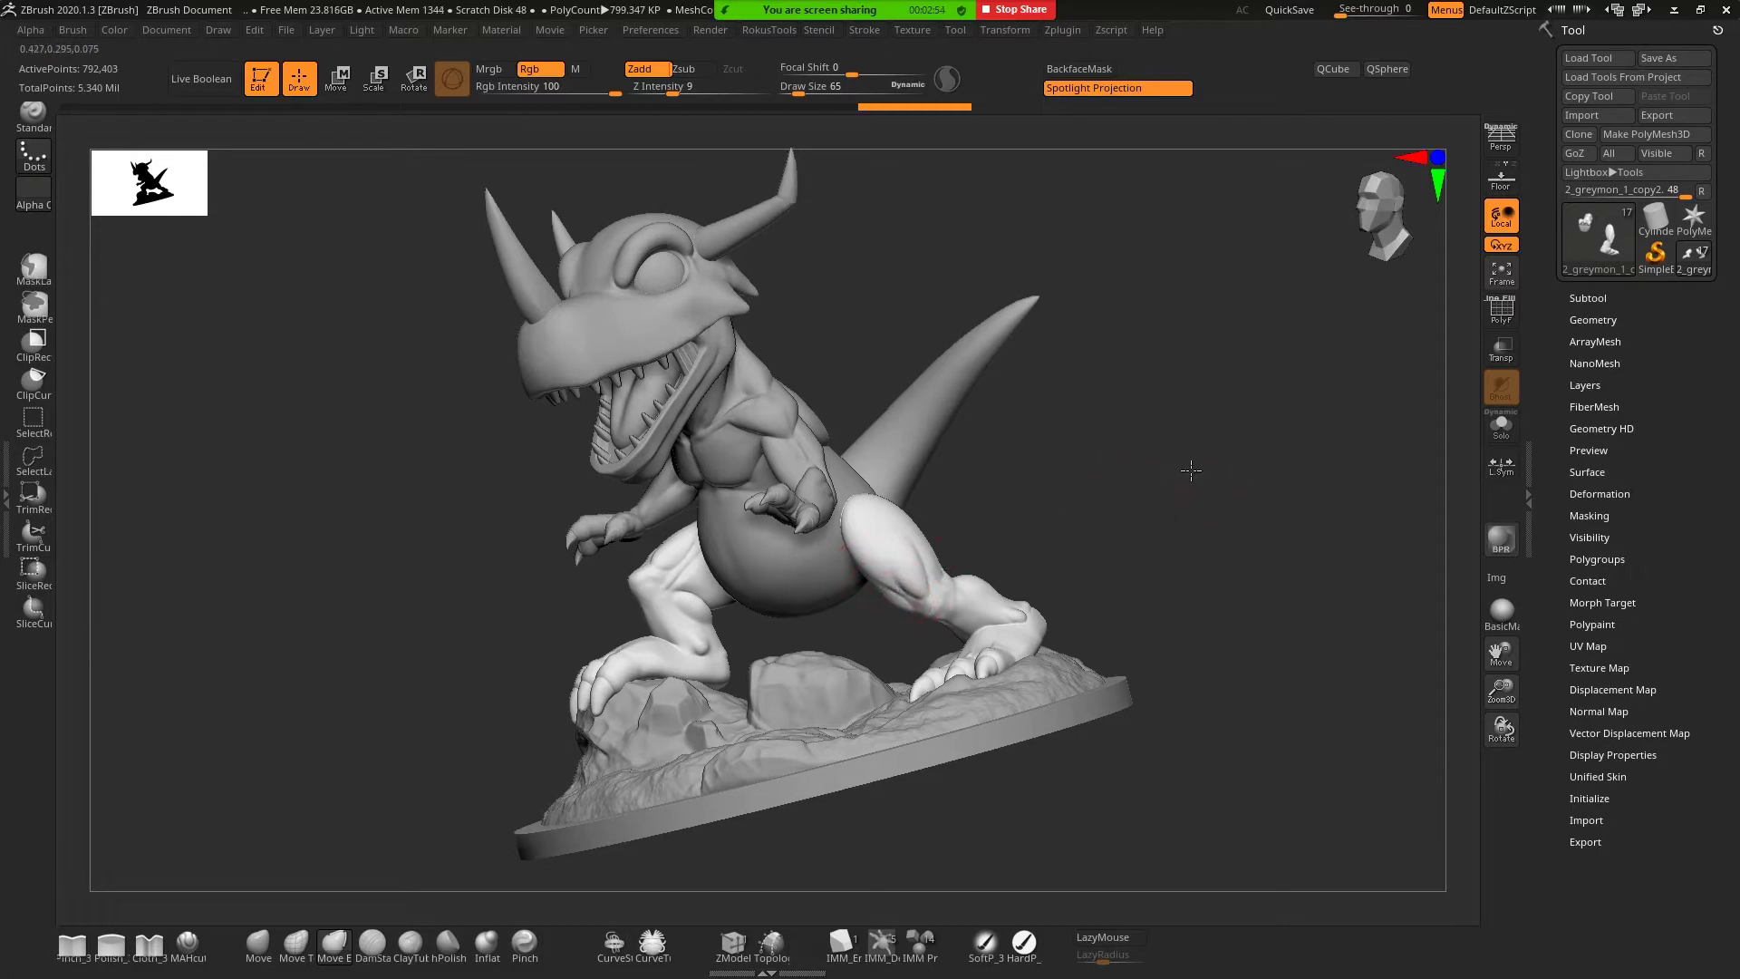
Zoom out and turn the model, then expand the Subtool list to show its five pieces
{"action": "mouse_move", "coordinate": [895, 592]}
{"action": "right_mouse_down"}
{"action": "mouse_move", "coordinate": [1222, 424]}
{"action": "mouse_move", "coordinate": [1204, 544]}
{"action": "mouse_move", "coordinate": [1118, 563]}
{"action": "mouse_move", "coordinate": [1158, 493]}
{"action": "mouse_move", "coordinate": [1187, 532]}
{"action": "mouse_move", "coordinate": [1224, 489]}
{"action": "mouse_move", "coordinate": [1081, 471]}
{"action": "mouse_move", "coordinate": [1049, 494]}
{"action": "right_mouse_up"}
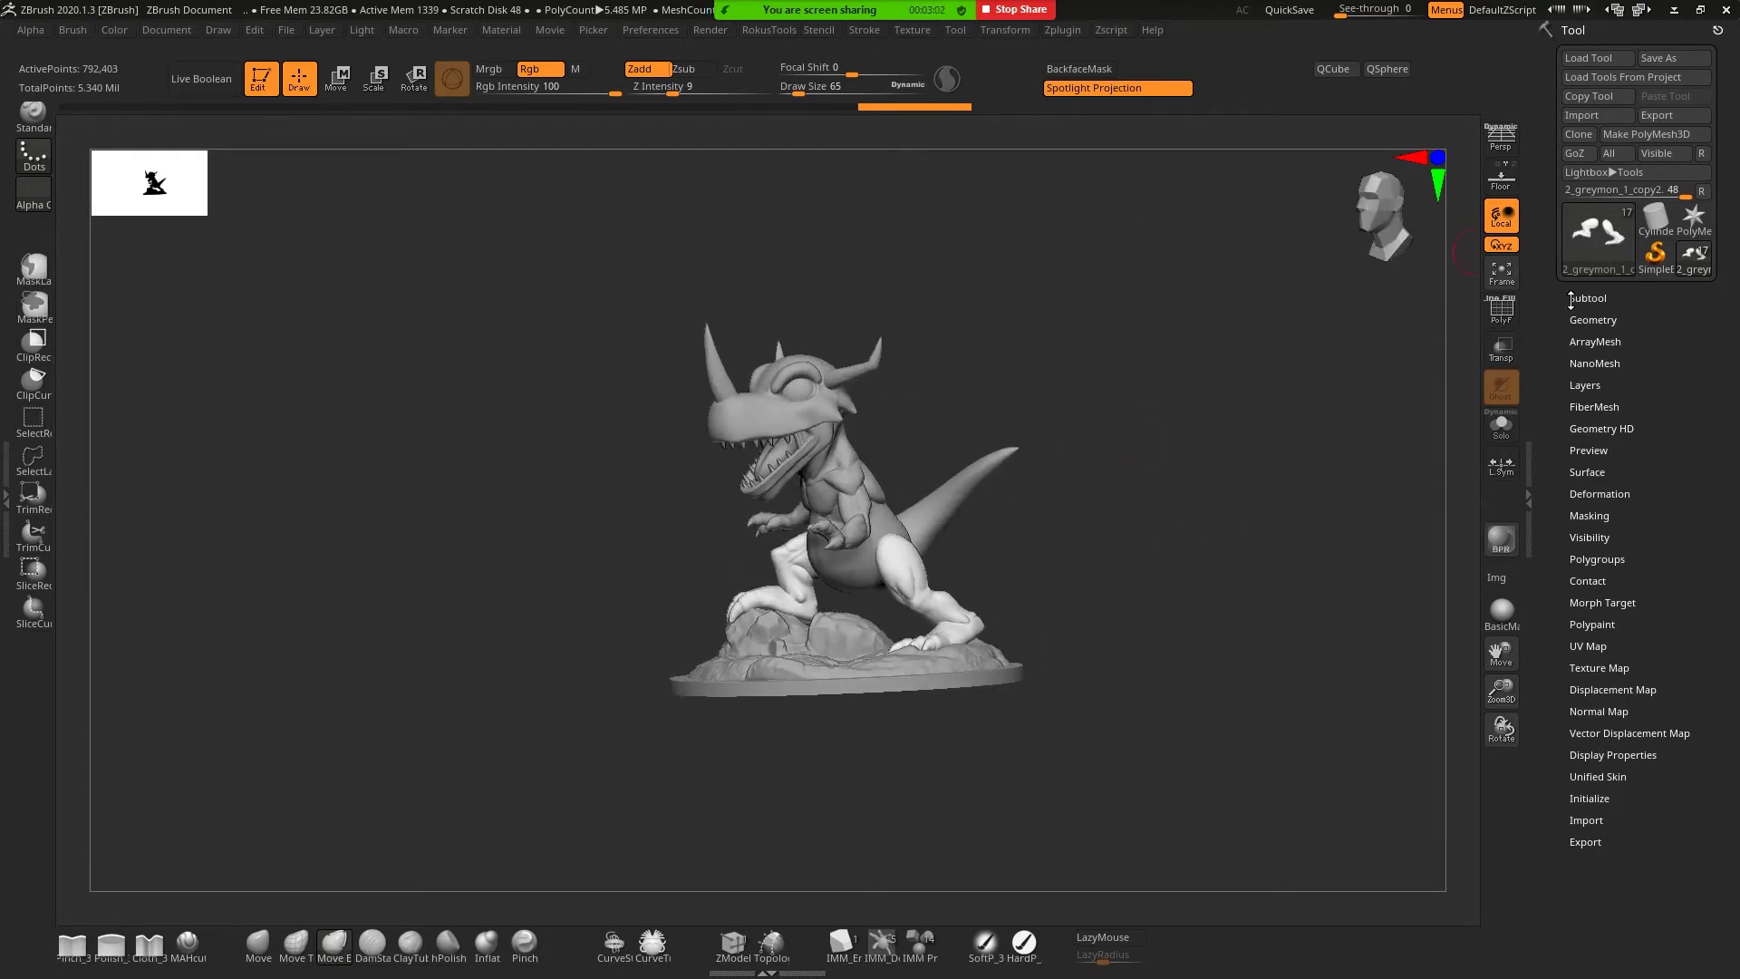
{"action": "left_click_drag", "start_coordinate": [1588, 317], "coordinate": [1586, 292]}
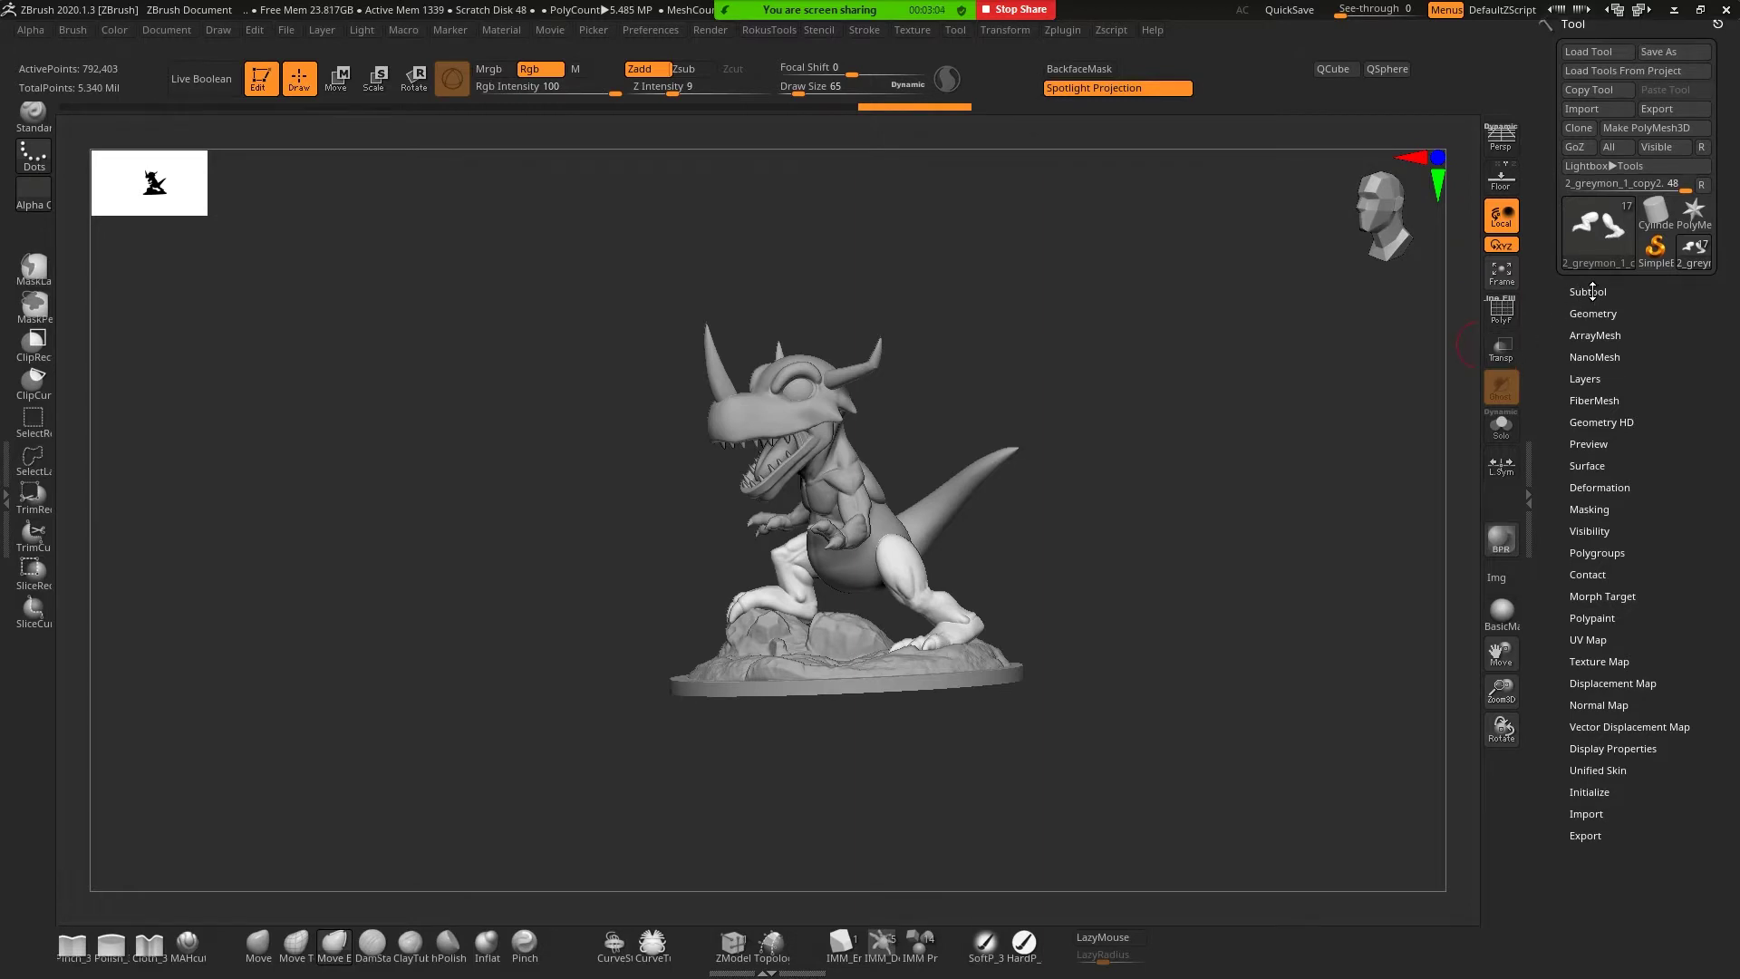
{"action": "left_click", "coordinate": [1589, 291]}
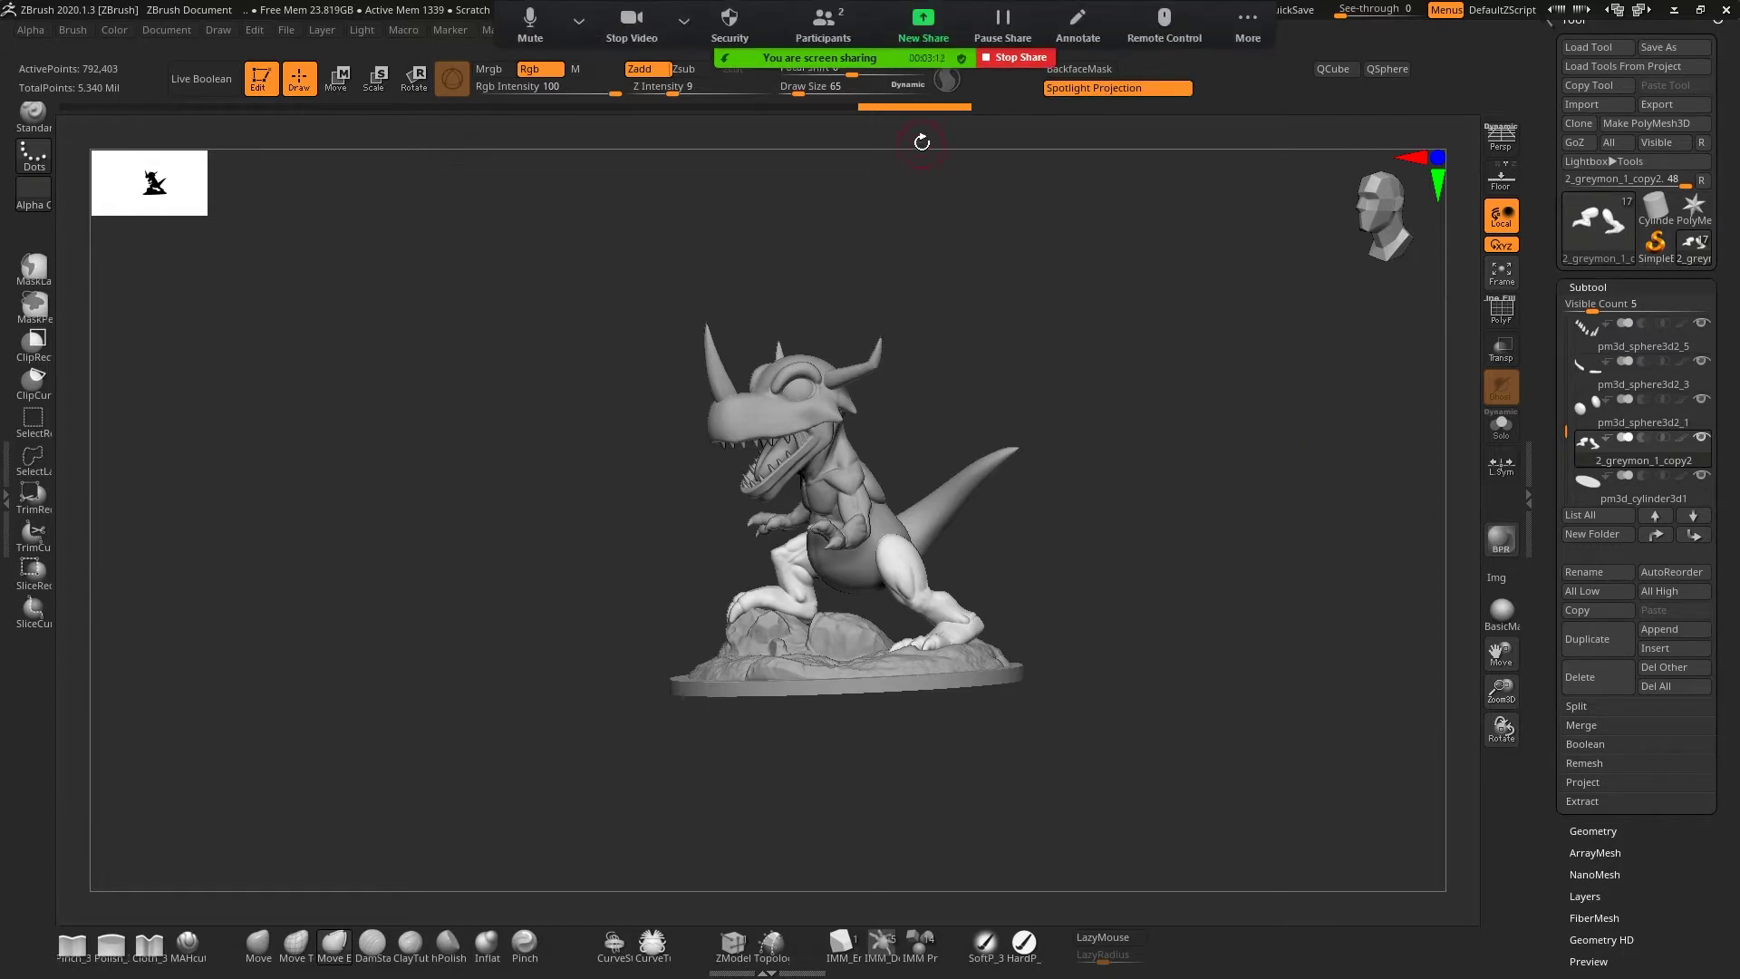
{"action": "mouse_move", "coordinate": [913, 38]}
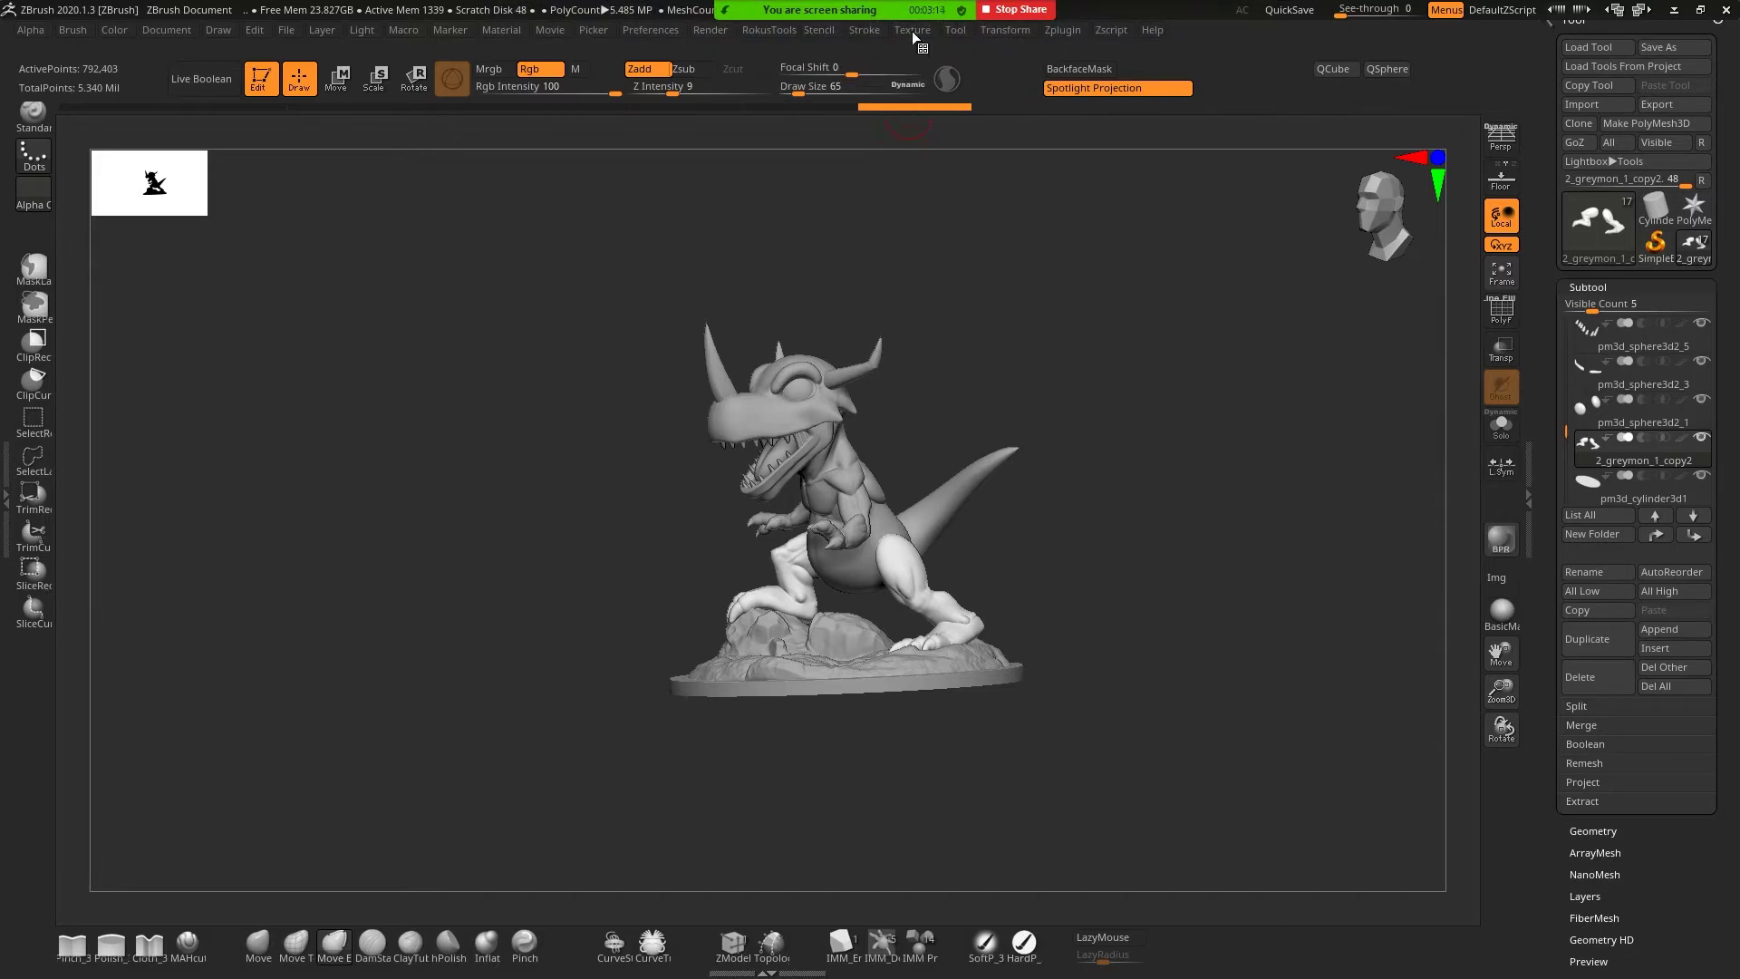
Import images 2, 3, 4 and g1 from Modelos en Proceso > 144_Curso Greymon as textures
{"action": "left_click", "coordinate": [912, 30]}
{"action": "left_click", "coordinate": [962, 137]}
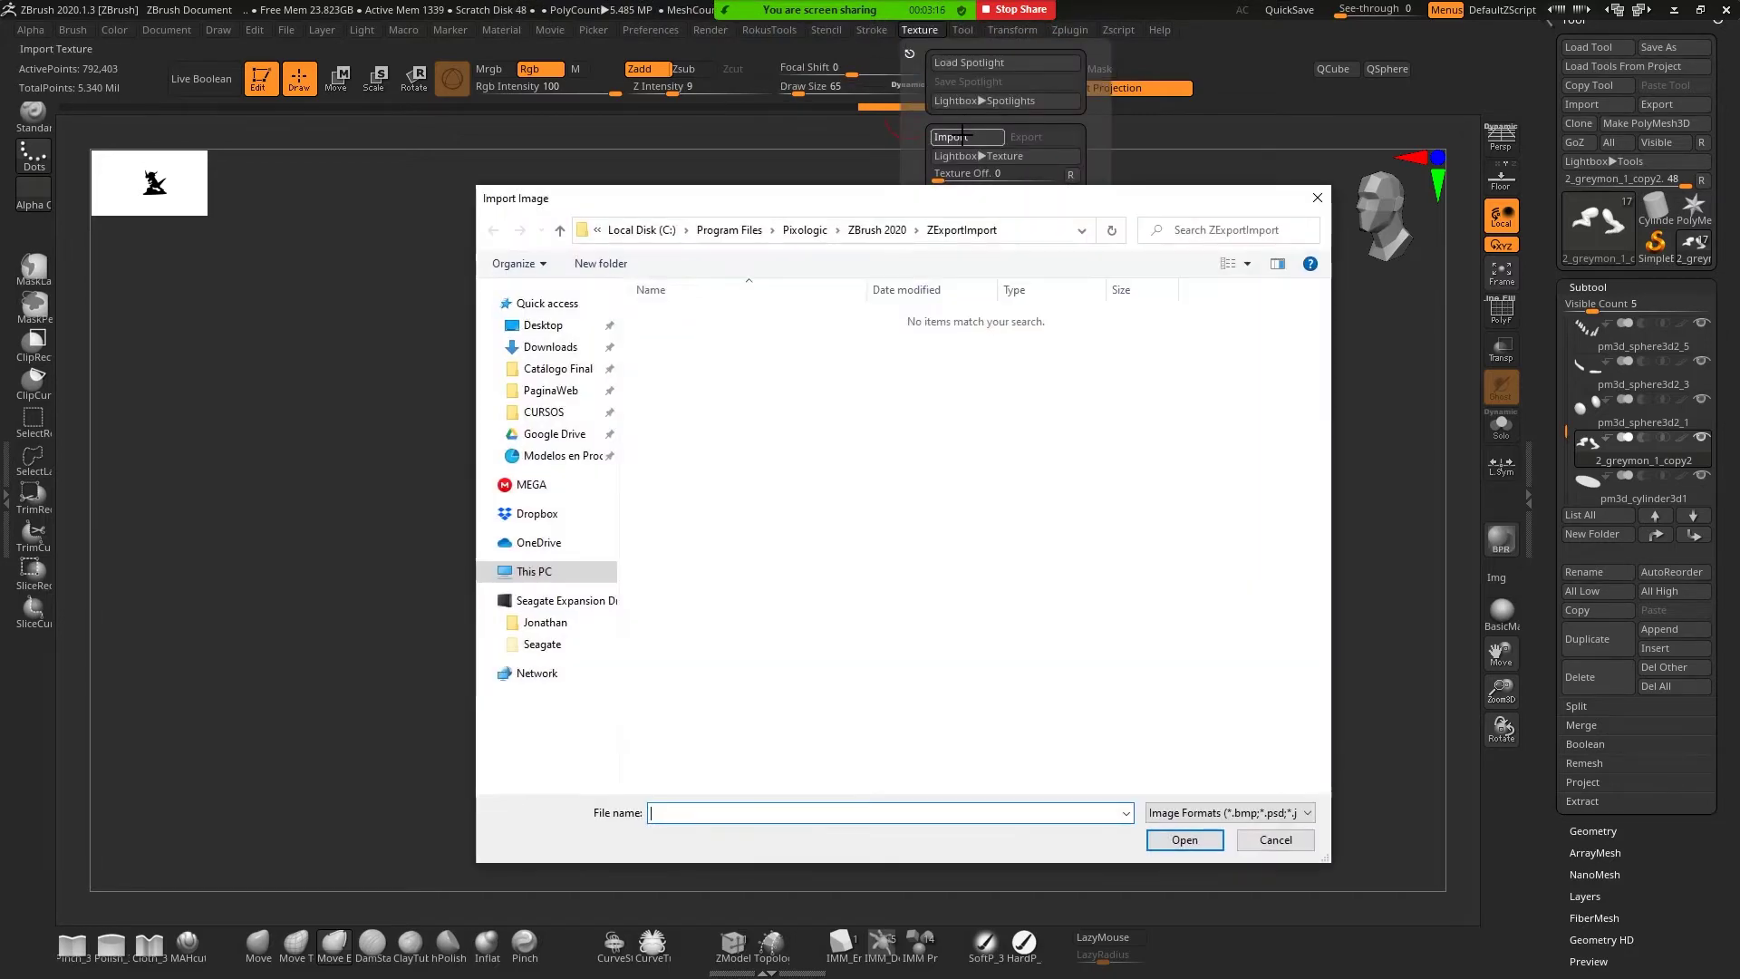
{"action": "left_click", "coordinate": [563, 455]}
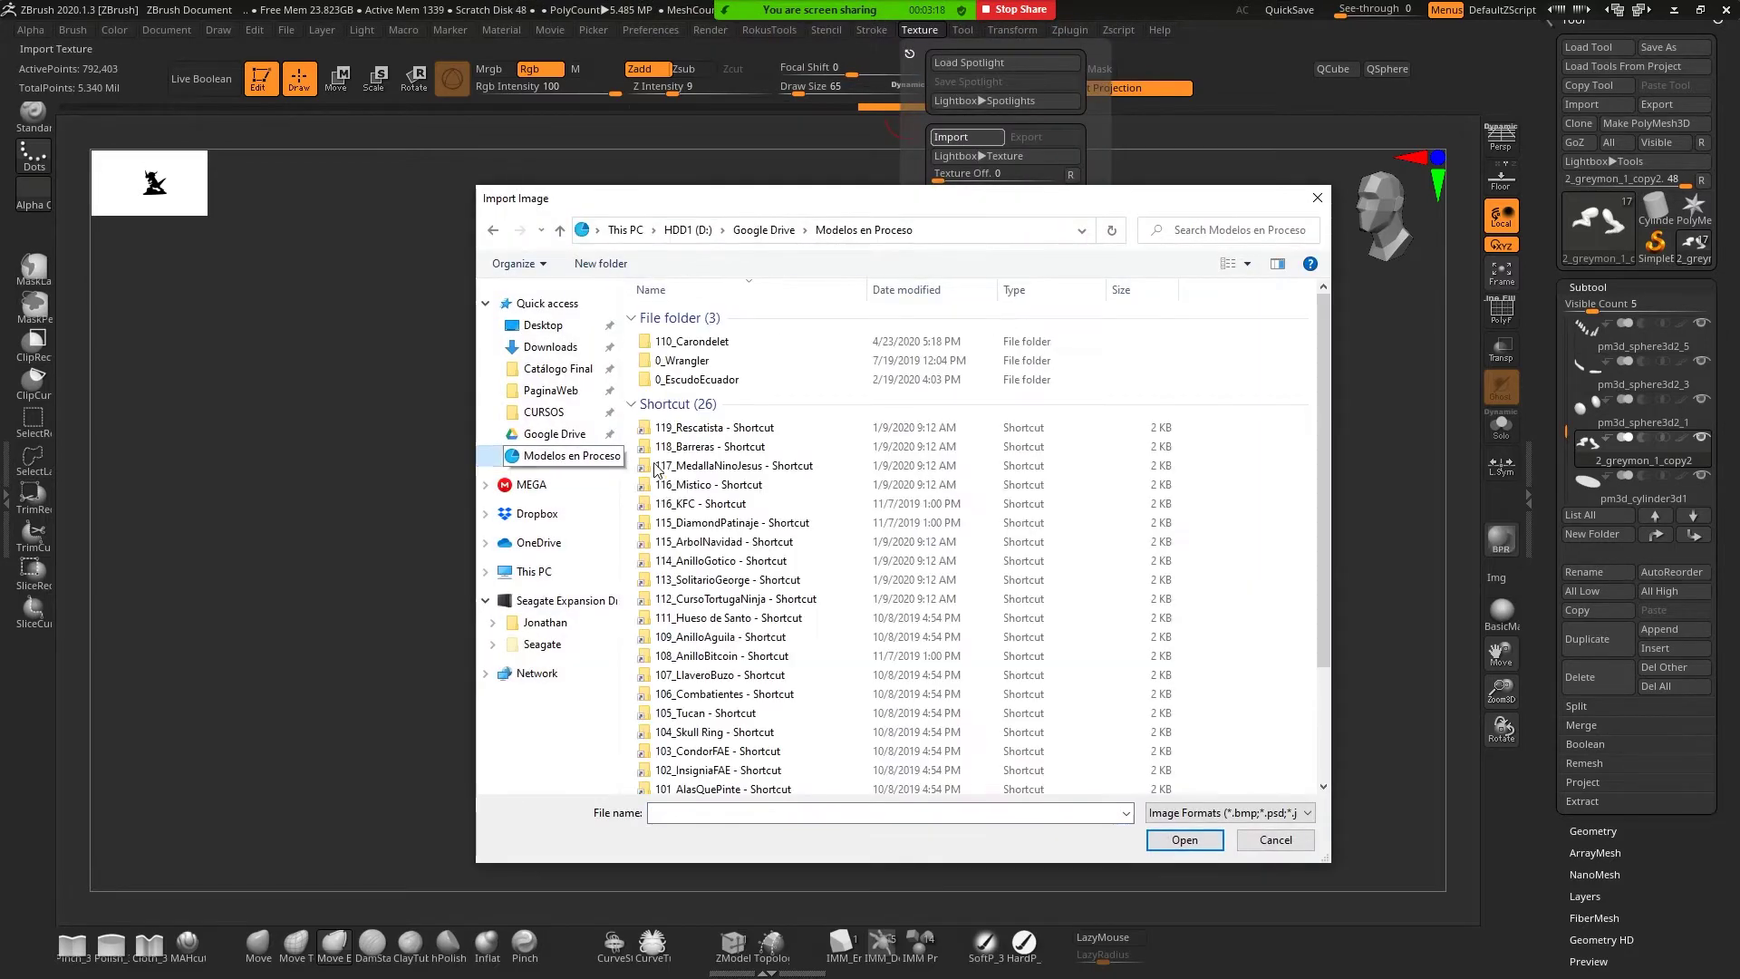
{"action": "left_click", "coordinate": [751, 419]}
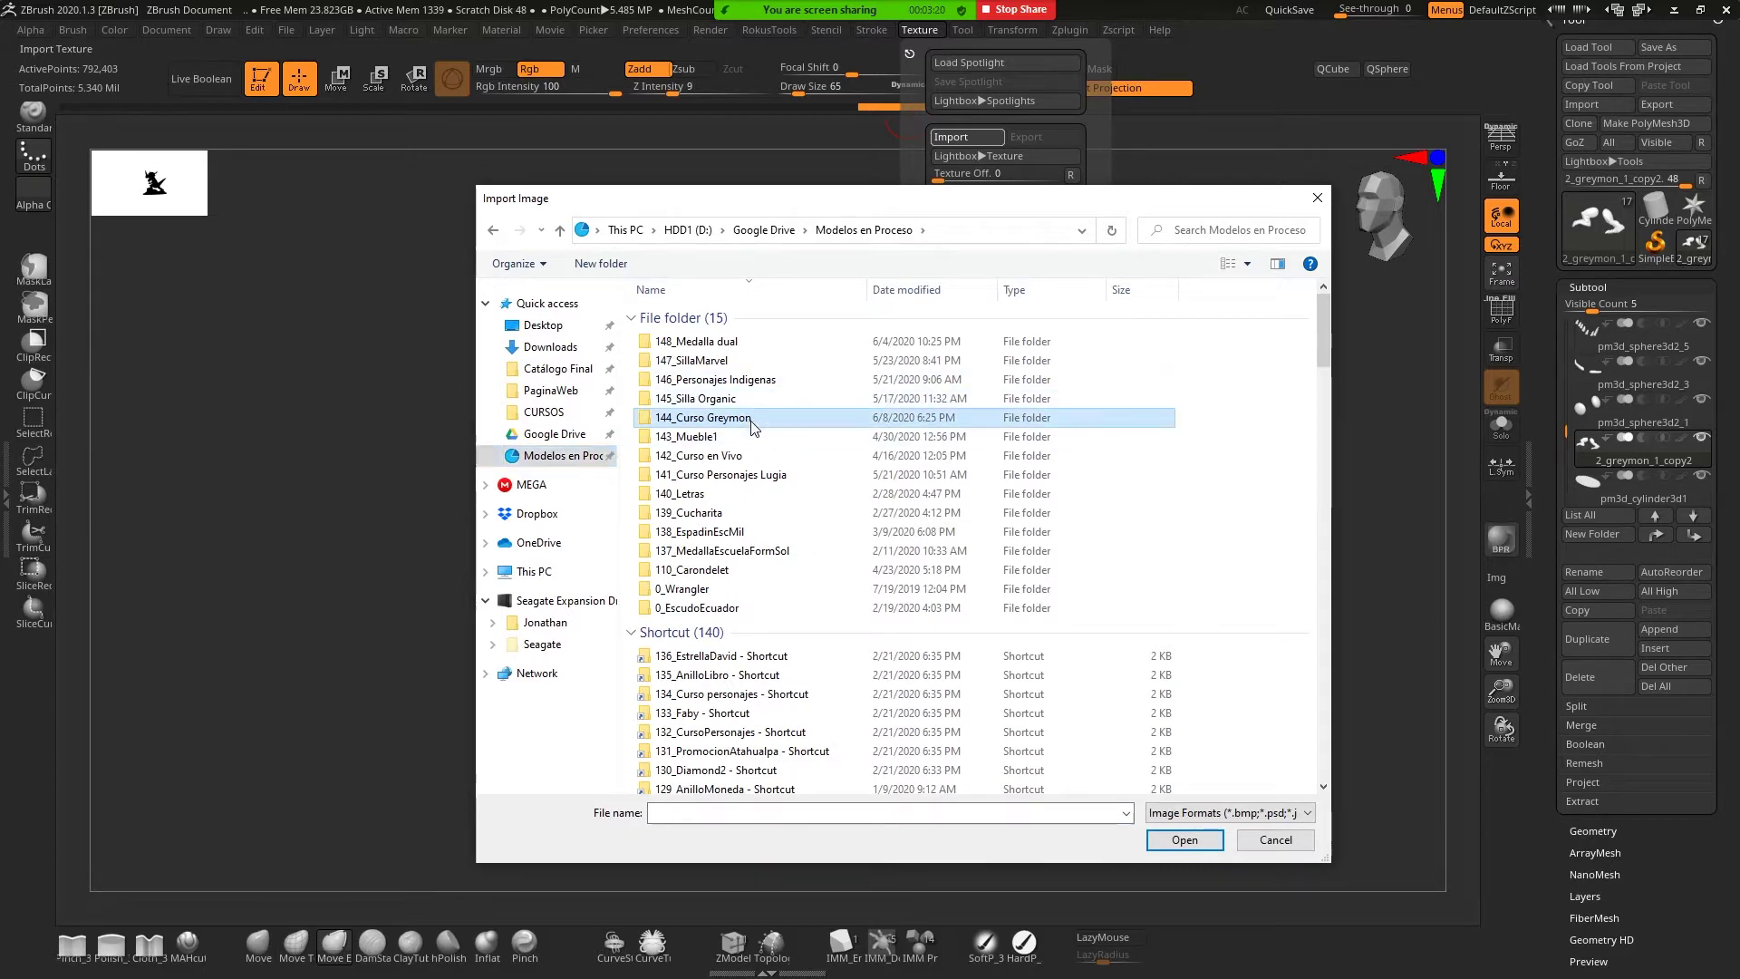
{"action": "double_click", "coordinate": [752, 419]}
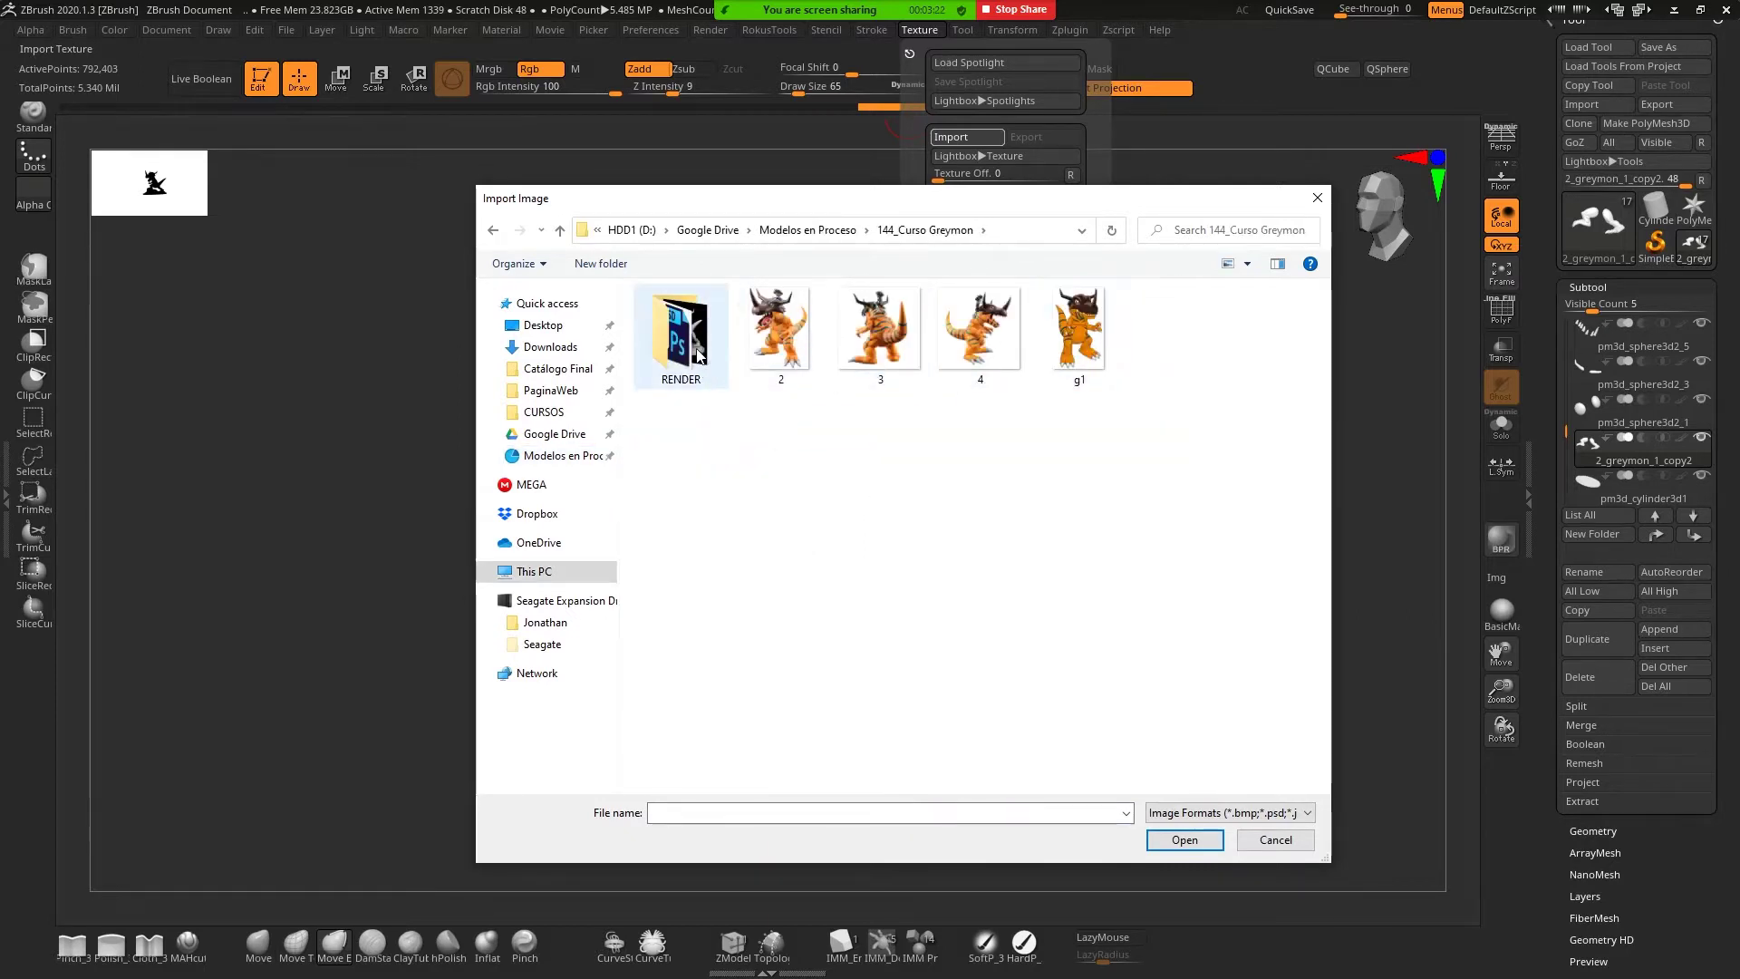
{"action": "left_click", "coordinate": [1080, 335]}
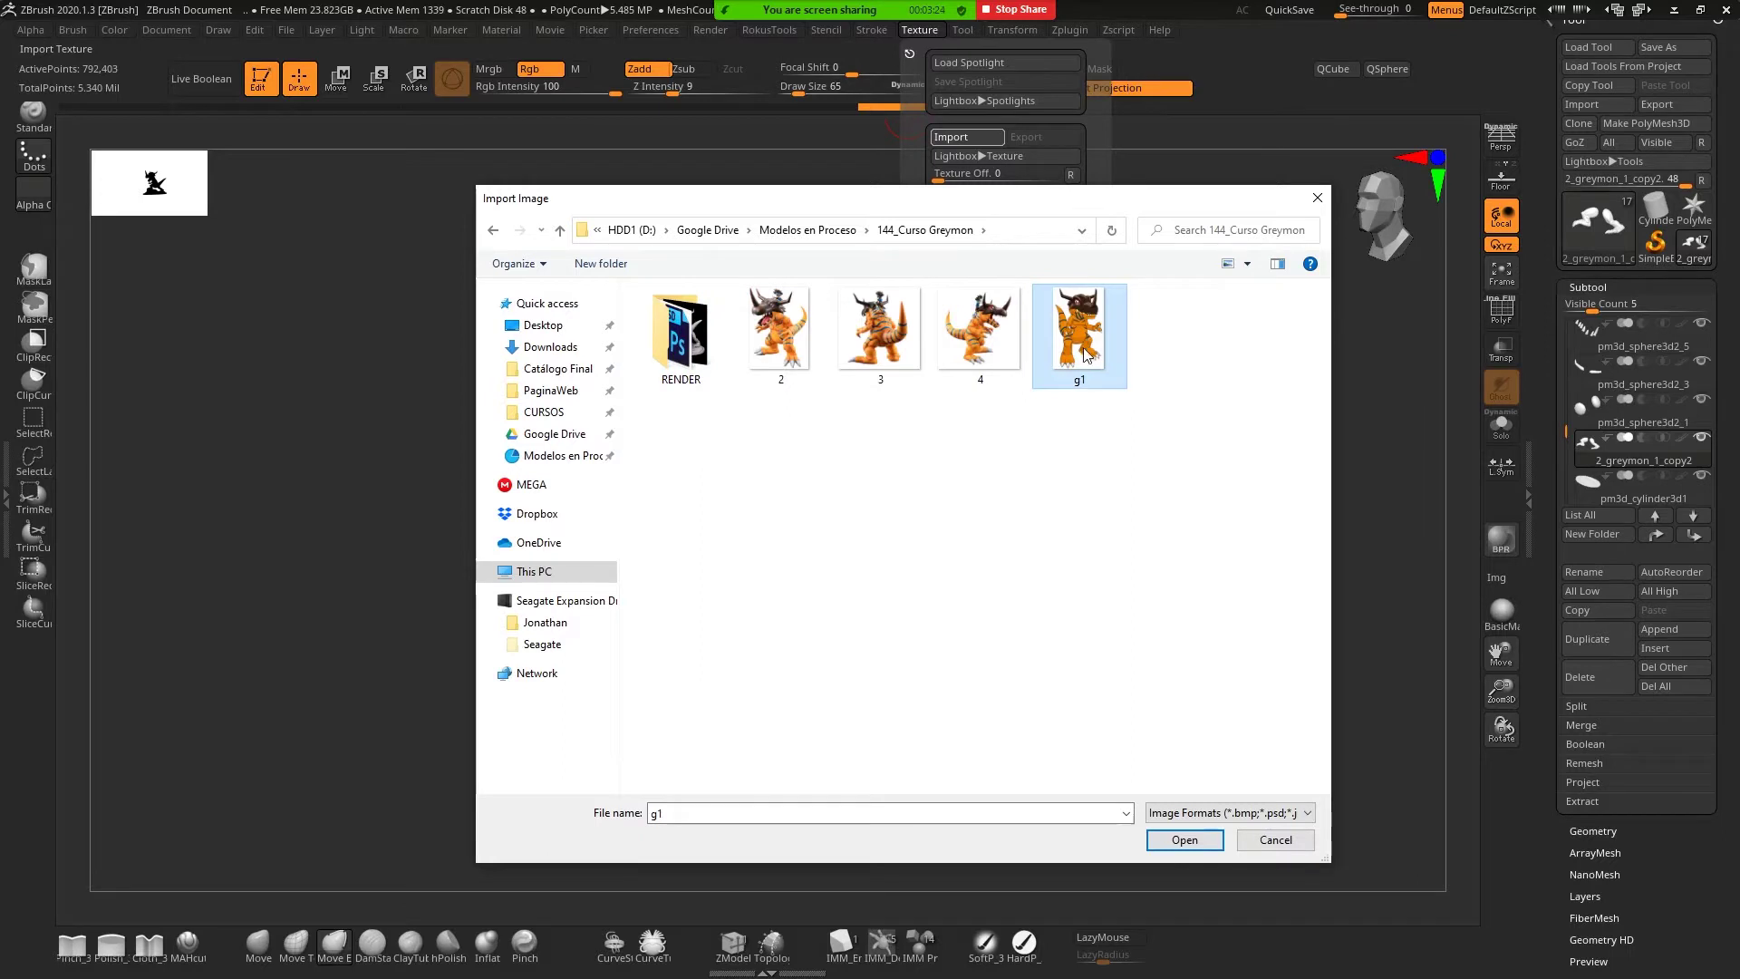
{"action": "left_click", "coordinate": [777, 340], "text": "shift"}
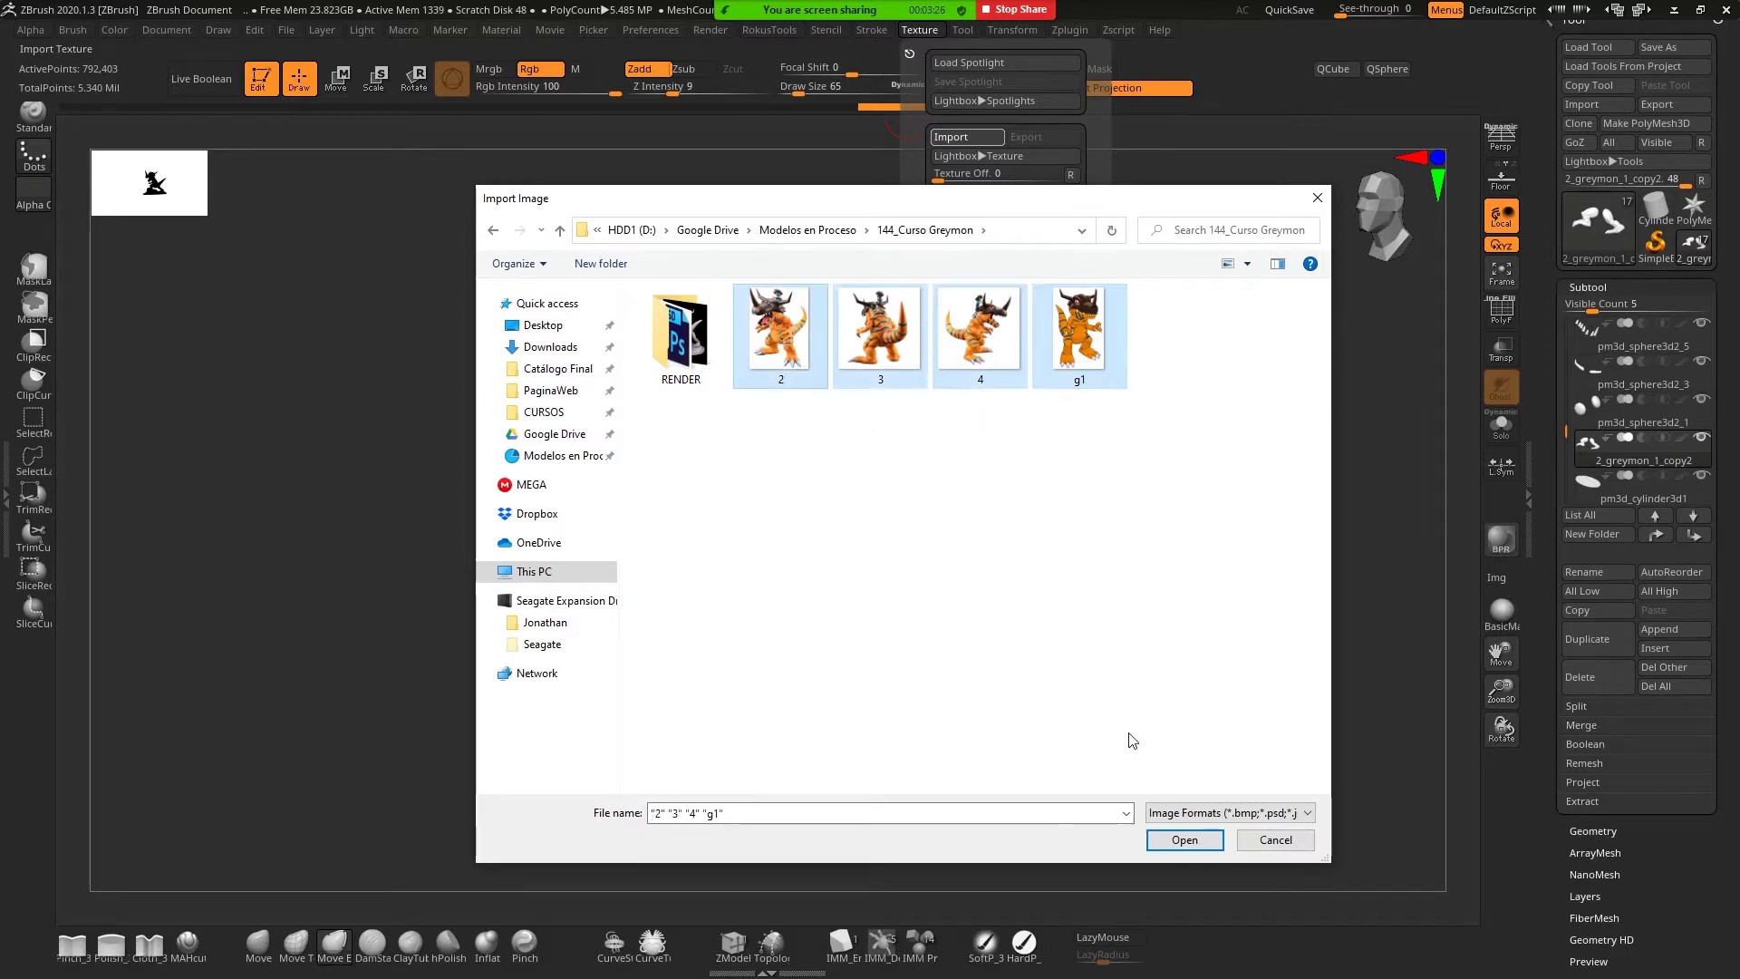
{"action": "left_click", "coordinate": [1183, 839]}
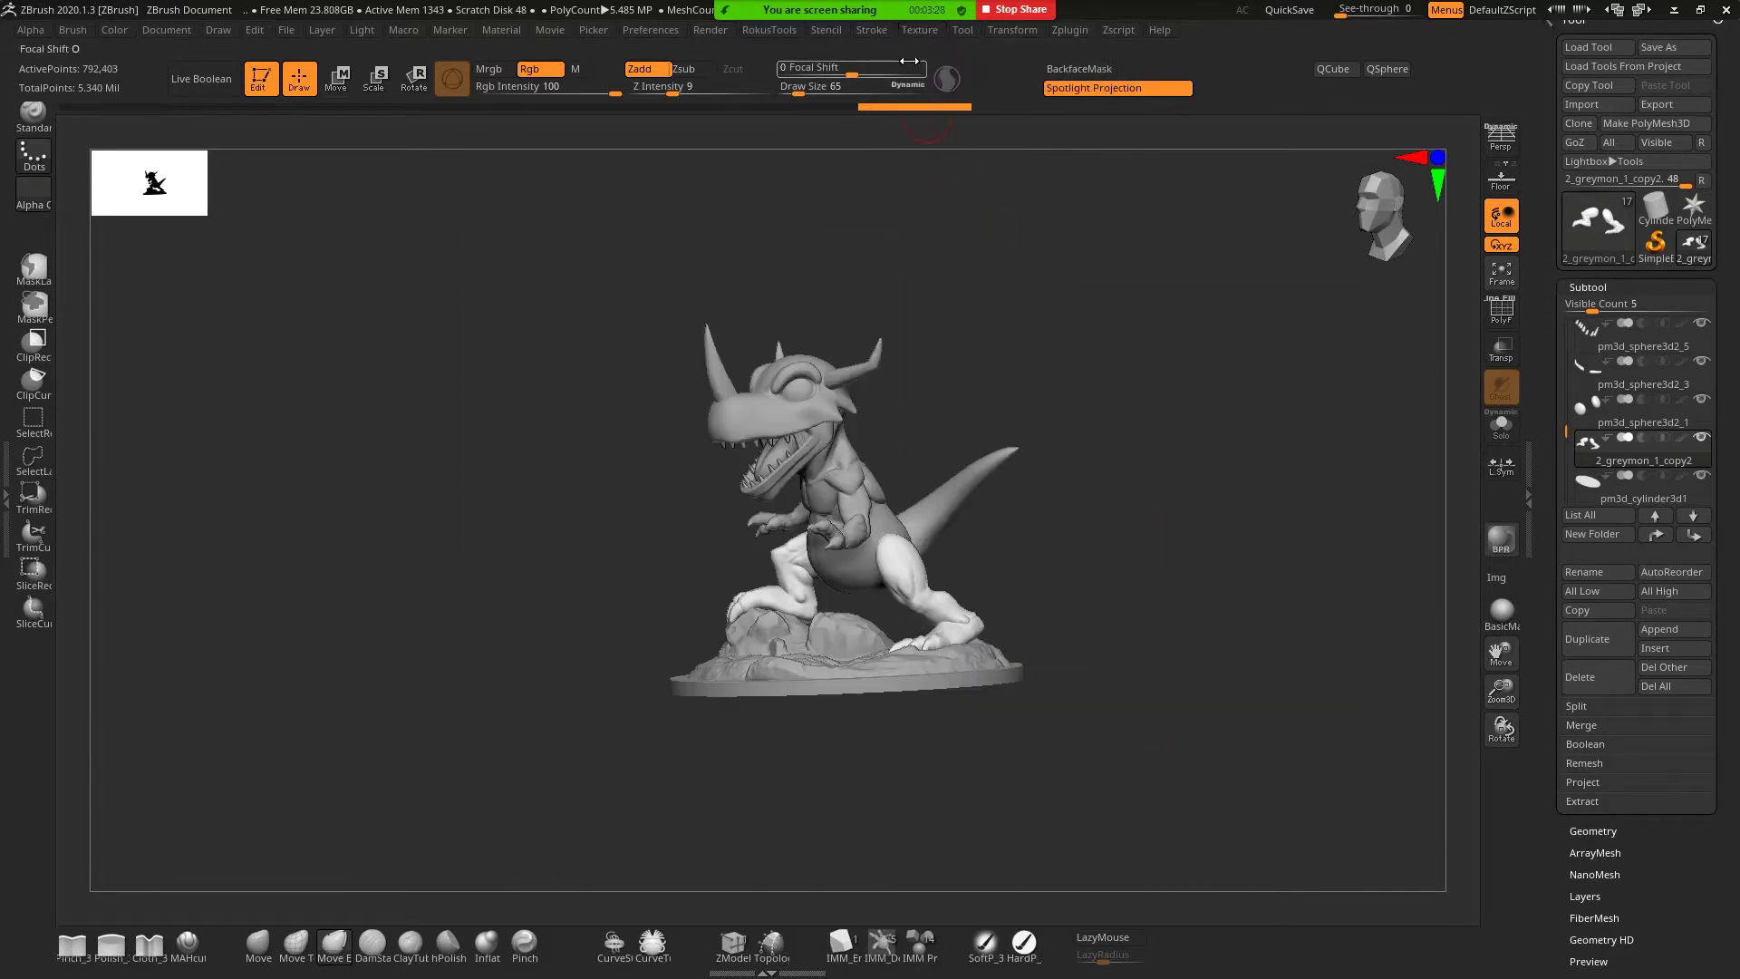
Add the g1, 4, back-view and side-view Greymon textures to Spotlight
{"action": "left_click", "coordinate": [919, 33]}
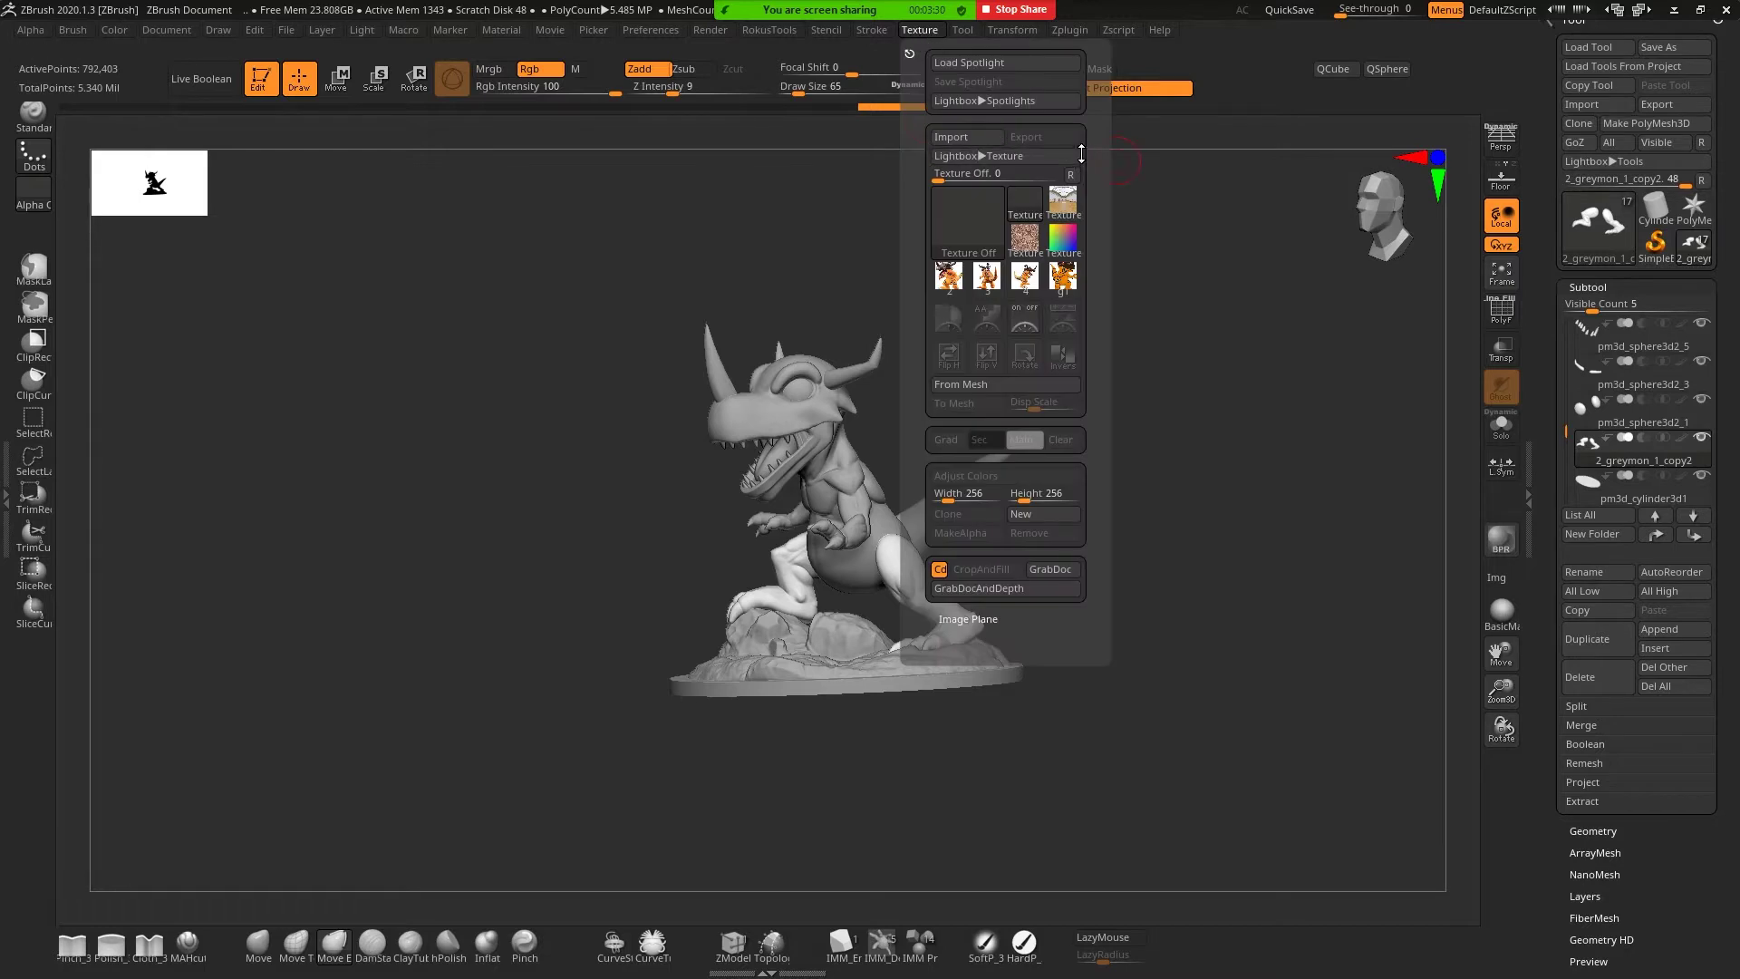
{"action": "mouse_move", "coordinate": [1062, 202]}
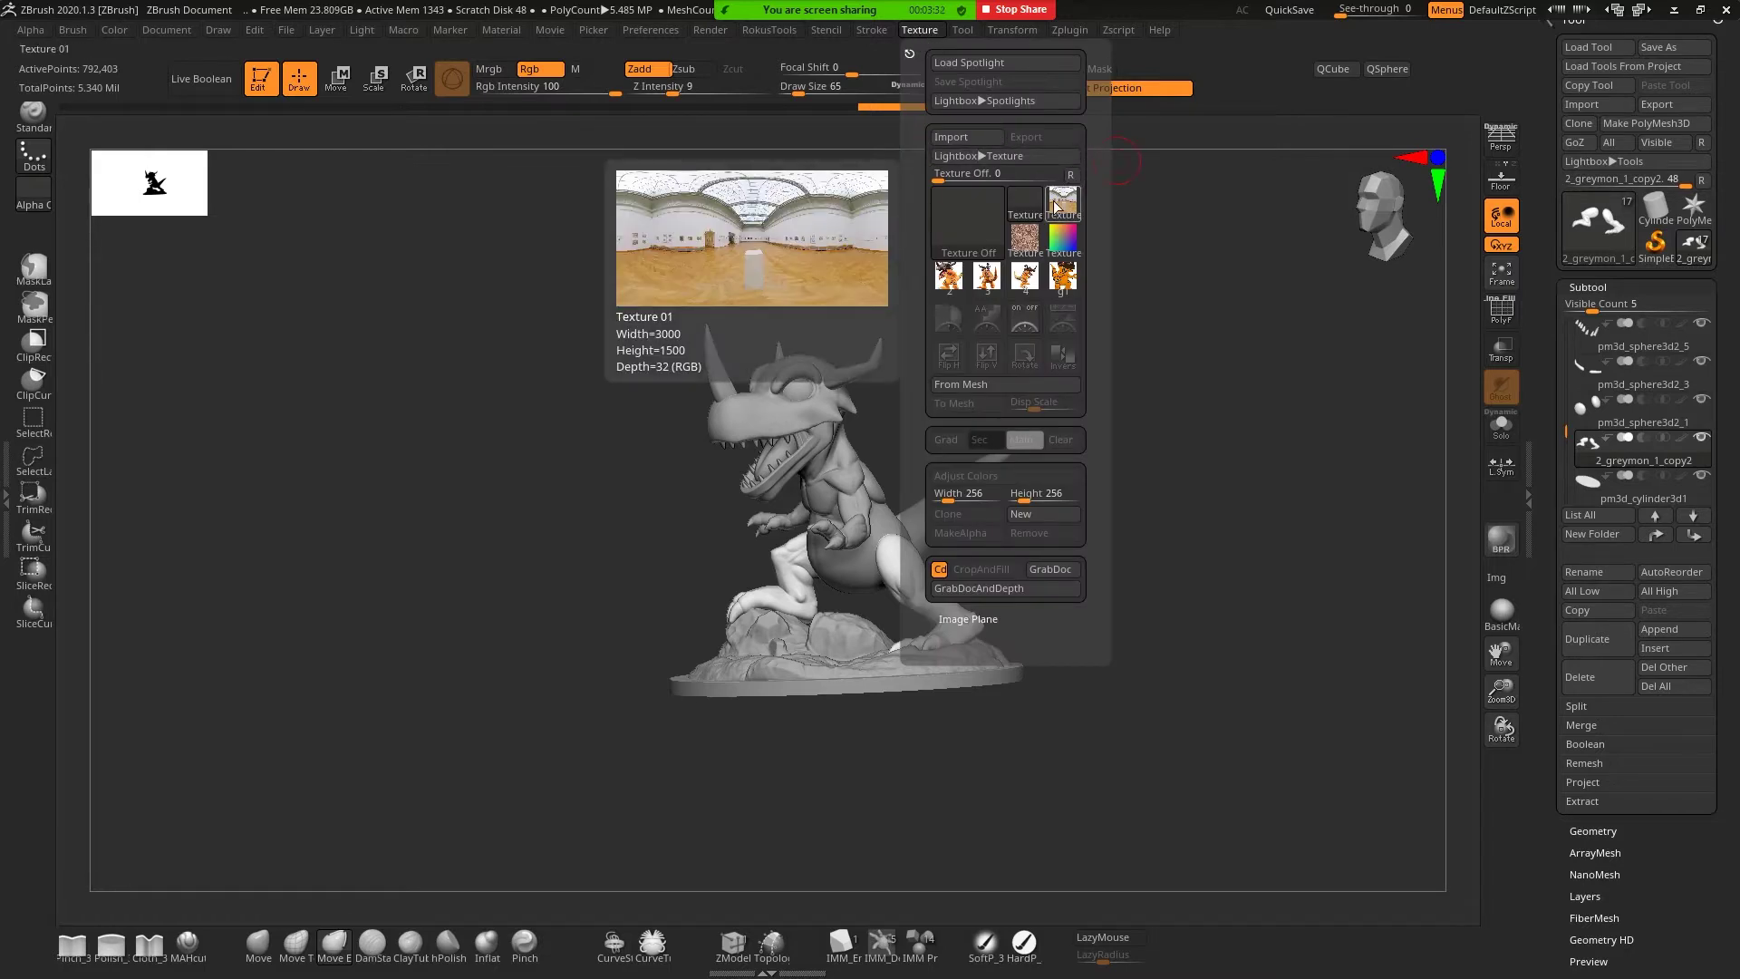
{"action": "left_click", "coordinate": [919, 30]}
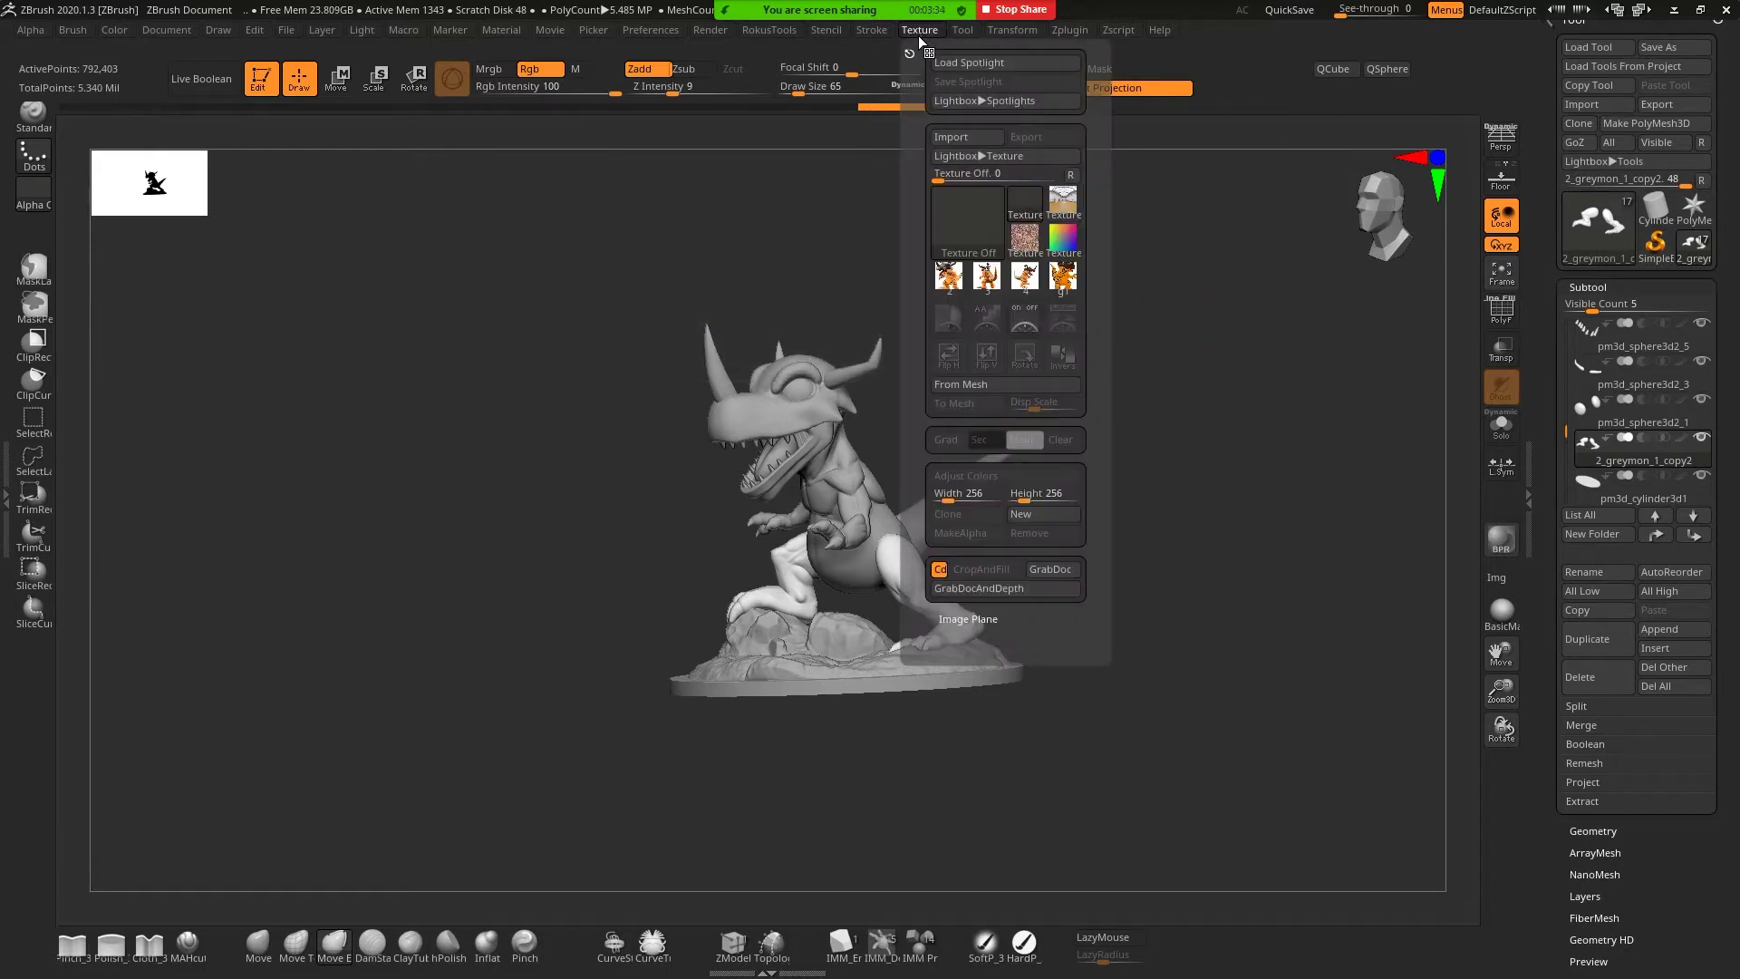
{"action": "left_click", "coordinate": [1068, 280]}
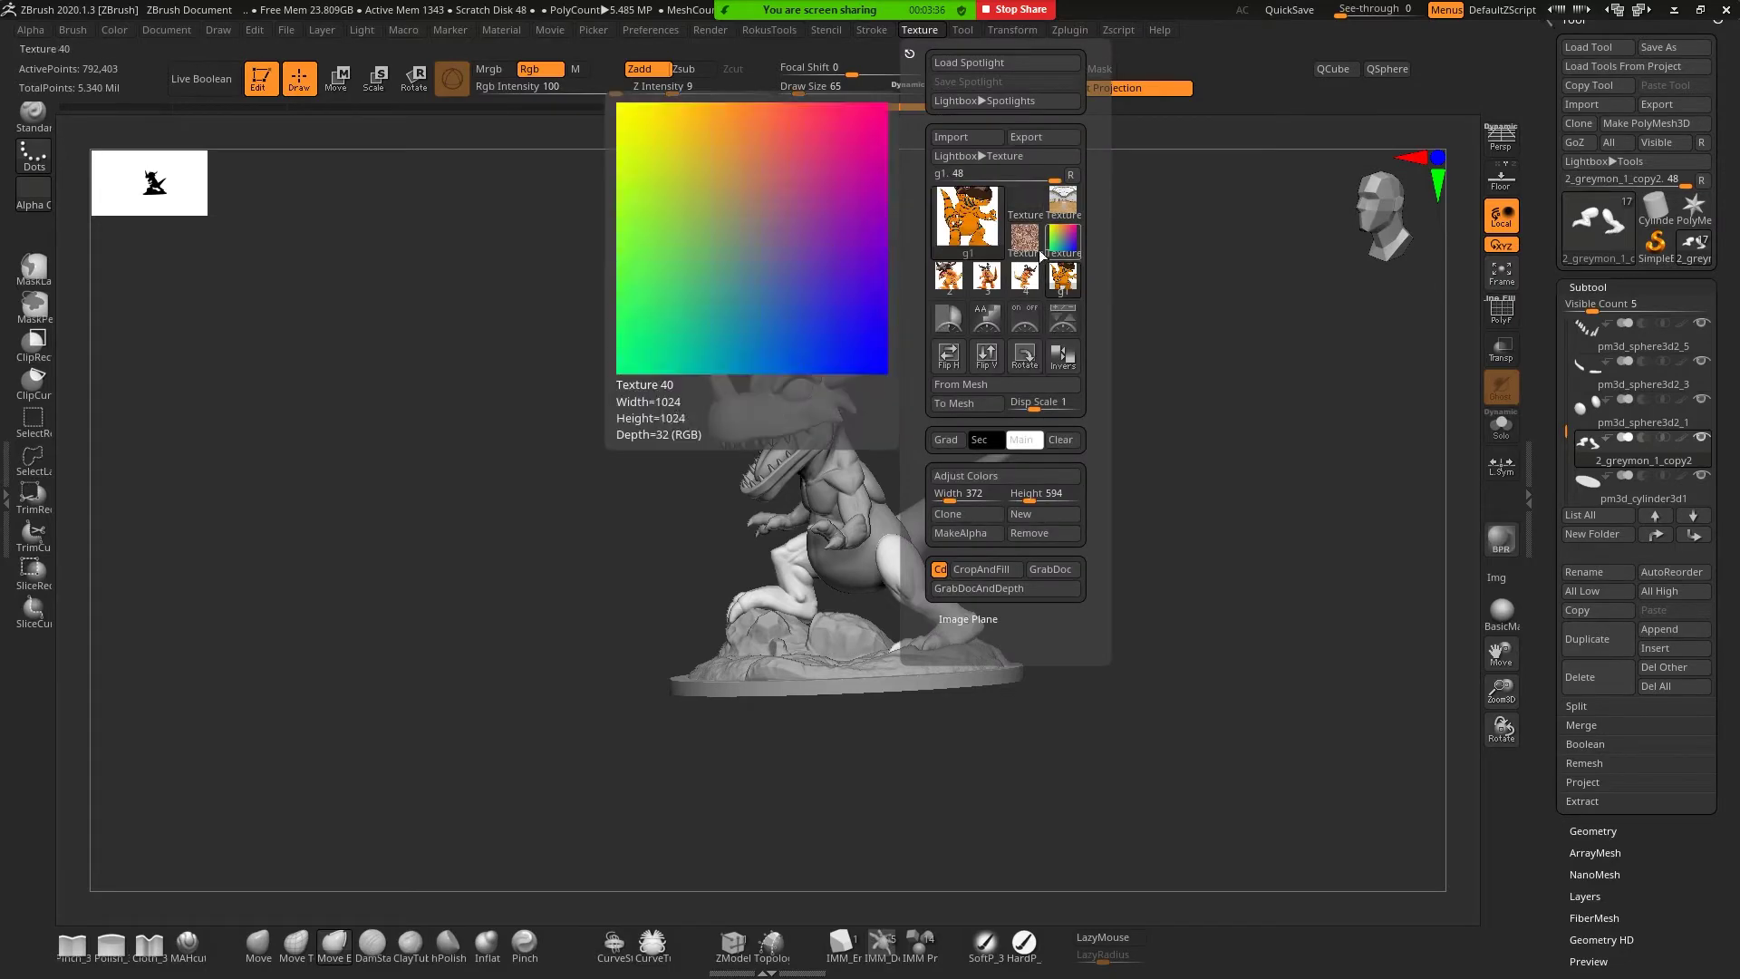
{"action": "left_click", "coordinate": [1065, 314]}
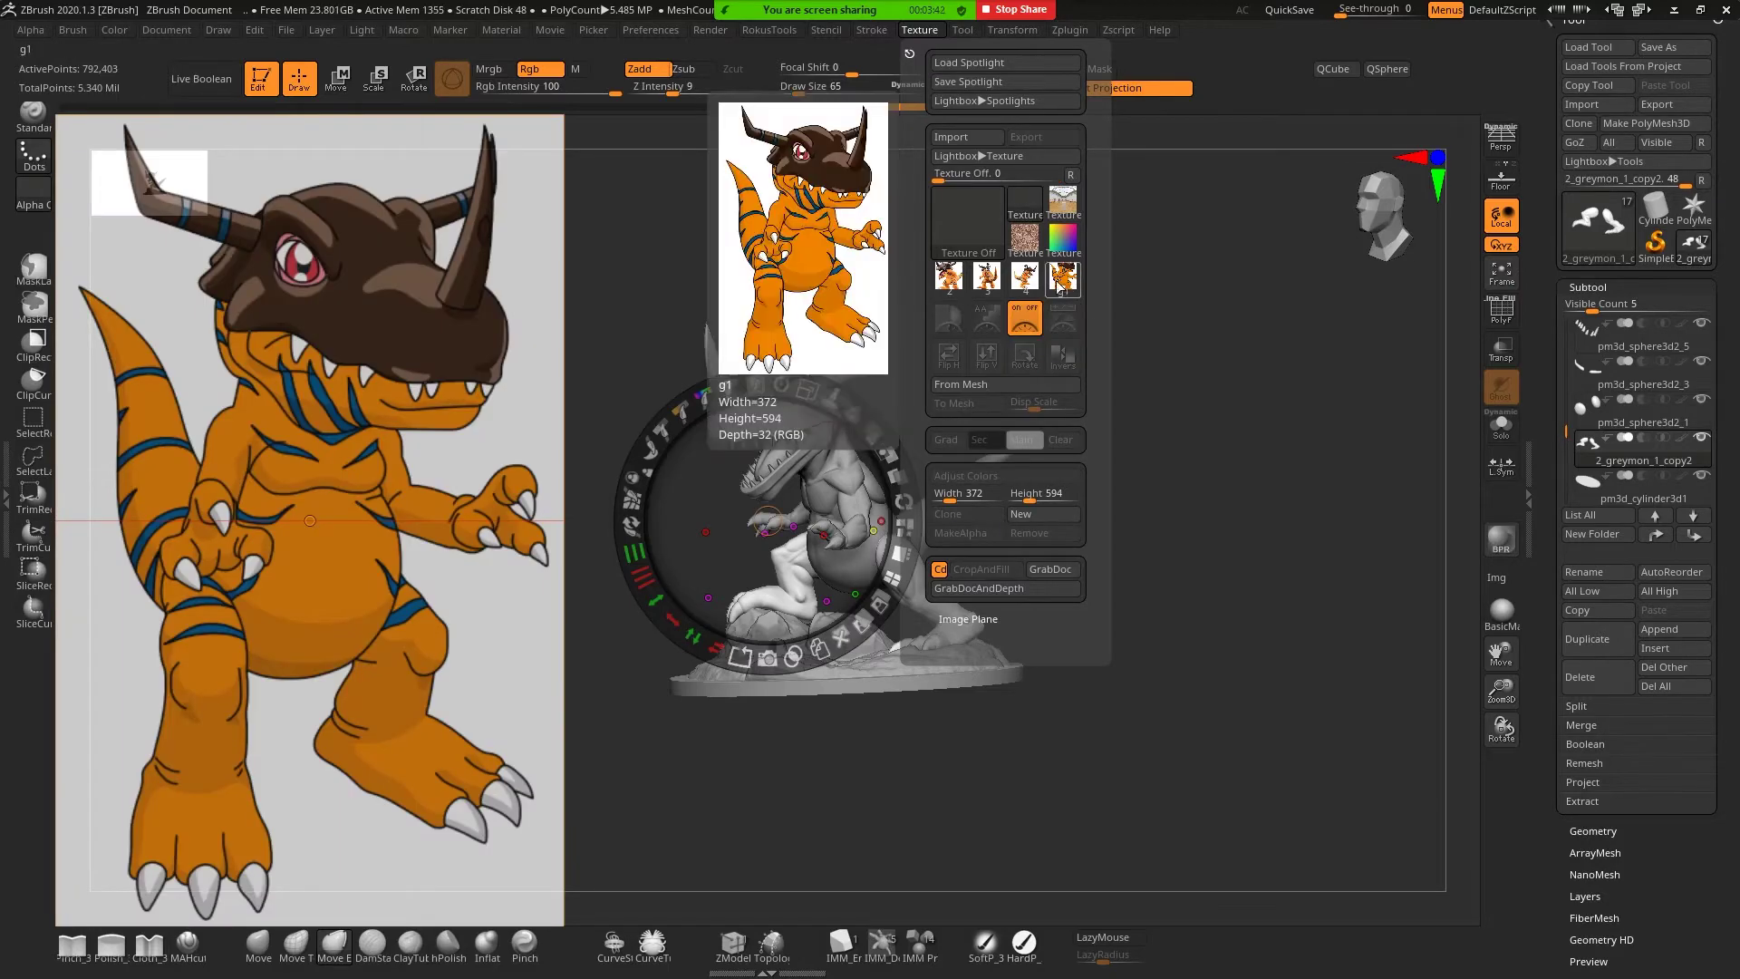
{"action": "mouse_move", "coordinate": [1024, 277]}
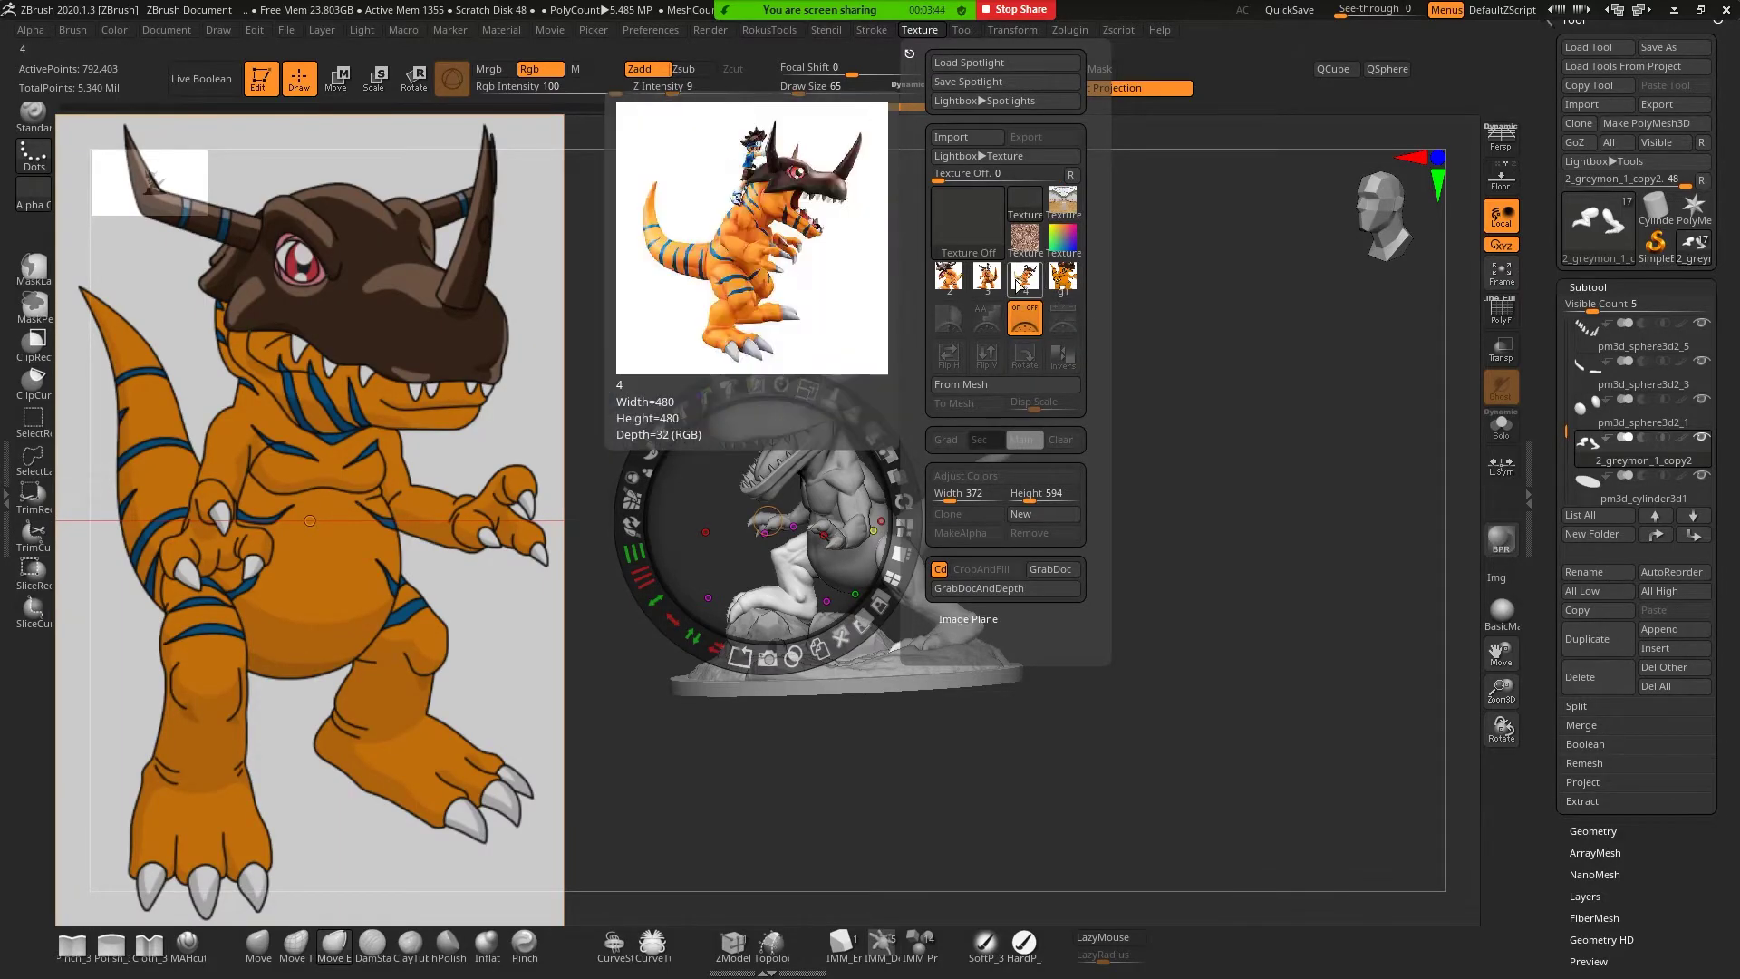
{"action": "left_click", "coordinate": [1023, 285]}
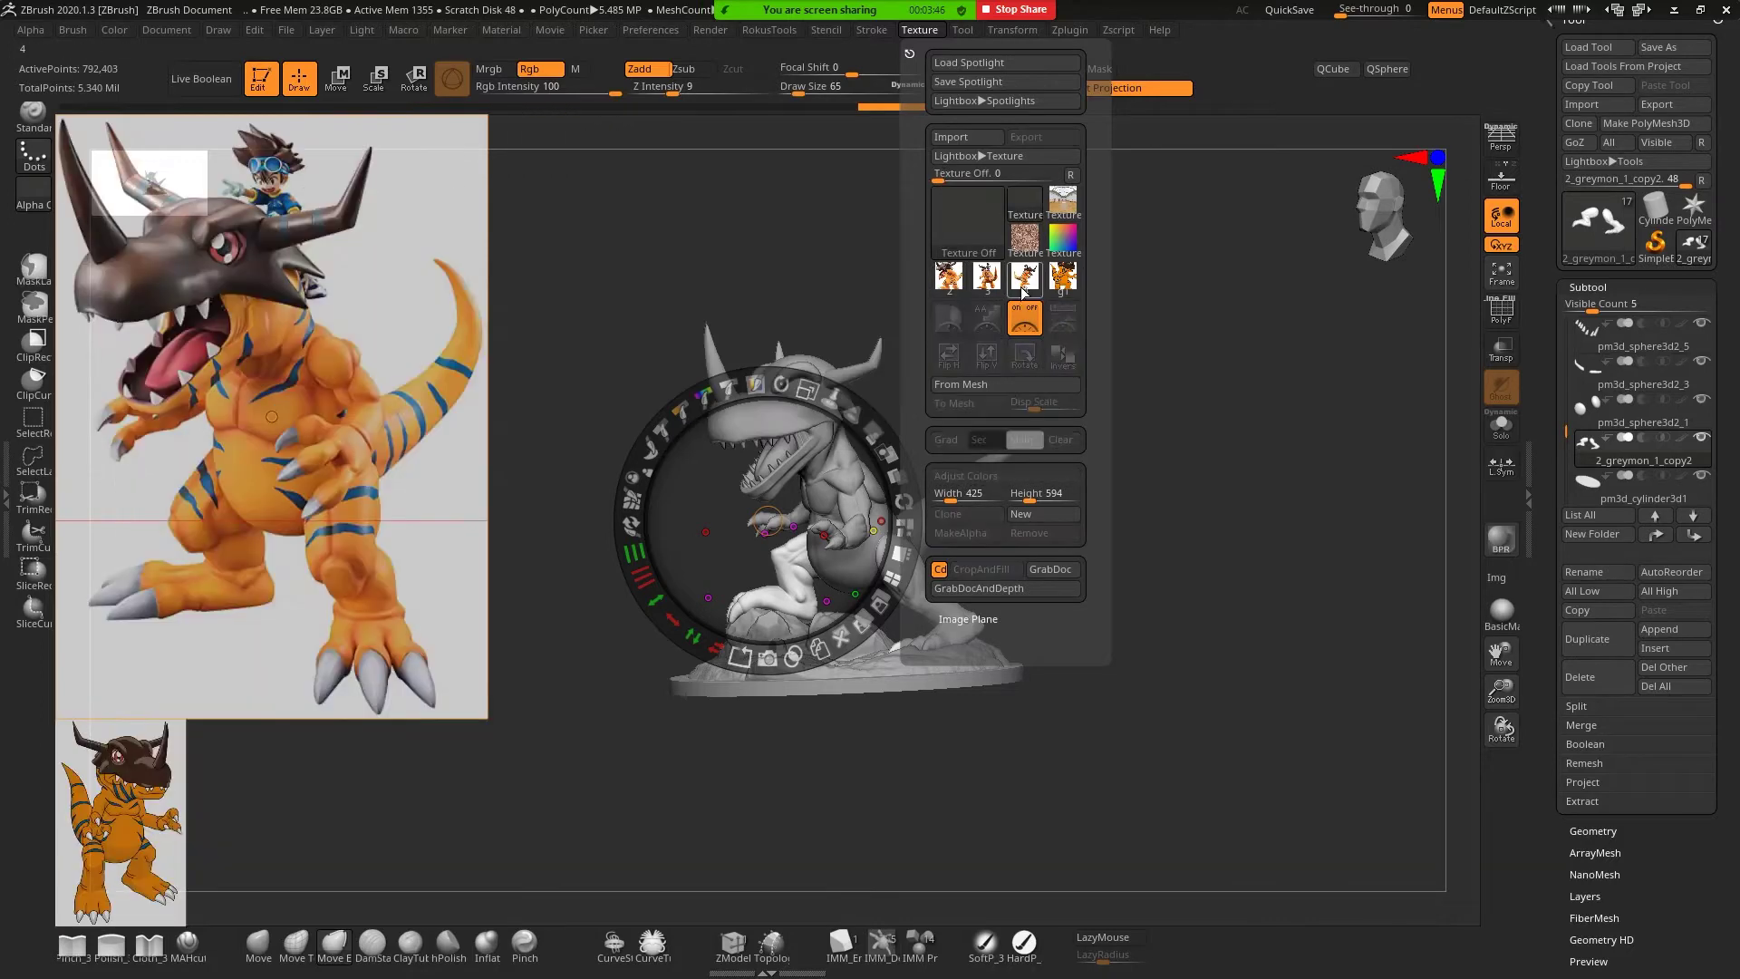
{"action": "left_click", "coordinate": [1068, 319]}
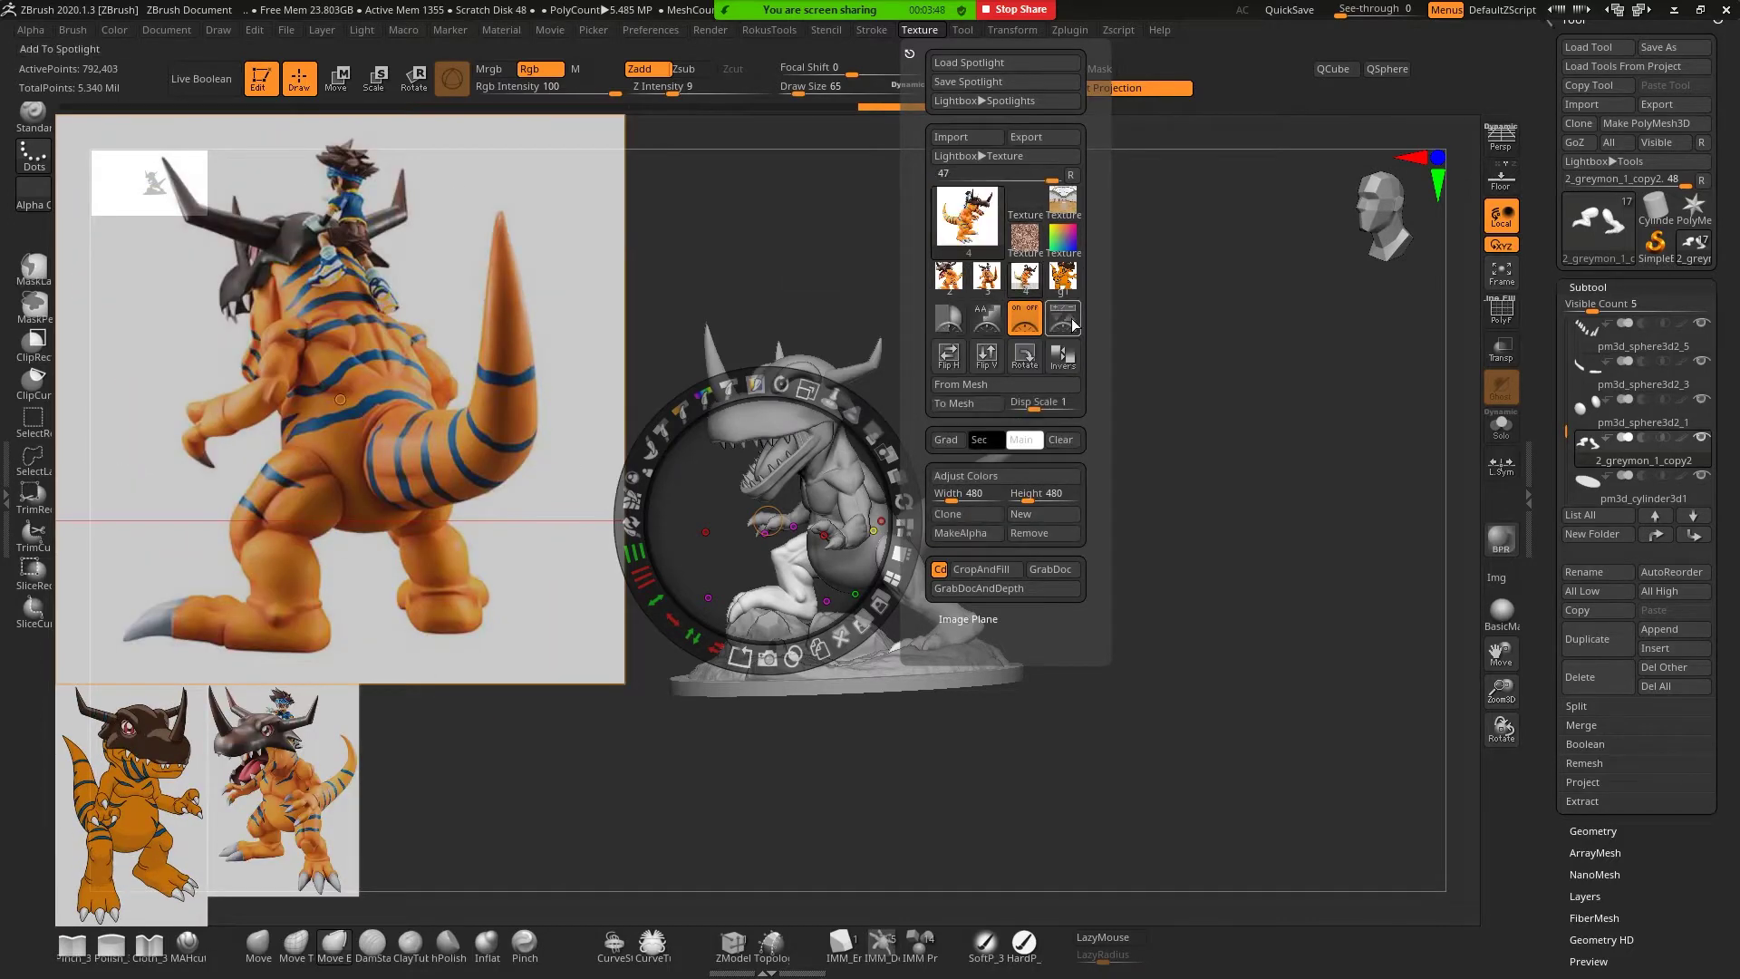
{"action": "left_click", "coordinate": [1071, 321]}
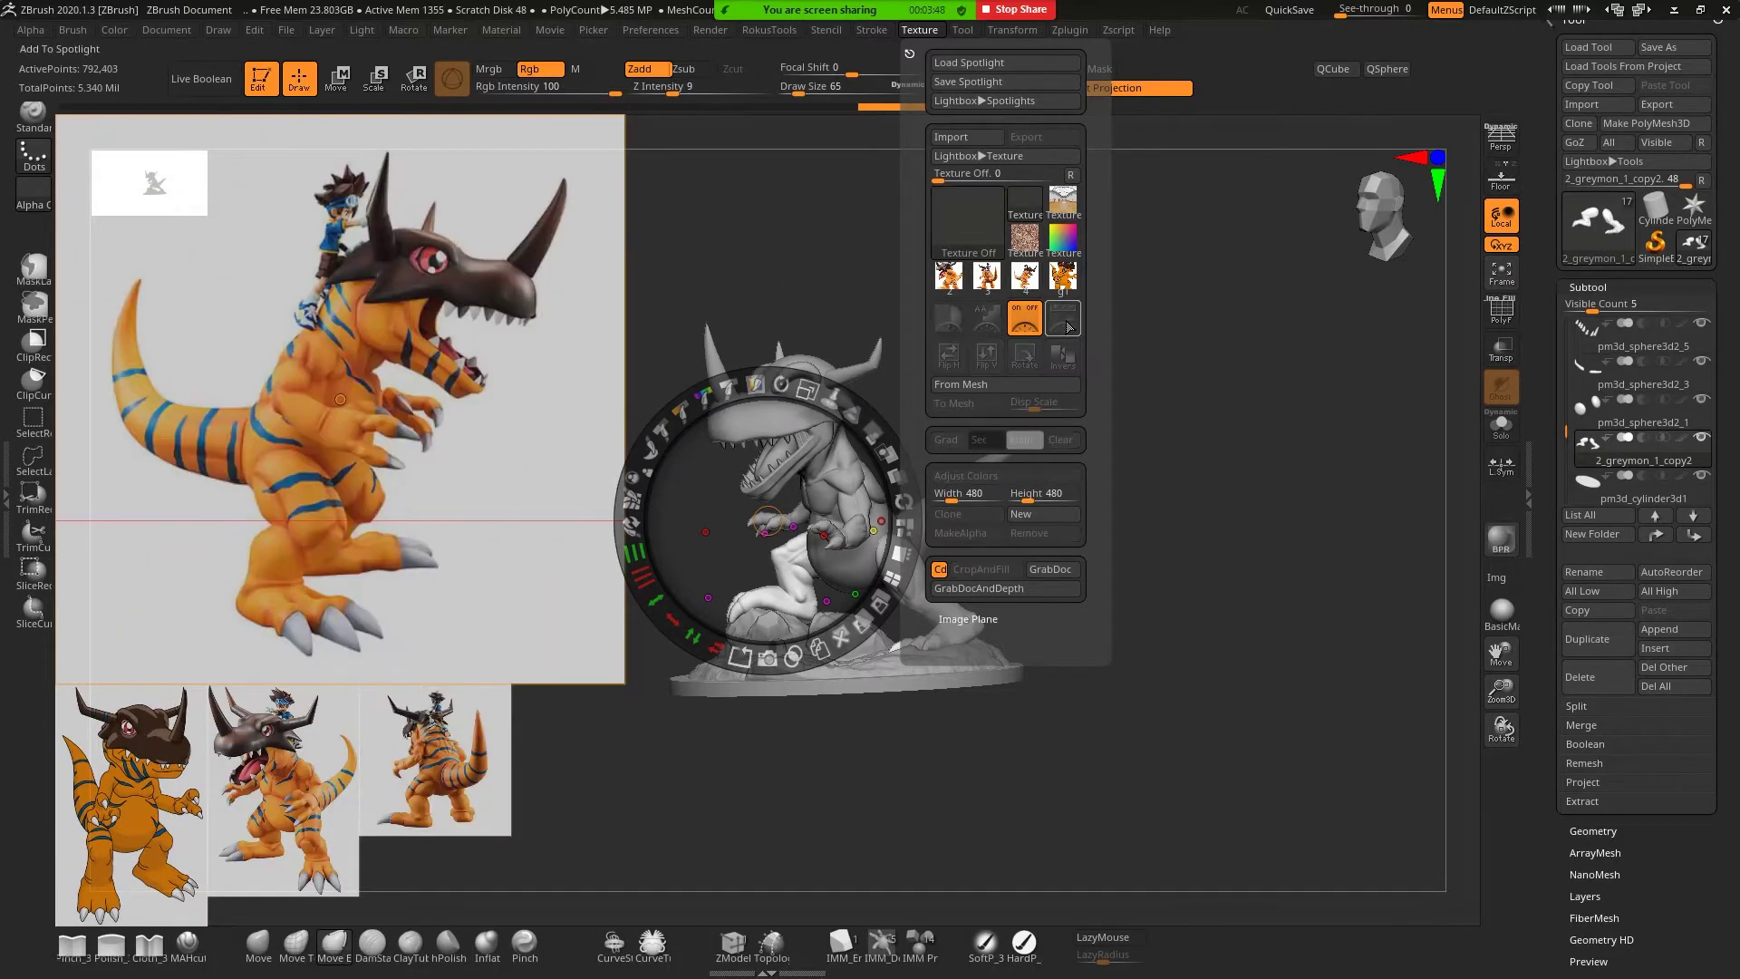
Shrink the reference images, line them up along the left of the canvas, and hide the Spotlight dial
{"action": "left_click", "coordinate": [544, 395]}
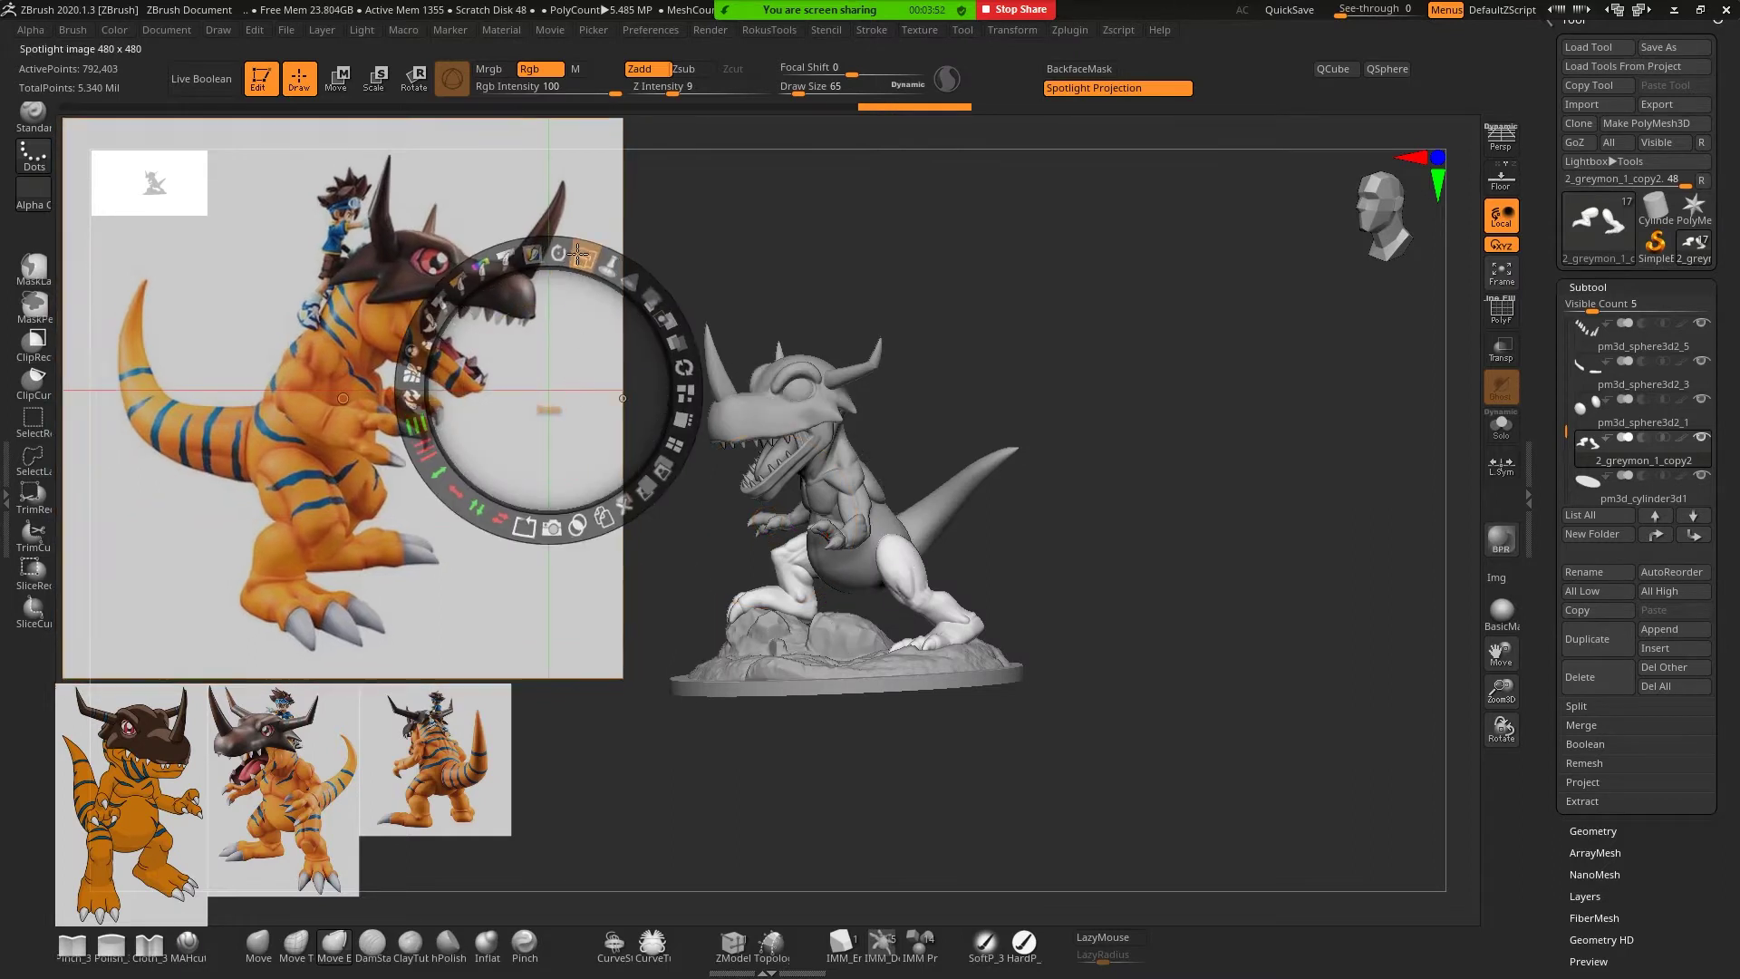
{"action": "left_click_drag", "start_coordinate": [578, 255], "coordinate": [466, 221]}
{"action": "left_click_drag", "start_coordinate": [494, 362], "coordinate": [277, 319]}
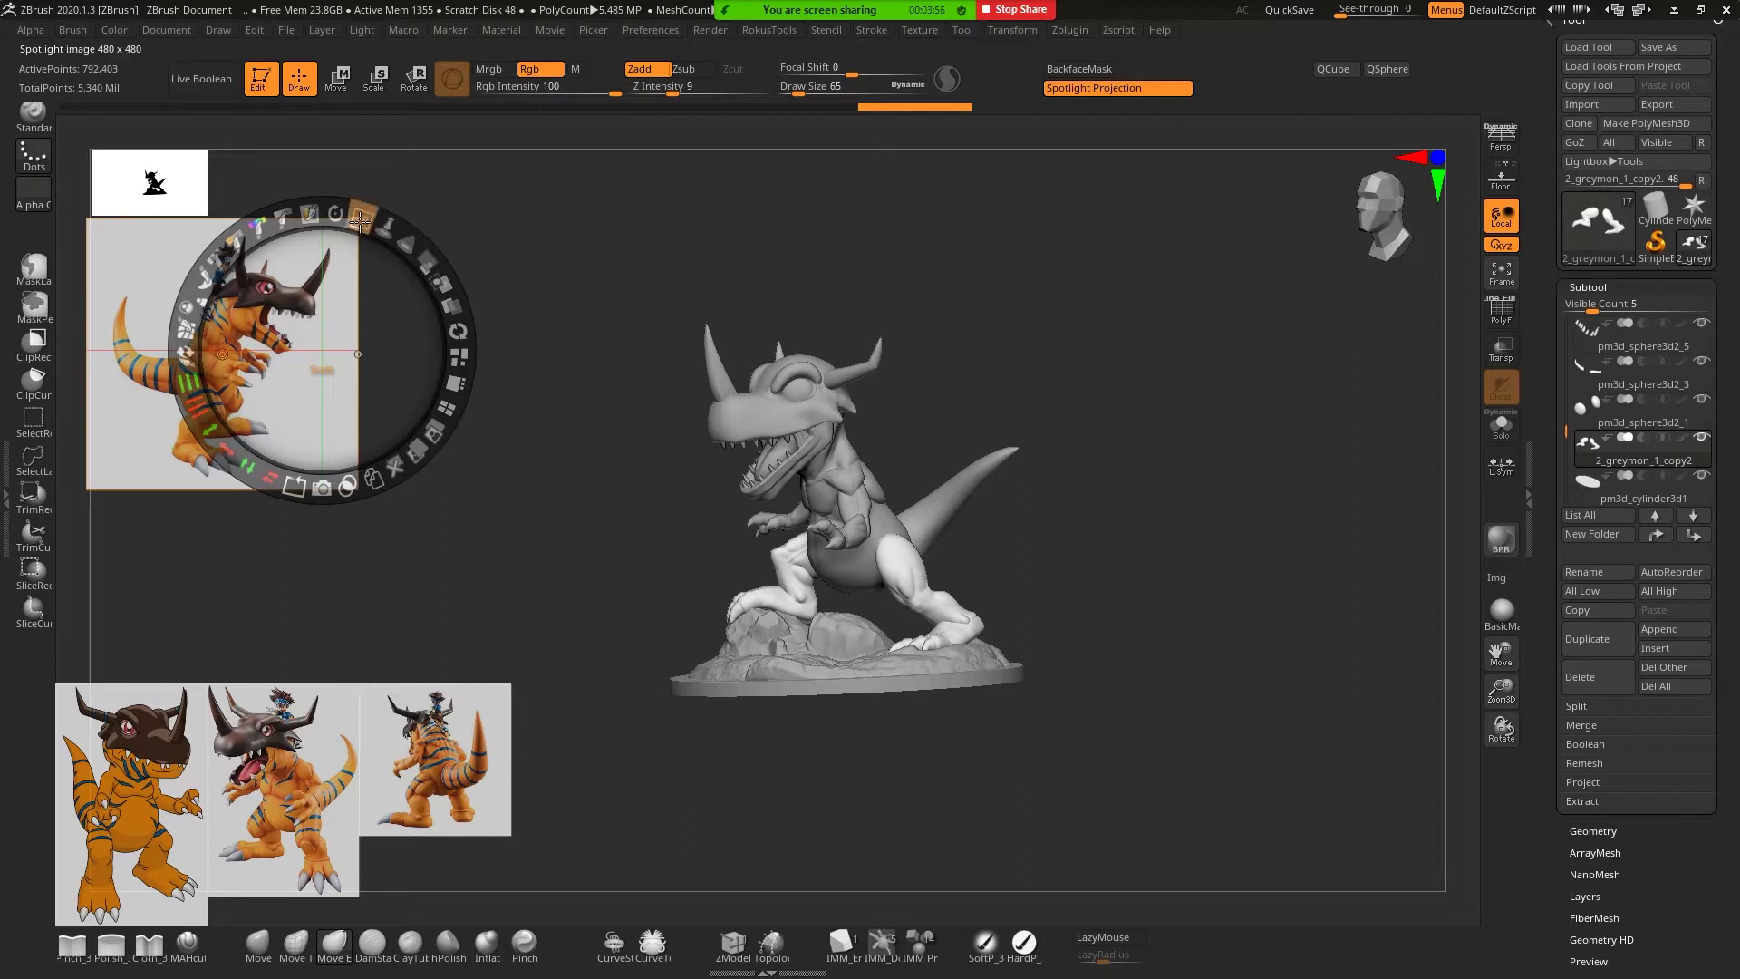
{"action": "left_click_drag", "start_coordinate": [360, 220], "coordinate": [274, 284]}
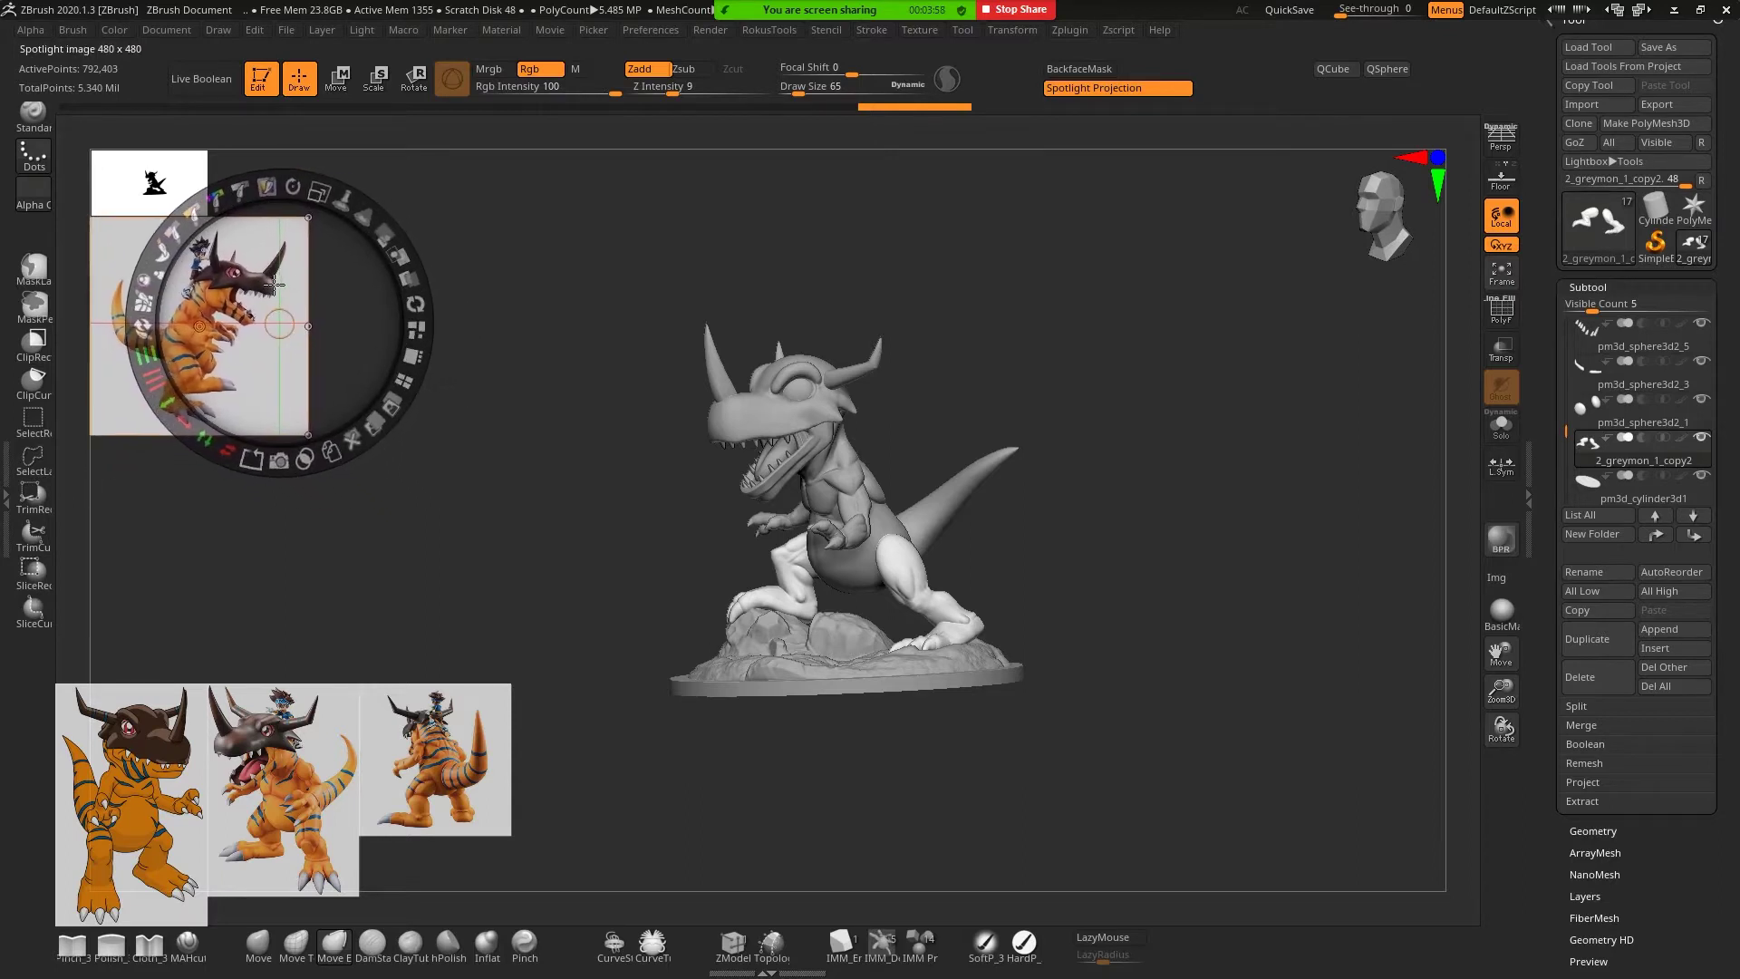
{"action": "mouse_move", "coordinate": [471, 743]}
{"action": "left_mouse_down"}
{"action": "mouse_move", "coordinate": [209, 530]}
{"action": "mouse_move", "coordinate": [246, 475]}
{"action": "left_mouse_up"}
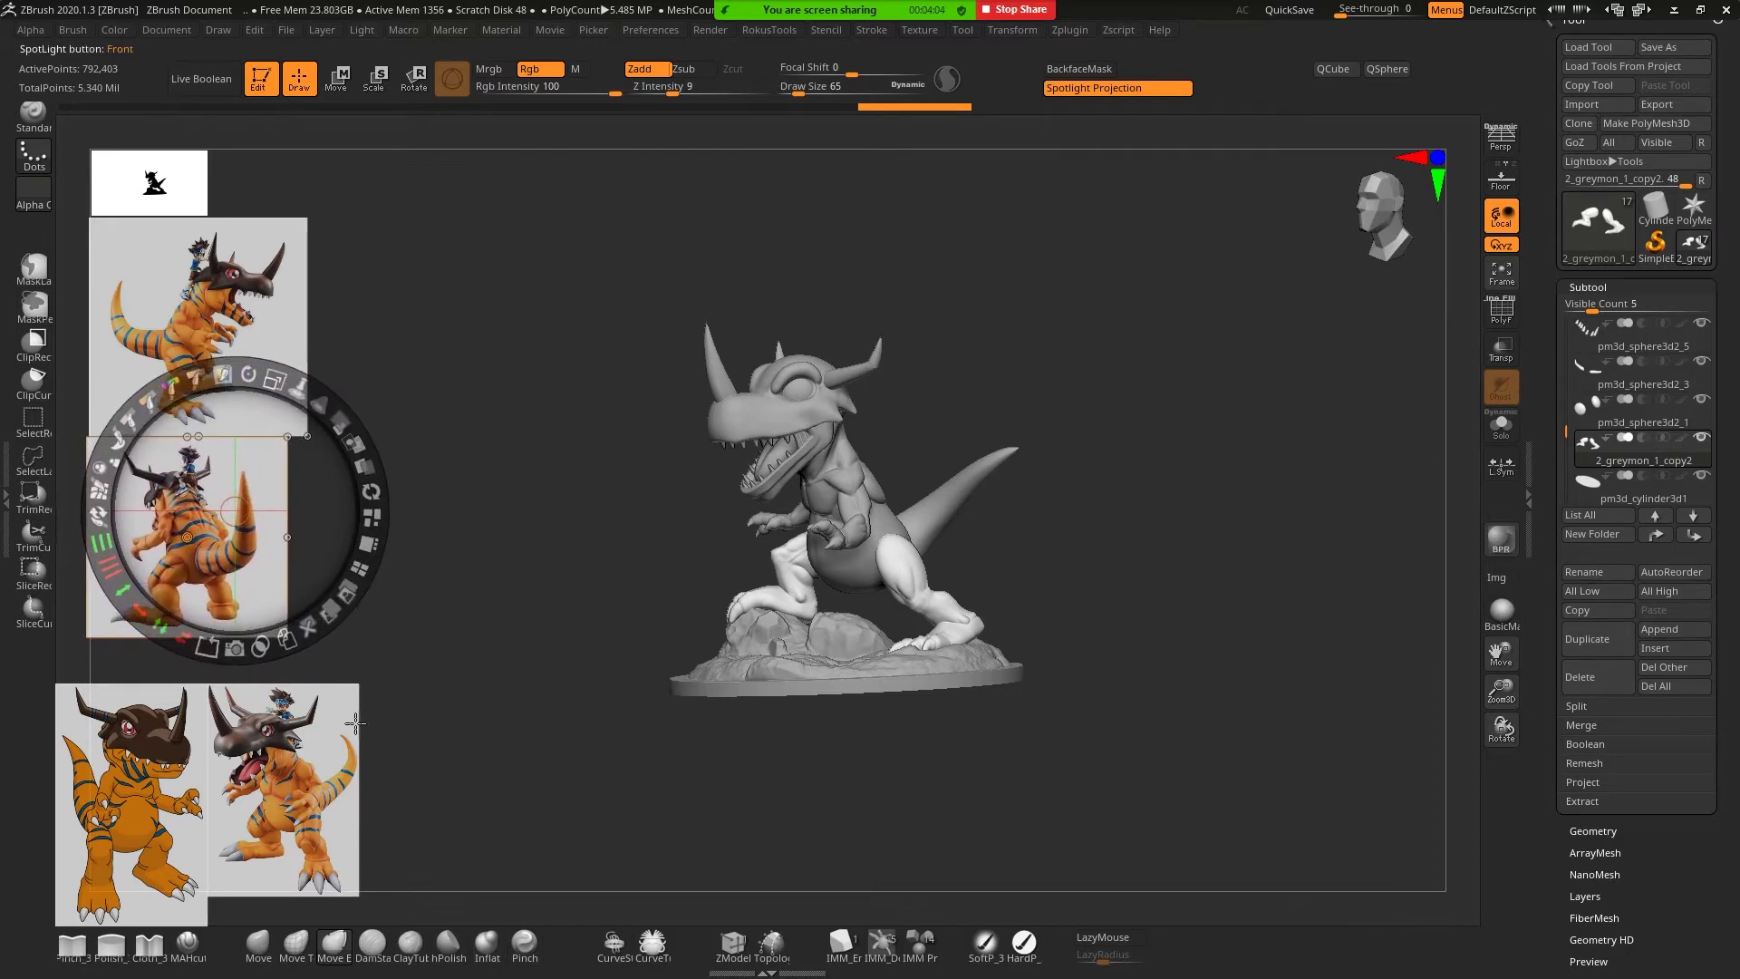
{"action": "key", "text": "shift+z"}
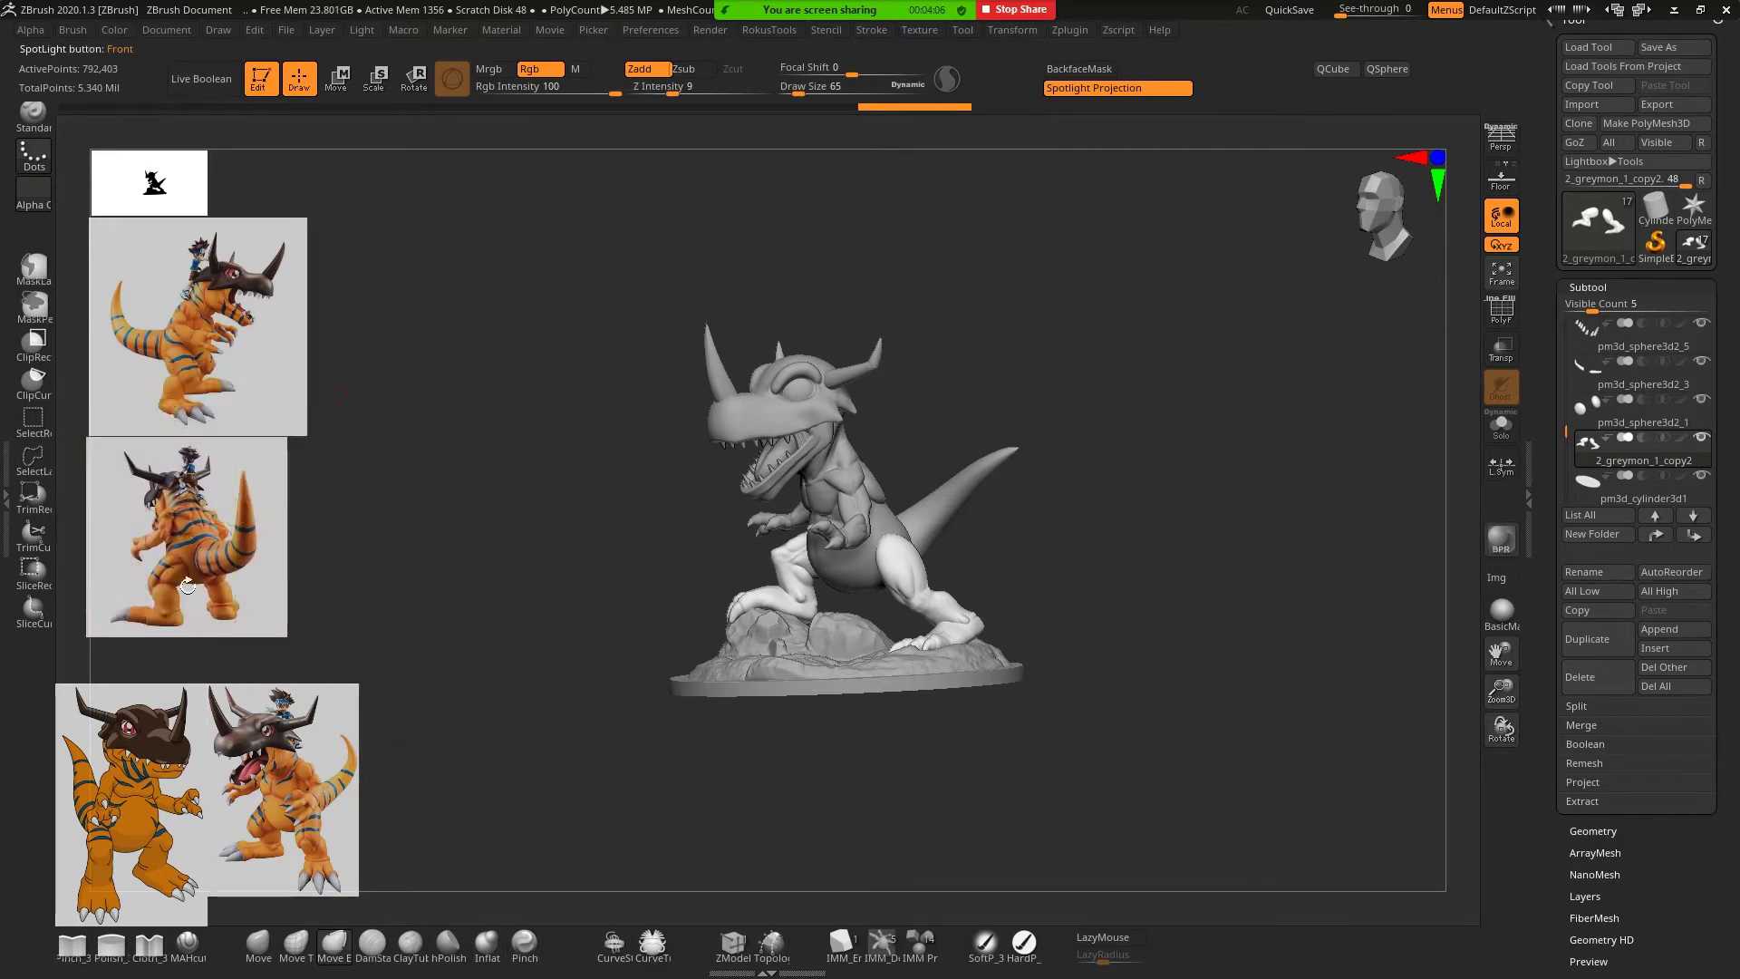
Turn off Spotlight Projection, orbit around the model, and Solo the legs-and-feet subtool
{"action": "left_click", "coordinate": [1084, 90]}
{"action": "mouse_move", "coordinate": [993, 344]}
{"action": "left_mouse_down"}
{"action": "mouse_move", "coordinate": [1004, 360]}
{"action": "mouse_move", "coordinate": [1099, 357]}
{"action": "left_mouse_up"}
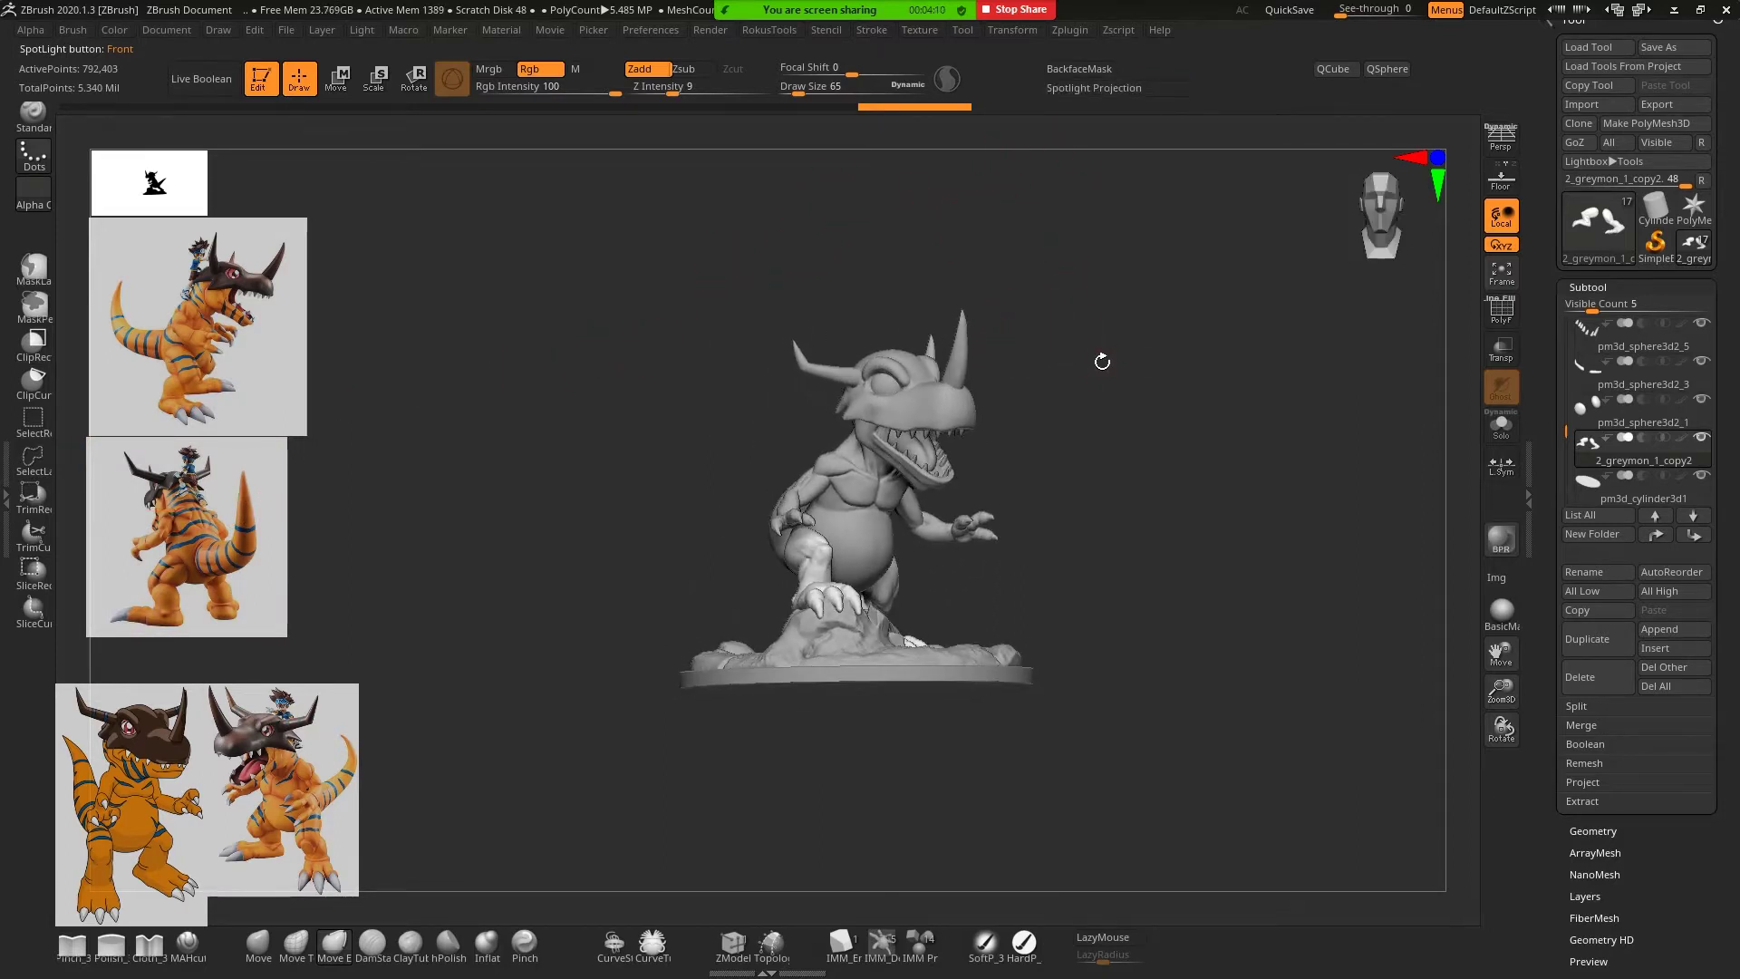
{"action": "mouse_move", "coordinate": [1087, 429]}
{"action": "left_mouse_down"}
{"action": "mouse_move", "coordinate": [987, 451]}
{"action": "mouse_move", "coordinate": [1127, 349]}
{"action": "mouse_move", "coordinate": [1118, 400]}
{"action": "mouse_move", "coordinate": [1076, 361]}
{"action": "mouse_move", "coordinate": [1080, 422]}
{"action": "mouse_move", "coordinate": [1072, 270]}
{"action": "mouse_move", "coordinate": [1106, 373]}
{"action": "mouse_move", "coordinate": [1088, 390]}
{"action": "left_mouse_up"}
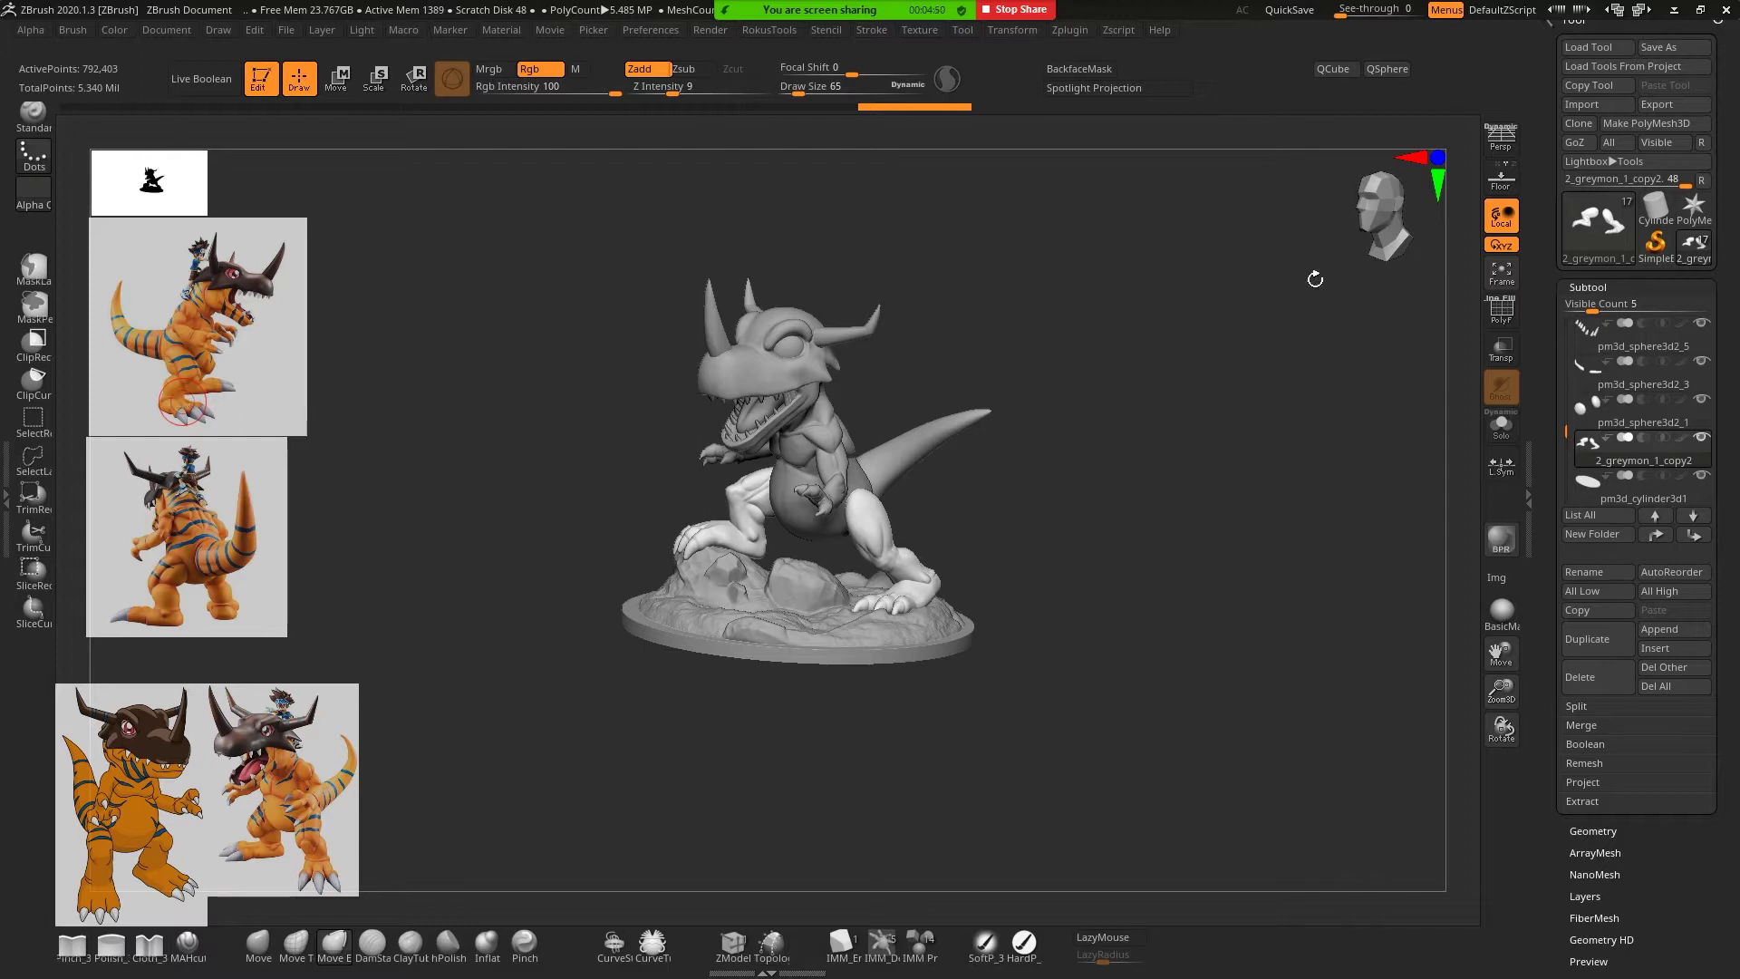
{"action": "mouse_move", "coordinate": [1158, 474]}
{"action": "left_mouse_down"}
{"action": "mouse_move", "coordinate": [1213, 458]}
{"action": "mouse_move", "coordinate": [1197, 459]}
{"action": "mouse_move", "coordinate": [1218, 478]}
{"action": "mouse_move", "coordinate": [1208, 550]}
{"action": "left_mouse_up"}
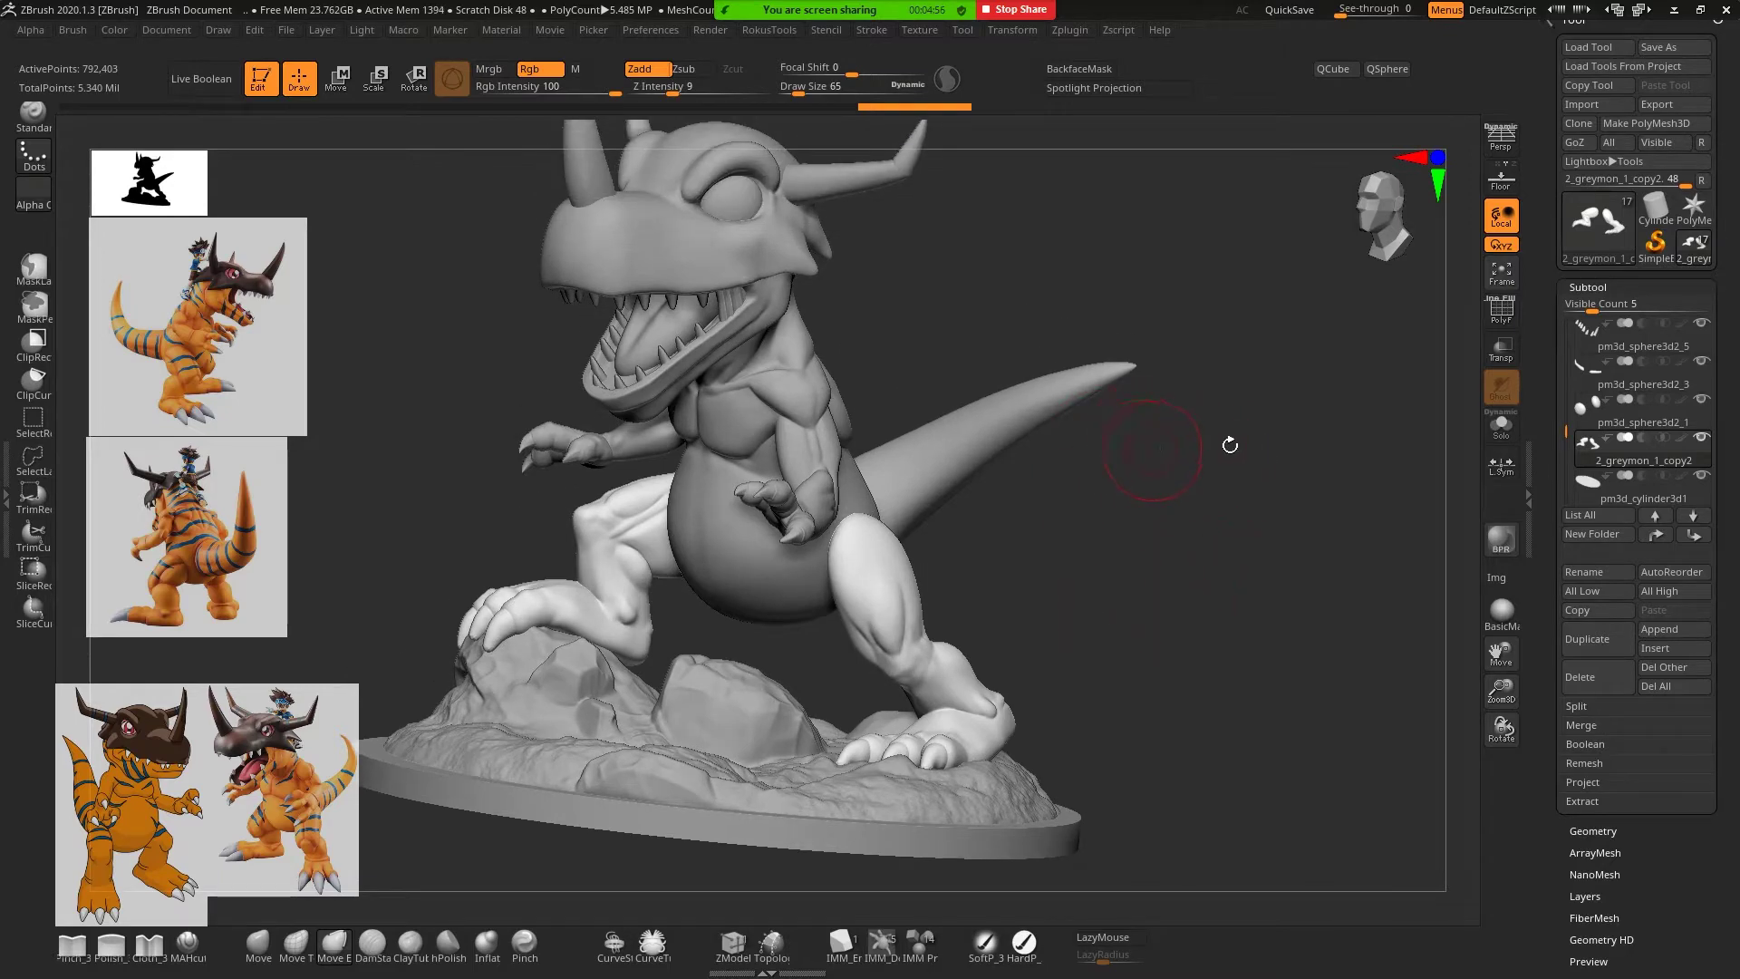
{"action": "mouse_move", "coordinate": [1204, 529]}
{"action": "left_mouse_down"}
{"action": "mouse_move", "coordinate": [1225, 590]}
{"action": "mouse_move", "coordinate": [1456, 453]}
{"action": "left_mouse_up"}
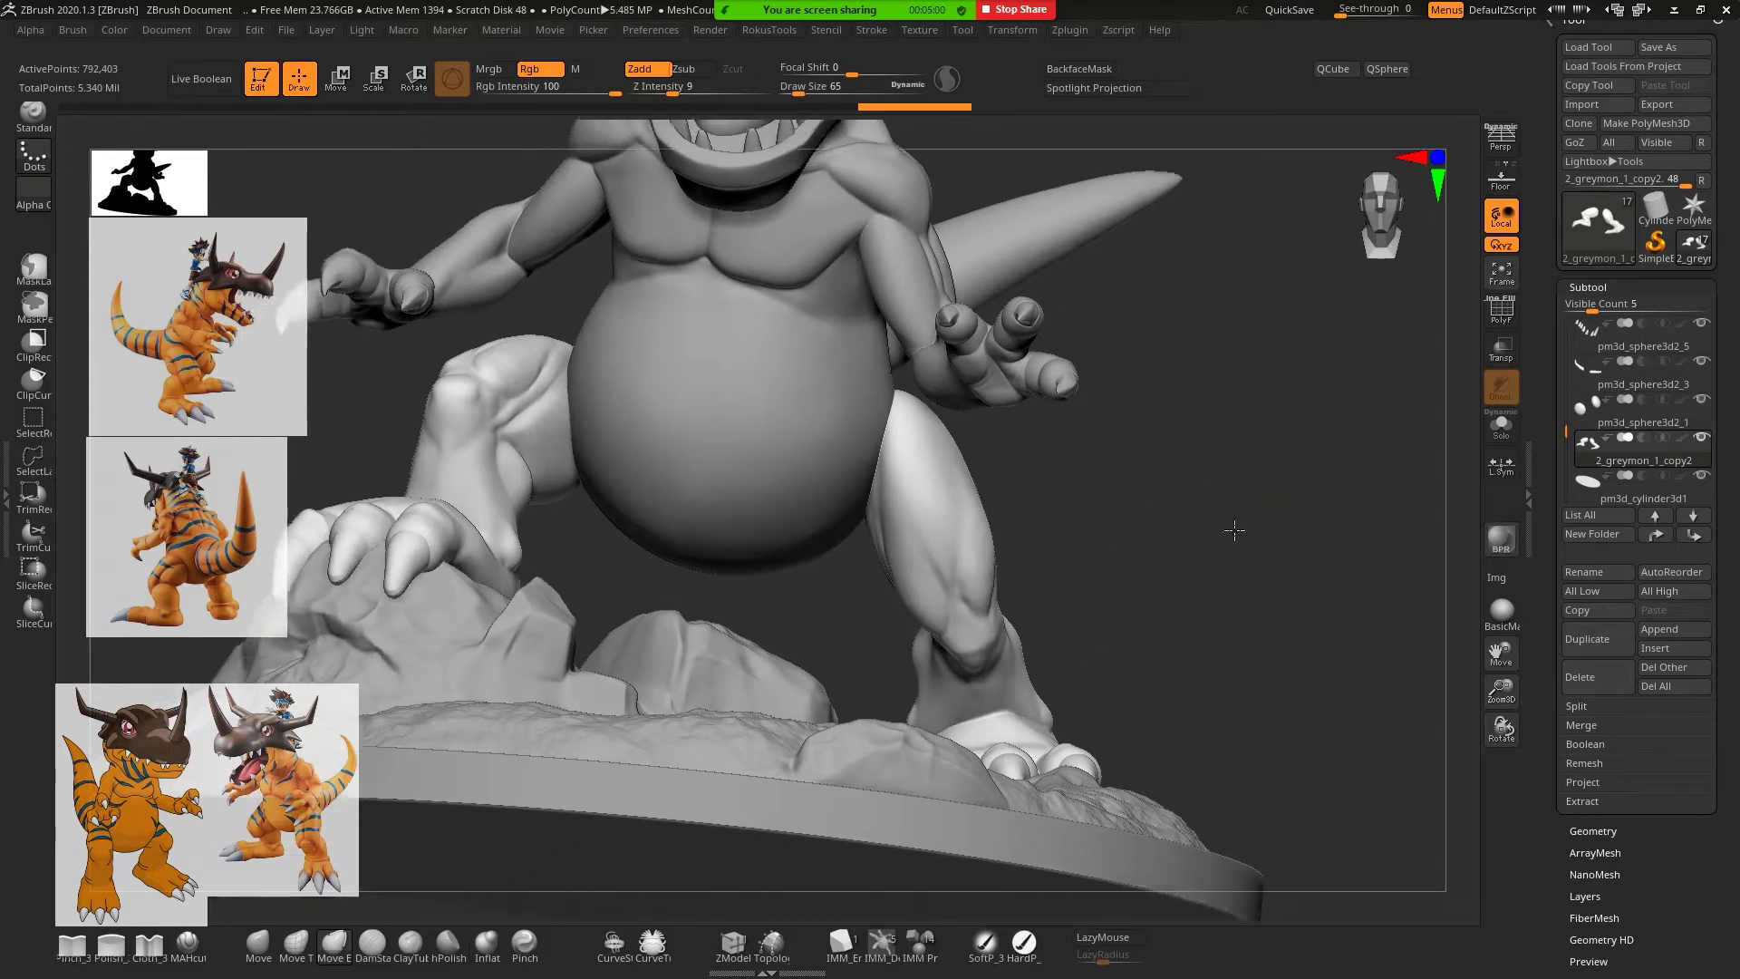
{"action": "left_click", "coordinate": [1501, 424]}
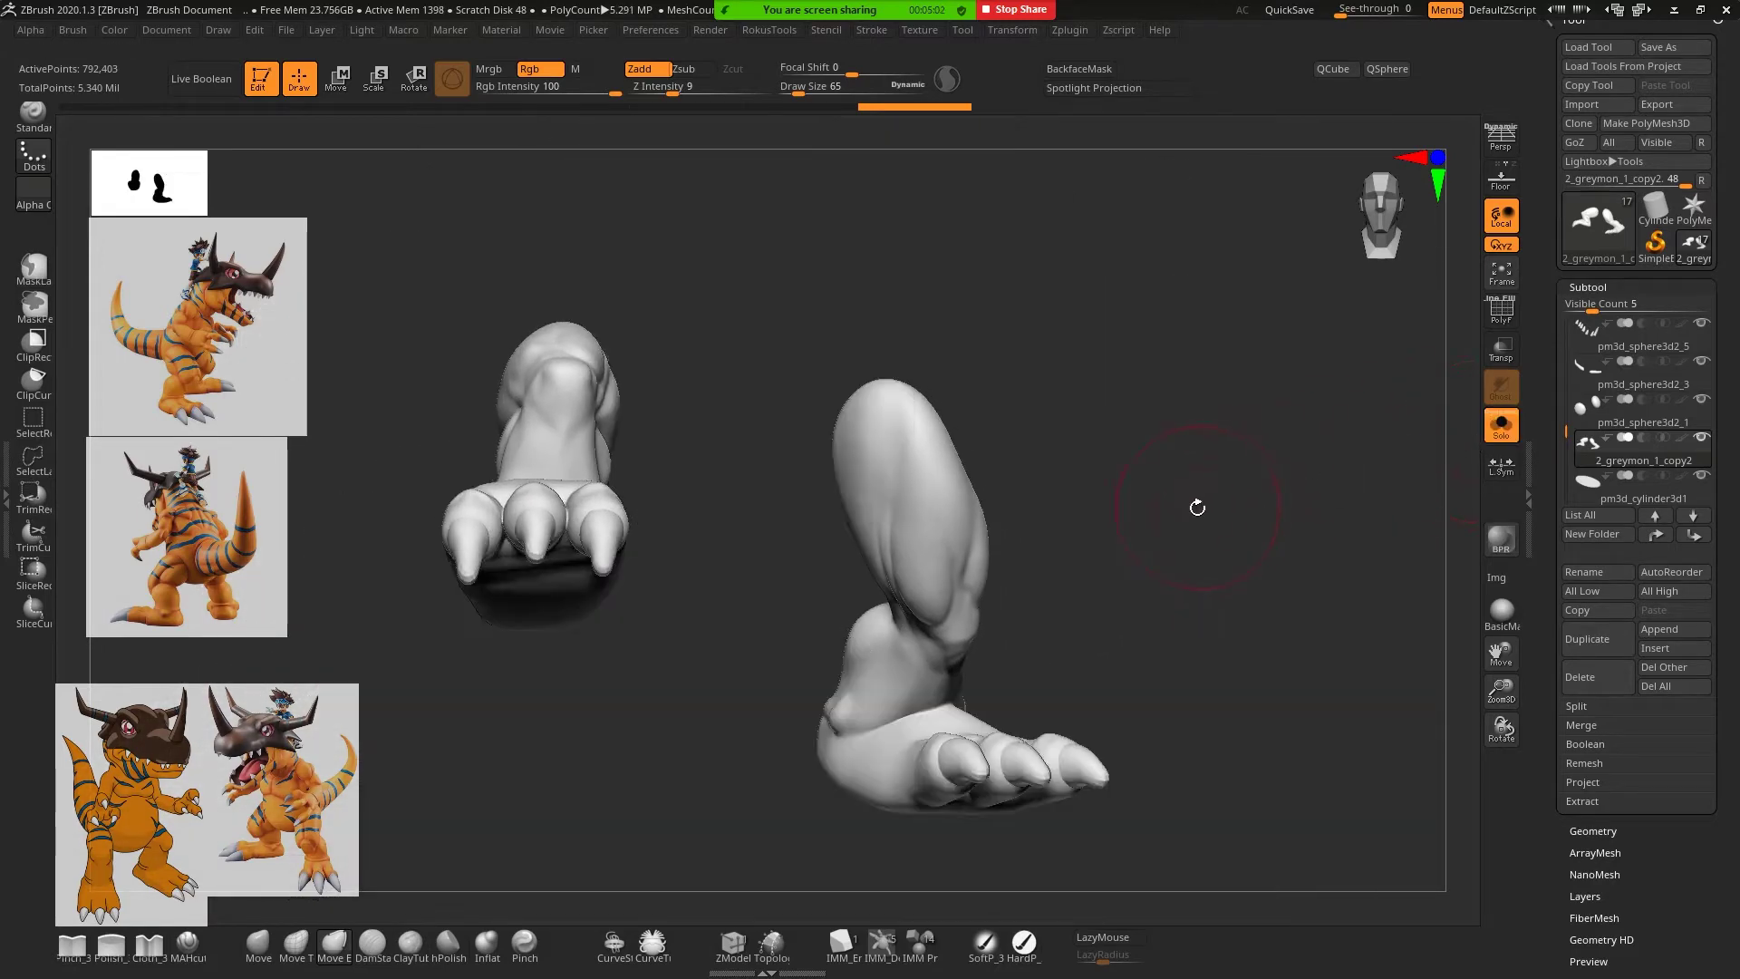
Orbit the soloed legs, turn Solo off, and frame the full model from an elevated front view
{"action": "mouse_move", "coordinate": [1198, 507]}
{"action": "left_mouse_down"}
{"action": "mouse_move", "coordinate": [1234, 517]}
{"action": "mouse_move", "coordinate": [1199, 530]}
{"action": "mouse_move", "coordinate": [1236, 498]}
{"action": "mouse_move", "coordinate": [1208, 548]}
{"action": "mouse_move", "coordinate": [1169, 547]}
{"action": "mouse_move", "coordinate": [1112, 435]}
{"action": "left_mouse_up"}
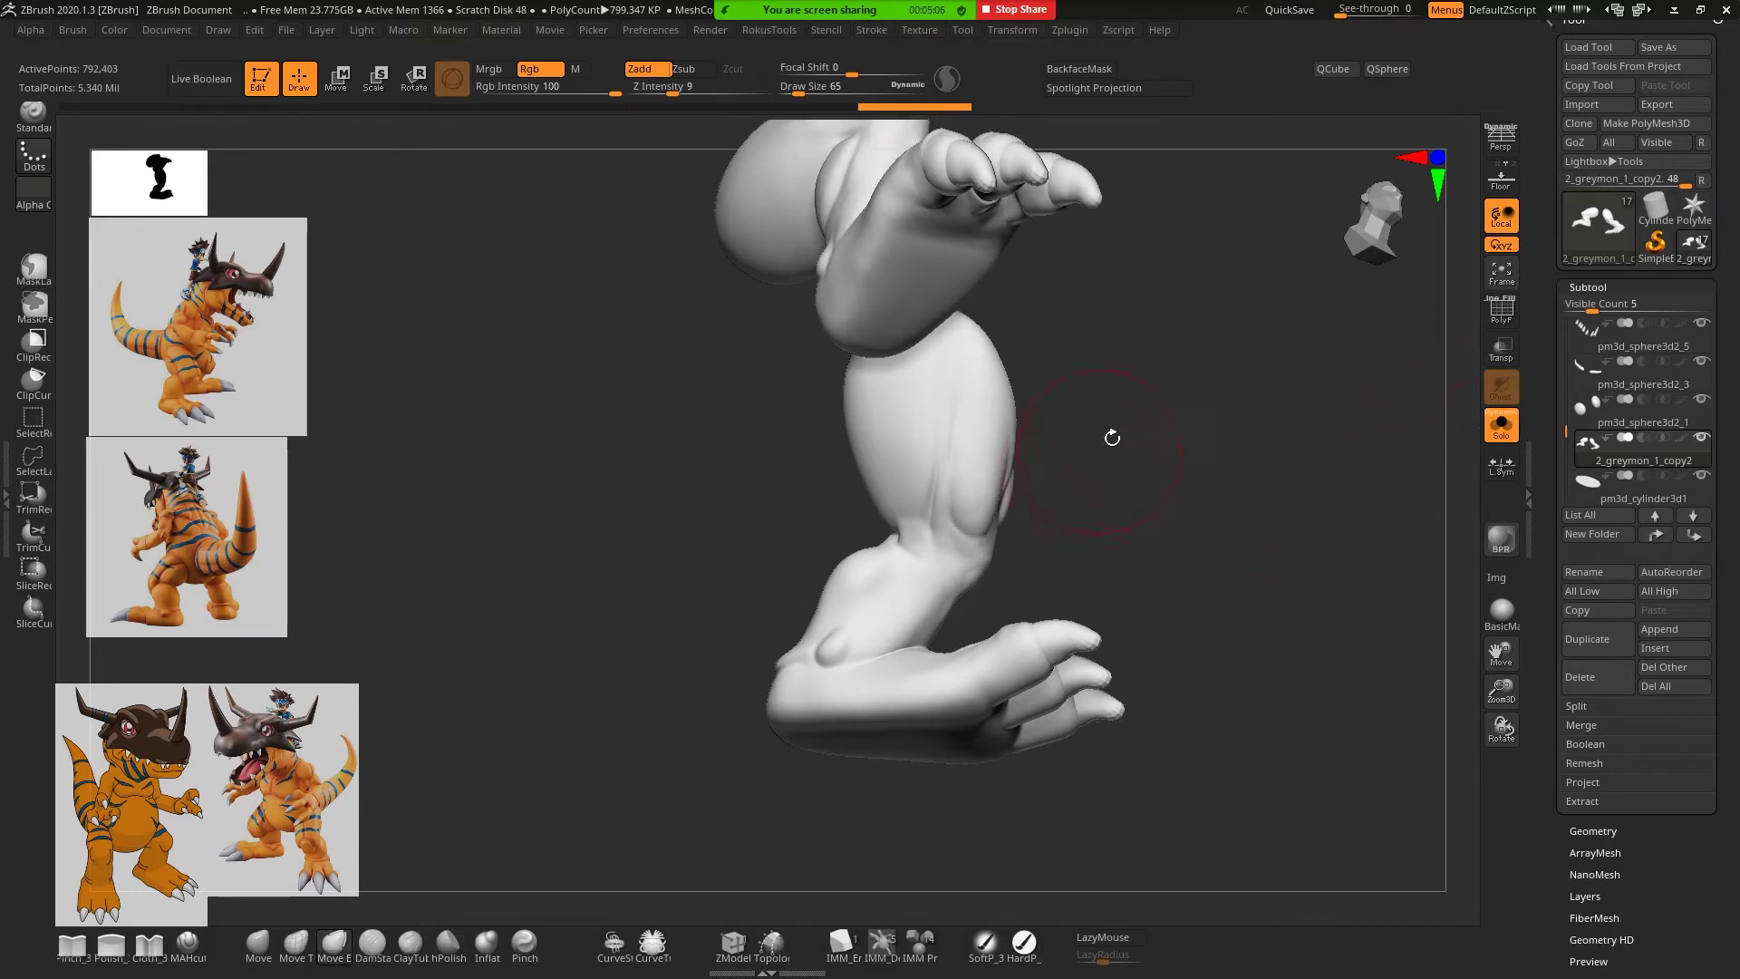
{"action": "left_click", "coordinate": [41, 270]}
{"action": "key", "text": "ctrl"}
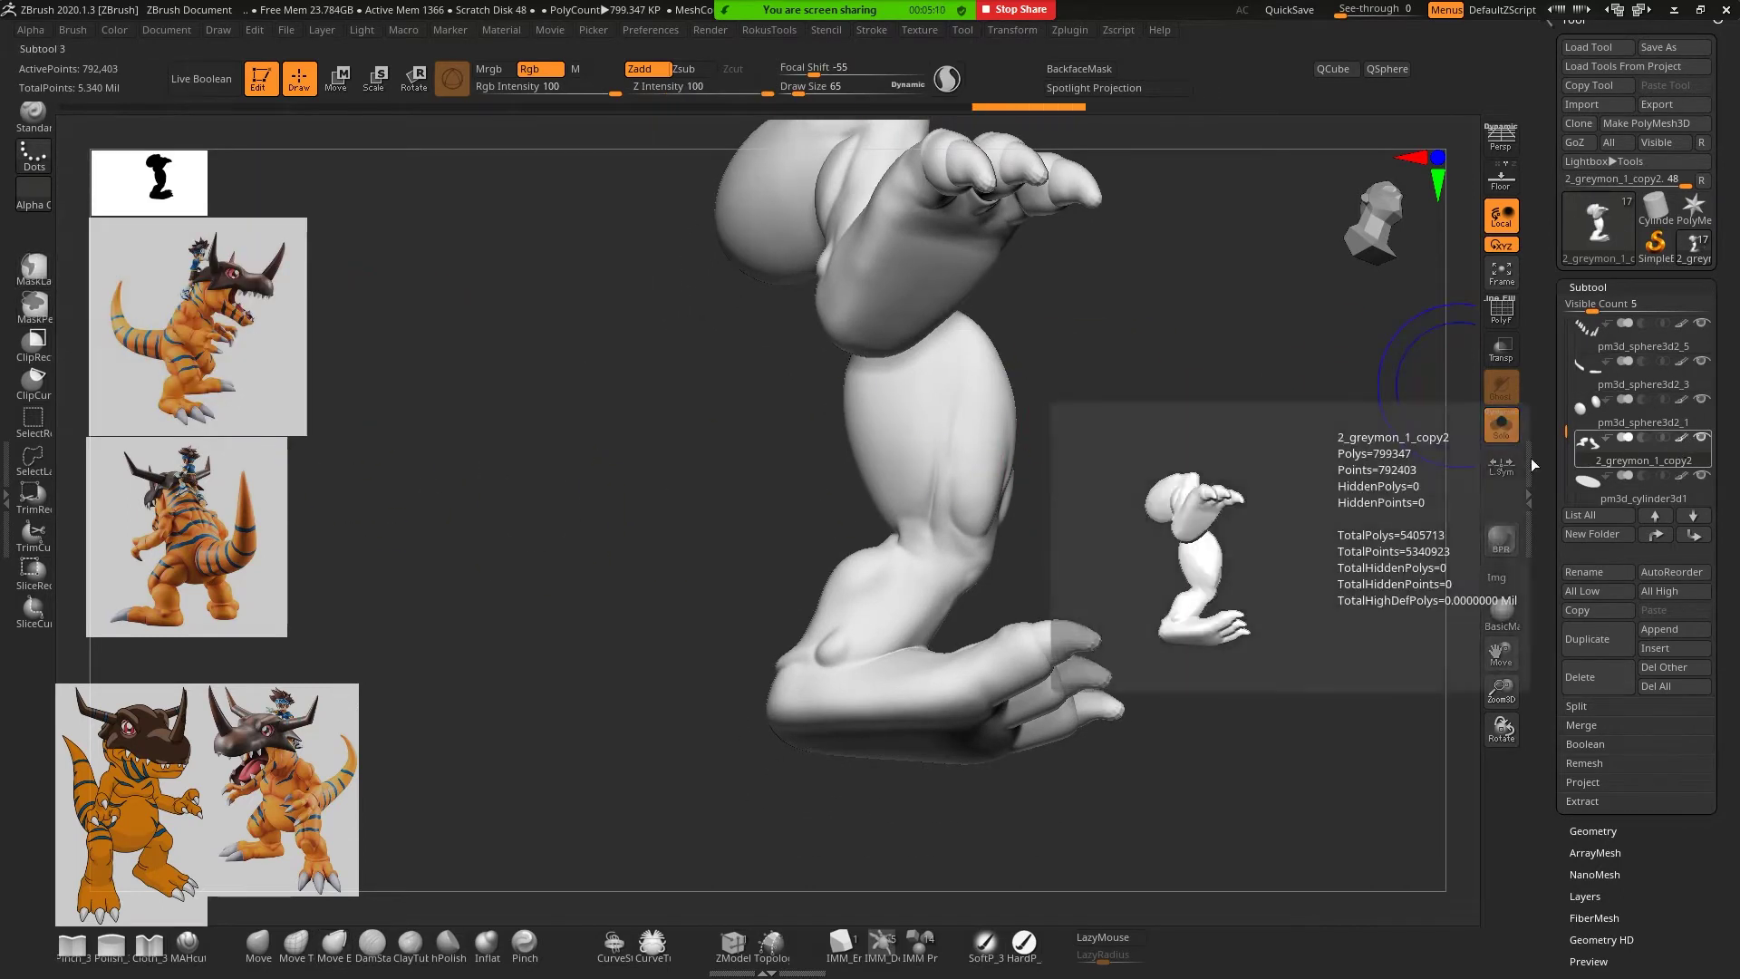
{"action": "mouse_move", "coordinate": [1329, 408]}
{"action": "left_mouse_down"}
{"action": "mouse_move", "coordinate": [1236, 435]}
{"action": "mouse_move", "coordinate": [1320, 468]}
{"action": "mouse_move", "coordinate": [1269, 380]}
{"action": "left_mouse_up"}
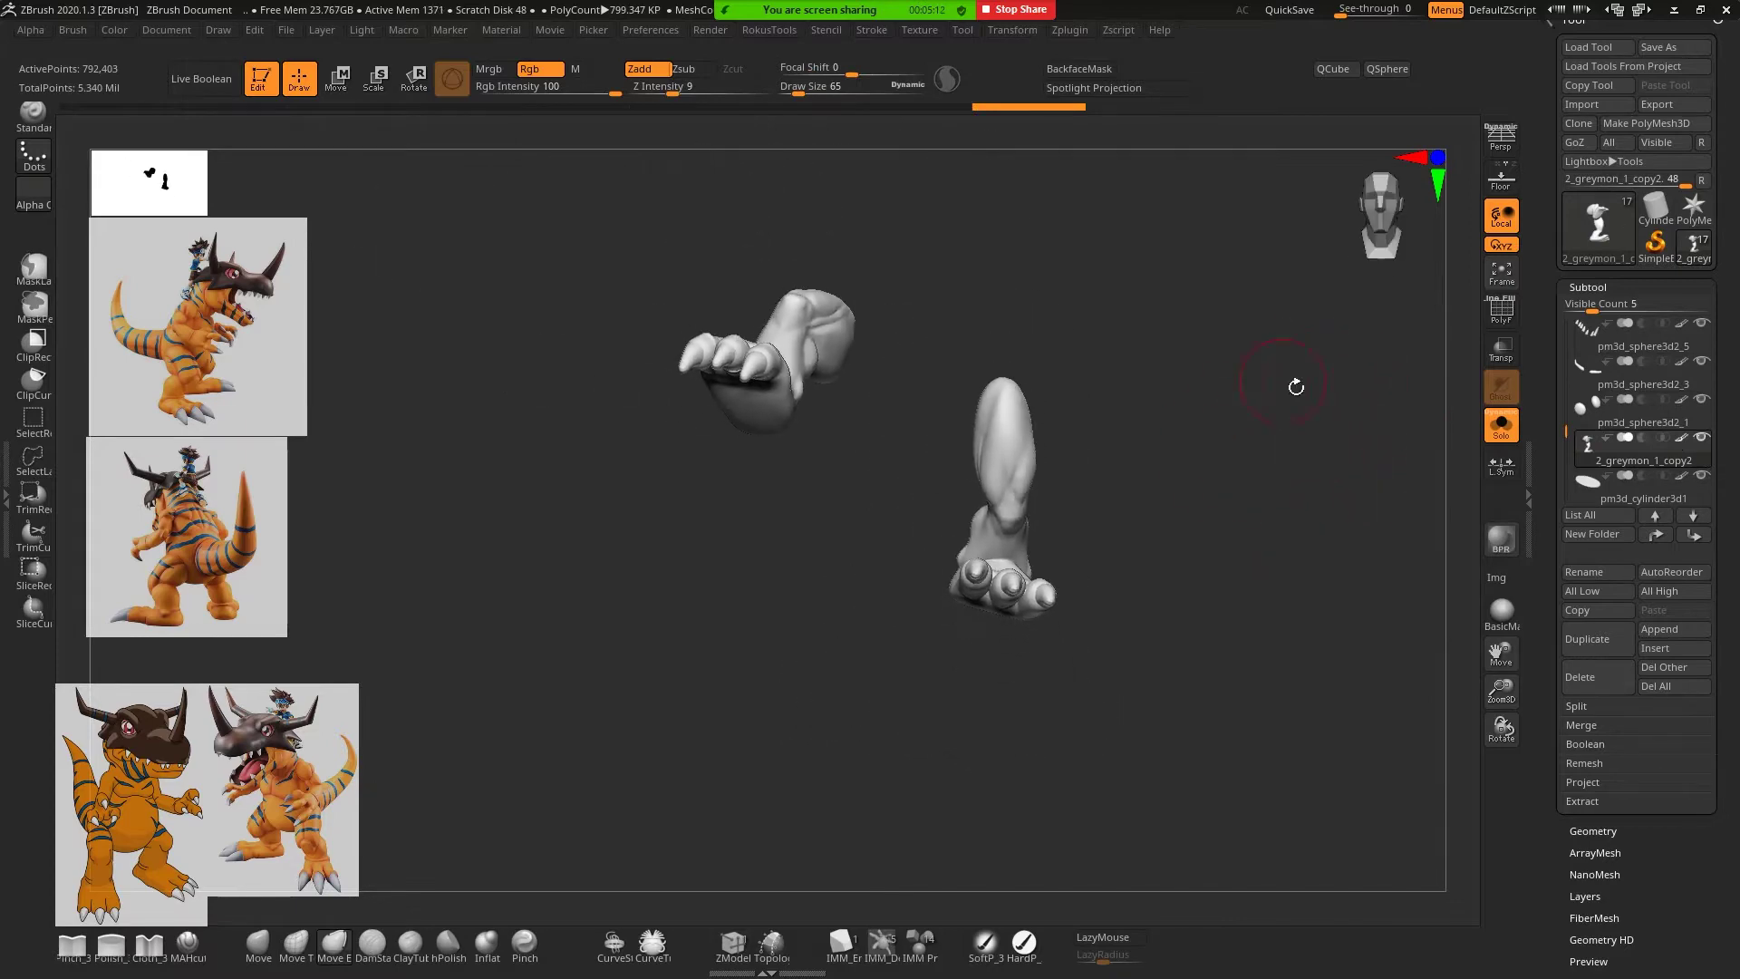
{"action": "key", "text": "ctrl+shift+s"}
{"action": "mouse_move", "coordinate": [1351, 447]}
{"action": "left_mouse_down"}
{"action": "mouse_move", "coordinate": [1301, 465]}
{"action": "mouse_move", "coordinate": [1305, 340]}
{"action": "mouse_move", "coordinate": [1180, 352]}
{"action": "mouse_move", "coordinate": [1247, 341]}
{"action": "mouse_move", "coordinate": [1208, 295]}
{"action": "mouse_move", "coordinate": [1000, 358]}
{"action": "left_mouse_up"}
{"action": "mouse_move", "coordinate": [1190, 303]}
{"action": "left_mouse_down"}
{"action": "mouse_move", "coordinate": [1126, 264]}
{"action": "mouse_move", "coordinate": [1129, 353]}
{"action": "mouse_move", "coordinate": [1185, 369]}
{"action": "mouse_move", "coordinate": [1200, 350]}
{"action": "mouse_move", "coordinate": [1138, 373]}
{"action": "mouse_move", "coordinate": [1251, 450]}
{"action": "mouse_move", "coordinate": [1197, 446]}
{"action": "mouse_move", "coordinate": [1235, 502]}
{"action": "mouse_move", "coordinate": [1182, 404]}
{"action": "left_mouse_up"}
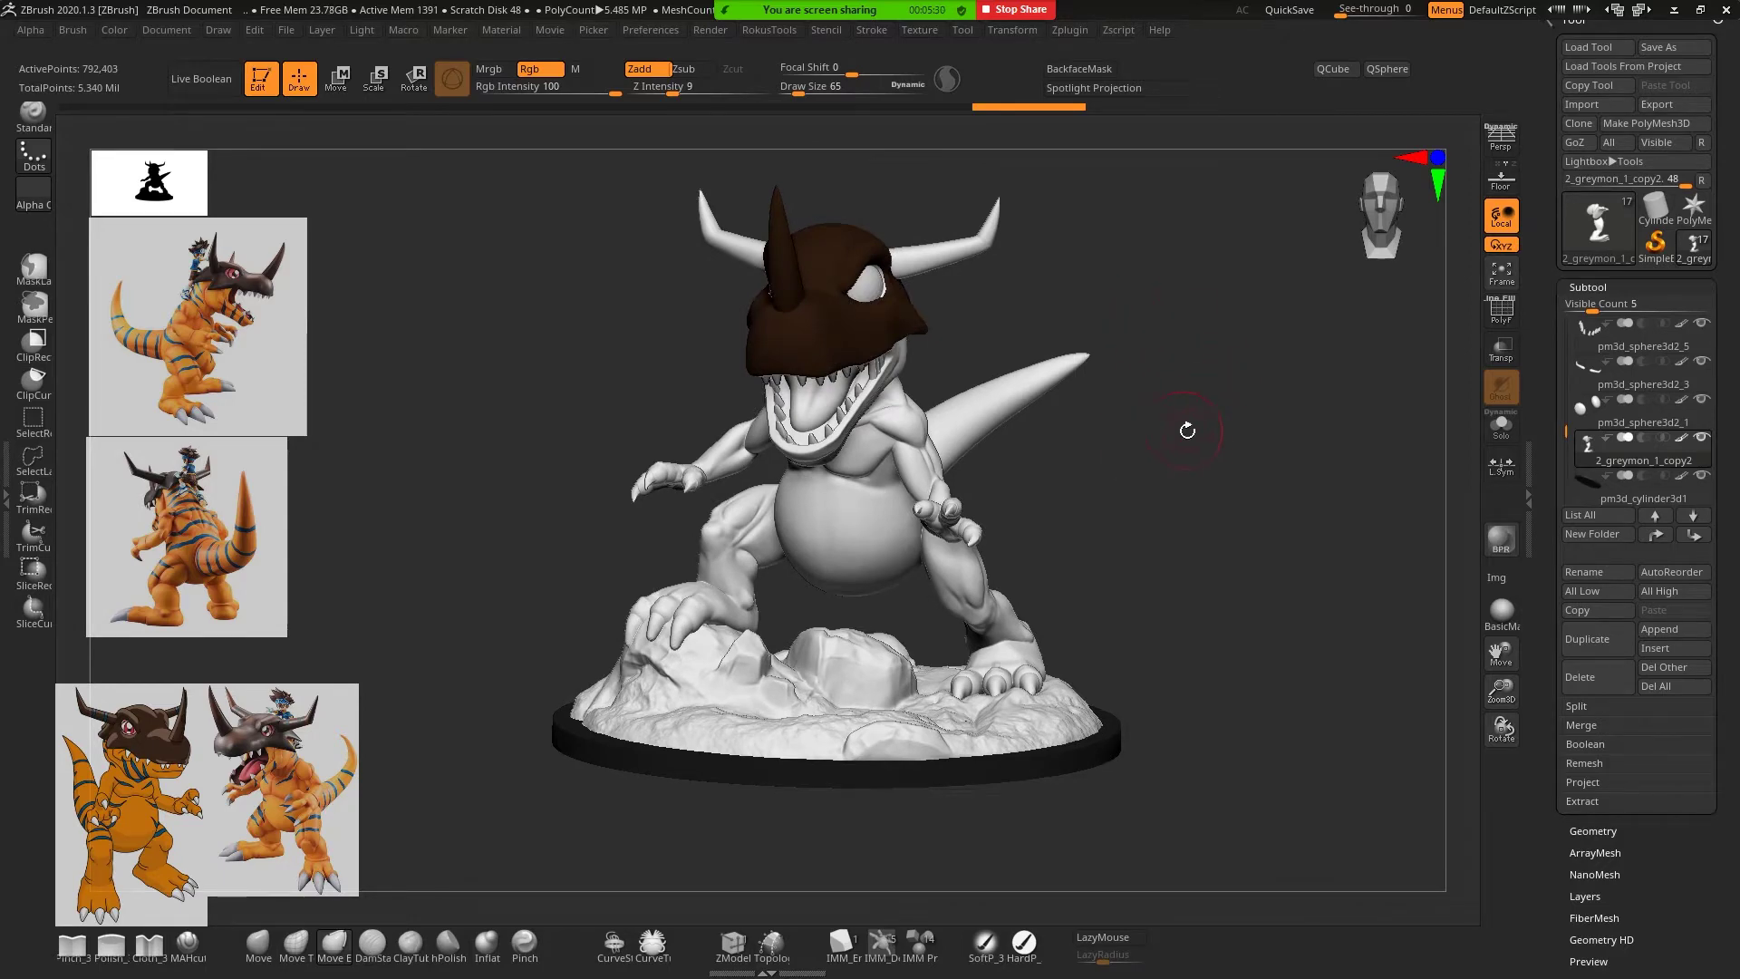
Rotate the model to a three-quarter angle, briefly showing and closing the Spotlight dial
{"action": "mouse_move", "coordinate": [1185, 427]}
{"action": "left_mouse_down"}
{"action": "mouse_move", "coordinate": [1177, 469]}
{"action": "mouse_move", "coordinate": [939, 538]}
{"action": "left_mouse_up"}
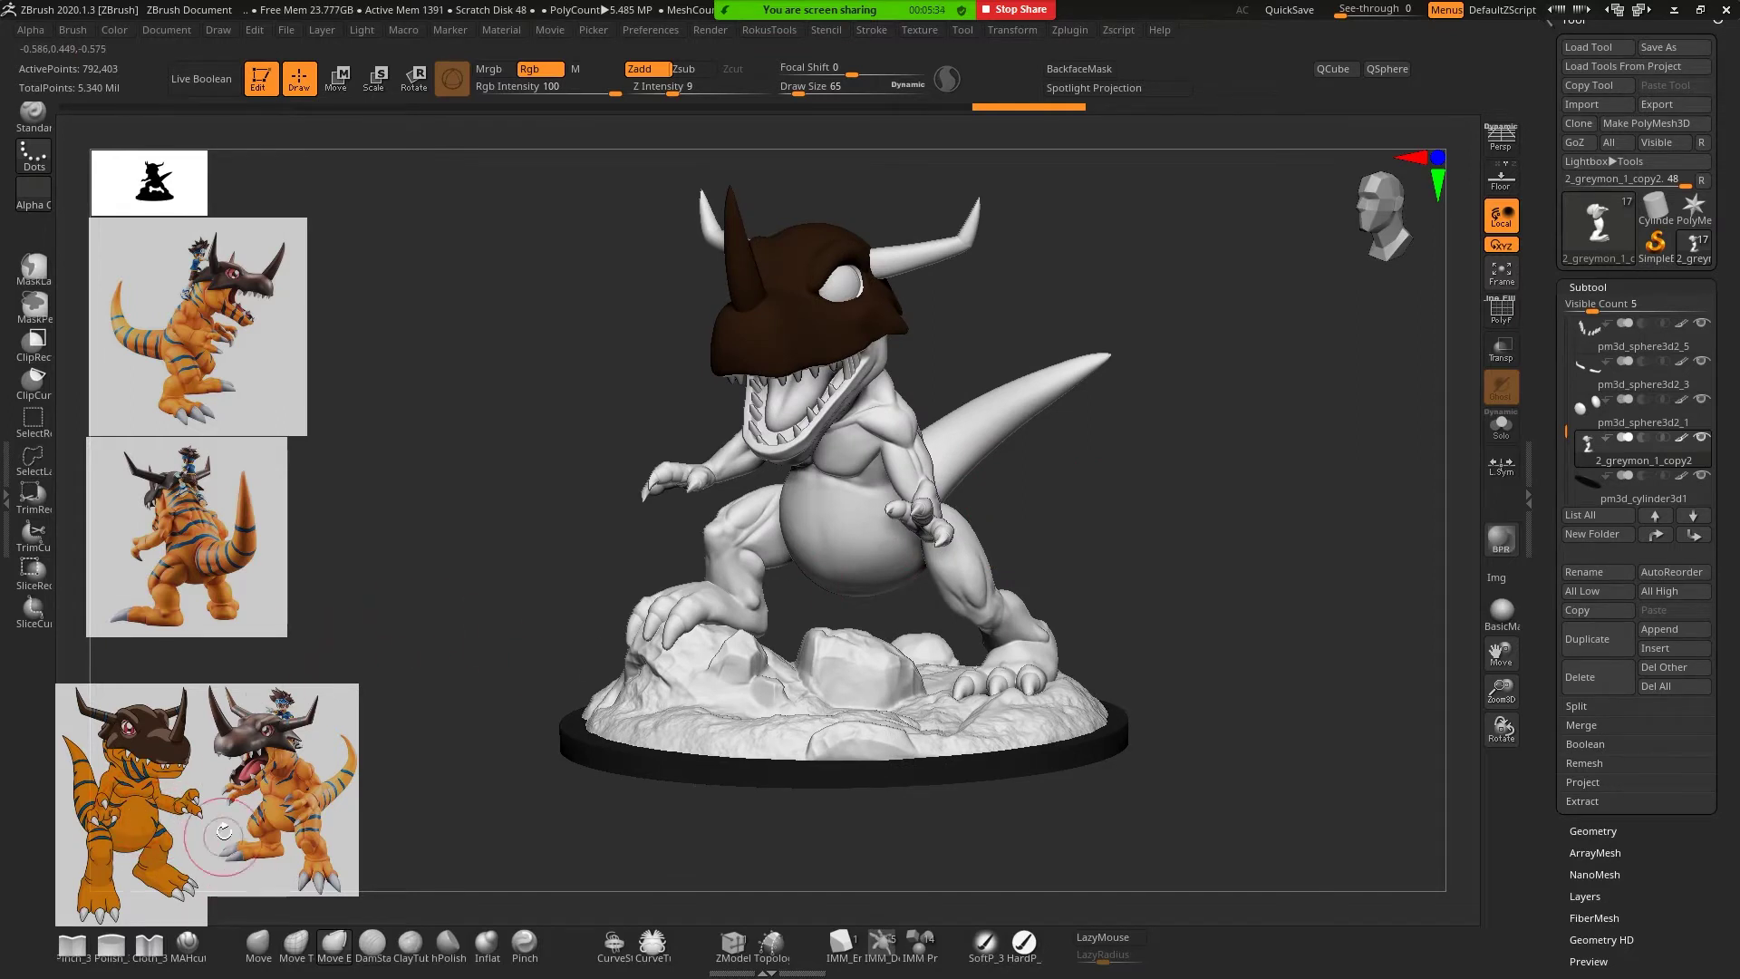
{"action": "key", "text": "shift+z"}
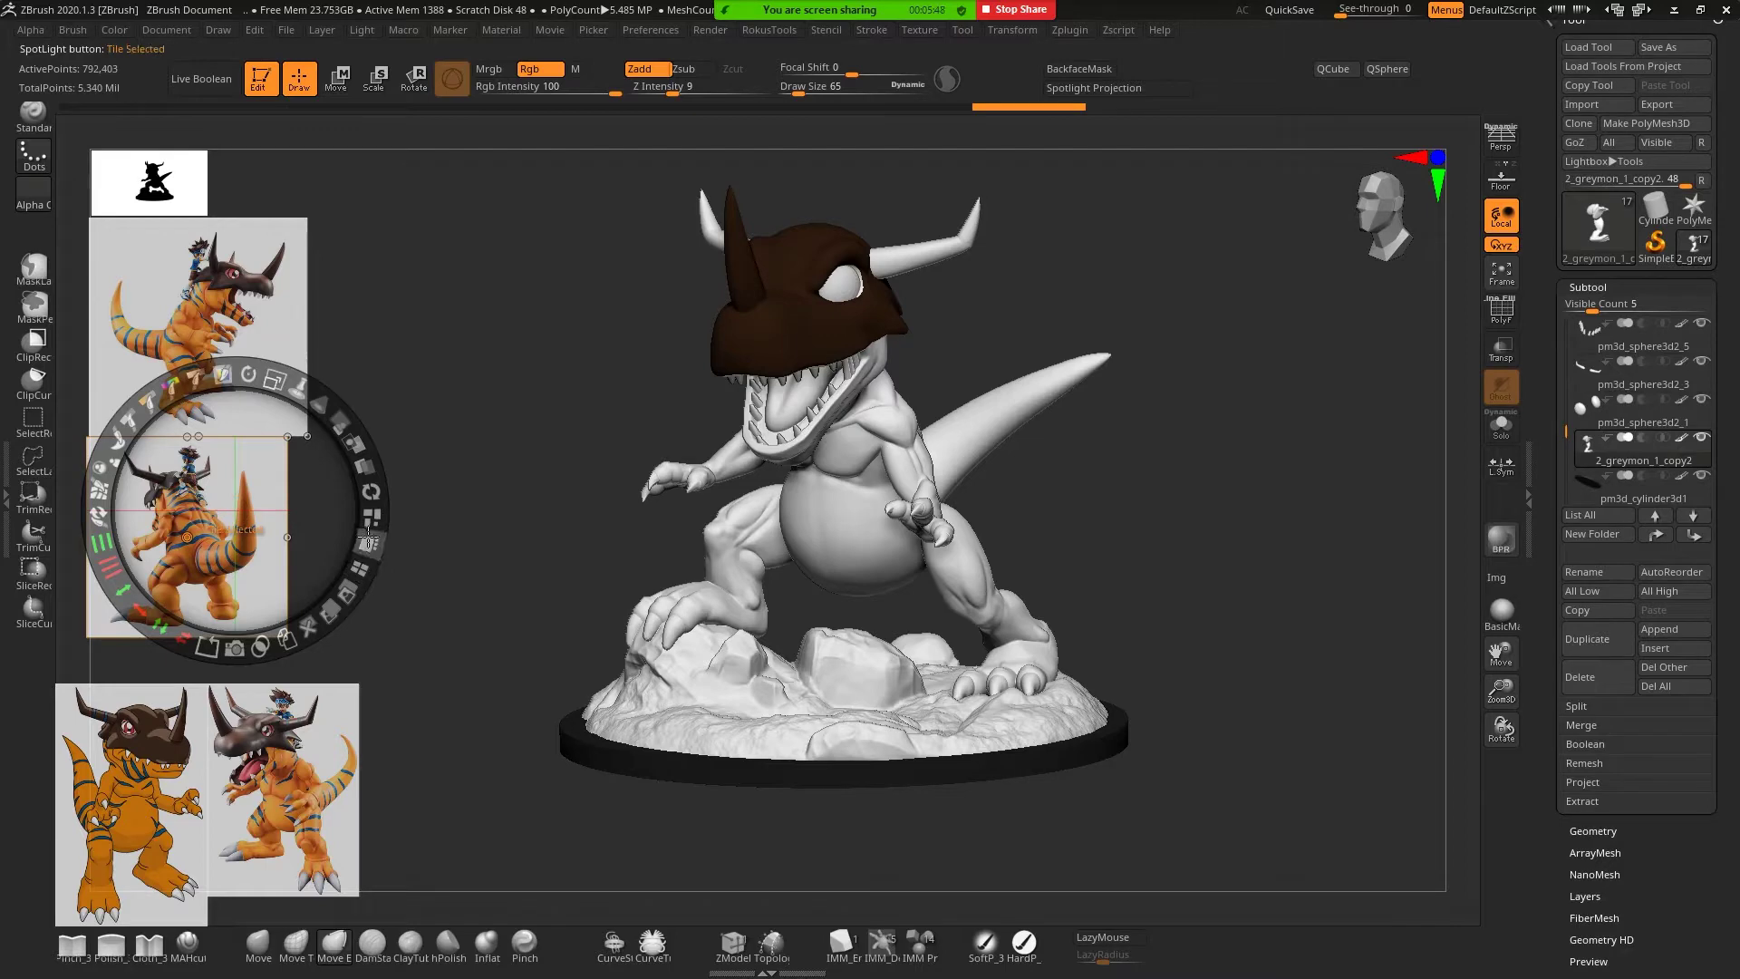
{"action": "key", "text": "z"}
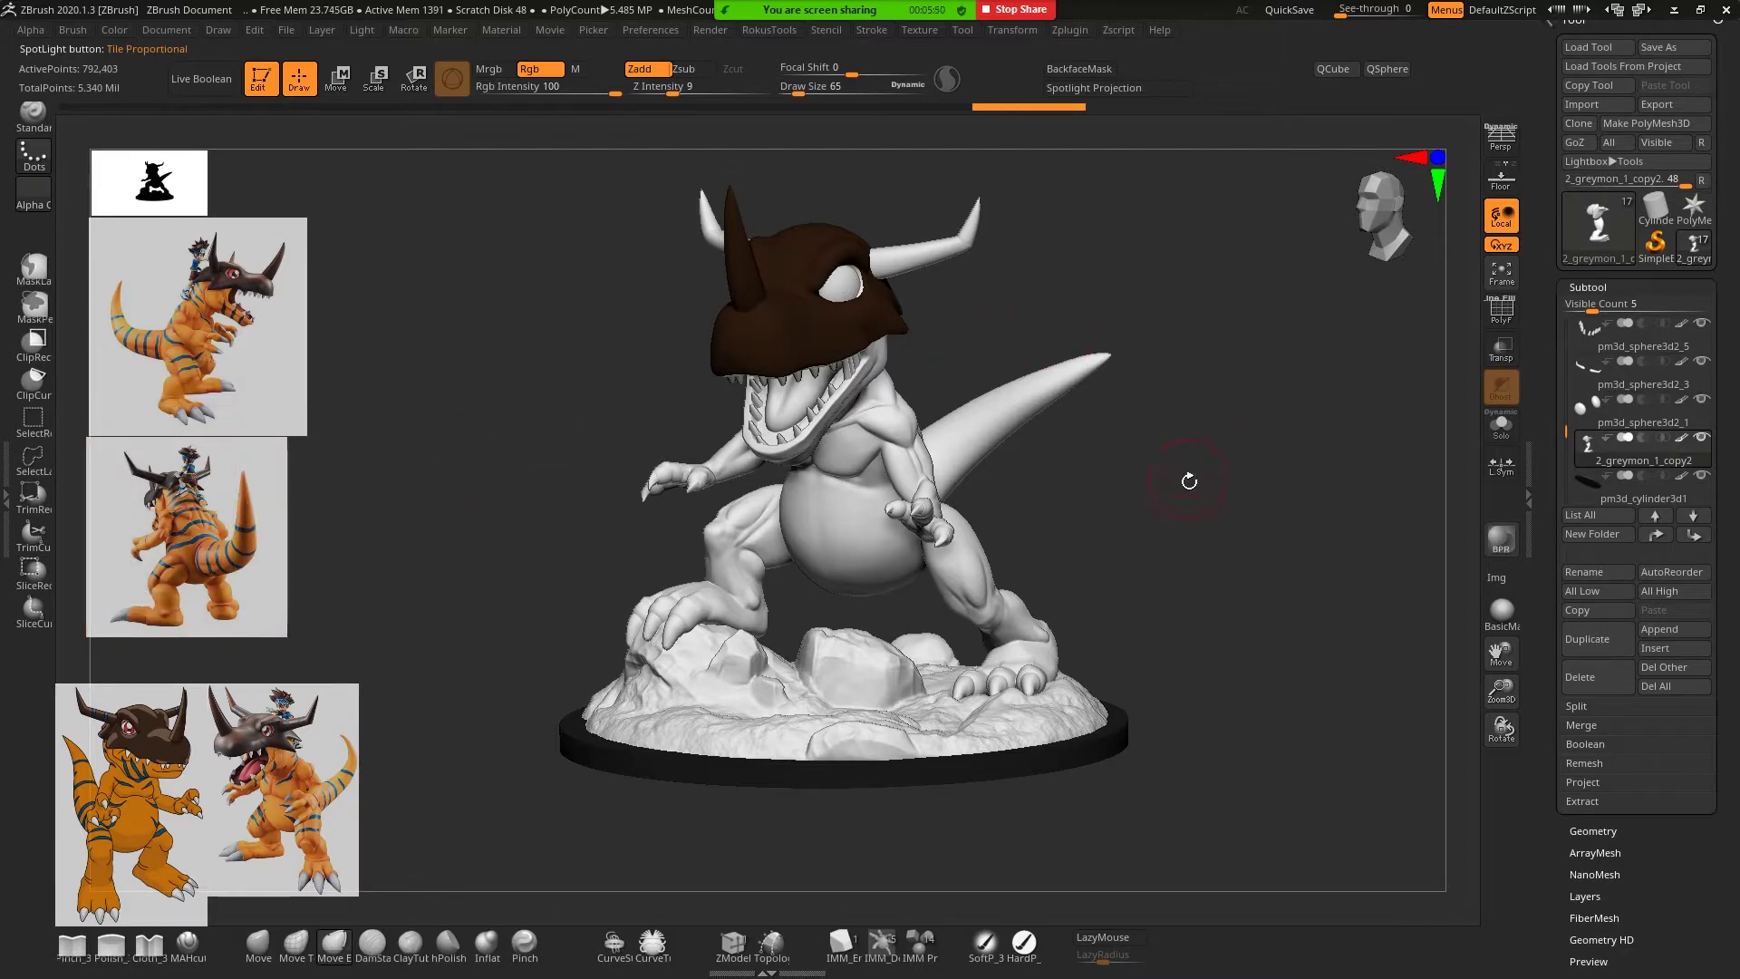
{"action": "mouse_move", "coordinate": [1189, 482]}
{"action": "left_mouse_down"}
{"action": "mouse_move", "coordinate": [1220, 471]}
{"action": "mouse_move", "coordinate": [1204, 470]}
{"action": "left_mouse_up"}
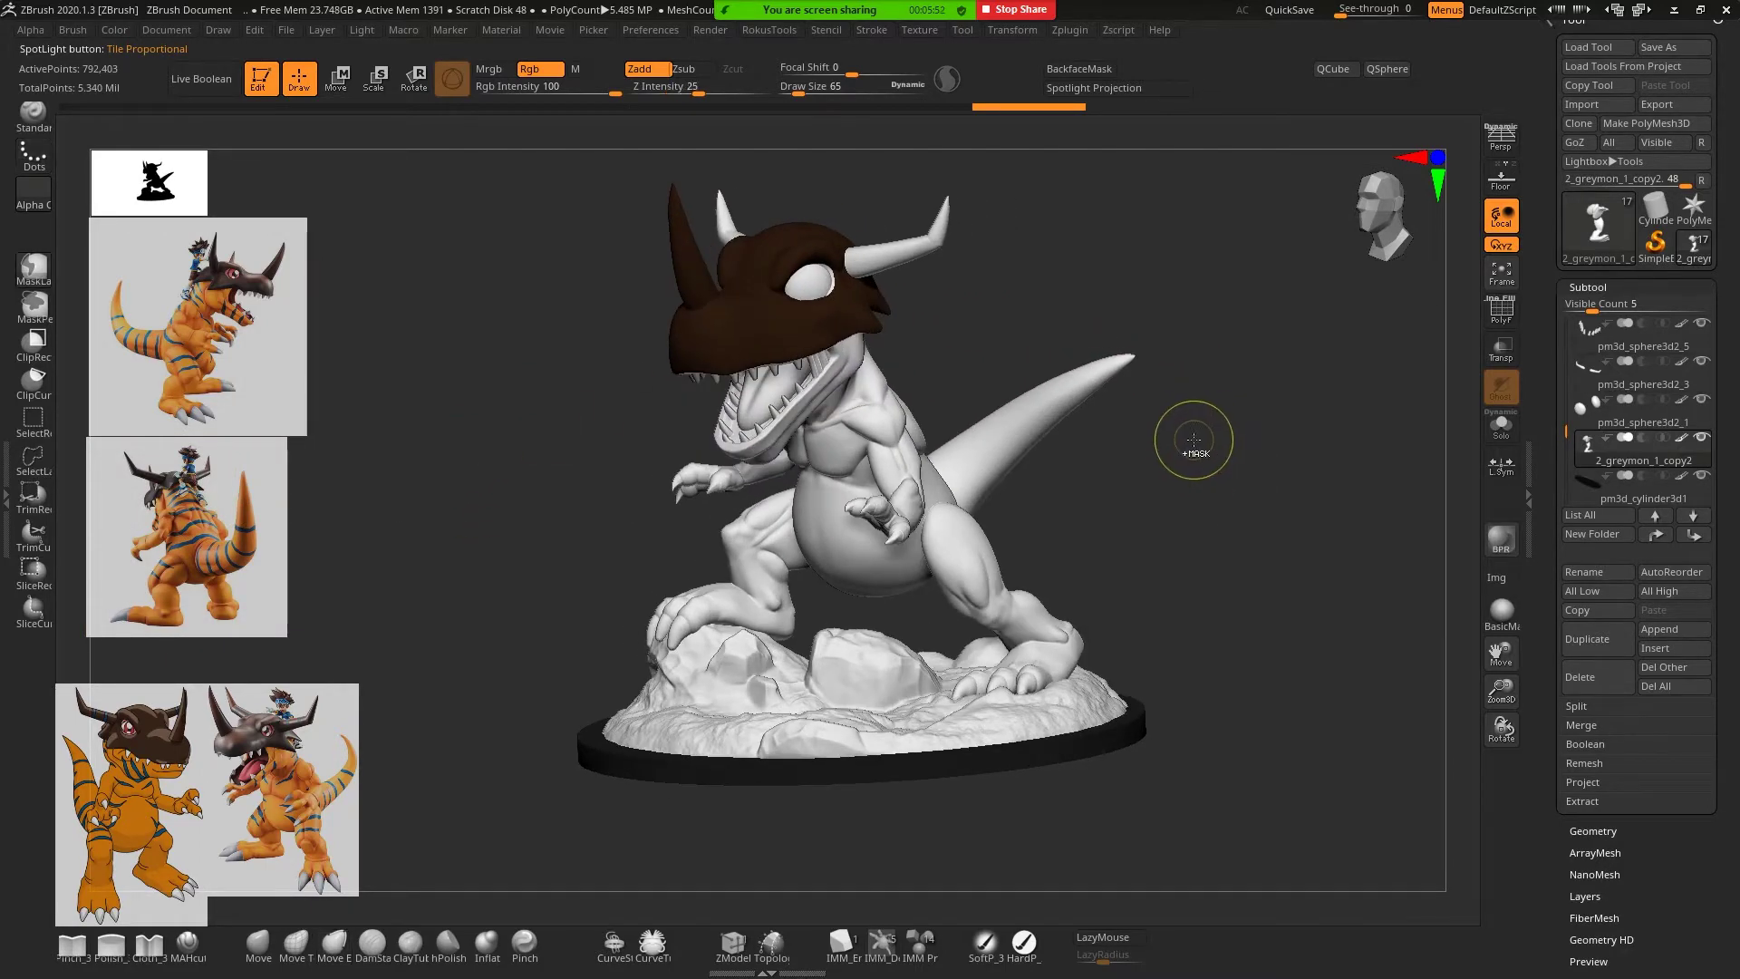
Solo the legs, hide their claws, and fill both leg meshes with solid orange
{"action": "left_click", "coordinate": [1502, 424]}
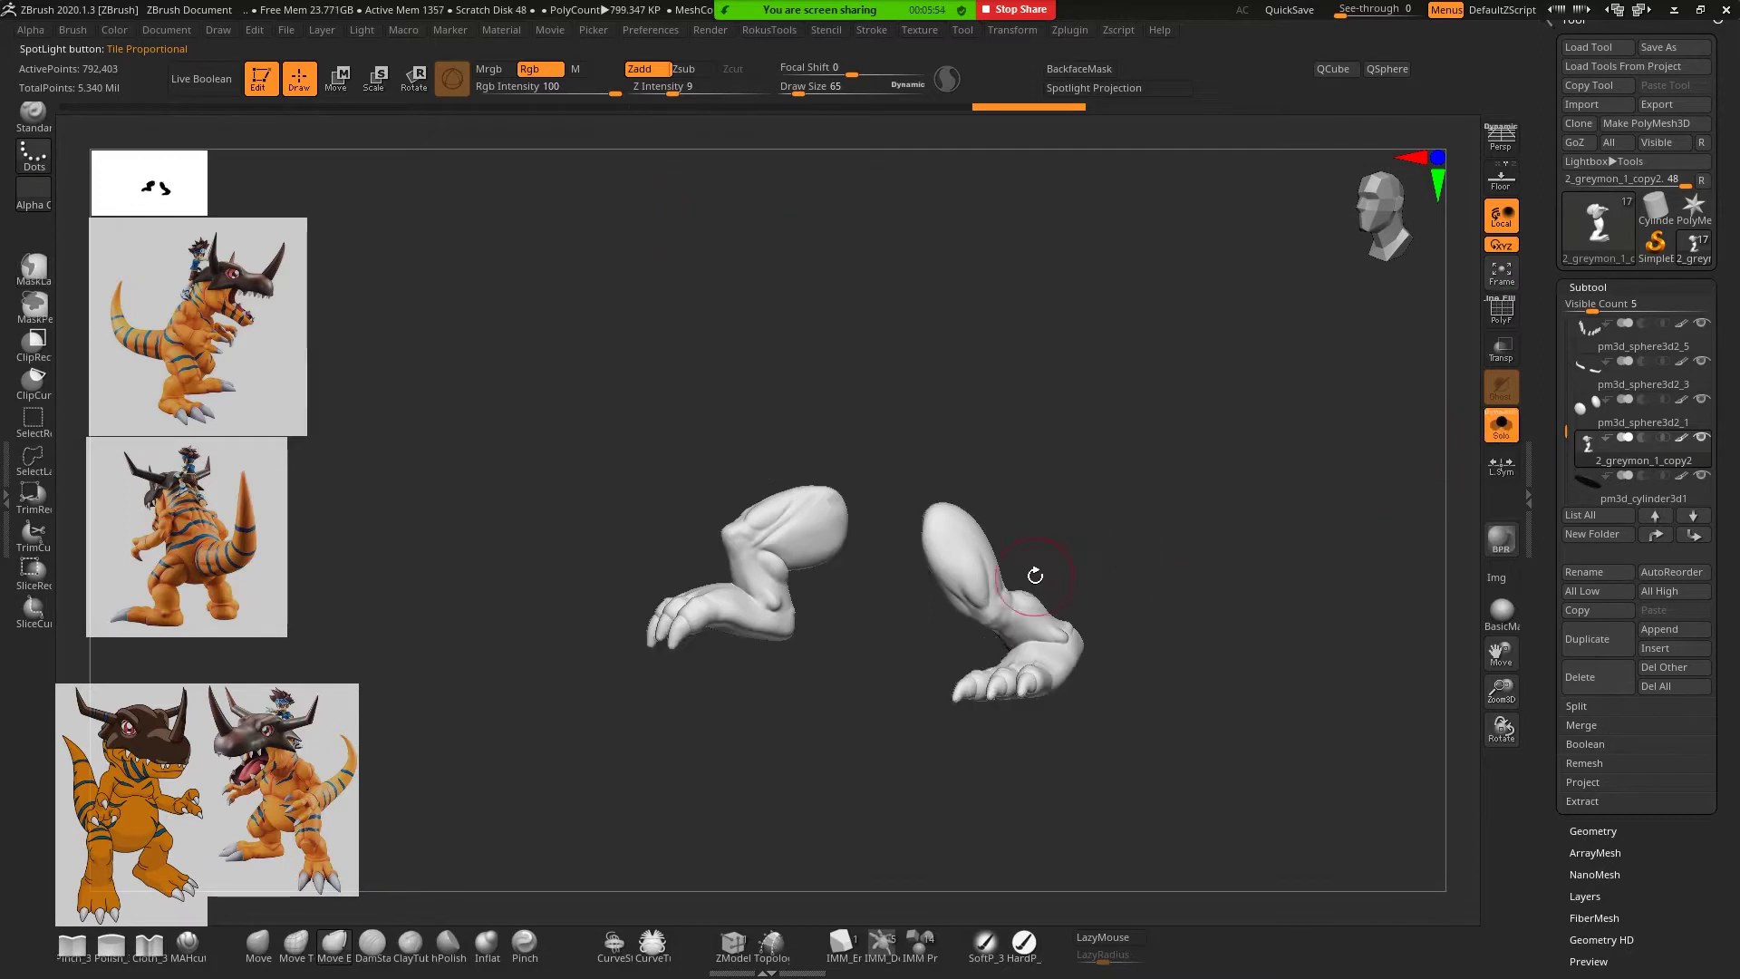
{"action": "left_click", "coordinate": [1028, 614], "text": "ctrl+shift"}
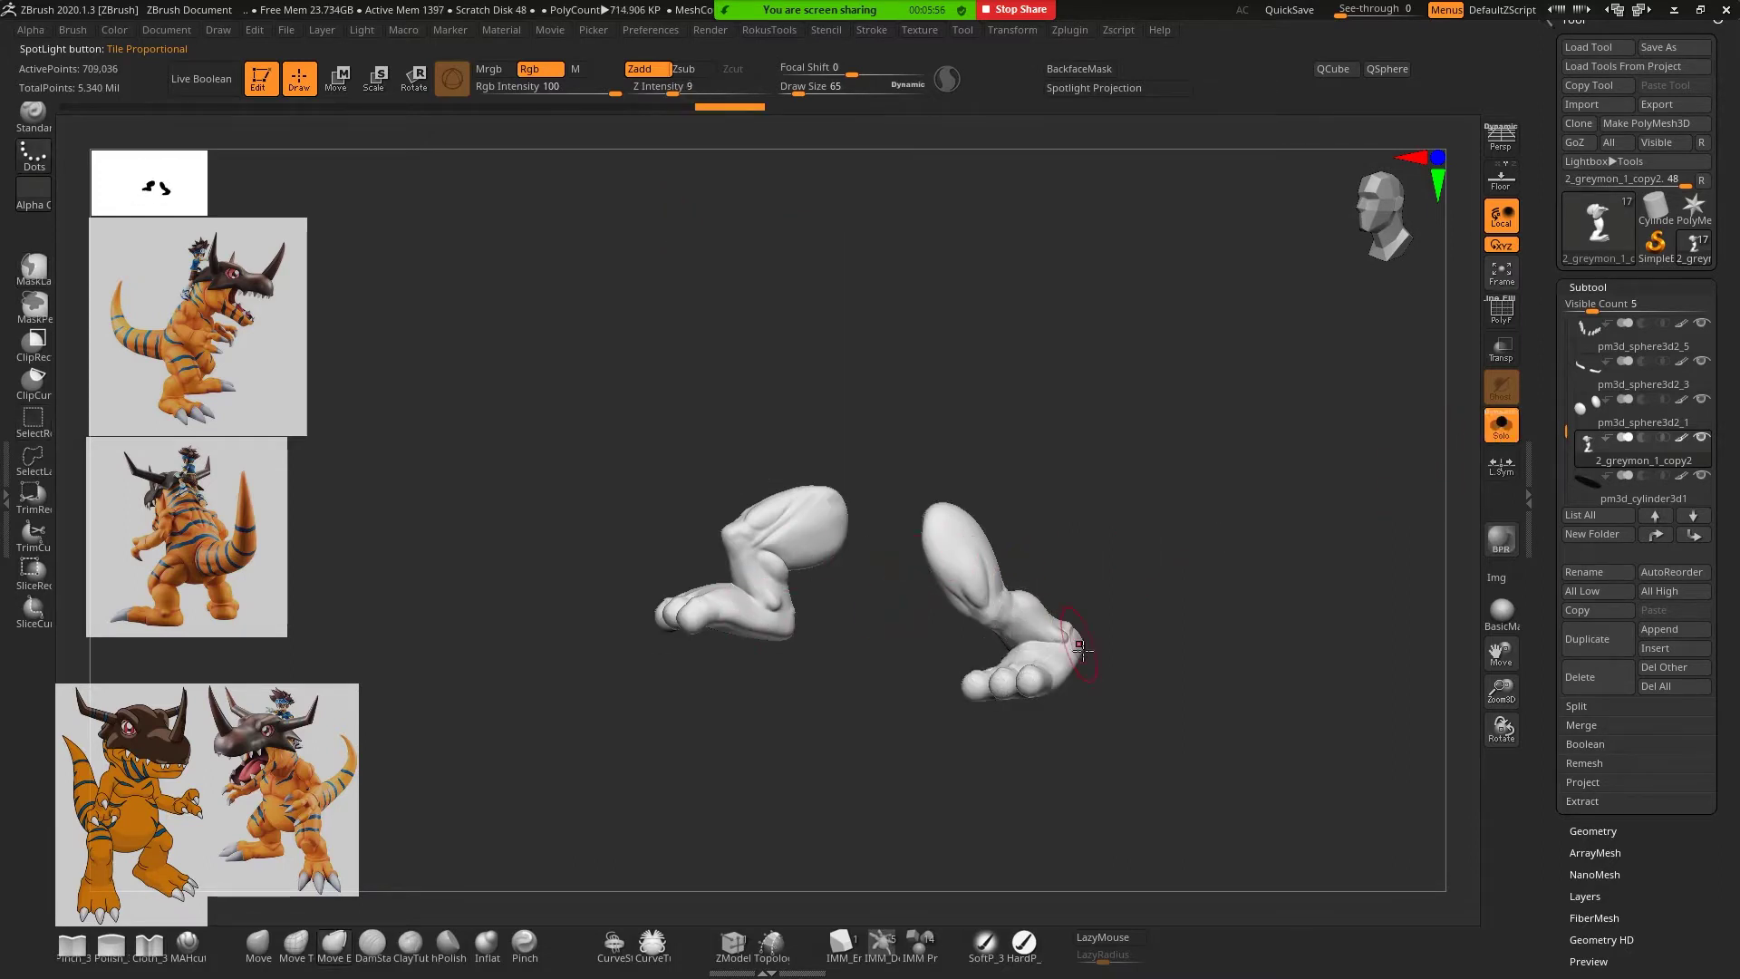
{"action": "key", "text": "space"}
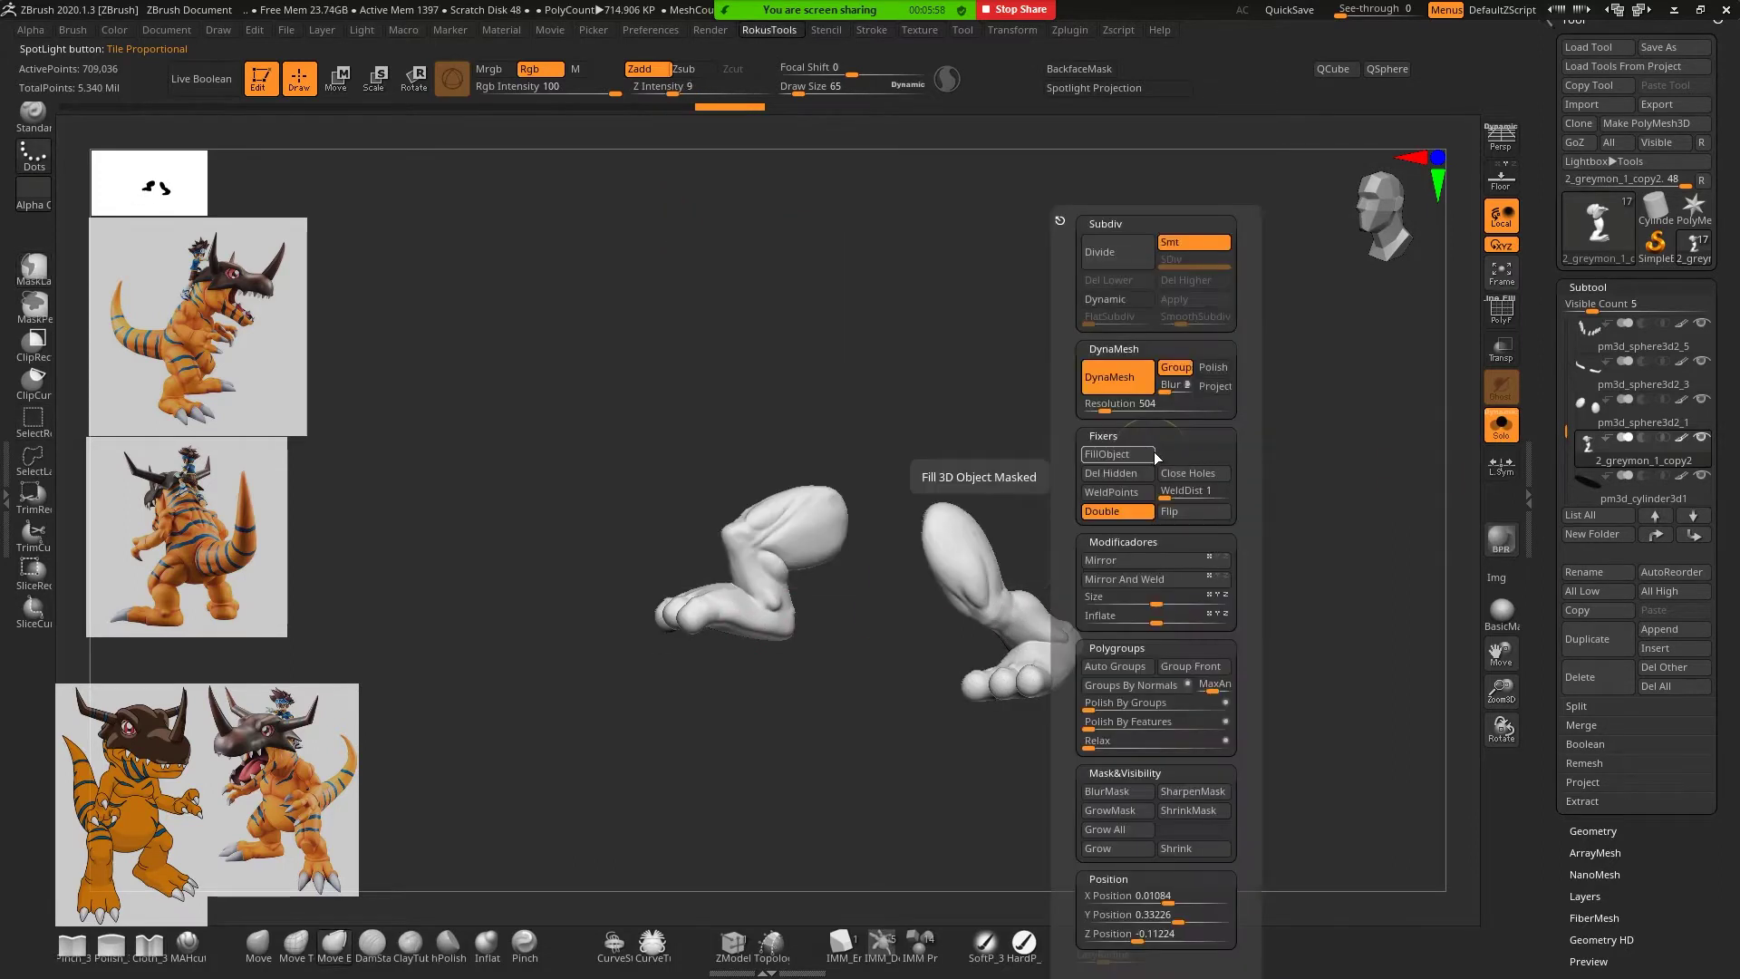
{"action": "left_click", "coordinate": [1109, 456]}
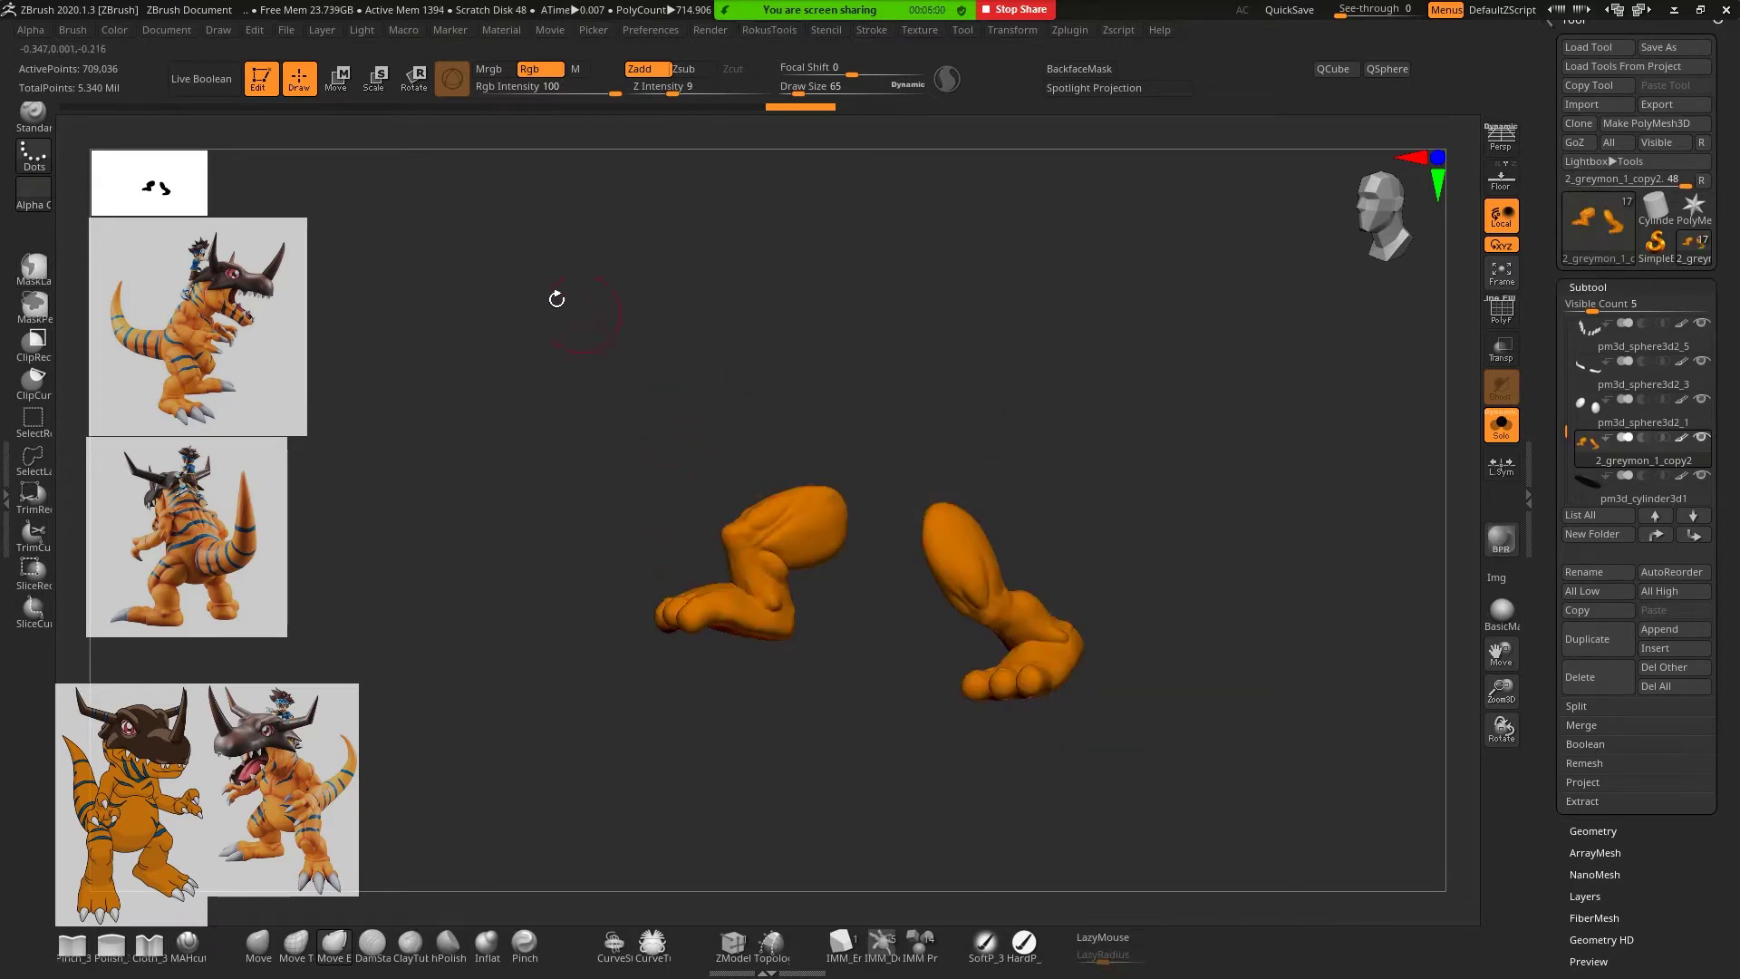
{"action": "left_click", "coordinate": [112, 29]}
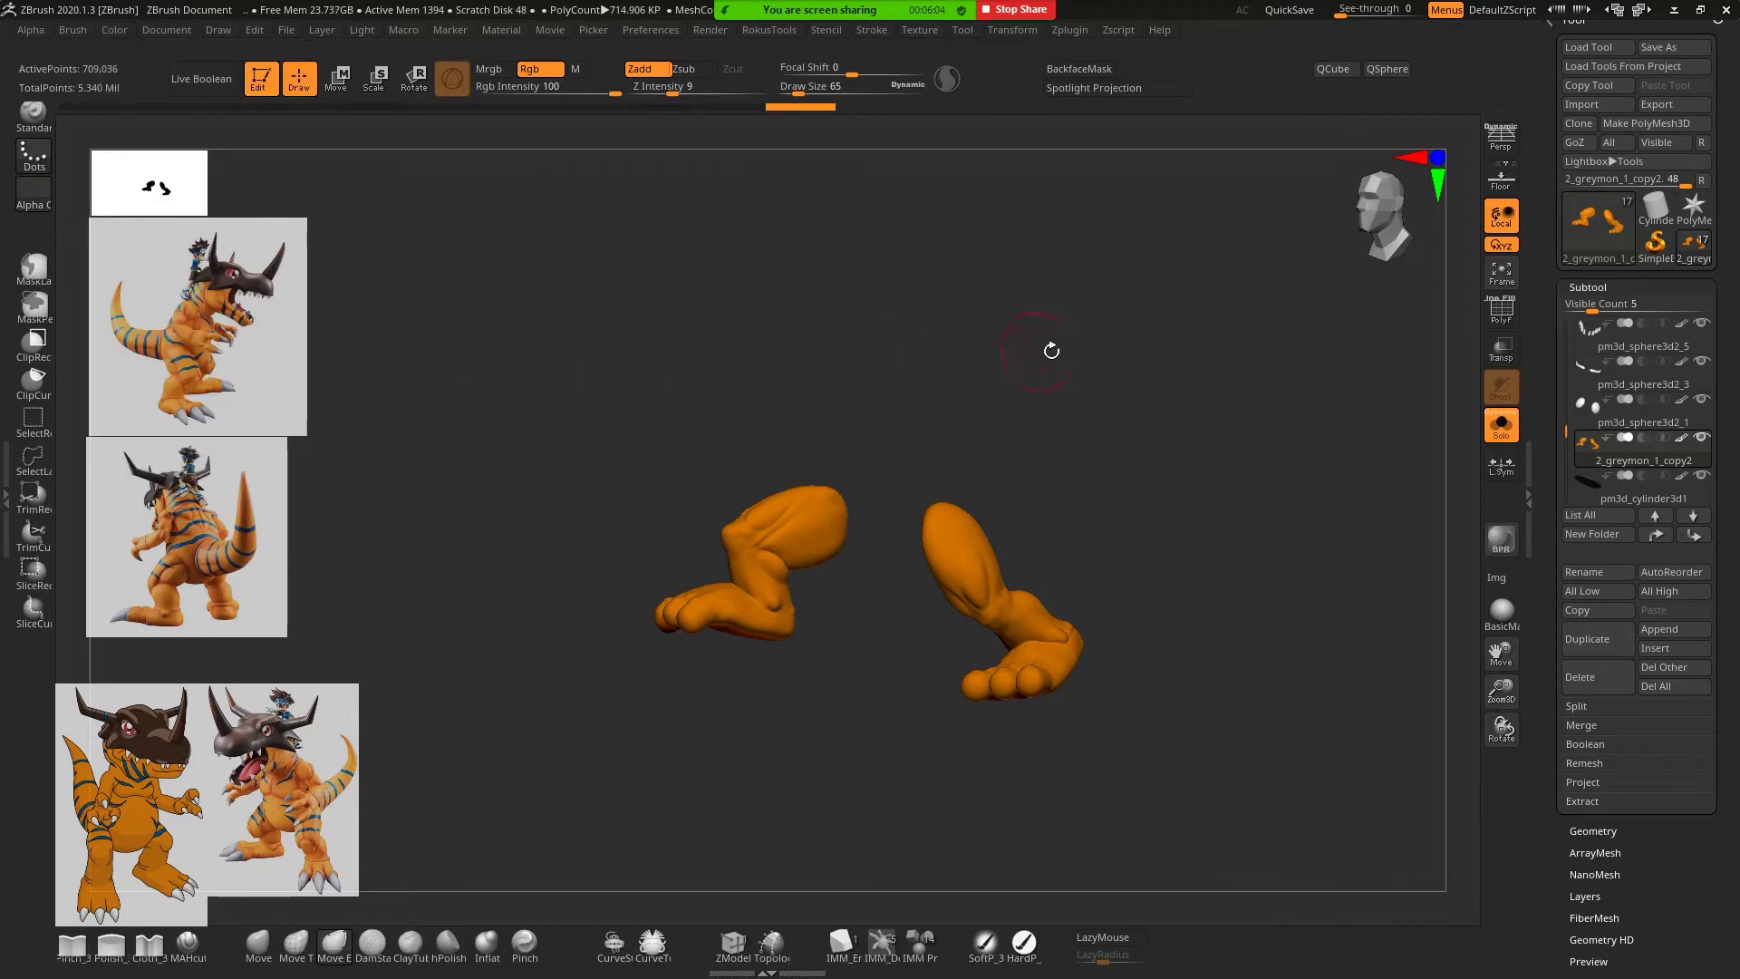
{"action": "mouse_move", "coordinate": [1048, 350]}
{"action": "left_mouse_down"}
{"action": "mouse_move", "coordinate": [1154, 427]}
{"action": "mouse_move", "coordinate": [1236, 451]}
{"action": "mouse_move", "coordinate": [985, 458]}
{"action": "left_mouse_up"}
{"action": "left_click", "coordinate": [1501, 423]}
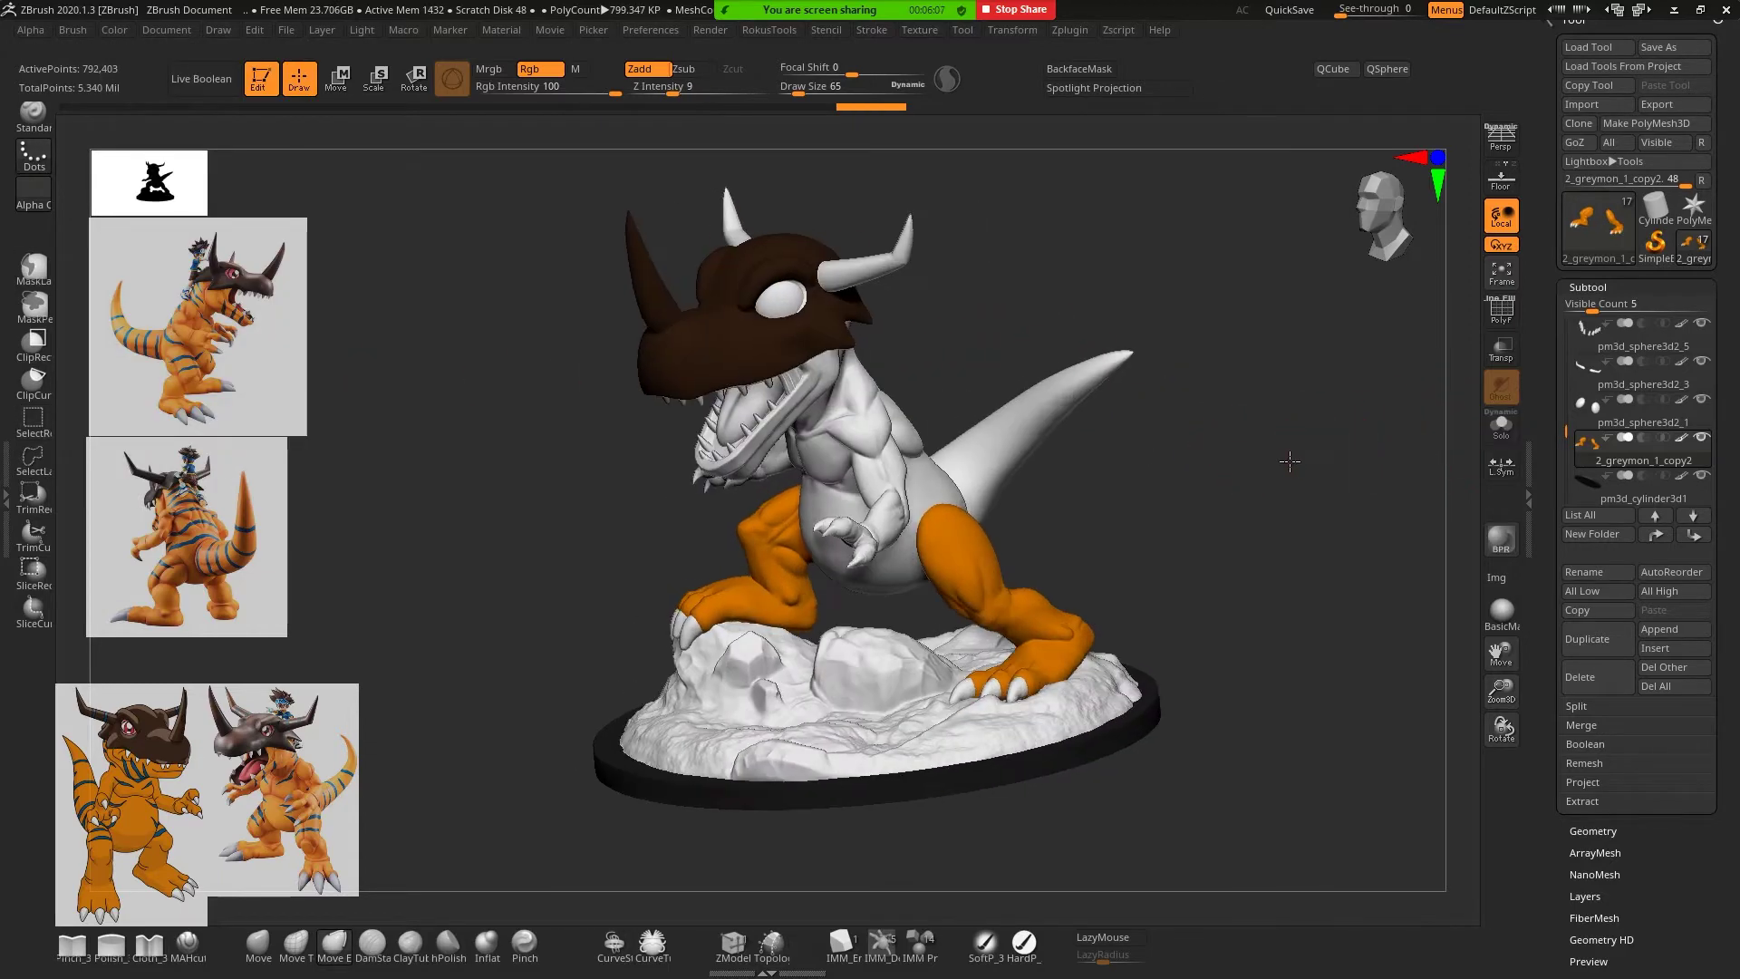
Fill the body and tail subtool with orange
{"action": "key", "text": "b"}
{"action": "key", "text": "m"}
{"action": "key", "text": "e"}
{"action": "left_click", "coordinate": [1004, 448], "text": "alt"}
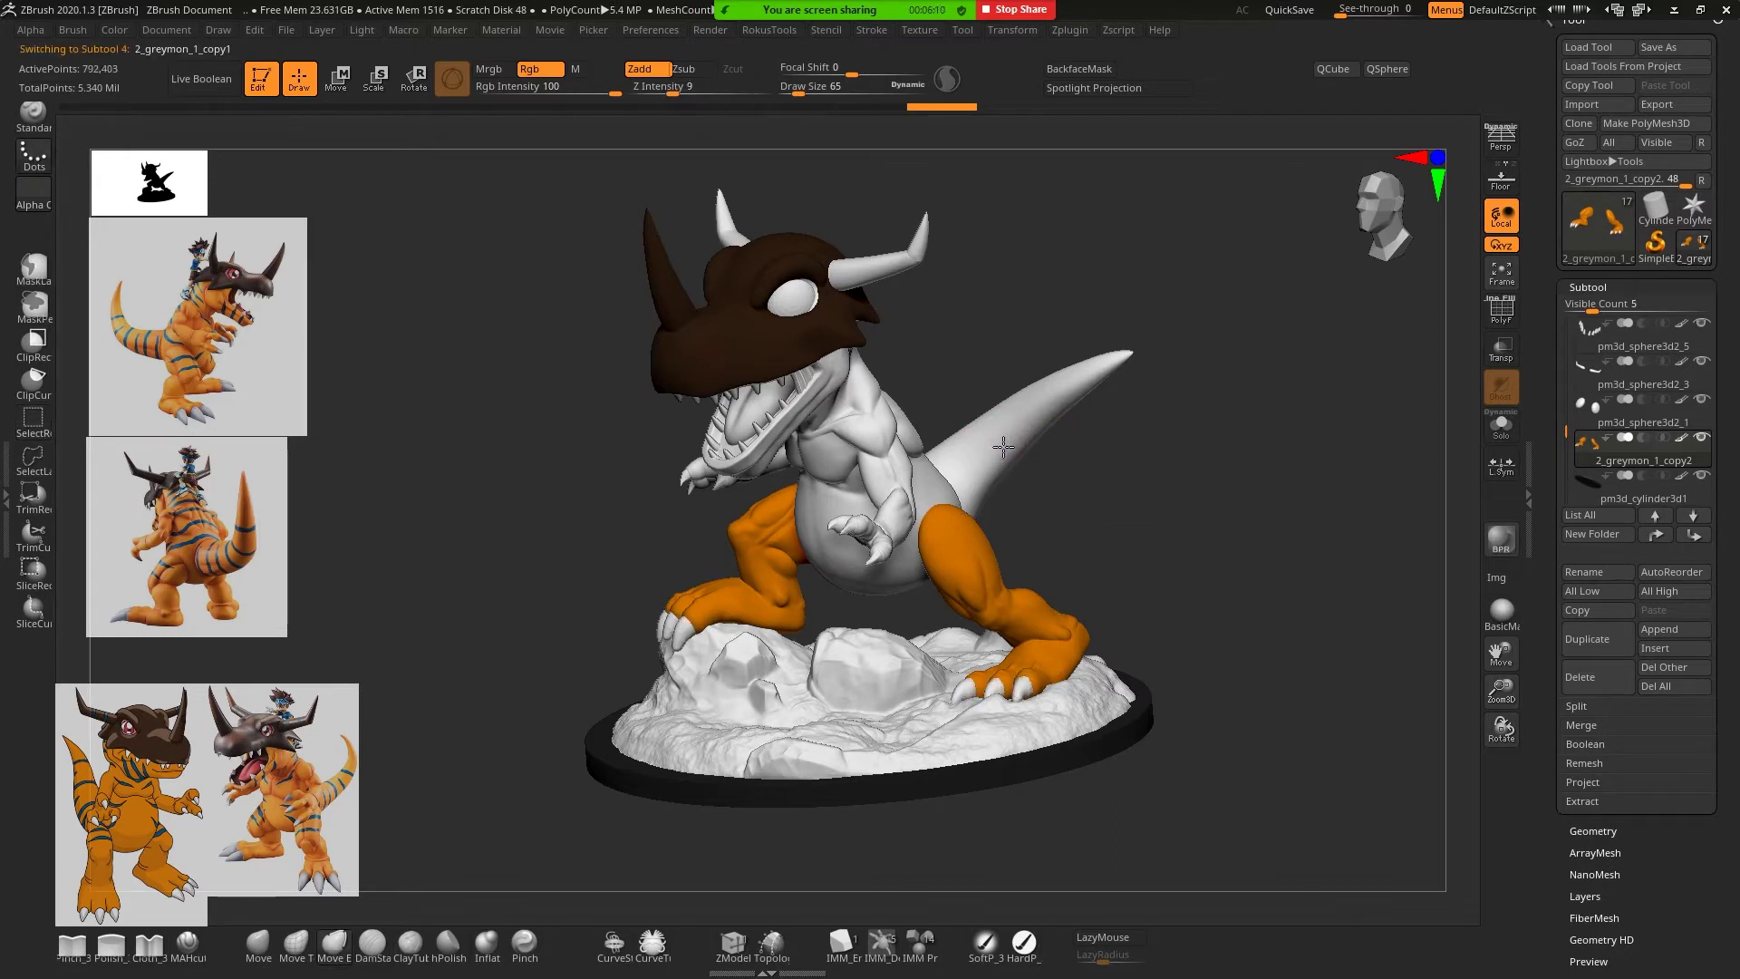
{"action": "key", "text": "space"}
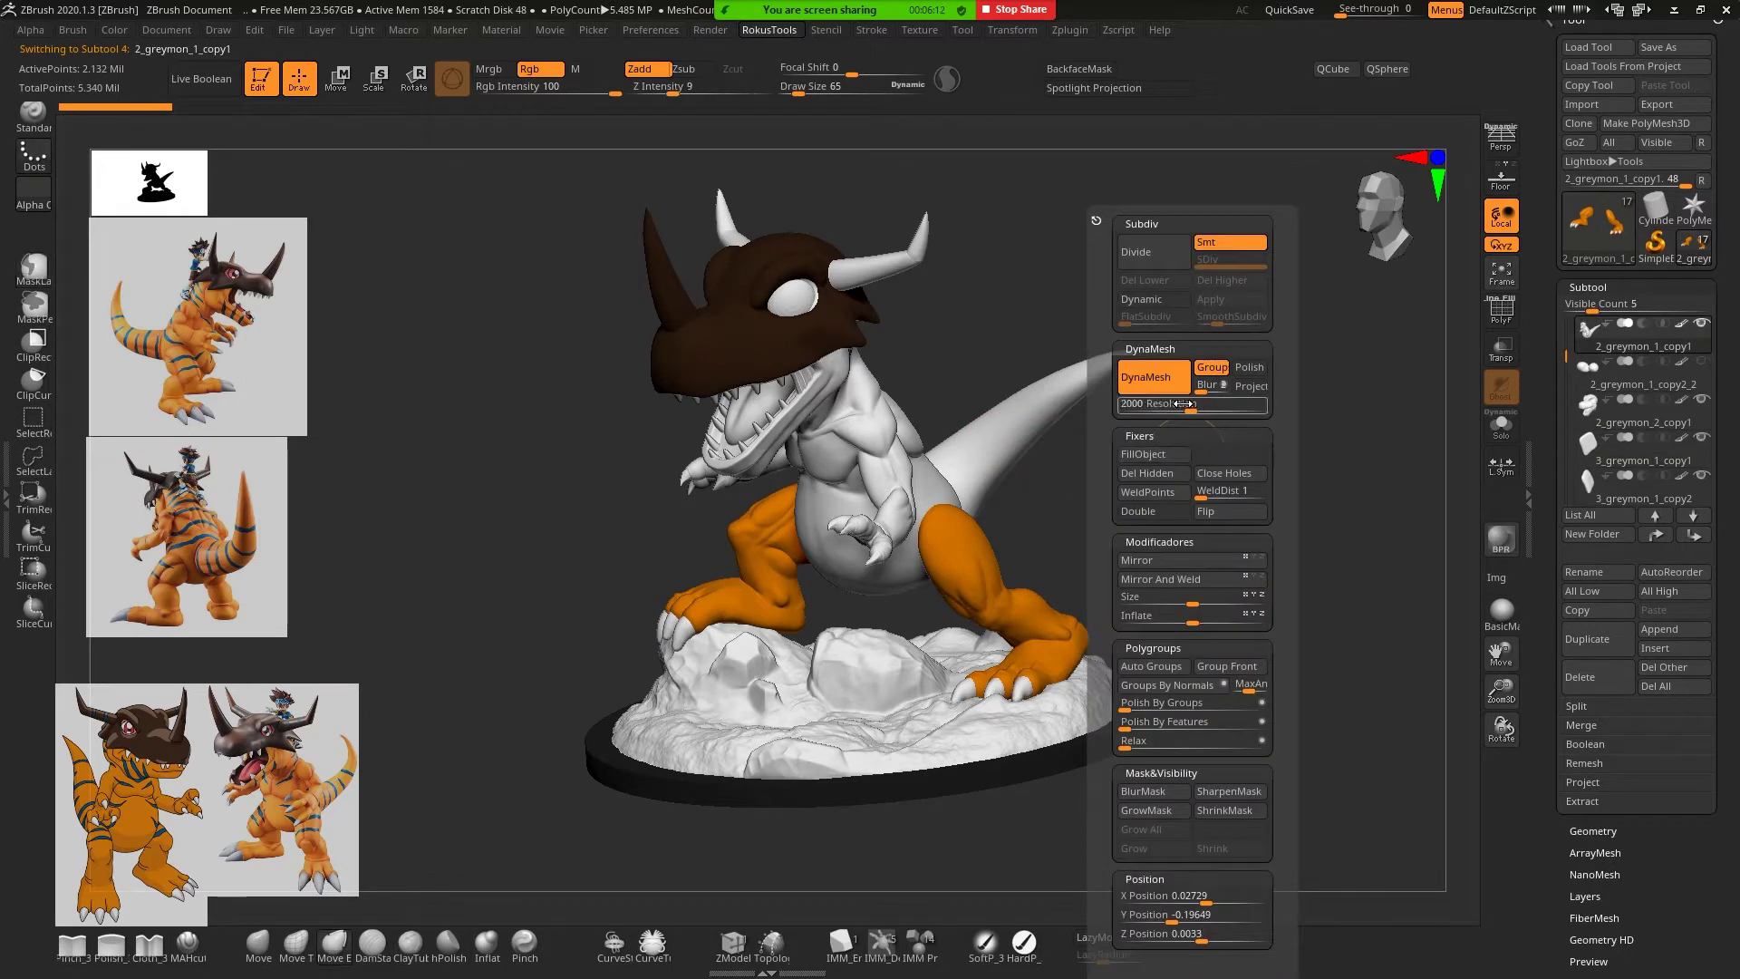
{"action": "left_click", "coordinate": [1156, 455]}
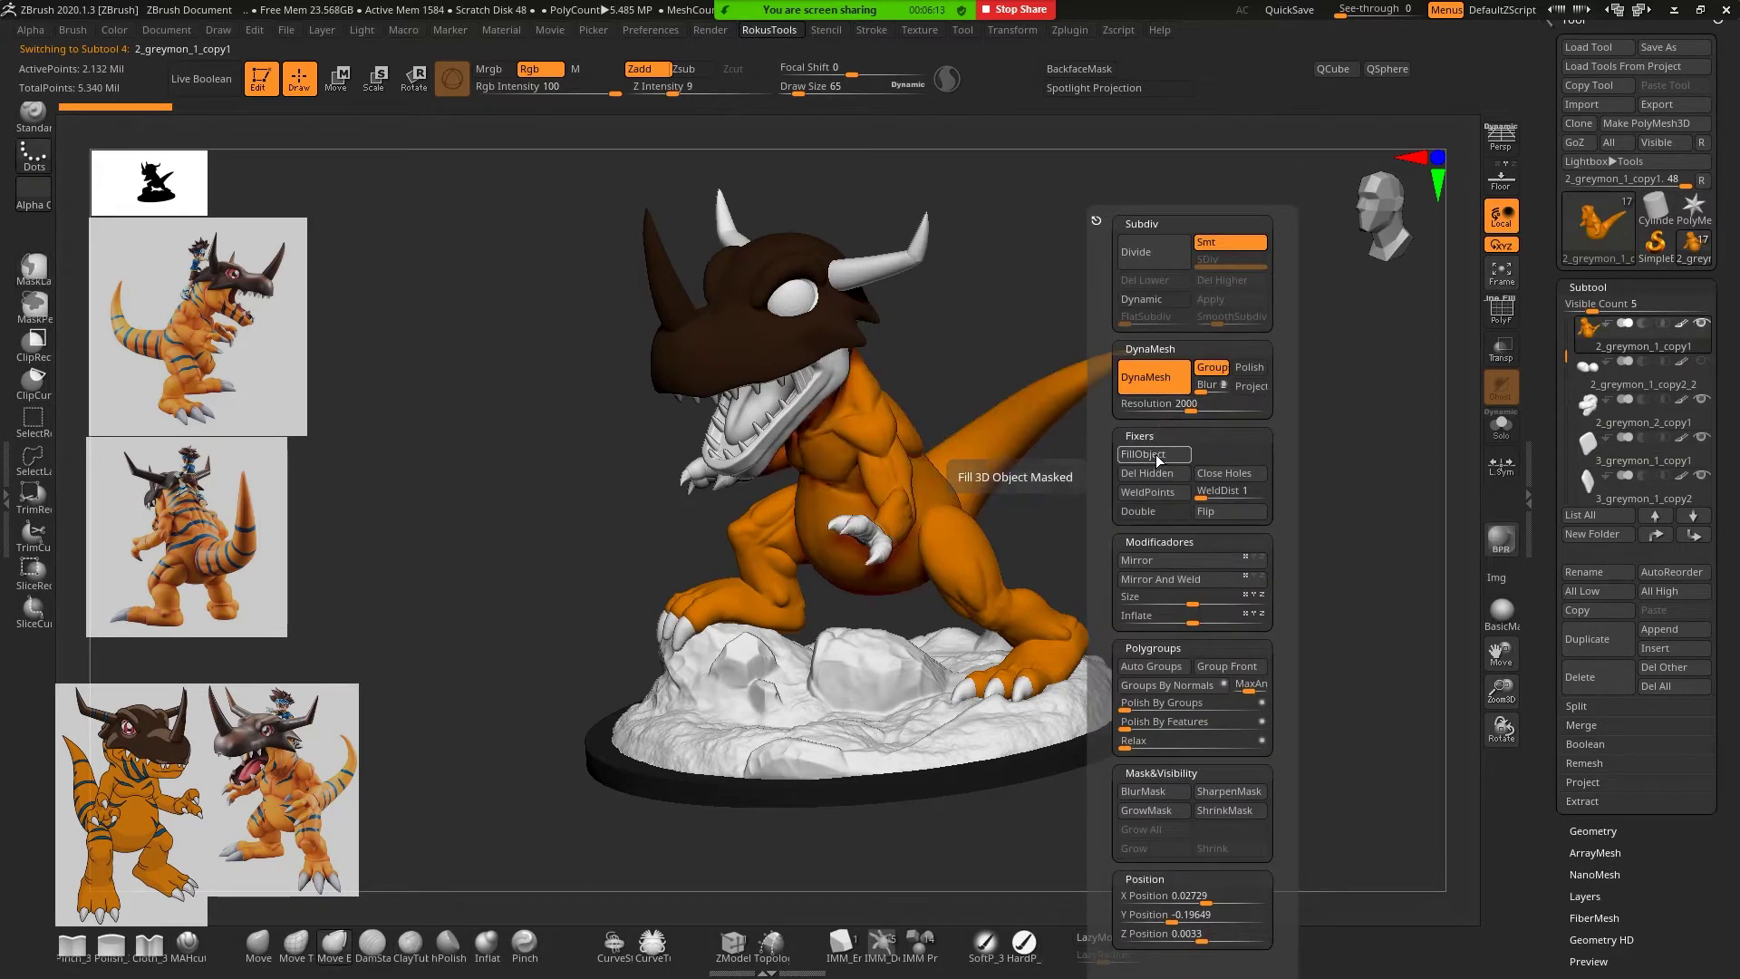
Select the piece near the claws and fill it with orange
{"action": "left_click", "coordinate": [874, 532], "text": "alt"}
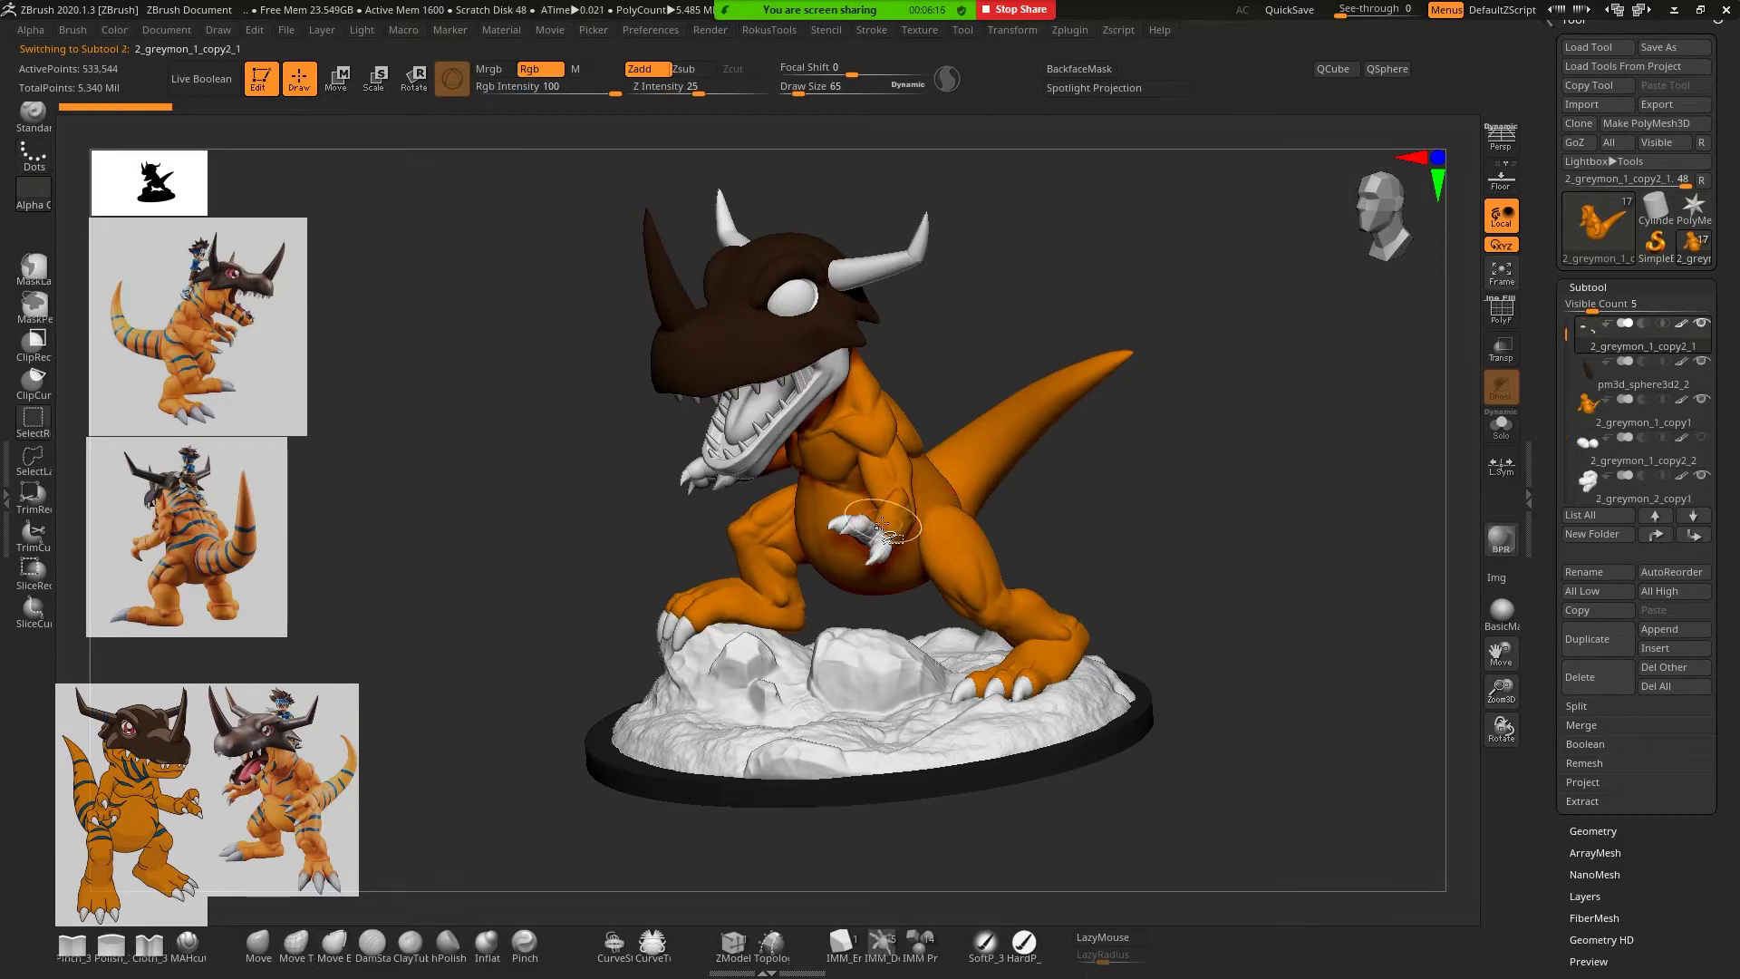
{"action": "key", "text": "ctrl"}
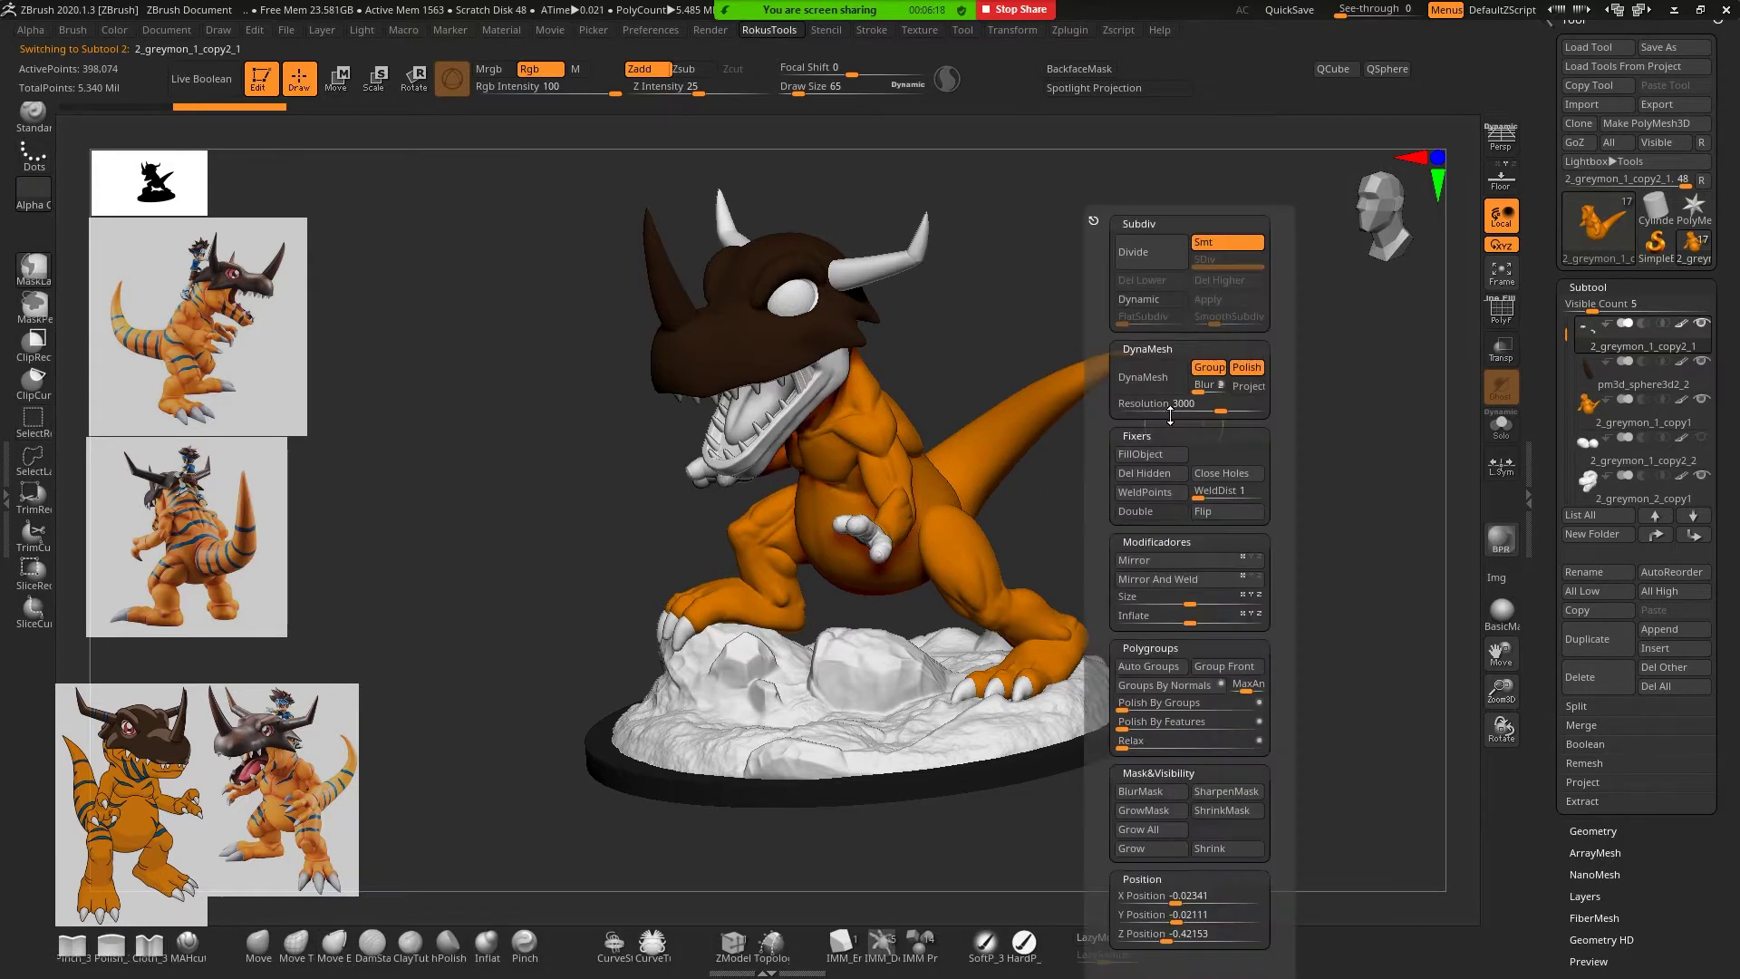
{"action": "left_click", "coordinate": [1162, 449]}
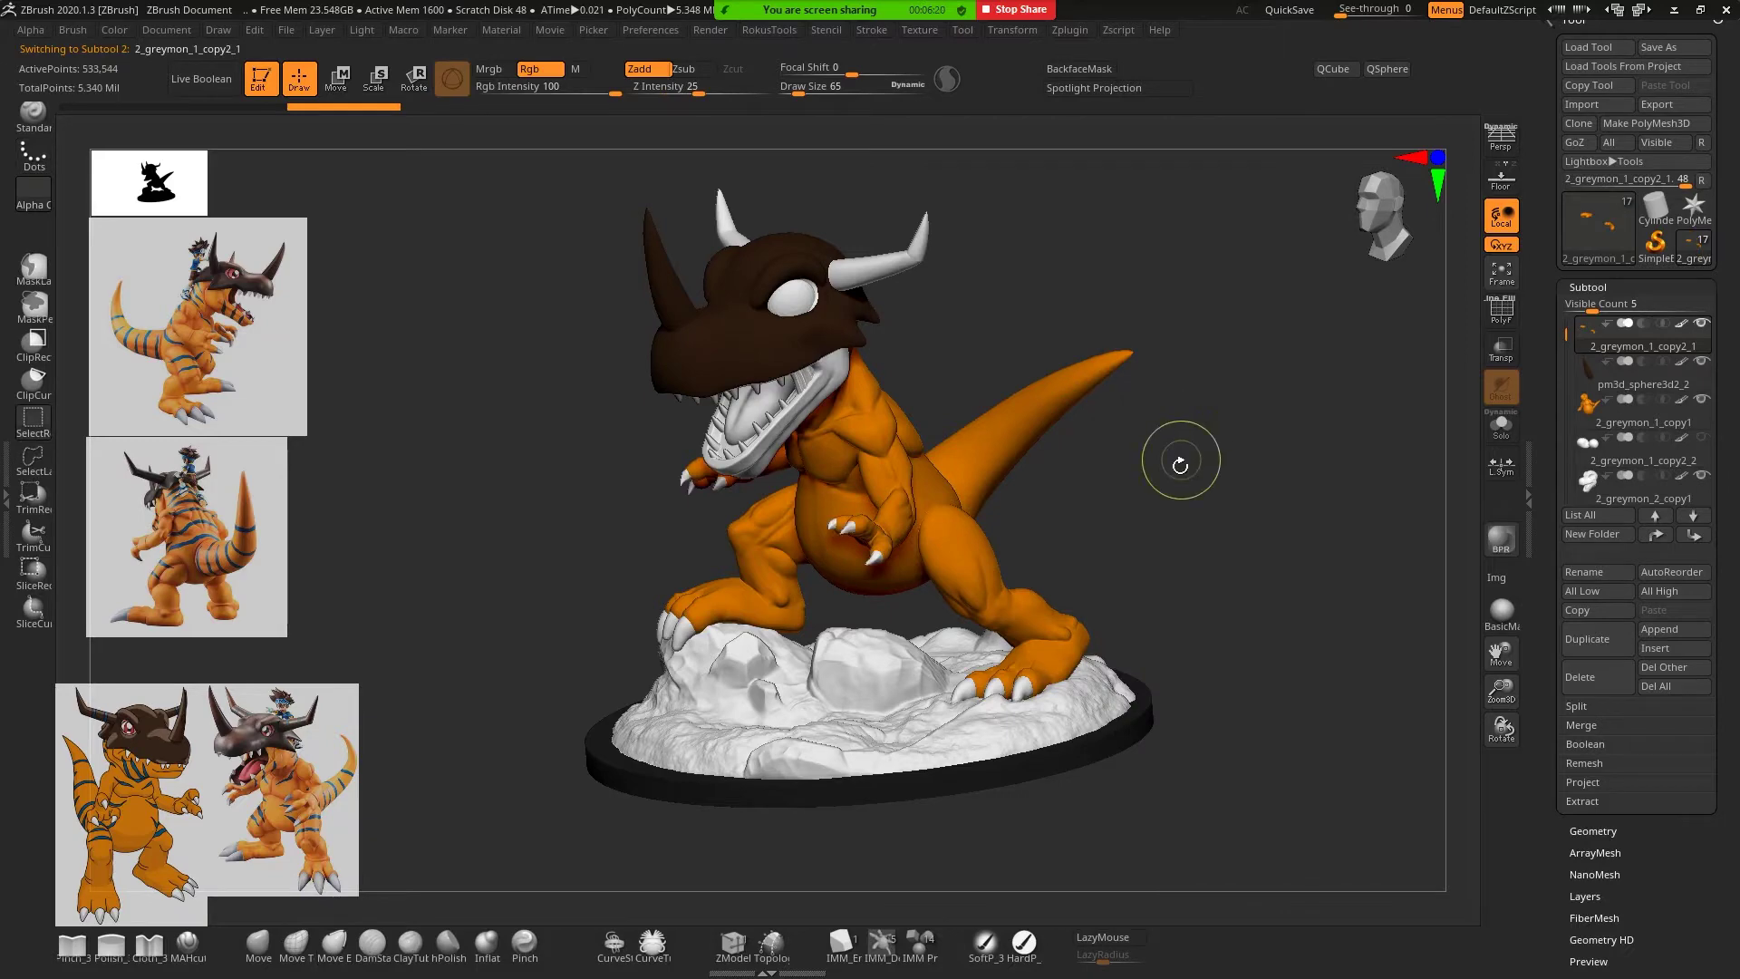
{"action": "left_click_drag", "start_coordinate": [1166, 466], "coordinate": [1078, 467]}
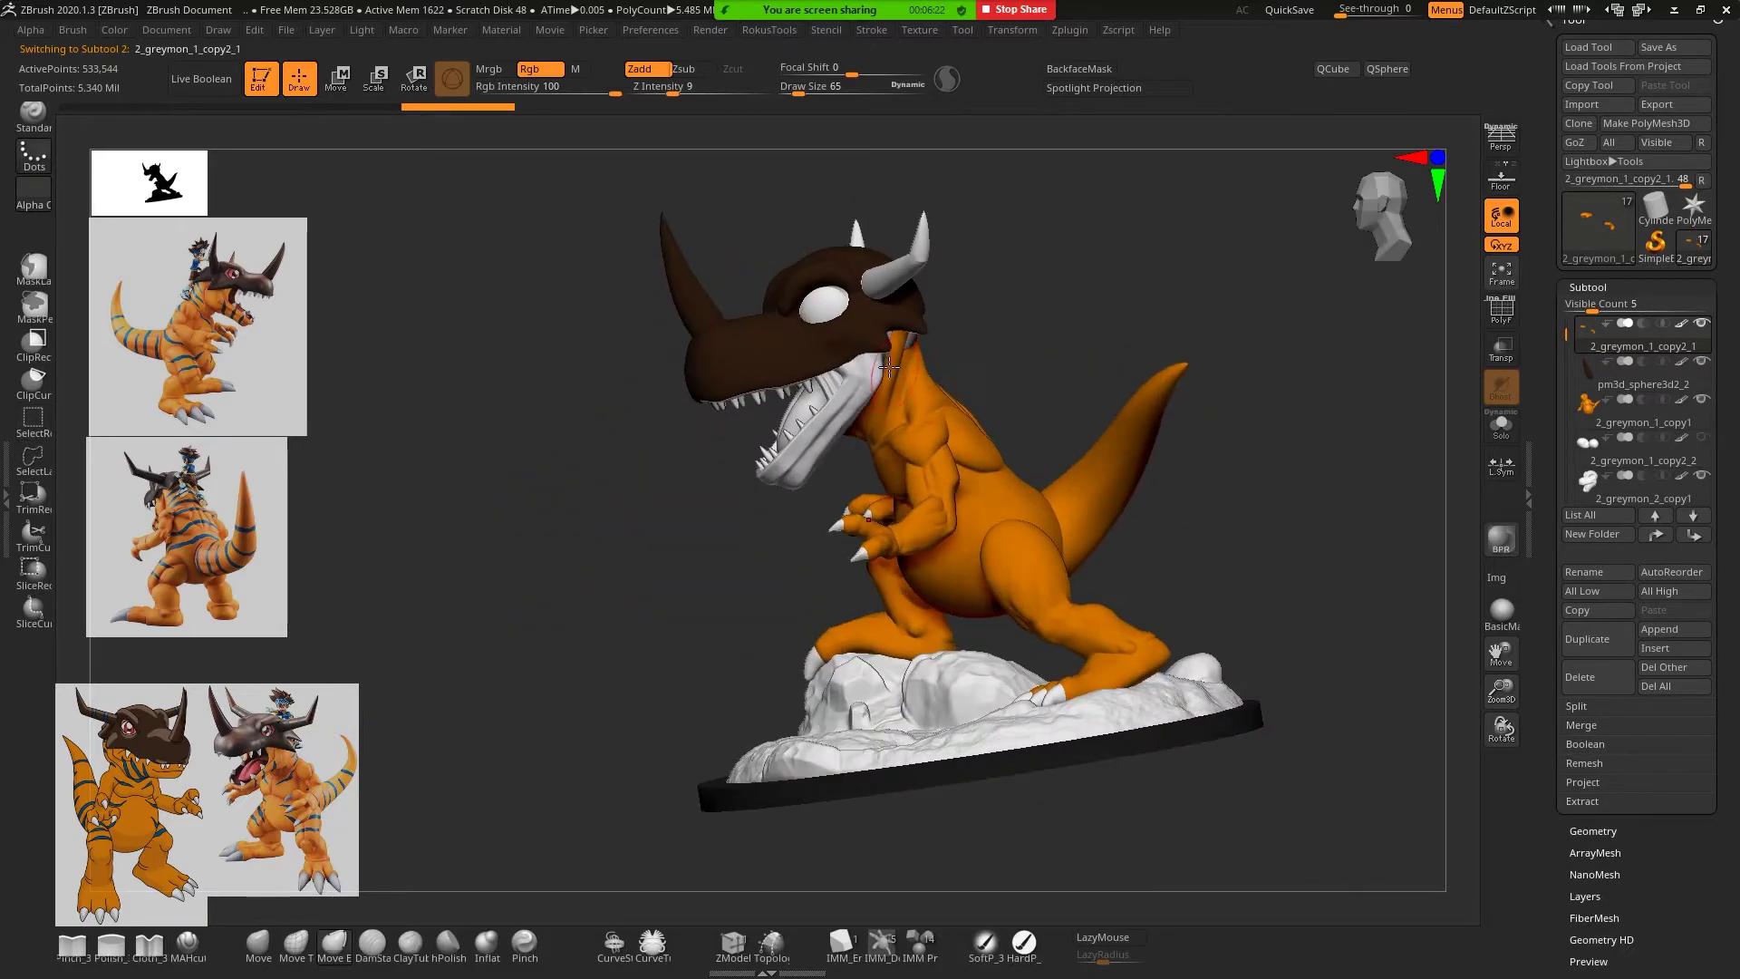
{"action": "key", "text": "ctrl"}
Select the head, hide its teeth, Solo it, and fill the head with orange
{"action": "left_click", "coordinate": [861, 386], "text": "alt"}
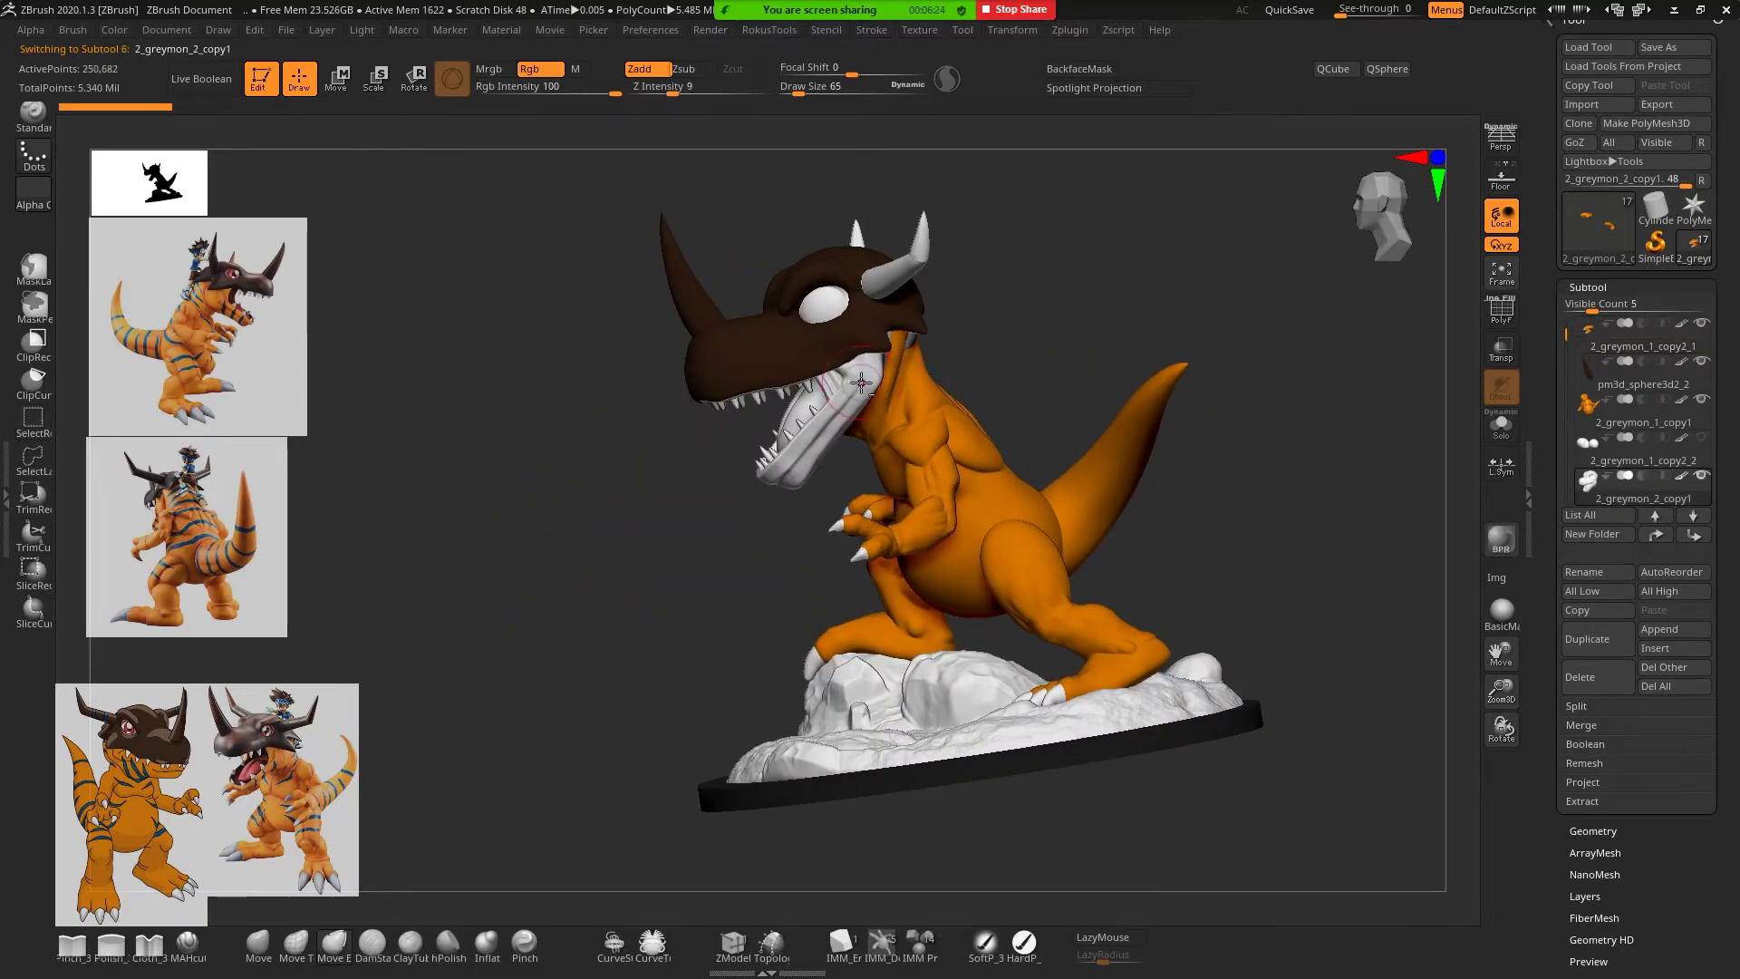
{"action": "left_click_drag", "start_coordinate": [1040, 295], "coordinate": [1049, 303], "text": "alt"}
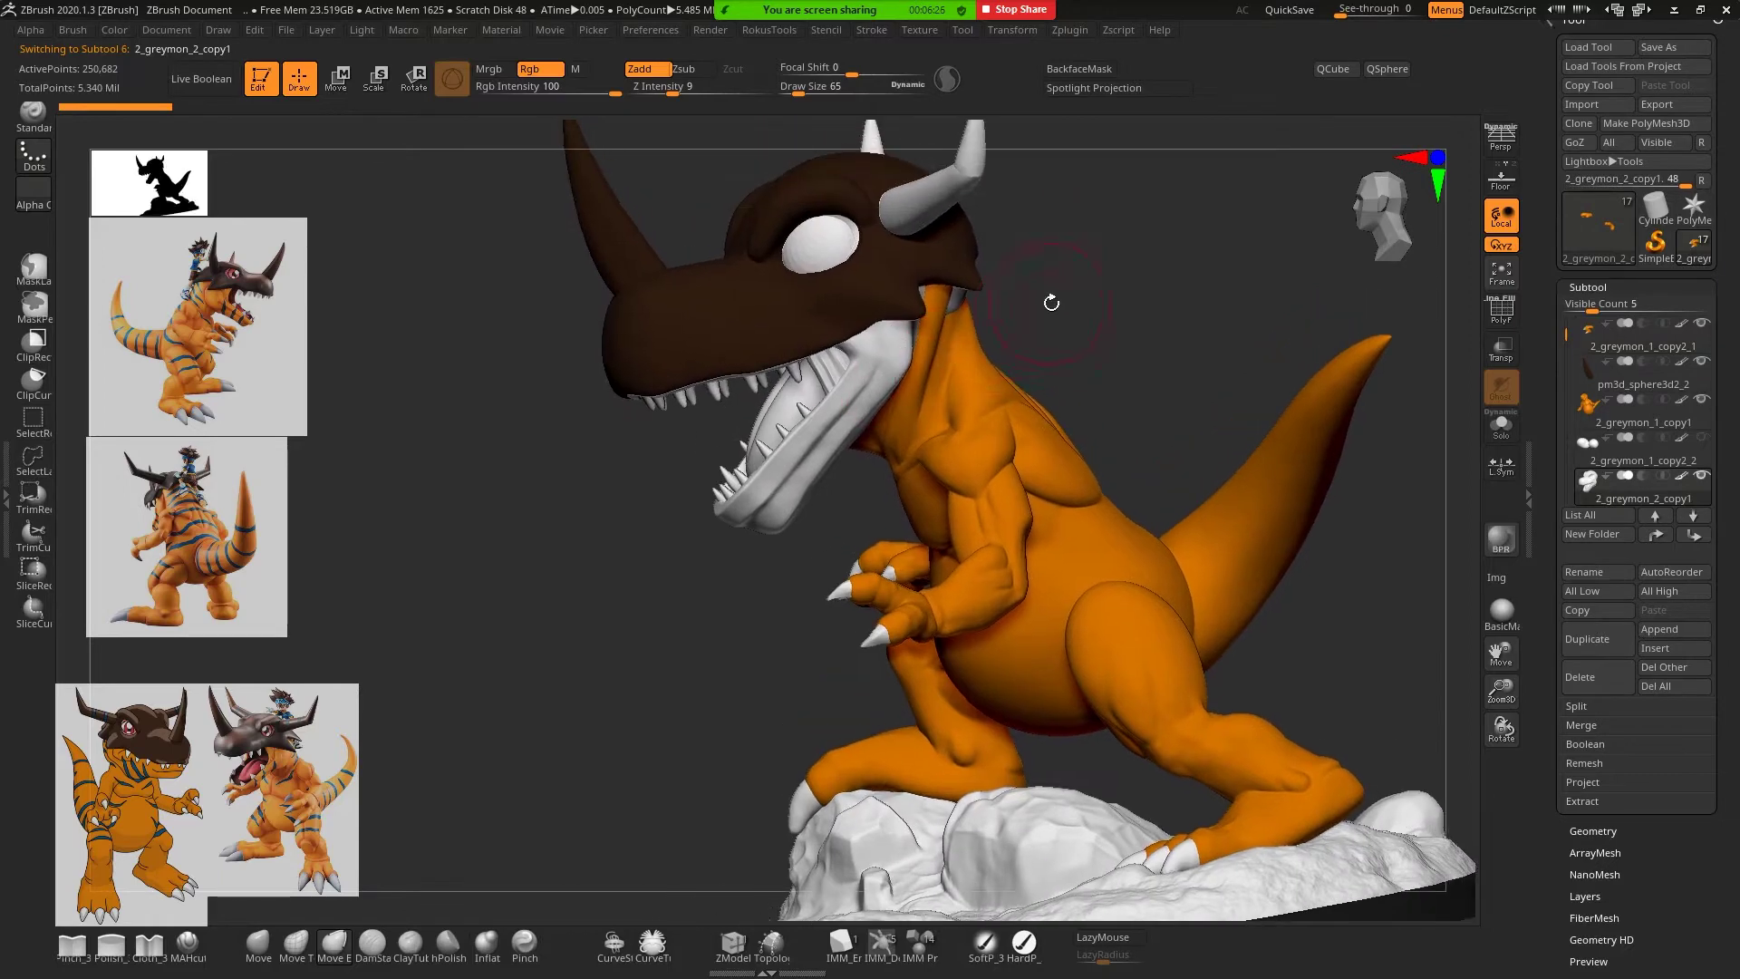
{"action": "left_click", "coordinate": [871, 372], "text": "ctrl+shift"}
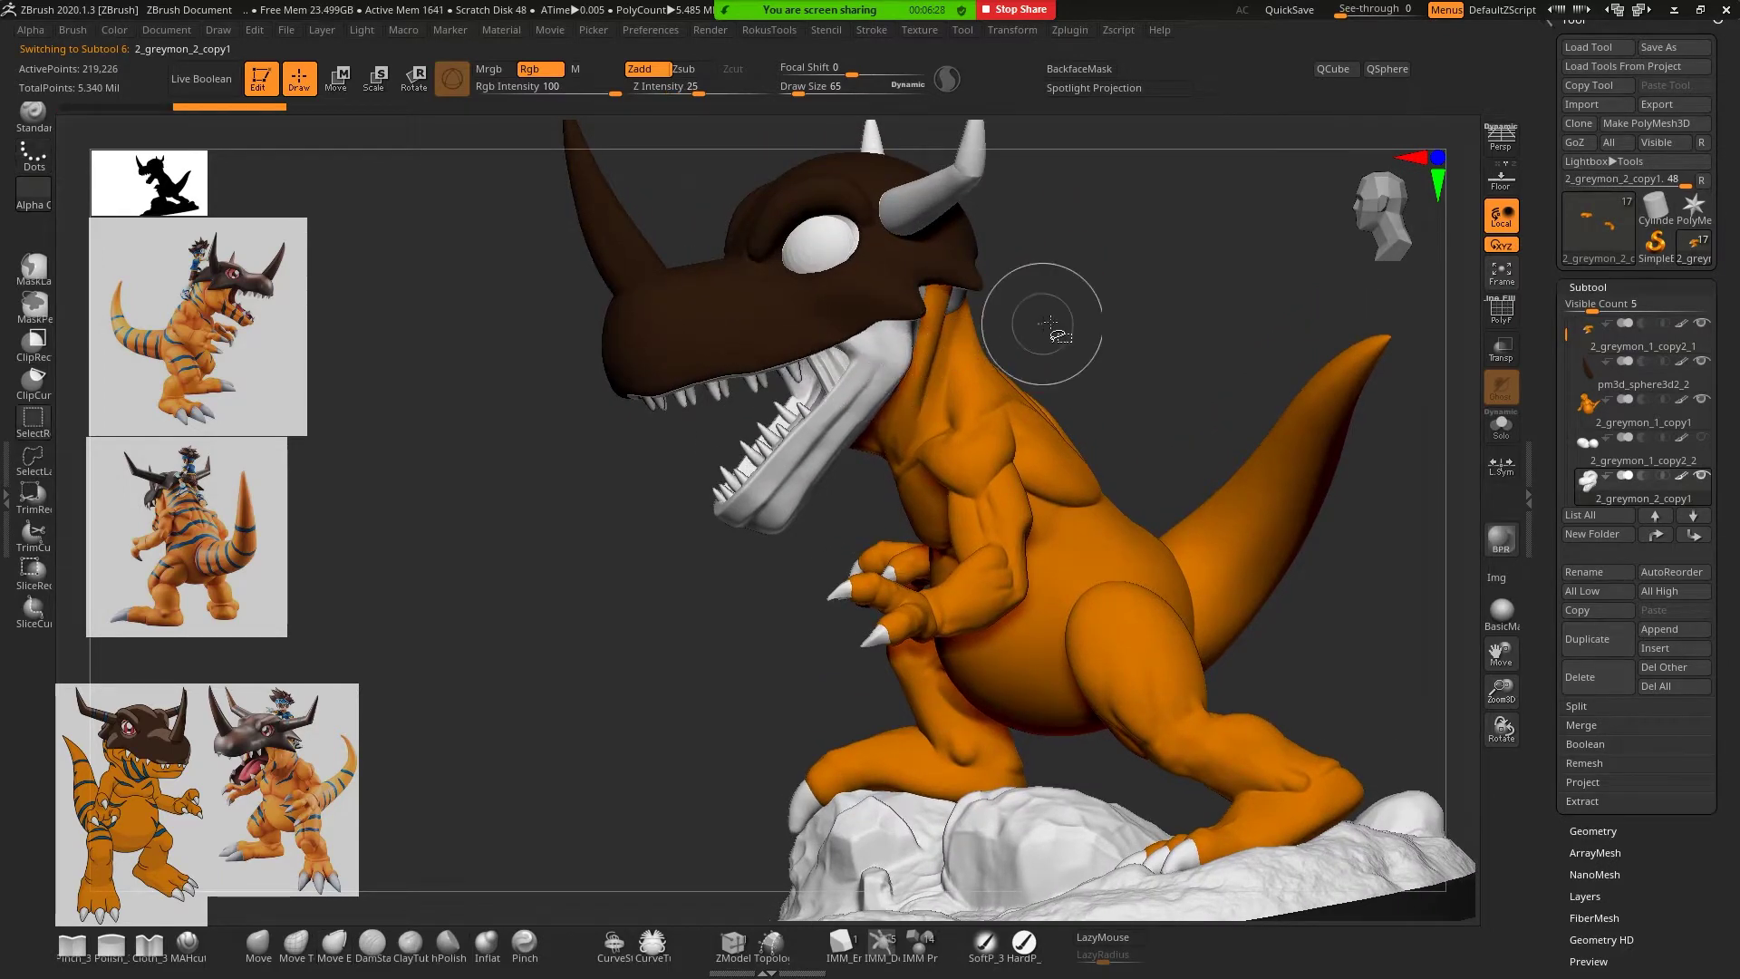
{"action": "left_click", "coordinate": [1502, 426]}
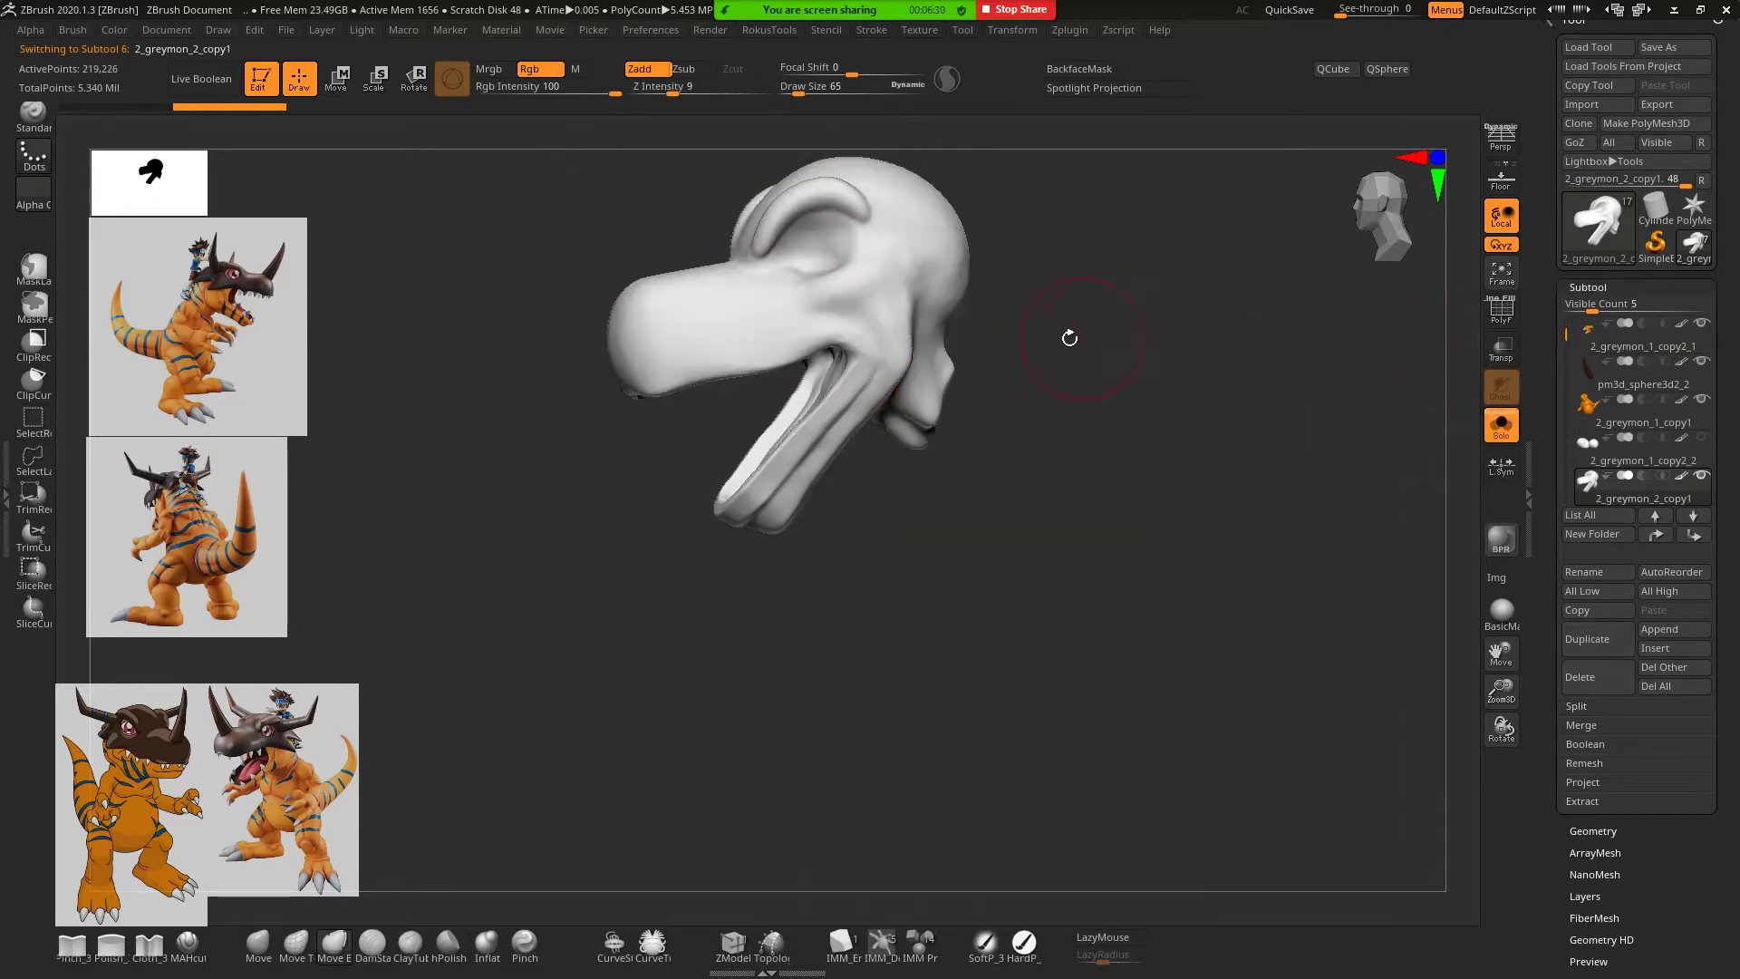
{"action": "mouse_move", "coordinate": [1069, 338]}
{"action": "left_mouse_down"}
{"action": "mouse_move", "coordinate": [1157, 350]}
{"action": "mouse_move", "coordinate": [1122, 373]}
{"action": "left_mouse_up"}
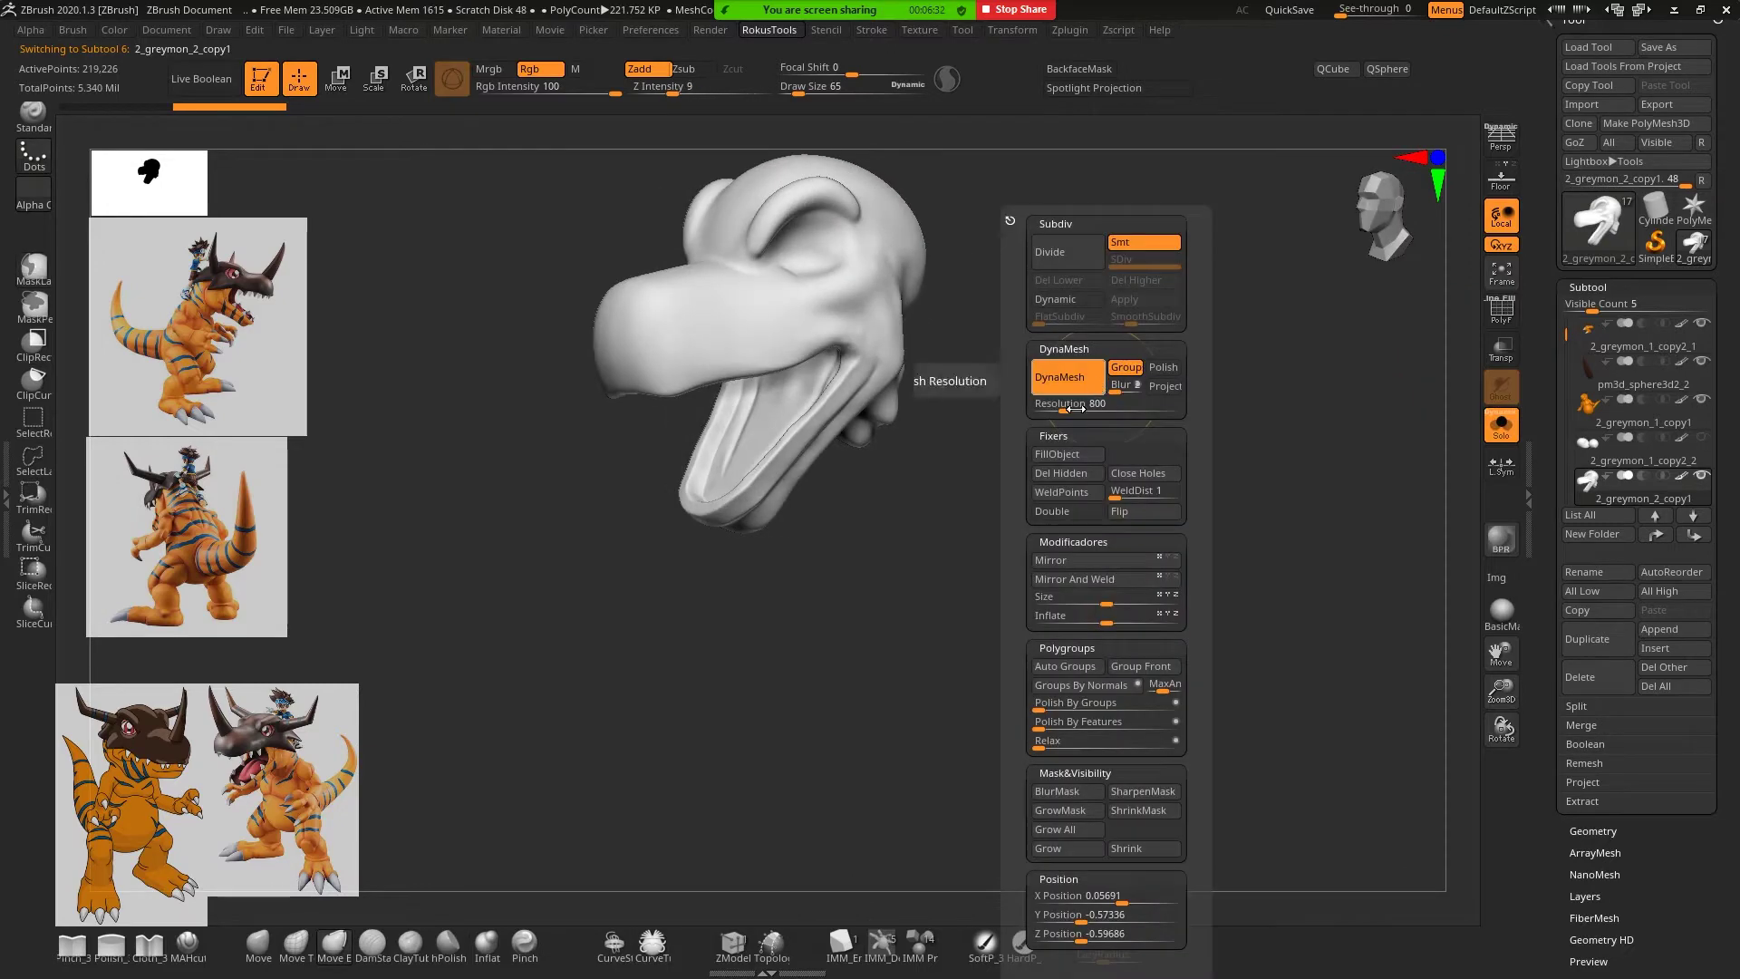
{"action": "left_click", "coordinate": [1068, 454]}
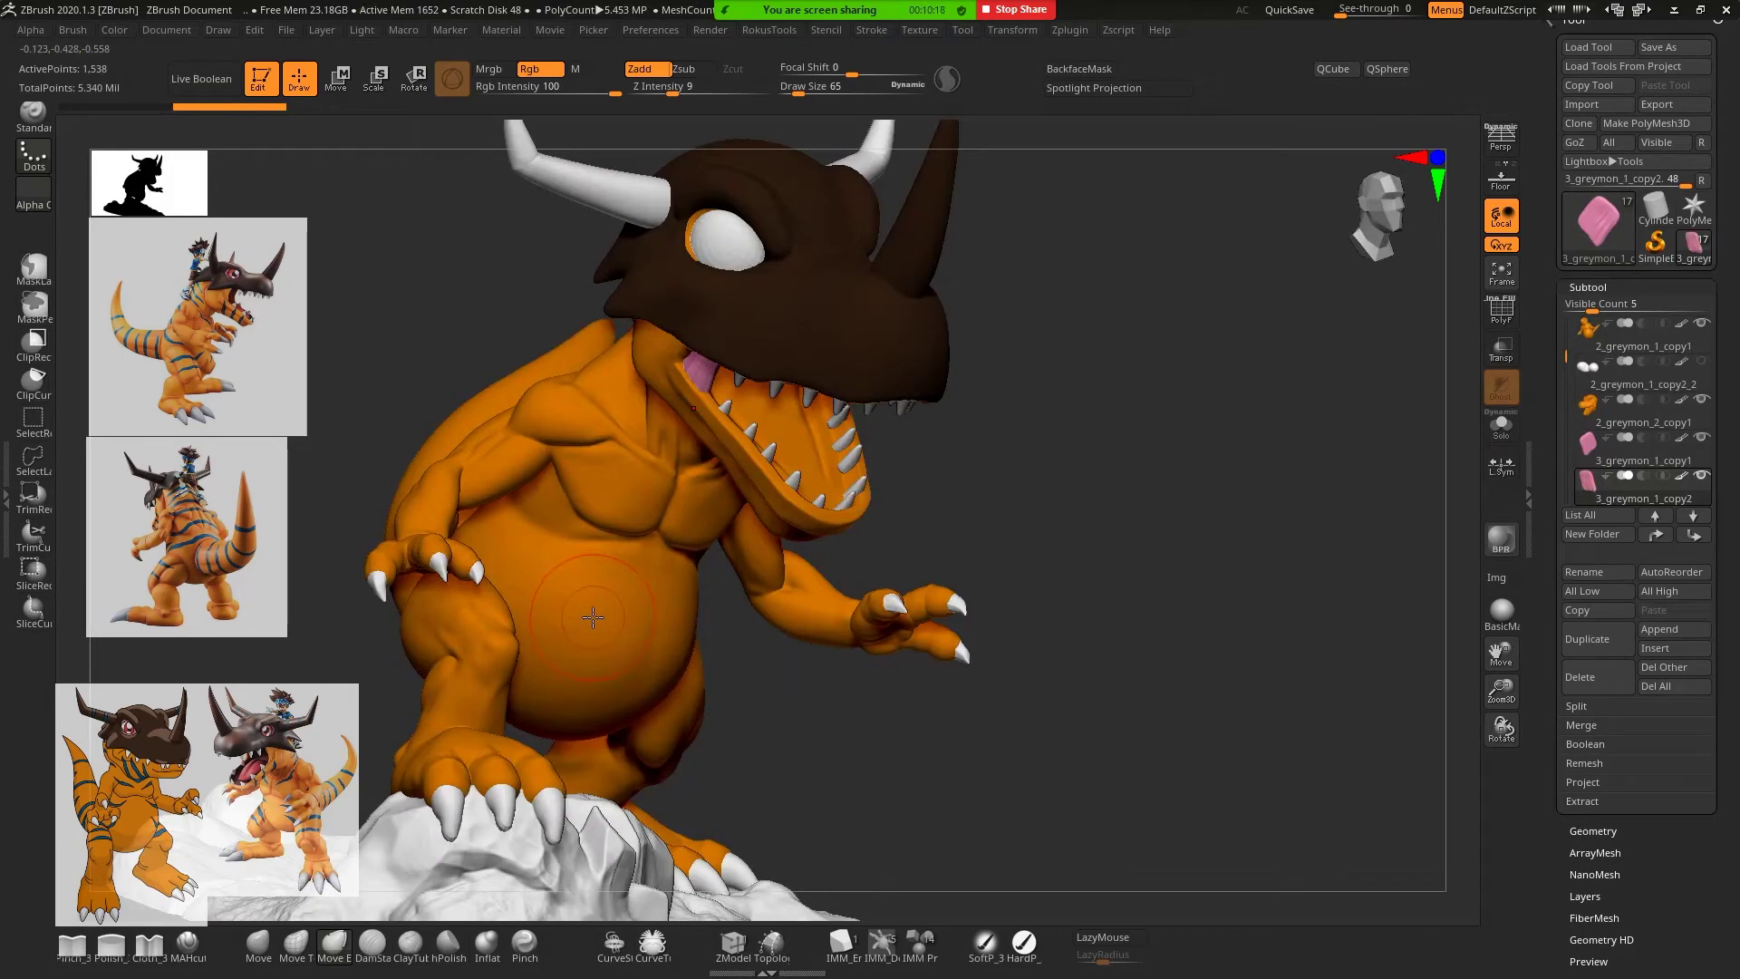
Fill the pink mouth interior and the tongue subtools with orange using FillObject
{"action": "key", "text": "space"}
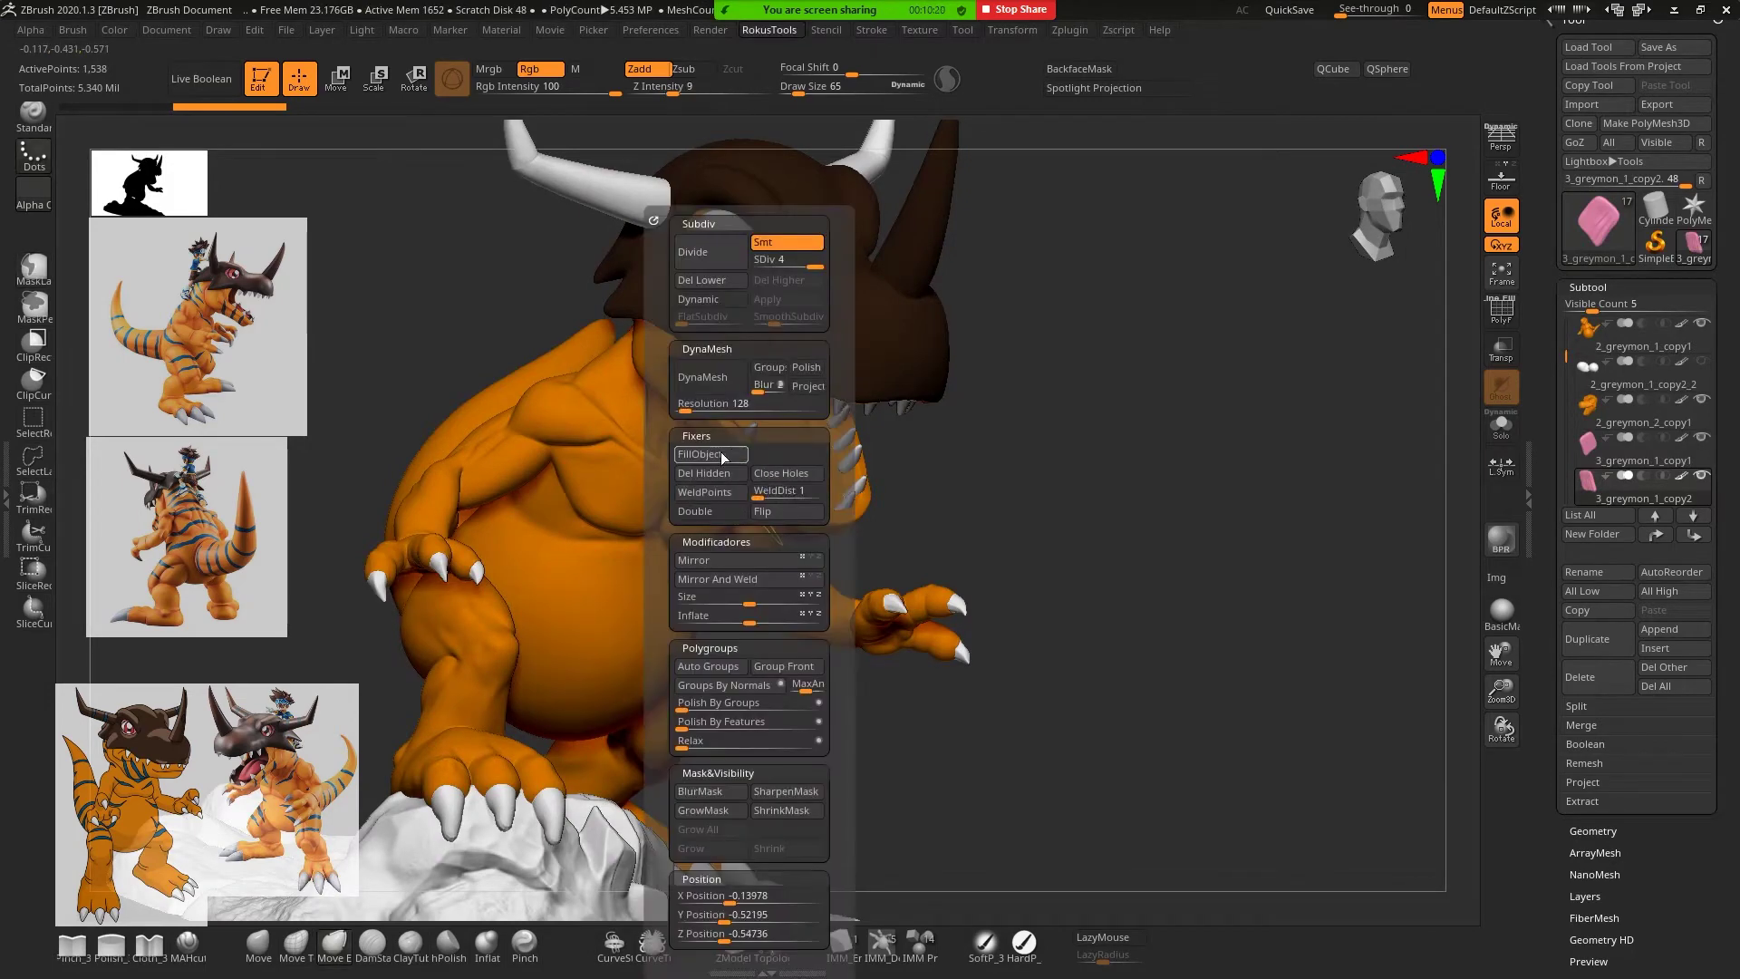
{"action": "left_click", "coordinate": [716, 457]}
{"action": "left_click_drag", "start_coordinate": [1003, 420], "coordinate": [851, 361]}
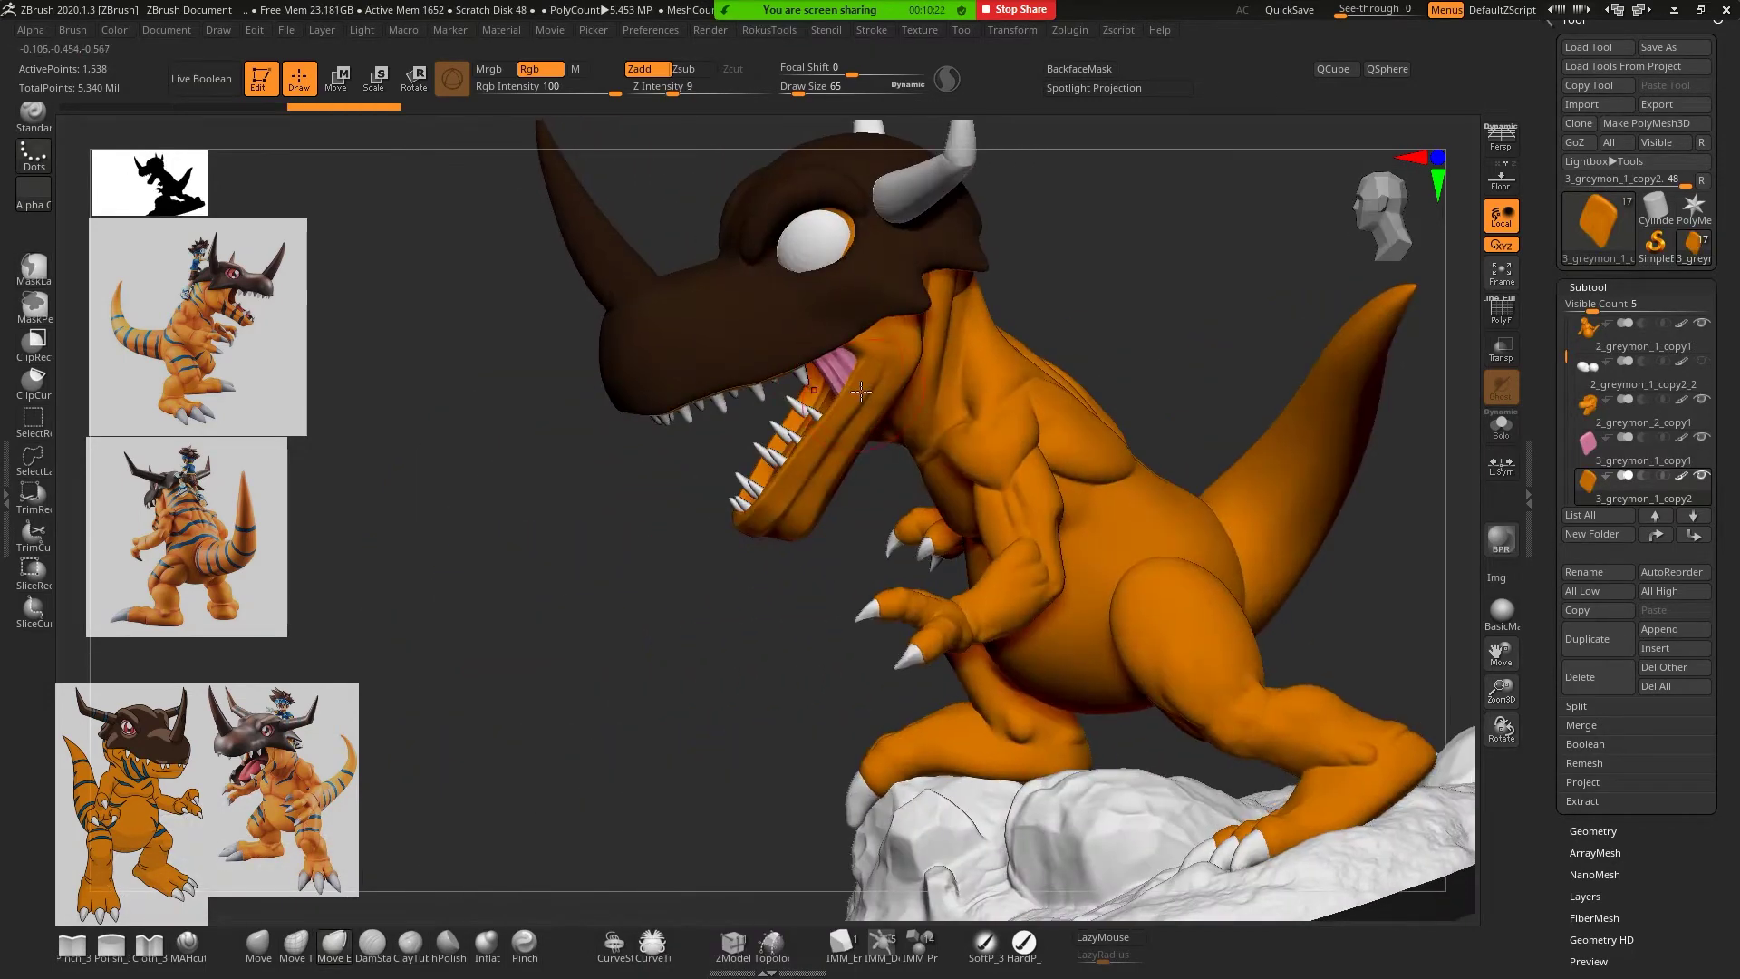
{"action": "left_click", "coordinate": [850, 361], "text": "alt"}
{"action": "key", "text": "space"}
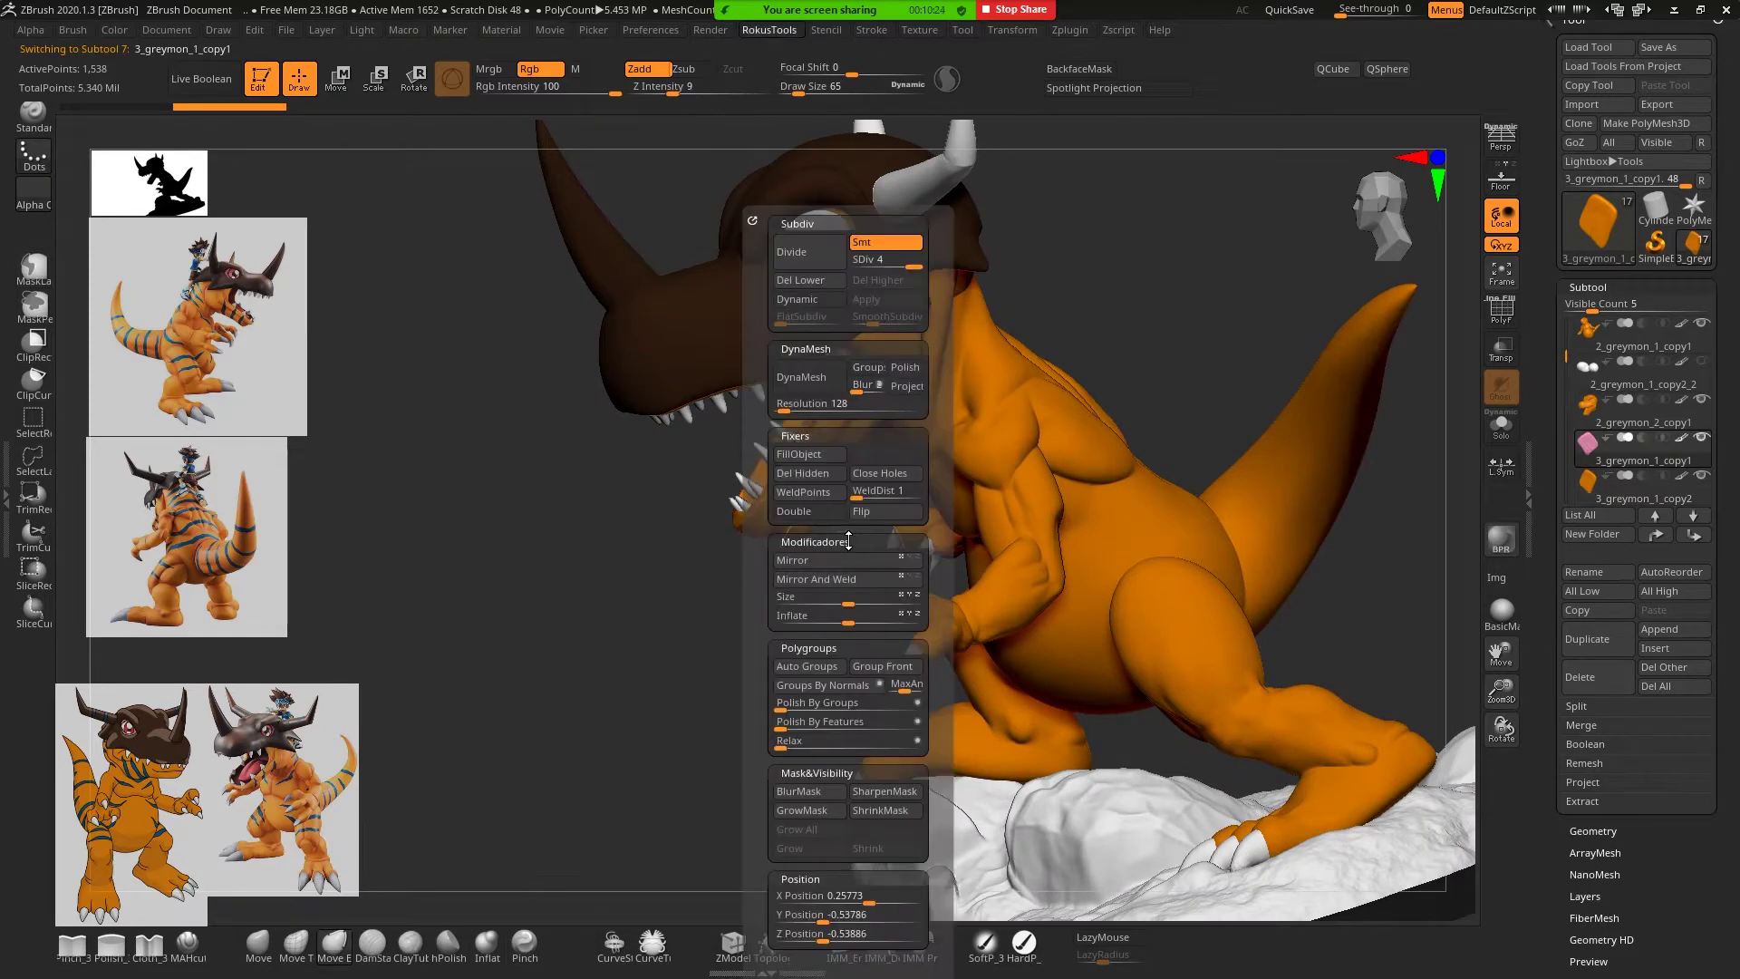
{"action": "left_click", "coordinate": [800, 458]}
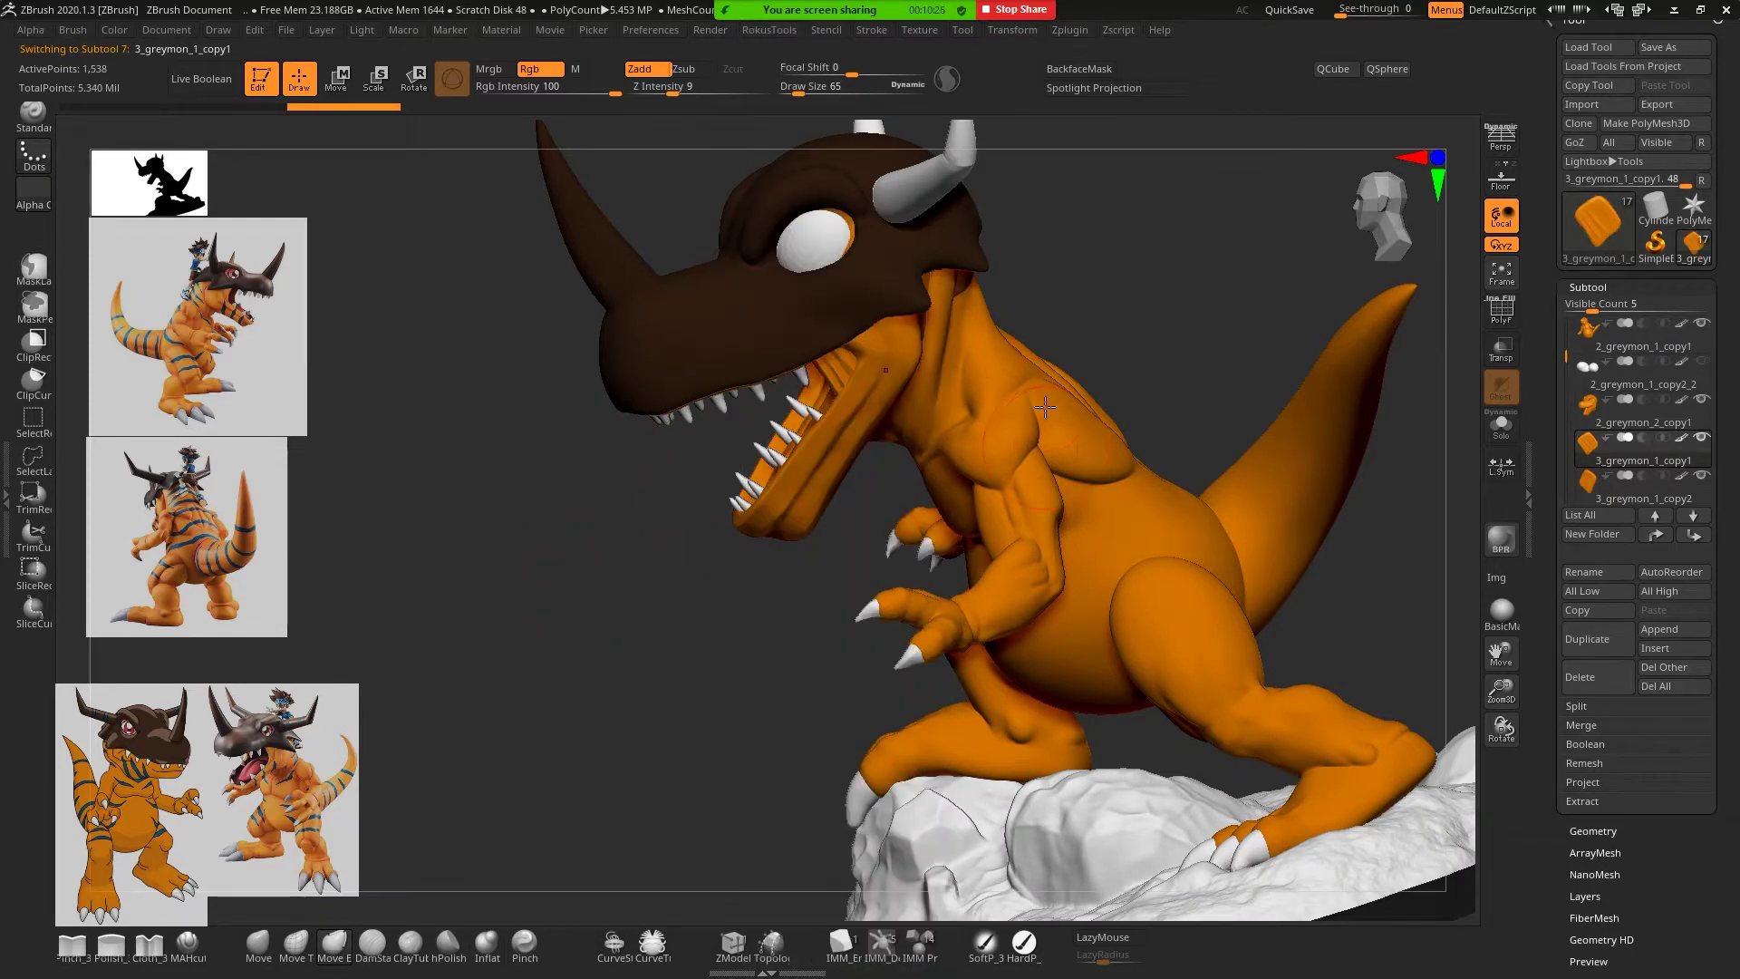
{"action": "mouse_move", "coordinate": [1146, 295]}
{"action": "left_mouse_down"}
{"action": "mouse_move", "coordinate": [1021, 513]}
{"action": "mouse_move", "coordinate": [1057, 454]}
{"action": "mouse_move", "coordinate": [1147, 403]}
{"action": "mouse_move", "coordinate": [676, 444]}
{"action": "left_mouse_up"}
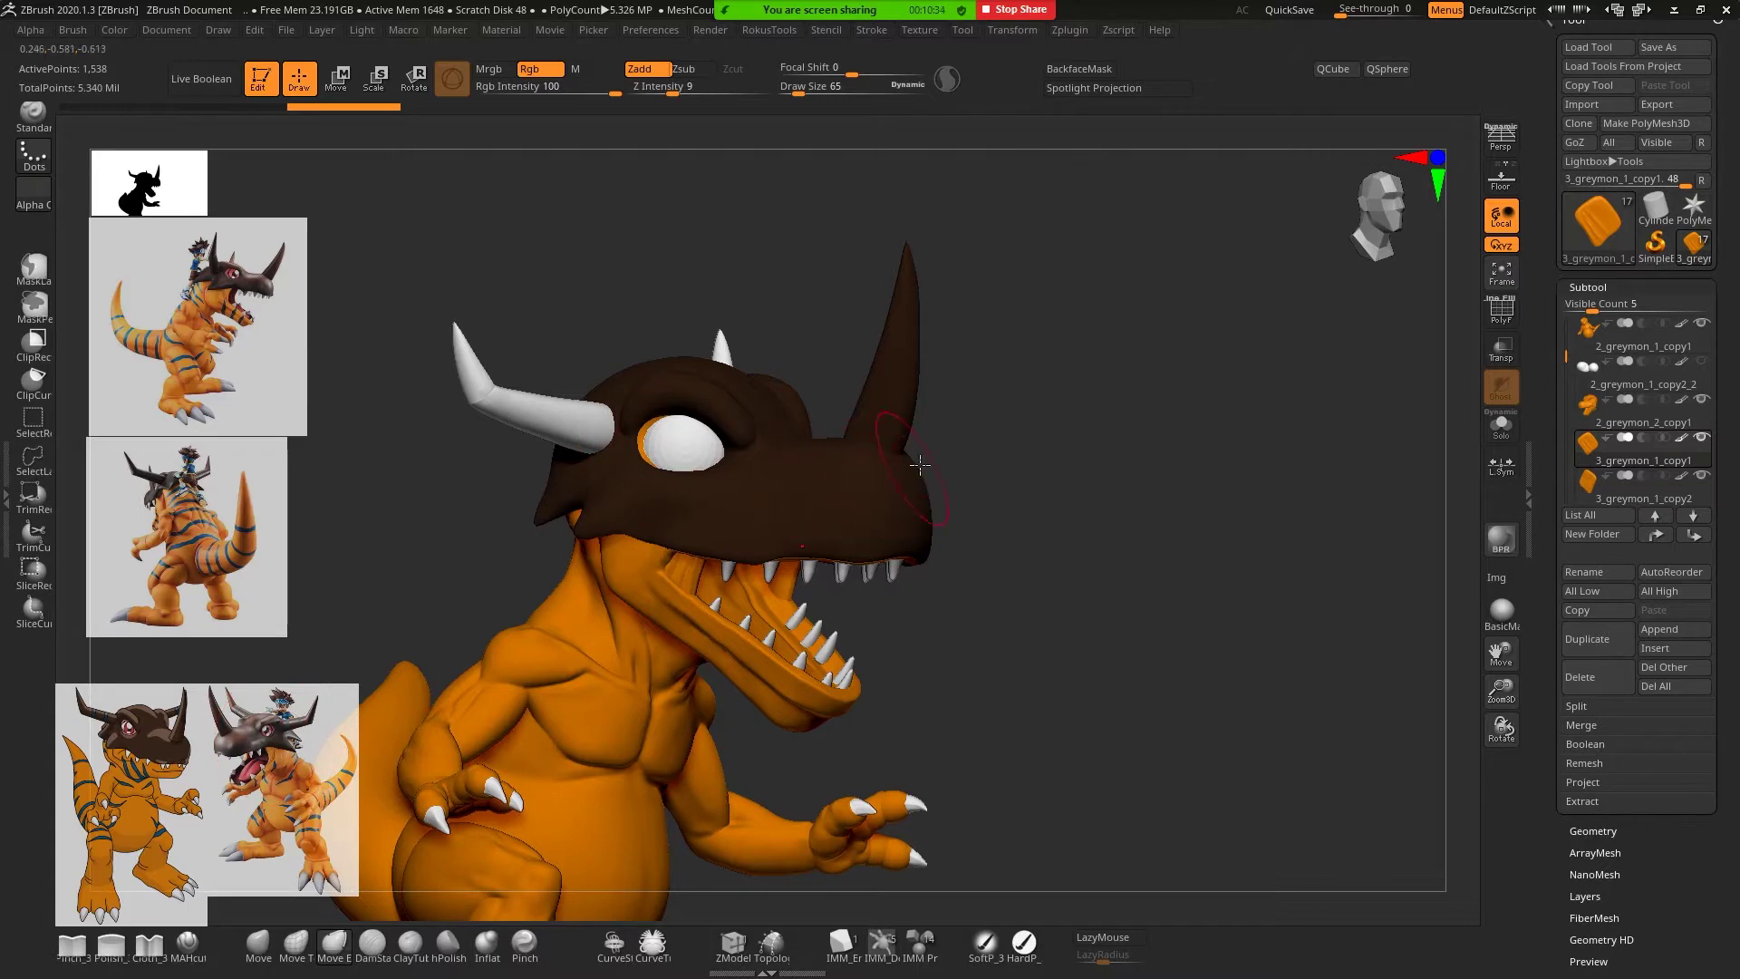
Pick a pinkish-red colour, set Draw Size to 33, and paint a rim around the head's eye socket
{"action": "key", "text": "space"}
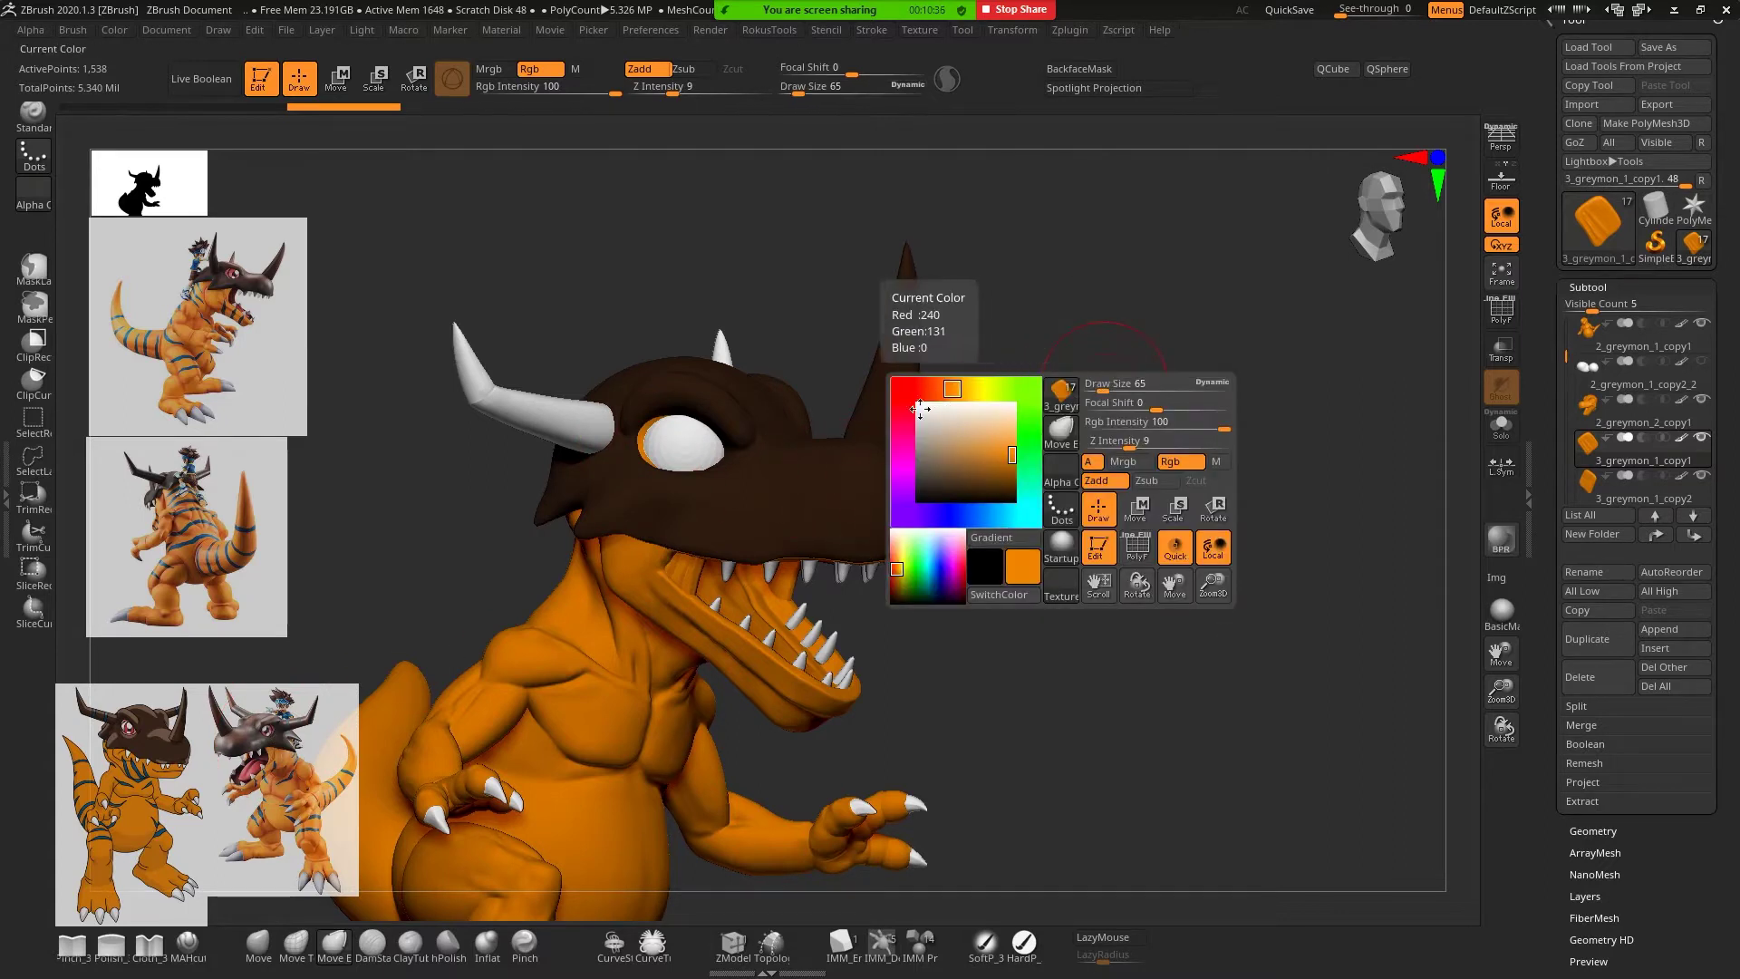
{"action": "left_click", "coordinate": [901, 417]}
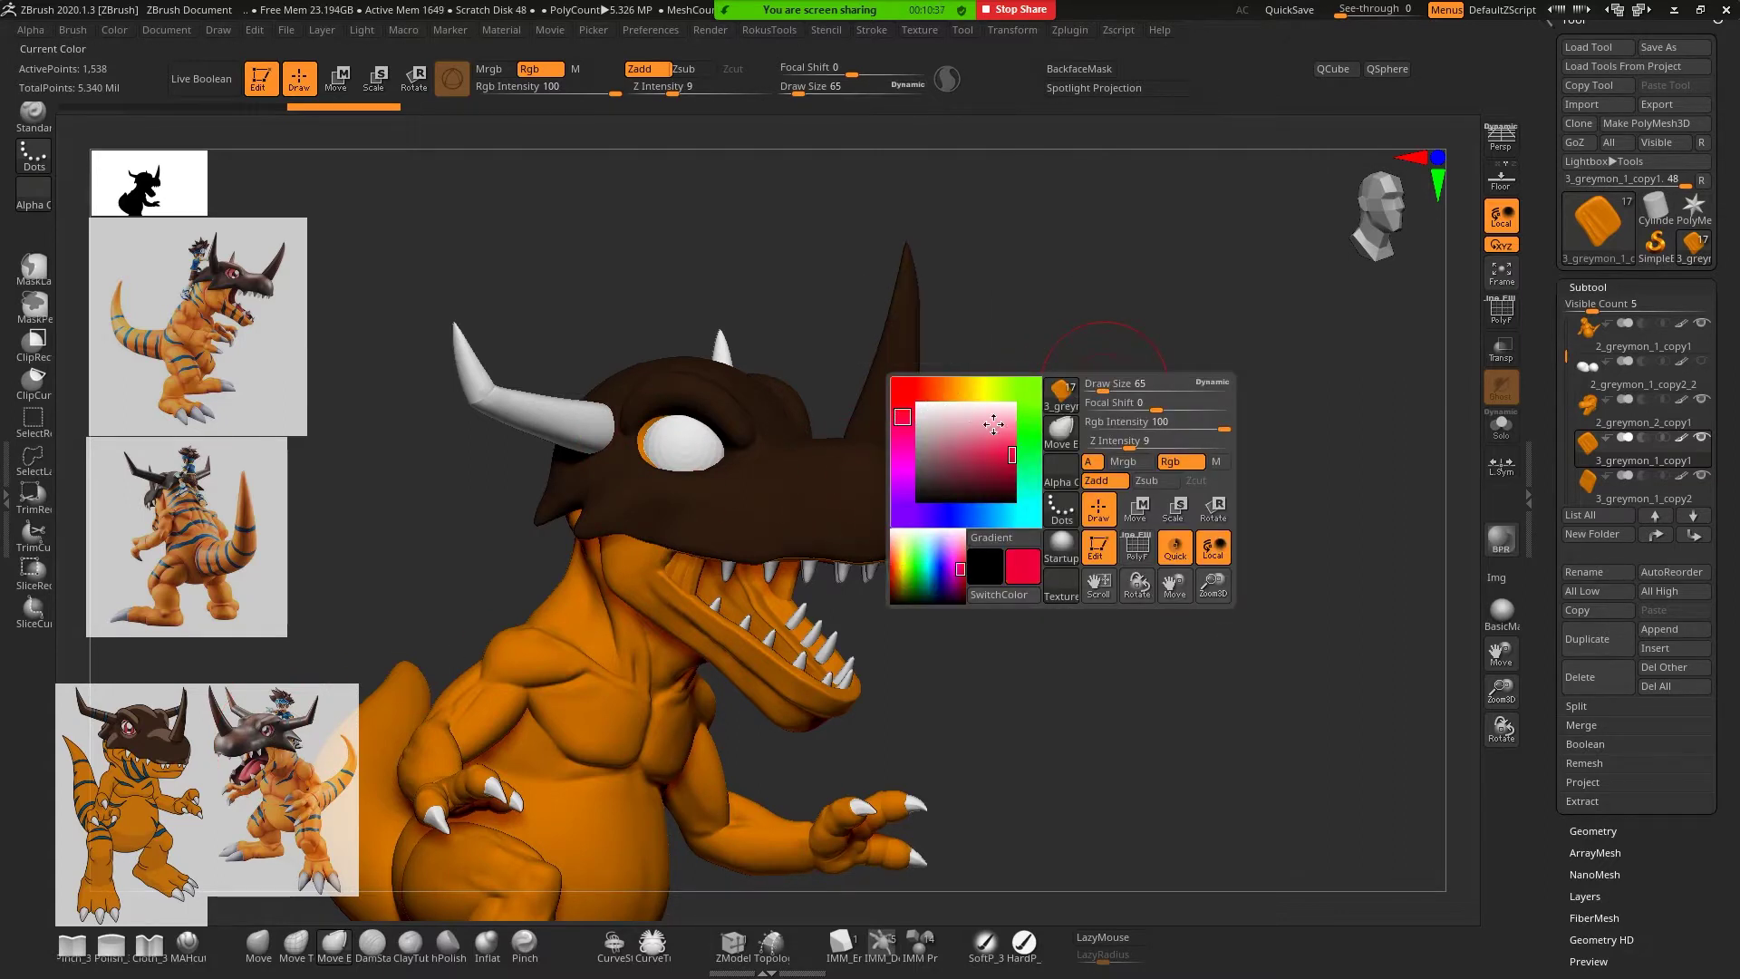
{"action": "left_click", "coordinate": [902, 426]}
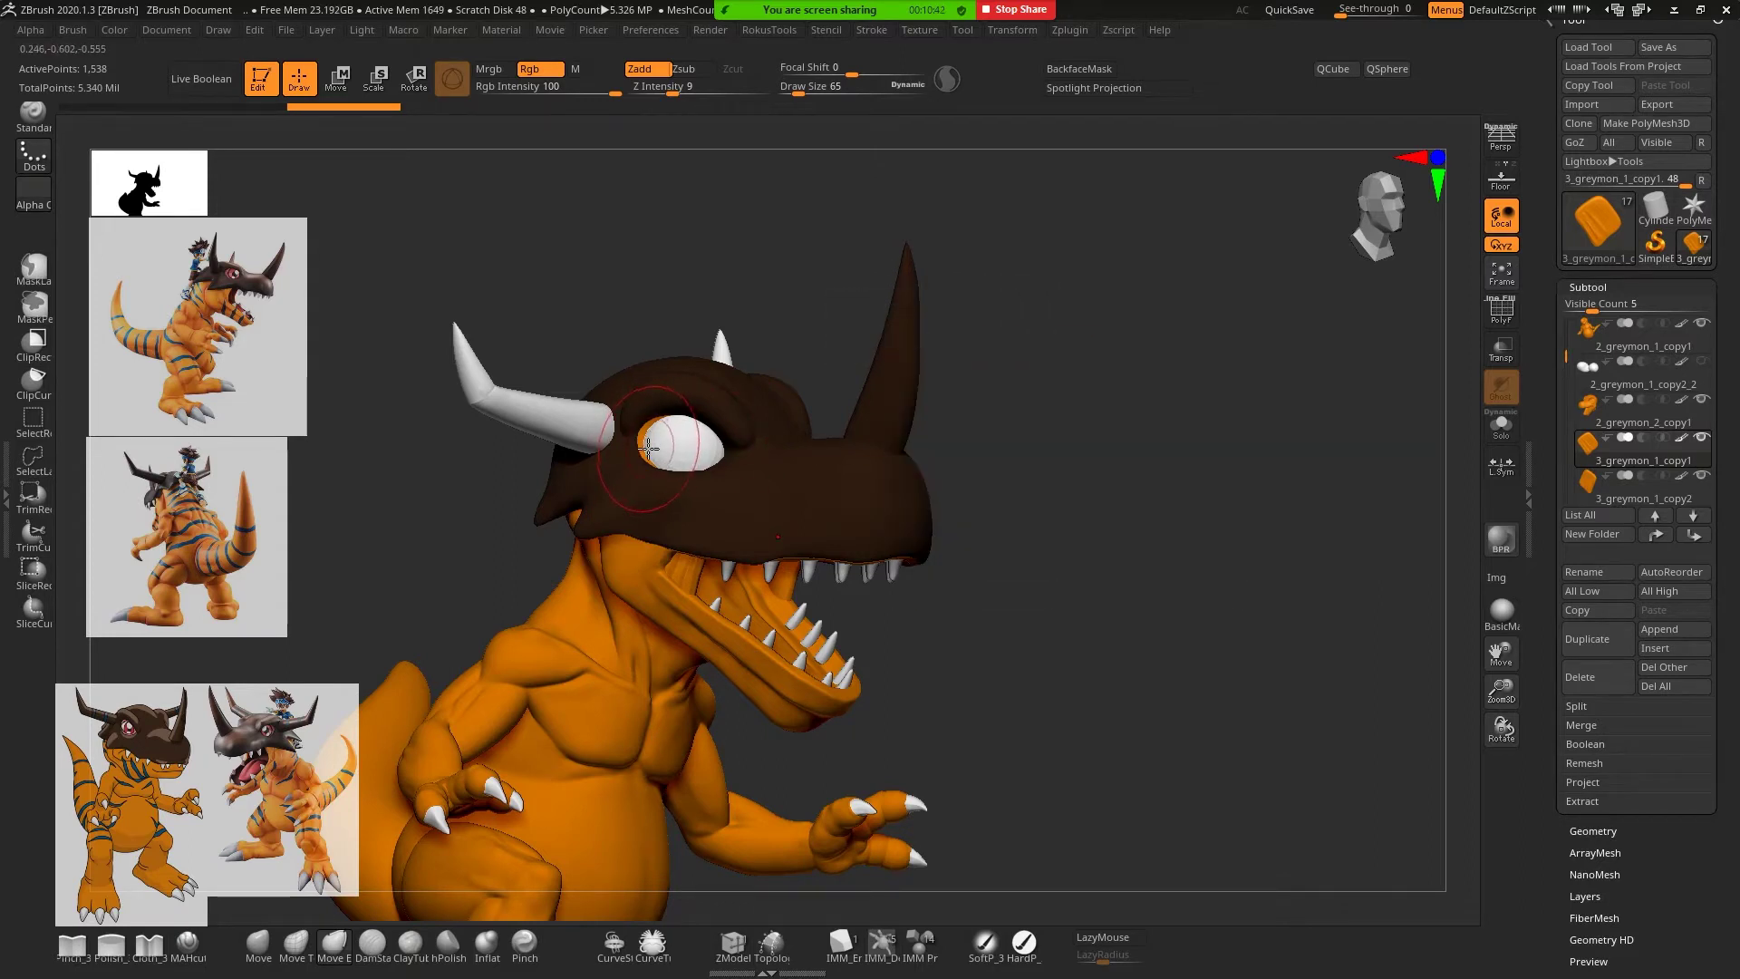
{"action": "key", "text": "space"}
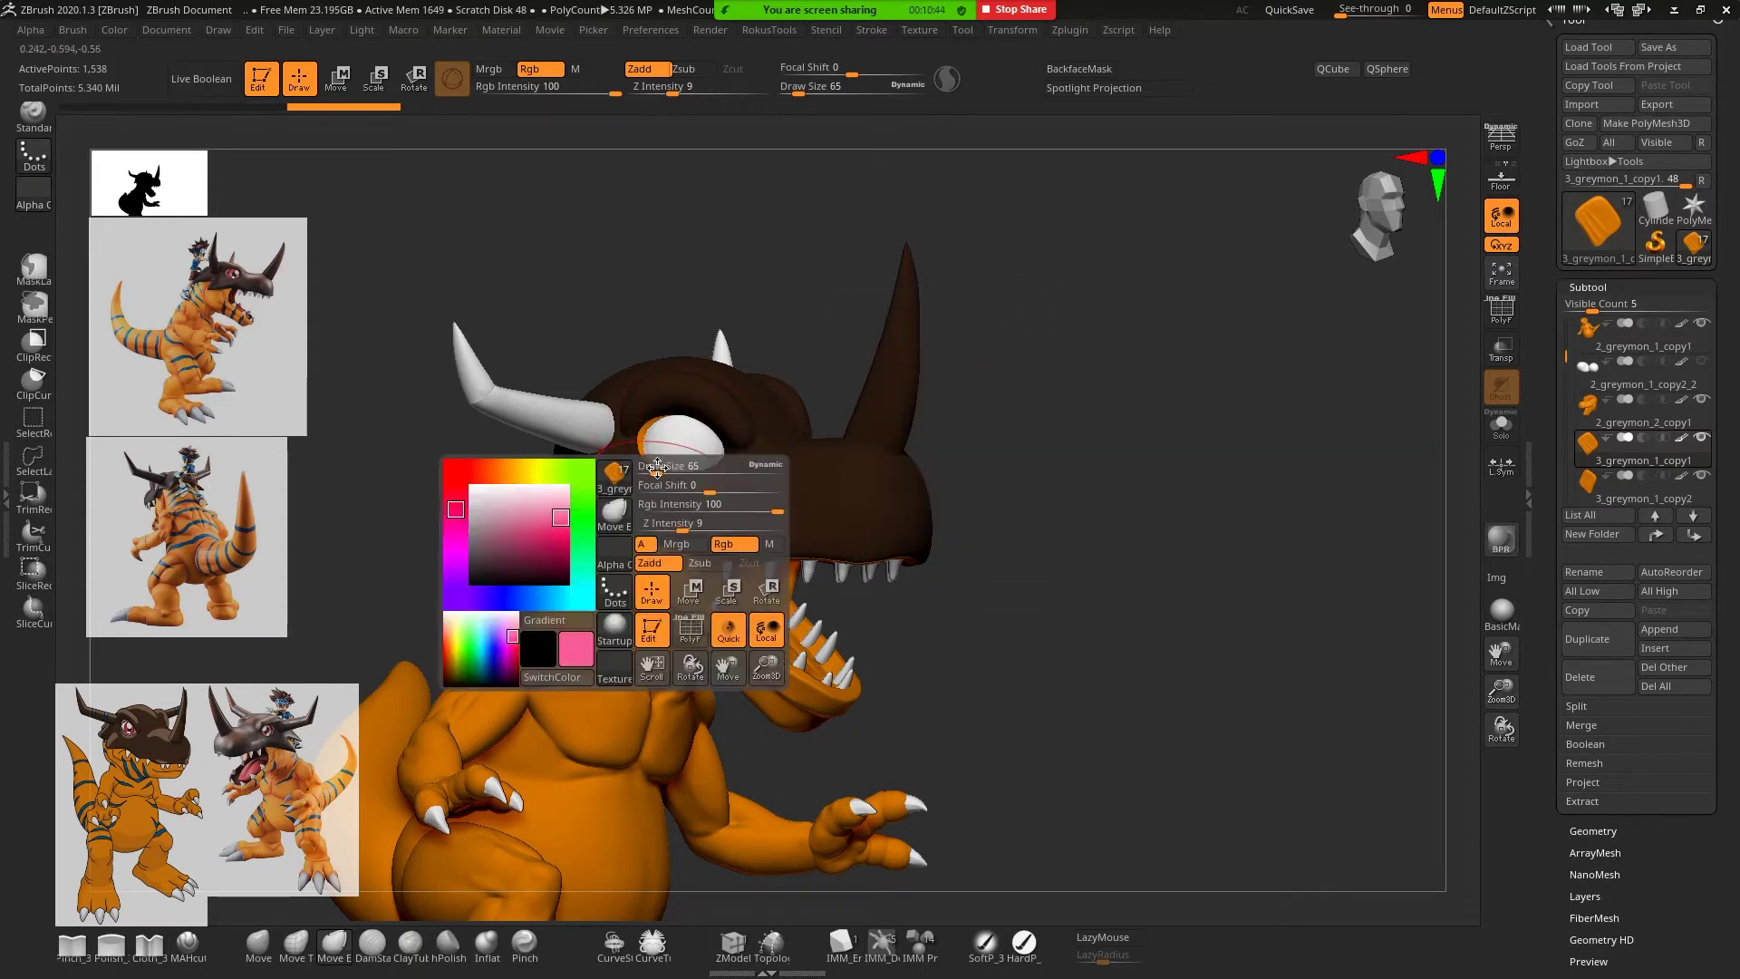
{"action": "left_click_drag", "start_coordinate": [656, 468], "coordinate": [652, 476]}
{"action": "left_click", "coordinate": [675, 603], "text": "alt"}
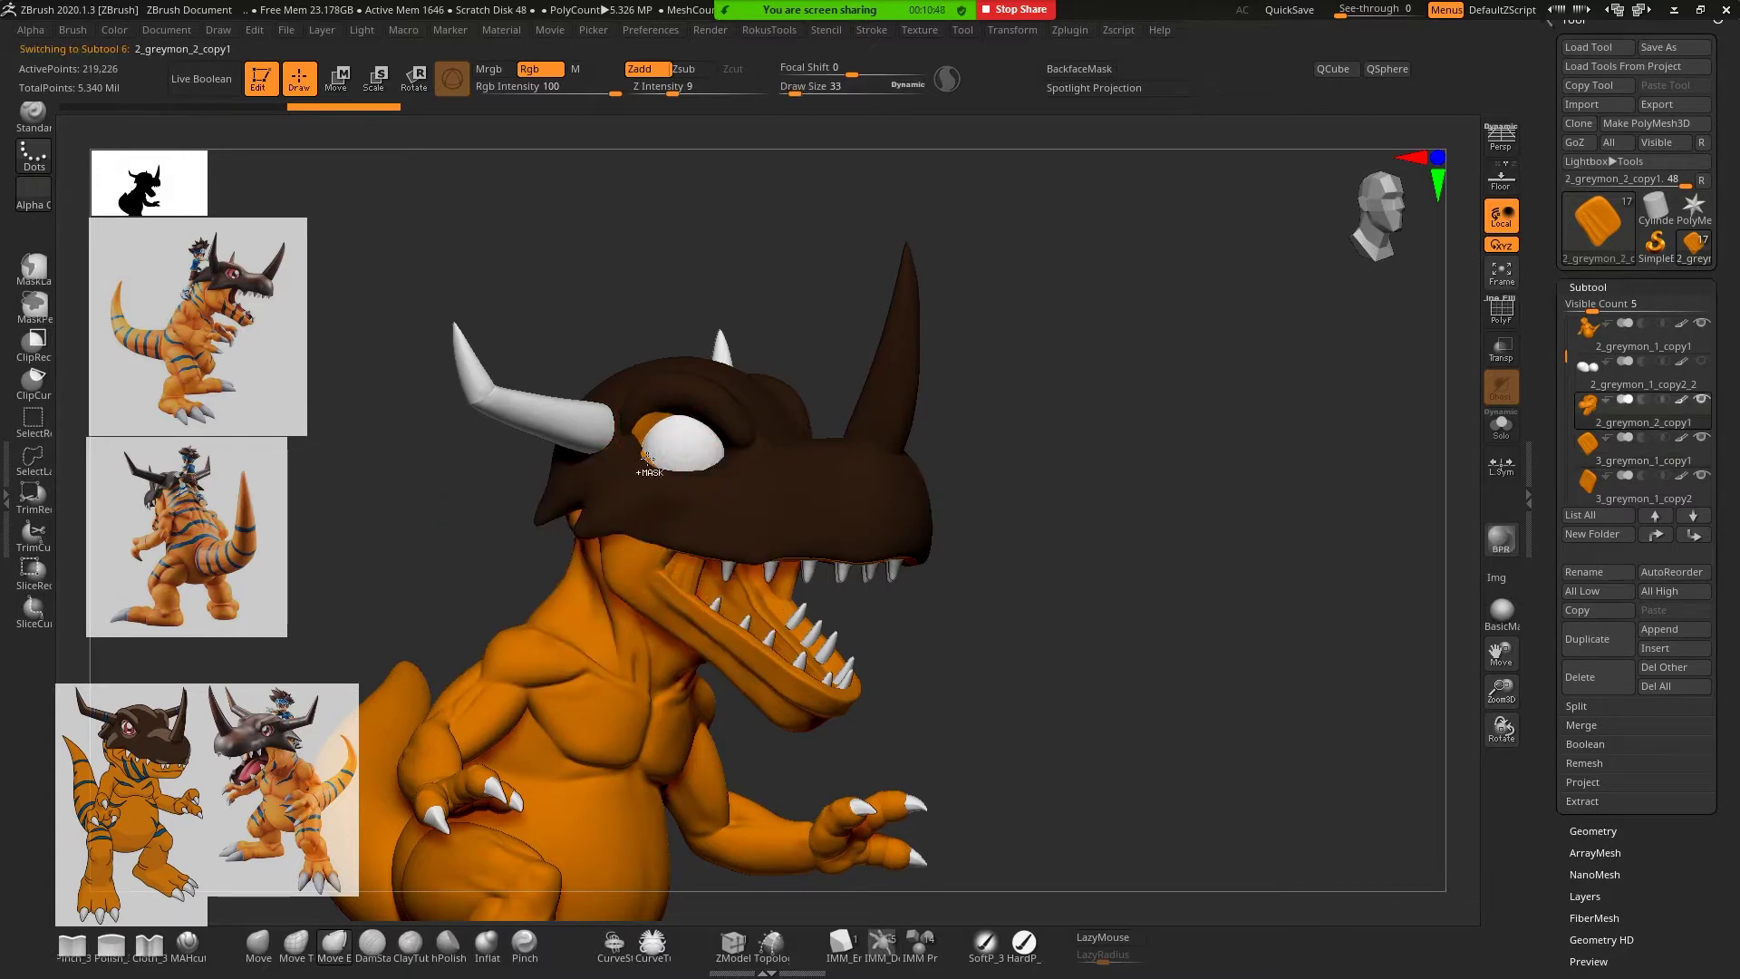
{"action": "key", "text": "ctrl+z"}
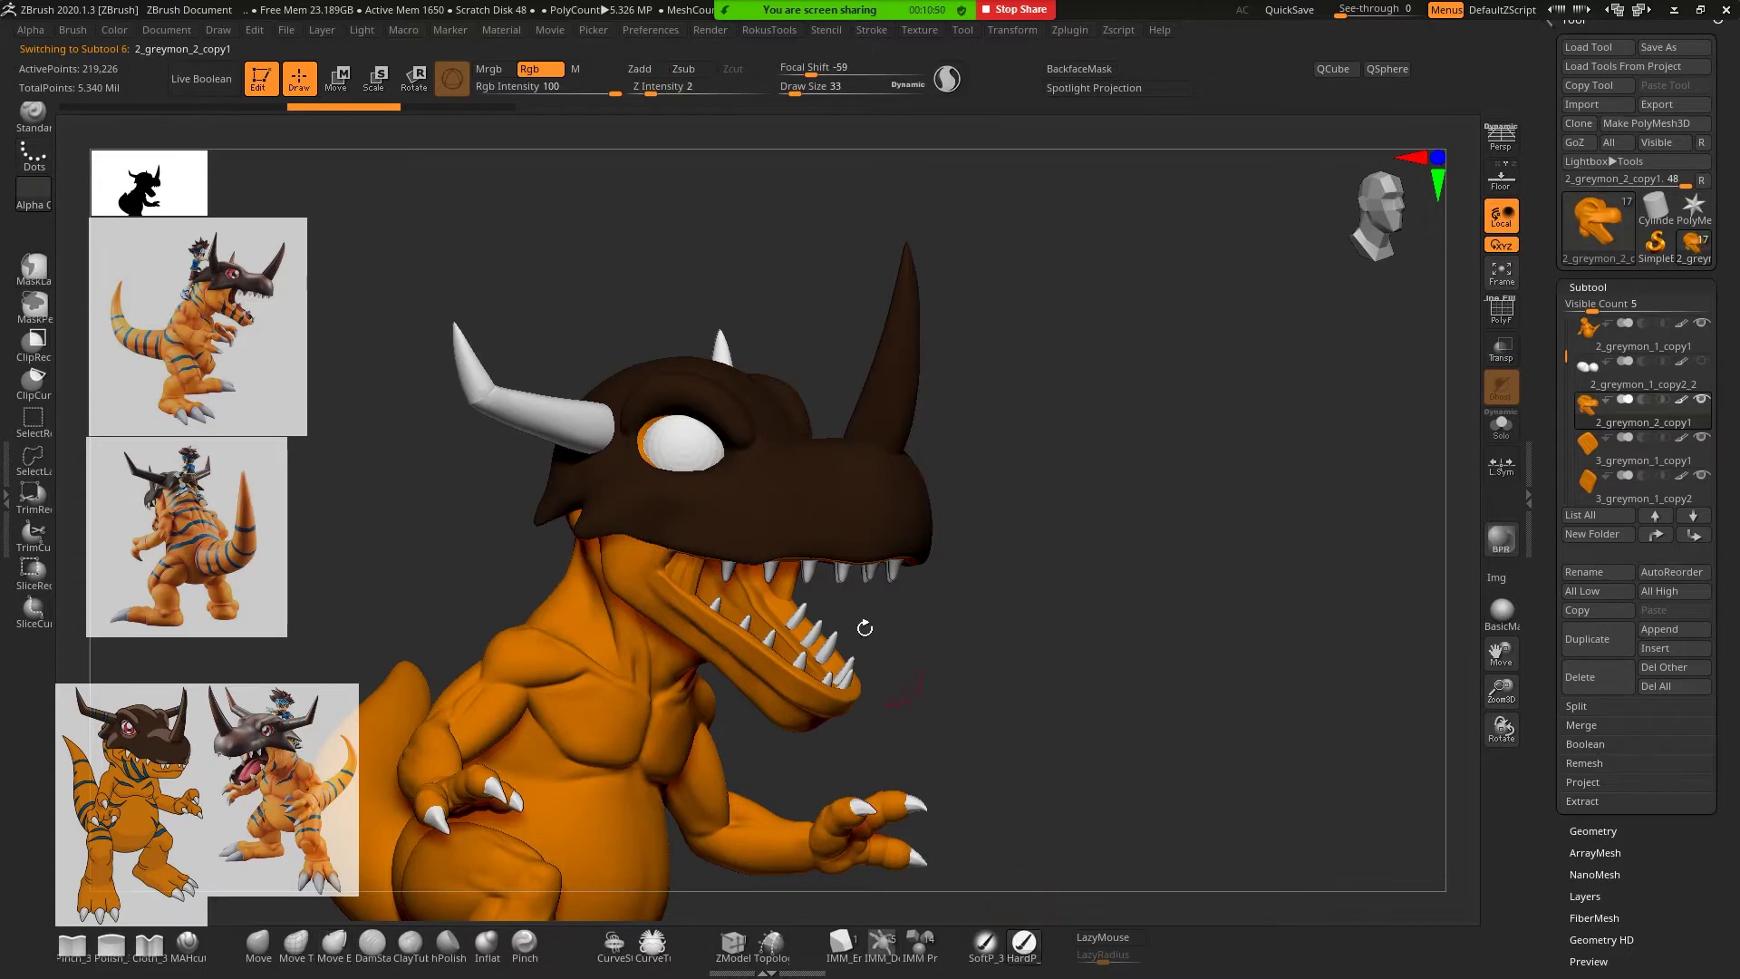
{"action": "left_click", "coordinate": [1502, 431]}
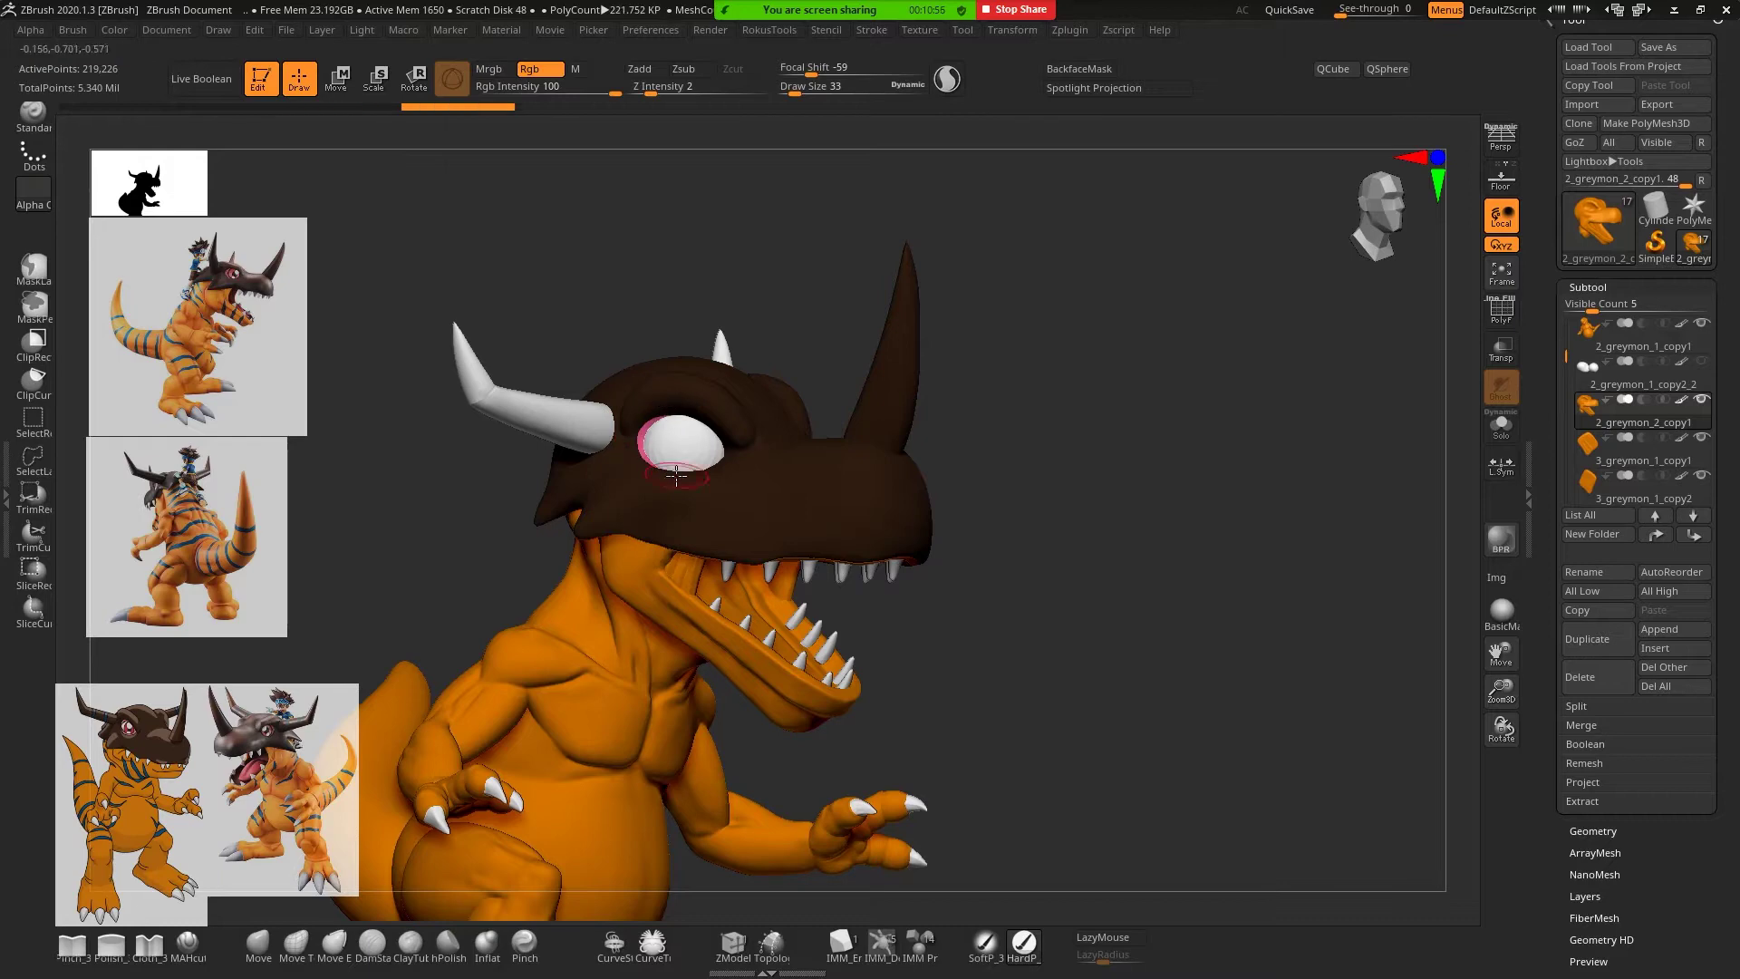
{"action": "mouse_move", "coordinate": [1025, 412]}
{"action": "left_mouse_down"}
{"action": "mouse_move", "coordinate": [933, 435]}
{"action": "mouse_move", "coordinate": [764, 430]}
{"action": "left_mouse_up"}
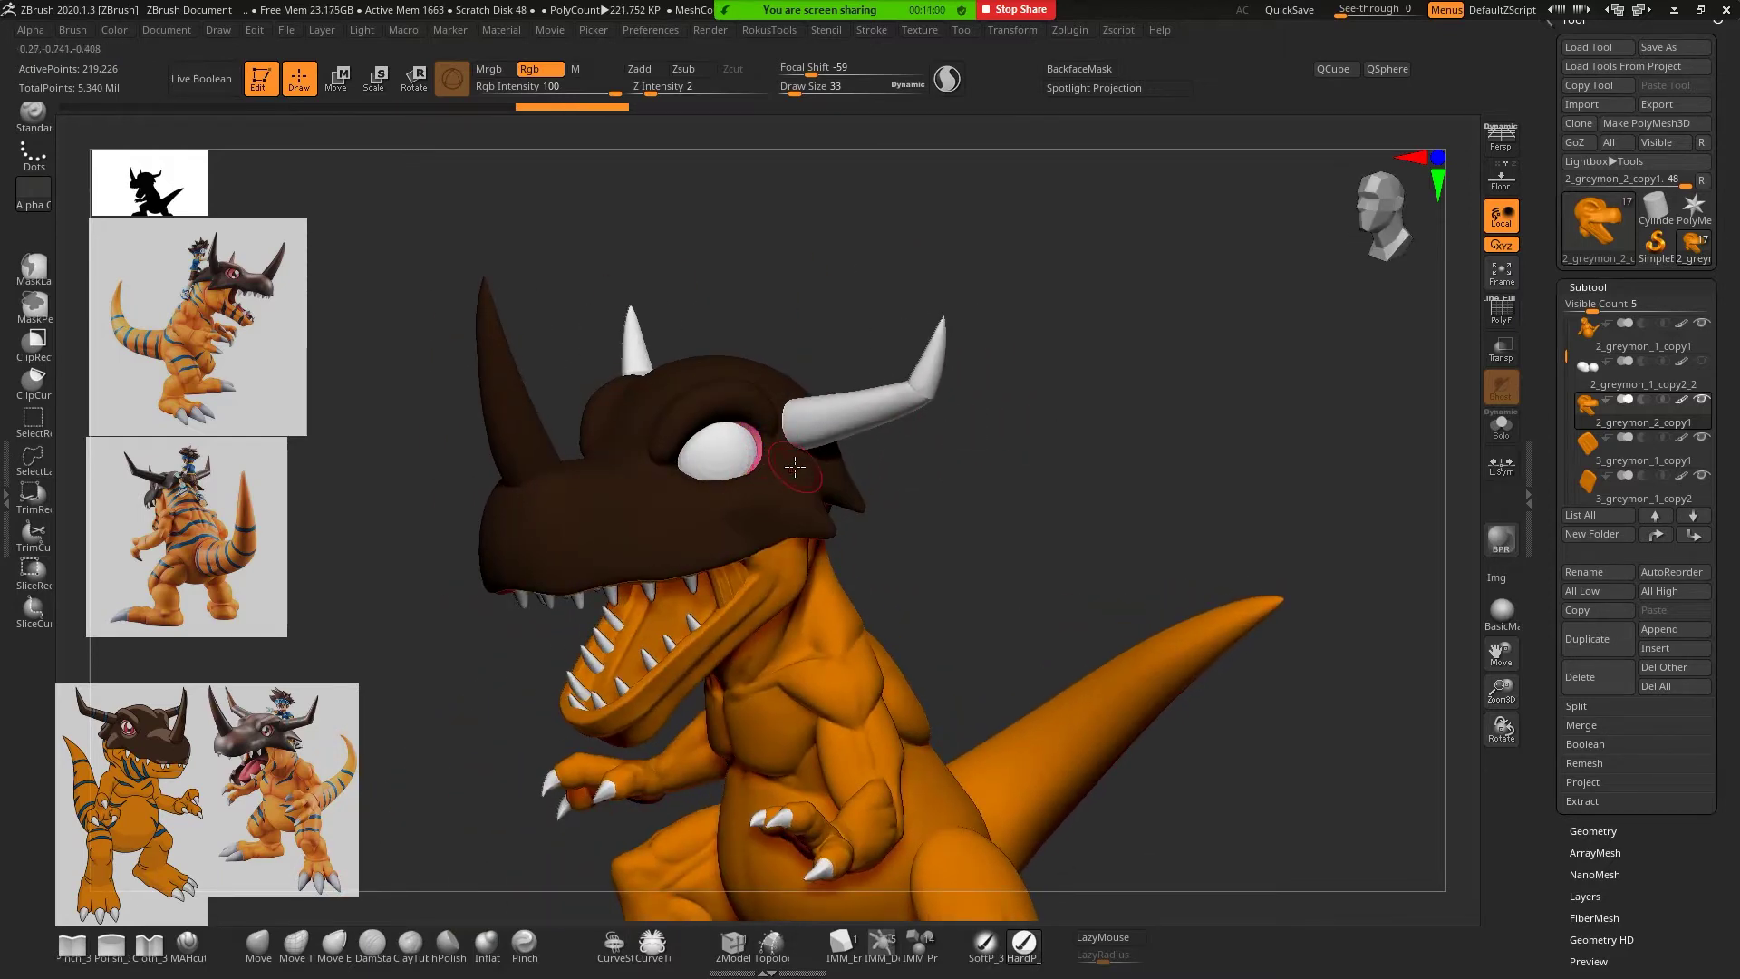
Fill the horns subtool dark brown with FillObject and review the whole model from the front
{"action": "left_click", "coordinate": [931, 390], "text": "alt"}
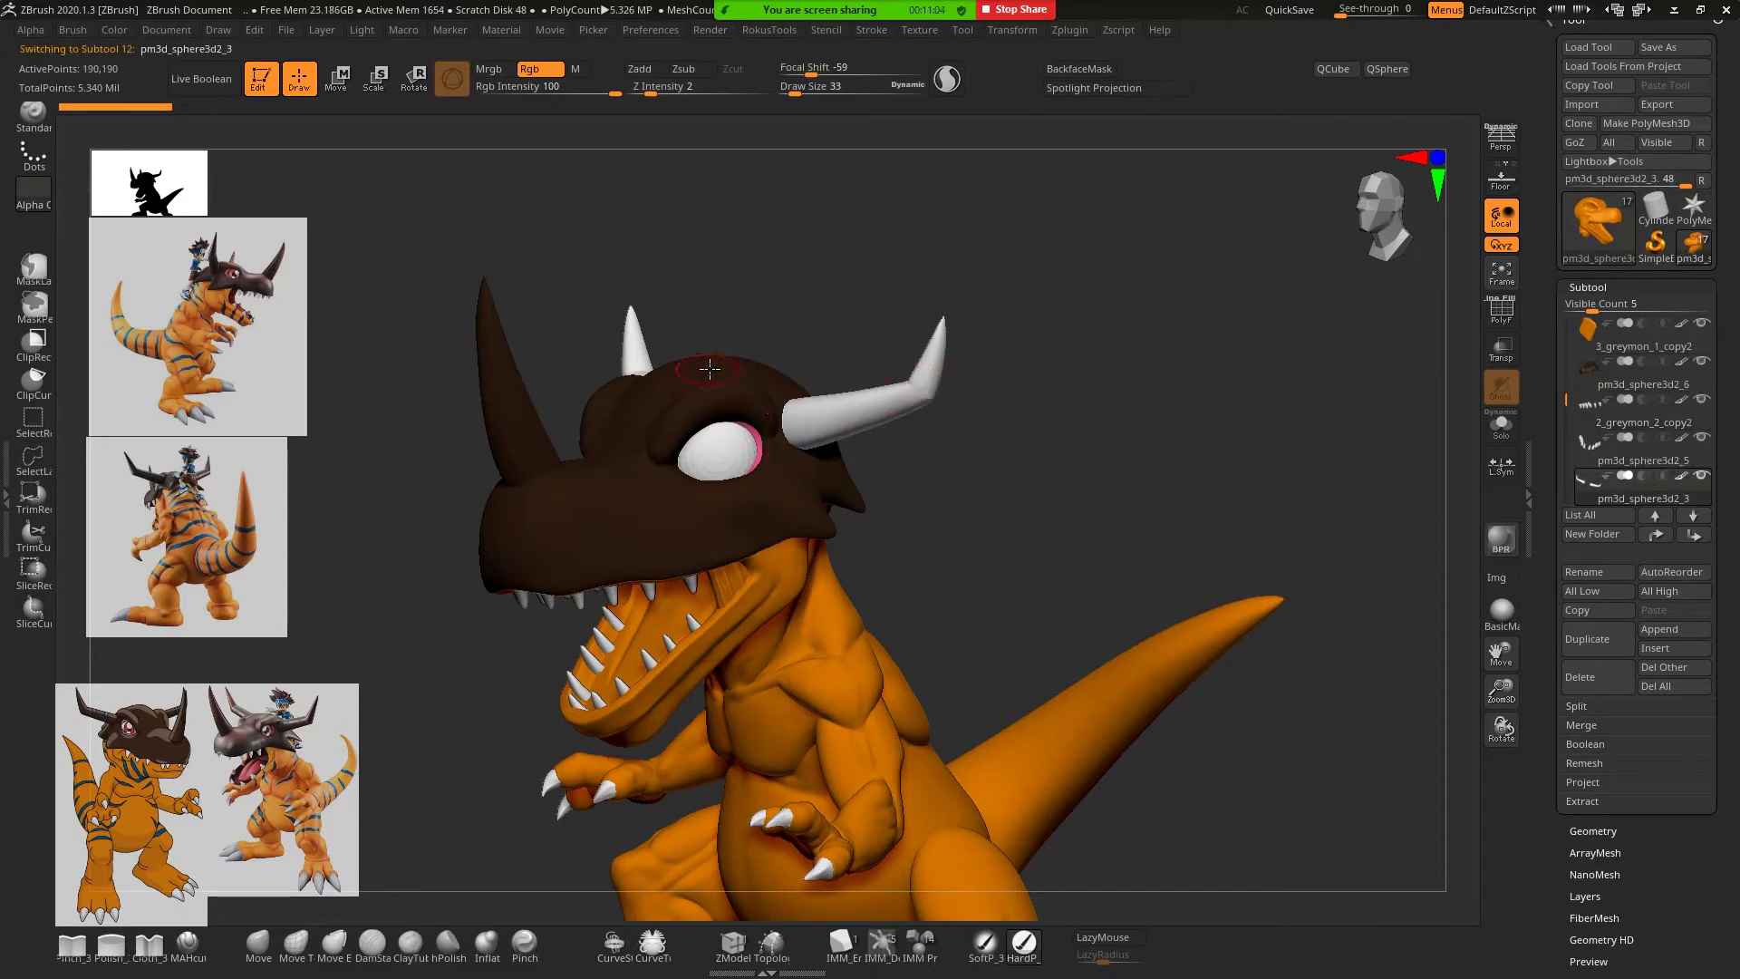
{"action": "key", "text": "ctrl+r"}
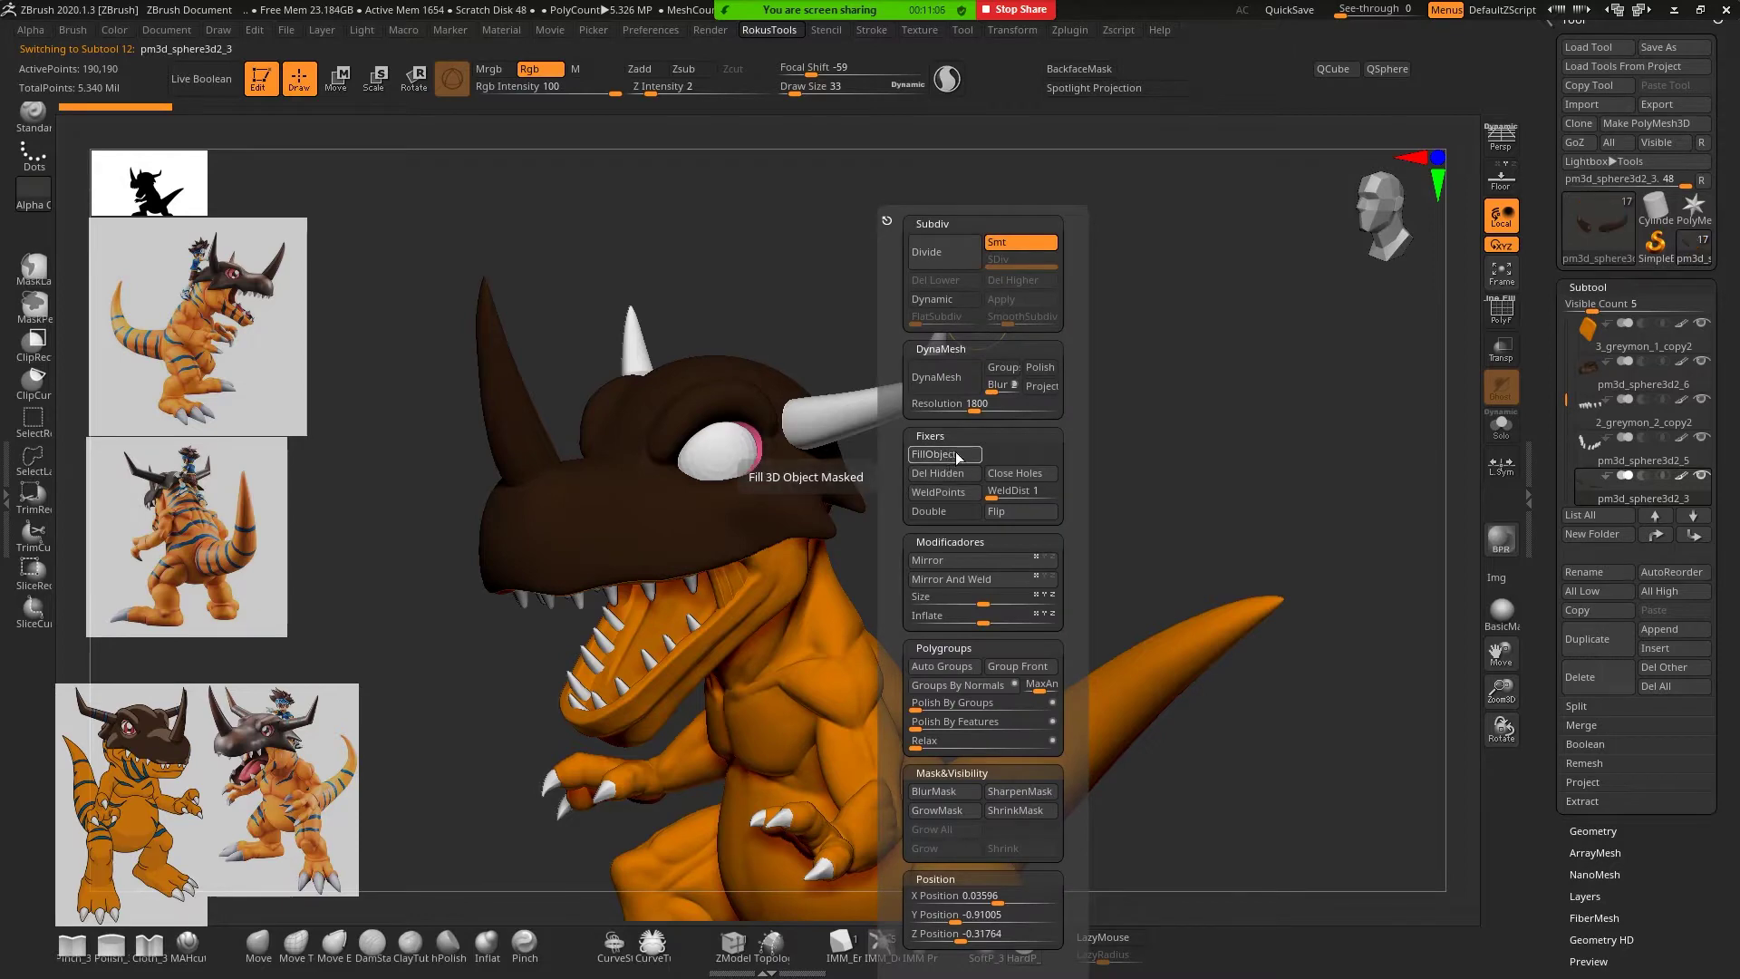
{"action": "left_click", "coordinate": [946, 472]}
{"action": "mouse_move", "coordinate": [1108, 415]}
{"action": "left_mouse_down"}
{"action": "mouse_move", "coordinate": [948, 377]}
{"action": "mouse_move", "coordinate": [1092, 392]}
{"action": "mouse_move", "coordinate": [1018, 404]}
{"action": "mouse_move", "coordinate": [956, 383]}
{"action": "left_mouse_up"}
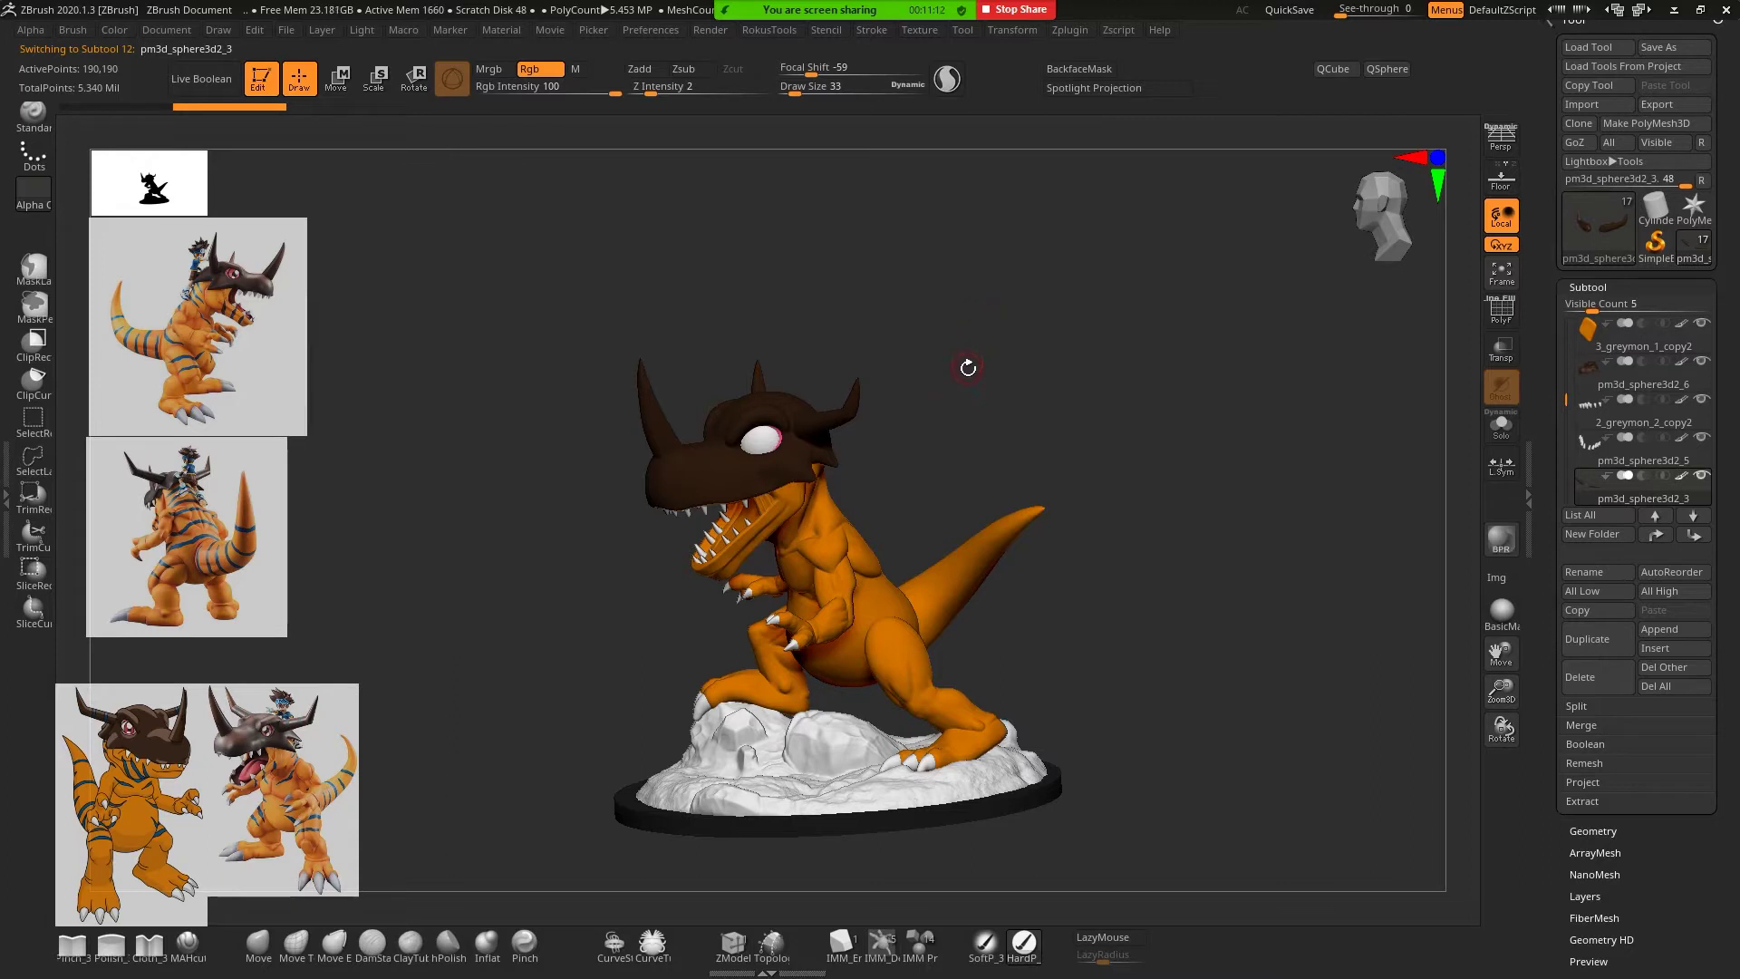
{"action": "mouse_move", "coordinate": [961, 386]}
{"action": "left_mouse_down"}
{"action": "mouse_move", "coordinate": [1076, 377]}
{"action": "mouse_move", "coordinate": [1022, 382]}
{"action": "left_mouse_up"}
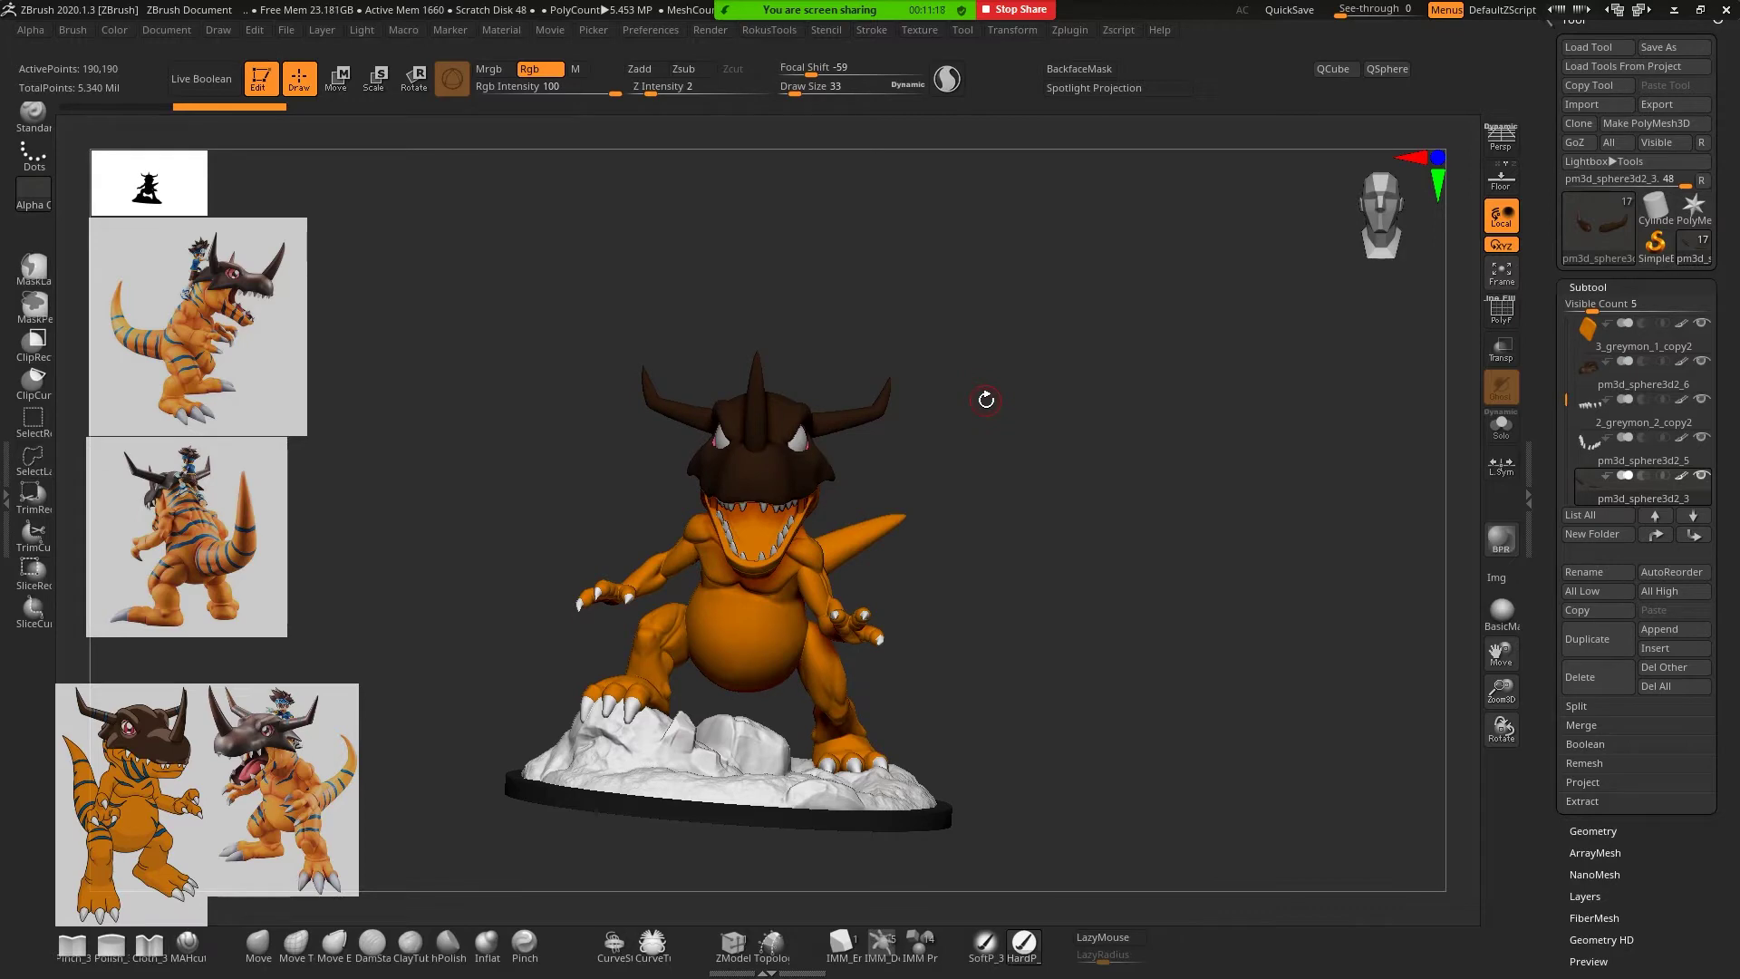
{"action": "mouse_move", "coordinate": [1120, 424]}
{"action": "left_mouse_down"}
{"action": "mouse_move", "coordinate": [1070, 432]}
{"action": "mouse_move", "coordinate": [1034, 377]}
{"action": "mouse_move", "coordinate": [1199, 745]}
{"action": "left_mouse_up"}
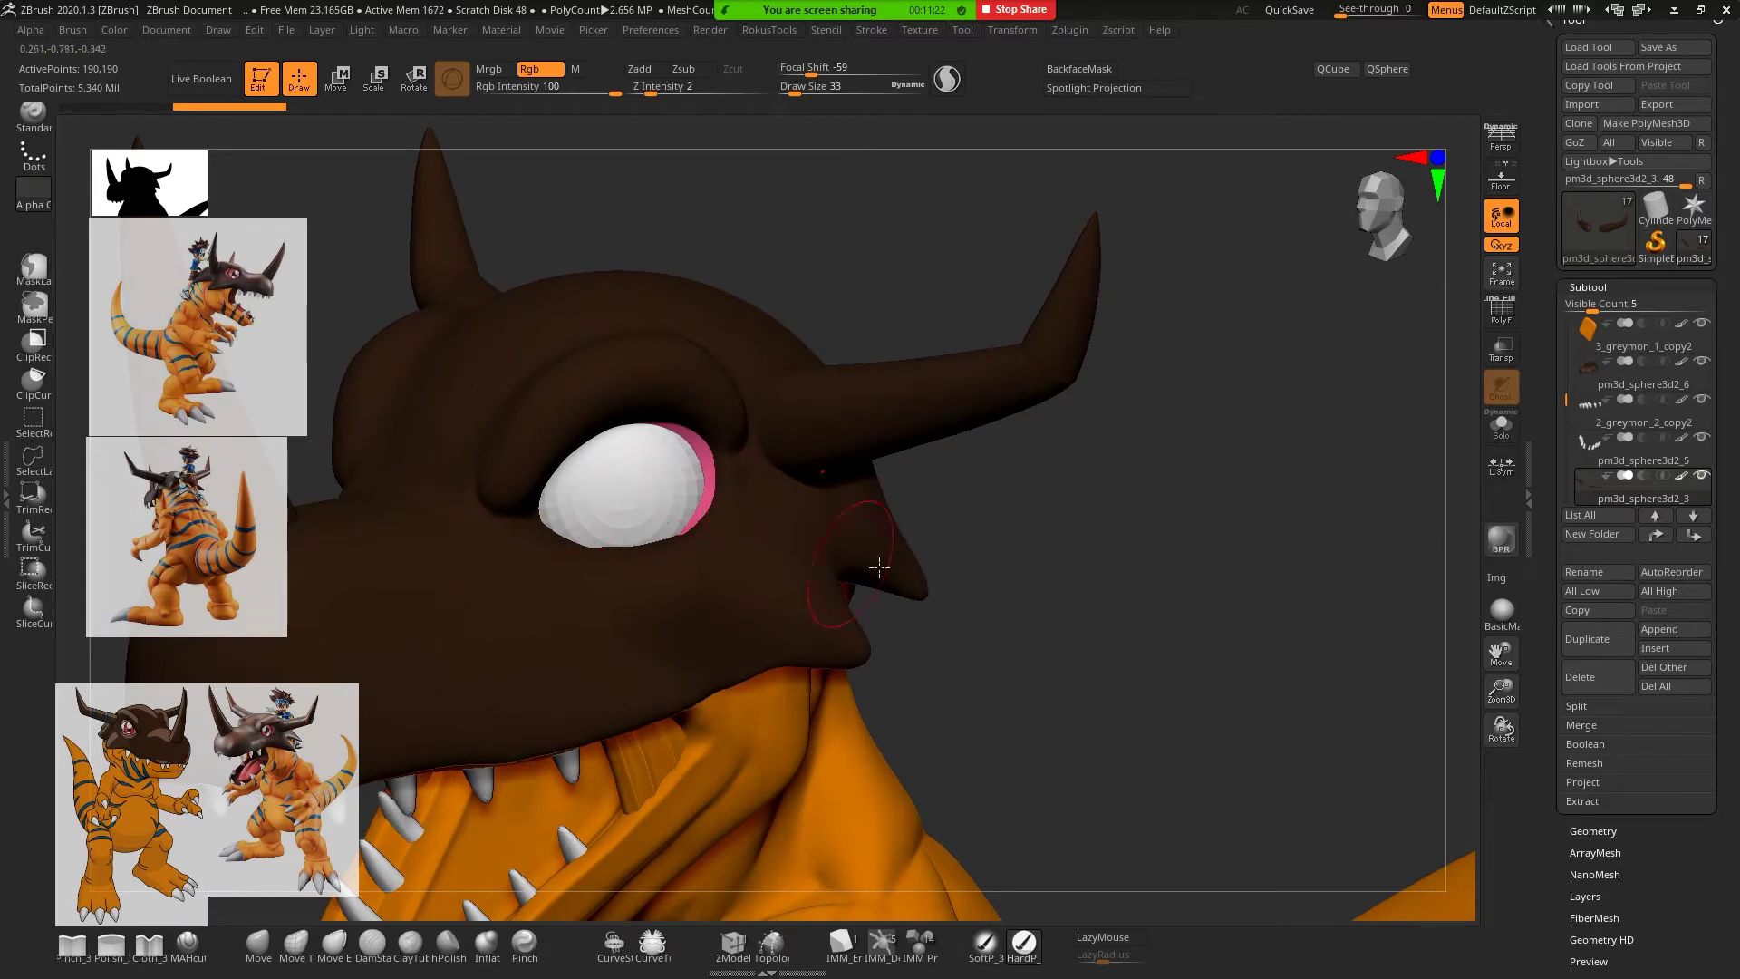
{"action": "mouse_move", "coordinate": [1110, 539]}
{"action": "left_mouse_down", "text": "alt"}
{"action": "mouse_move", "coordinate": [1055, 415]}
{"action": "mouse_move", "coordinate": [959, 451]}
{"action": "mouse_move", "coordinate": [1015, 444]}
{"action": "left_mouse_up", "text": "alt"}
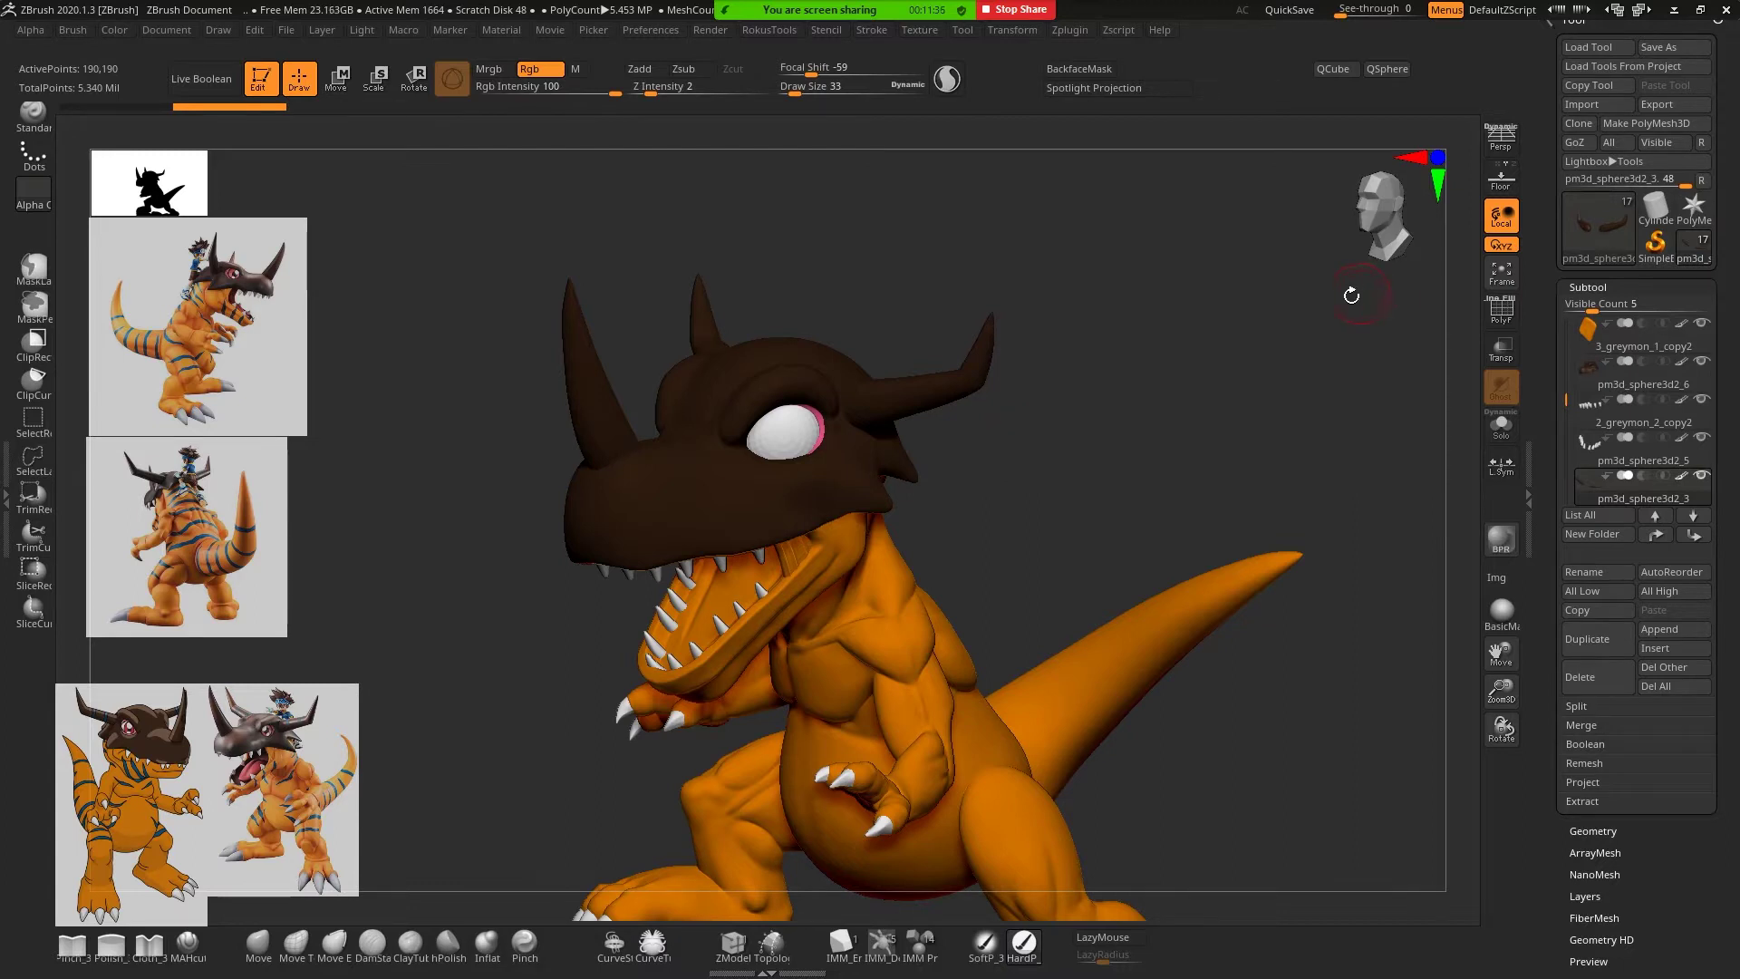
Zoom onto the eye, select the eyeball, shrink Draw Size, and paint a small dark pupil dot
{"action": "left_click_drag", "start_coordinate": [1153, 416], "coordinate": [1227, 668], "text": "alt"}
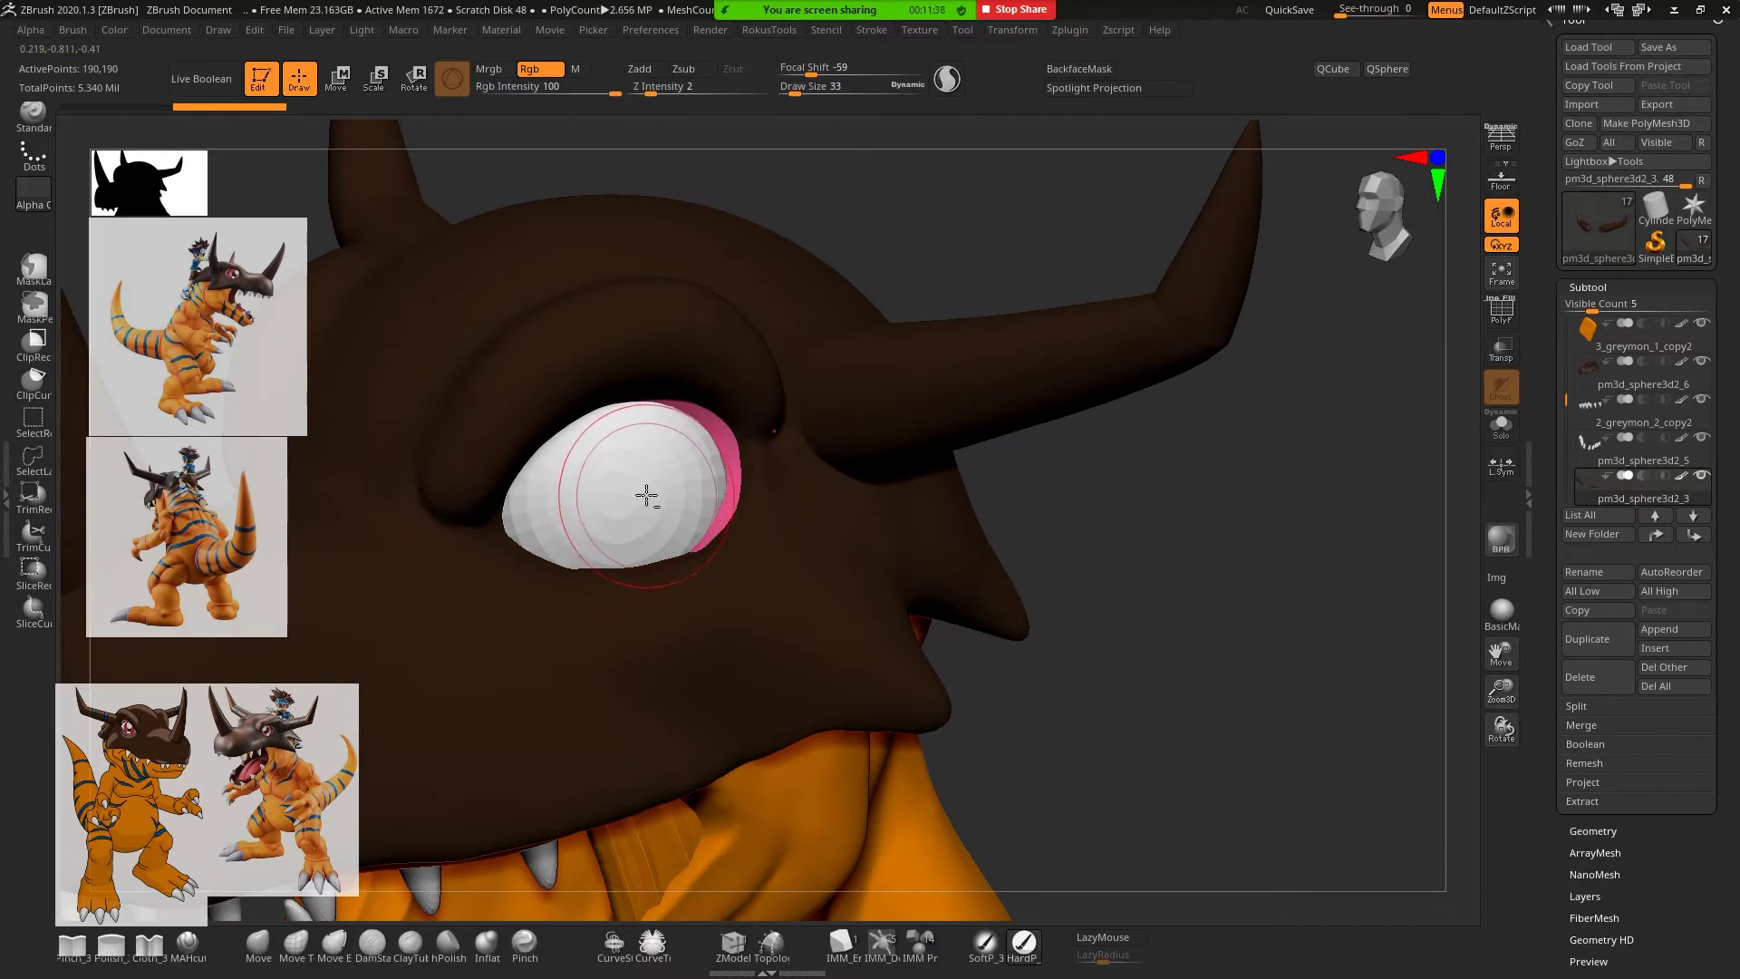
{"action": "left_click", "coordinate": [646, 495], "text": "alt"}
{"action": "key", "text": "space"}
{"action": "mouse_move", "coordinate": [675, 496]}
{"action": "left_mouse_down"}
{"action": "mouse_move", "coordinate": [647, 500]}
{"action": "mouse_move", "coordinate": [680, 488]}
{"action": "left_mouse_up"}
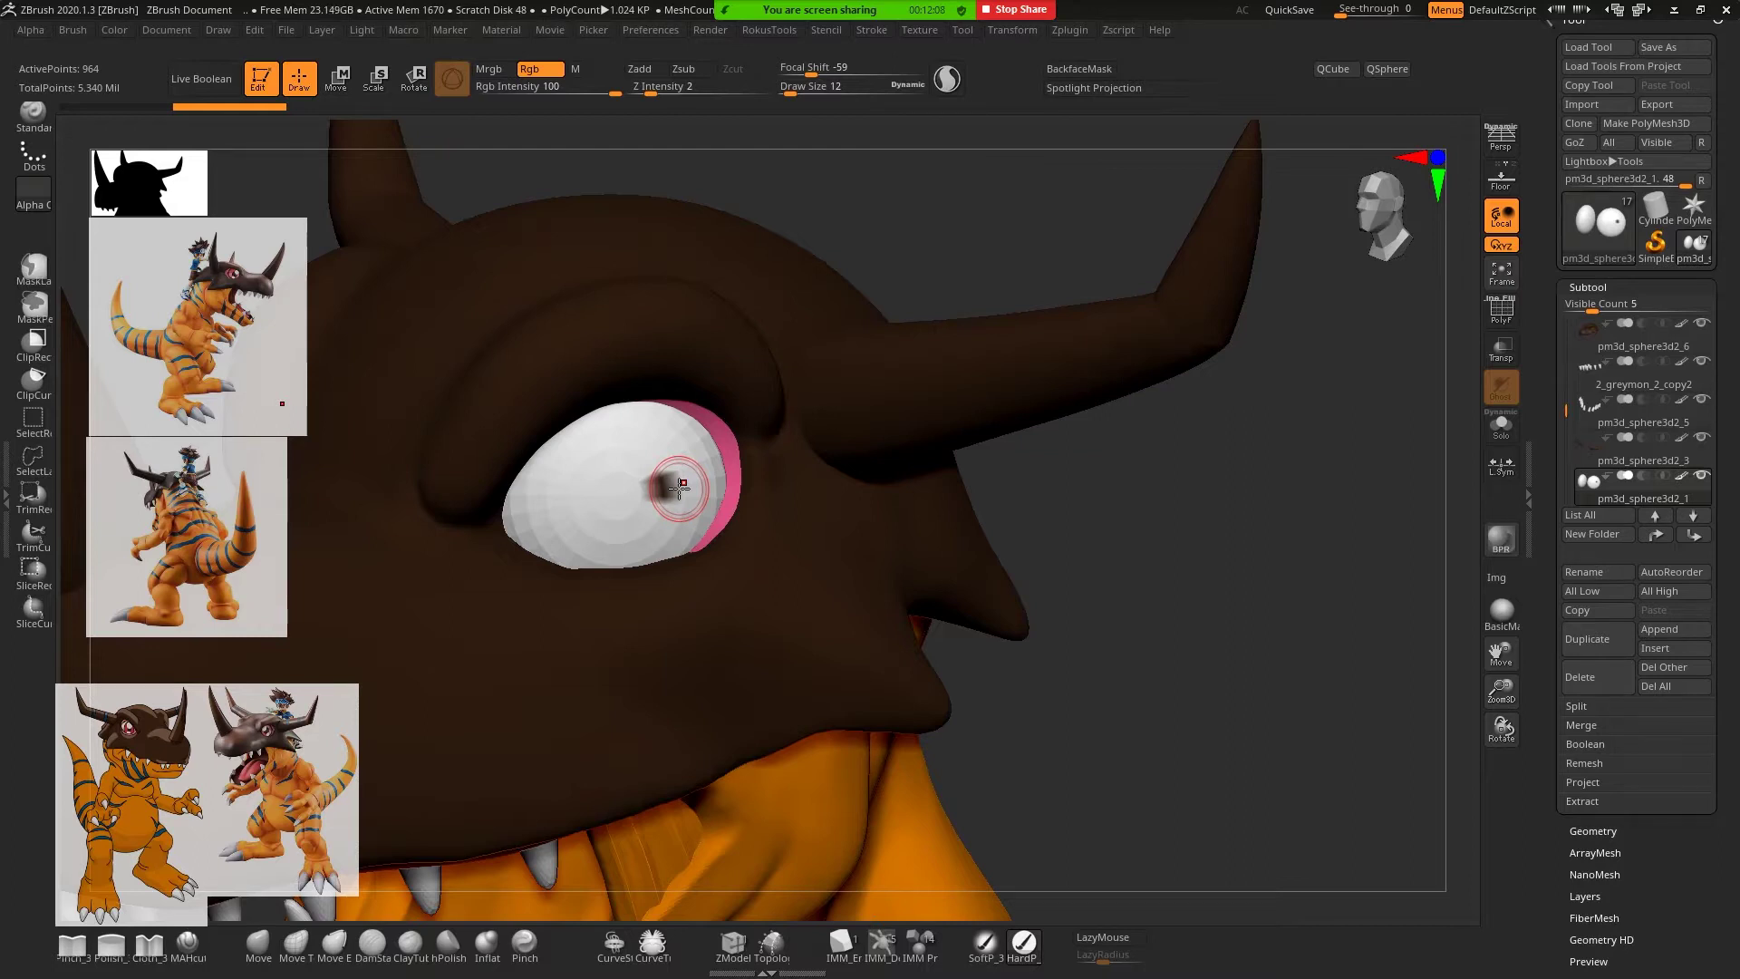
{"action": "mouse_move", "coordinate": [1131, 526]}
{"action": "left_mouse_down"}
{"action": "mouse_move", "coordinate": [1193, 517]}
{"action": "mouse_move", "coordinate": [1254, 536]}
{"action": "mouse_move", "coordinate": [1086, 371]}
{"action": "mouse_move", "coordinate": [1166, 481]}
{"action": "mouse_move", "coordinate": [1086, 509]}
{"action": "left_mouse_up"}
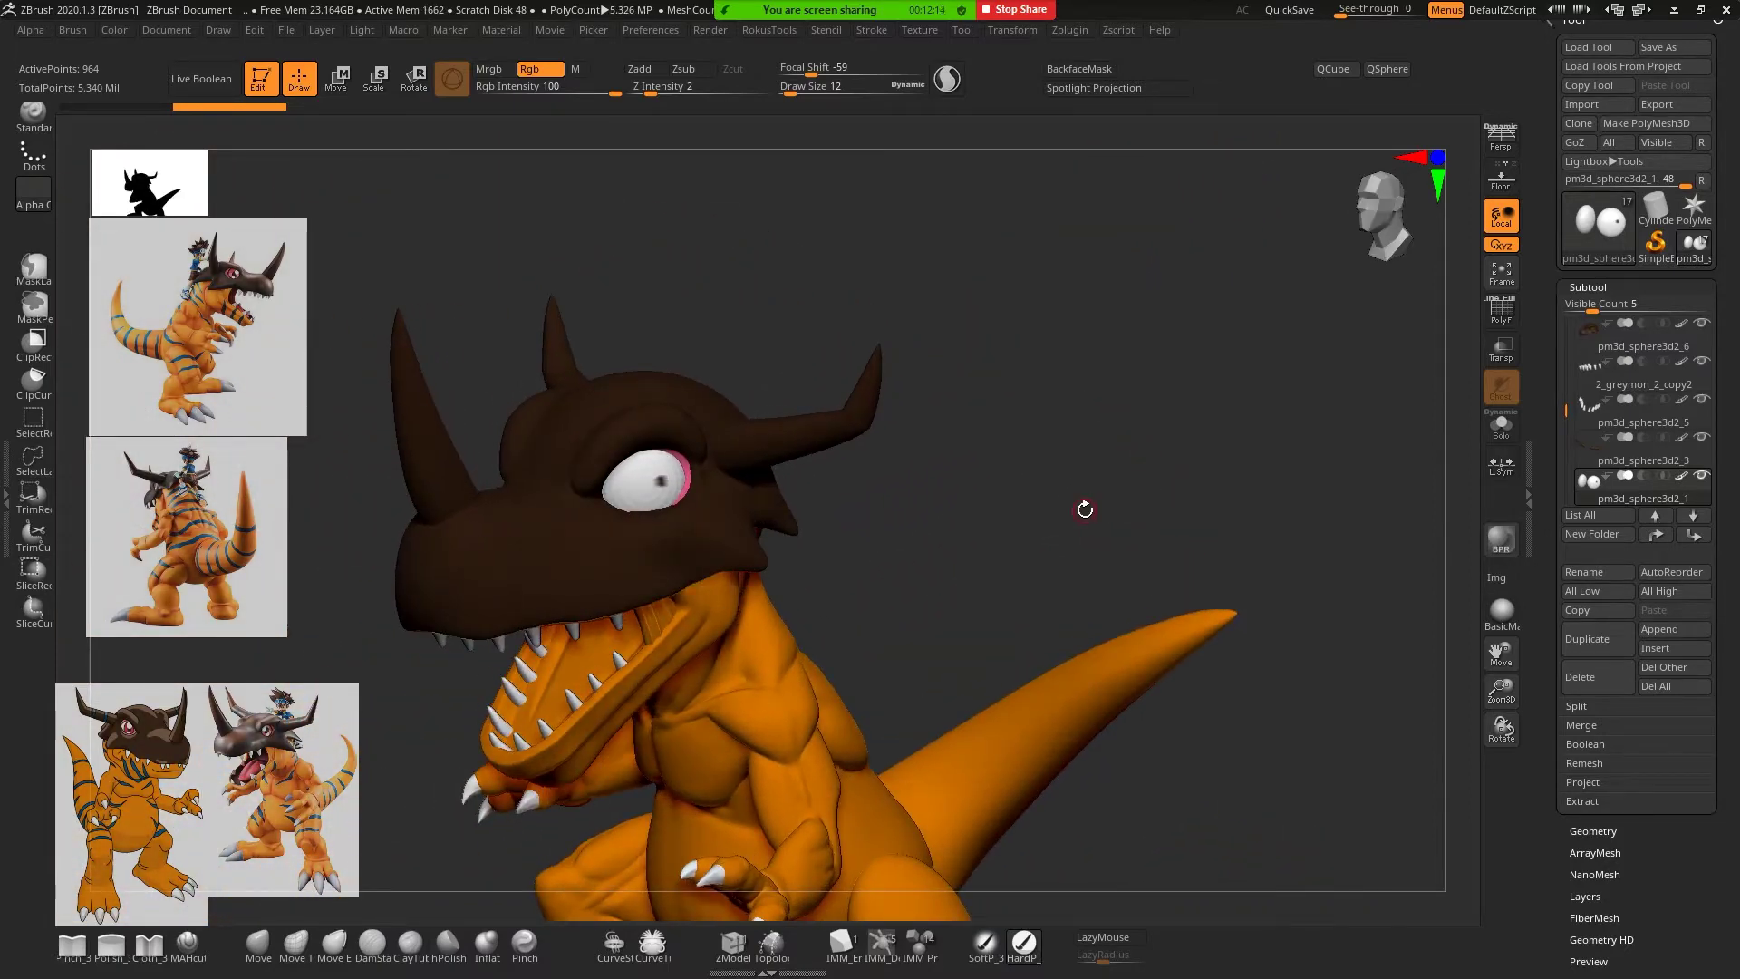
Solo the tongue's subtool, fill the tongue pink with RokusTools FillObject, then unsolo
{"action": "left_click", "coordinate": [674, 642], "text": "alt"}
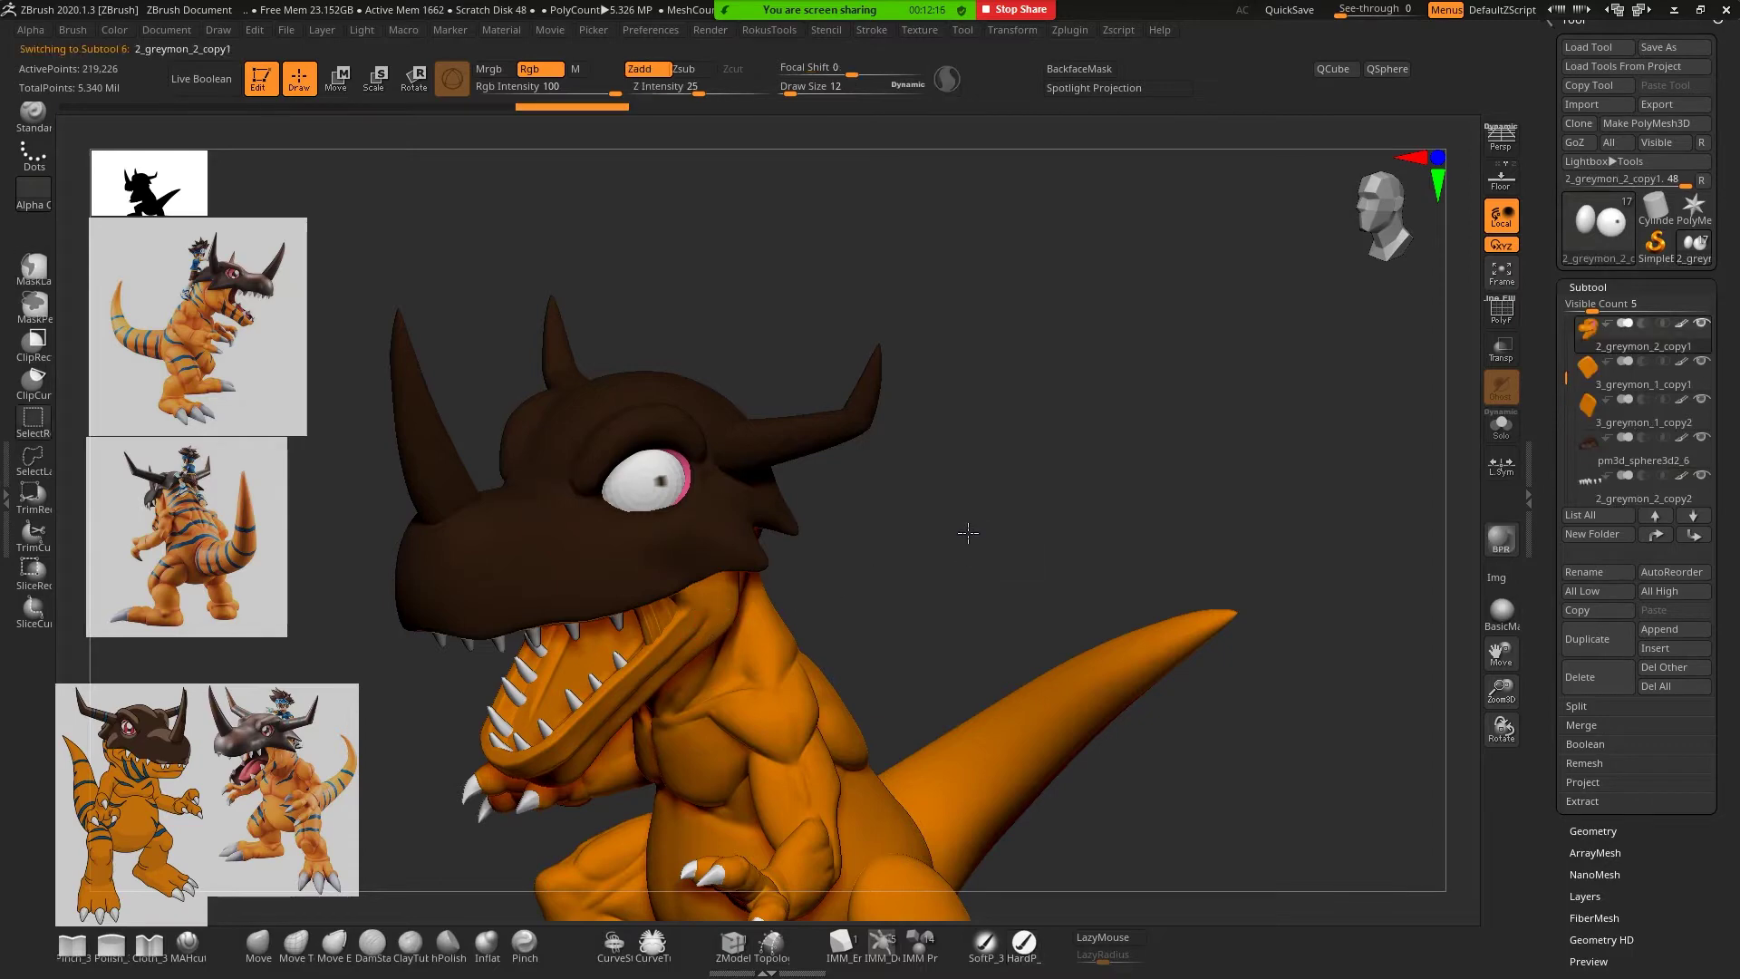
{"action": "mouse_move", "coordinate": [964, 491]}
{"action": "left_mouse_down"}
{"action": "mouse_move", "coordinate": [986, 493]}
{"action": "mouse_move", "coordinate": [967, 505]}
{"action": "mouse_move", "coordinate": [1041, 466]}
{"action": "mouse_move", "coordinate": [887, 463]}
{"action": "left_mouse_up"}
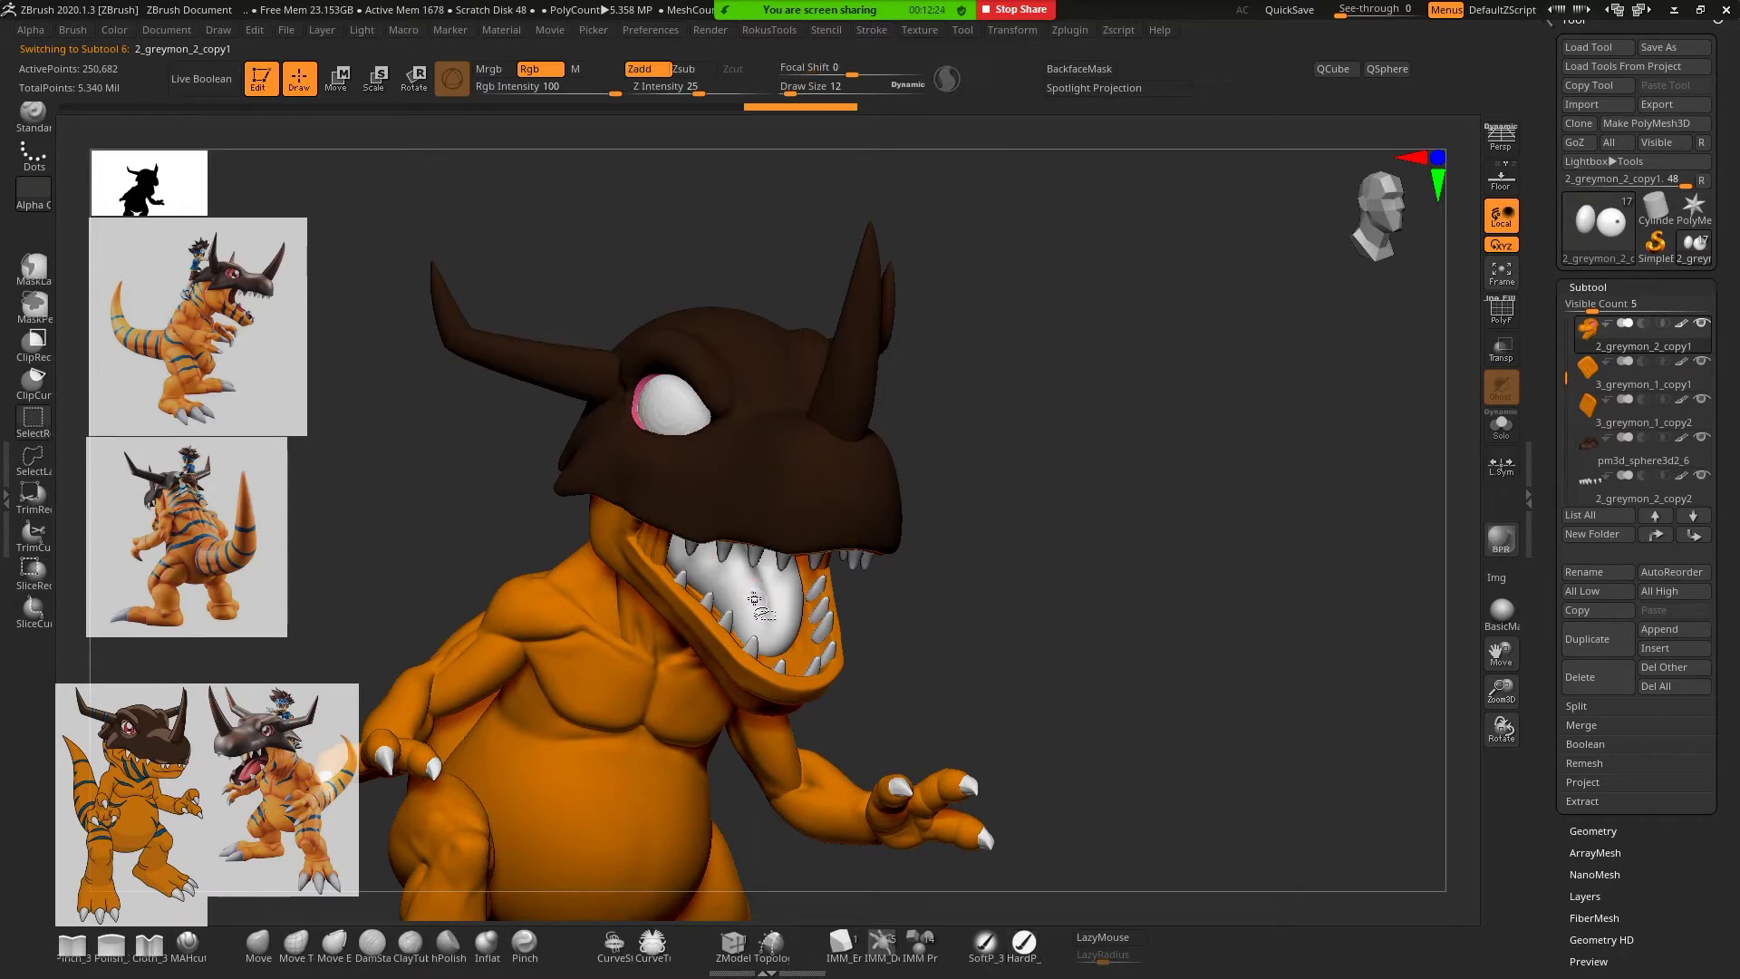
{"action": "left_click", "coordinate": [1501, 424]}
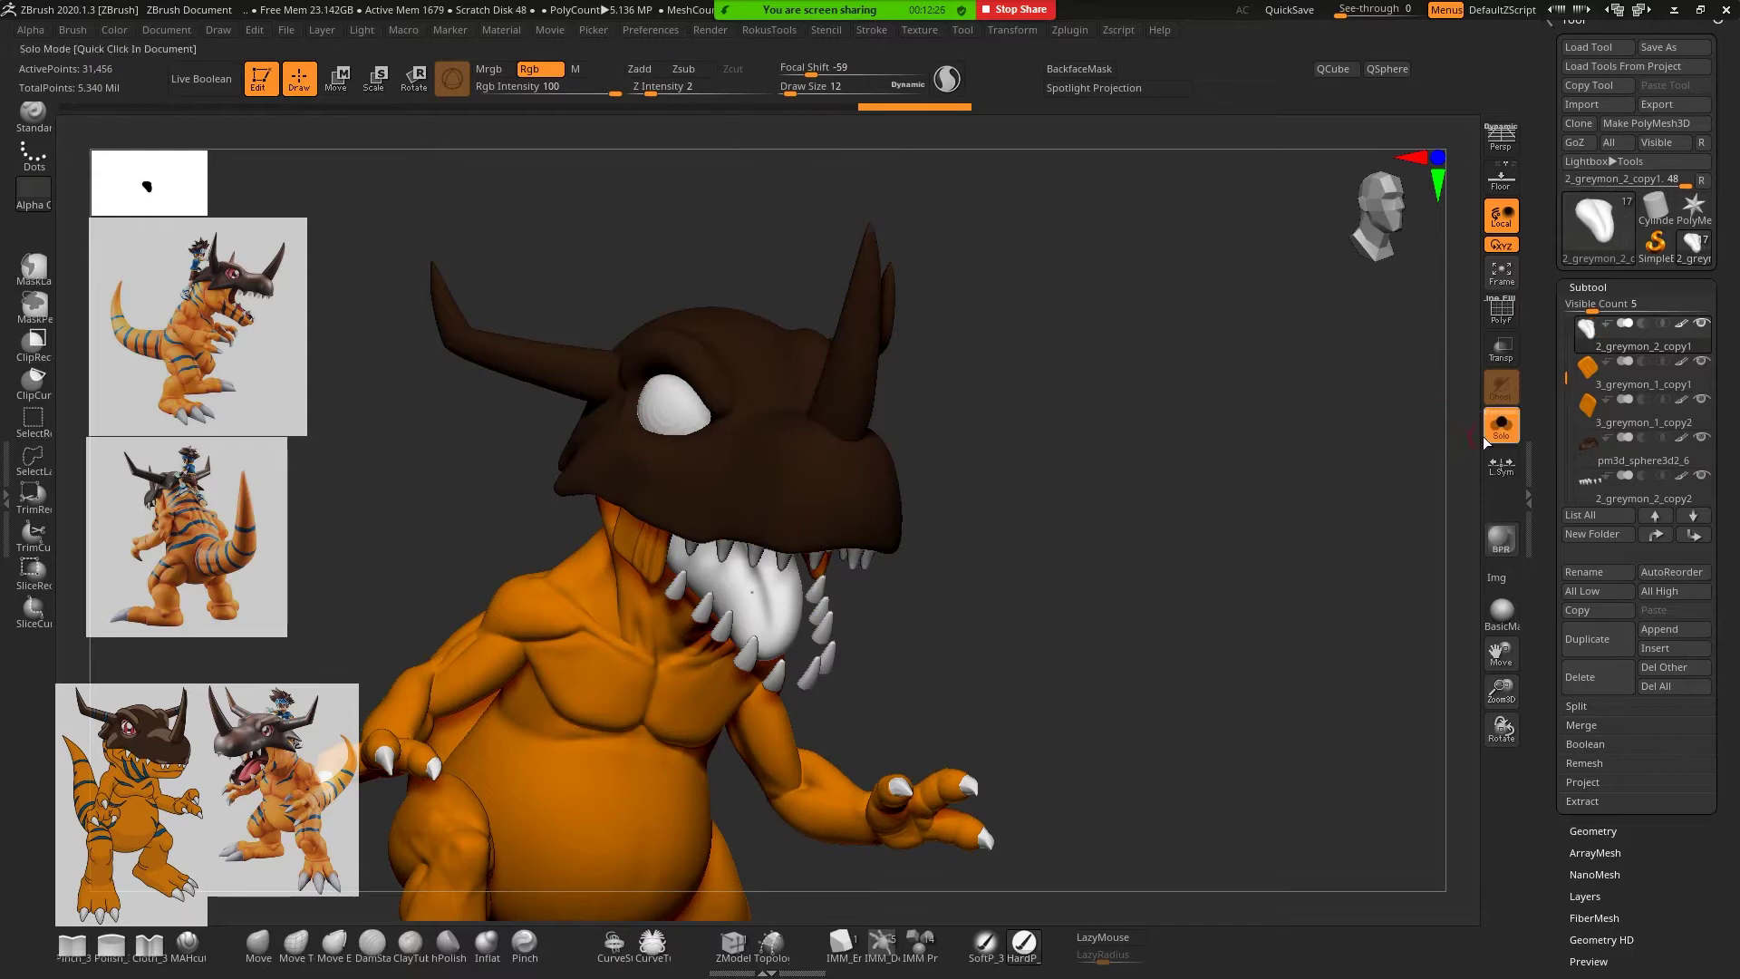
{"action": "key", "text": "space"}
{"action": "left_click", "coordinate": [1044, 498]}
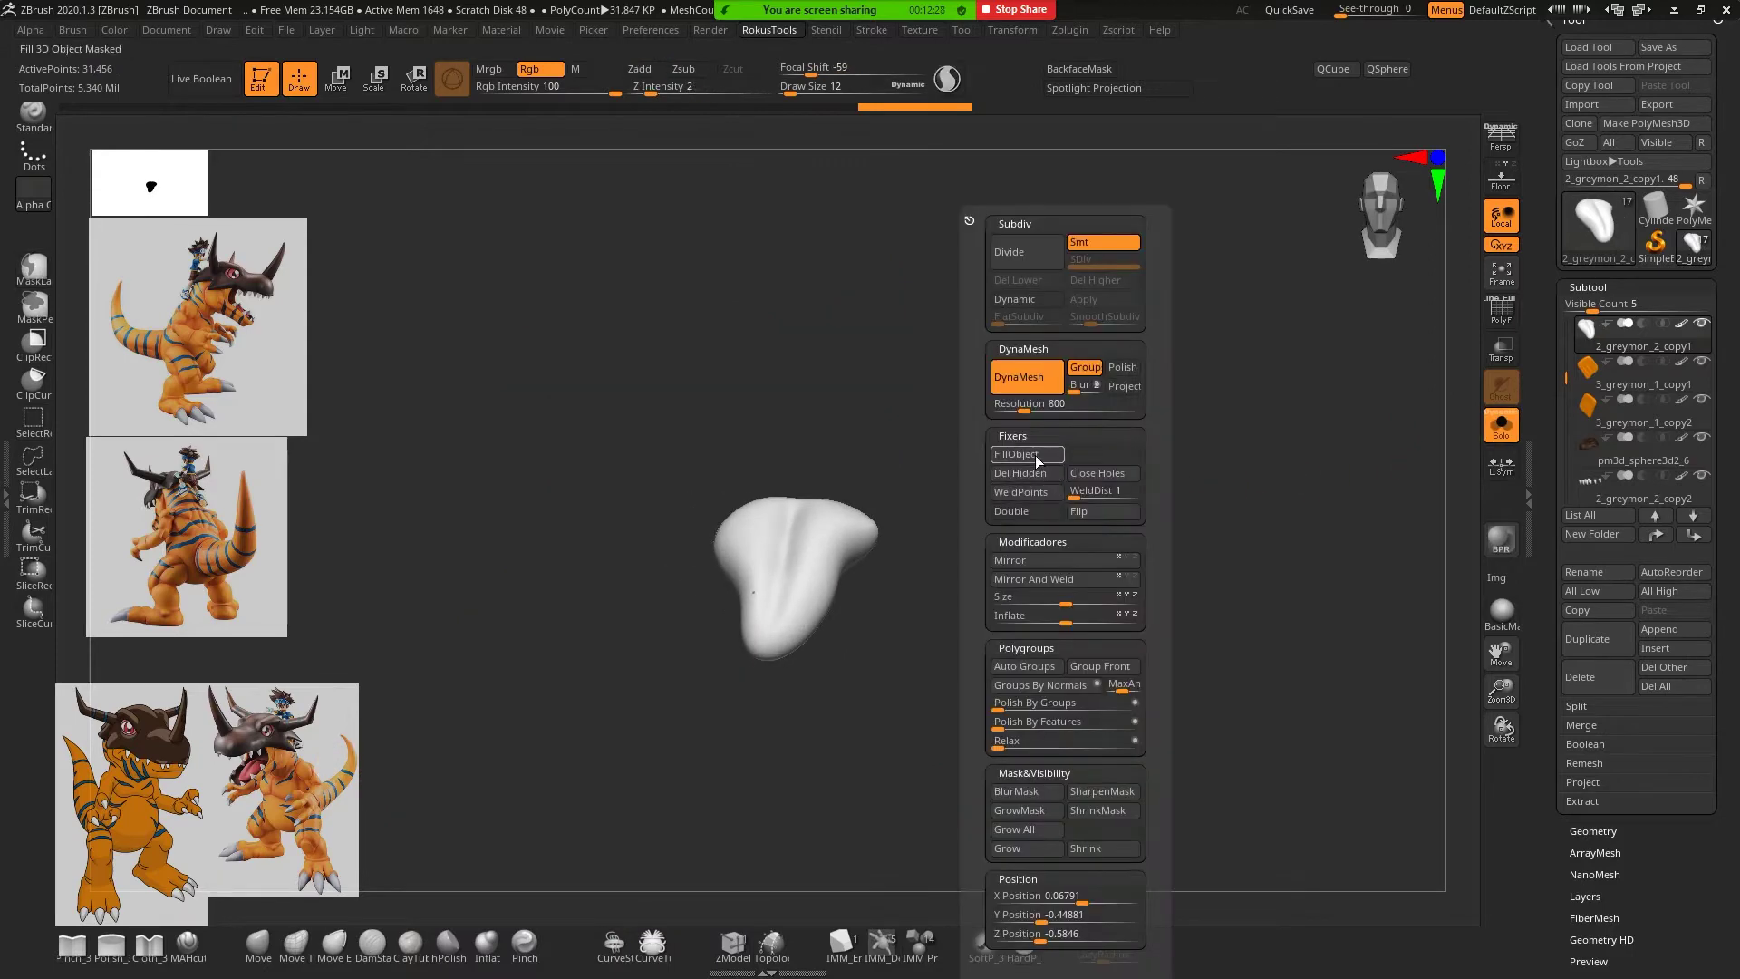
{"action": "left_click", "coordinate": [1505, 431]}
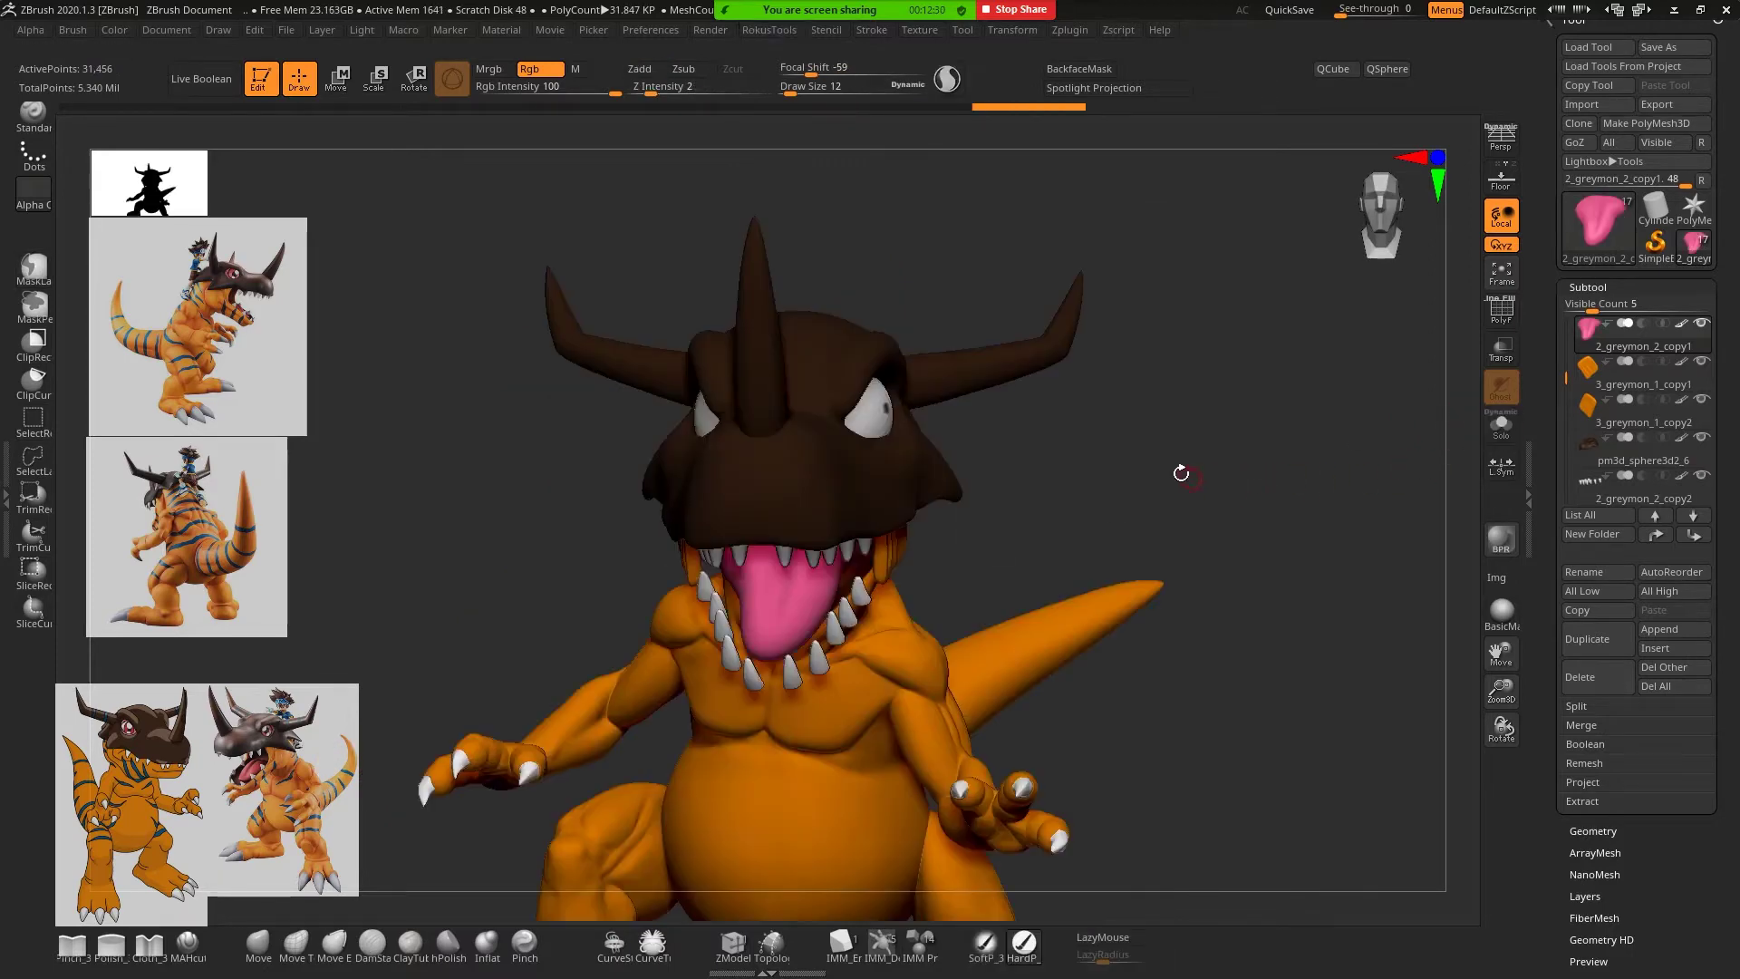
{"action": "mouse_move", "coordinate": [1177, 469]}
{"action": "left_mouse_down"}
{"action": "mouse_move", "coordinate": [1197, 522]}
{"action": "mouse_move", "coordinate": [1220, 509]}
{"action": "mouse_move", "coordinate": [1149, 429]}
{"action": "mouse_move", "coordinate": [1146, 459]}
{"action": "mouse_move", "coordinate": [1166, 447]}
{"action": "mouse_move", "coordinate": [1173, 466]}
{"action": "mouse_move", "coordinate": [1185, 253]}
{"action": "mouse_move", "coordinate": [1201, 357]}
{"action": "mouse_move", "coordinate": [1170, 453]}
{"action": "left_mouse_up"}
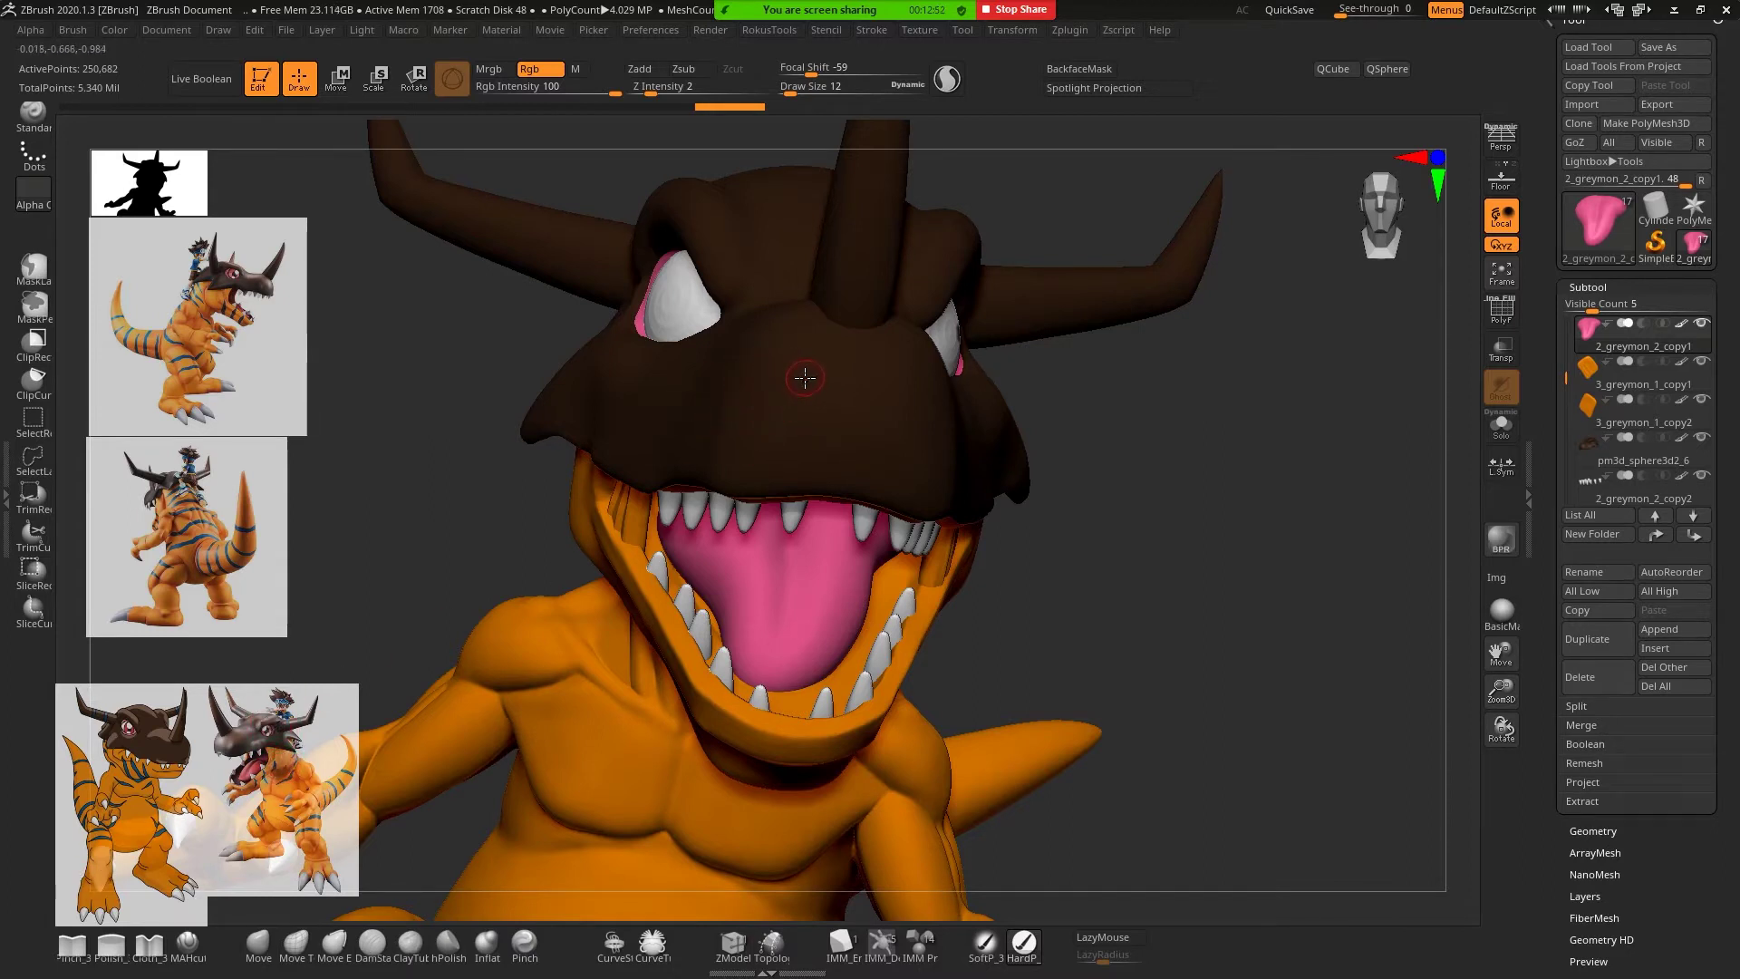
Isolate the head, hide the tongue, and angle the view into the open mouth
{"action": "left_click", "coordinate": [1501, 423]}
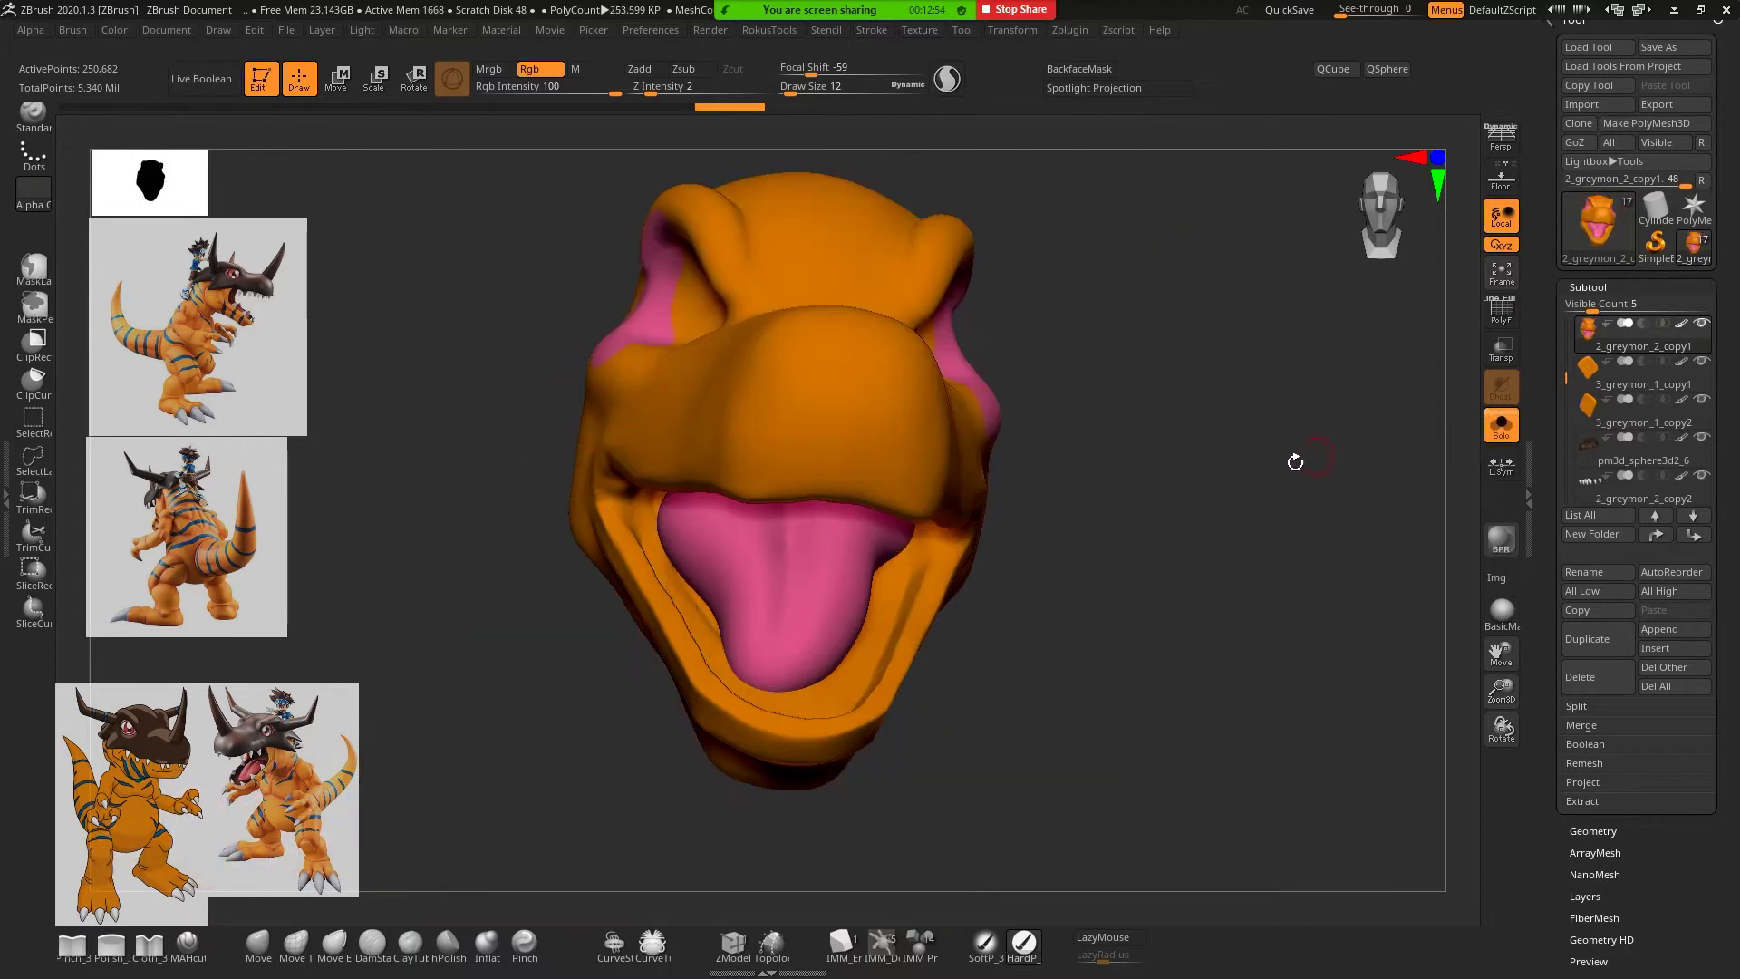
{"action": "mouse_move", "coordinate": [1294, 459]}
{"action": "left_mouse_down"}
{"action": "mouse_move", "coordinate": [1169, 493]}
{"action": "mouse_move", "coordinate": [952, 599]}
{"action": "left_mouse_up"}
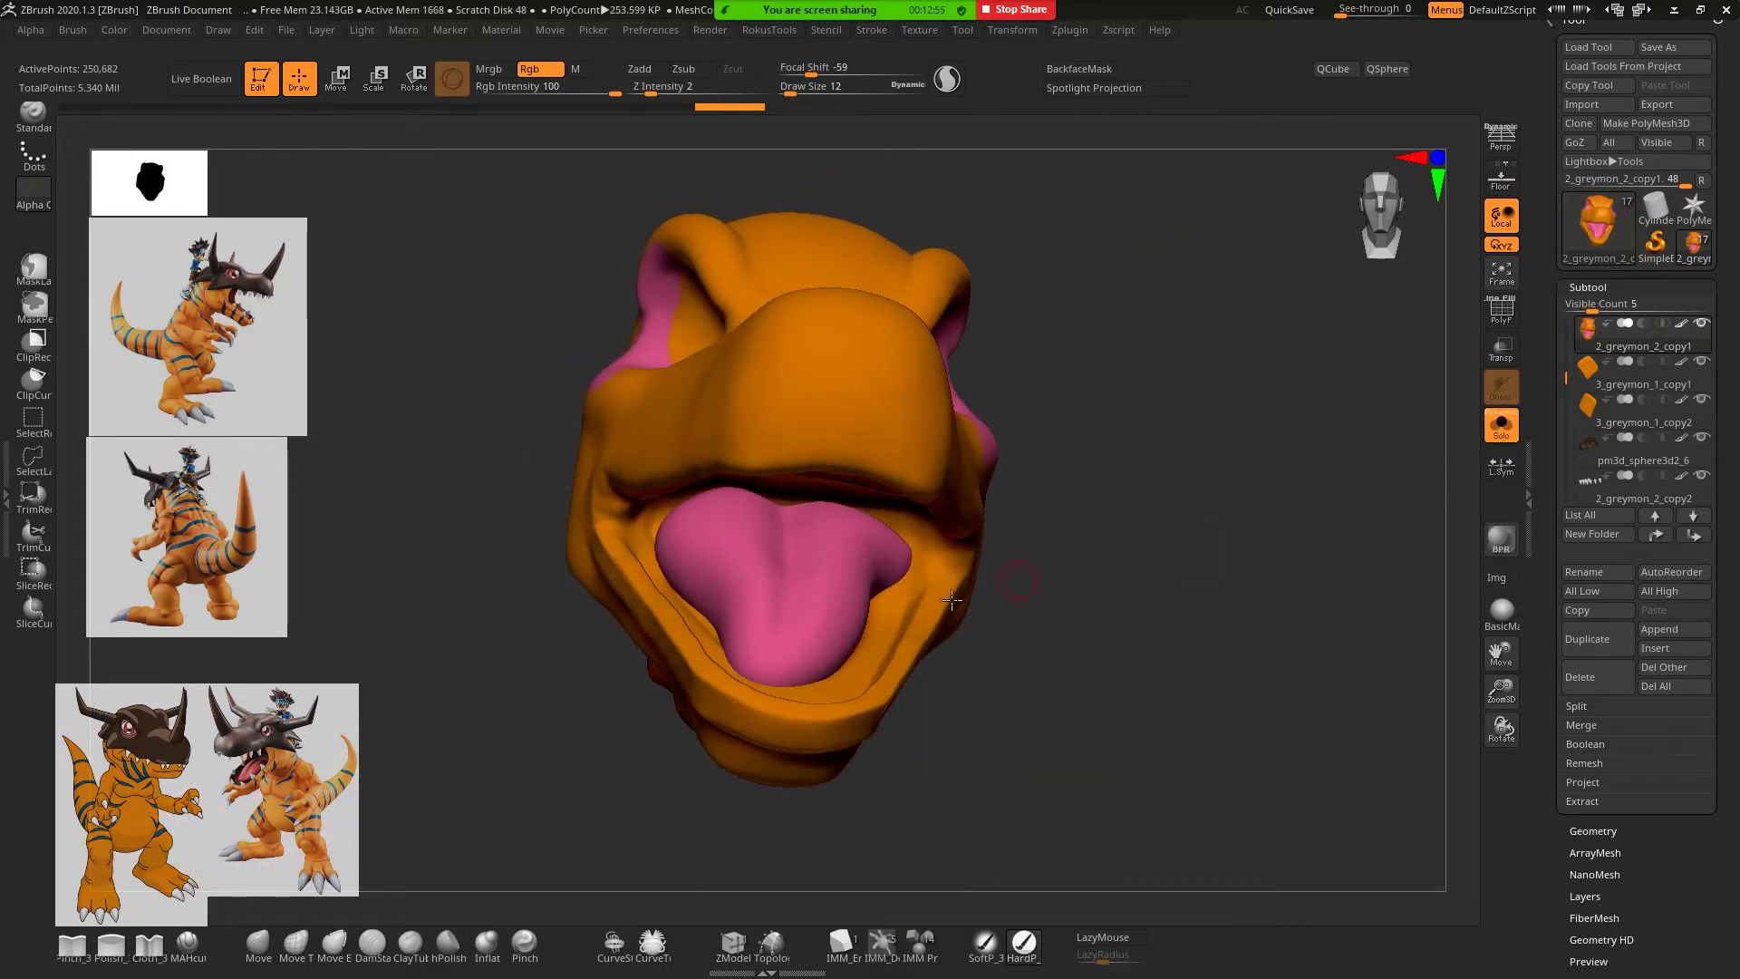
{"action": "left_click", "coordinate": [915, 515], "text": "ctrl+shift"}
{"action": "mouse_move", "coordinate": [1141, 477]}
{"action": "left_mouse_down"}
{"action": "mouse_move", "coordinate": [1130, 438]}
{"action": "mouse_move", "coordinate": [1088, 404]}
{"action": "left_mouse_up"}
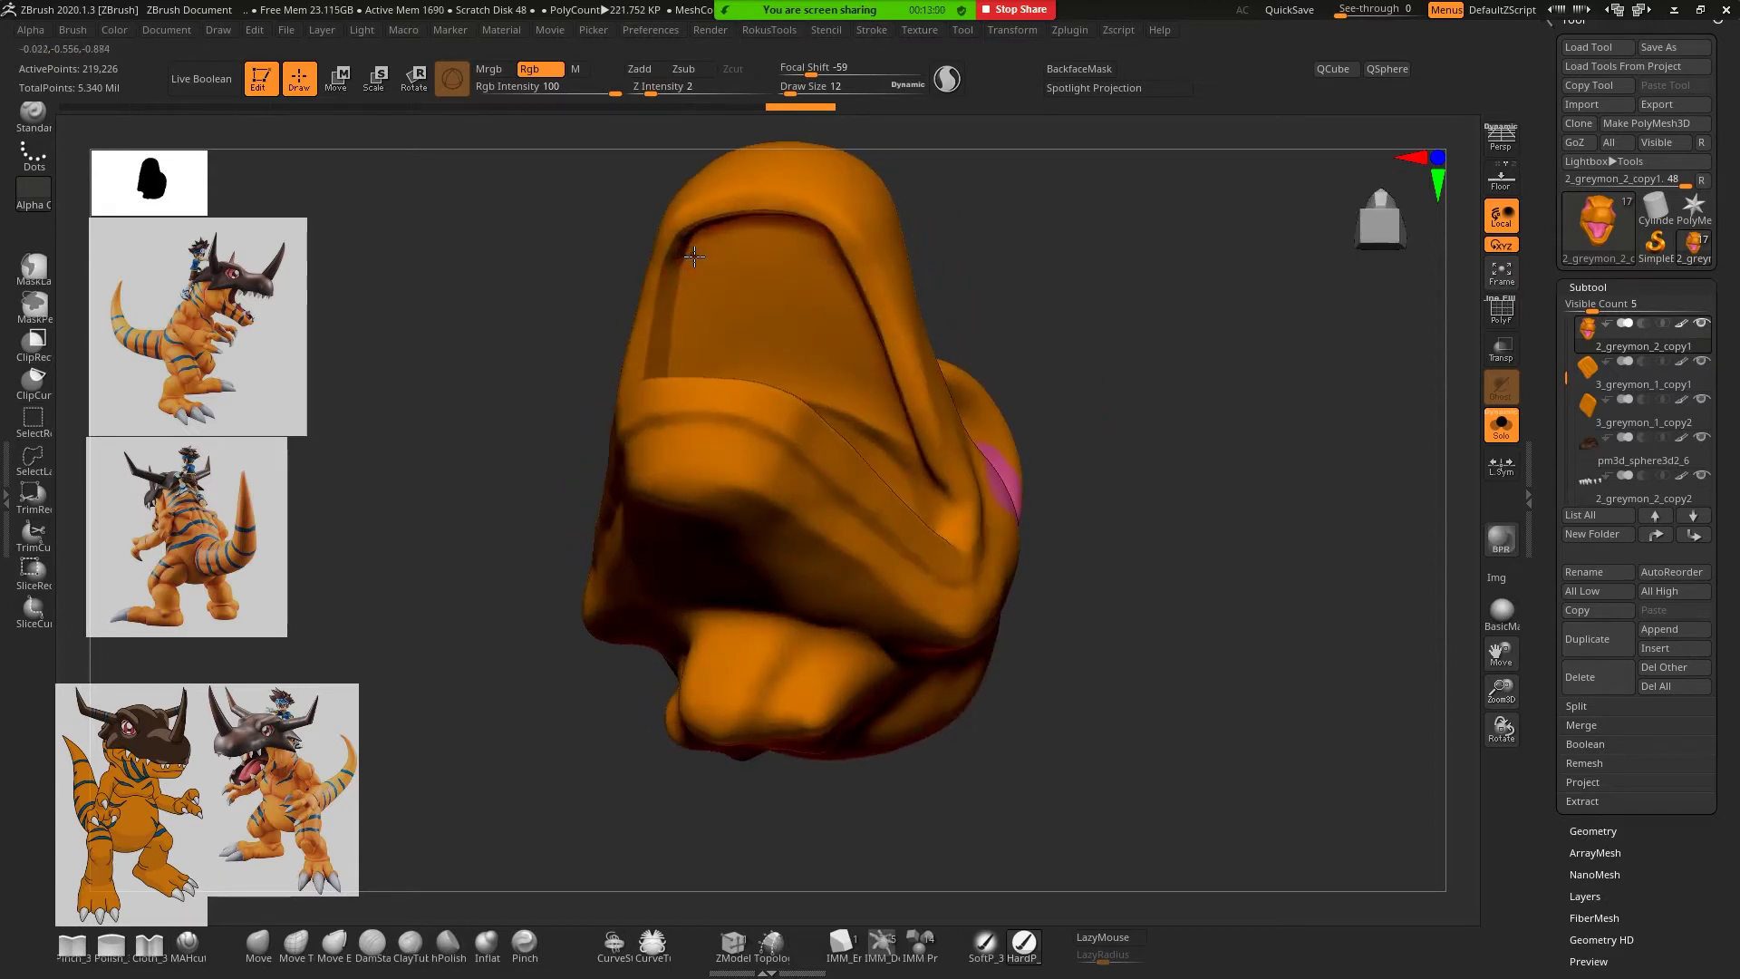
Paint a long dark line down the inside of the mouth and widen it
{"action": "mouse_move", "coordinate": [694, 258]}
{"action": "left_mouse_down"}
{"action": "mouse_move", "coordinate": [685, 368]}
{"action": "mouse_move", "coordinate": [694, 260]}
{"action": "left_mouse_up"}
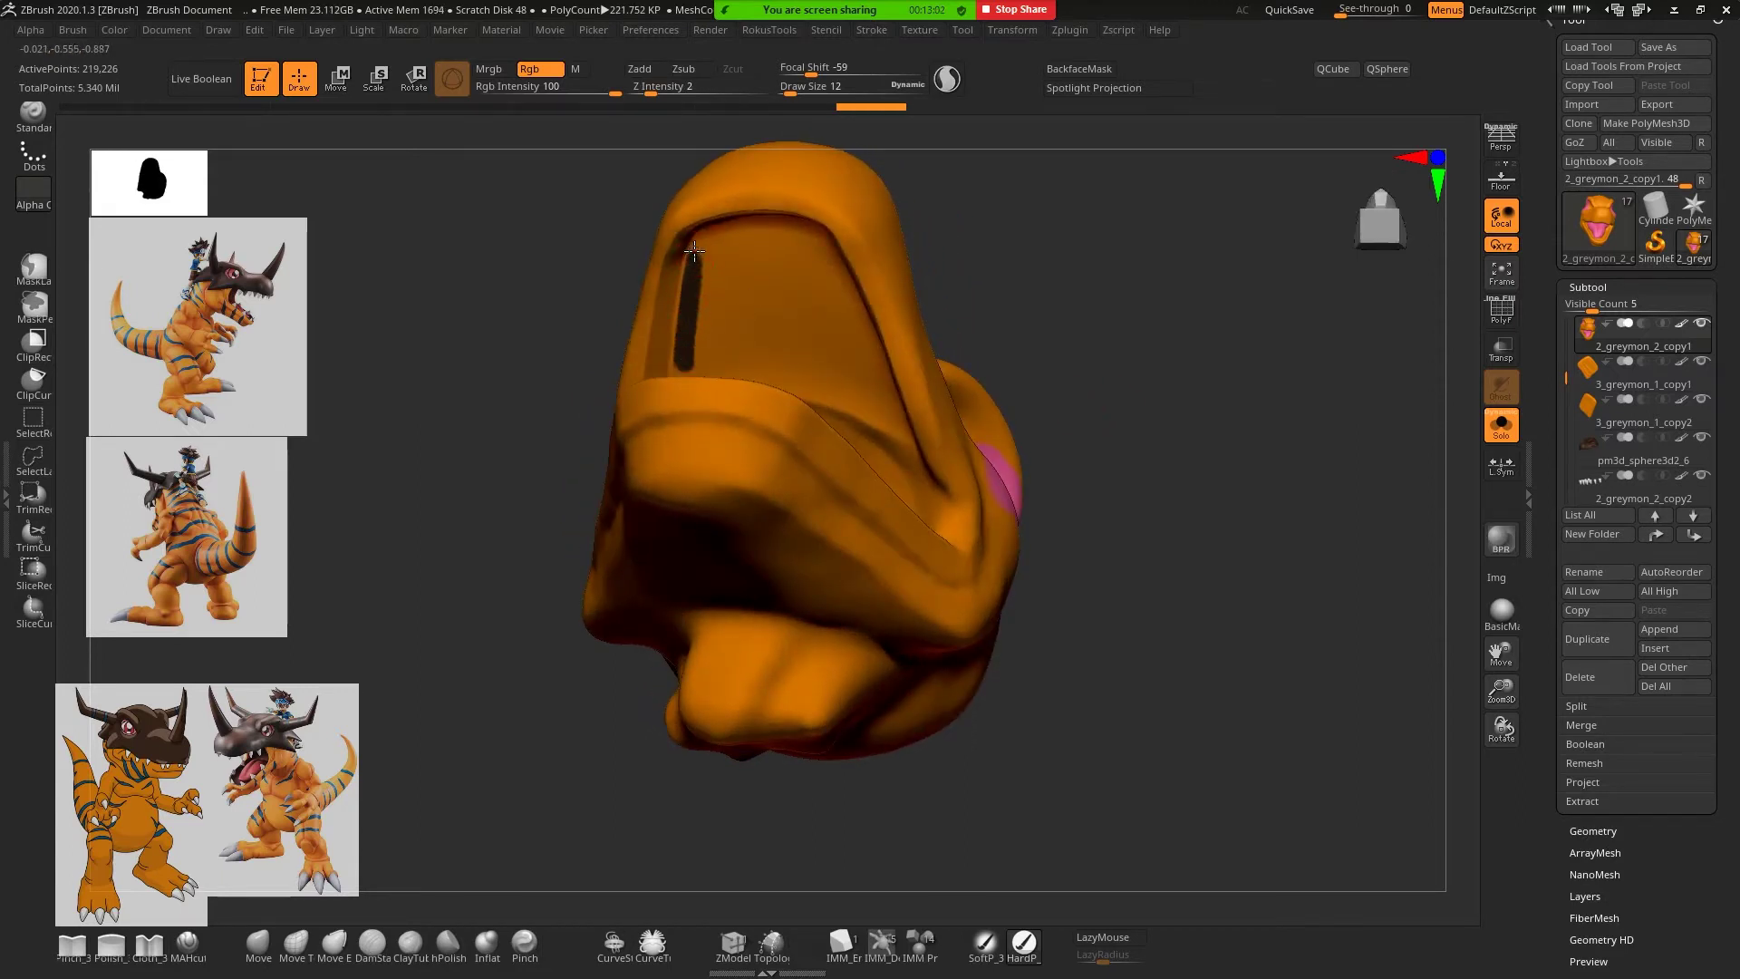
{"action": "left_click_drag", "start_coordinate": [681, 362], "coordinate": [696, 245]}
{"action": "left_click_drag", "start_coordinate": [685, 316], "coordinate": [684, 341]}
{"action": "left_click_drag", "start_coordinate": [1124, 278], "coordinate": [1129, 341]}
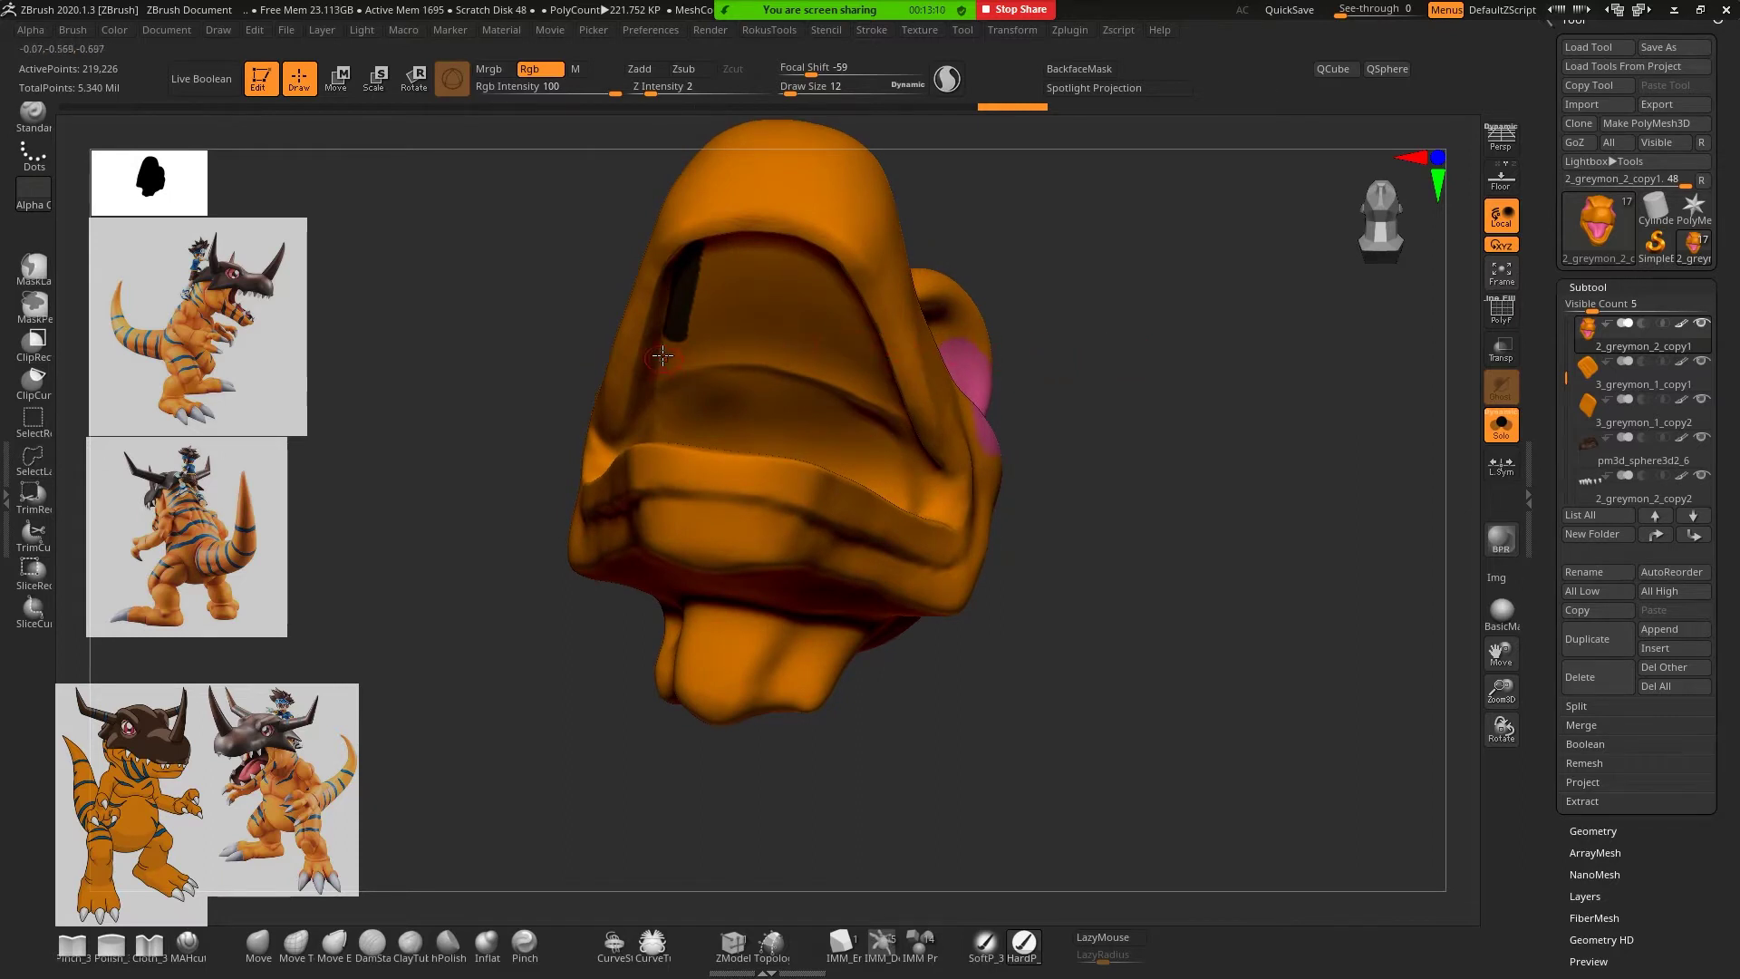
{"action": "left_click_drag", "start_coordinate": [669, 374], "coordinate": [669, 417]}
{"action": "mouse_move", "coordinate": [689, 319]}
{"action": "left_mouse_down"}
{"action": "mouse_move", "coordinate": [694, 426]}
{"action": "mouse_move", "coordinate": [716, 299]}
{"action": "mouse_move", "coordinate": [761, 295]}
{"action": "mouse_move", "coordinate": [702, 299]}
{"action": "mouse_move", "coordinate": [730, 381]}
{"action": "mouse_move", "coordinate": [726, 362]}
{"action": "mouse_move", "coordinate": [762, 371]}
{"action": "mouse_move", "coordinate": [791, 412]}
{"action": "left_mouse_up"}
Paint dark strokes along the inner grooves of the mouth, including the right groove
{"action": "mouse_move", "coordinate": [1124, 291]}
{"action": "left_mouse_down"}
{"action": "mouse_move", "coordinate": [1158, 260]}
{"action": "mouse_move", "coordinate": [1131, 199]}
{"action": "mouse_move", "coordinate": [1047, 353]}
{"action": "mouse_move", "coordinate": [972, 354]}
{"action": "left_mouse_up"}
{"action": "left_click_drag", "start_coordinate": [731, 364], "coordinate": [726, 367]}
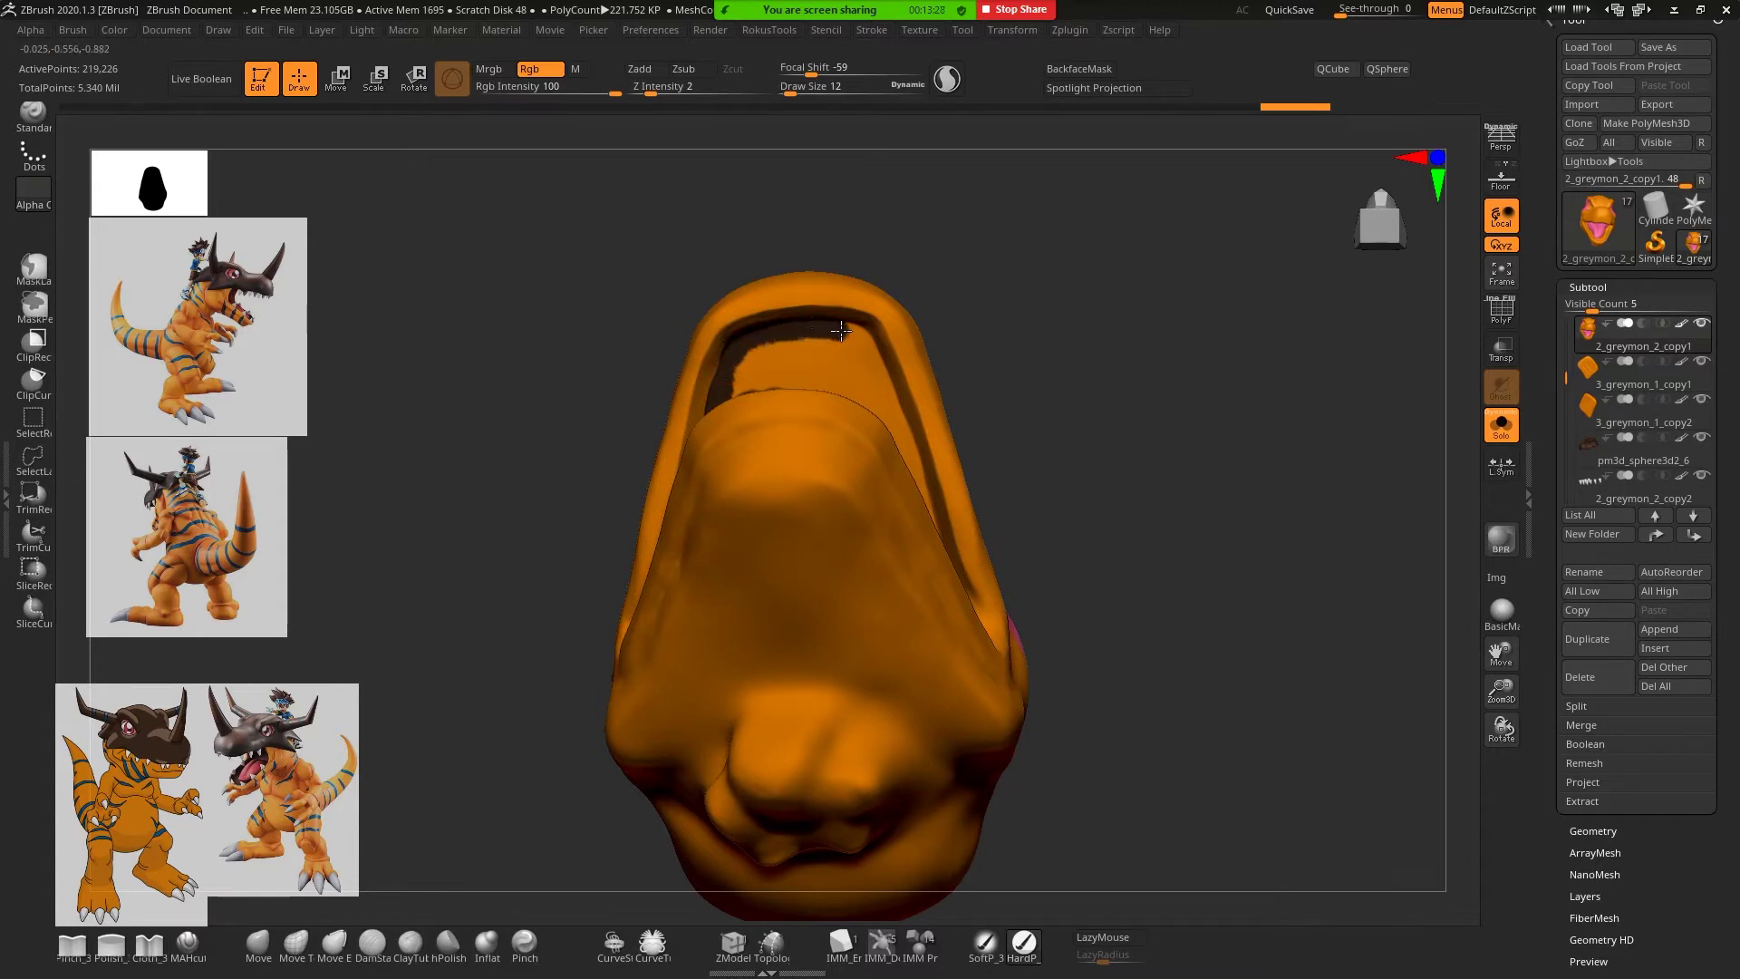
{"action": "mouse_move", "coordinate": [866, 354]}
{"action": "left_mouse_down"}
{"action": "mouse_move", "coordinate": [845, 334]}
{"action": "mouse_move", "coordinate": [868, 374]}
{"action": "left_mouse_up"}
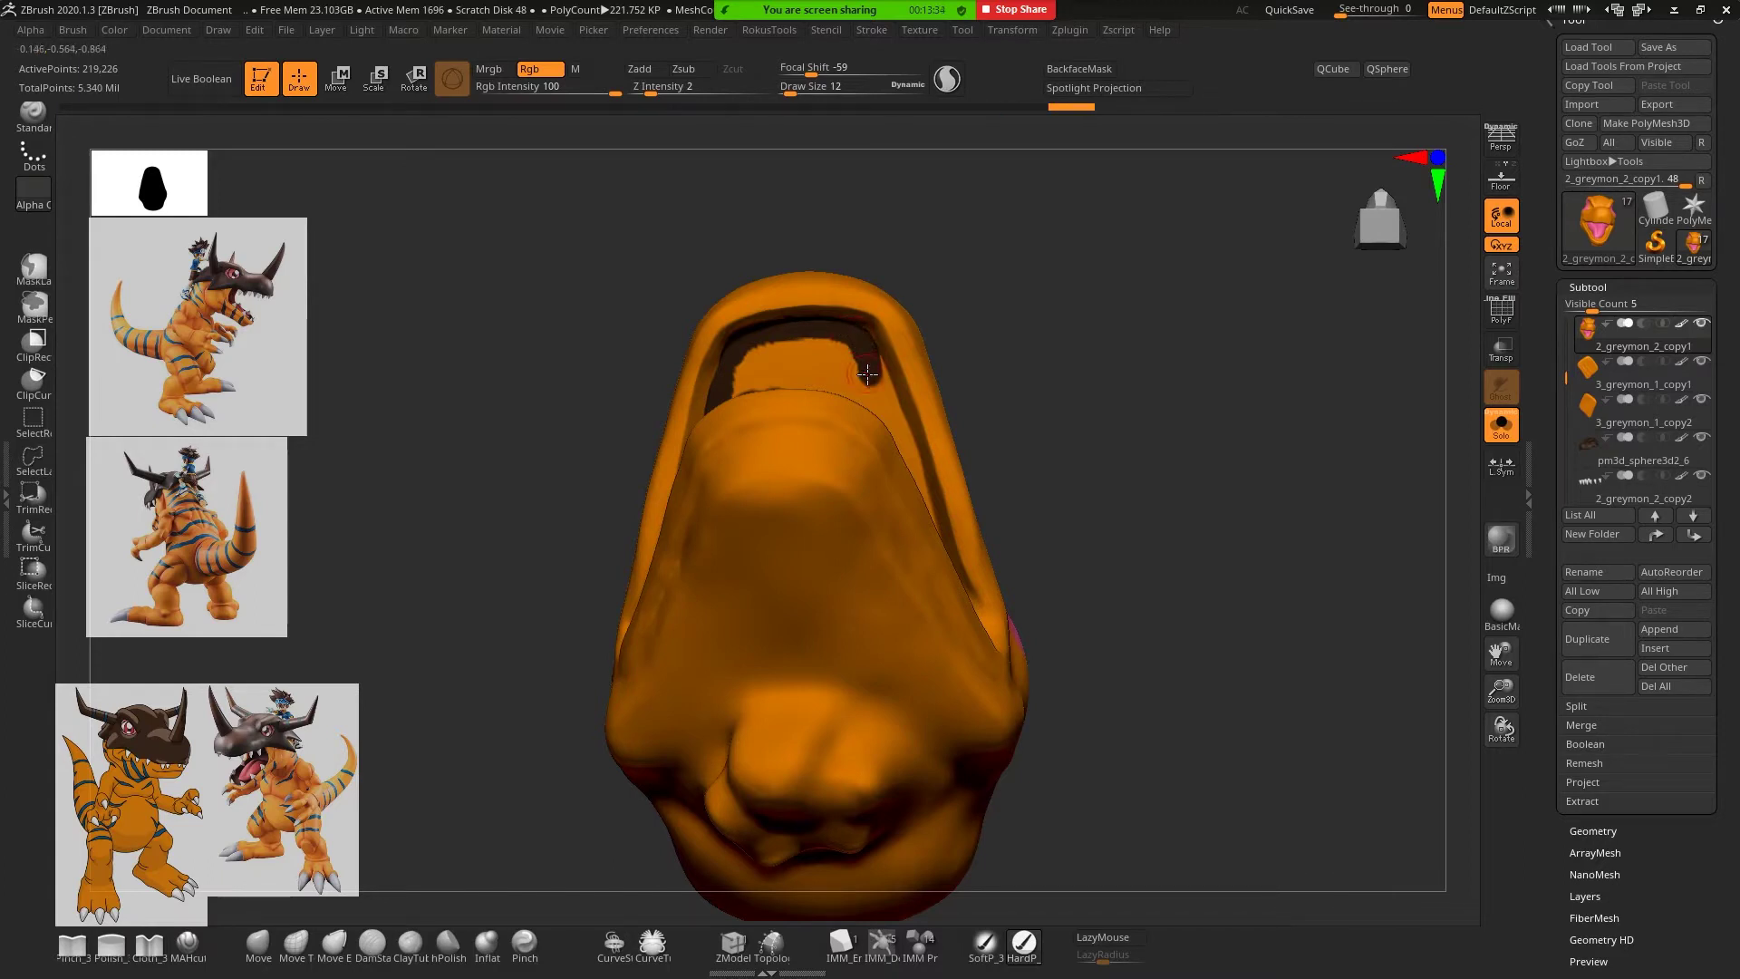
{"action": "mouse_move", "coordinate": [1141, 401]}
{"action": "left_mouse_down"}
{"action": "mouse_move", "coordinate": [1173, 470]}
{"action": "mouse_move", "coordinate": [852, 400]}
{"action": "mouse_move", "coordinate": [893, 427]}
{"action": "mouse_move", "coordinate": [905, 464]}
{"action": "left_mouse_up"}
{"action": "left_click_drag", "start_coordinate": [881, 393], "coordinate": [880, 376]}
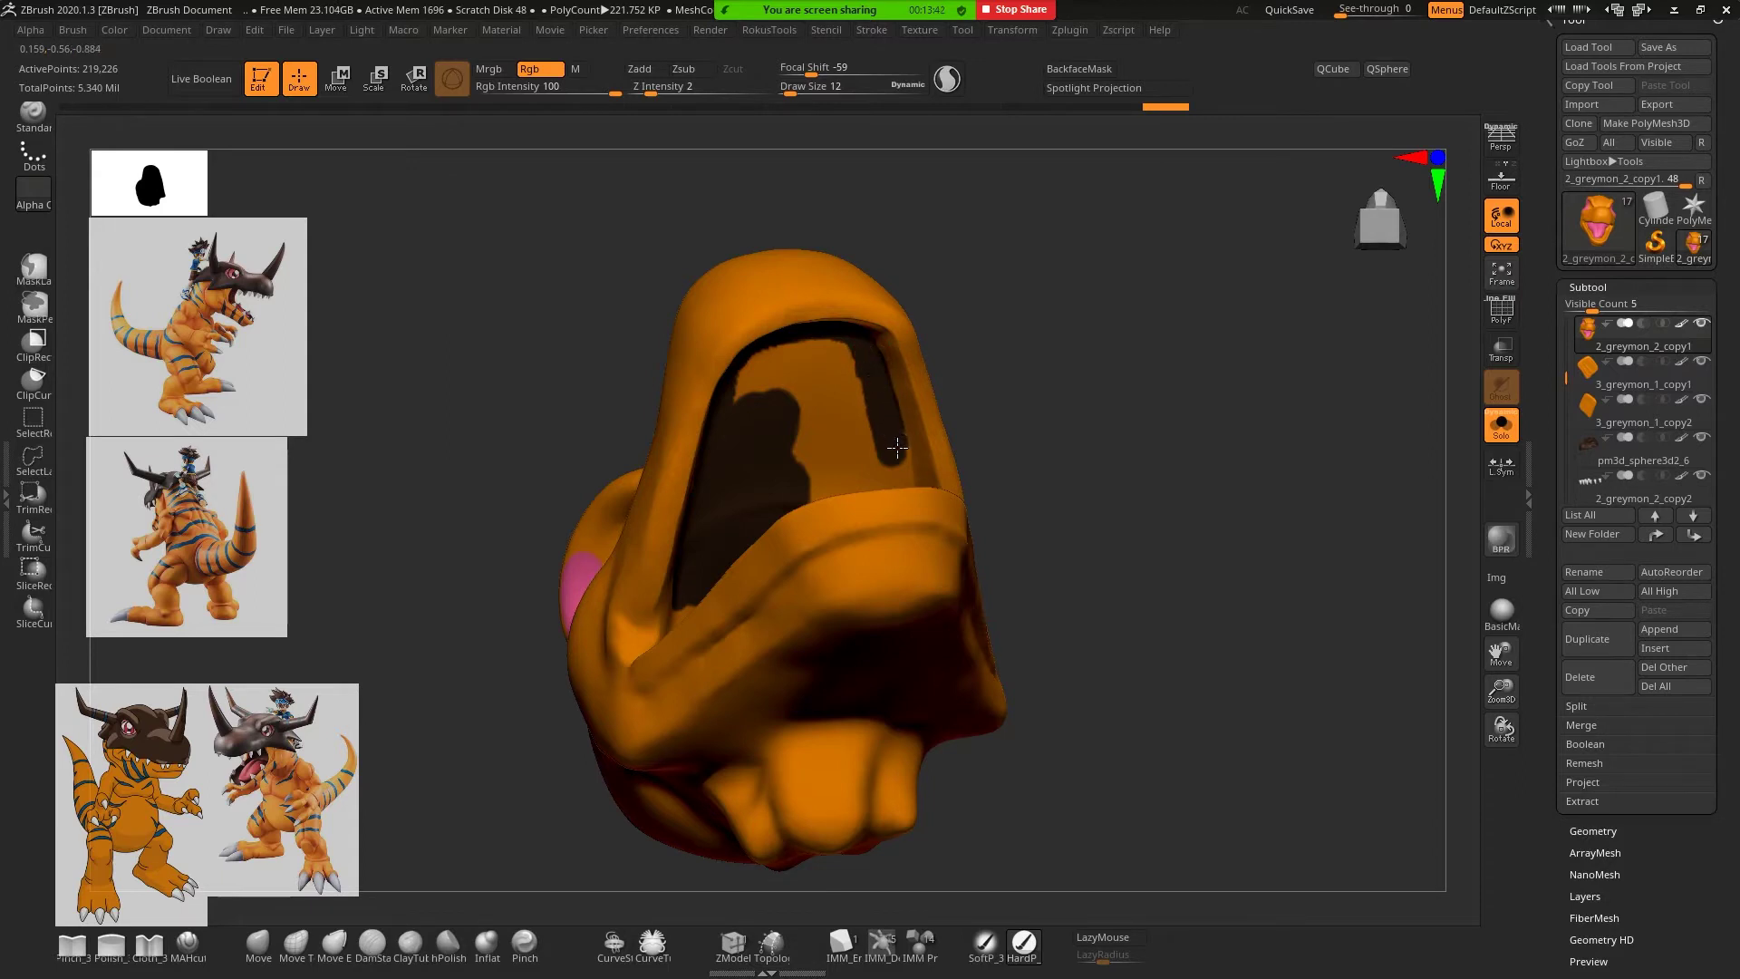
{"action": "left_click_drag", "start_coordinate": [896, 446], "coordinate": [901, 460]}
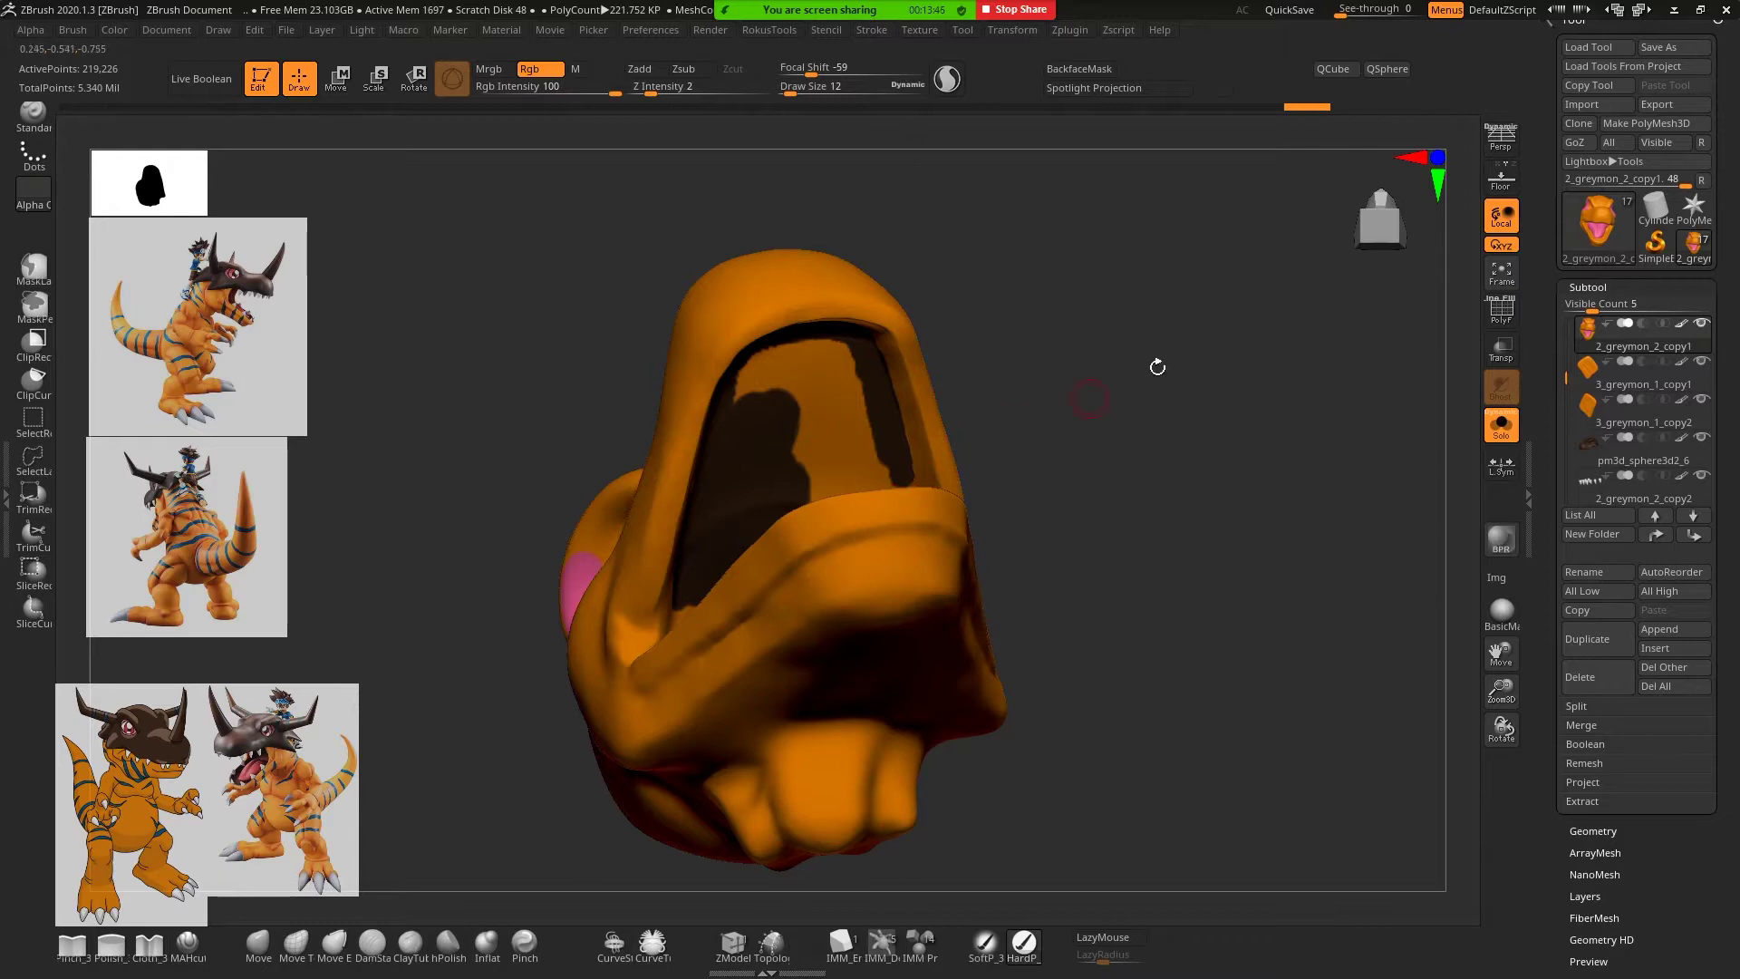
{"action": "mouse_move", "coordinate": [1154, 369]}
{"action": "left_mouse_down"}
{"action": "mouse_move", "coordinate": [1169, 416]}
{"action": "mouse_move", "coordinate": [1170, 384]}
{"action": "left_mouse_up"}
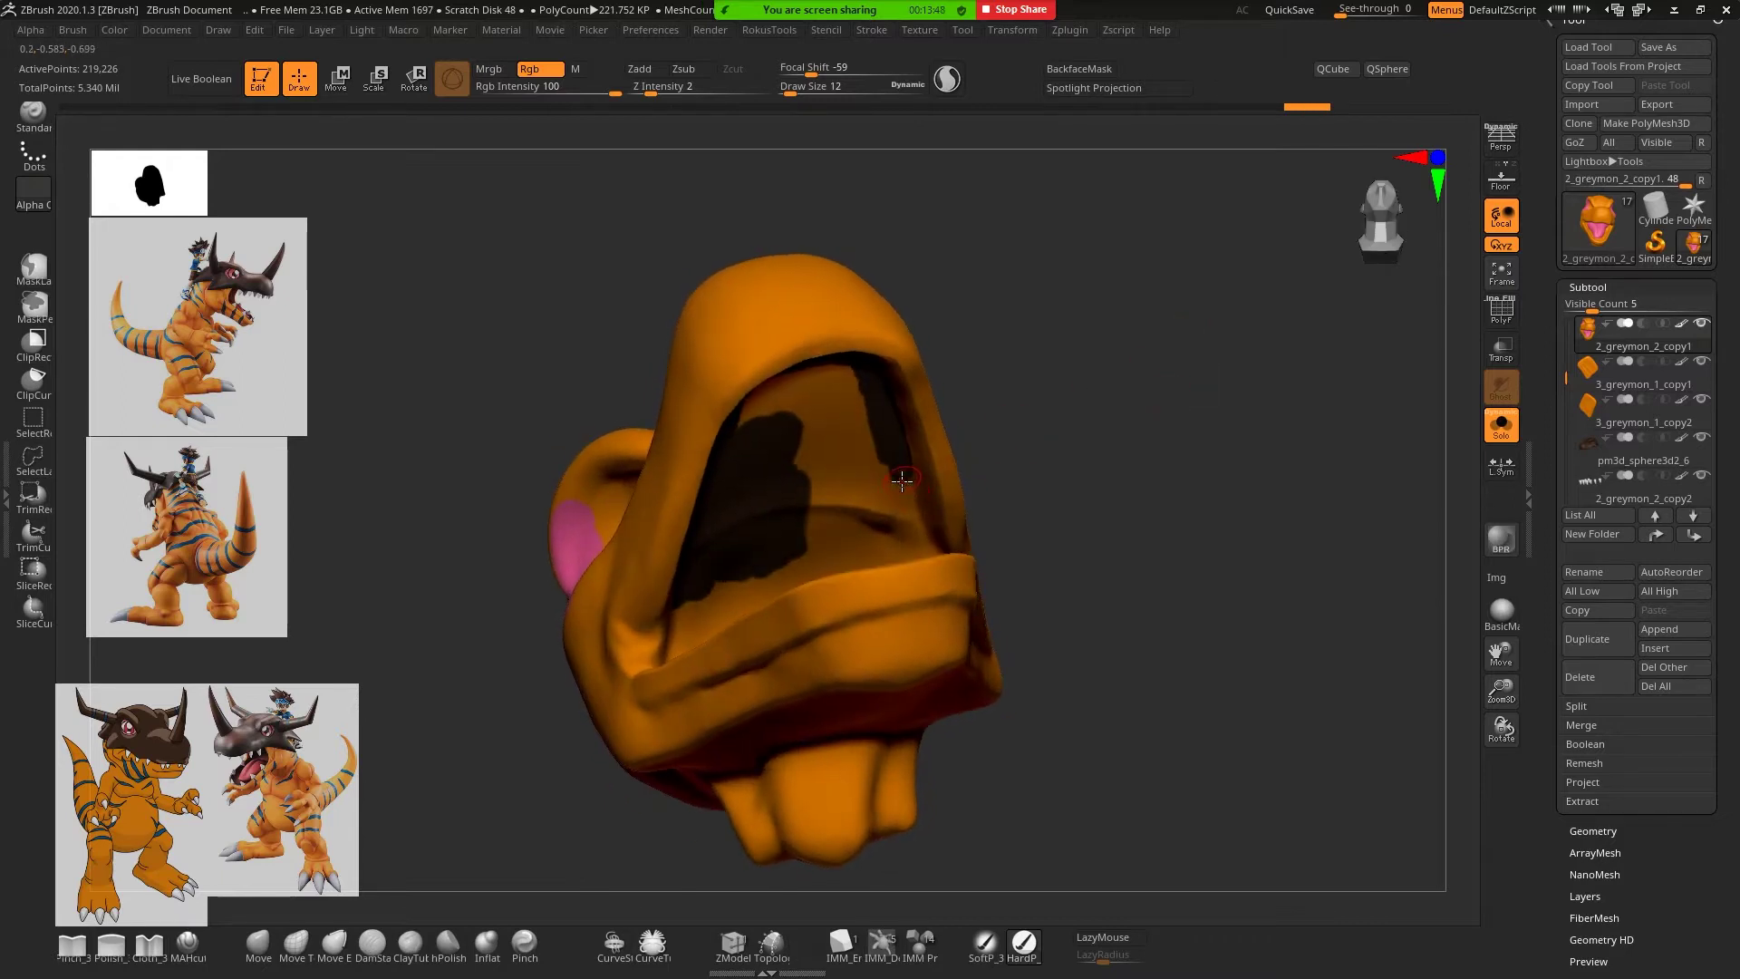
{"action": "left_click_drag", "start_coordinate": [897, 462], "coordinate": [912, 549]}
{"action": "mouse_move", "coordinate": [1086, 385]}
{"action": "left_mouse_down"}
{"action": "mouse_move", "coordinate": [1023, 363]}
{"action": "mouse_move", "coordinate": [870, 458]}
{"action": "mouse_move", "coordinate": [770, 466]}
{"action": "mouse_move", "coordinate": [708, 414]}
{"action": "mouse_move", "coordinate": [766, 373]}
{"action": "mouse_move", "coordinate": [807, 370]}
{"action": "mouse_move", "coordinate": [803, 408]}
{"action": "mouse_move", "coordinate": [794, 388]}
{"action": "left_mouse_up"}
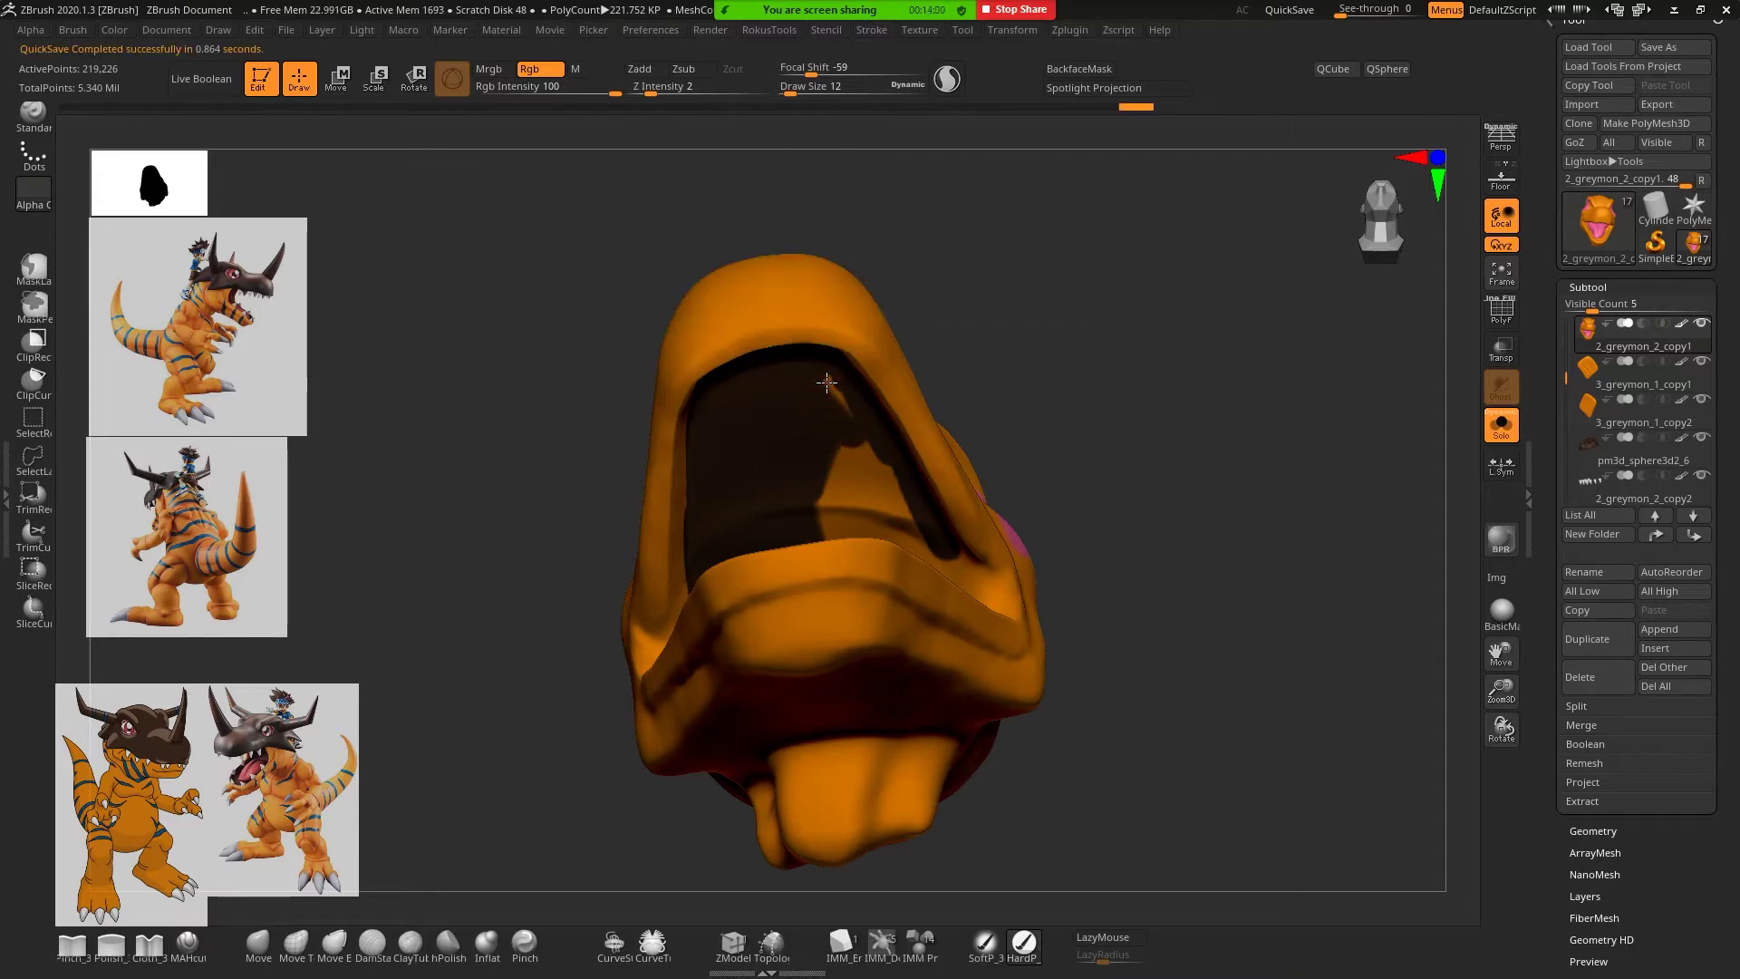
Darken the remaining light patches of the mouth interior and its left corner
{"action": "mouse_move", "coordinate": [846, 413]}
{"action": "left_mouse_down"}
{"action": "mouse_move", "coordinate": [839, 475]}
{"action": "mouse_move", "coordinate": [909, 486]}
{"action": "left_mouse_up"}
{"action": "mouse_move", "coordinate": [1122, 389]}
{"action": "left_mouse_down"}
{"action": "mouse_move", "coordinate": [1131, 459]}
{"action": "mouse_move", "coordinate": [1094, 438]}
{"action": "left_mouse_up"}
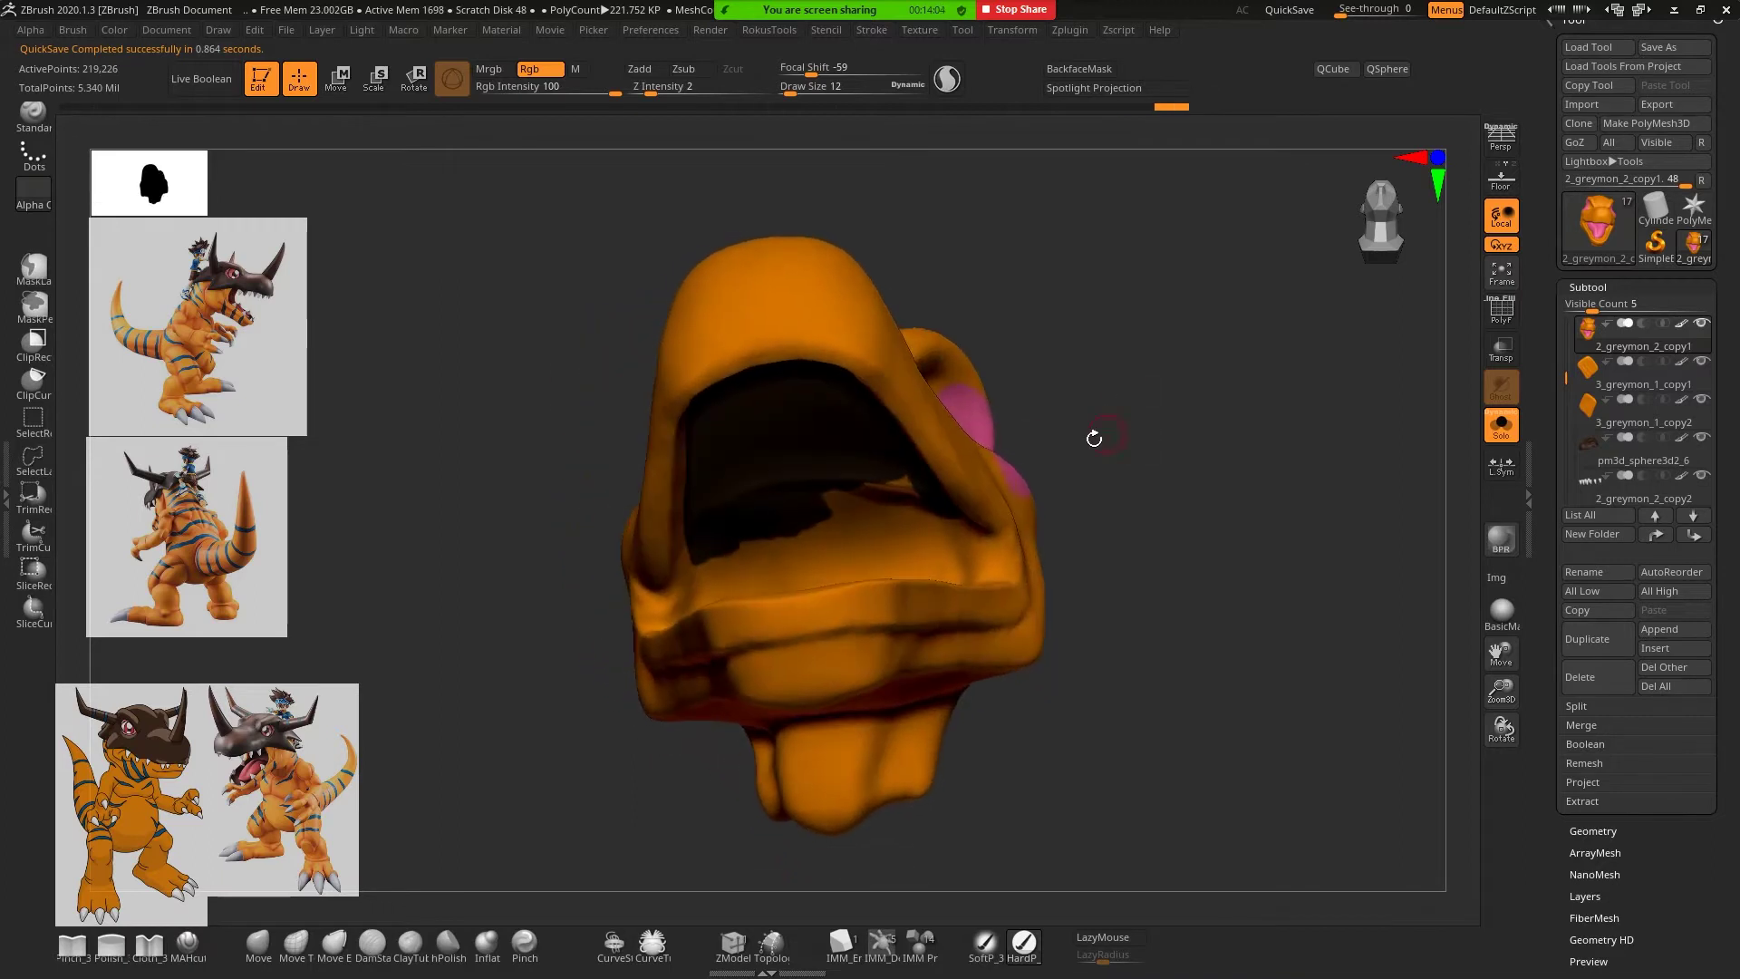
{"action": "left_click_drag", "start_coordinate": [794, 492], "coordinate": [909, 504]}
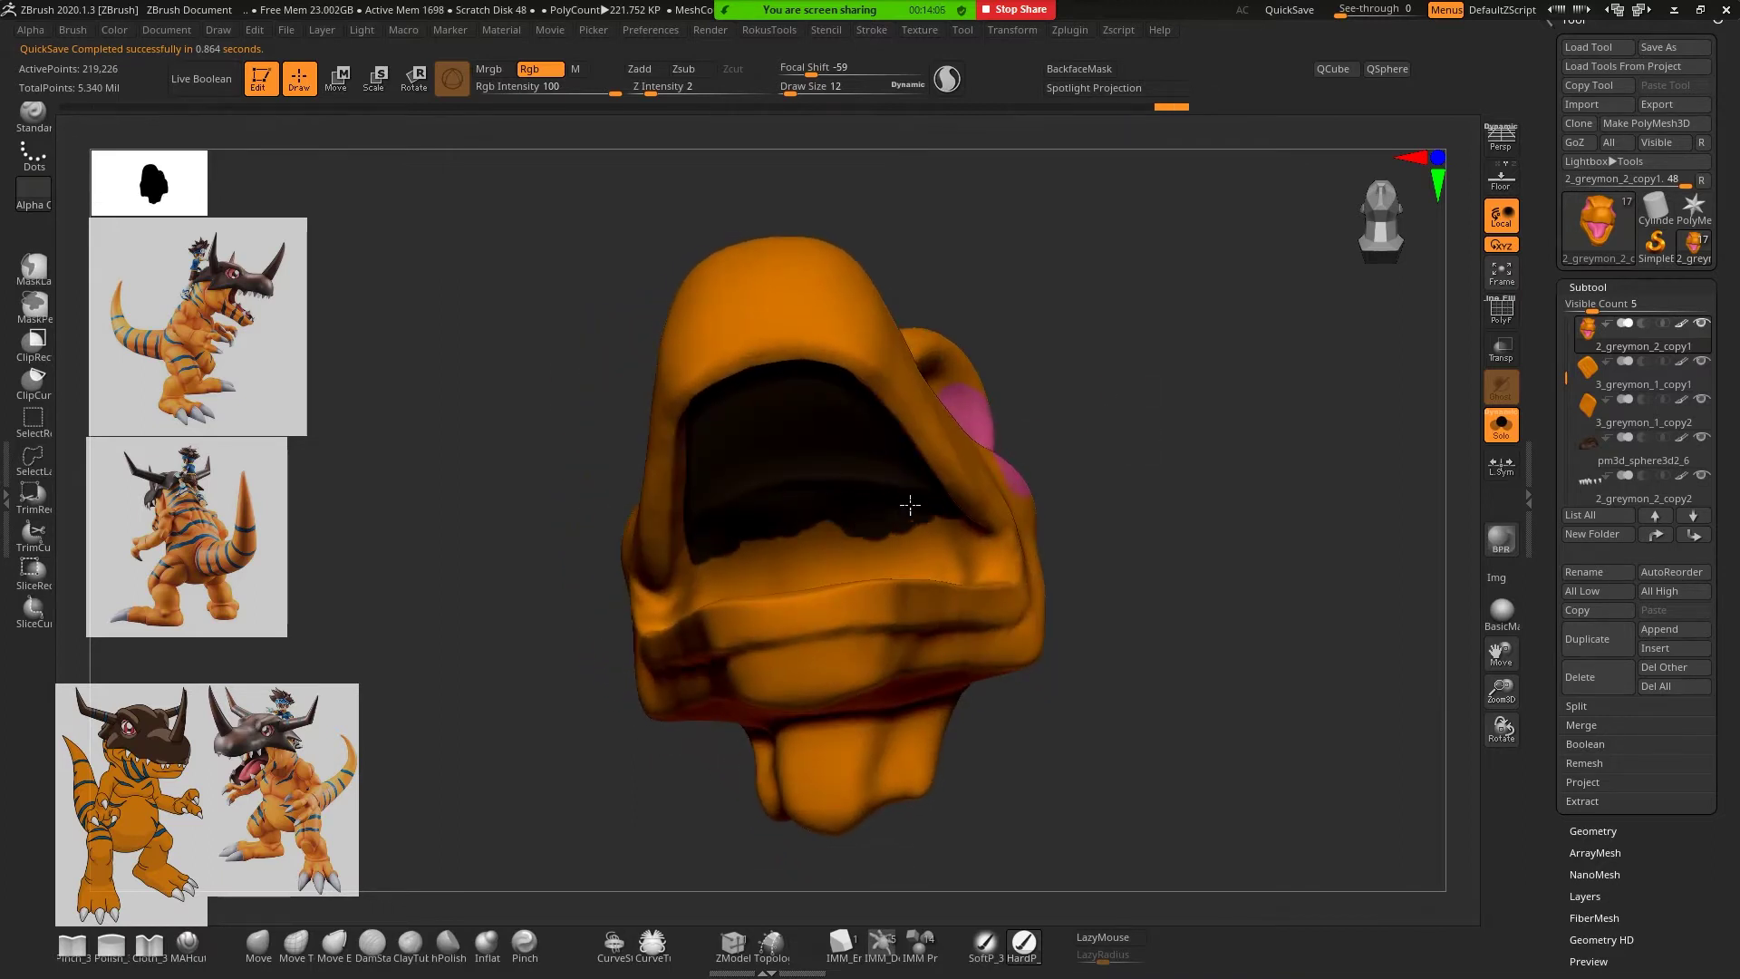
{"action": "mouse_move", "coordinate": [1124, 407]}
{"action": "left_mouse_down"}
{"action": "mouse_move", "coordinate": [1141, 454]}
{"action": "mouse_move", "coordinate": [1161, 390]}
{"action": "left_mouse_up"}
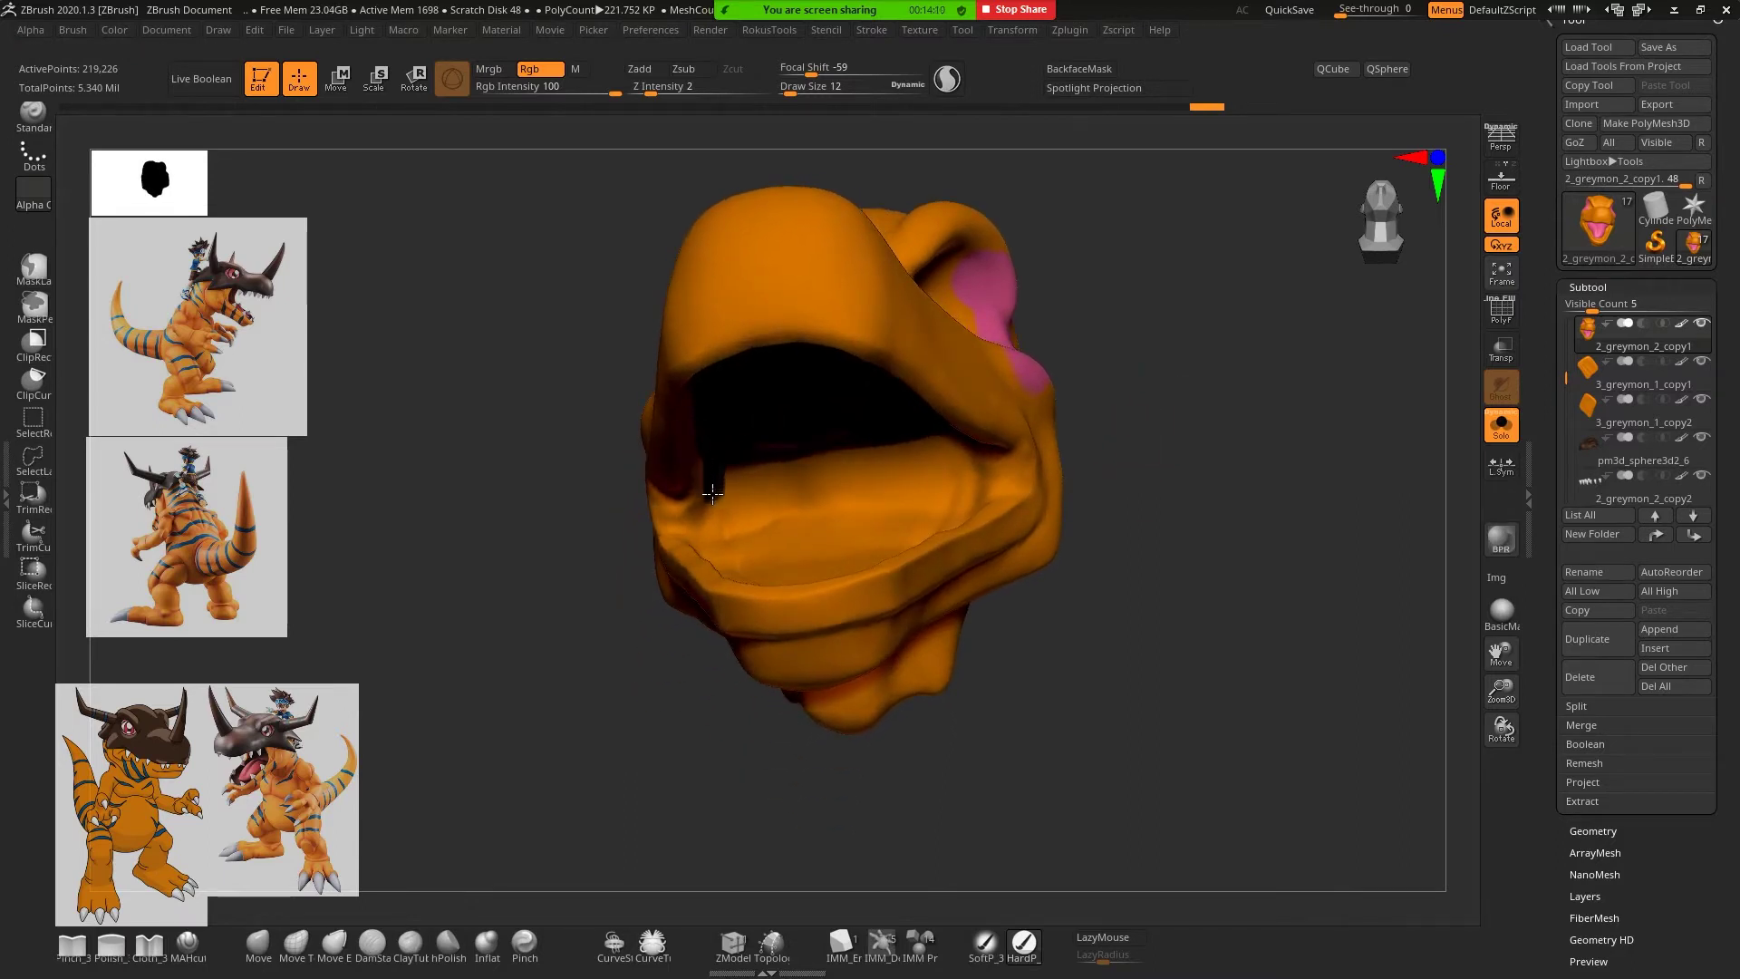
{"action": "left_click_drag", "start_coordinate": [713, 492], "coordinate": [712, 525]}
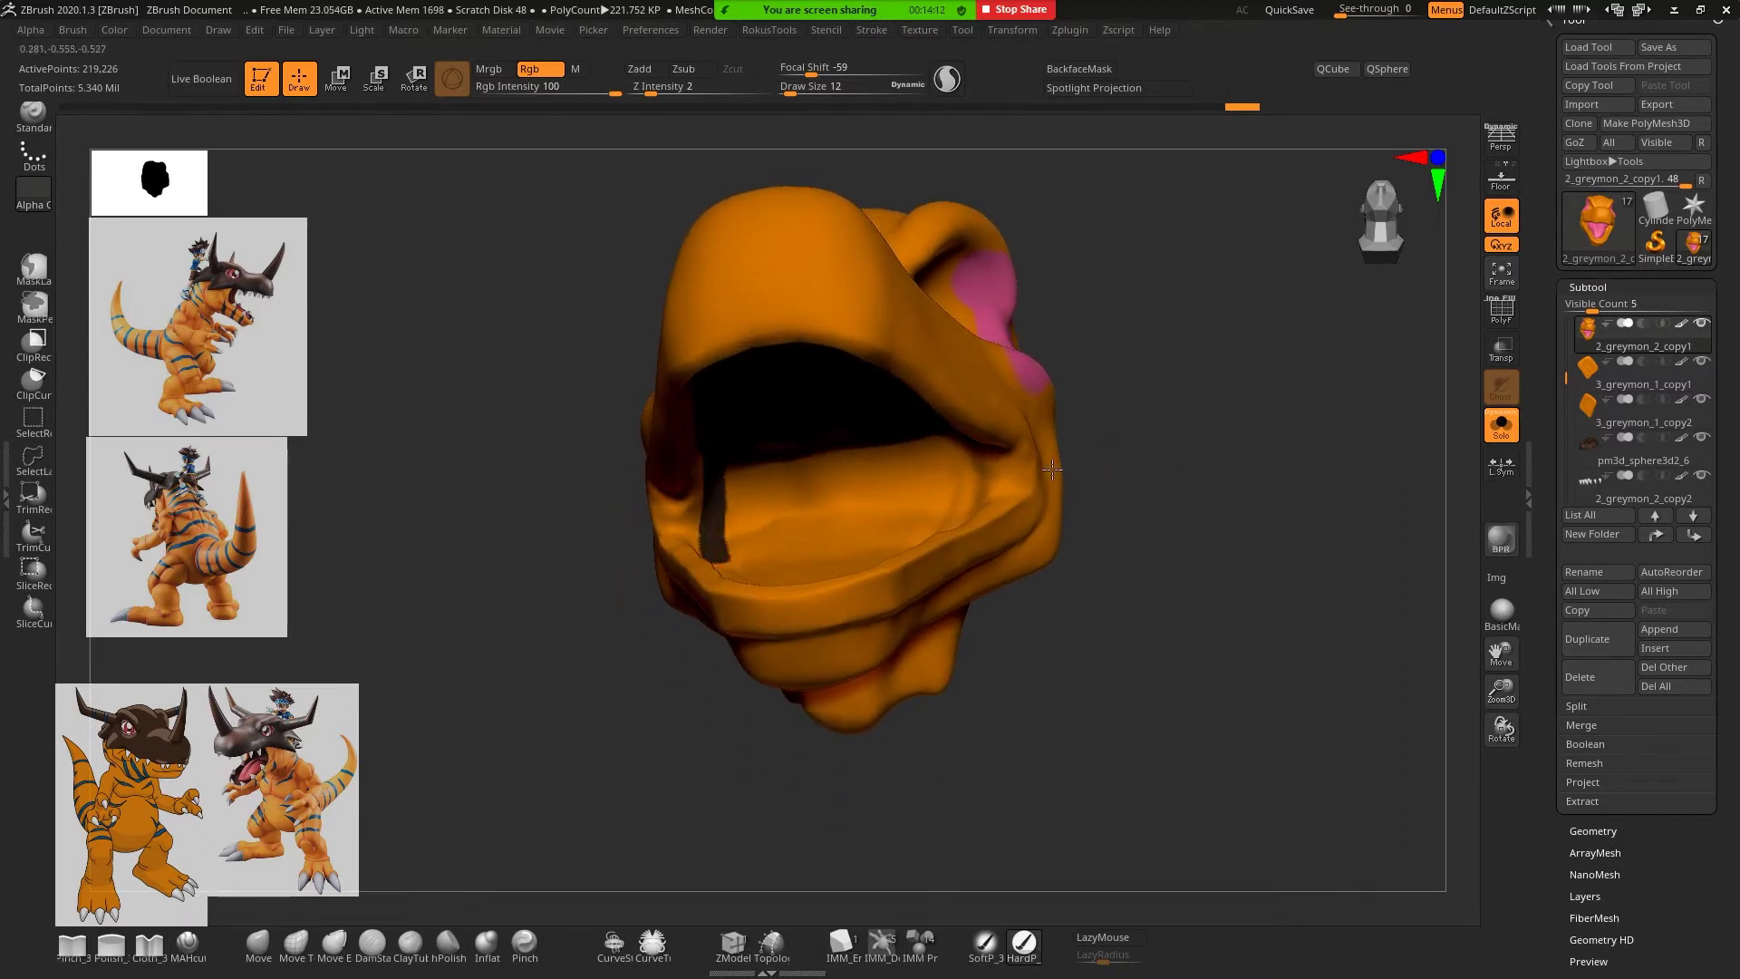
{"action": "left_click_drag", "start_coordinate": [1188, 404], "coordinate": [1215, 390]}
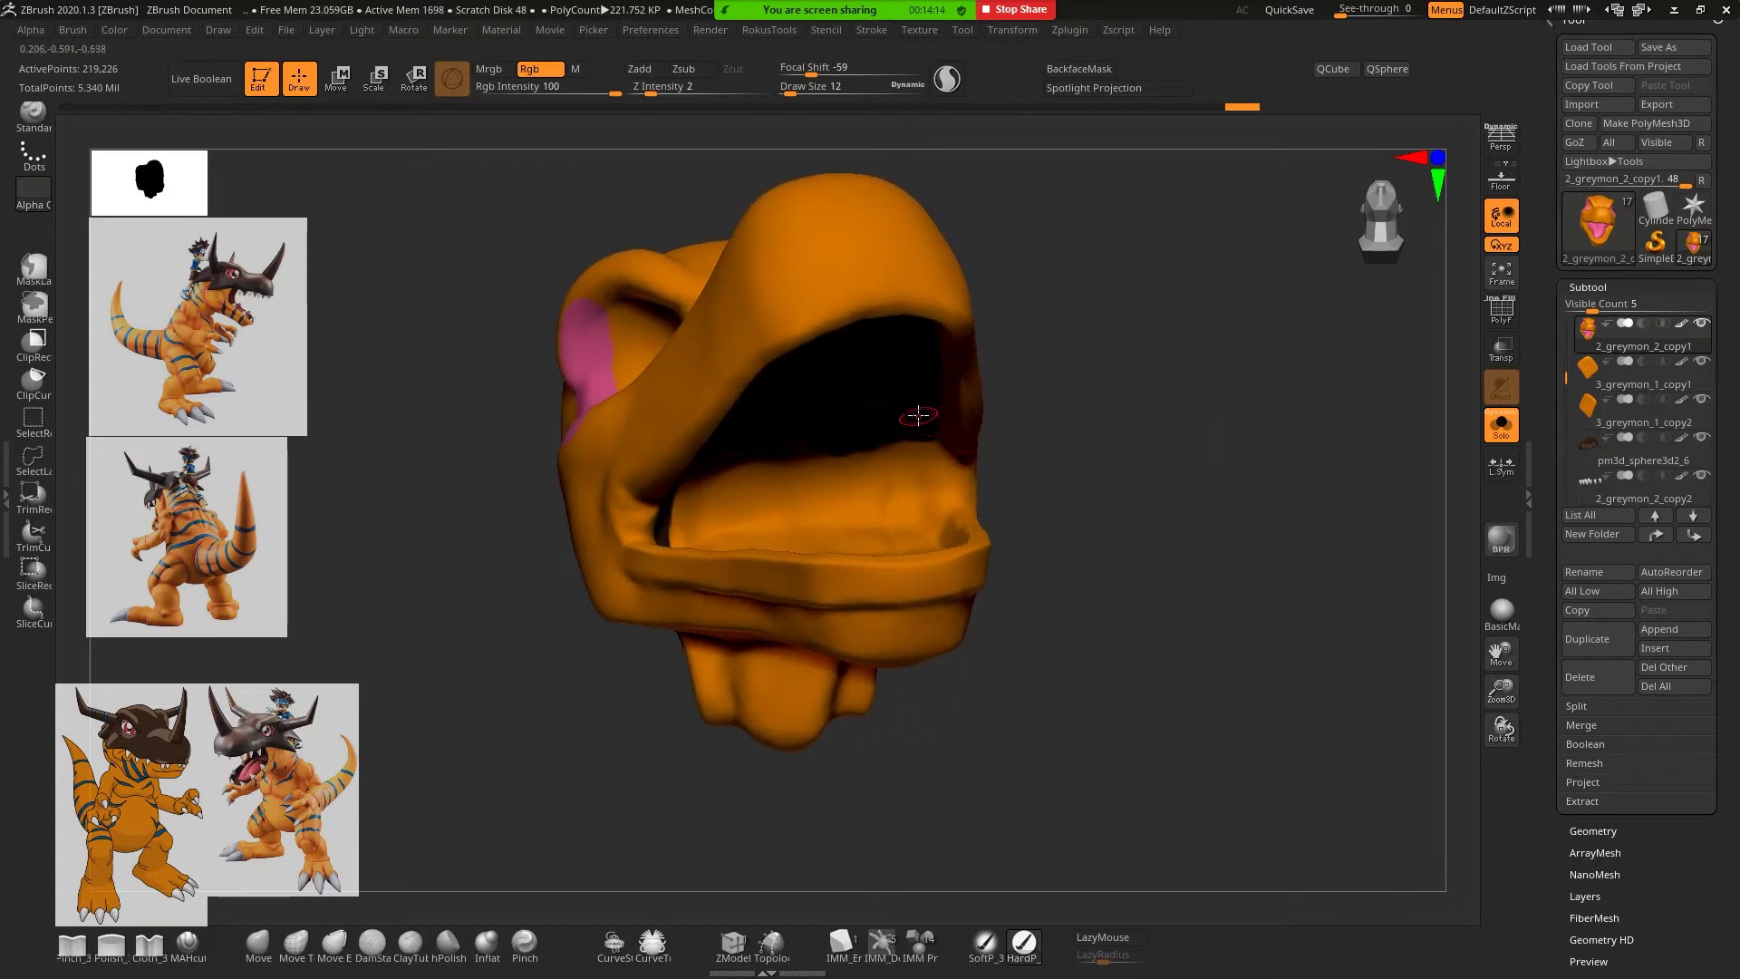
{"action": "left_click_drag", "start_coordinate": [920, 456], "coordinate": [921, 470]}
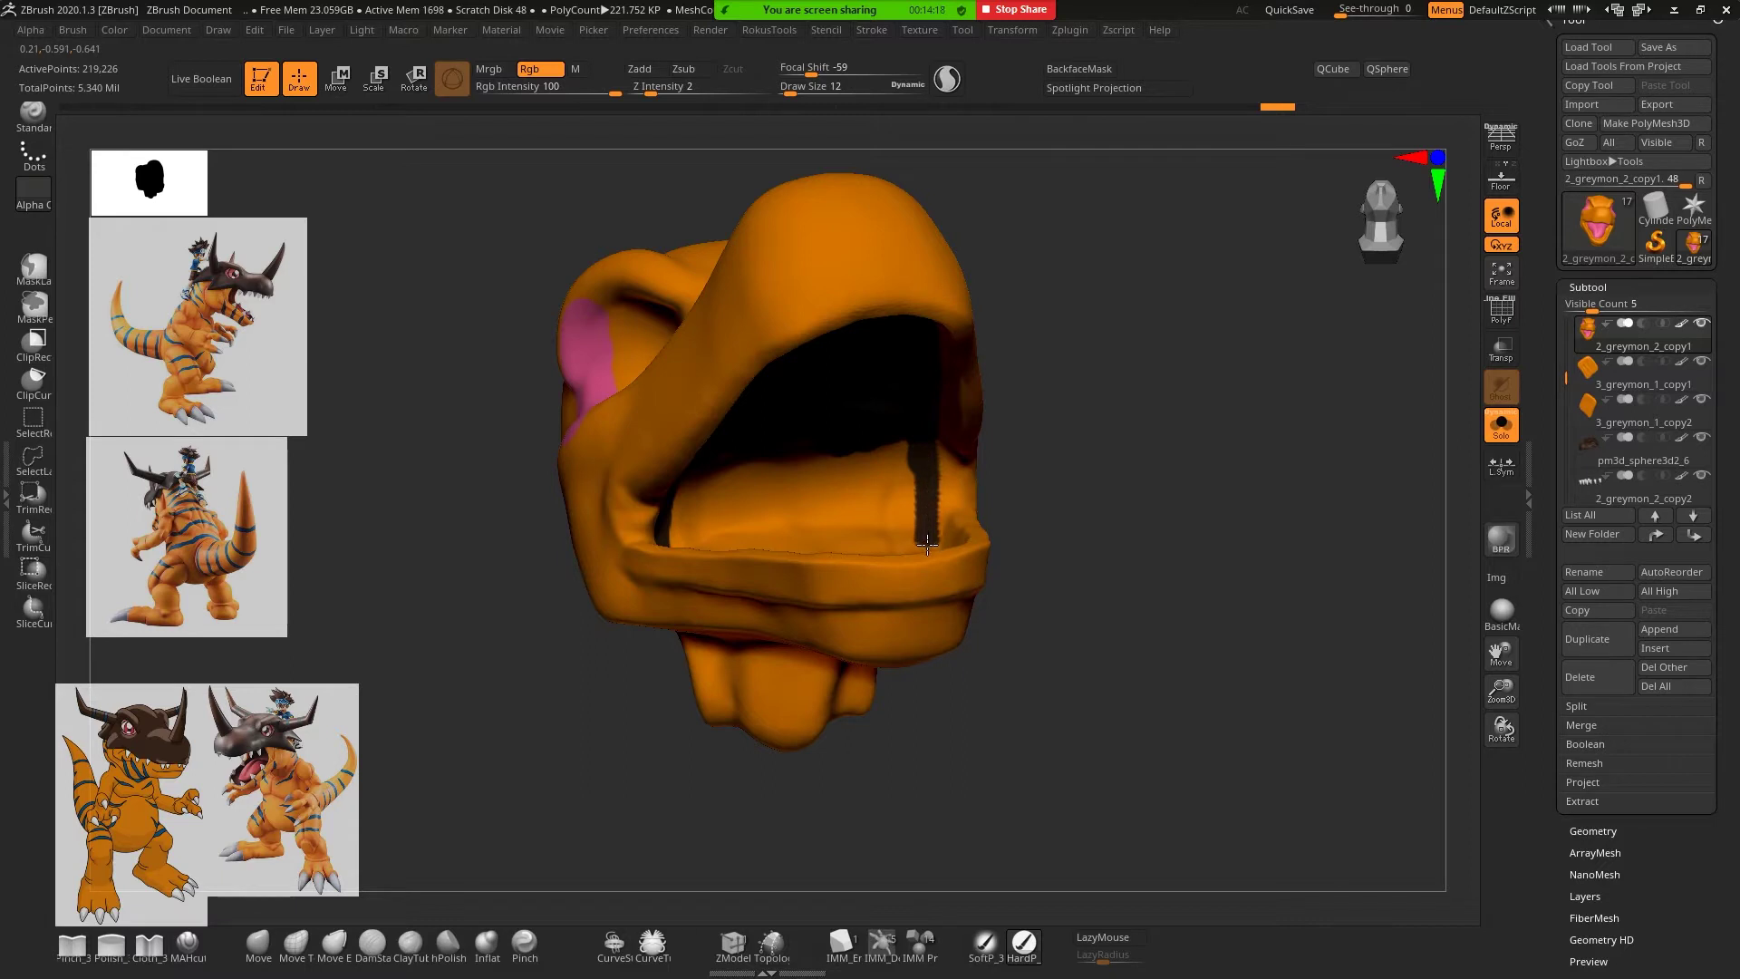
{"action": "mouse_move", "coordinate": [1070, 508]}
{"action": "left_mouse_down"}
{"action": "mouse_move", "coordinate": [1151, 505]}
{"action": "mouse_move", "coordinate": [1142, 544]}
{"action": "mouse_move", "coordinate": [1148, 415]}
{"action": "mouse_move", "coordinate": [1124, 408]}
{"action": "left_mouse_up"}
Paint a curving dark line down and along the lower jaw
{"action": "left_click_drag", "start_coordinate": [950, 380], "coordinate": [940, 561]}
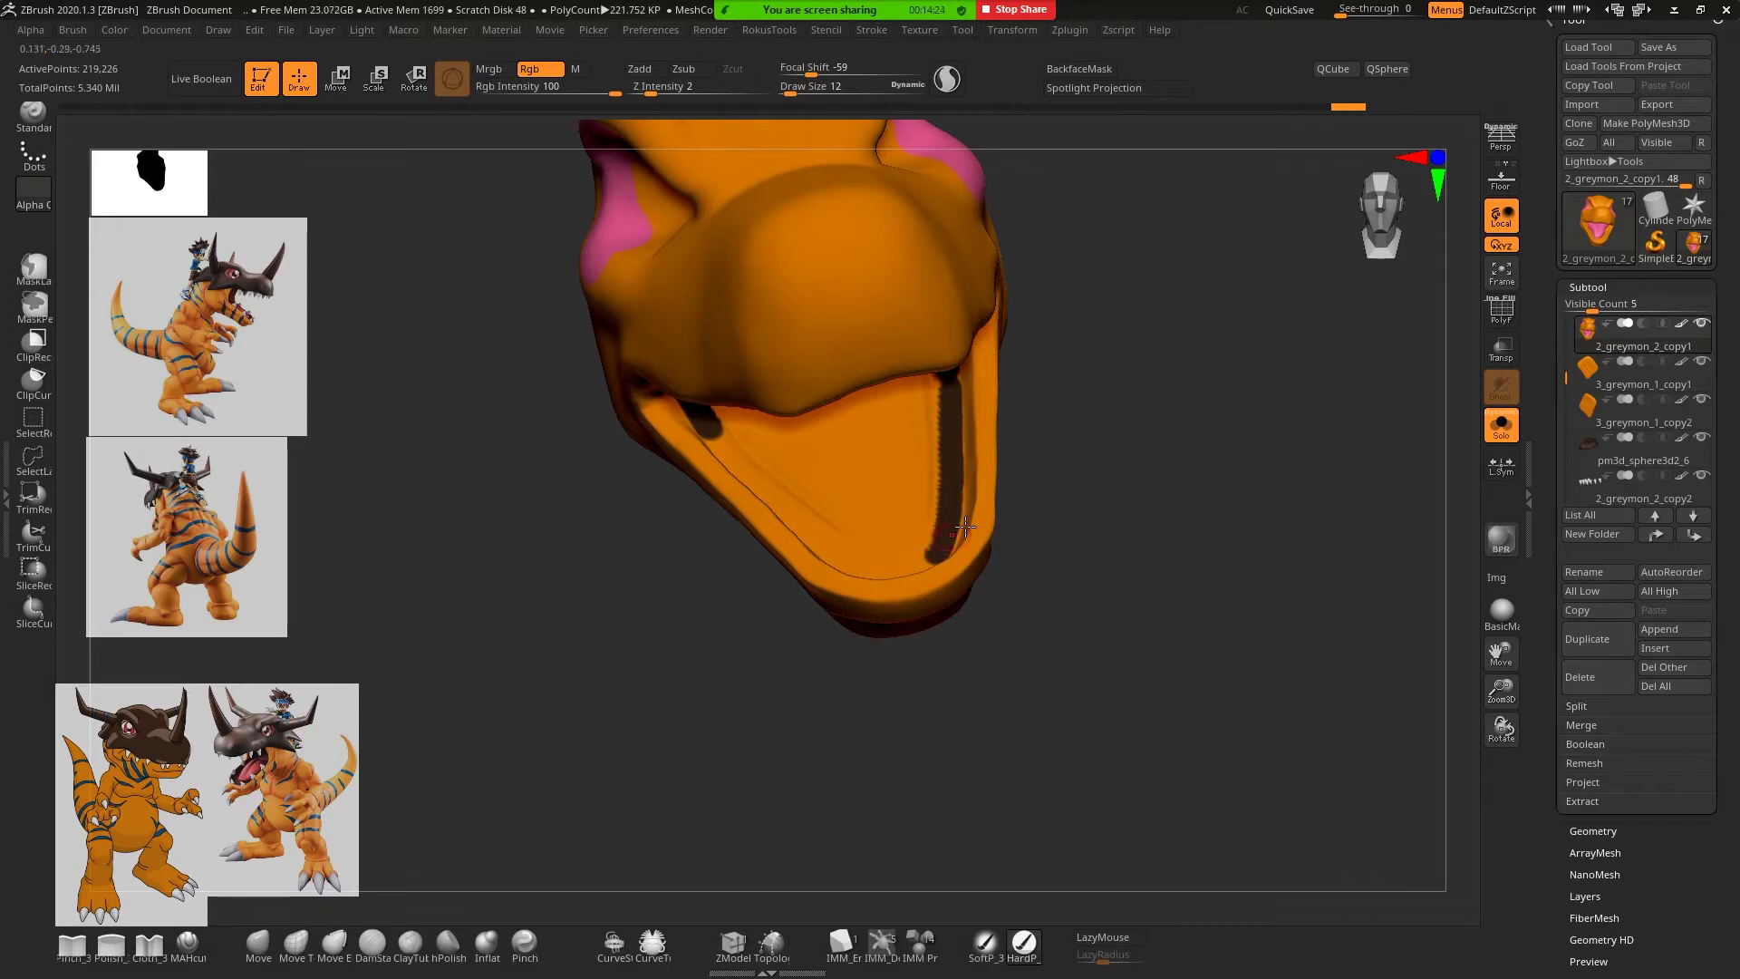
{"action": "left_click_drag", "start_coordinate": [1088, 471], "coordinate": [1097, 380]}
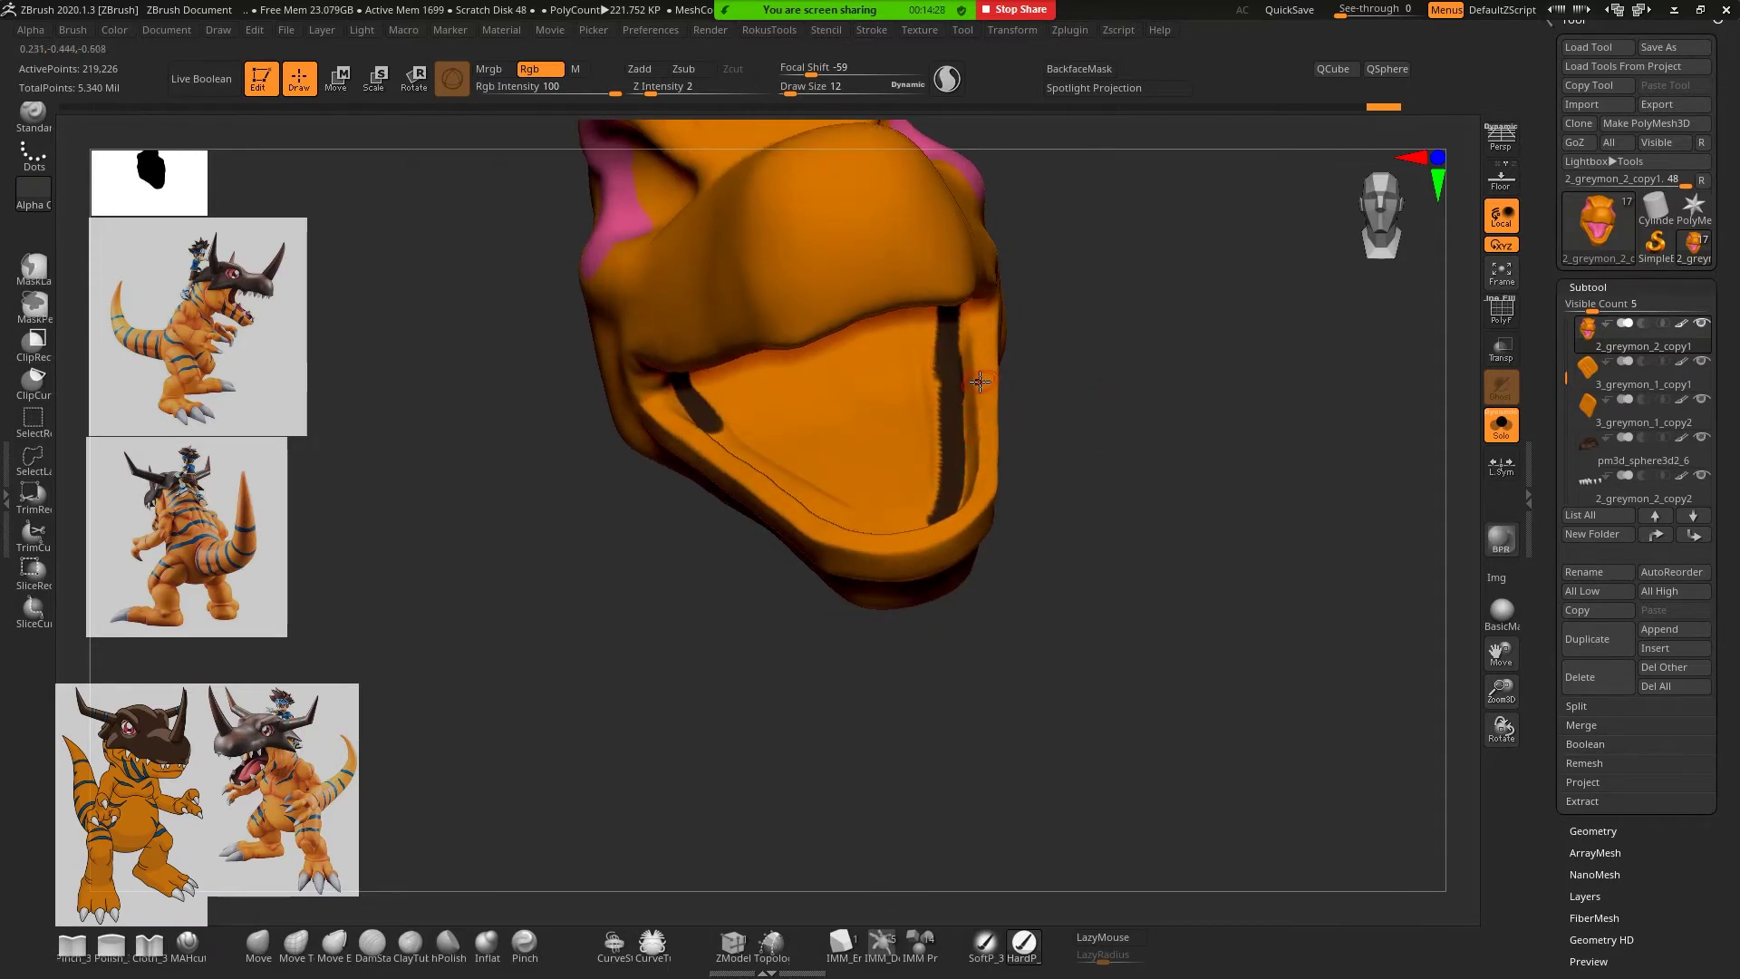
{"action": "left_click_drag", "start_coordinate": [1073, 373], "coordinate": [1107, 381]}
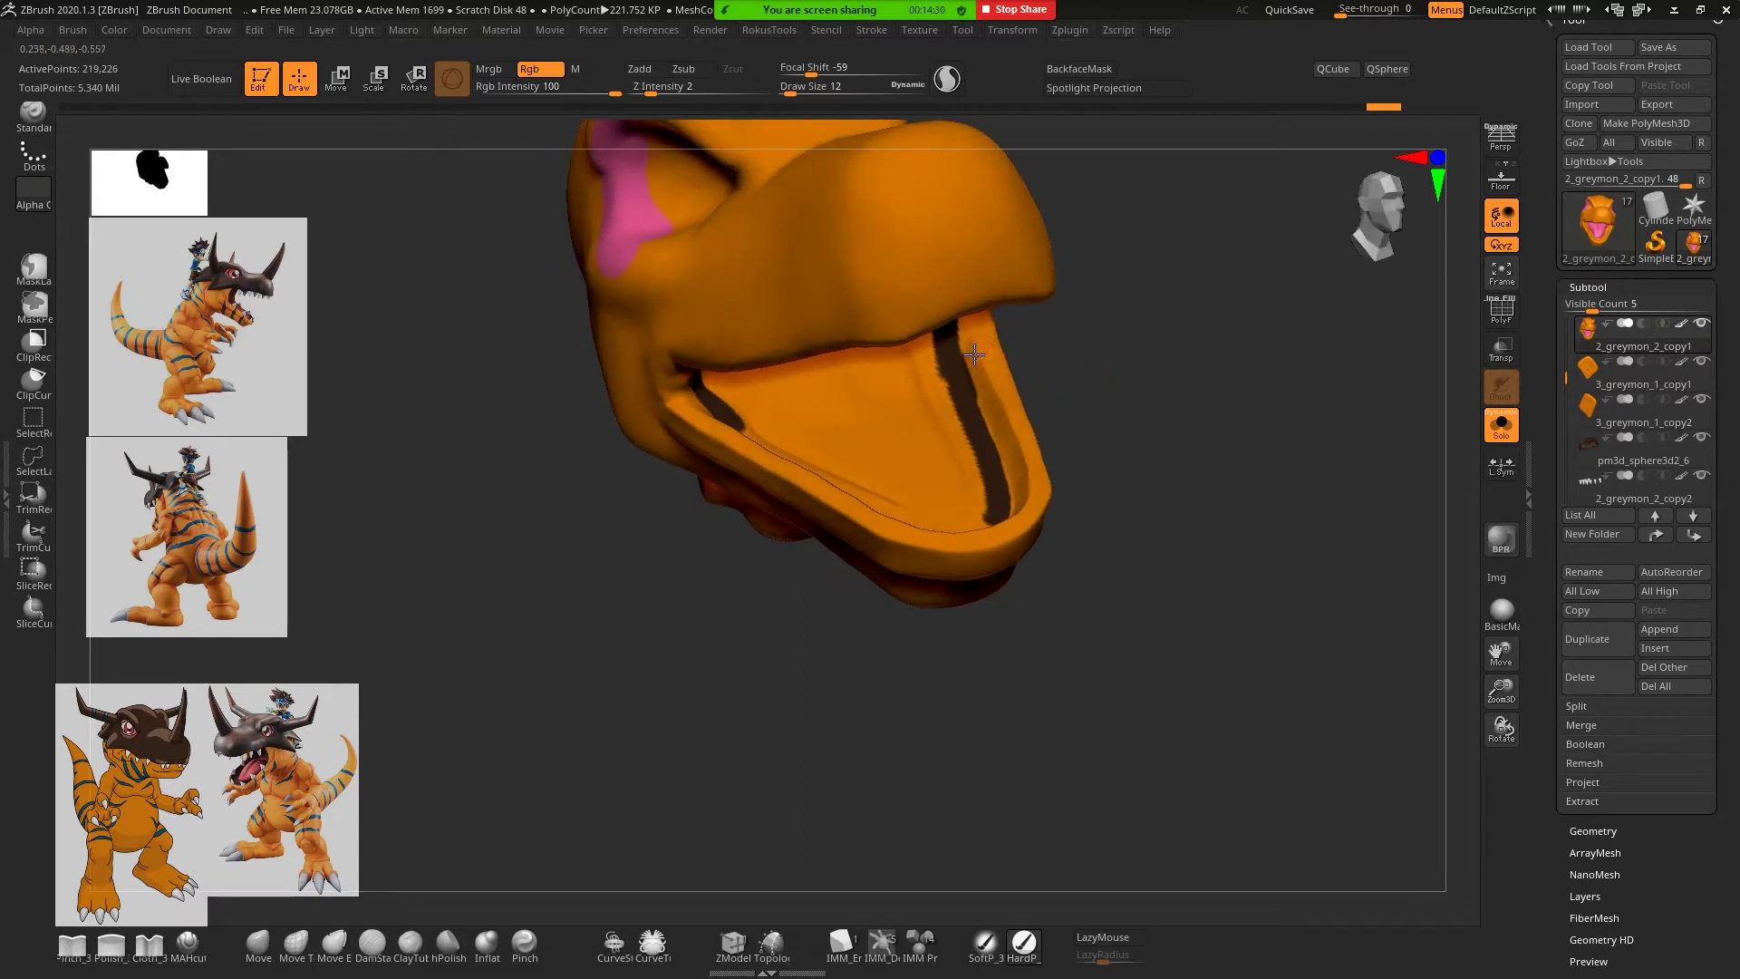
{"action": "left_click_drag", "start_coordinate": [984, 392], "coordinate": [969, 356]}
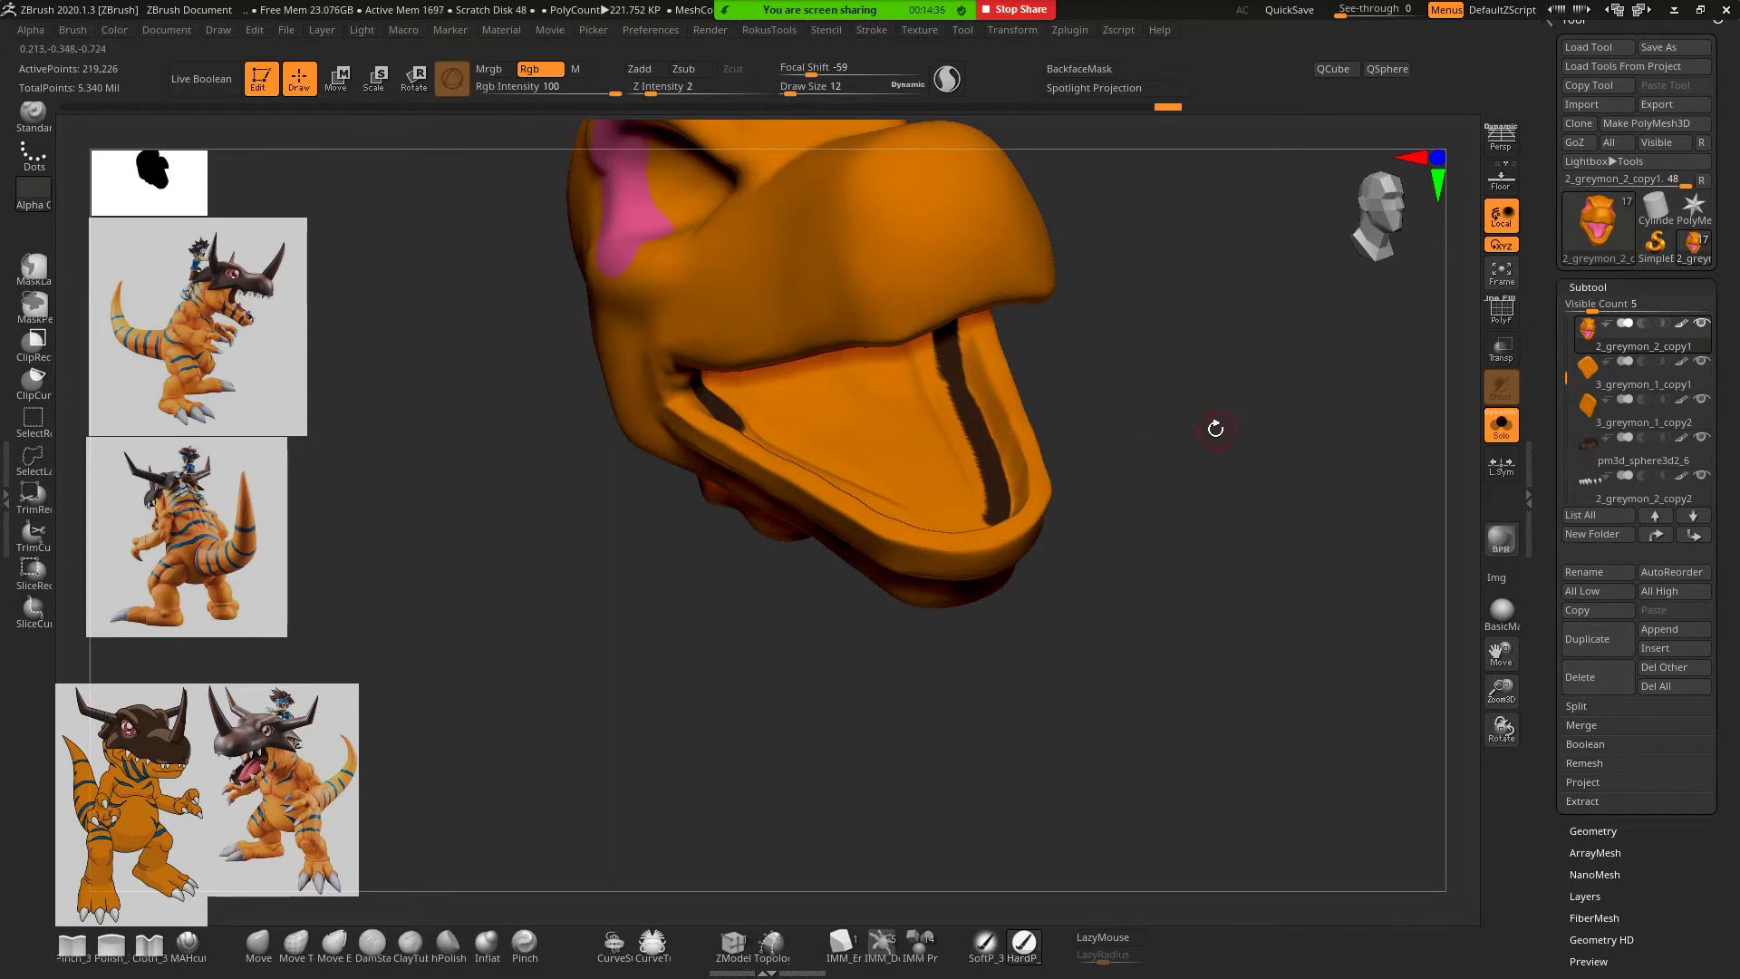
{"action": "mouse_move", "coordinate": [1215, 429]}
{"action": "left_mouse_down"}
{"action": "mouse_move", "coordinate": [1154, 477]}
{"action": "mouse_move", "coordinate": [1111, 386]}
{"action": "left_mouse_up"}
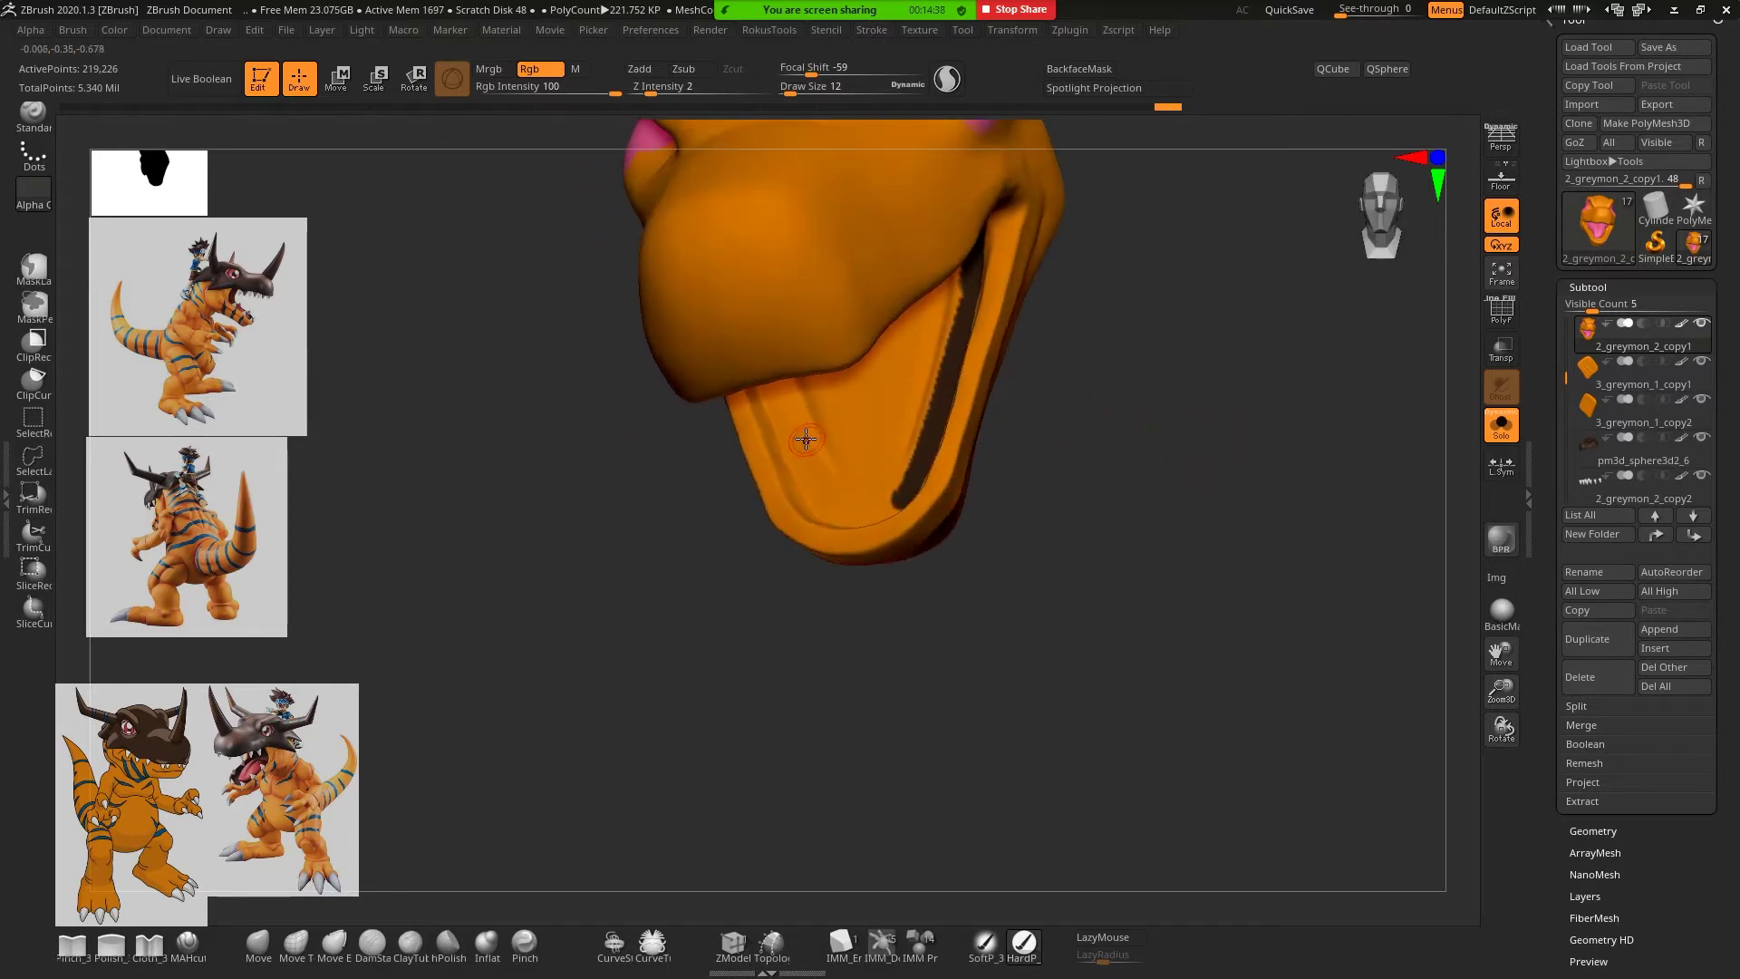
{"action": "mouse_move", "coordinate": [806, 440]}
{"action": "left_mouse_down"}
{"action": "mouse_move", "coordinate": [798, 453]}
{"action": "mouse_move", "coordinate": [847, 503]}
{"action": "mouse_move", "coordinate": [907, 467]}
{"action": "left_mouse_up"}
{"action": "mouse_move", "coordinate": [1084, 423]}
{"action": "left_mouse_down"}
{"action": "mouse_move", "coordinate": [1091, 438]}
{"action": "mouse_move", "coordinate": [1079, 426]}
{"action": "left_mouse_up"}
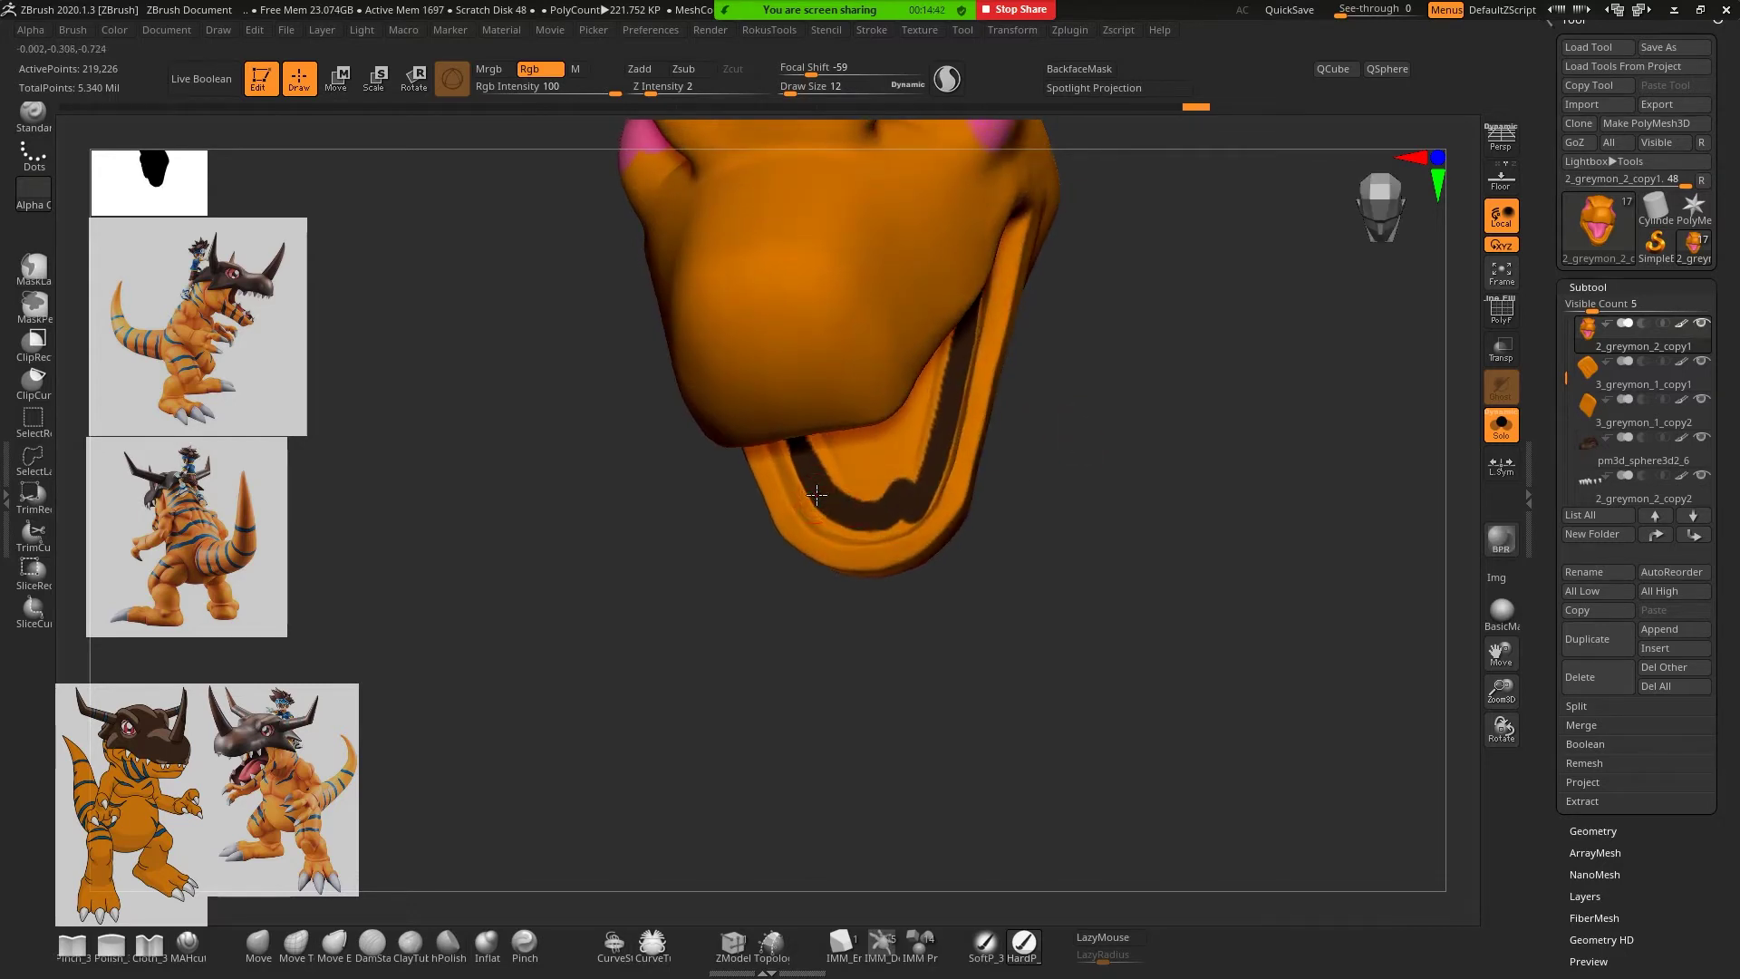
Rework the dark paint inside the lower jaw, undoing one stroke
{"action": "left_click_drag", "start_coordinate": [876, 525], "coordinate": [825, 505]}
{"action": "mouse_move", "coordinate": [897, 516]}
{"action": "left_mouse_down"}
{"action": "mouse_move", "coordinate": [870, 528]}
{"action": "mouse_move", "coordinate": [846, 500]}
{"action": "mouse_move", "coordinate": [836, 516]}
{"action": "left_mouse_up"}
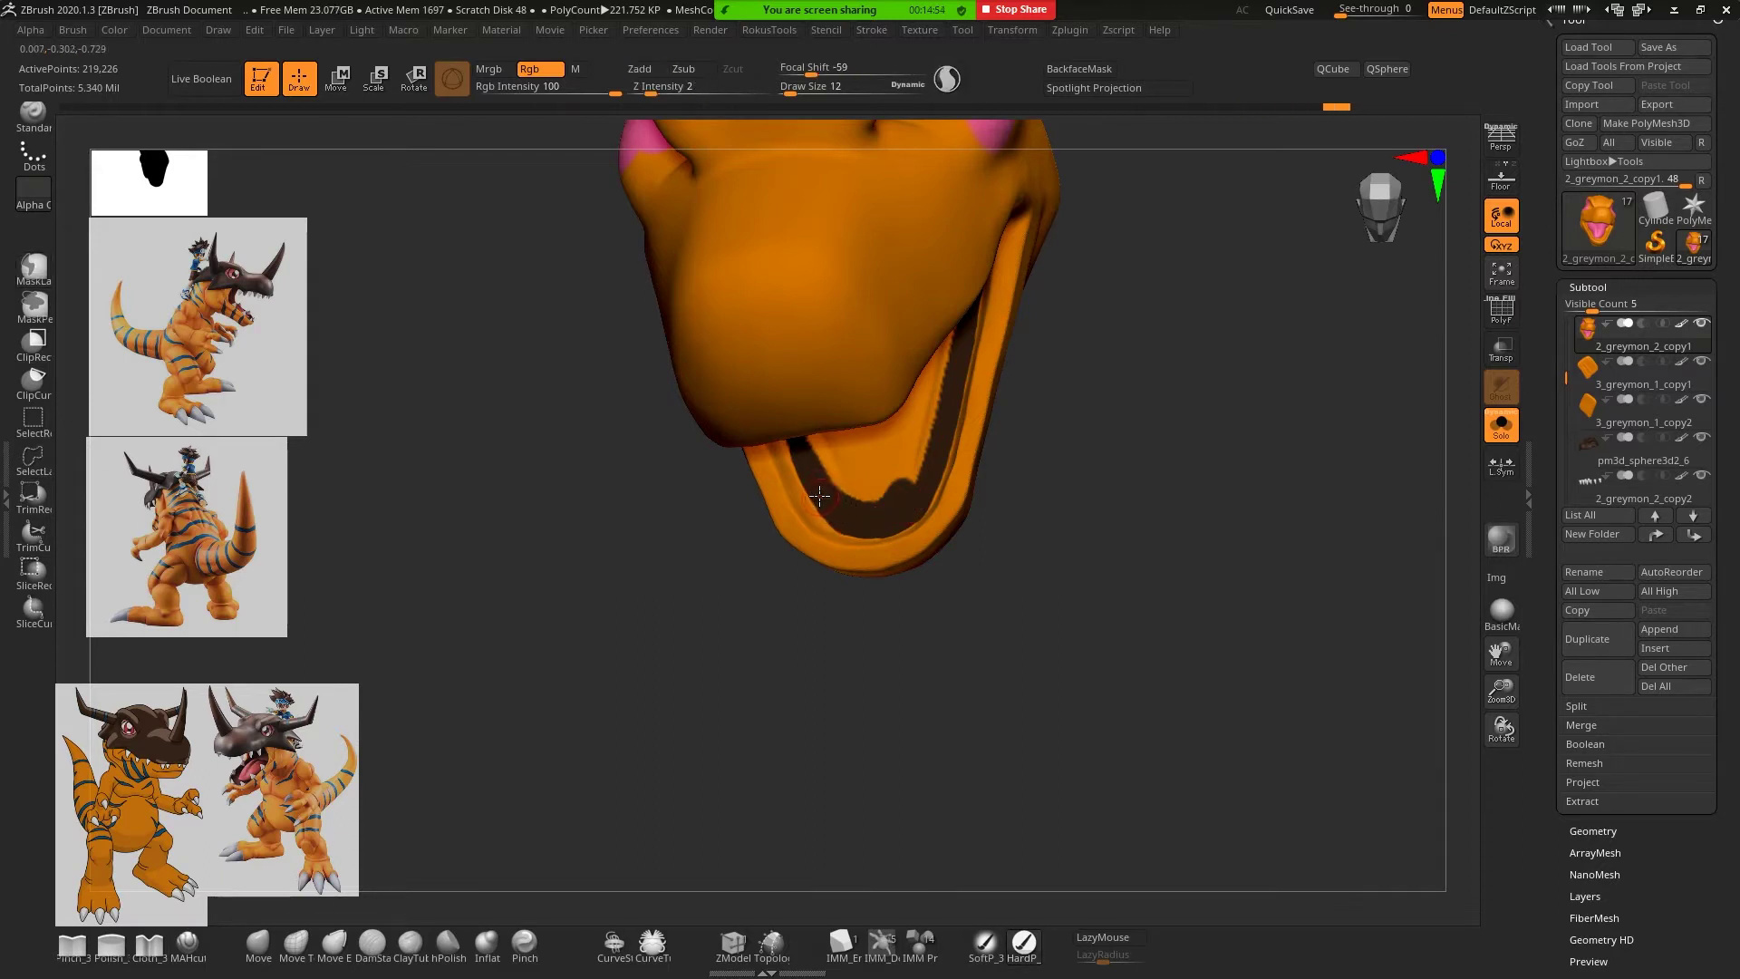
{"action": "key", "text": "ctrl+z"}
{"action": "left_click_drag", "start_coordinate": [1087, 435], "coordinate": [1127, 369]}
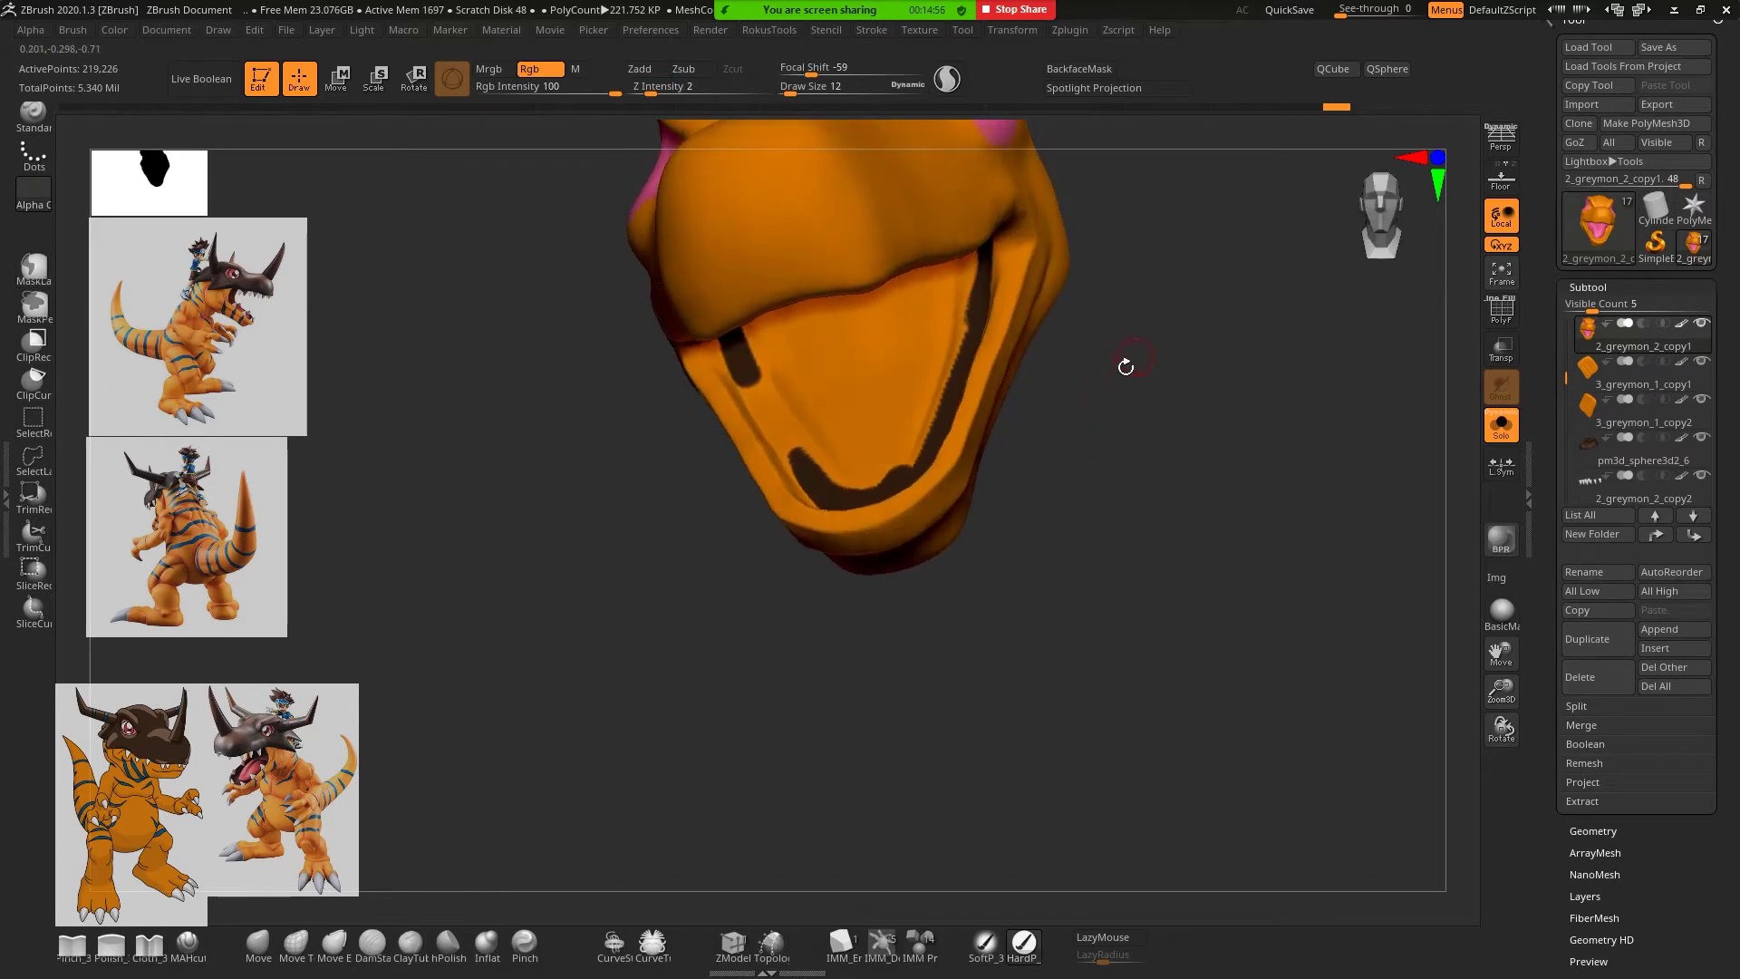
Trace a dark line along the inner lip edge down to the bottom of the jaw
{"action": "left_click_drag", "start_coordinate": [707, 596], "coordinate": [685, 594]}
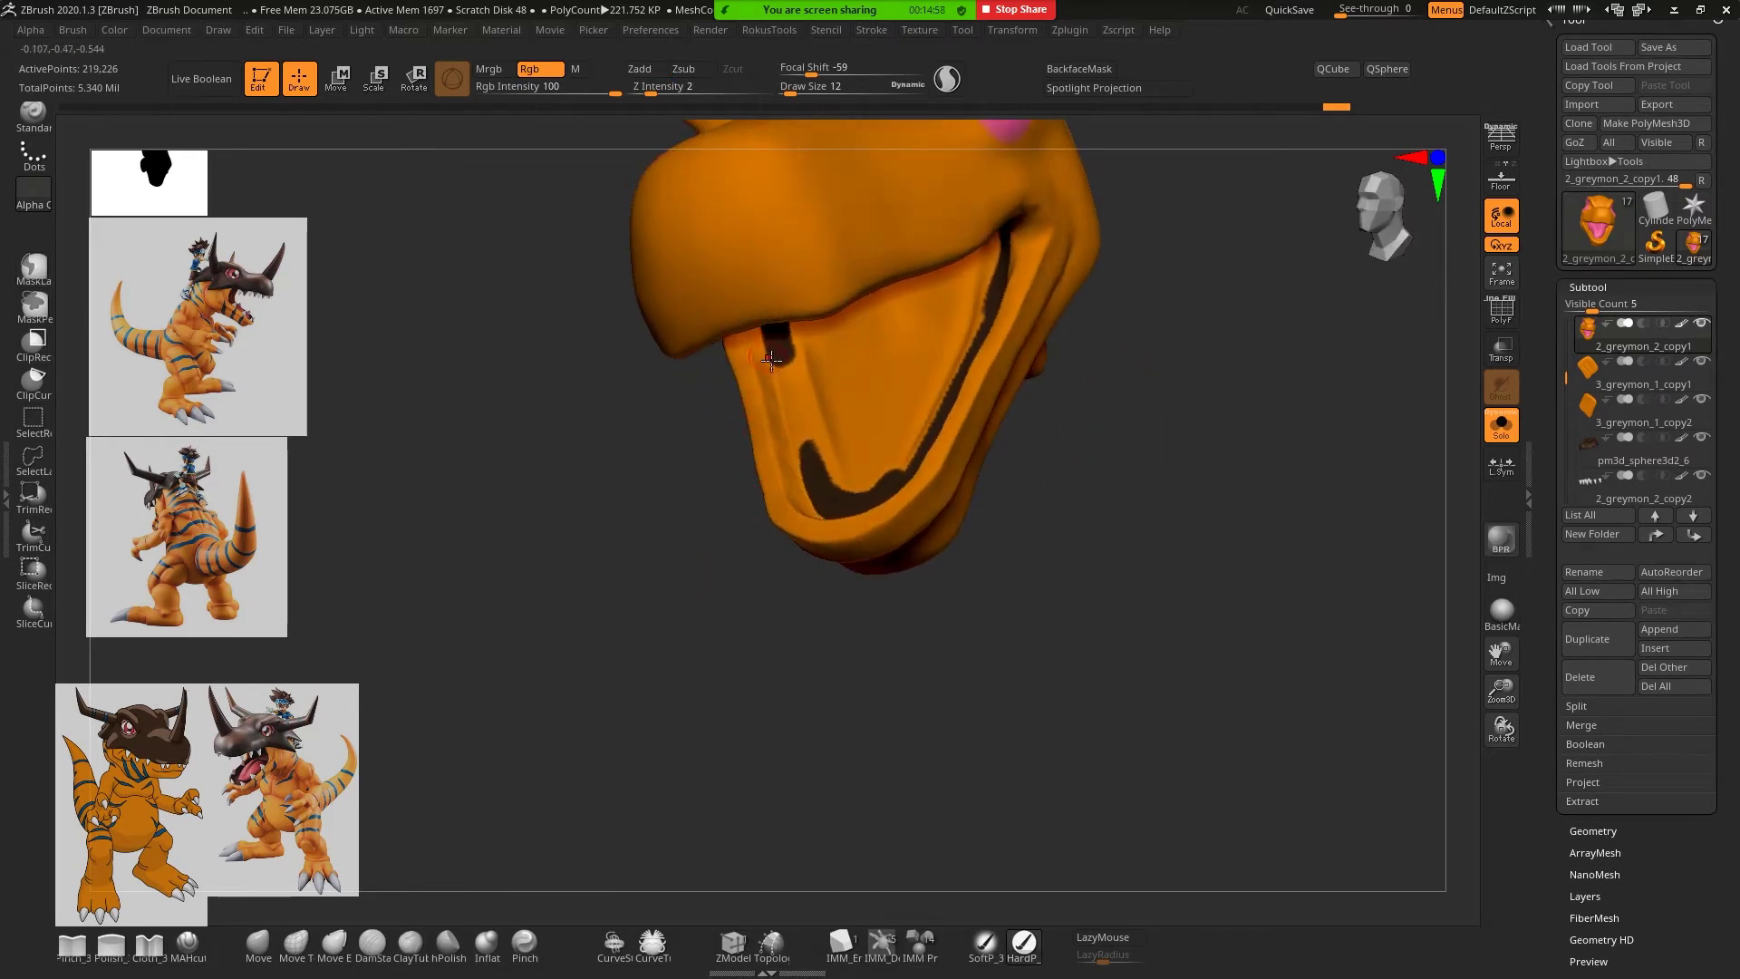
{"action": "left_click_drag", "start_coordinate": [783, 370], "coordinate": [818, 478]}
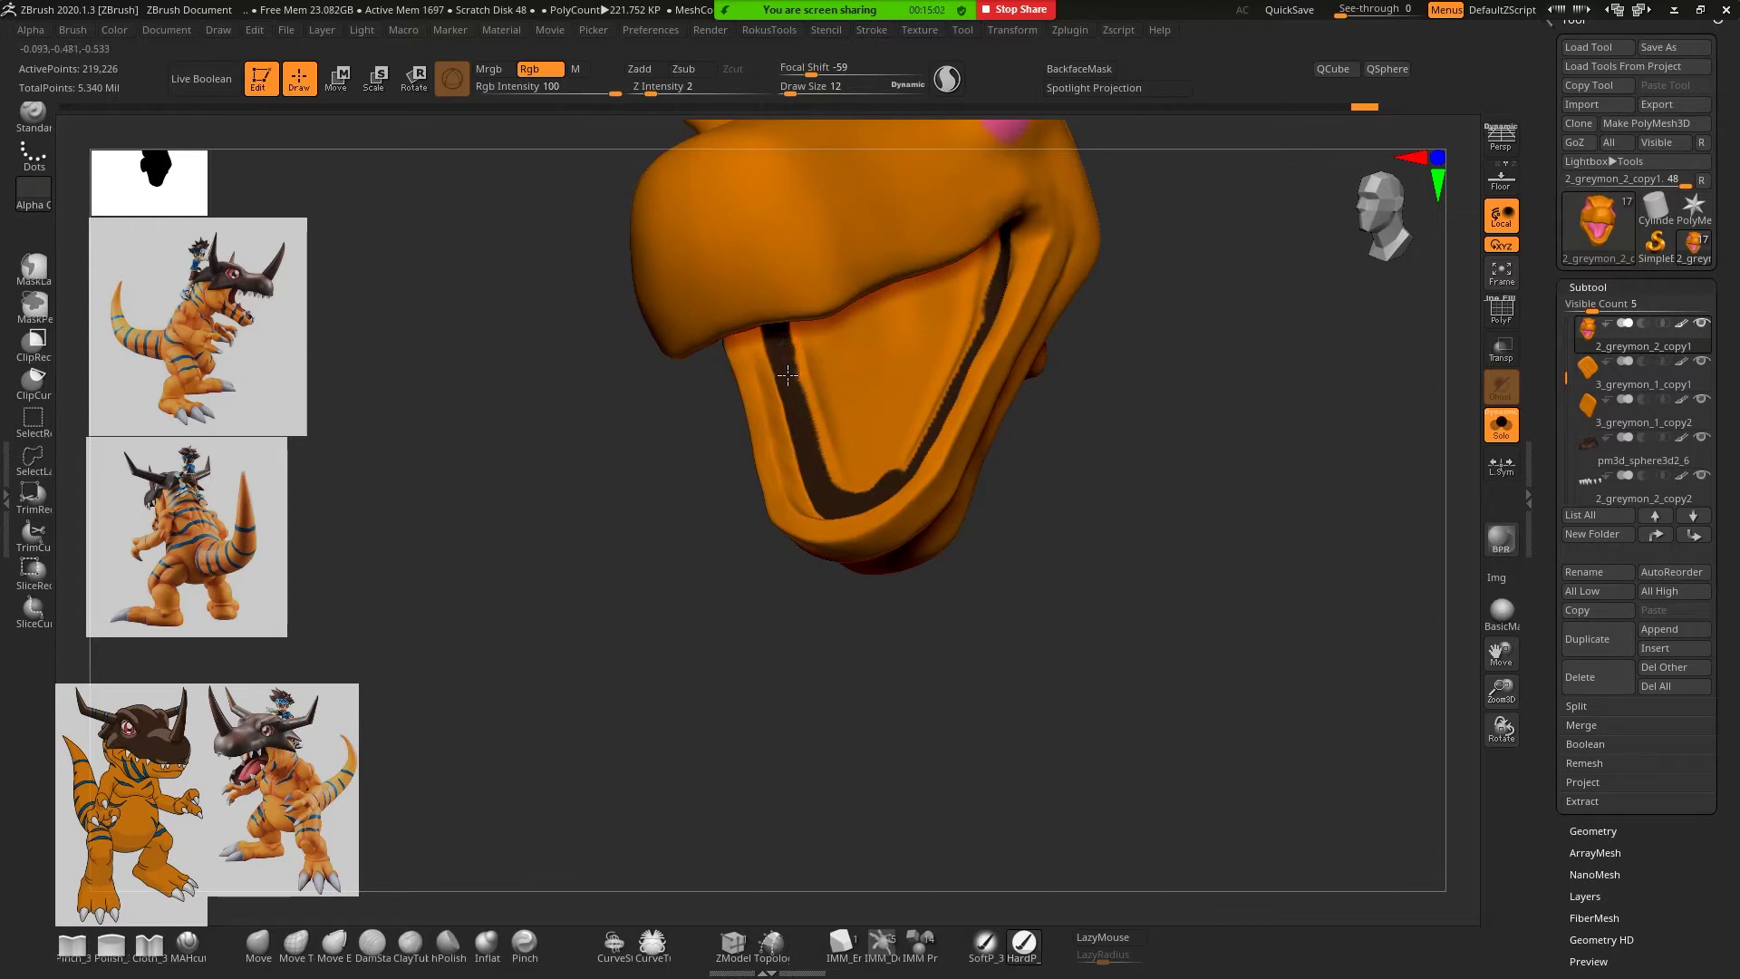
{"action": "left_click_drag", "start_coordinate": [788, 374], "coordinate": [783, 349]}
{"action": "left_click_drag", "start_coordinate": [835, 508], "coordinate": [857, 496]}
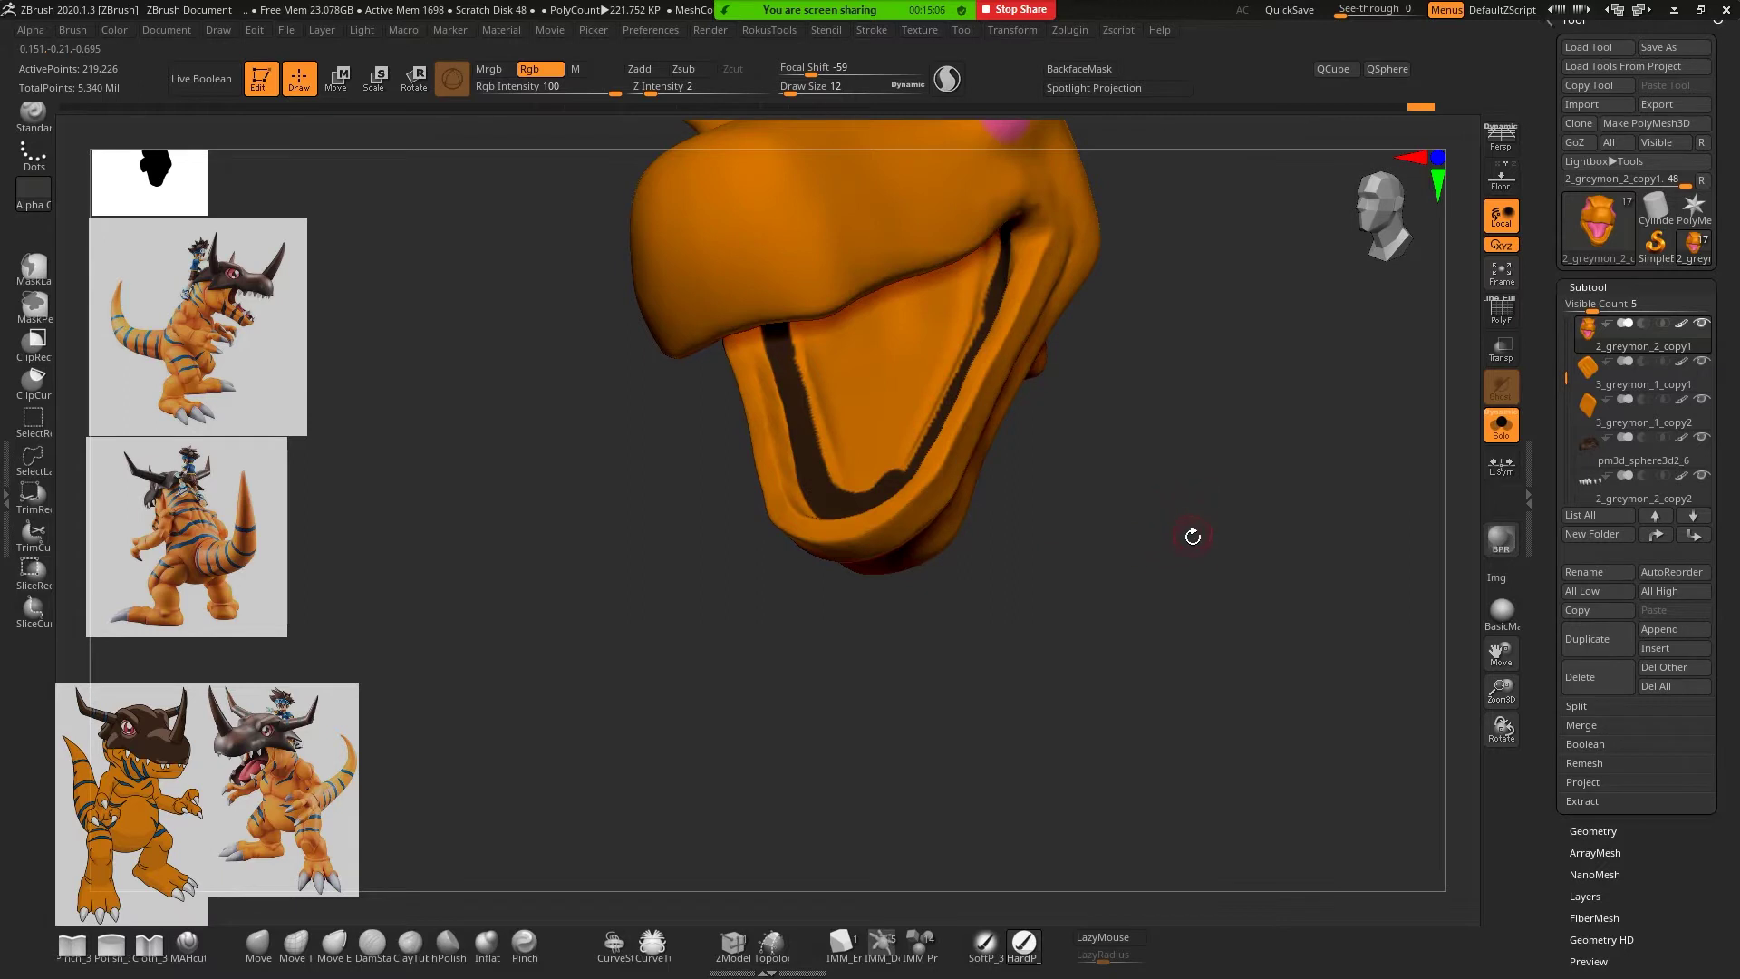
{"action": "left_click_drag", "start_coordinate": [1193, 536], "coordinate": [1185, 505]}
{"action": "left_click_drag", "start_coordinate": [1107, 396], "coordinate": [1015, 426]}
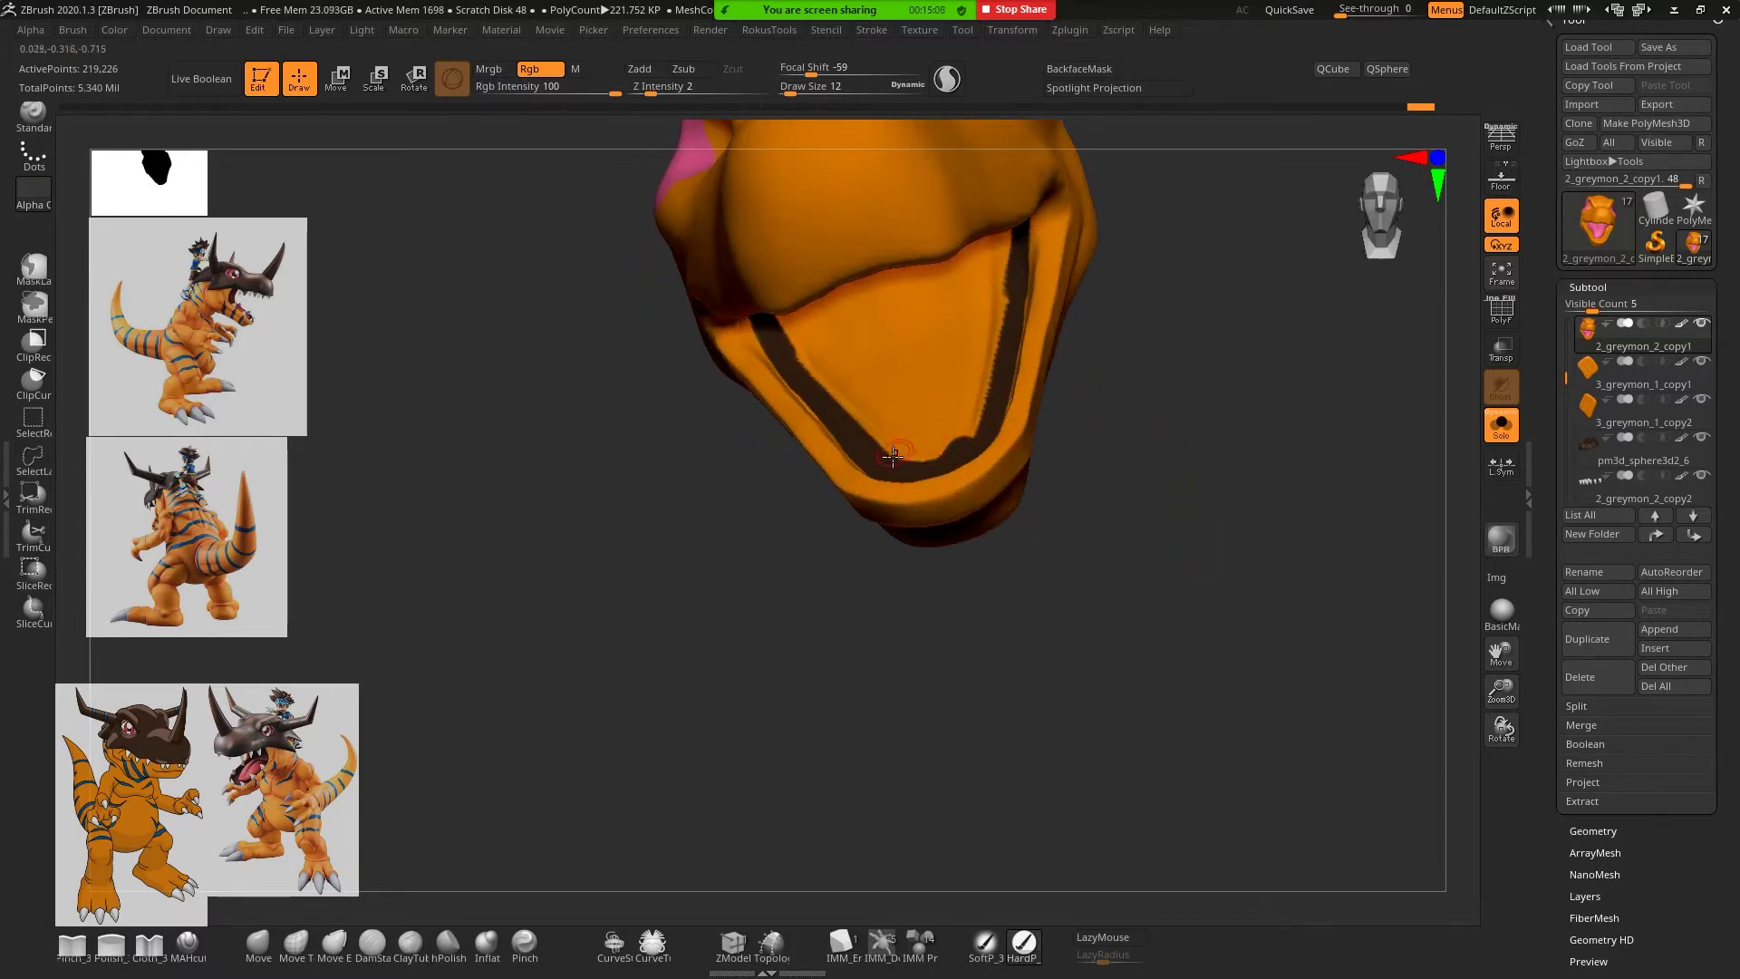
{"action": "mouse_move", "coordinate": [893, 453]}
{"action": "left_mouse_down"}
{"action": "mouse_move", "coordinate": [947, 385]}
{"action": "mouse_move", "coordinate": [944, 431]}
{"action": "mouse_move", "coordinate": [970, 426]}
{"action": "mouse_move", "coordinate": [995, 281]}
{"action": "mouse_move", "coordinate": [928, 378]}
{"action": "left_mouse_up"}
Fill the lower inner jaw with dark paint
{"action": "left_click_drag", "start_coordinate": [980, 308], "coordinate": [943, 286]}
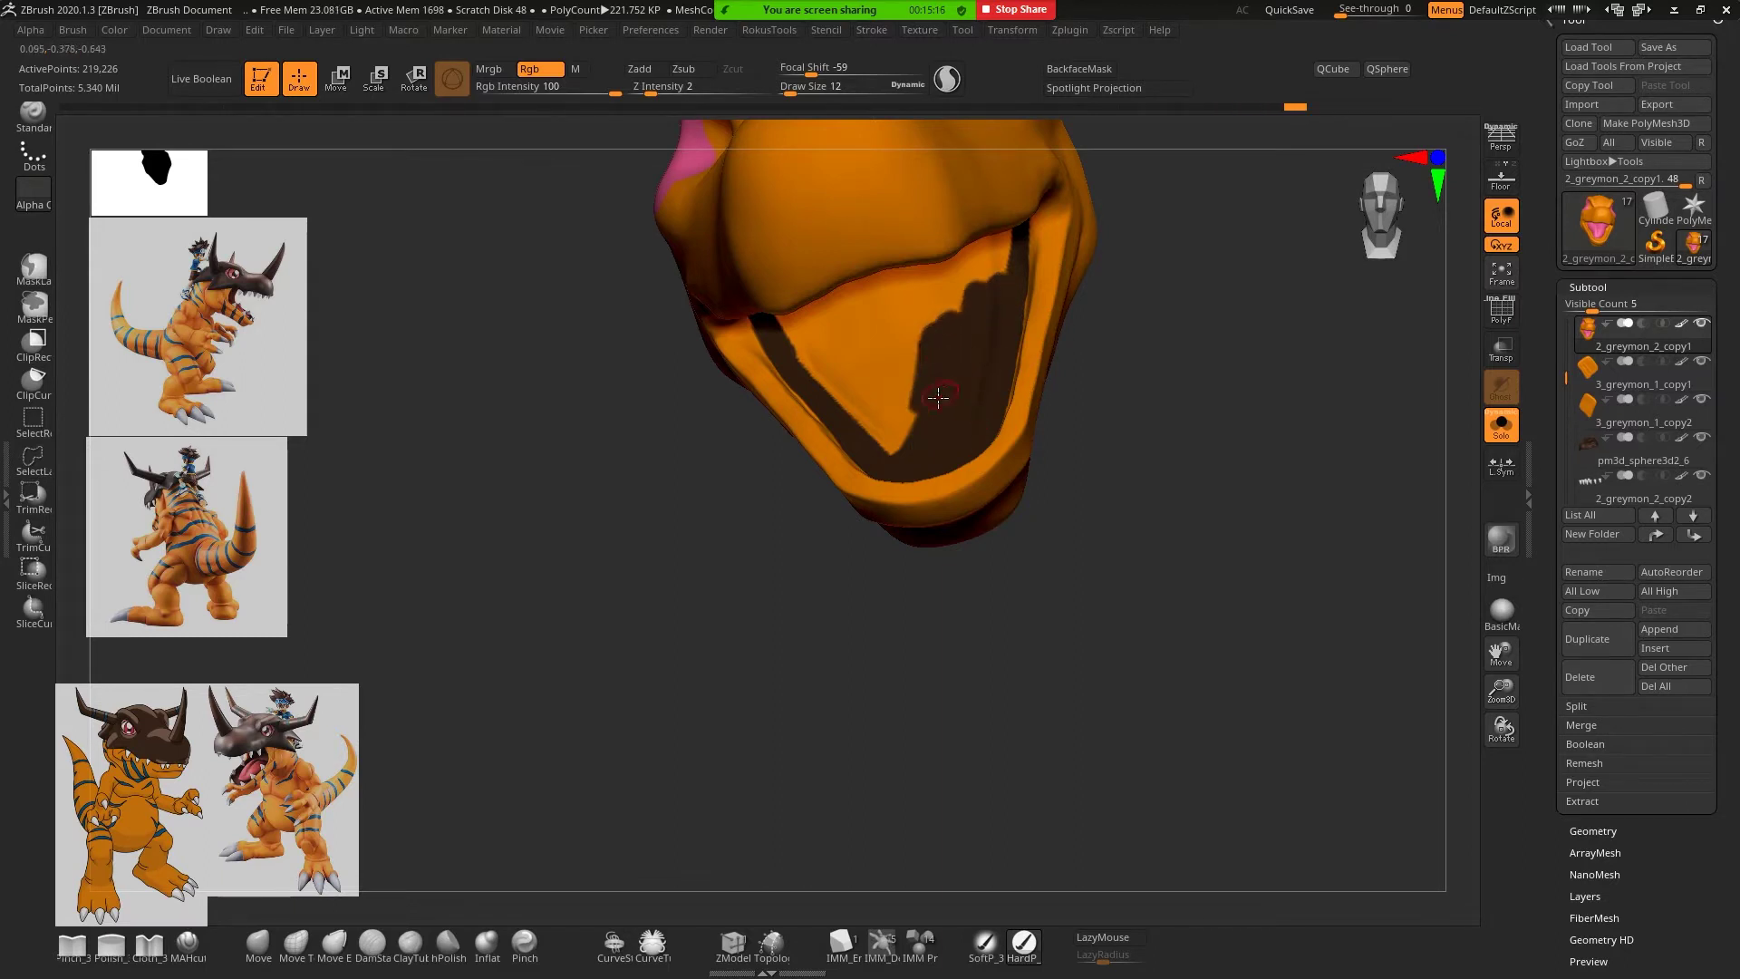
{"action": "left_click_drag", "start_coordinate": [879, 385], "coordinate": [938, 403]}
{"action": "left_click_drag", "start_coordinate": [816, 362], "coordinate": [893, 449]}
{"action": "mouse_move", "coordinate": [843, 390]}
{"action": "left_mouse_down"}
{"action": "mouse_move", "coordinate": [896, 463]}
{"action": "mouse_move", "coordinate": [920, 349]}
{"action": "mouse_move", "coordinate": [861, 321]}
{"action": "mouse_move", "coordinate": [815, 353]}
{"action": "mouse_move", "coordinate": [825, 385]}
{"action": "mouse_move", "coordinate": [857, 327]}
{"action": "mouse_move", "coordinate": [992, 263]}
{"action": "mouse_move", "coordinate": [977, 274]}
{"action": "left_mouse_up"}
Paint the inside of the upper jaw and remaining mouth areas dark
{"action": "mouse_move", "coordinate": [1274, 284]}
{"action": "left_mouse_down"}
{"action": "mouse_move", "coordinate": [1208, 249]}
{"action": "mouse_move", "coordinate": [1193, 341]}
{"action": "mouse_move", "coordinate": [1197, 328]}
{"action": "left_mouse_up"}
{"action": "mouse_move", "coordinate": [931, 322]}
{"action": "left_mouse_down"}
{"action": "mouse_move", "coordinate": [921, 280]}
{"action": "mouse_move", "coordinate": [971, 305]}
{"action": "left_mouse_up"}
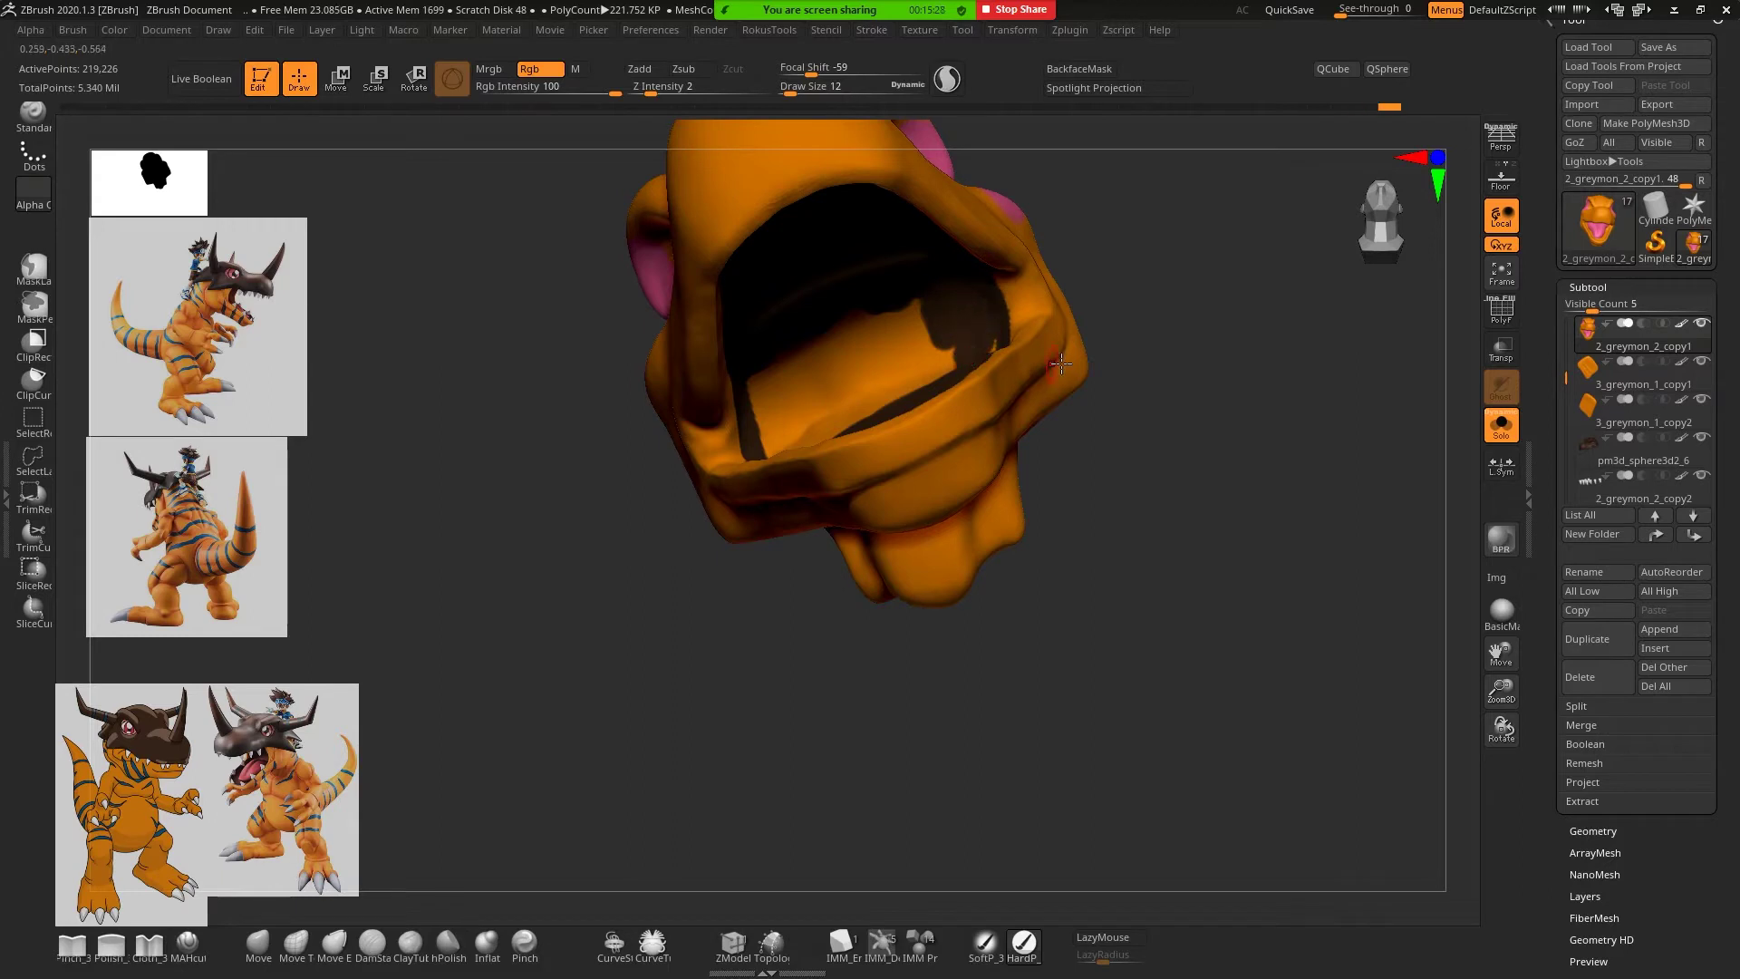
{"action": "mouse_move", "coordinate": [1164, 303]}
{"action": "left_mouse_down"}
{"action": "mouse_move", "coordinate": [1142, 352]}
{"action": "mouse_move", "coordinate": [1154, 283]}
{"action": "left_mouse_up"}
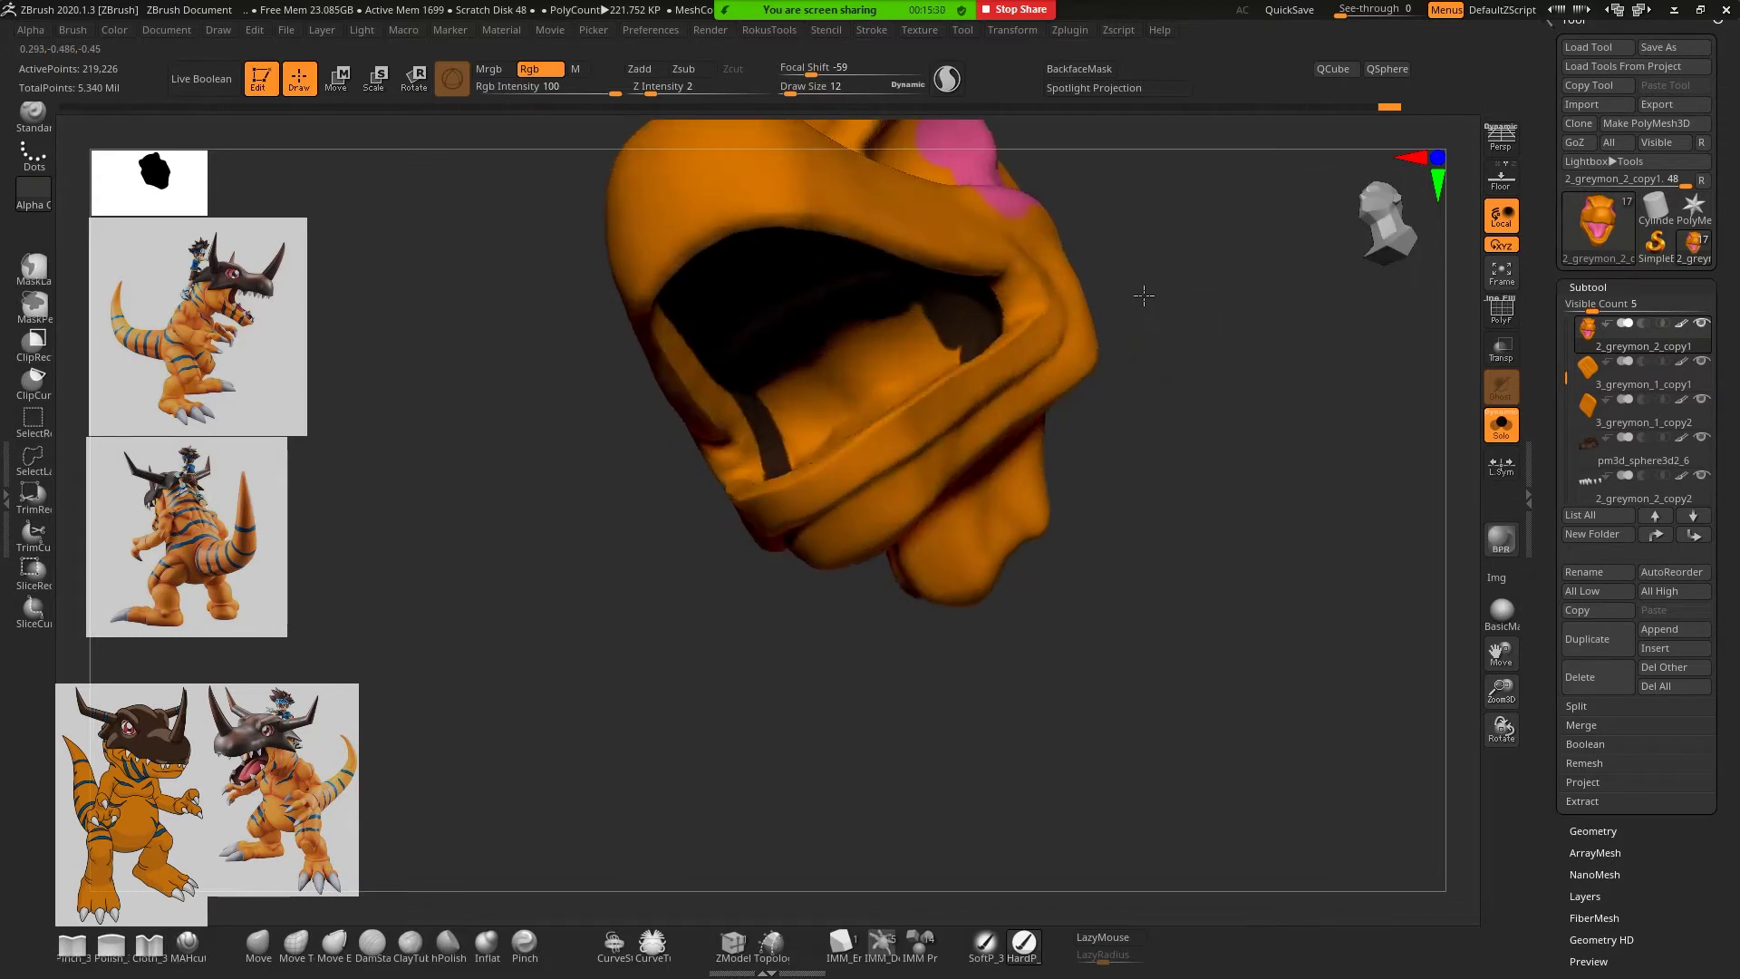
{"action": "mouse_move", "coordinate": [925, 386]}
{"action": "left_mouse_down"}
{"action": "mouse_move", "coordinate": [912, 293]}
{"action": "mouse_move", "coordinate": [924, 385]}
{"action": "mouse_move", "coordinate": [948, 354]}
{"action": "mouse_move", "coordinate": [979, 358]}
{"action": "left_mouse_up"}
{"action": "mouse_move", "coordinate": [1188, 368]}
{"action": "left_mouse_down"}
{"action": "mouse_move", "coordinate": [1164, 341]}
{"action": "mouse_move", "coordinate": [847, 295]}
{"action": "mouse_move", "coordinate": [652, 471]}
{"action": "mouse_move", "coordinate": [855, 321]}
{"action": "mouse_move", "coordinate": [766, 362]}
{"action": "mouse_move", "coordinate": [798, 369]}
{"action": "mouse_move", "coordinate": [853, 335]}
{"action": "mouse_move", "coordinate": [850, 311]}
{"action": "left_mouse_up"}
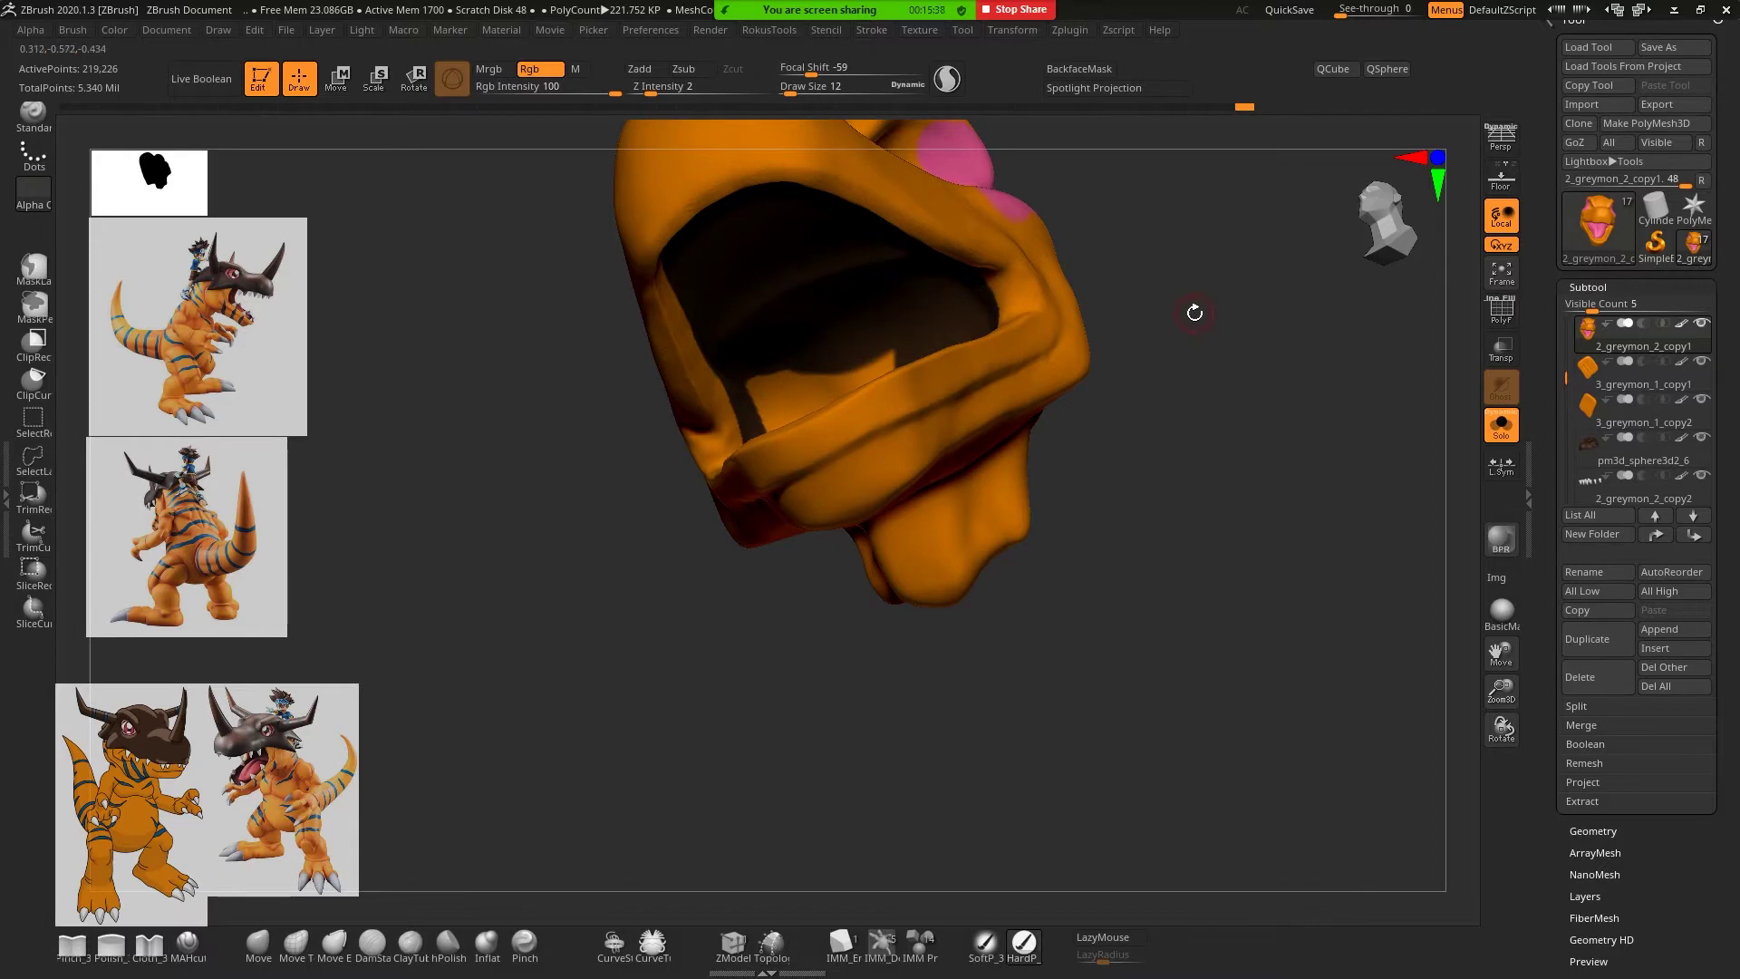
{"action": "mouse_move", "coordinate": [1200, 290]}
{"action": "left_mouse_down"}
{"action": "mouse_move", "coordinate": [828, 356]}
{"action": "mouse_move", "coordinate": [771, 413]}
{"action": "mouse_move", "coordinate": [838, 398]}
{"action": "mouse_move", "coordinate": [778, 435]}
{"action": "mouse_move", "coordinate": [793, 458]}
{"action": "mouse_move", "coordinate": [840, 416]}
{"action": "mouse_move", "coordinate": [901, 407]}
{"action": "mouse_move", "coordinate": [804, 461]}
{"action": "mouse_move", "coordinate": [866, 444]}
{"action": "mouse_move", "coordinate": [835, 463]}
{"action": "left_mouse_up"}
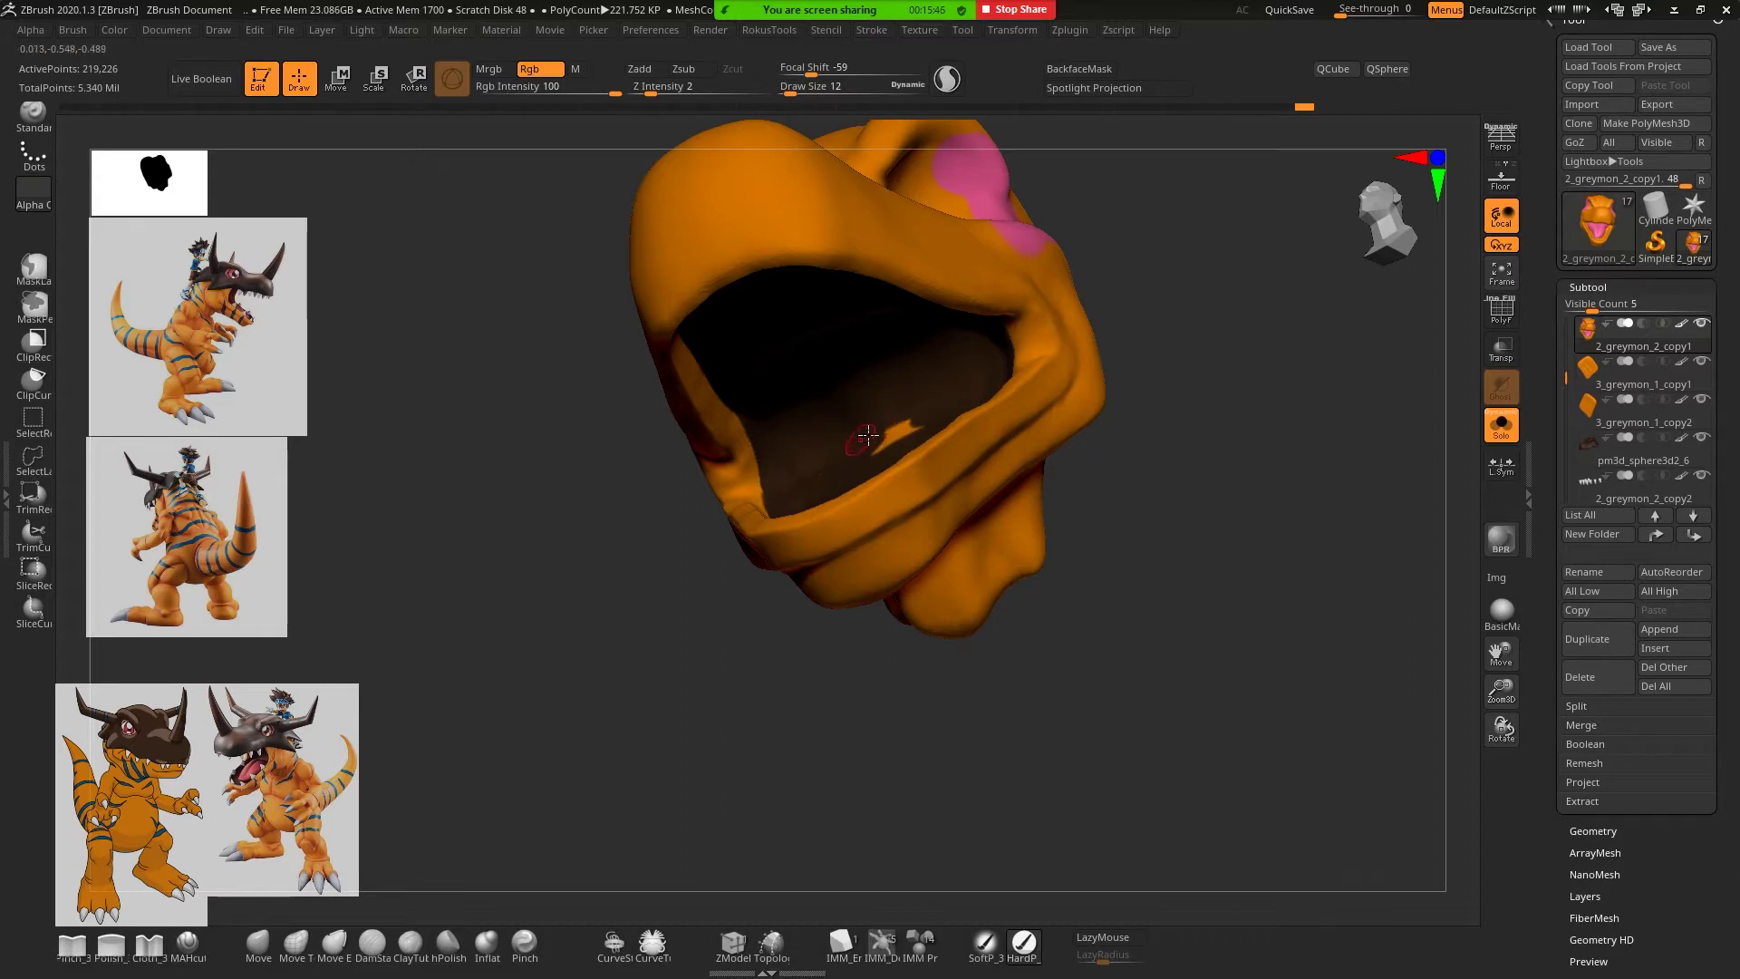
Apply the SkinShade4 material and orbit around the head to inspect the dark mouth
{"action": "left_click", "coordinate": [1508, 612]}
{"action": "left_click", "coordinate": [1503, 611]}
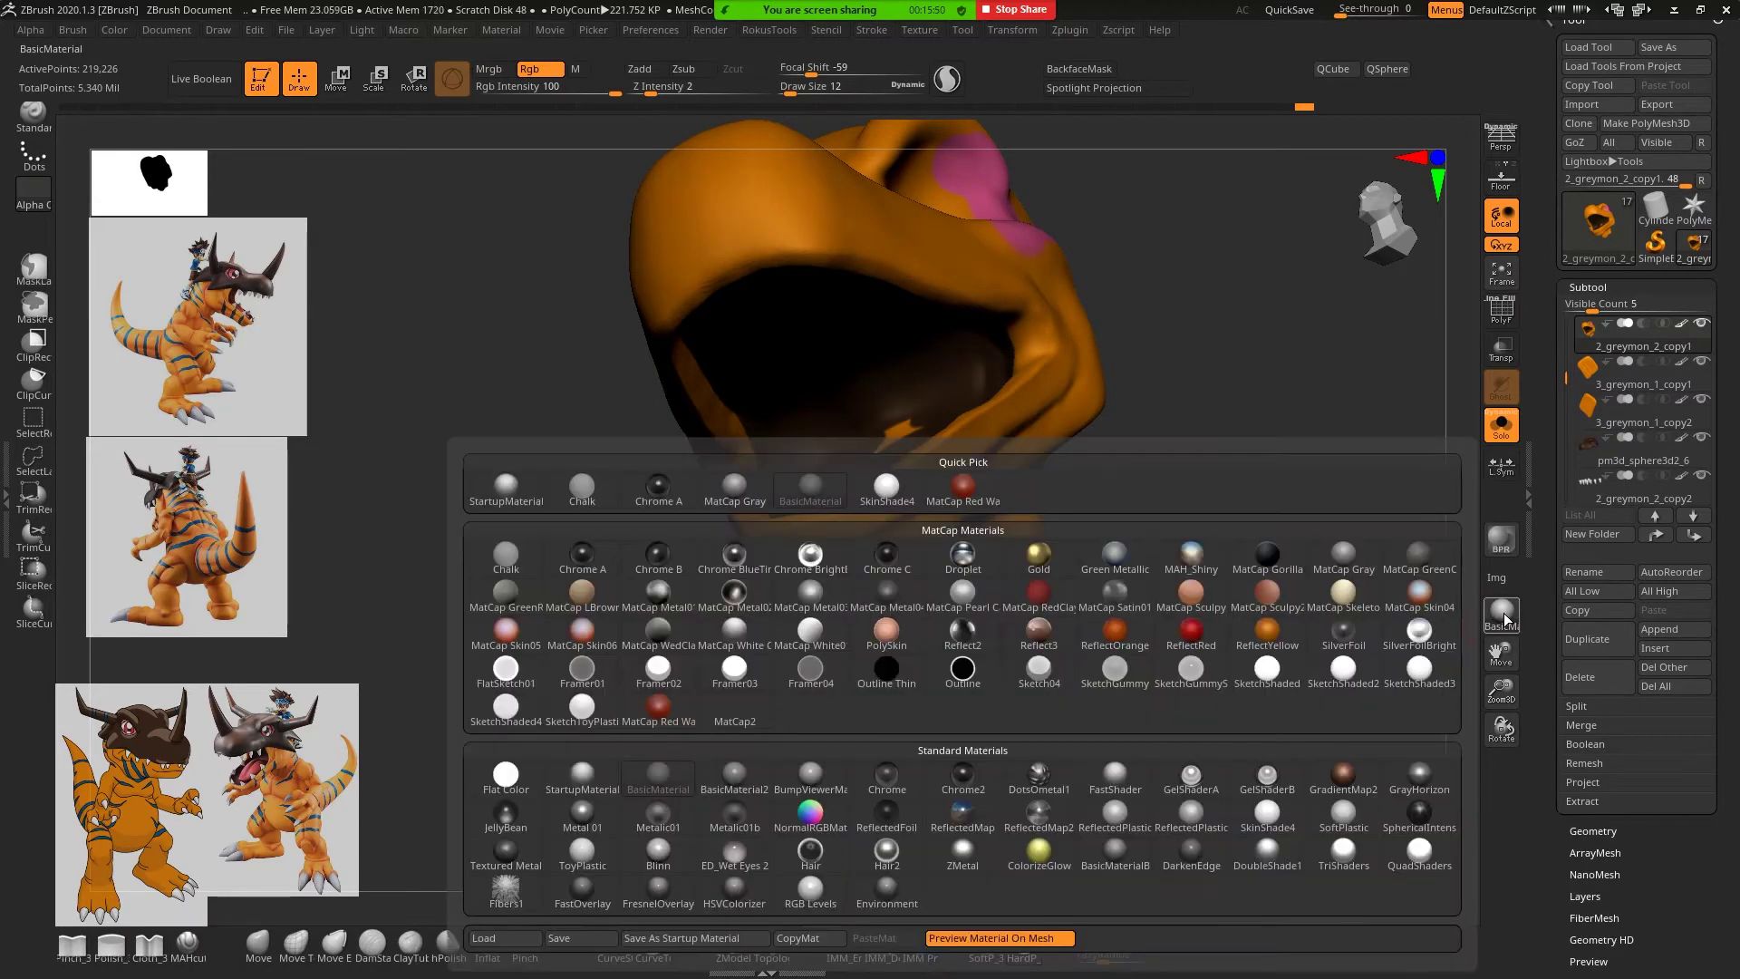
{"action": "left_click", "coordinate": [1267, 811]}
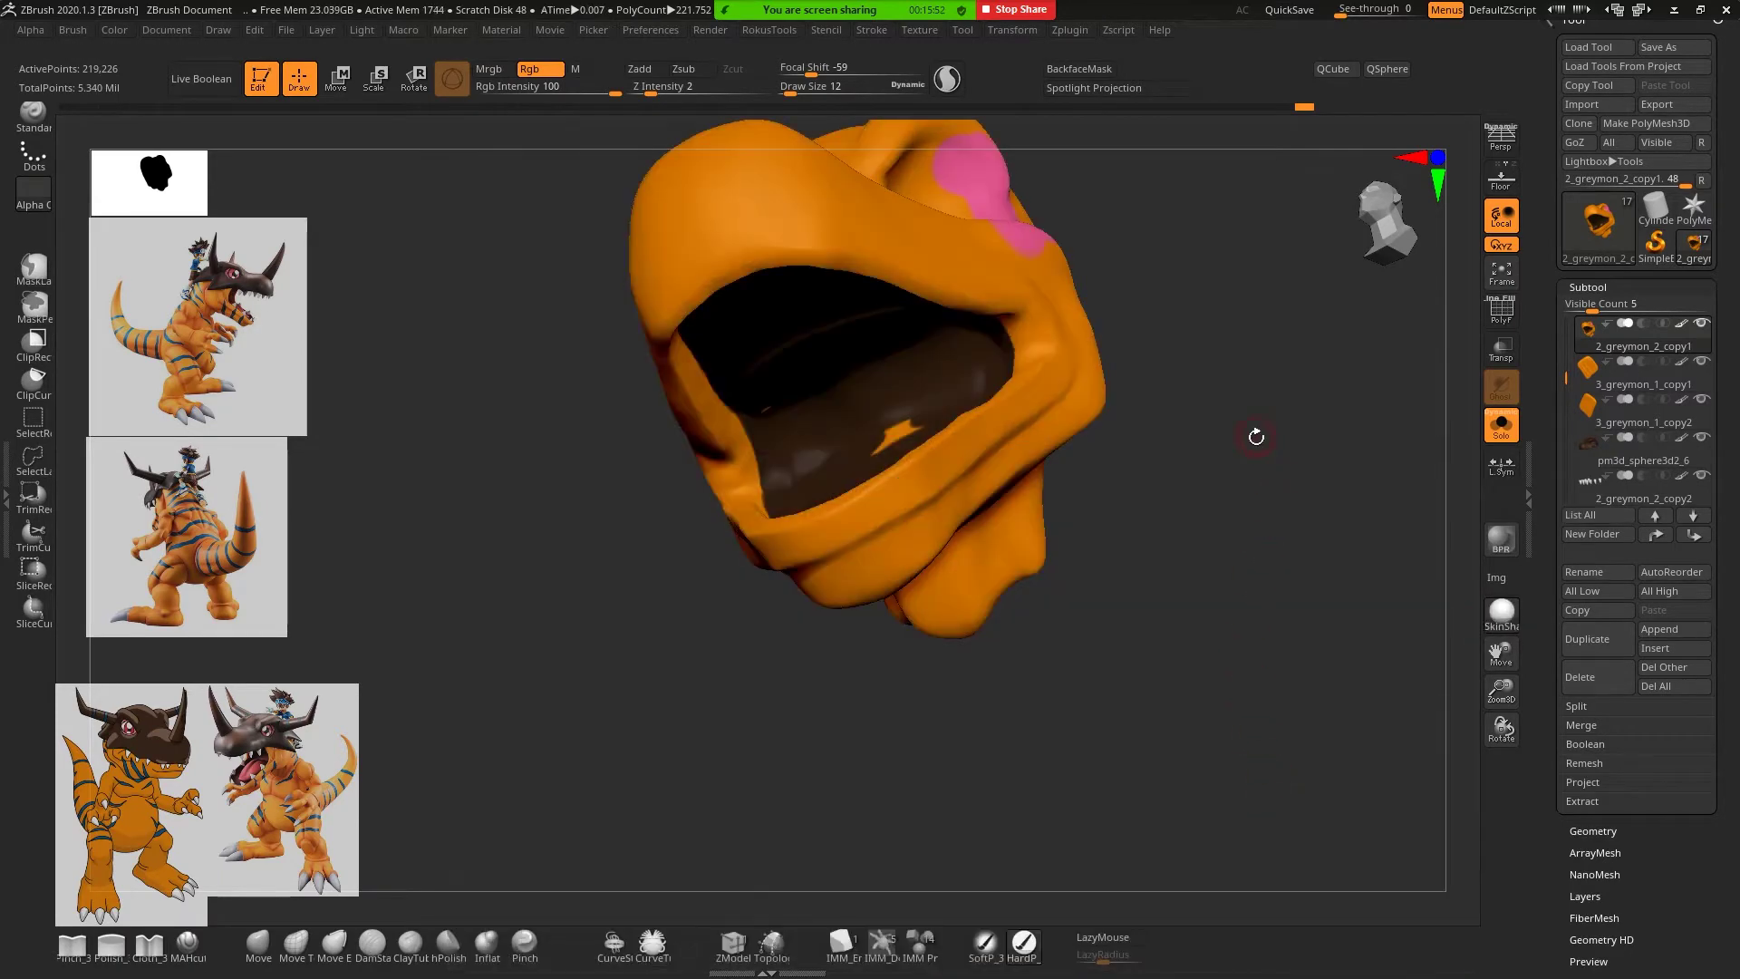
{"action": "mouse_move", "coordinate": [1226, 510]}
{"action": "left_mouse_down"}
{"action": "mouse_move", "coordinate": [1227, 435]}
{"action": "mouse_move", "coordinate": [1197, 440]}
{"action": "left_mouse_up"}
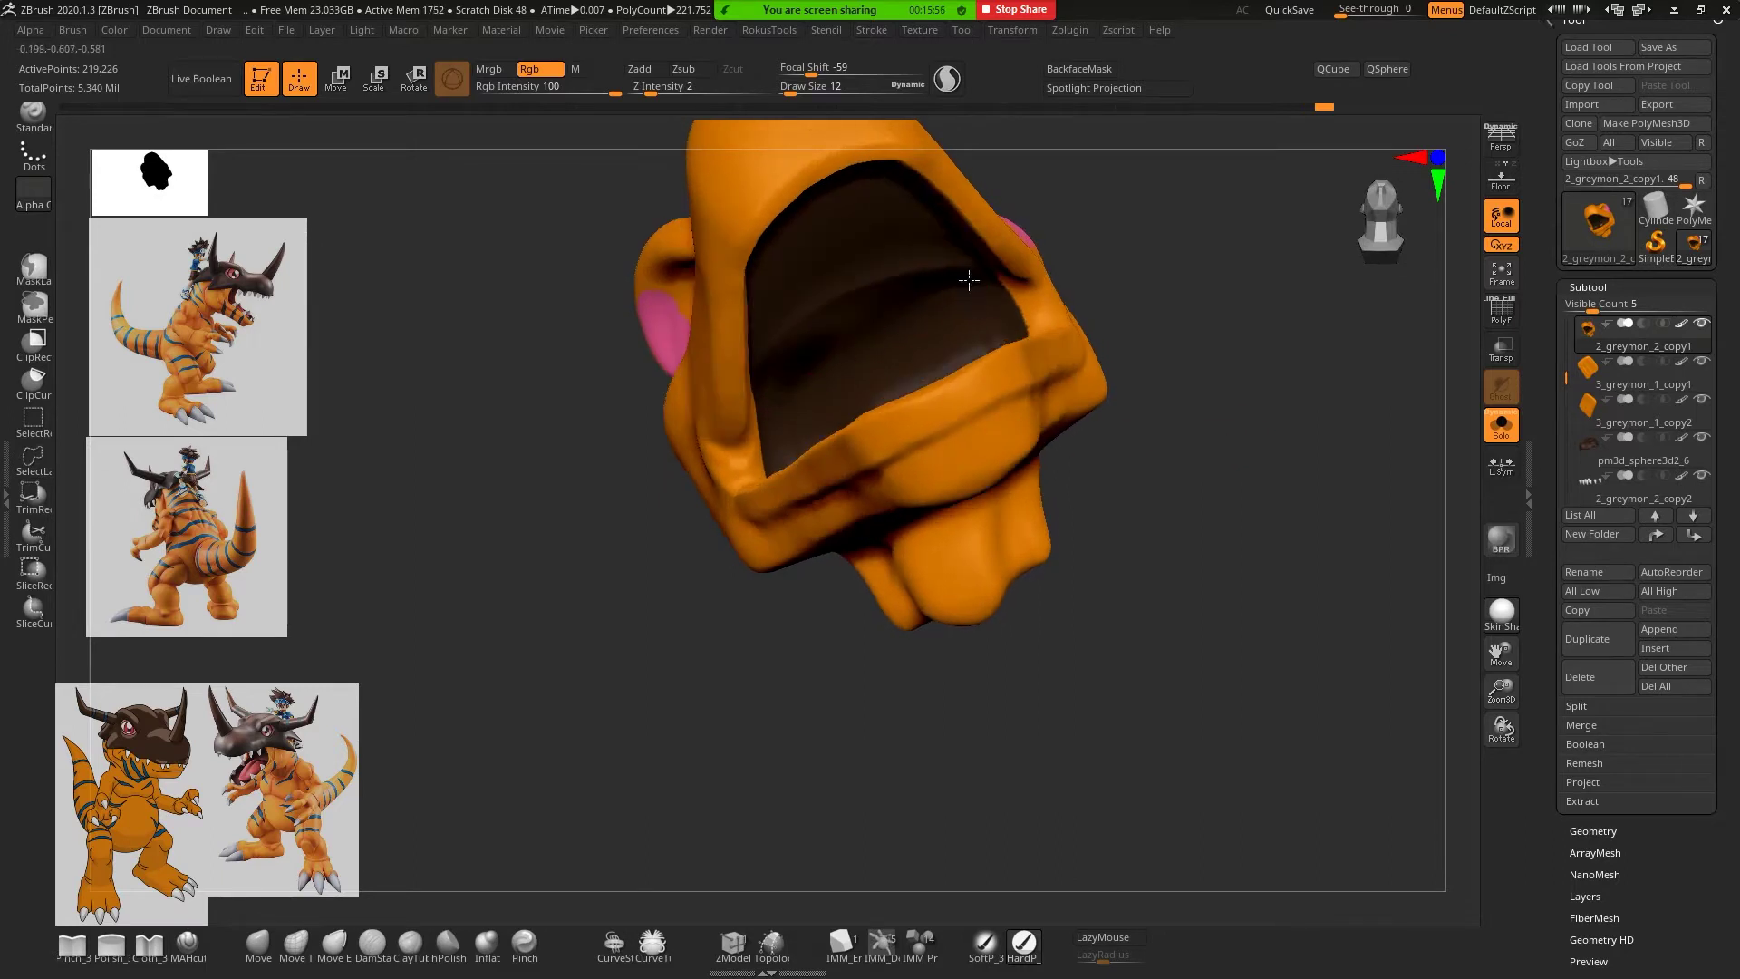
{"action": "mouse_move", "coordinate": [1122, 354]}
{"action": "left_mouse_down"}
{"action": "mouse_move", "coordinate": [1161, 313]}
{"action": "mouse_move", "coordinate": [1177, 392]}
{"action": "mouse_move", "coordinate": [1154, 318]}
{"action": "mouse_move", "coordinate": [1205, 417]}
{"action": "left_mouse_up"}
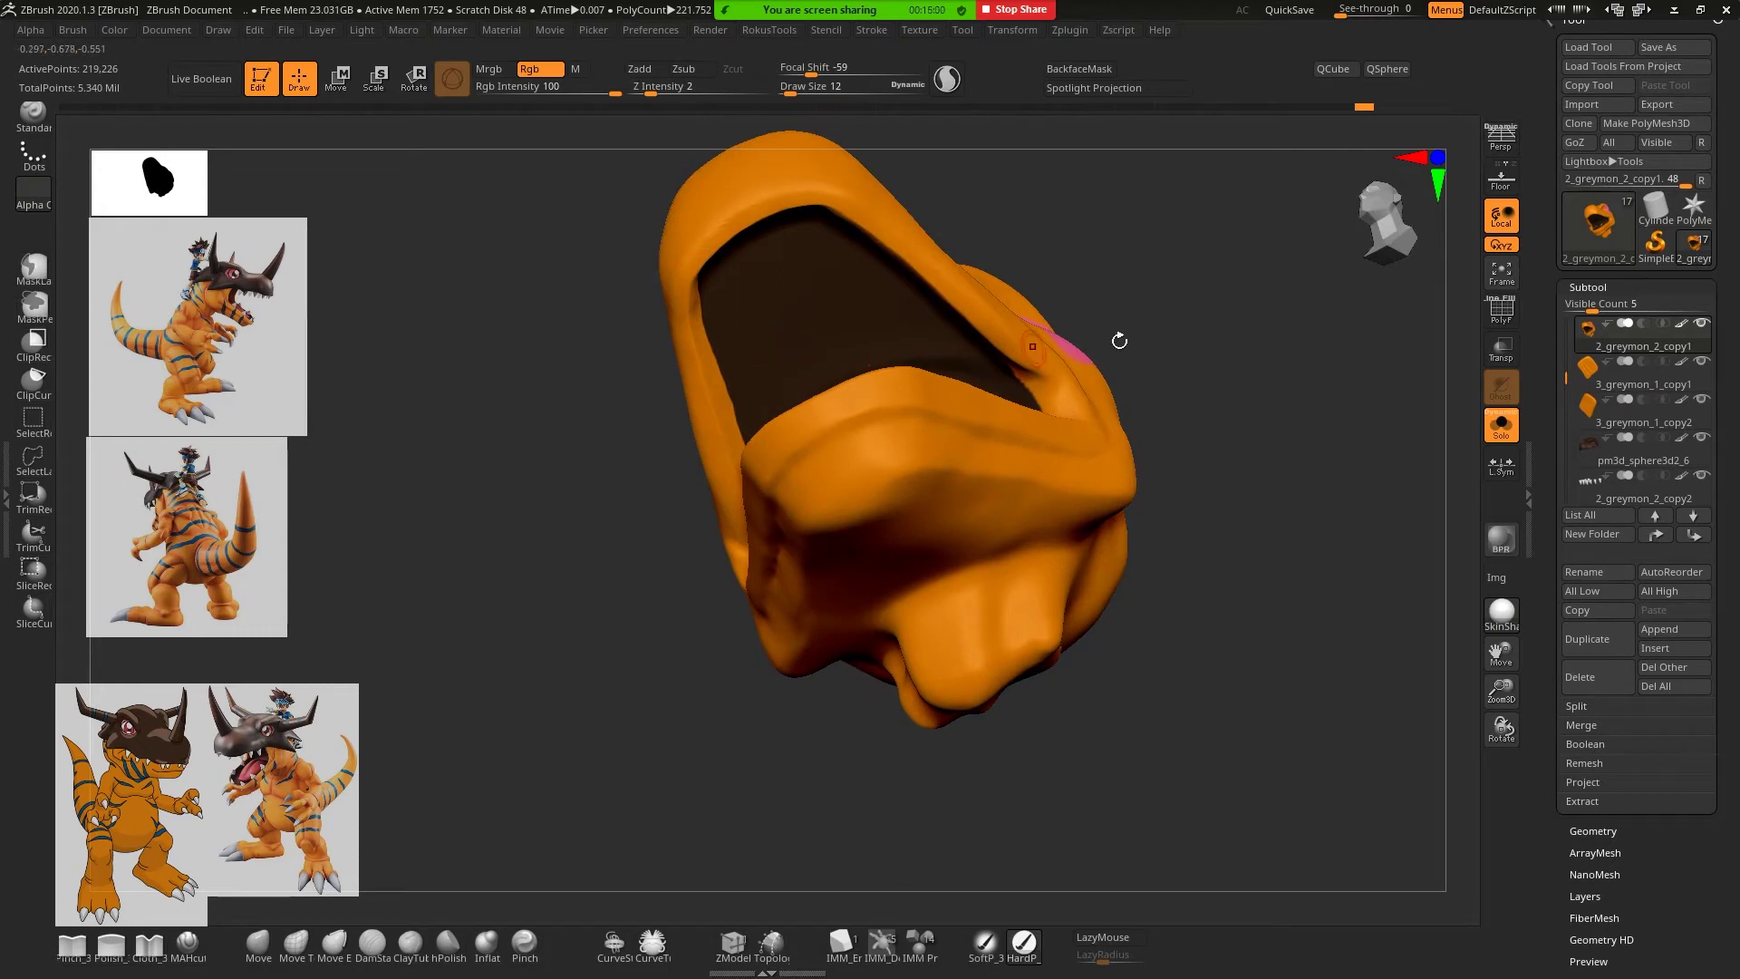
{"action": "left_click_drag", "start_coordinate": [1191, 316], "coordinate": [1204, 427]}
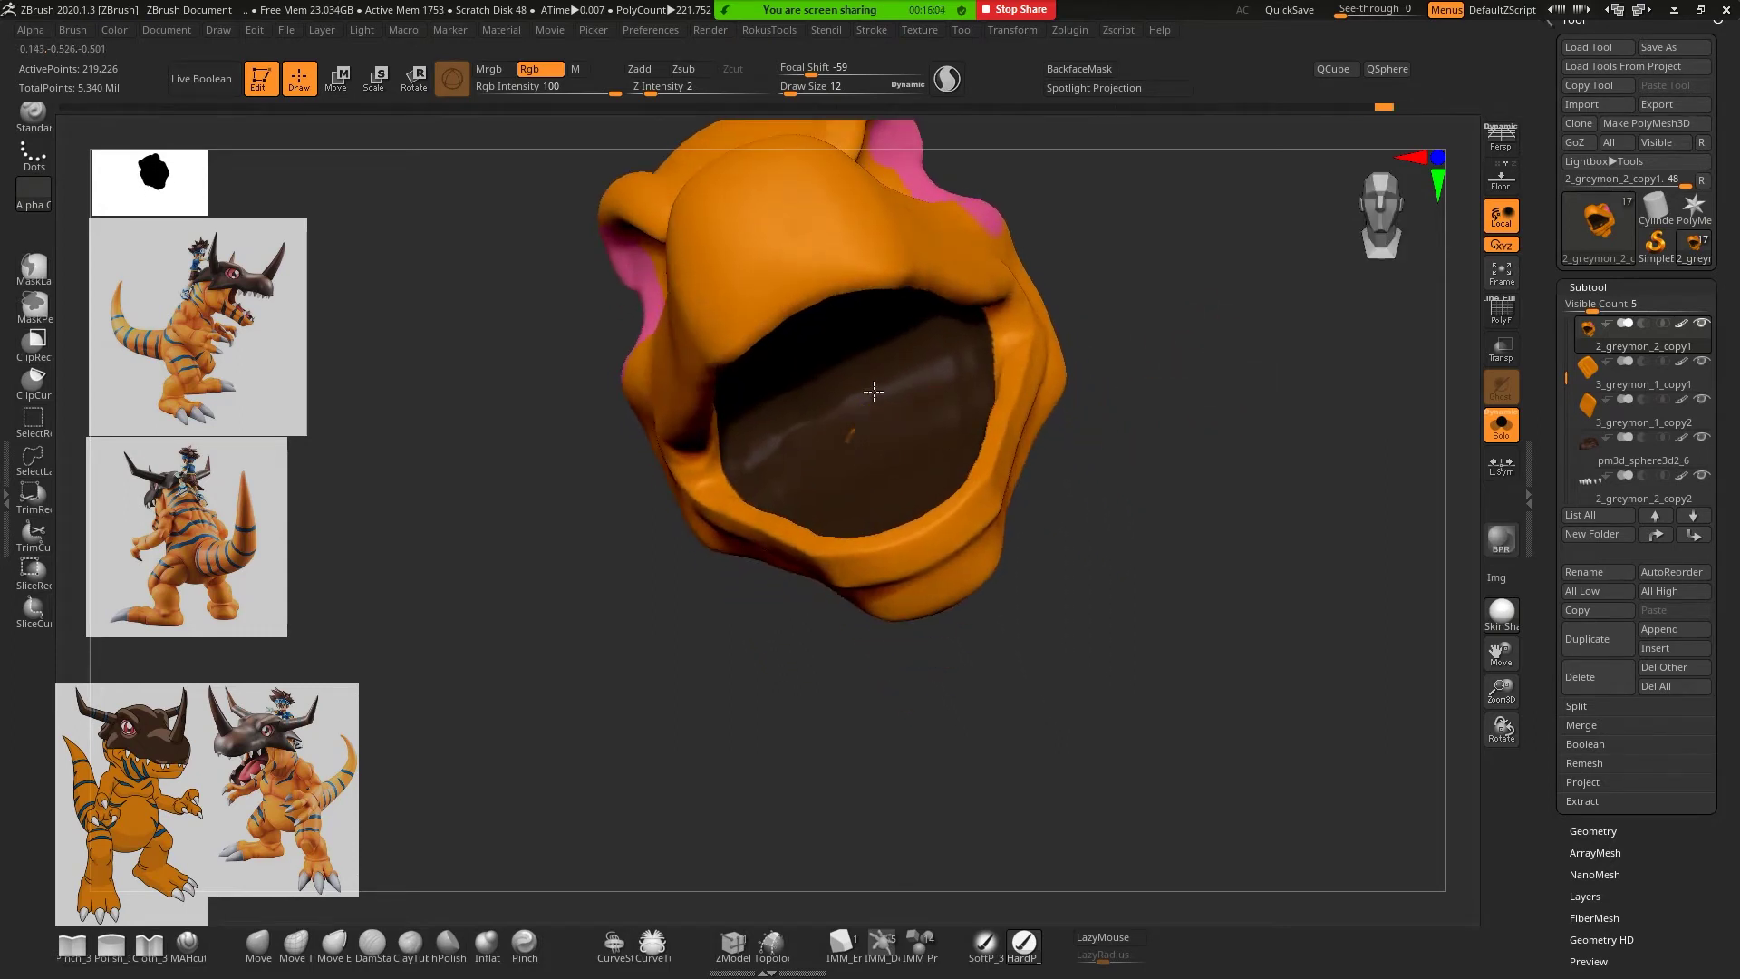
{"action": "mouse_move", "coordinate": [1169, 404]}
{"action": "left_mouse_down"}
{"action": "mouse_move", "coordinate": [1227, 505]}
{"action": "mouse_move", "coordinate": [1123, 342]}
{"action": "left_mouse_up"}
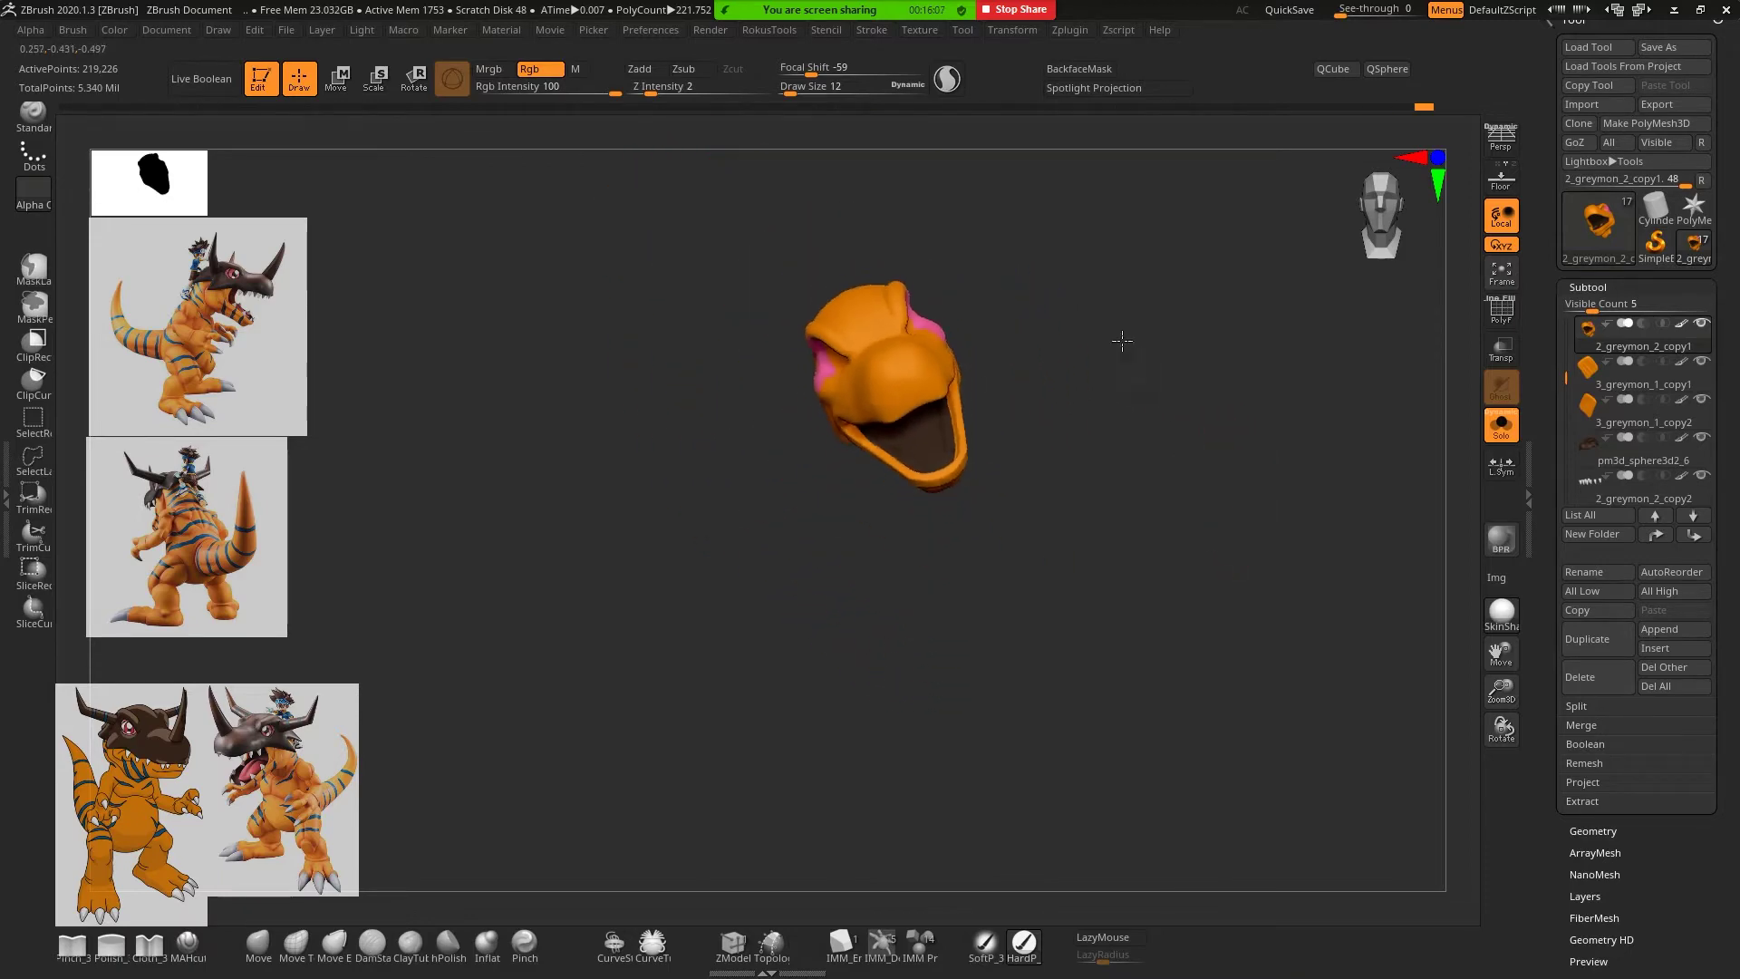
Unsolo to show the full figure, orbit around it, and select the 2_greymon_1_copy1 subtool
{"action": "left_click", "coordinate": [1501, 424]}
{"action": "left_click_drag", "start_coordinate": [1339, 466], "coordinate": [1215, 408]}
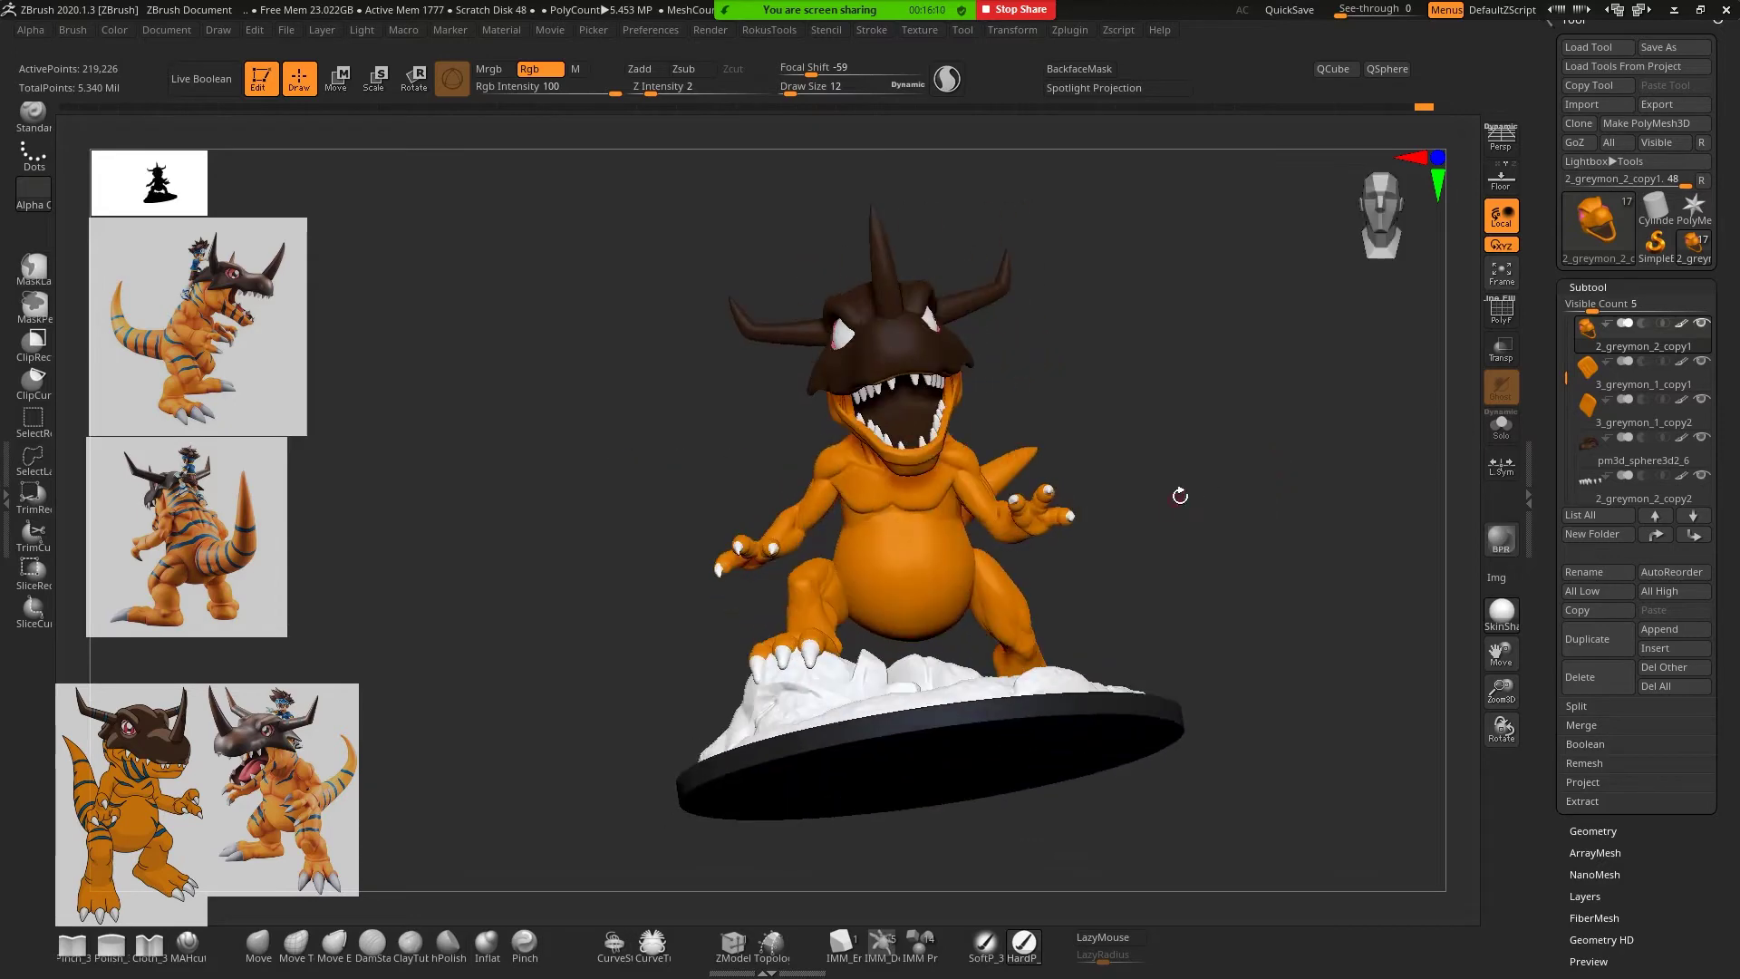
{"action": "mouse_move", "coordinate": [1242, 512]}
{"action": "left_mouse_down"}
{"action": "mouse_move", "coordinate": [1336, 480]}
{"action": "mouse_move", "coordinate": [1204, 521]}
{"action": "mouse_move", "coordinate": [1251, 505]}
{"action": "mouse_move", "coordinate": [1286, 549]}
{"action": "left_mouse_up"}
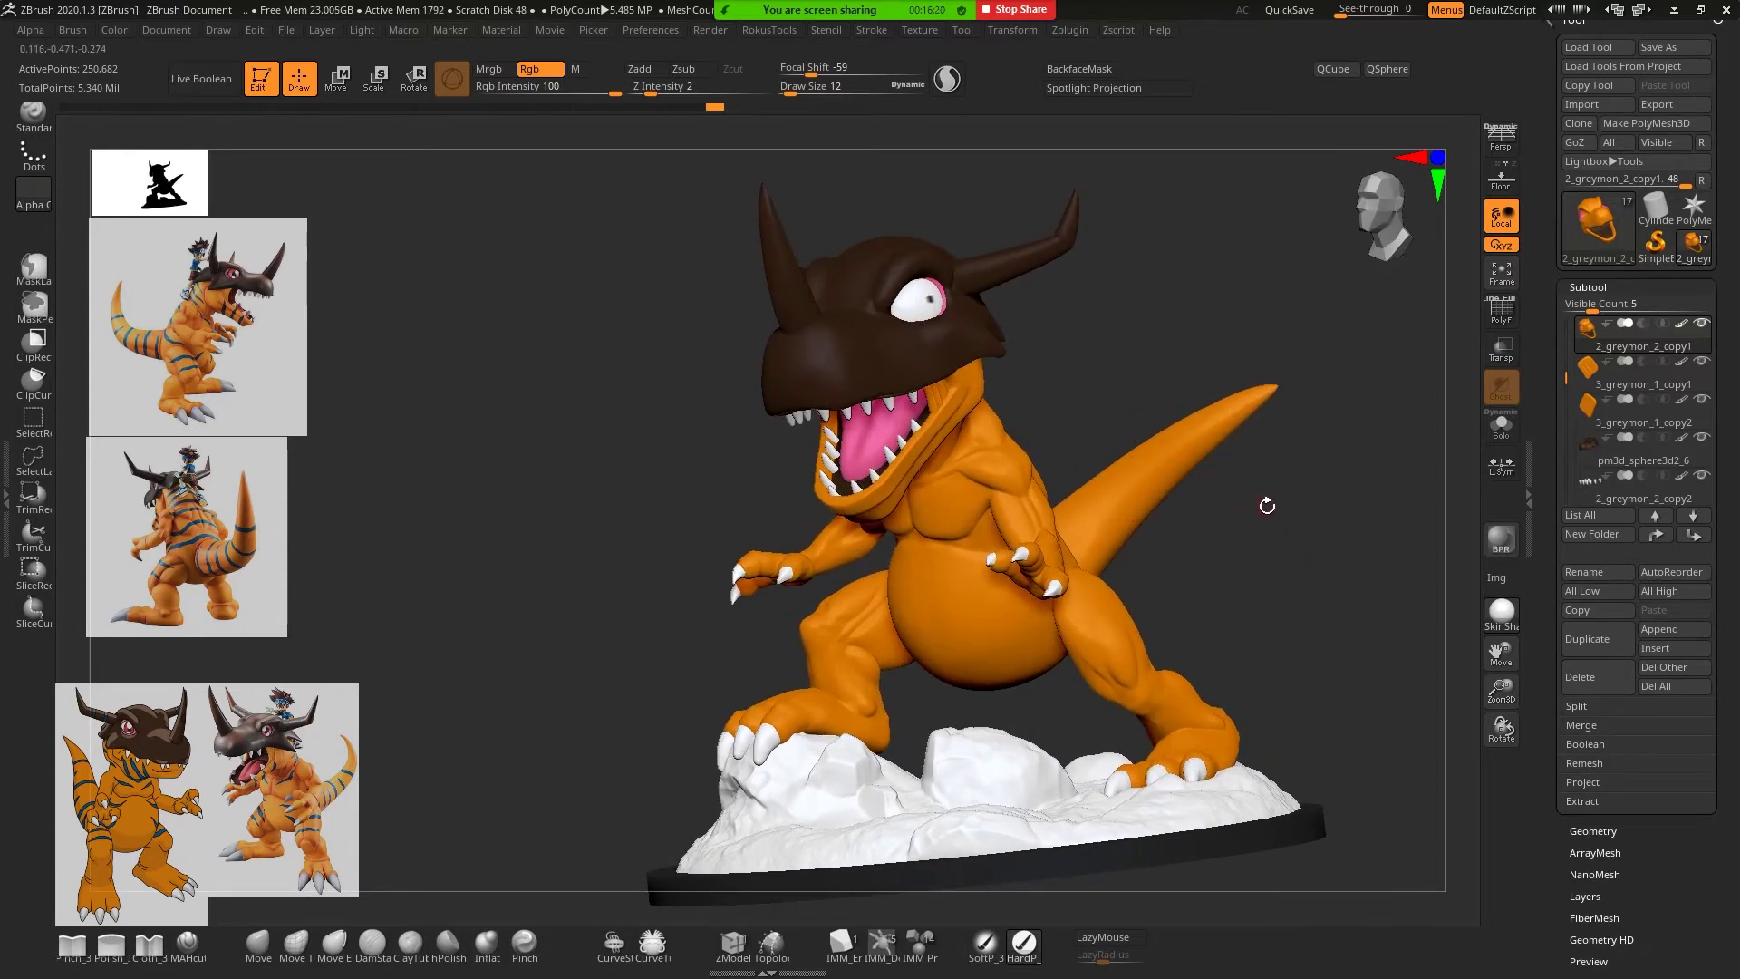
{"action": "mouse_move", "coordinate": [1267, 506]}
{"action": "left_mouse_down"}
{"action": "mouse_move", "coordinate": [1198, 542]}
{"action": "mouse_move", "coordinate": [1304, 488]}
{"action": "left_mouse_up"}
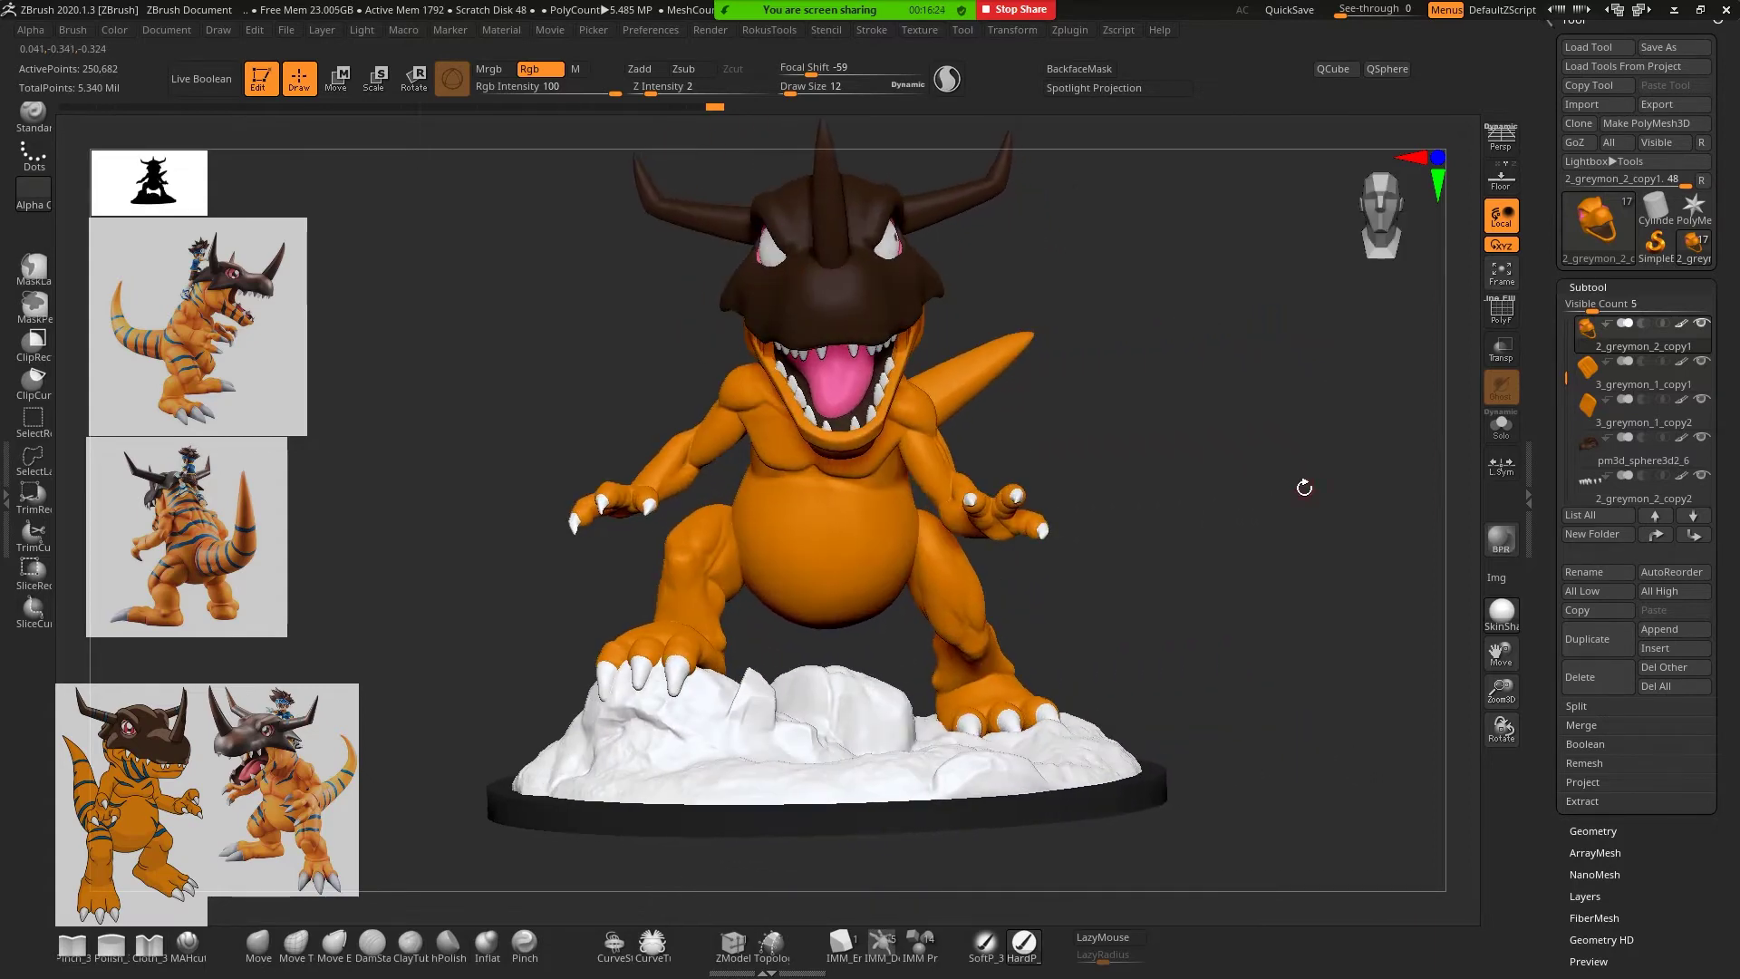
{"action": "left_click", "coordinate": [861, 549], "text": "alt"}
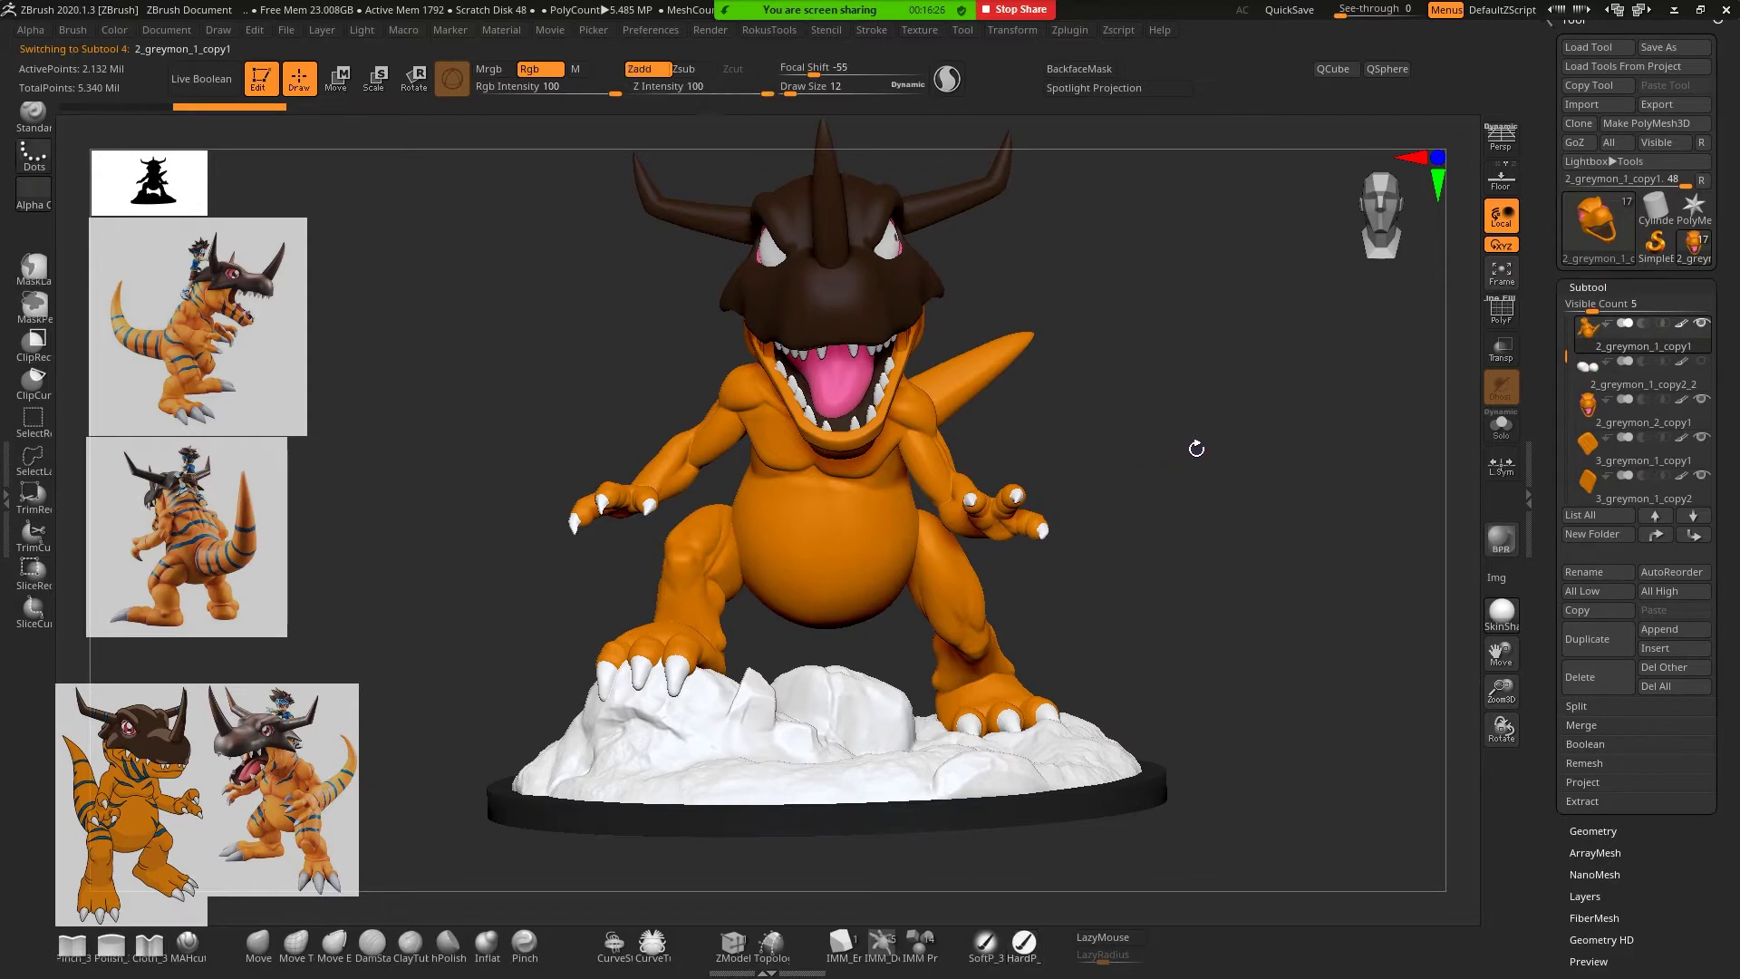
Toggle PolyF on and off to check the body's polygroups
{"action": "key", "text": "shift+f"}
{"action": "mouse_move", "coordinate": [1263, 453]}
{"action": "left_mouse_down"}
{"action": "mouse_move", "coordinate": [1242, 490]}
{"action": "mouse_move", "coordinate": [1373, 827]}
{"action": "left_mouse_up"}
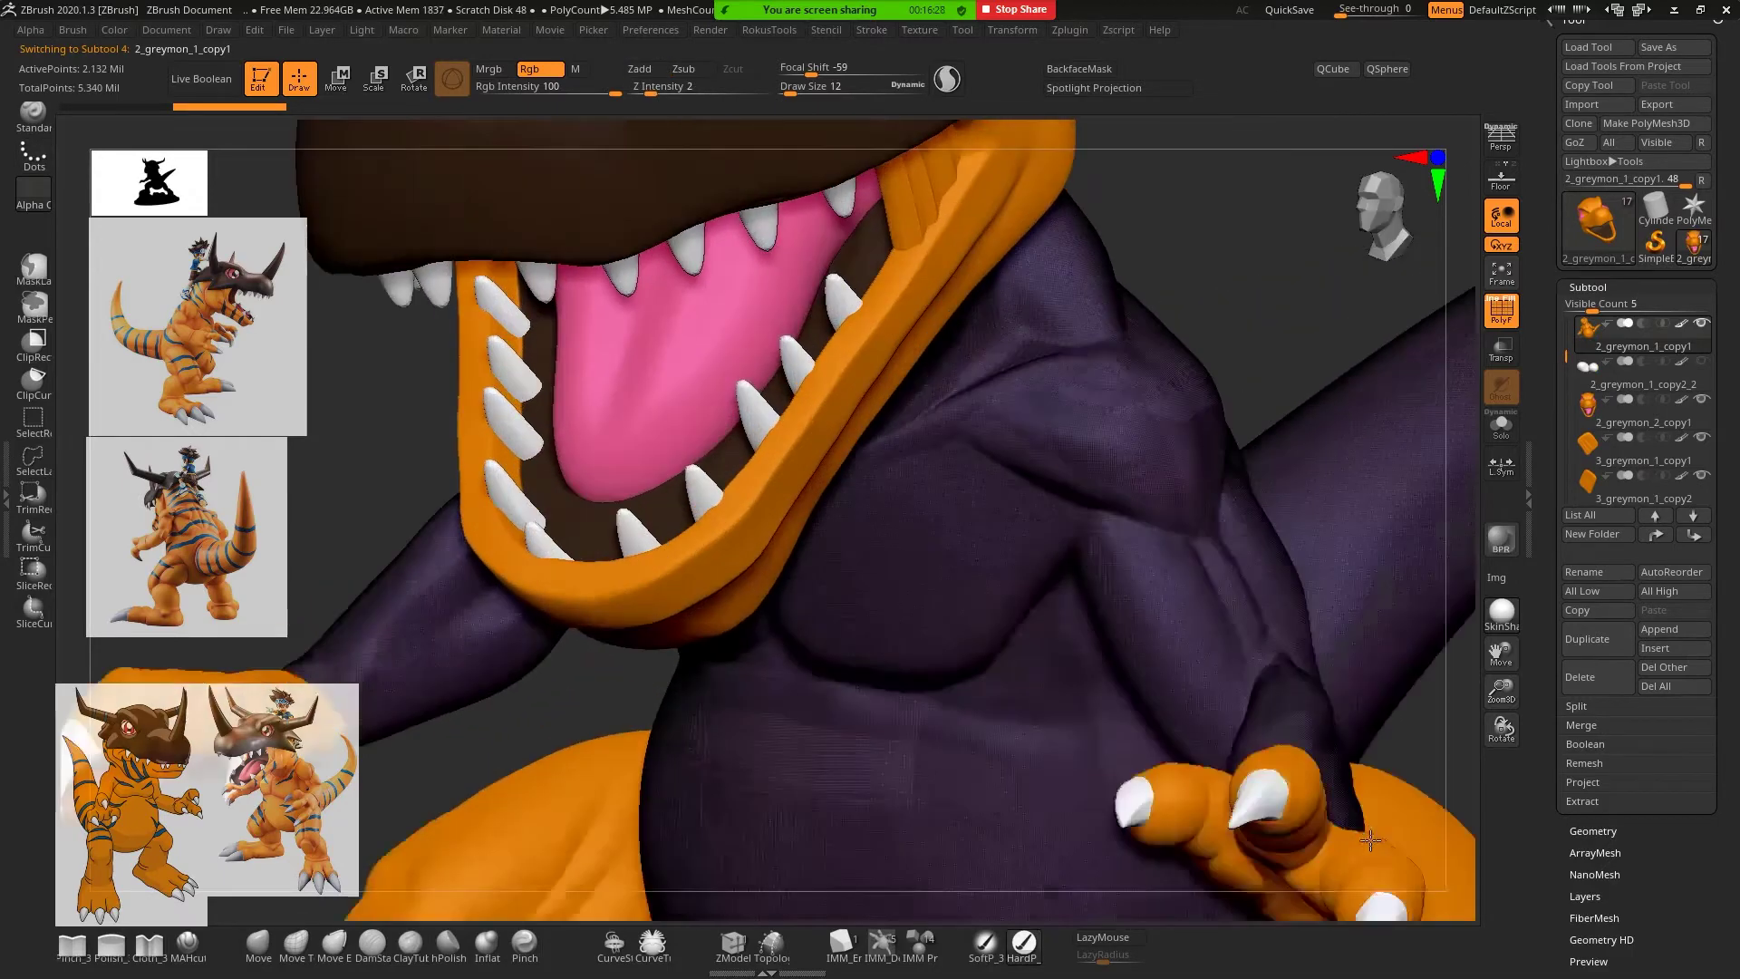
{"action": "key", "text": "f"}
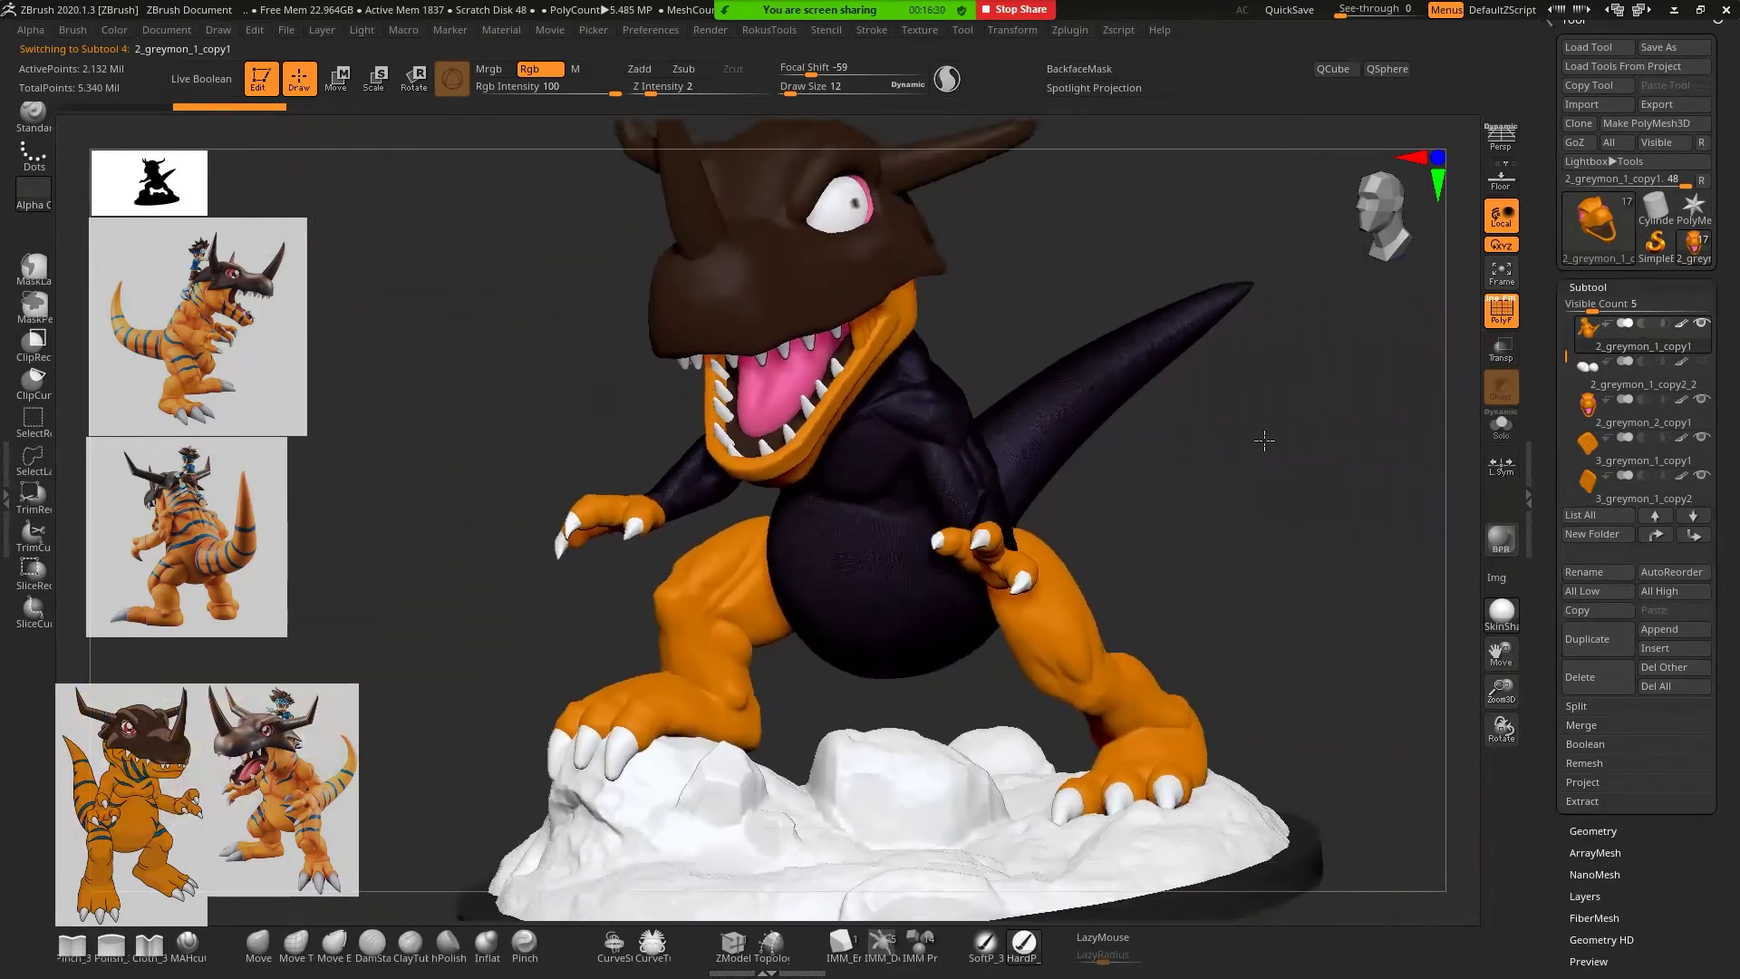
{"action": "left_click_drag", "start_coordinate": [1287, 494], "coordinate": [1273, 454]}
{"action": "key", "text": "shift+f"}
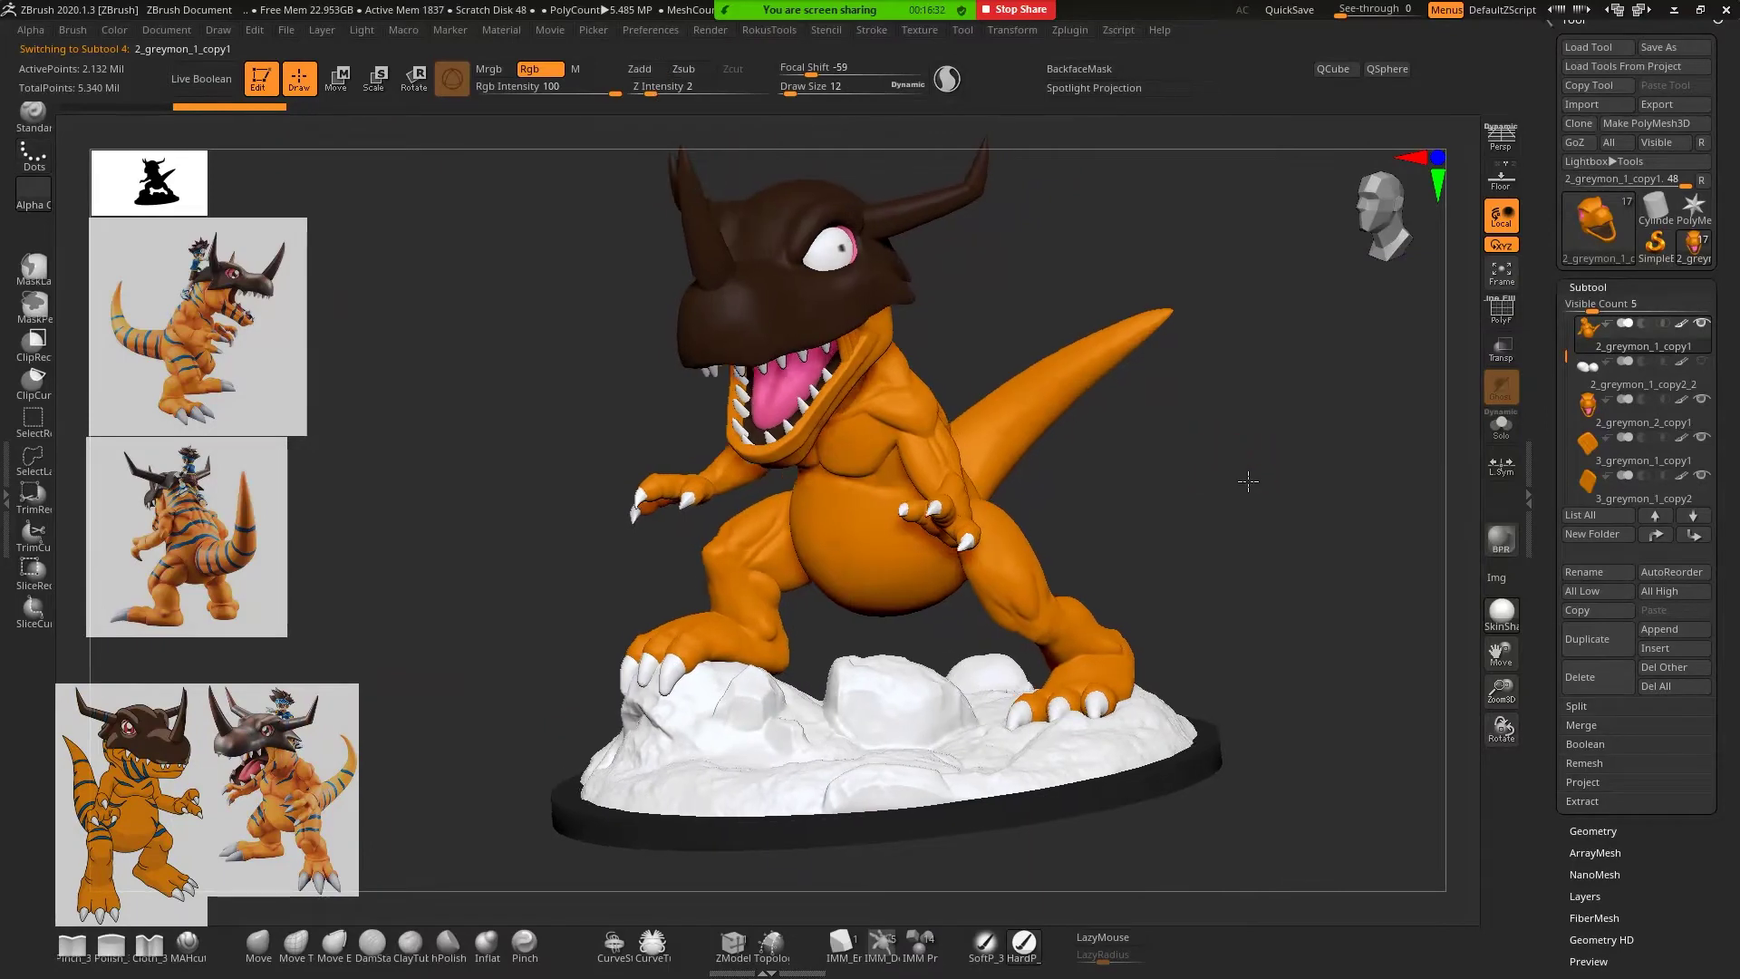
Zoom toward the tail and begin a straight MaskCurve line across it
{"action": "mouse_move", "coordinate": [1185, 489]}
{"action": "left_mouse_down"}
{"action": "mouse_move", "coordinate": [1278, 474]}
{"action": "mouse_move", "coordinate": [1257, 517]}
{"action": "mouse_move", "coordinate": [1228, 517]}
{"action": "mouse_move", "coordinate": [1215, 481]}
{"action": "left_mouse_up"}
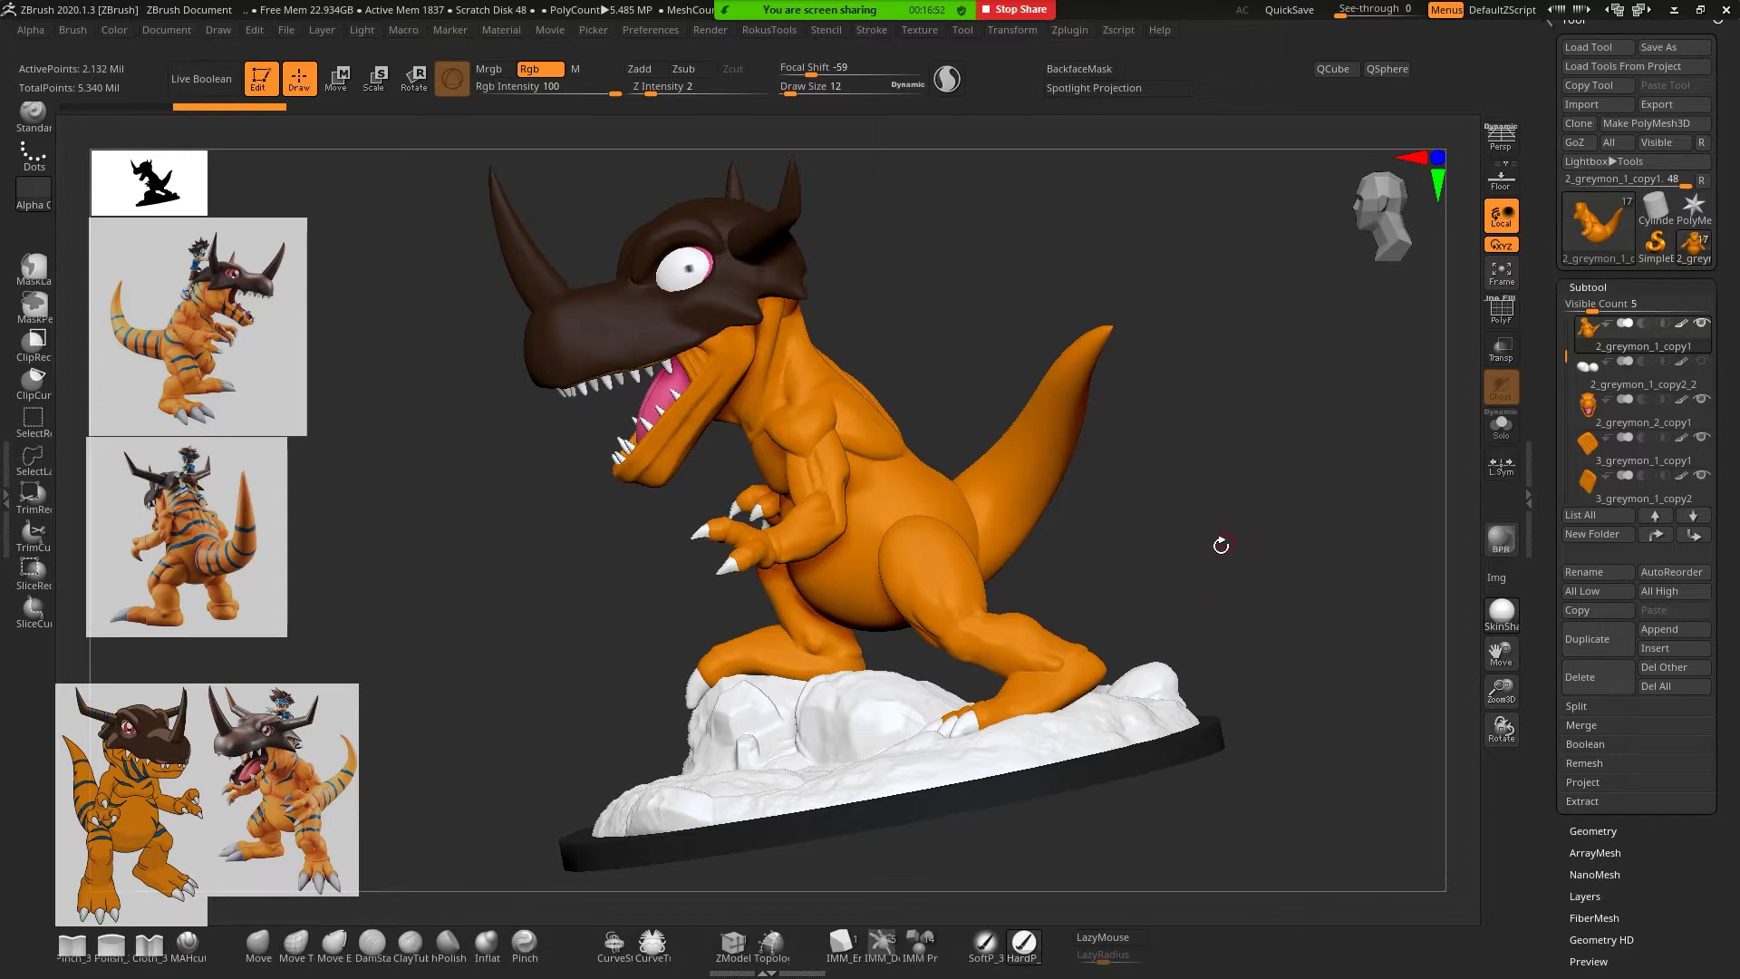
{"action": "mouse_move", "coordinate": [1221, 545]}
{"action": "left_mouse_down"}
{"action": "mouse_move", "coordinate": [1106, 583]}
{"action": "mouse_move", "coordinate": [1235, 641]}
{"action": "mouse_move", "coordinate": [1146, 563]}
{"action": "left_mouse_up"}
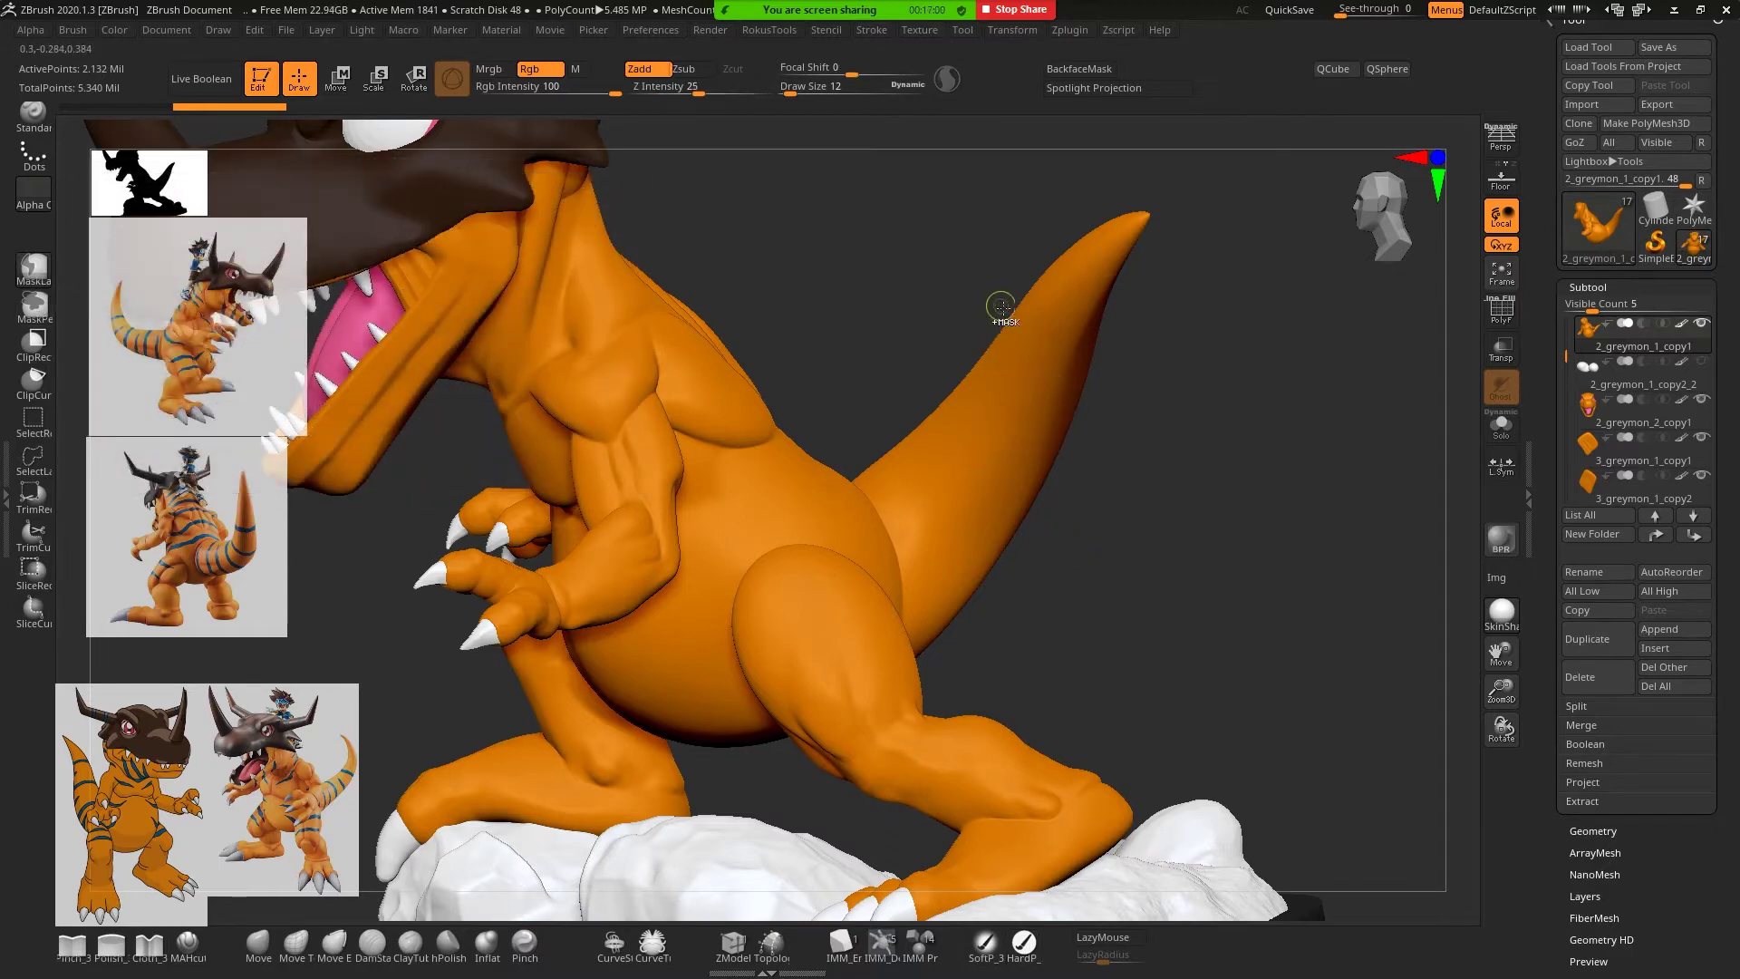
{"action": "left_click_drag", "start_coordinate": [1000, 296], "coordinate": [1134, 388], "text": "ctrl"}
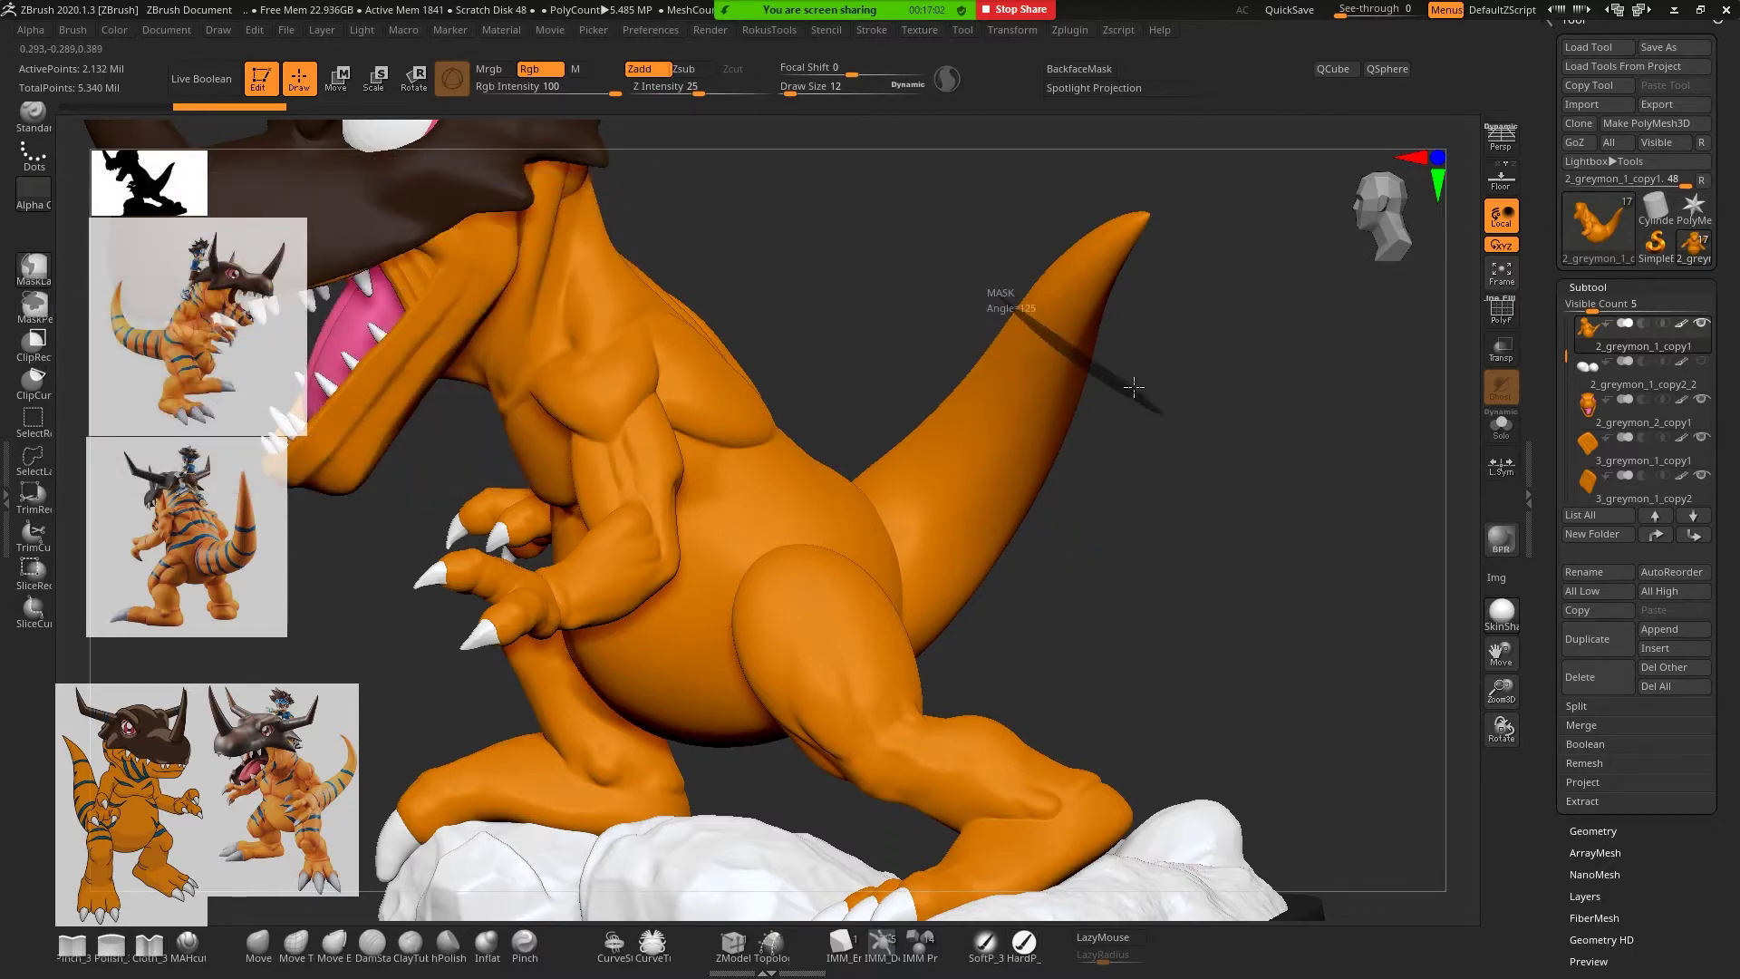
Finish the first dark stripe ring and lay another across the tail
{"action": "left_click_drag", "start_coordinate": [1013, 302], "coordinate": [921, 313], "text": "ctrl"}
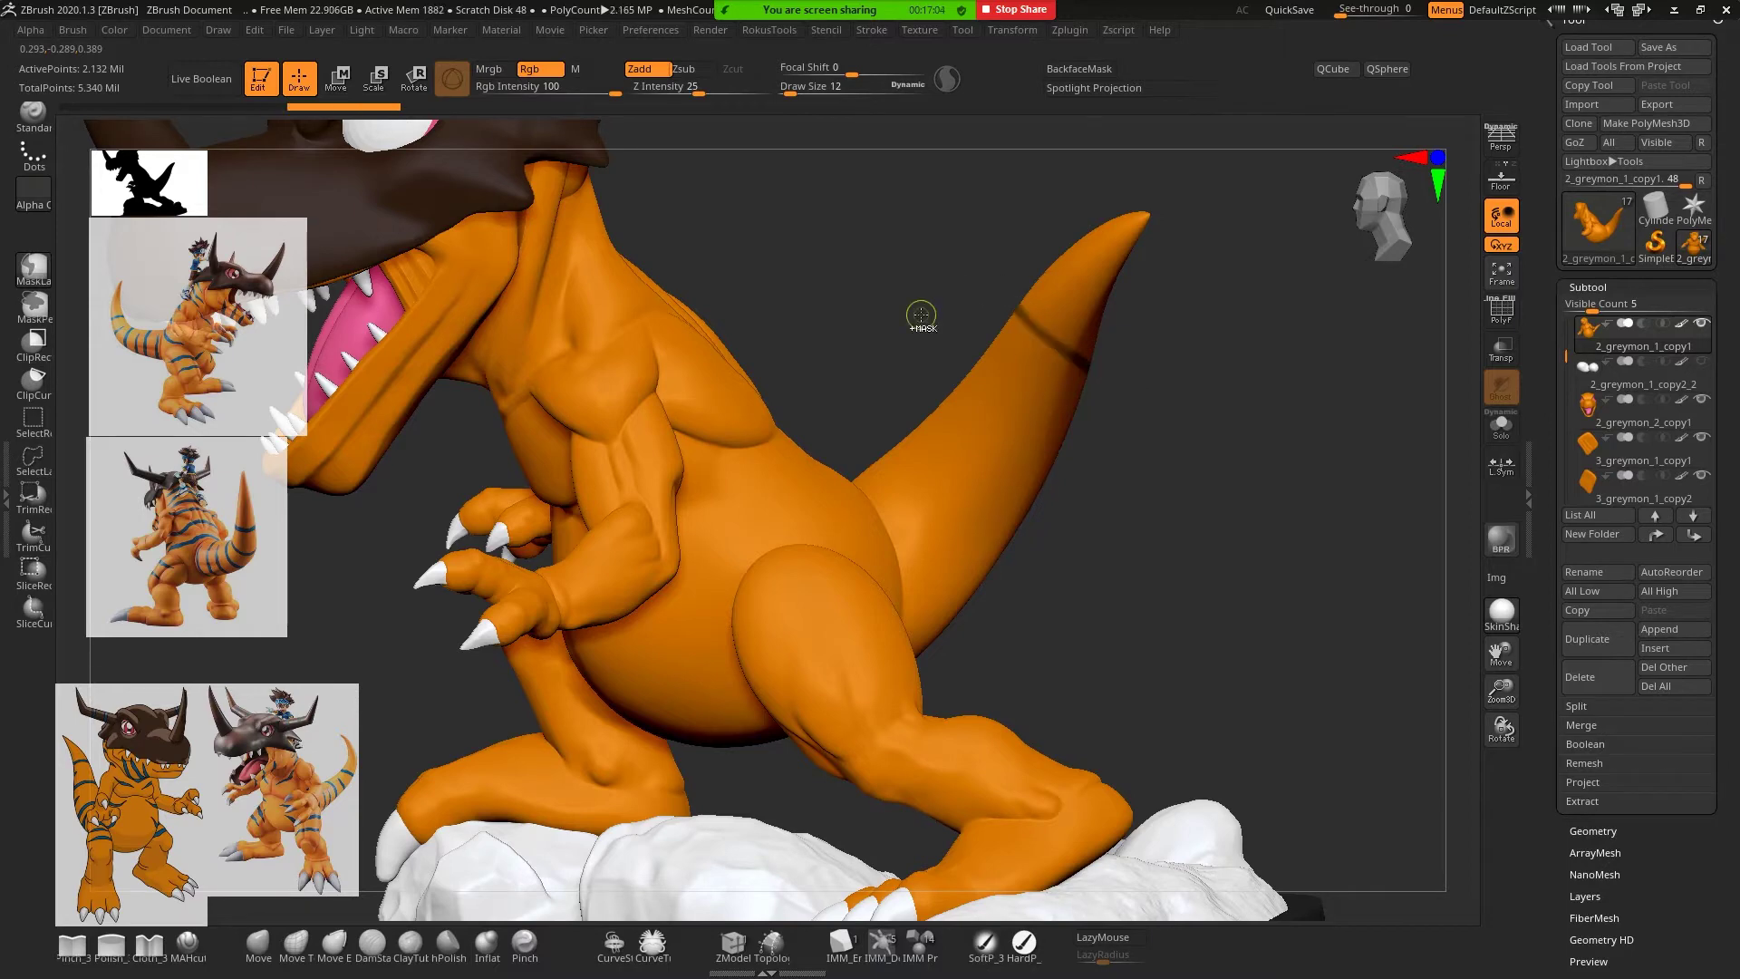
{"action": "mouse_move", "coordinate": [1201, 389]}
{"action": "left_mouse_down"}
{"action": "mouse_move", "coordinate": [1068, 469]}
{"action": "mouse_move", "coordinate": [1161, 431]}
{"action": "mouse_move", "coordinate": [1137, 415]}
{"action": "left_mouse_up"}
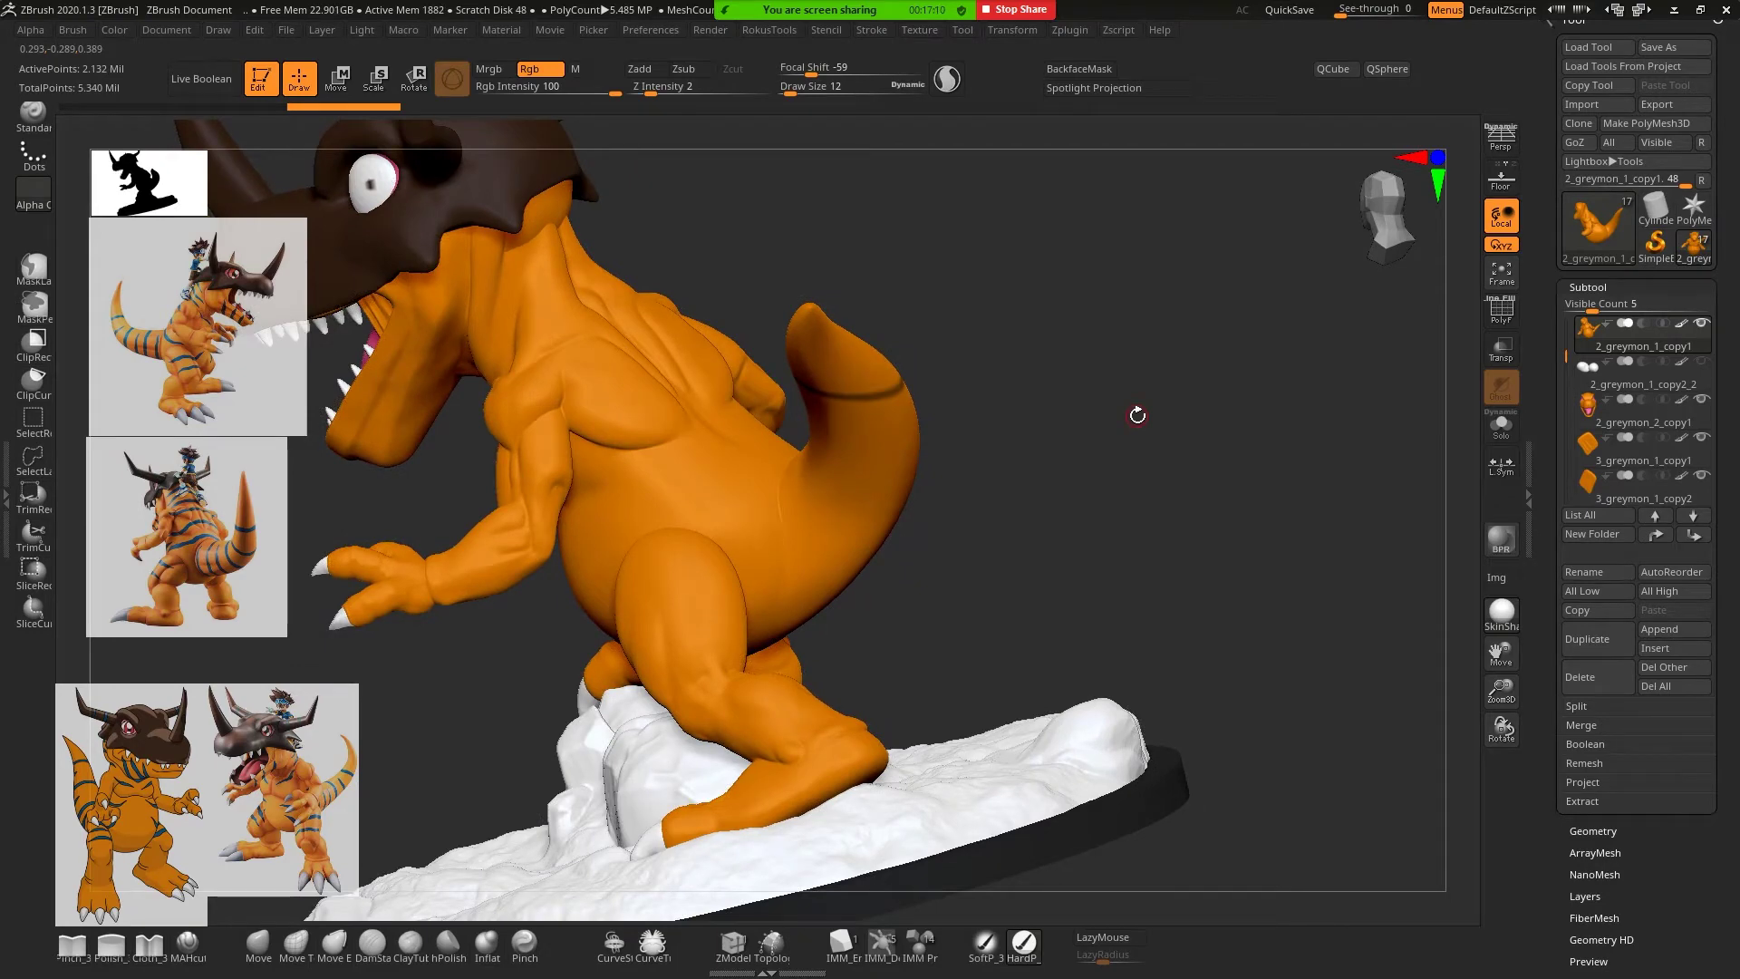
{"action": "mouse_move", "coordinate": [1146, 330]}
{"action": "left_mouse_down"}
{"action": "mouse_move", "coordinate": [1095, 503]}
{"action": "mouse_move", "coordinate": [1143, 291]}
{"action": "mouse_move", "coordinate": [1251, 377]}
{"action": "mouse_move", "coordinate": [1279, 709]}
{"action": "mouse_move", "coordinate": [998, 661]}
{"action": "mouse_move", "coordinate": [1064, 575]}
{"action": "mouse_move", "coordinate": [889, 622]}
{"action": "mouse_move", "coordinate": [870, 669]}
{"action": "mouse_move", "coordinate": [816, 692]}
{"action": "left_mouse_up"}
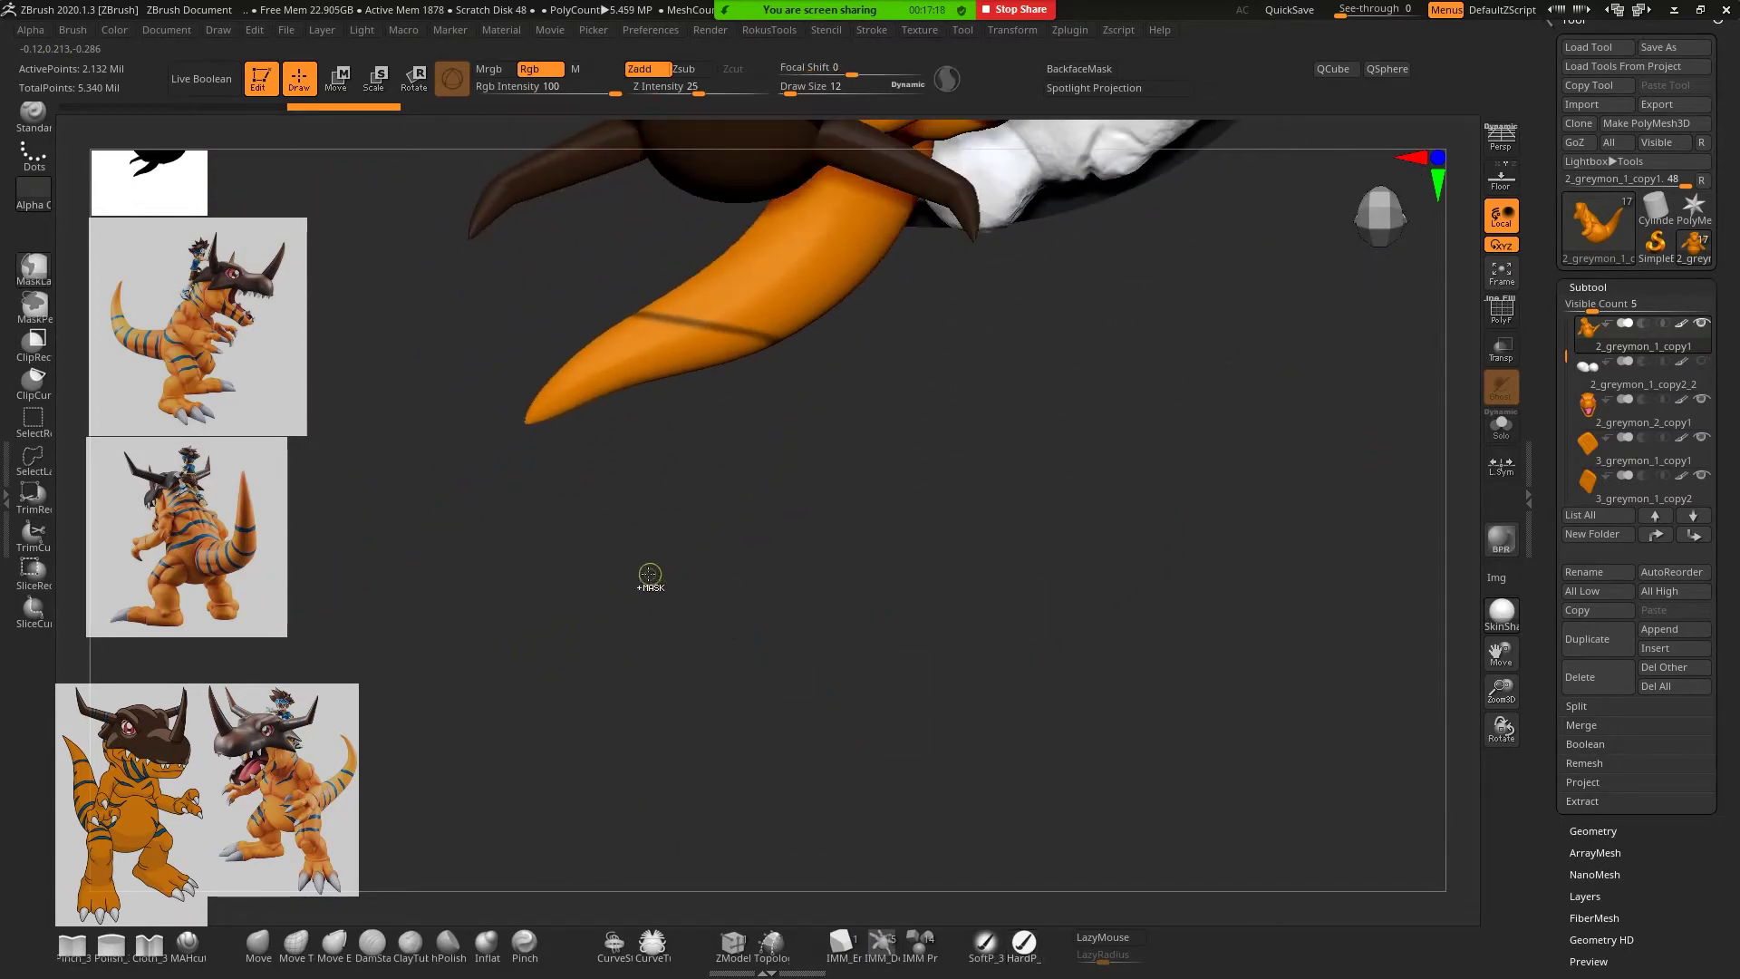
{"action": "left_click_drag", "start_coordinate": [650, 574], "coordinate": [687, 699], "text": "ctrl"}
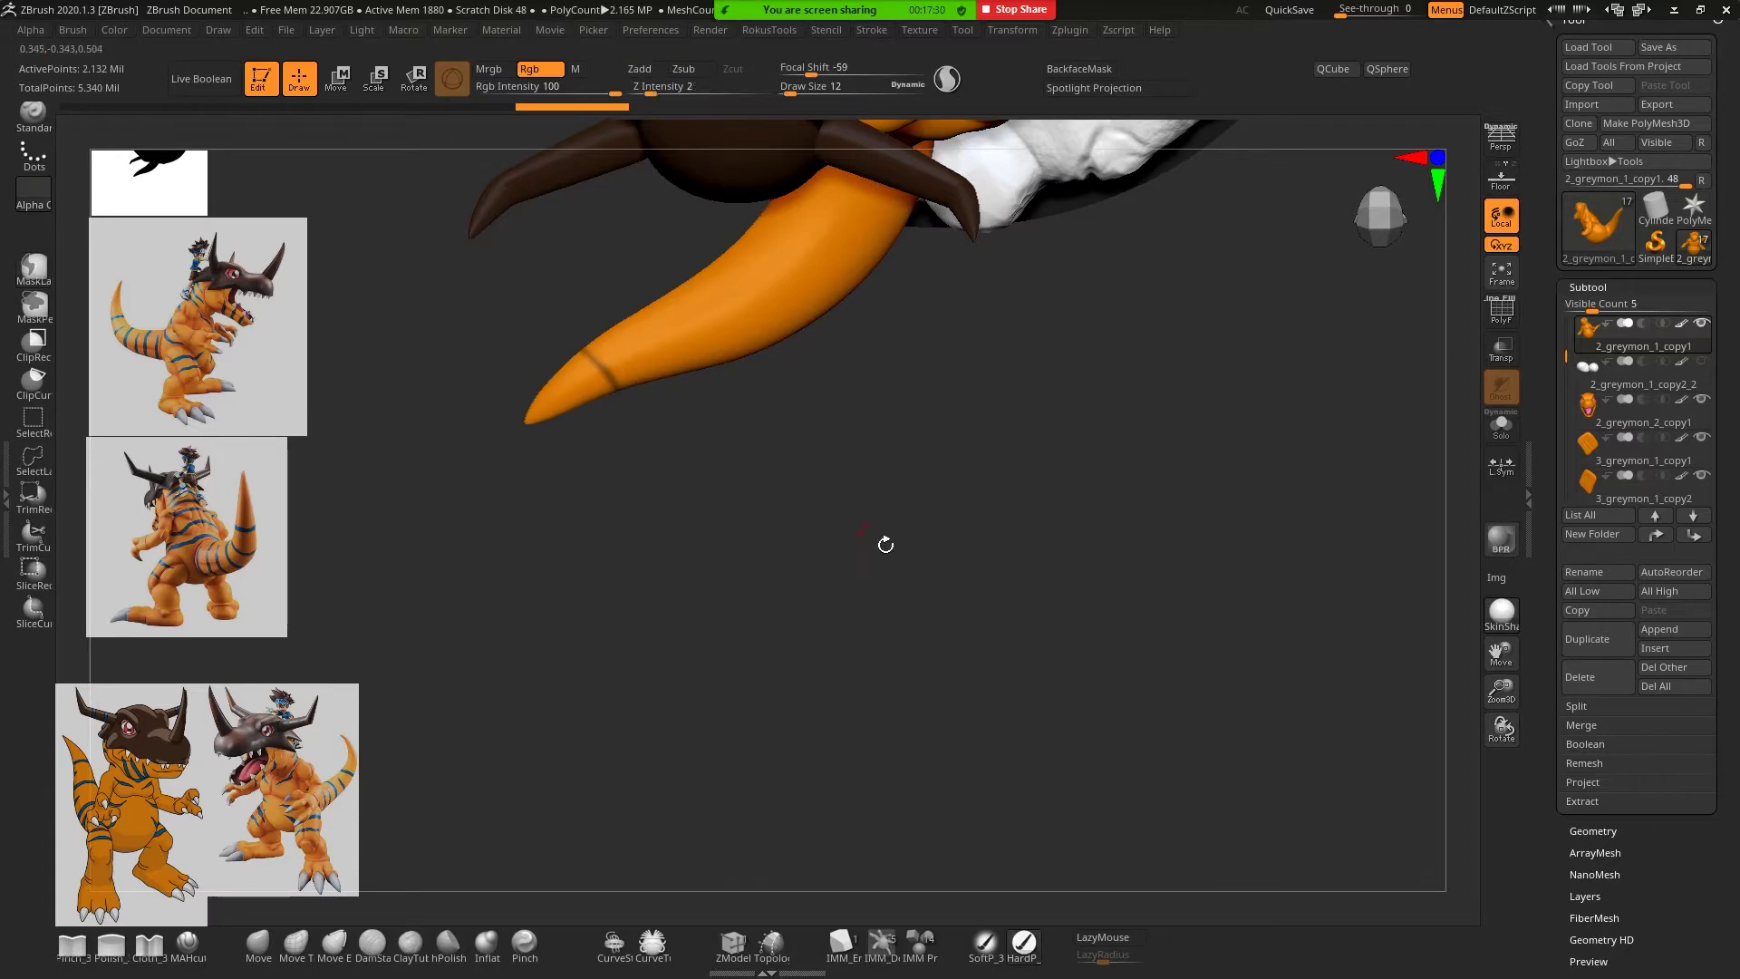
Draw more stripe rings on the tail's other side, then solo the body piece
{"action": "left_click", "coordinate": [1020, 497], "text": "ctrl+shift"}
{"action": "mouse_move", "coordinate": [1020, 496]}
{"action": "left_mouse_down"}
{"action": "mouse_move", "coordinate": [960, 660]}
{"action": "mouse_move", "coordinate": [1065, 555]}
{"action": "mouse_move", "coordinate": [1082, 557]}
{"action": "mouse_move", "coordinate": [1084, 653]}
{"action": "mouse_move", "coordinate": [1022, 540]}
{"action": "mouse_move", "coordinate": [873, 663]}
{"action": "mouse_move", "coordinate": [1018, 508]}
{"action": "mouse_move", "coordinate": [901, 412]}
{"action": "left_mouse_up"}
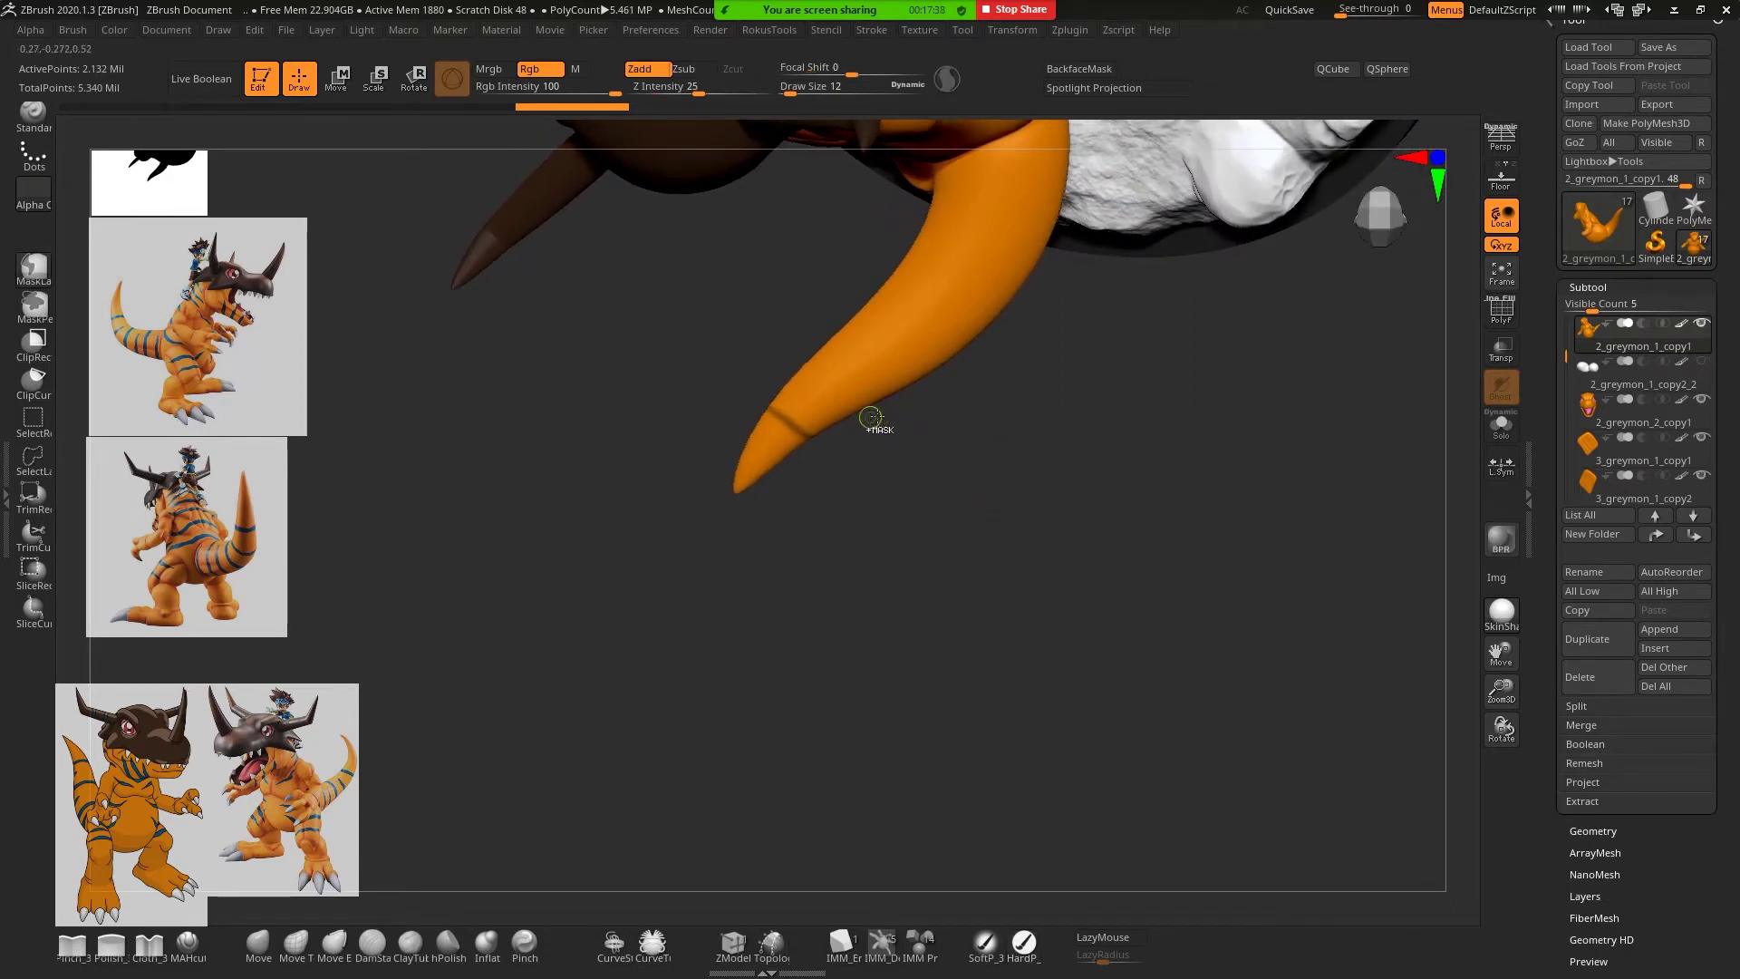
{"action": "mouse_move", "coordinate": [874, 402]}
{"action": "left_mouse_down", "text": "ctrl"}
{"action": "mouse_move", "coordinate": [825, 356]}
{"action": "mouse_move", "coordinate": [870, 405]}
{"action": "left_mouse_up", "text": "ctrl"}
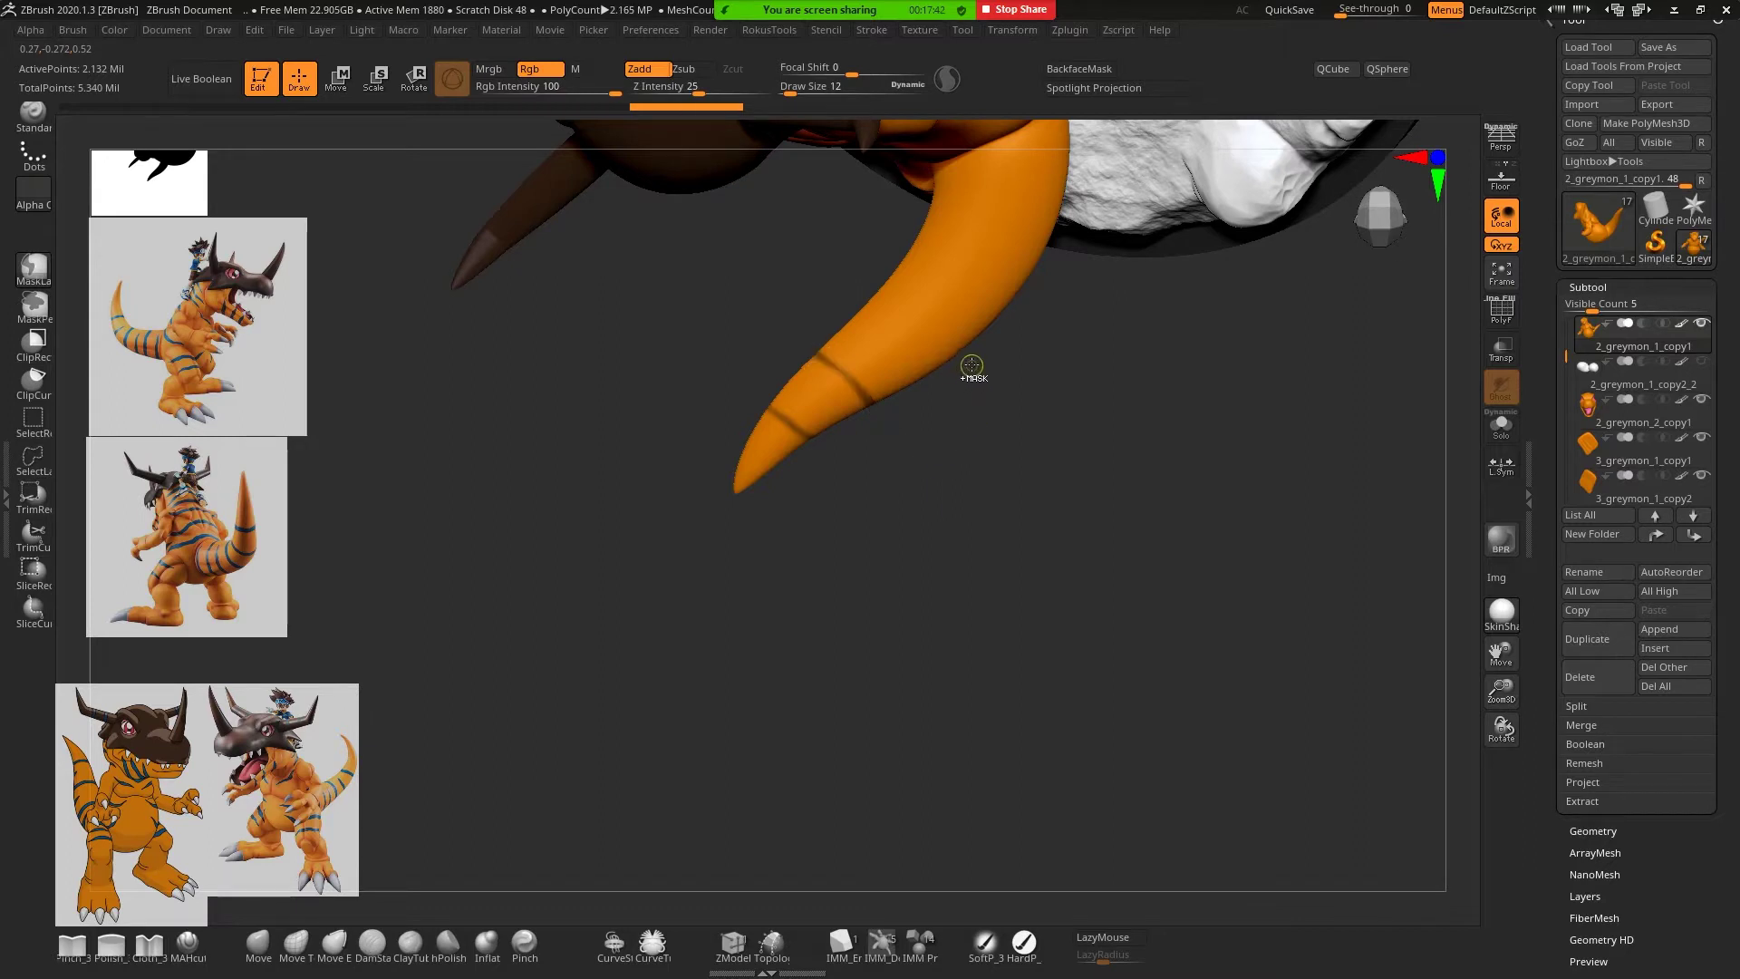
{"action": "mouse_move", "coordinate": [964, 359]}
{"action": "left_mouse_down", "text": "ctrl"}
{"action": "mouse_move", "coordinate": [858, 297]}
{"action": "mouse_move", "coordinate": [904, 333]}
{"action": "left_mouse_up", "text": "ctrl"}
{"action": "left_click_drag", "start_coordinate": [975, 385], "coordinate": [975, 386], "text": "ctrl"}
{"action": "mouse_move", "coordinate": [1115, 502]}
{"action": "left_mouse_down"}
{"action": "mouse_move", "coordinate": [1071, 440]}
{"action": "mouse_move", "coordinate": [1061, 378]}
{"action": "mouse_move", "coordinate": [991, 330]}
{"action": "mouse_move", "coordinate": [862, 448]}
{"action": "mouse_move", "coordinate": [939, 534]}
{"action": "left_mouse_up"}
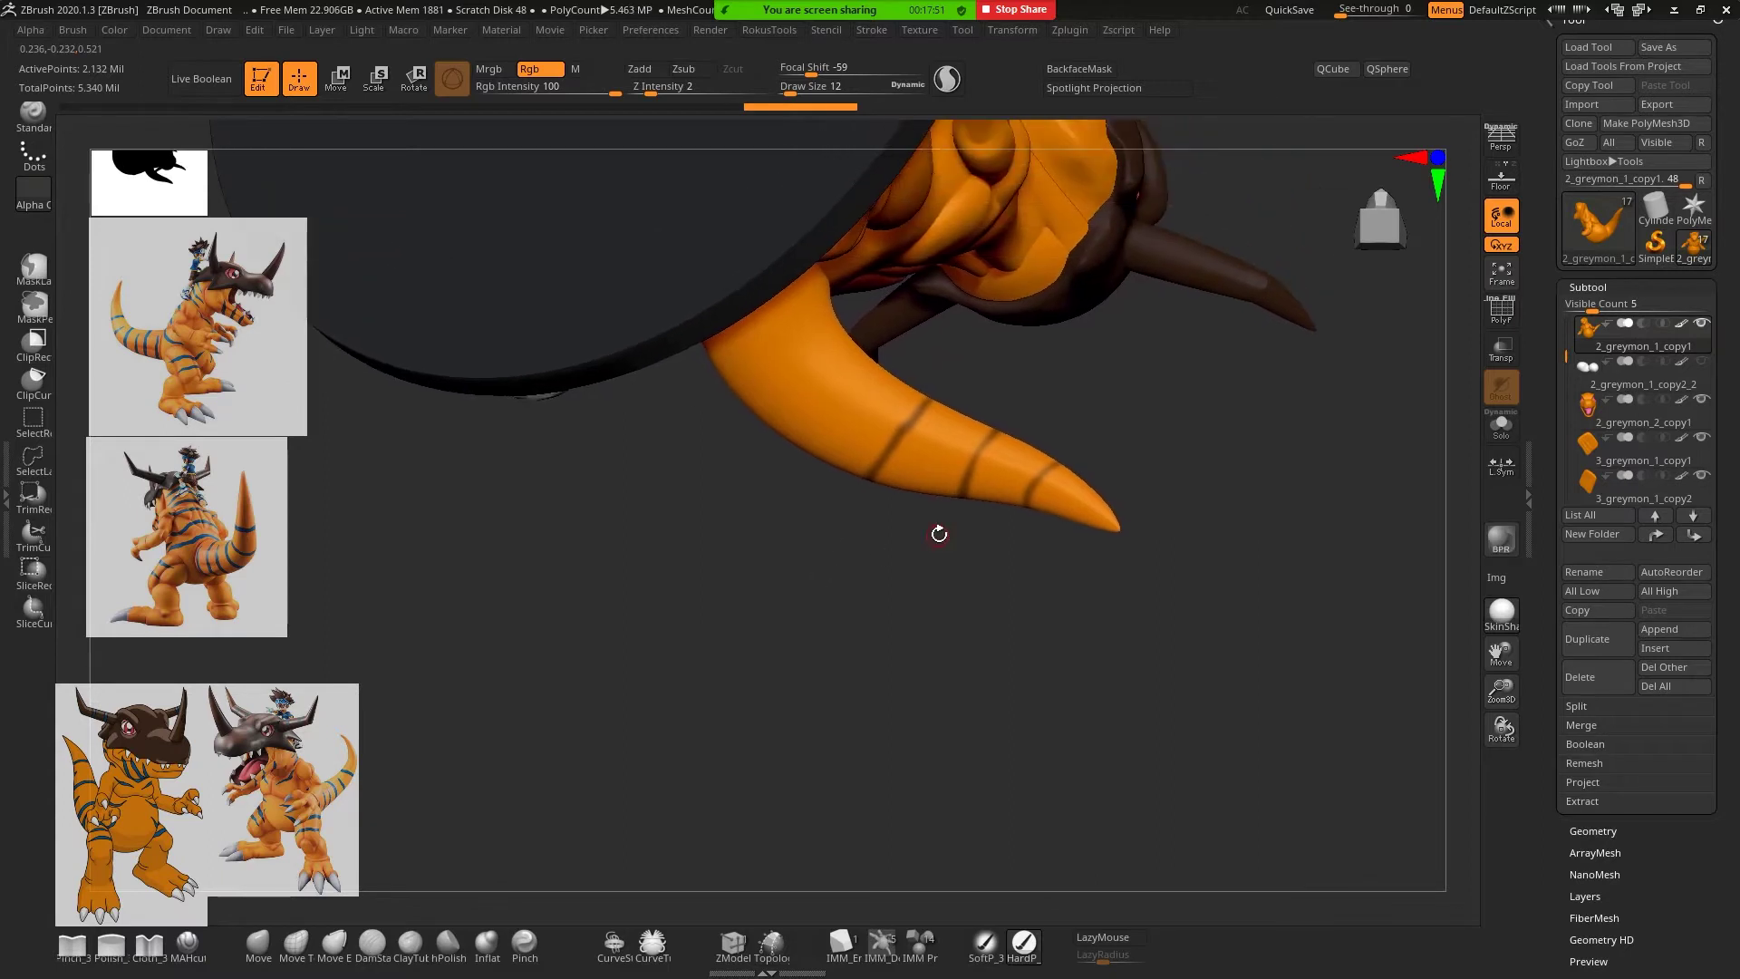
{"action": "left_click", "coordinate": [1497, 426]}
{"action": "mouse_move", "coordinate": [1138, 363]}
{"action": "left_mouse_down"}
{"action": "mouse_move", "coordinate": [1146, 377]}
{"action": "mouse_move", "coordinate": [1102, 364]}
{"action": "mouse_move", "coordinate": [1037, 450]}
{"action": "mouse_move", "coordinate": [1034, 610]}
{"action": "mouse_move", "coordinate": [1023, 492]}
{"action": "mouse_move", "coordinate": [1022, 509]}
{"action": "left_mouse_up"}
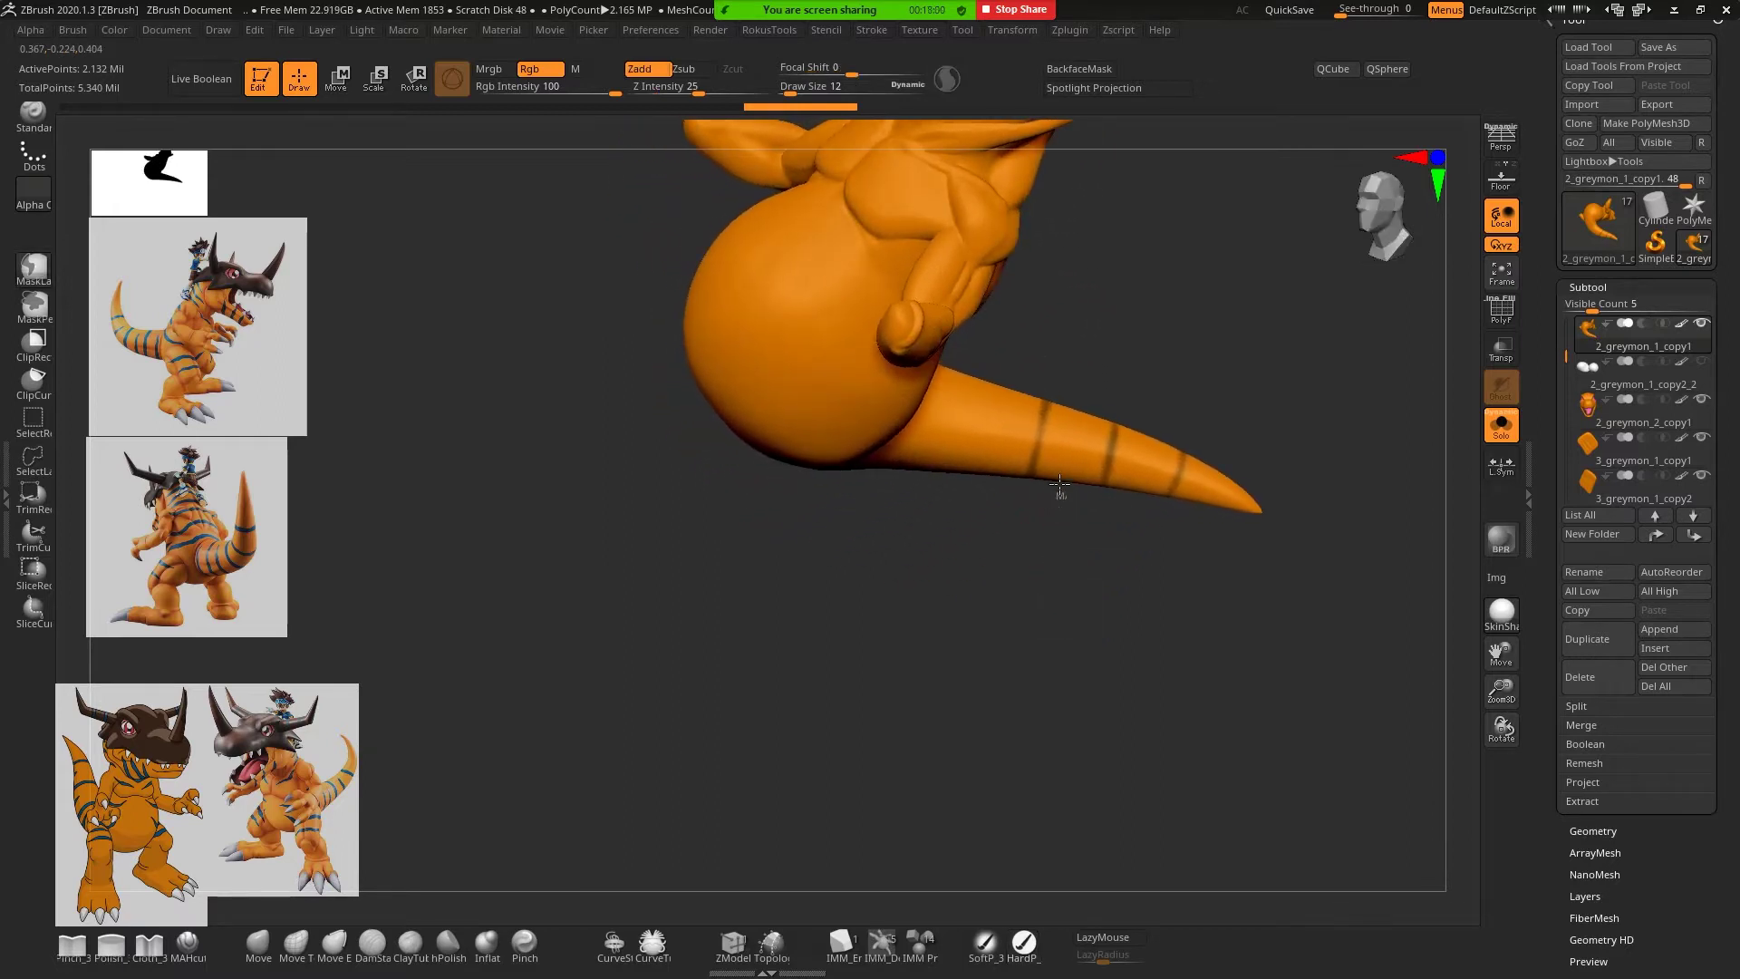
Undo a bad stroke, redraw that stripe, and add another ring across the tail
{"action": "left_click_drag", "start_coordinate": [1065, 530], "coordinate": [1125, 517], "text": "ctrl"}
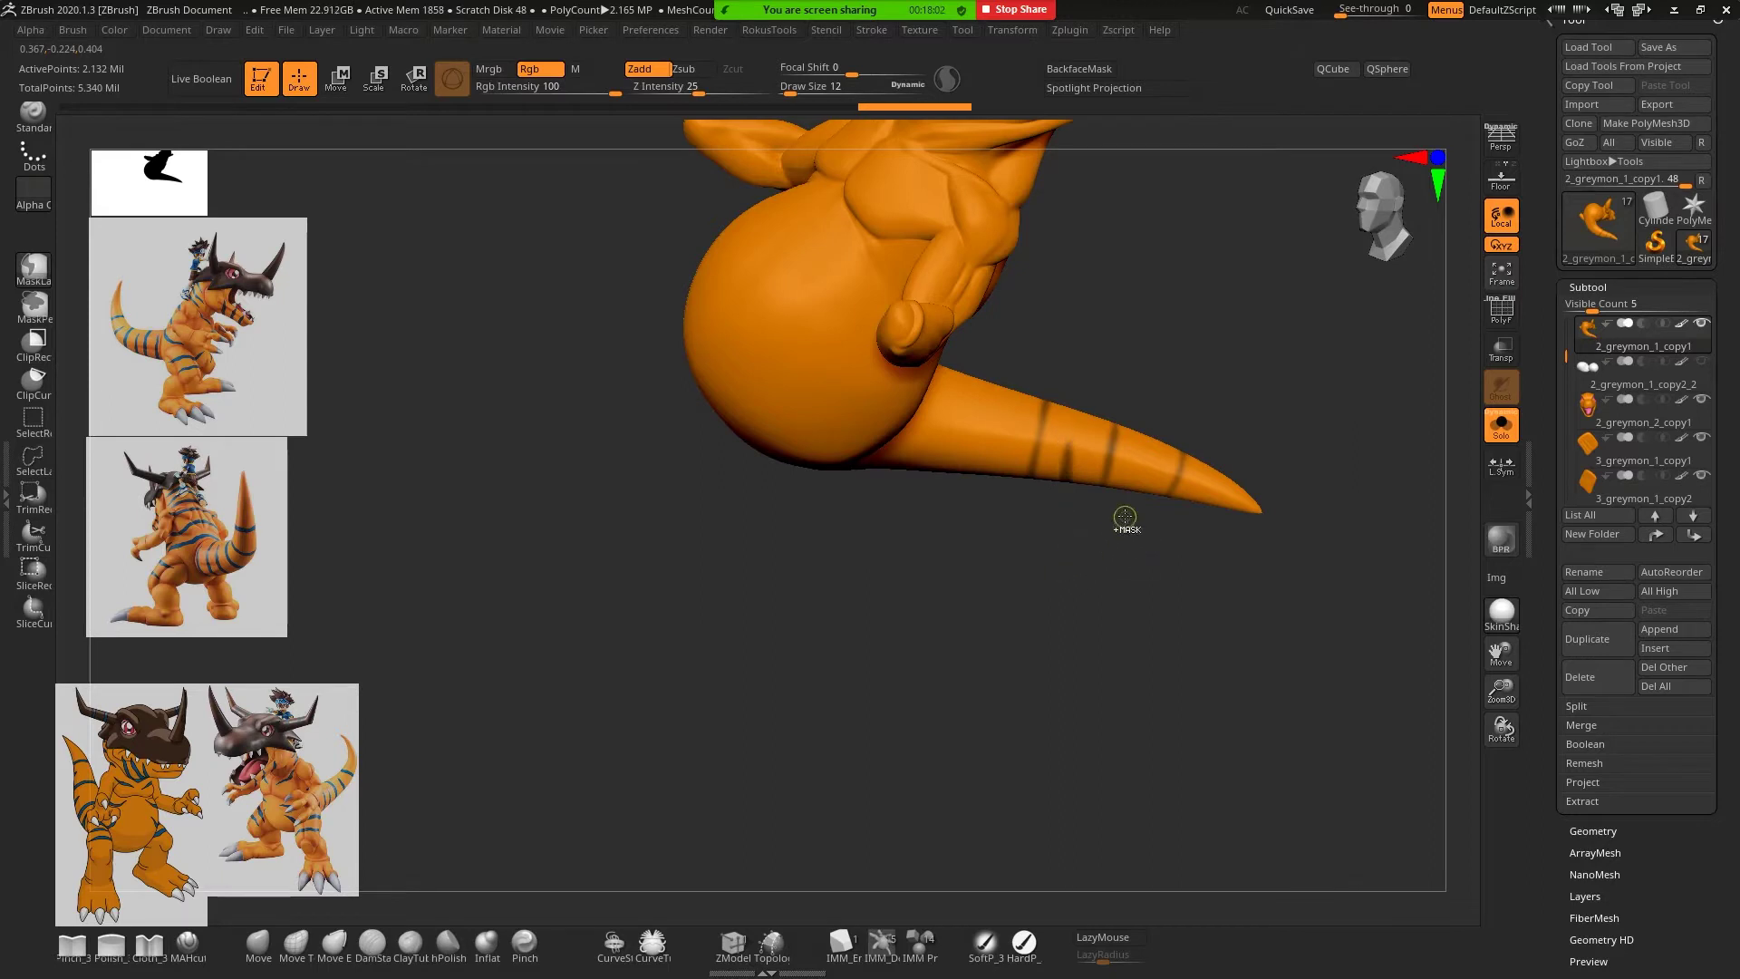
{"action": "key", "text": "ctrl+z"}
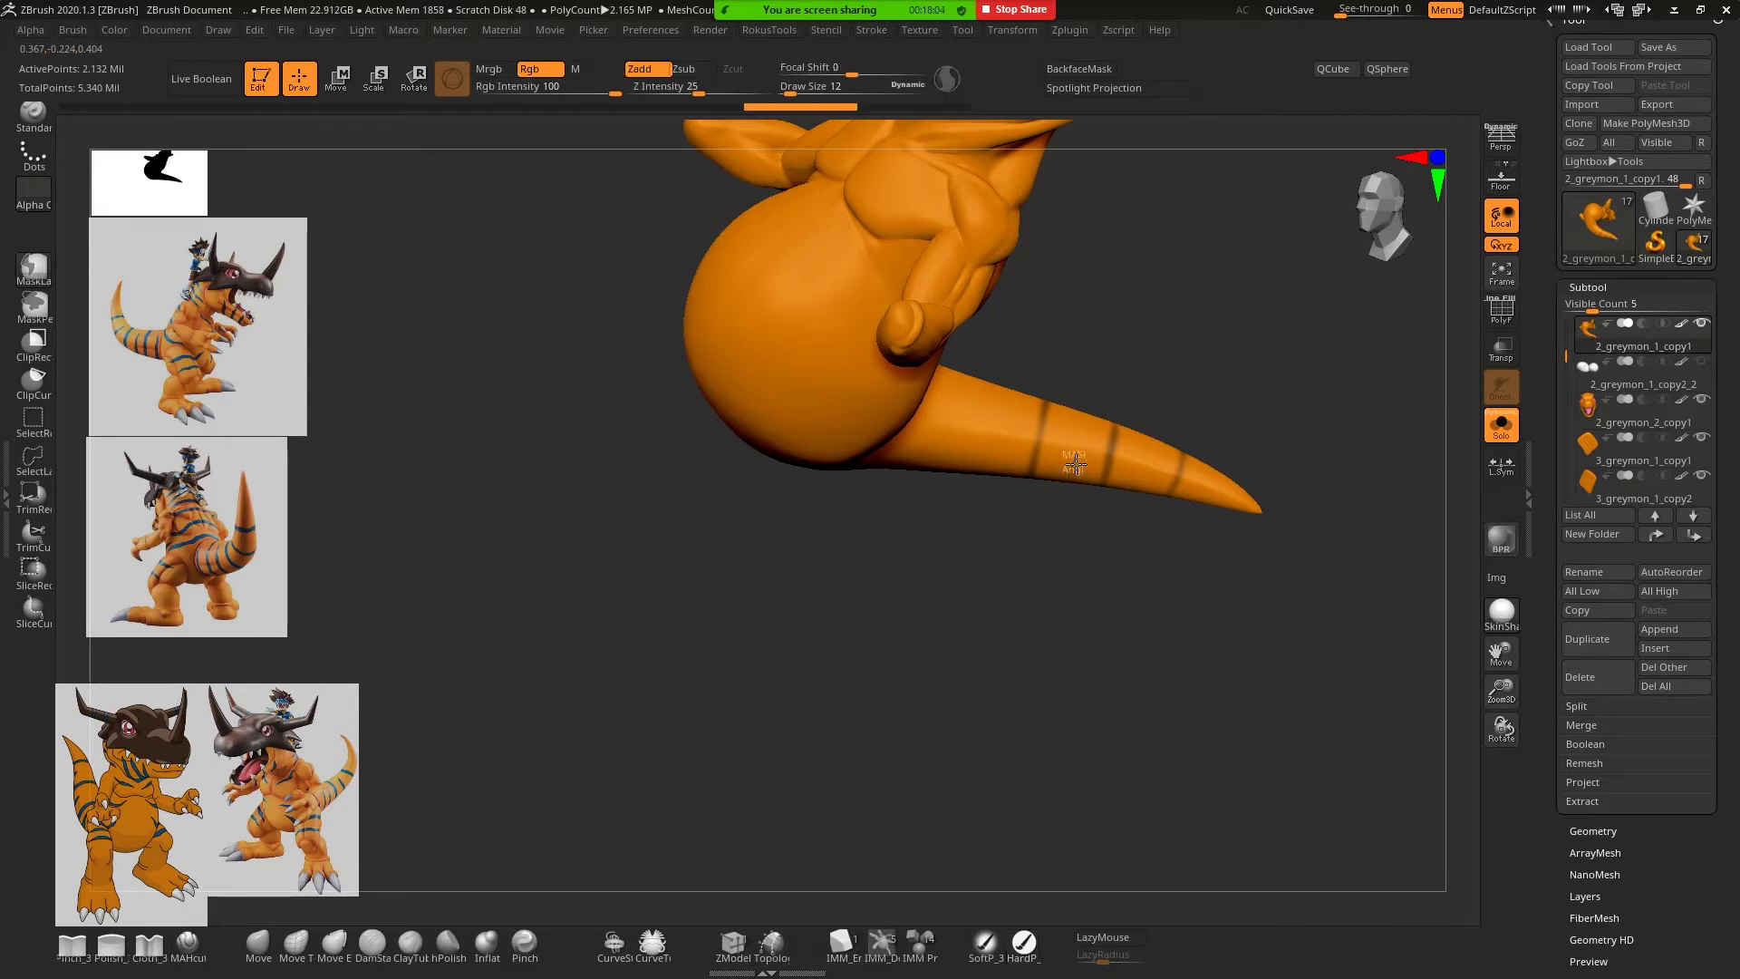
{"action": "left_click_drag", "start_coordinate": [1067, 515], "coordinate": [1070, 517], "text": "ctrl"}
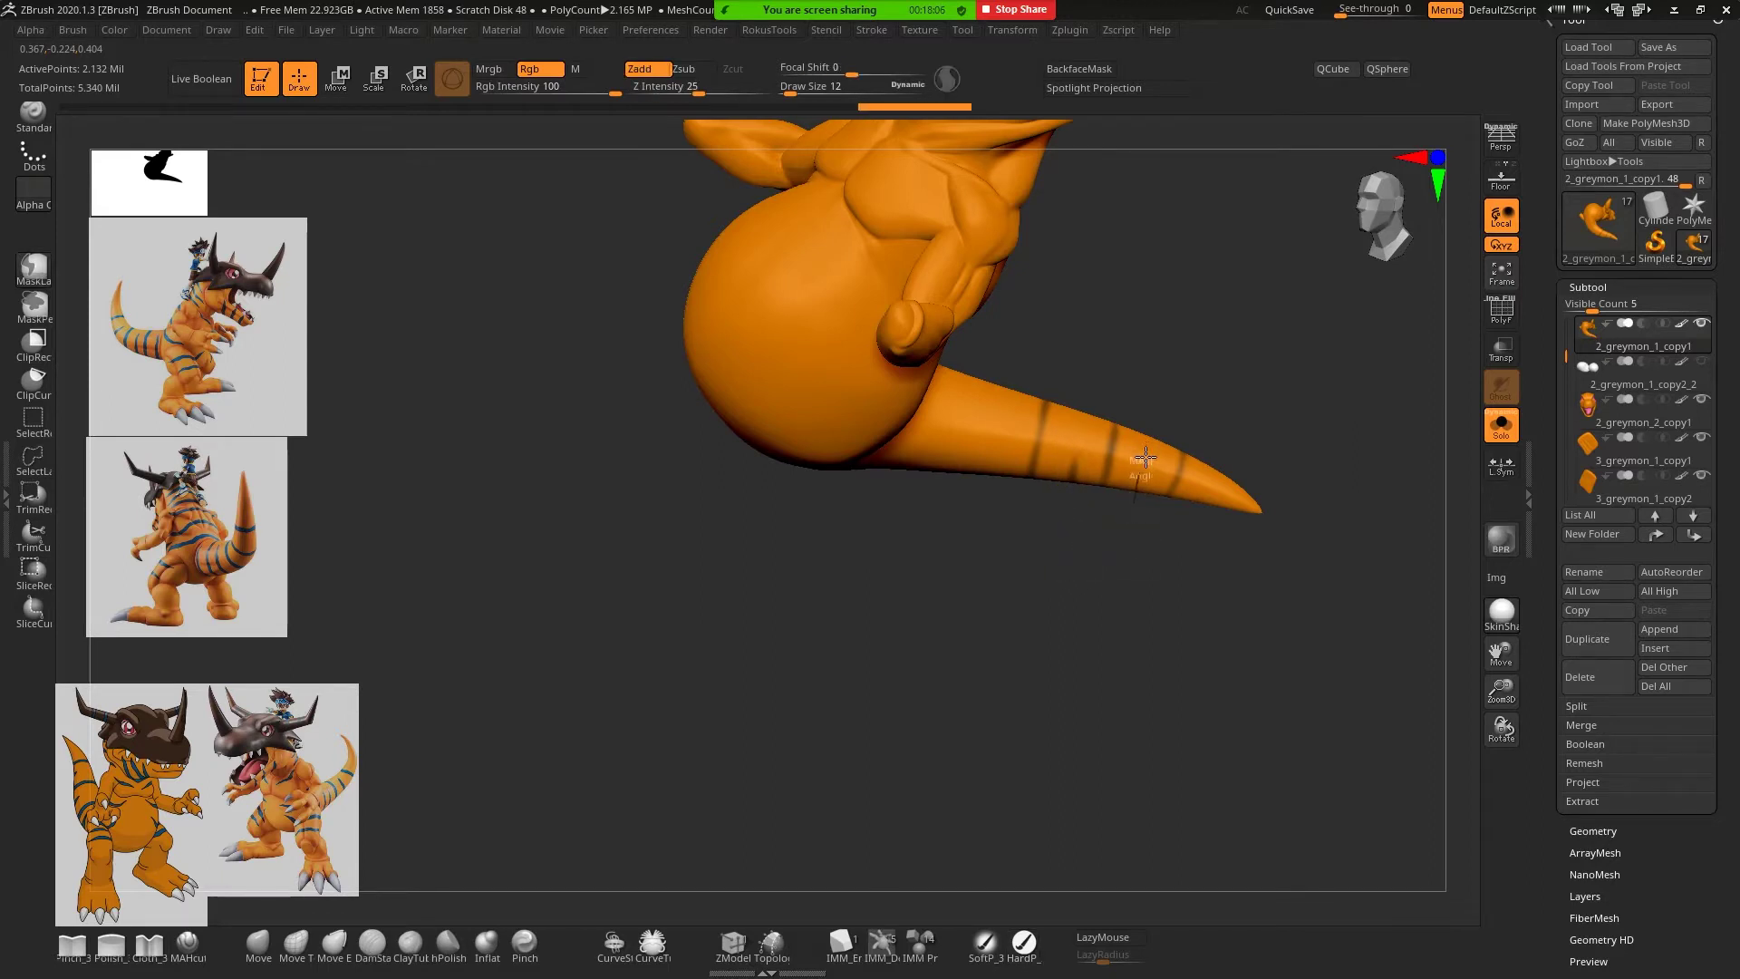
{"action": "mouse_move", "coordinate": [1146, 458]}
{"action": "left_mouse_down", "text": "ctrl"}
{"action": "mouse_move", "coordinate": [1127, 563]}
{"action": "mouse_move", "coordinate": [979, 575]}
{"action": "mouse_move", "coordinate": [788, 534]}
{"action": "left_mouse_up", "text": "ctrl"}
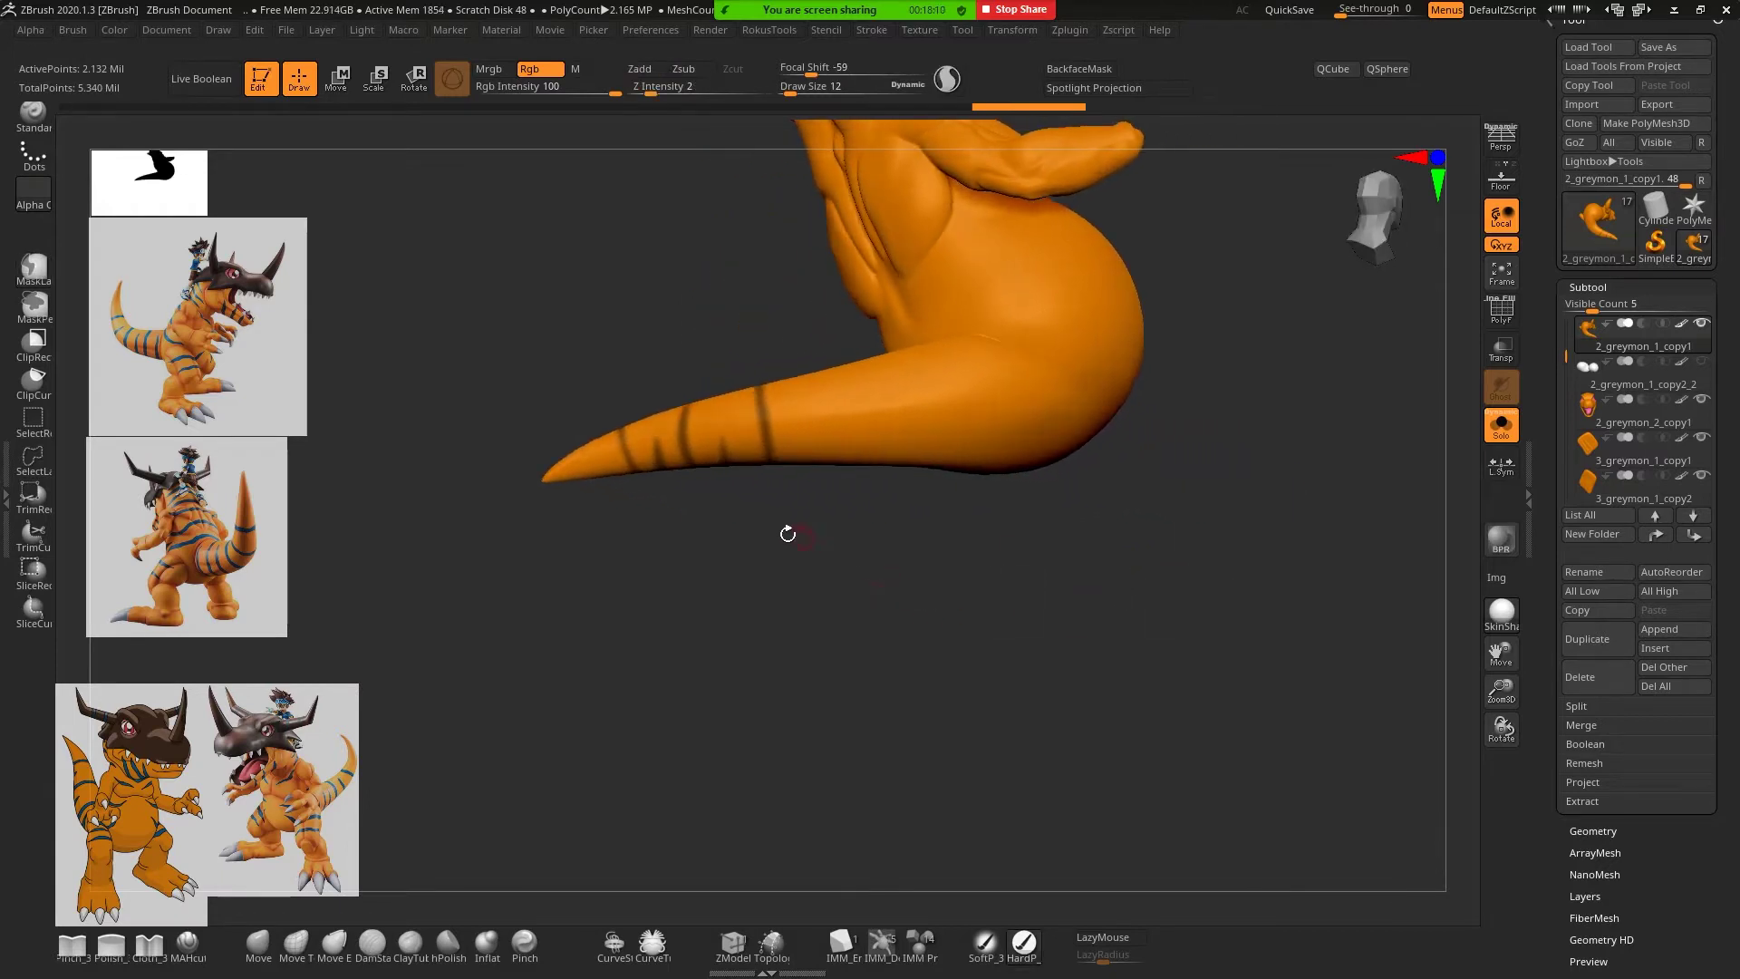
{"action": "left_click_drag", "start_coordinate": [676, 540], "coordinate": [949, 541]}
{"action": "left_click_drag", "start_coordinate": [1236, 515], "coordinate": [1095, 532], "text": "alt"}
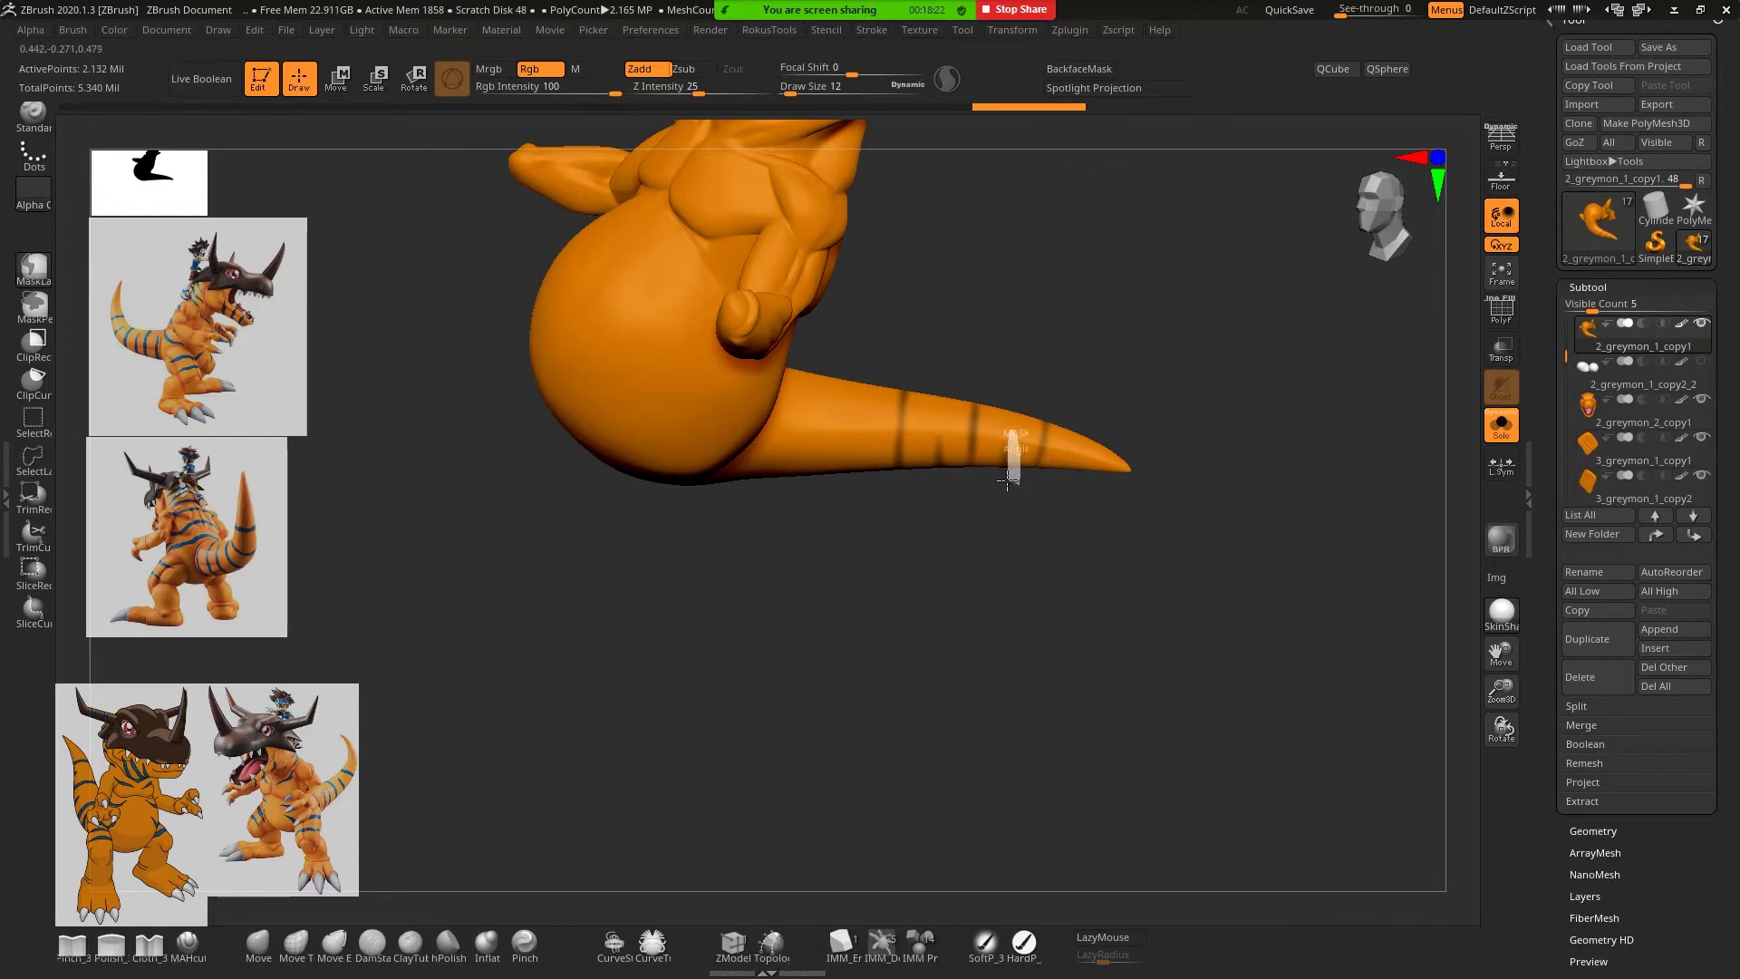
Draw straight stripe lines across the tail base and the tail's middle
{"action": "key", "text": "shift"}
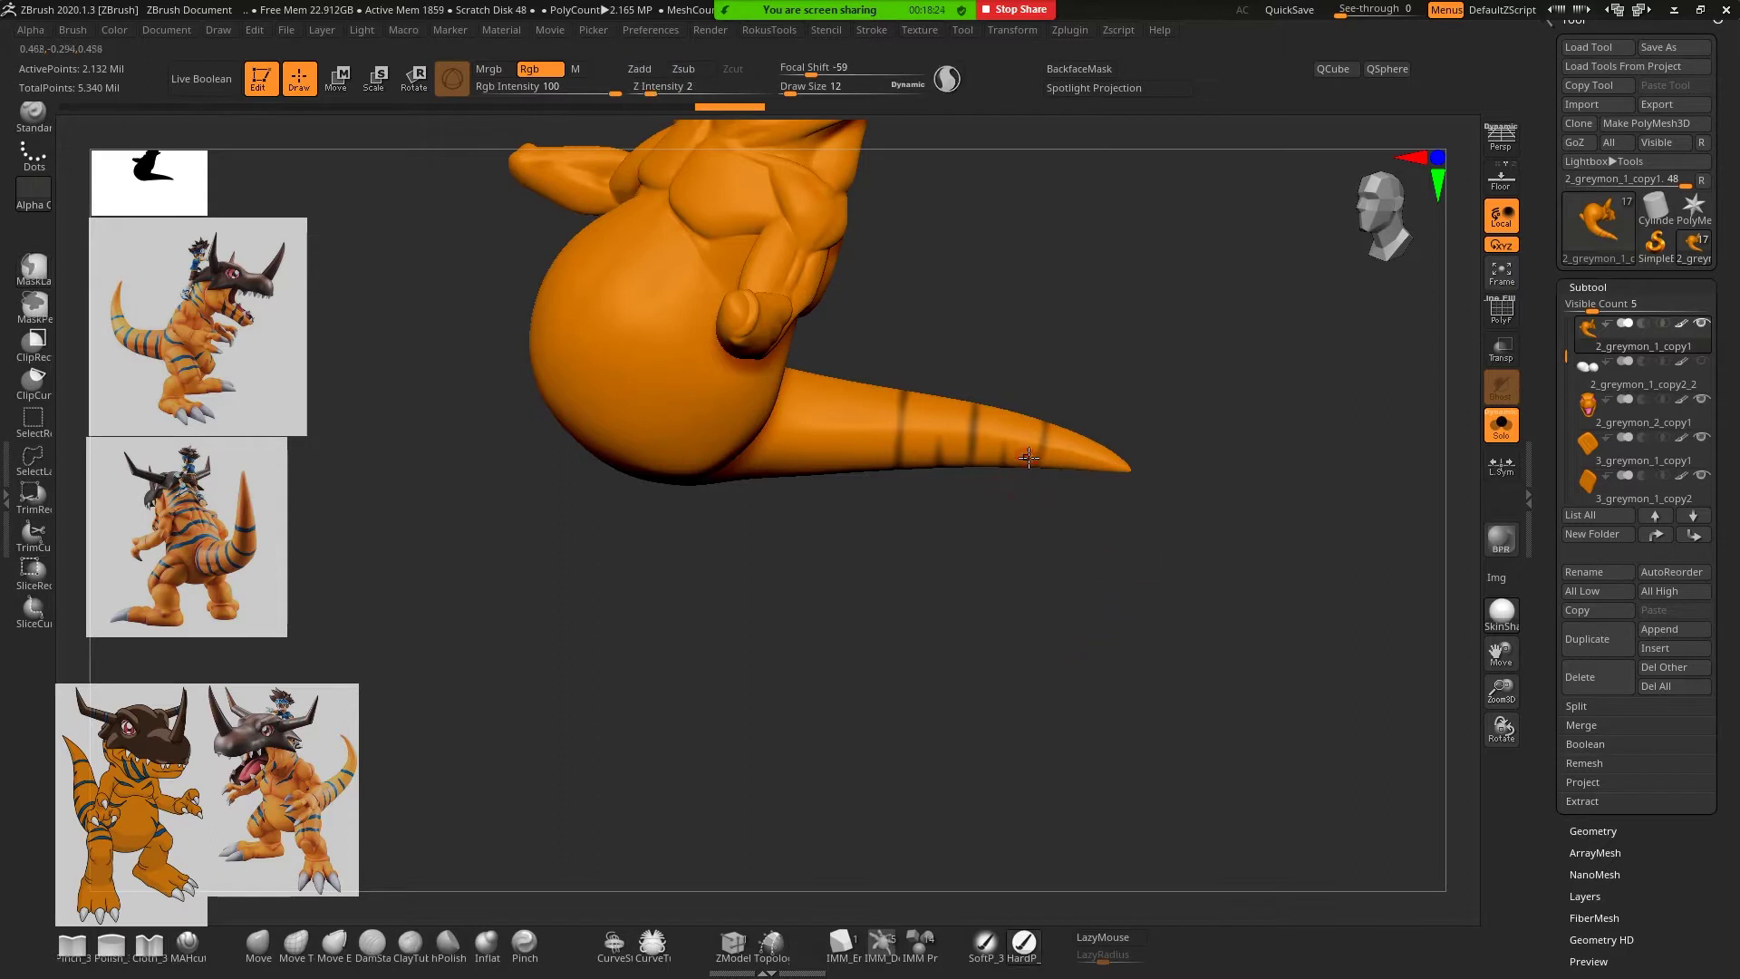
{"action": "key", "text": "ctrl"}
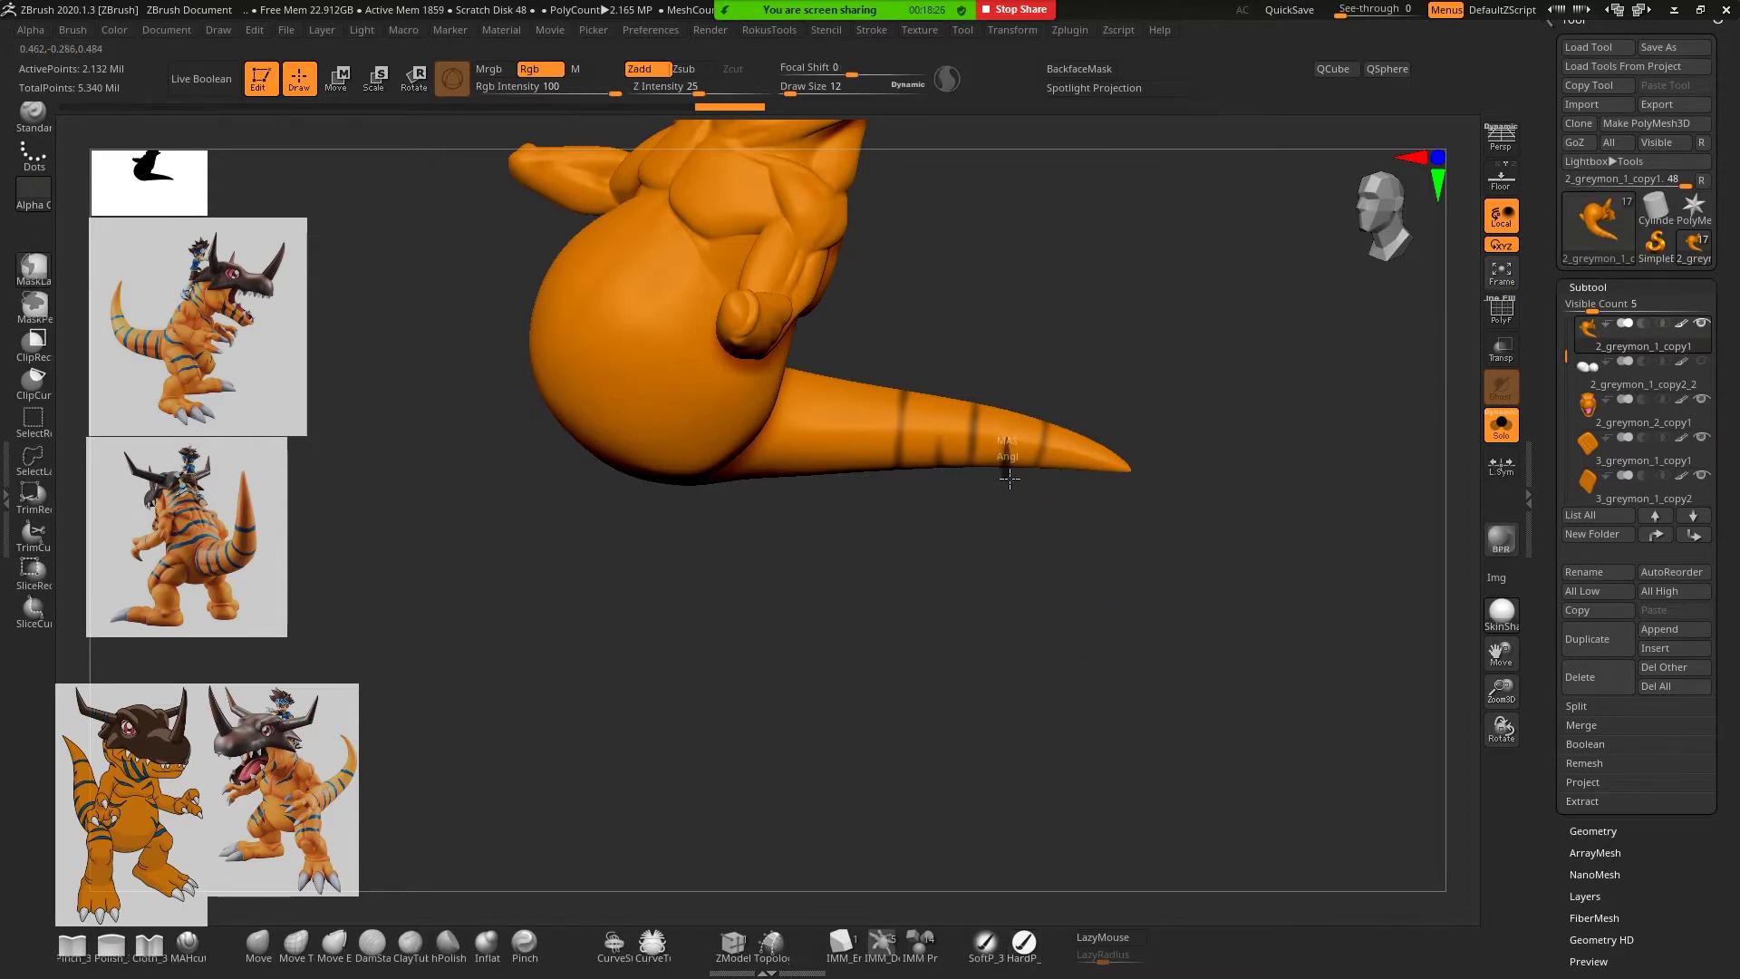
{"action": "mouse_move", "coordinate": [1018, 556]}
{"action": "left_mouse_down"}
{"action": "mouse_move", "coordinate": [1084, 602]}
{"action": "mouse_move", "coordinate": [942, 632]}
{"action": "mouse_move", "coordinate": [1002, 610]}
{"action": "mouse_move", "coordinate": [1072, 532]}
{"action": "mouse_move", "coordinate": [1075, 564]}
{"action": "mouse_move", "coordinate": [1091, 505]}
{"action": "mouse_move", "coordinate": [910, 458]}
{"action": "left_mouse_up"}
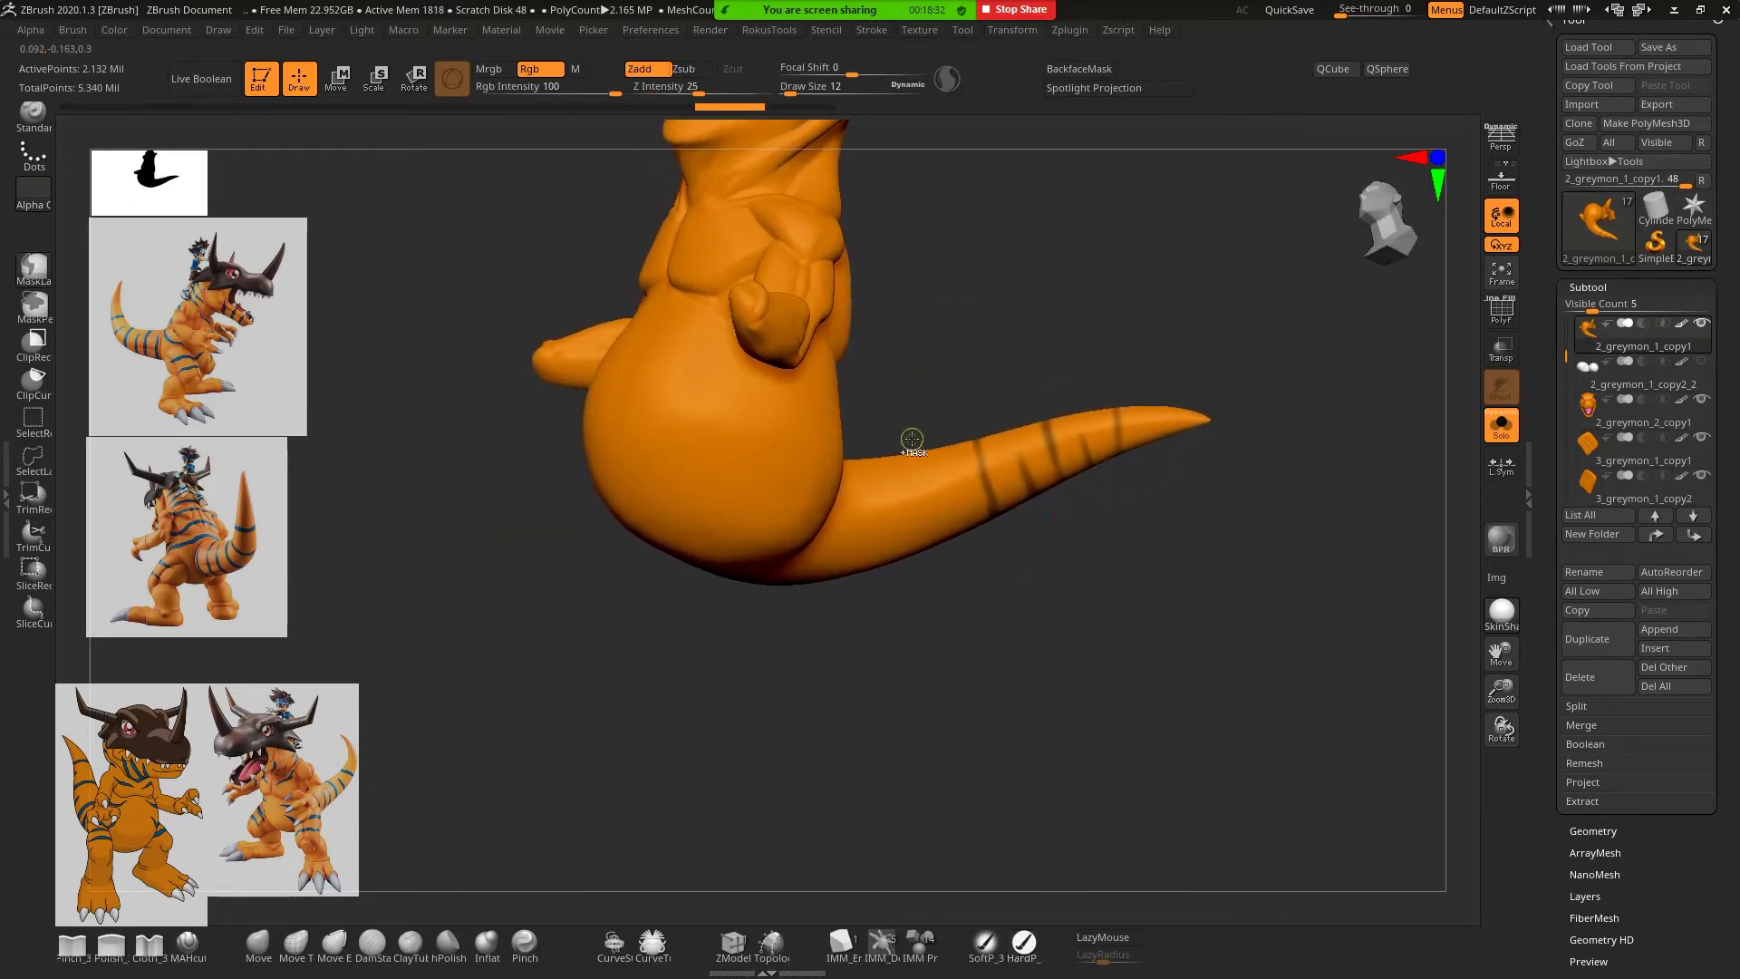
{"action": "left_click_drag", "start_coordinate": [944, 537], "coordinate": [951, 520], "text": "ctrl"}
{"action": "left_click_drag", "start_coordinate": [922, 446], "coordinate": [916, 416], "text": "ctrl"}
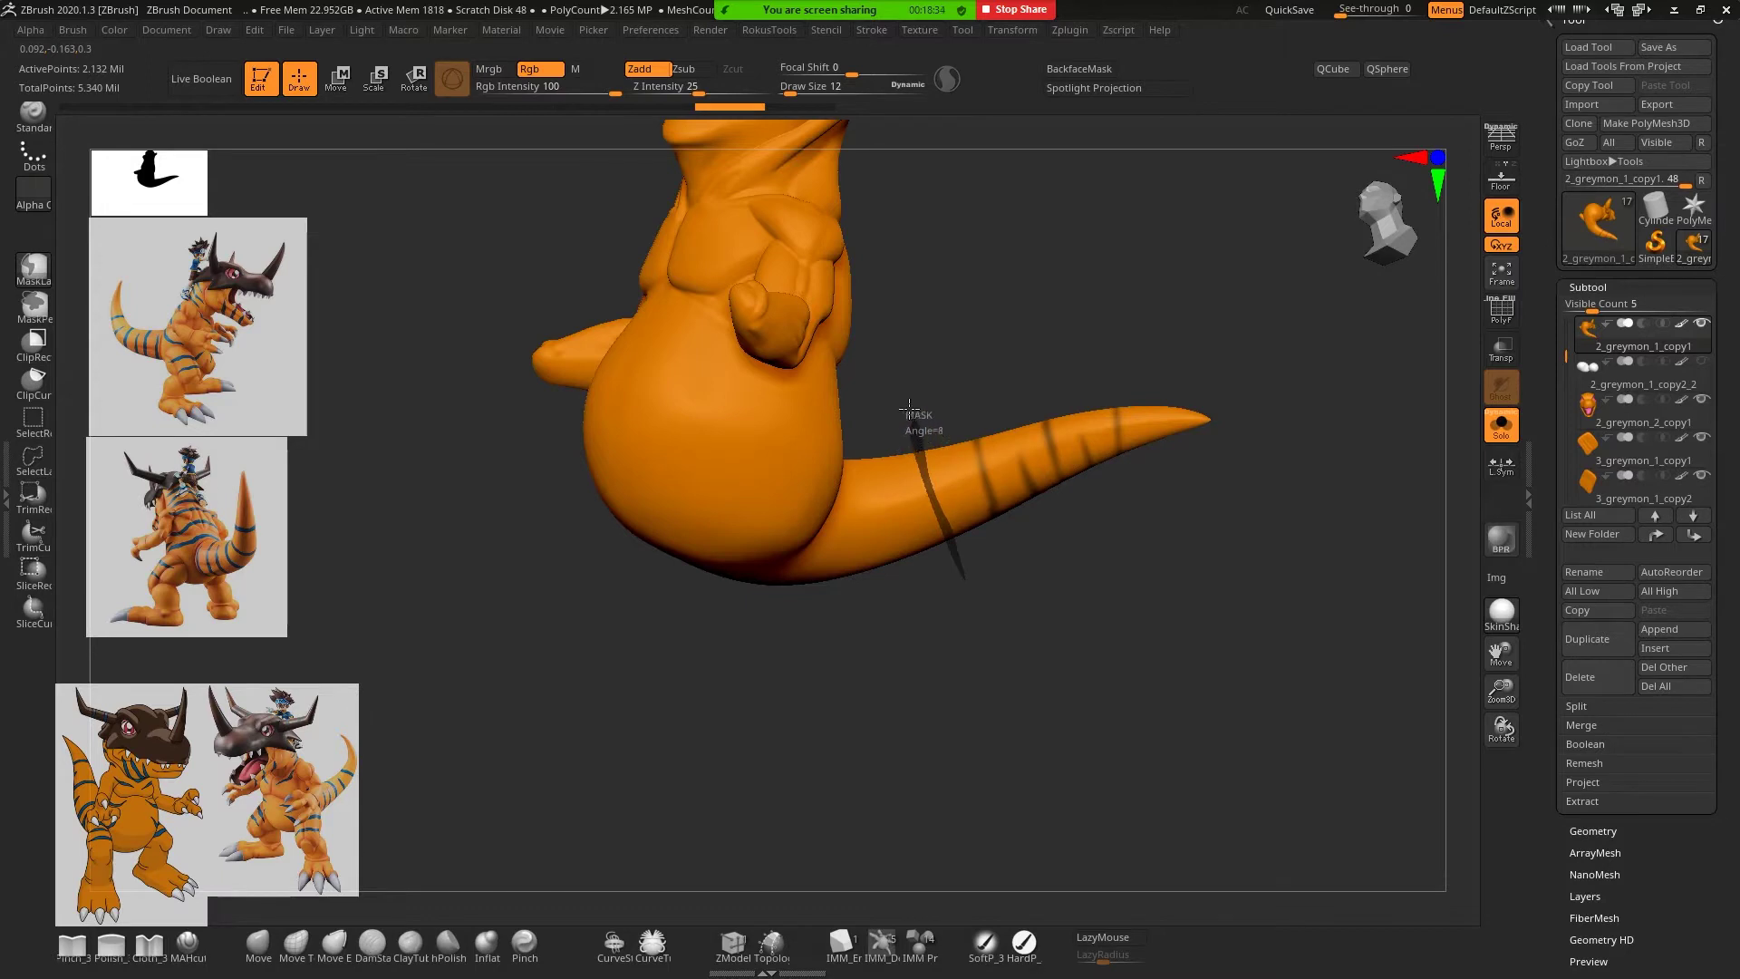
{"action": "mouse_move", "coordinate": [1057, 513]}
{"action": "left_mouse_down"}
{"action": "mouse_move", "coordinate": [1002, 668]}
{"action": "mouse_move", "coordinate": [947, 667]}
{"action": "mouse_move", "coordinate": [874, 629]}
{"action": "mouse_move", "coordinate": [738, 734]}
{"action": "mouse_move", "coordinate": [735, 767]}
{"action": "mouse_move", "coordinate": [800, 691]}
{"action": "mouse_move", "coordinate": [793, 703]}
{"action": "mouse_move", "coordinate": [637, 613]}
{"action": "left_mouse_up"}
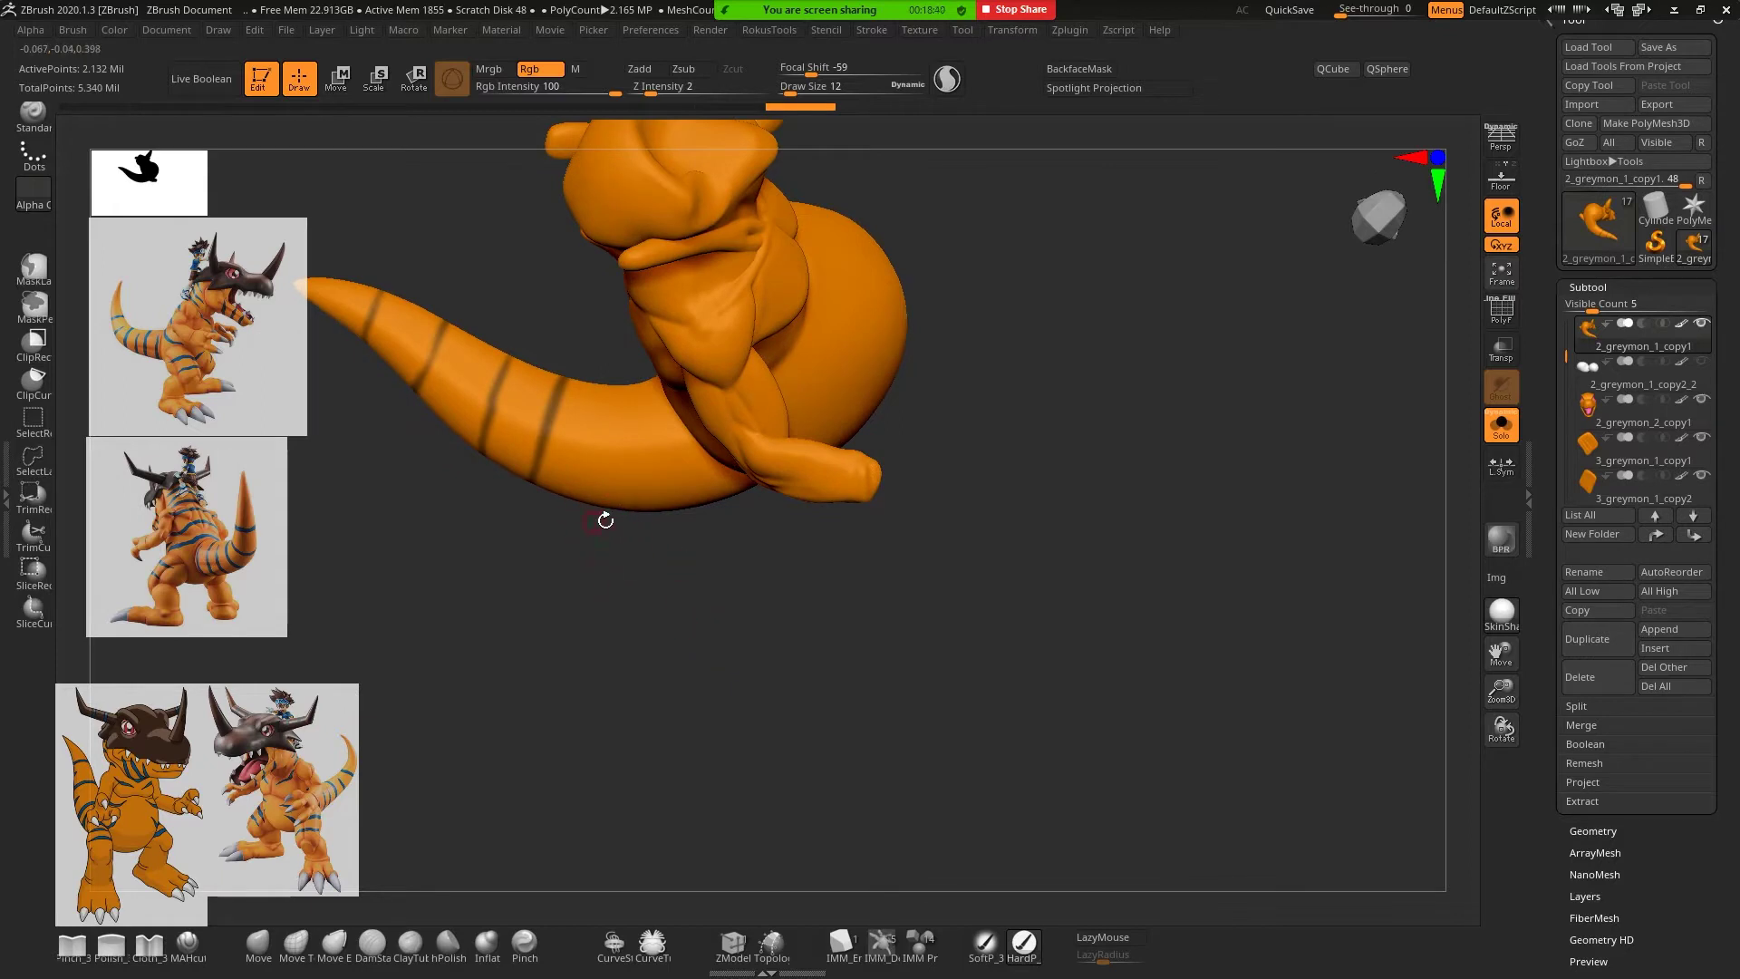
{"action": "key", "text": "ctrl"}
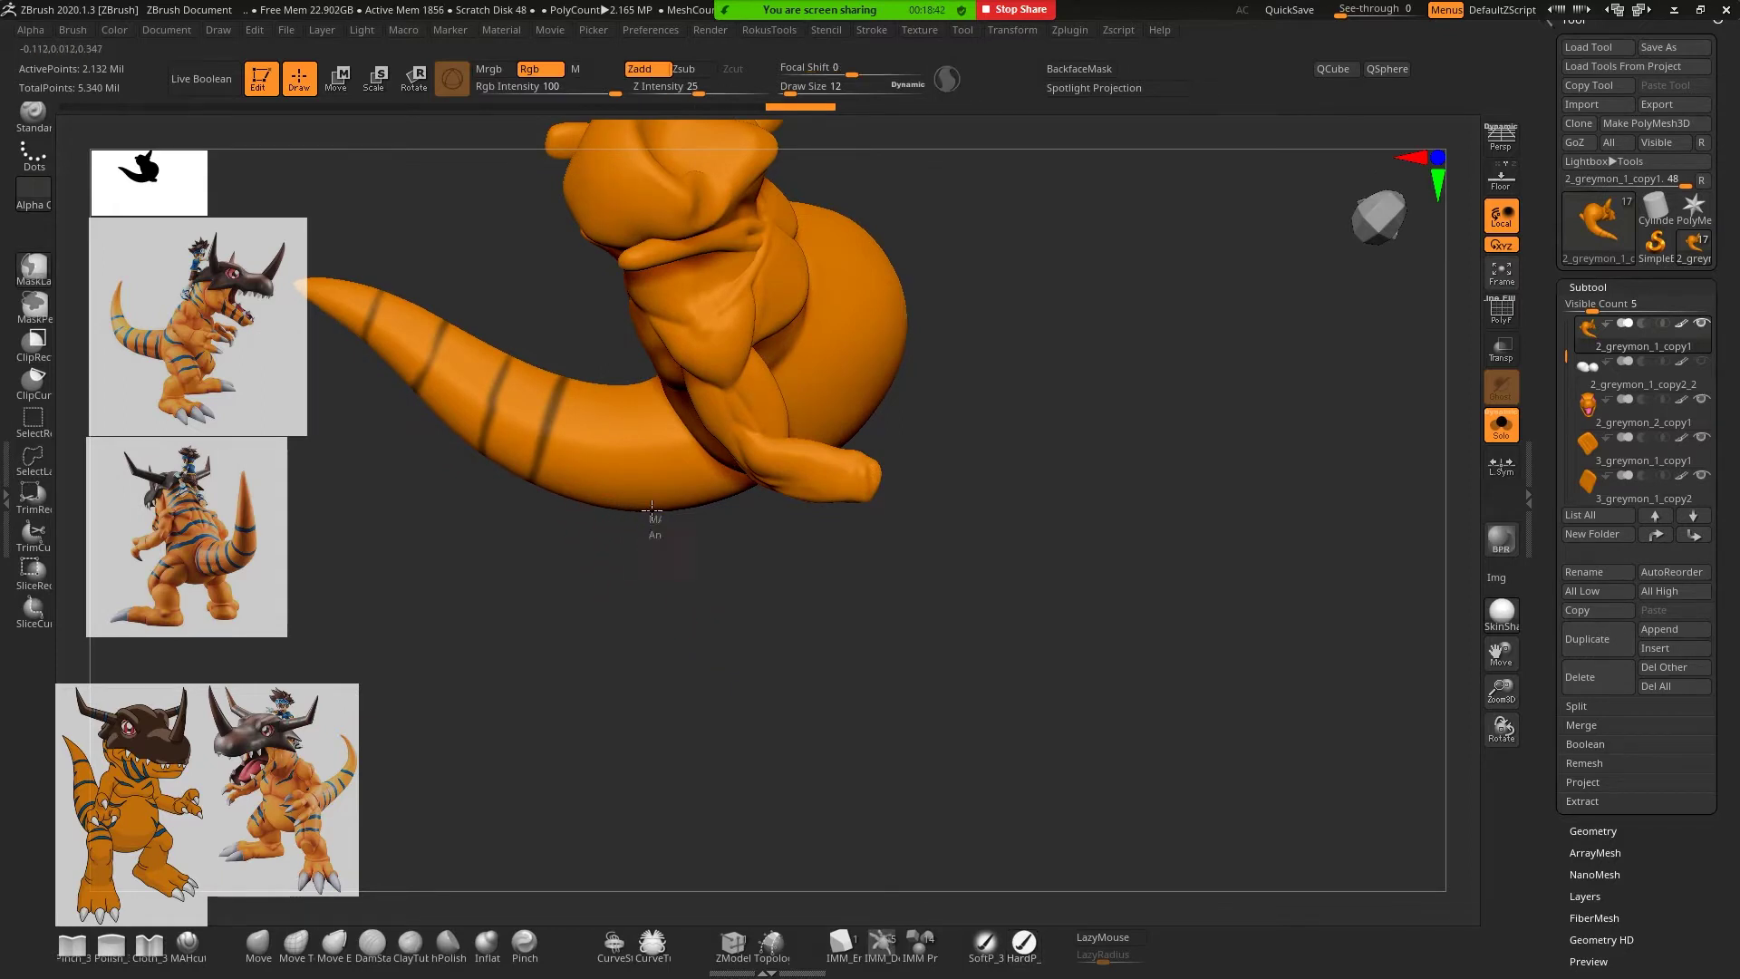
{"action": "left_click_drag", "start_coordinate": [652, 510], "coordinate": [626, 401], "text": "ctrl"}
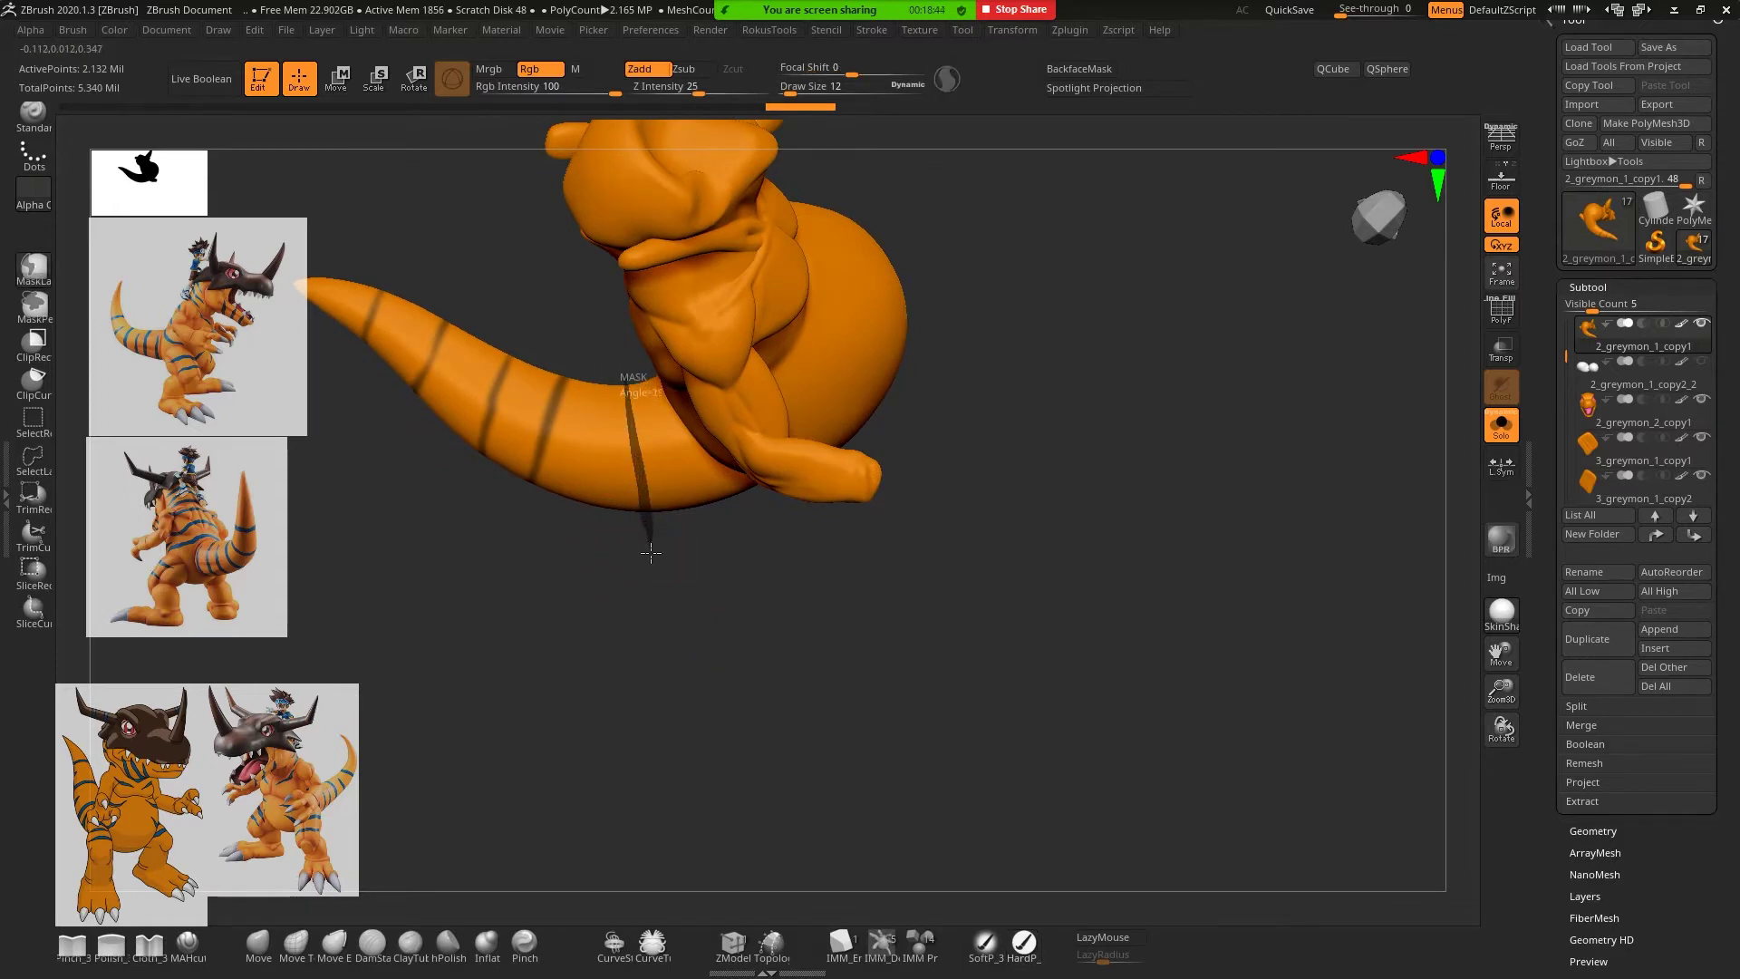
{"action": "mouse_move", "coordinate": [746, 633]}
{"action": "left_mouse_down"}
{"action": "mouse_move", "coordinate": [1020, 333]}
{"action": "mouse_move", "coordinate": [1149, 397]}
{"action": "mouse_move", "coordinate": [991, 498]}
{"action": "mouse_move", "coordinate": [1103, 632]}
{"action": "mouse_move", "coordinate": [824, 622]}
{"action": "left_mouse_up"}
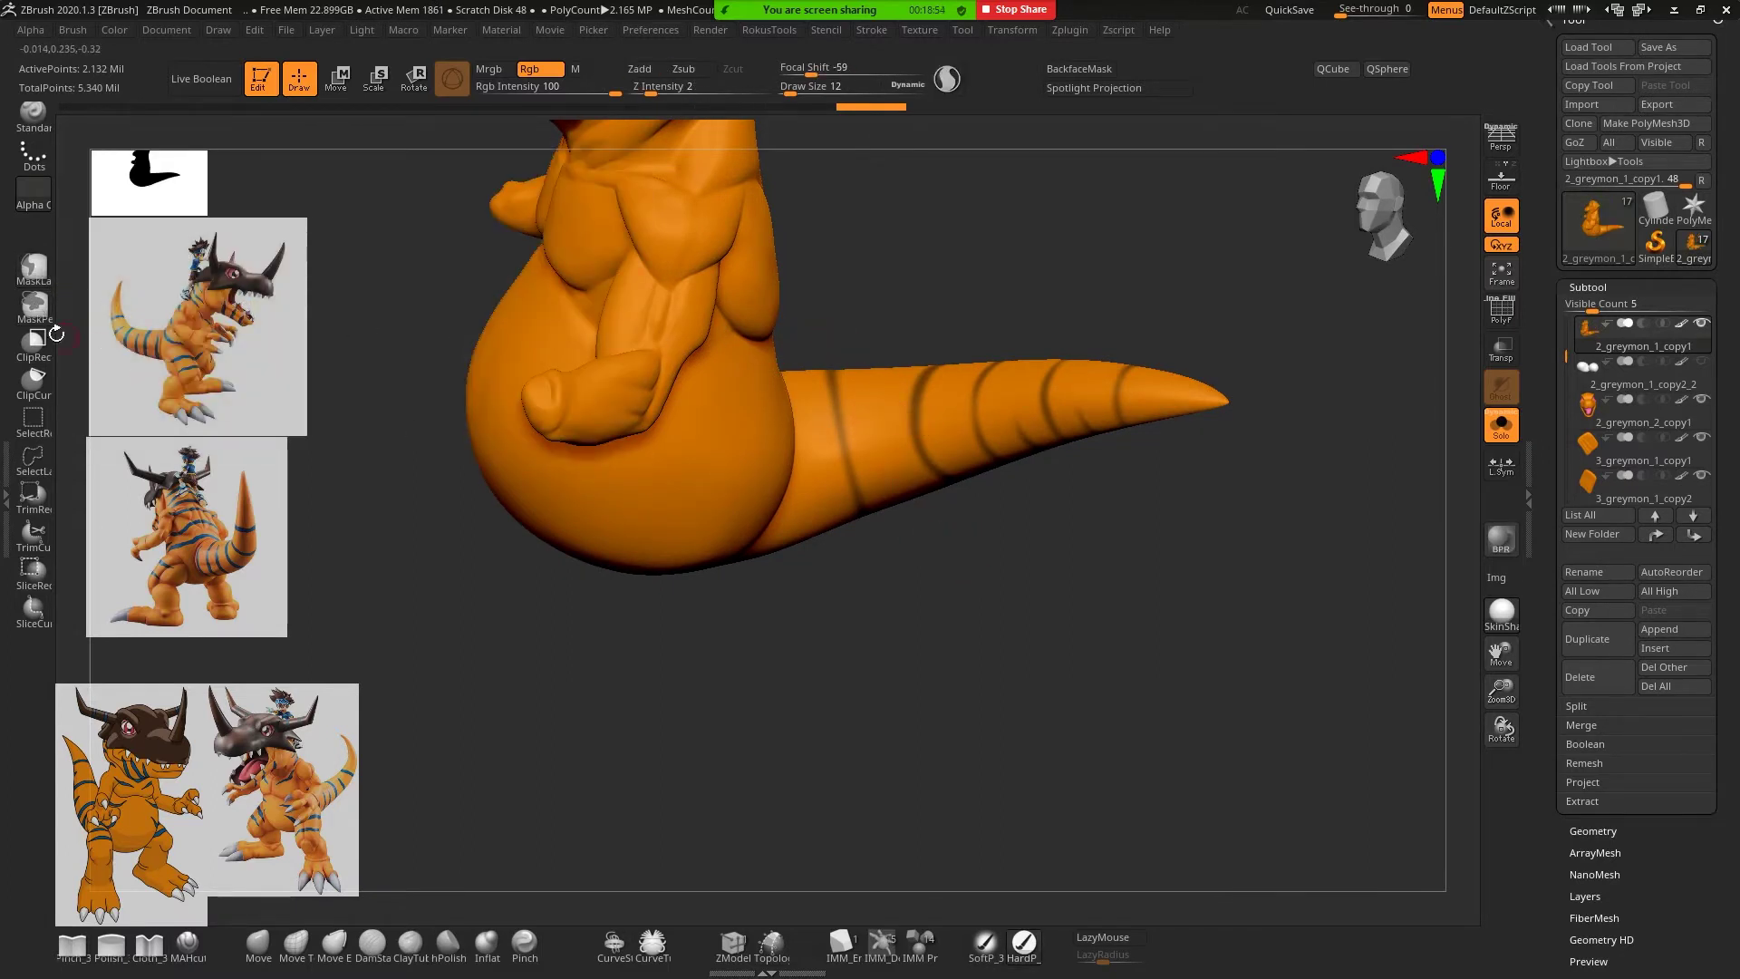
Switch to the MaskPen brush from the masking brush choices
{"action": "left_click", "coordinate": [34, 306]}
{"action": "left_click", "coordinate": [211, 344]}
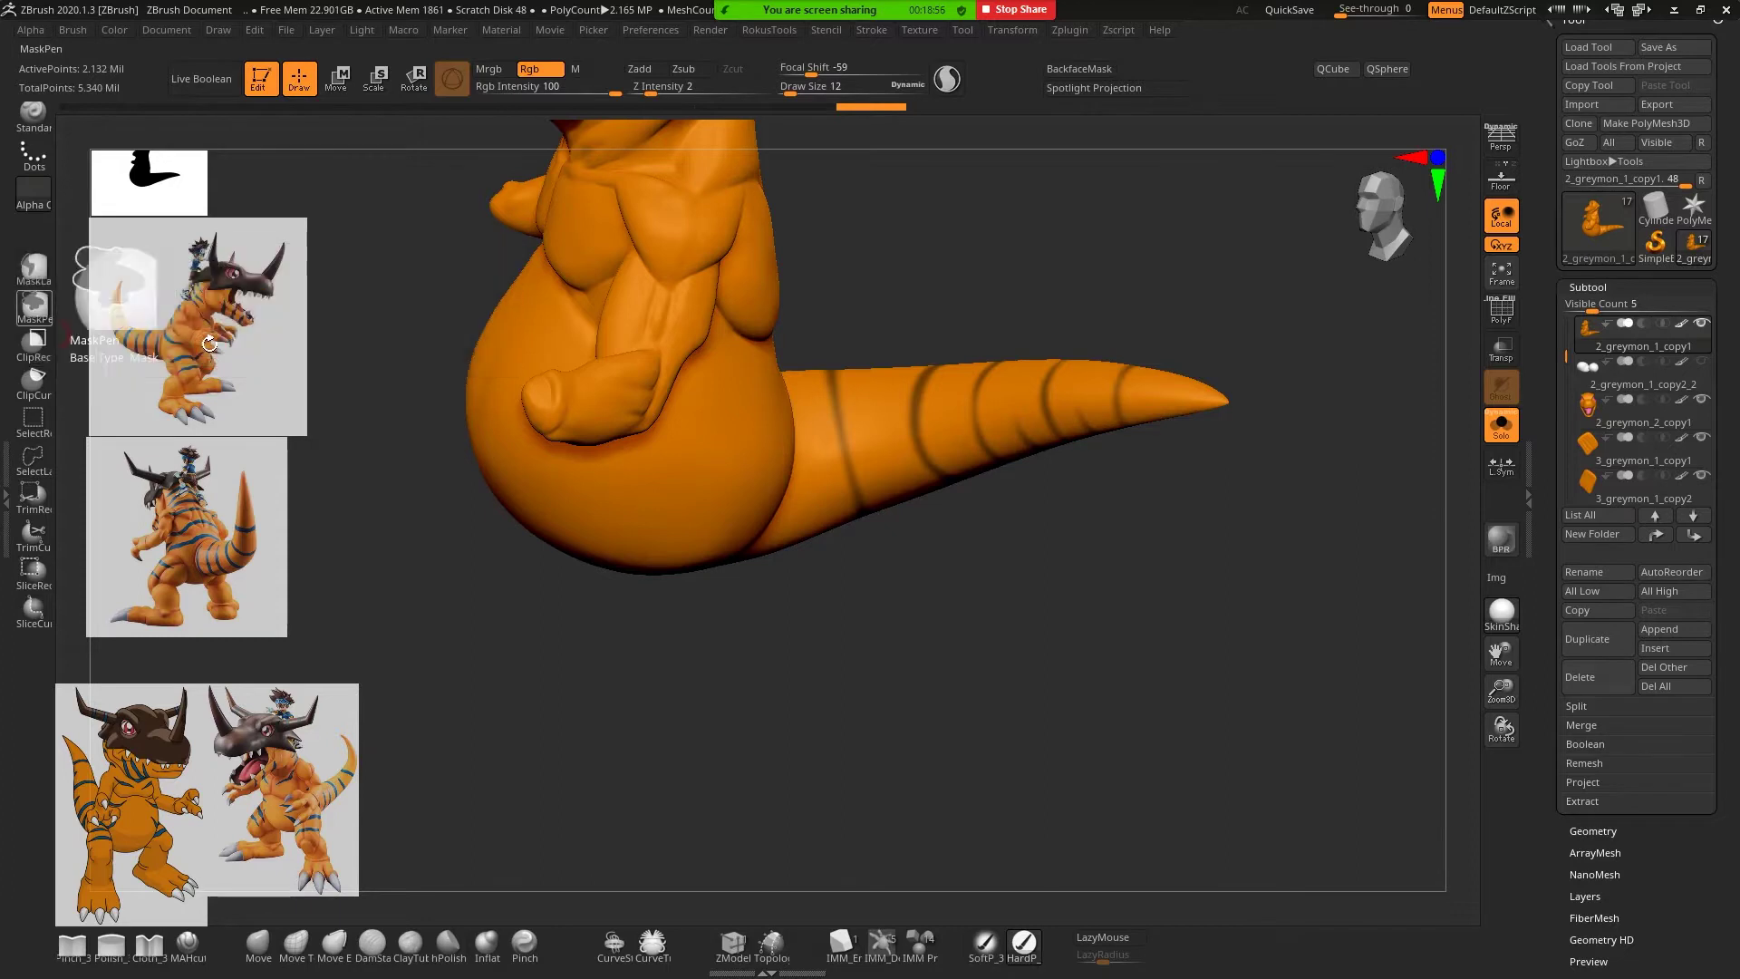
{"action": "left_click", "coordinate": [39, 308]}
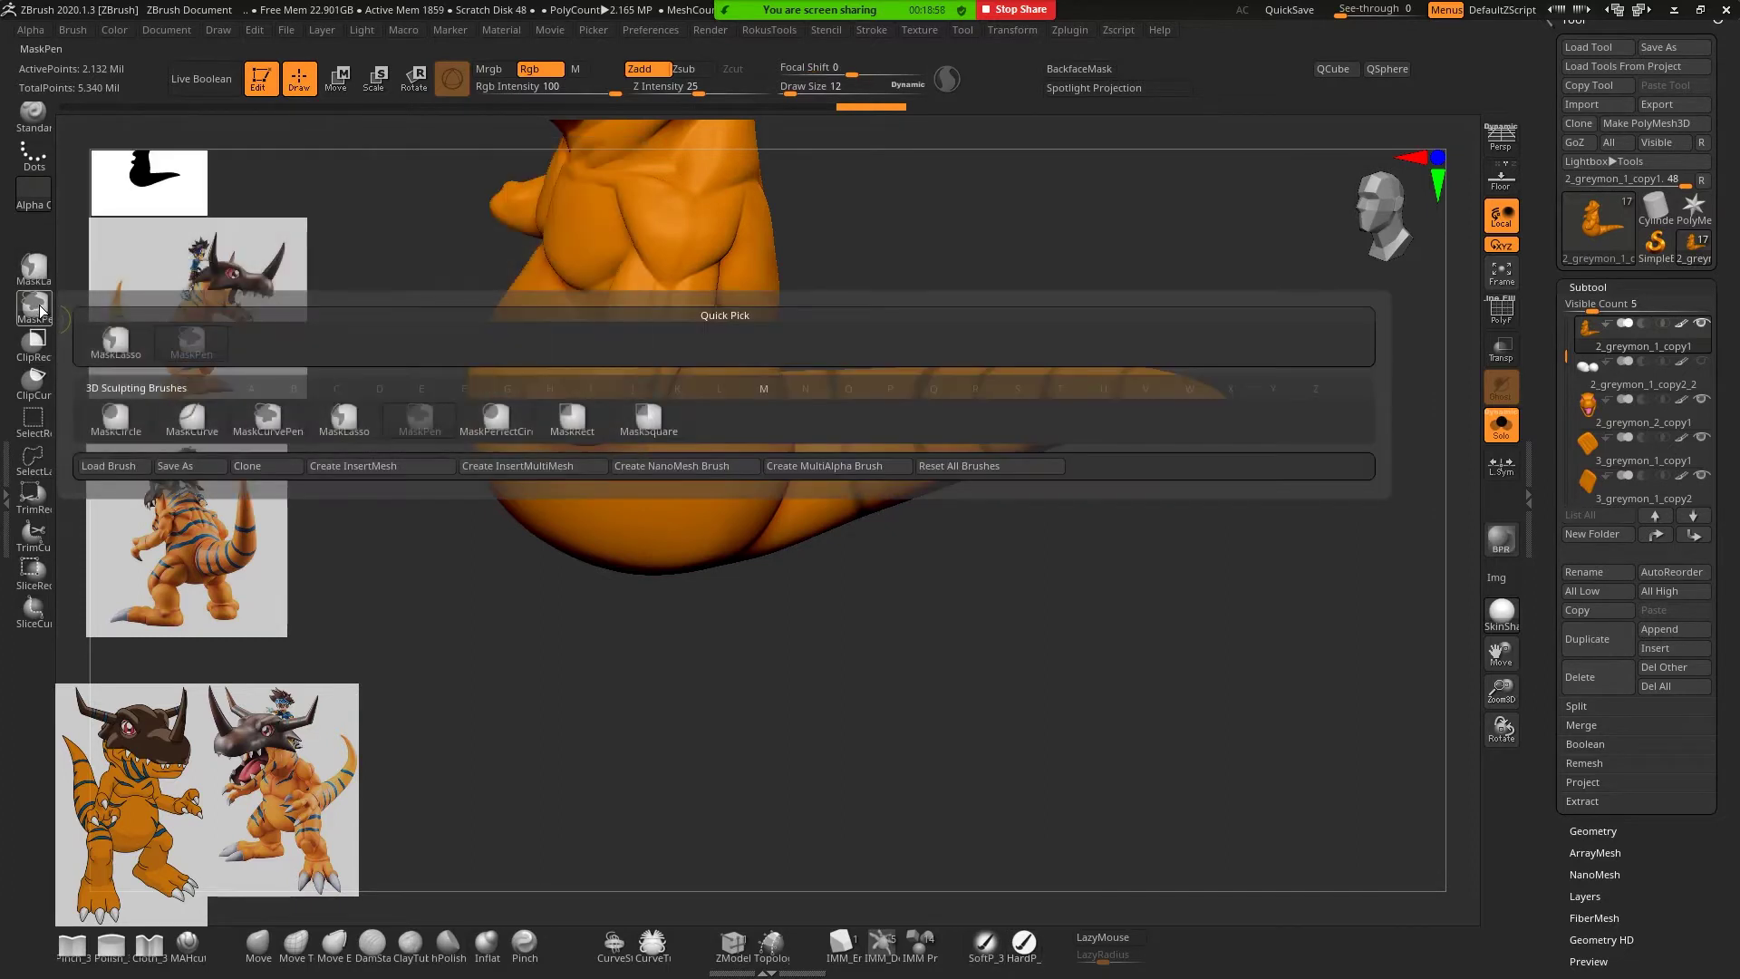
{"action": "left_click", "coordinate": [421, 421]}
Paint a first dark brown stripe across the upturned tail and inspect its wrap
{"action": "left_click_drag", "start_coordinate": [1037, 582], "coordinate": [1033, 480], "text": "alt"}
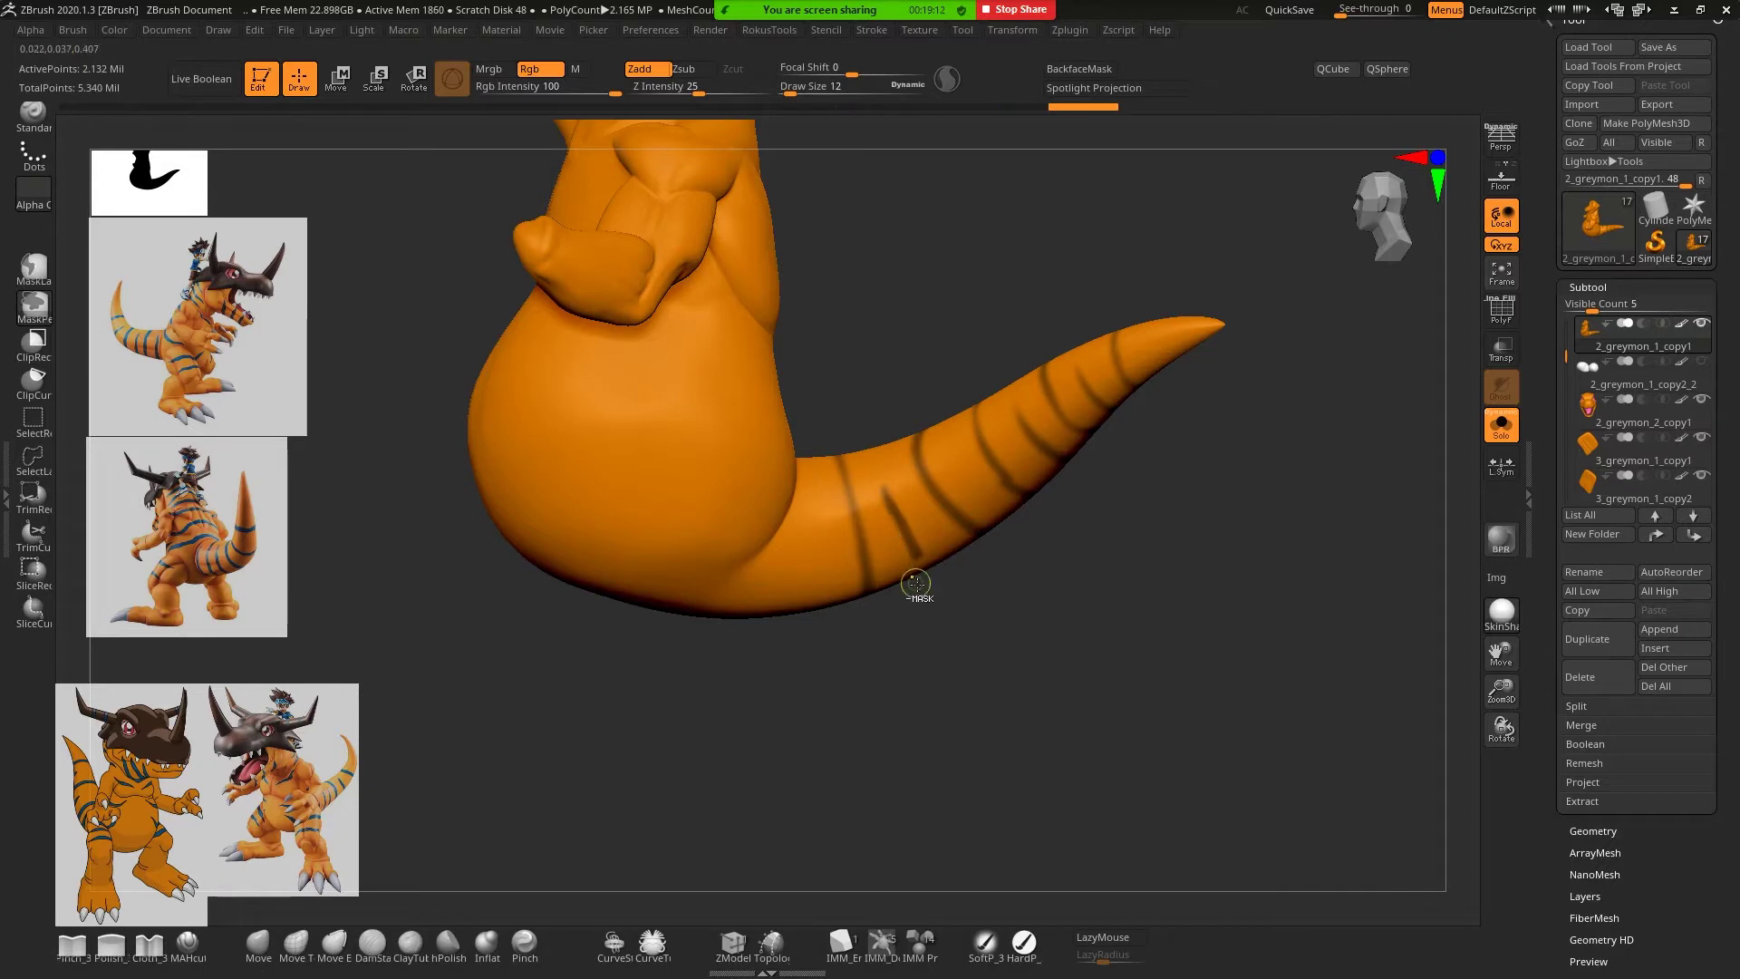
{"action": "mouse_move", "coordinate": [916, 586]}
{"action": "left_mouse_down"}
{"action": "mouse_move", "coordinate": [693, 581]}
{"action": "mouse_move", "coordinate": [765, 532]}
{"action": "left_mouse_up"}
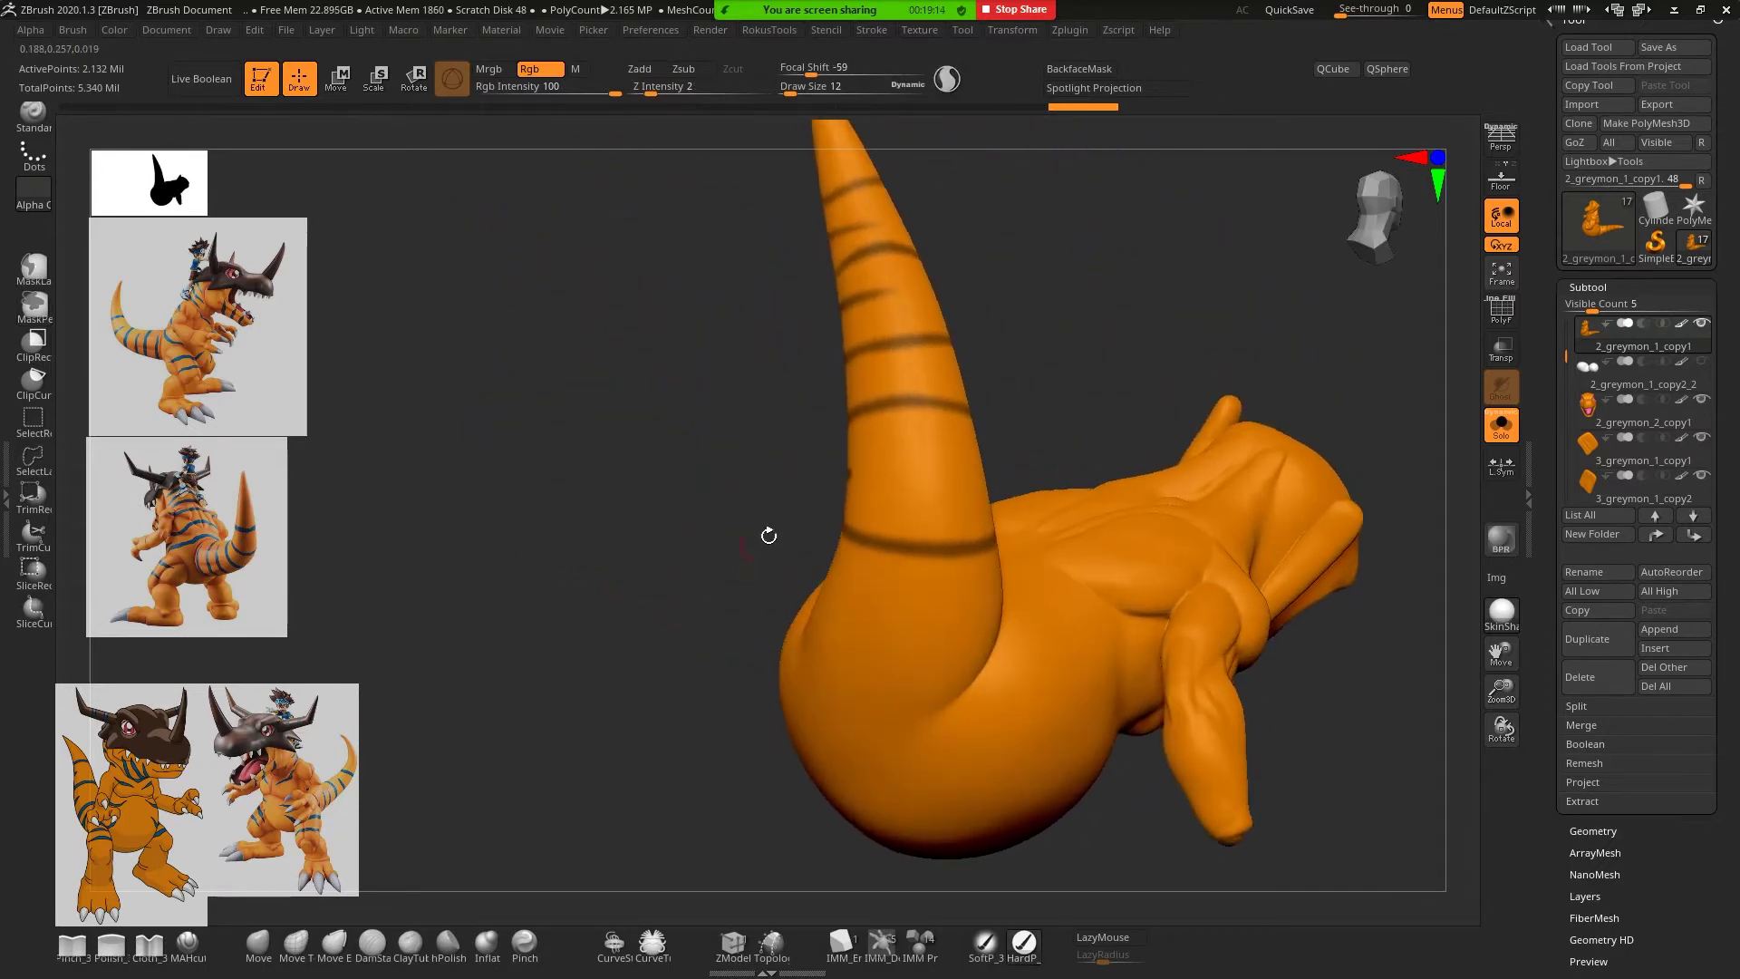
{"action": "left_click_drag", "start_coordinate": [932, 471], "coordinate": [901, 474]}
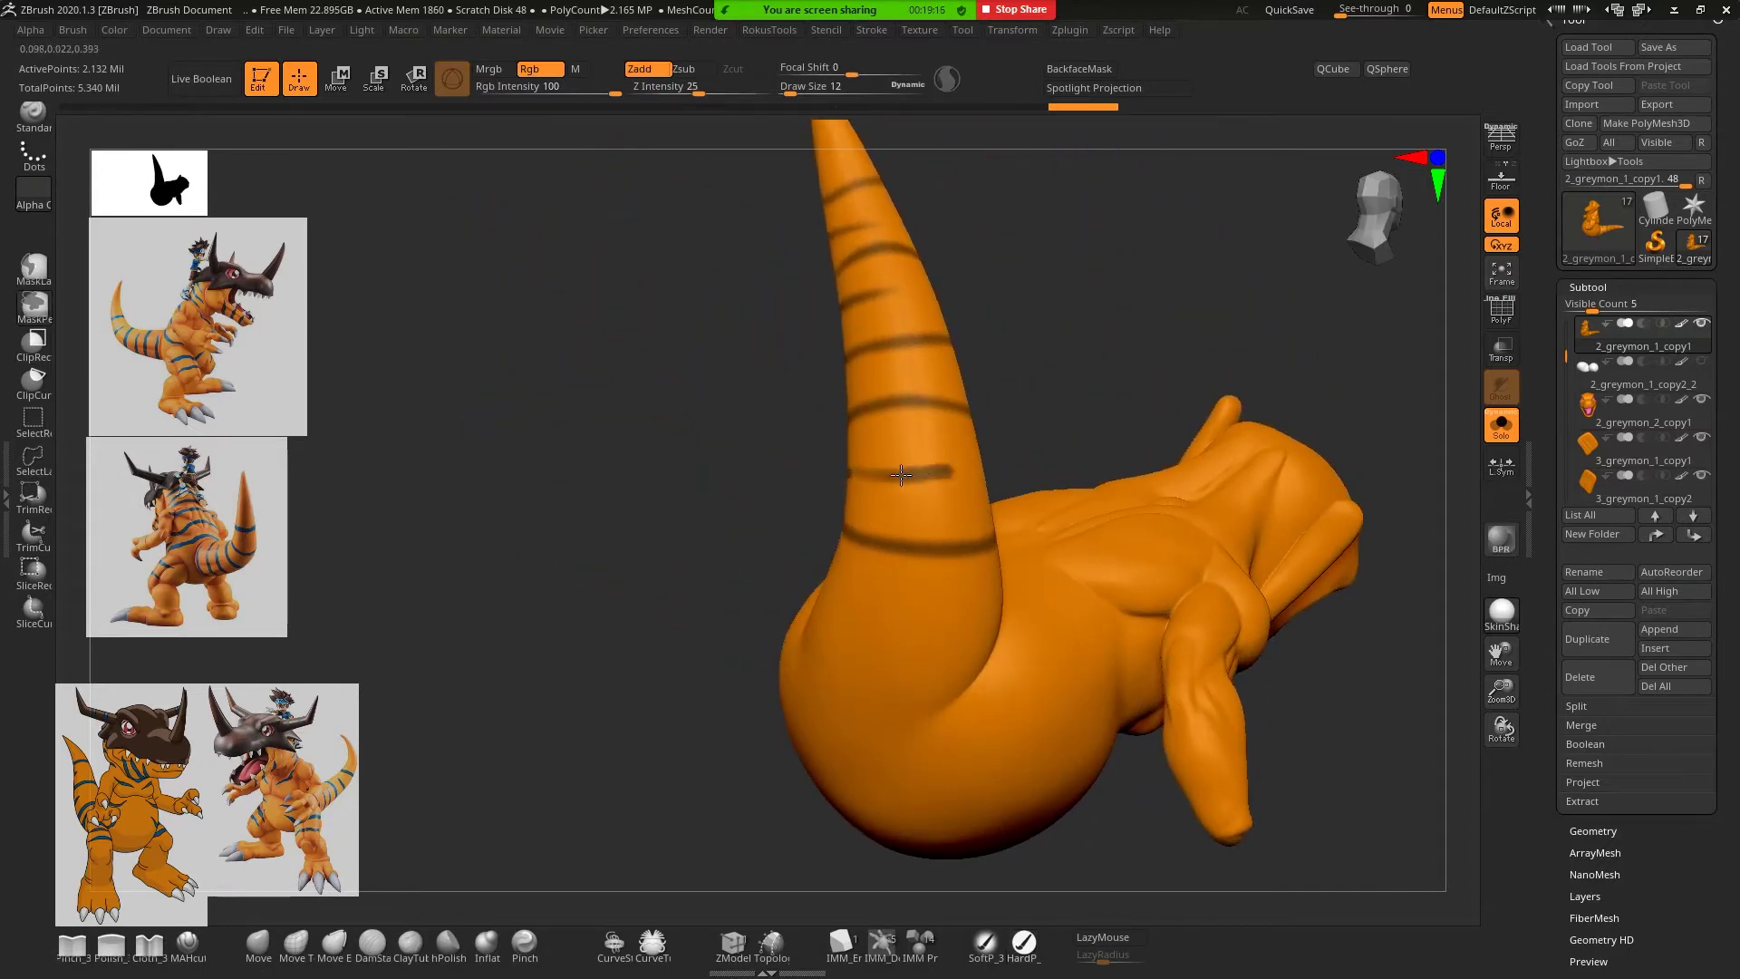
{"action": "left_click_drag", "start_coordinate": [746, 497], "coordinate": [849, 473]}
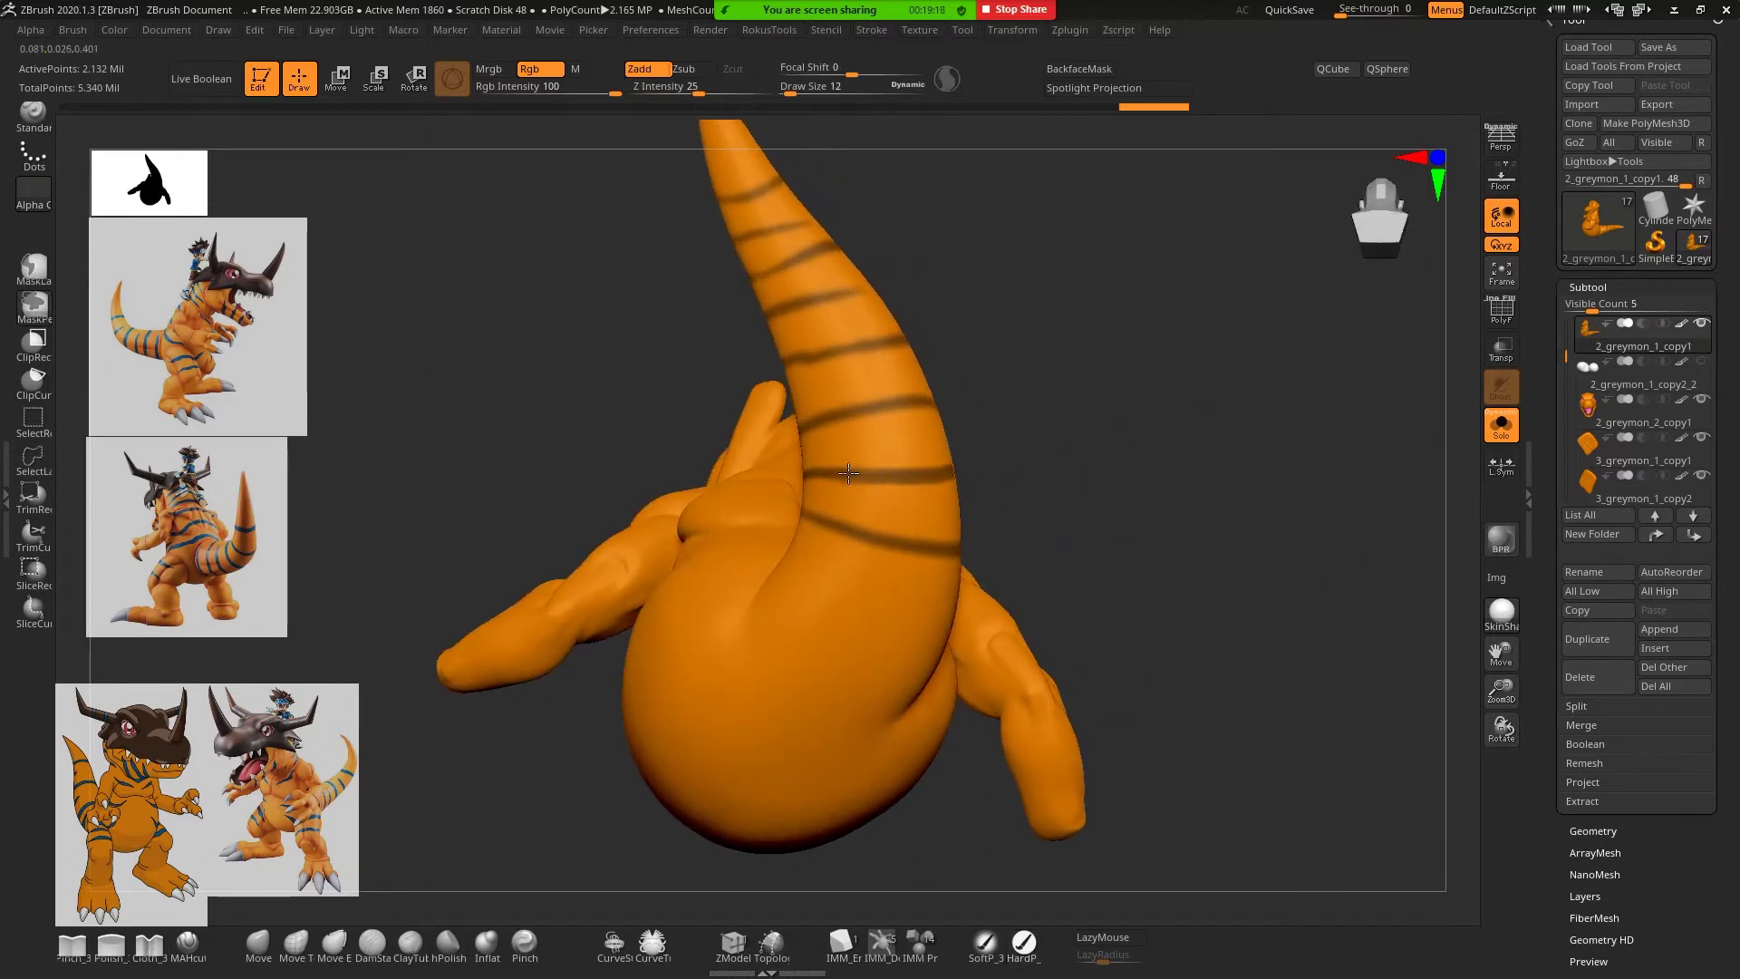
{"action": "left_click_drag", "start_coordinate": [1139, 435], "coordinate": [1049, 458]}
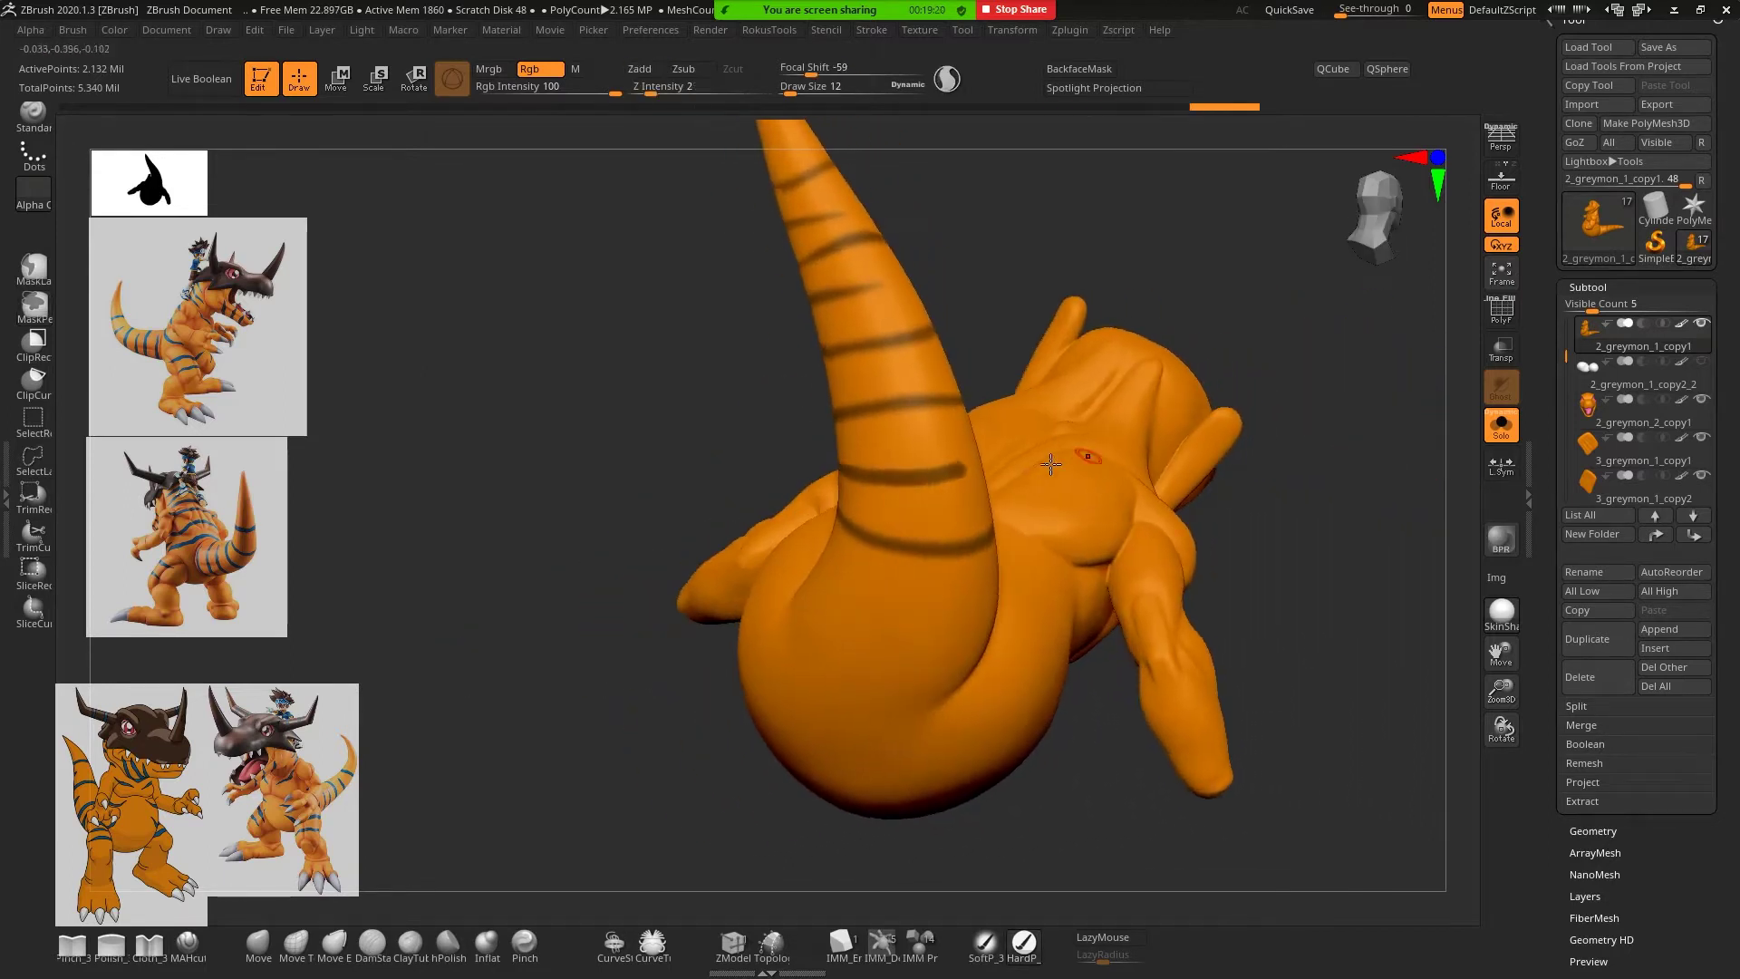
{"action": "left_click_drag", "start_coordinate": [707, 474], "coordinate": [633, 513]}
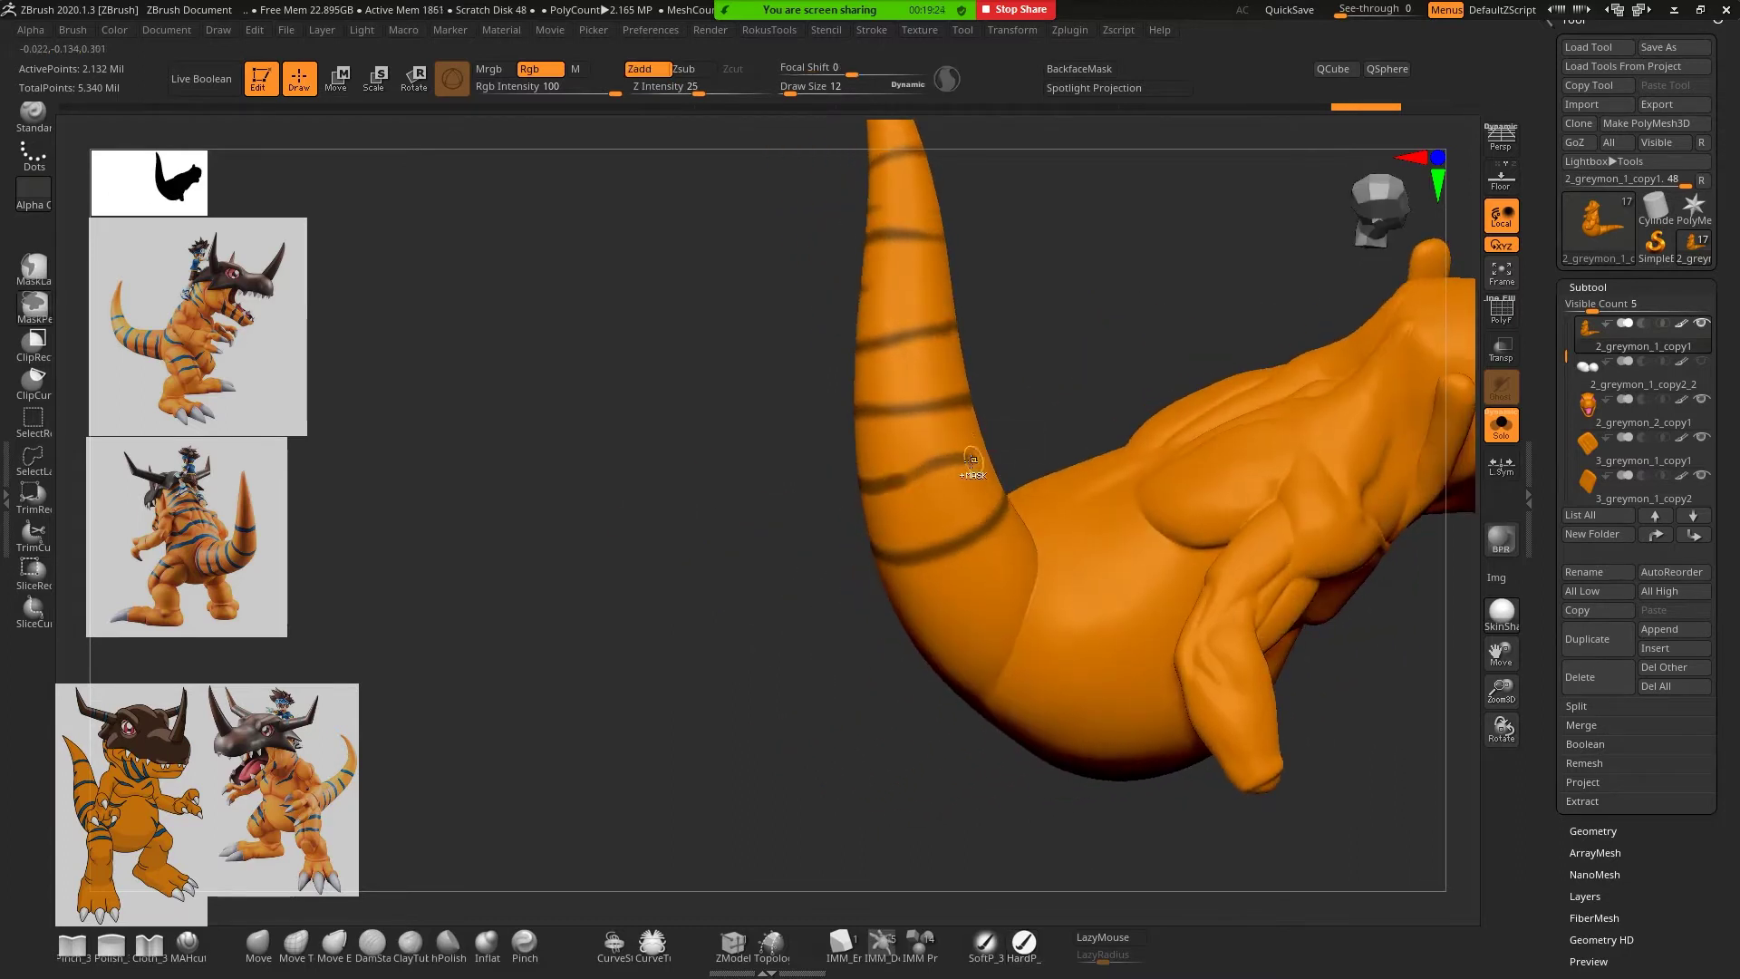
{"action": "left_click_drag", "start_coordinate": [962, 457], "coordinate": [903, 477]}
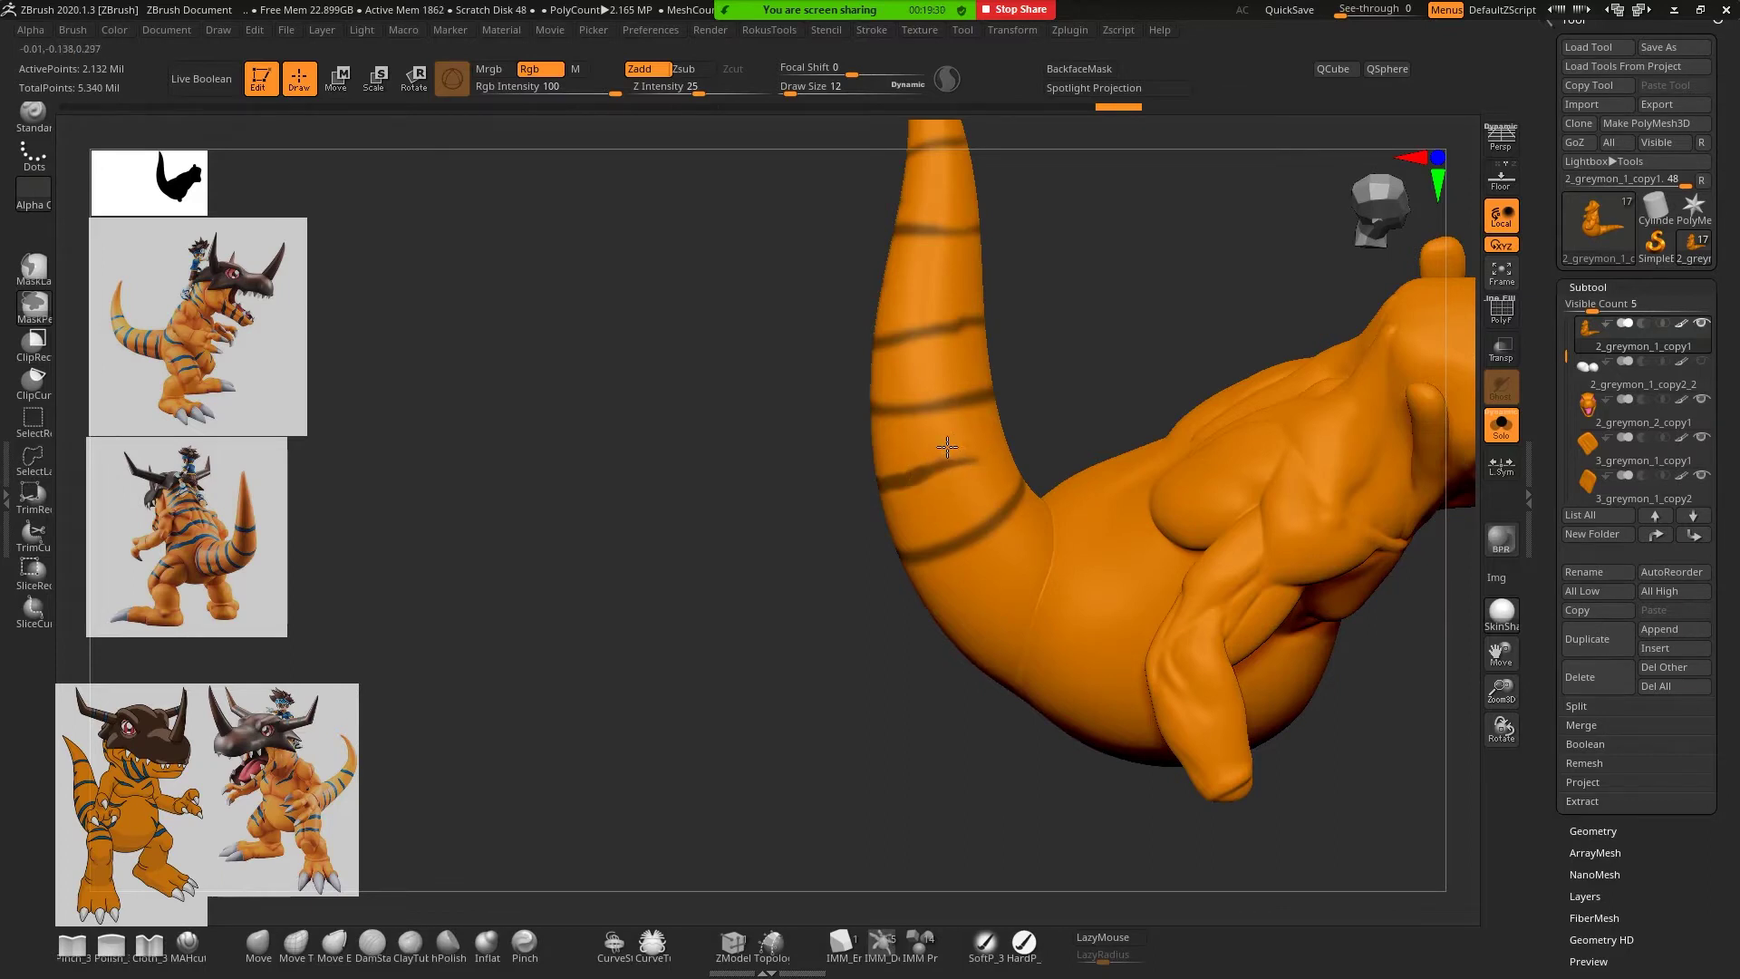
Add more dark stripes around the tail, viewing from behind and the front
{"action": "key", "text": "ctrl"}
{"action": "left_click_drag", "start_coordinate": [789, 554], "coordinate": [942, 486]}
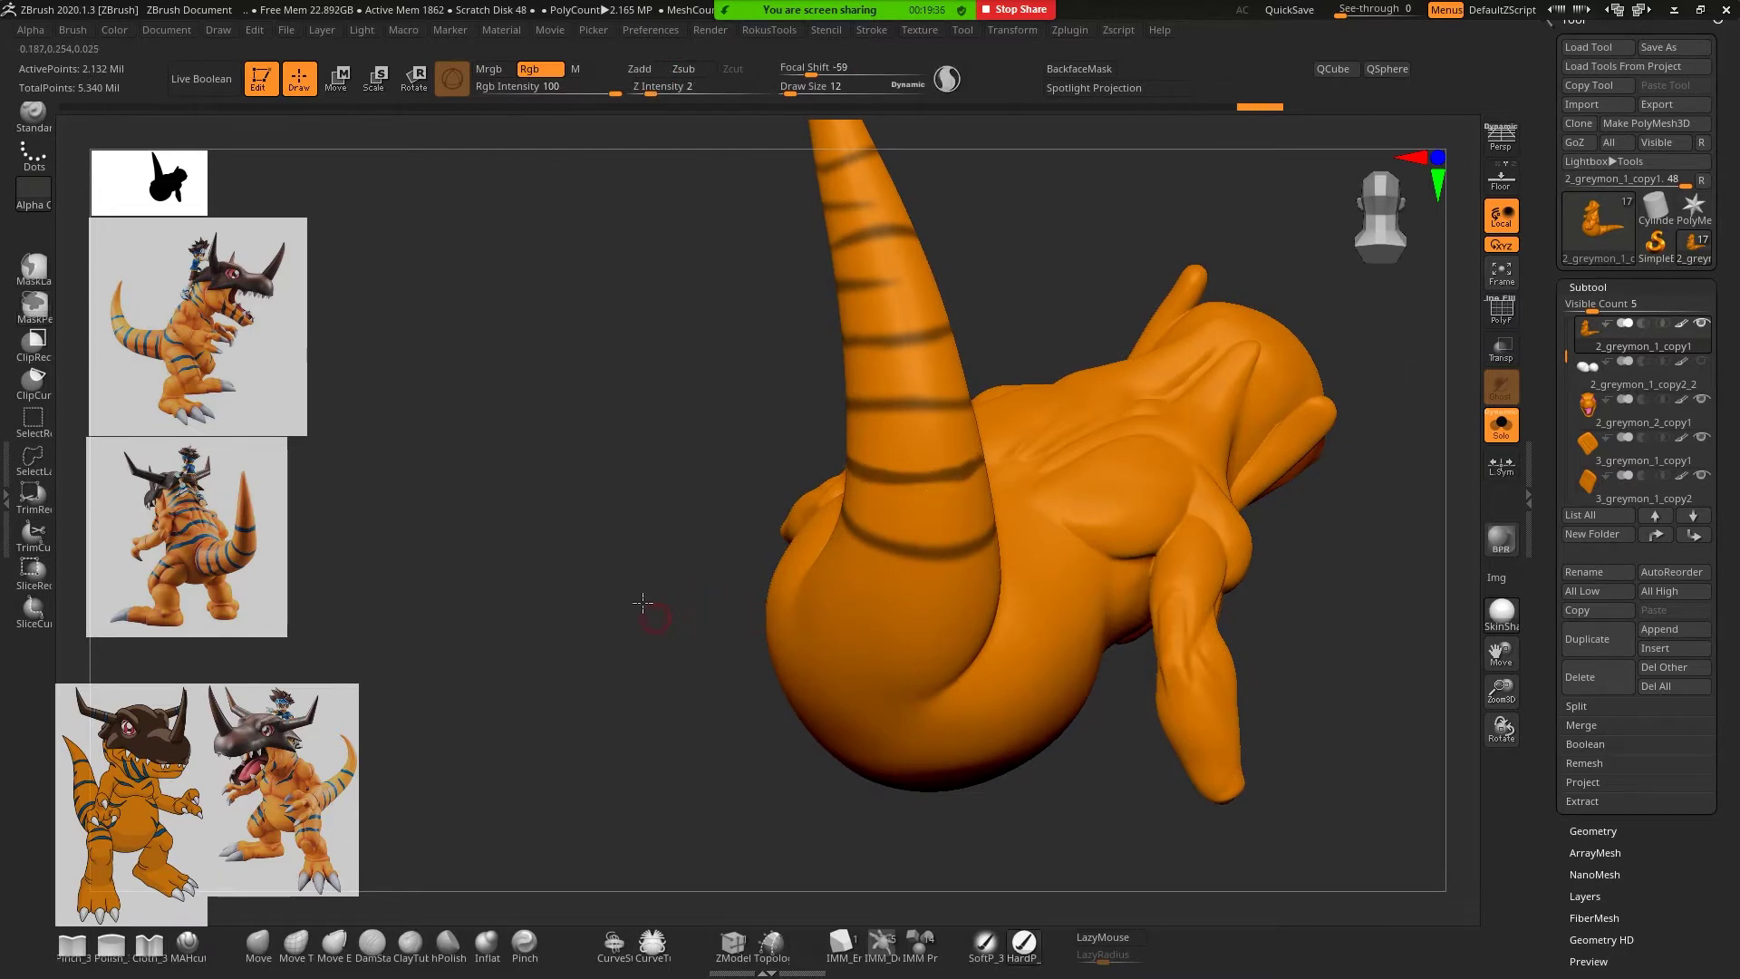
{"action": "left_click_drag", "start_coordinate": [641, 602], "coordinate": [970, 528]}
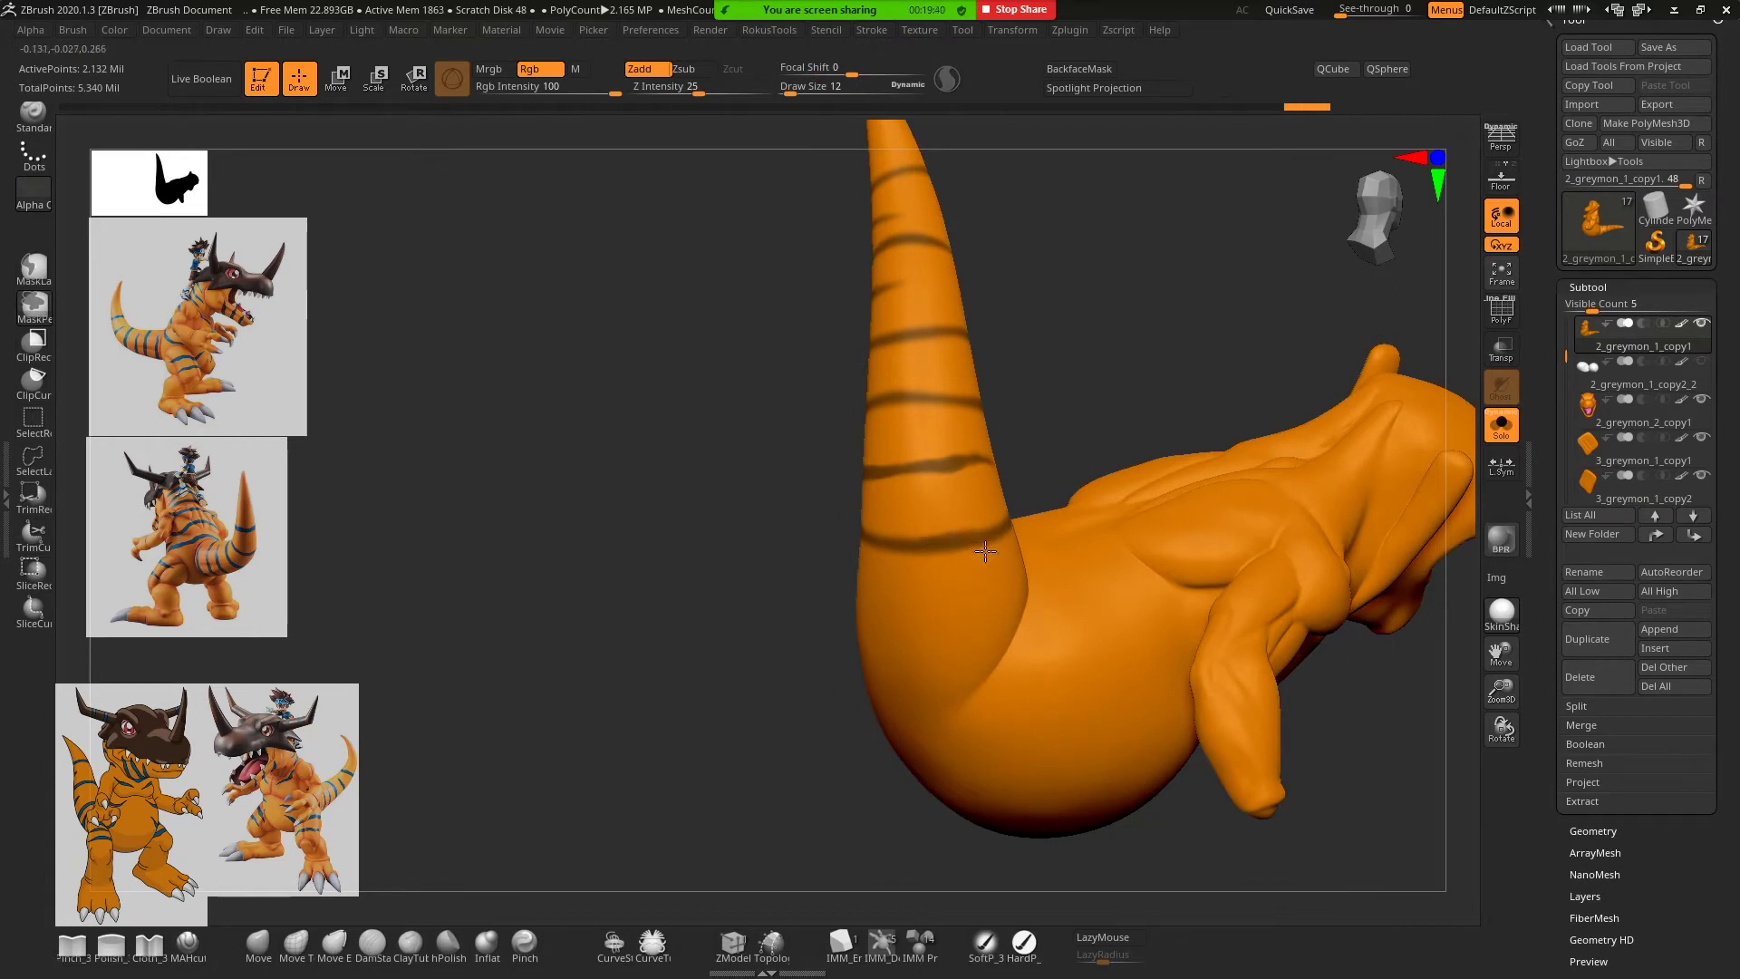
{"action": "mouse_move", "coordinate": [707, 595]}
{"action": "left_mouse_down"}
{"action": "mouse_move", "coordinate": [939, 428]}
{"action": "mouse_move", "coordinate": [749, 567]}
{"action": "left_mouse_up"}
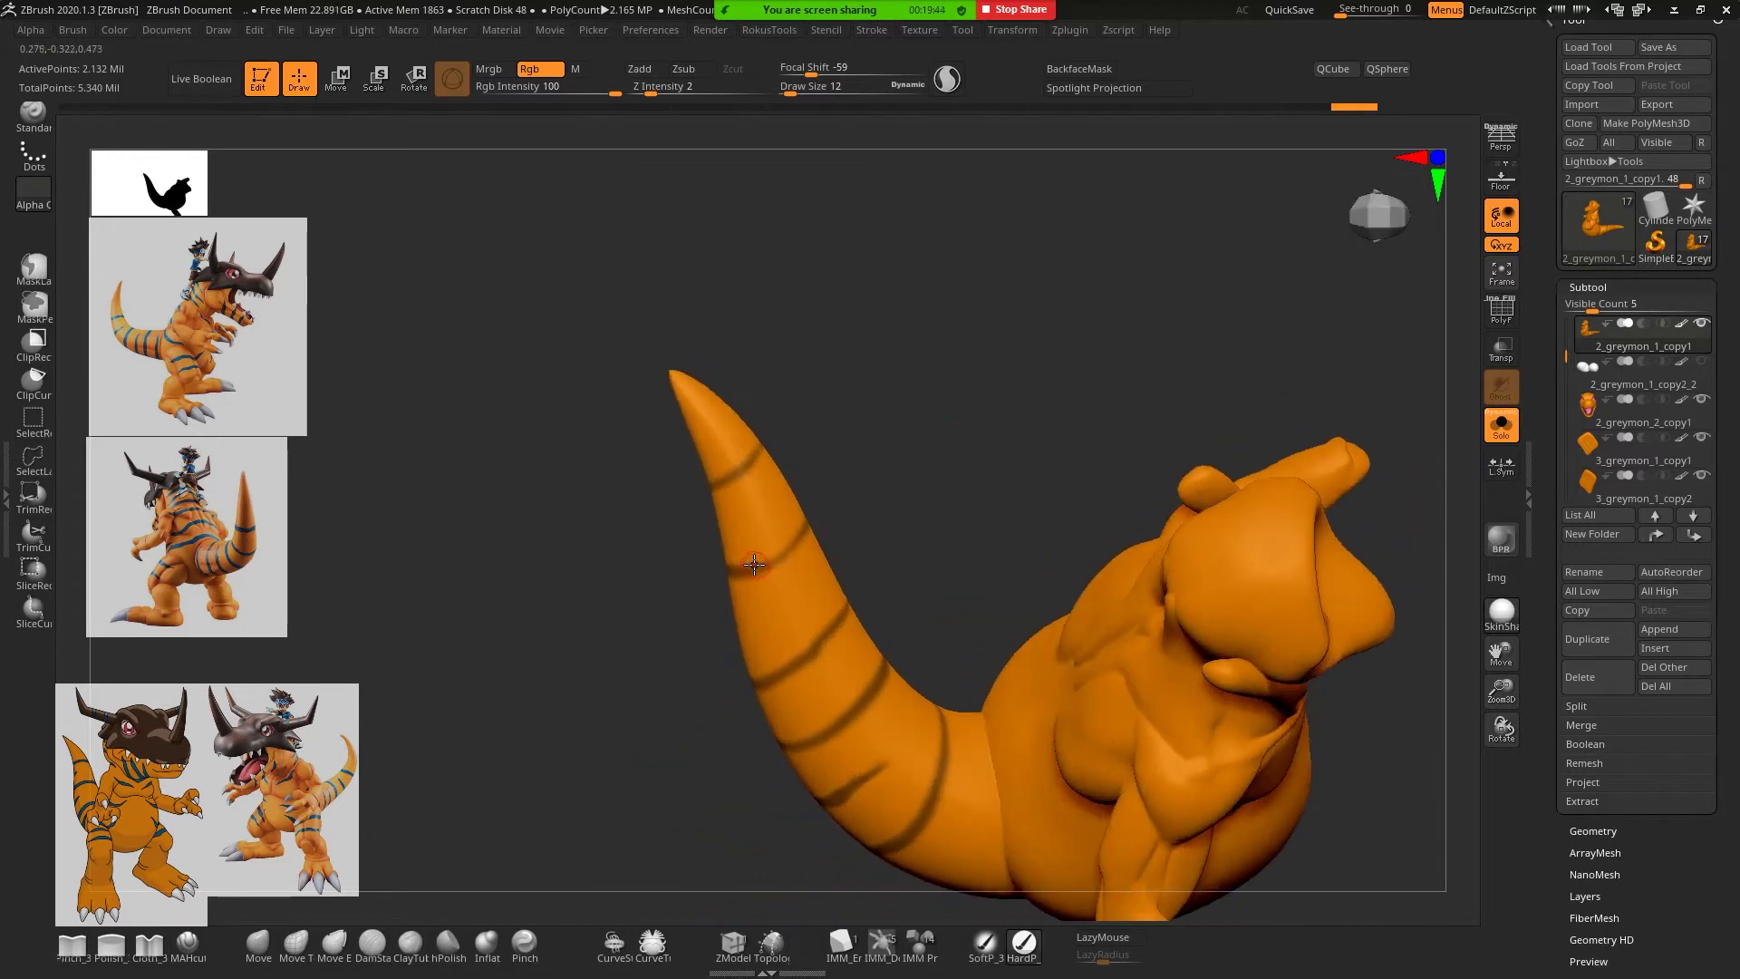
{"action": "key", "text": "ctrl"}
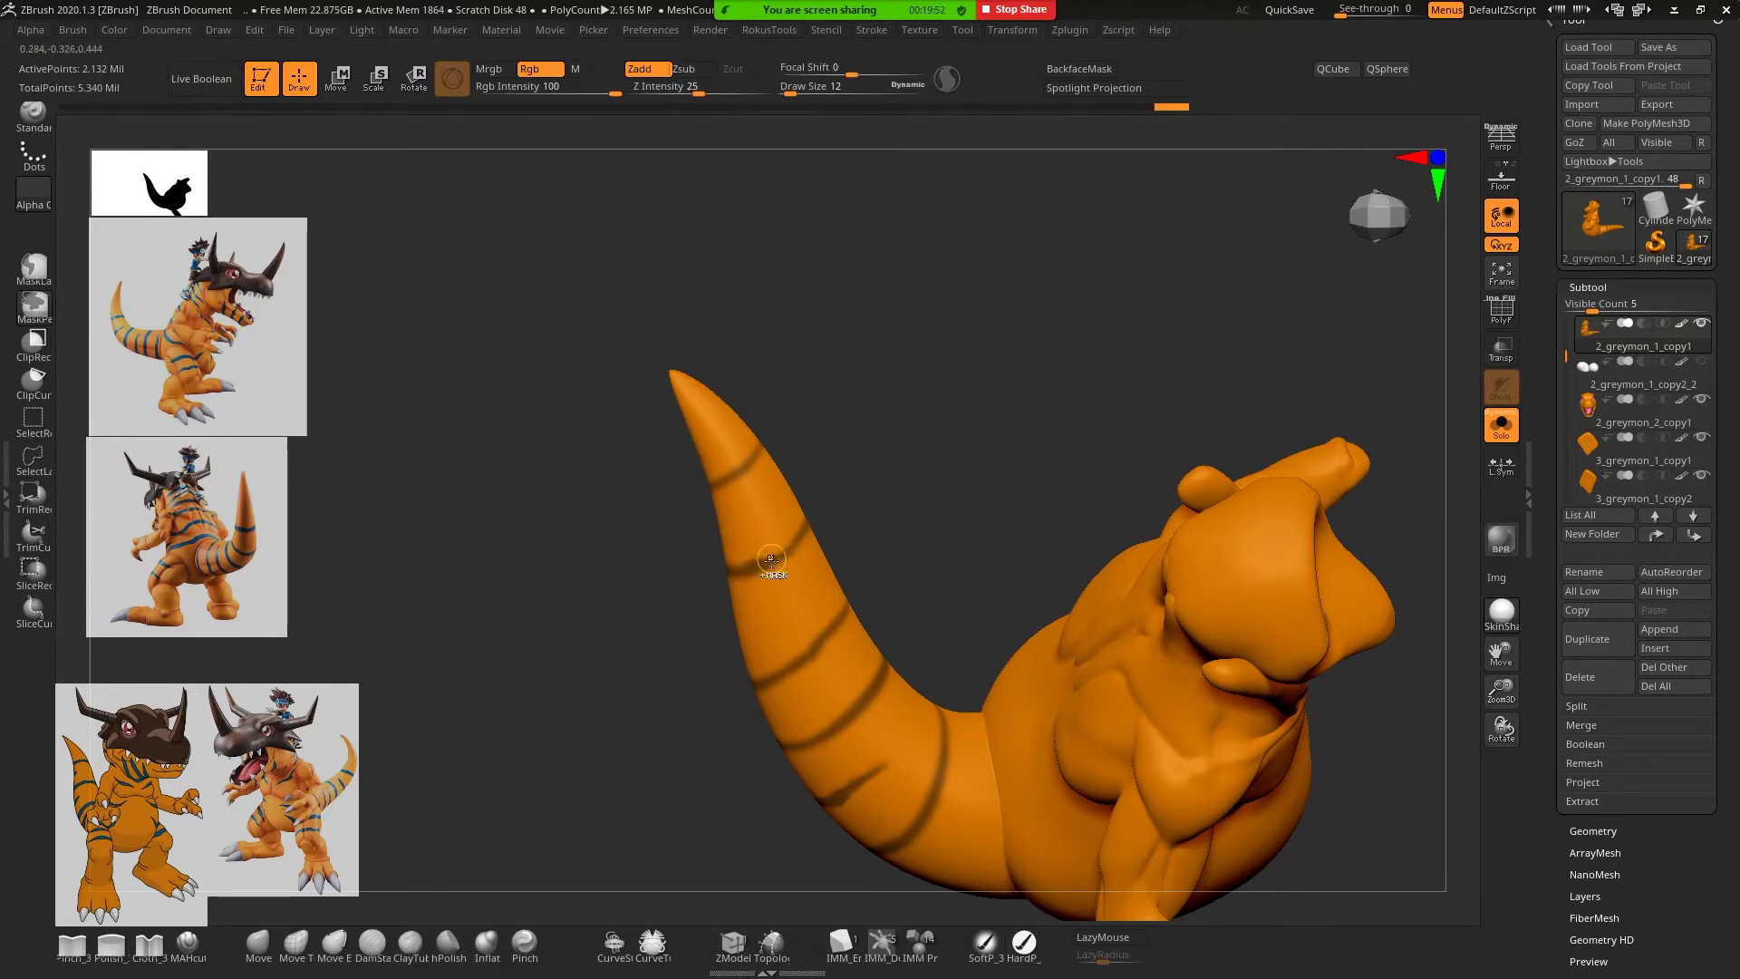
{"action": "key", "text": "f"}
{"action": "mouse_move", "coordinate": [933, 478]}
{"action": "right_mouse_down"}
{"action": "mouse_move", "coordinate": [712, 576]}
{"action": "mouse_move", "coordinate": [800, 644]}
{"action": "mouse_move", "coordinate": [906, 783]}
{"action": "mouse_move", "coordinate": [873, 520]}
{"action": "mouse_move", "coordinate": [806, 749]}
{"action": "mouse_move", "coordinate": [836, 637]}
{"action": "right_mouse_up"}
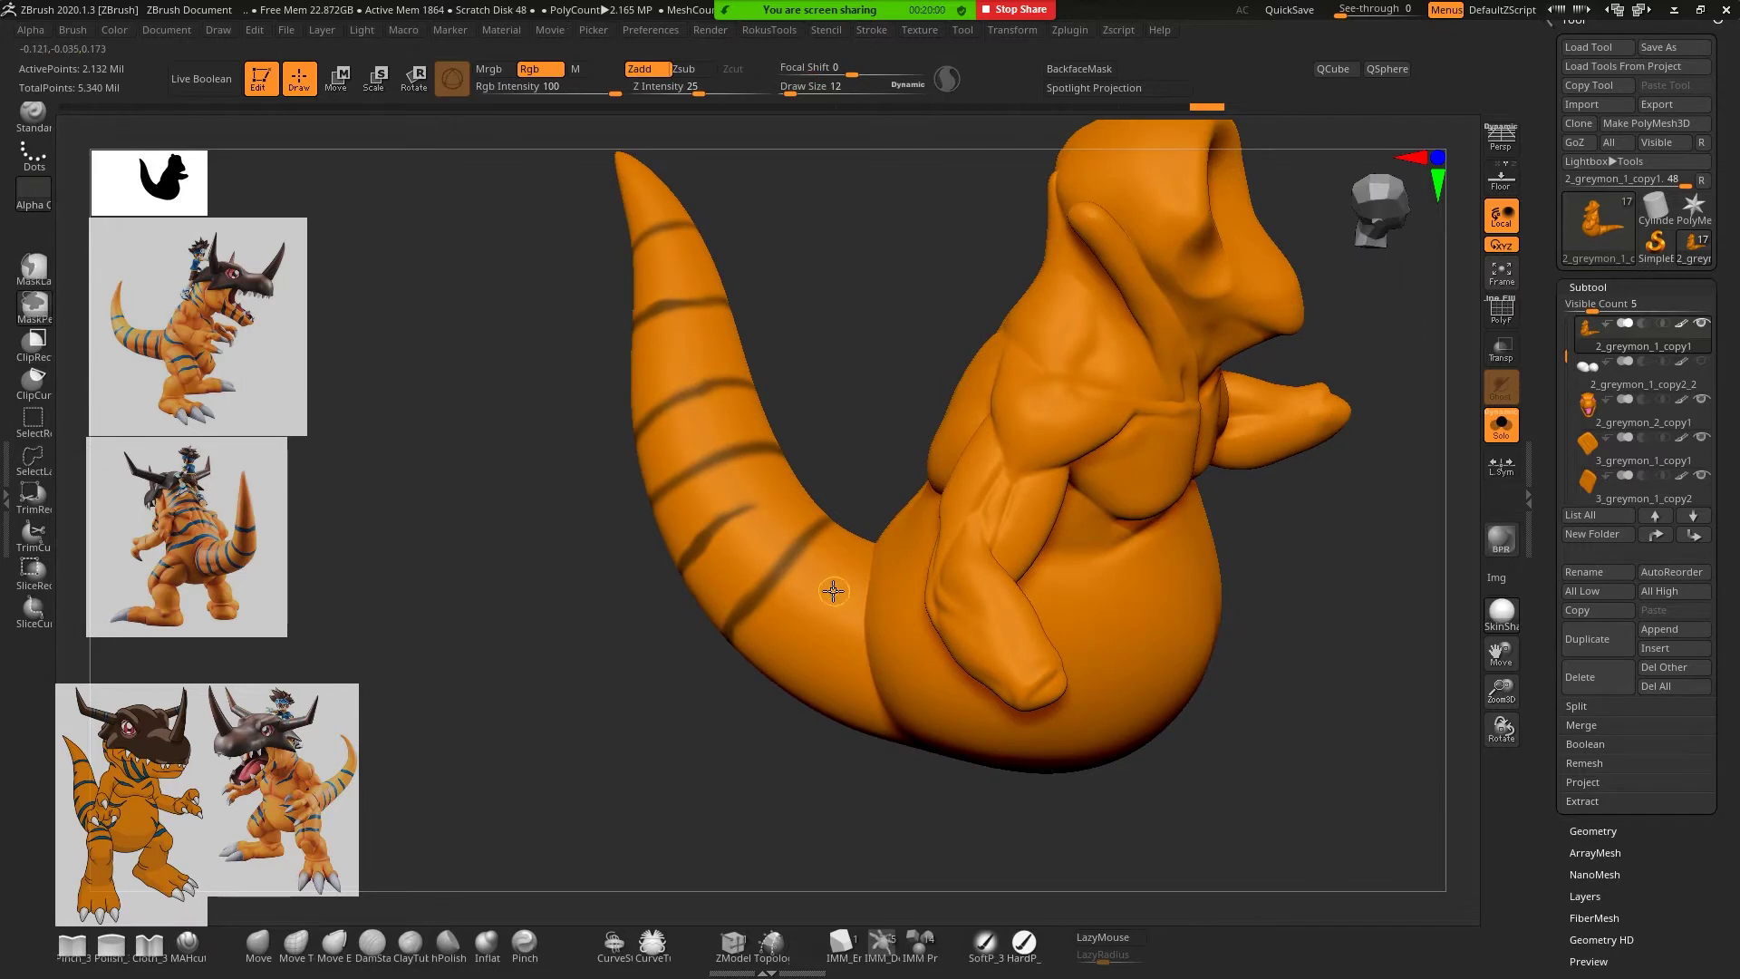
{"action": "key", "text": "ctrl"}
{"action": "key", "text": "space"}
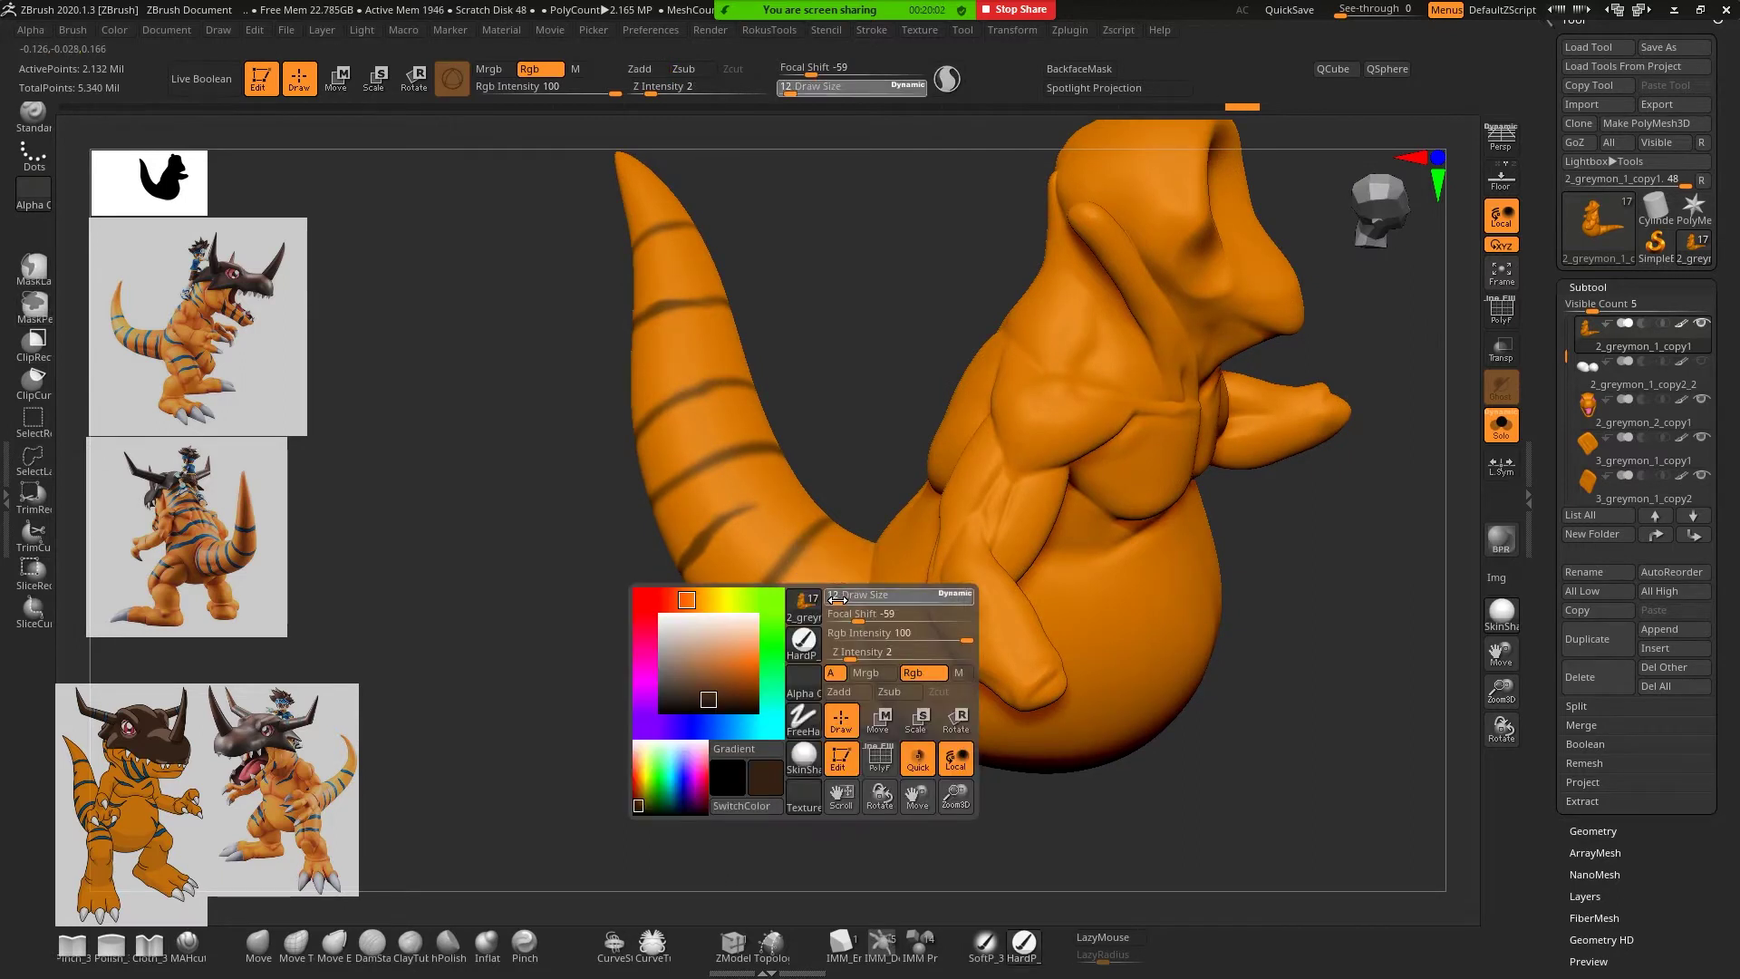
Set Draw Size to 7 and redo the extended tail stripe stroke
{"action": "left_click_drag", "start_coordinate": [835, 600], "coordinate": [827, 601]}
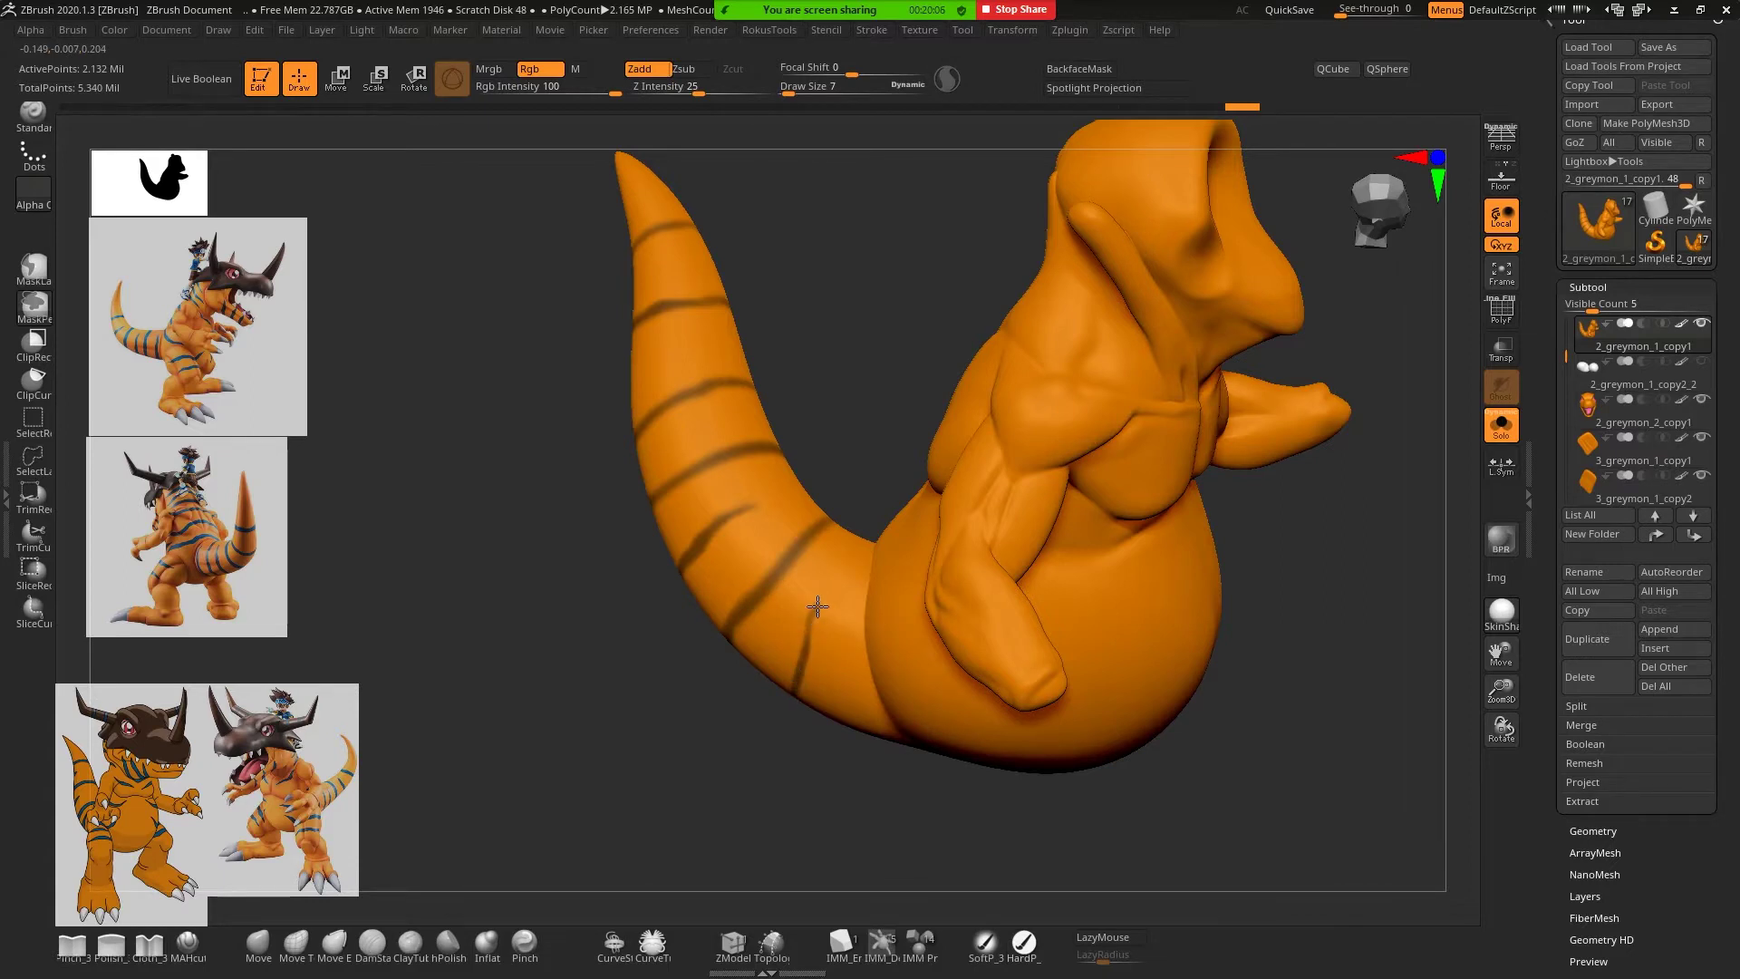
{"action": "key", "text": "ctrl"}
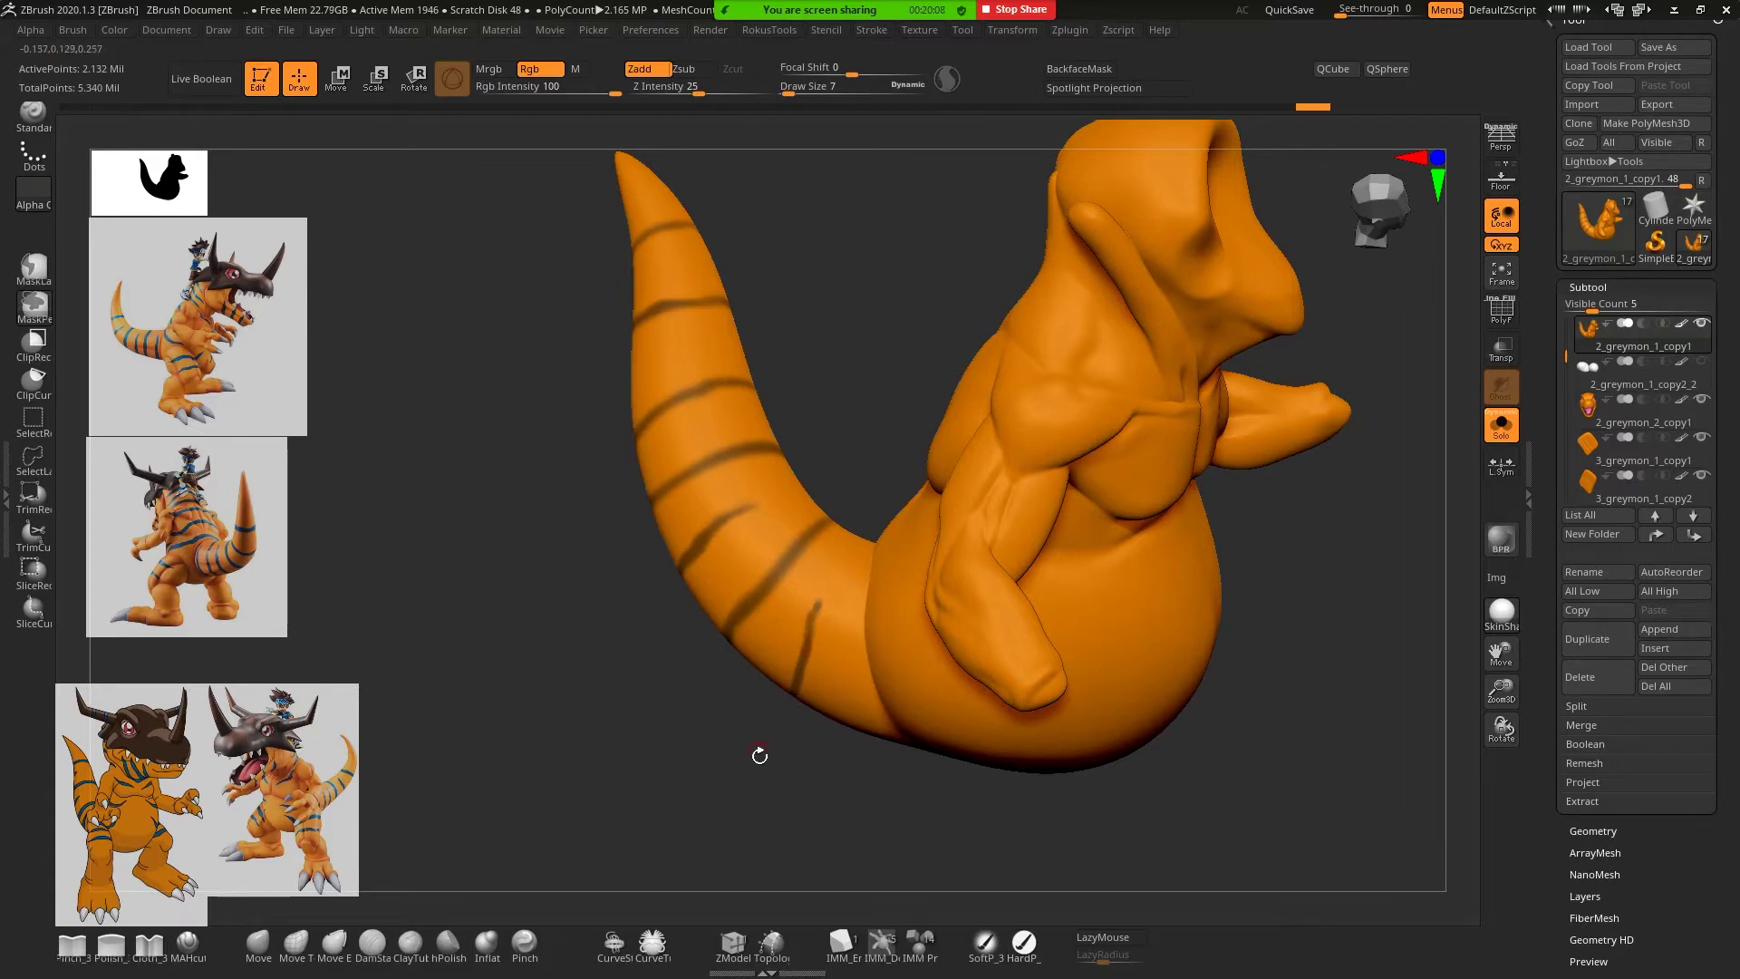
{"action": "mouse_move", "coordinate": [758, 757]}
{"action": "left_mouse_down"}
{"action": "mouse_move", "coordinate": [796, 680]}
{"action": "mouse_move", "coordinate": [708, 772]}
{"action": "left_mouse_up"}
{"action": "left_click_drag", "start_coordinate": [764, 721], "coordinate": [898, 555]}
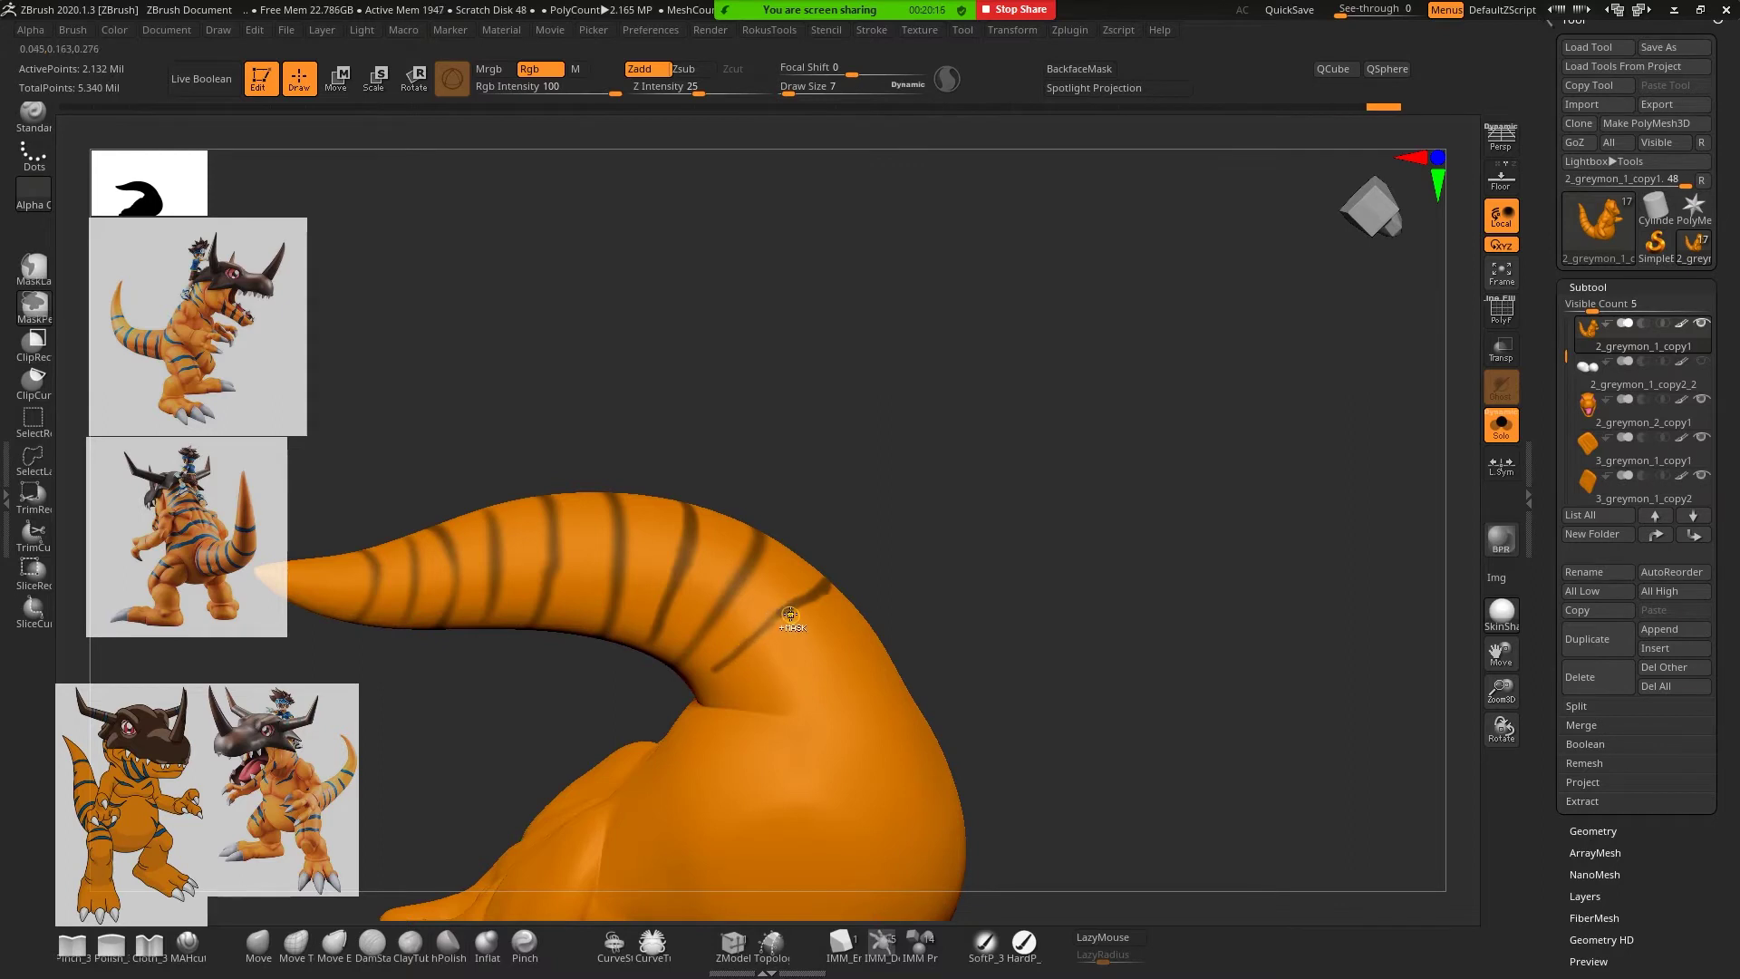
{"action": "key", "text": "ctrl+z"}
{"action": "key", "text": "ctrl+z"}
{"action": "key", "text": "ctrl+shift+z"}
{"action": "key", "text": "ctrl+shift+z"}
Touch up the tail stripes from several angles so they wrap the far side
{"action": "mouse_move", "coordinate": [770, 625]}
{"action": "left_mouse_down"}
{"action": "mouse_move", "coordinate": [613, 721]}
{"action": "mouse_move", "coordinate": [710, 377]}
{"action": "mouse_move", "coordinate": [714, 558]}
{"action": "mouse_move", "coordinate": [622, 543]}
{"action": "left_mouse_up"}
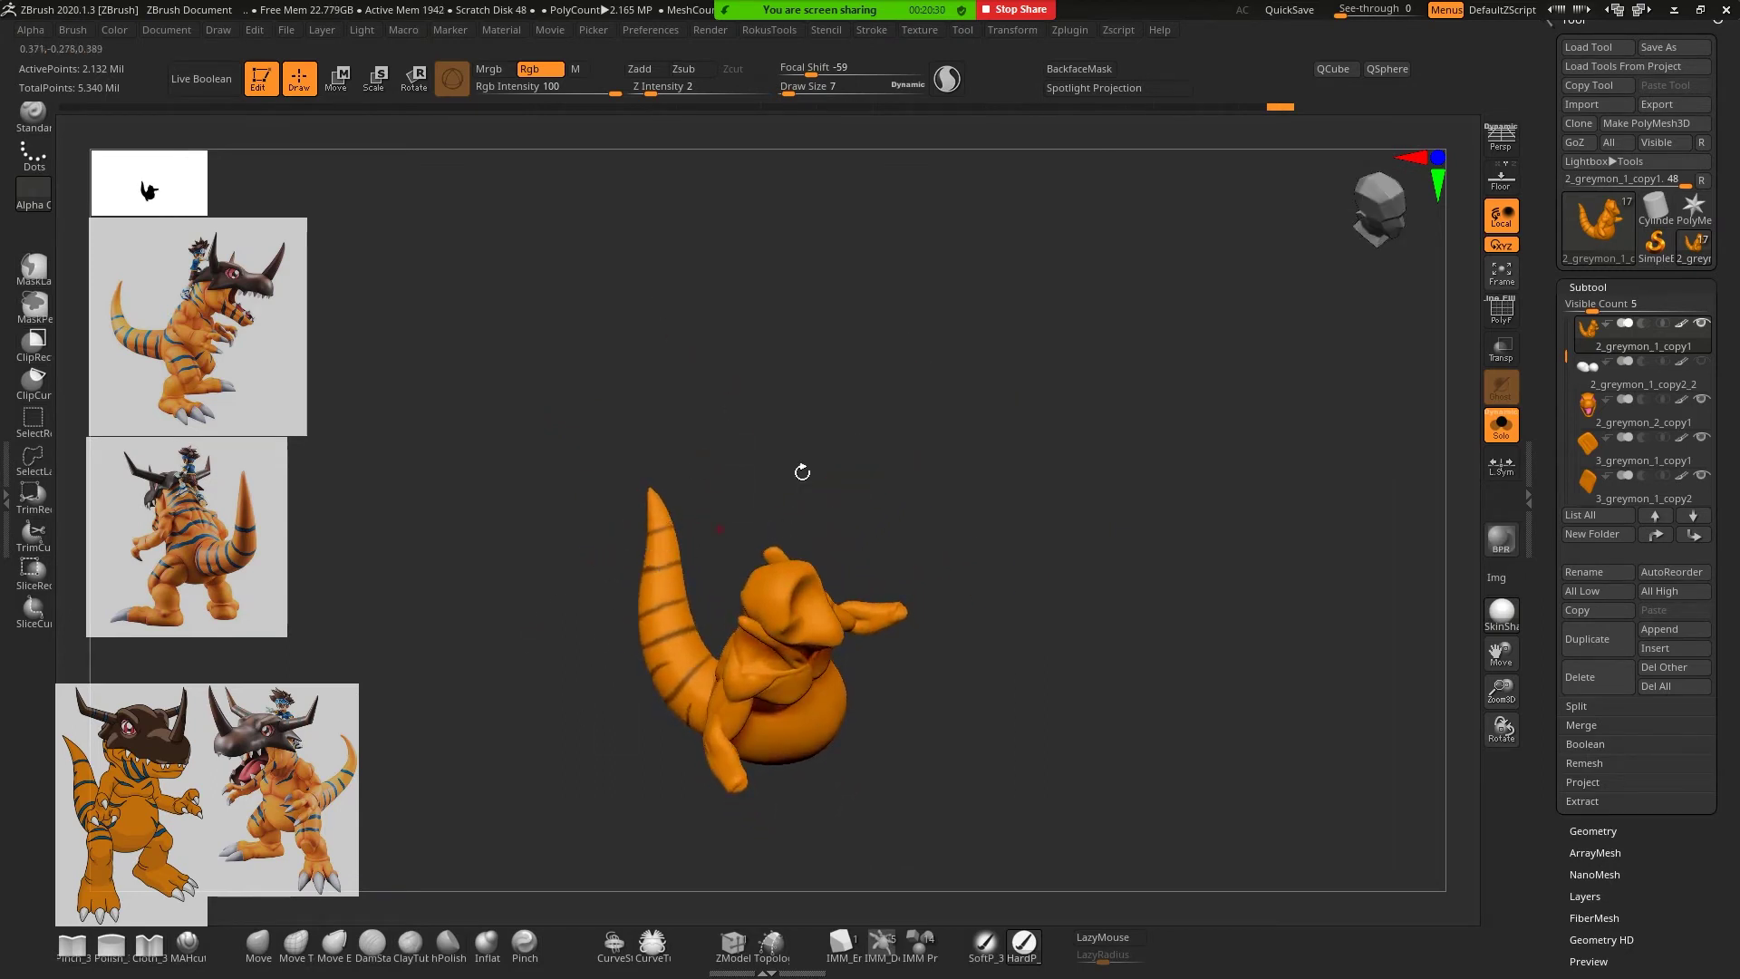
{"action": "mouse_move", "coordinate": [802, 473]}
{"action": "left_mouse_down"}
{"action": "mouse_move", "coordinate": [803, 394]}
{"action": "mouse_move", "coordinate": [741, 642]}
{"action": "left_mouse_up"}
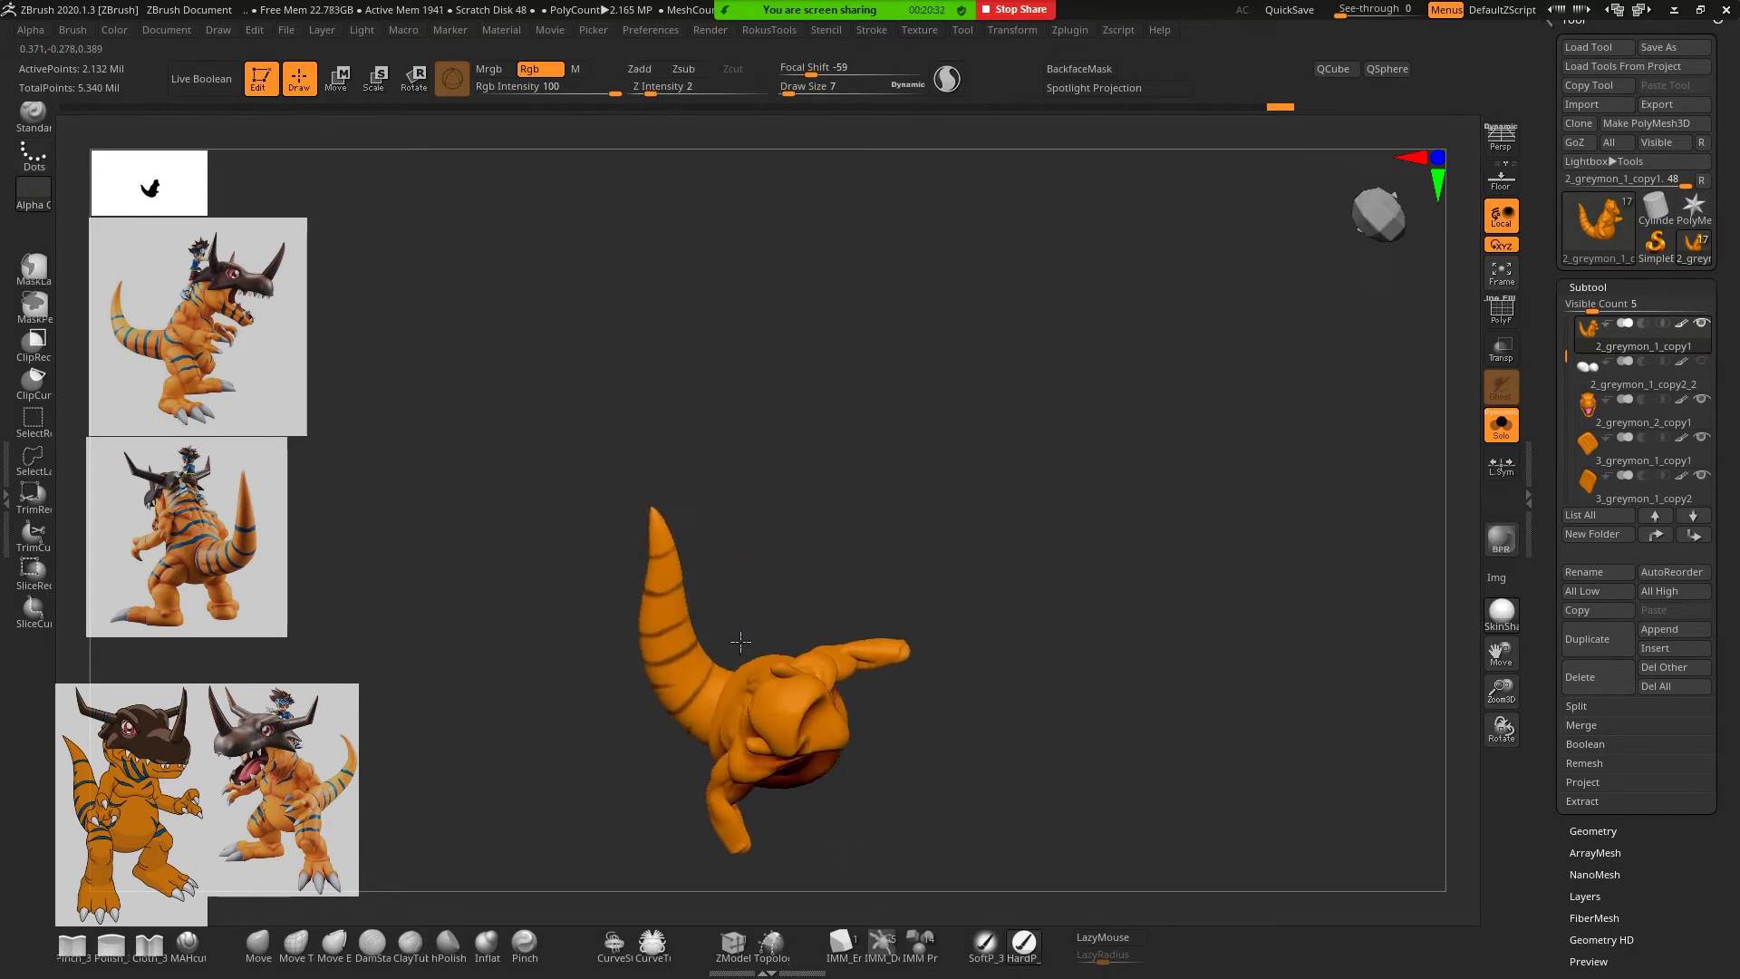
{"action": "mouse_move", "coordinate": [770, 562]}
{"action": "left_mouse_down"}
{"action": "mouse_move", "coordinate": [831, 415]}
{"action": "mouse_move", "coordinate": [782, 474]}
{"action": "mouse_move", "coordinate": [878, 669]}
{"action": "mouse_move", "coordinate": [805, 408]}
{"action": "mouse_move", "coordinate": [707, 424]}
{"action": "left_mouse_up"}
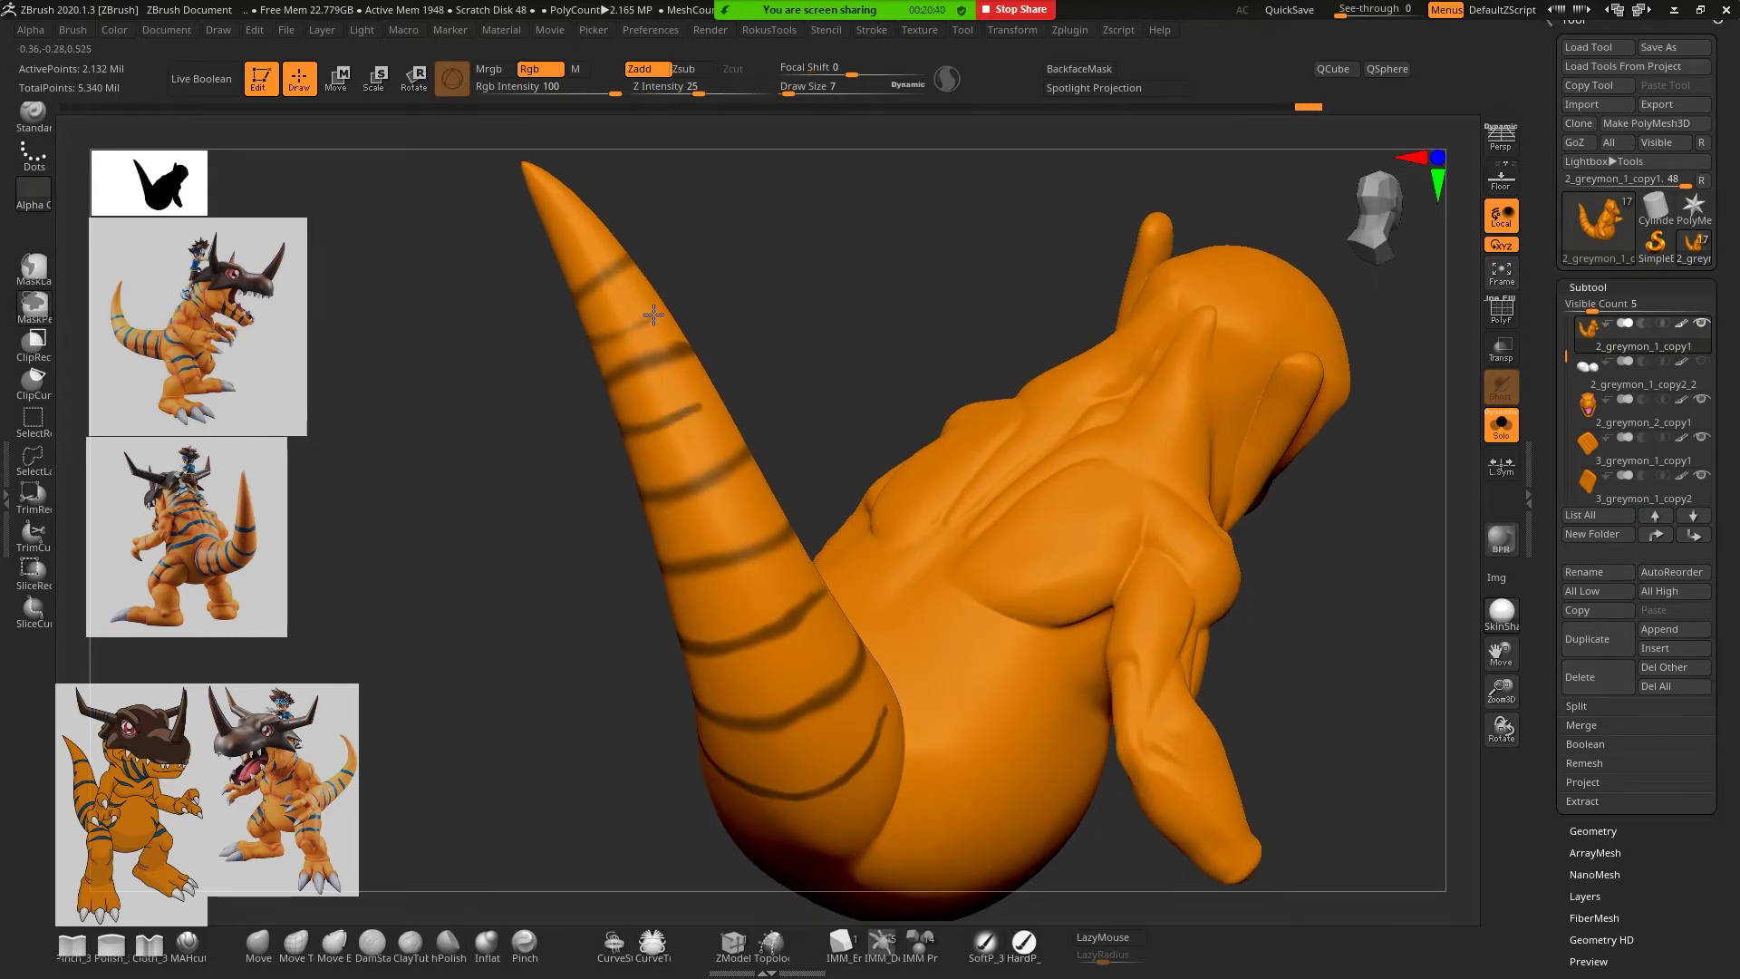
{"action": "mouse_move", "coordinate": [590, 339]}
{"action": "left_mouse_down"}
{"action": "mouse_move", "coordinate": [635, 381]}
{"action": "mouse_move", "coordinate": [661, 493]}
{"action": "left_mouse_up"}
{"action": "key", "text": "ctrl"}
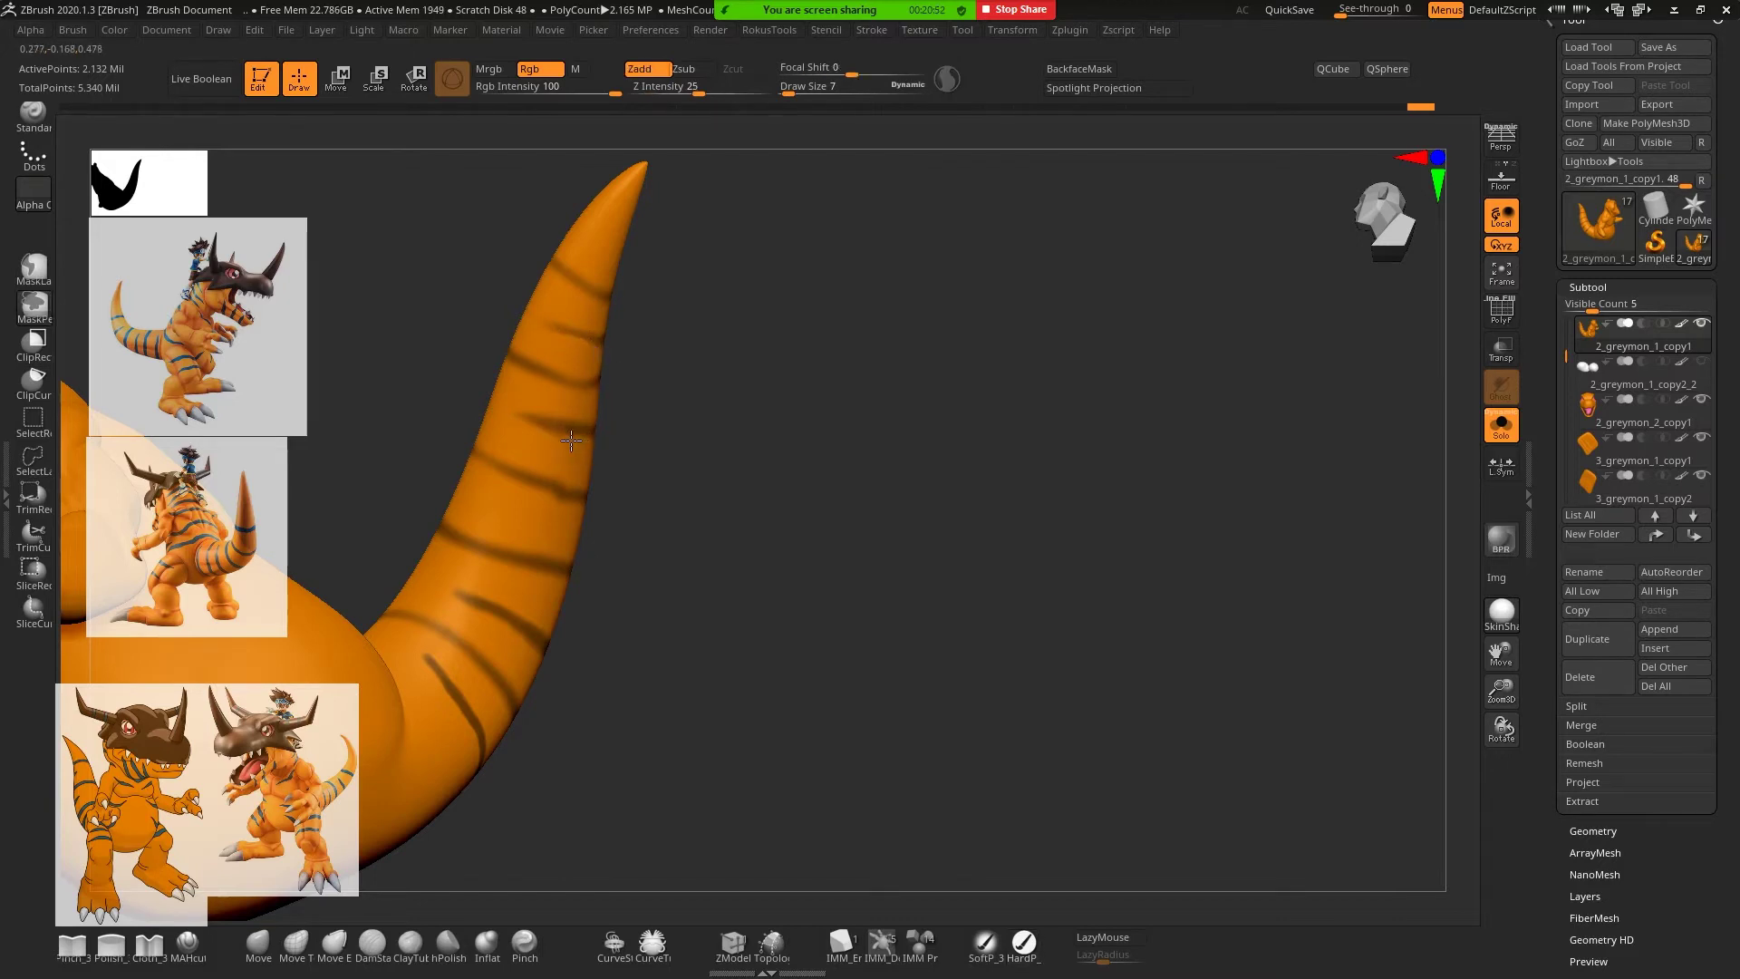
{"action": "key", "text": "ctrl+z"}
{"action": "left_click_drag", "start_coordinate": [522, 413], "coordinate": [535, 419]}
{"action": "mouse_move", "coordinate": [835, 564]}
{"action": "left_mouse_down"}
{"action": "mouse_move", "coordinate": [661, 616]}
{"action": "mouse_move", "coordinate": [646, 656]}
{"action": "left_mouse_up"}
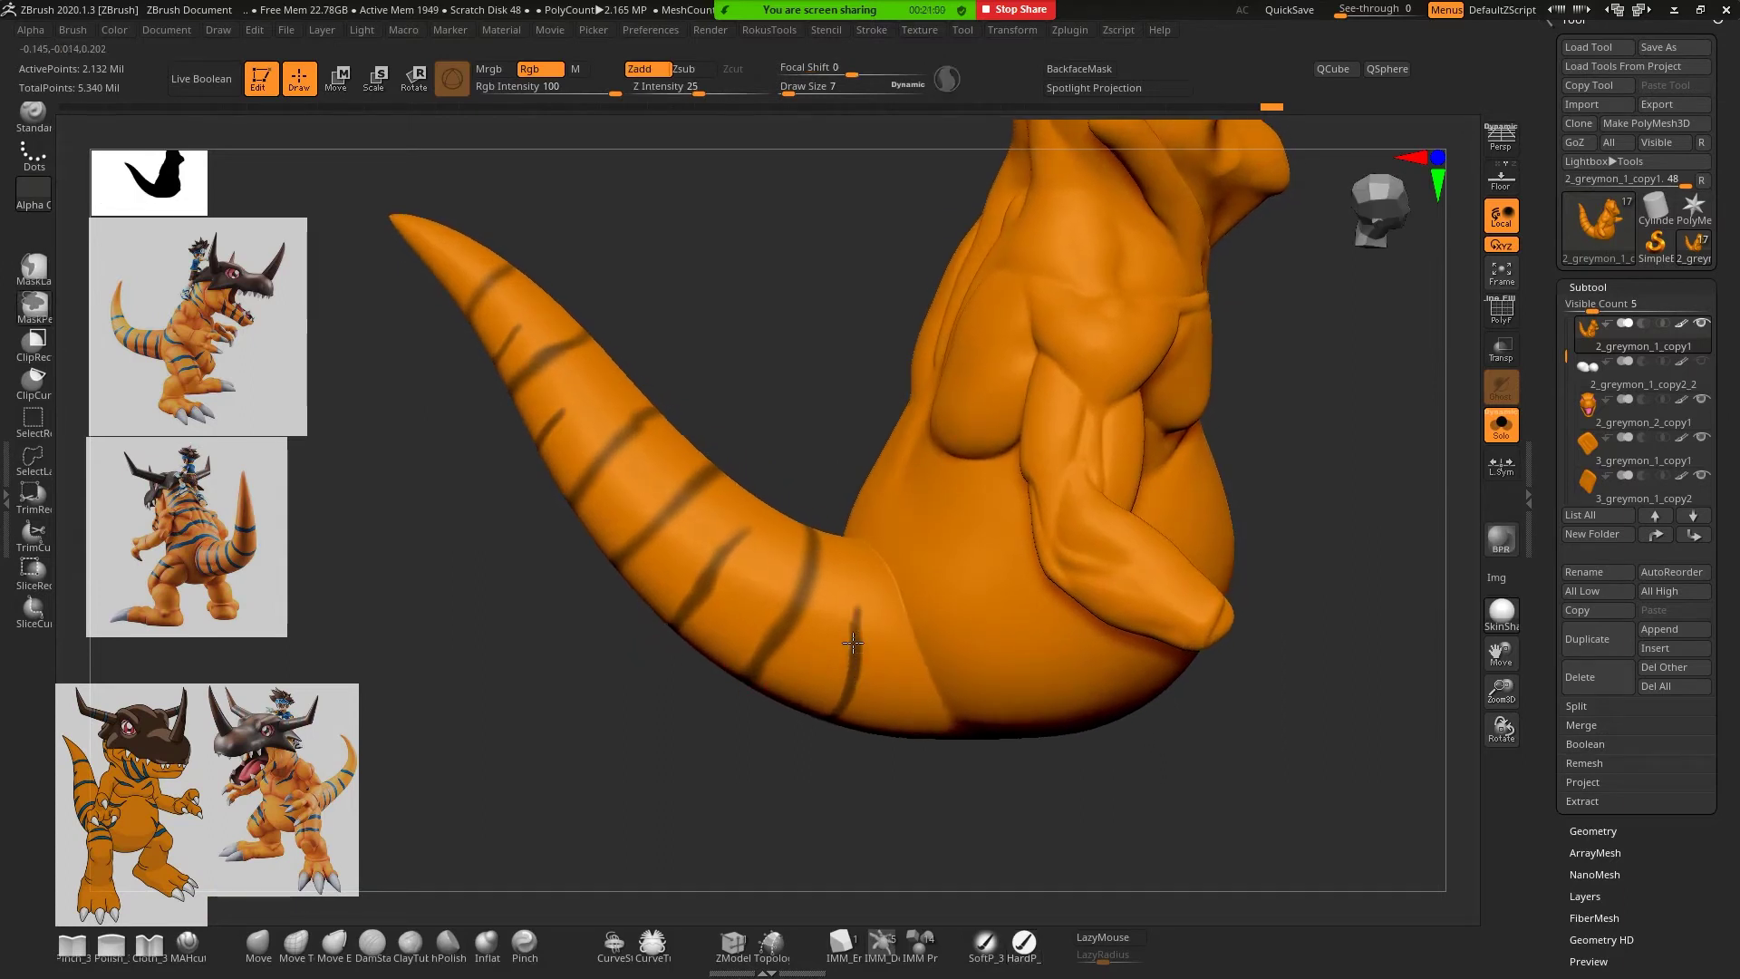
{"action": "left_click_drag", "start_coordinate": [858, 612], "coordinate": [861, 599], "text": "ctrl"}
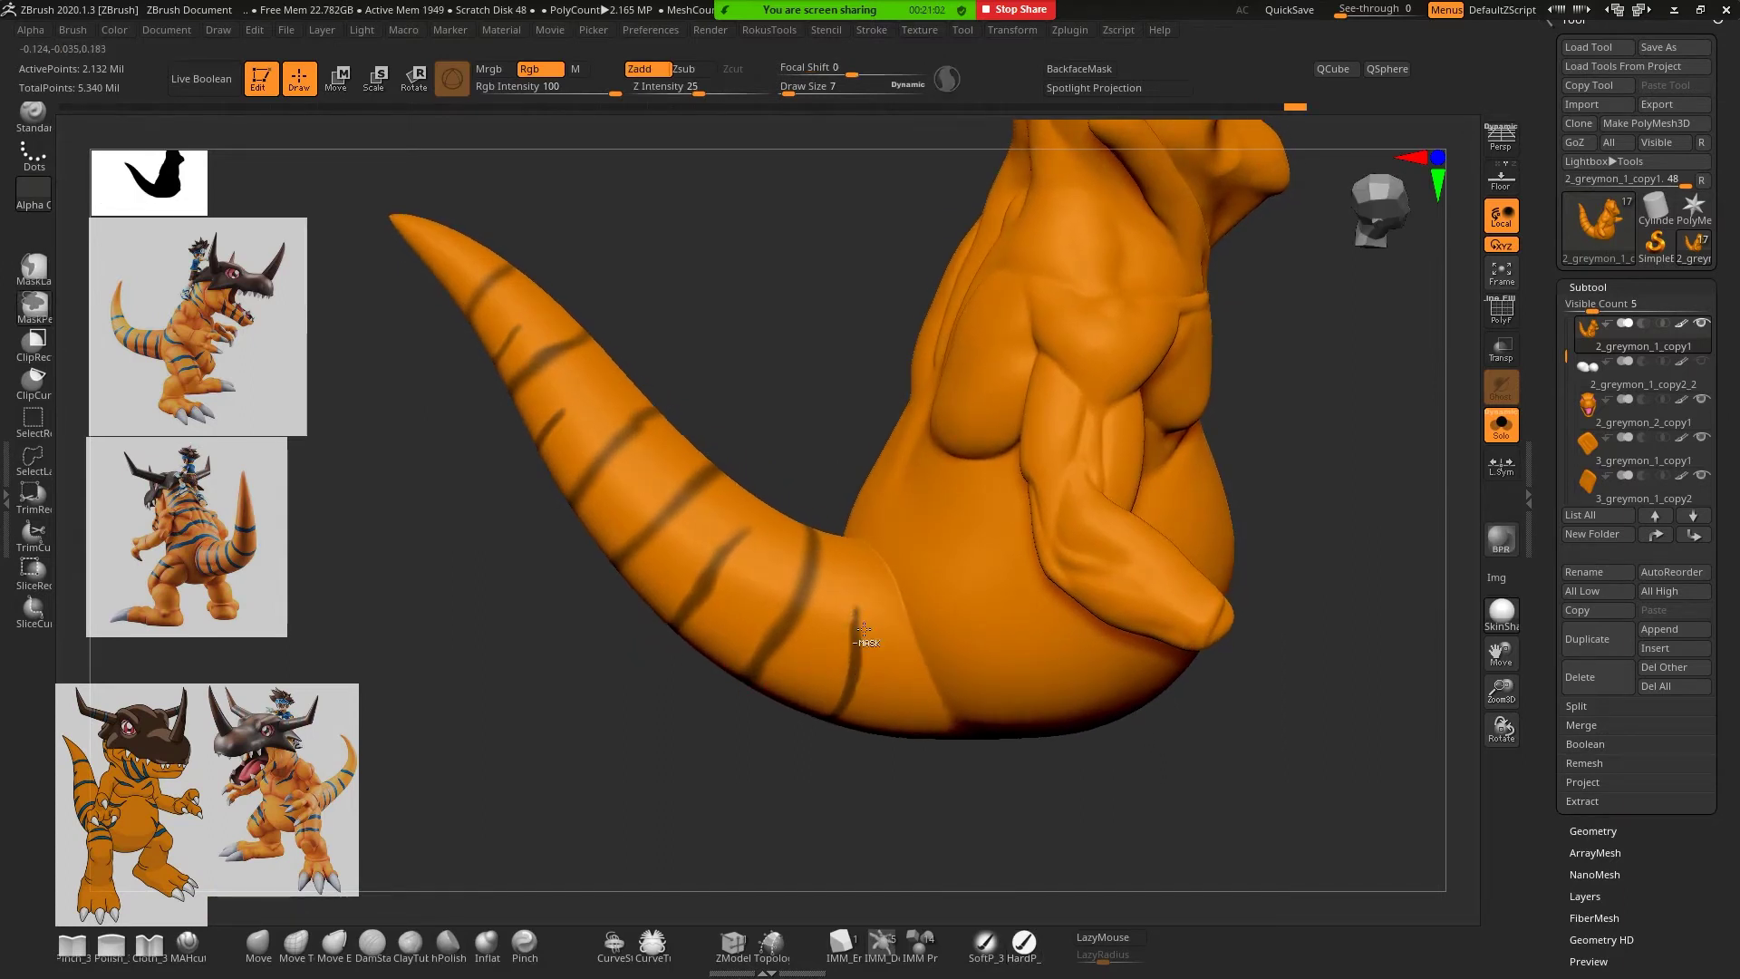
{"action": "mouse_move", "coordinate": [680, 792]}
{"action": "left_mouse_down", "text": "alt"}
{"action": "mouse_move", "coordinate": [933, 707]}
{"action": "mouse_move", "coordinate": [982, 701]}
{"action": "mouse_move", "coordinate": [998, 719]}
{"action": "mouse_move", "coordinate": [983, 590]}
{"action": "mouse_move", "coordinate": [1048, 645]}
{"action": "mouse_move", "coordinate": [1052, 565]}
{"action": "mouse_move", "coordinate": [1085, 528]}
{"action": "mouse_move", "coordinate": [1052, 477]}
{"action": "mouse_move", "coordinate": [937, 544]}
{"action": "mouse_move", "coordinate": [909, 445]}
{"action": "mouse_move", "coordinate": [885, 459]}
{"action": "mouse_move", "coordinate": [976, 471]}
{"action": "mouse_move", "coordinate": [984, 365]}
{"action": "mouse_move", "coordinate": [1010, 362]}
{"action": "mouse_move", "coordinate": [840, 366]}
{"action": "left_mouse_up", "text": "alt"}
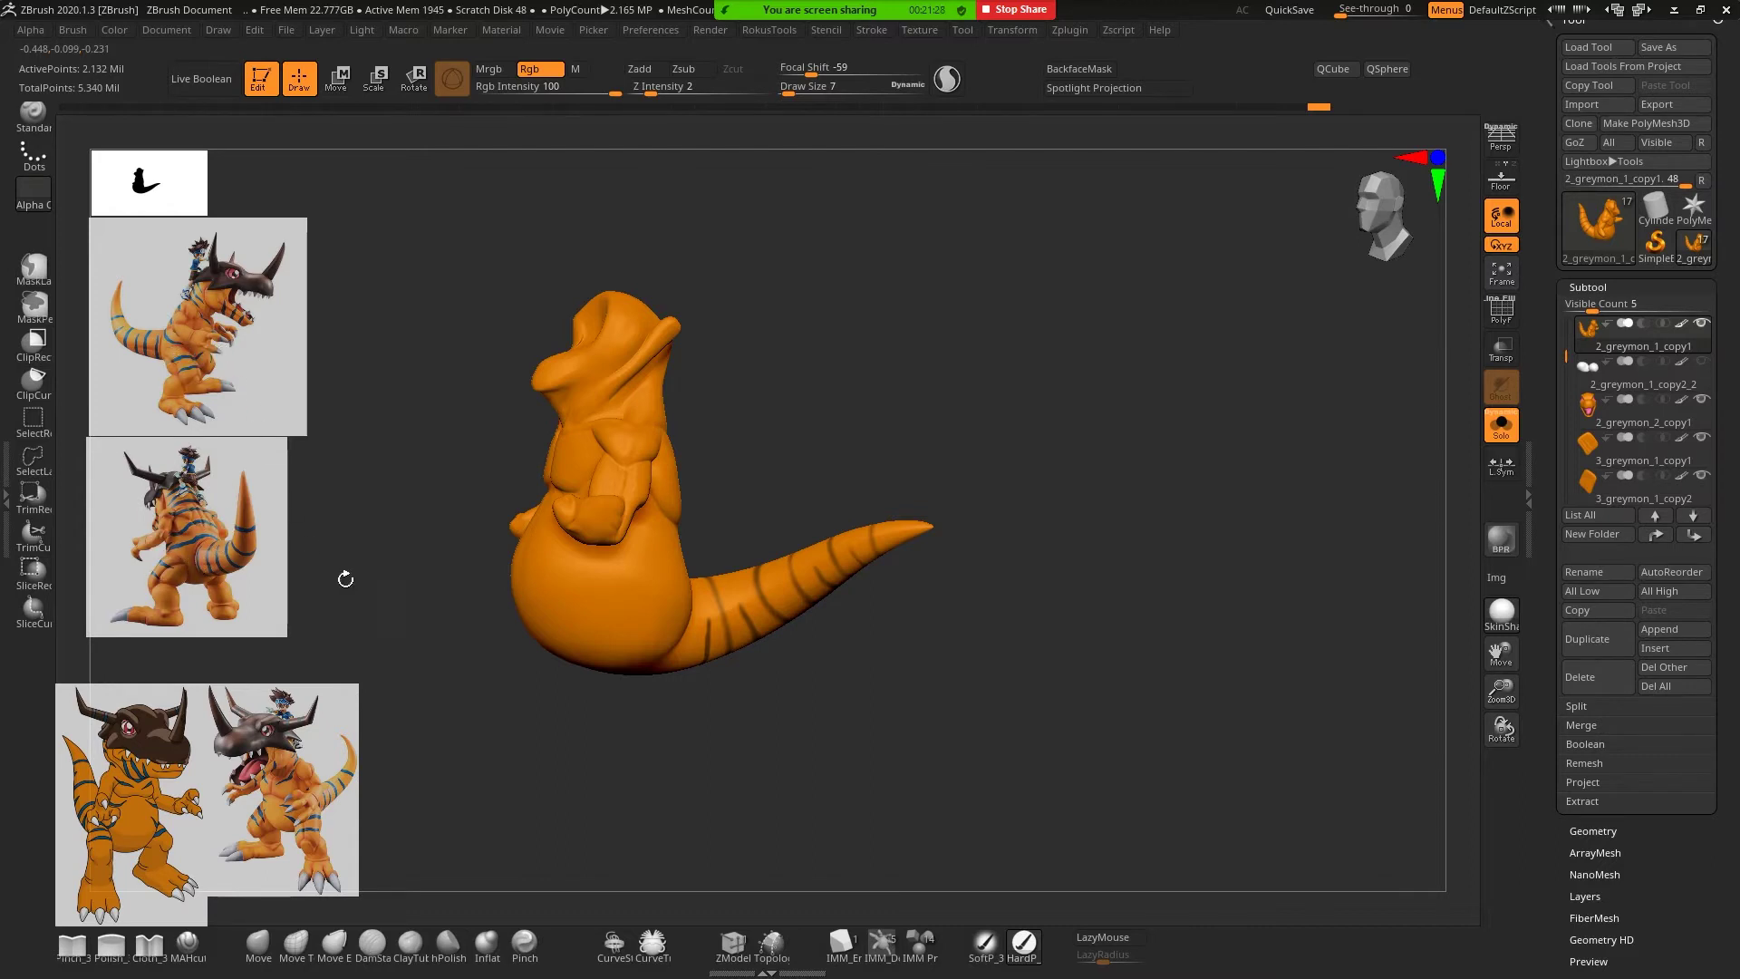
Paint a dark line around the hips from a side view of the tail
{"action": "mouse_move", "coordinate": [820, 466]}
{"action": "left_mouse_down", "text": "alt"}
{"action": "mouse_move", "coordinate": [840, 450]}
{"action": "mouse_move", "coordinate": [769, 519]}
{"action": "mouse_move", "coordinate": [894, 454]}
{"action": "mouse_move", "coordinate": [940, 405]}
{"action": "mouse_move", "coordinate": [777, 462]}
{"action": "left_mouse_up", "text": "alt"}
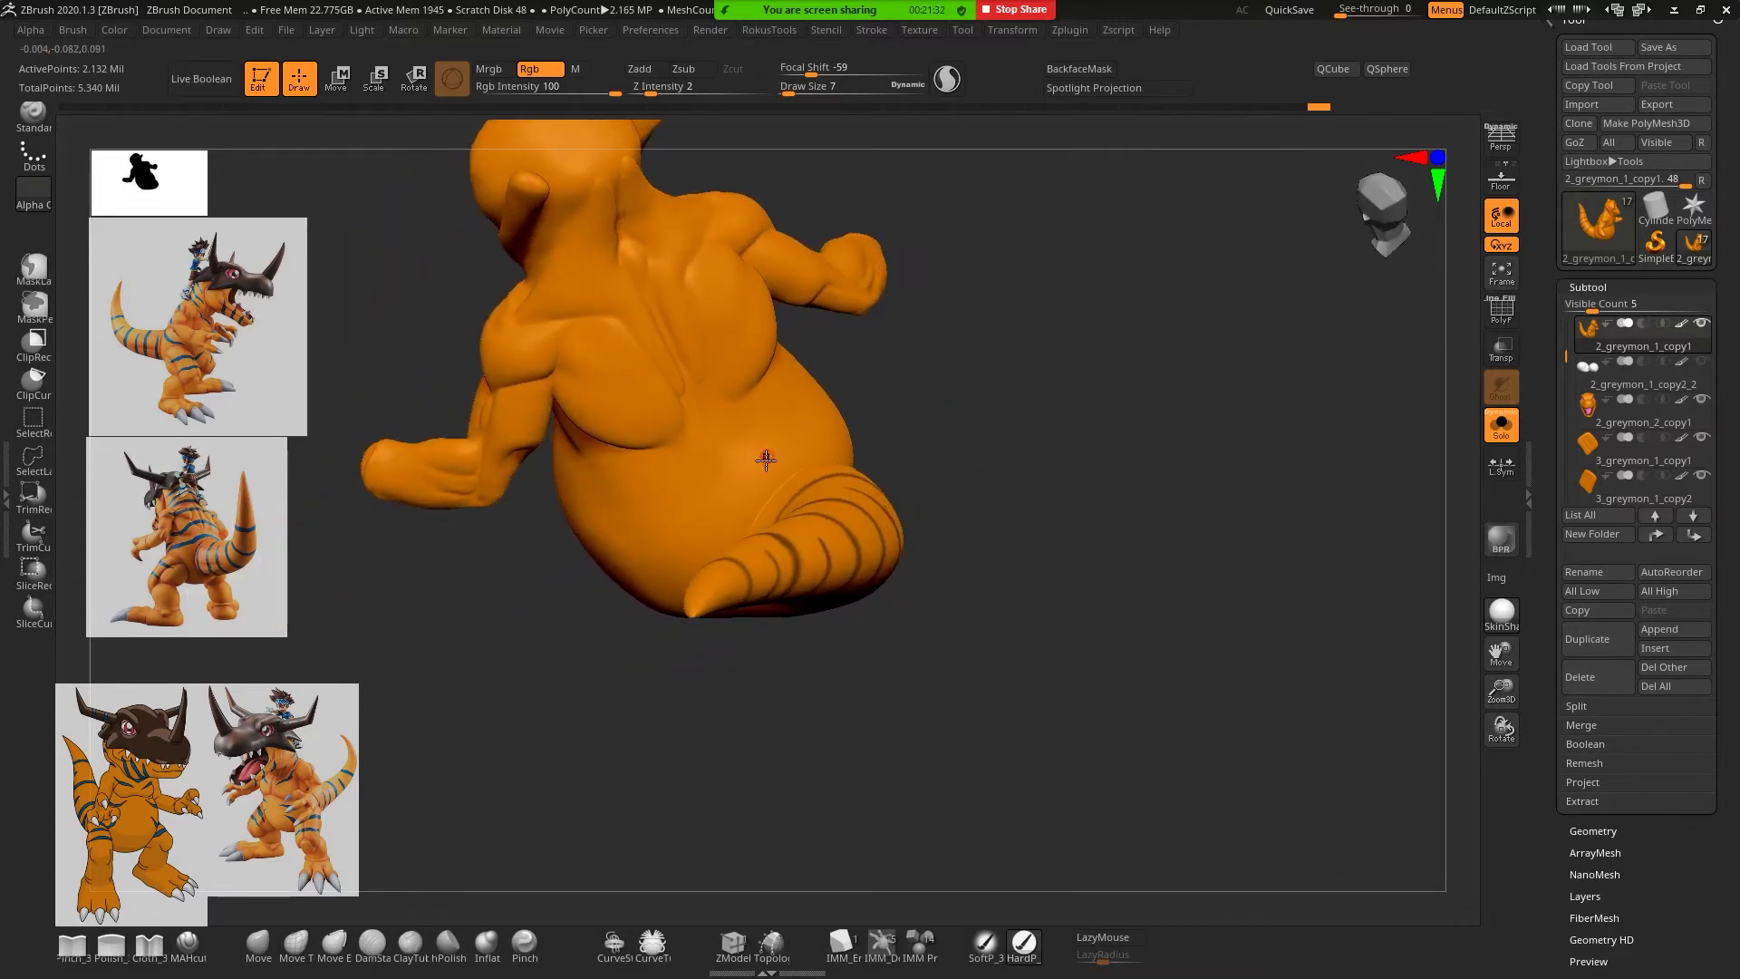
{"action": "key", "text": "ctrl"}
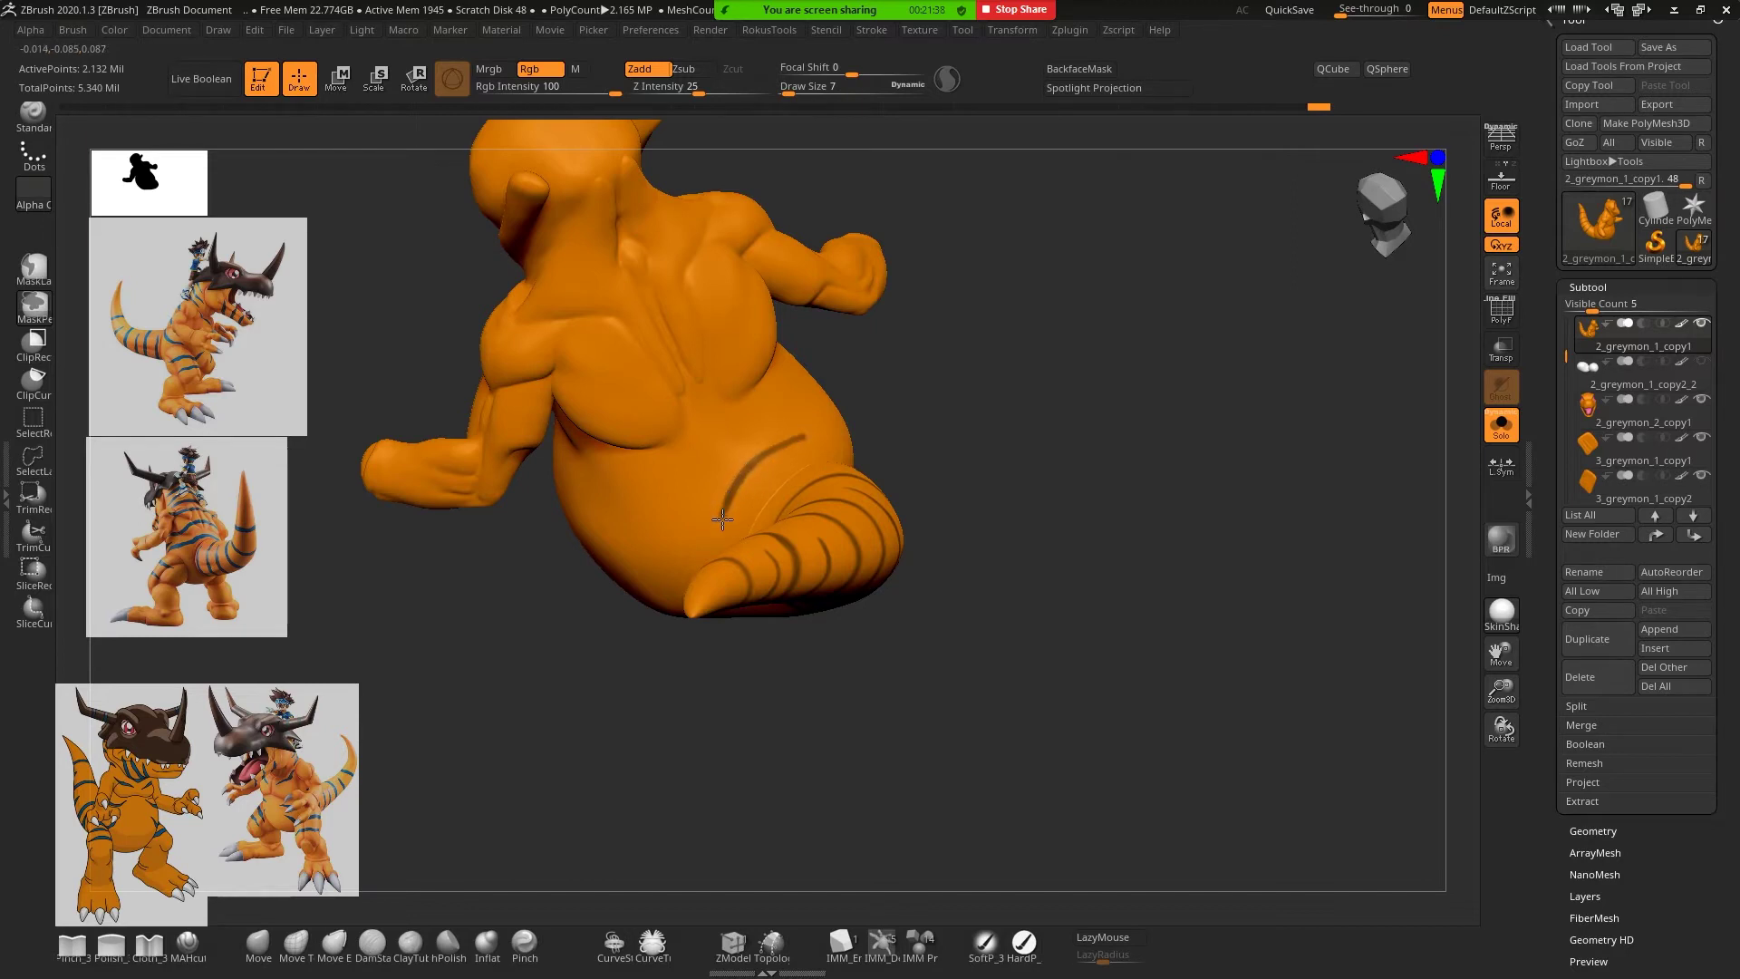
{"action": "right_click_drag", "start_coordinate": [699, 548], "coordinate": [983, 355]}
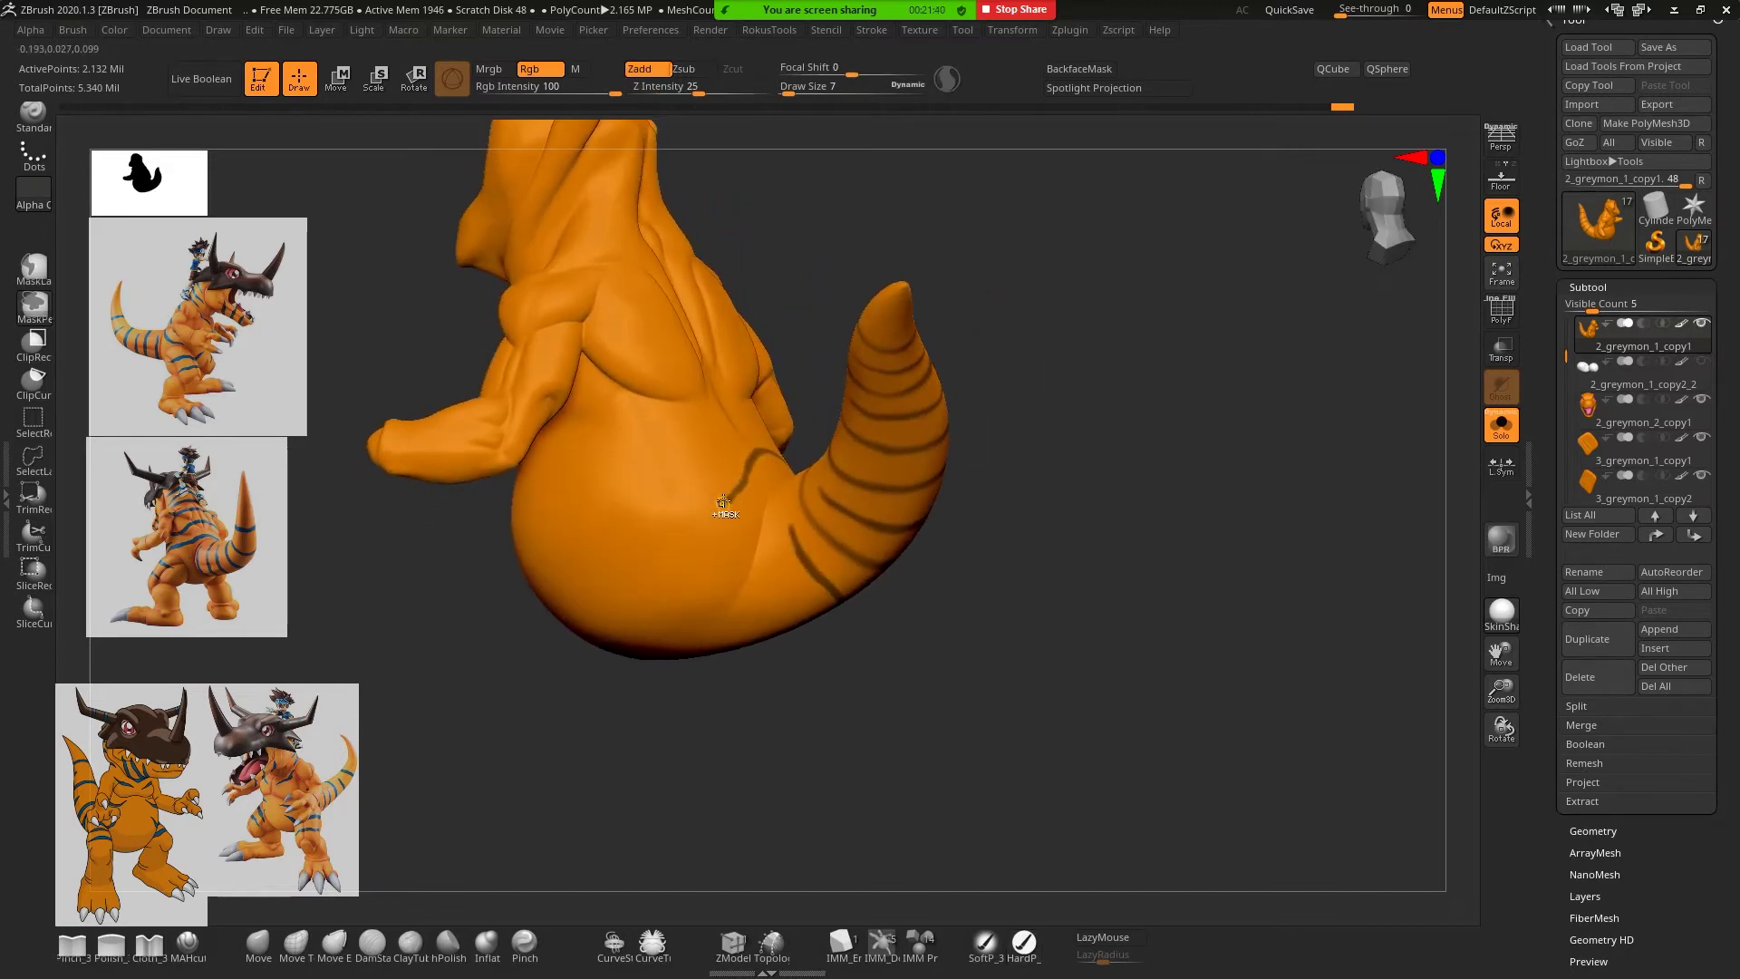
{"action": "mouse_move", "coordinate": [725, 498]}
{"action": "left_mouse_down", "text": "ctrl"}
{"action": "mouse_move", "coordinate": [670, 511]}
{"action": "mouse_move", "coordinate": [729, 504]}
{"action": "mouse_move", "coordinate": [690, 512]}
{"action": "left_mouse_up", "text": "ctrl"}
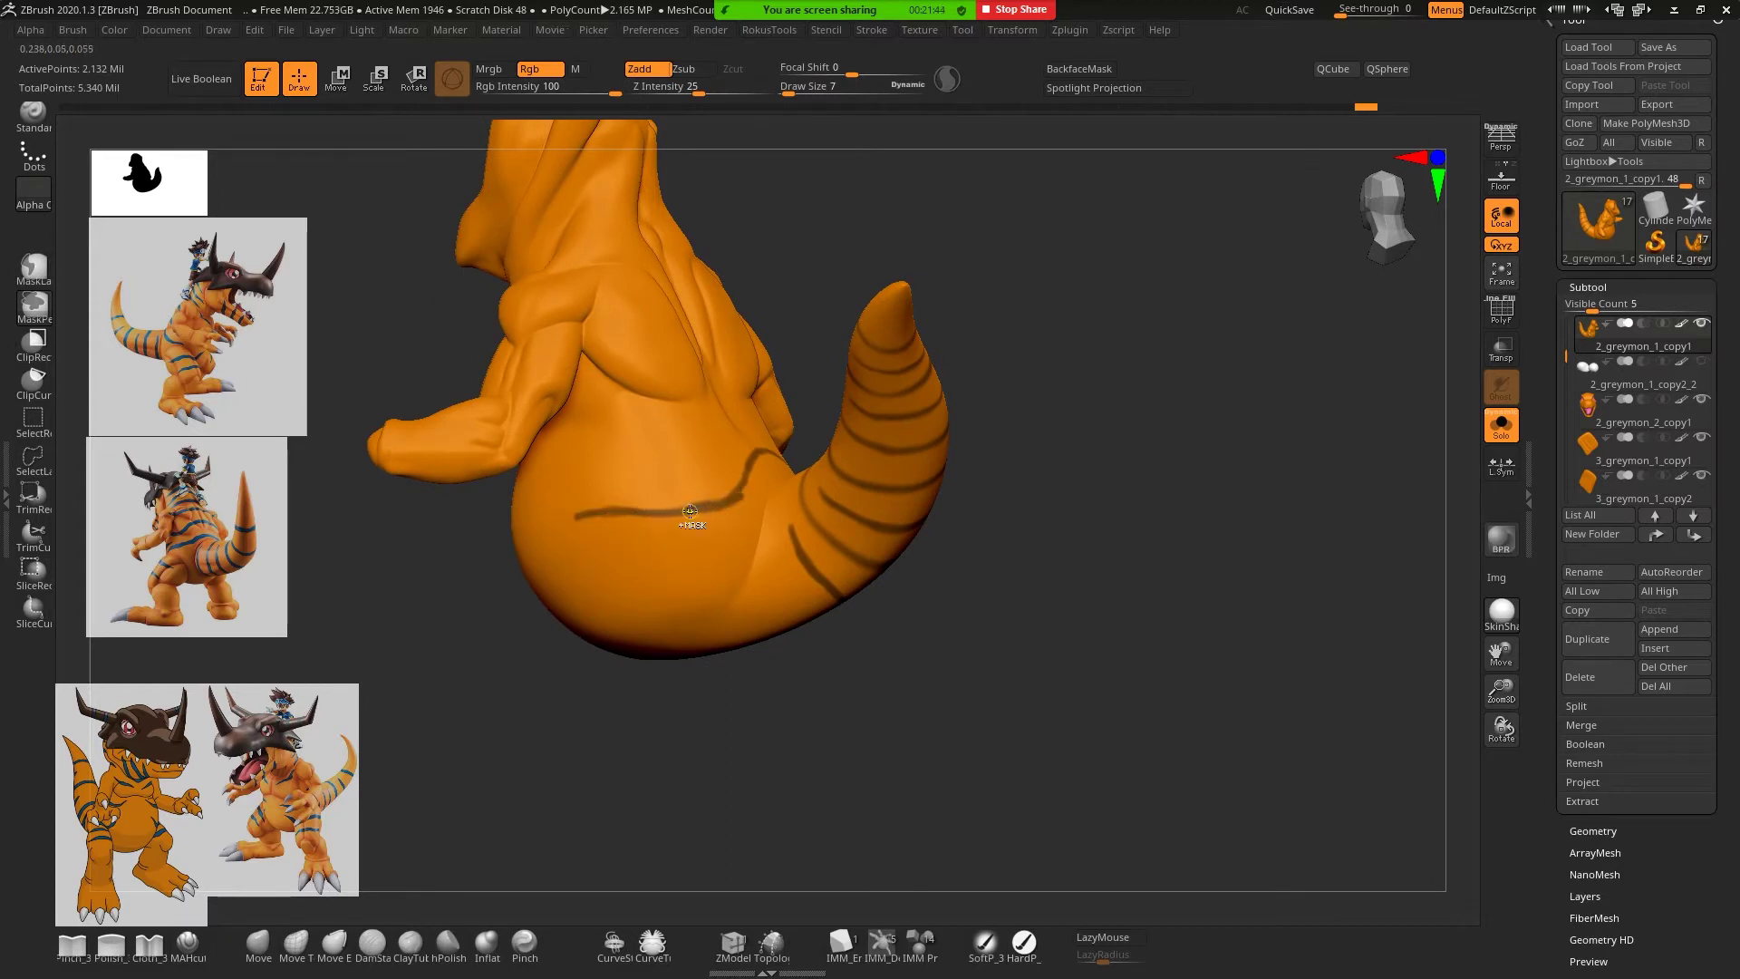
Toggle Solo to compare the body, then undo the bad hip strokes
{"action": "left_click", "coordinate": [1502, 424]}
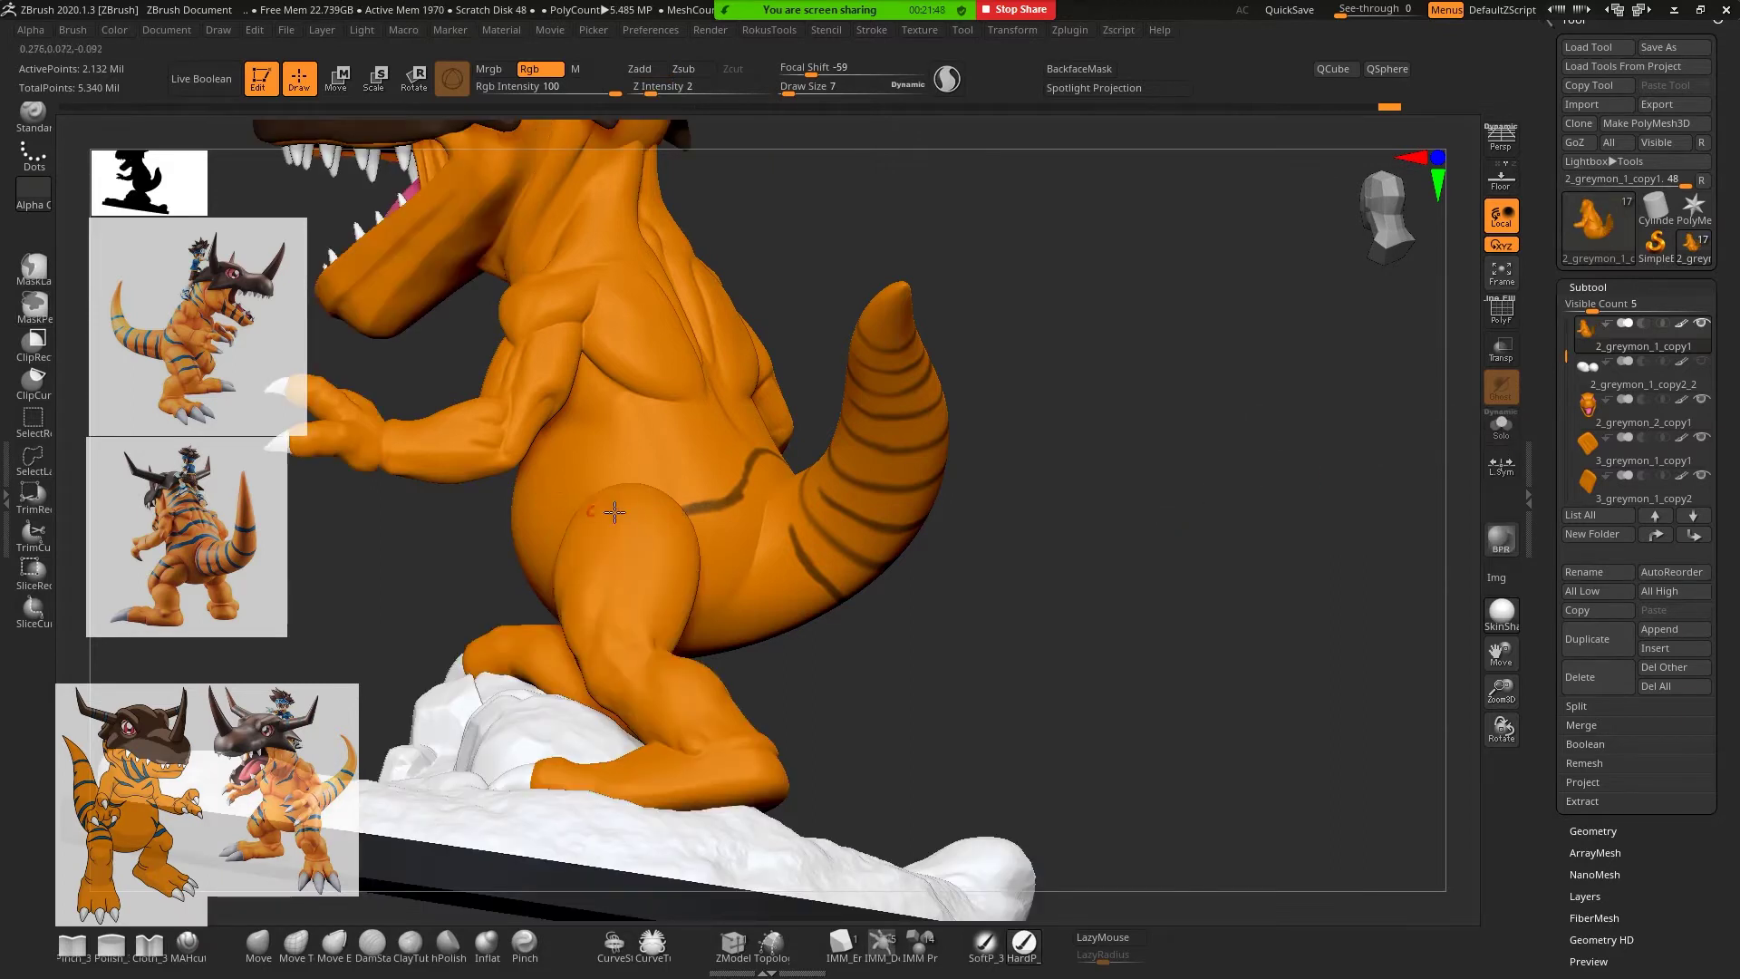
{"action": "left_click", "coordinate": [1514, 436]}
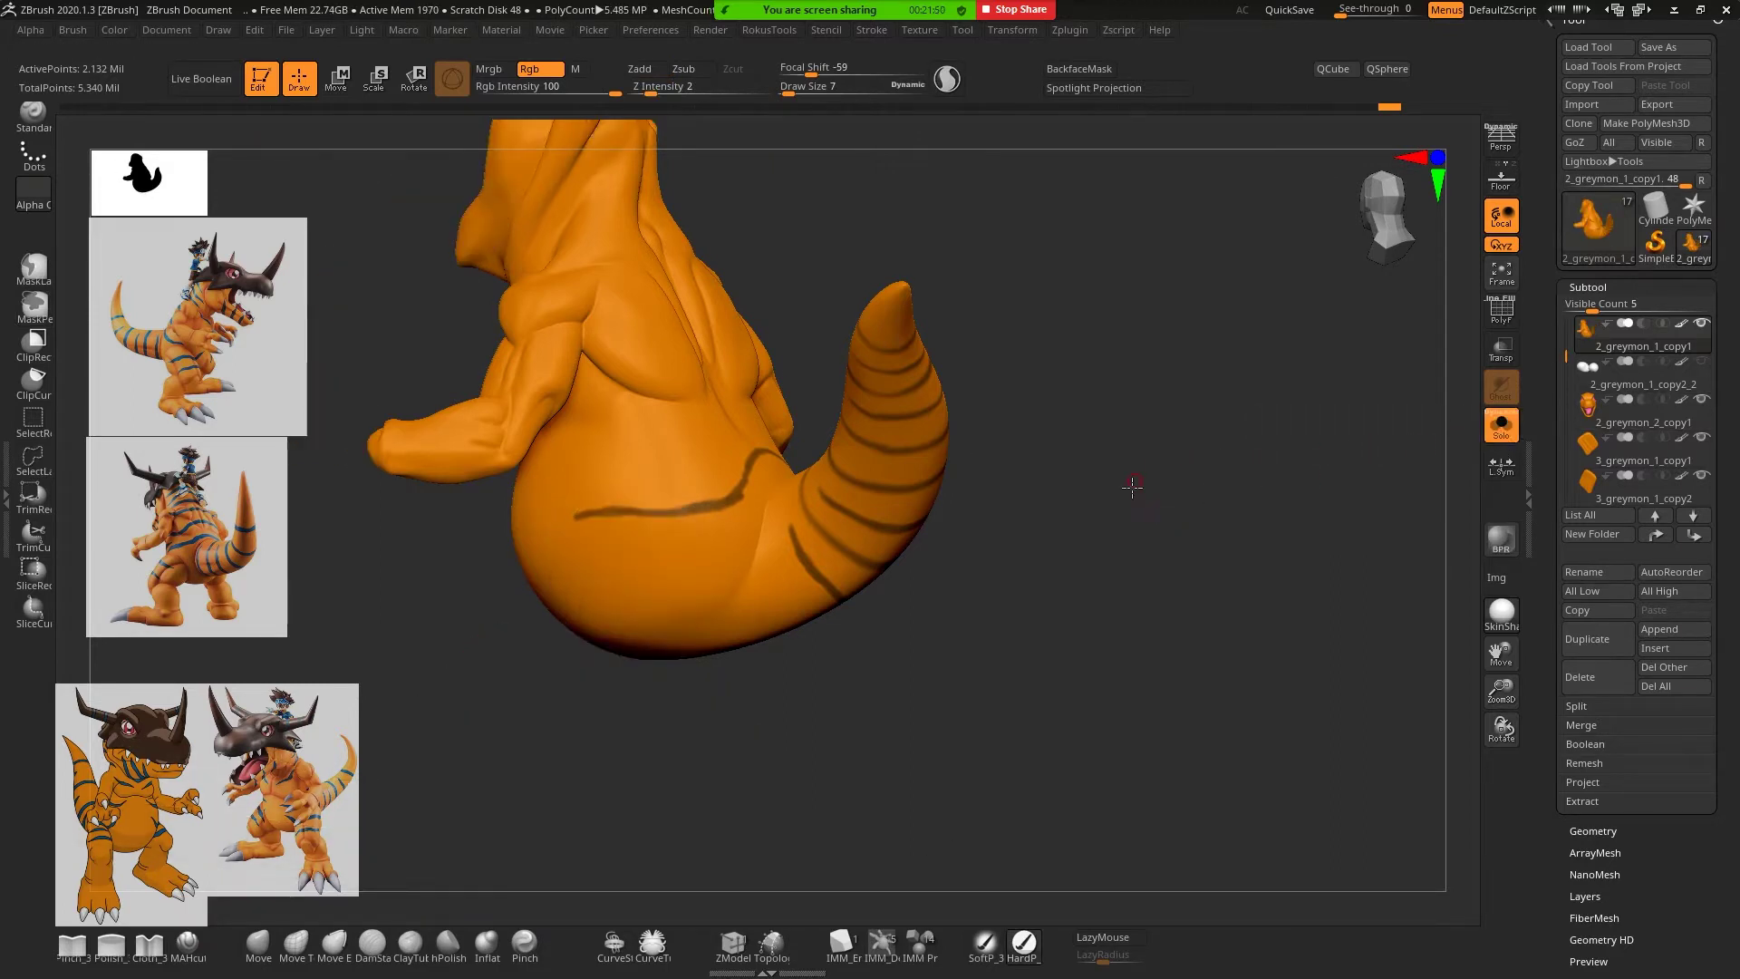
{"action": "left_click_drag", "start_coordinate": [1130, 486], "coordinate": [1080, 501]}
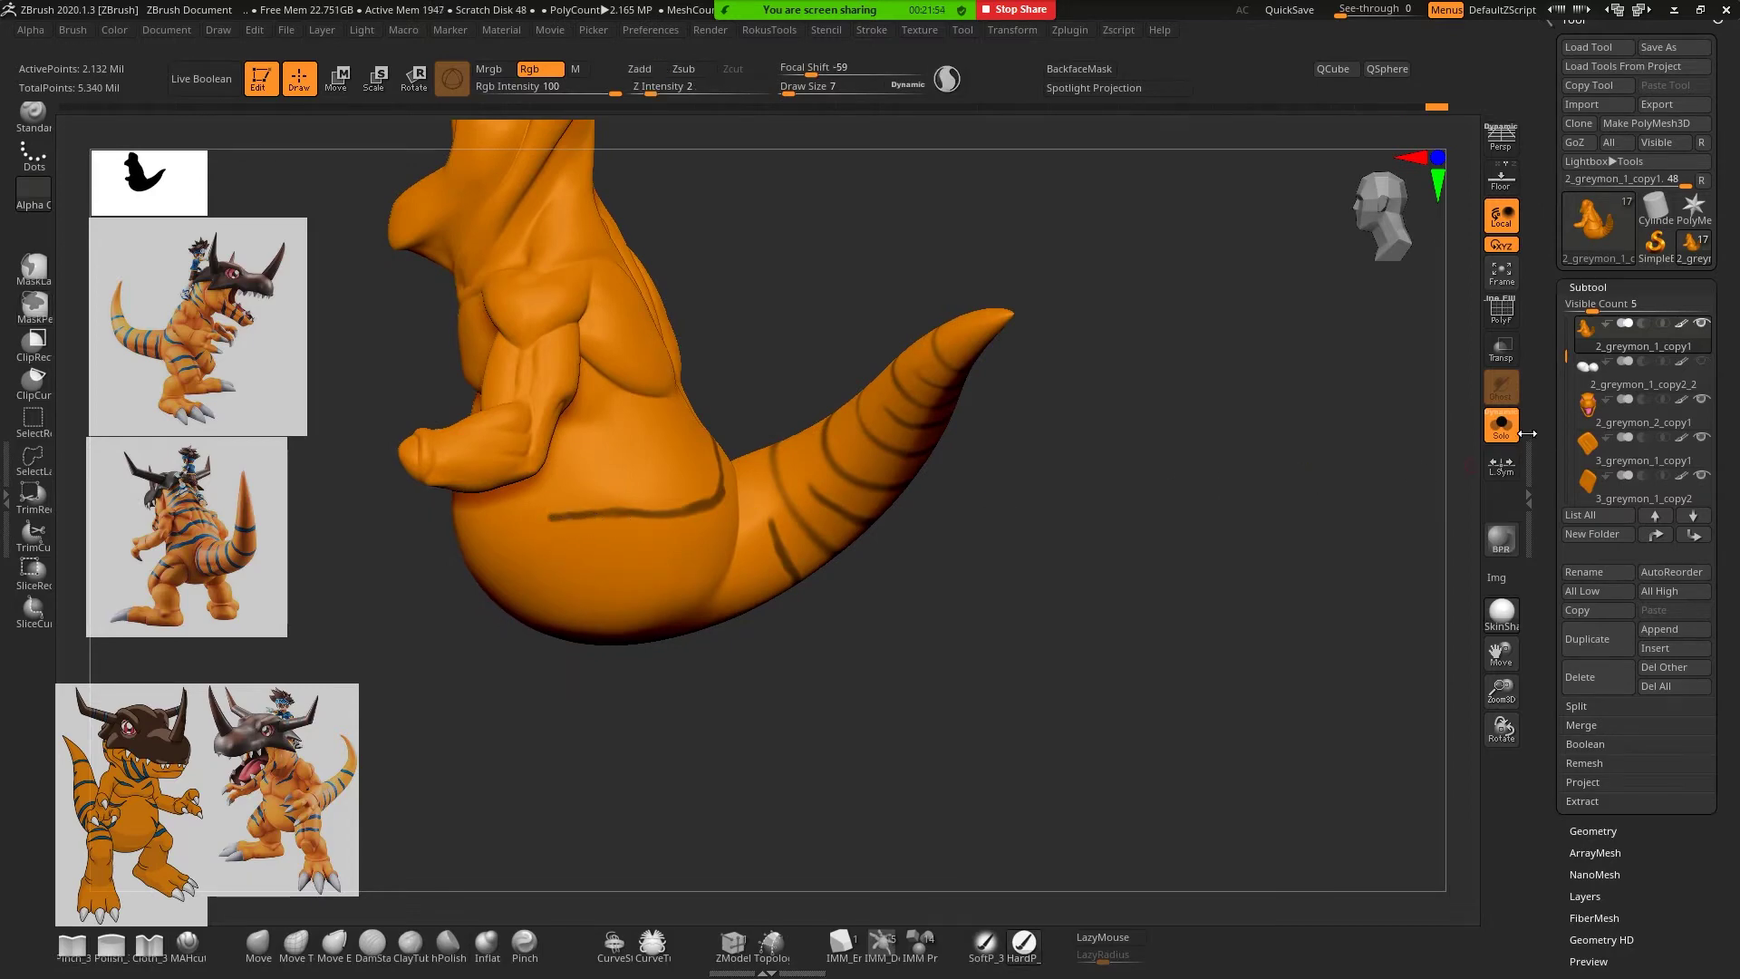
{"action": "left_click", "coordinate": [1502, 426]}
{"action": "mouse_move", "coordinate": [1277, 421]}
{"action": "left_mouse_down"}
{"action": "mouse_move", "coordinate": [1160, 456]}
{"action": "mouse_move", "coordinate": [1177, 508]}
{"action": "mouse_move", "coordinate": [1197, 509]}
{"action": "left_mouse_up"}
{"action": "left_click", "coordinate": [1503, 424]}
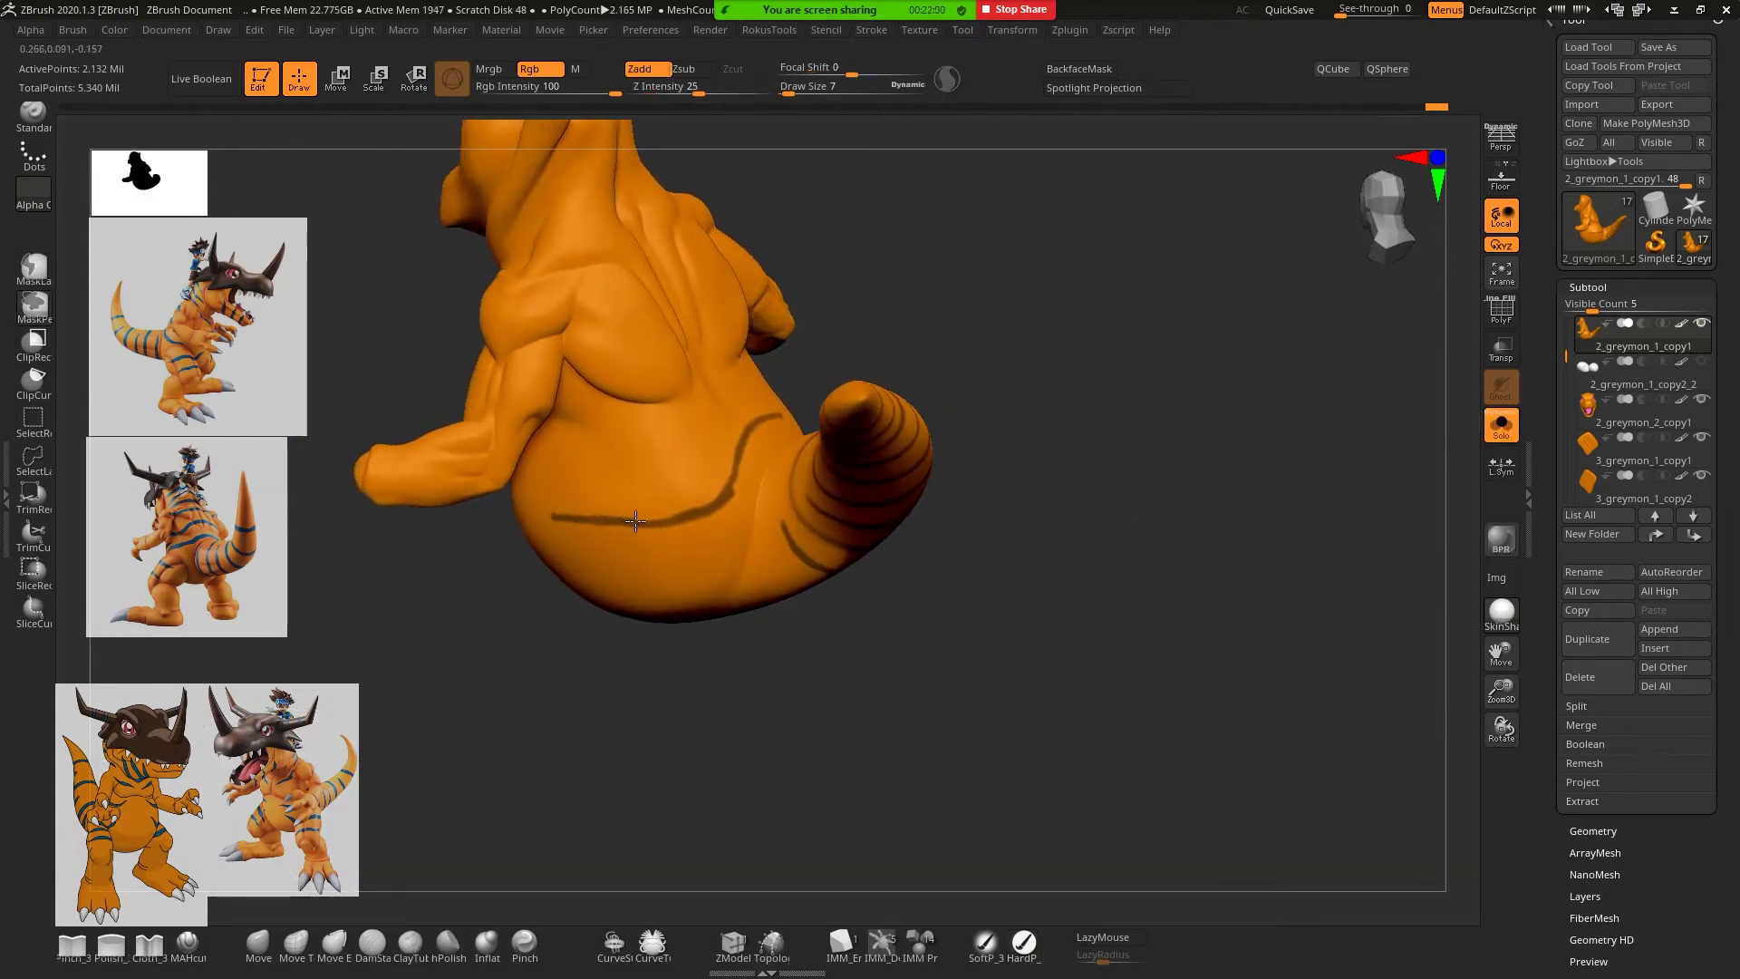
{"action": "key", "text": "ctrl+z"}
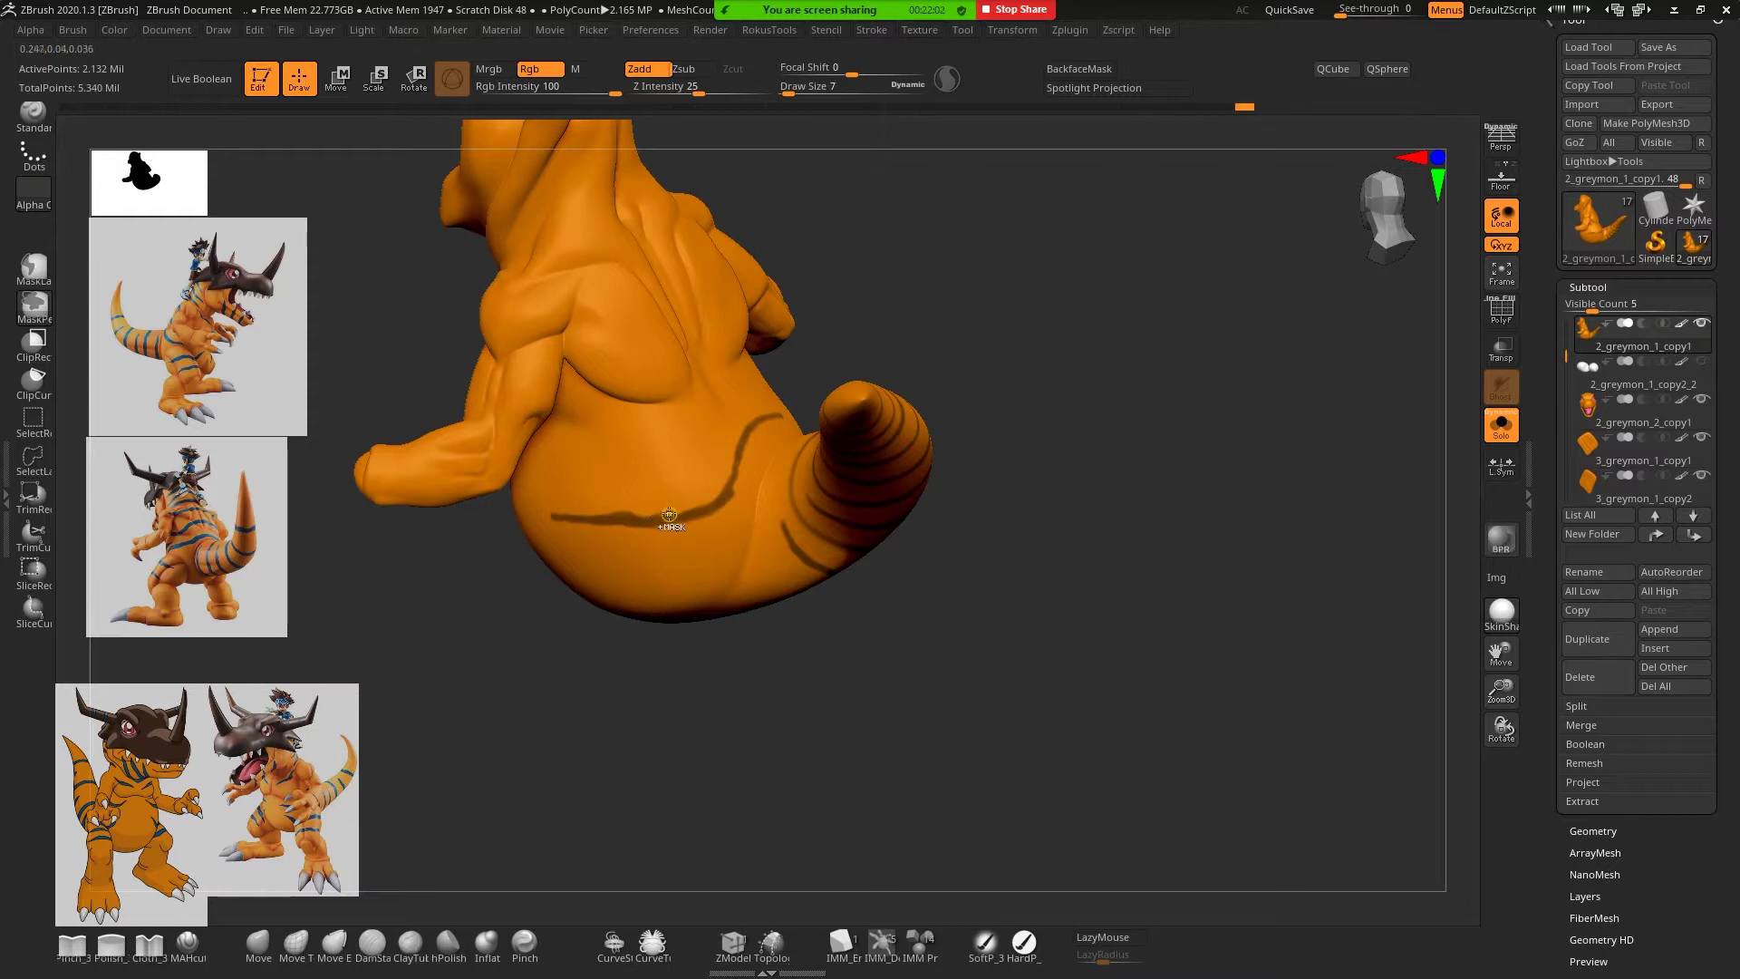
{"action": "key", "text": "ctrl+shift+z"}
{"action": "key", "text": "ctrl+shift+z"}
{"action": "key", "text": "ctrl+shift+z"}
{"action": "key", "text": "ctrl+shift+z"}
{"action": "key", "text": "ctrl+shift+z"}
{"action": "key", "text": "ctrl+z"}
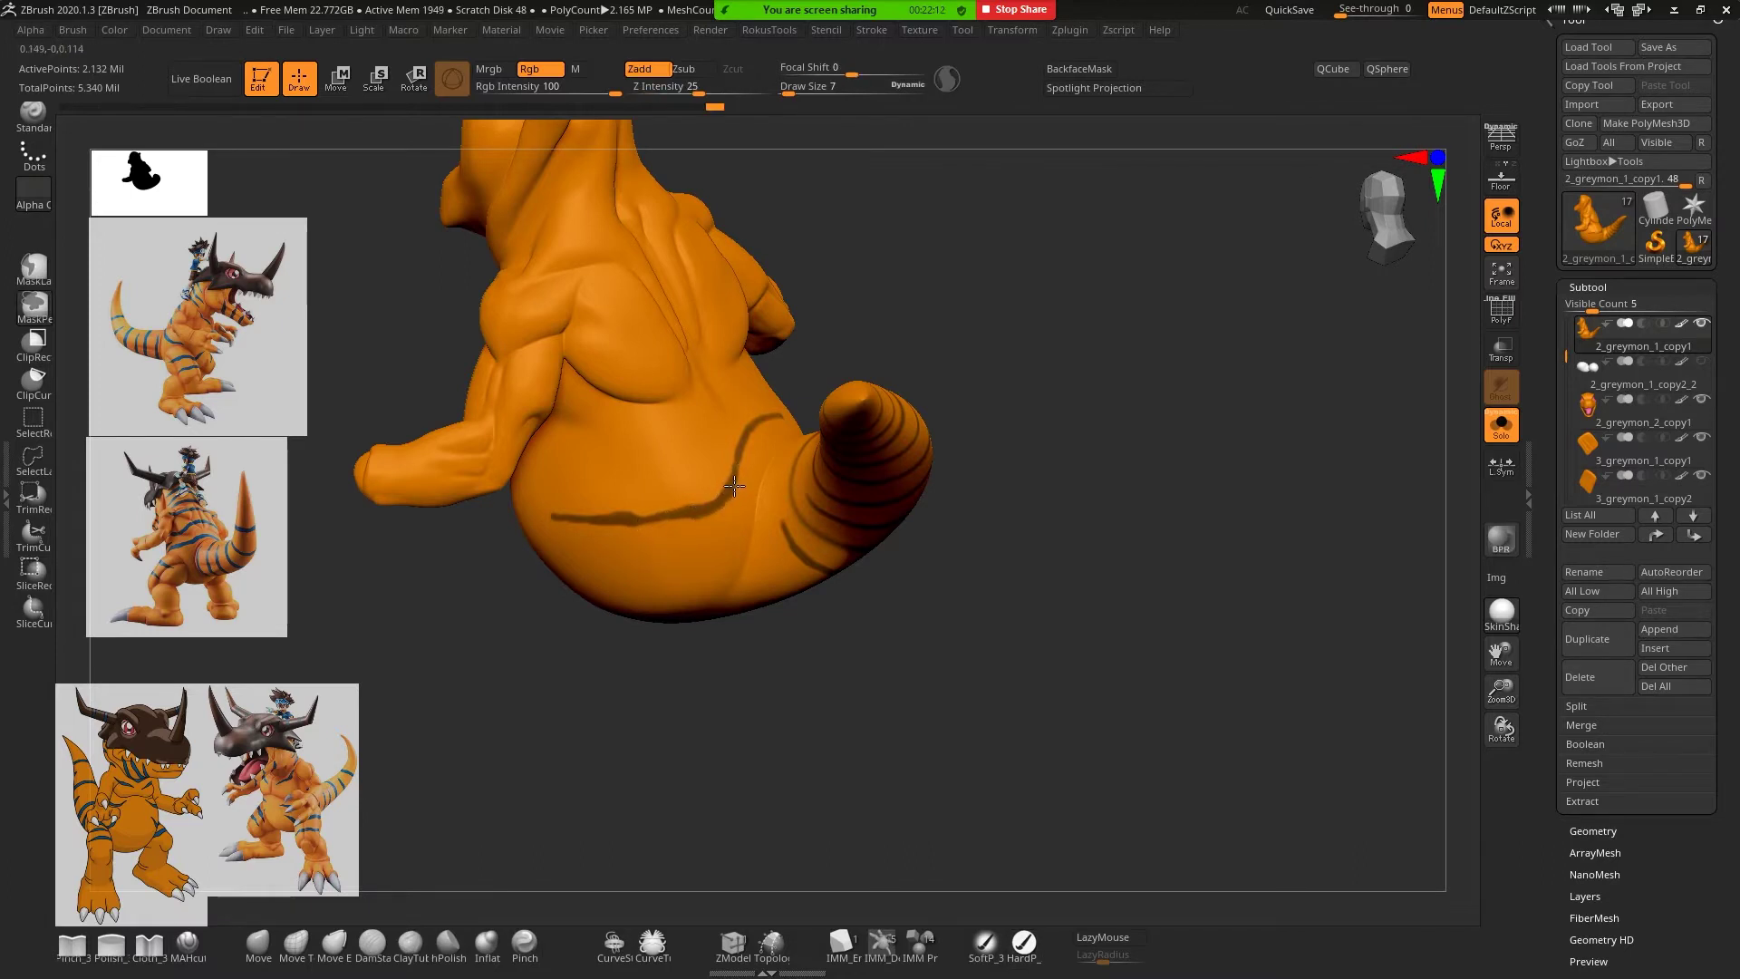
Extend the dark hip line along the side toward the tail
{"action": "right_click_drag", "start_coordinate": [741, 460], "coordinate": [1070, 459]}
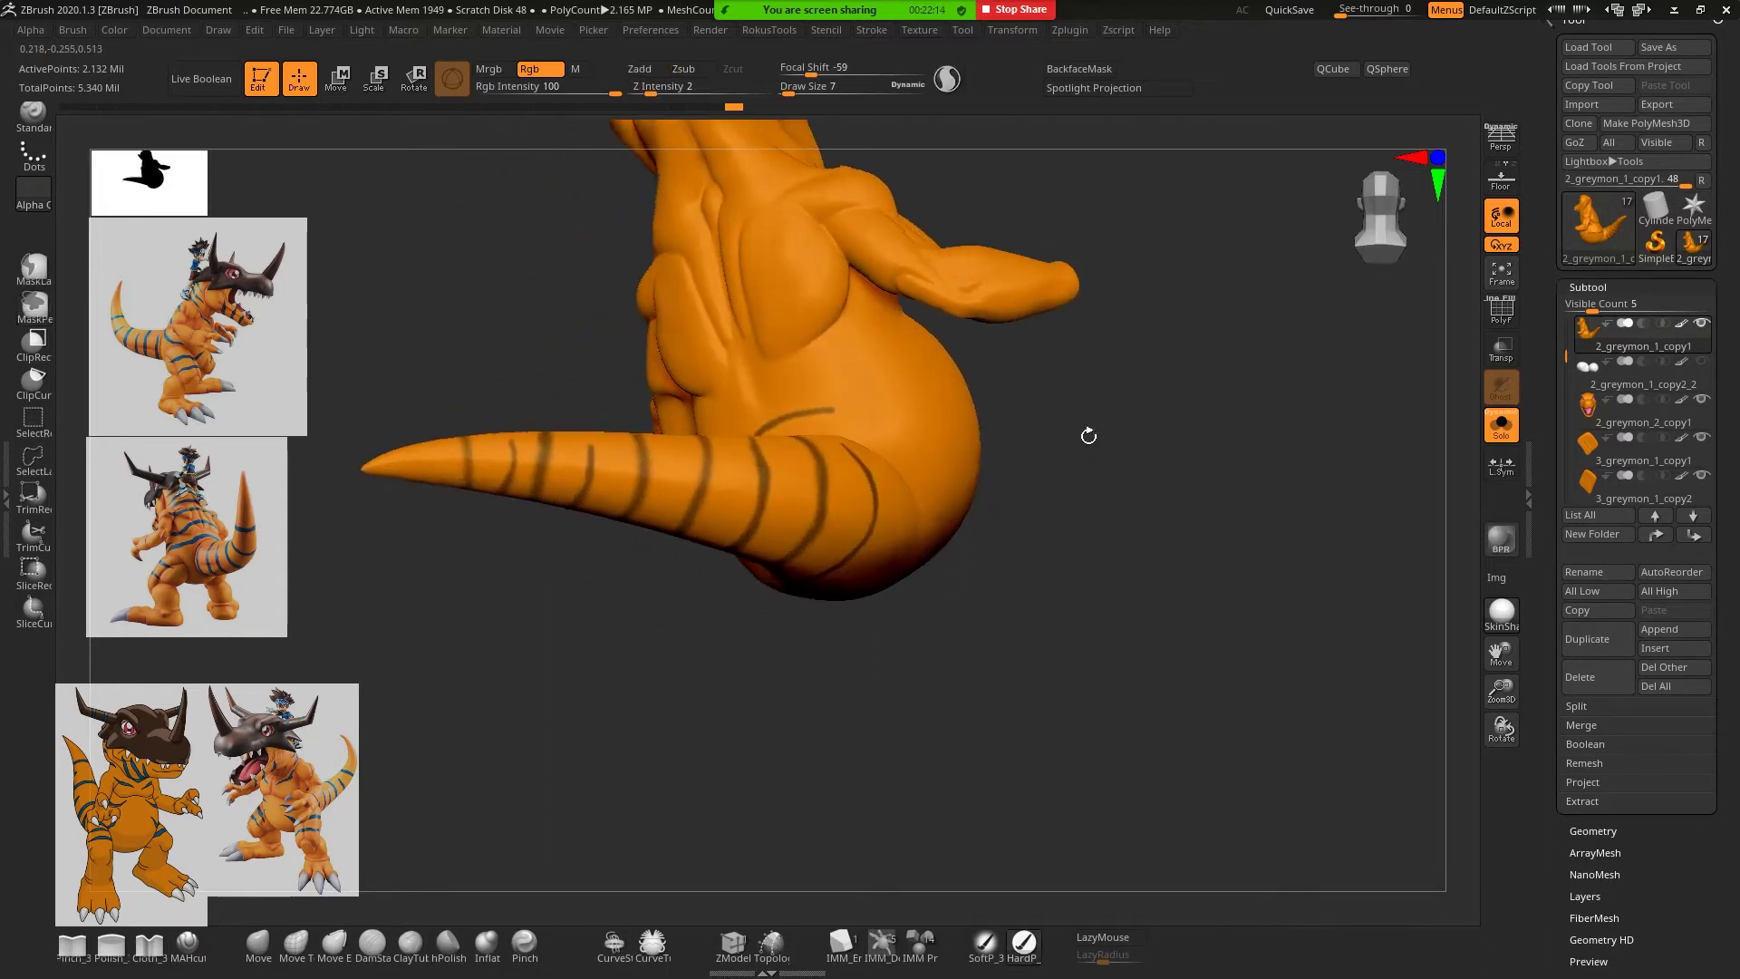
{"action": "key", "text": "ctrl"}
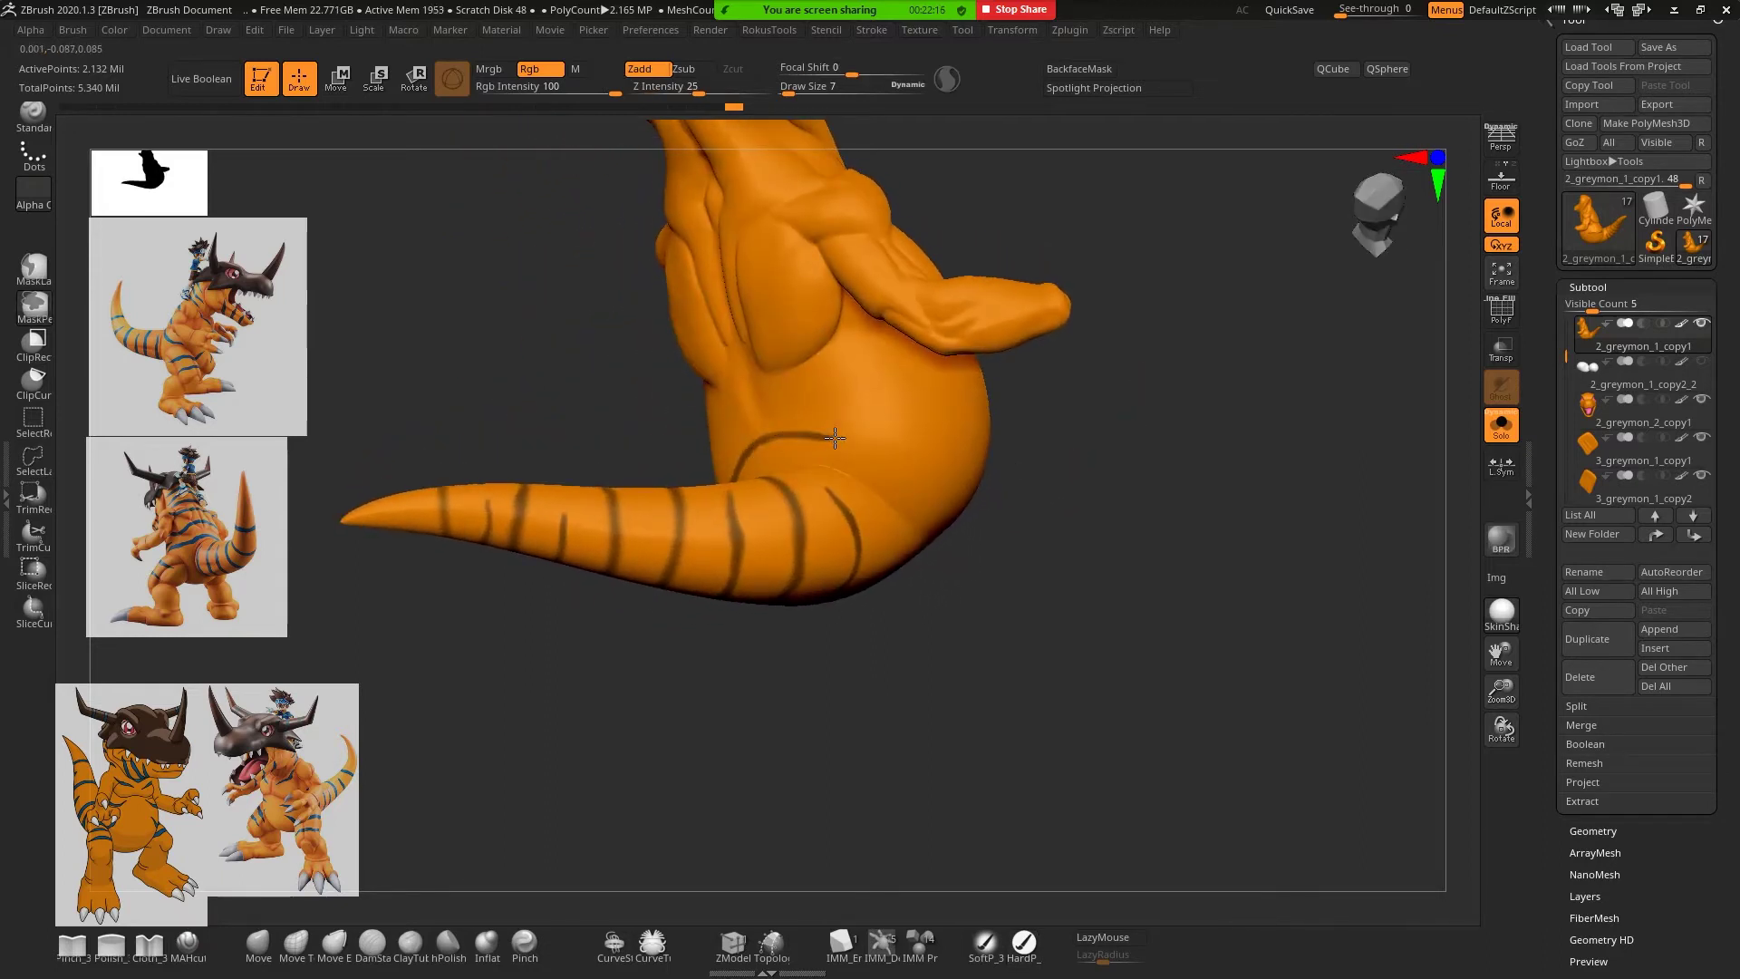
{"action": "left_click_drag", "start_coordinate": [879, 440], "coordinate": [911, 439]}
{"action": "mouse_move", "coordinate": [913, 440]}
{"action": "right_mouse_down"}
{"action": "mouse_move", "coordinate": [1105, 532]}
{"action": "mouse_move", "coordinate": [886, 459]}
{"action": "right_mouse_up"}
{"action": "key", "text": "ctrl"}
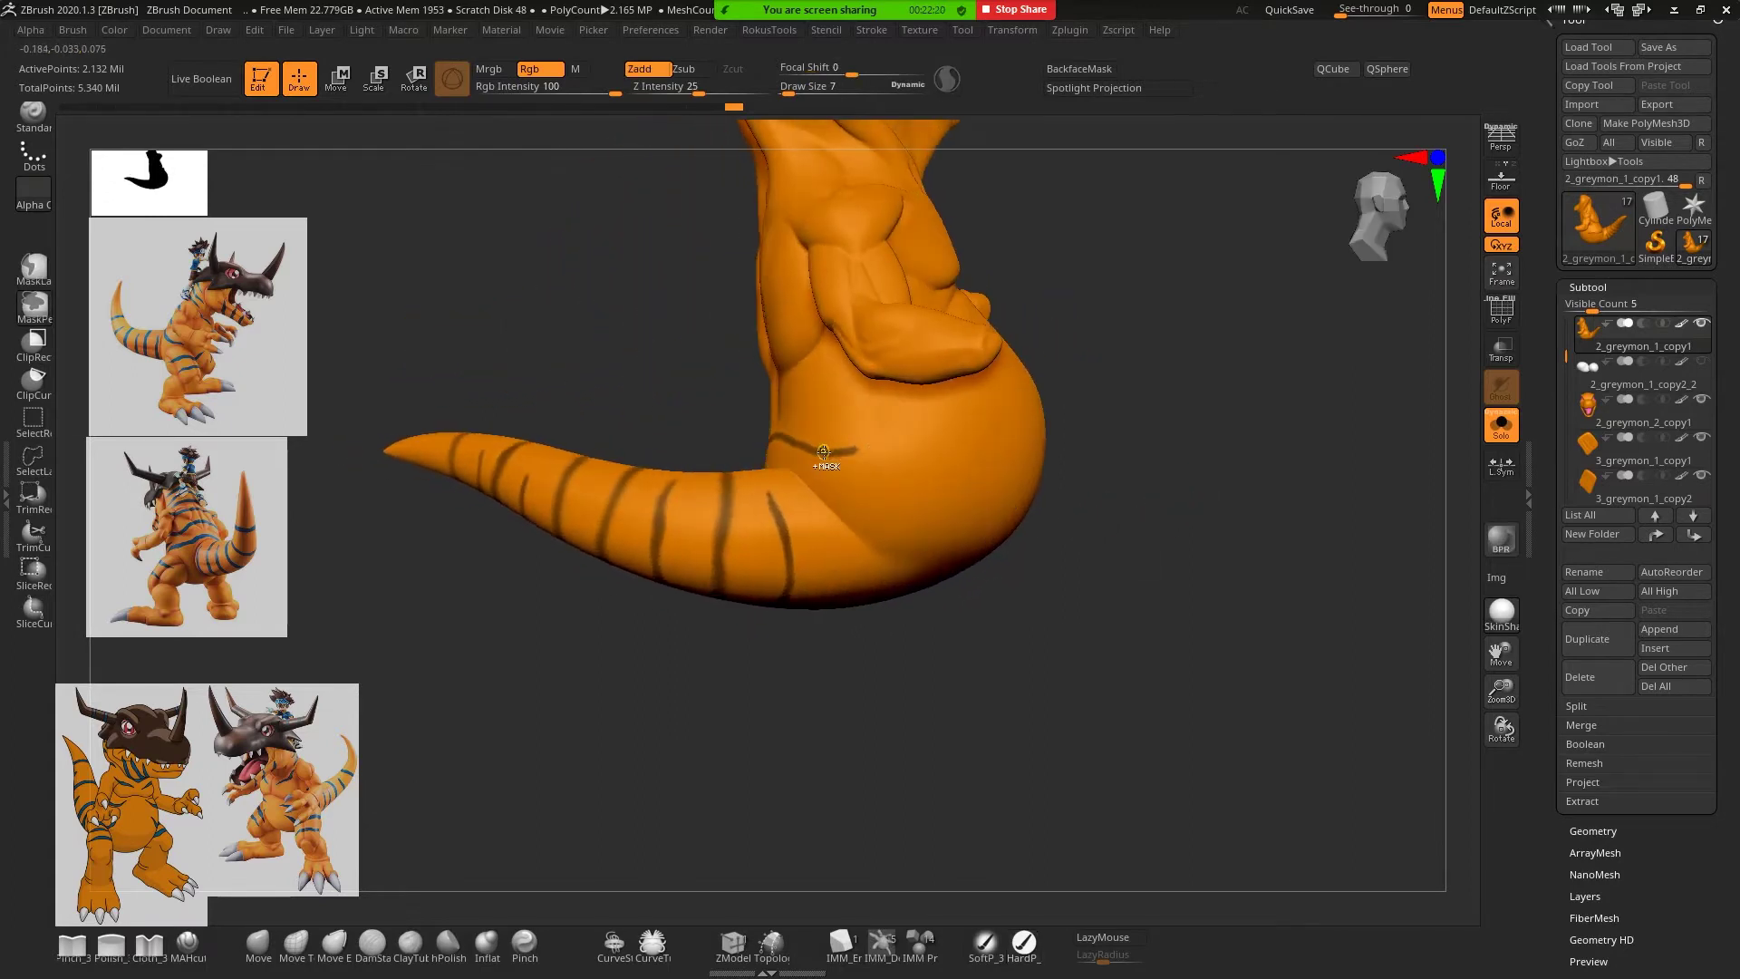
{"action": "left_click_drag", "start_coordinate": [879, 456], "coordinate": [956, 430]}
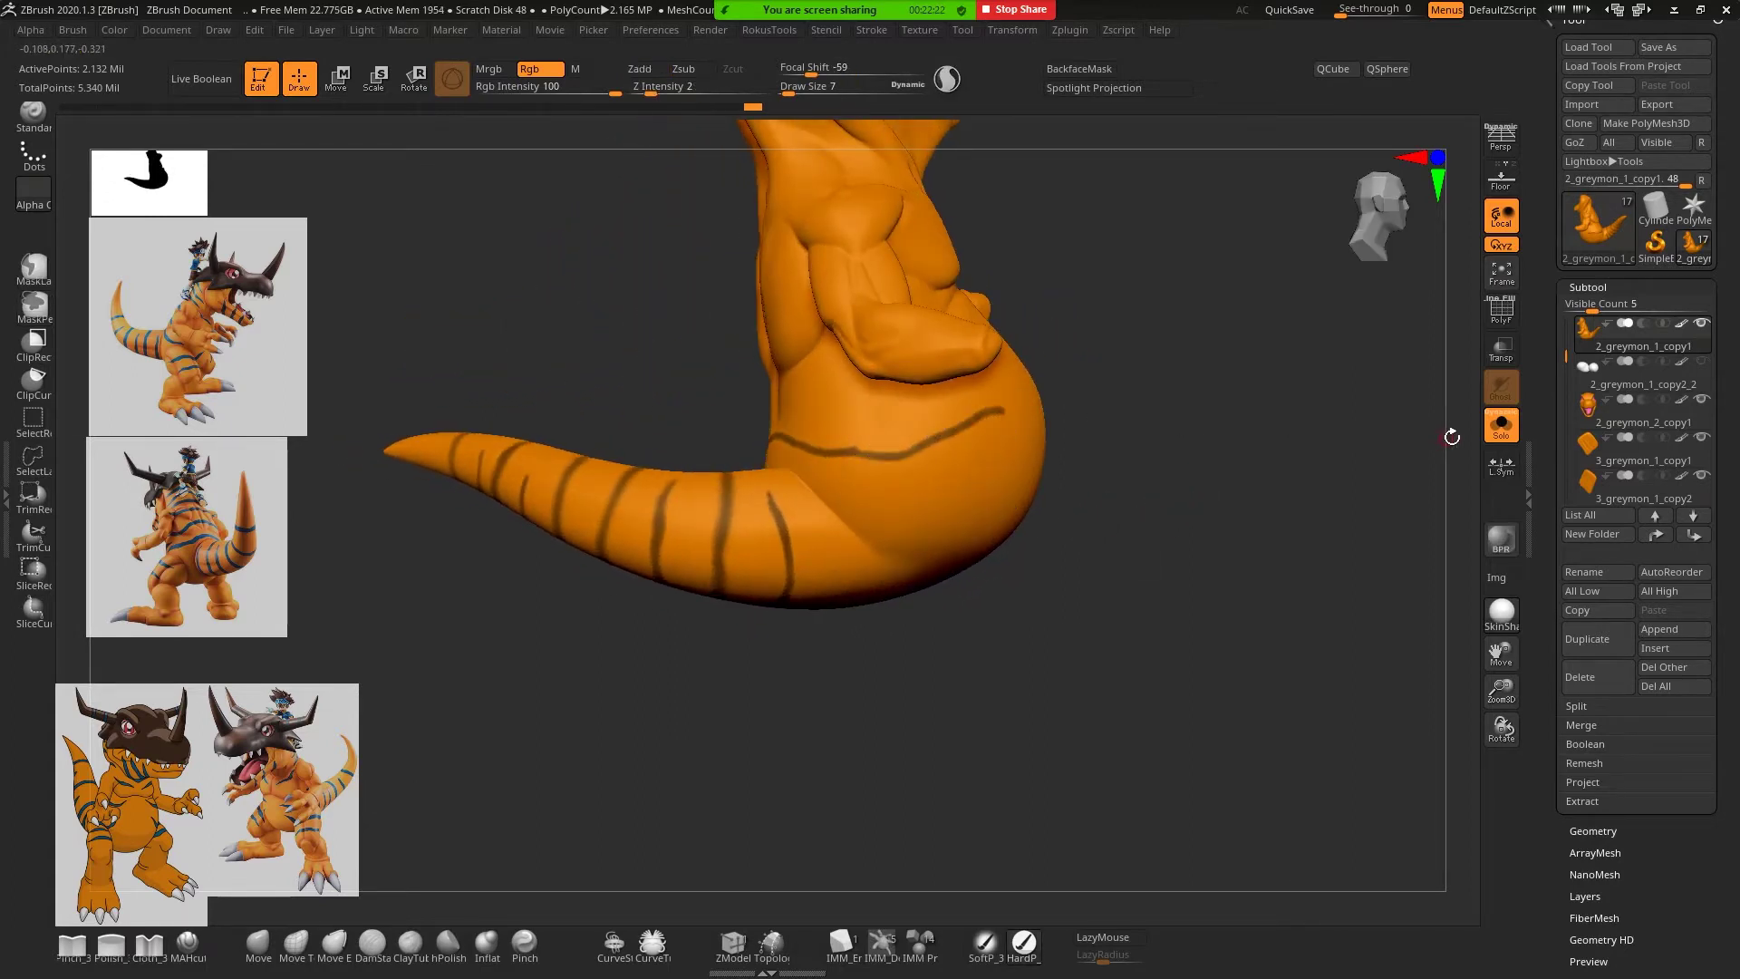
Show the rock base and legs and orbit around to the belly
{"action": "left_click", "coordinate": [1501, 426]}
{"action": "mouse_move", "coordinate": [1262, 372]}
{"action": "right_mouse_down"}
{"action": "mouse_move", "coordinate": [1224, 433]}
{"action": "mouse_move", "coordinate": [1360, 426]}
{"action": "right_mouse_up"}
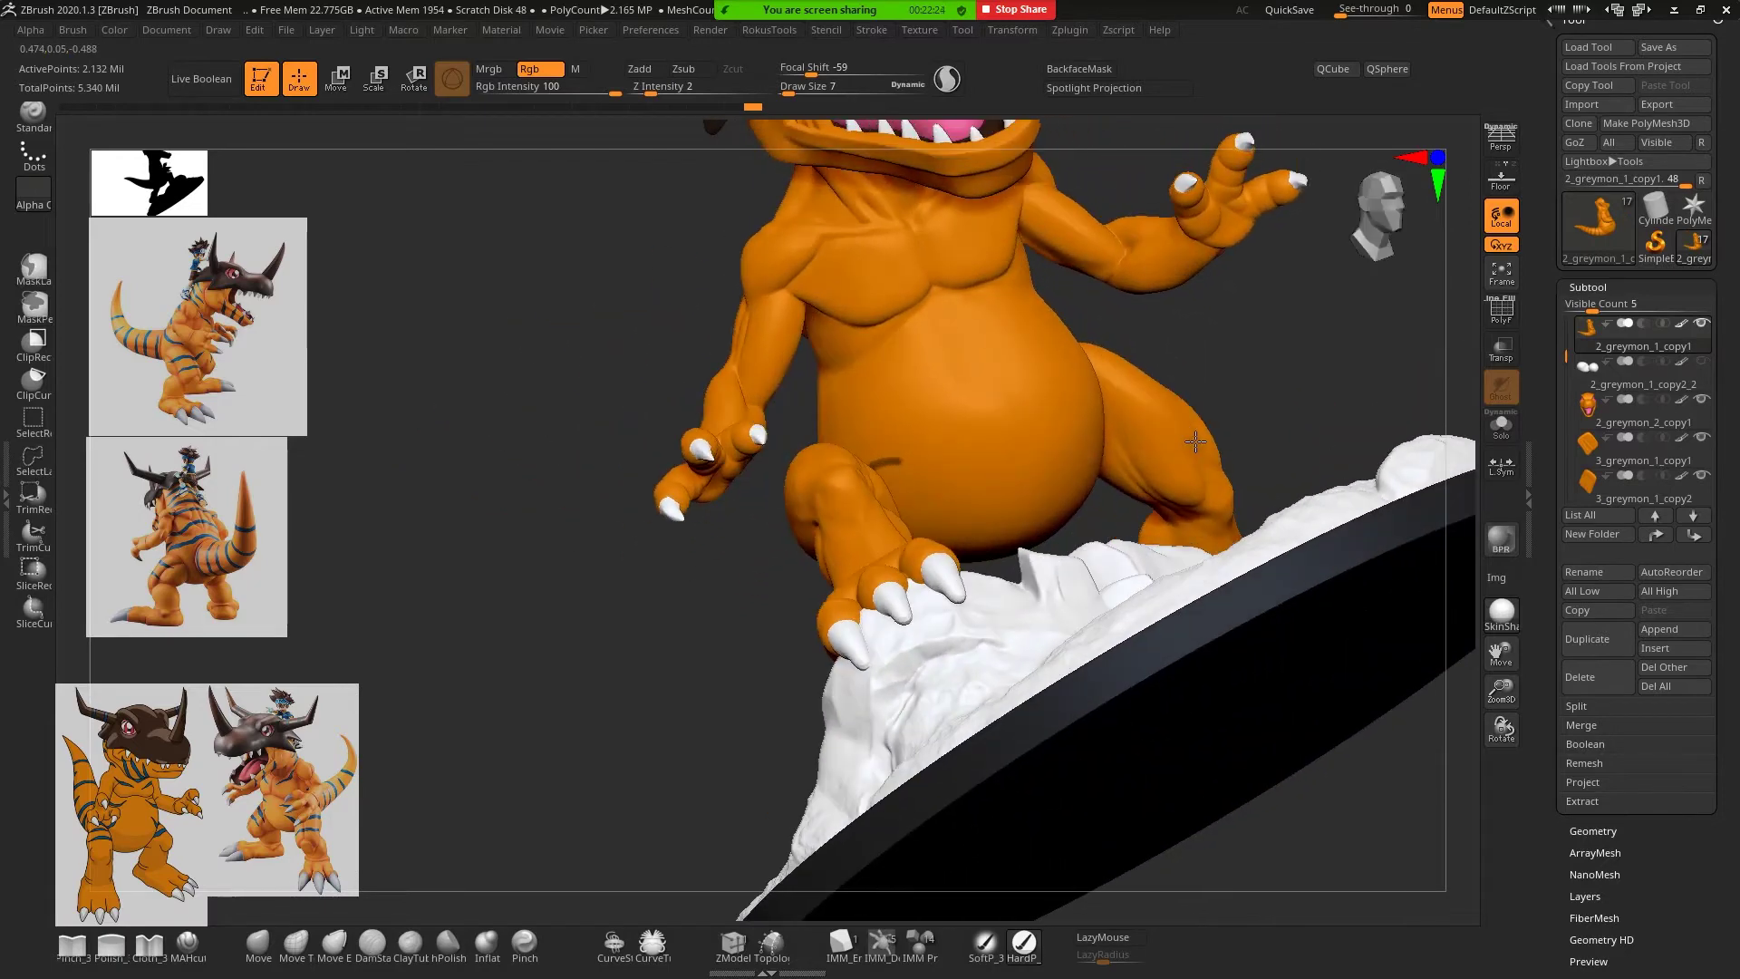
{"action": "left_click", "coordinate": [1501, 426]}
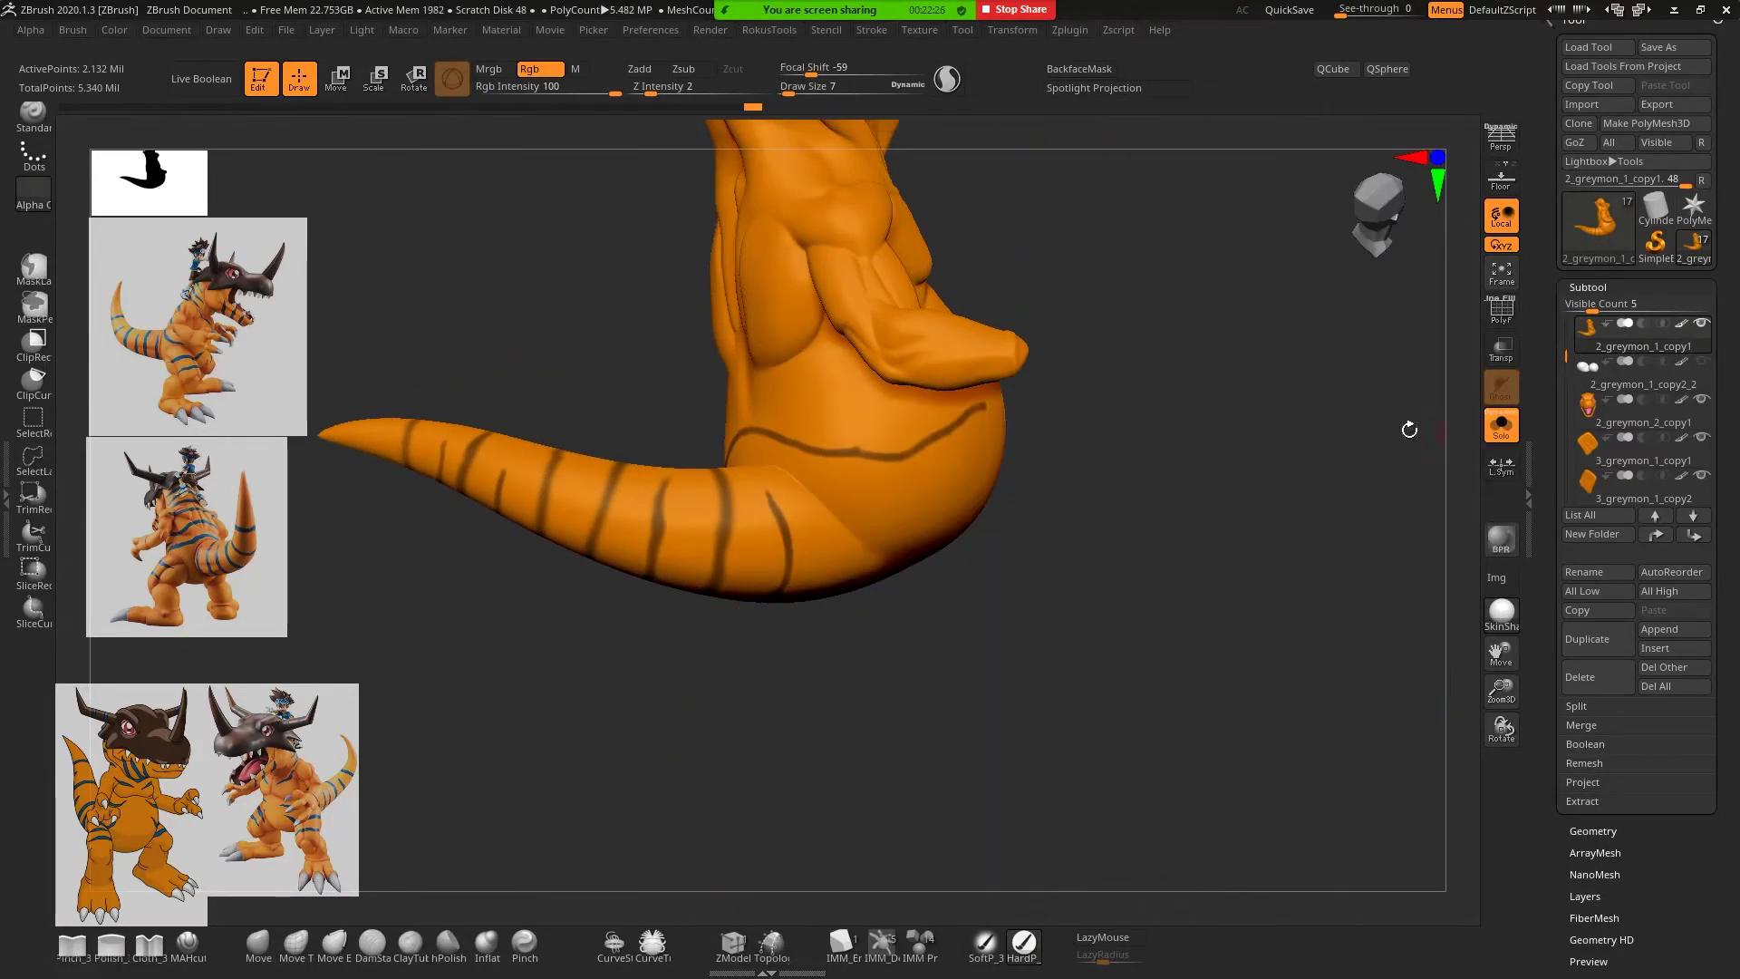
{"action": "mouse_move", "coordinate": [1285, 330]}
{"action": "right_mouse_down"}
{"action": "mouse_move", "coordinate": [1195, 435]}
{"action": "mouse_move", "coordinate": [1157, 419]}
{"action": "right_mouse_up"}
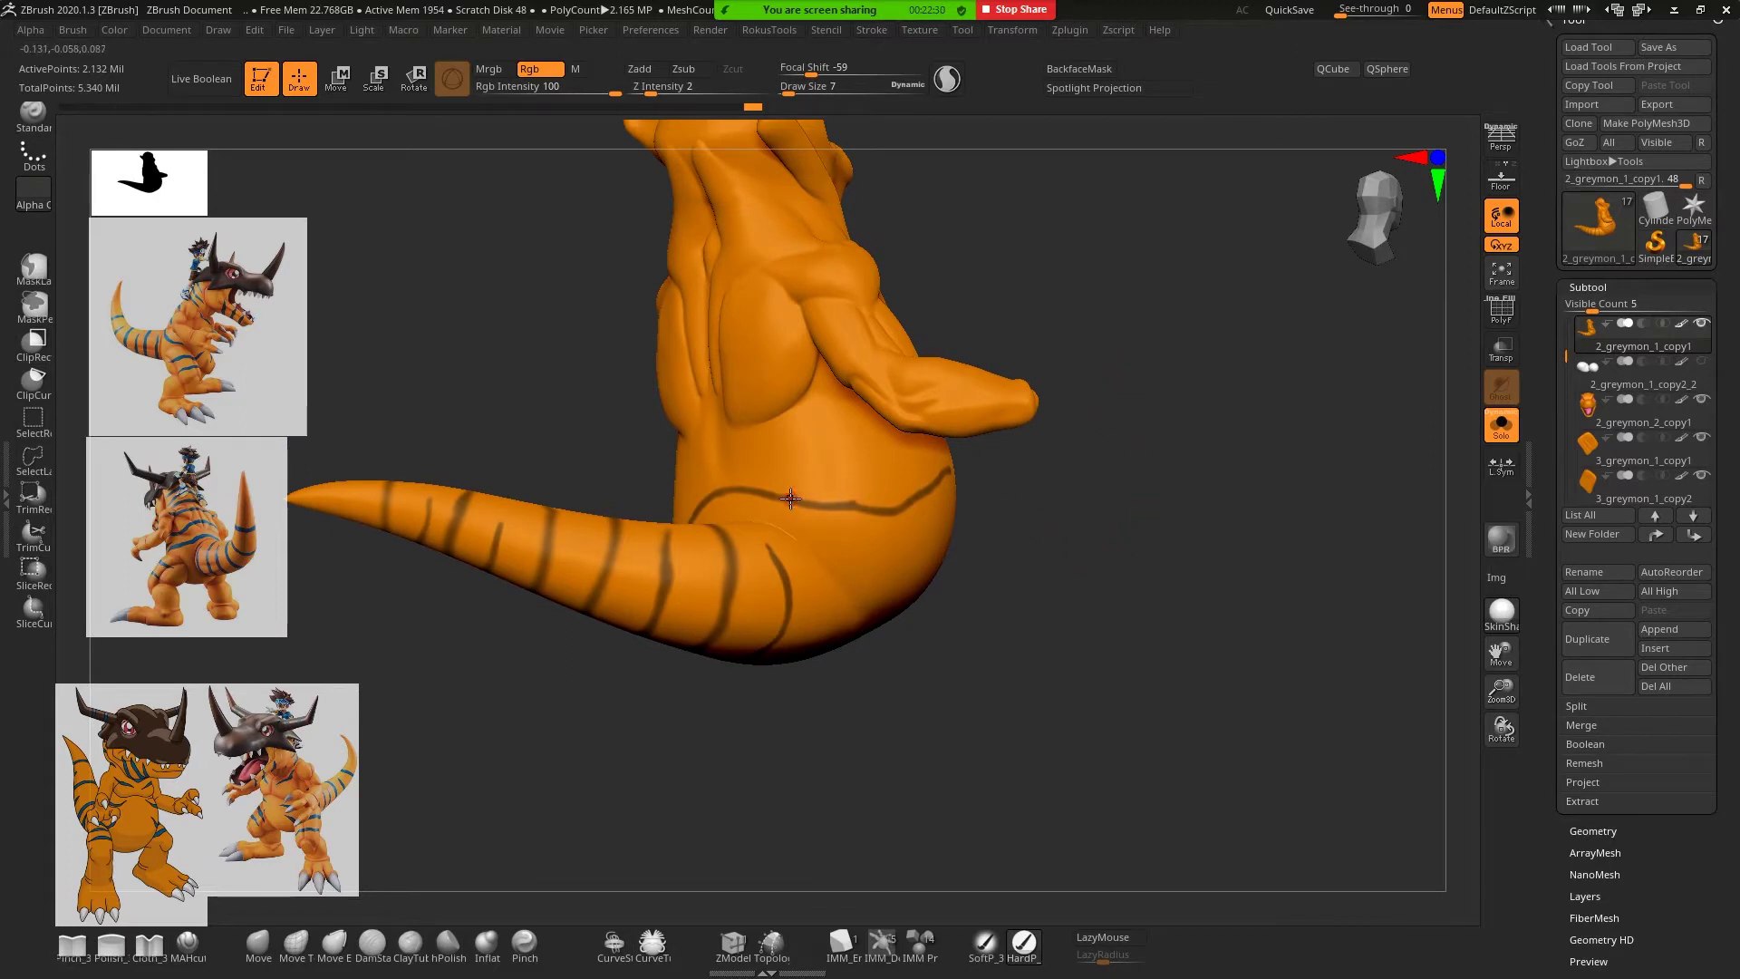
{"action": "left_click", "coordinate": [1502, 426]}
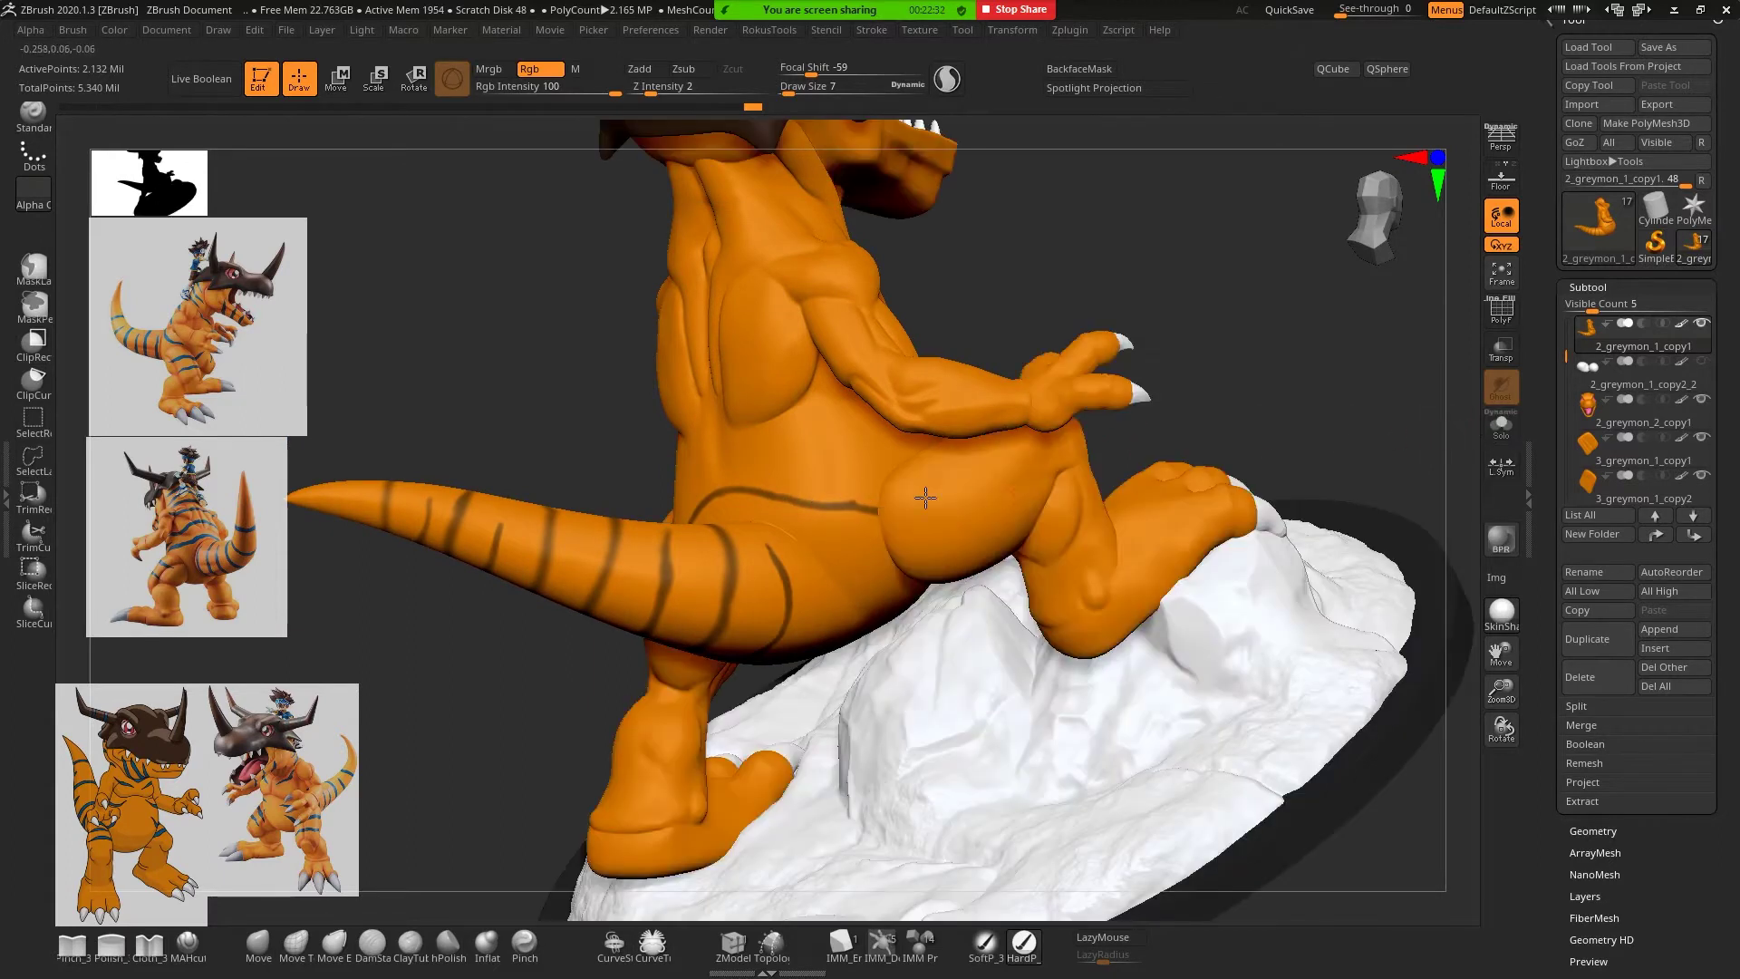
{"action": "key", "text": "ctrl"}
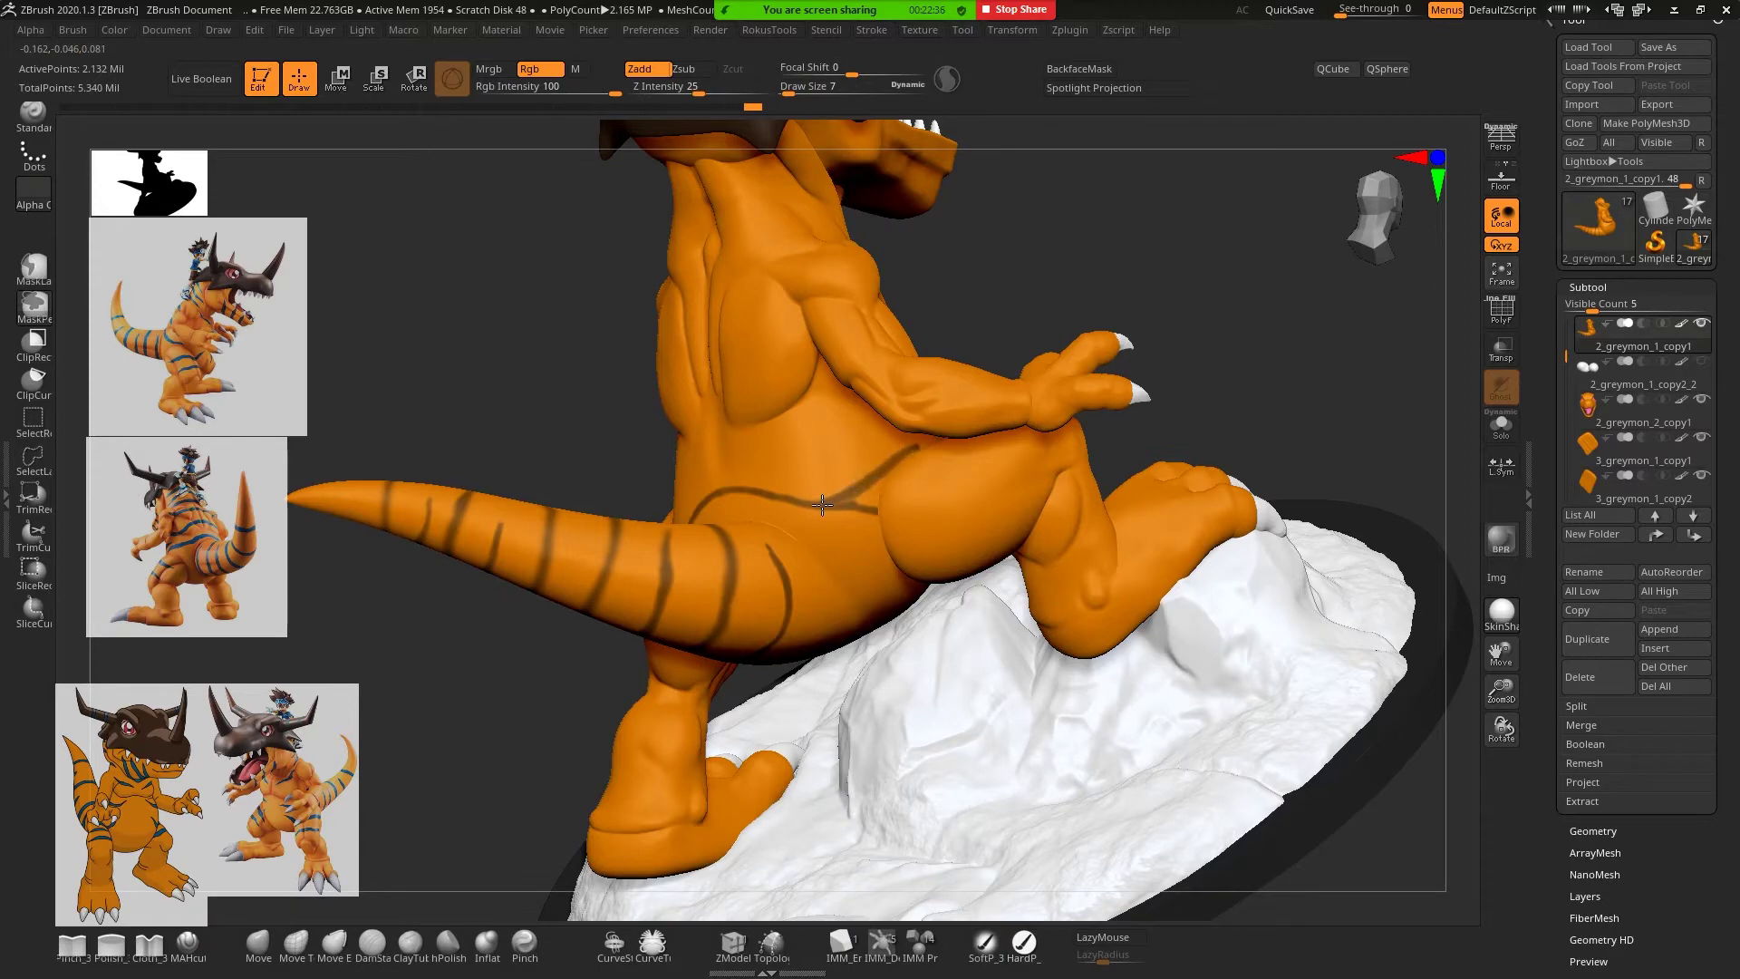
Extend the waist line across the belly toward the leg, then isolate the body
{"action": "mouse_move", "coordinate": [1251, 330]}
{"action": "left_mouse_down"}
{"action": "mouse_move", "coordinate": [1170, 412]}
{"action": "mouse_move", "coordinate": [871, 483]}
{"action": "left_mouse_up"}
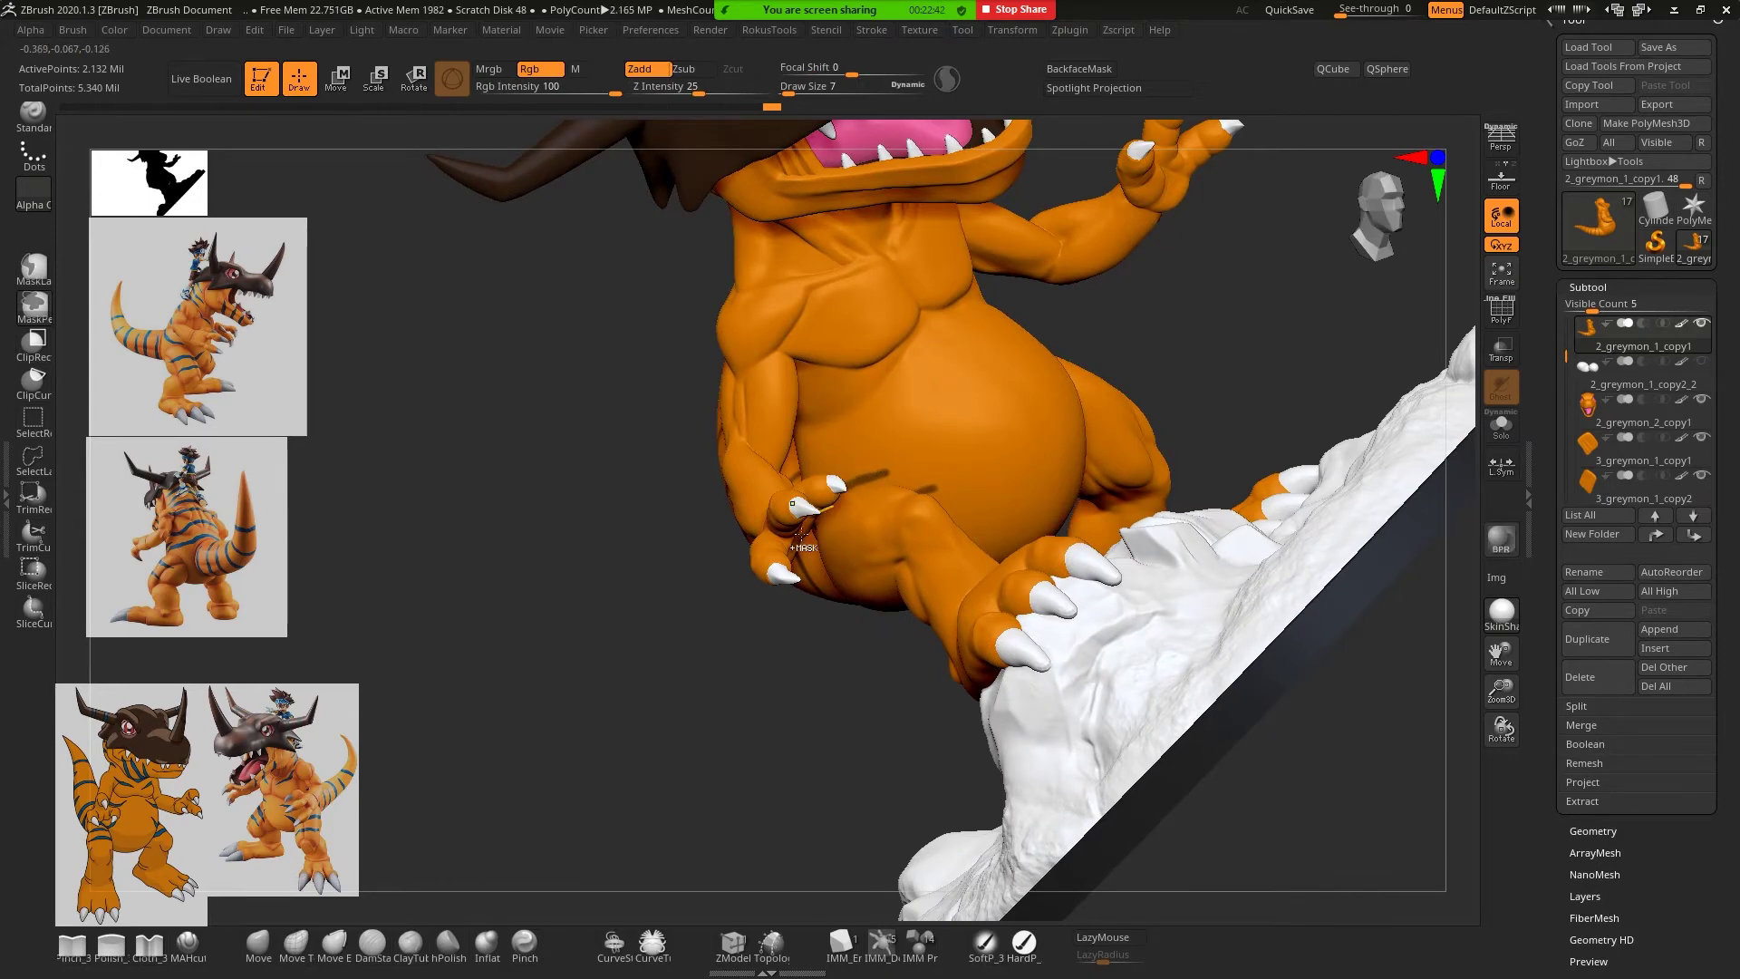
{"action": "mouse_move", "coordinate": [801, 535]}
{"action": "left_mouse_down"}
{"action": "mouse_move", "coordinate": [737, 680]}
{"action": "mouse_move", "coordinate": [715, 668]}
{"action": "mouse_move", "coordinate": [659, 372]}
{"action": "mouse_move", "coordinate": [985, 474]}
{"action": "left_mouse_up"}
{"action": "left_click_drag", "start_coordinate": [1028, 367], "coordinate": [853, 553], "text": "alt"}
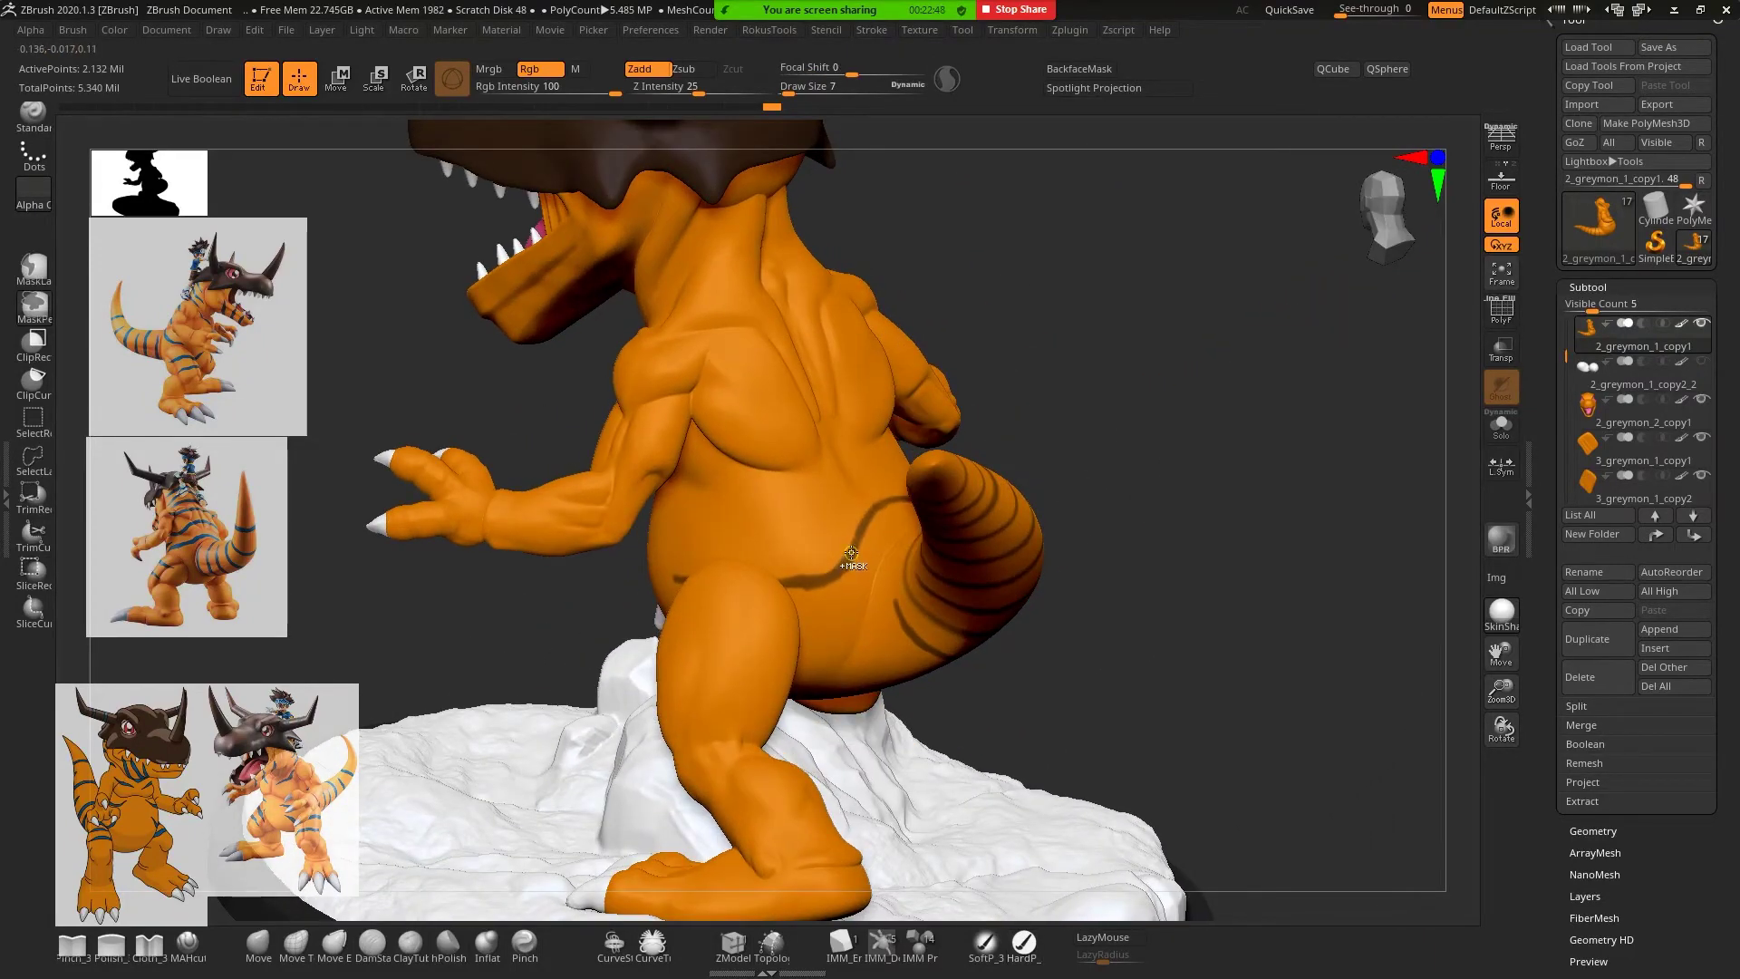
{"action": "left_click_drag", "start_coordinate": [802, 564], "coordinate": [733, 551], "text": "ctrl"}
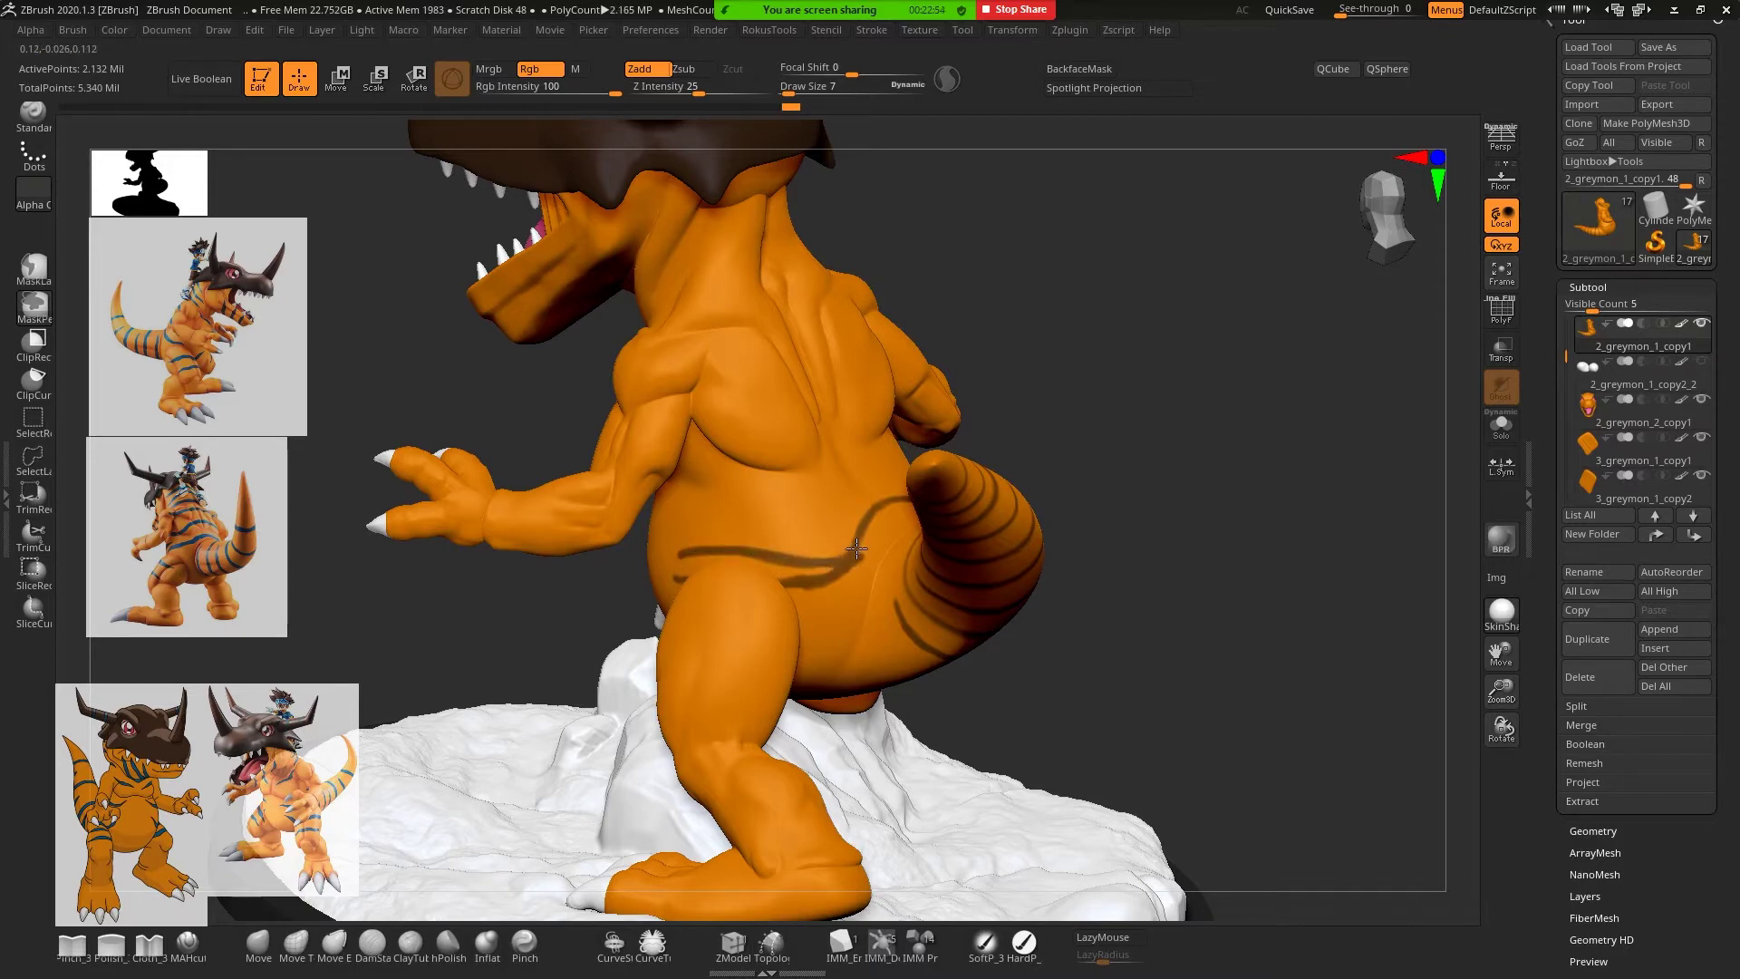
{"action": "left_click", "coordinate": [1501, 426]}
{"action": "left_click_drag", "start_coordinate": [1146, 563], "coordinate": [827, 548]}
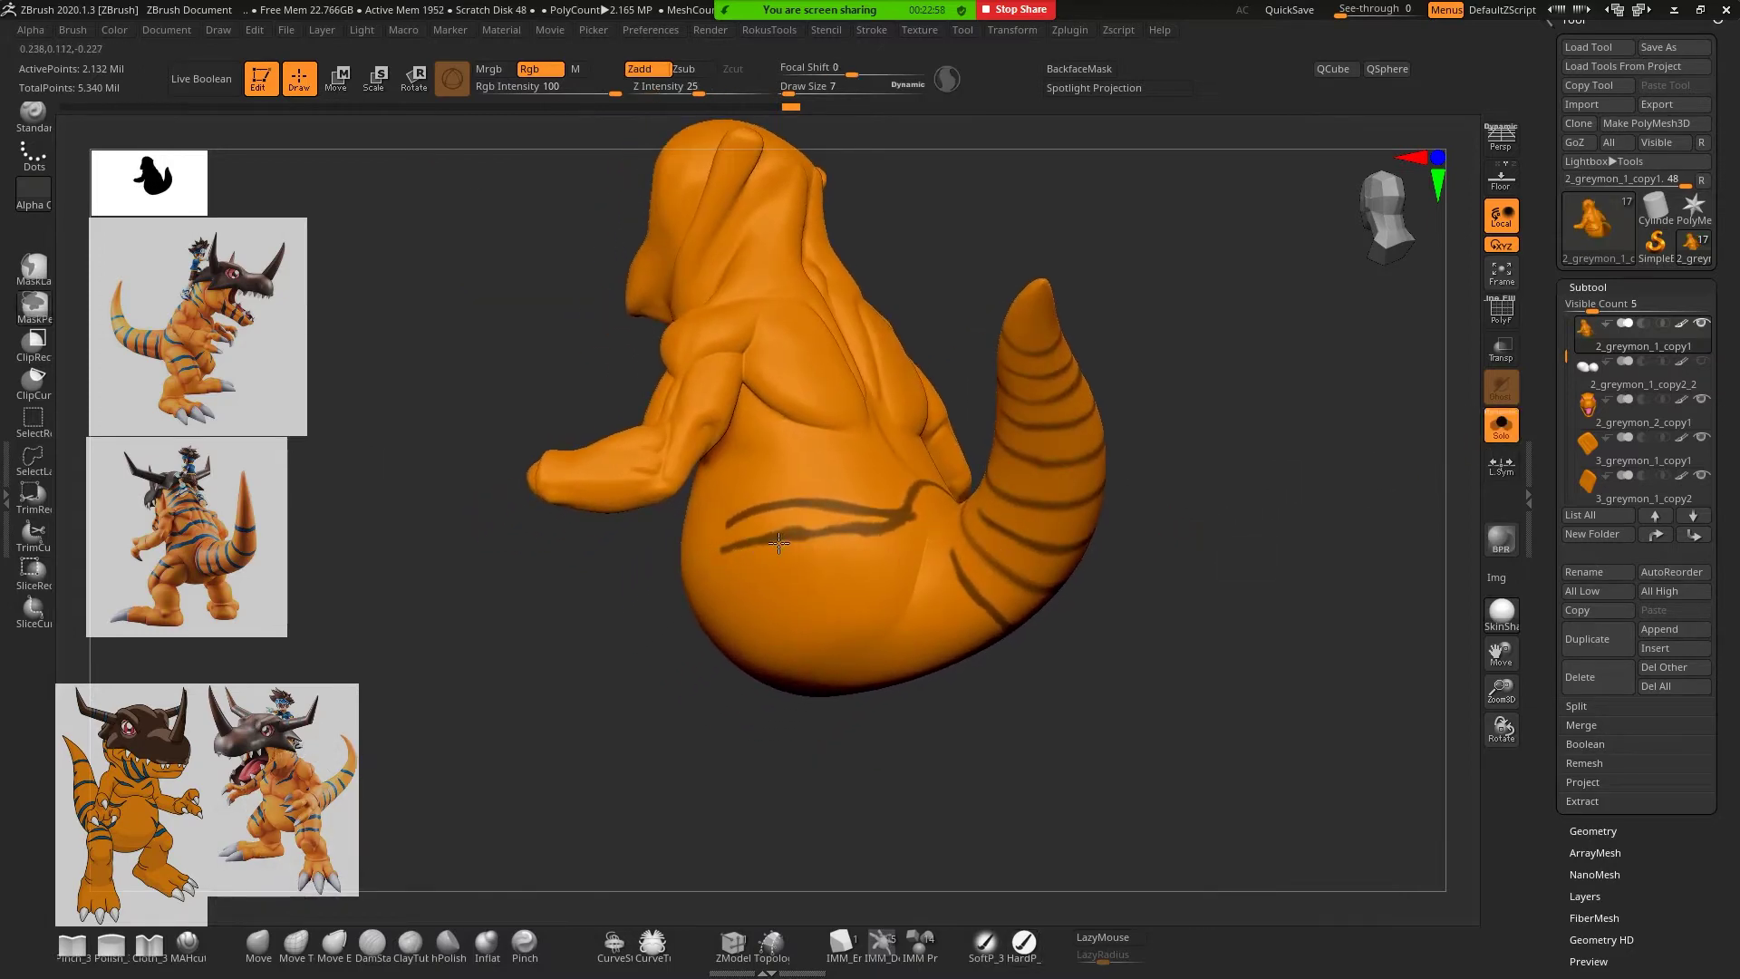
Erase the stray lower parts of the belly stroke with Ctrl+Alt-drags
{"action": "mouse_move", "coordinate": [725, 549]}
{"action": "left_mouse_down", "text": "ctrl+alt"}
{"action": "mouse_move", "coordinate": [870, 537]}
{"action": "mouse_move", "coordinate": [832, 524]}
{"action": "left_mouse_up", "text": "ctrl+alt"}
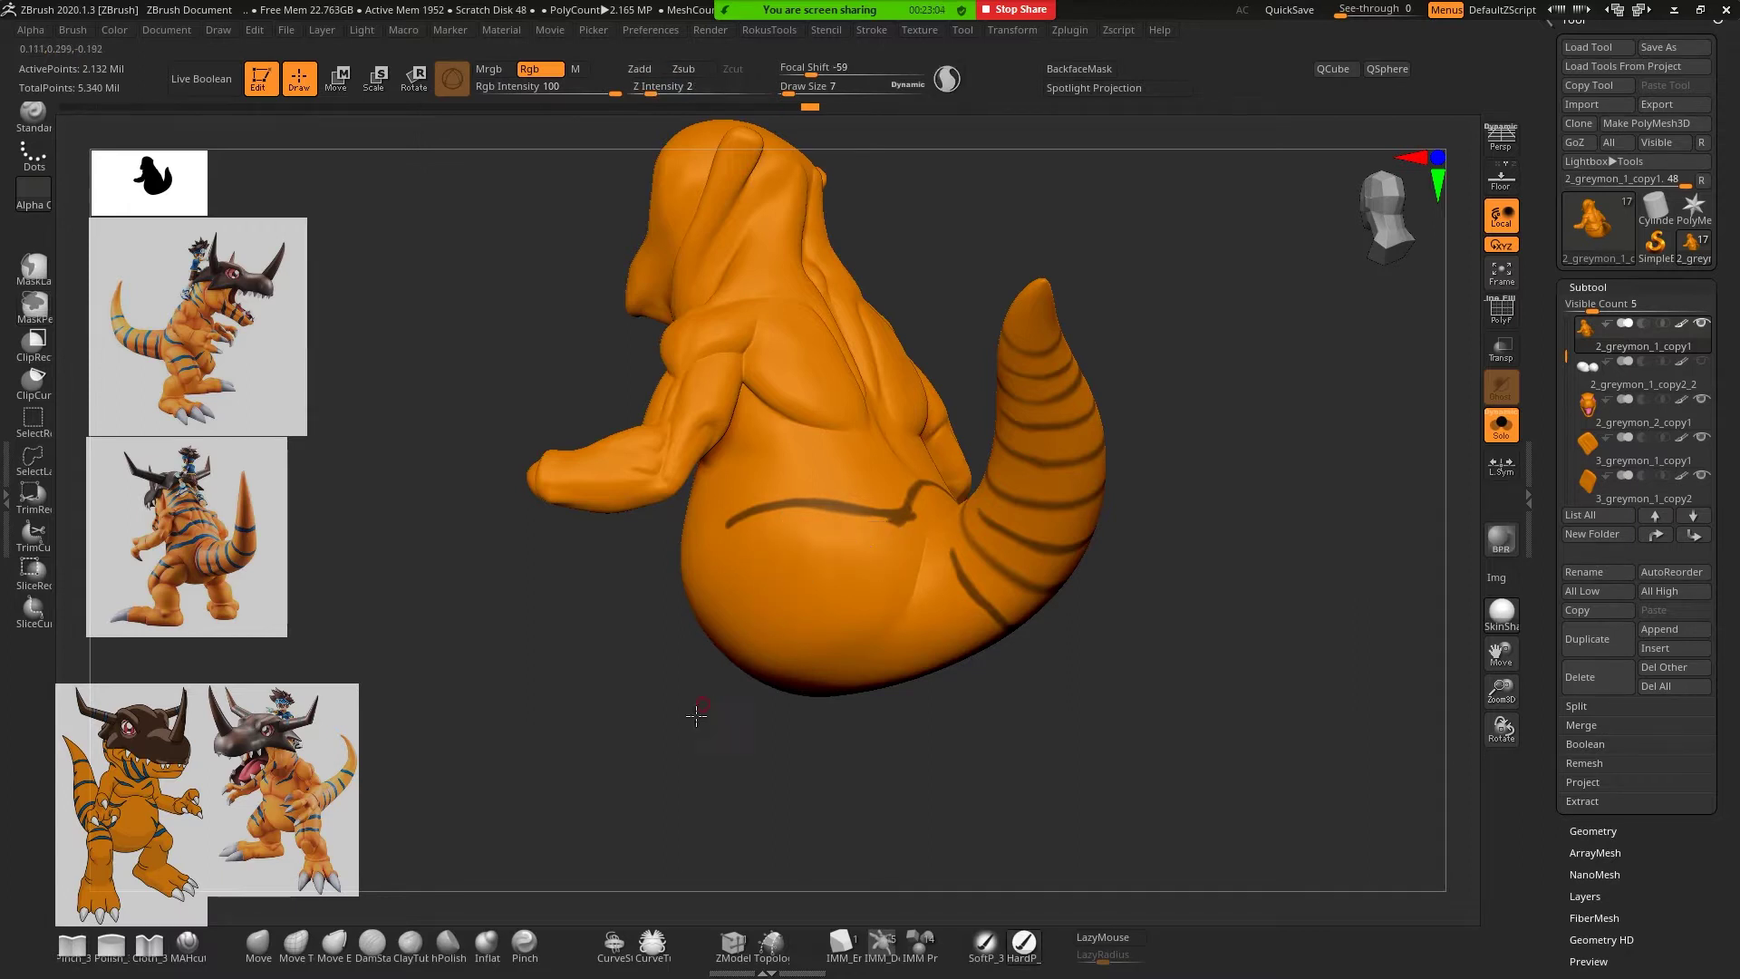
{"action": "mouse_move", "coordinate": [699, 715]}
{"action": "left_mouse_down"}
{"action": "mouse_move", "coordinate": [697, 795]}
{"action": "mouse_move", "coordinate": [717, 780]}
{"action": "left_mouse_up"}
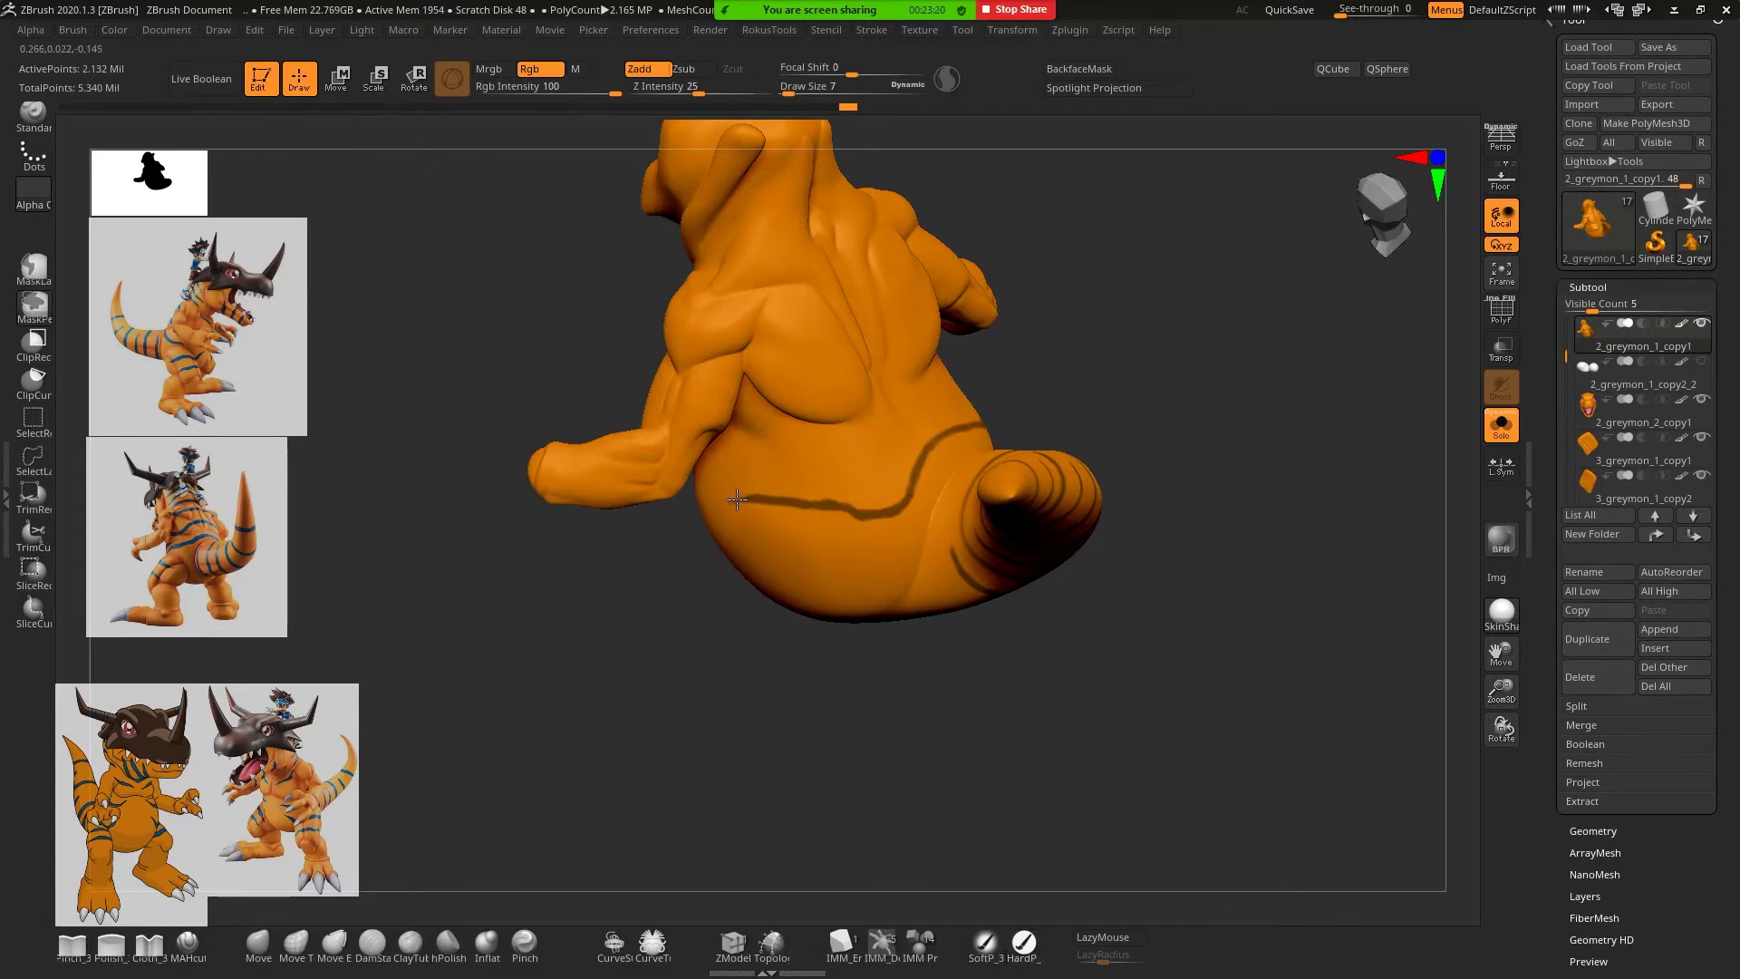
{"action": "mouse_move", "coordinate": [849, 662]}
{"action": "left_mouse_down"}
{"action": "mouse_move", "coordinate": [1002, 703]}
{"action": "mouse_move", "coordinate": [1025, 567]}
{"action": "mouse_move", "coordinate": [1047, 600]}
{"action": "mouse_move", "coordinate": [889, 556]}
{"action": "left_mouse_up"}
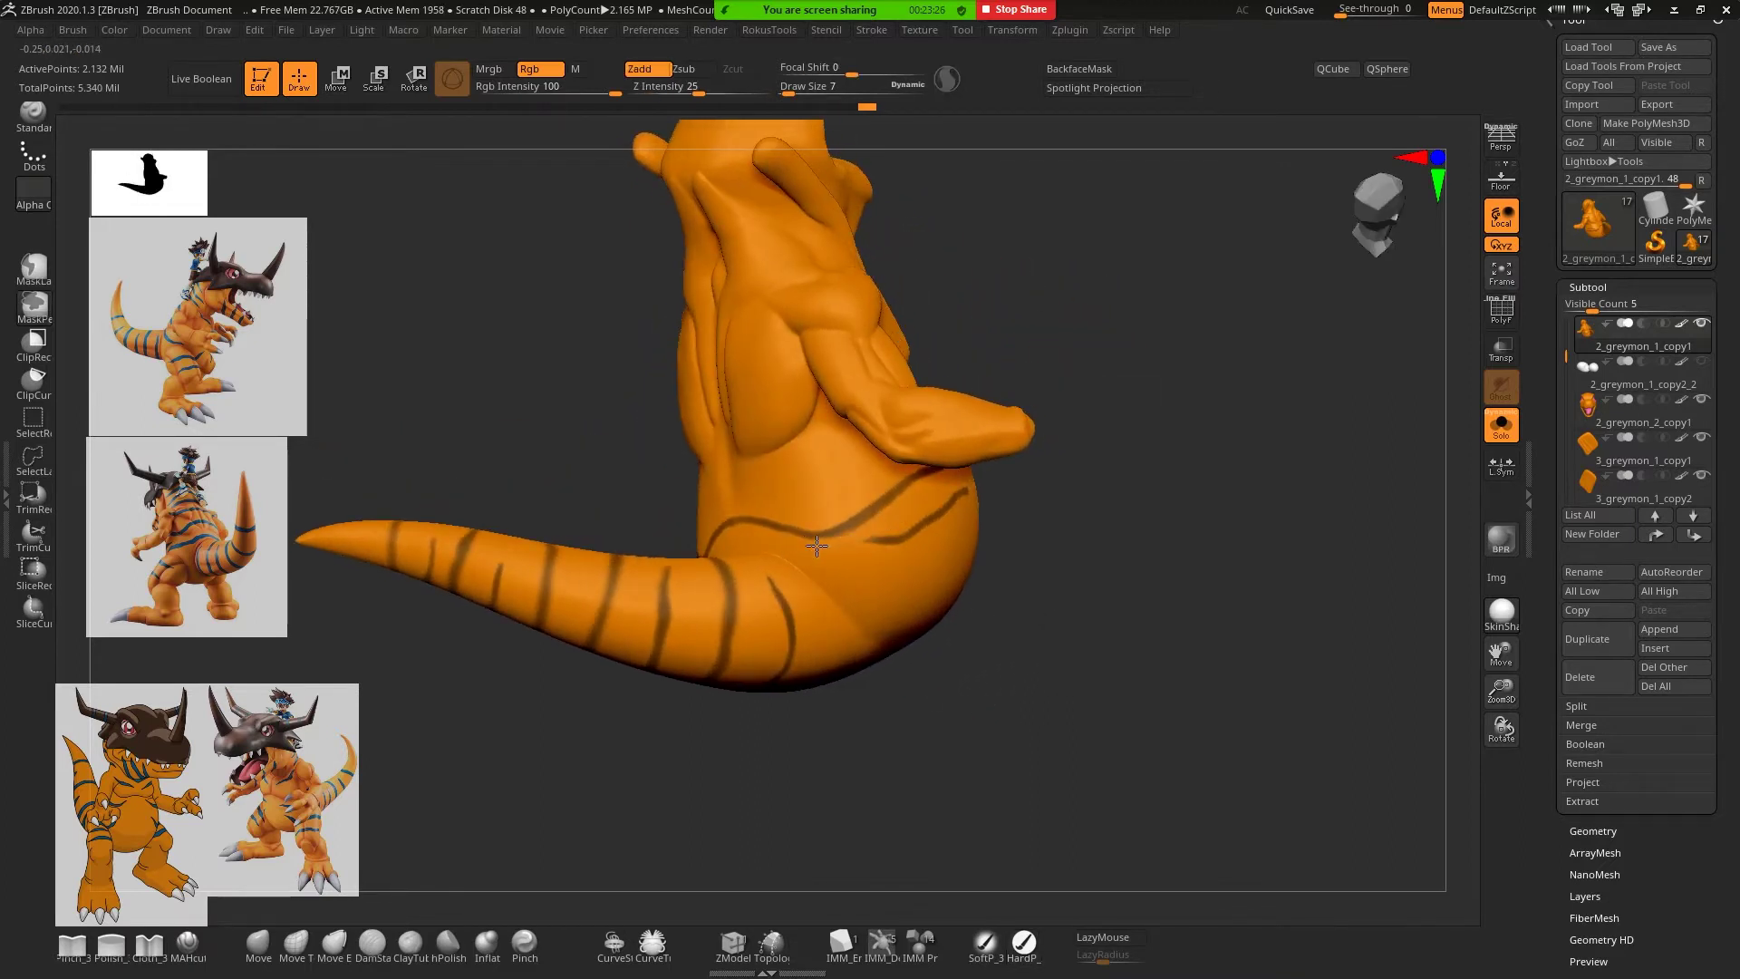
{"action": "mouse_move", "coordinate": [889, 527]}
{"action": "left_mouse_down", "text": "shift"}
{"action": "mouse_move", "coordinate": [935, 526]}
{"action": "mouse_move", "coordinate": [934, 507]}
{"action": "left_mouse_up", "text": "shift"}
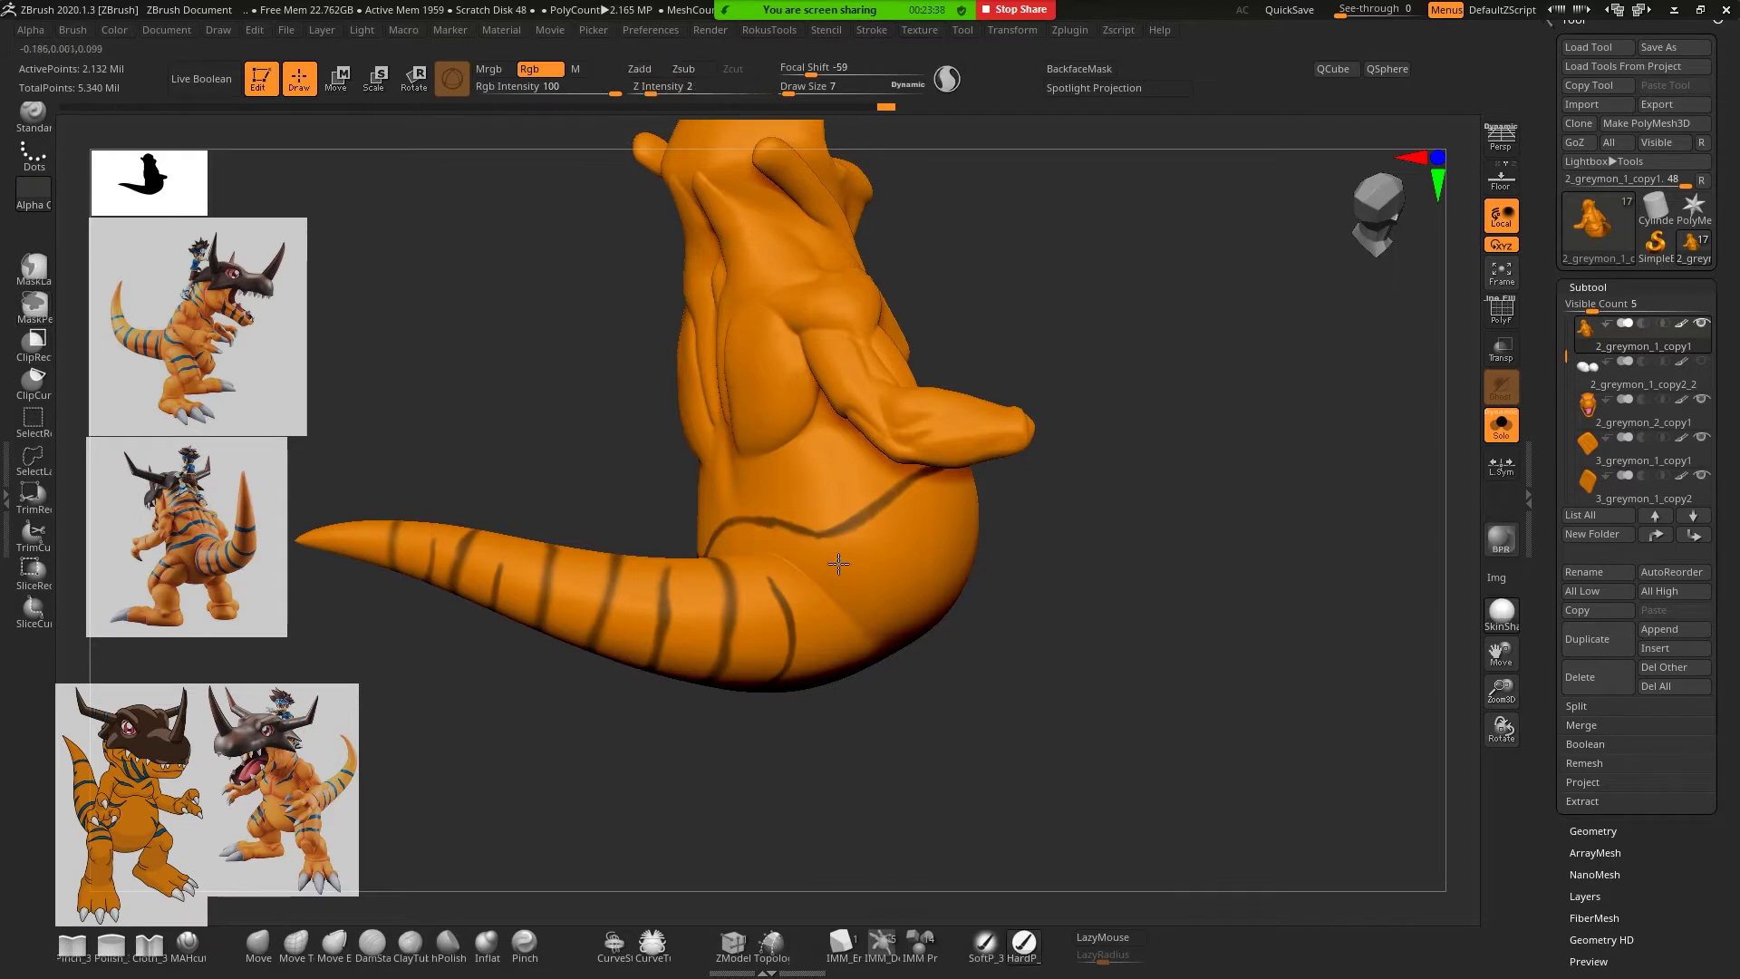
Draw the waist line across the lower back and along the side
{"action": "left_click_drag", "start_coordinate": [1112, 602], "coordinate": [1151, 652]}
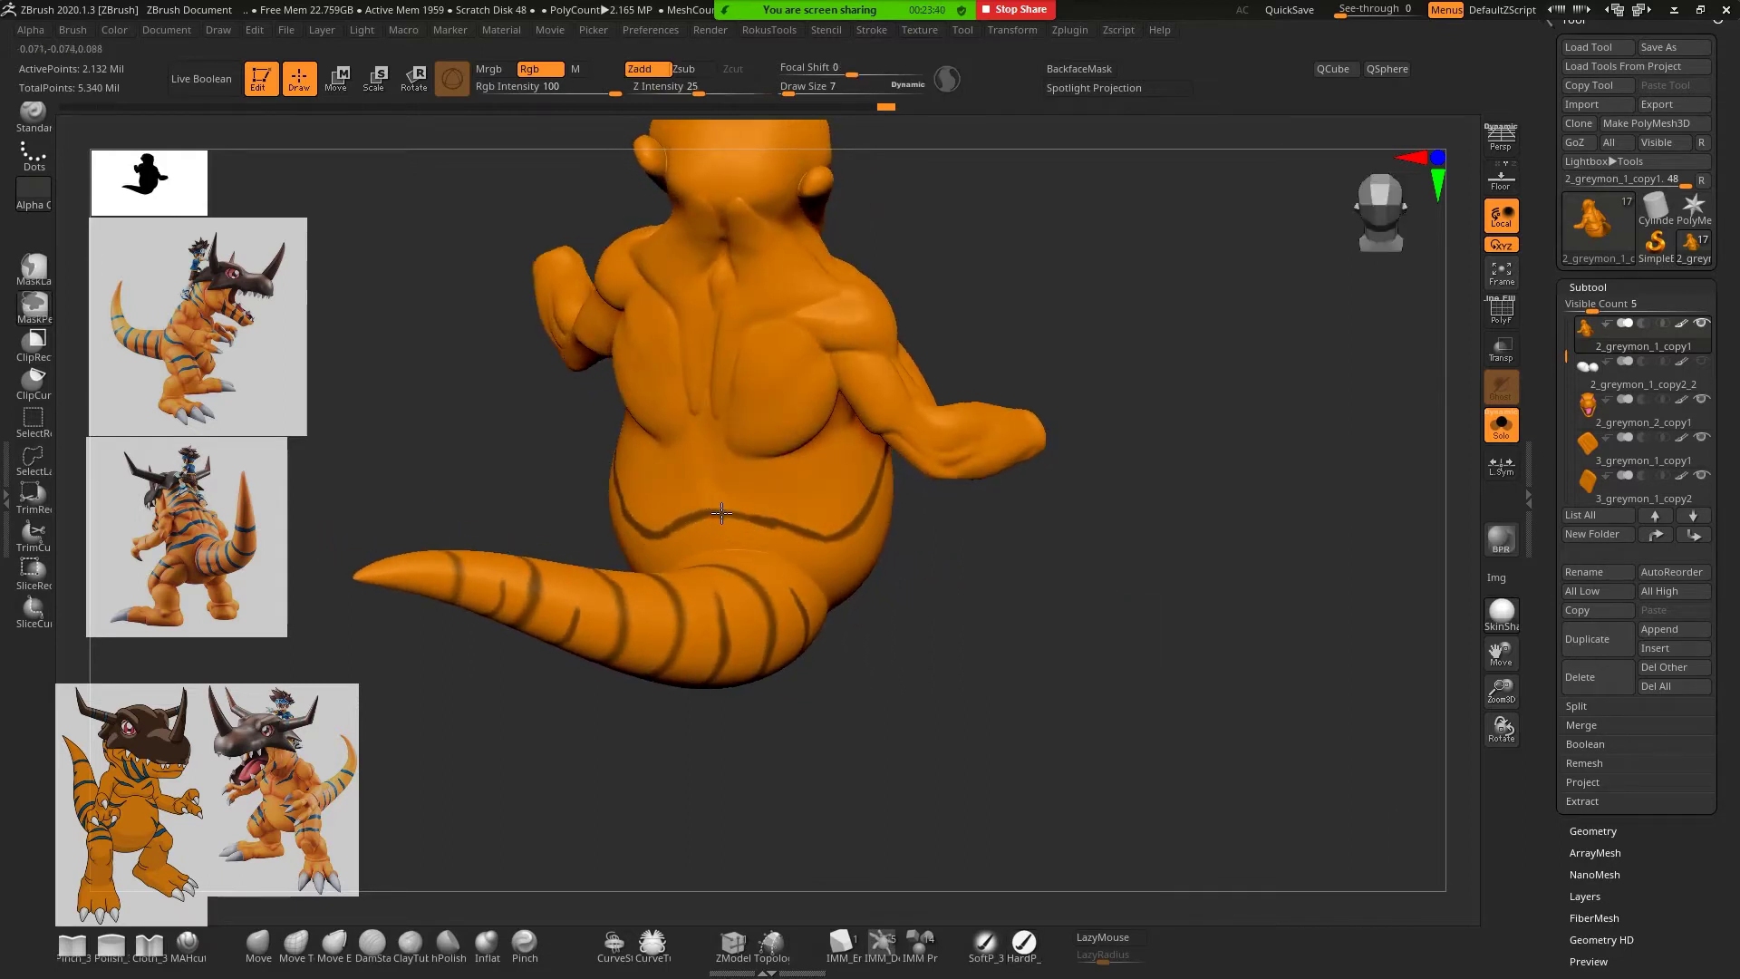
{"action": "left_click_drag", "start_coordinate": [770, 521], "coordinate": [777, 524]}
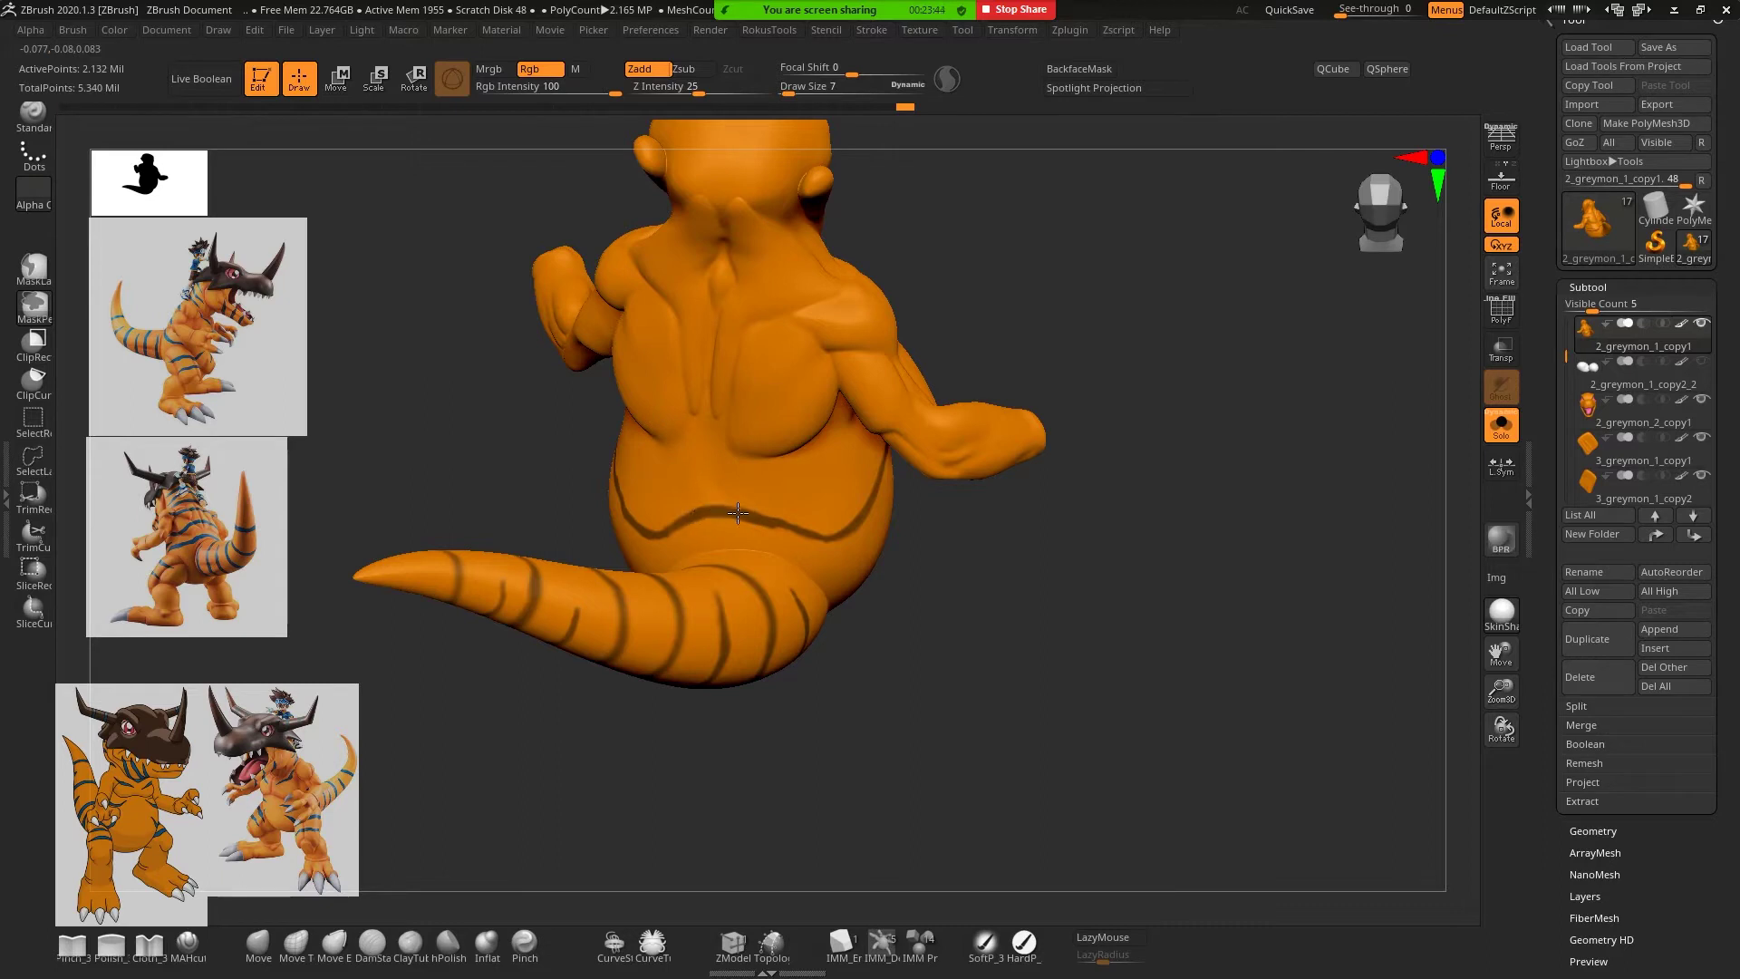
{"action": "left_click_drag", "start_coordinate": [1088, 602], "coordinate": [879, 575]}
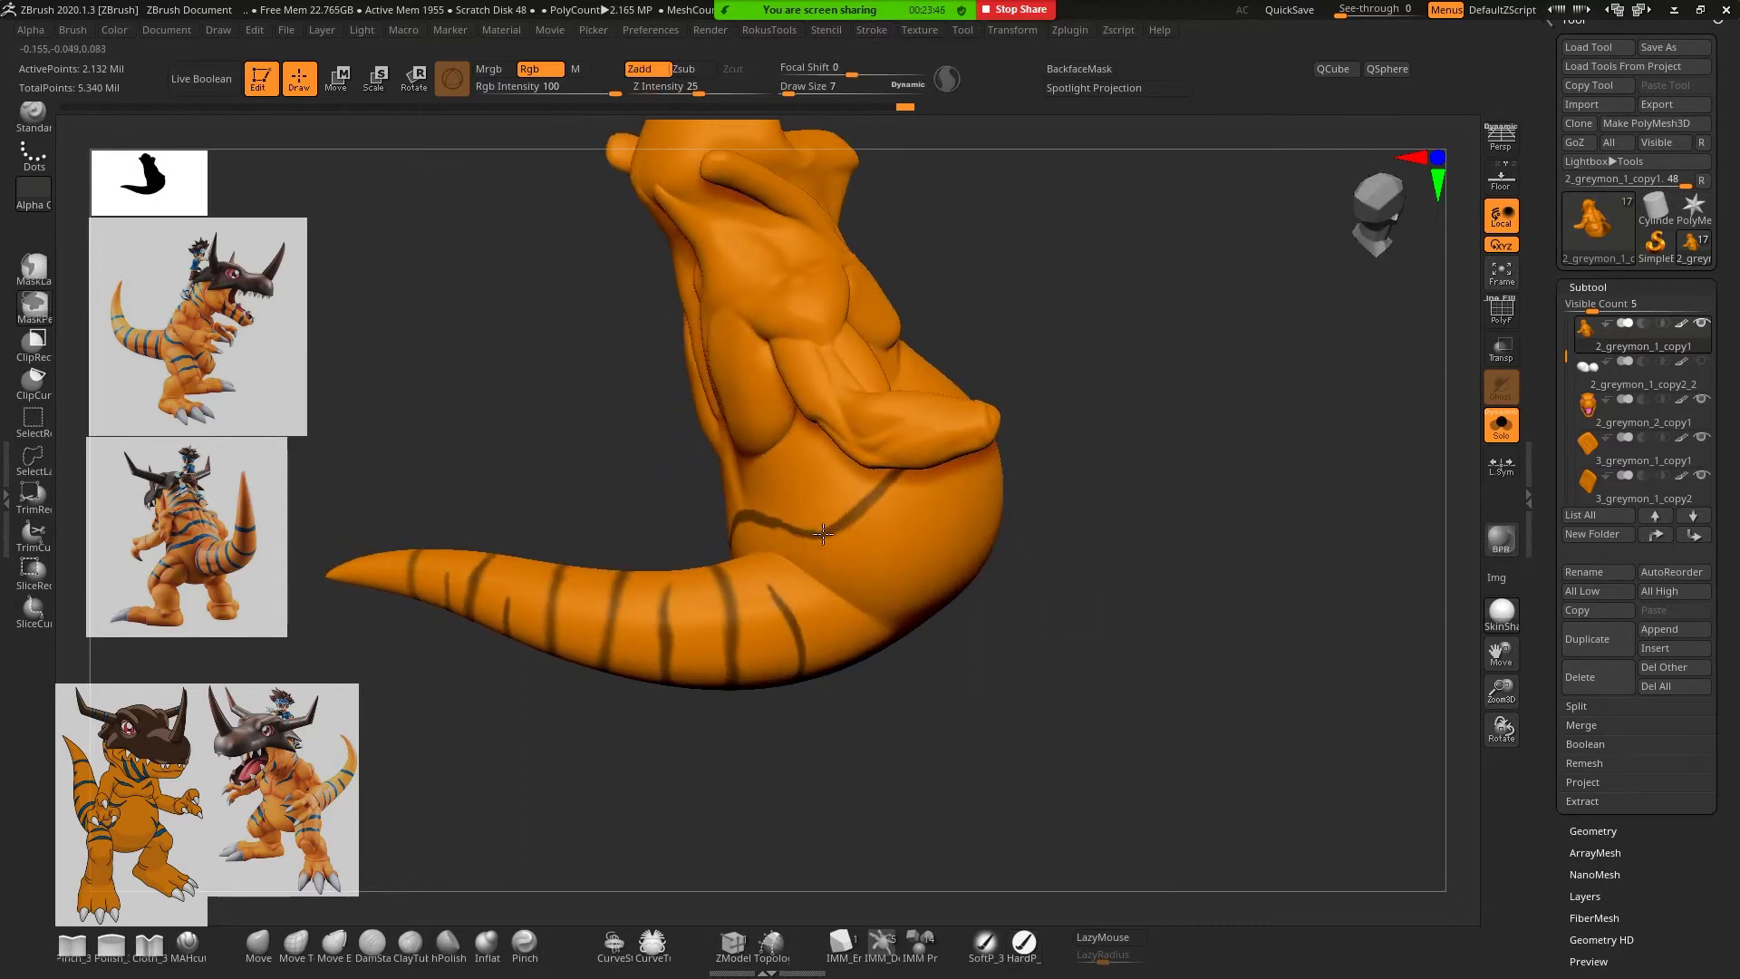
{"action": "left_click_drag", "start_coordinate": [822, 535], "coordinate": [908, 520], "text": "ctrl"}
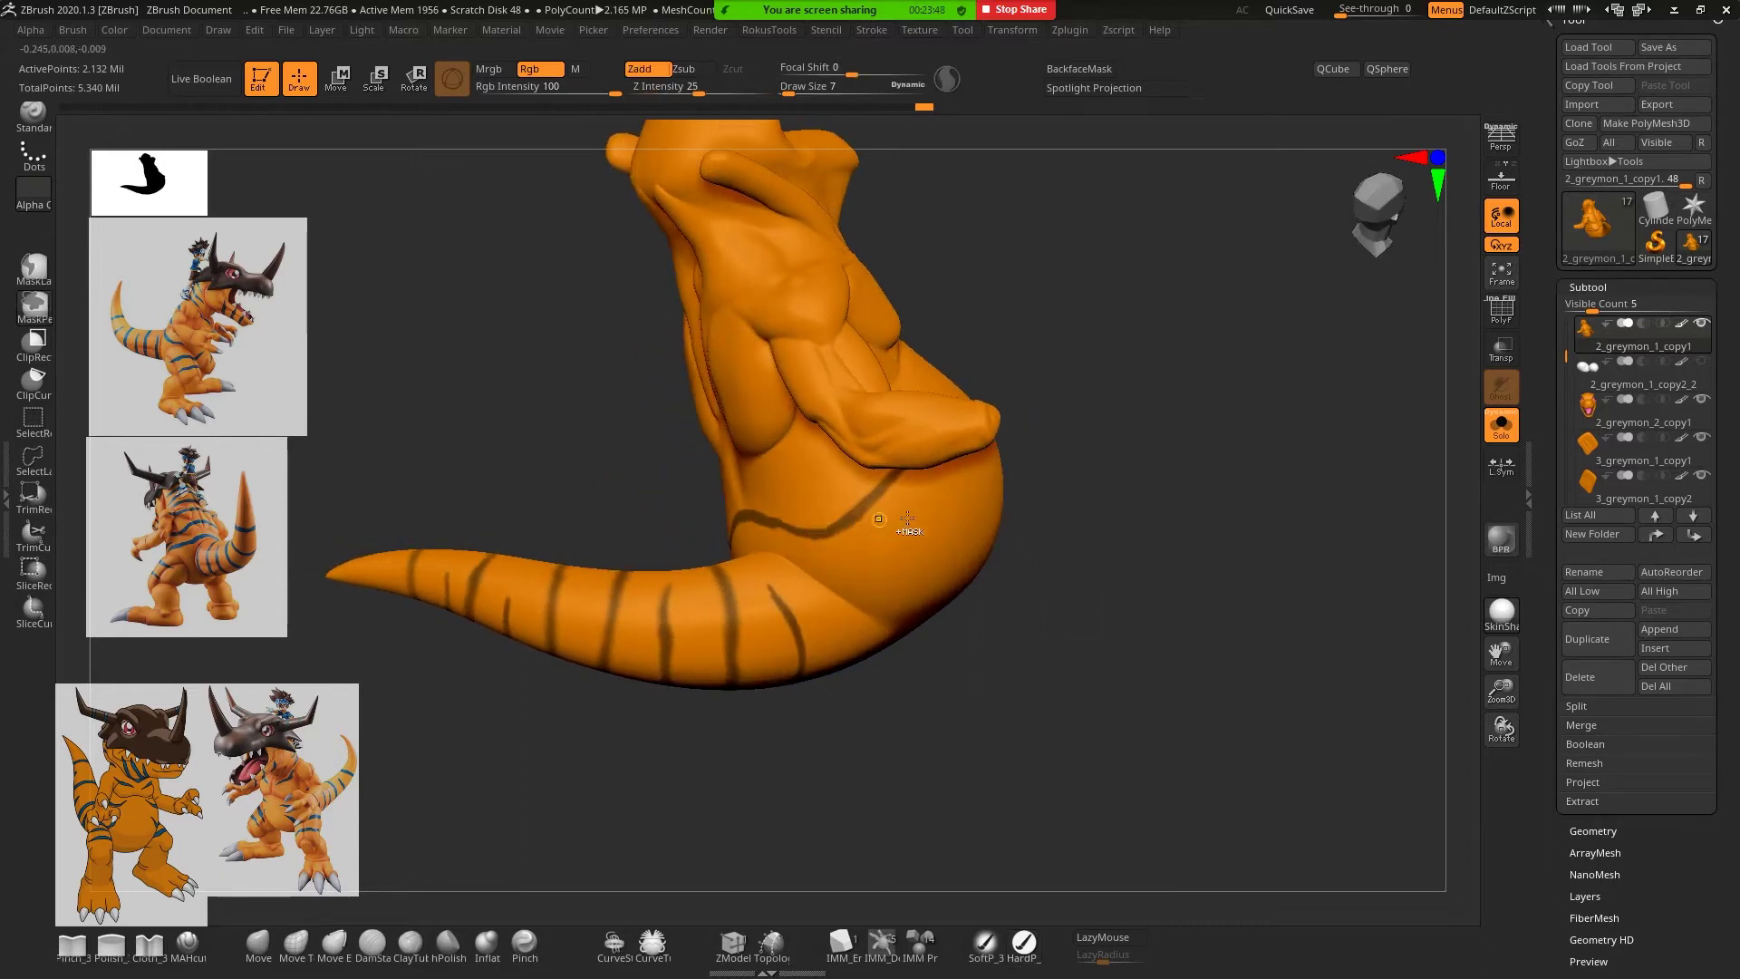
{"action": "left_click_drag", "start_coordinate": [1042, 524], "coordinate": [1166, 447]}
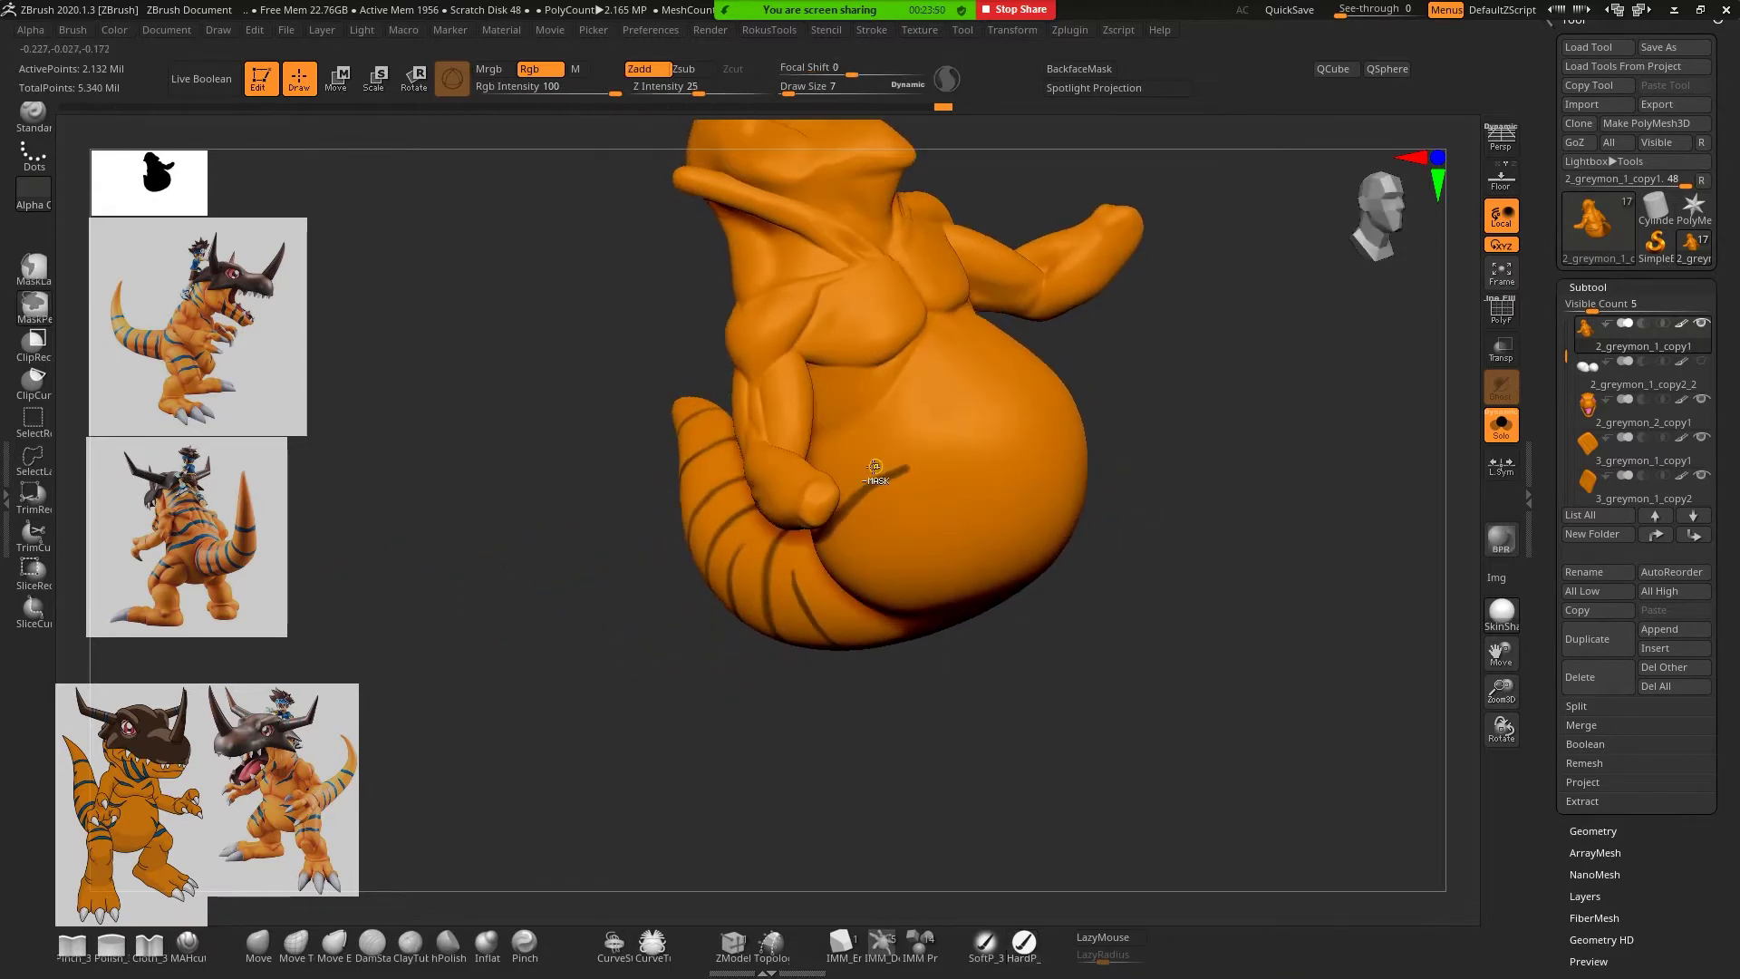
Orbit around front and rear to check the waist line circles the body
{"action": "mouse_move", "coordinate": [1251, 517]}
{"action": "left_mouse_down"}
{"action": "mouse_move", "coordinate": [1194, 662]}
{"action": "mouse_move", "coordinate": [1282, 613]}
{"action": "left_mouse_up"}
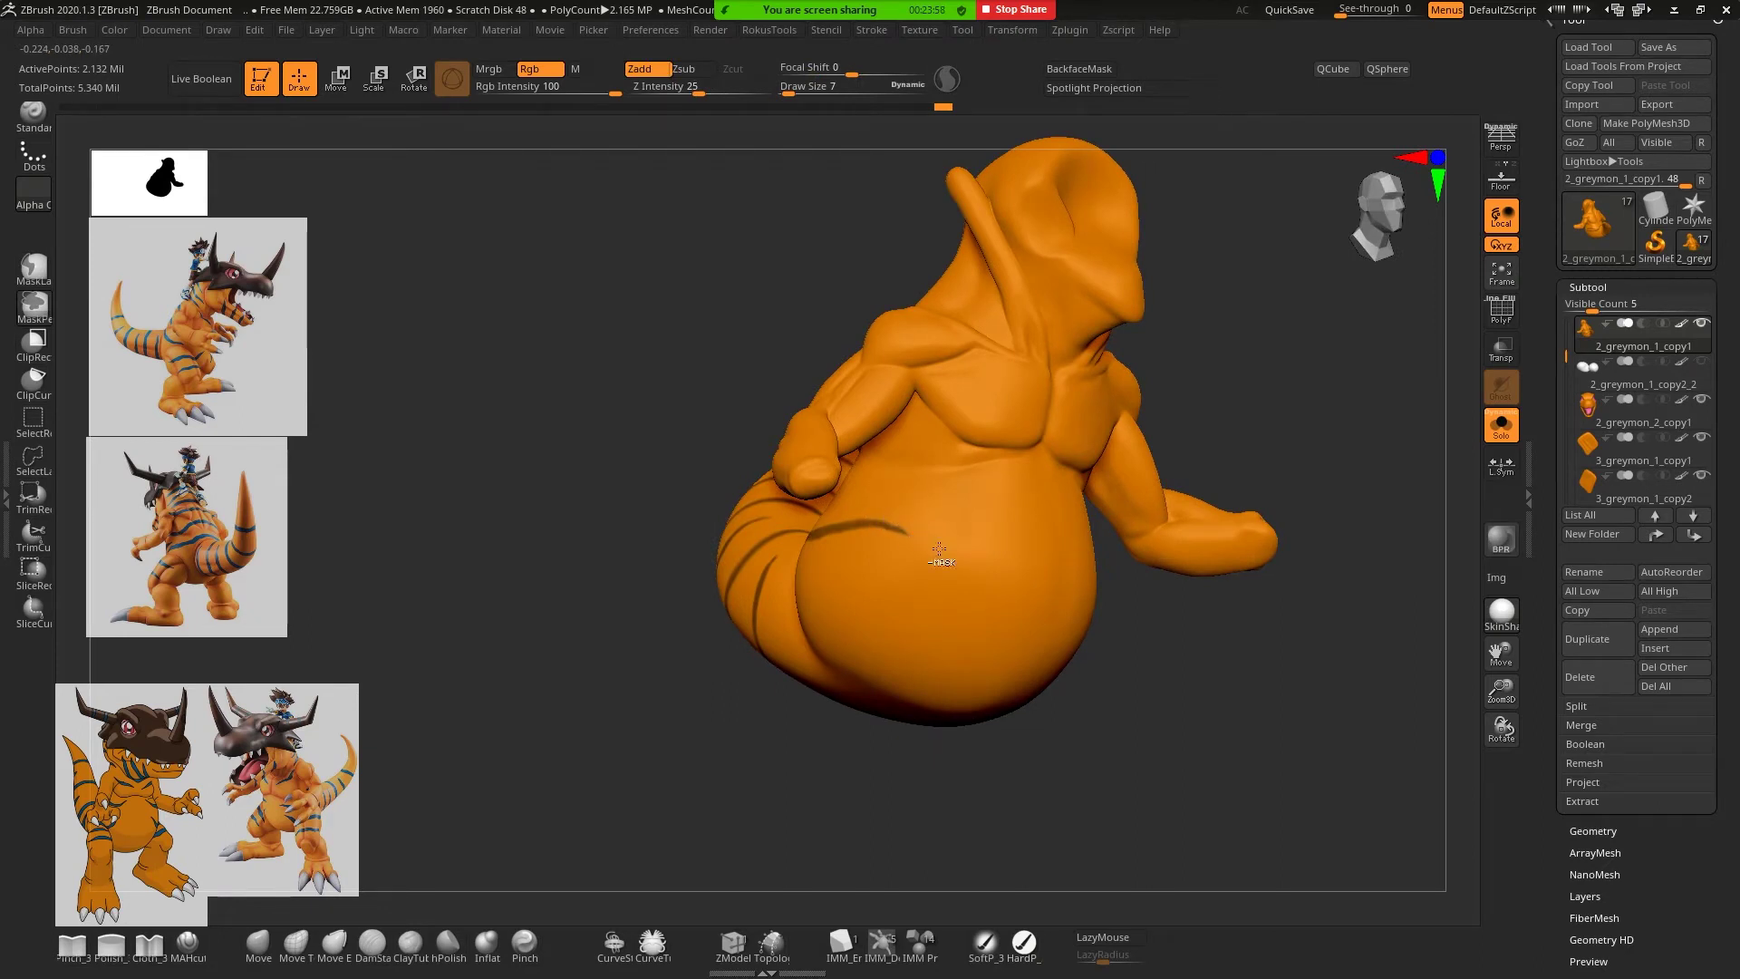
{"action": "left_click_drag", "start_coordinate": [1255, 668], "coordinate": [865, 563]}
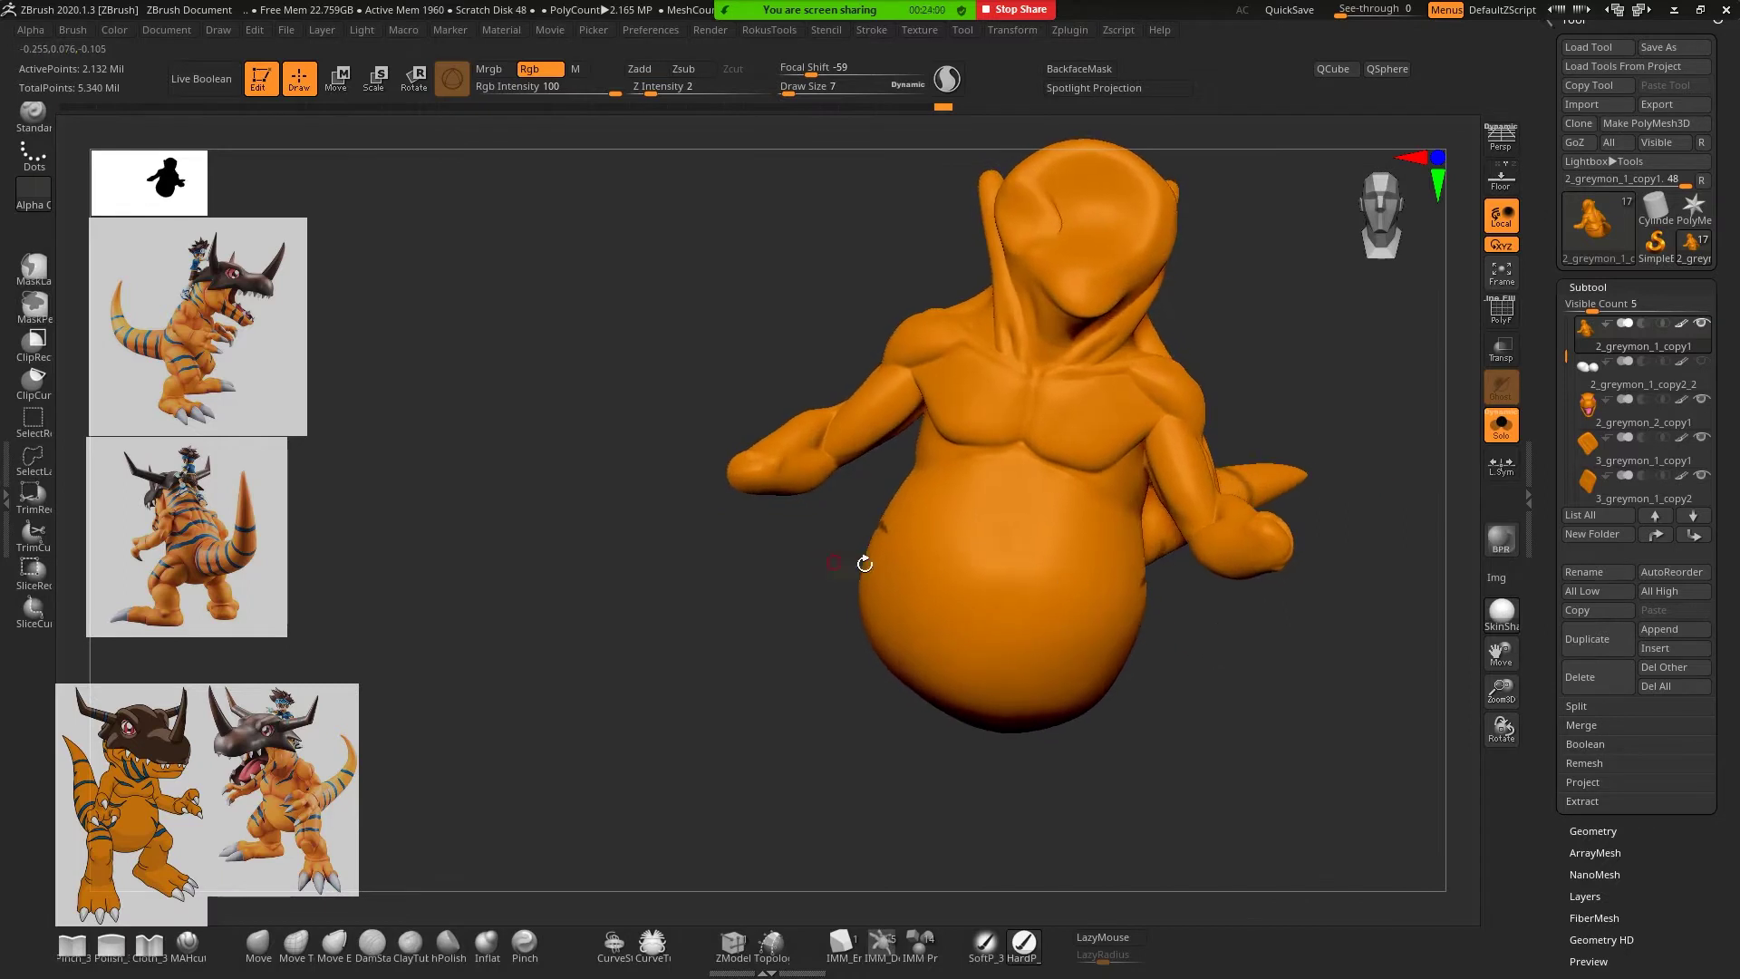
{"action": "left_click_drag", "start_coordinate": [1251, 668], "coordinate": [895, 544]}
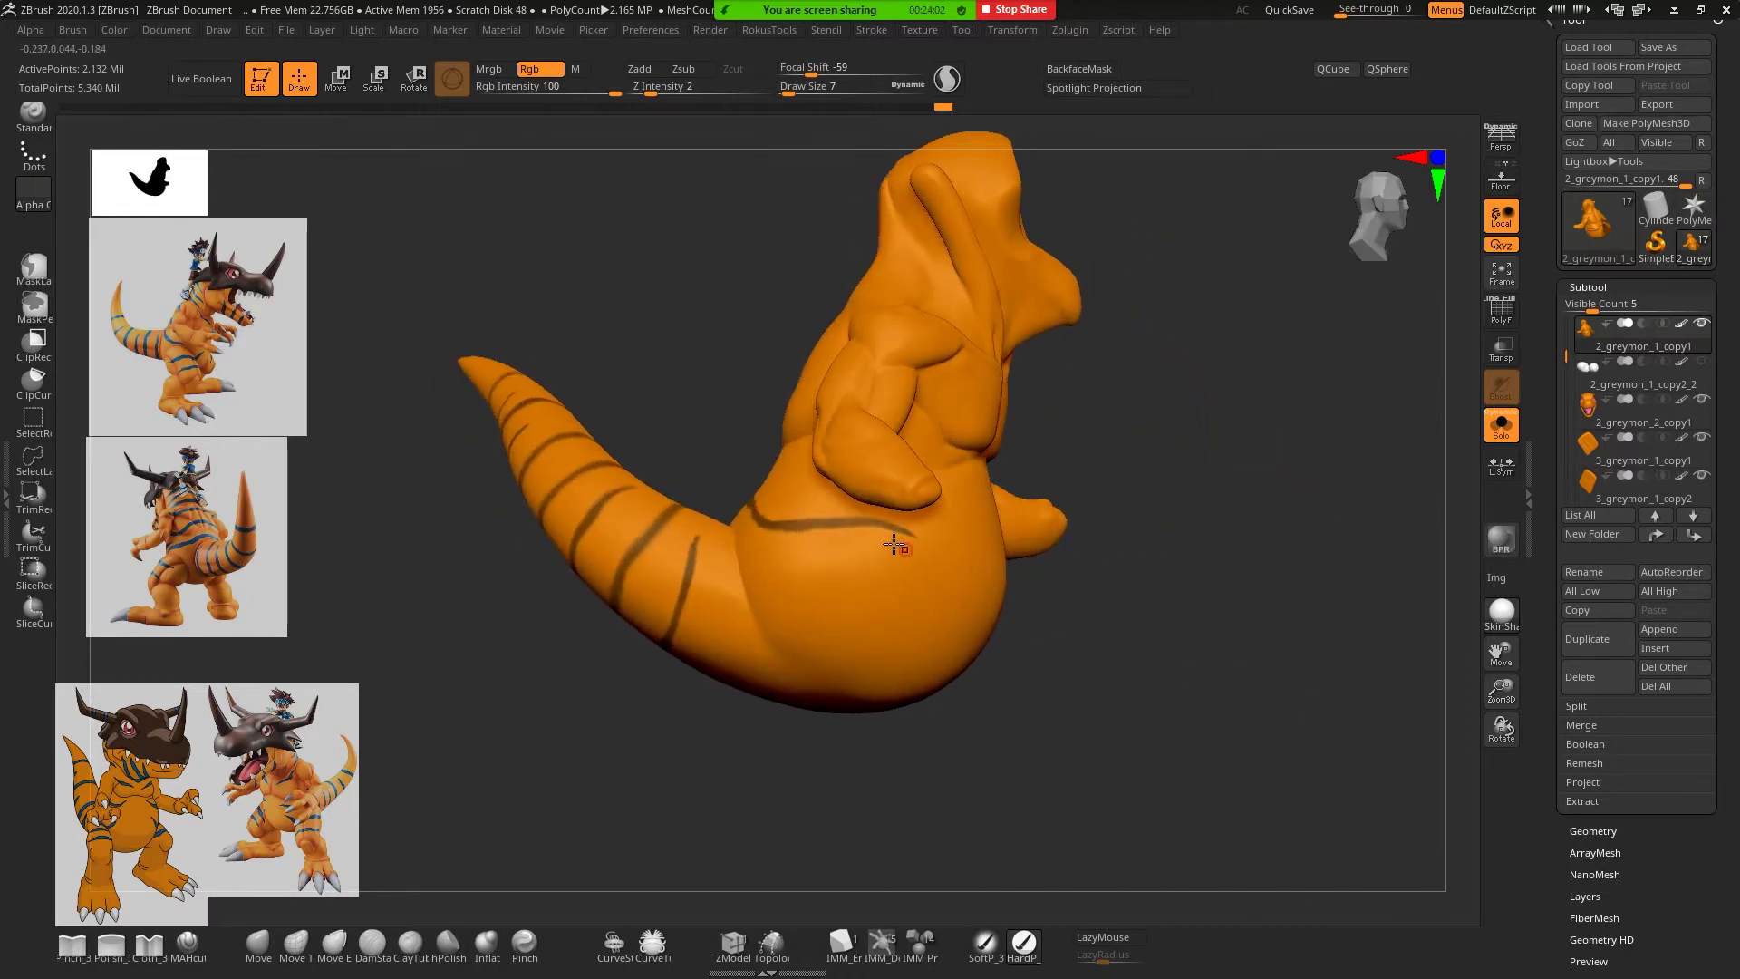
{"action": "mouse_move", "coordinate": [1264, 645]}
{"action": "left_mouse_down"}
{"action": "mouse_move", "coordinate": [1205, 629]}
{"action": "mouse_move", "coordinate": [1233, 633]}
{"action": "left_mouse_up"}
{"action": "key", "text": "ctrl"}
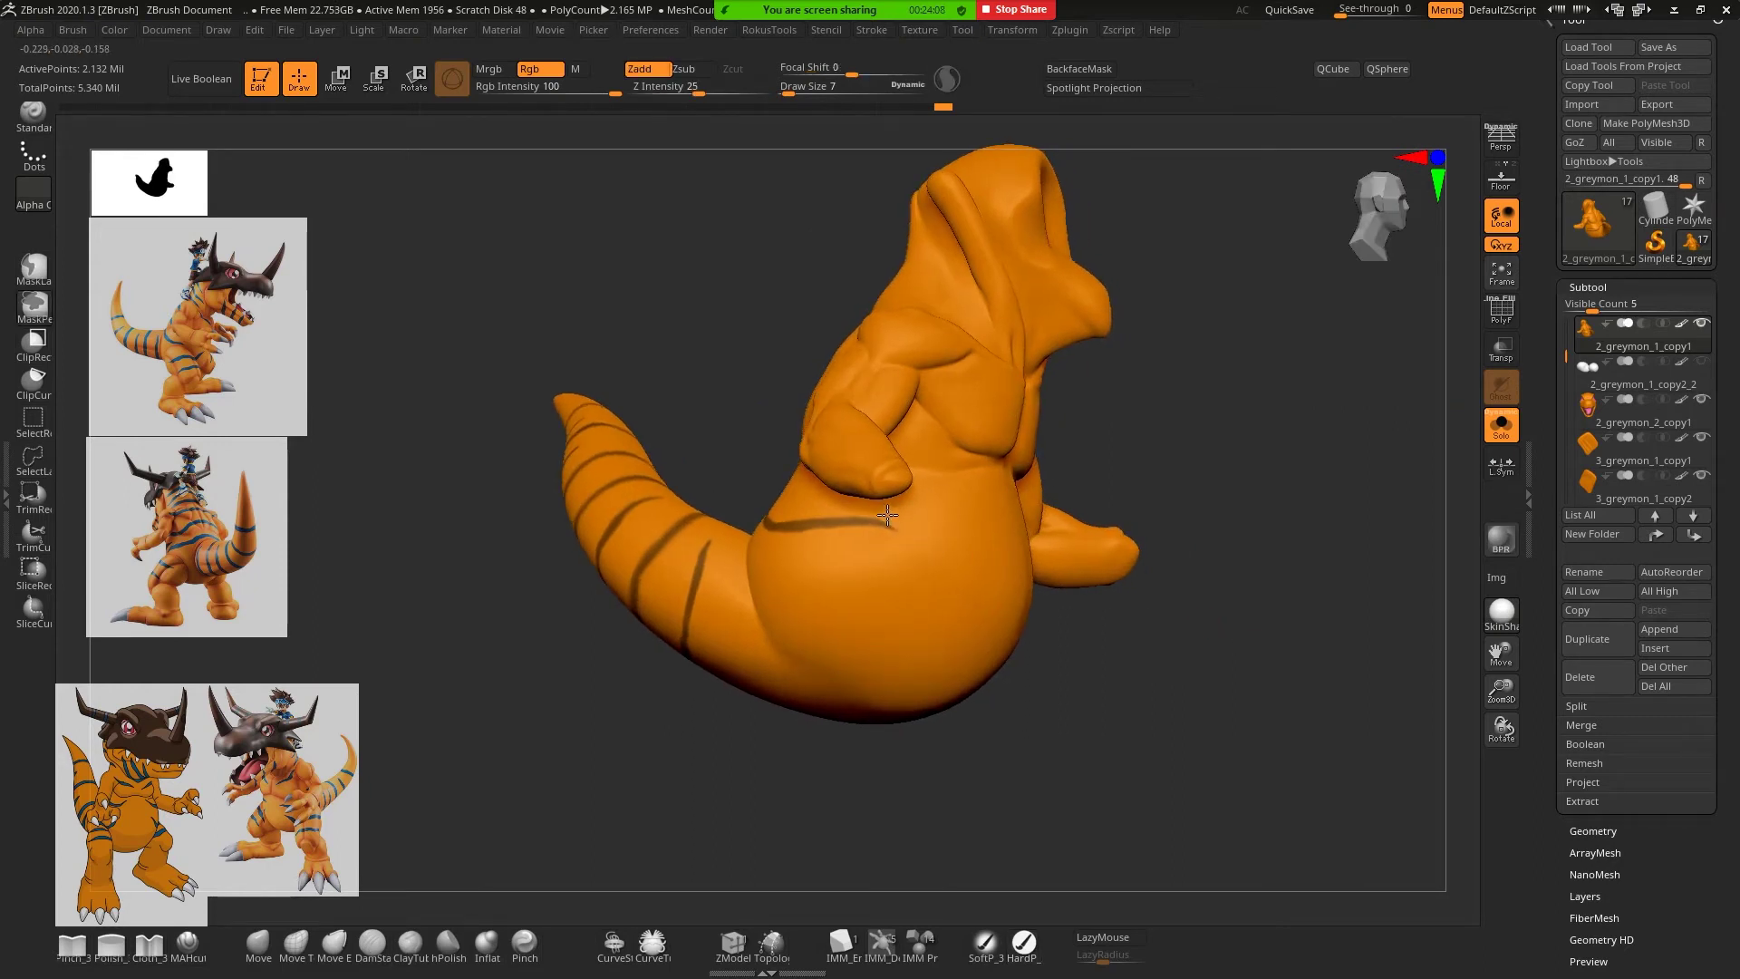
{"action": "mouse_move", "coordinate": [1193, 672]}
{"action": "left_mouse_down"}
{"action": "mouse_move", "coordinate": [1151, 688]}
{"action": "mouse_move", "coordinate": [1252, 752]}
{"action": "mouse_move", "coordinate": [1248, 710]}
{"action": "mouse_move", "coordinate": [1328, 728]}
{"action": "mouse_move", "coordinate": [1142, 613]}
{"action": "mouse_move", "coordinate": [1211, 672]}
{"action": "mouse_move", "coordinate": [1166, 532]}
{"action": "mouse_move", "coordinate": [1173, 629]}
{"action": "mouse_move", "coordinate": [1272, 542]}
{"action": "mouse_move", "coordinate": [1205, 510]}
{"action": "mouse_move", "coordinate": [1162, 505]}
{"action": "mouse_move", "coordinate": [1181, 517]}
{"action": "mouse_move", "coordinate": [922, 626]}
{"action": "left_mouse_up"}
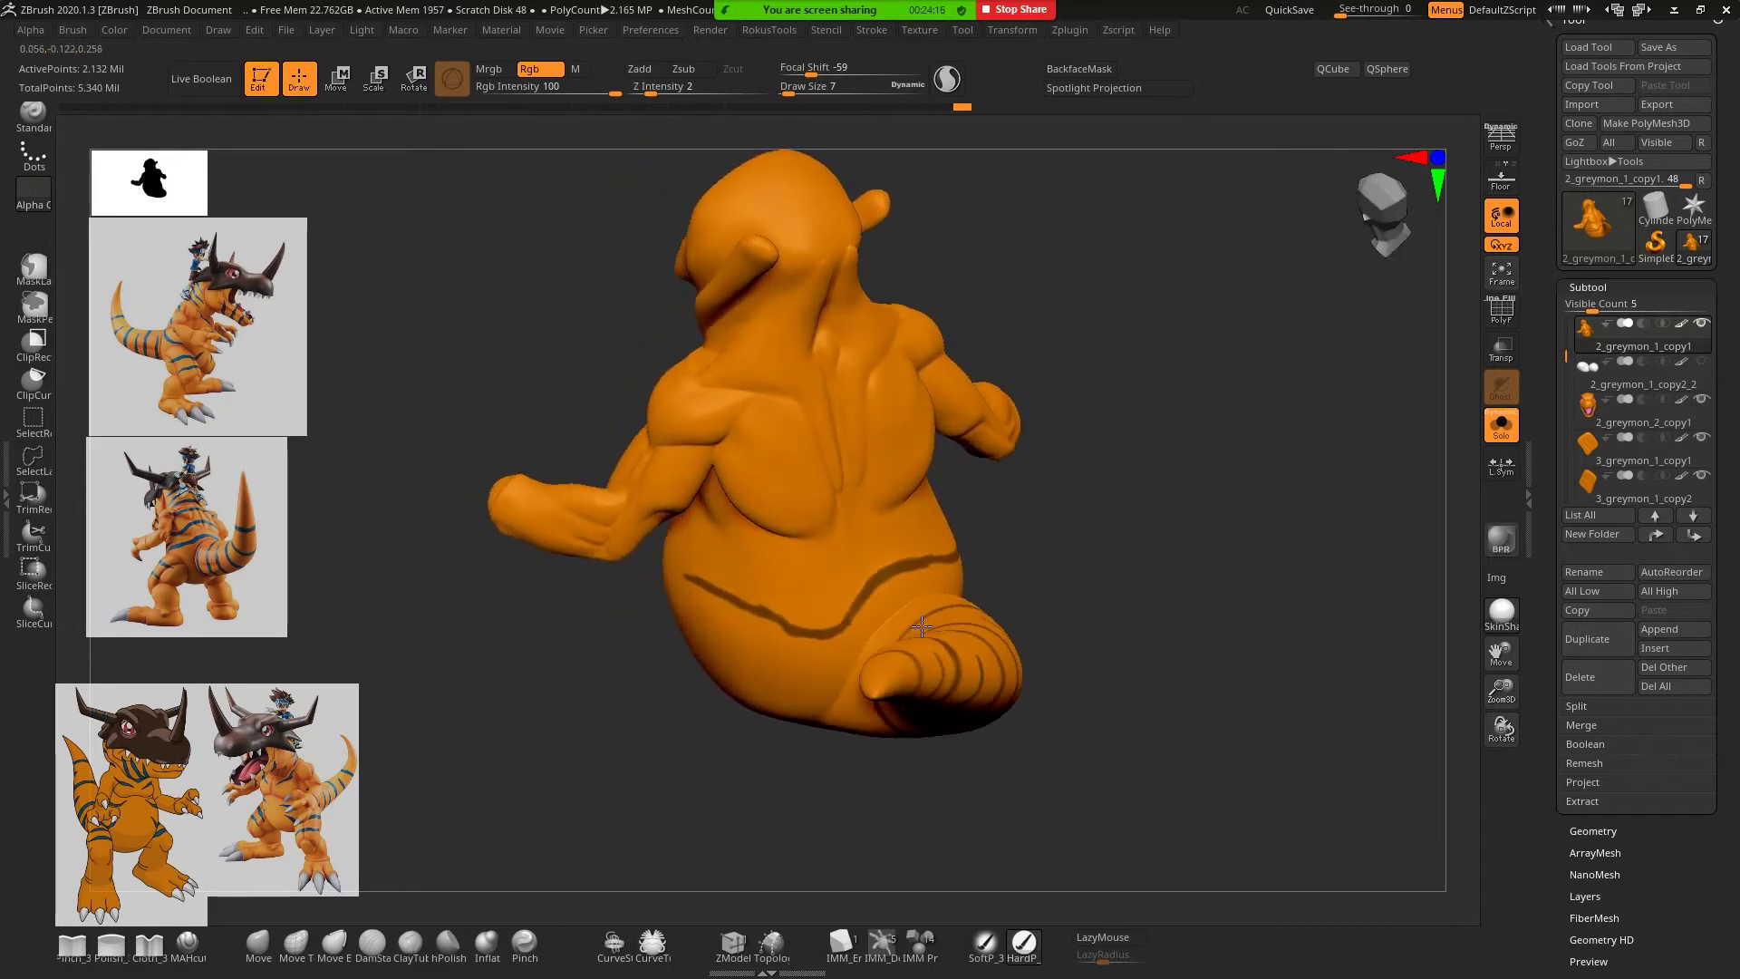
{"action": "key", "text": "ctrl"}
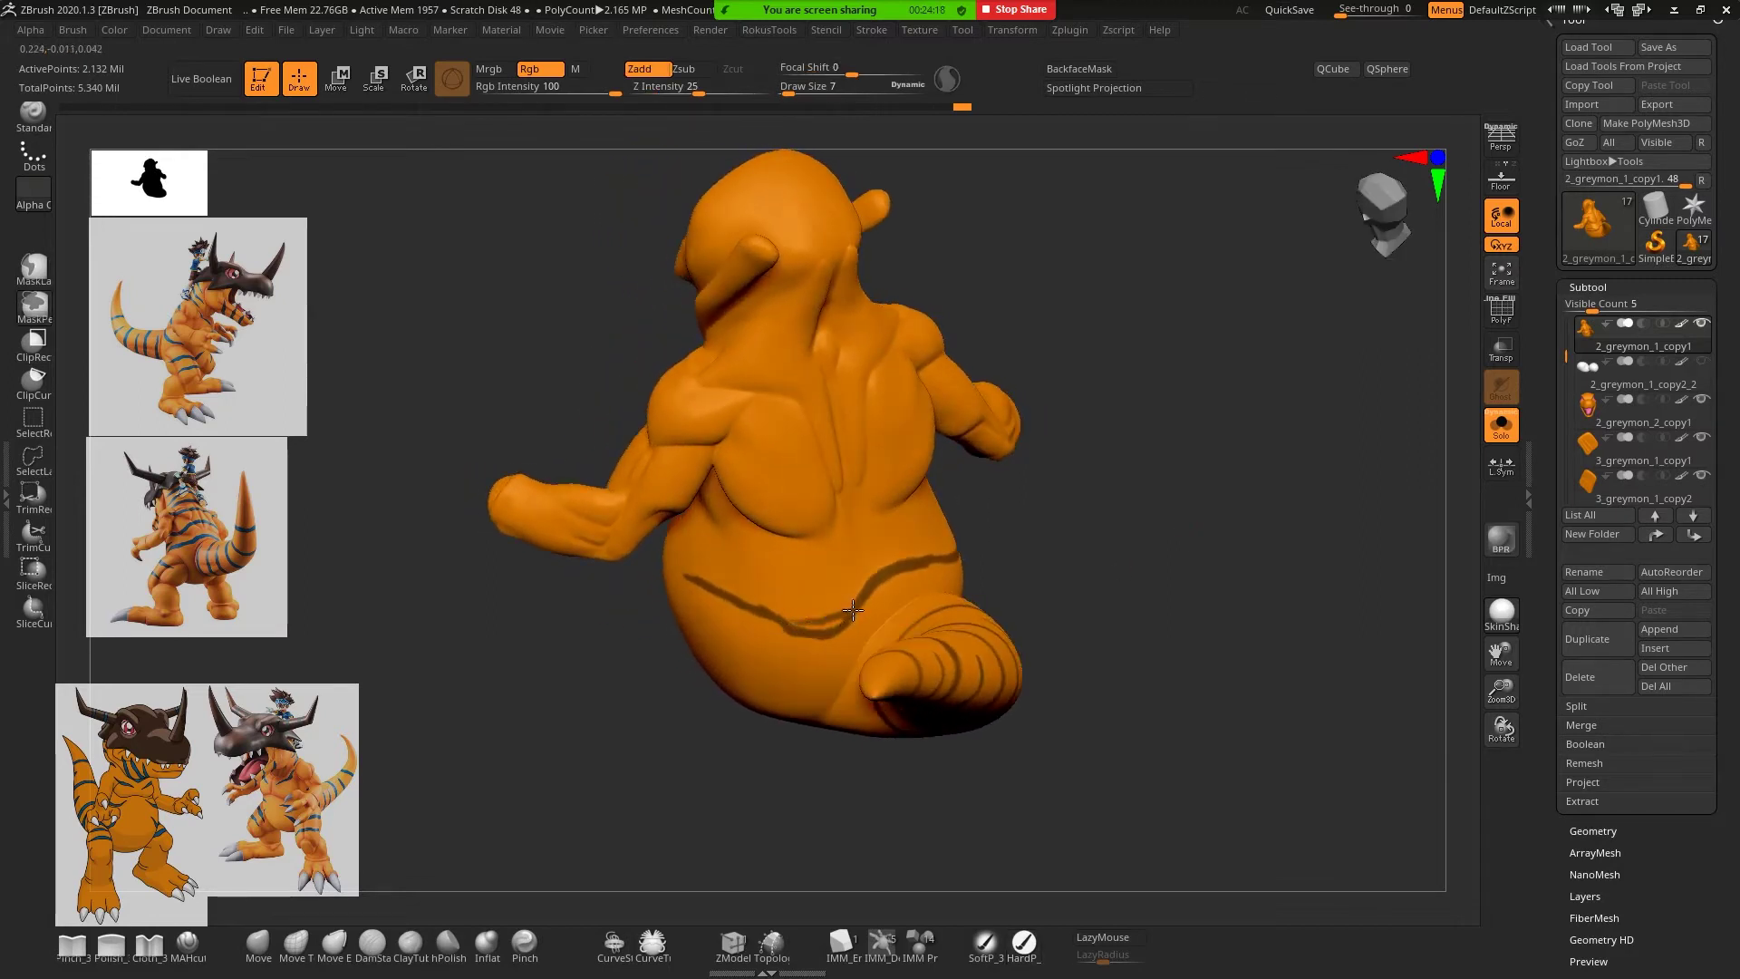
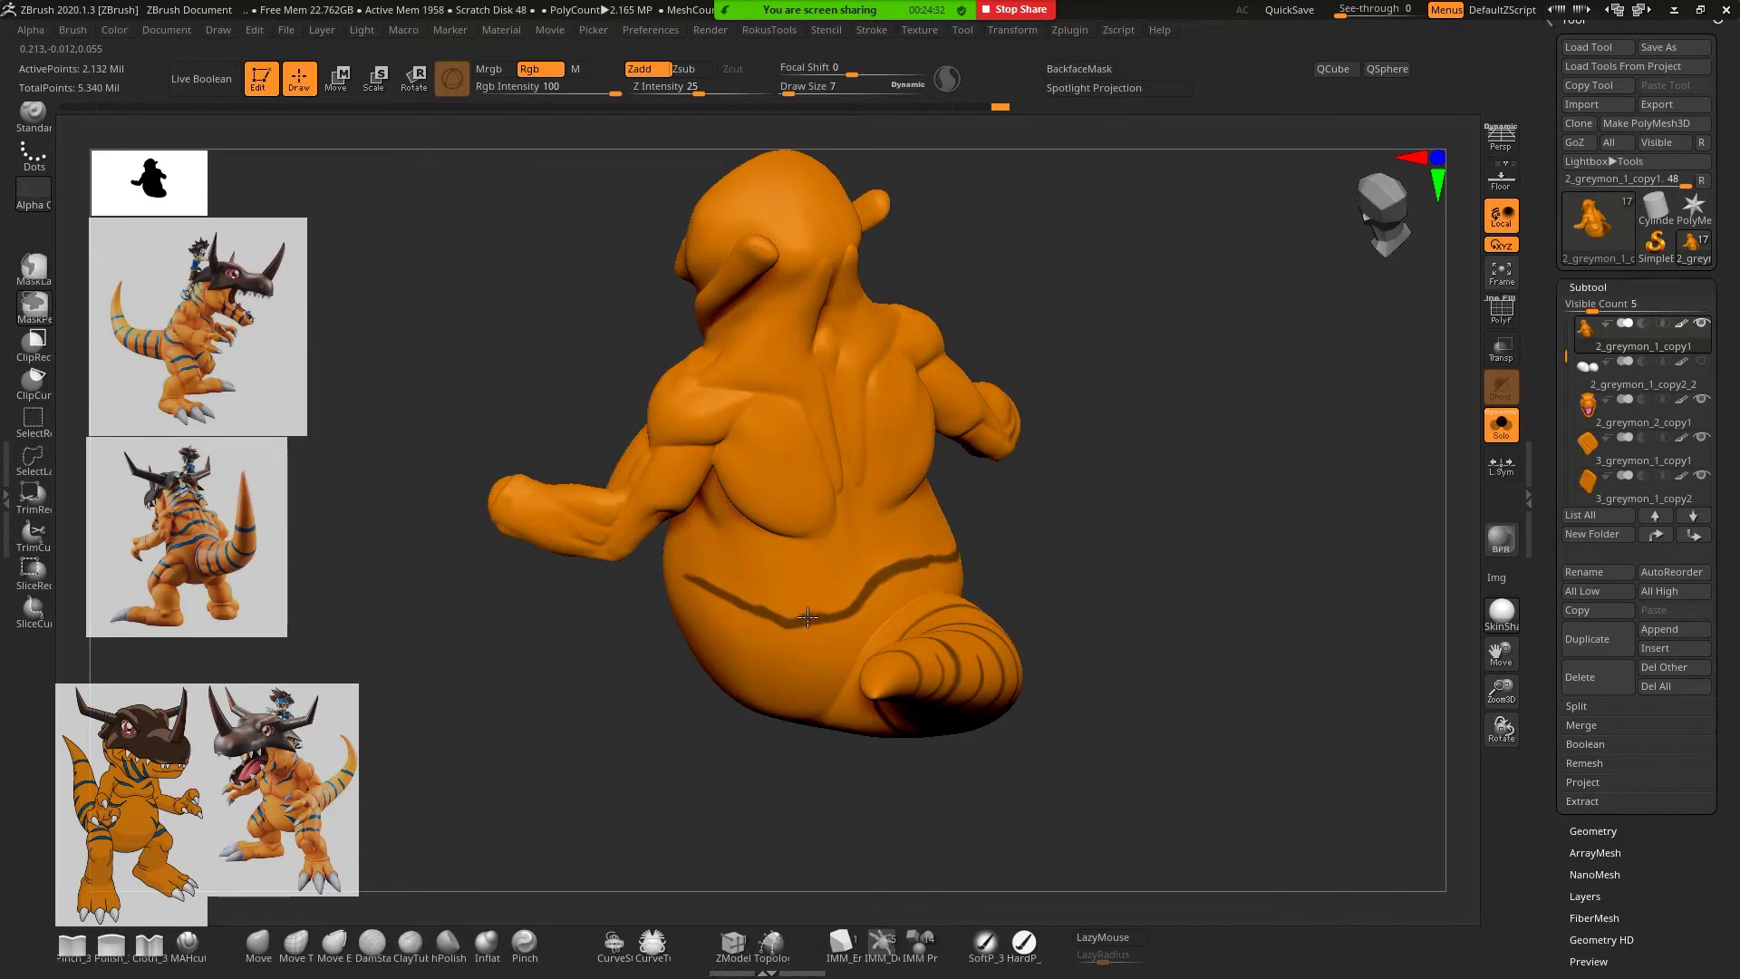
Inspect the isolated body from several angles, then turn Solo off to restore helmet, legs and snowy base
{"action": "mouse_move", "coordinate": [1051, 546]}
{"action": "left_mouse_down"}
{"action": "mouse_move", "coordinate": [1115, 517]}
{"action": "mouse_move", "coordinate": [1178, 590]}
{"action": "mouse_move", "coordinate": [1166, 513]}
{"action": "mouse_move", "coordinate": [1204, 602]}
{"action": "mouse_move", "coordinate": [1189, 644]}
{"action": "mouse_move", "coordinate": [1154, 634]}
{"action": "mouse_move", "coordinate": [1061, 672]}
{"action": "mouse_move", "coordinate": [1180, 677]}
{"action": "mouse_move", "coordinate": [1052, 683]}
{"action": "mouse_move", "coordinate": [1185, 699]}
{"action": "mouse_move", "coordinate": [1088, 634]}
{"action": "mouse_move", "coordinate": [1107, 692]}
{"action": "left_mouse_up"}
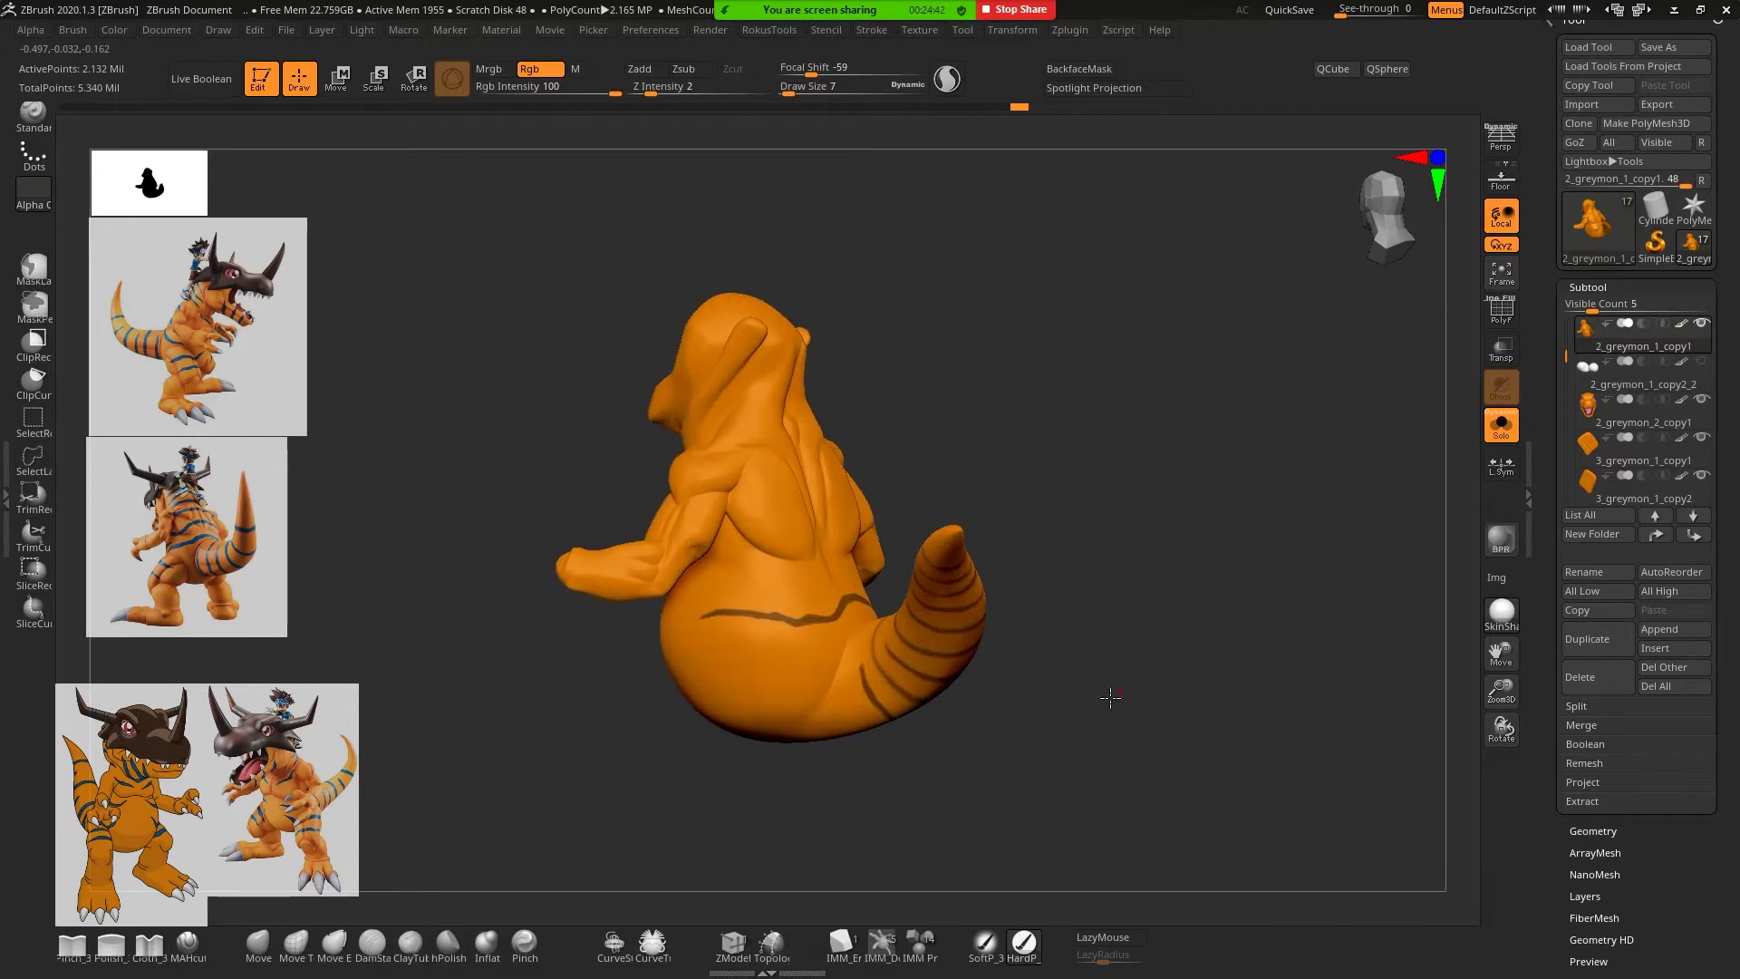
{"action": "key", "text": "ctrl"}
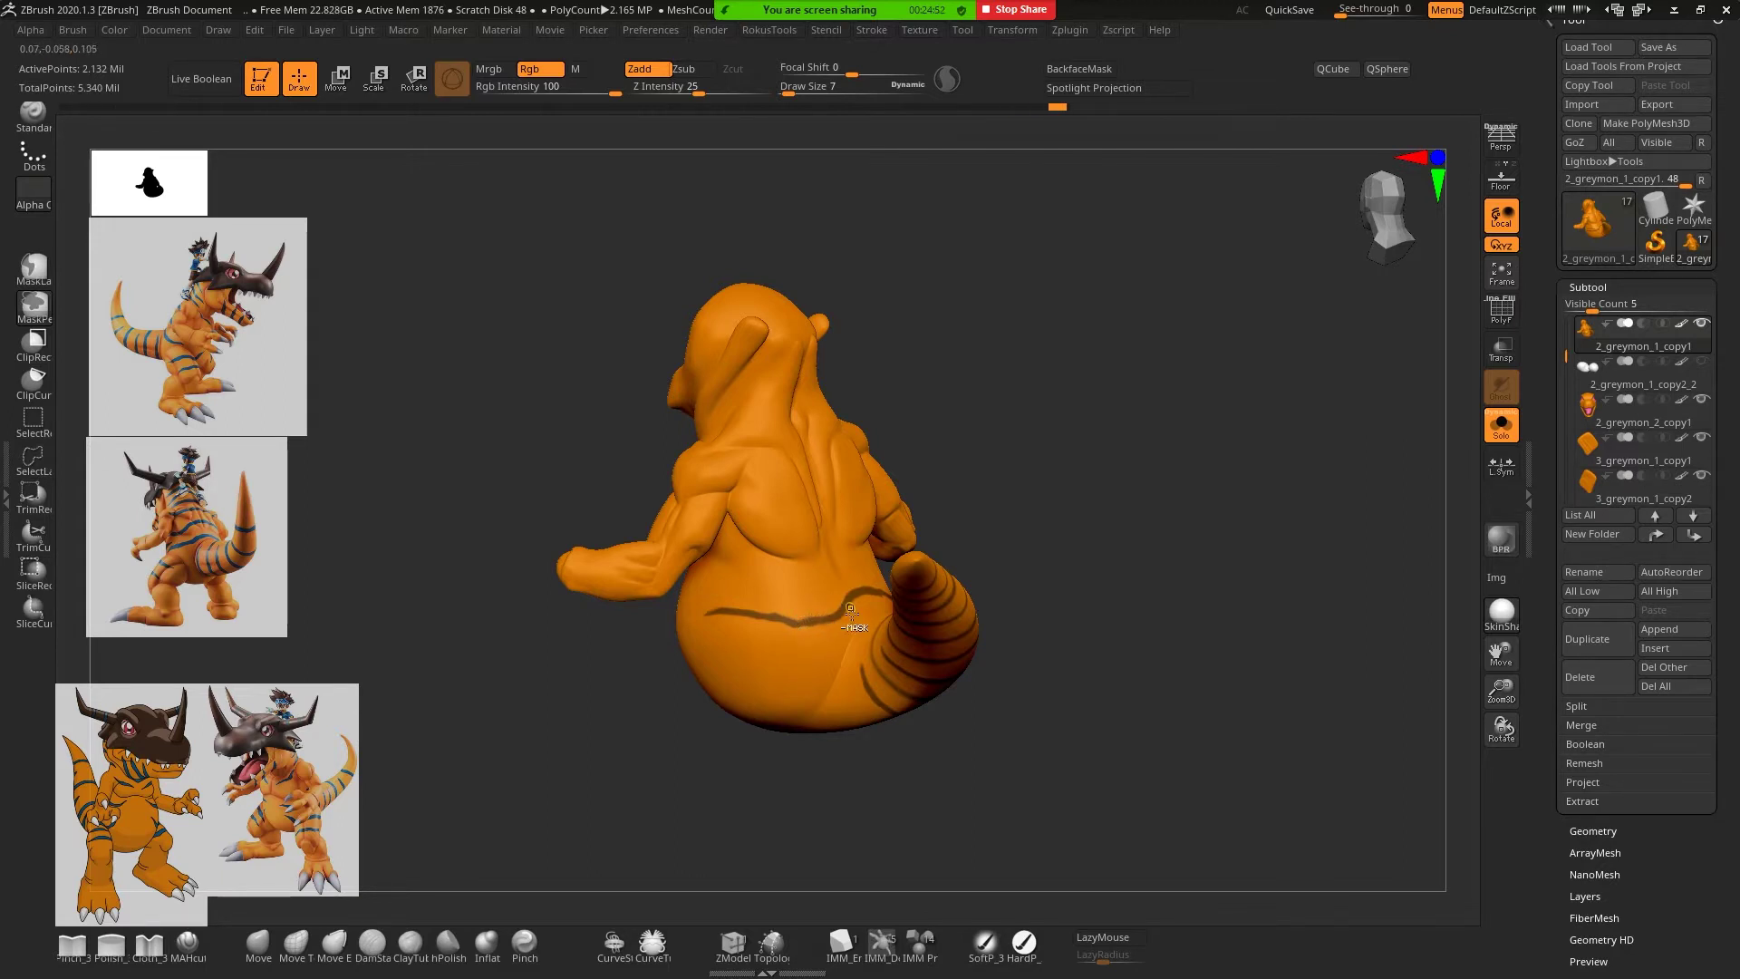
{"action": "mouse_move", "coordinate": [1200, 649]}
{"action": "left_mouse_down"}
{"action": "mouse_move", "coordinate": [1194, 634]}
{"action": "mouse_move", "coordinate": [1118, 692]}
{"action": "mouse_move", "coordinate": [799, 624]}
{"action": "left_mouse_up"}
{"action": "key", "text": "ctrl"}
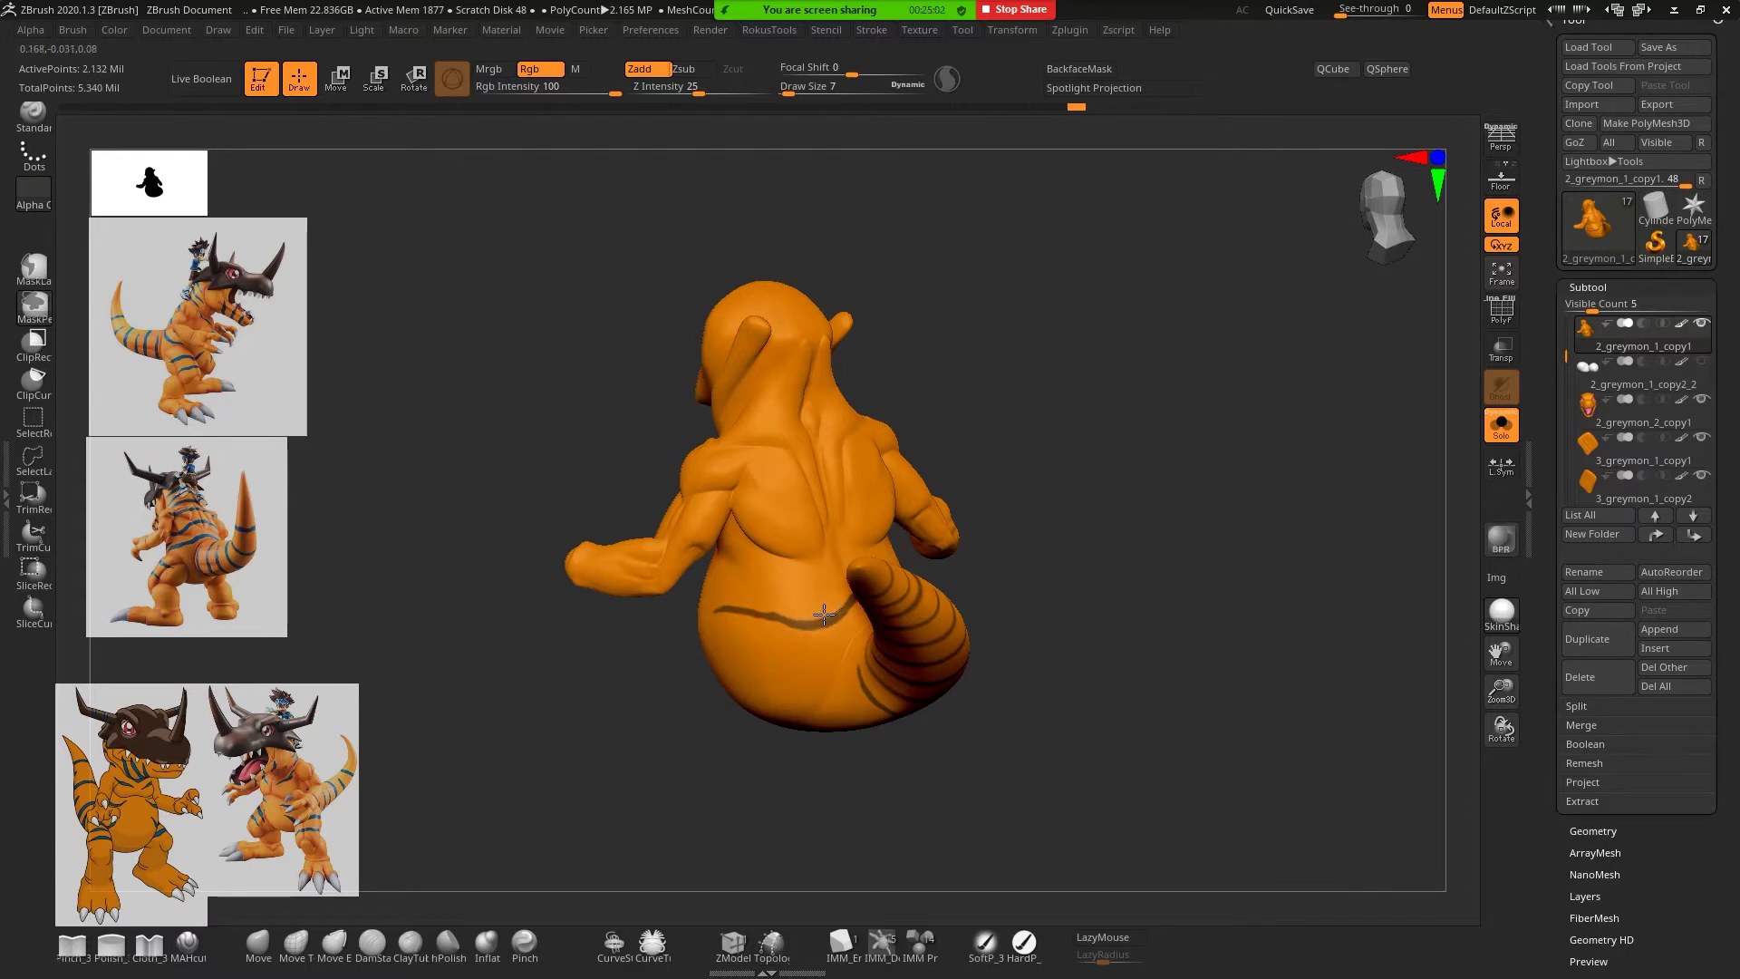
{"action": "mouse_move", "coordinate": [1146, 684]}
{"action": "left_mouse_down"}
{"action": "mouse_move", "coordinate": [1048, 723]}
{"action": "mouse_move", "coordinate": [1134, 731]}
{"action": "mouse_move", "coordinate": [1155, 671]}
{"action": "mouse_move", "coordinate": [1091, 625]}
{"action": "mouse_move", "coordinate": [1154, 634]}
{"action": "mouse_move", "coordinate": [1172, 705]}
{"action": "mouse_move", "coordinate": [1162, 621]}
{"action": "mouse_move", "coordinate": [1263, 583]}
{"action": "mouse_move", "coordinate": [1215, 692]}
{"action": "mouse_move", "coordinate": [1157, 668]}
{"action": "mouse_move", "coordinate": [1147, 611]}
{"action": "mouse_move", "coordinate": [1193, 525]}
{"action": "mouse_move", "coordinate": [1151, 562]}
{"action": "mouse_move", "coordinate": [974, 535]}
{"action": "left_mouse_up"}
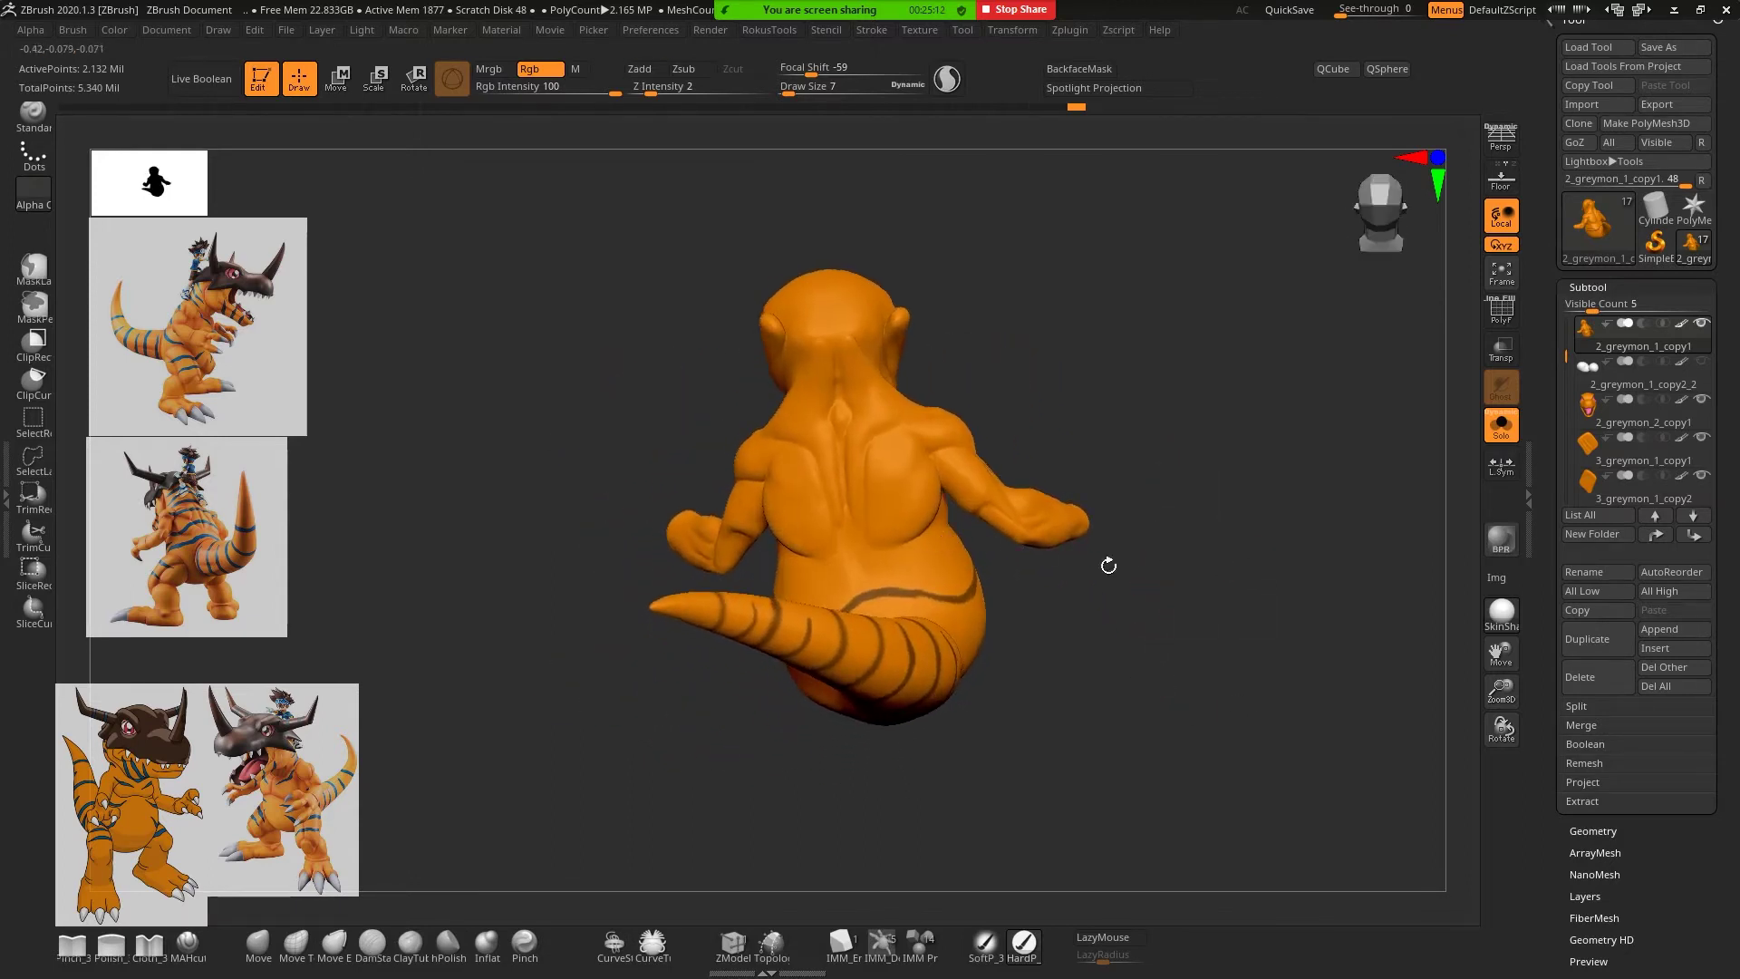
{"action": "mouse_move", "coordinate": [1107, 567]}
{"action": "left_mouse_down"}
{"action": "mouse_move", "coordinate": [1092, 646]}
{"action": "mouse_move", "coordinate": [1139, 622]}
{"action": "mouse_move", "coordinate": [1074, 682]}
{"action": "left_mouse_up"}
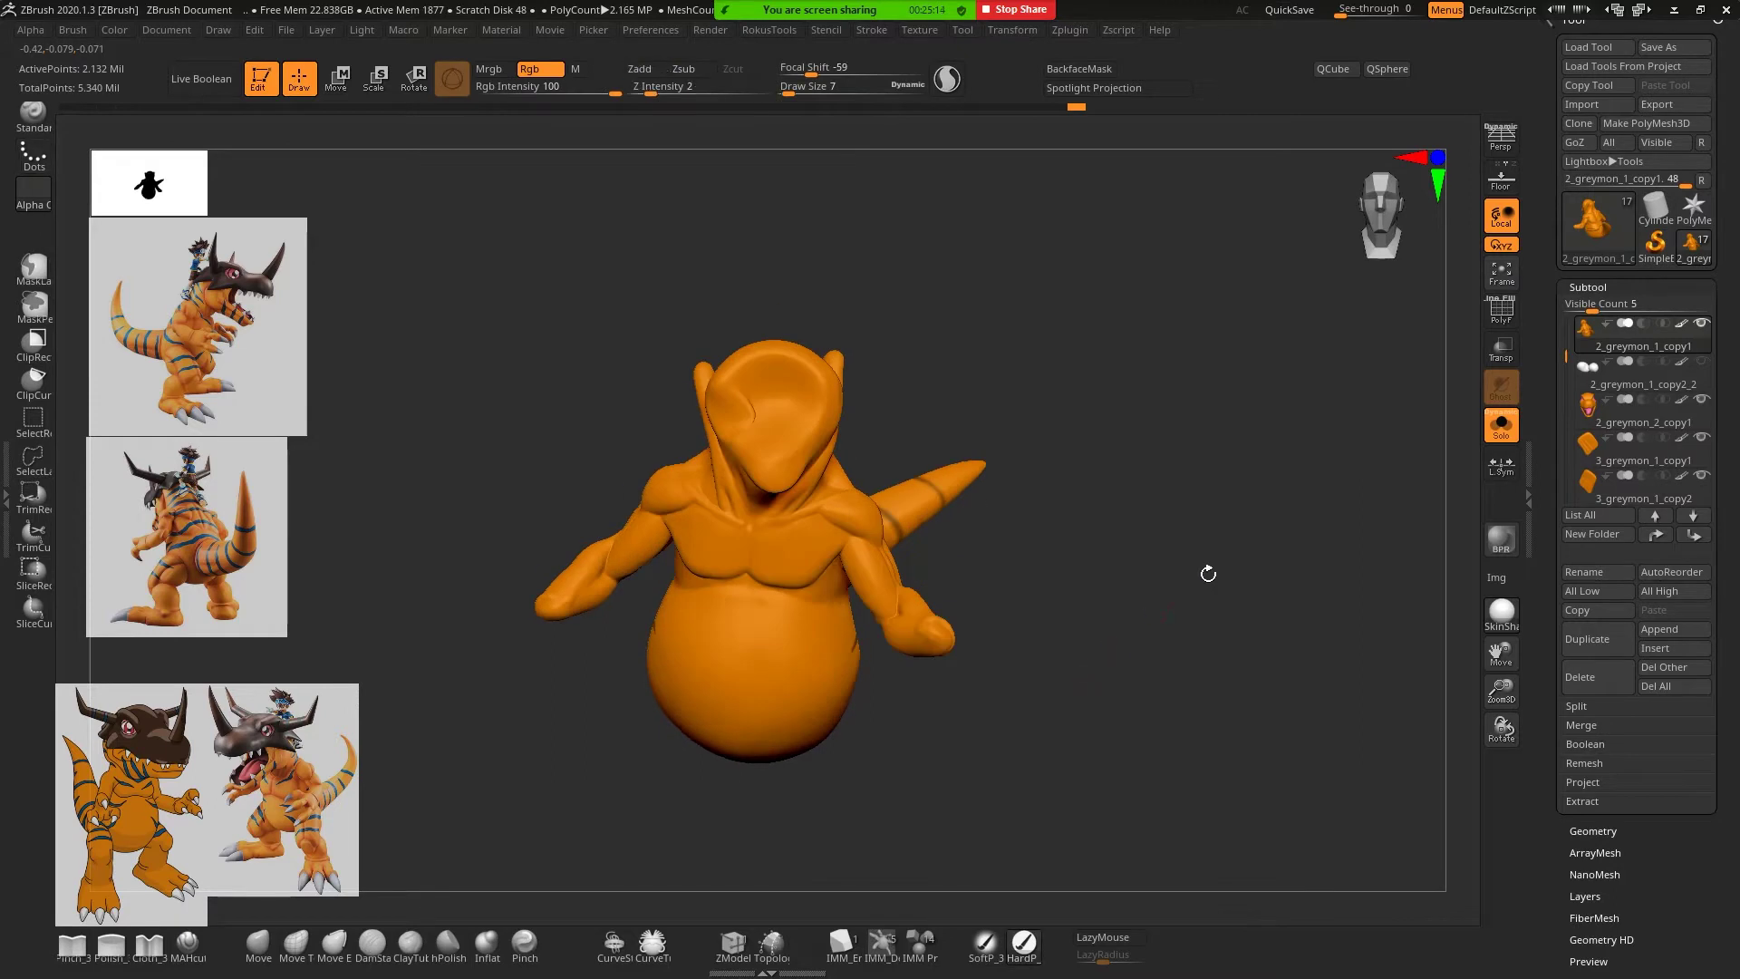
{"action": "left_click", "coordinate": [1501, 426]}
Check the full figure from below and both sides, then re-isolate the orange body with Solo
{"action": "left_click_drag", "start_coordinate": [1240, 542], "coordinate": [1239, 531]}
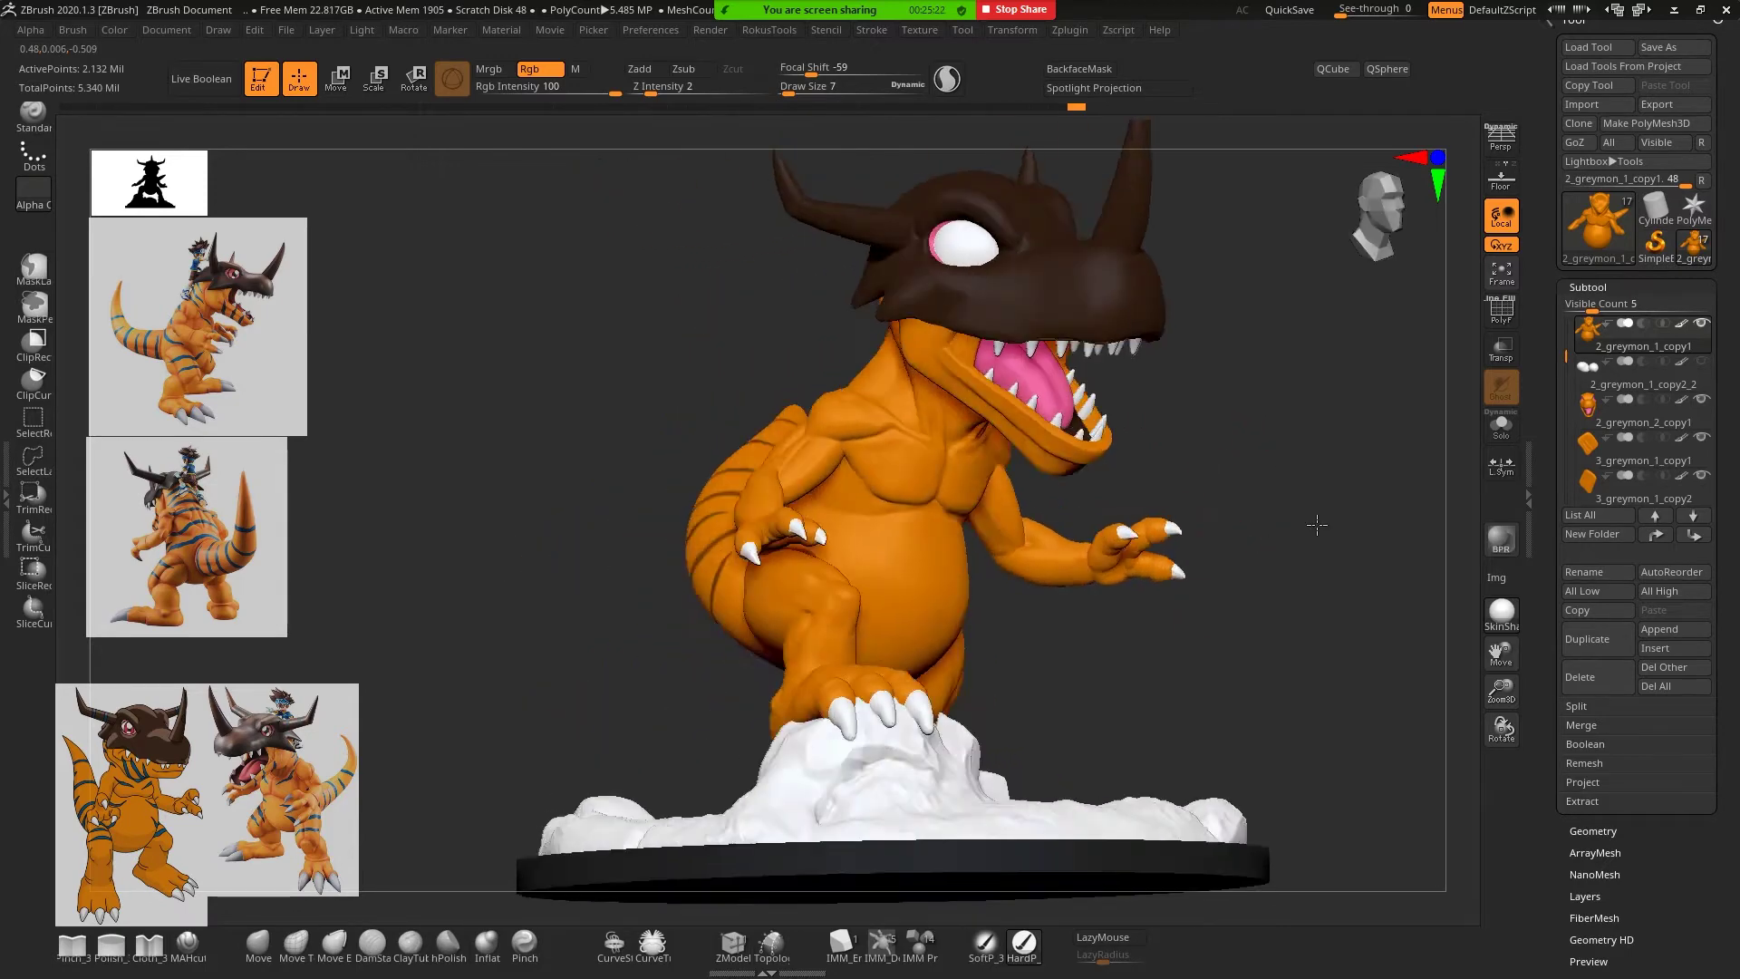
{"action": "mouse_move", "coordinate": [1257, 538]}
{"action": "left_mouse_down"}
{"action": "mouse_move", "coordinate": [1313, 456]}
{"action": "mouse_move", "coordinate": [1208, 462]}
{"action": "left_mouse_up"}
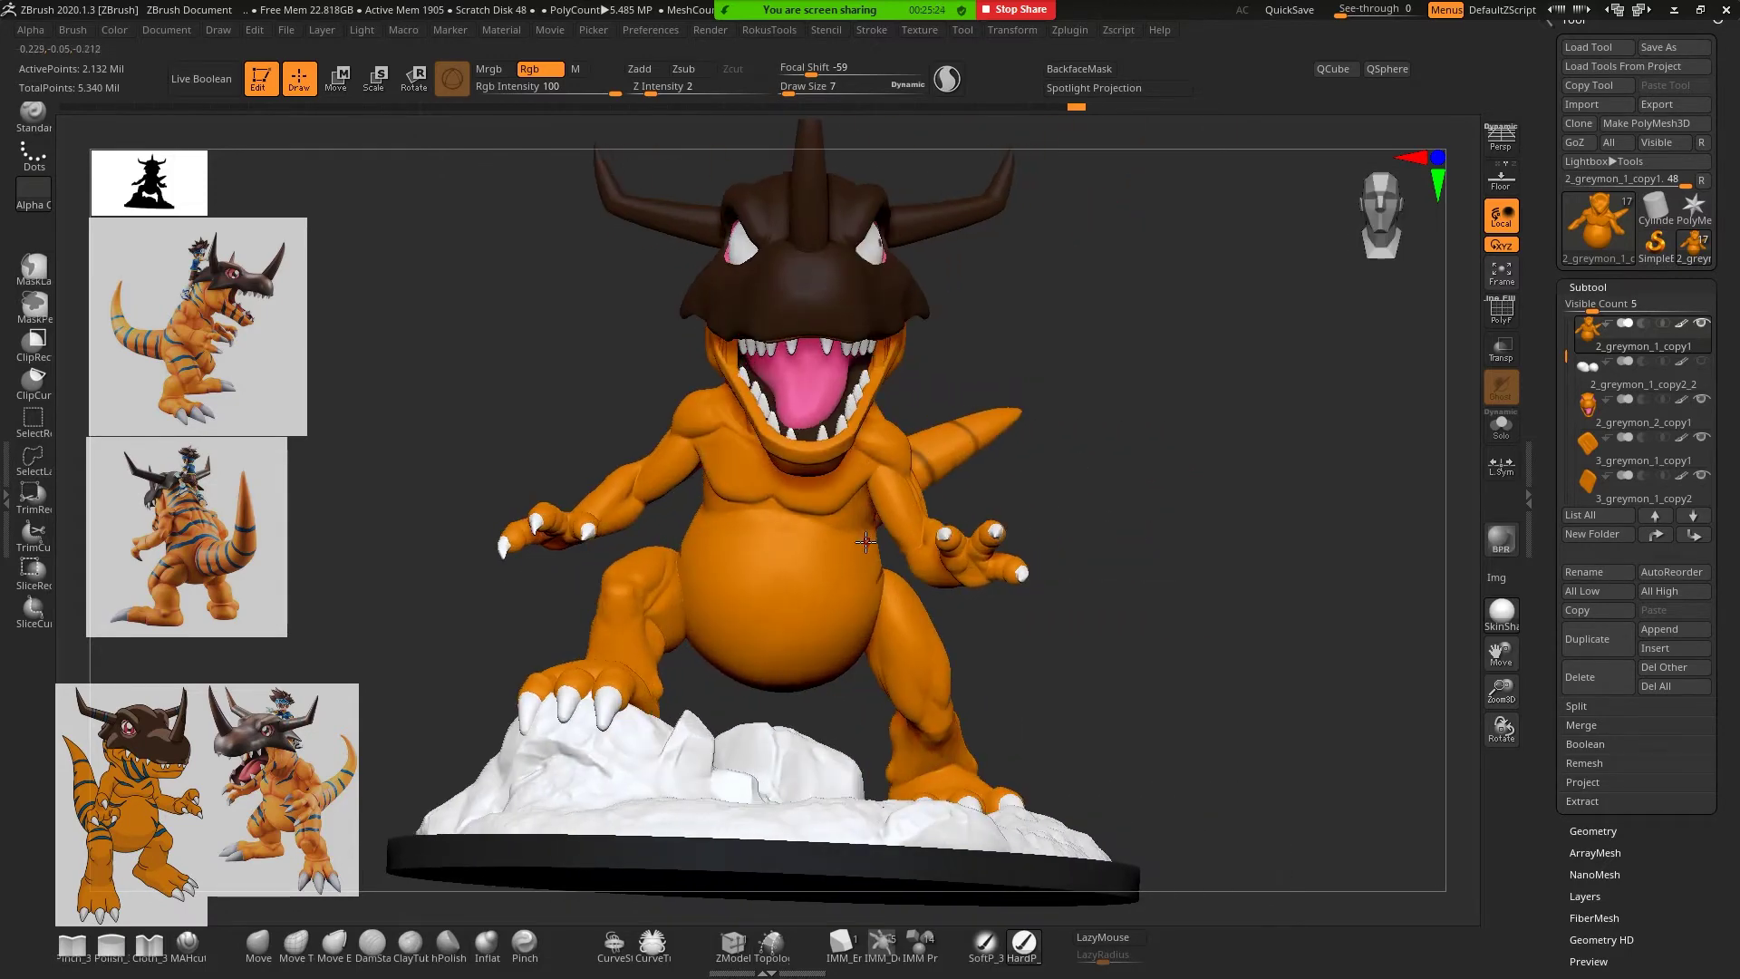
{"action": "mouse_move", "coordinate": [1197, 541]}
{"action": "left_mouse_down"}
{"action": "mouse_move", "coordinate": [1100, 552]}
{"action": "mouse_move", "coordinate": [1287, 508]}
{"action": "mouse_move", "coordinate": [1166, 475]}
{"action": "mouse_move", "coordinate": [1247, 474]}
{"action": "mouse_move", "coordinate": [1266, 537]}
{"action": "mouse_move", "coordinate": [1255, 463]}
{"action": "mouse_move", "coordinate": [1309, 462]}
{"action": "mouse_move", "coordinate": [1232, 438]}
{"action": "mouse_move", "coordinate": [1224, 598]}
{"action": "left_mouse_up"}
{"action": "left_click", "coordinate": [1502, 426]}
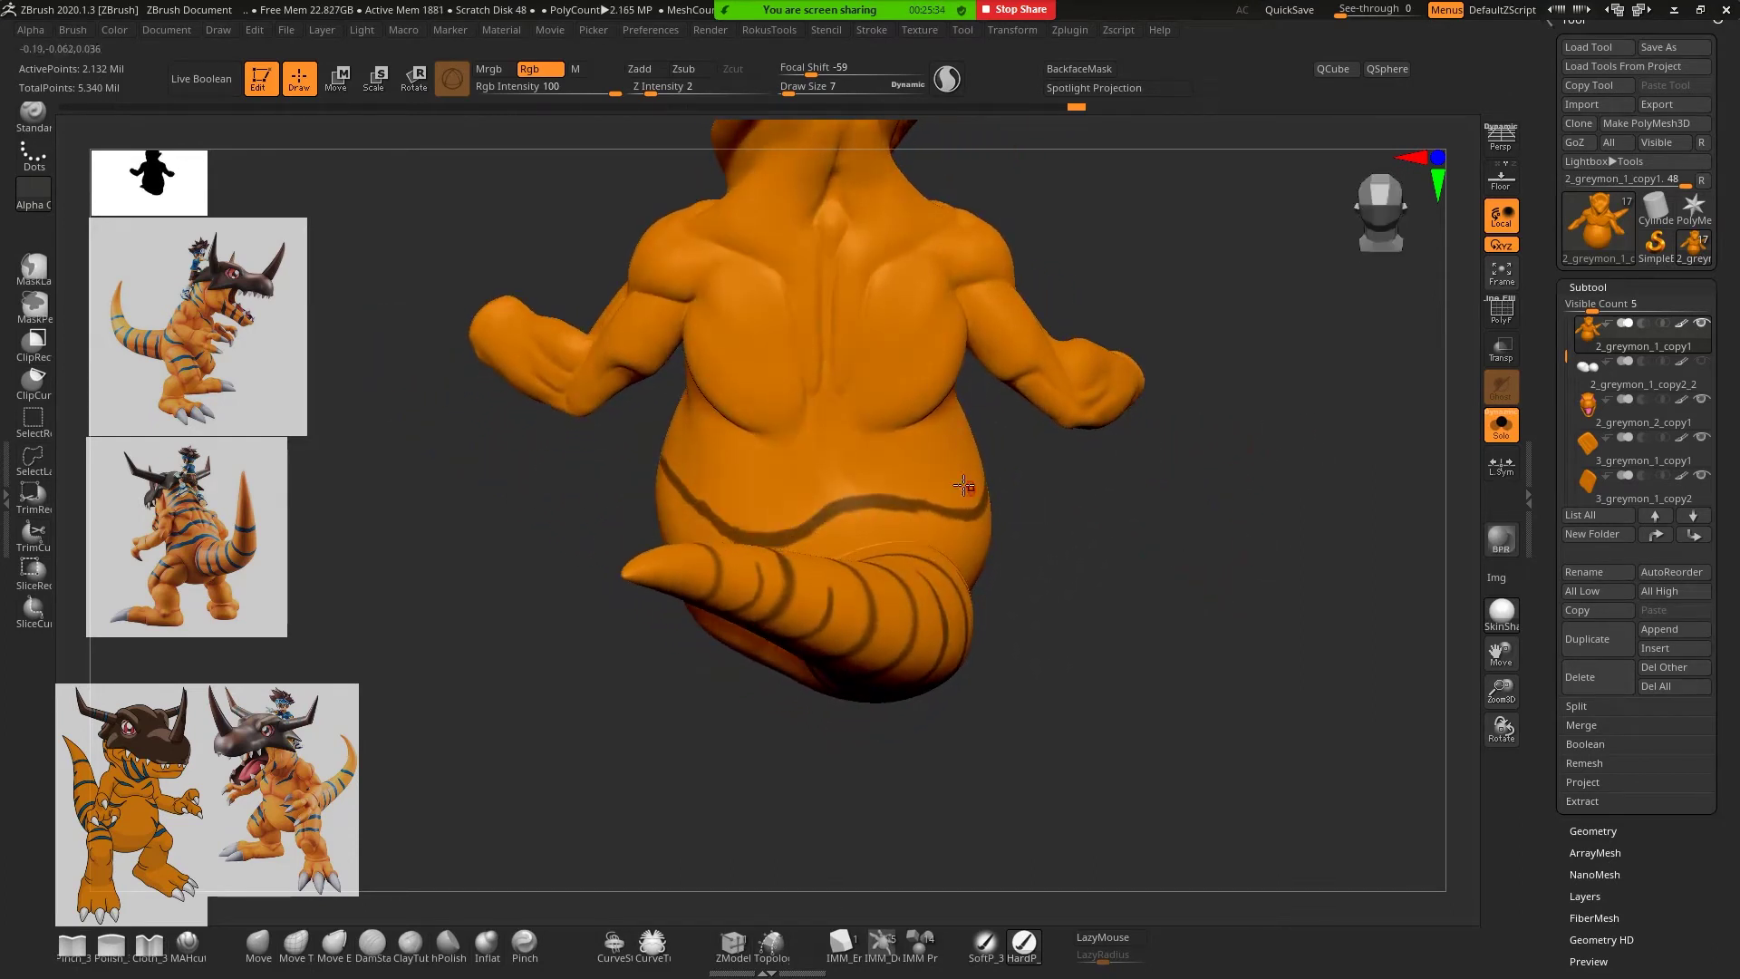
Mask a stripe across the lower back, extending it left and right until it joins the existing stripe
{"action": "key", "text": "ctrl"}
{"action": "left_click_drag", "start_coordinate": [761, 440], "coordinate": [907, 434], "text": "ctrl"}
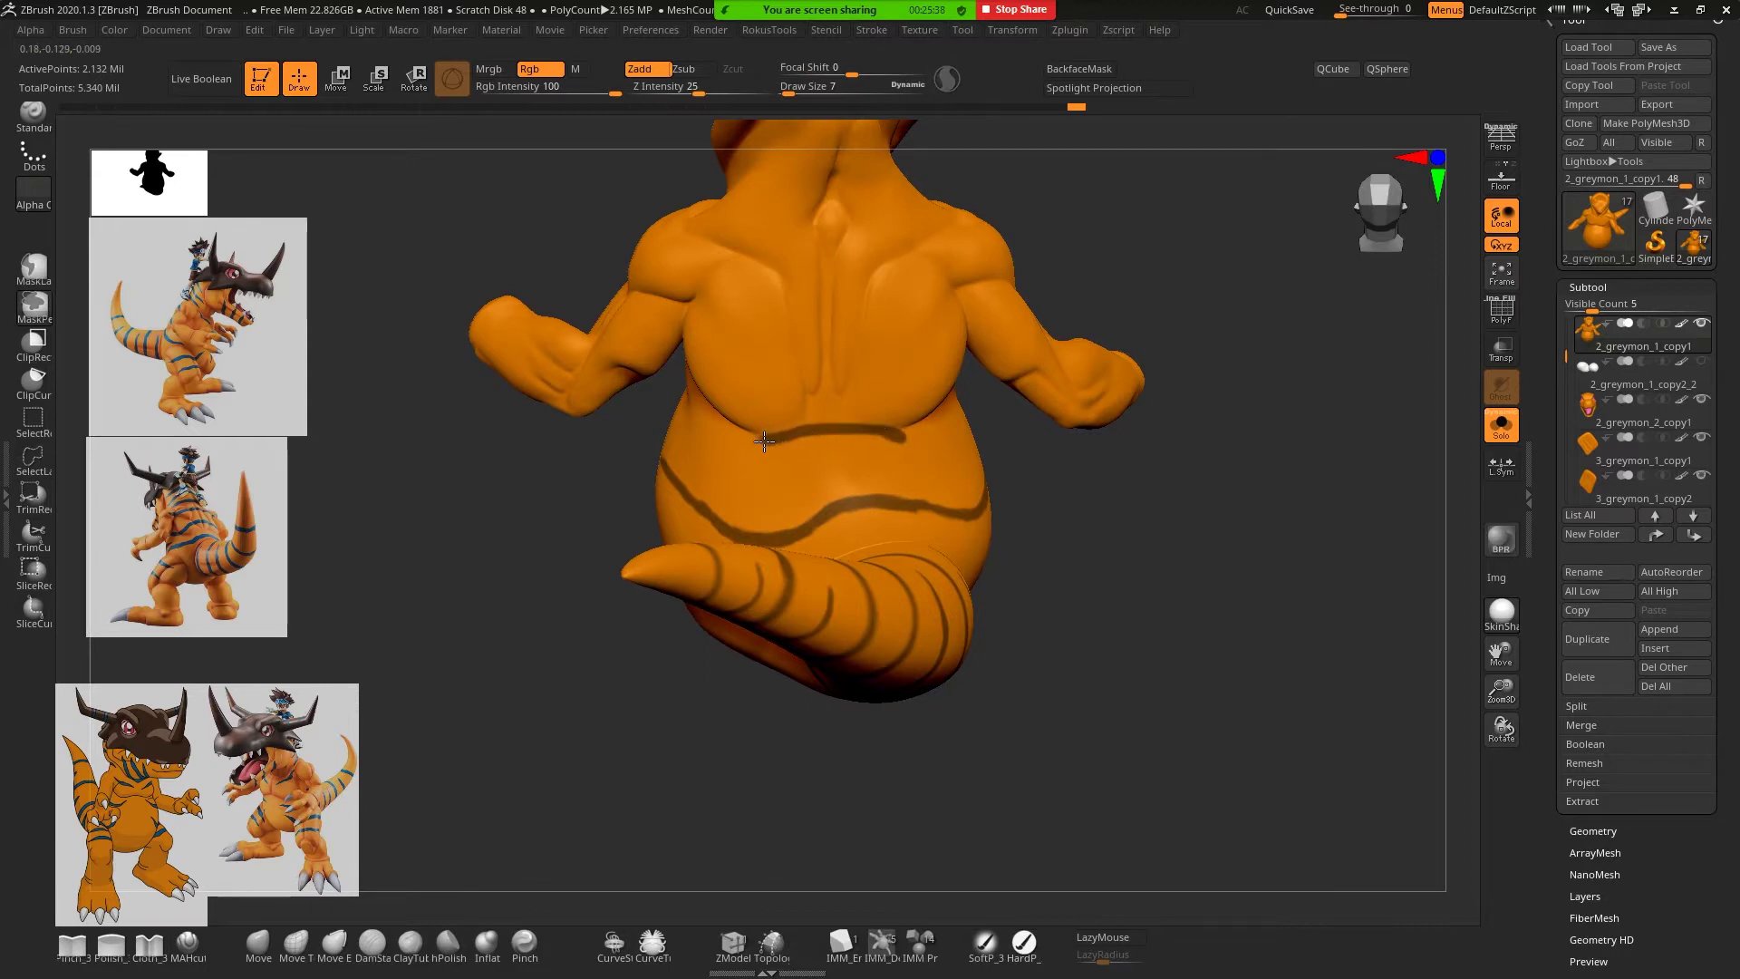
{"action": "left_click_drag", "start_coordinate": [764, 441], "coordinate": [720, 437], "text": "ctrl"}
{"action": "left_click_drag", "start_coordinate": [1197, 494], "coordinate": [1096, 451]}
{"action": "key", "text": "ctrl"}
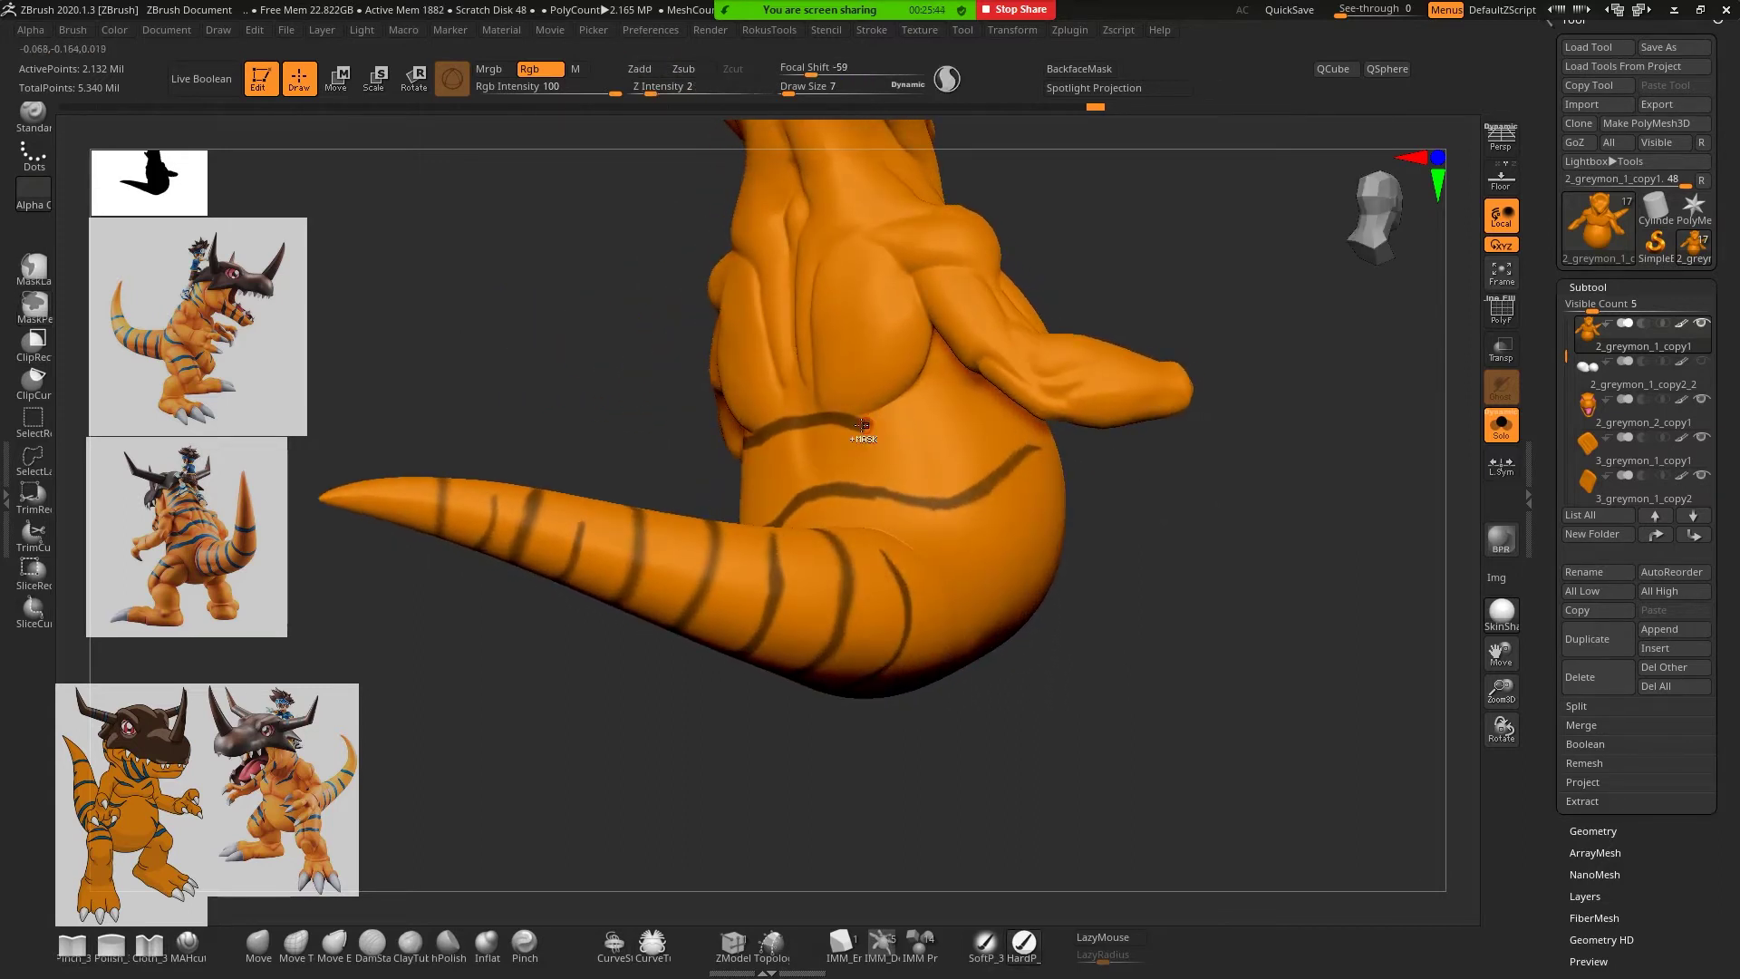
{"action": "mouse_move", "coordinate": [861, 425]}
{"action": "left_mouse_down", "text": "ctrl"}
{"action": "mouse_move", "coordinate": [952, 423]}
{"action": "mouse_move", "coordinate": [935, 425]}
{"action": "left_mouse_up", "text": "ctrl"}
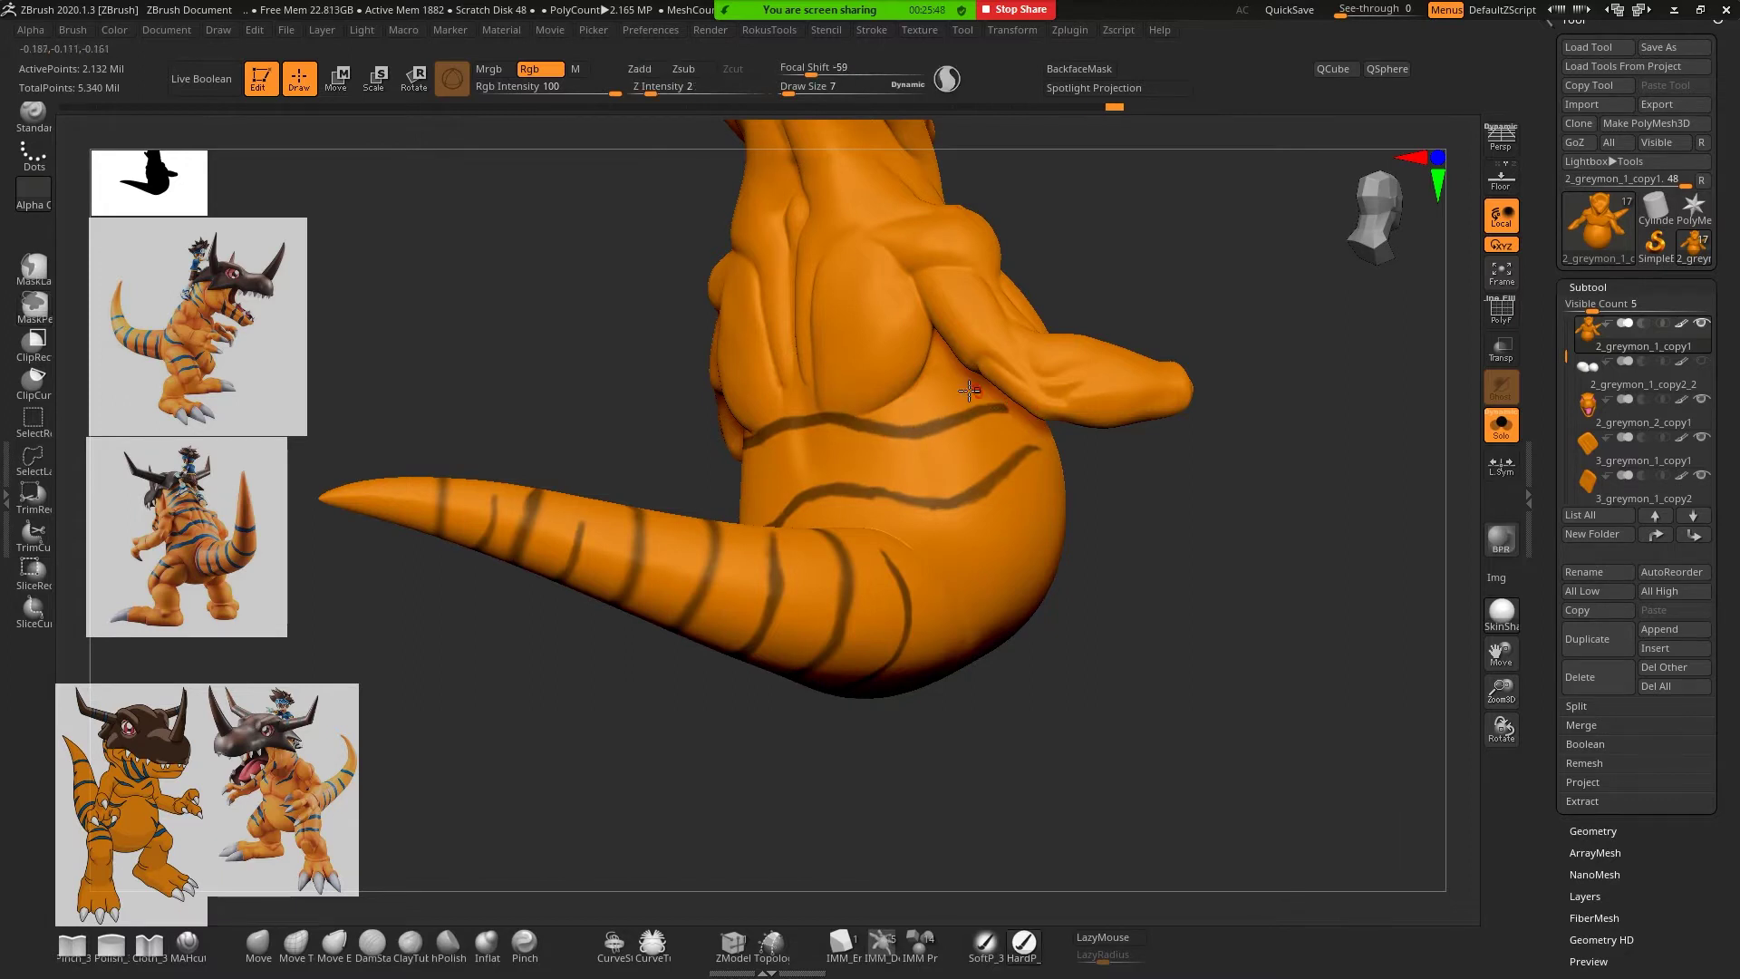
{"action": "left_click_drag", "start_coordinate": [1266, 599], "coordinate": [1270, 543]}
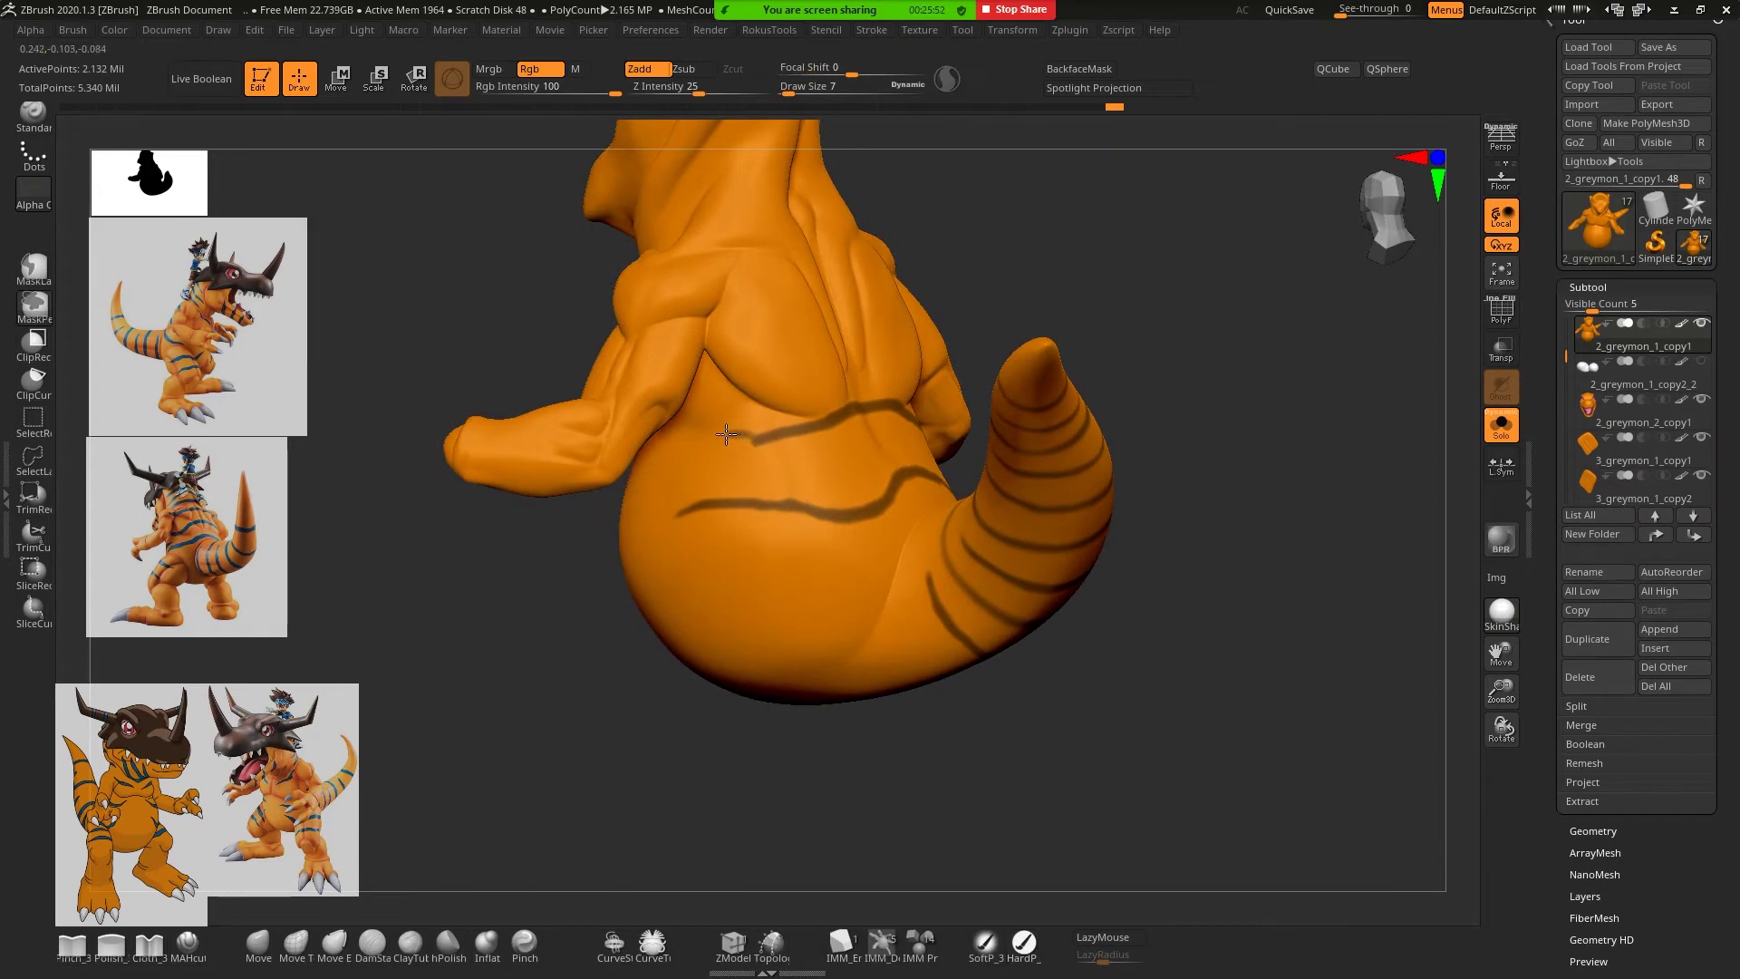
{"action": "left_click_drag", "start_coordinate": [710, 435], "coordinate": [766, 441]}
Orbit around the body to review the new back stripe from behind and the sides
{"action": "left_click_drag", "start_coordinate": [508, 621], "coordinate": [710, 418]}
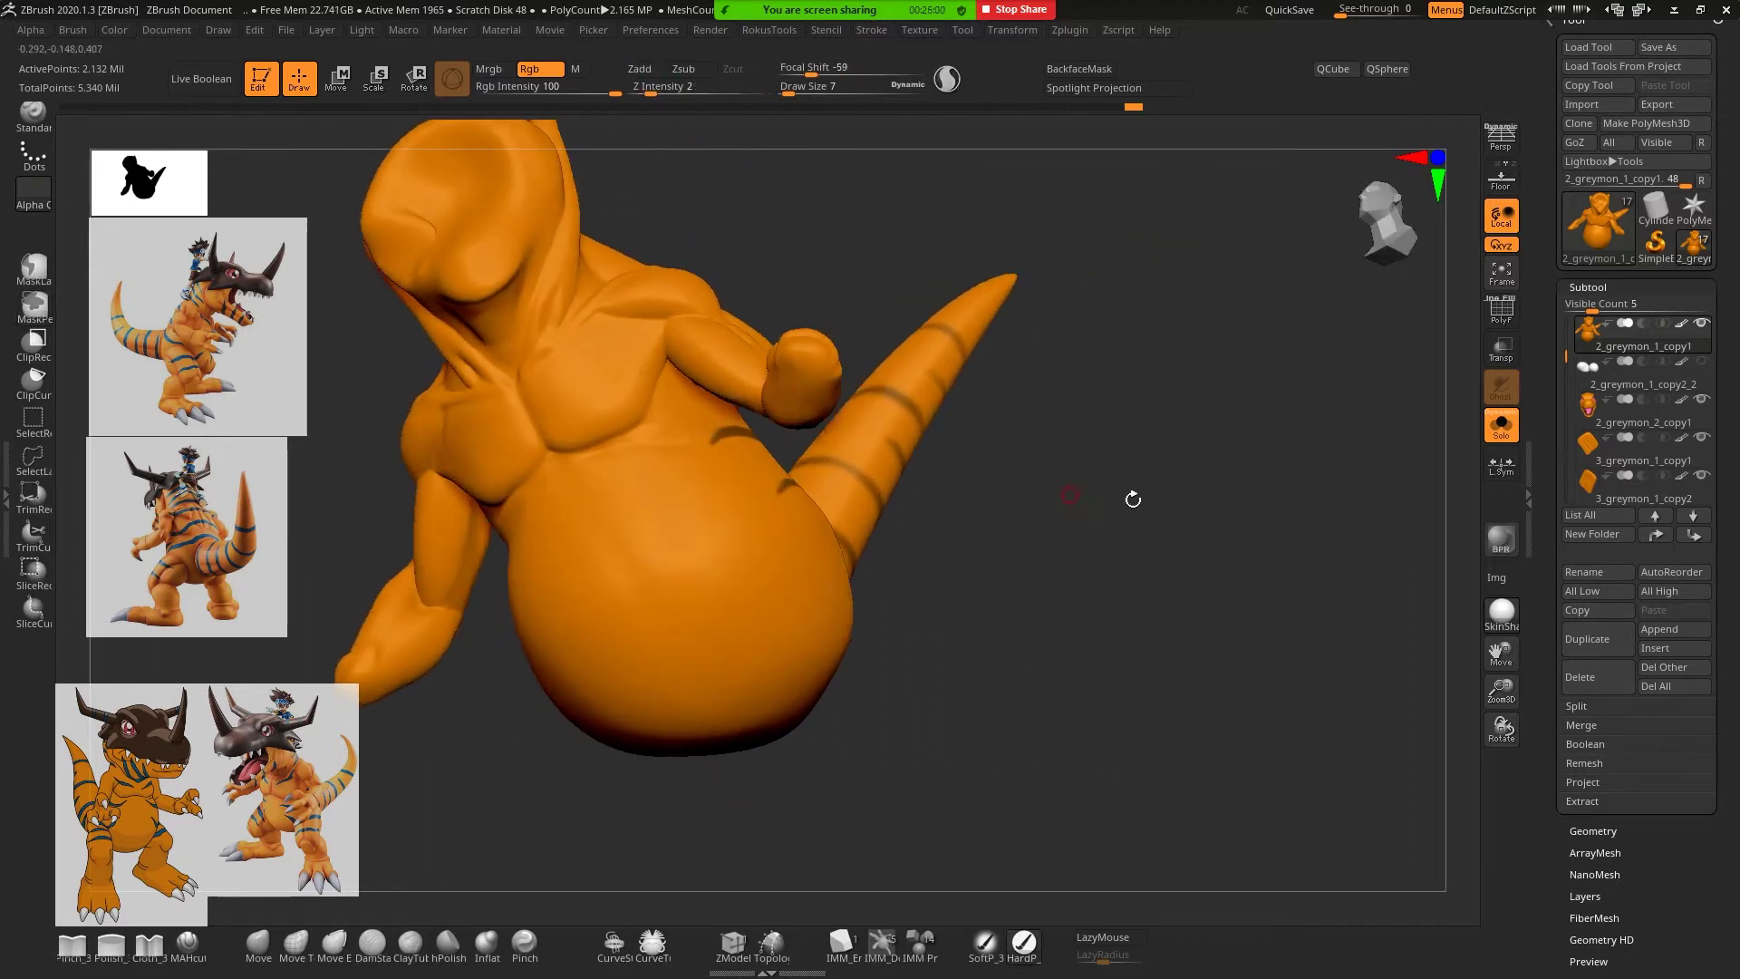
{"action": "left_click_drag", "start_coordinate": [1134, 497], "coordinate": [766, 444]}
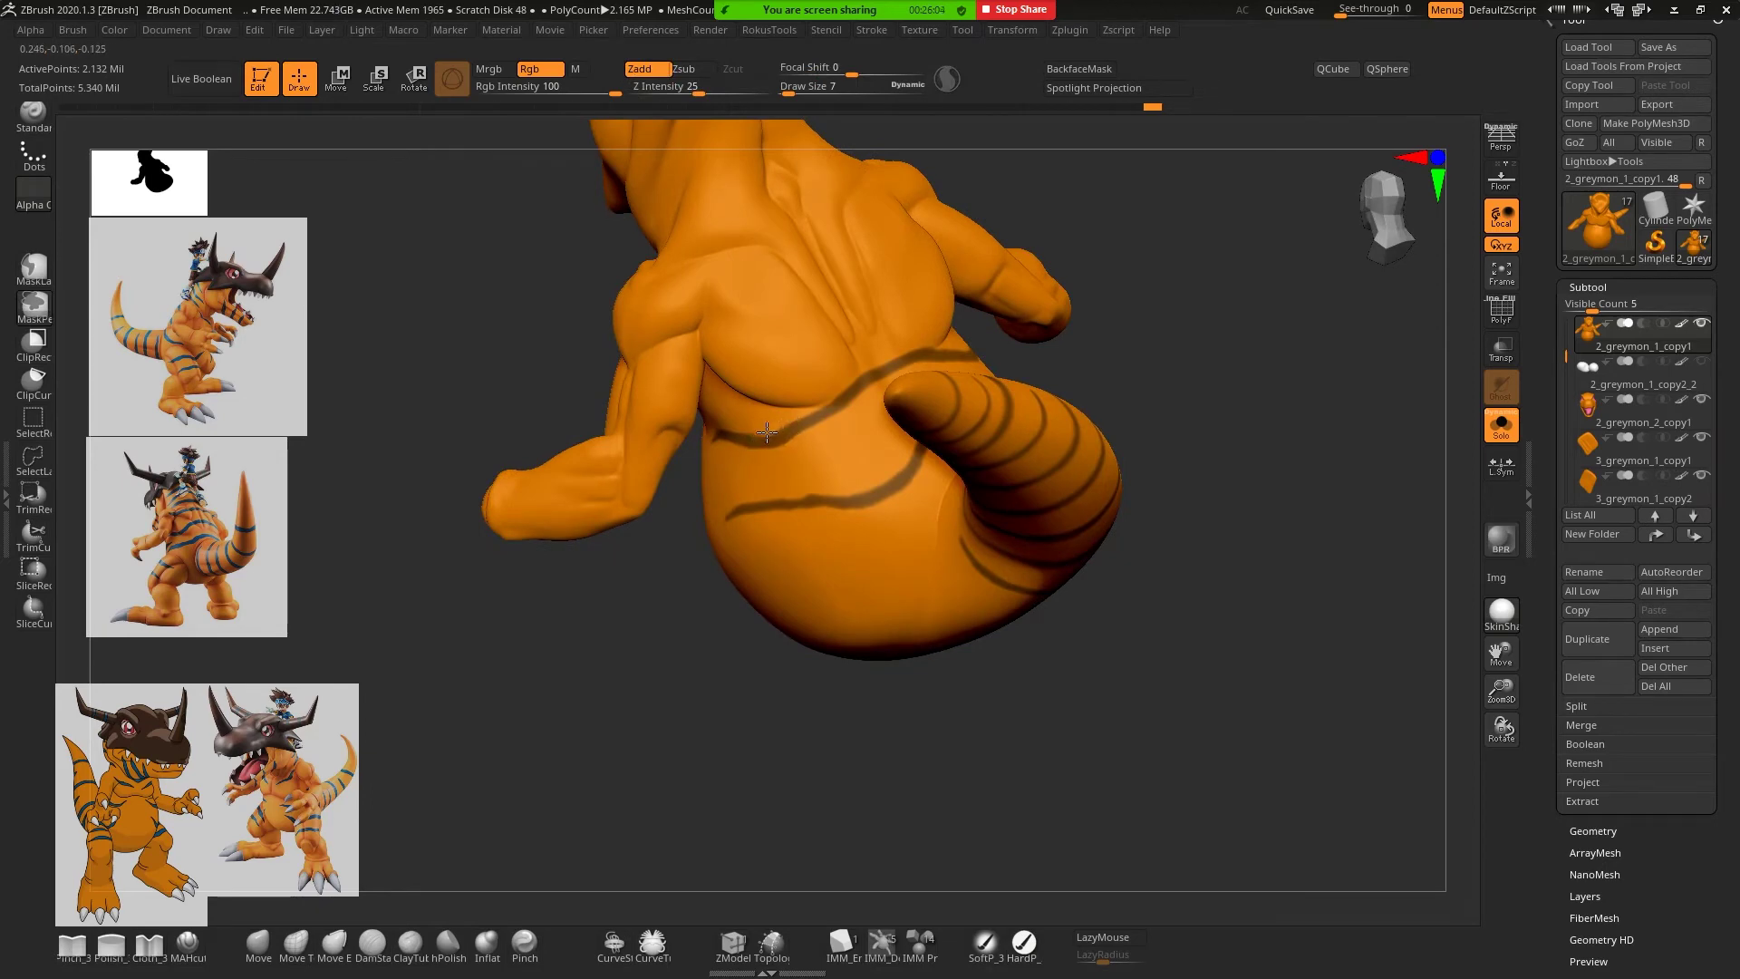
{"action": "mouse_move", "coordinate": [1282, 388]}
{"action": "left_mouse_down"}
{"action": "mouse_move", "coordinate": [1212, 462]}
{"action": "mouse_move", "coordinate": [943, 415]}
{"action": "left_mouse_up"}
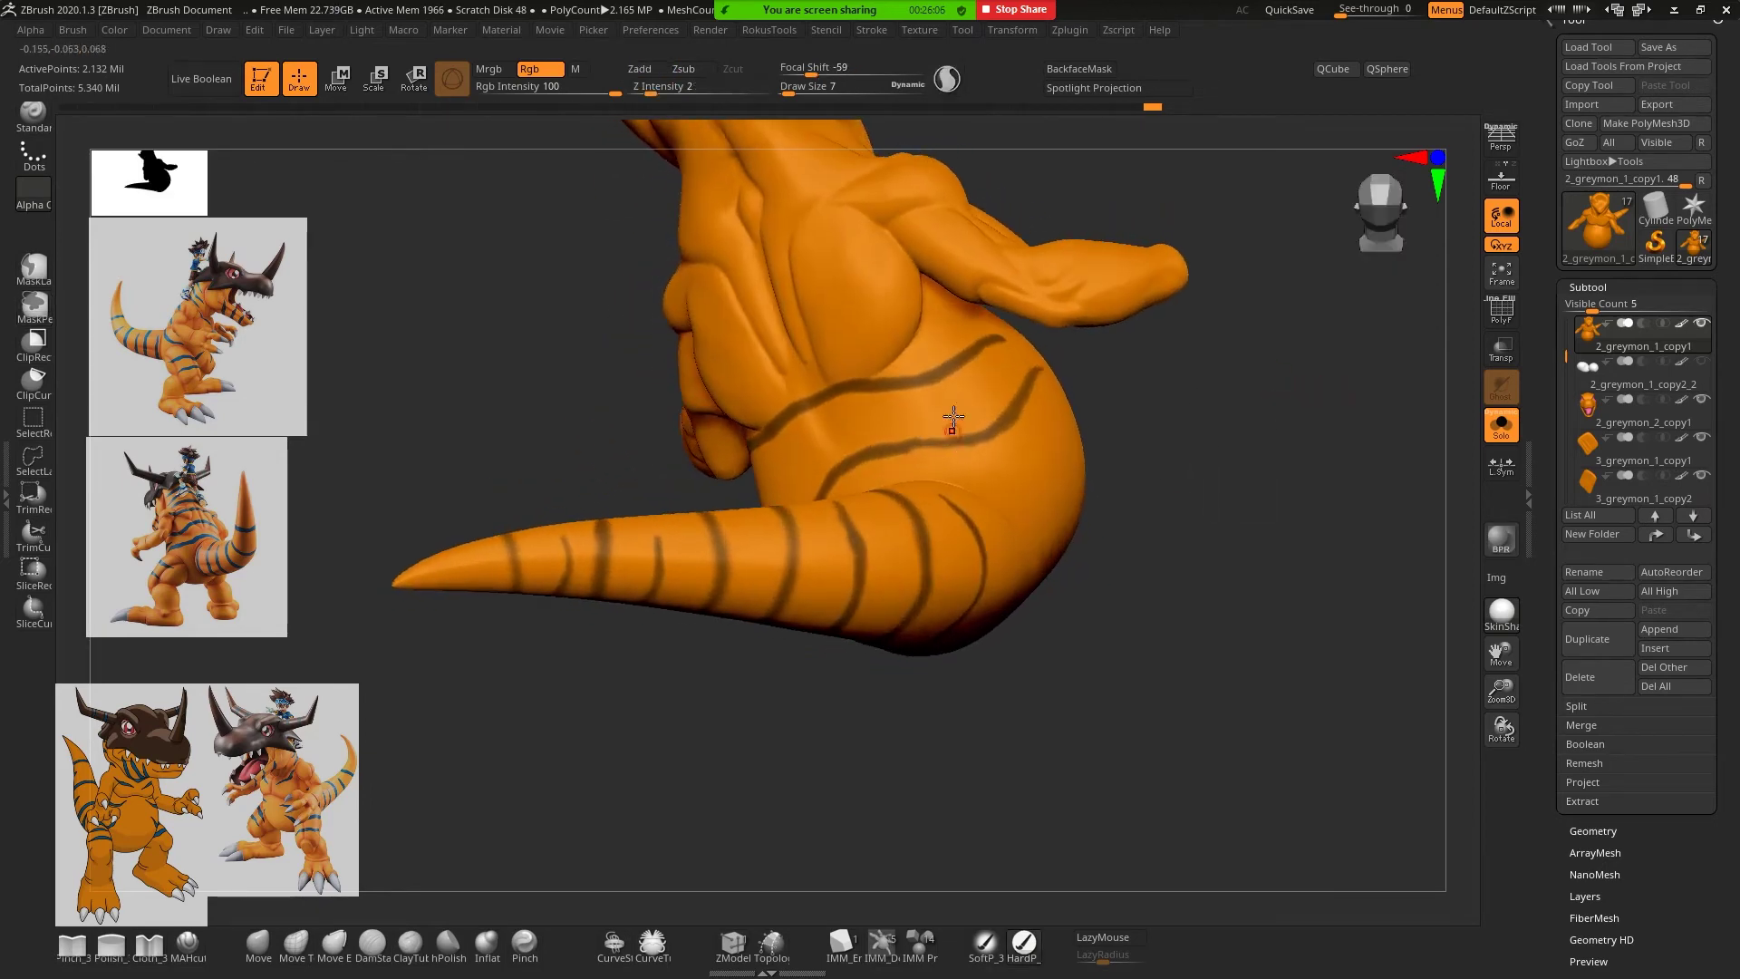
{"action": "mouse_move", "coordinate": [1193, 454]}
{"action": "left_mouse_down"}
{"action": "mouse_move", "coordinate": [1161, 520]}
{"action": "mouse_move", "coordinate": [1068, 465]}
{"action": "mouse_move", "coordinate": [1115, 432]}
{"action": "mouse_move", "coordinate": [1073, 451]}
{"action": "mouse_move", "coordinate": [1100, 438]}
{"action": "mouse_move", "coordinate": [1092, 492]}
{"action": "mouse_move", "coordinate": [726, 469]}
{"action": "left_mouse_up"}
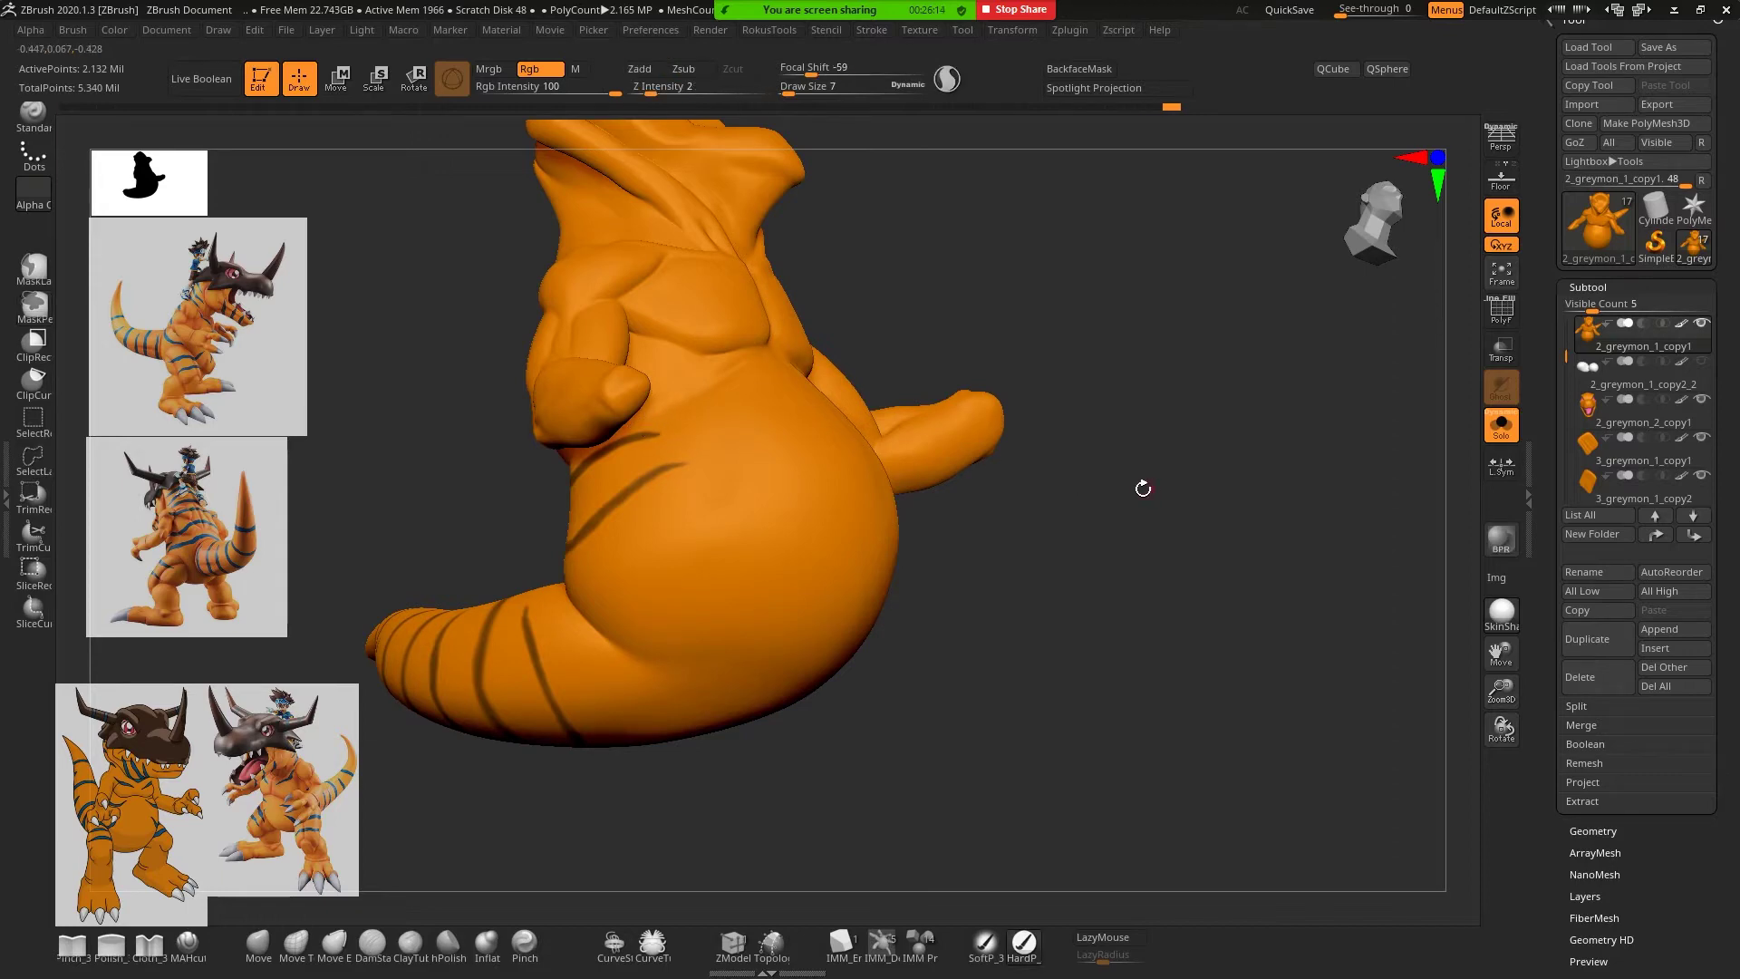
{"action": "mouse_move", "coordinate": [1142, 490]}
{"action": "left_mouse_down"}
{"action": "mouse_move", "coordinate": [1134, 435]}
{"action": "mouse_move", "coordinate": [1227, 490]}
{"action": "mouse_move", "coordinate": [1148, 573]}
{"action": "left_mouse_up"}
{"action": "left_click_drag", "start_coordinate": [1135, 544], "coordinate": [490, 489]}
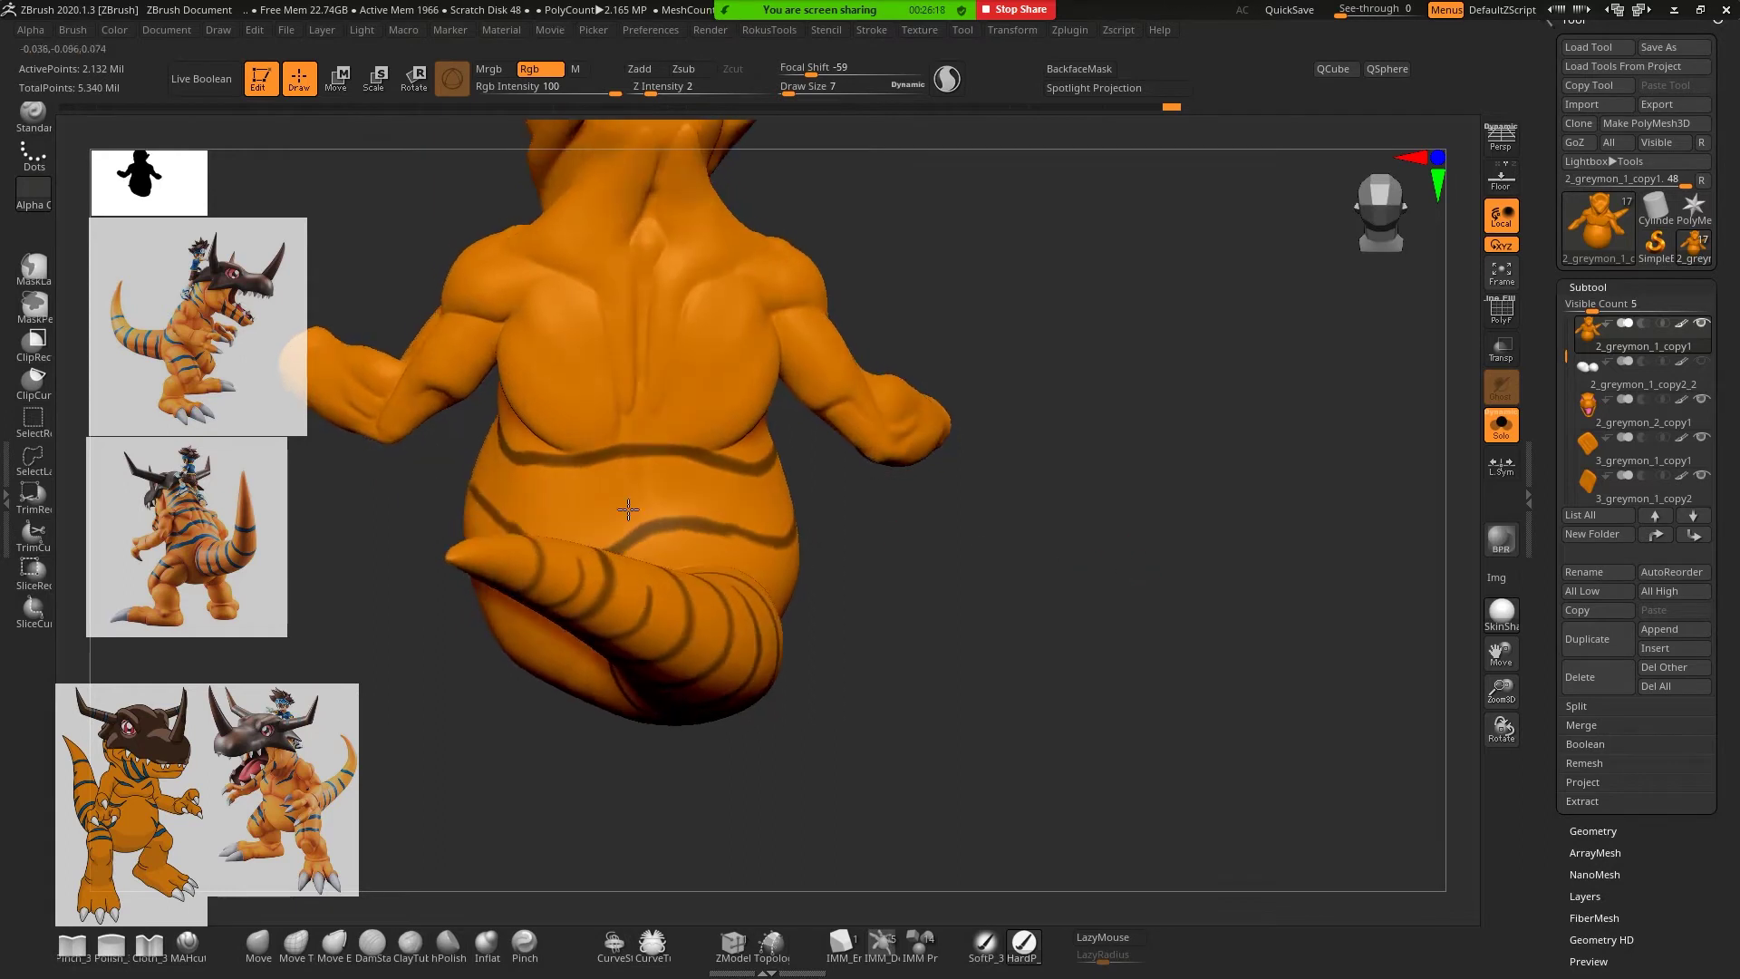
{"action": "left_click_drag", "start_coordinate": [1014, 559], "coordinate": [745, 461]}
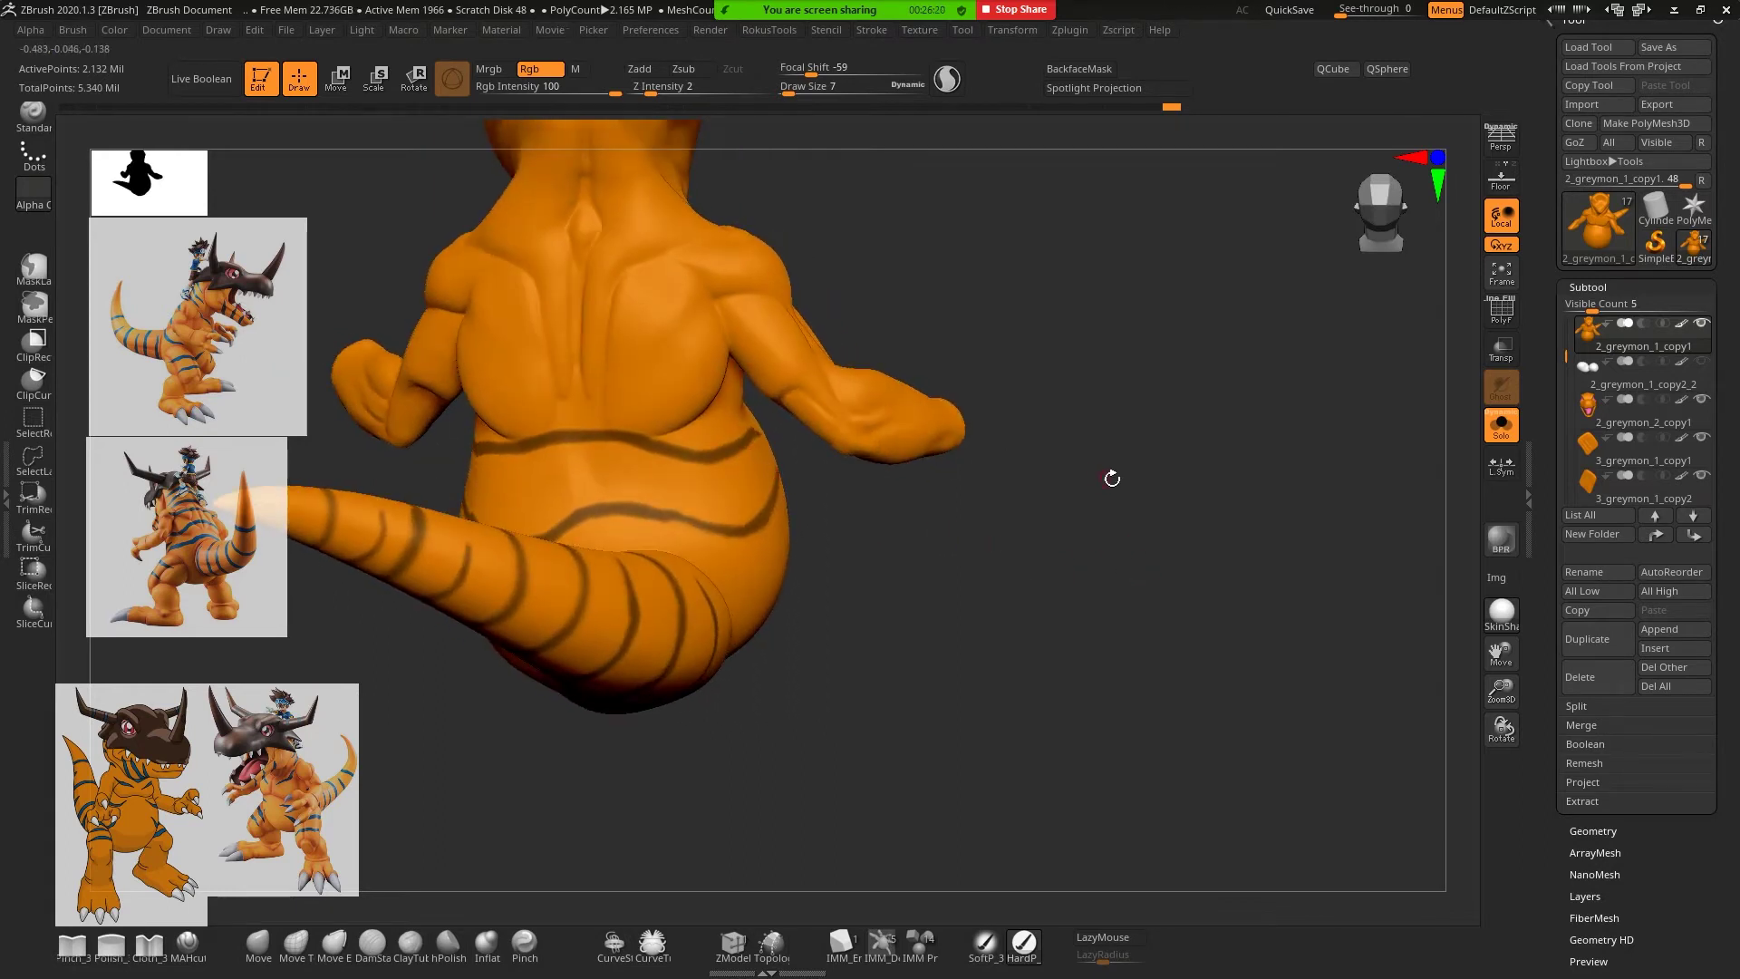
{"action": "mouse_move", "coordinate": [1111, 478]}
{"action": "left_mouse_down"}
{"action": "mouse_move", "coordinate": [1139, 571]}
{"action": "mouse_move", "coordinate": [1124, 416]}
{"action": "mouse_move", "coordinate": [1091, 404]}
{"action": "mouse_move", "coordinate": [686, 470]}
{"action": "left_mouse_up"}
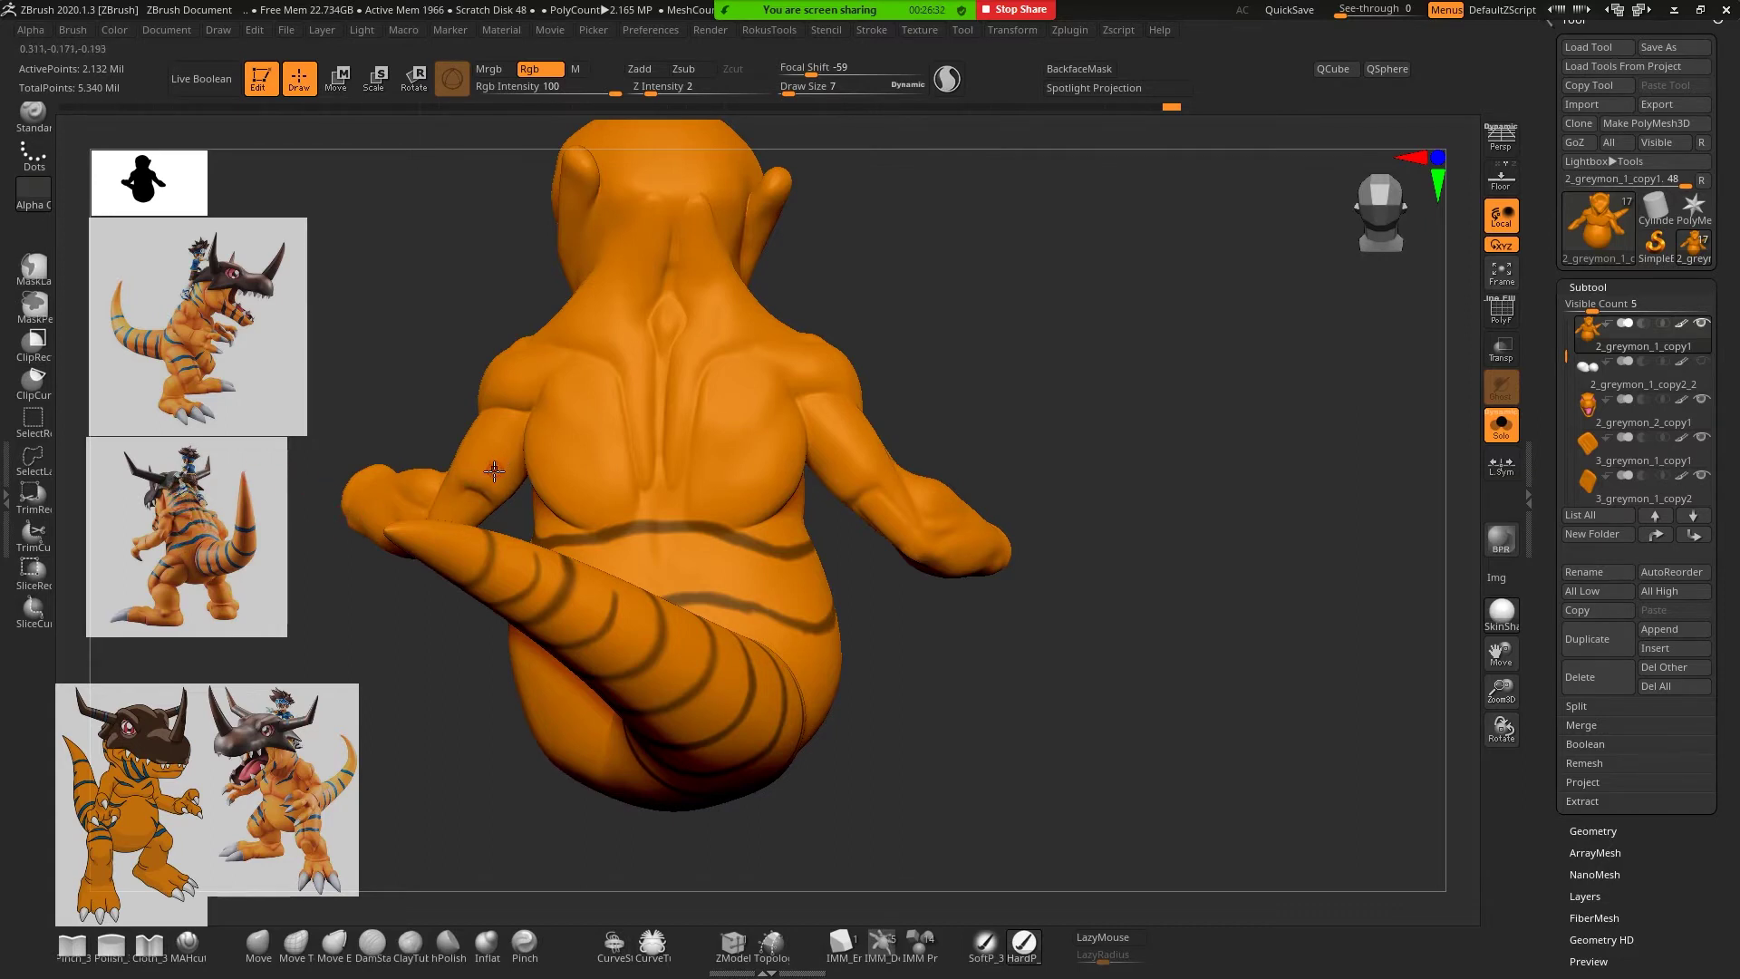
{"action": "mouse_move", "coordinate": [1150, 458]}
{"action": "left_mouse_down"}
{"action": "mouse_move", "coordinate": [1147, 406]}
{"action": "mouse_move", "coordinate": [1096, 400]}
{"action": "mouse_move", "coordinate": [1100, 416]}
{"action": "mouse_move", "coordinate": [814, 536]}
{"action": "left_mouse_up"}
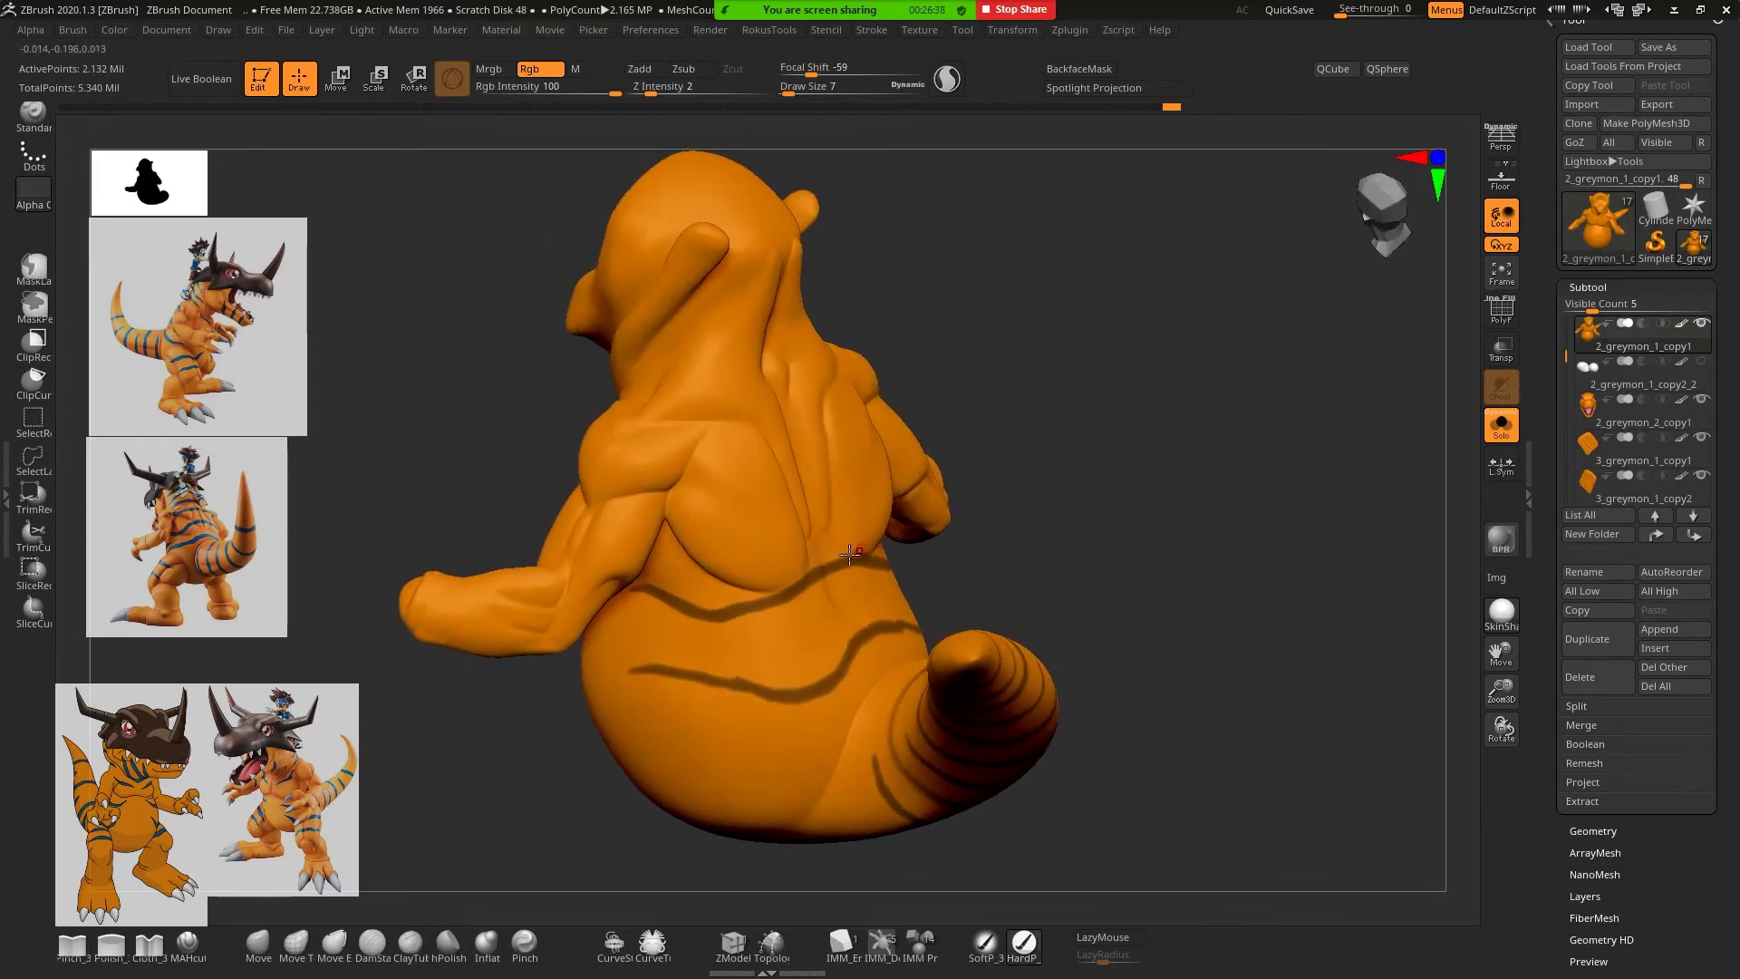
{"action": "key", "text": "shift"}
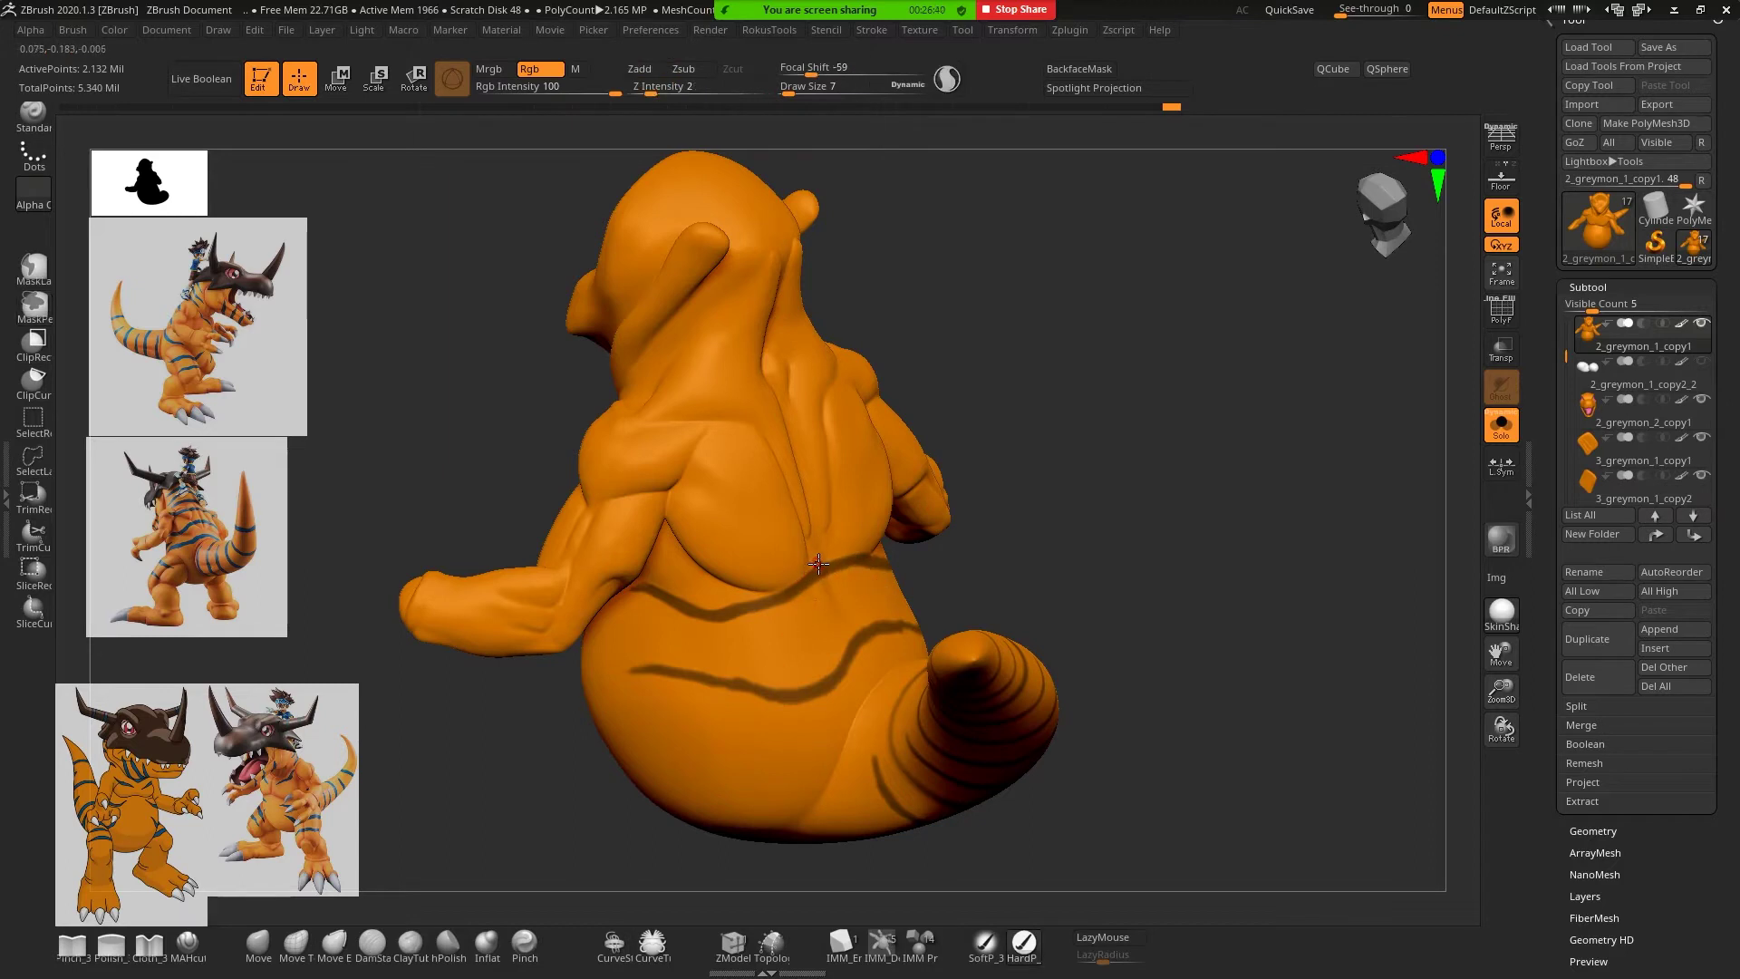
{"action": "key", "text": "ctrl"}
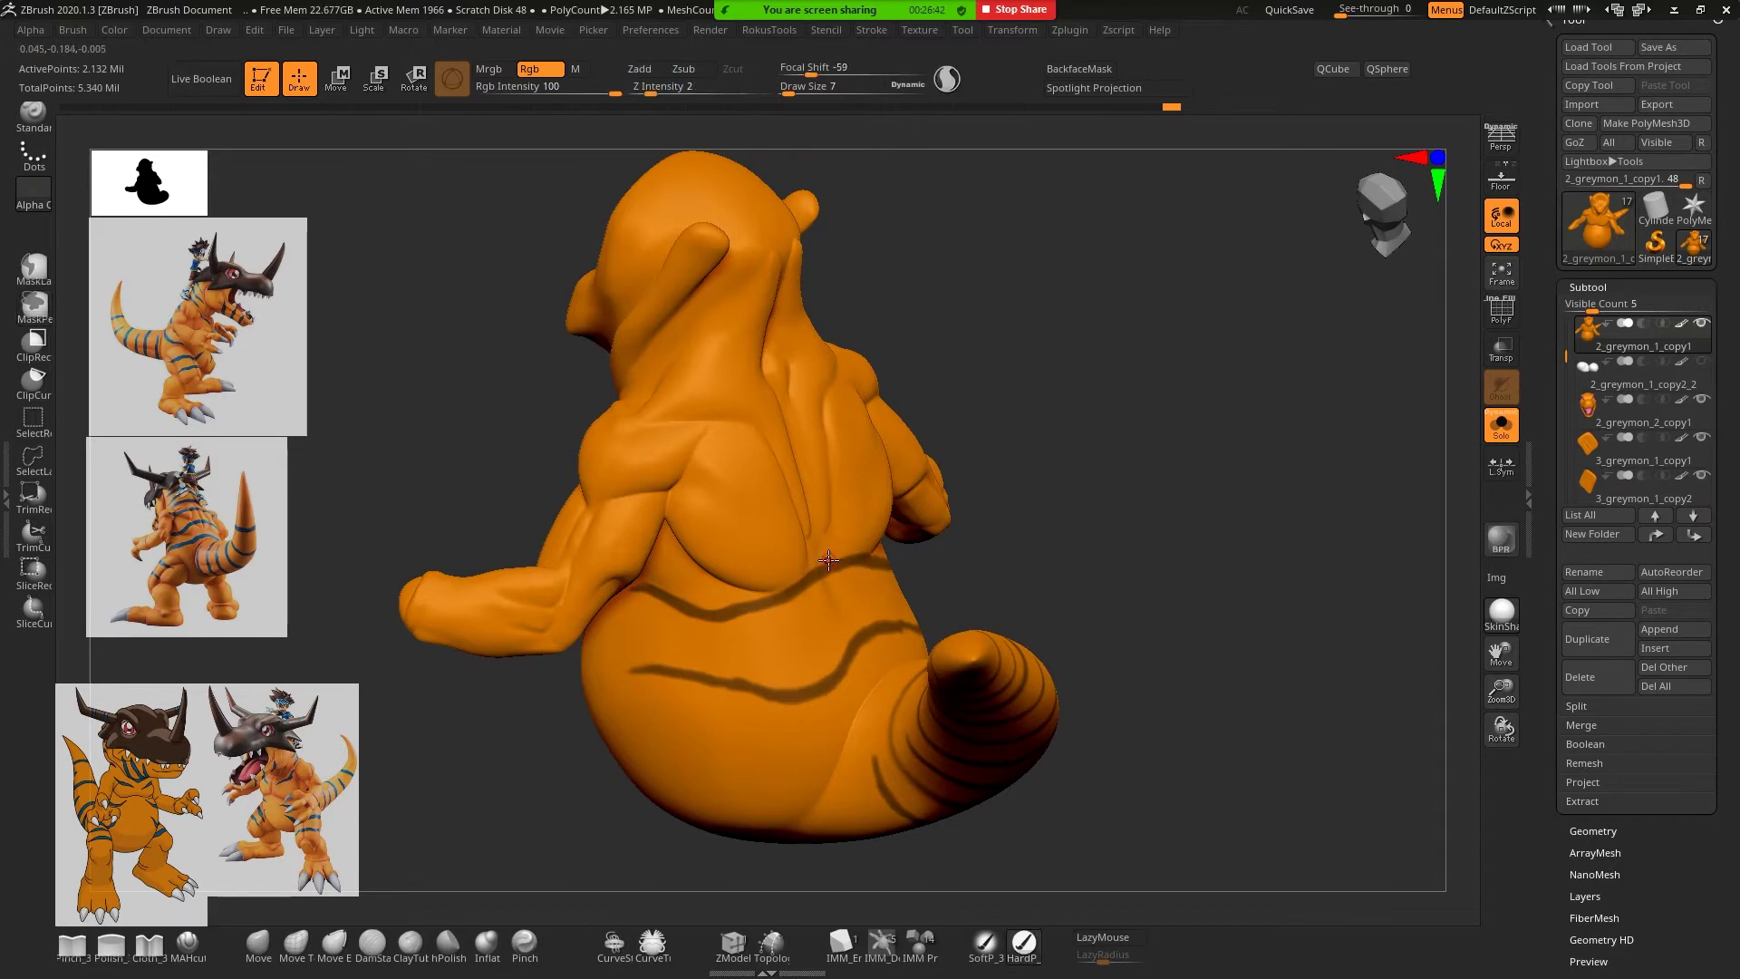
{"action": "key", "text": "space"}
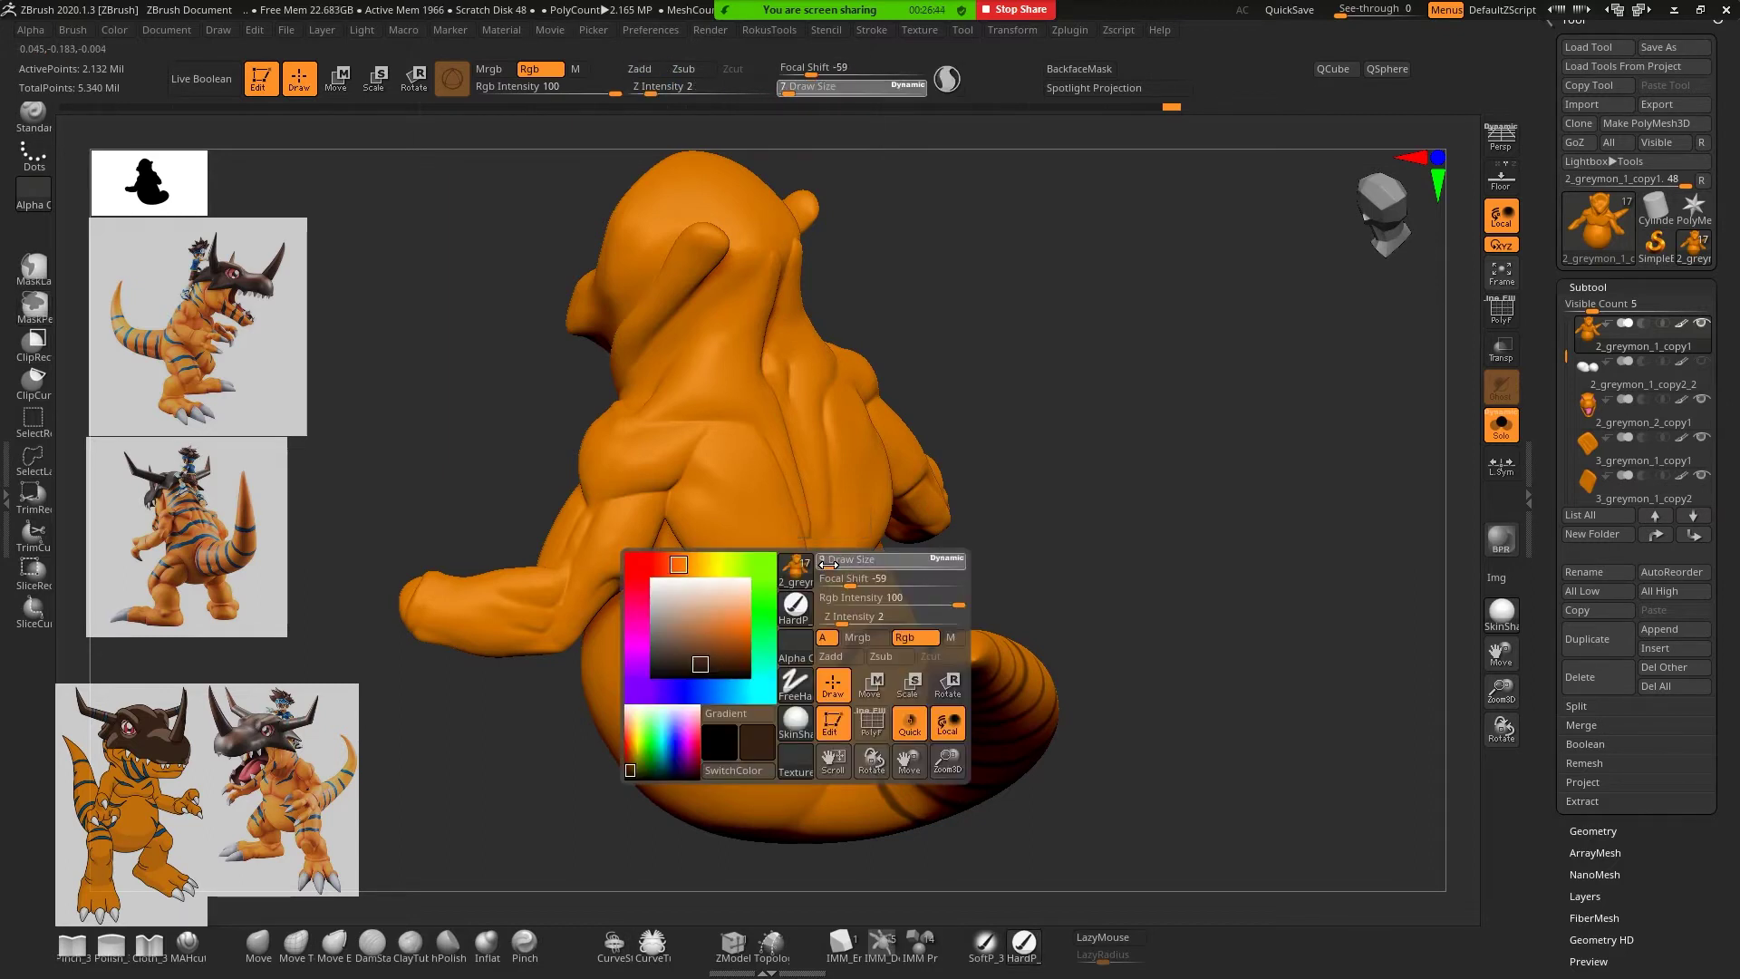
Extend the back stripe up and right, darkening and filling out both its ends
{"action": "key", "text": "space"}
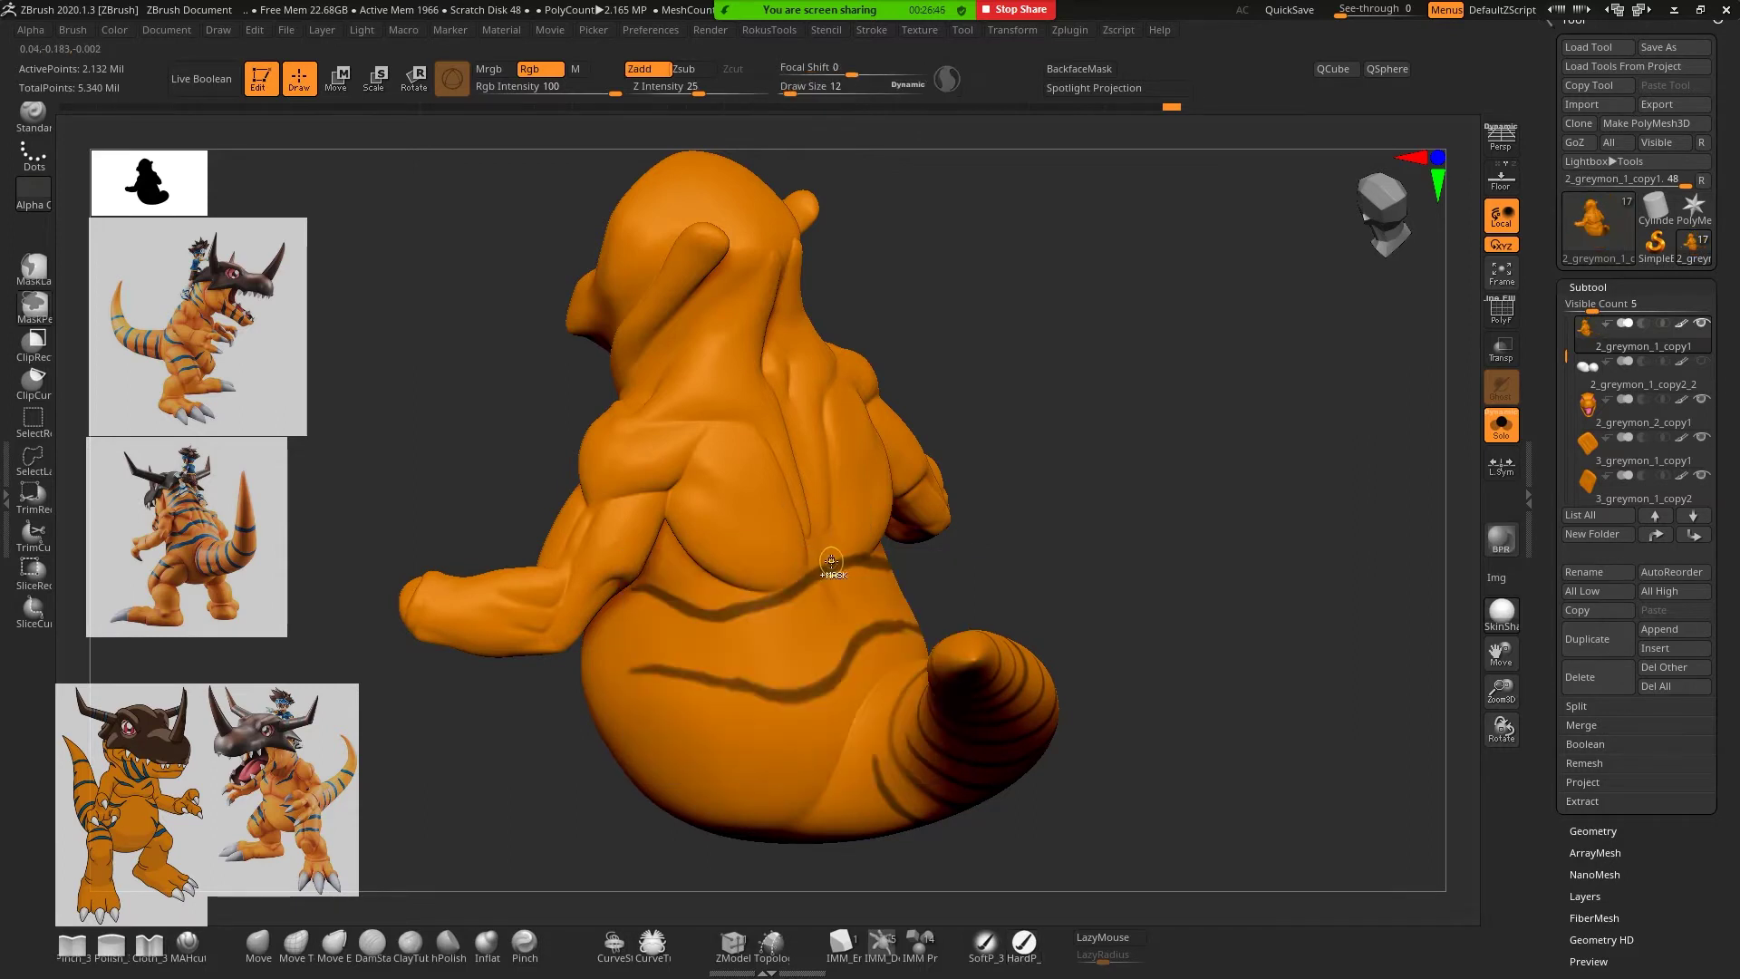
{"action": "mouse_move", "coordinate": [791, 587]}
{"action": "left_mouse_down"}
{"action": "mouse_move", "coordinate": [843, 564]}
{"action": "mouse_move", "coordinate": [785, 583]}
{"action": "left_mouse_up"}
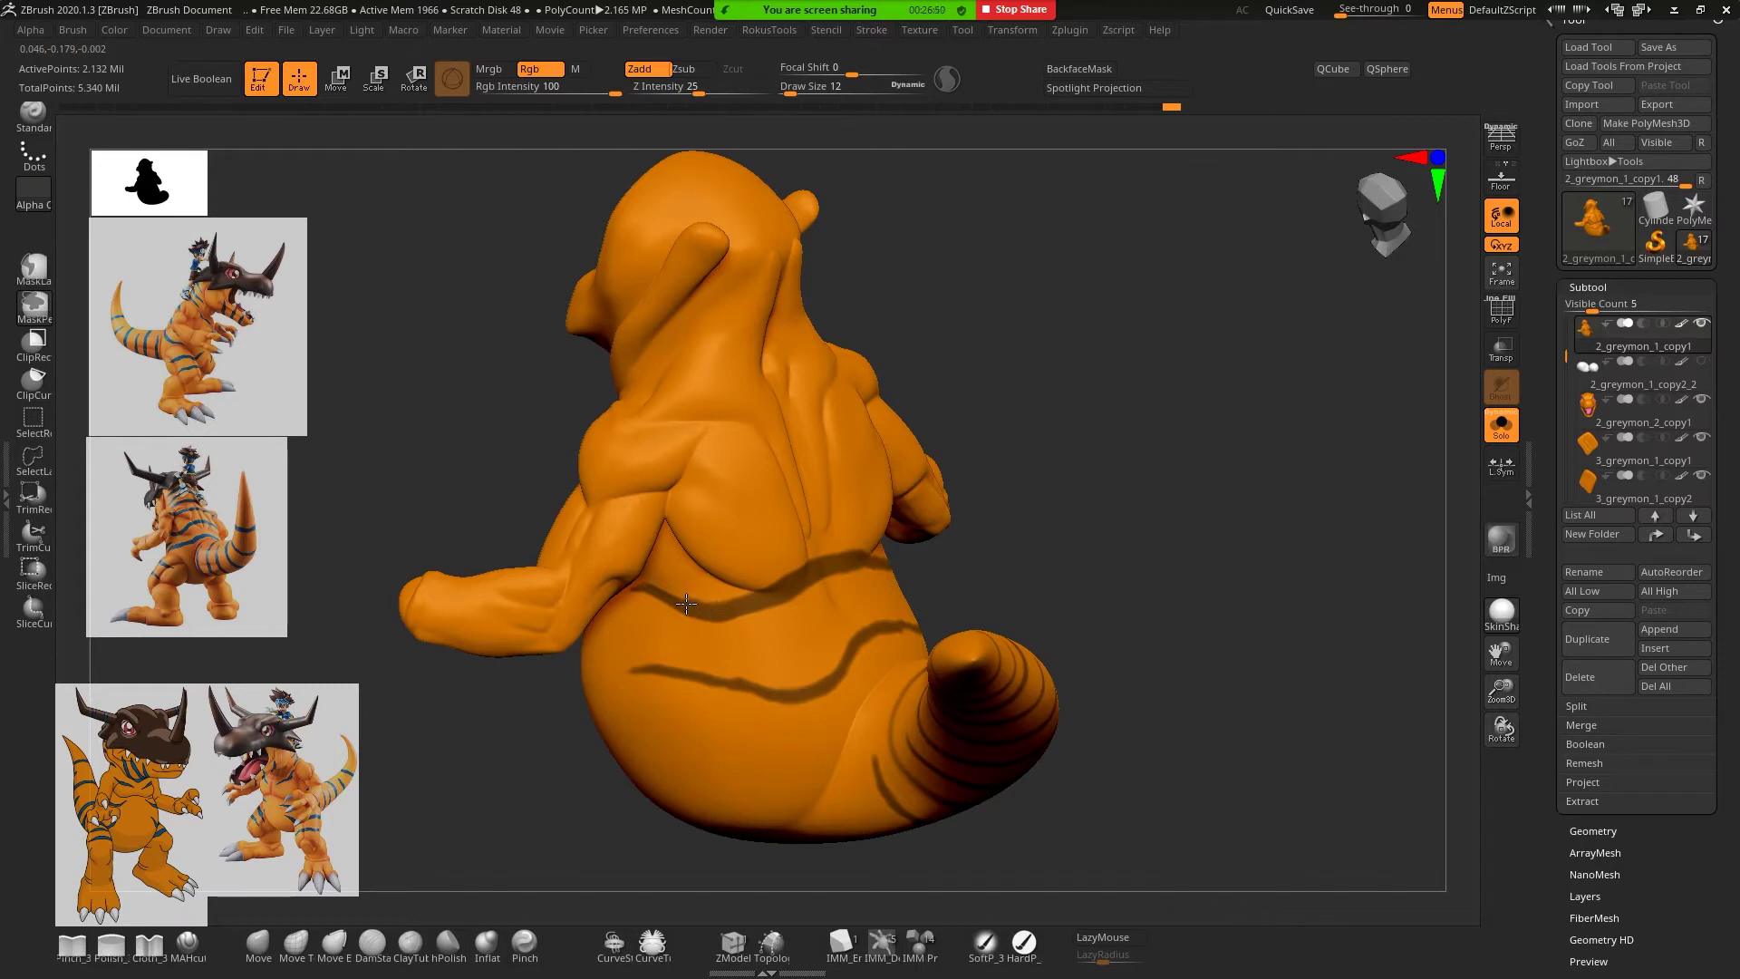
{"action": "mouse_move", "coordinate": [661, 595]}
{"action": "left_mouse_down"}
{"action": "mouse_move", "coordinate": [633, 599]}
{"action": "mouse_move", "coordinate": [680, 610]}
{"action": "left_mouse_up"}
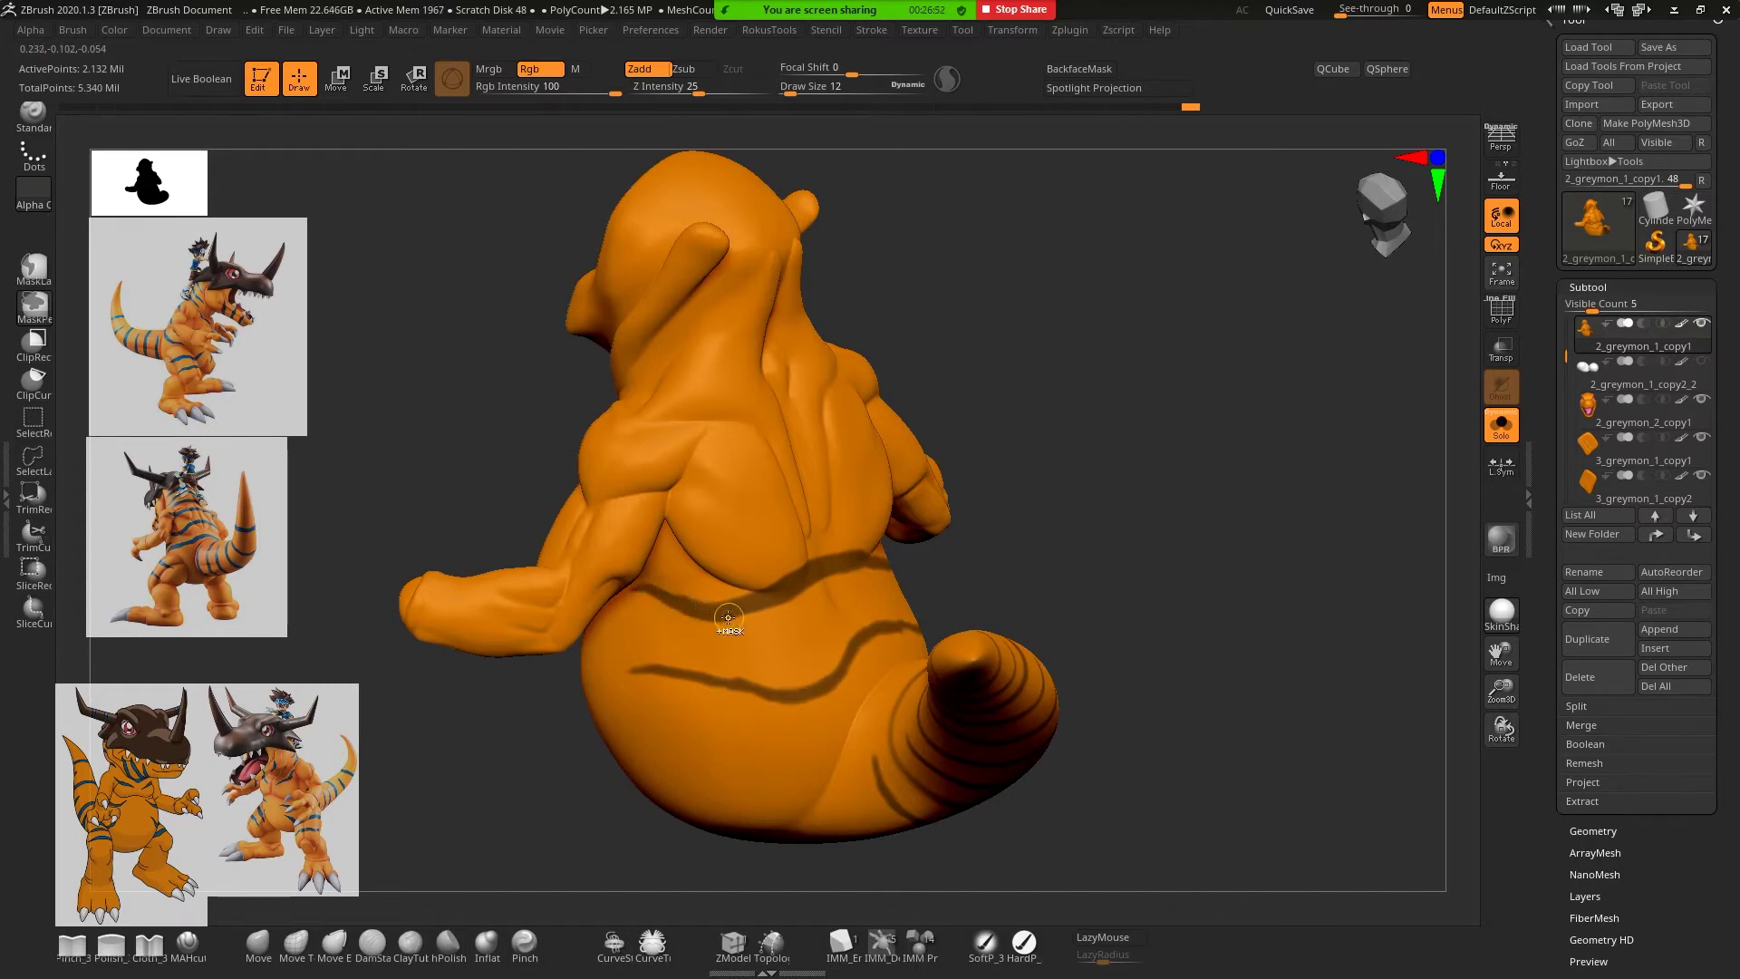
{"action": "mouse_move", "coordinate": [1049, 544]}
{"action": "left_mouse_down"}
{"action": "mouse_move", "coordinate": [1033, 583]}
{"action": "mouse_move", "coordinate": [770, 576]}
{"action": "left_mouse_up"}
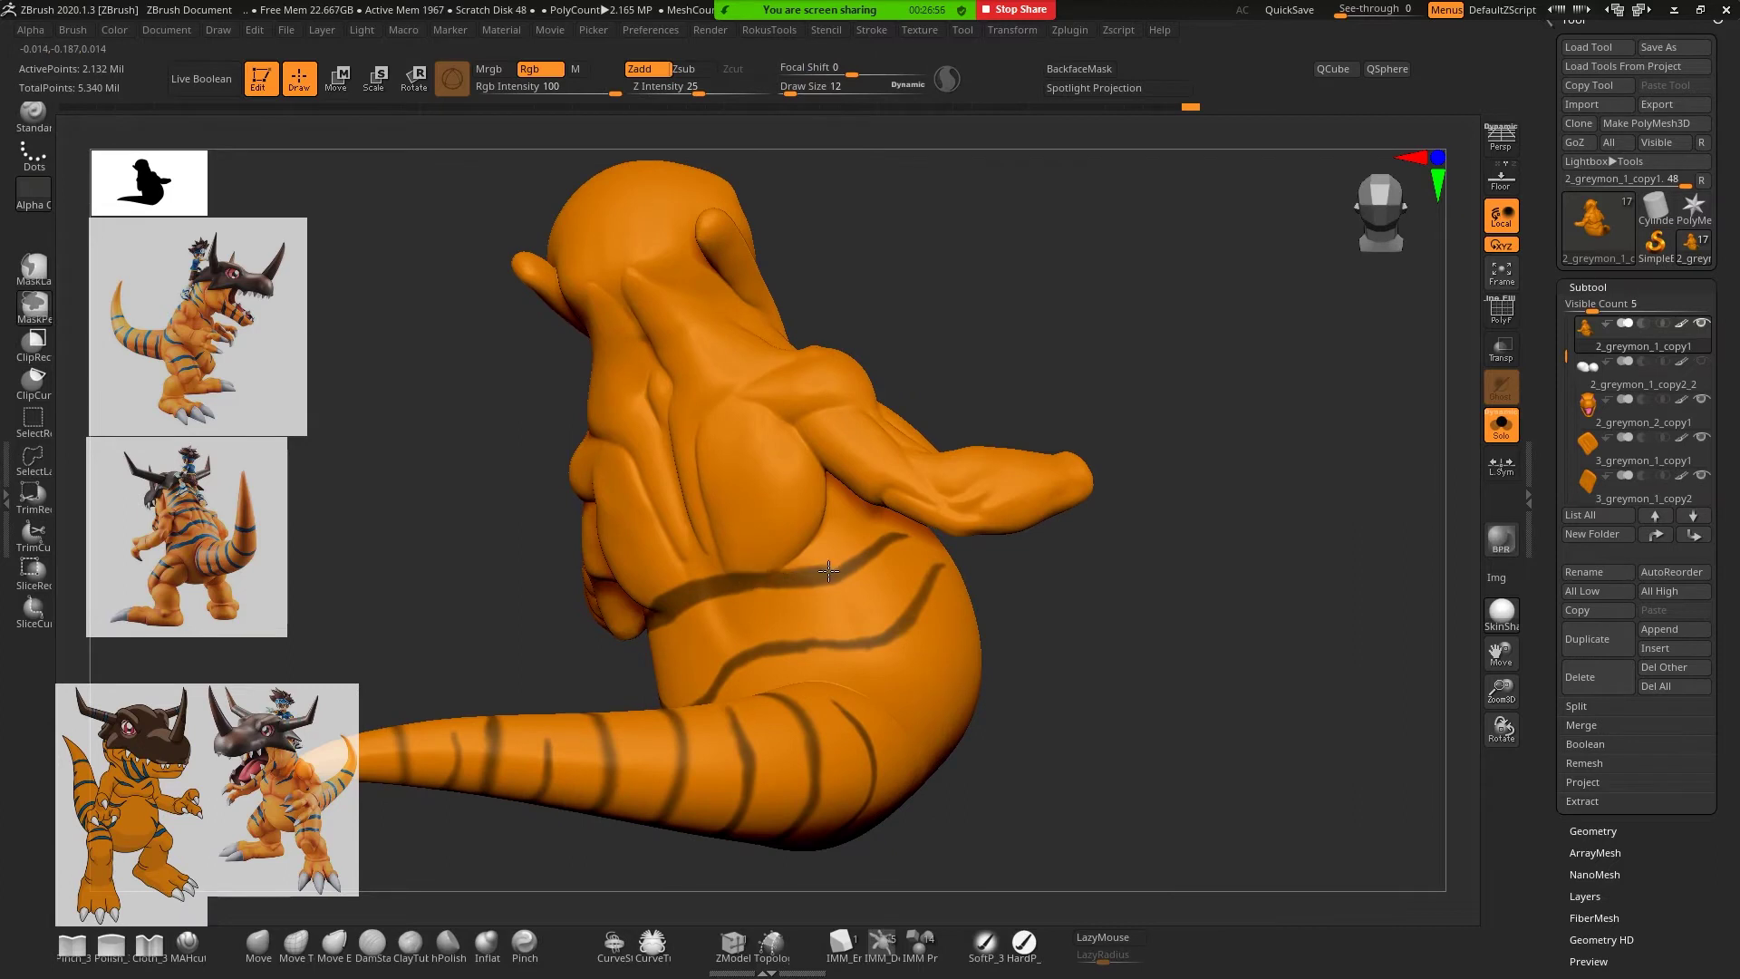
{"action": "left_click_drag", "start_coordinate": [888, 538], "coordinate": [844, 568]}
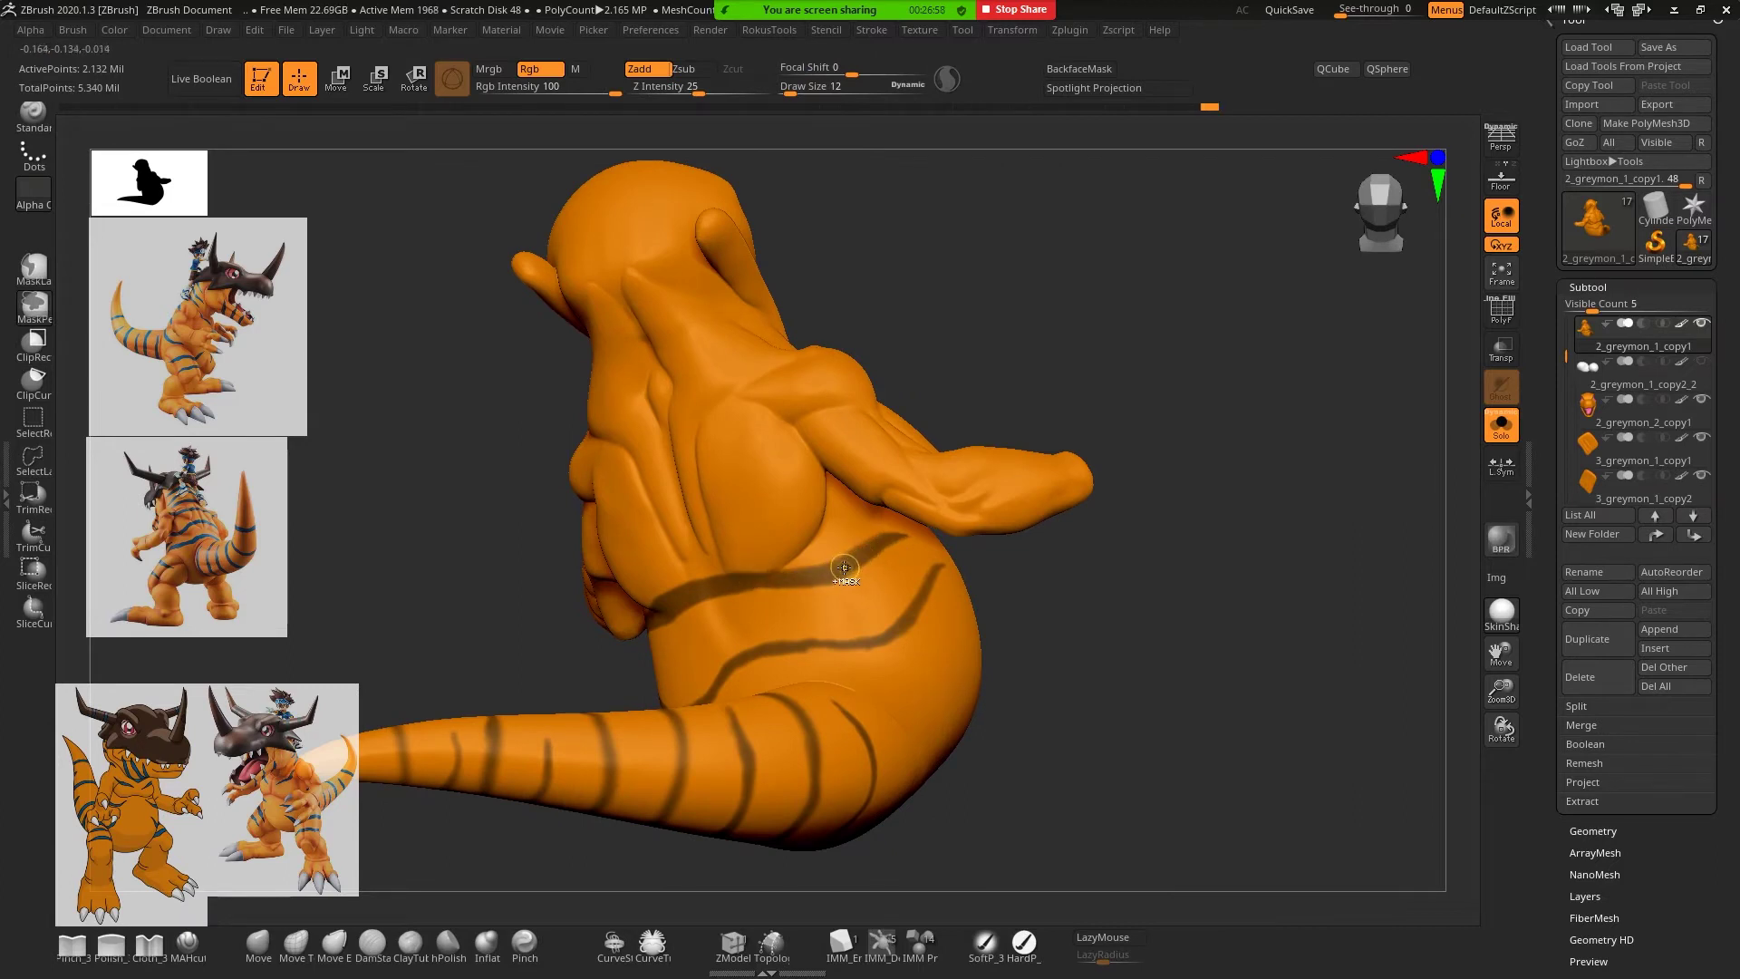
{"action": "mouse_move", "coordinate": [1186, 572]}
{"action": "left_mouse_down"}
{"action": "mouse_move", "coordinate": [1209, 498]}
{"action": "mouse_move", "coordinate": [1193, 481]}
{"action": "mouse_move", "coordinate": [1179, 549]}
{"action": "mouse_move", "coordinate": [1185, 363]}
{"action": "left_mouse_up"}
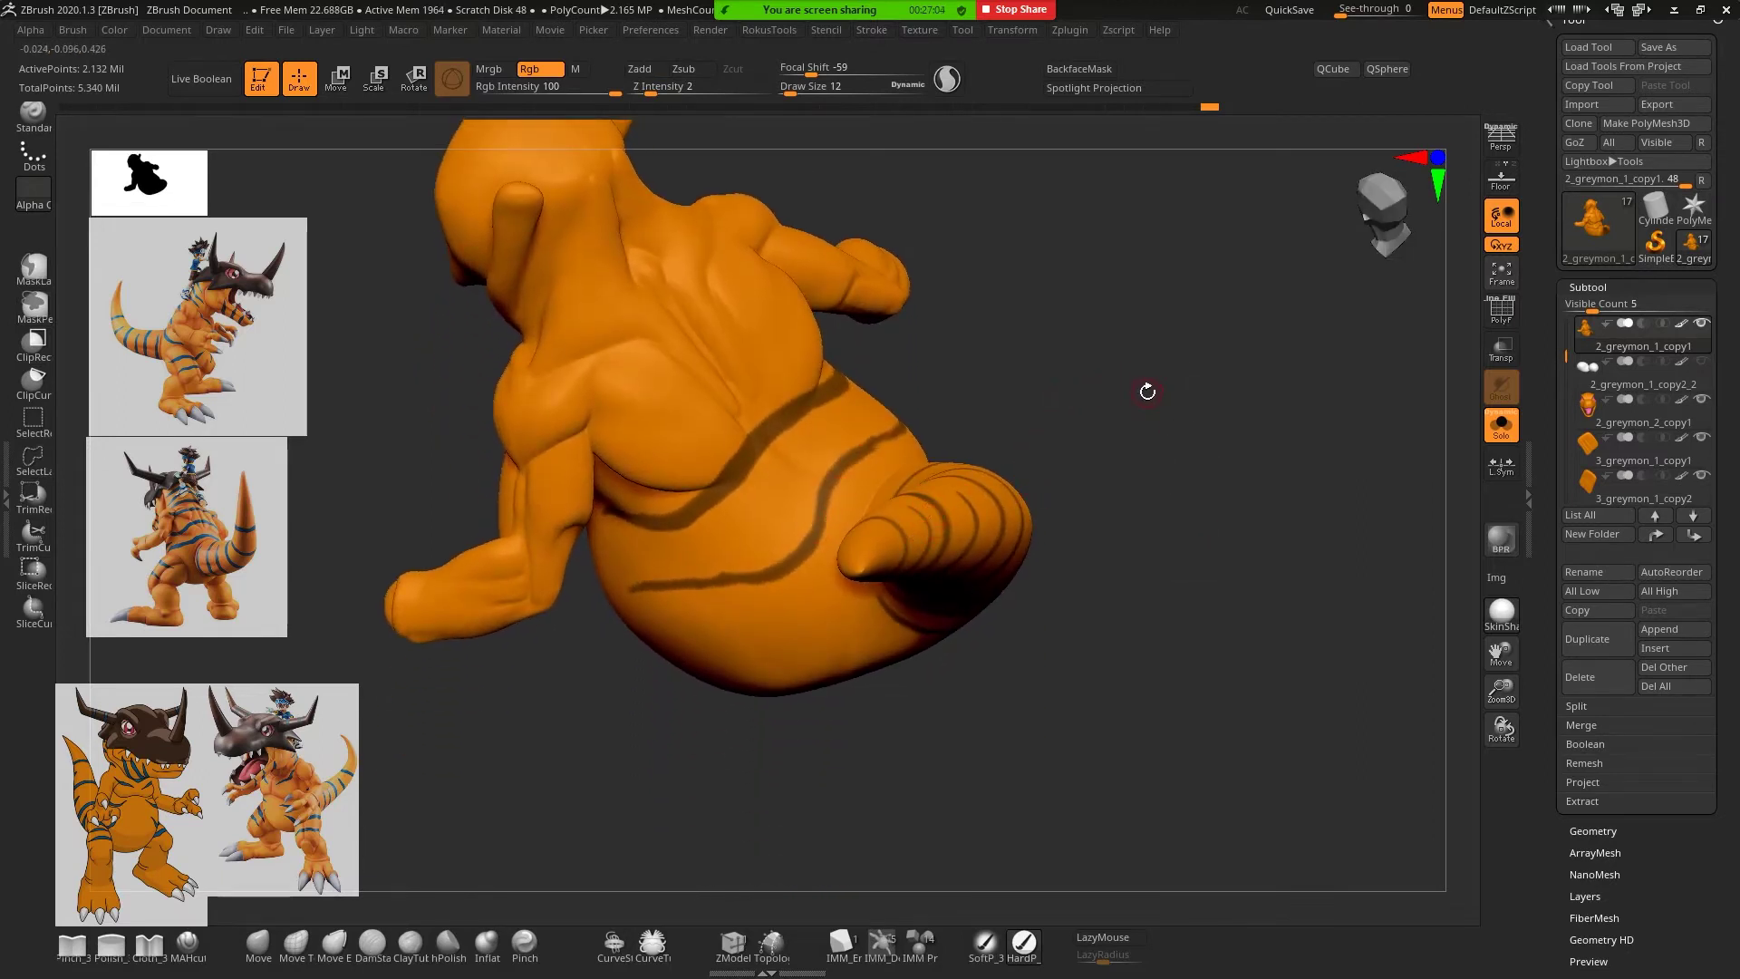
{"action": "left_click_drag", "start_coordinate": [1148, 391], "coordinate": [1135, 396]}
{"action": "key", "text": "space"}
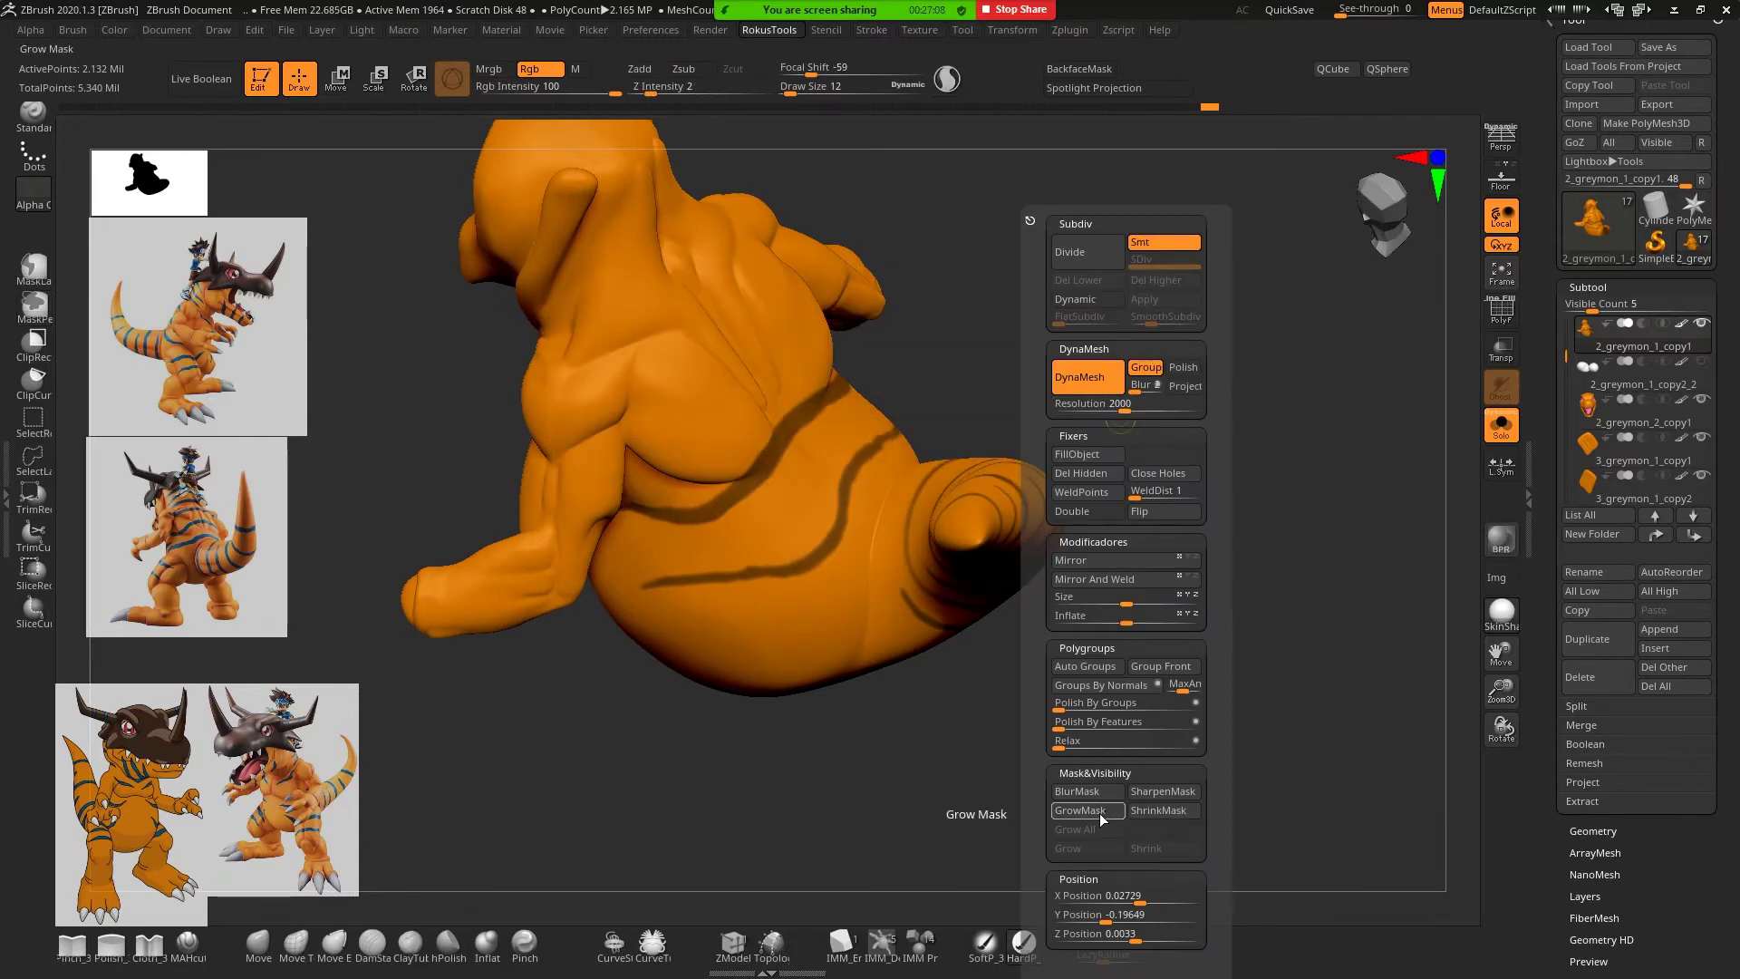
In Tool > Masking, apply GrowMask twice and SharpenMask to the stripe mask
{"action": "left_click_drag", "start_coordinate": [1676, 859], "coordinate": [1665, 508]}
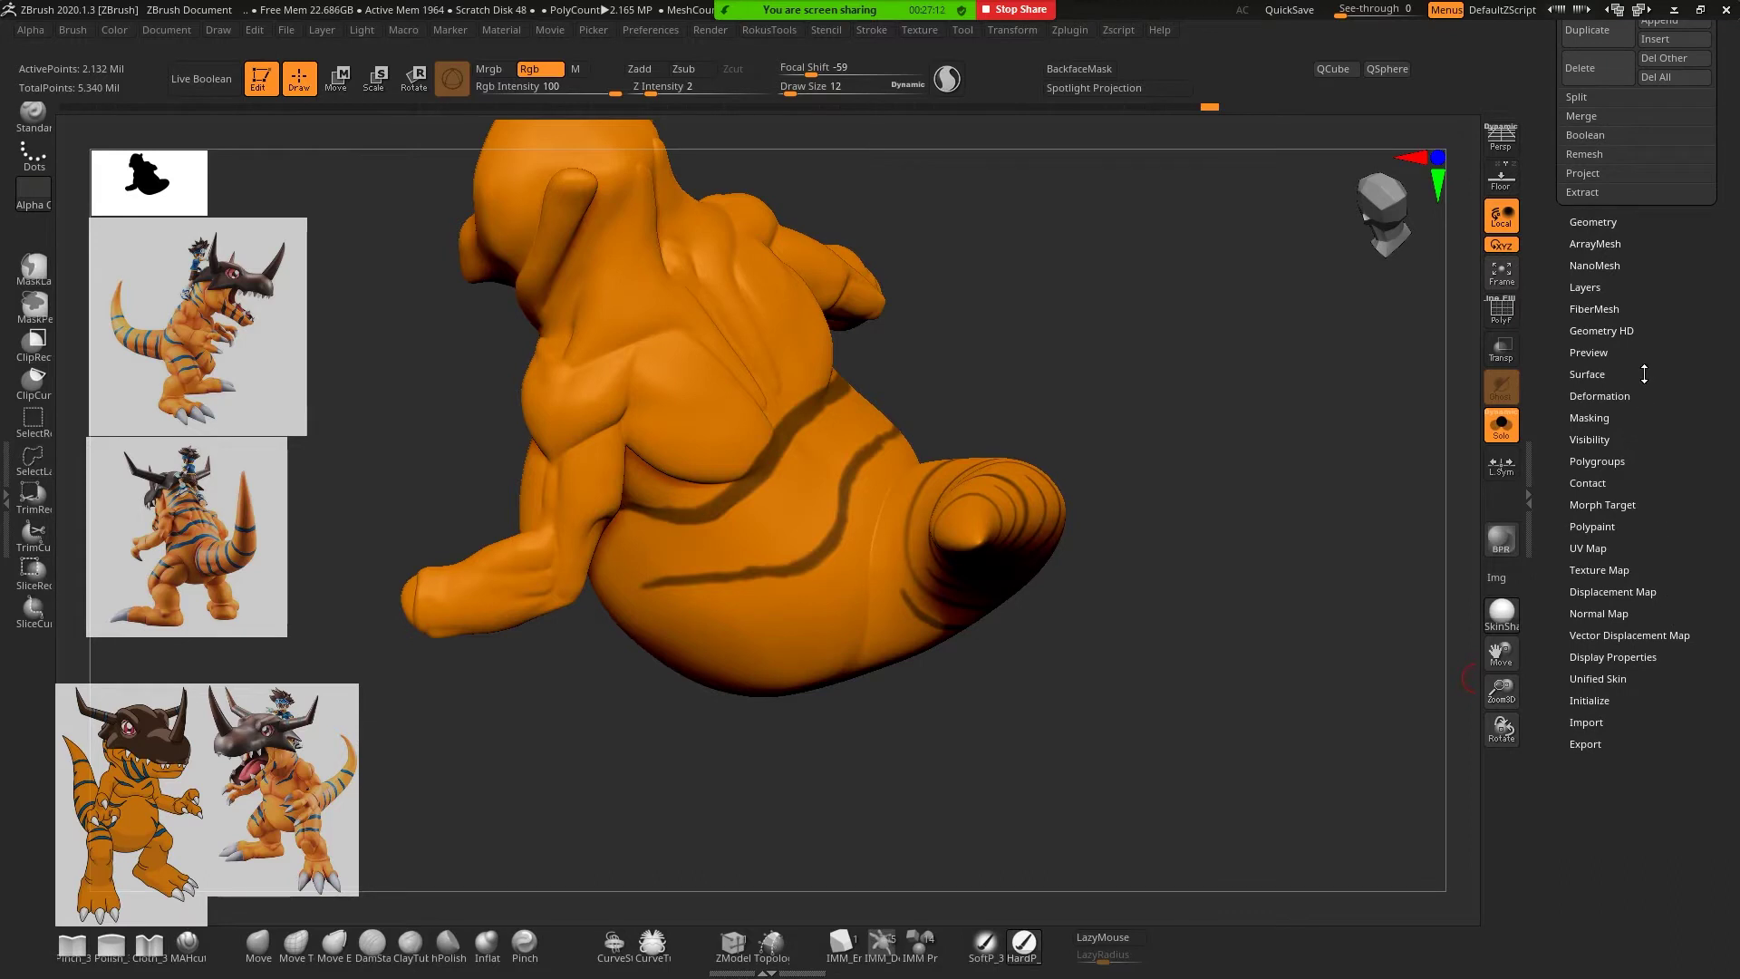
{"action": "left_click", "coordinate": [1589, 418]}
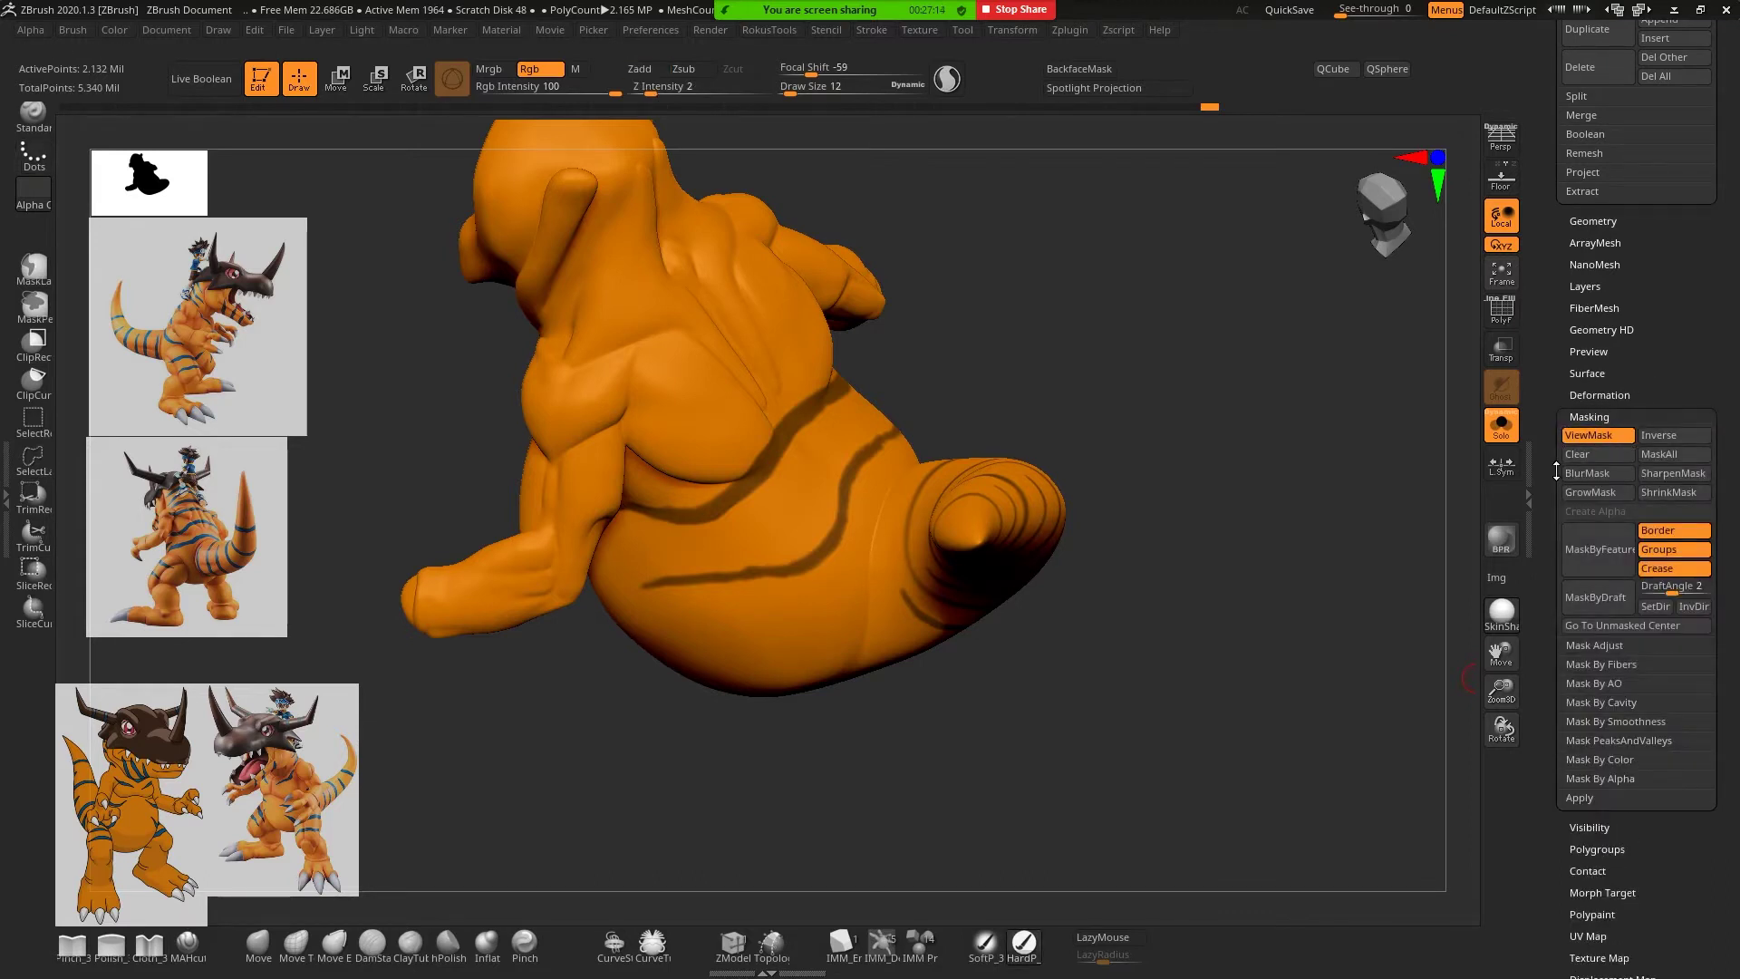
{"action": "left_click", "coordinate": [1603, 492]}
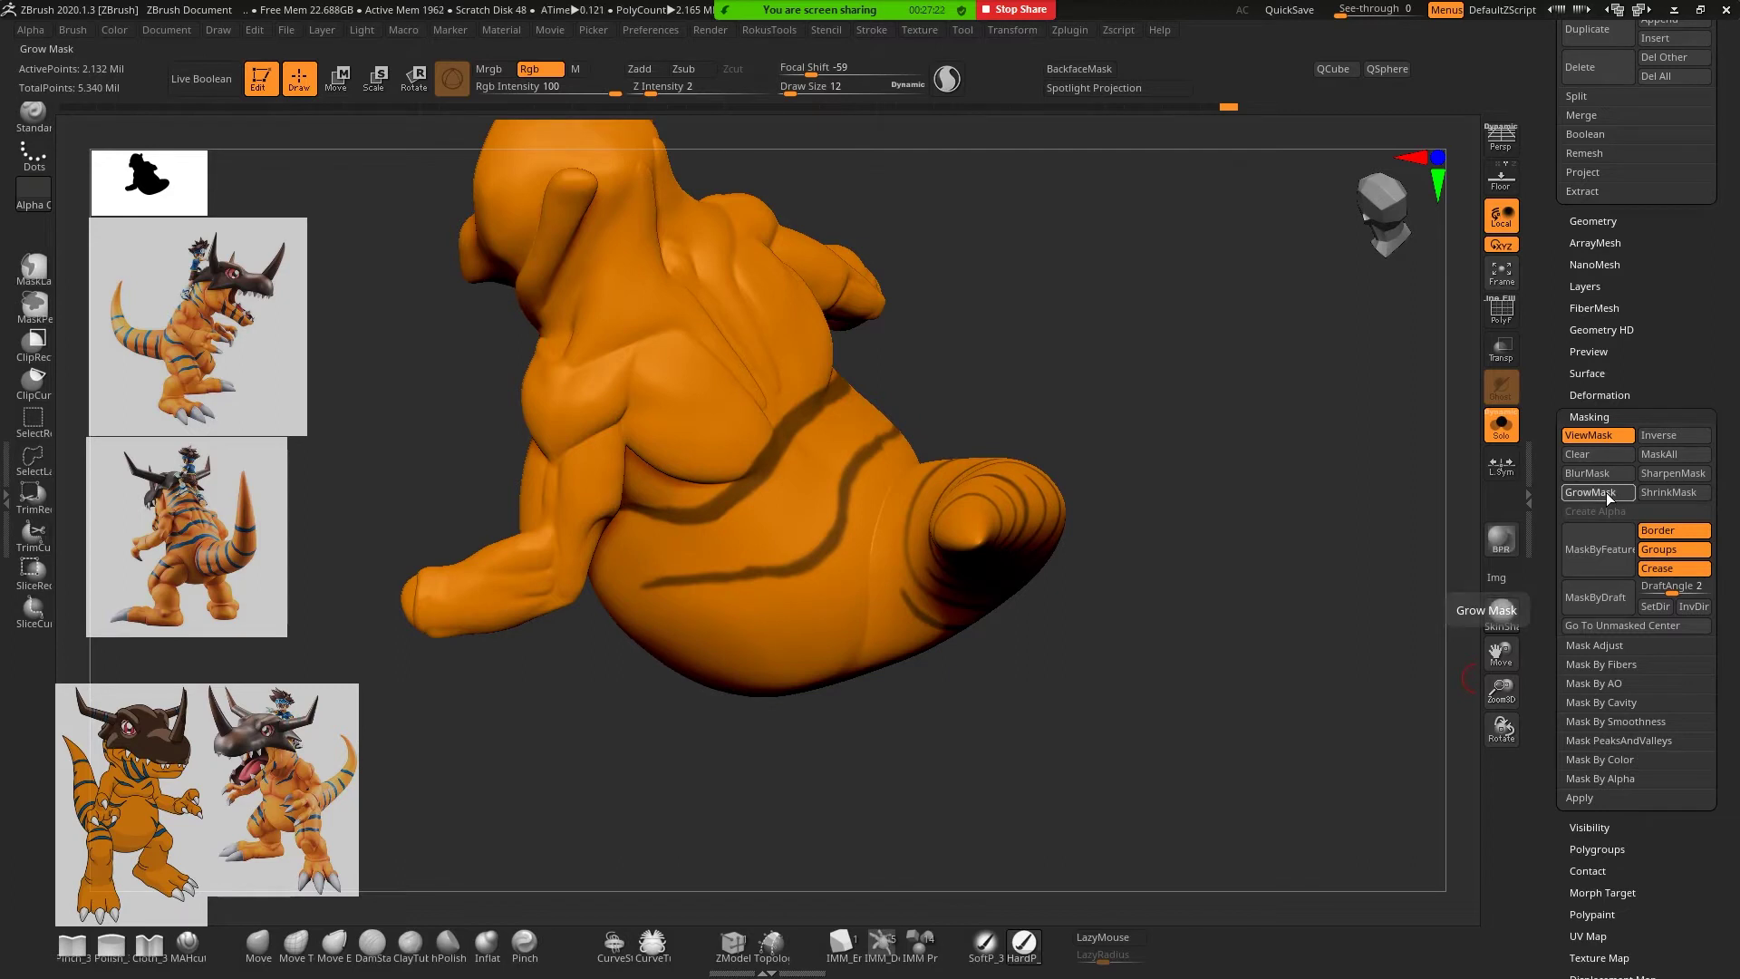
{"action": "left_click", "coordinate": [1607, 492]}
{"action": "left_click", "coordinate": [1608, 492]}
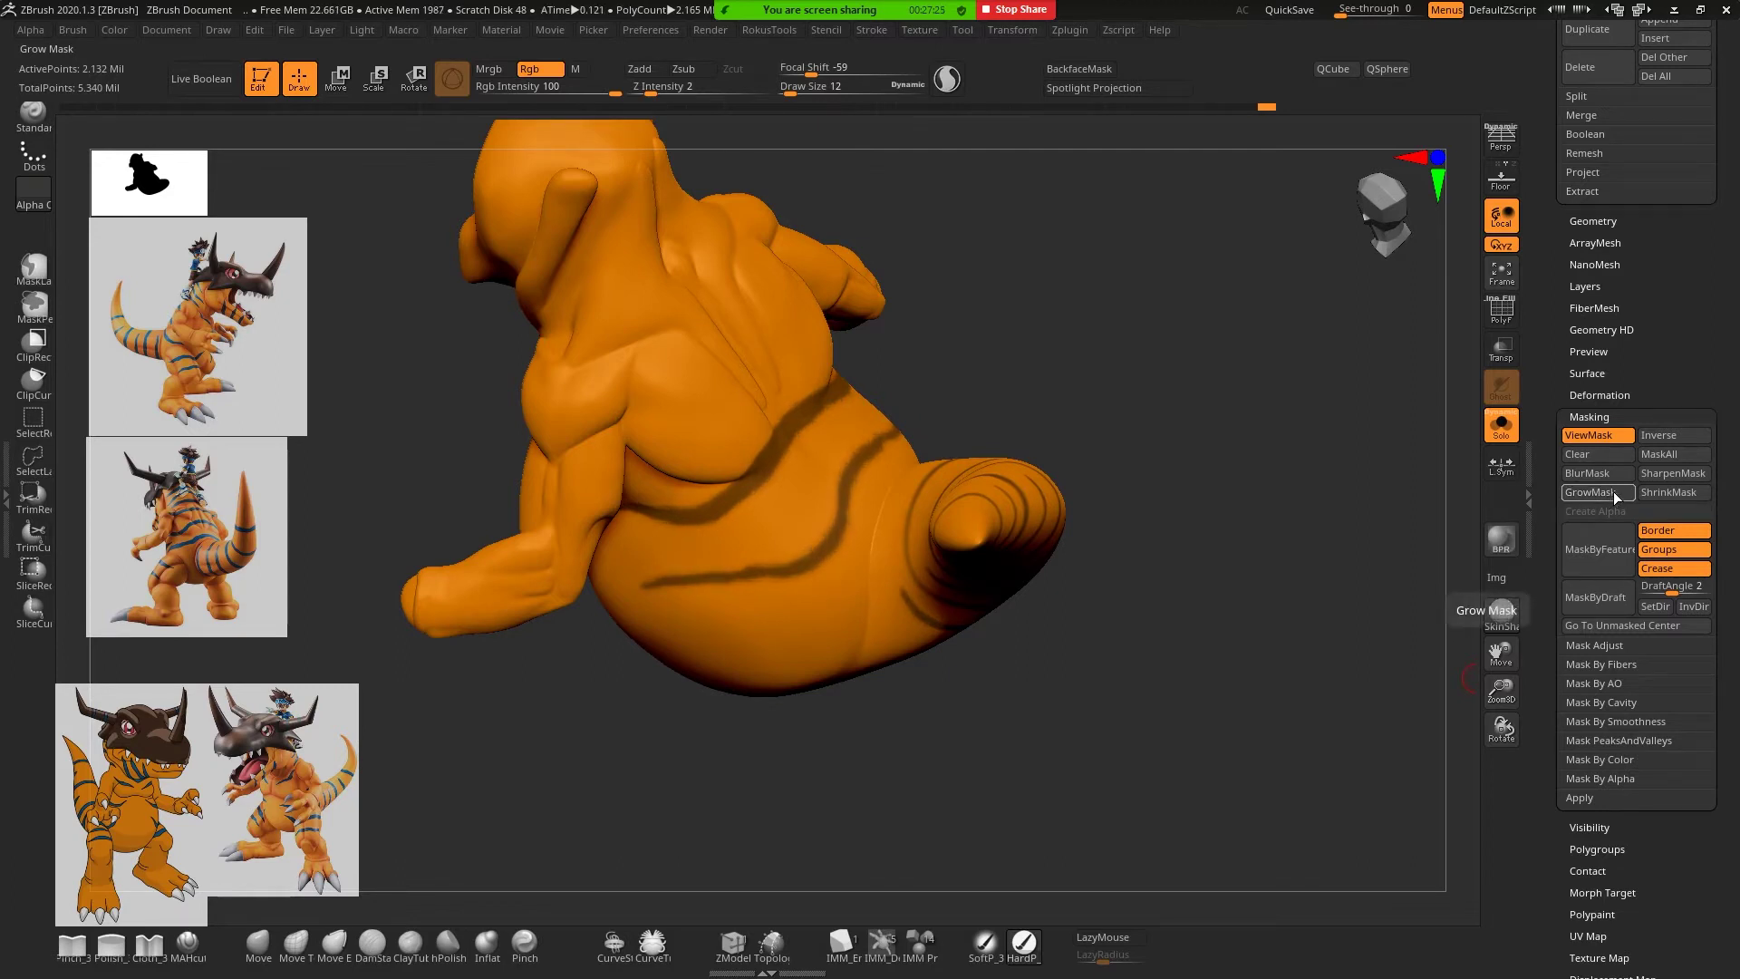
{"action": "left_click", "coordinate": [1661, 474]}
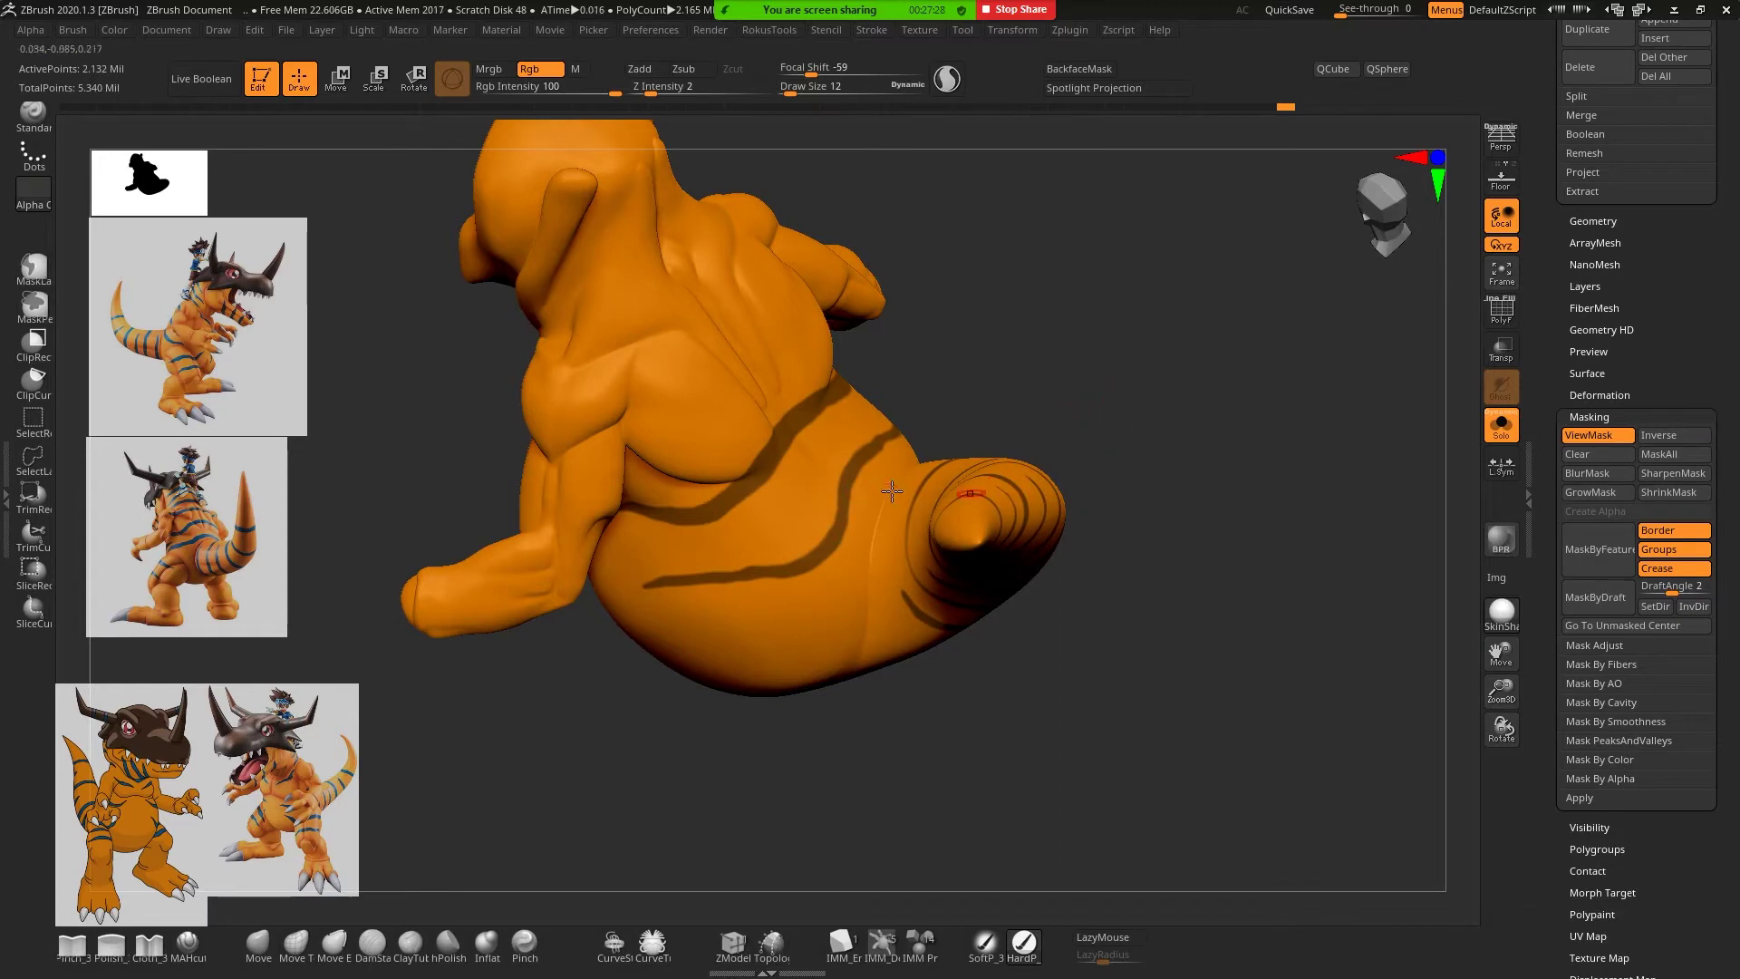
Undo the last tail mask stroke and repaint the stripe joining near the tail base
{"action": "mouse_move", "coordinate": [1285, 107]}
{"action": "left_mouse_down"}
{"action": "mouse_move", "coordinate": [1177, 119]}
{"action": "mouse_move", "coordinate": [1297, 118]}
{"action": "left_mouse_up"}
{"action": "mouse_move", "coordinate": [1241, 517]}
{"action": "left_mouse_down"}
{"action": "mouse_move", "coordinate": [1215, 535]}
{"action": "mouse_move", "coordinate": [826, 461]}
{"action": "mouse_move", "coordinate": [794, 548]}
{"action": "left_mouse_up"}
{"action": "key", "text": "ctrl"}
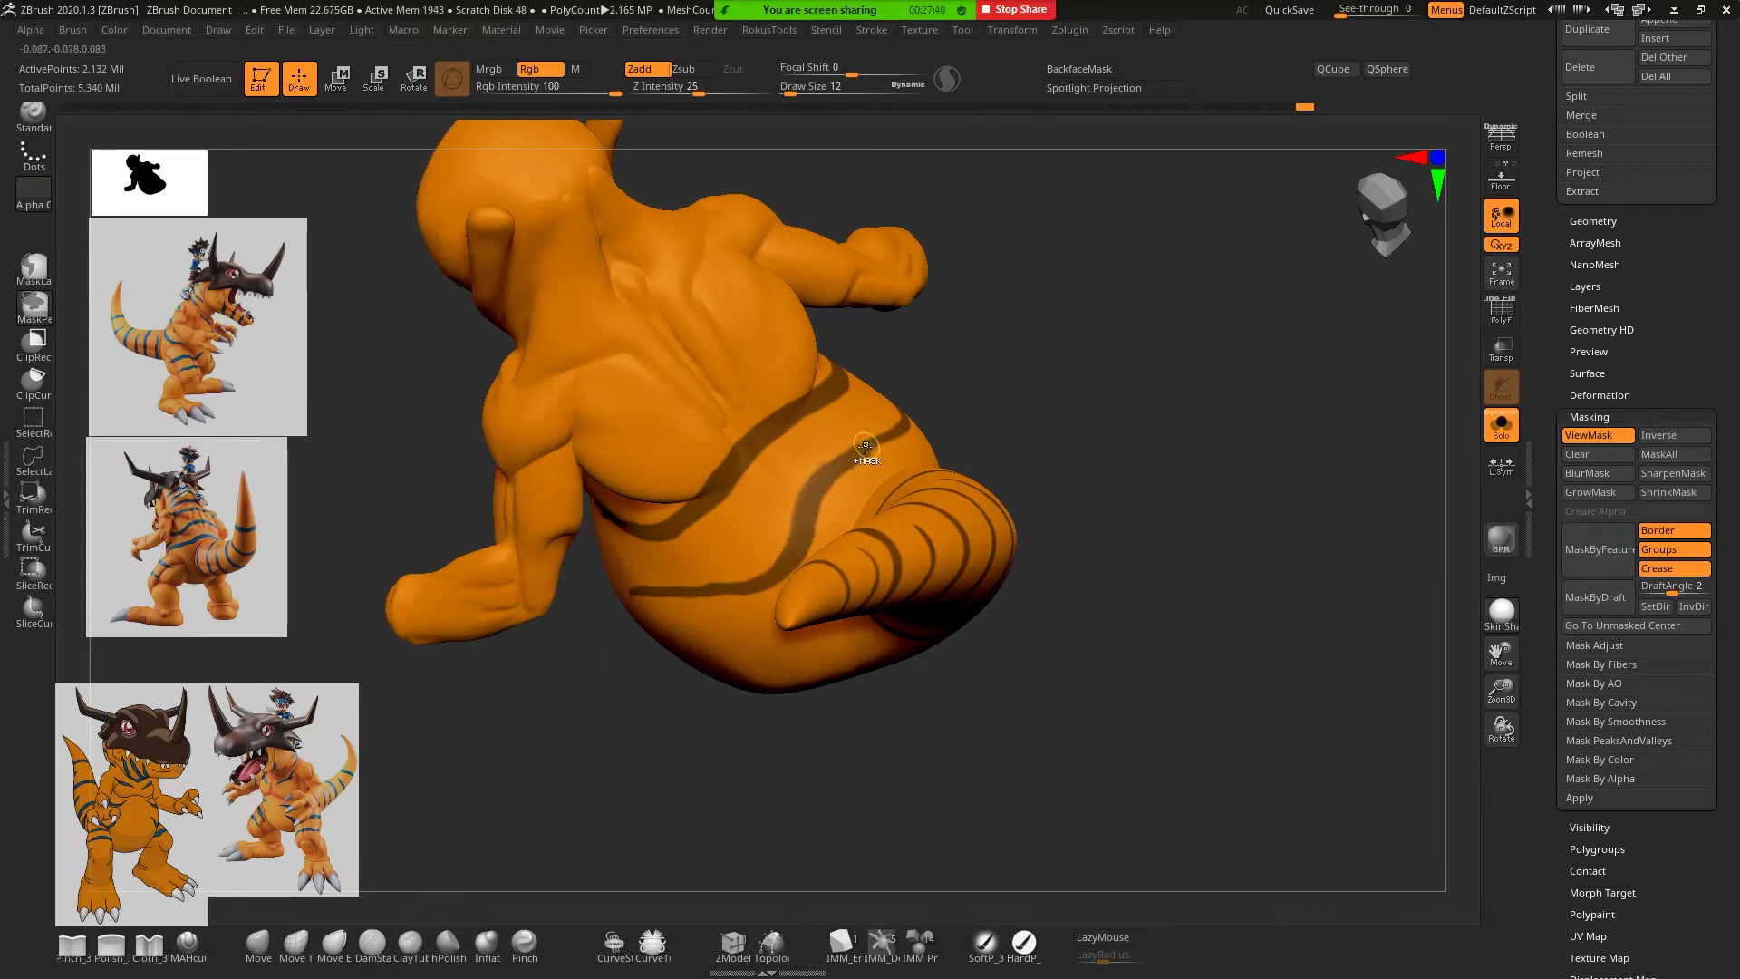
{"action": "left_click_drag", "start_coordinate": [866, 448], "coordinate": [816, 480], "text": "ctrl"}
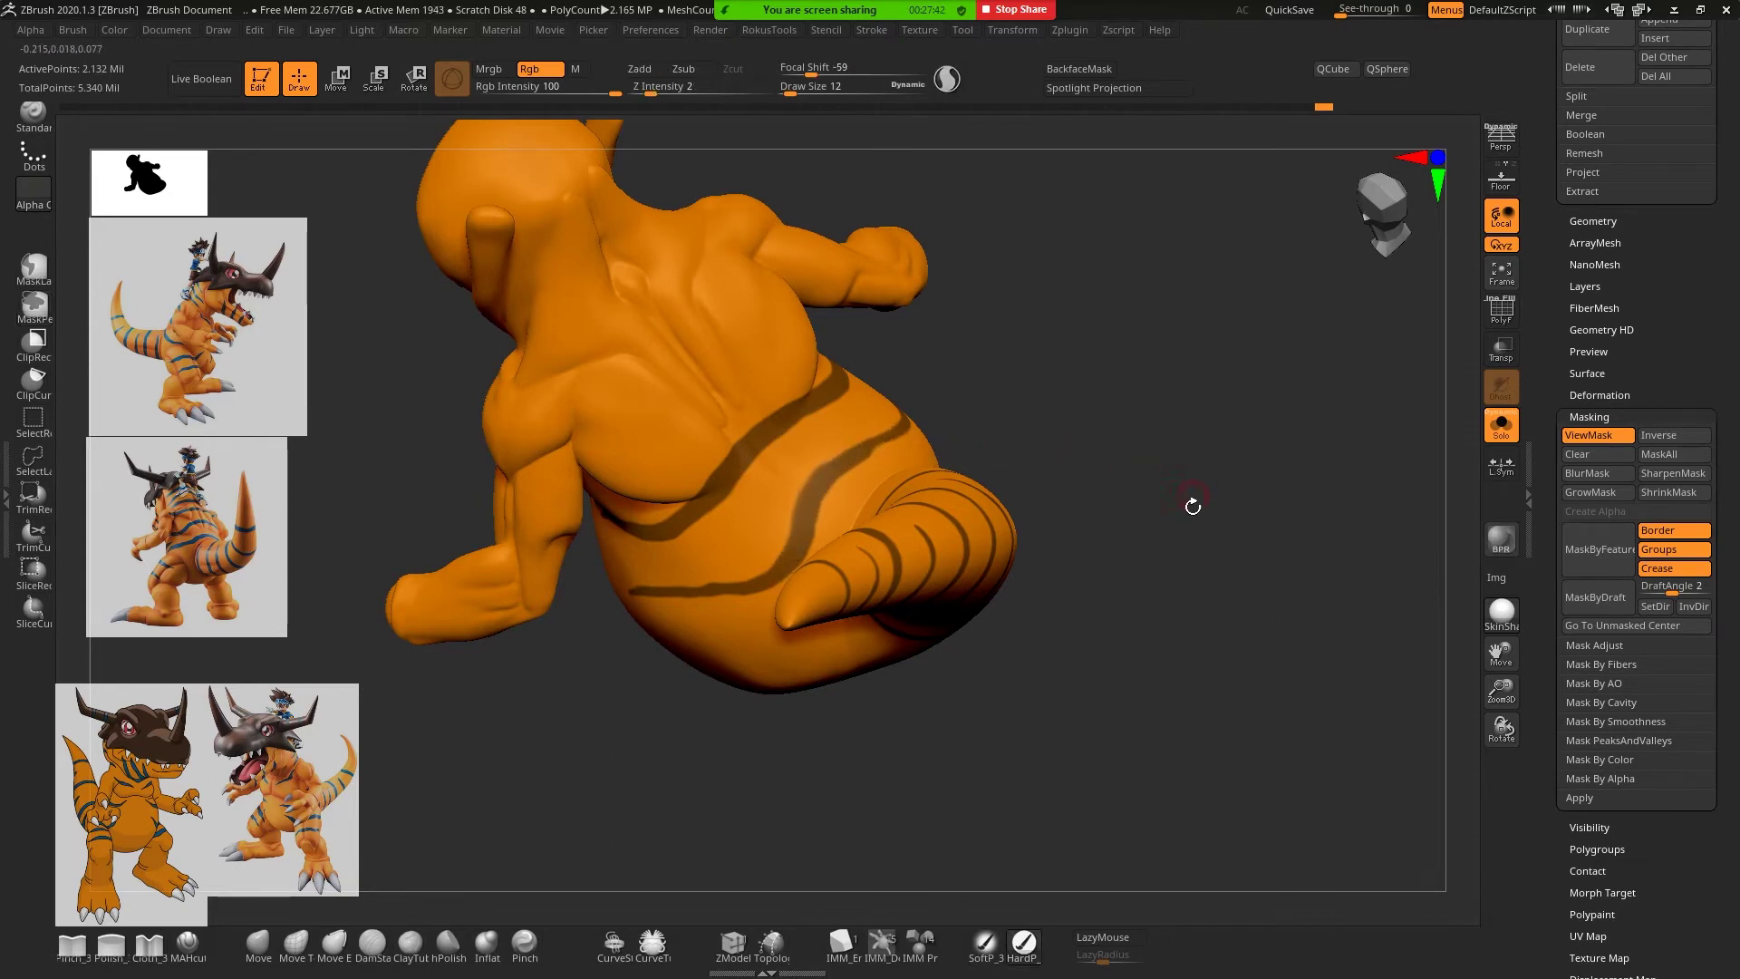
{"action": "mouse_move", "coordinate": [1193, 502]}
{"action": "left_mouse_down"}
{"action": "mouse_move", "coordinate": [1200, 450]}
{"action": "mouse_move", "coordinate": [1195, 540]}
{"action": "left_mouse_up"}
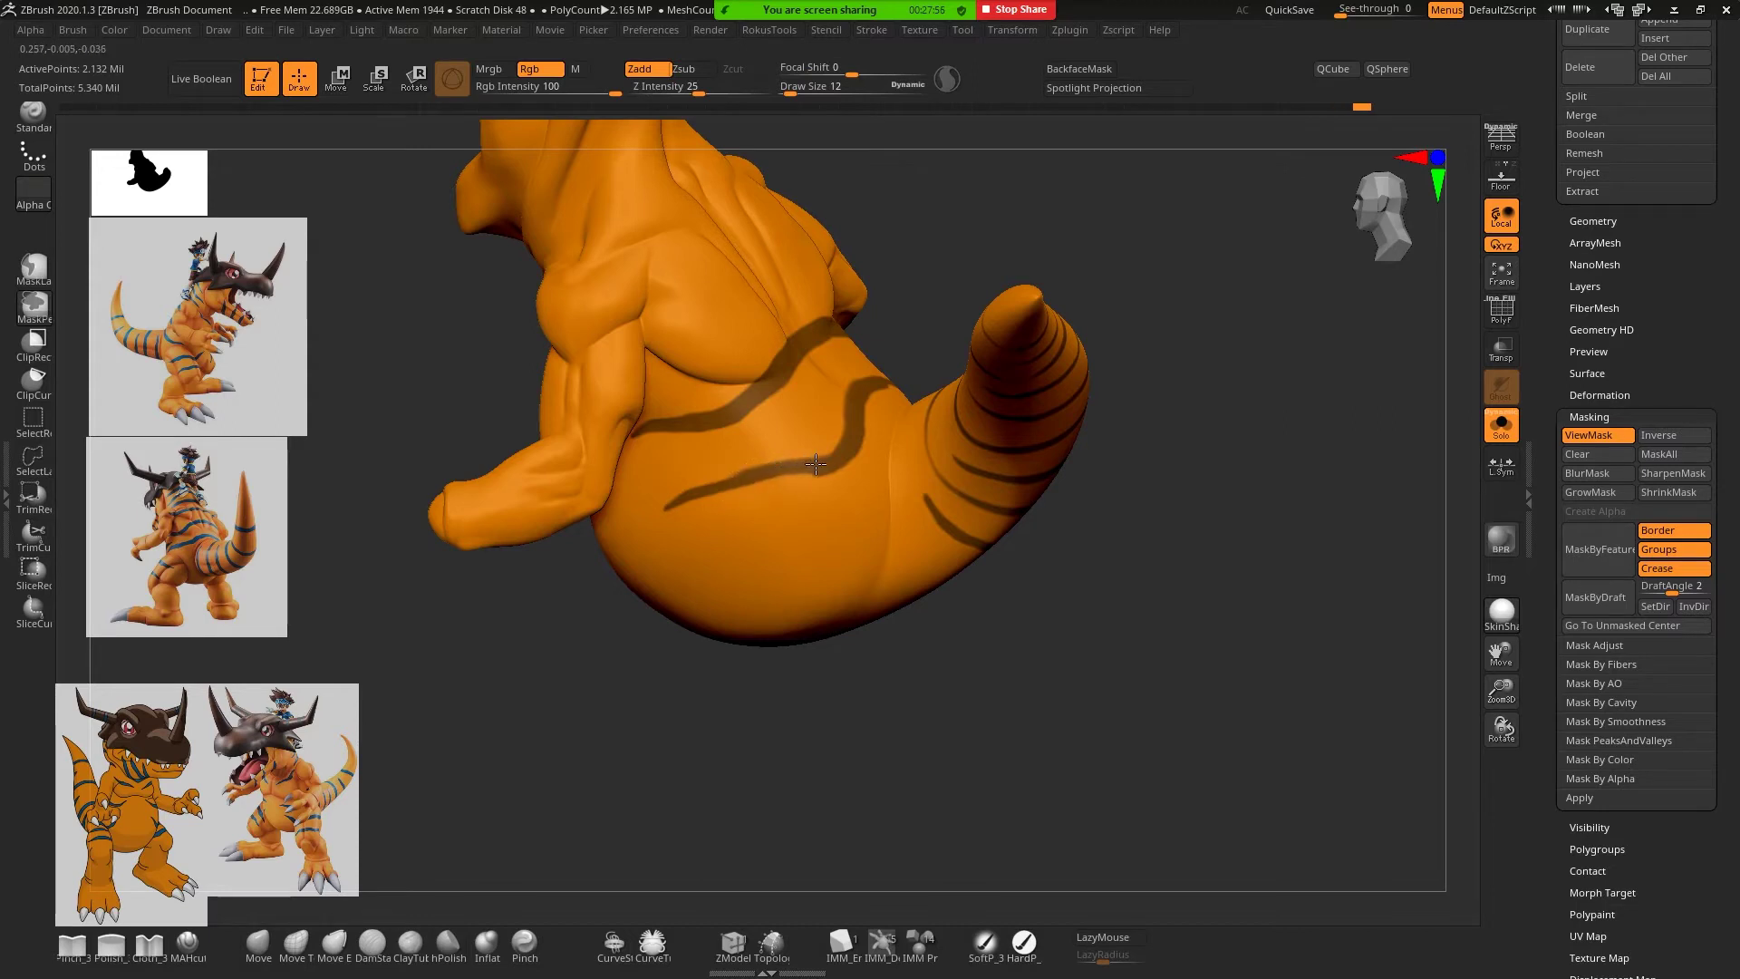
{"action": "mouse_move", "coordinate": [1246, 601]}
{"action": "left_mouse_down"}
{"action": "mouse_move", "coordinate": [1227, 518]}
{"action": "mouse_move", "coordinate": [1003, 498]}
{"action": "left_mouse_up"}
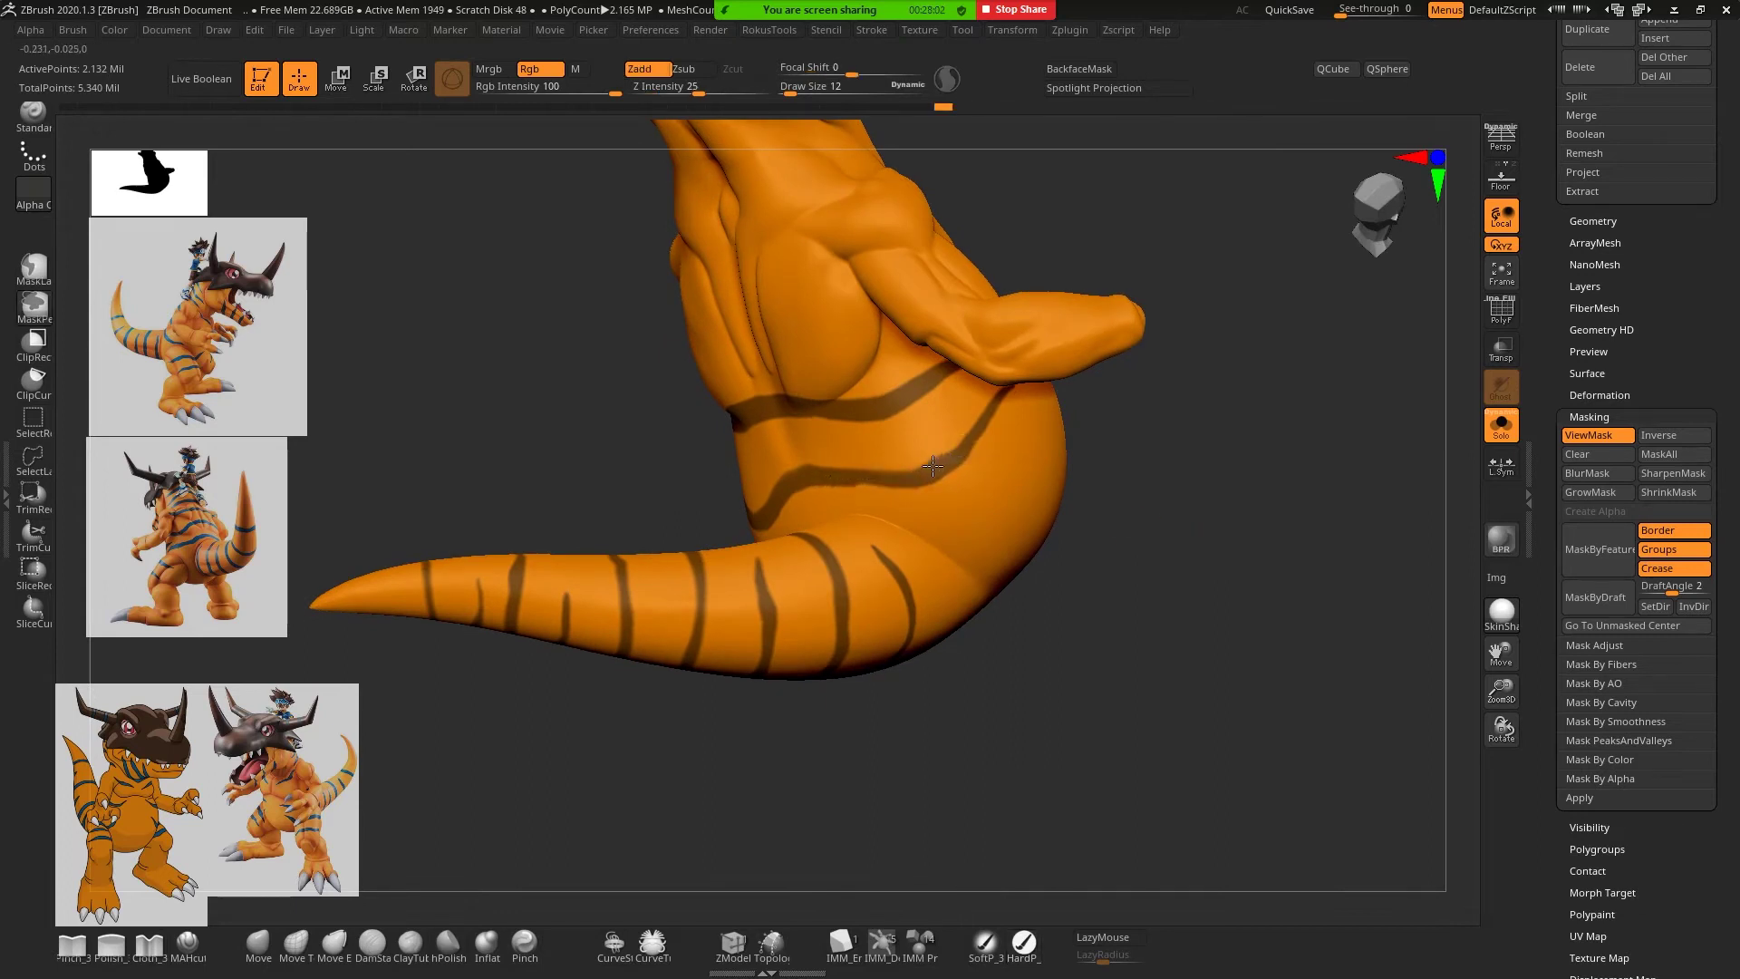
{"action": "left_click_drag", "start_coordinate": [1193, 493], "coordinate": [1208, 445]}
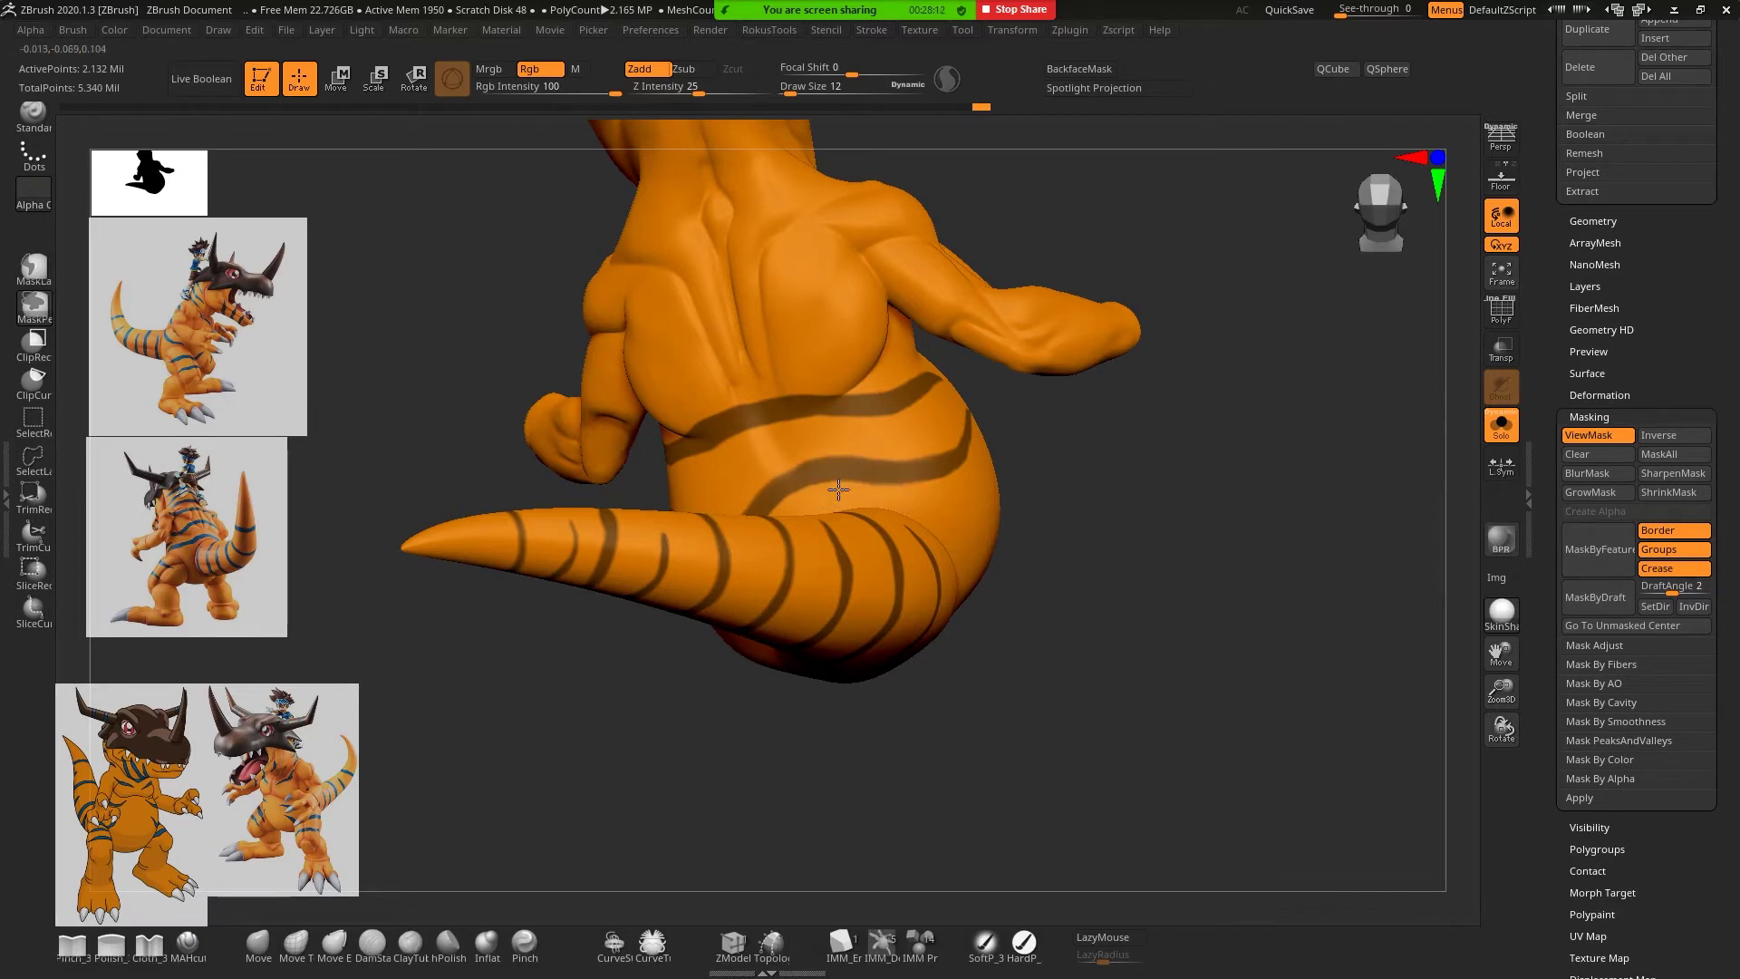
{"action": "mouse_move", "coordinate": [1146, 498]}
{"action": "left_mouse_down"}
{"action": "mouse_move", "coordinate": [1205, 471]}
{"action": "mouse_move", "coordinate": [1154, 470]}
{"action": "mouse_move", "coordinate": [1107, 544]}
{"action": "mouse_move", "coordinate": [1161, 563]}
{"action": "mouse_move", "coordinate": [1176, 544]}
{"action": "mouse_move", "coordinate": [1196, 564]}
{"action": "mouse_move", "coordinate": [1235, 548]}
{"action": "mouse_move", "coordinate": [1134, 641]}
{"action": "mouse_move", "coordinate": [1234, 655]}
{"action": "left_mouse_up"}
Turn Solo off, frame the full figure with F, and zoom in on the belly
{"action": "left_click", "coordinate": [1502, 423]}
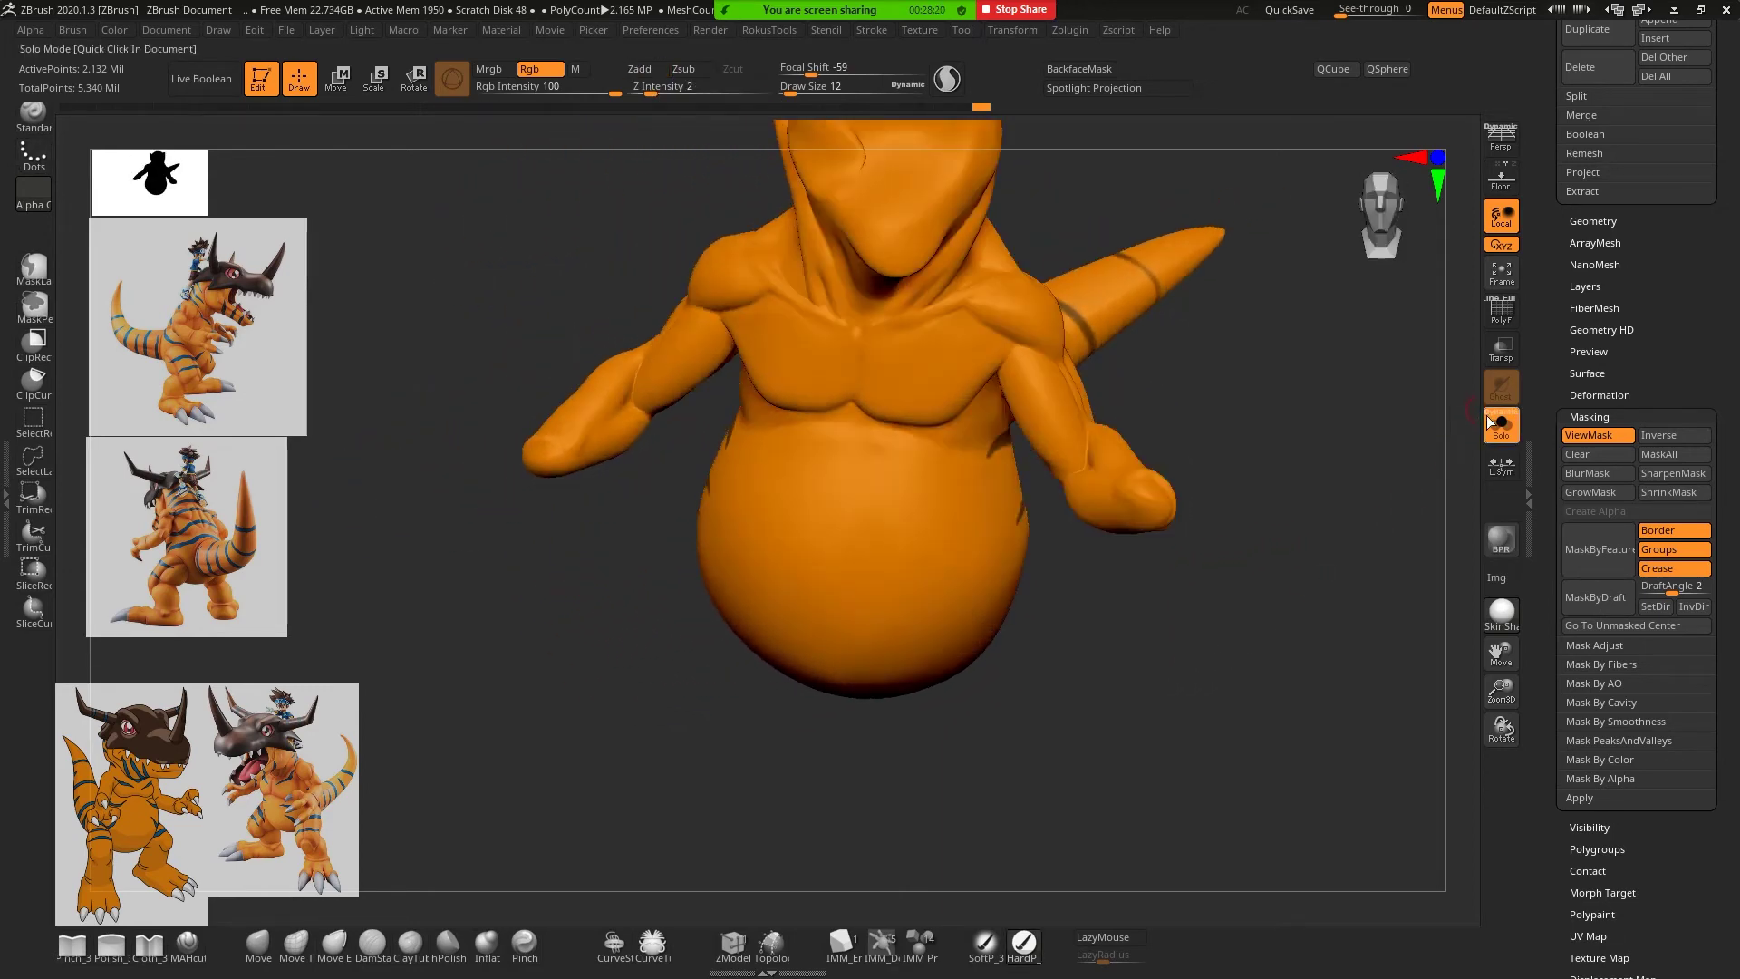
{"action": "key", "text": "f"}
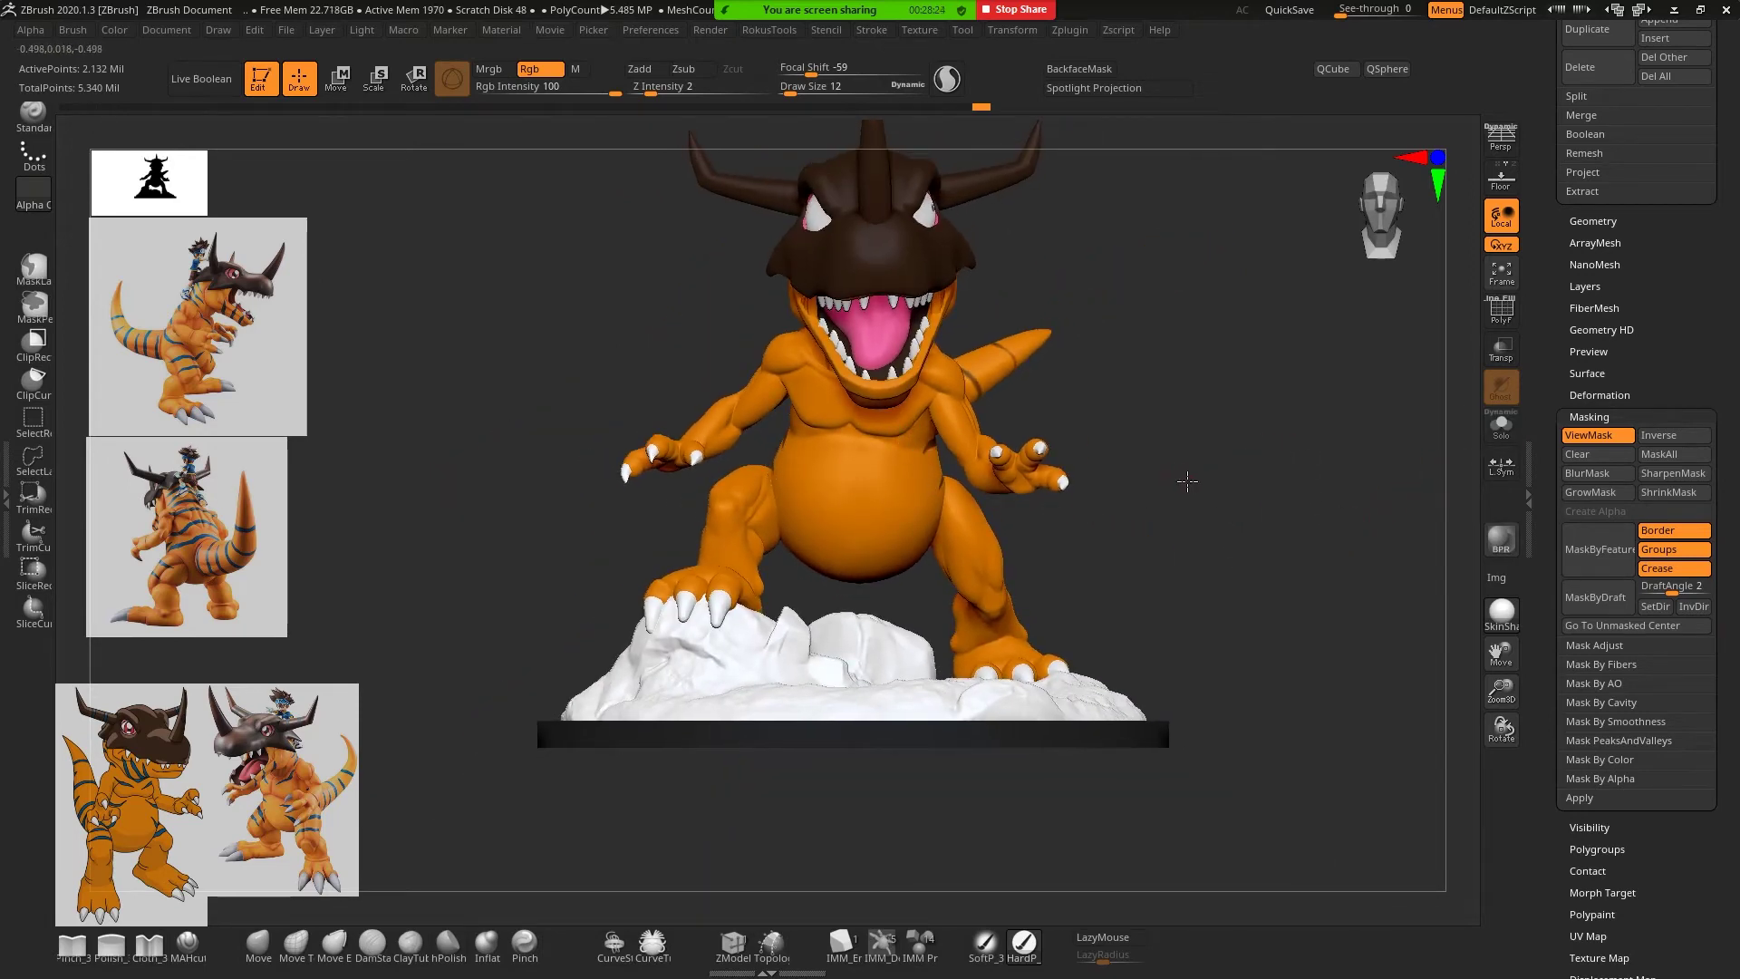
{"action": "left_click_drag", "start_coordinate": [1188, 481], "coordinate": [952, 452]}
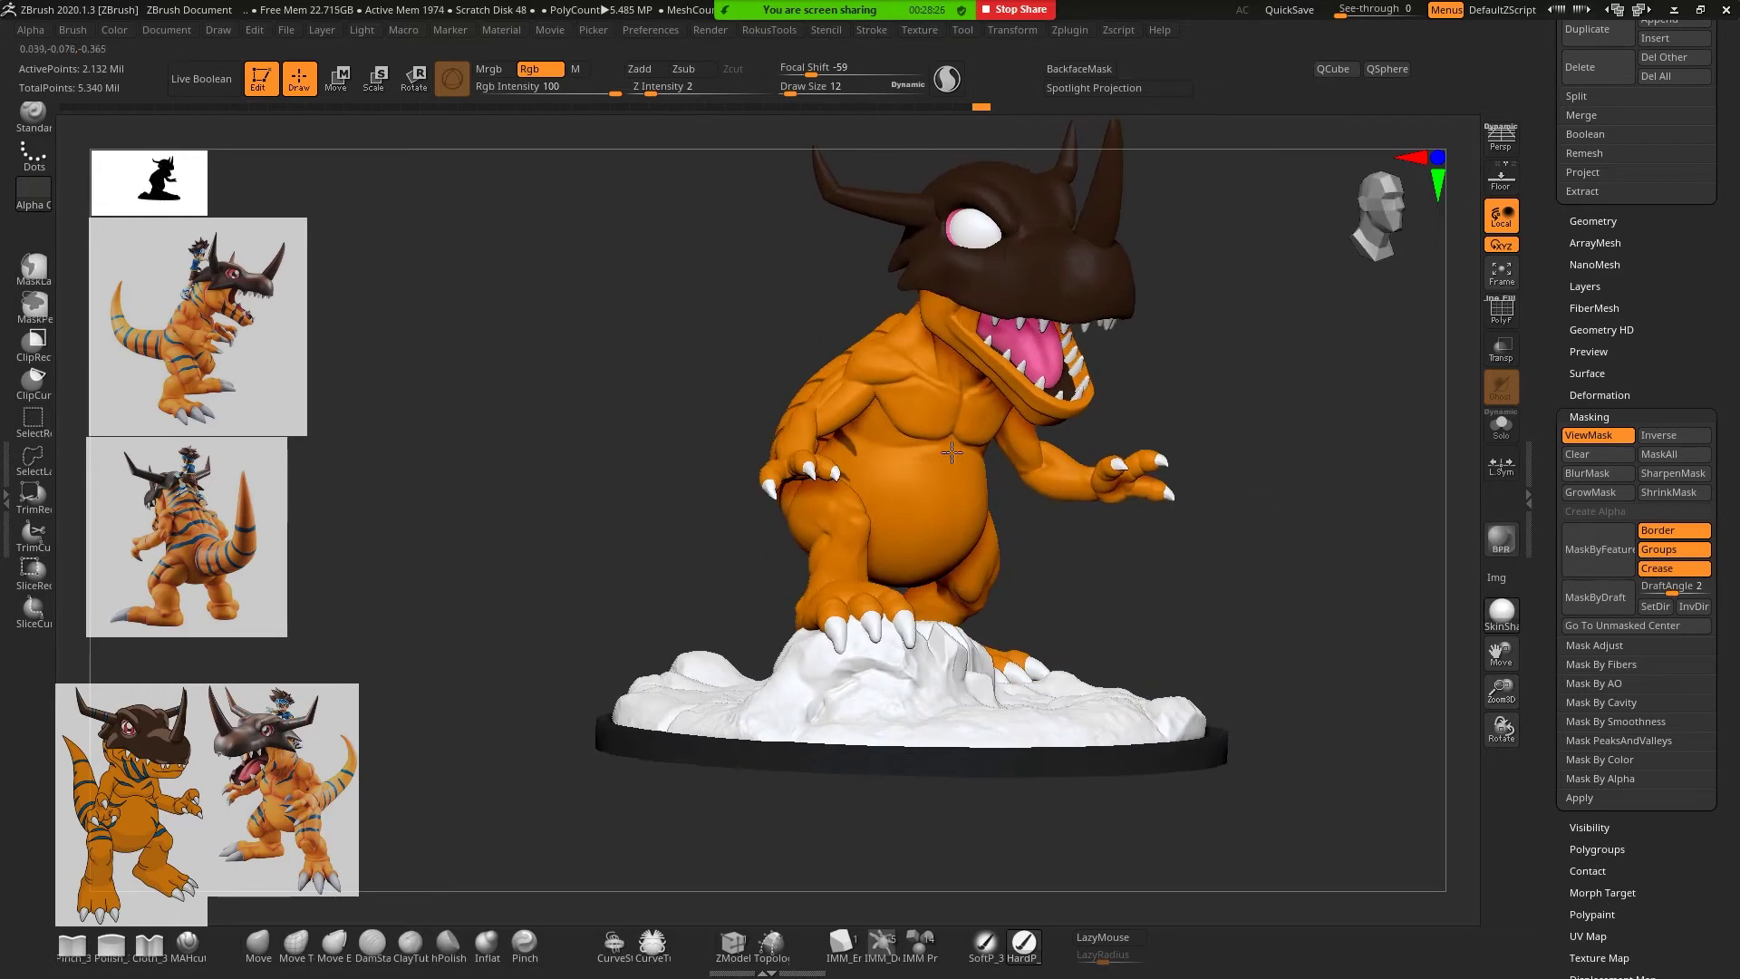
{"action": "mouse_move", "coordinate": [1197, 394]}
{"action": "left_mouse_down", "text": "alt"}
{"action": "mouse_move", "coordinate": [940, 489]}
{"action": "mouse_move", "coordinate": [872, 441]}
{"action": "left_mouse_up", "text": "alt"}
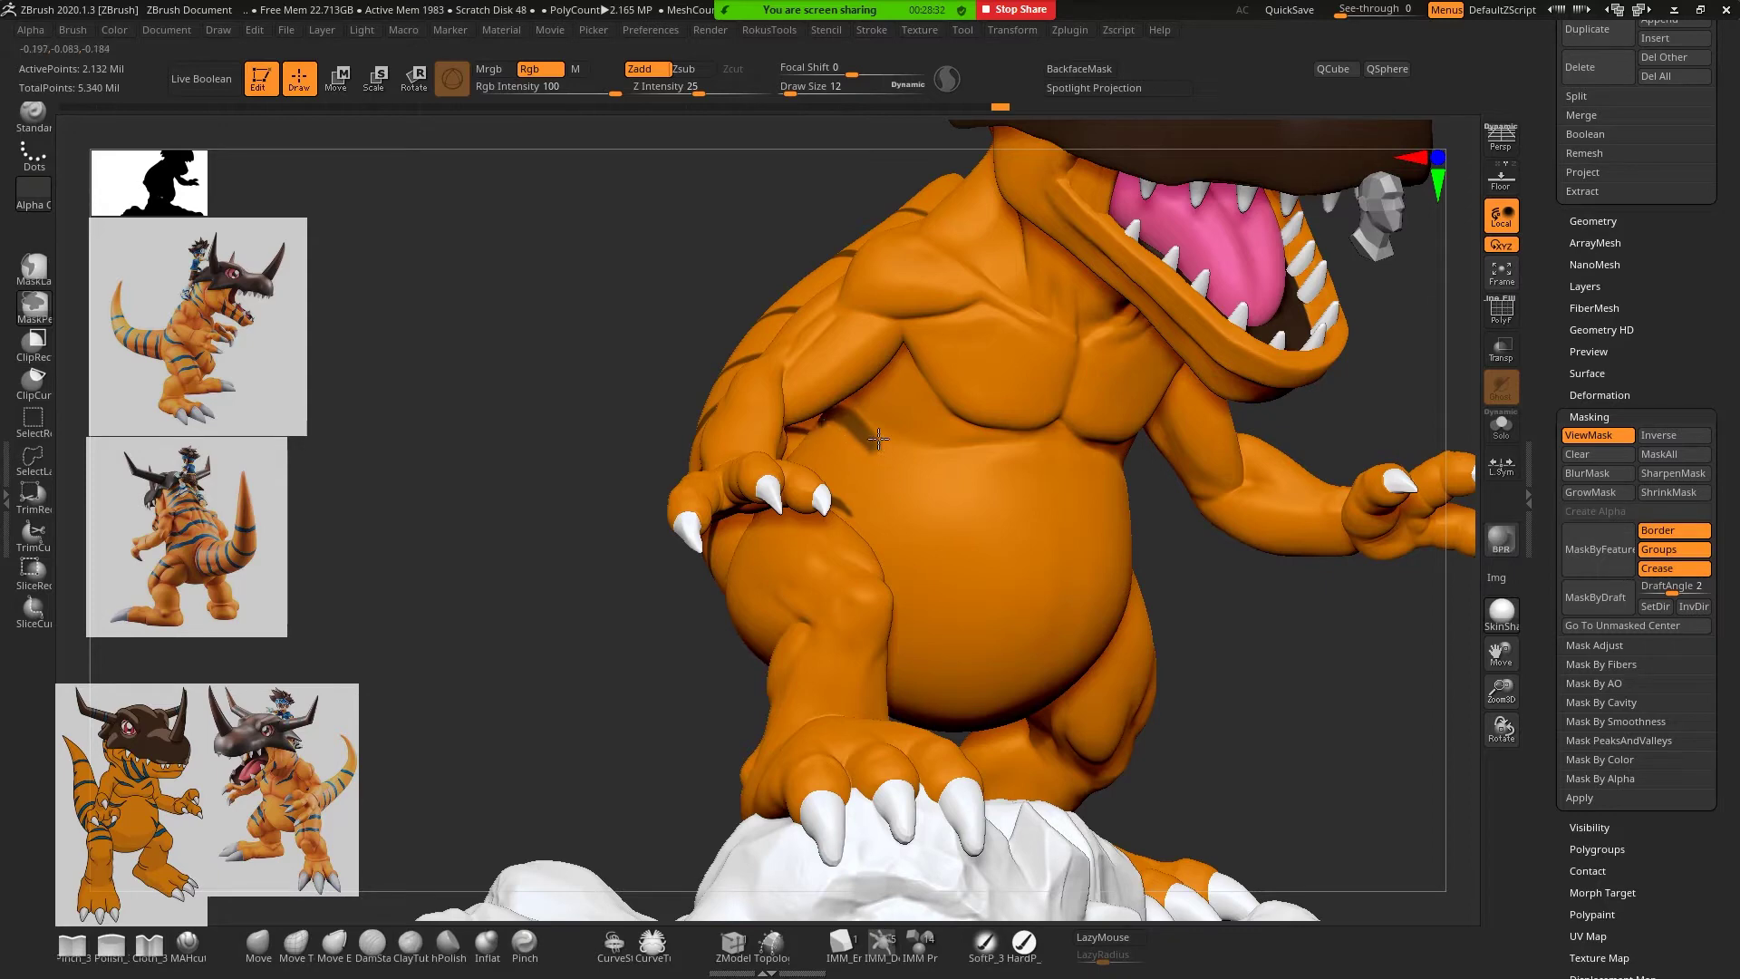
Re-isolate the body with Solo and mask over the arm area while orbiting
{"action": "left_click", "coordinate": [1503, 424]}
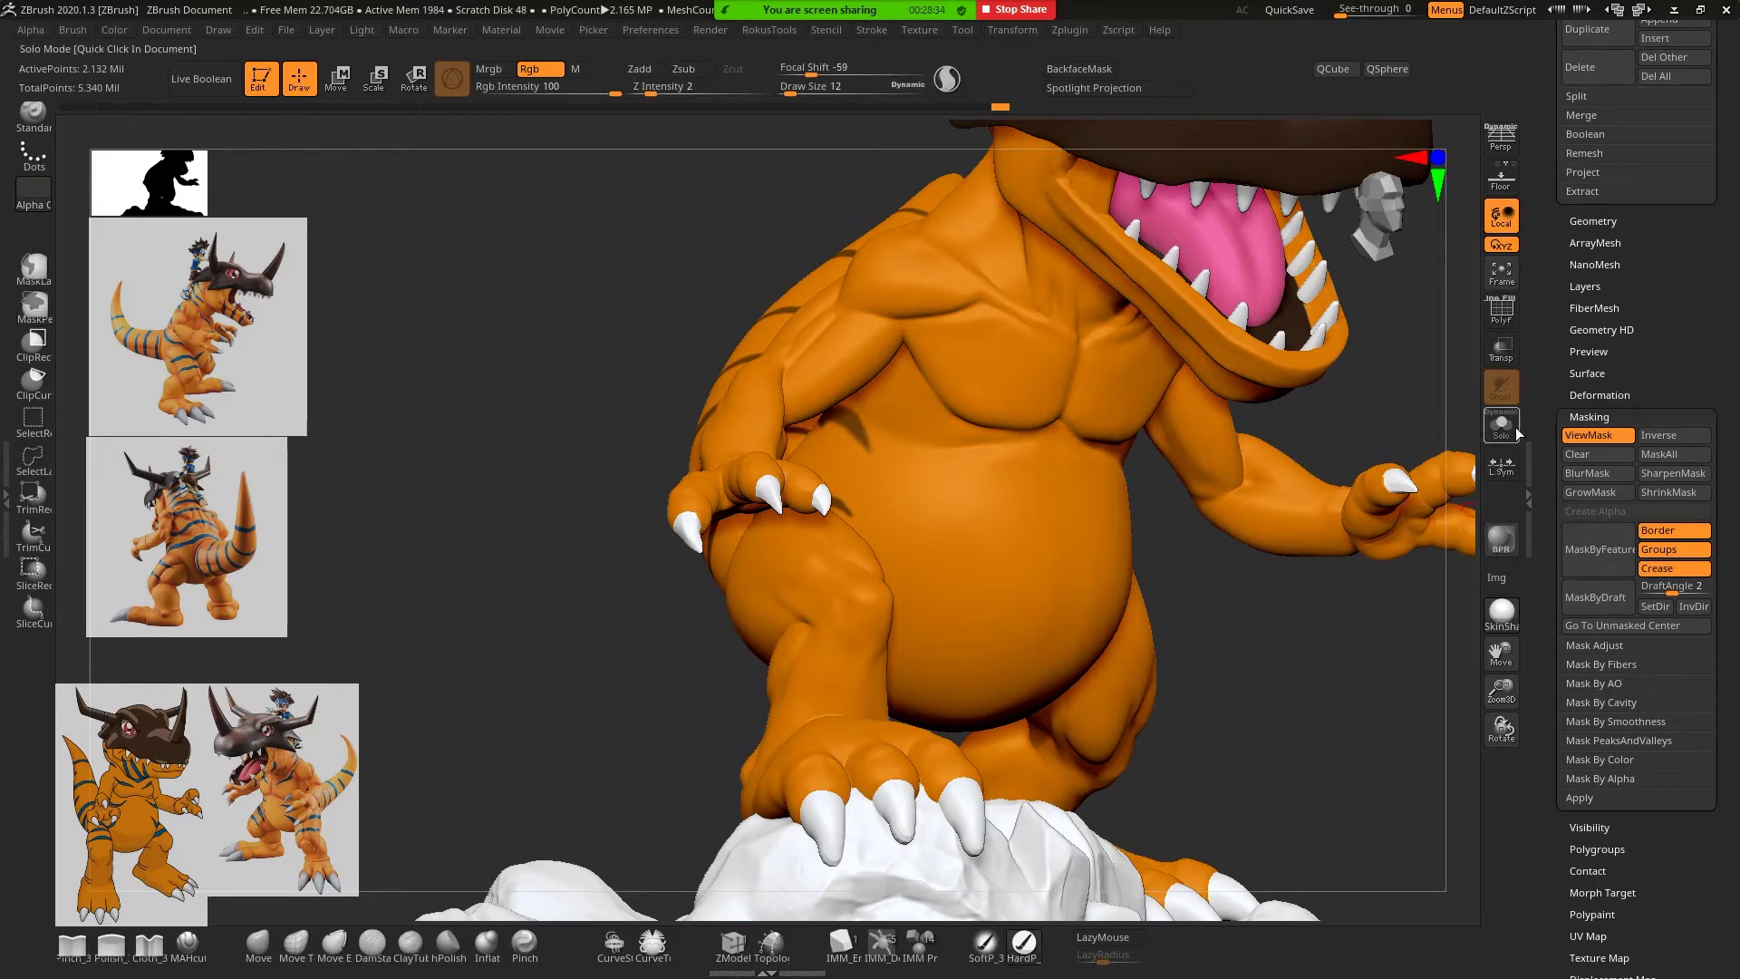
{"action": "mouse_move", "coordinate": [1414, 472]}
{"action": "left_mouse_down"}
{"action": "mouse_move", "coordinate": [1251, 664]}
{"action": "mouse_move", "coordinate": [1332, 608]}
{"action": "mouse_move", "coordinate": [1270, 532]}
{"action": "mouse_move", "coordinate": [1267, 486]}
{"action": "left_mouse_up"}
{"action": "left_click_drag", "start_coordinate": [1197, 408], "coordinate": [1185, 590]}
{"action": "key", "text": "ctrl"}
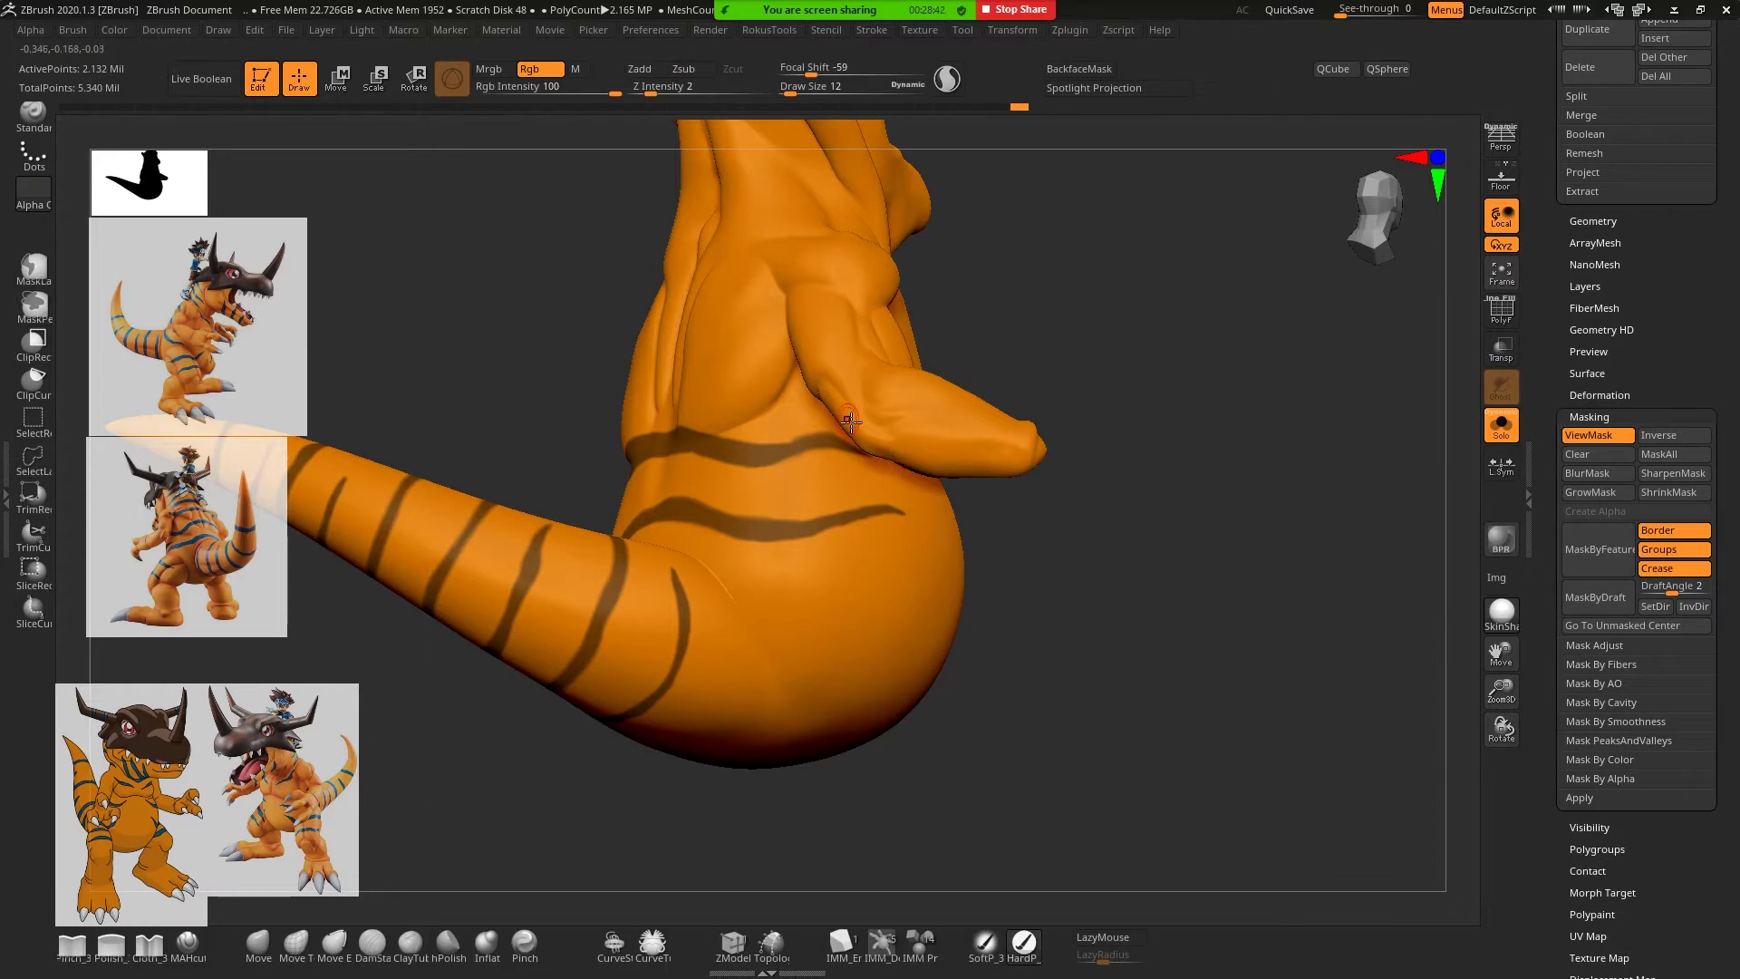
{"action": "mouse_move", "coordinate": [1171, 435]}
{"action": "left_mouse_down"}
{"action": "mouse_move", "coordinate": [1232, 345]}
{"action": "mouse_move", "coordinate": [1174, 370]}
{"action": "left_mouse_up"}
{"action": "mouse_move", "coordinate": [1085, 329]}
{"action": "left_mouse_down", "text": "ctrl"}
{"action": "mouse_move", "coordinate": [916, 265]}
{"action": "mouse_move", "coordinate": [761, 403]}
{"action": "mouse_move", "coordinate": [812, 454]}
{"action": "left_mouse_up", "text": "ctrl"}
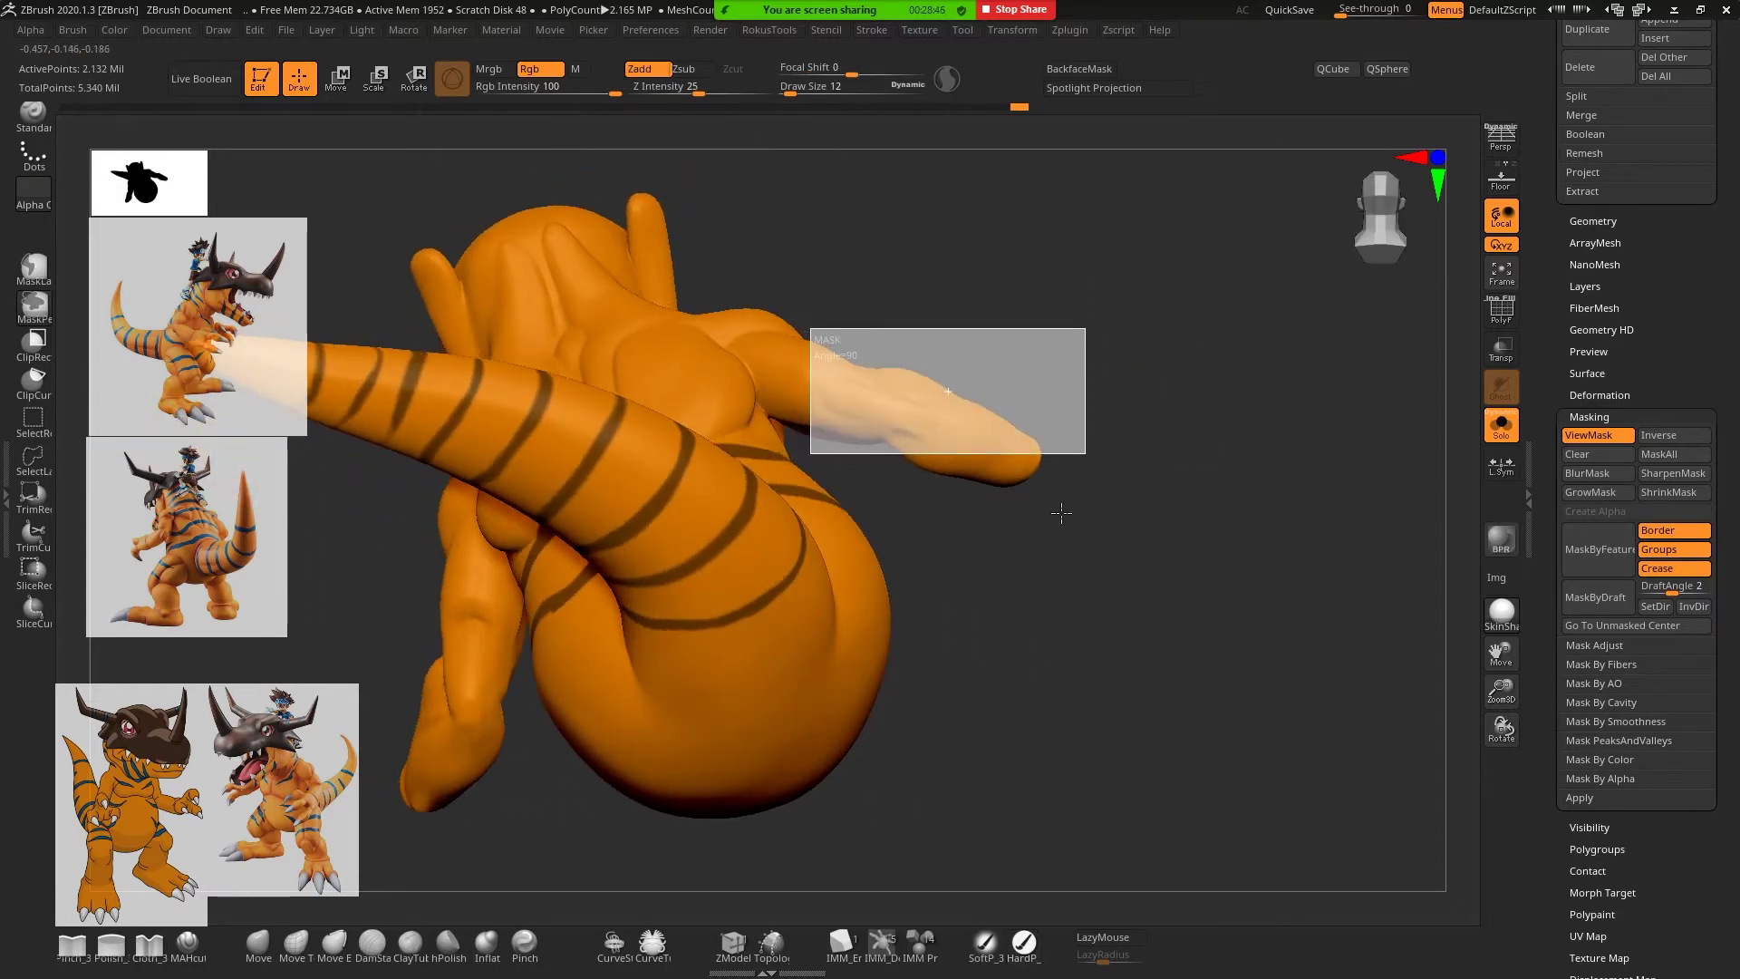
{"action": "mouse_move", "coordinate": [1143, 485]}
{"action": "left_mouse_down", "text": "ctrl"}
{"action": "mouse_move", "coordinate": [1179, 458]}
{"action": "mouse_move", "coordinate": [1150, 579]}
{"action": "left_mouse_up", "text": "ctrl"}
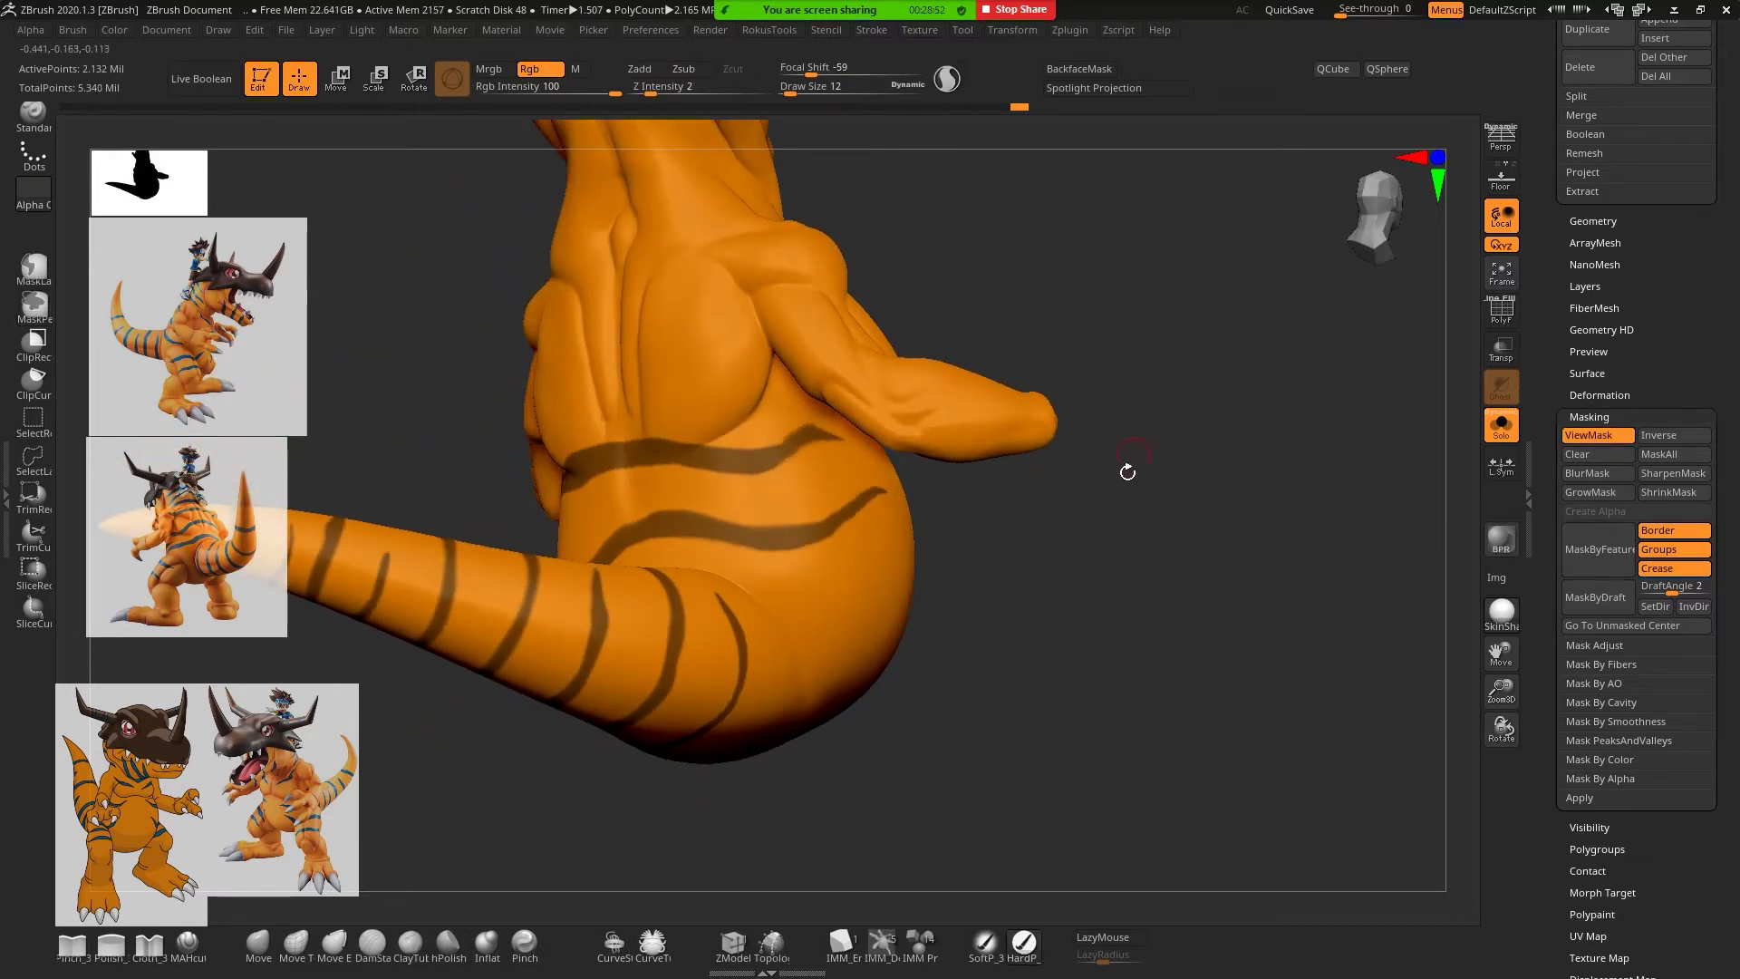
{"action": "mouse_move", "coordinate": [1154, 381]}
{"action": "left_mouse_down"}
{"action": "mouse_move", "coordinate": [1193, 432]}
{"action": "mouse_move", "coordinate": [1026, 432]}
{"action": "mouse_move", "coordinate": [1154, 408]}
{"action": "mouse_move", "coordinate": [1103, 400]}
{"action": "mouse_move", "coordinate": [1114, 411]}
{"action": "mouse_move", "coordinate": [693, 450]}
{"action": "mouse_move", "coordinate": [589, 437]}
{"action": "left_mouse_up"}
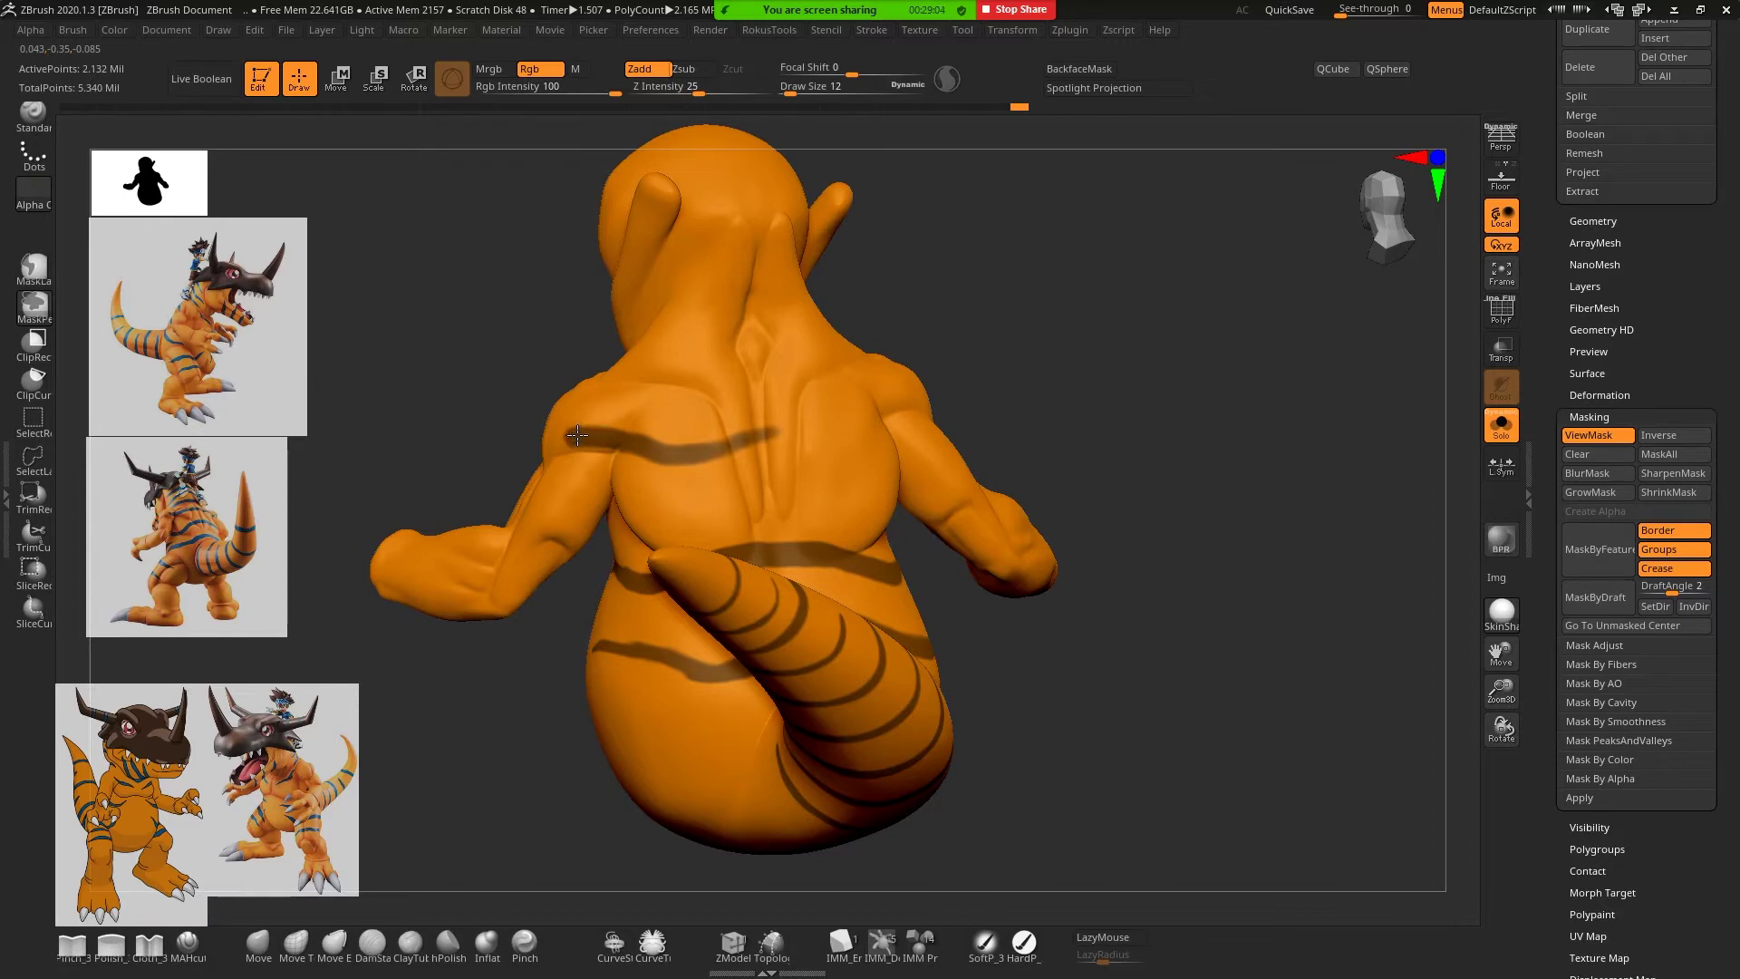
Mask a stripe across the upper back and carry it up onto the shoulder
{"action": "left_click_drag", "start_coordinate": [772, 434], "coordinate": [852, 440], "text": "ctrl"}
{"action": "left_click_drag", "start_coordinate": [1057, 384], "coordinate": [979, 390]}
{"action": "left_click_drag", "start_coordinate": [821, 438], "coordinate": [931, 387], "text": "ctrl"}
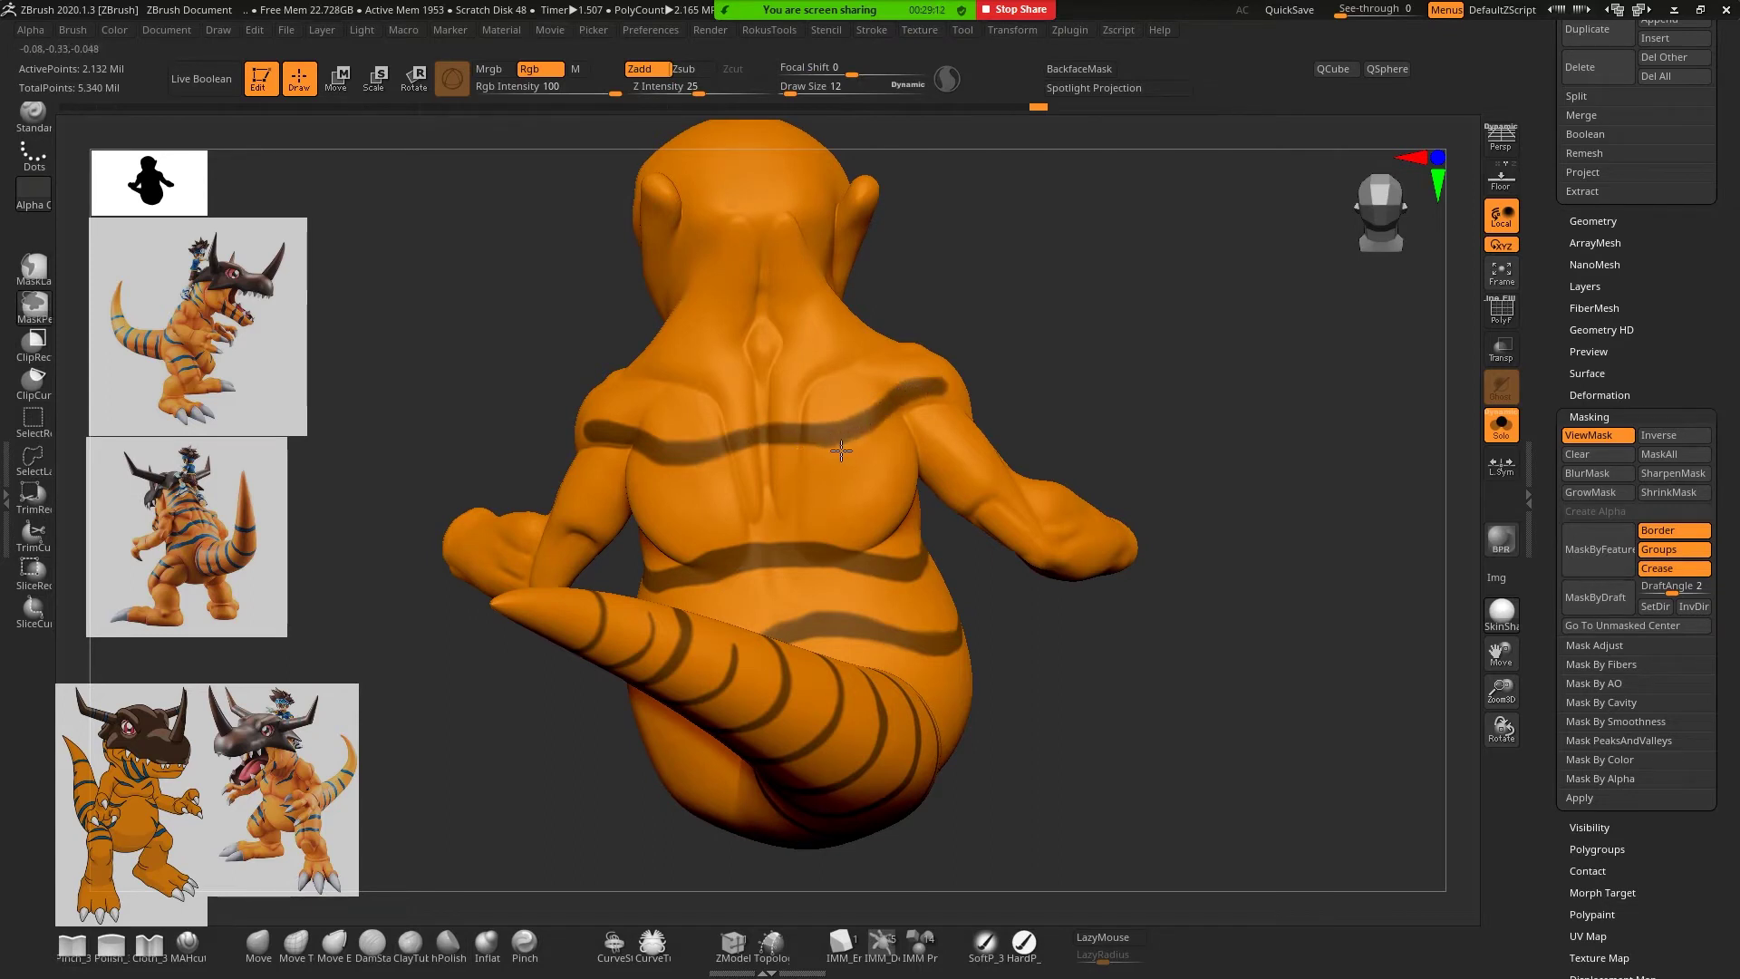
{"action": "left_click_drag", "start_coordinate": [1138, 341], "coordinate": [907, 404]}
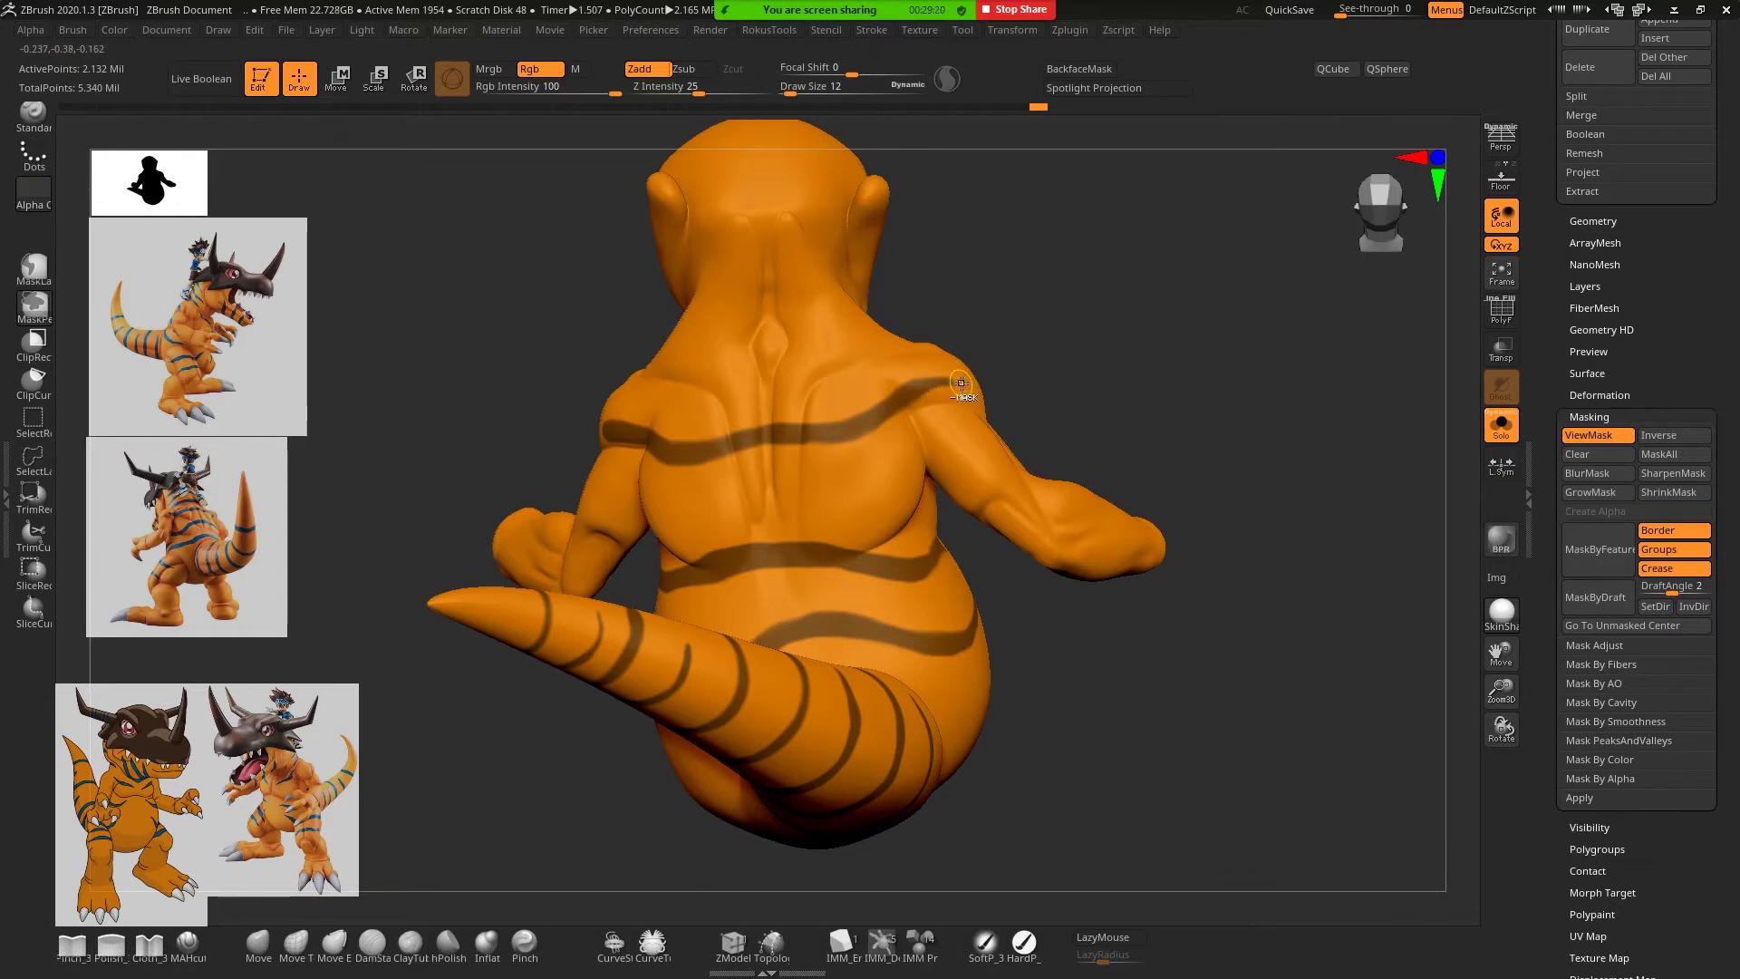
{"action": "left_click_drag", "start_coordinate": [1127, 299], "coordinate": [1042, 304]}
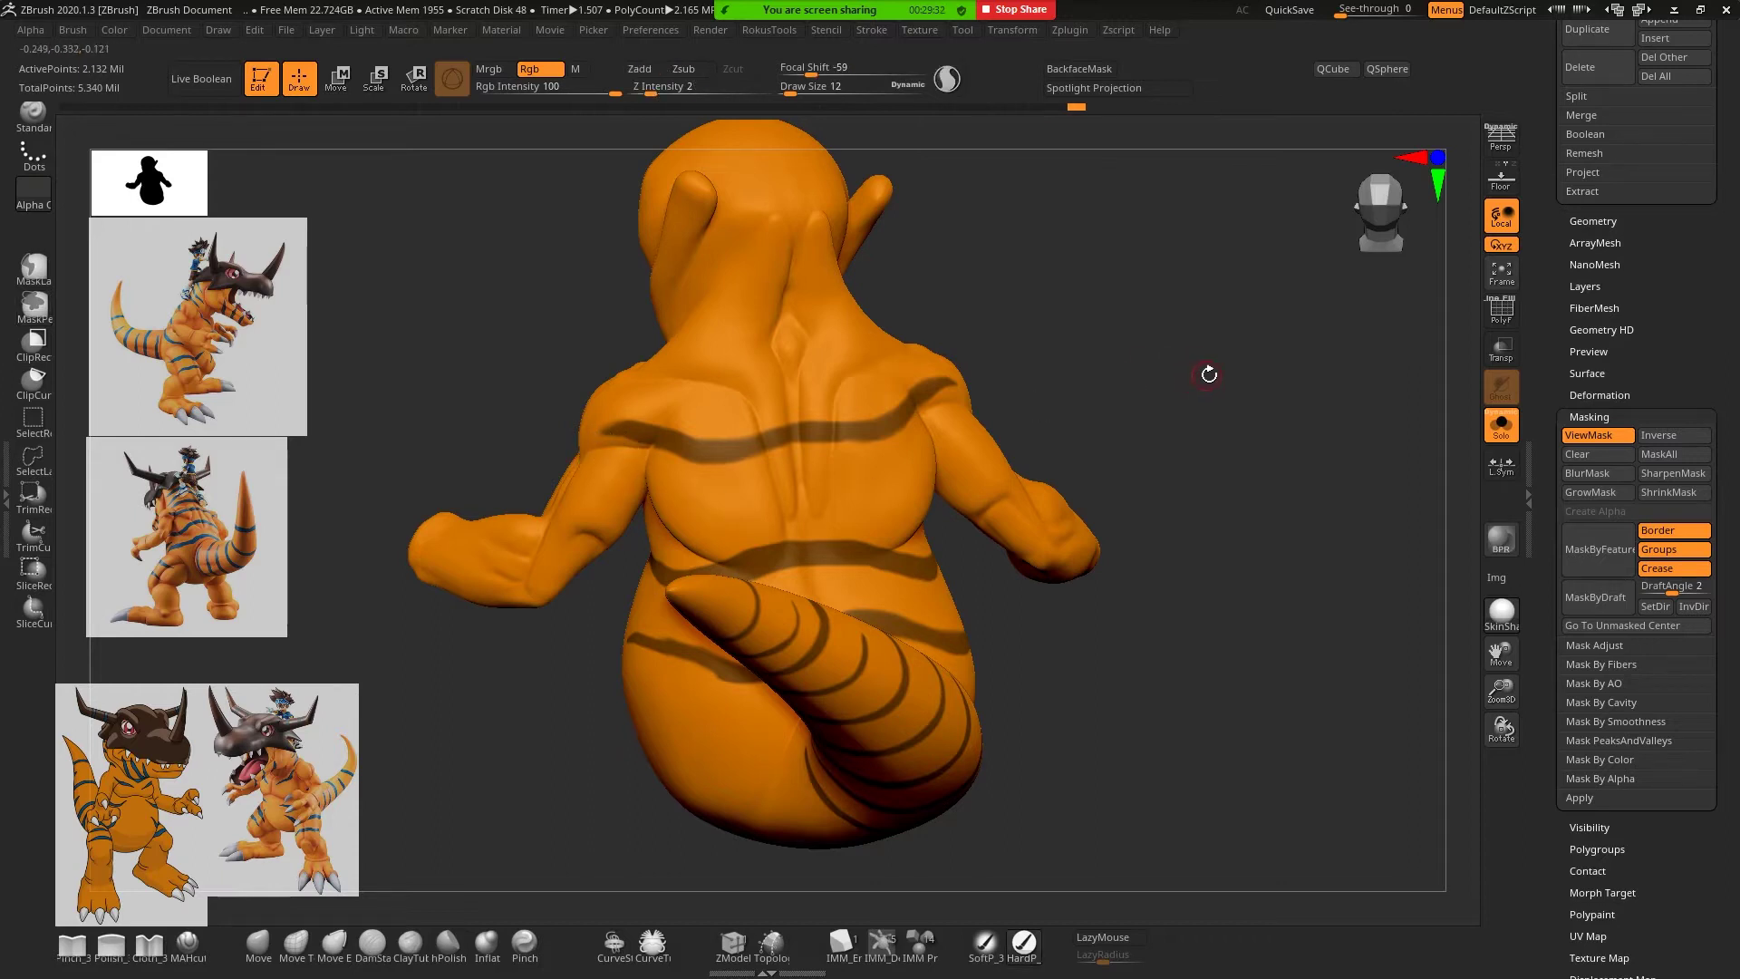
{"action": "left_click_drag", "start_coordinate": [1205, 377], "coordinate": [1095, 329]}
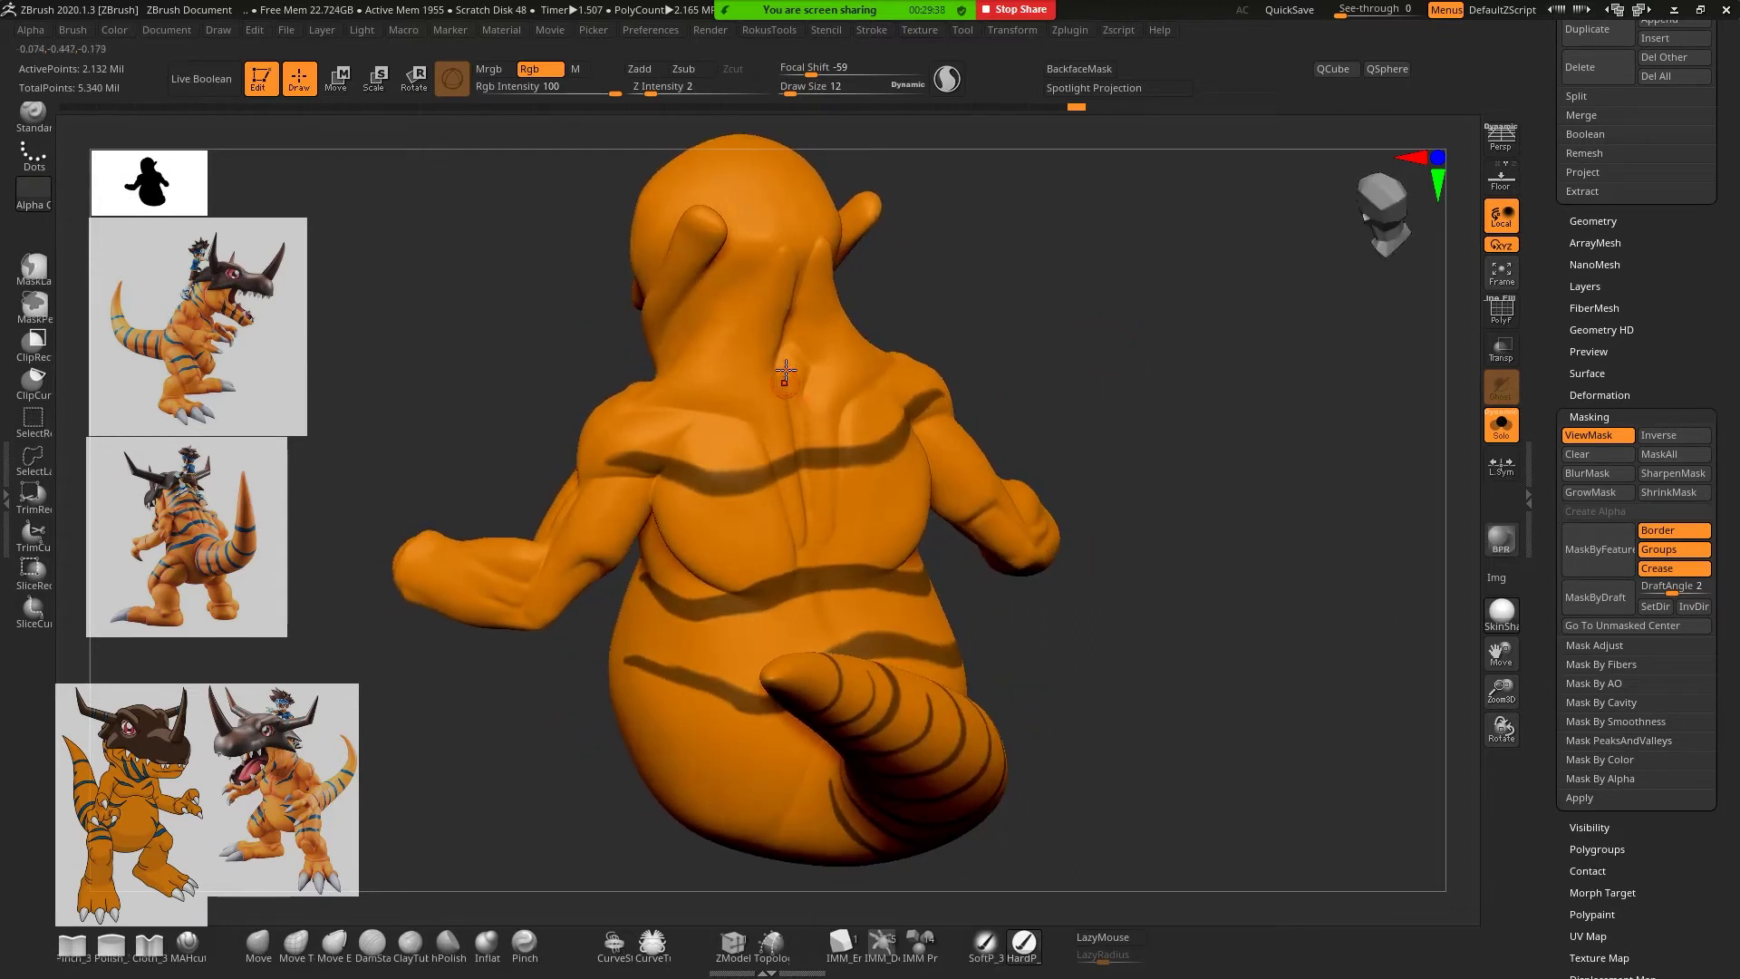
Mask a stripe across the upper back and extend it slightly further
{"action": "key", "text": "ctrl"}
{"action": "left_click_drag", "start_coordinate": [819, 381], "coordinate": [655, 394], "text": "ctrl"}
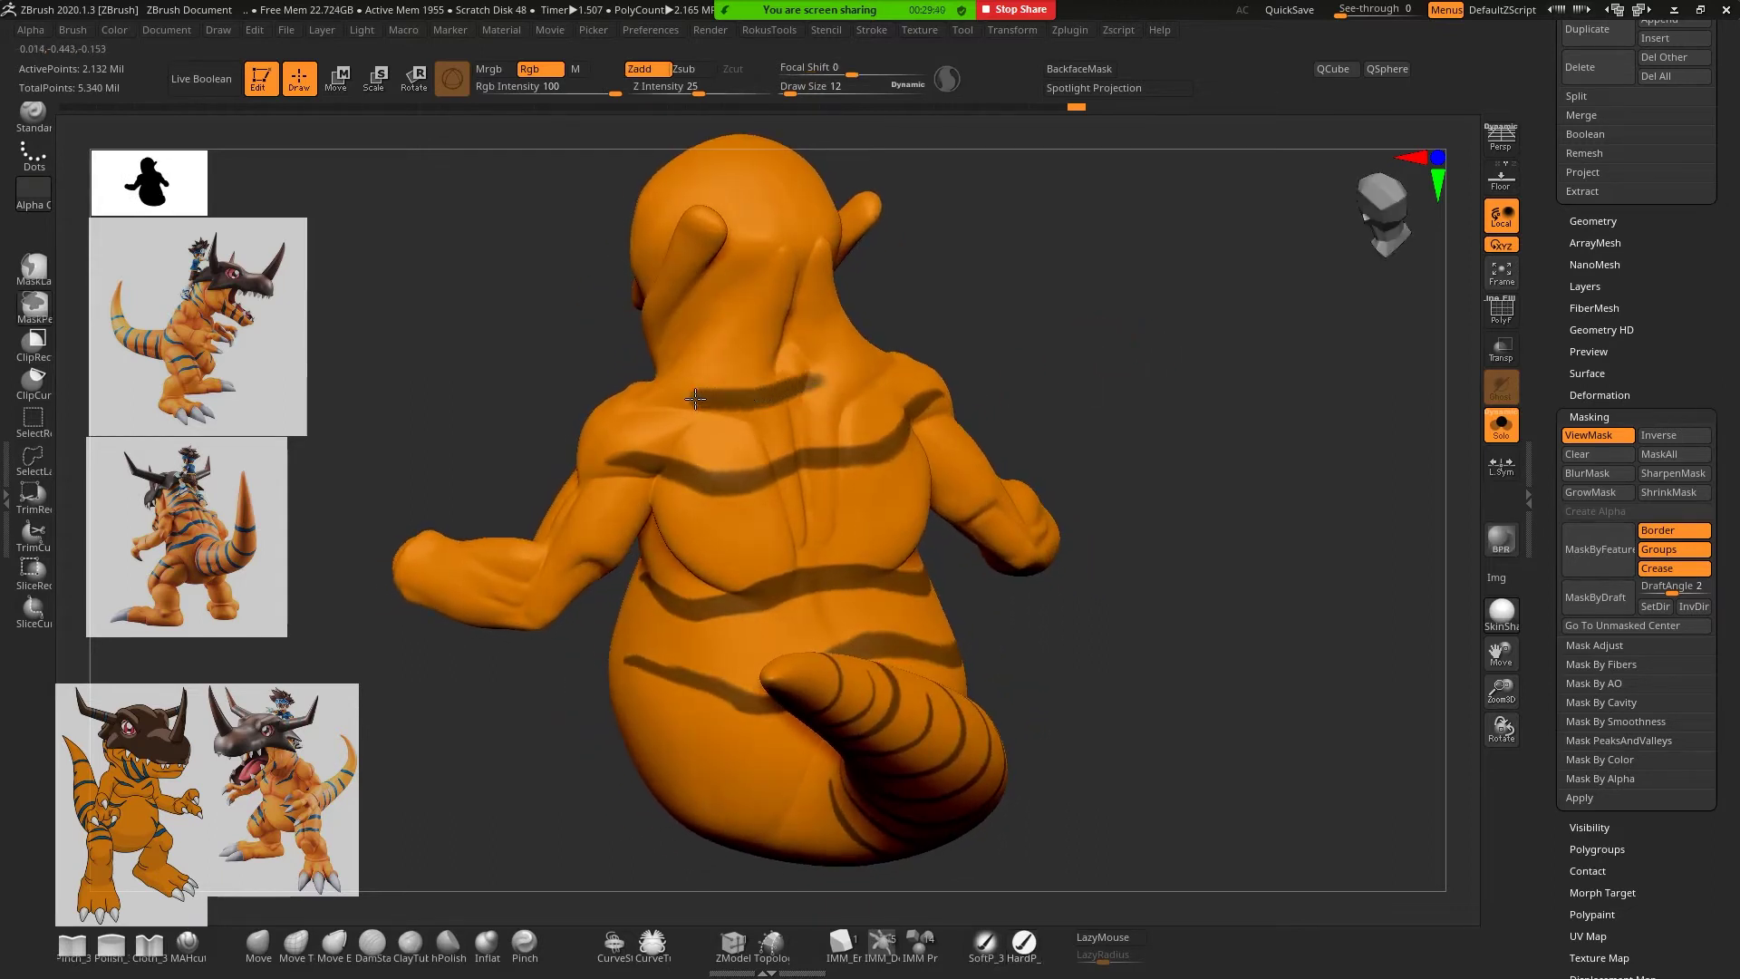
{"action": "left_click_drag", "start_coordinate": [811, 385], "coordinate": [852, 384], "text": "ctrl"}
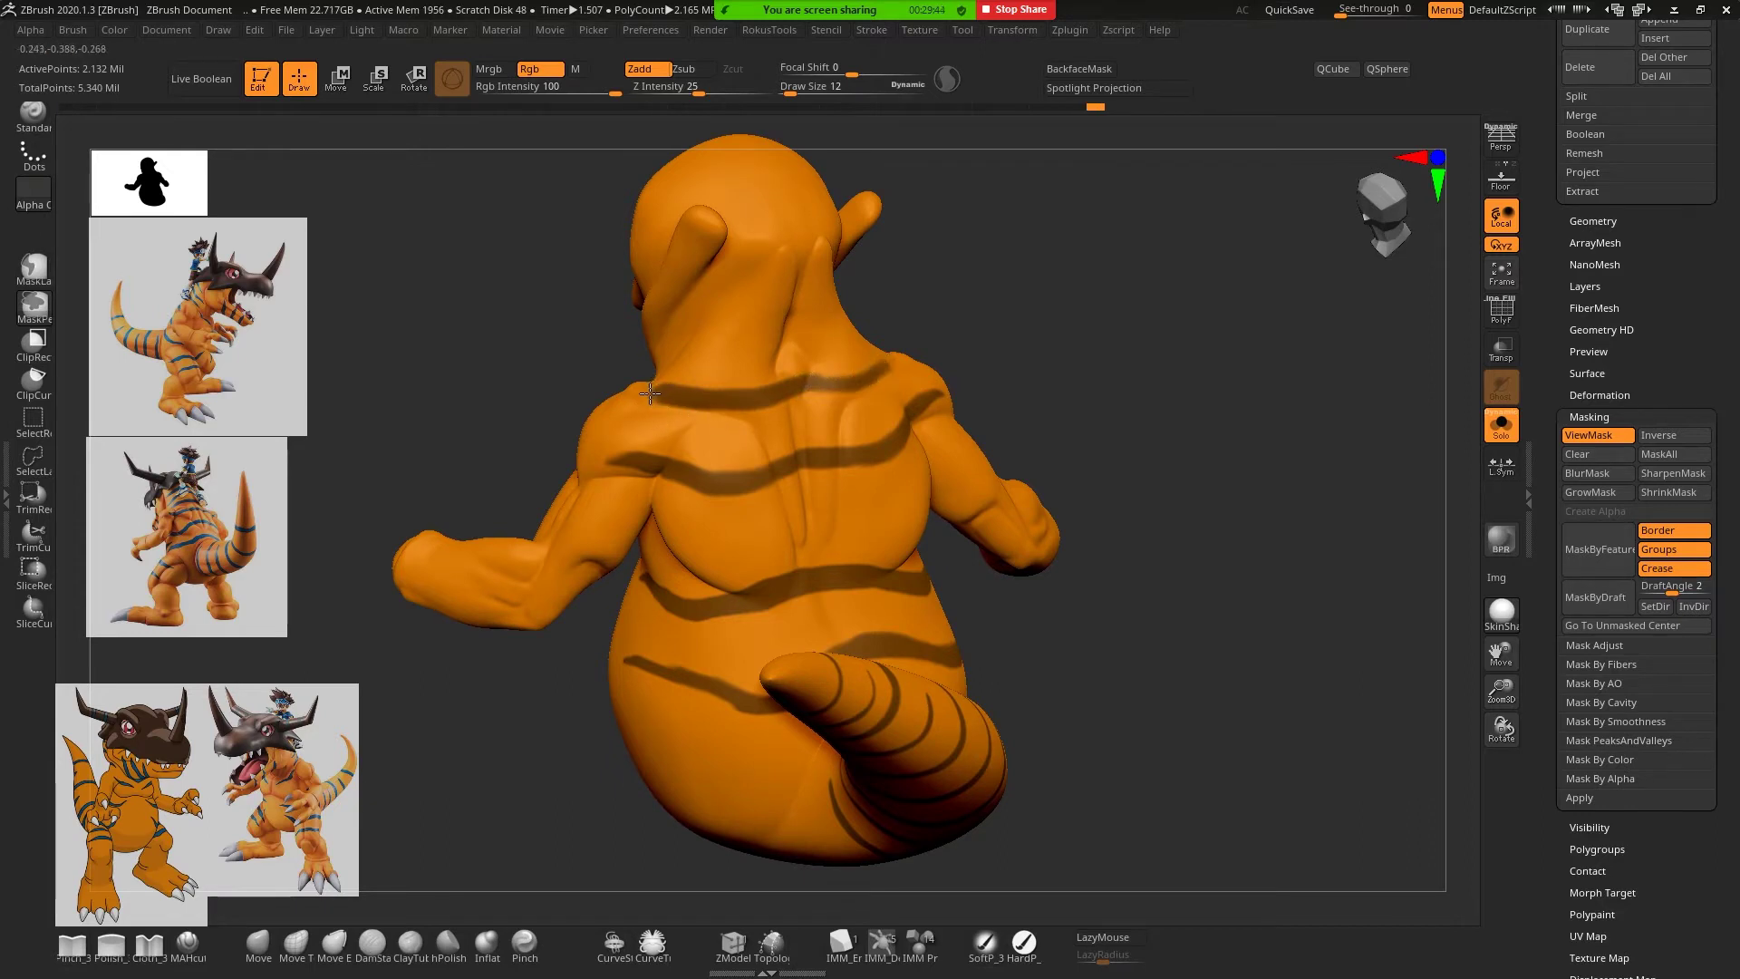
{"action": "left_click_drag", "start_coordinate": [1072, 377], "coordinate": [846, 373]}
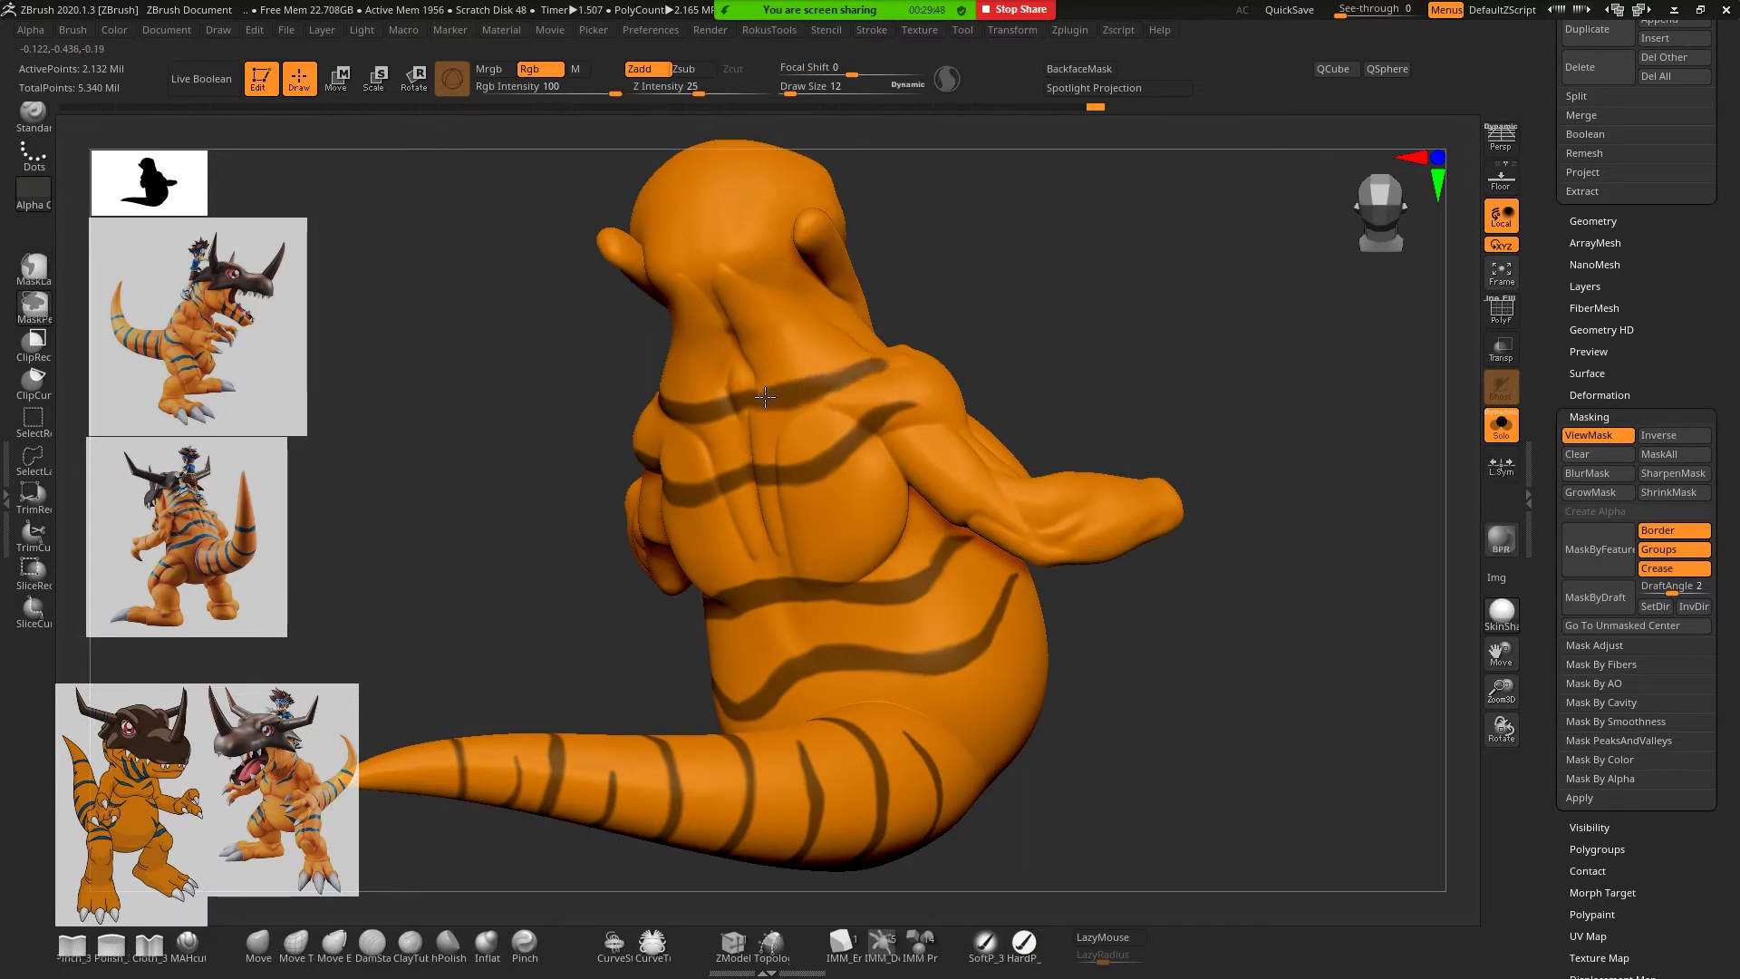
{"action": "left_click_drag", "start_coordinate": [1088, 291], "coordinate": [1080, 371]}
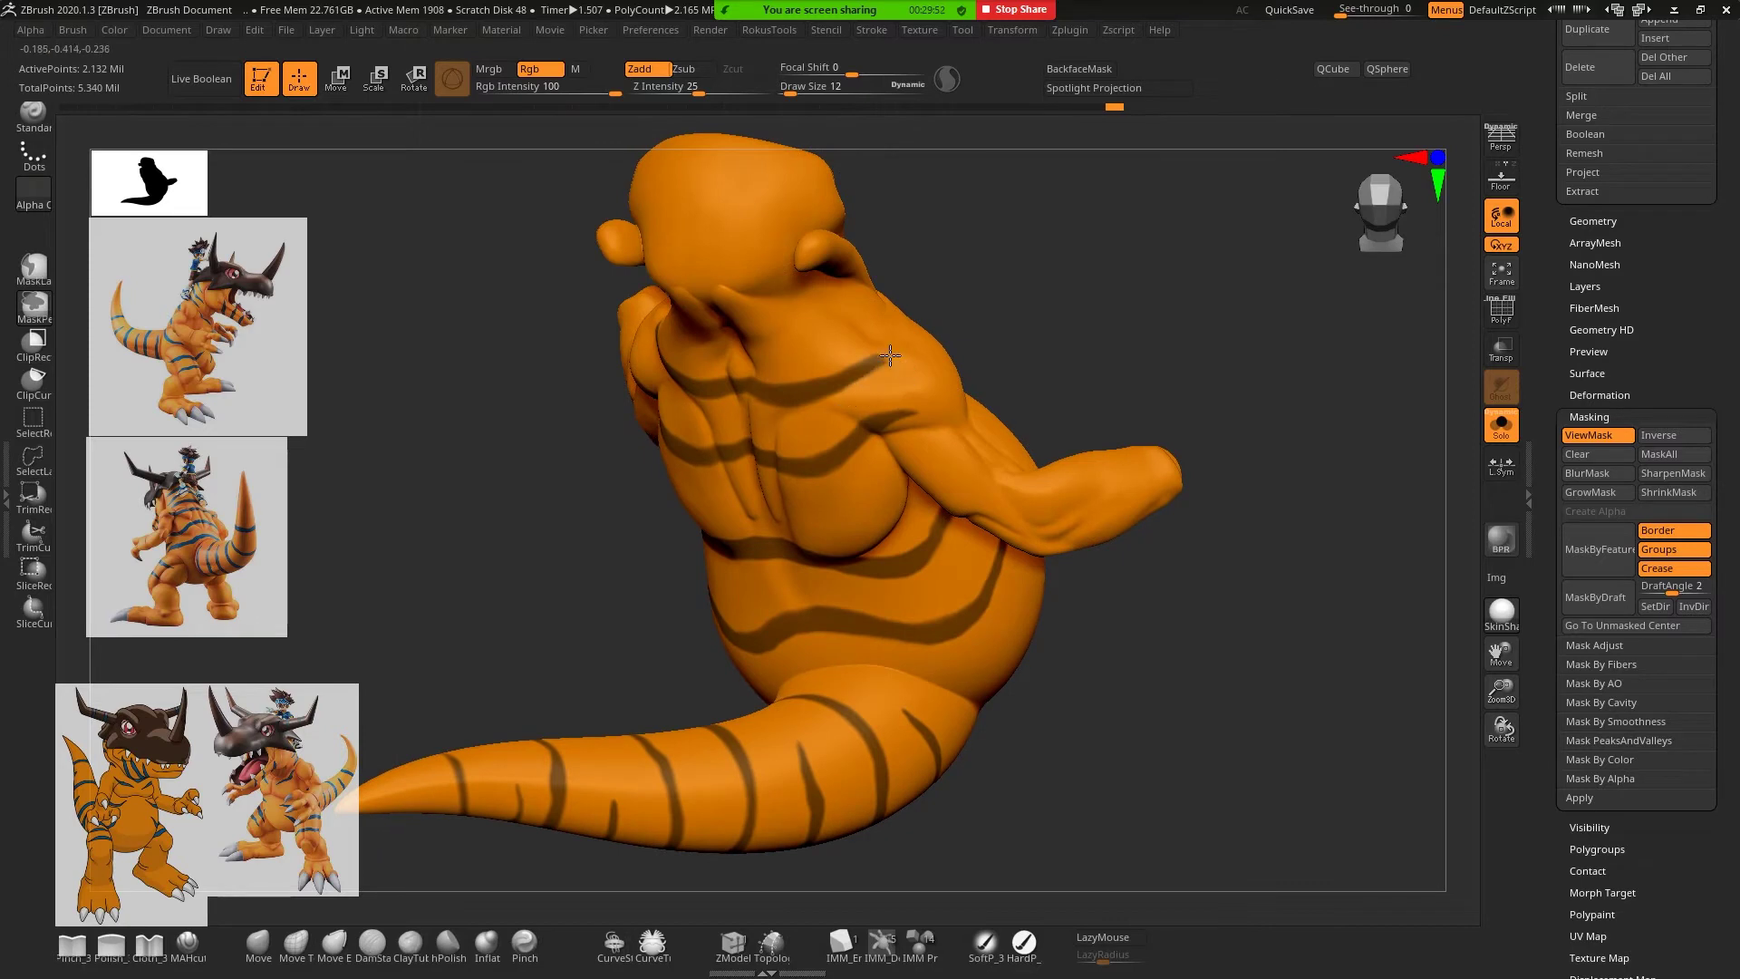
{"action": "mouse_move", "coordinate": [961, 353]}
{"action": "left_mouse_down"}
{"action": "mouse_move", "coordinate": [1064, 345]}
{"action": "mouse_move", "coordinate": [1015, 349]}
{"action": "left_mouse_up"}
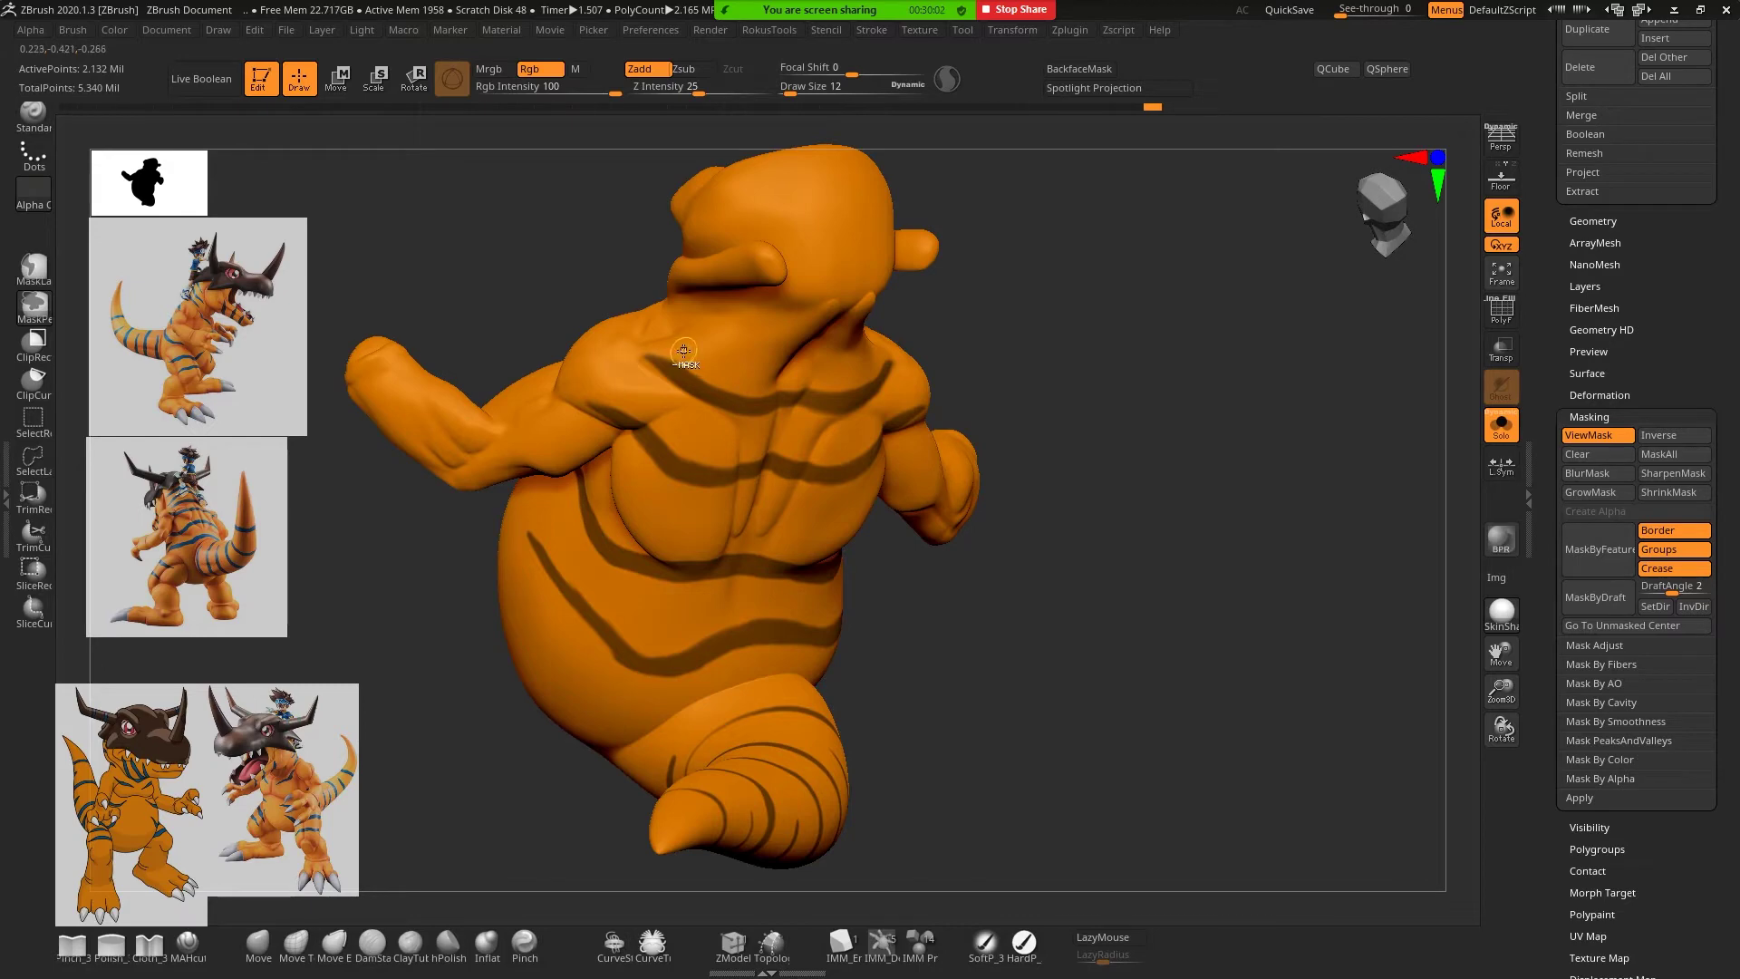
Orbit around to the front and mask a stripe band on the neck
{"action": "mouse_move", "coordinate": [1203, 457]}
{"action": "left_mouse_down"}
{"action": "mouse_move", "coordinate": [1146, 400]}
{"action": "mouse_move", "coordinate": [1095, 384]}
{"action": "mouse_move", "coordinate": [1145, 372]}
{"action": "mouse_move", "coordinate": [1042, 385]}
{"action": "mouse_move", "coordinate": [1138, 384]}
{"action": "mouse_move", "coordinate": [1106, 357]}
{"action": "mouse_move", "coordinate": [728, 370]}
{"action": "left_mouse_up"}
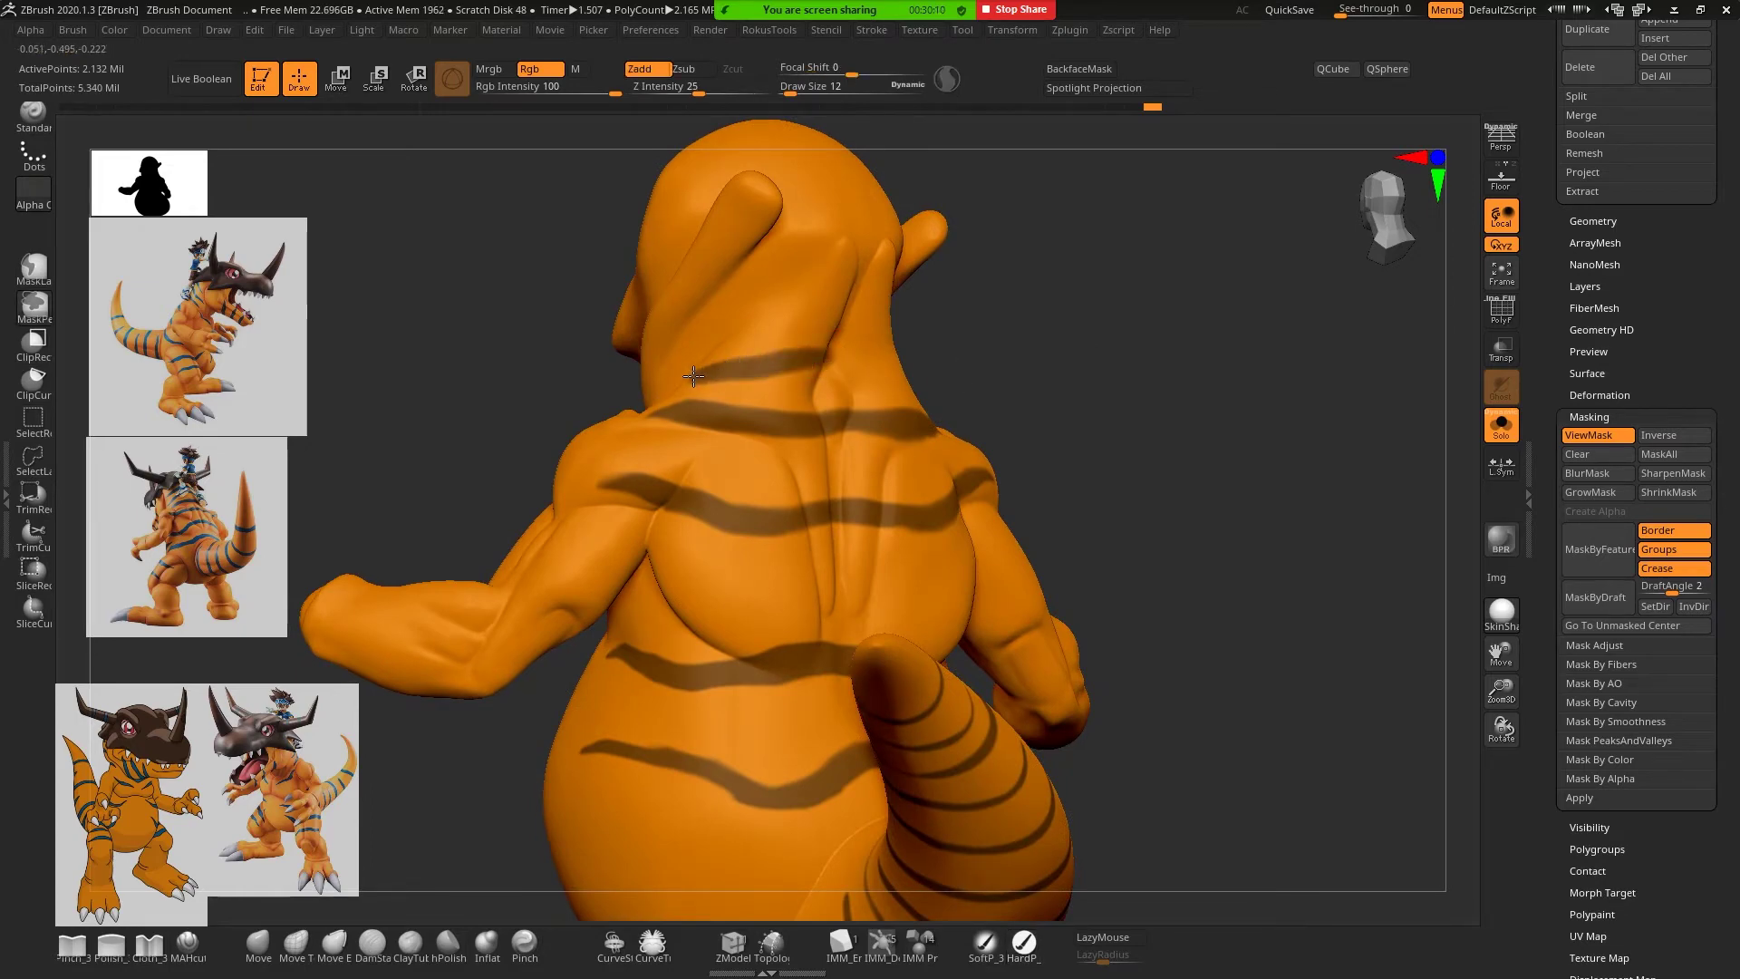
{"action": "mouse_move", "coordinate": [1064, 330]}
{"action": "left_mouse_down"}
{"action": "mouse_move", "coordinate": [964, 393]}
{"action": "mouse_move", "coordinate": [785, 374]}
{"action": "left_mouse_up"}
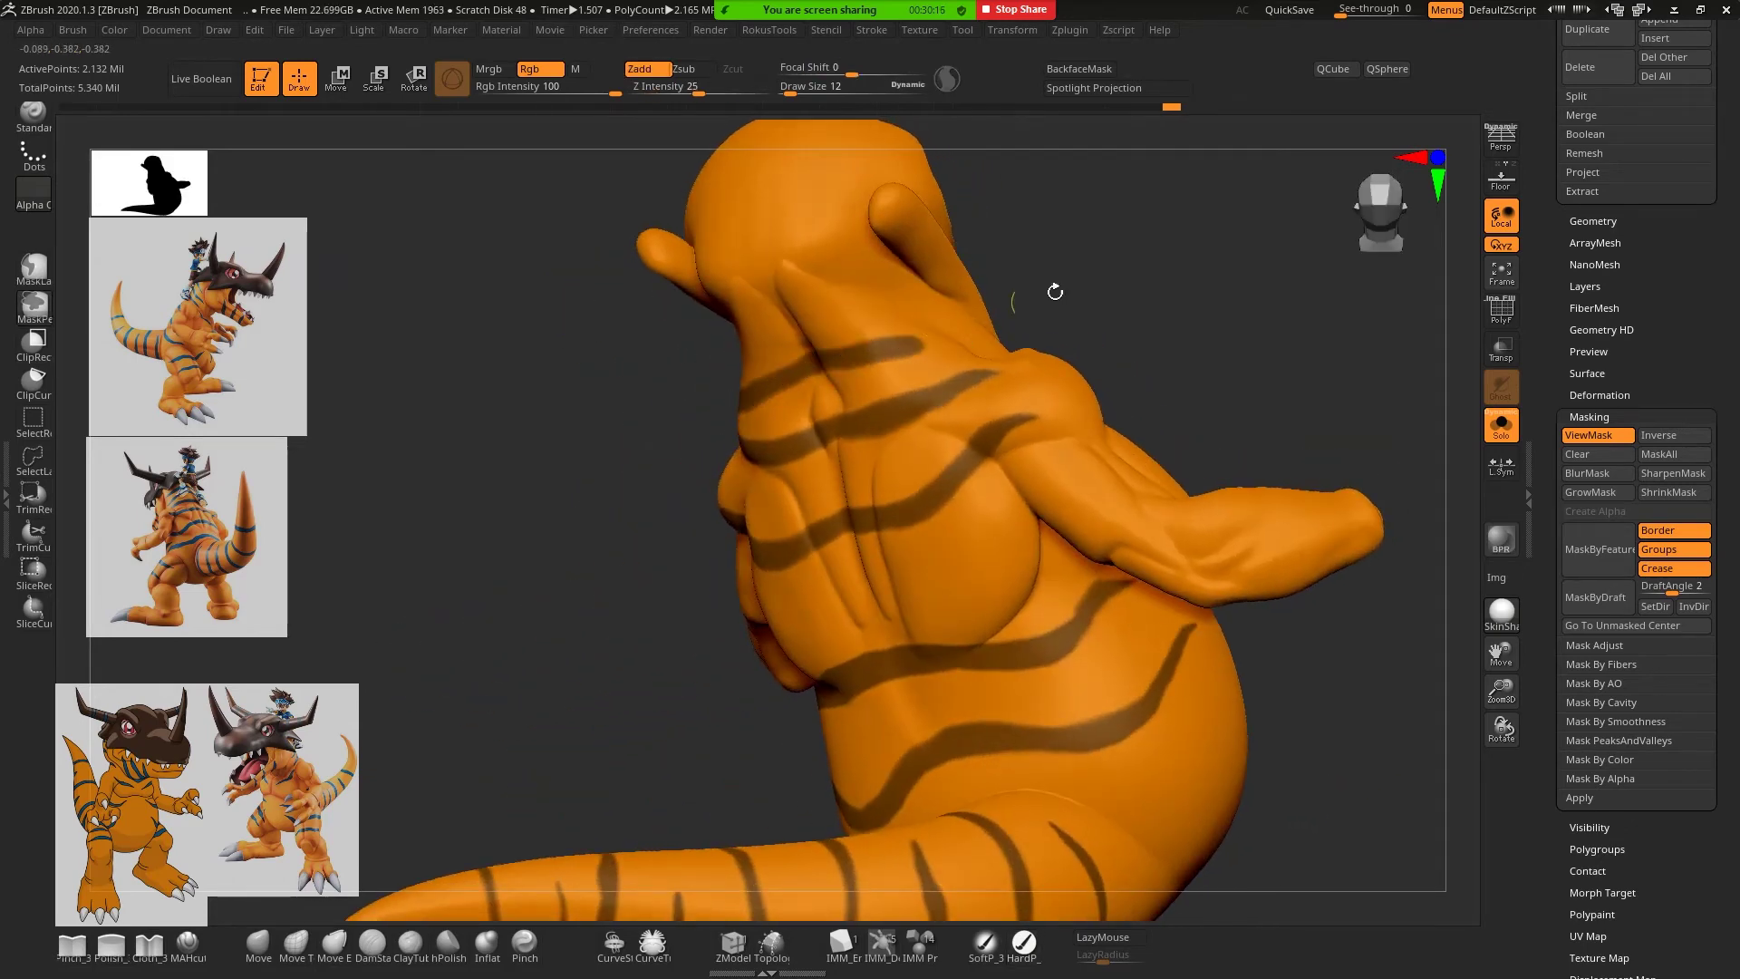
{"action": "mouse_move", "coordinate": [1057, 291]}
{"action": "left_mouse_down"}
{"action": "mouse_move", "coordinate": [1111, 333]}
{"action": "mouse_move", "coordinate": [884, 363]}
{"action": "left_mouse_up"}
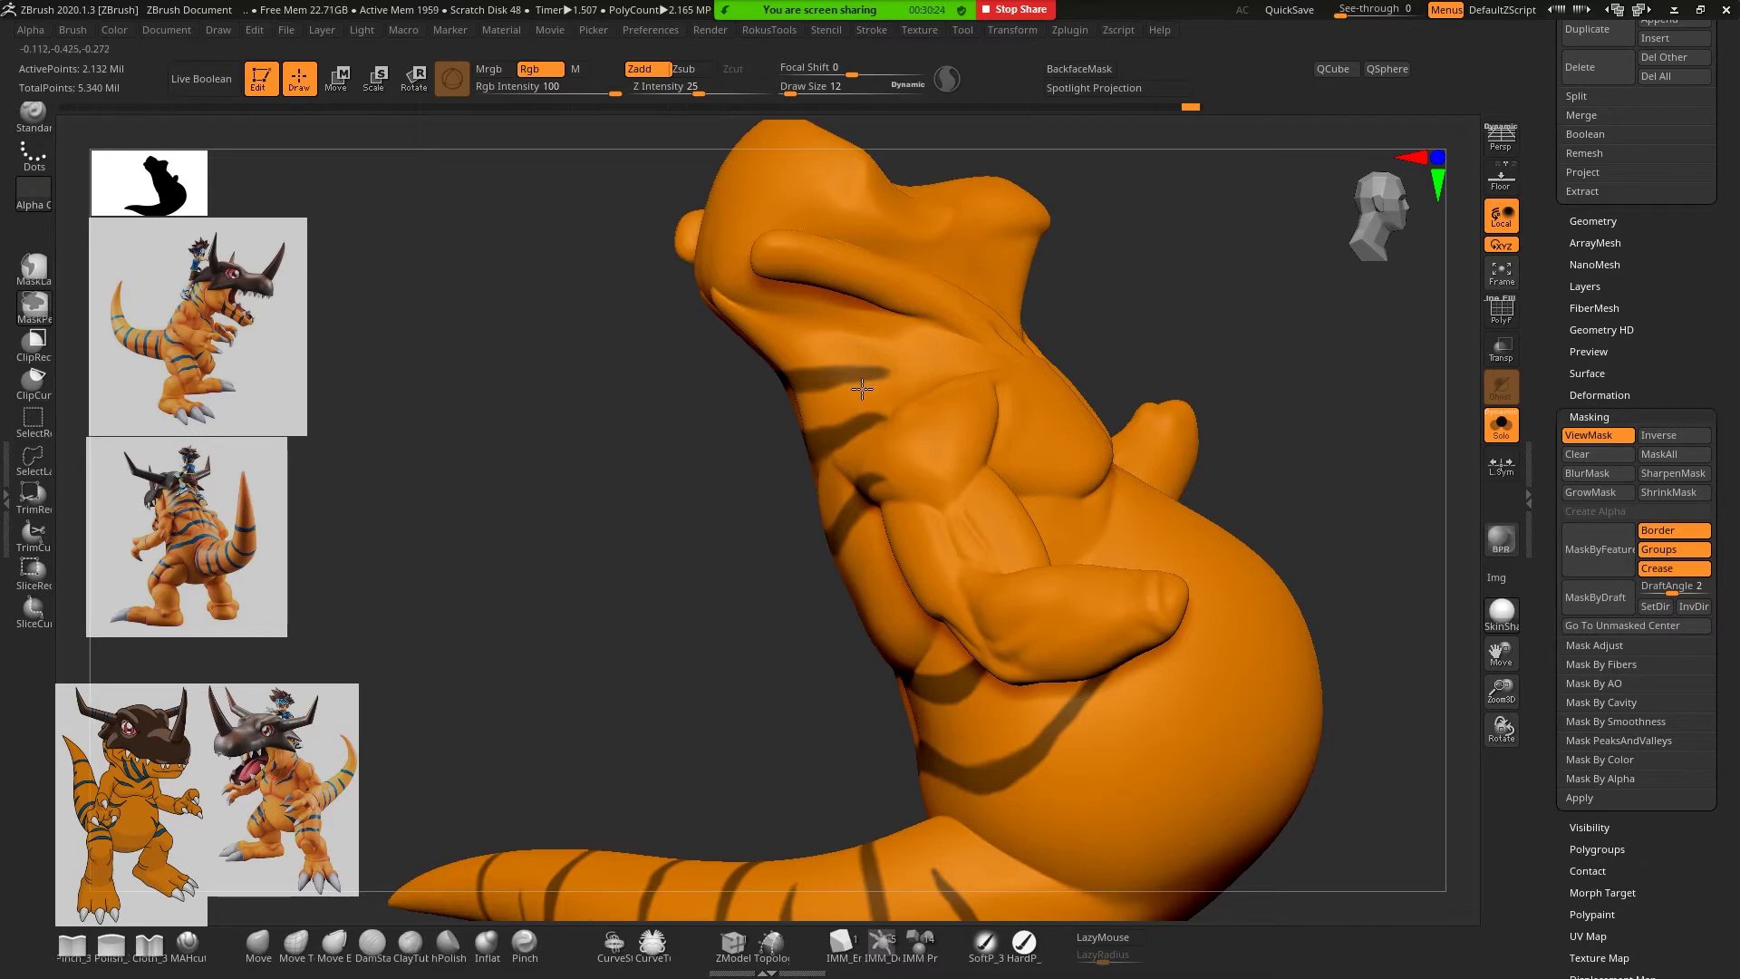
{"action": "mouse_move", "coordinate": [1069, 327]}
{"action": "left_mouse_down"}
{"action": "mouse_move", "coordinate": [1232, 264]}
{"action": "mouse_move", "coordinate": [1069, 342]}
{"action": "mouse_move", "coordinate": [1118, 399]}
{"action": "left_mouse_up"}
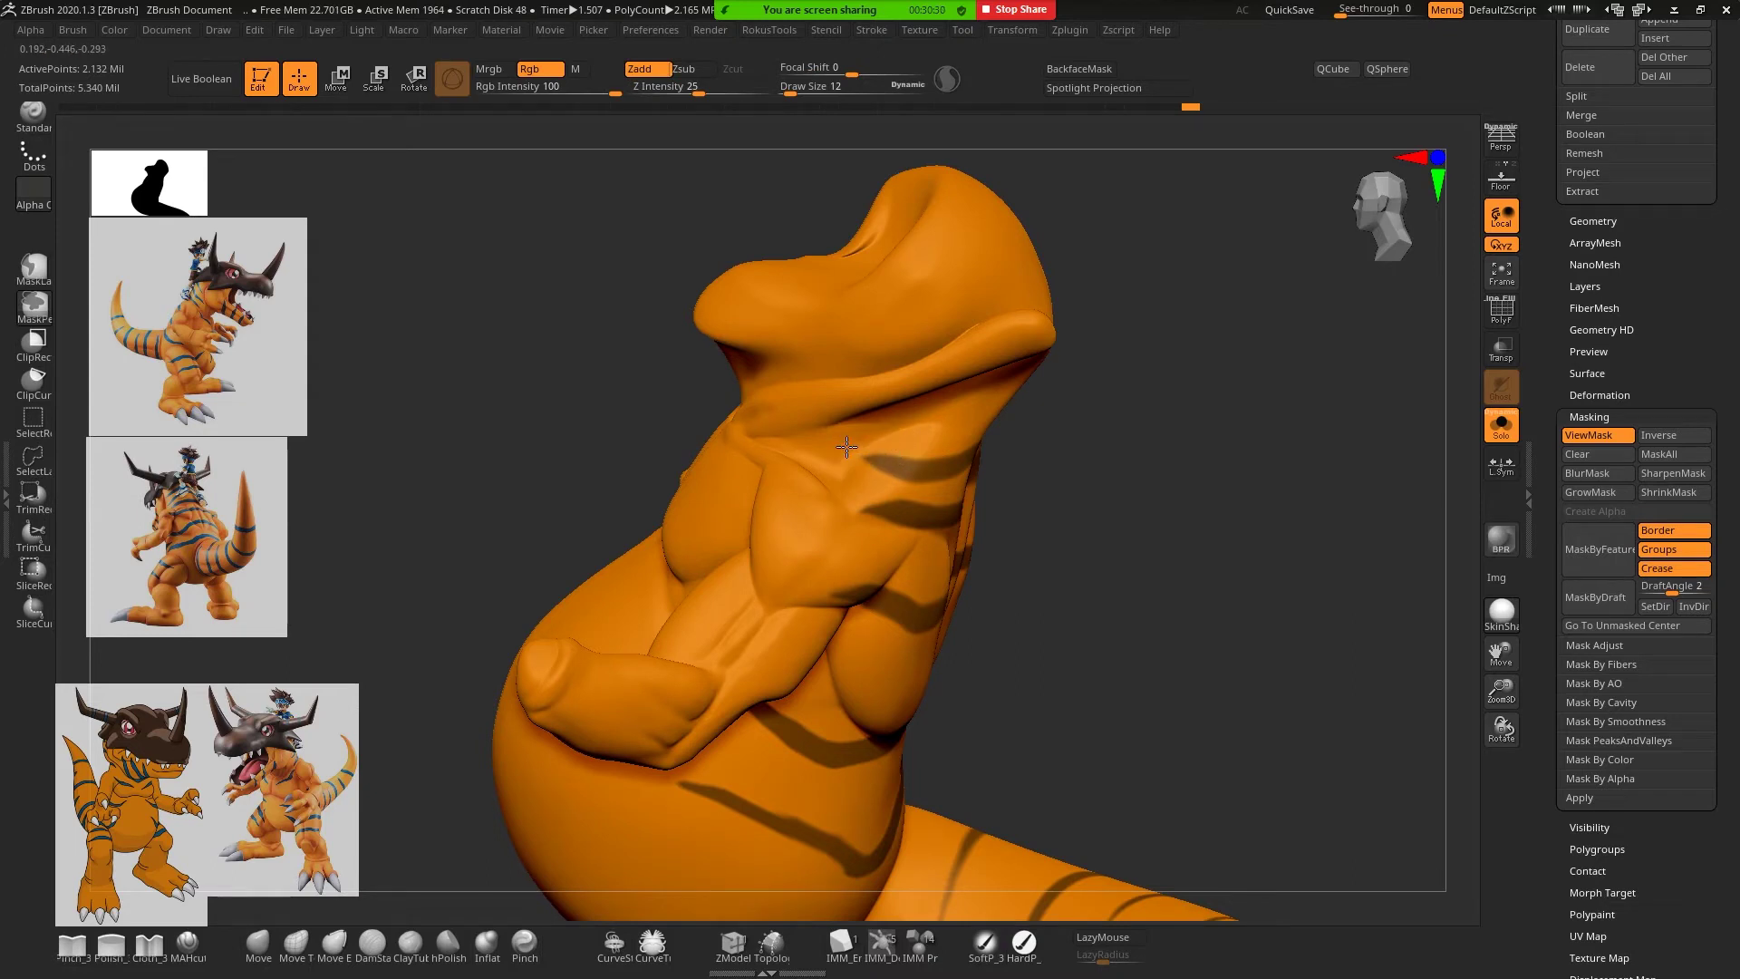
{"action": "mouse_move", "coordinate": [1228, 493]}
{"action": "left_mouse_down"}
{"action": "mouse_move", "coordinate": [1267, 493]}
{"action": "mouse_move", "coordinate": [1130, 505]}
{"action": "mouse_move", "coordinate": [1171, 537]}
{"action": "mouse_move", "coordinate": [1111, 420]}
{"action": "mouse_move", "coordinate": [1072, 447]}
{"action": "mouse_move", "coordinate": [1124, 508]}
{"action": "left_mouse_up"}
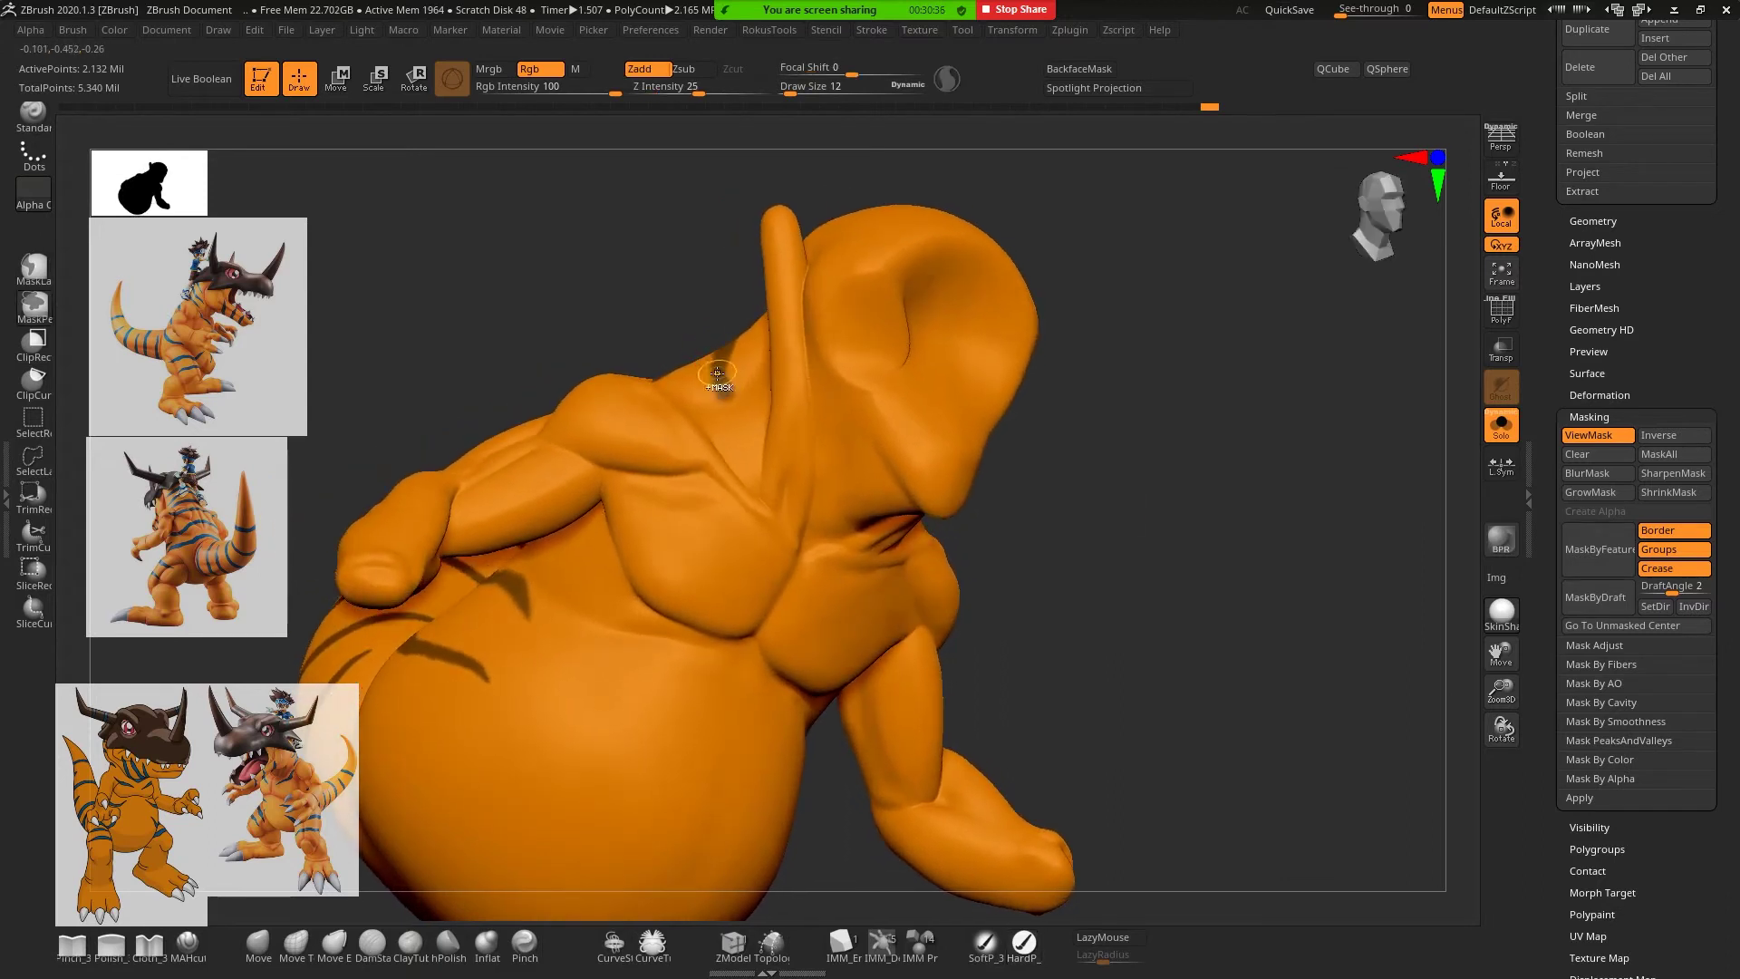
{"action": "left_click_drag", "start_coordinate": [718, 373], "coordinate": [740, 401], "text": "ctrl"}
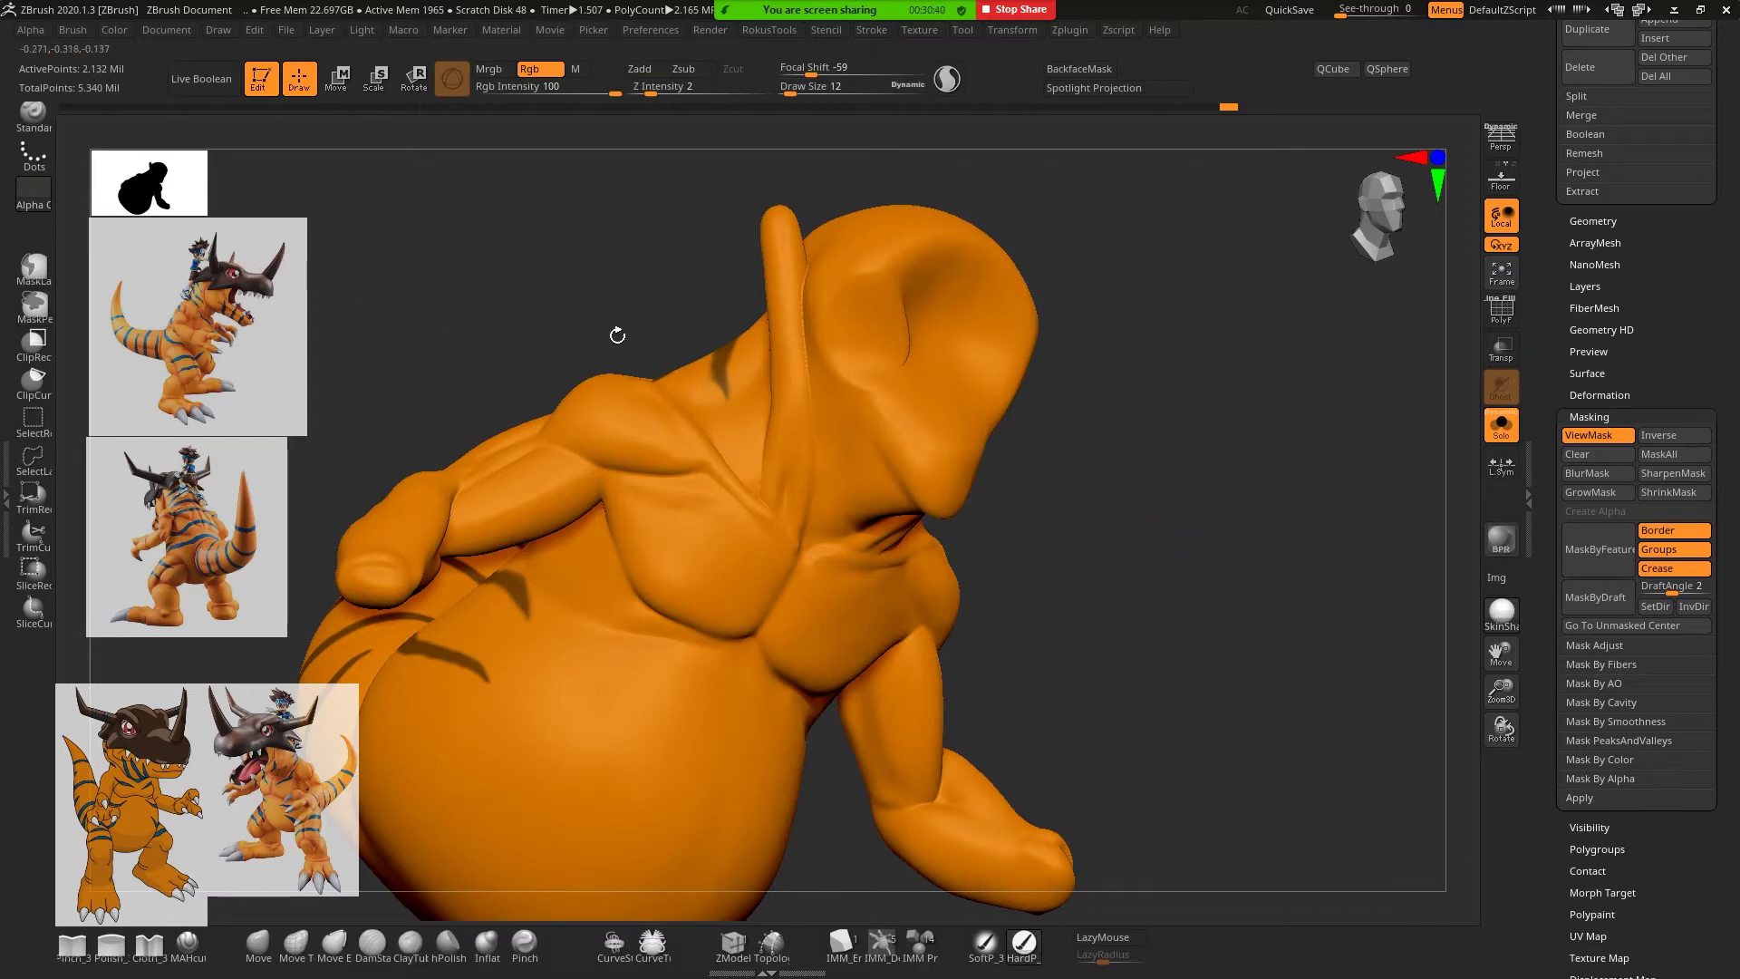
{"action": "mouse_move", "coordinate": [1216, 551]}
{"action": "left_mouse_down"}
{"action": "mouse_move", "coordinate": [1282, 590]}
{"action": "mouse_move", "coordinate": [1076, 551]}
{"action": "left_mouse_up"}
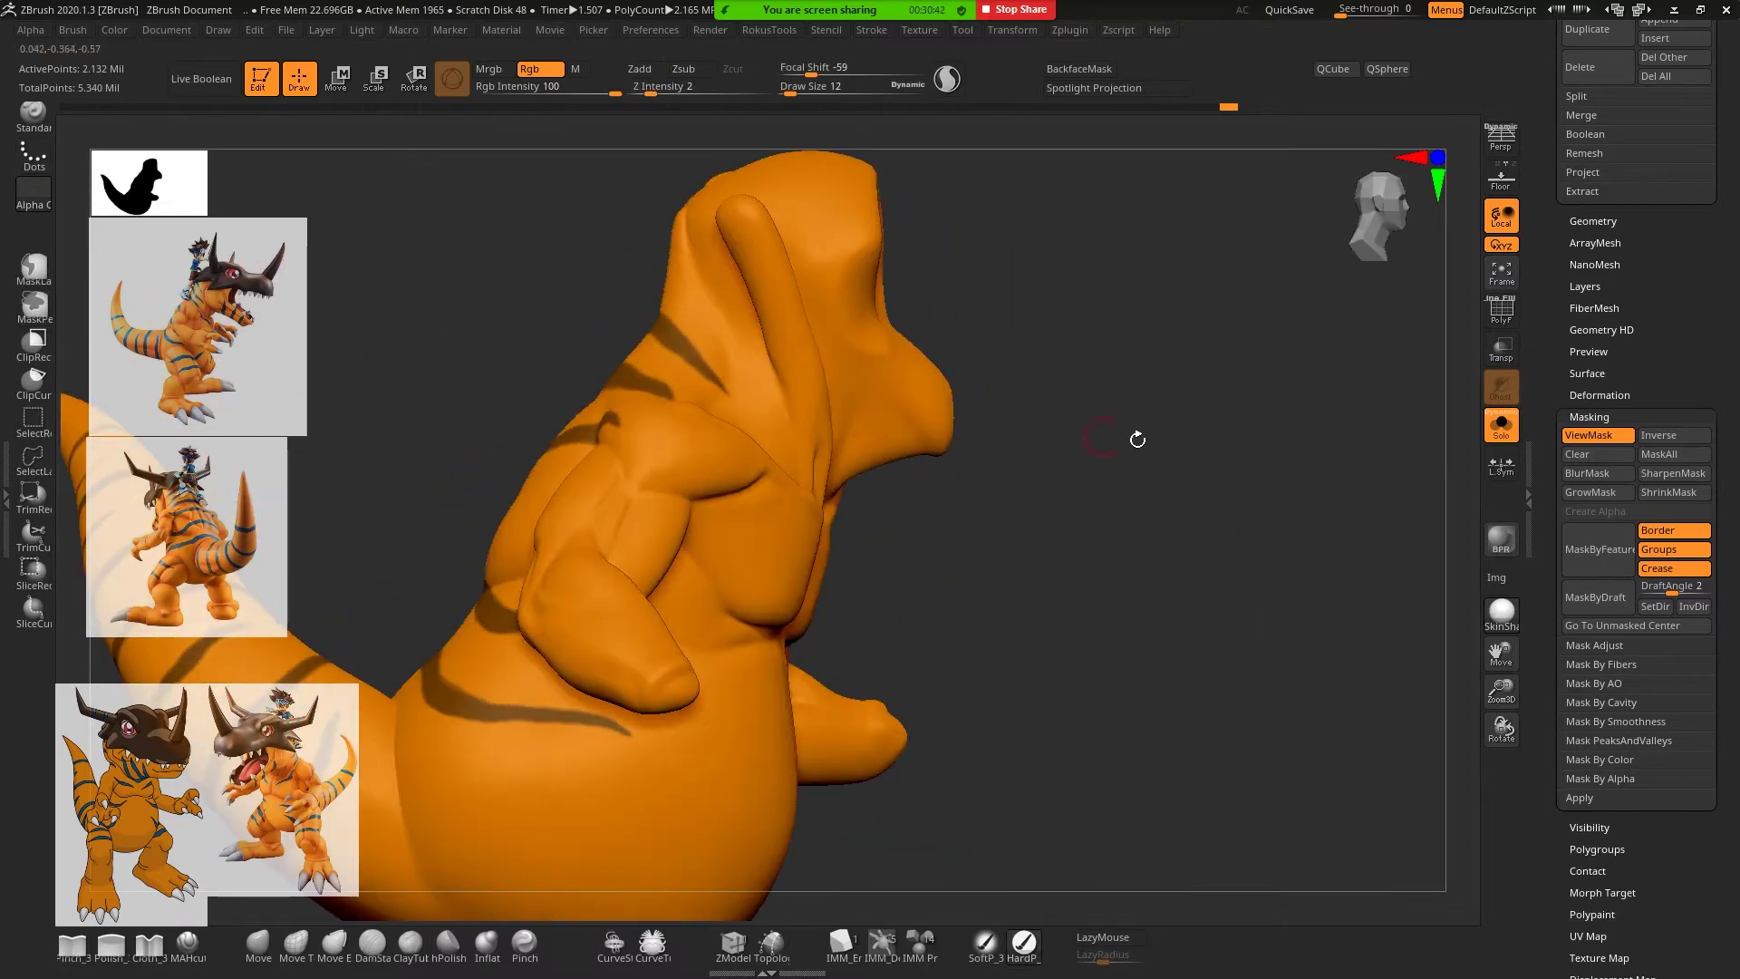
Turn to the back and mask a stripe across the back of the neck, extending it right
{"action": "mouse_move", "coordinate": [1137, 439]}
{"action": "left_mouse_down"}
{"action": "mouse_move", "coordinate": [1149, 586]}
{"action": "mouse_move", "coordinate": [1119, 477]}
{"action": "mouse_move", "coordinate": [1181, 532]}
{"action": "mouse_move", "coordinate": [1134, 541]}
{"action": "left_mouse_up"}
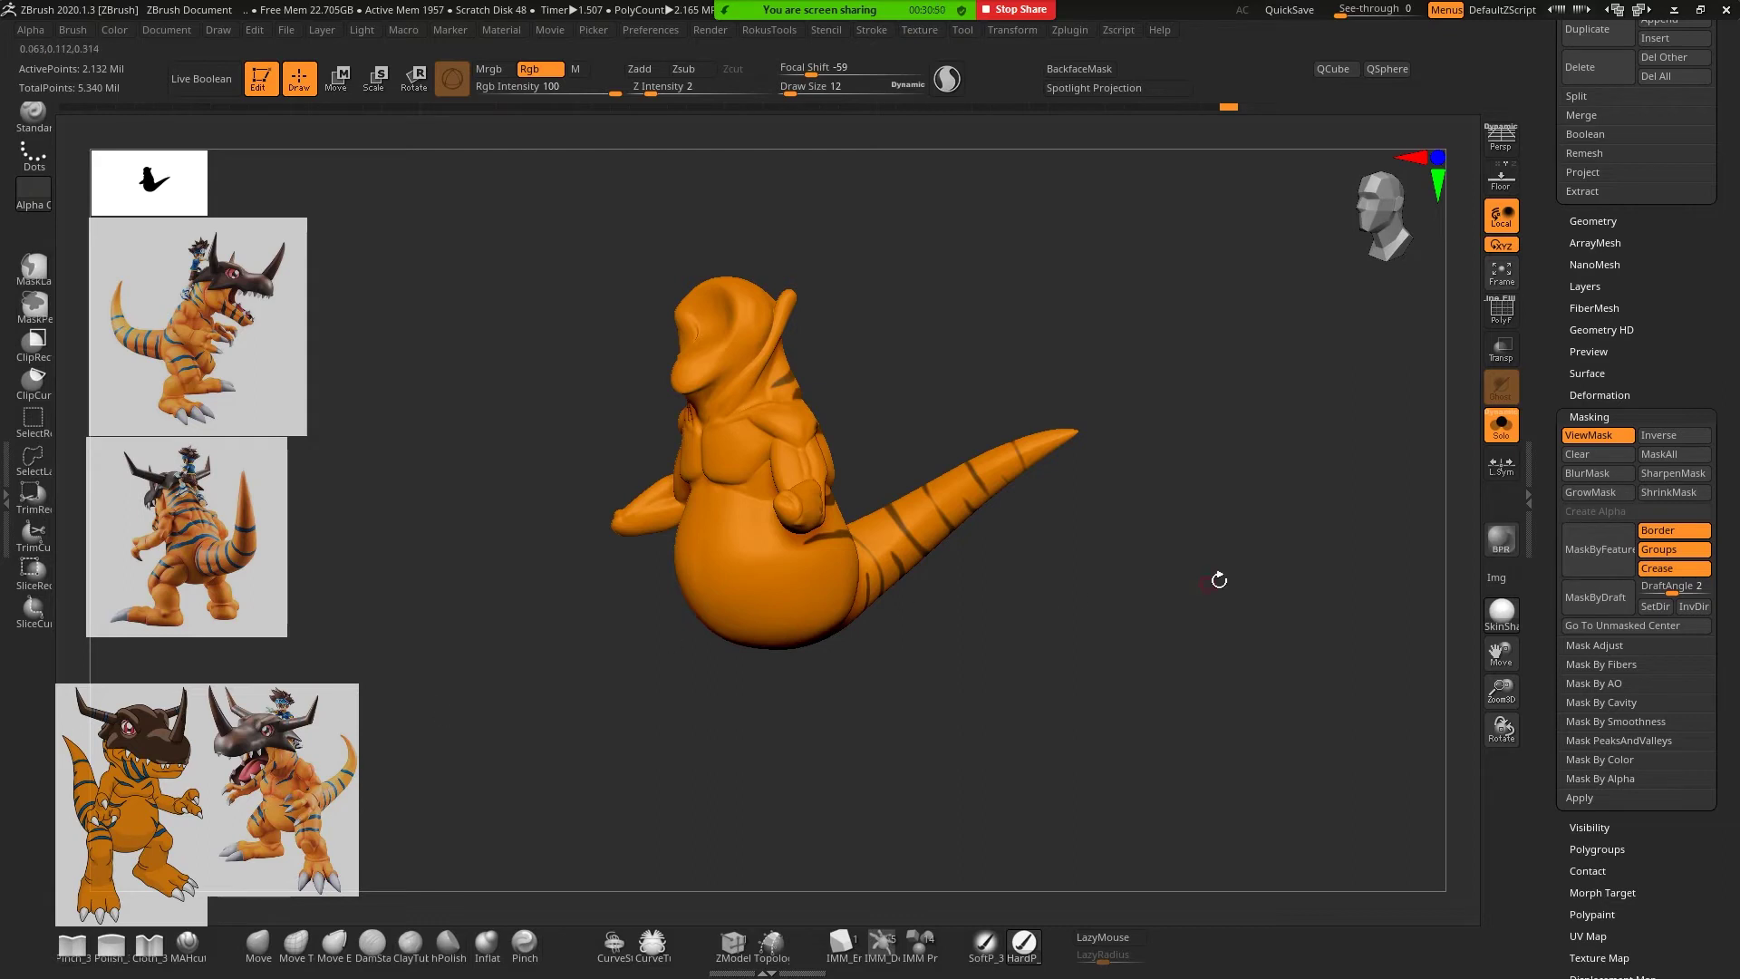
{"action": "mouse_move", "coordinate": [1219, 580]}
{"action": "left_mouse_down"}
{"action": "mouse_move", "coordinate": [1185, 634]}
{"action": "mouse_move", "coordinate": [1087, 682]}
{"action": "mouse_move", "coordinate": [1073, 590]}
{"action": "mouse_move", "coordinate": [939, 397]}
{"action": "mouse_move", "coordinate": [936, 328]}
{"action": "mouse_move", "coordinate": [1220, 508]}
{"action": "mouse_move", "coordinate": [1173, 474]}
{"action": "mouse_move", "coordinate": [1193, 451]}
{"action": "mouse_move", "coordinate": [1213, 475]}
{"action": "mouse_move", "coordinate": [1052, 470]}
{"action": "left_mouse_up"}
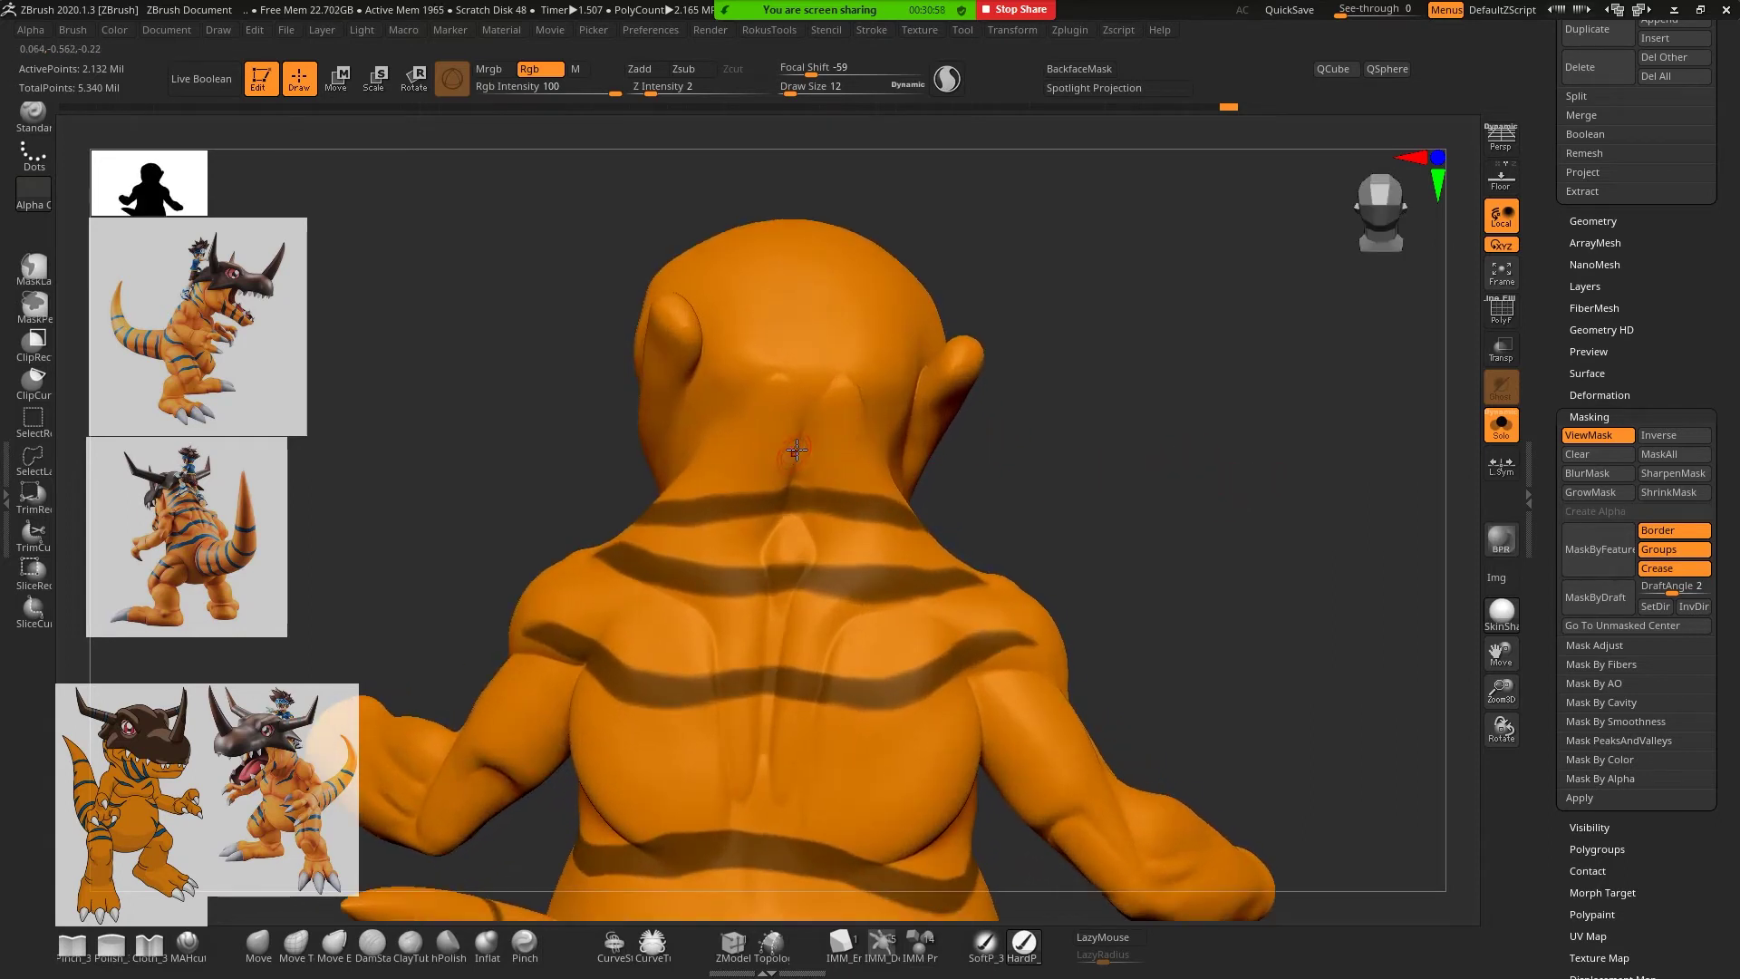
{"action": "left_click_drag", "start_coordinate": [791, 434], "coordinate": [691, 453], "text": "ctrl"}
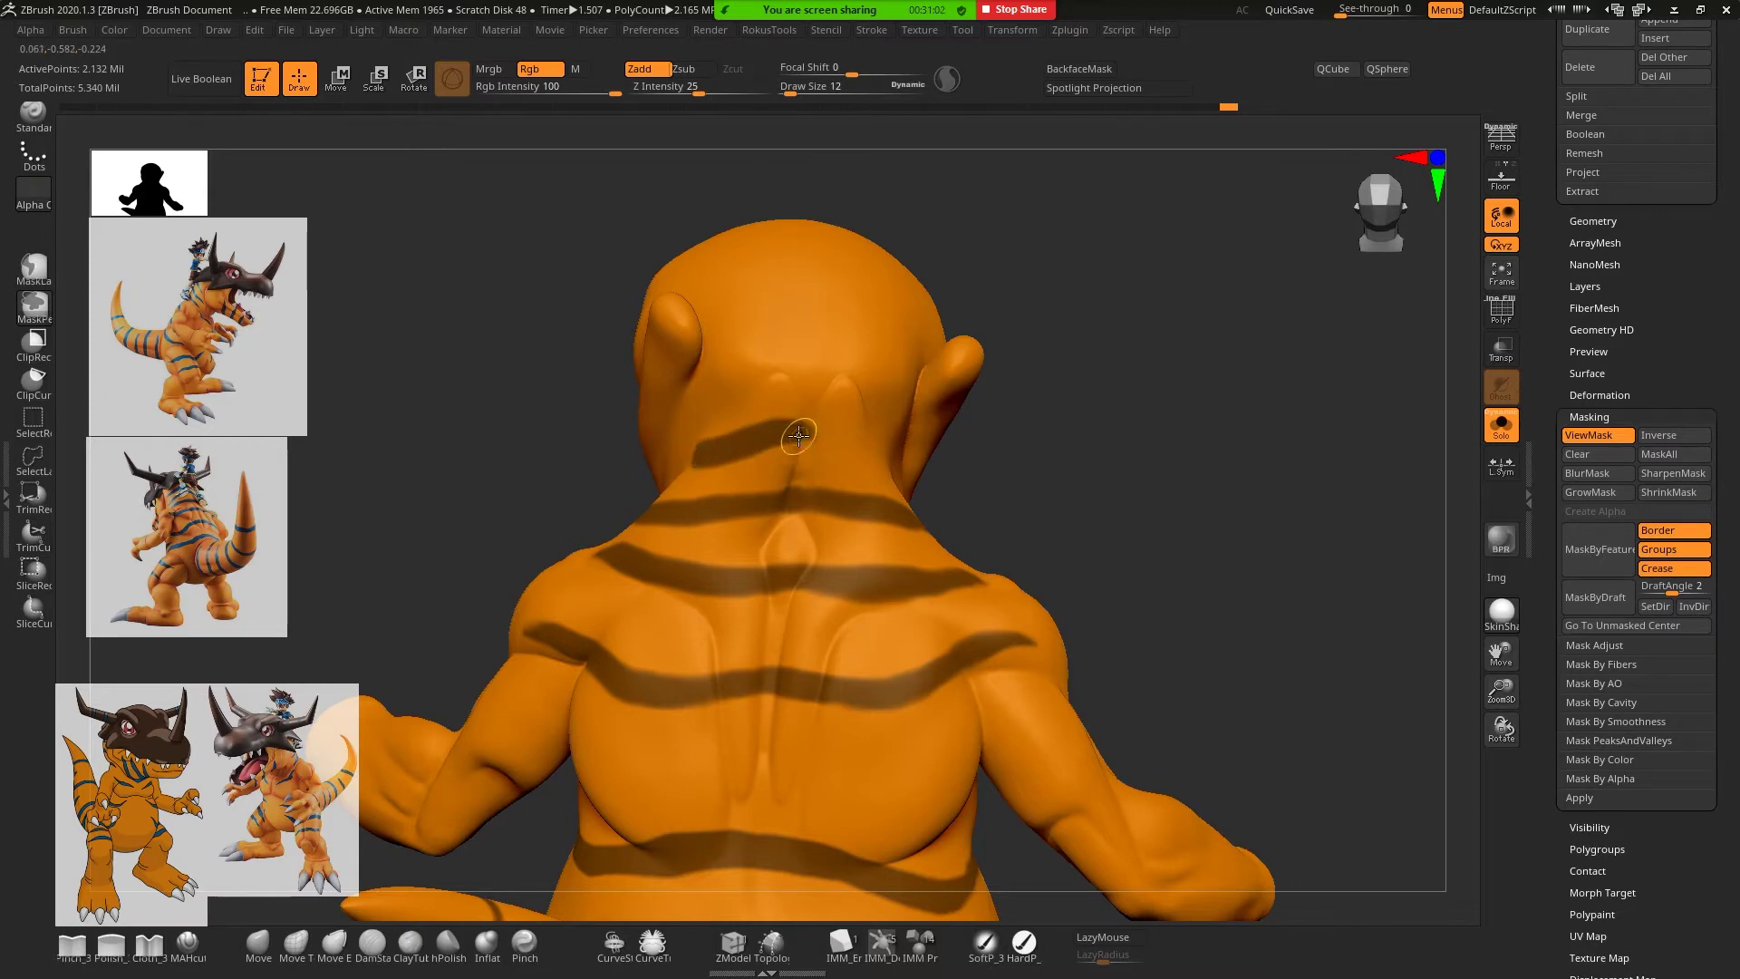
{"action": "left_click_drag", "start_coordinate": [836, 438], "coordinate": [875, 464], "text": "ctrl"}
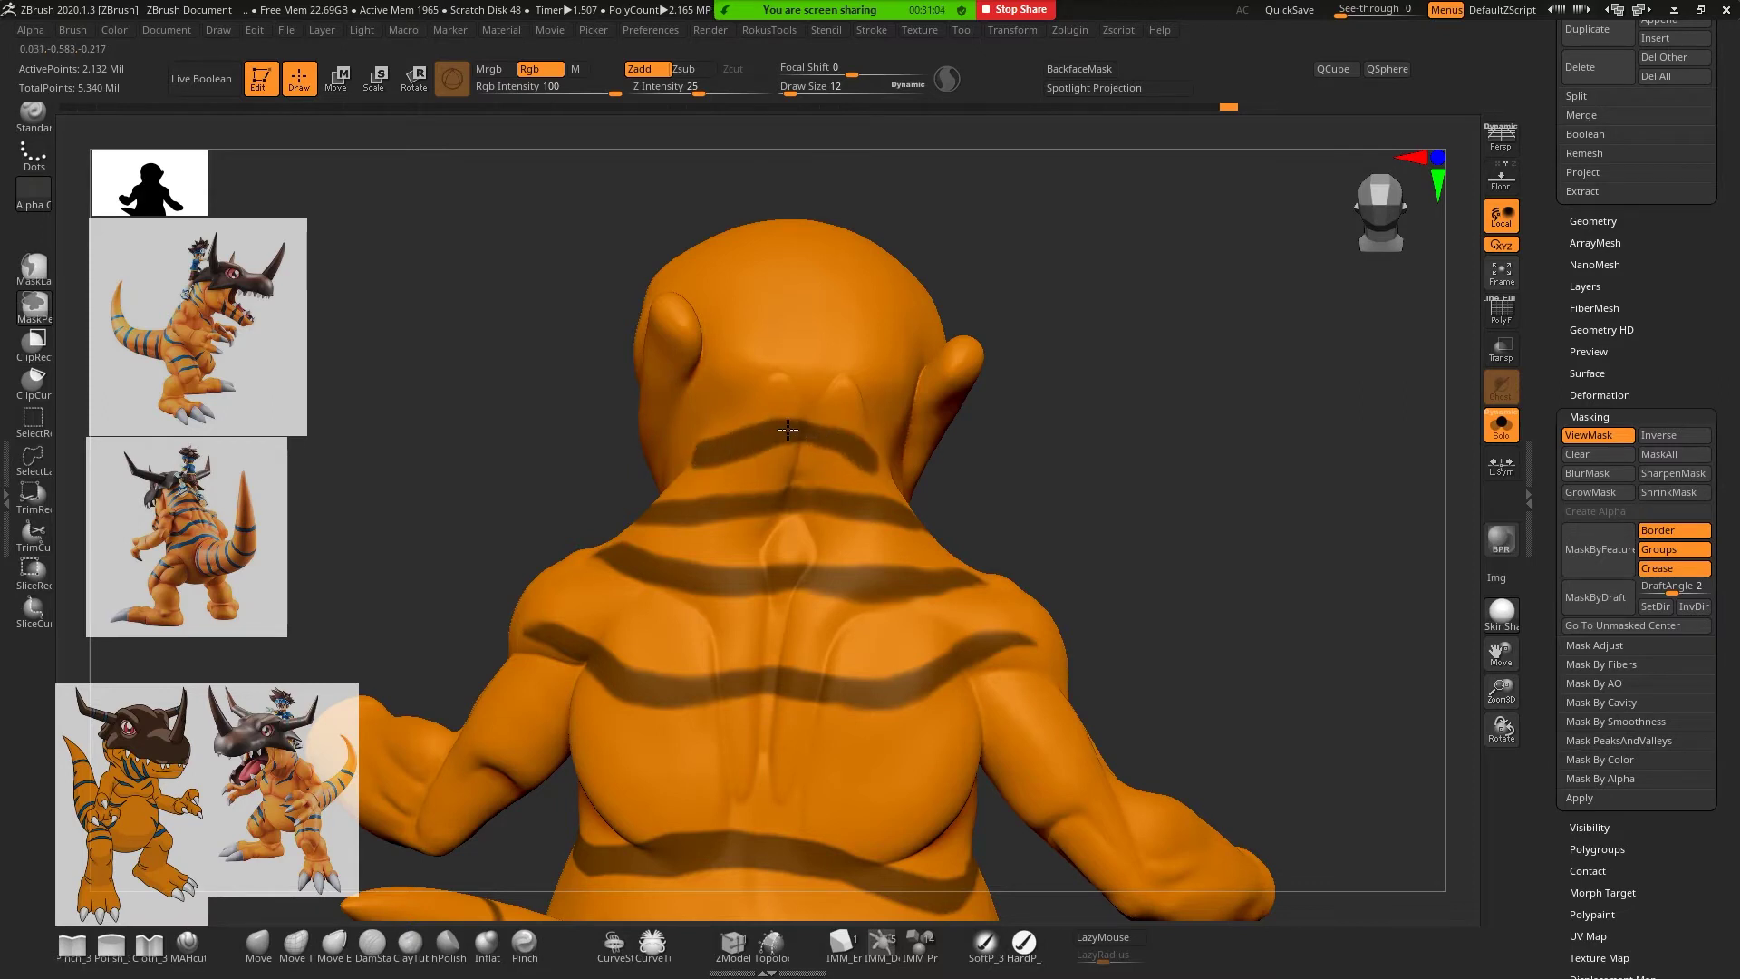
{"action": "left_click_drag", "start_coordinate": [1080, 475], "coordinate": [898, 464]}
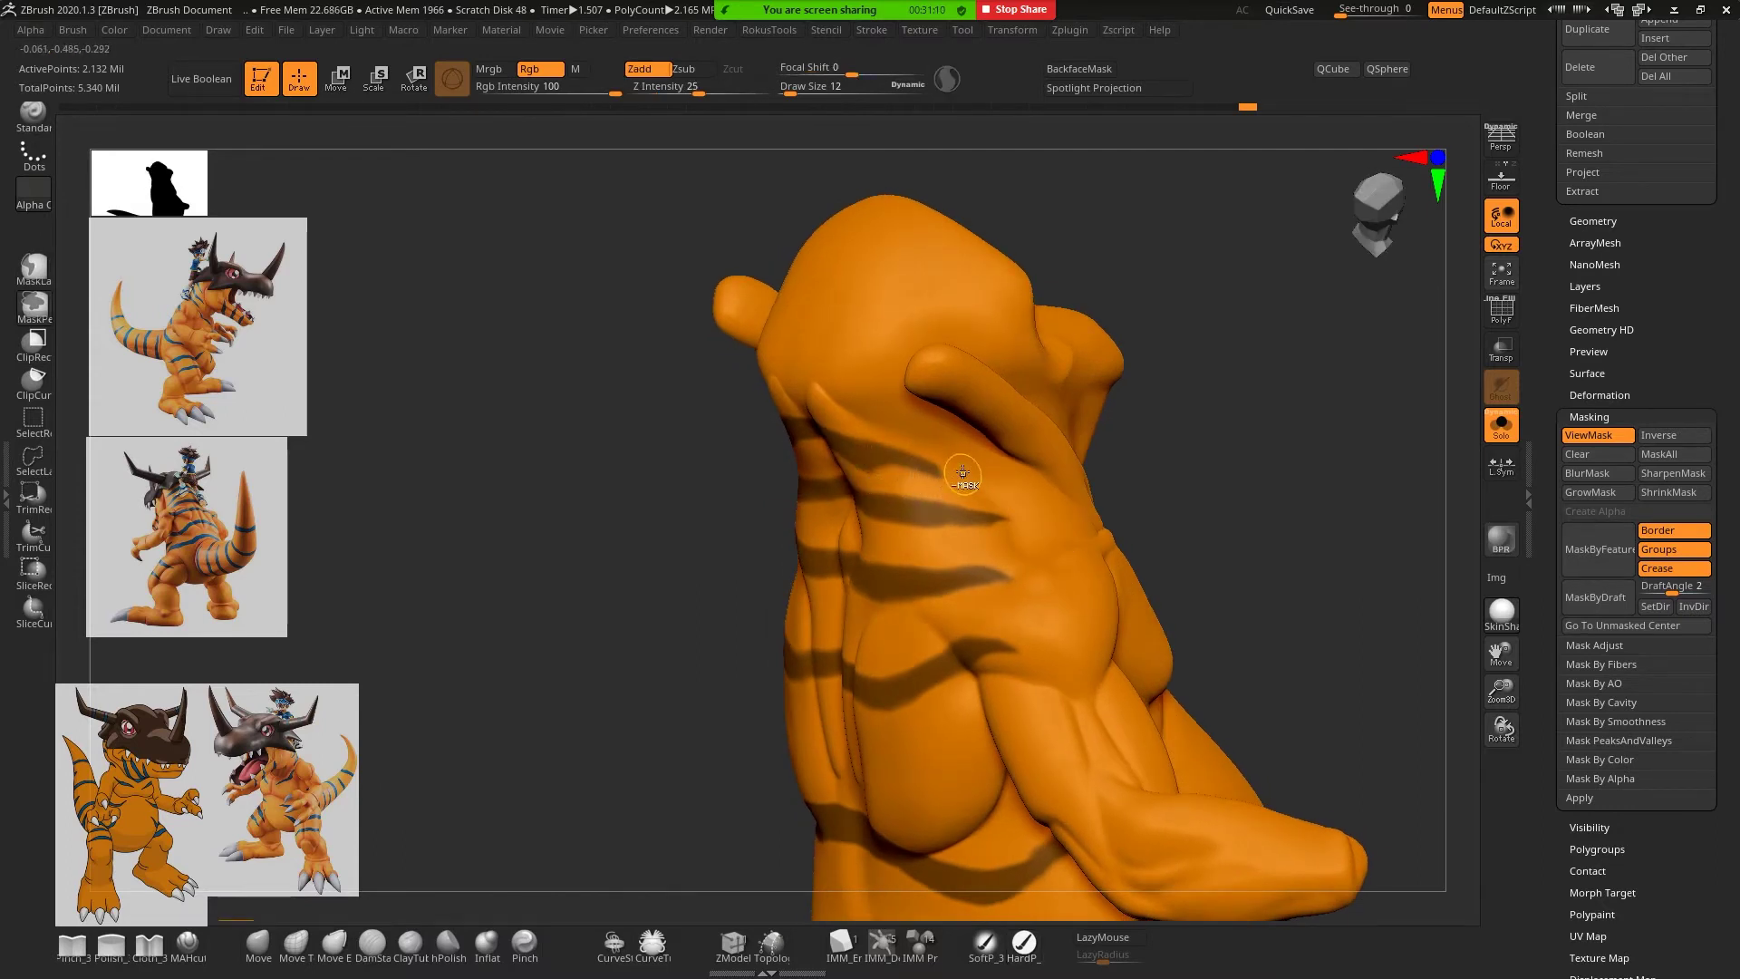
{"action": "mouse_move", "coordinate": [1137, 428]}
{"action": "left_mouse_down"}
{"action": "mouse_move", "coordinate": [1236, 400]}
{"action": "mouse_move", "coordinate": [892, 458]}
{"action": "left_mouse_up"}
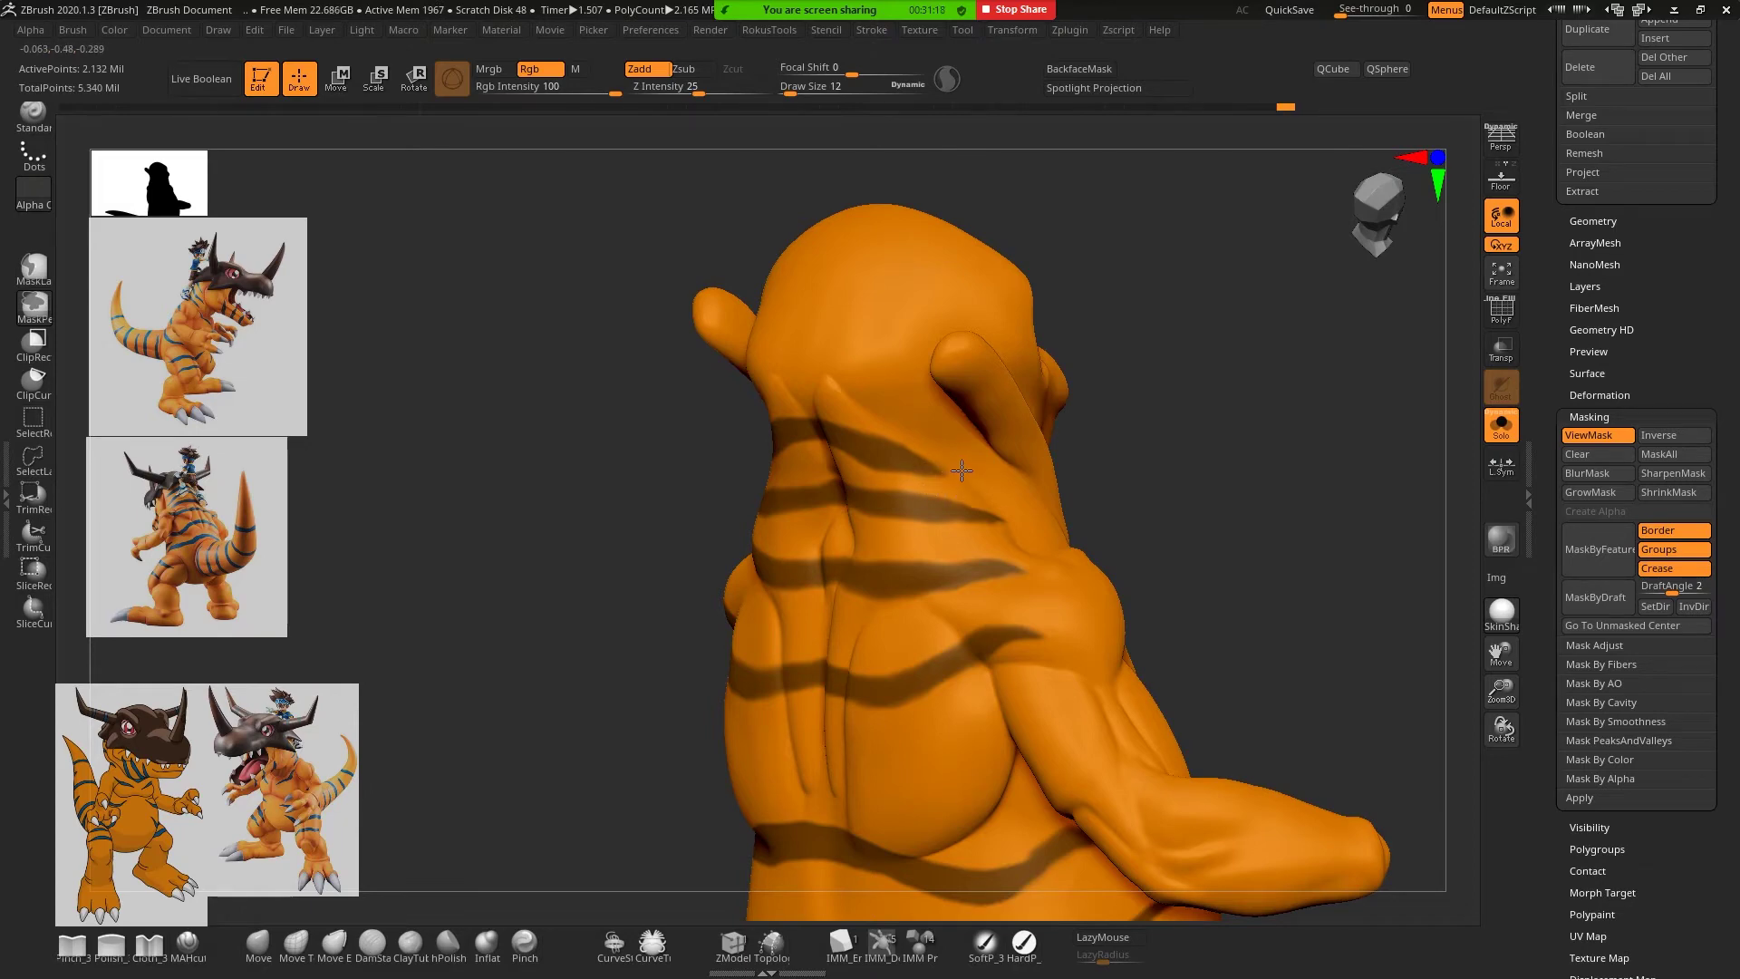
{"action": "left_click_drag", "start_coordinate": [1208, 459], "coordinate": [896, 494]}
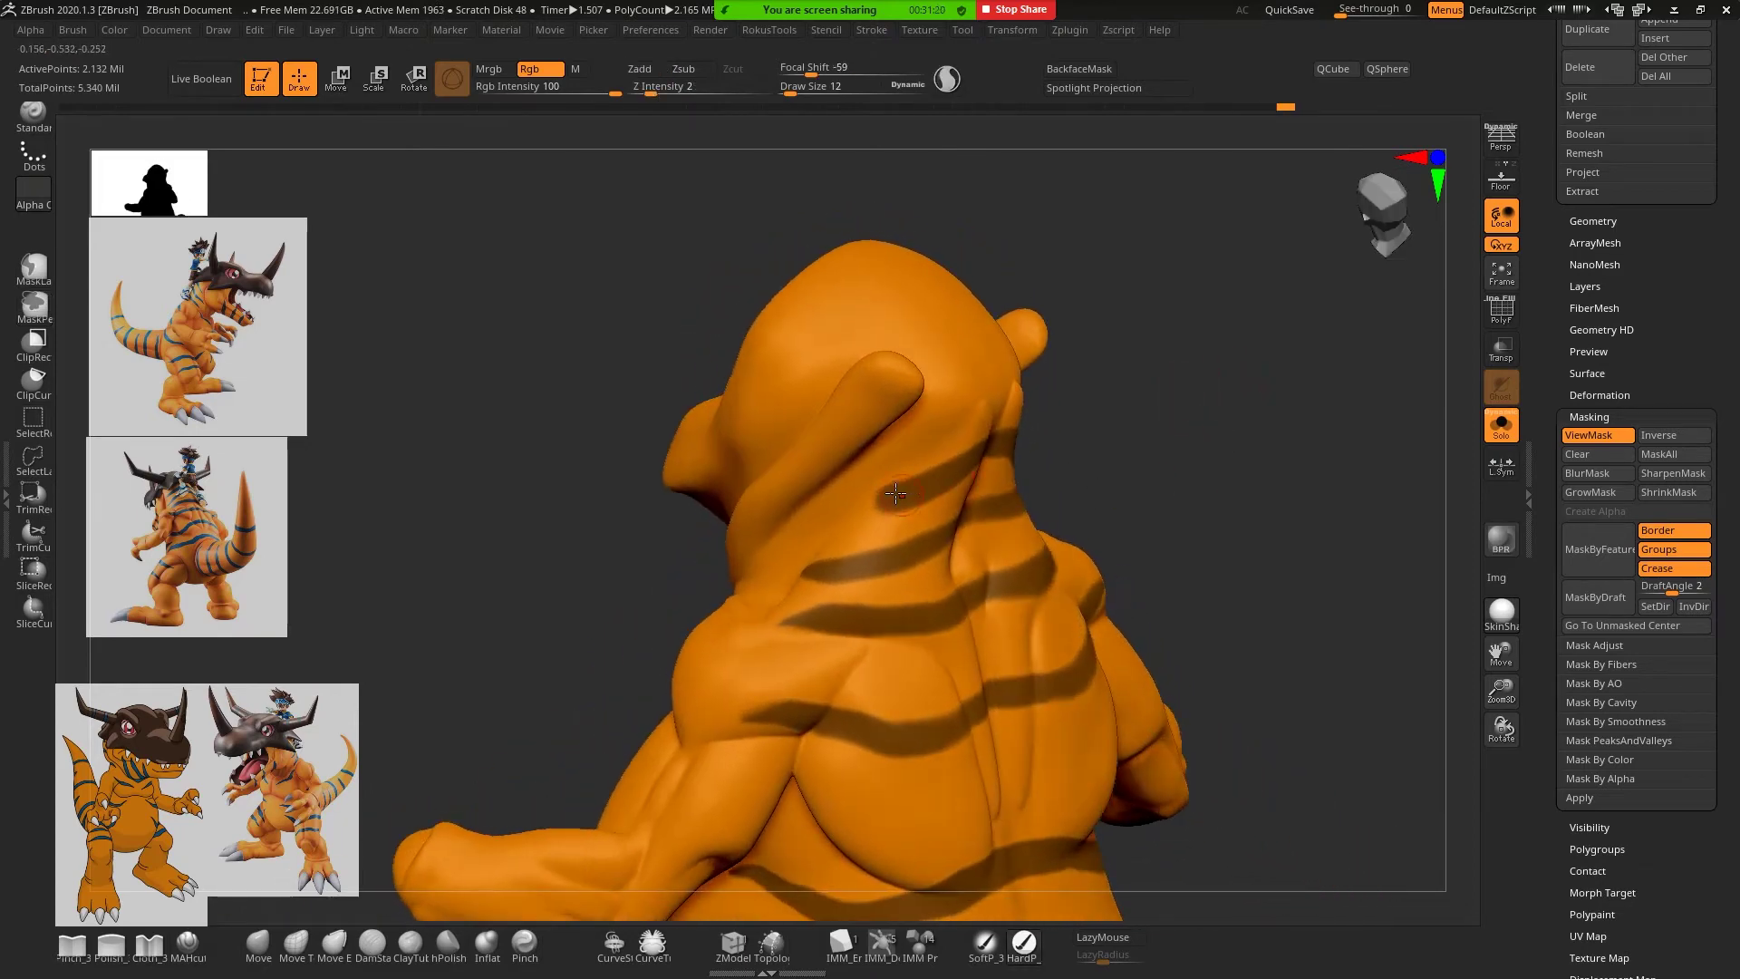
{"action": "key", "text": "ctrl"}
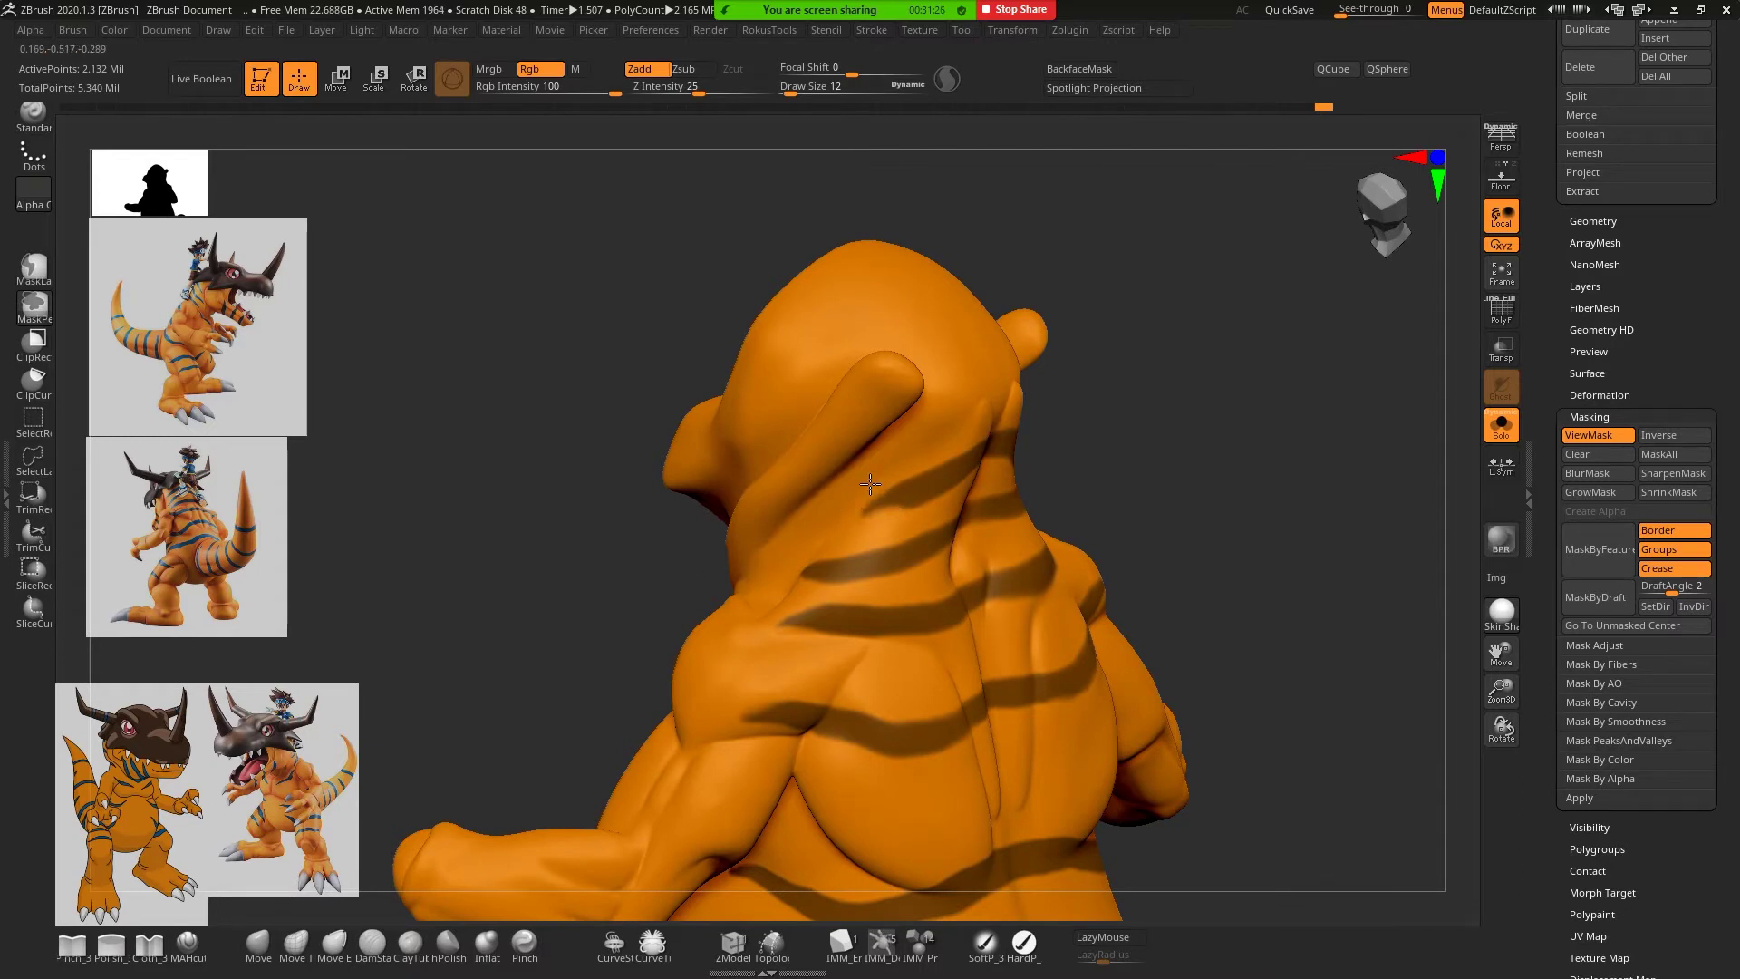
Rotate and zoom to view the body from the front, tilting to show the belly
{"action": "left_click_drag", "start_coordinate": [1217, 477], "coordinate": [1081, 490]}
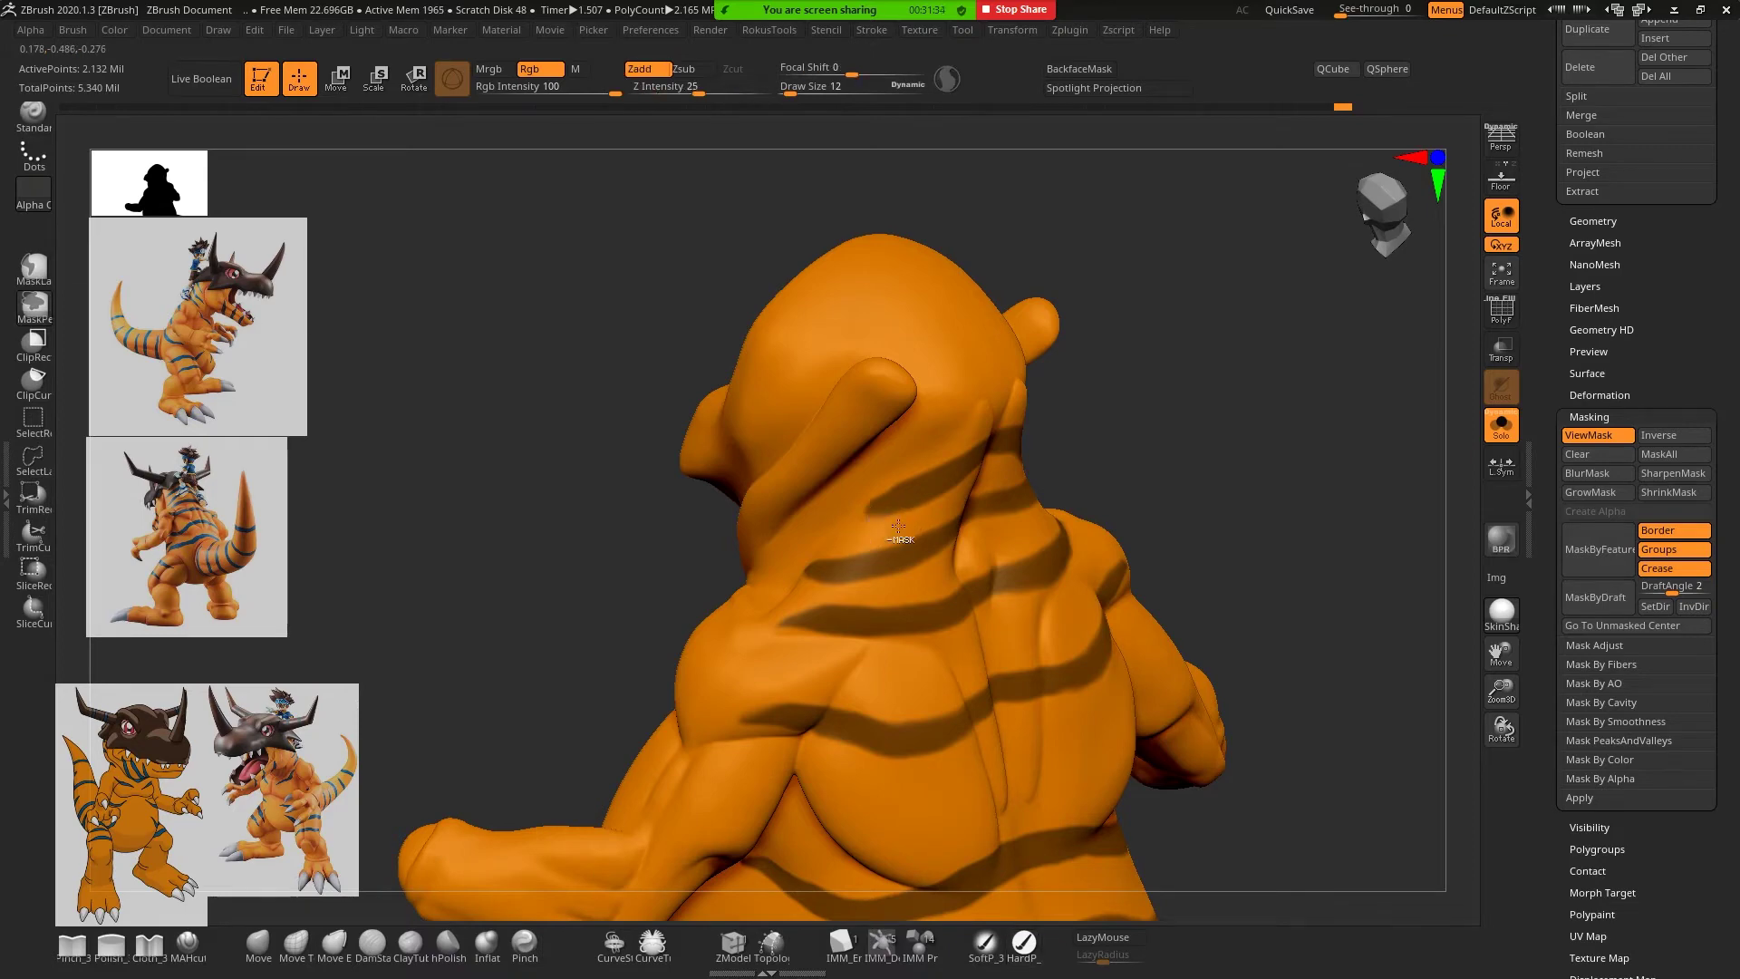
{"action": "mouse_move", "coordinate": [1133, 507]}
{"action": "left_mouse_down"}
{"action": "mouse_move", "coordinate": [1315, 498]}
{"action": "mouse_move", "coordinate": [1219, 465]}
{"action": "mouse_move", "coordinate": [1262, 450]}
{"action": "mouse_move", "coordinate": [1251, 439]}
{"action": "left_mouse_up"}
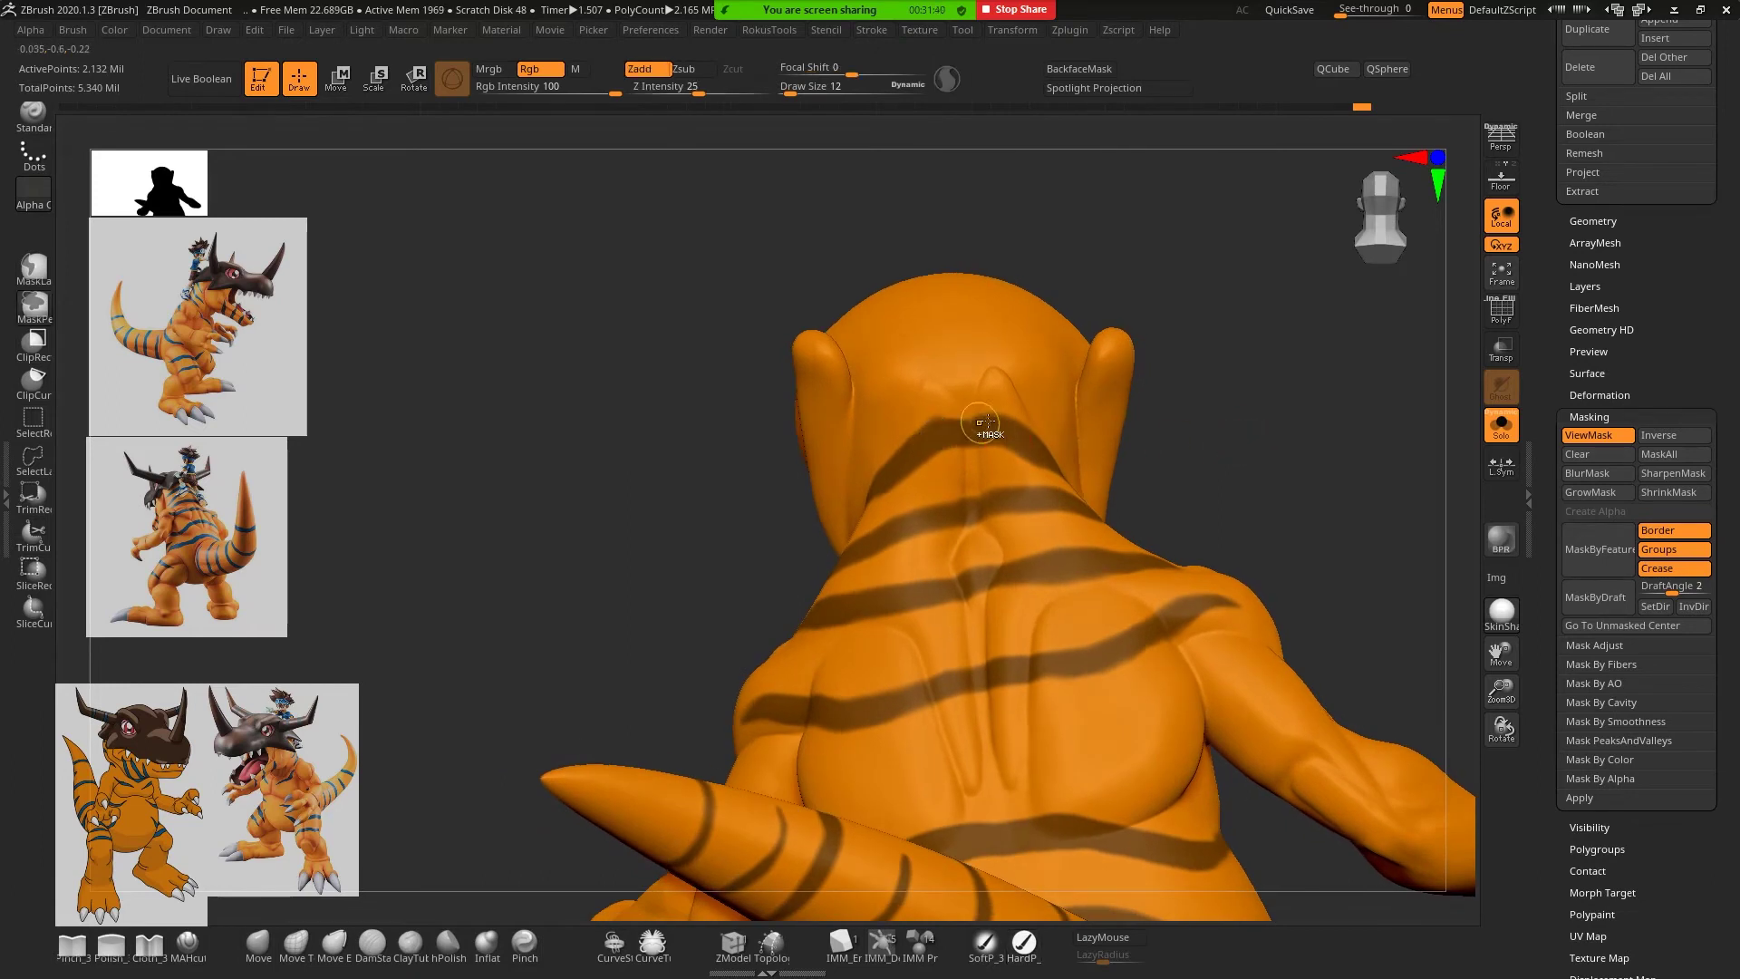
{"action": "mouse_move", "coordinate": [1313, 486]}
{"action": "right_mouse_down", "text": "ctrl"}
{"action": "mouse_move", "coordinate": [1216, 341]}
{"action": "mouse_move", "coordinate": [1199, 447]}
{"action": "right_mouse_up", "text": "ctrl"}
{"action": "mouse_move", "coordinate": [1199, 447]}
{"action": "left_mouse_down"}
{"action": "mouse_move", "coordinate": [1197, 419]}
{"action": "mouse_move", "coordinate": [1232, 456]}
{"action": "left_mouse_up"}
{"action": "right_click_drag", "start_coordinate": [1233, 456], "coordinate": [1172, 517], "text": "ctrl"}
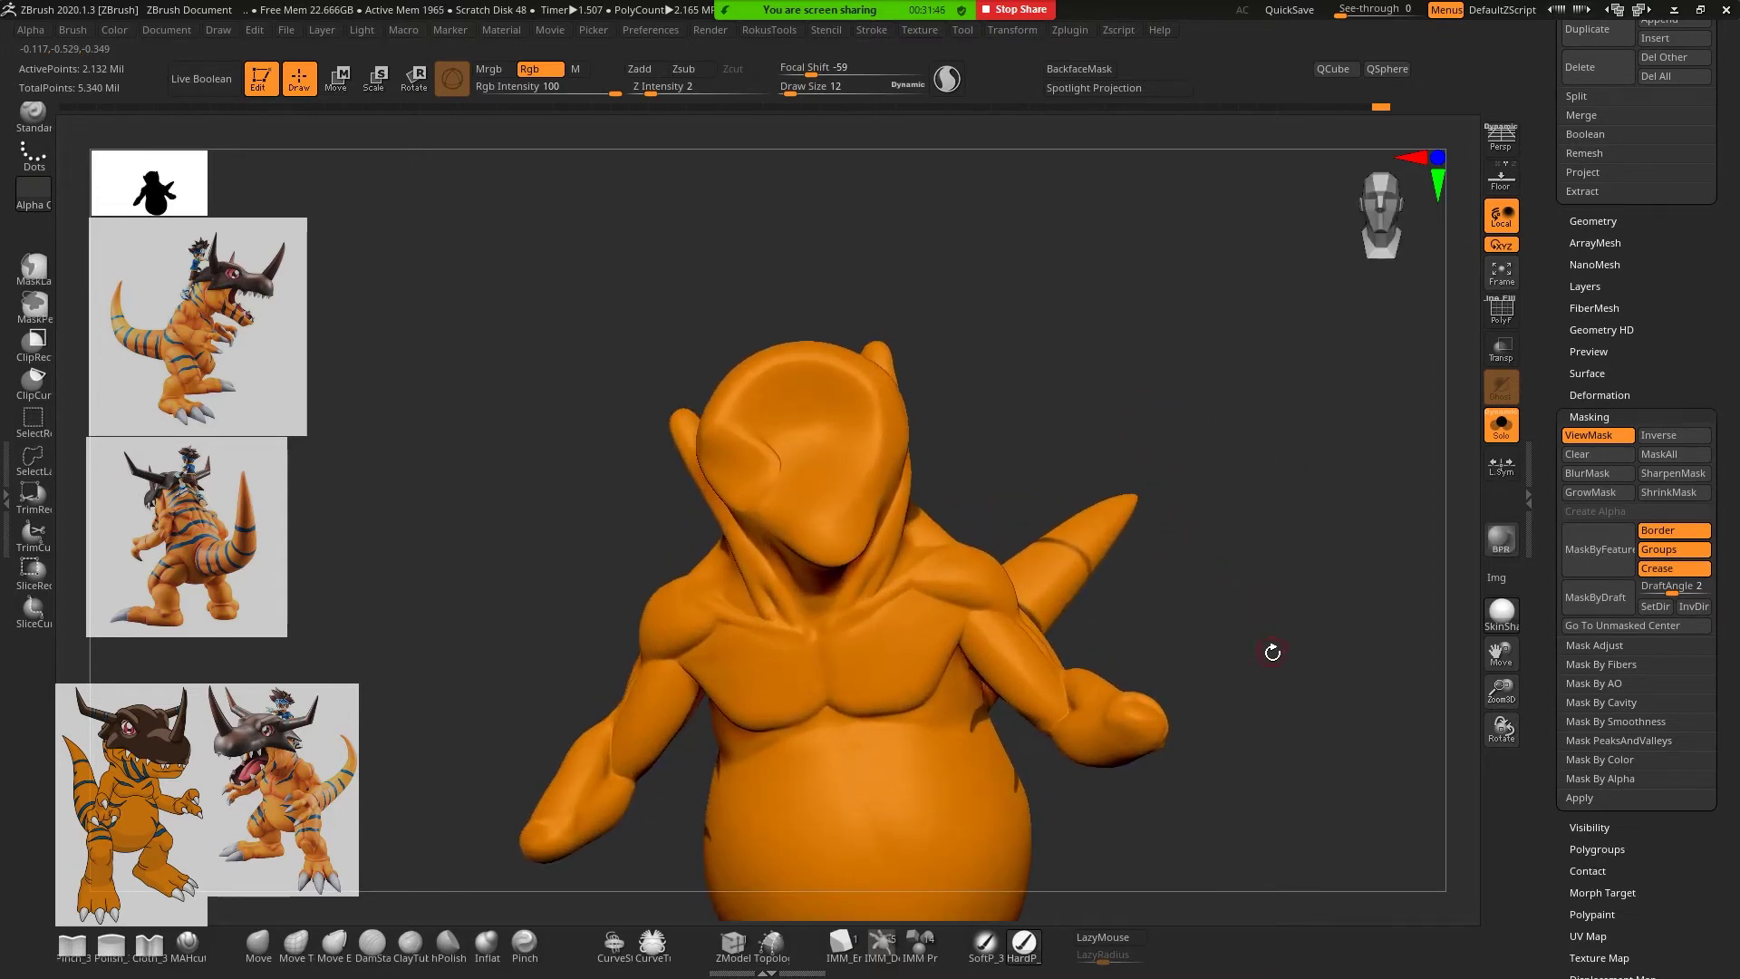
{"action": "mouse_move", "coordinate": [1273, 651]}
{"action": "left_mouse_down"}
{"action": "mouse_move", "coordinate": [1256, 571]}
{"action": "mouse_move", "coordinate": [1269, 582]}
{"action": "mouse_move", "coordinate": [1038, 574]}
{"action": "left_mouse_up"}
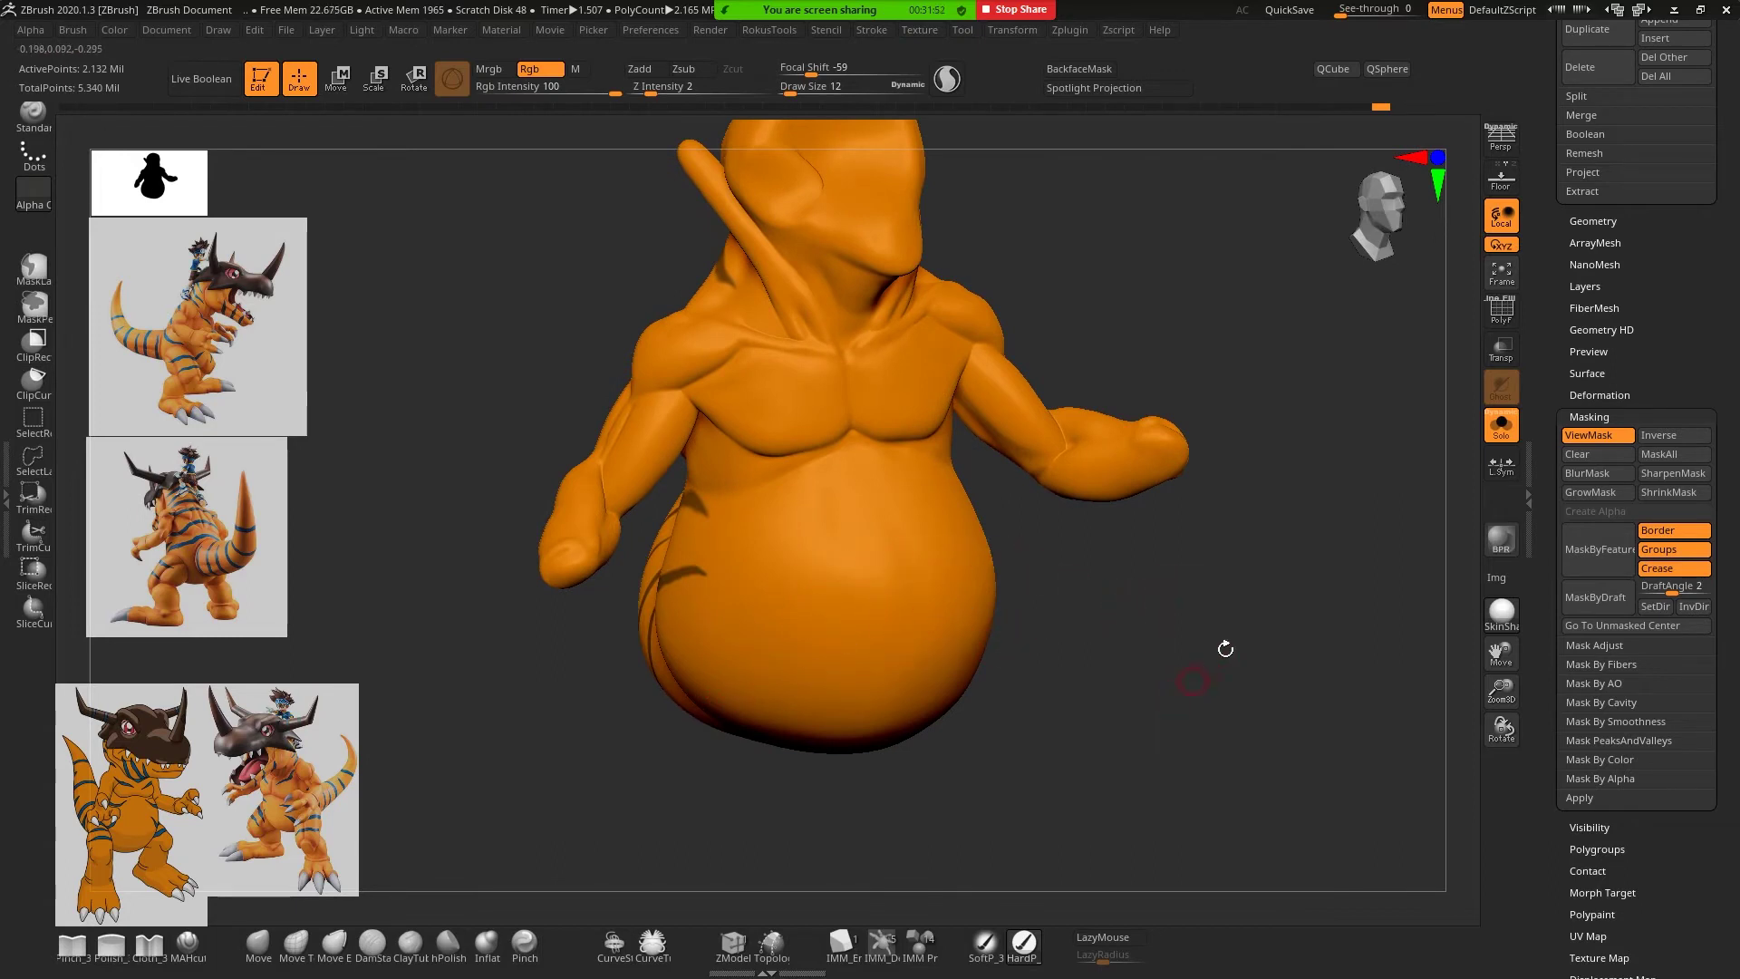
Show the full figure again and mask short strokes along both belly-leg creases
{"action": "left_click", "coordinate": [1502, 424]}
{"action": "mouse_move", "coordinate": [1288, 567]}
{"action": "left_mouse_down"}
{"action": "mouse_move", "coordinate": [1269, 592]}
{"action": "mouse_move", "coordinate": [1238, 578]}
{"action": "mouse_move", "coordinate": [1330, 535]}
{"action": "mouse_move", "coordinate": [1336, 620]}
{"action": "mouse_move", "coordinate": [823, 587]}
{"action": "left_mouse_up"}
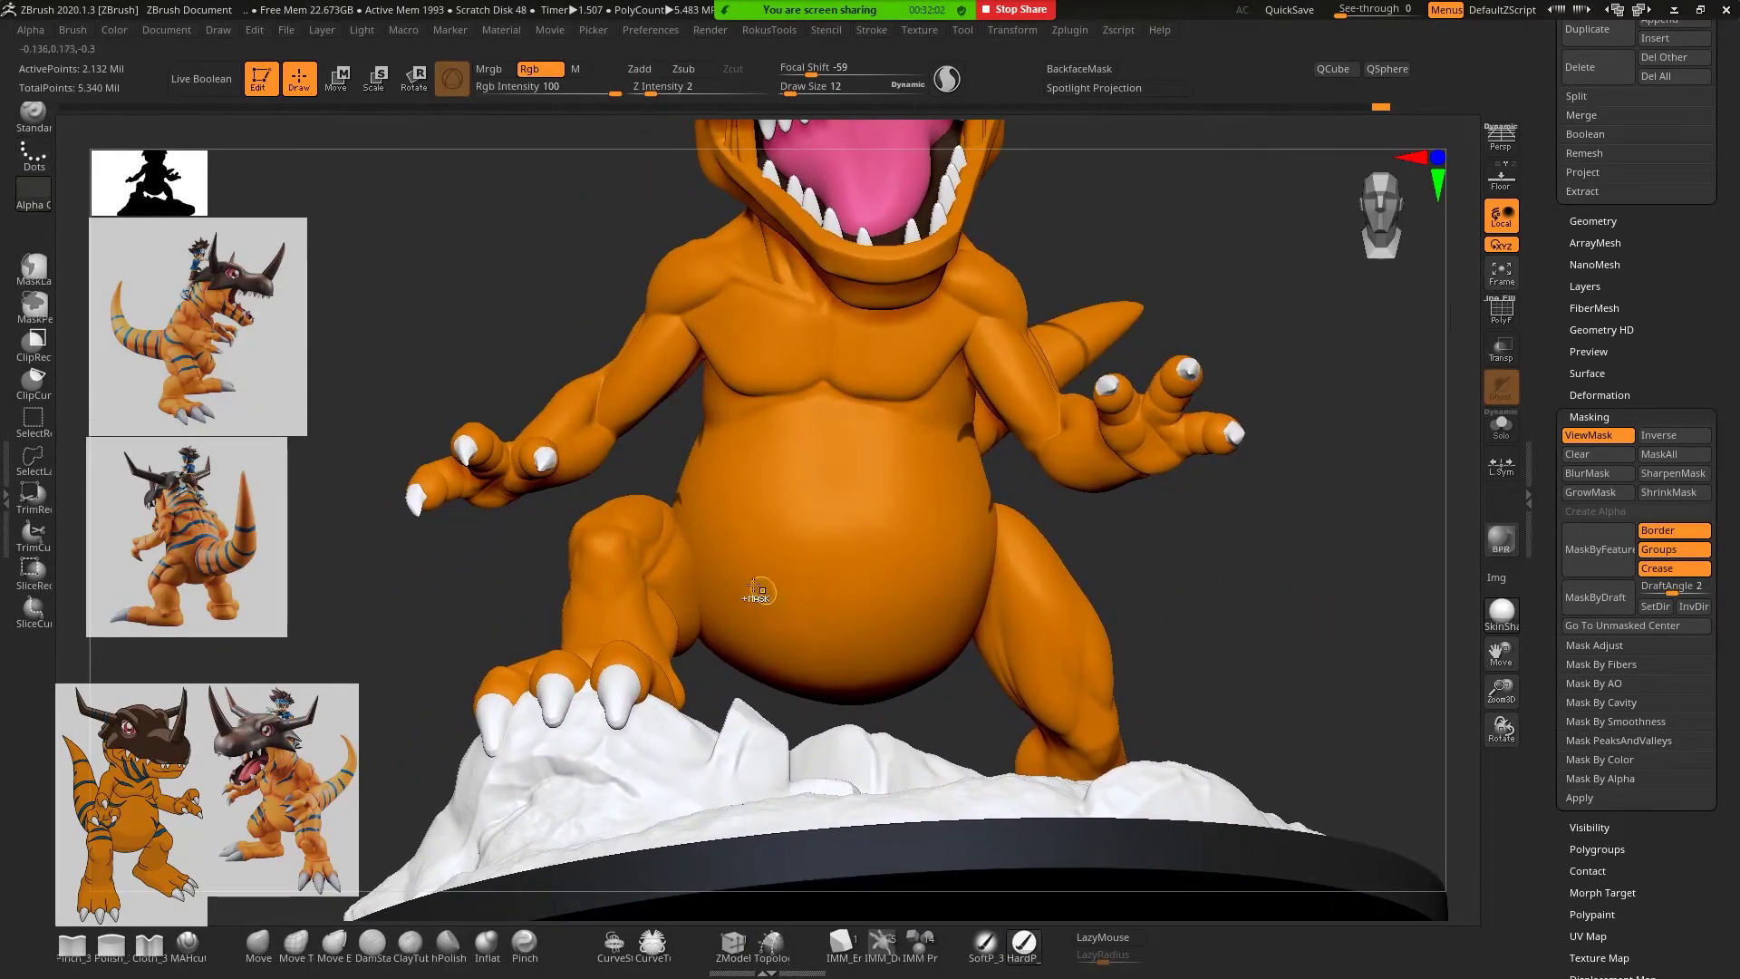
{"action": "key", "text": "ctrl"}
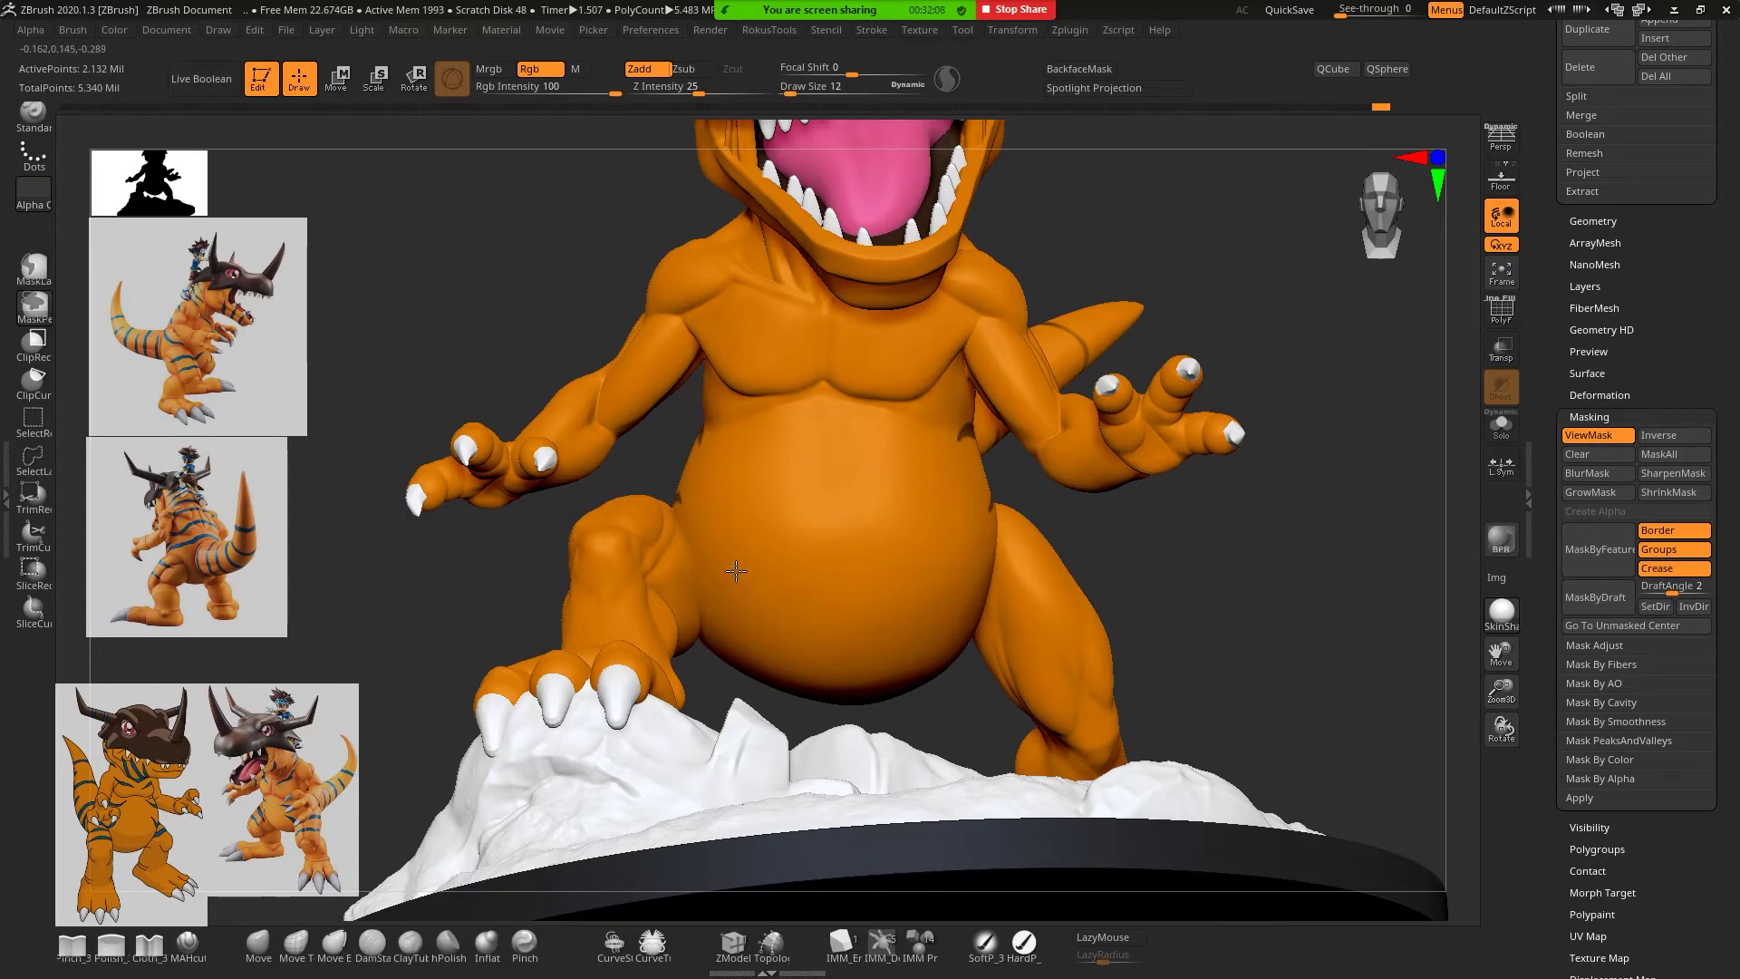
{"action": "left_click_drag", "start_coordinate": [731, 572], "coordinate": [709, 602], "text": "ctrl"}
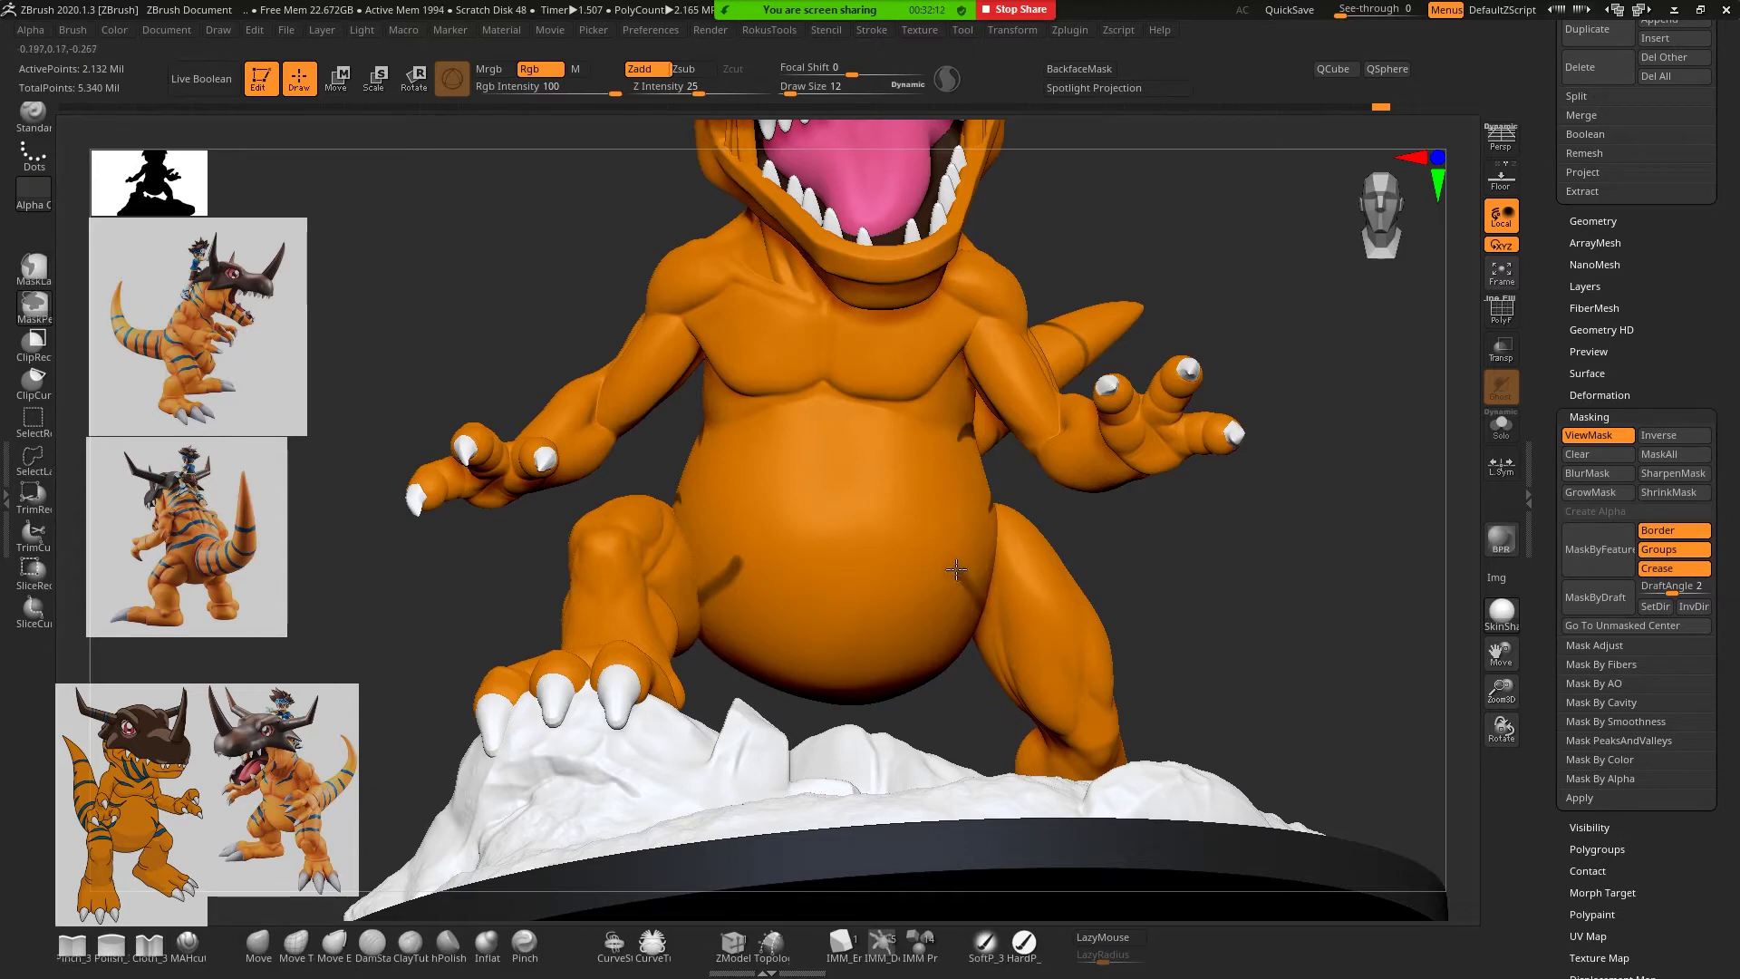
{"action": "left_click_drag", "start_coordinate": [953, 567], "coordinate": [981, 598], "text": "ctrl"}
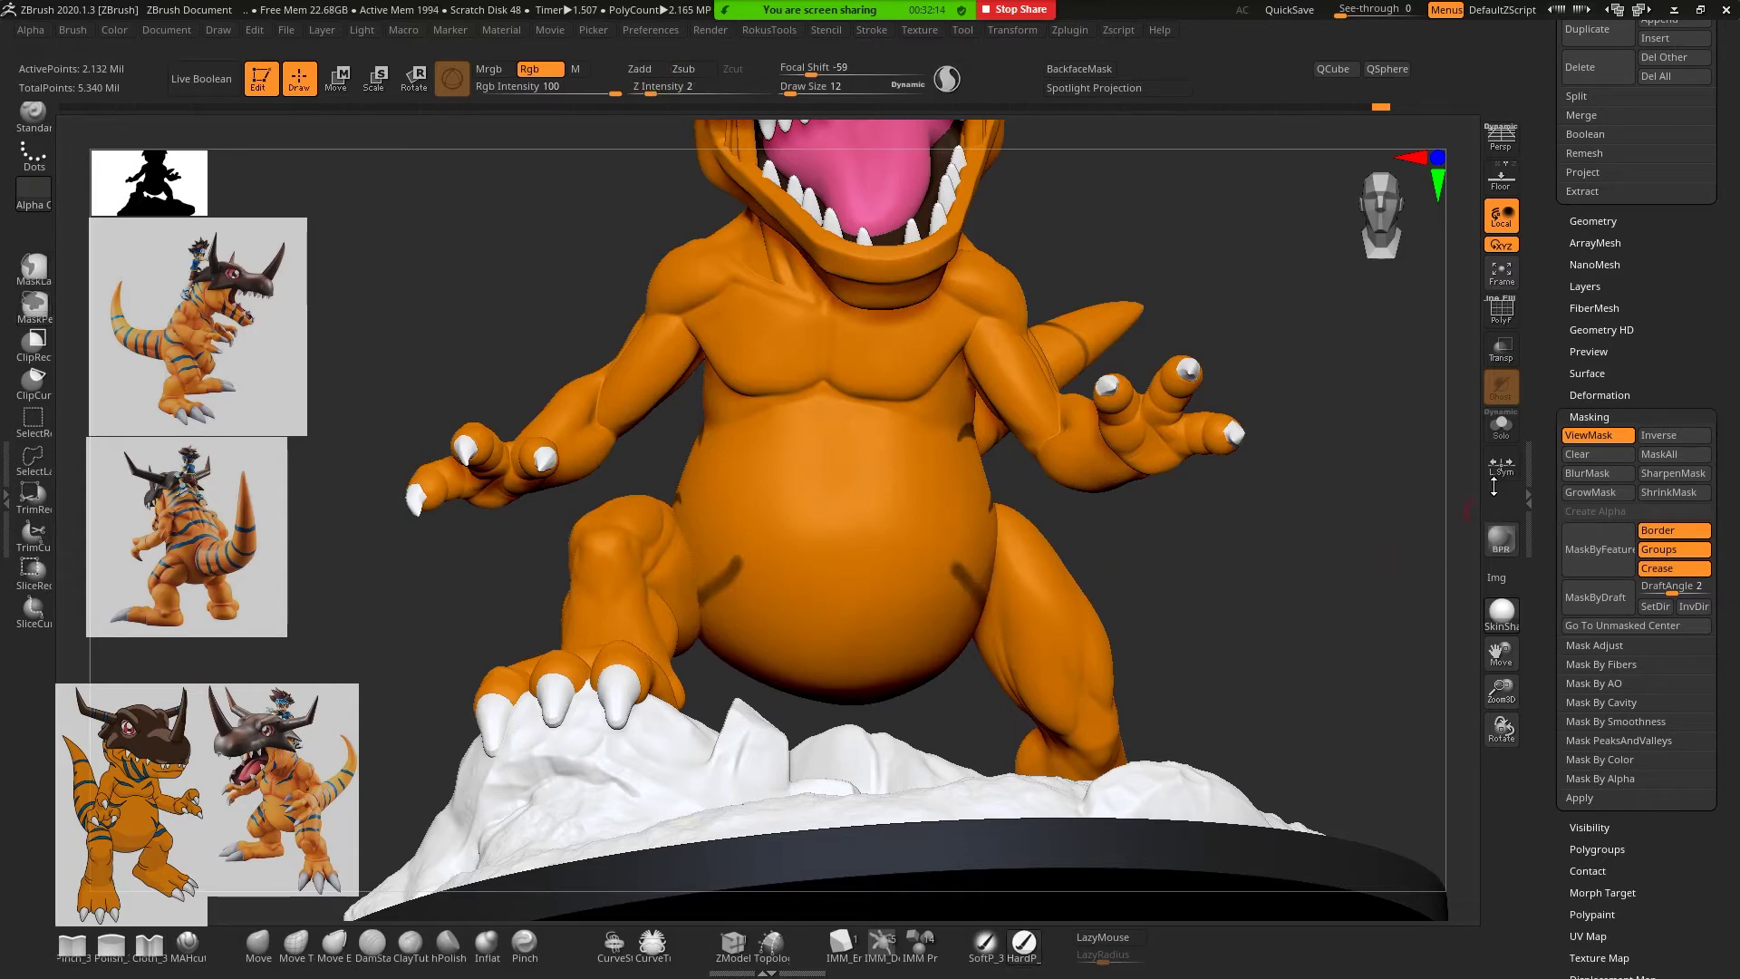
Solo the Greymon body and orbit it to bring the lower belly and tail into view
{"action": "key", "text": "shift+ctrl+s"}
{"action": "mouse_move", "coordinate": [1375, 526]}
{"action": "left_mouse_down"}
{"action": "mouse_move", "coordinate": [888, 554]}
{"action": "mouse_move", "coordinate": [941, 516]}
{"action": "left_mouse_up"}
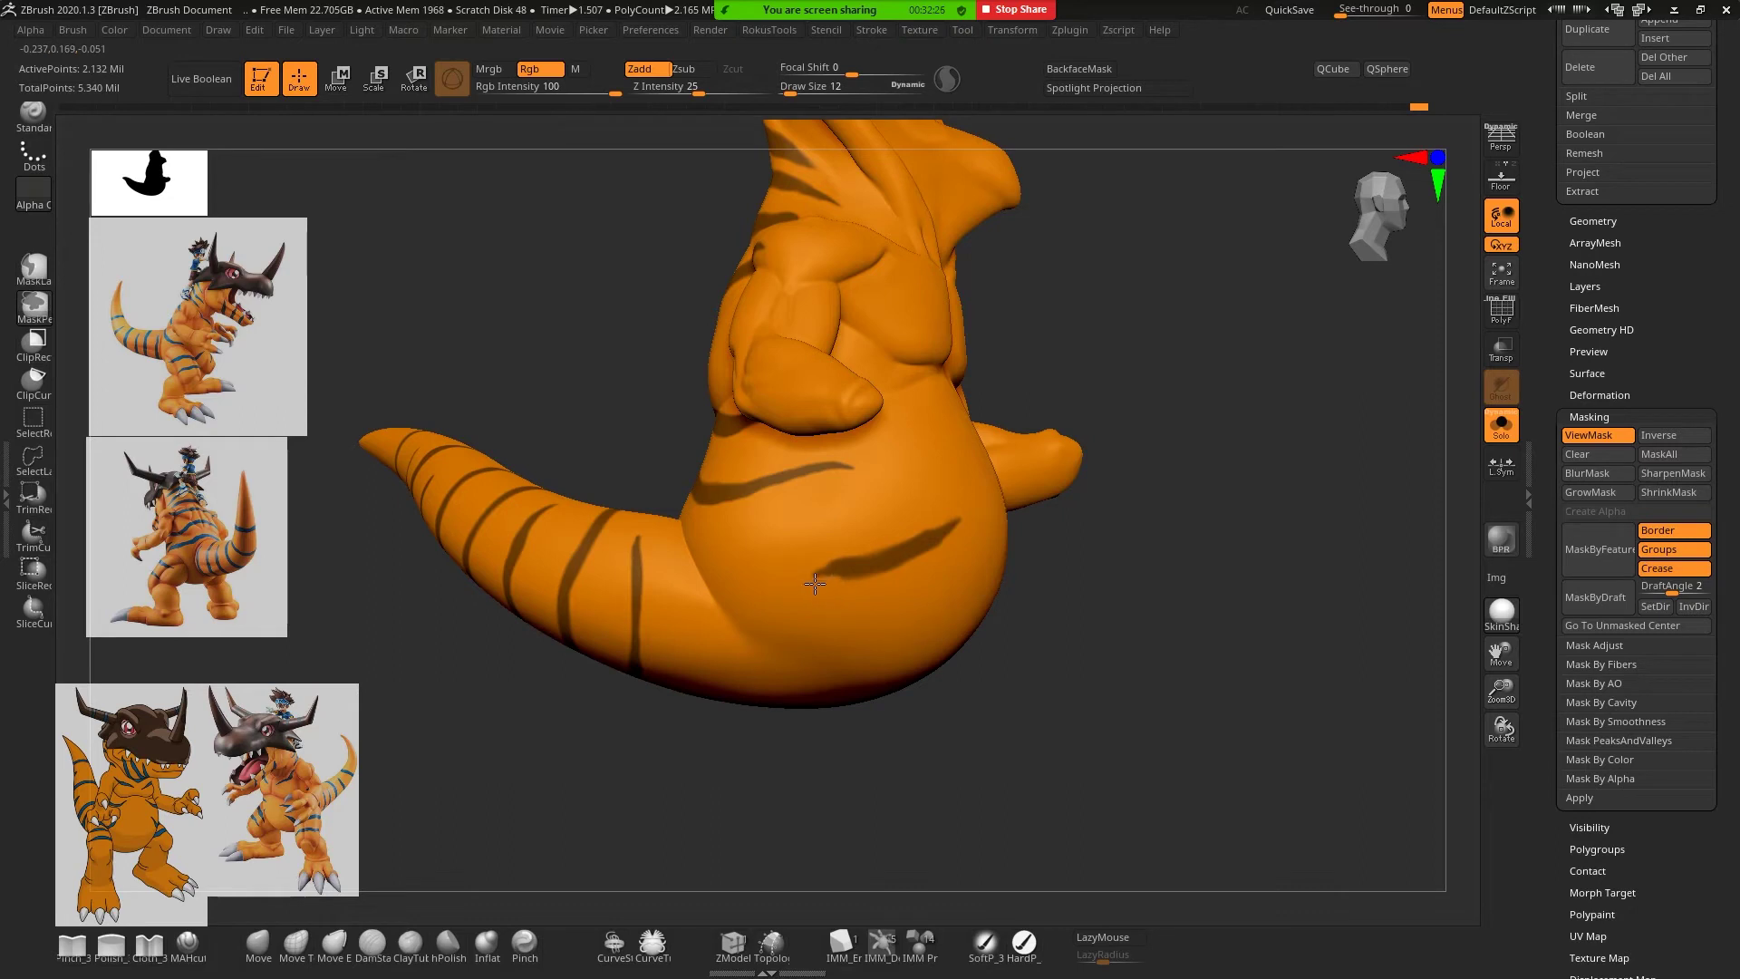
{"action": "mouse_move", "coordinate": [928, 586]}
{"action": "left_mouse_down"}
{"action": "mouse_move", "coordinate": [1166, 610]}
{"action": "mouse_move", "coordinate": [1270, 641]}
{"action": "mouse_move", "coordinate": [809, 509]}
{"action": "left_mouse_up"}
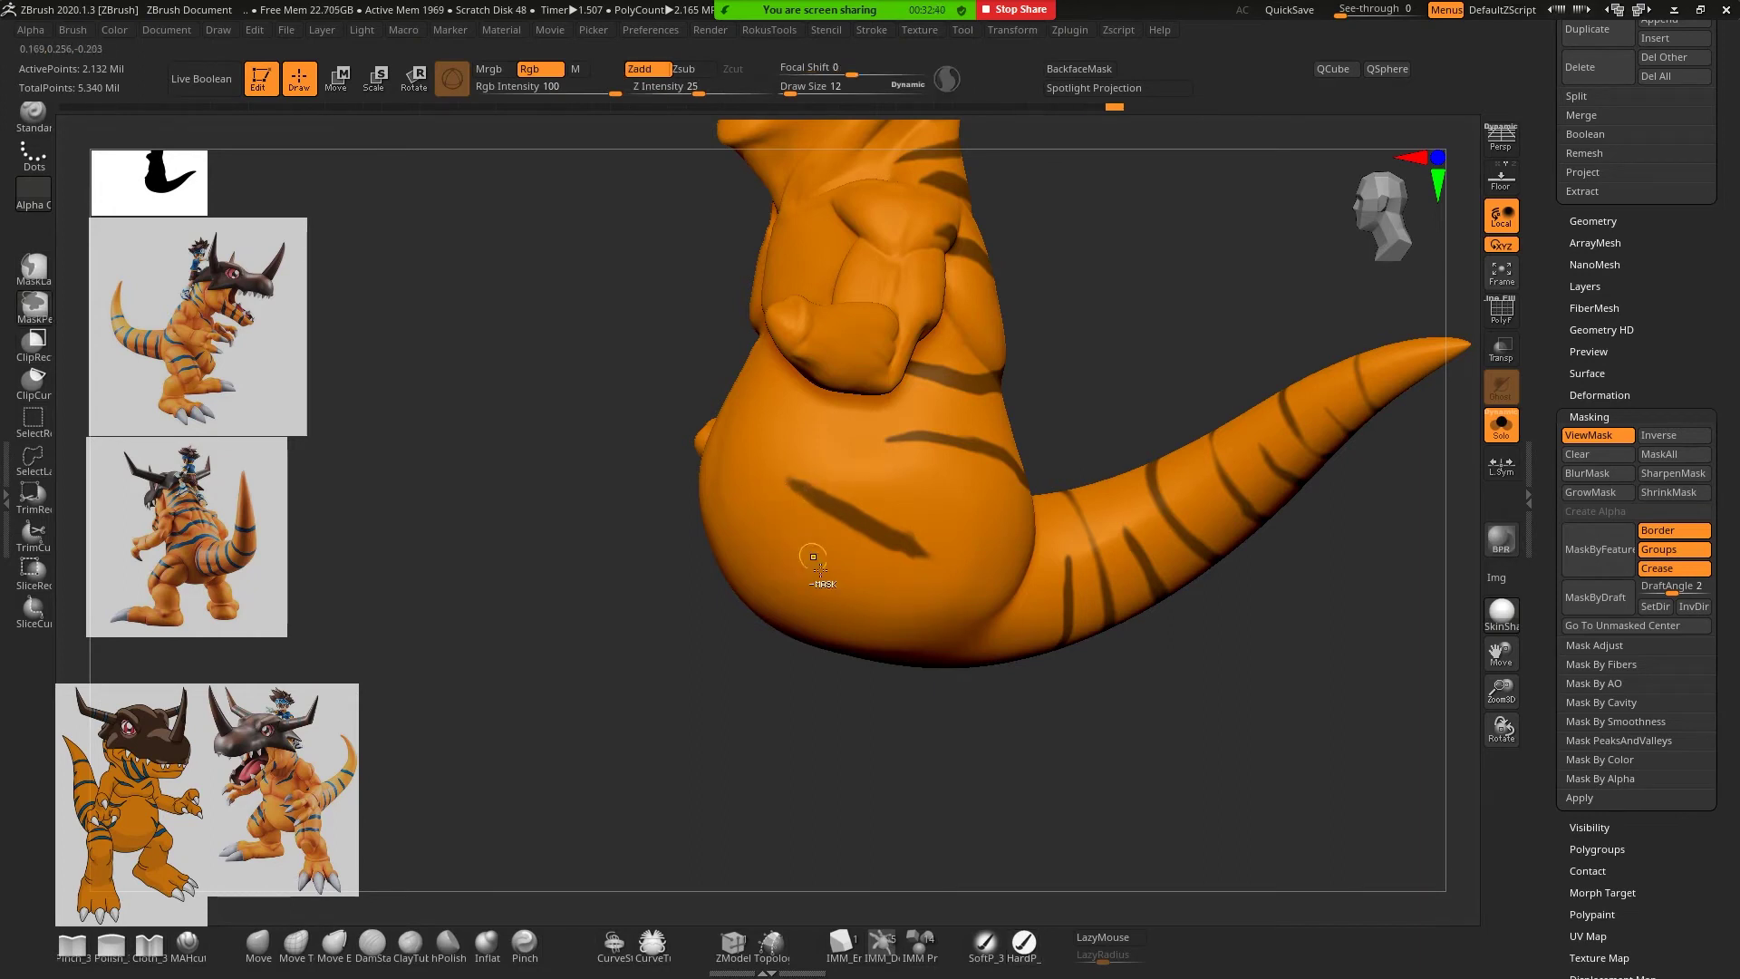
{"action": "mouse_move", "coordinate": [997, 707]}
{"action": "left_mouse_down"}
{"action": "mouse_move", "coordinate": [1174, 707]}
{"action": "mouse_move", "coordinate": [1106, 730]}
{"action": "left_mouse_up"}
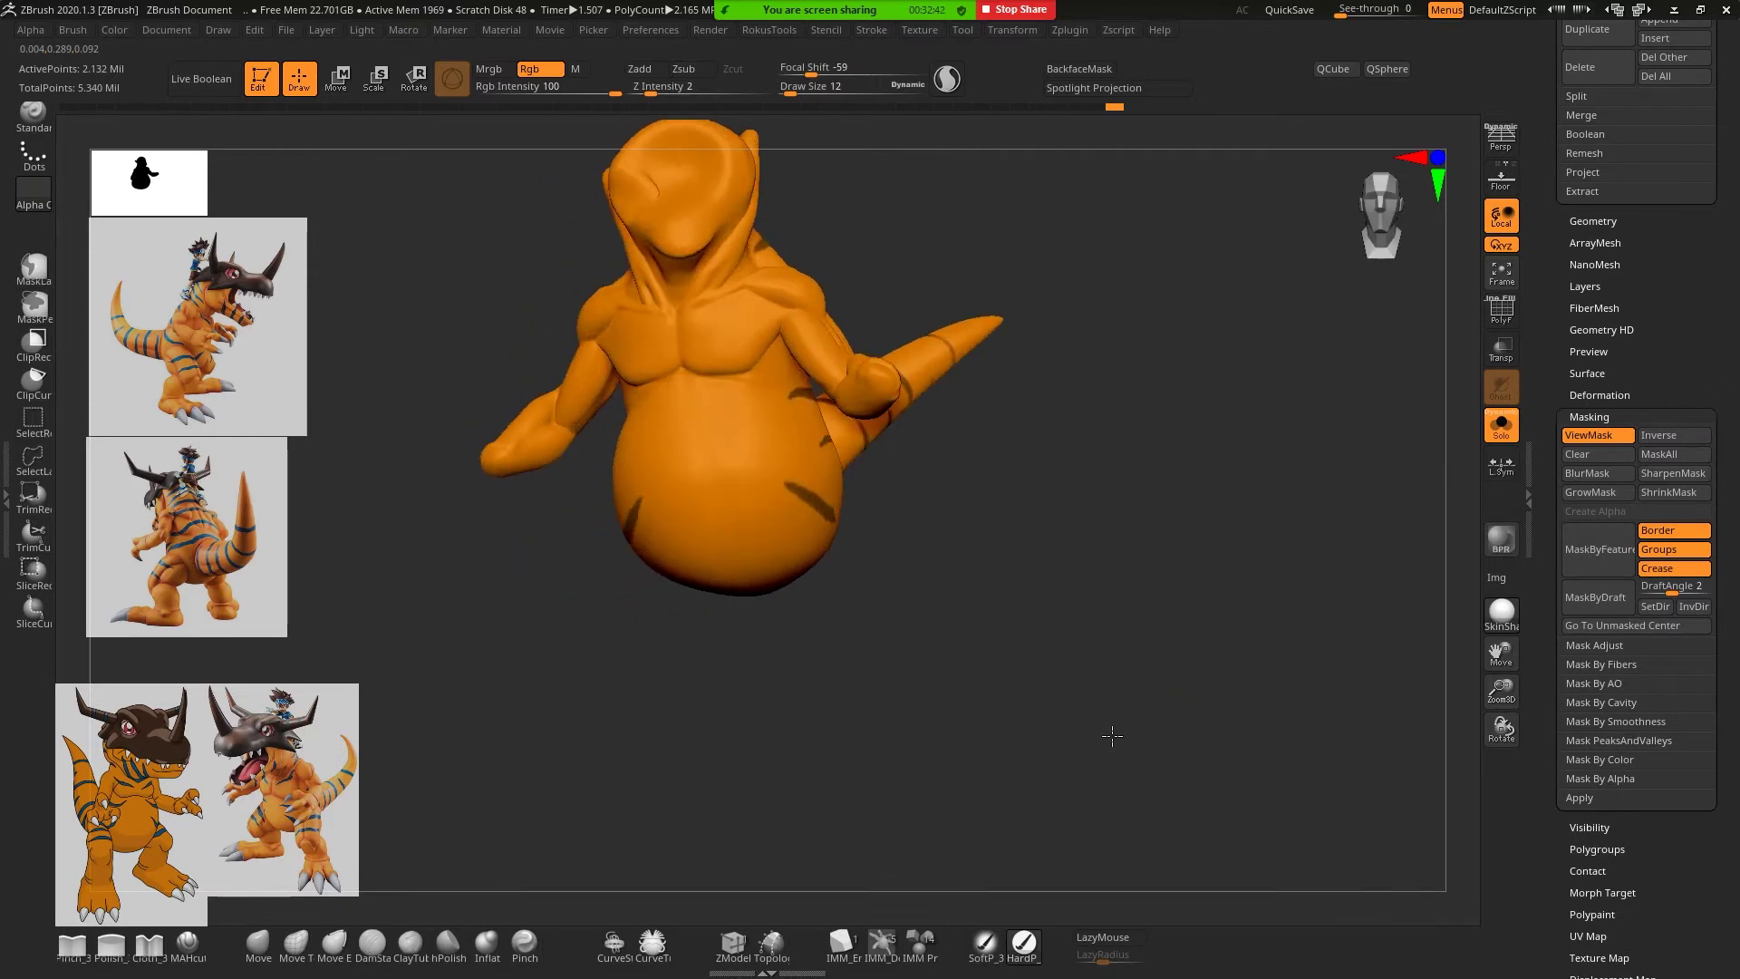
{"action": "mouse_move", "coordinate": [1049, 634]}
{"action": "left_mouse_down"}
{"action": "mouse_move", "coordinate": [1066, 626]}
{"action": "mouse_move", "coordinate": [1037, 622]}
{"action": "mouse_move", "coordinate": [1037, 602]}
{"action": "mouse_move", "coordinate": [1100, 598]}
{"action": "left_mouse_up"}
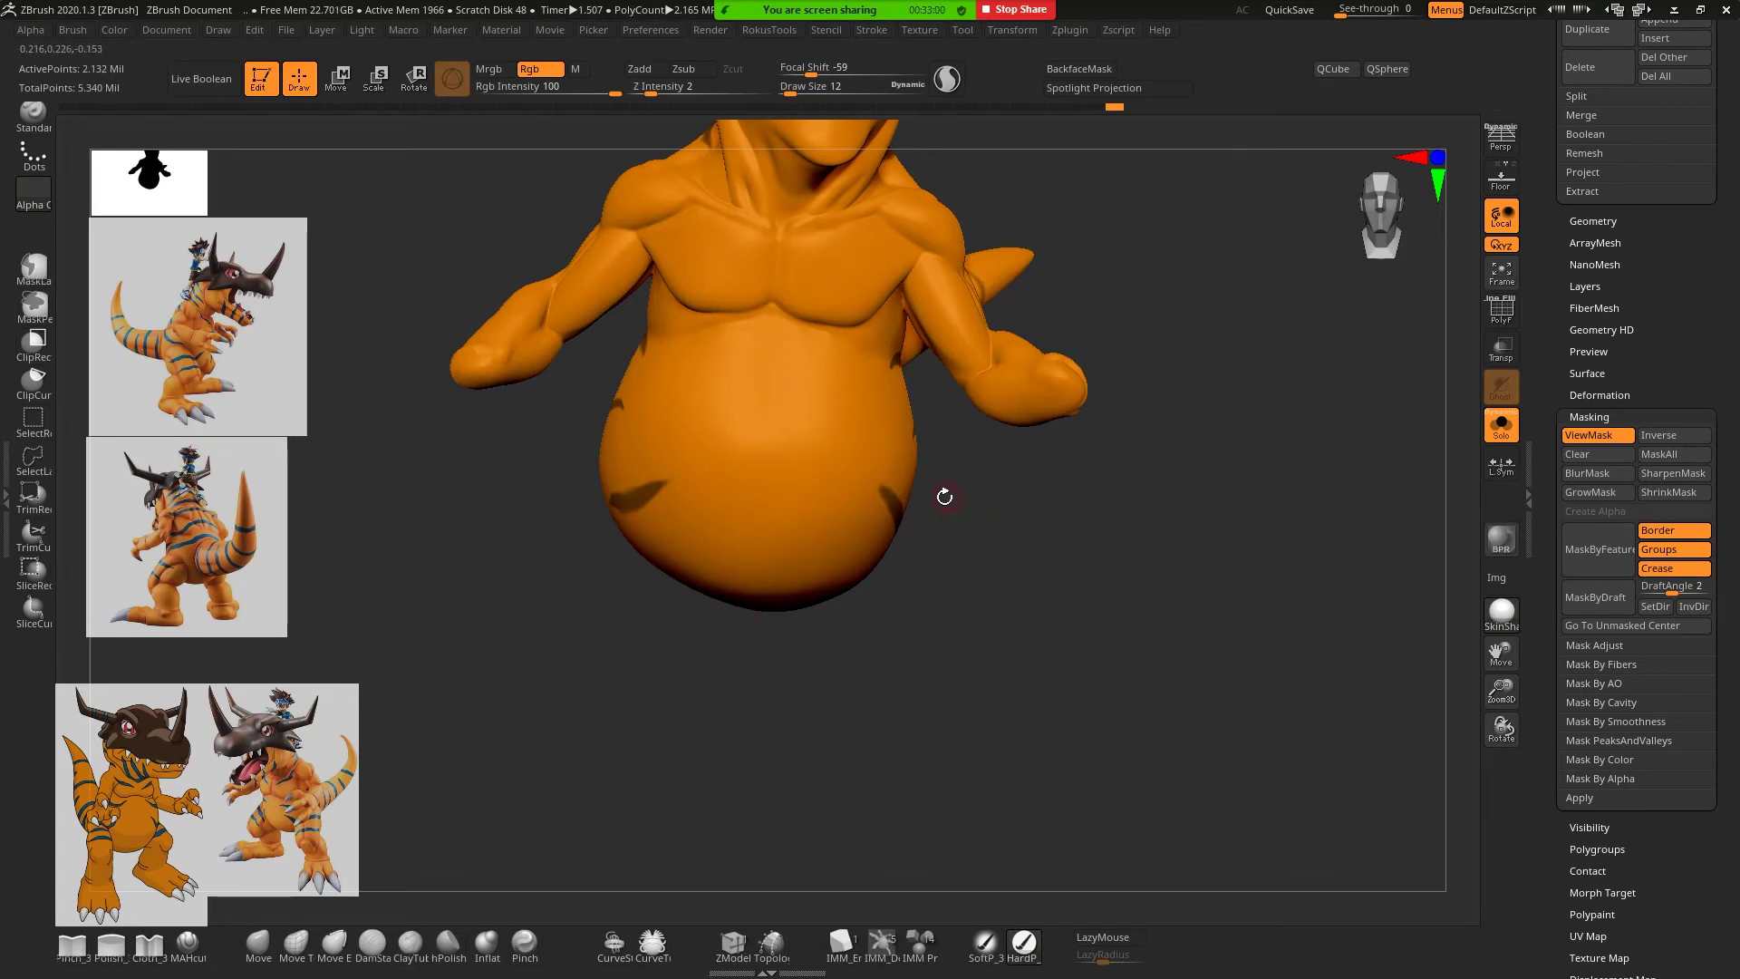
{"action": "left_click_drag", "start_coordinate": [971, 632], "coordinate": [934, 598]}
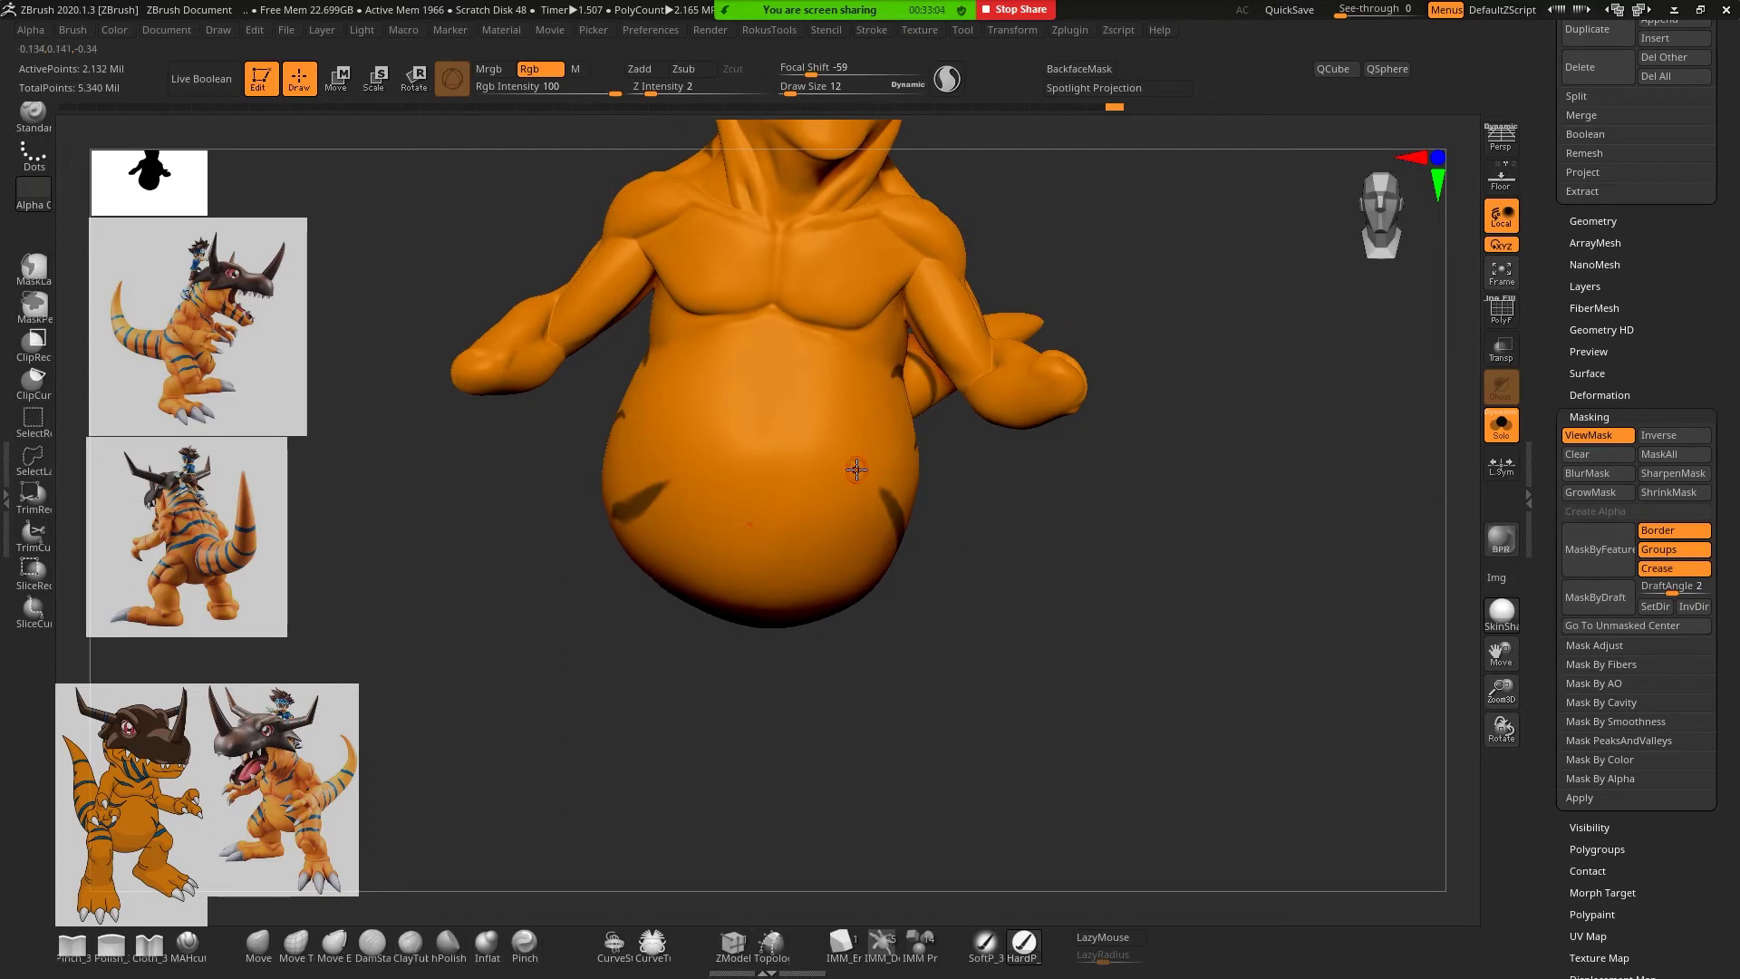
{"action": "left_click_drag", "start_coordinate": [1051, 635], "coordinate": [1014, 649]}
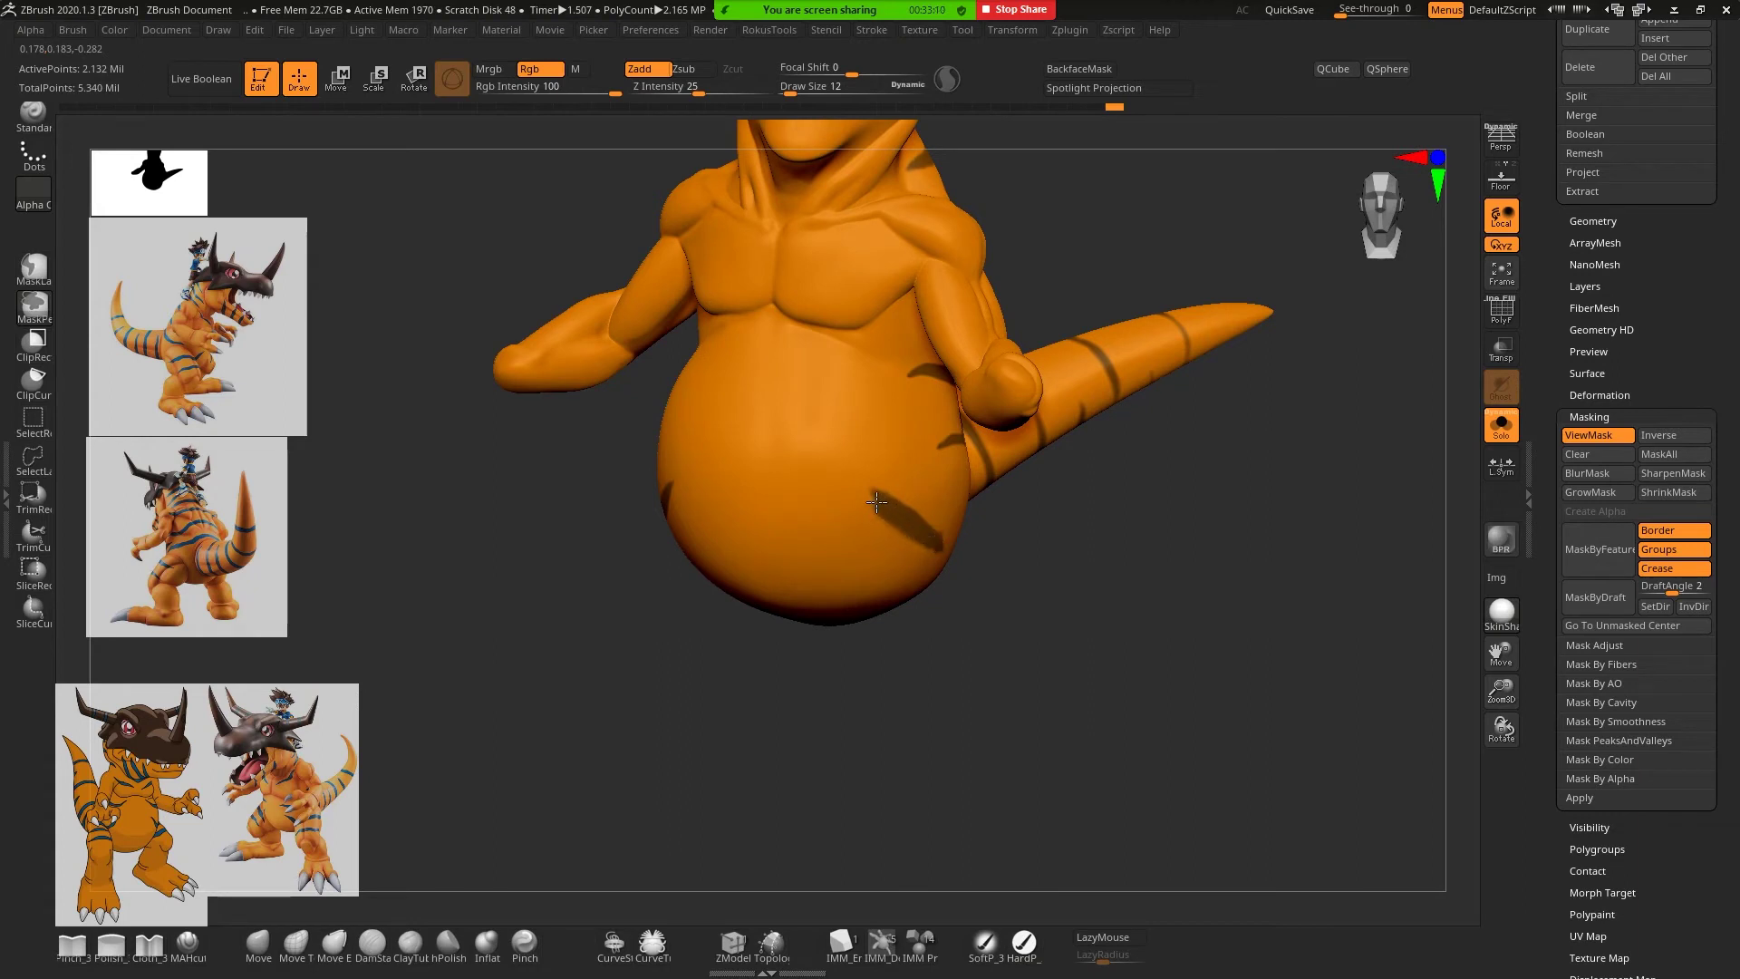
Extend the belly mask stripe toward its upper-left tip, orbiting to check it
{"action": "mouse_move", "coordinate": [863, 482]}
{"action": "left_mouse_down"}
{"action": "mouse_move", "coordinate": [901, 494]}
{"action": "mouse_move", "coordinate": [889, 506]}
{"action": "left_mouse_up"}
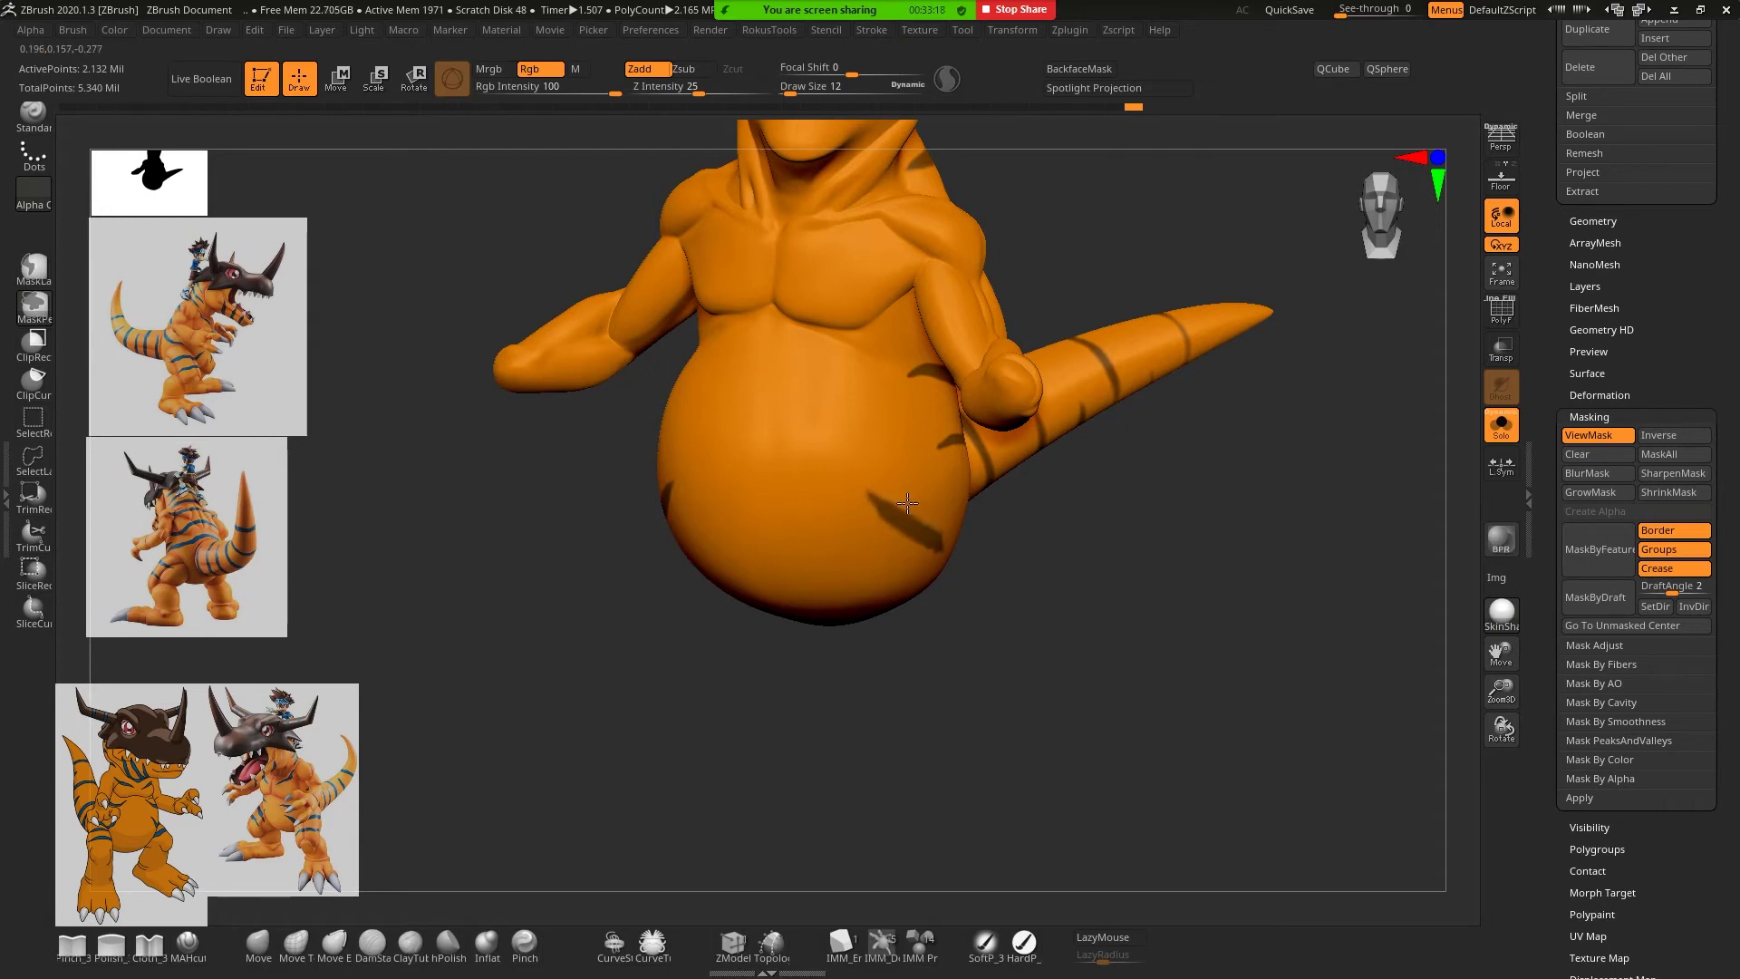
{"action": "mouse_move", "coordinate": [1052, 598]}
{"action": "left_mouse_down"}
{"action": "mouse_move", "coordinate": [1108, 616]}
{"action": "mouse_move", "coordinate": [1146, 591]}
{"action": "mouse_move", "coordinate": [1115, 624]}
{"action": "left_mouse_up"}
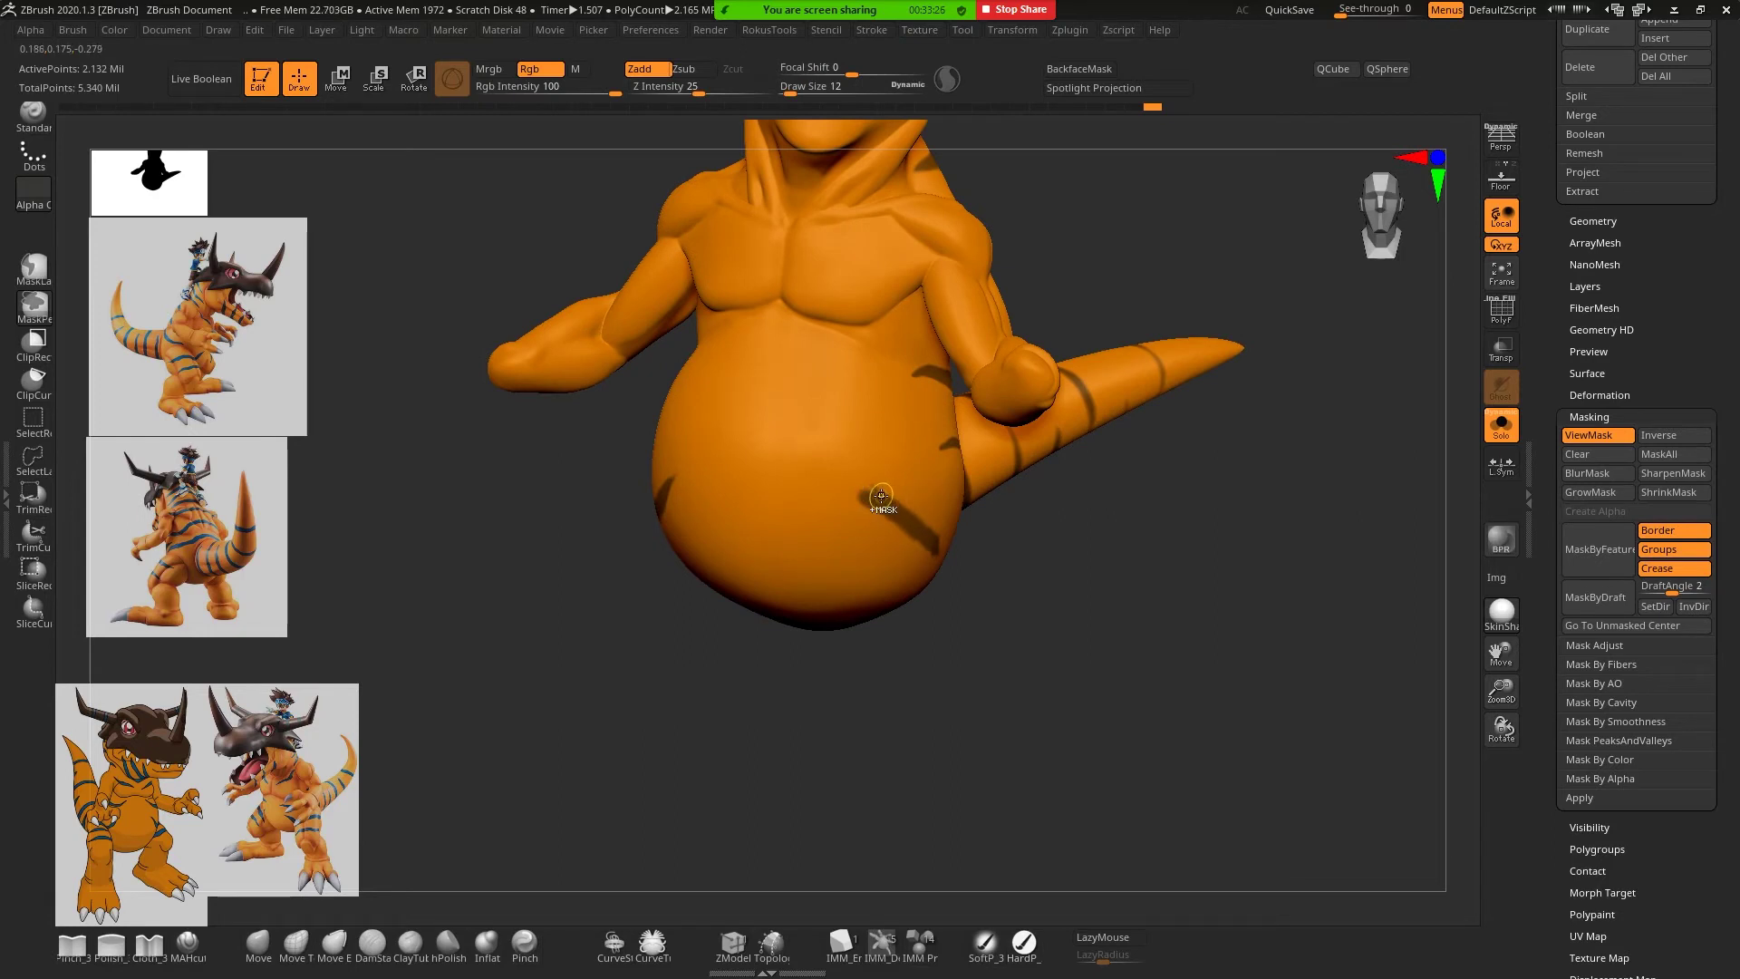
{"action": "key", "text": "ctrl"}
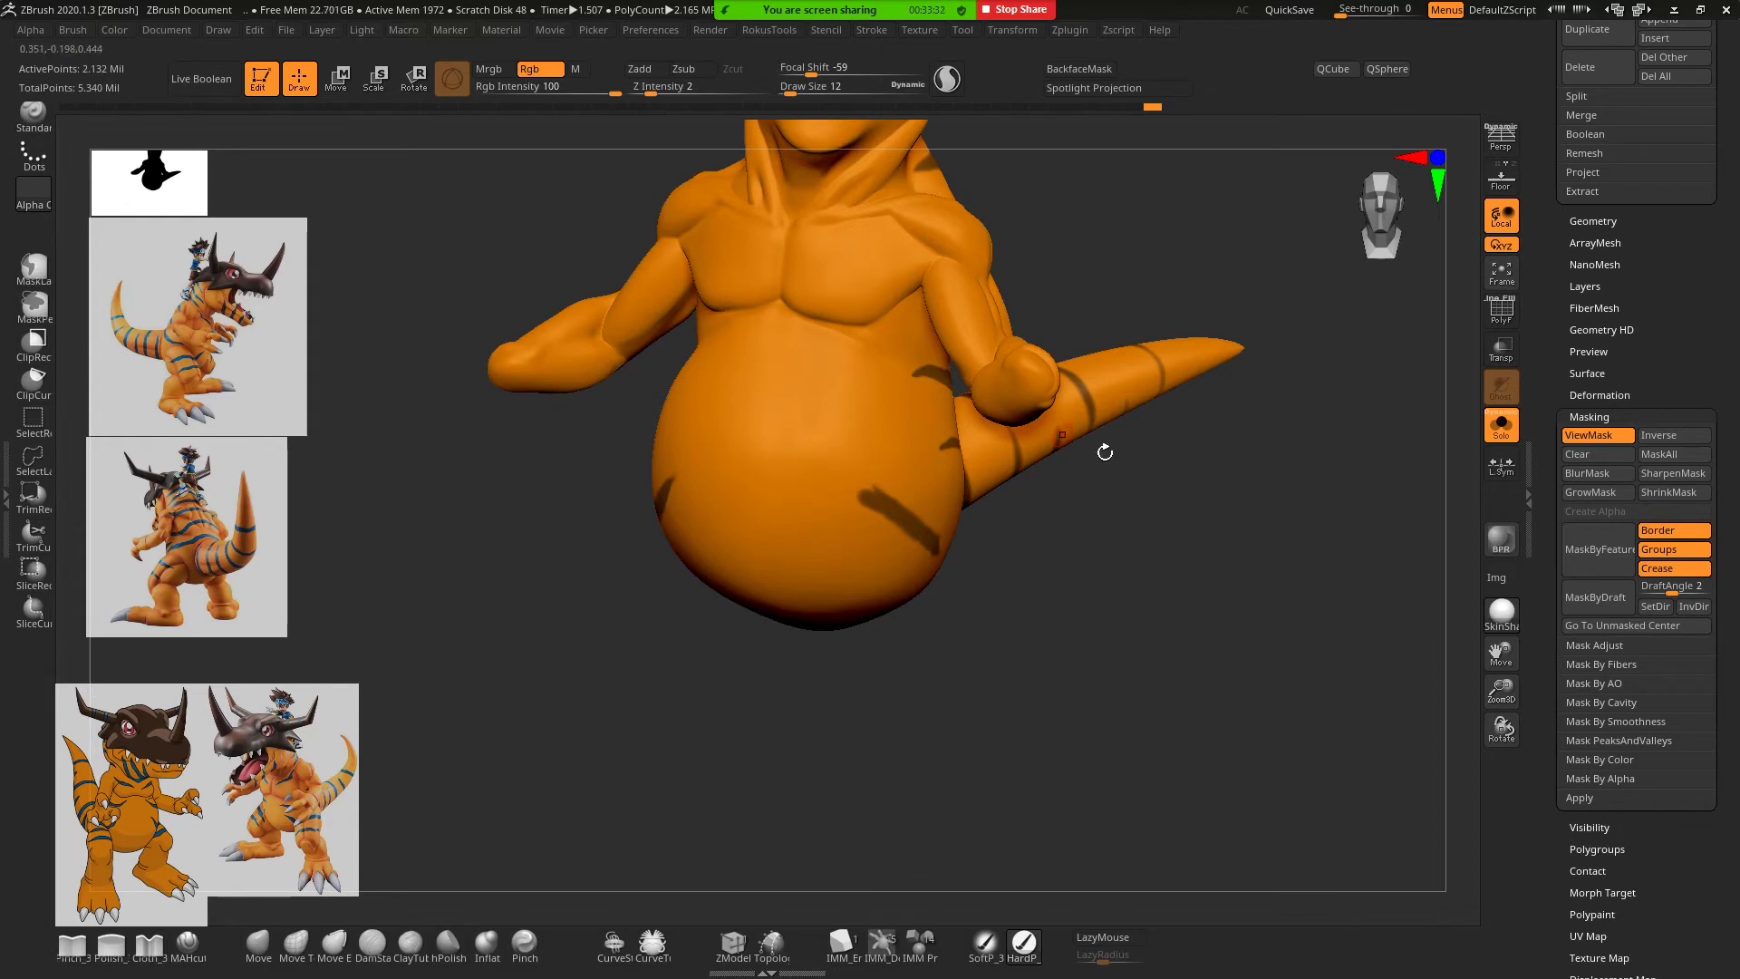
{"action": "left_click_drag", "start_coordinate": [1086, 609], "coordinate": [839, 471]}
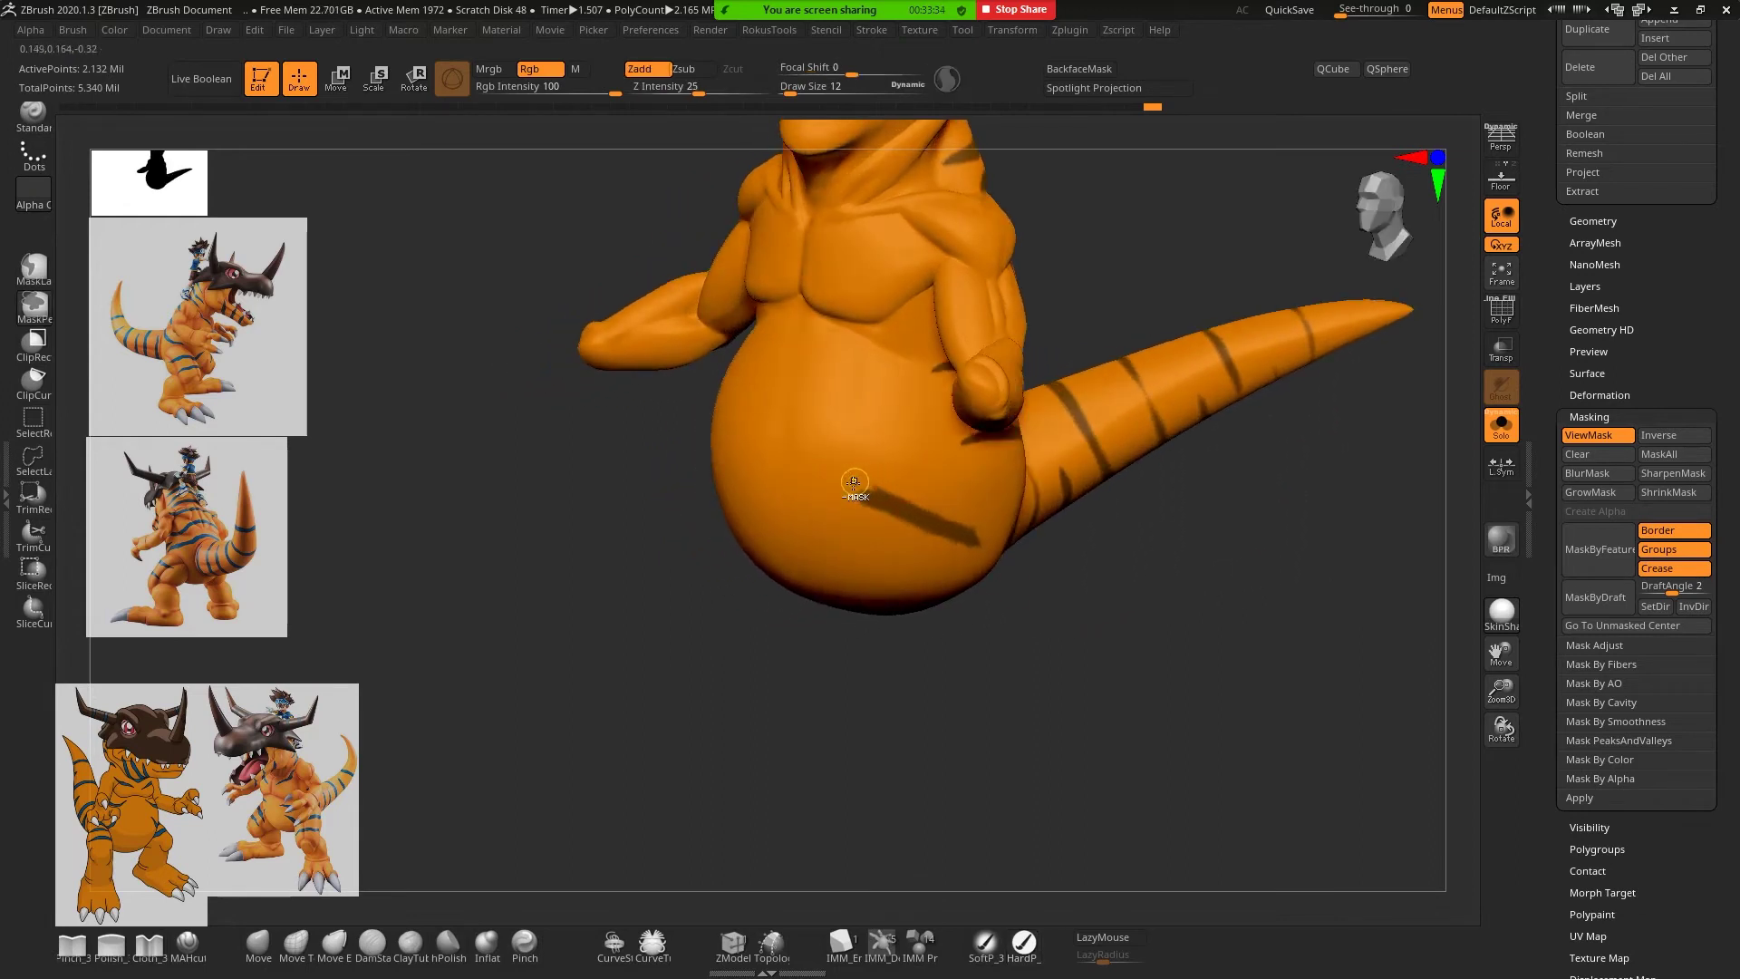
{"action": "left_click_drag", "start_coordinate": [868, 489], "coordinate": [943, 528]}
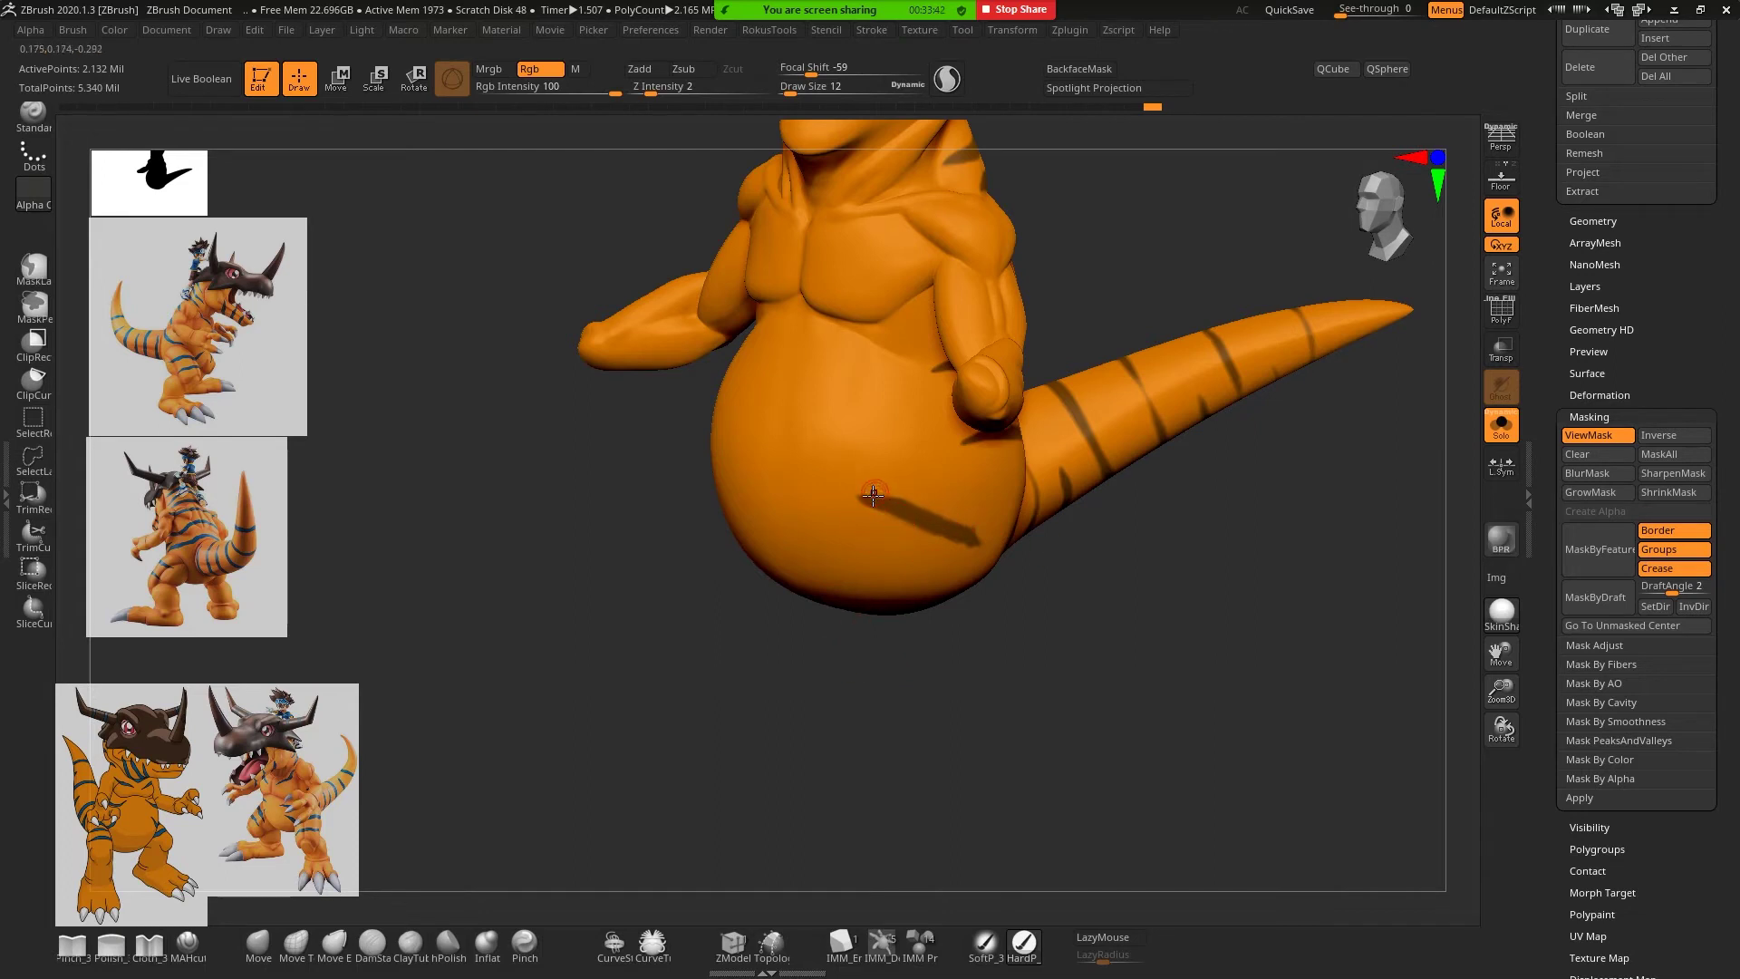
{"action": "key", "text": "ctrl"}
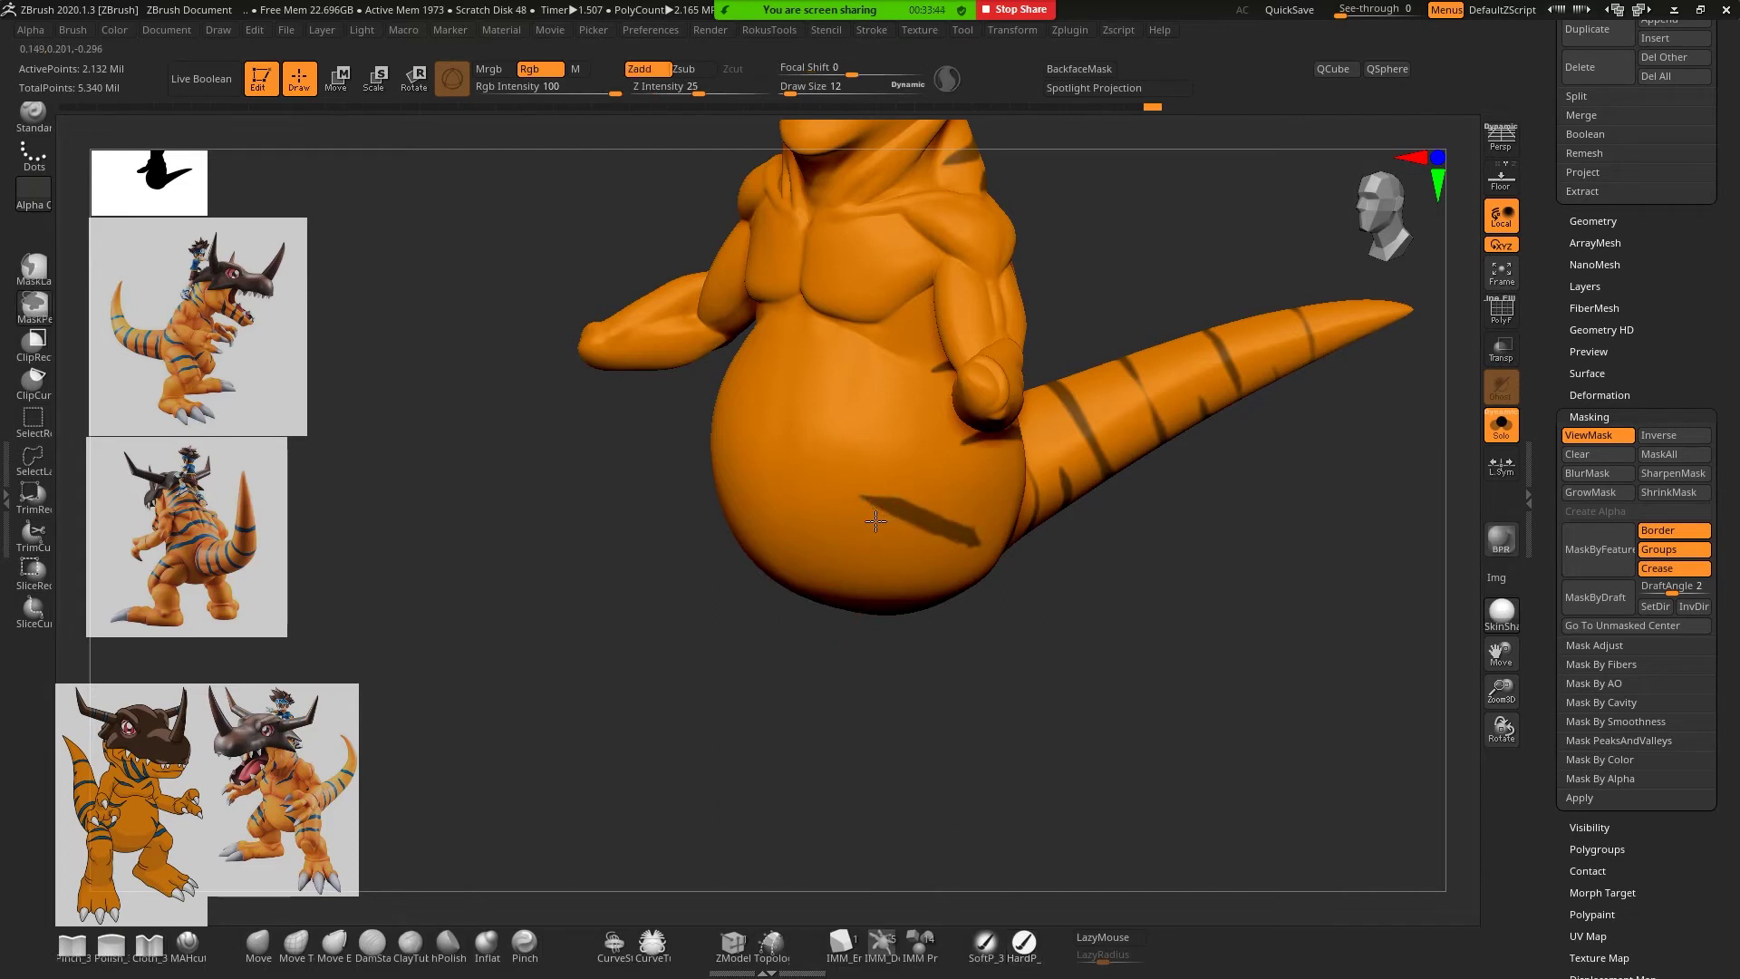
{"action": "key", "text": "ctrl"}
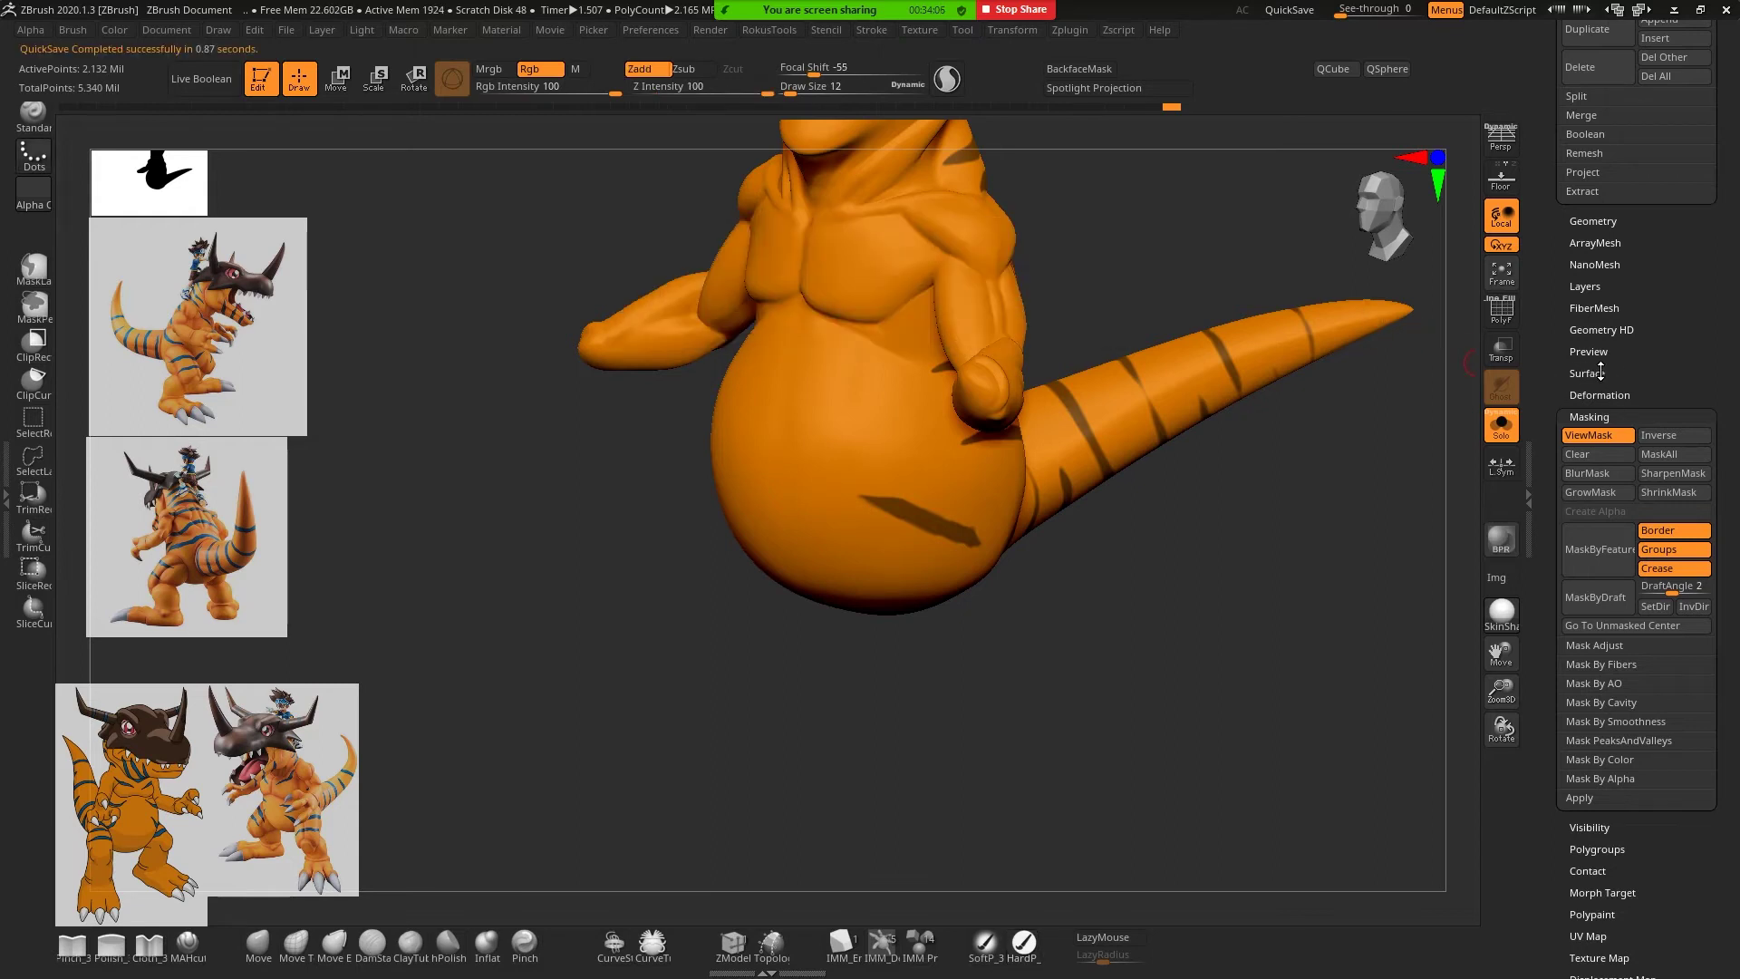
{"action": "left_click", "coordinate": [1595, 372]}
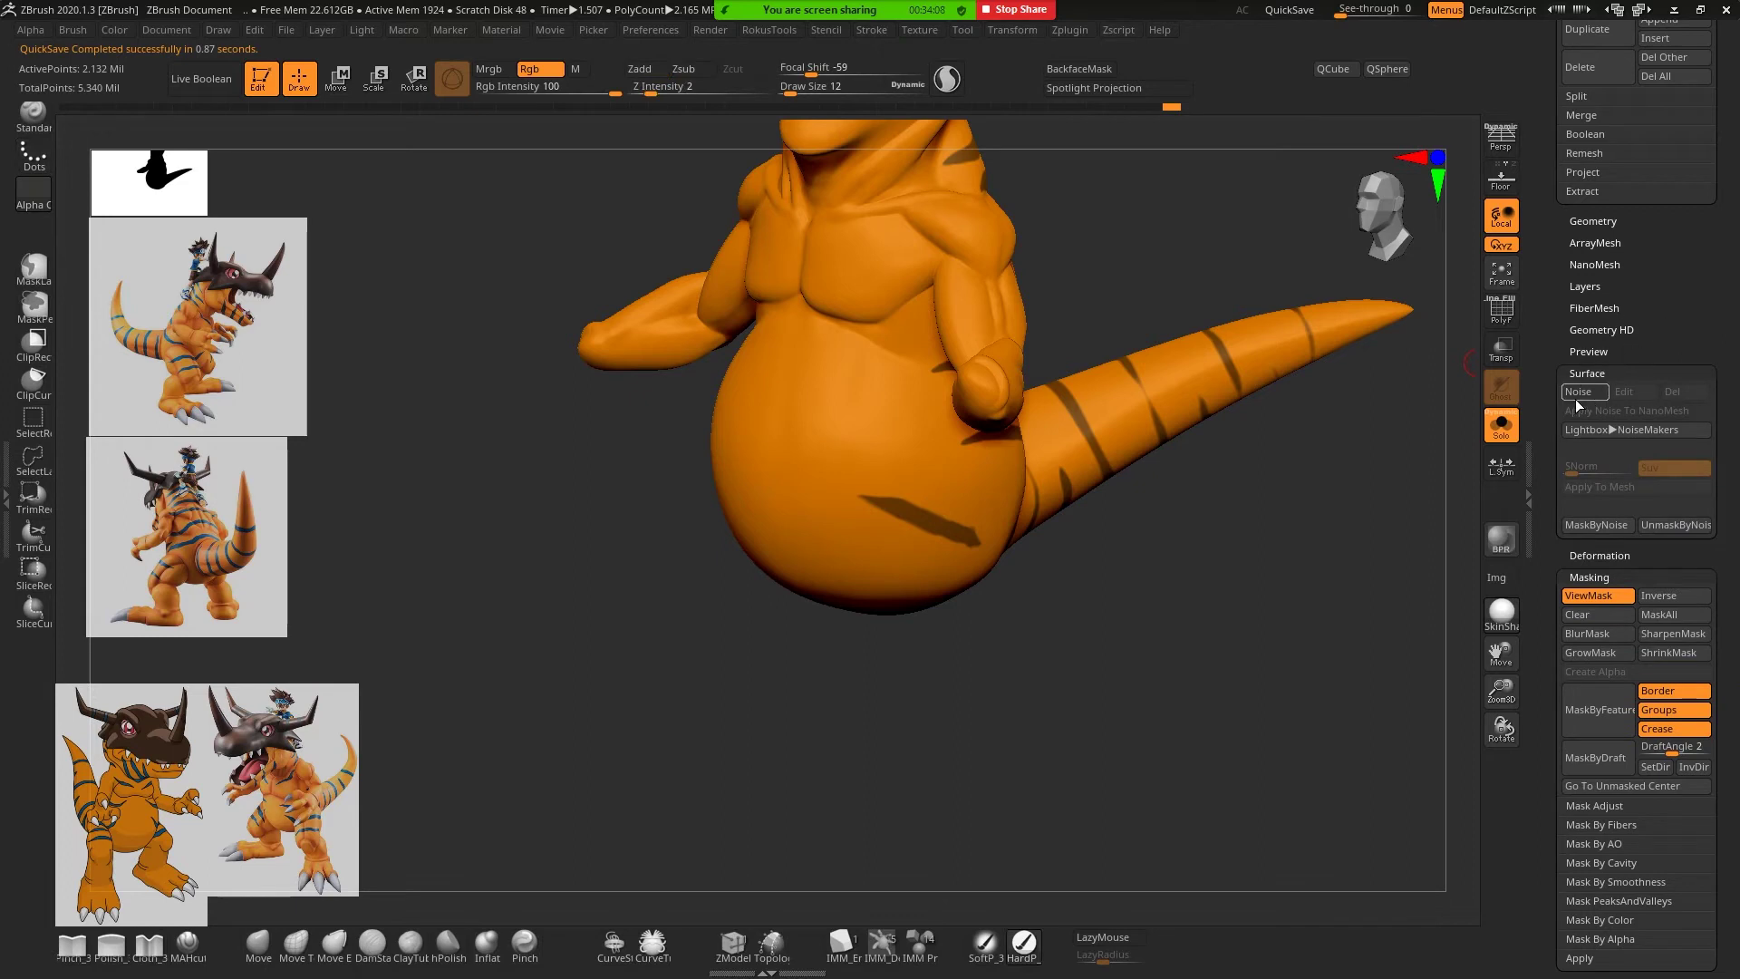
{"action": "left_click", "coordinate": [1579, 395]}
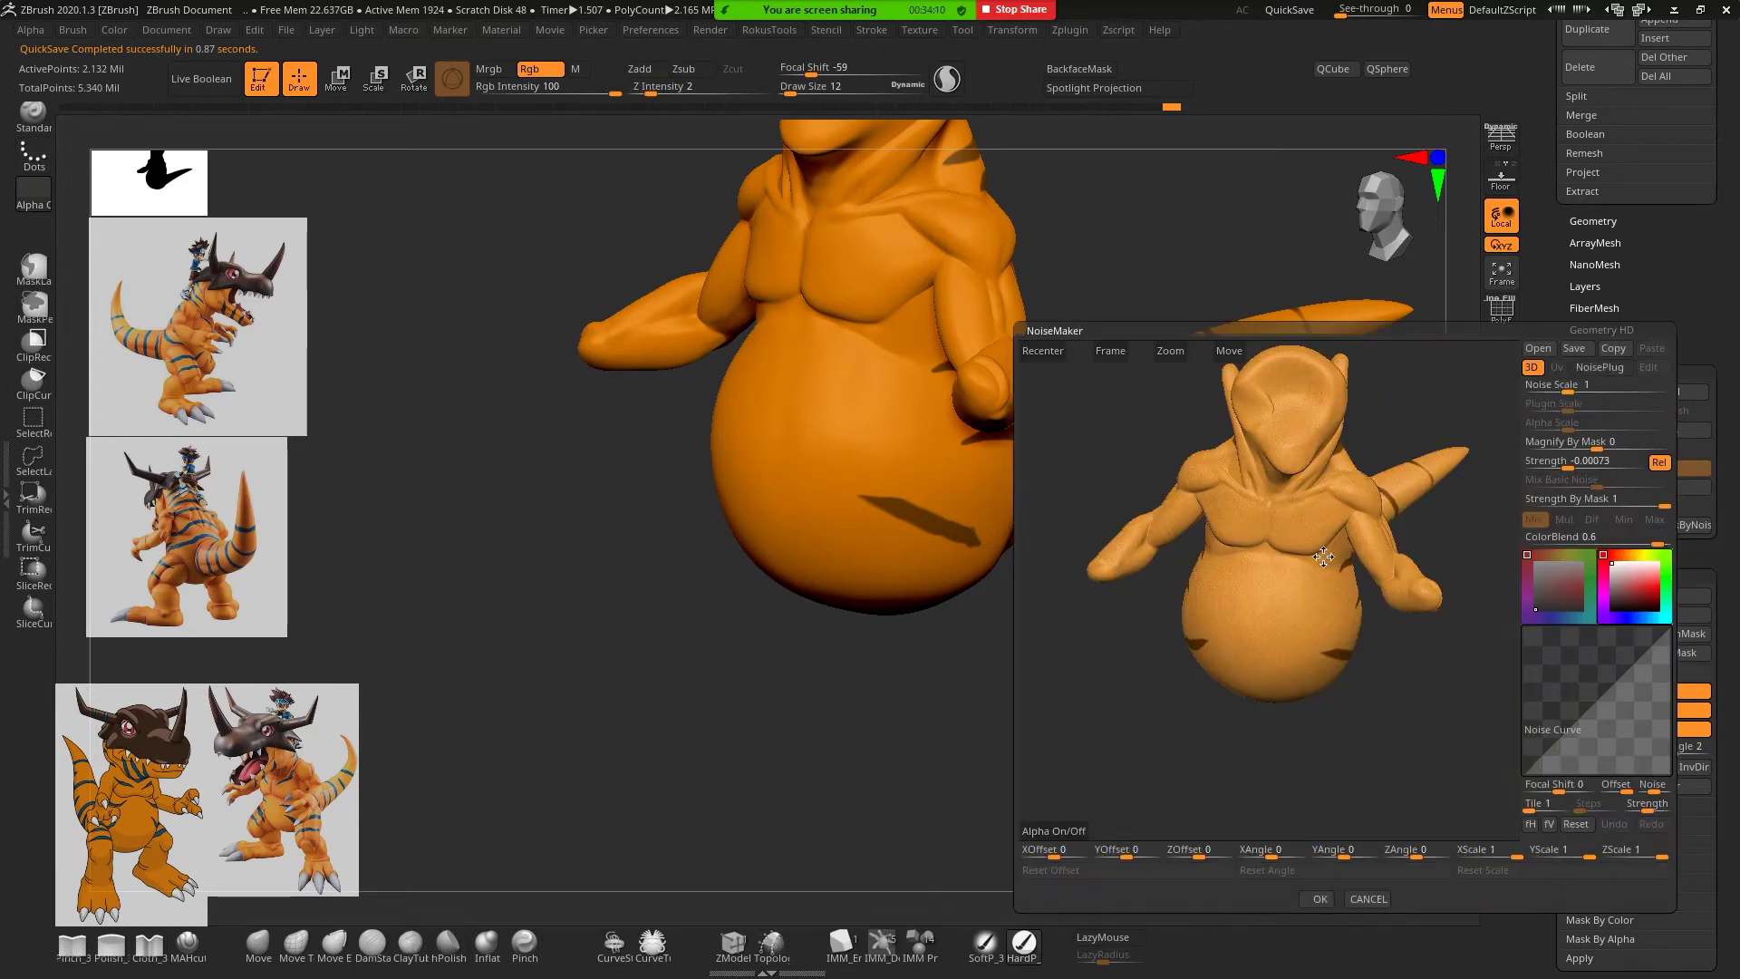
{"action": "mouse_move", "coordinate": [1636, 460]}
{"action": "left_mouse_down"}
{"action": "mouse_move", "coordinate": [1610, 469]}
{"action": "mouse_move", "coordinate": [1492, 663]}
{"action": "mouse_move", "coordinate": [1438, 678]}
{"action": "mouse_move", "coordinate": [1469, 852]}
{"action": "mouse_move", "coordinate": [1450, 753]}
{"action": "left_mouse_up"}
{"action": "mouse_move", "coordinate": [1476, 517]}
{"action": "left_mouse_down"}
{"action": "mouse_move", "coordinate": [1442, 581]}
{"action": "mouse_move", "coordinate": [1598, 436]}
{"action": "left_mouse_up"}
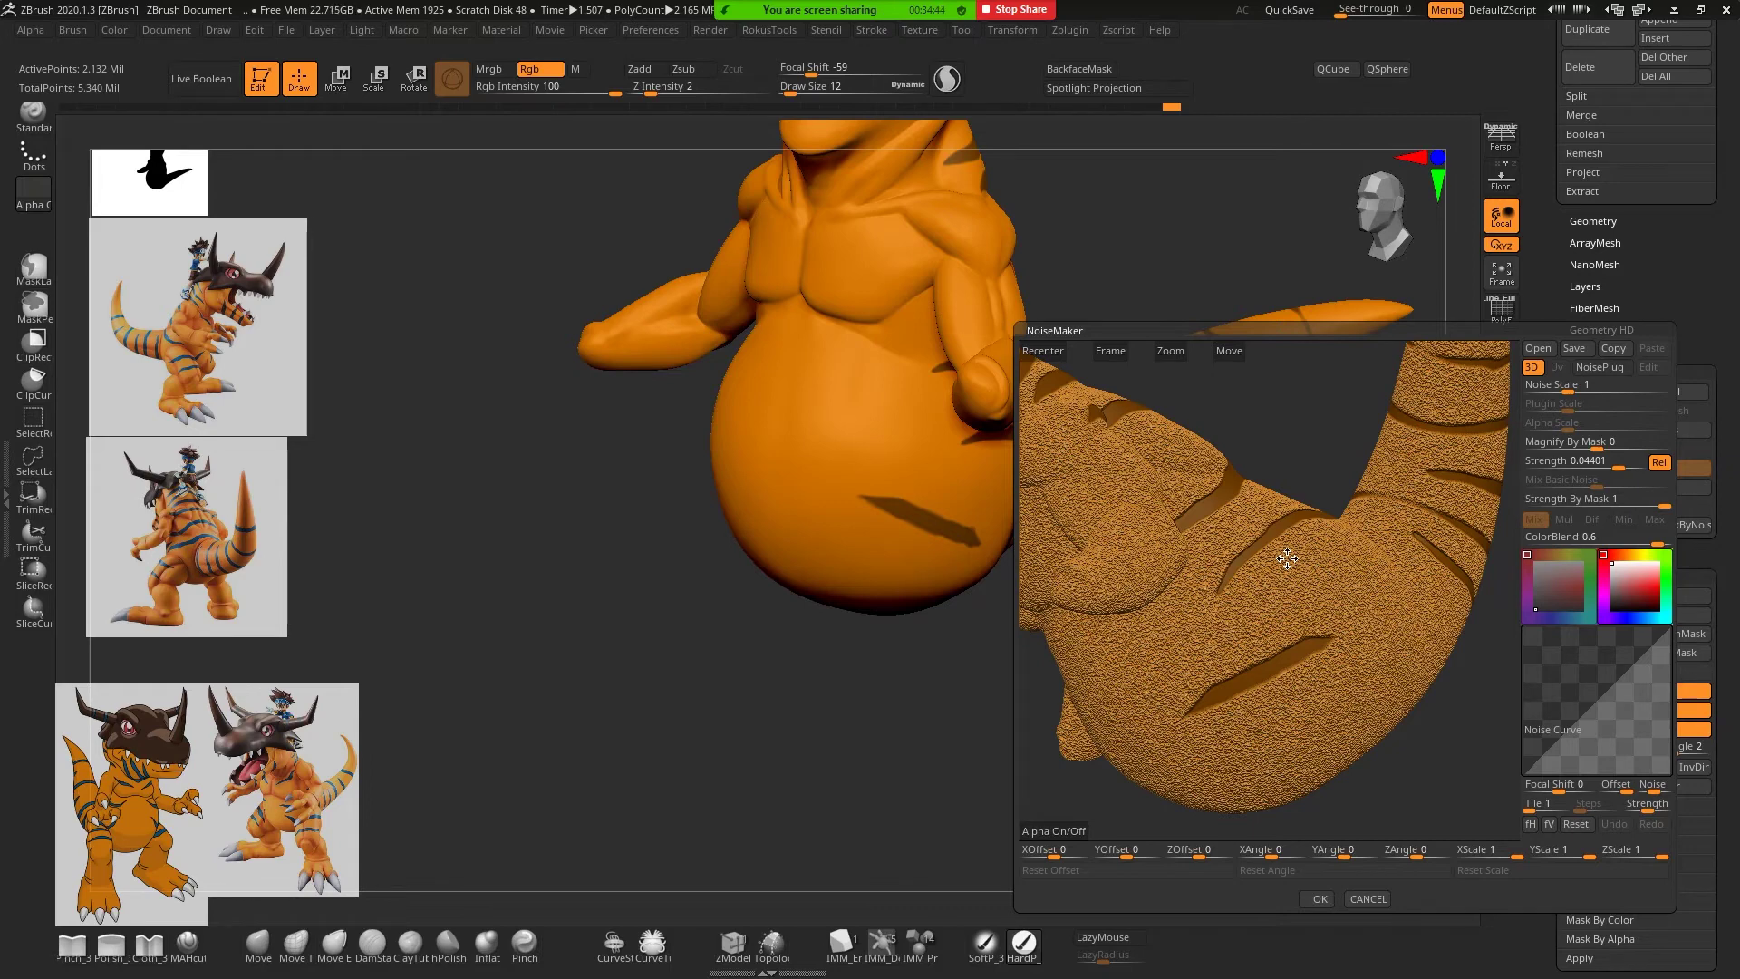
{"action": "left_click", "coordinate": [1379, 901]}
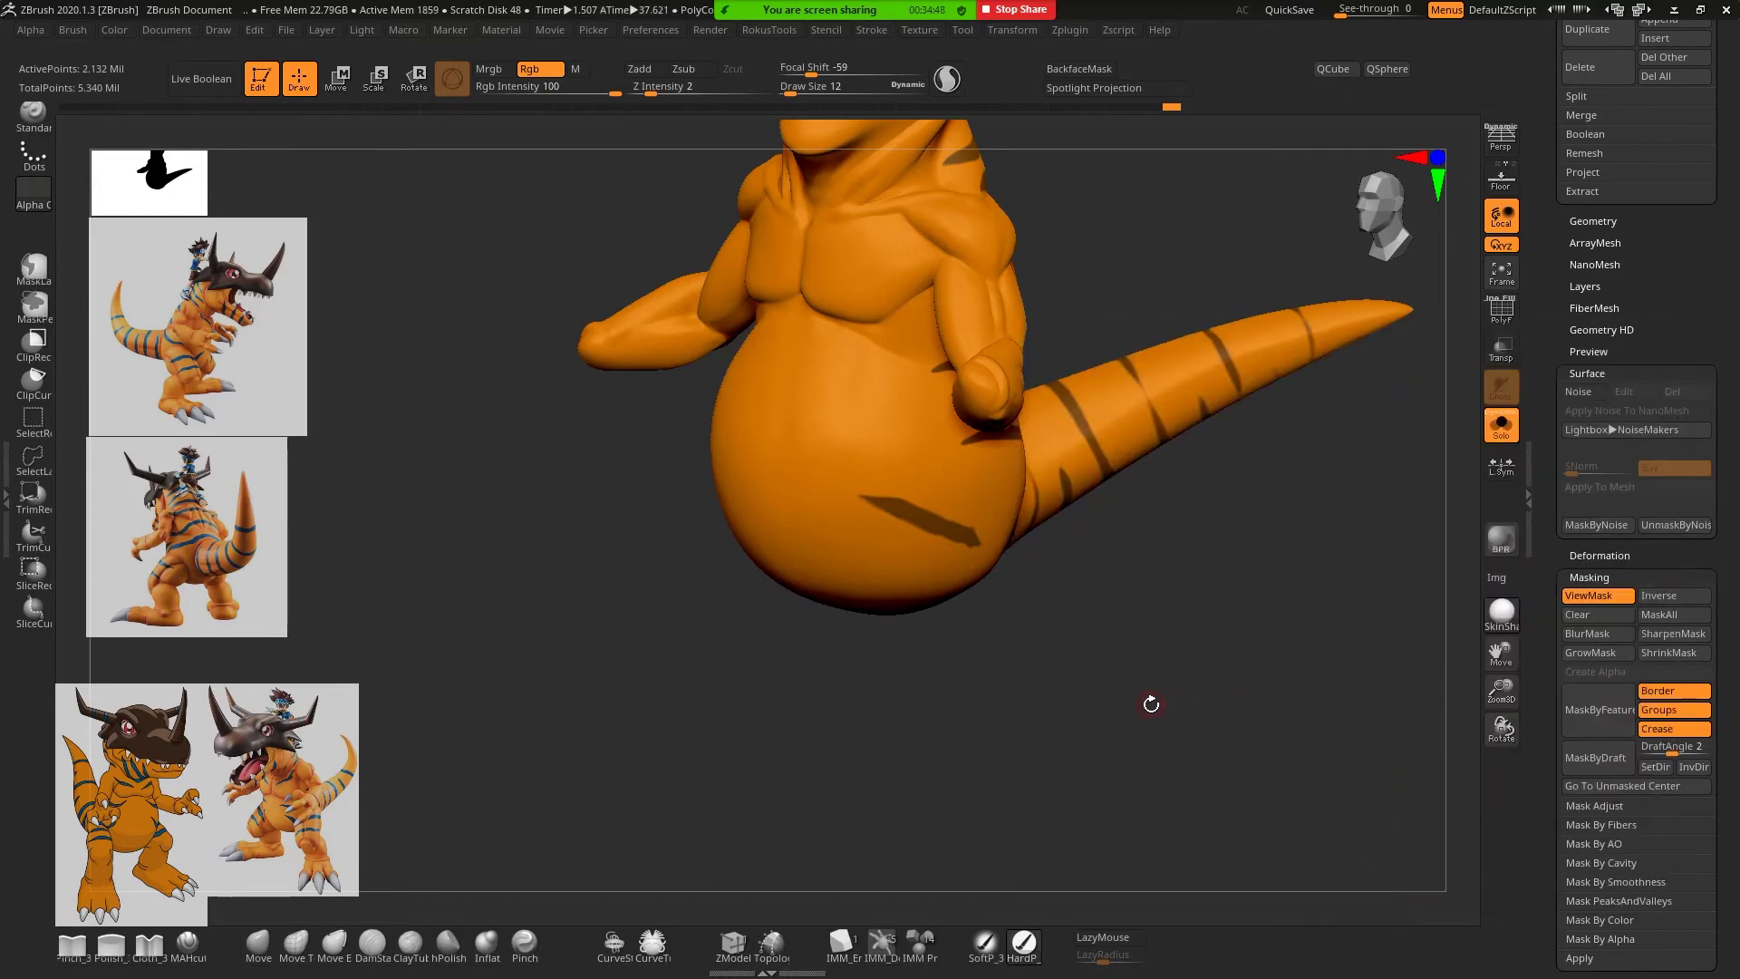
{"action": "mouse_move", "coordinate": [1152, 705]}
{"action": "left_mouse_down"}
{"action": "mouse_move", "coordinate": [1173, 629]}
{"action": "mouse_move", "coordinate": [1178, 655]}
{"action": "mouse_move", "coordinate": [1057, 610]}
{"action": "mouse_move", "coordinate": [866, 472]}
{"action": "left_mouse_up"}
{"action": "key", "text": "ctrl"}
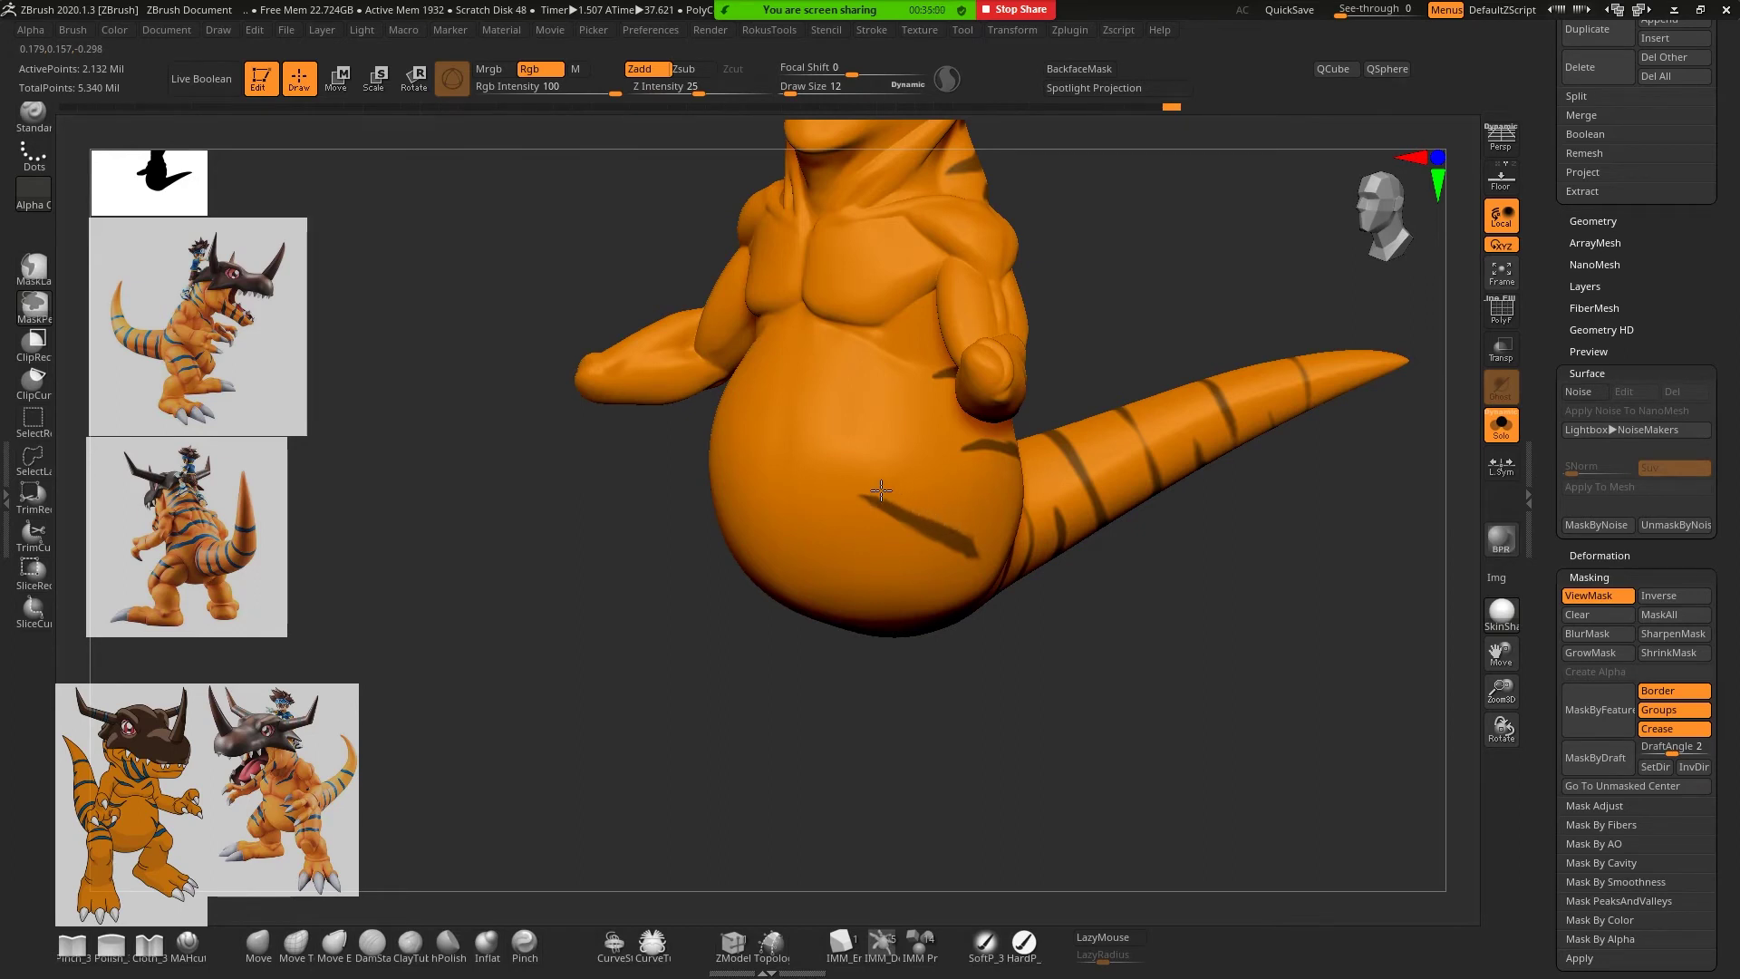
{"action": "key", "text": "ctrl"}
{"action": "mouse_move", "coordinate": [998, 671]}
{"action": "left_mouse_down"}
{"action": "mouse_move", "coordinate": [1216, 698]}
{"action": "mouse_move", "coordinate": [1188, 691]}
{"action": "left_mouse_up"}
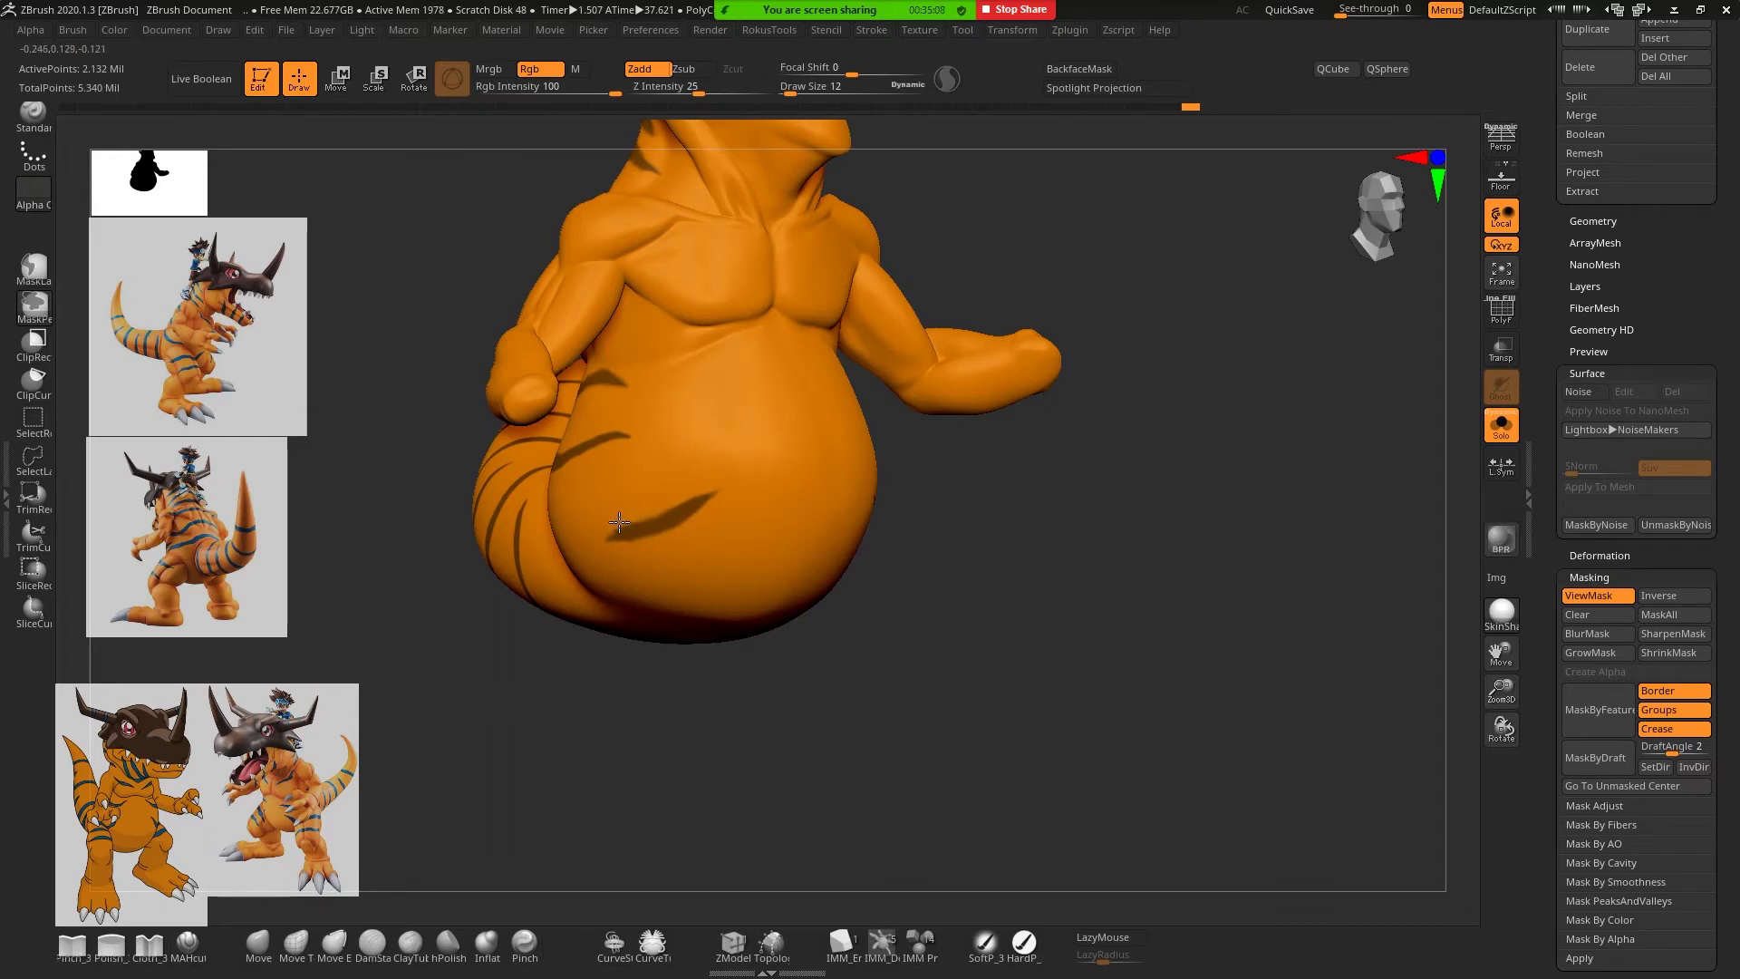
{"action": "key", "text": "b"}
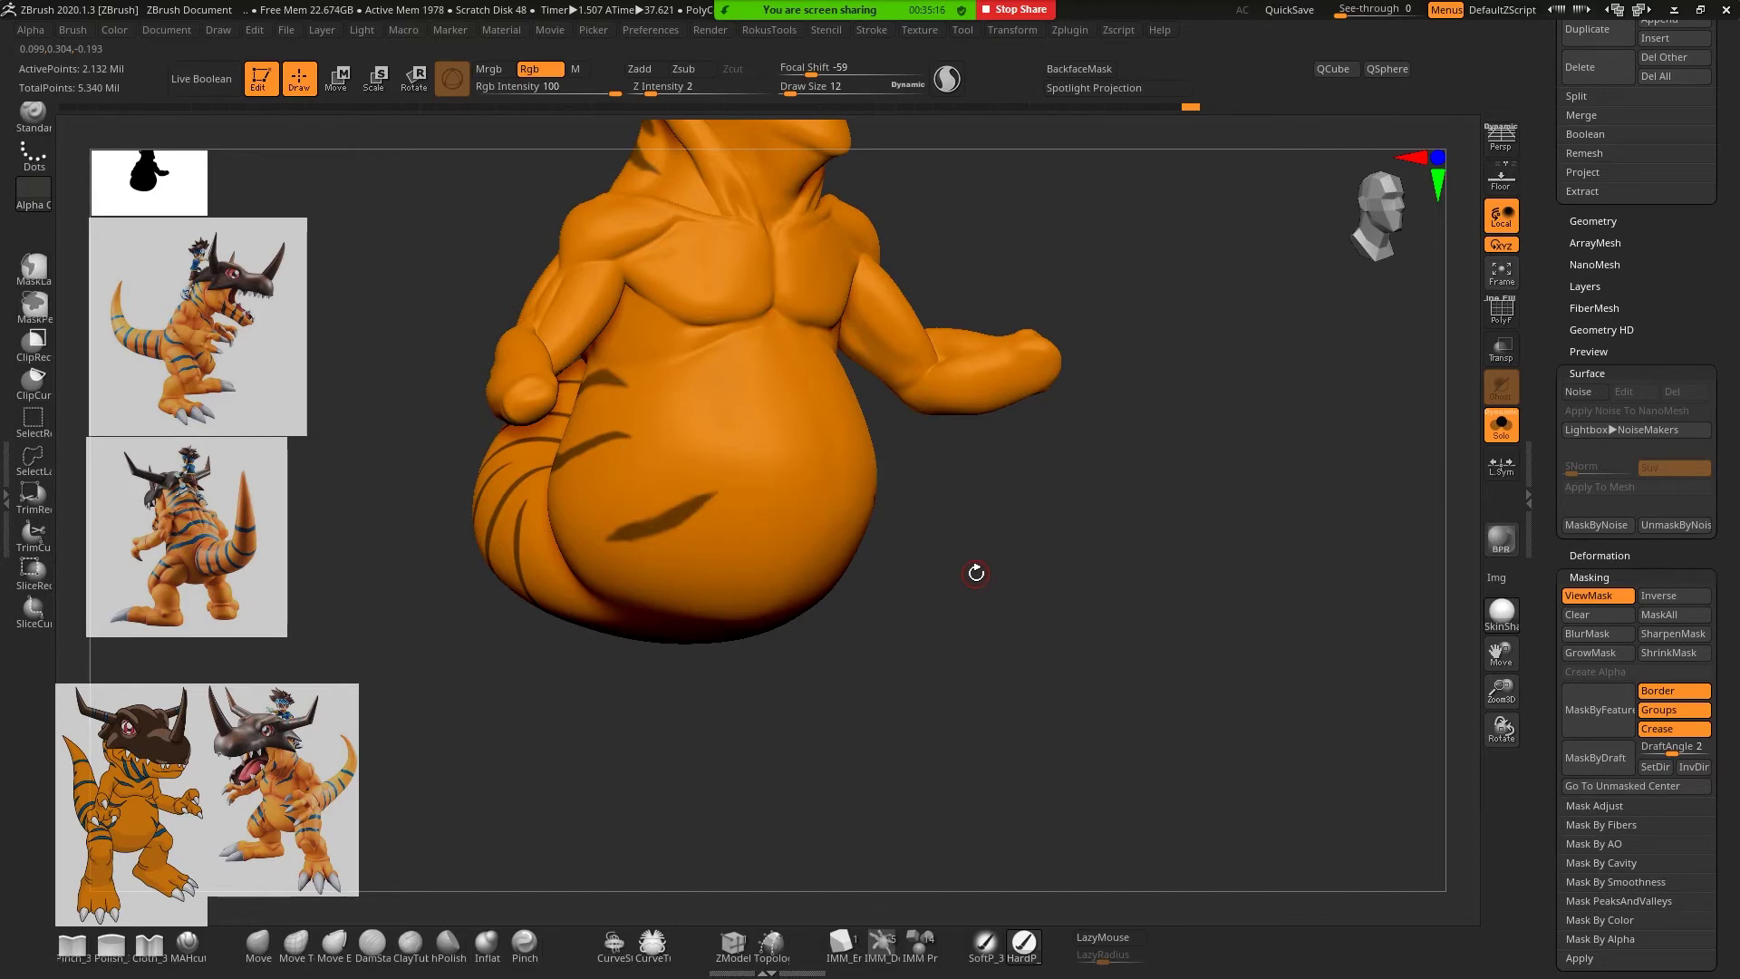
{"action": "mouse_move", "coordinate": [1145, 535]}
{"action": "left_mouse_down"}
{"action": "mouse_move", "coordinate": [1095, 532]}
{"action": "mouse_move", "coordinate": [1129, 628]}
{"action": "mouse_move", "coordinate": [1100, 594]}
{"action": "left_mouse_up"}
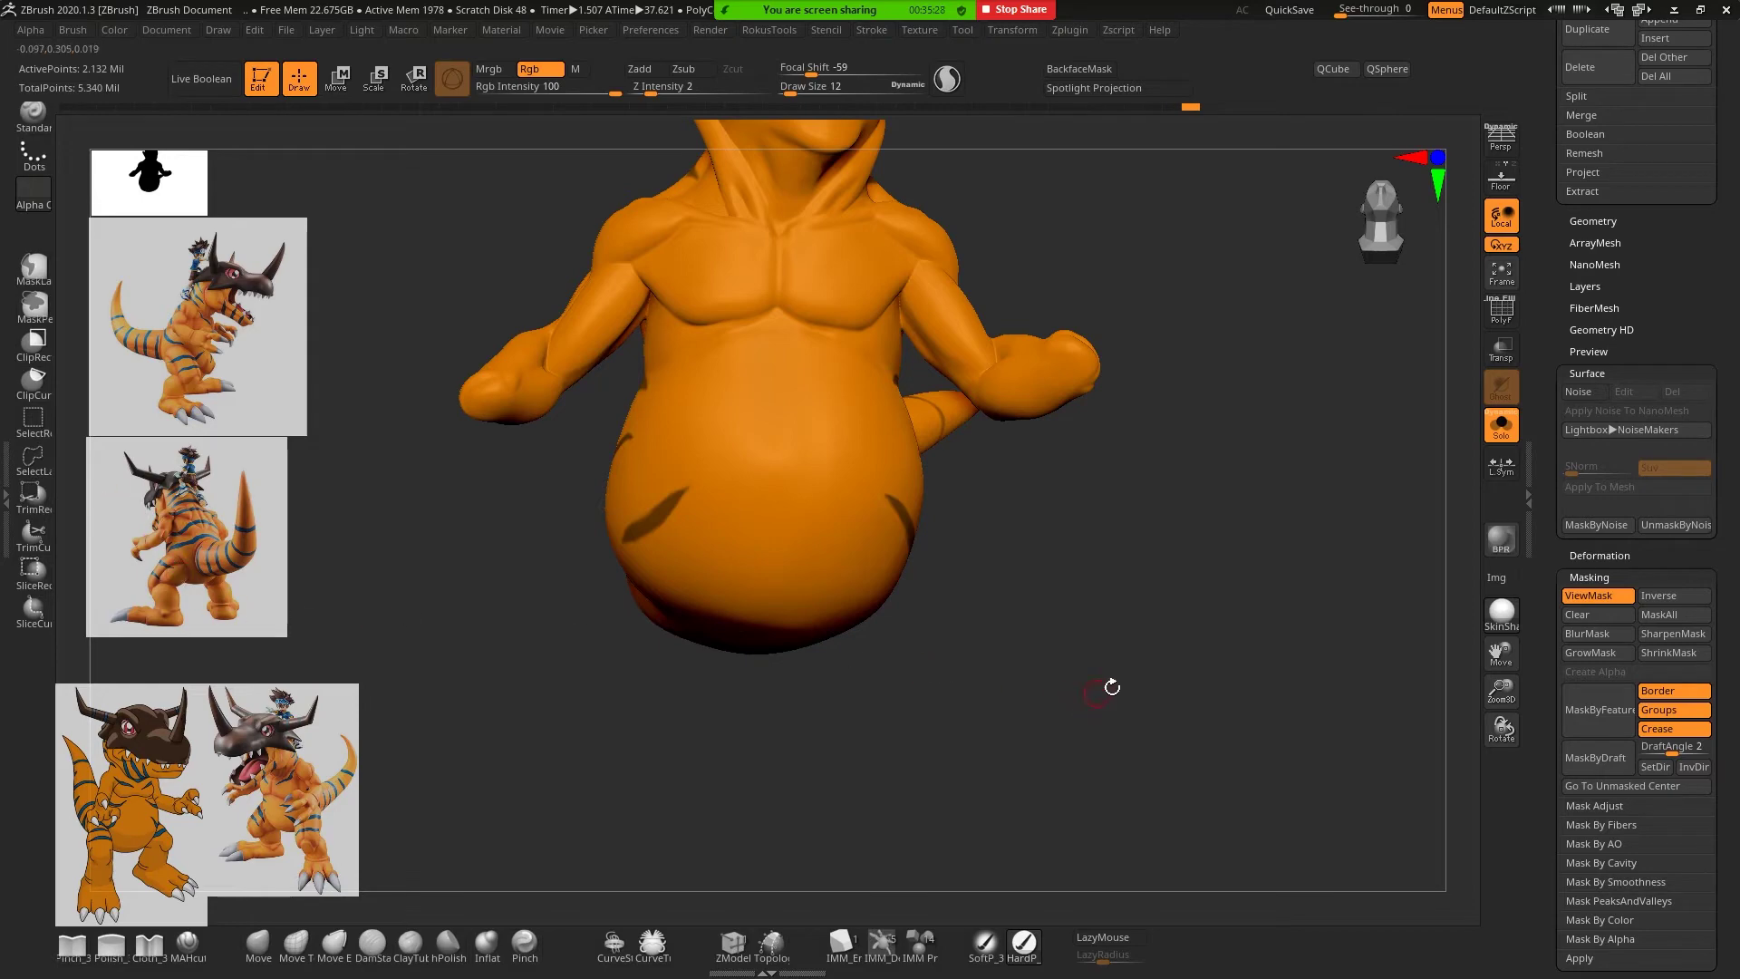
{"action": "mouse_move", "coordinate": [1112, 687]}
{"action": "left_mouse_down"}
{"action": "mouse_move", "coordinate": [1185, 687]}
{"action": "mouse_move", "coordinate": [1100, 687]}
{"action": "mouse_move", "coordinate": [1088, 703]}
{"action": "left_mouse_up"}
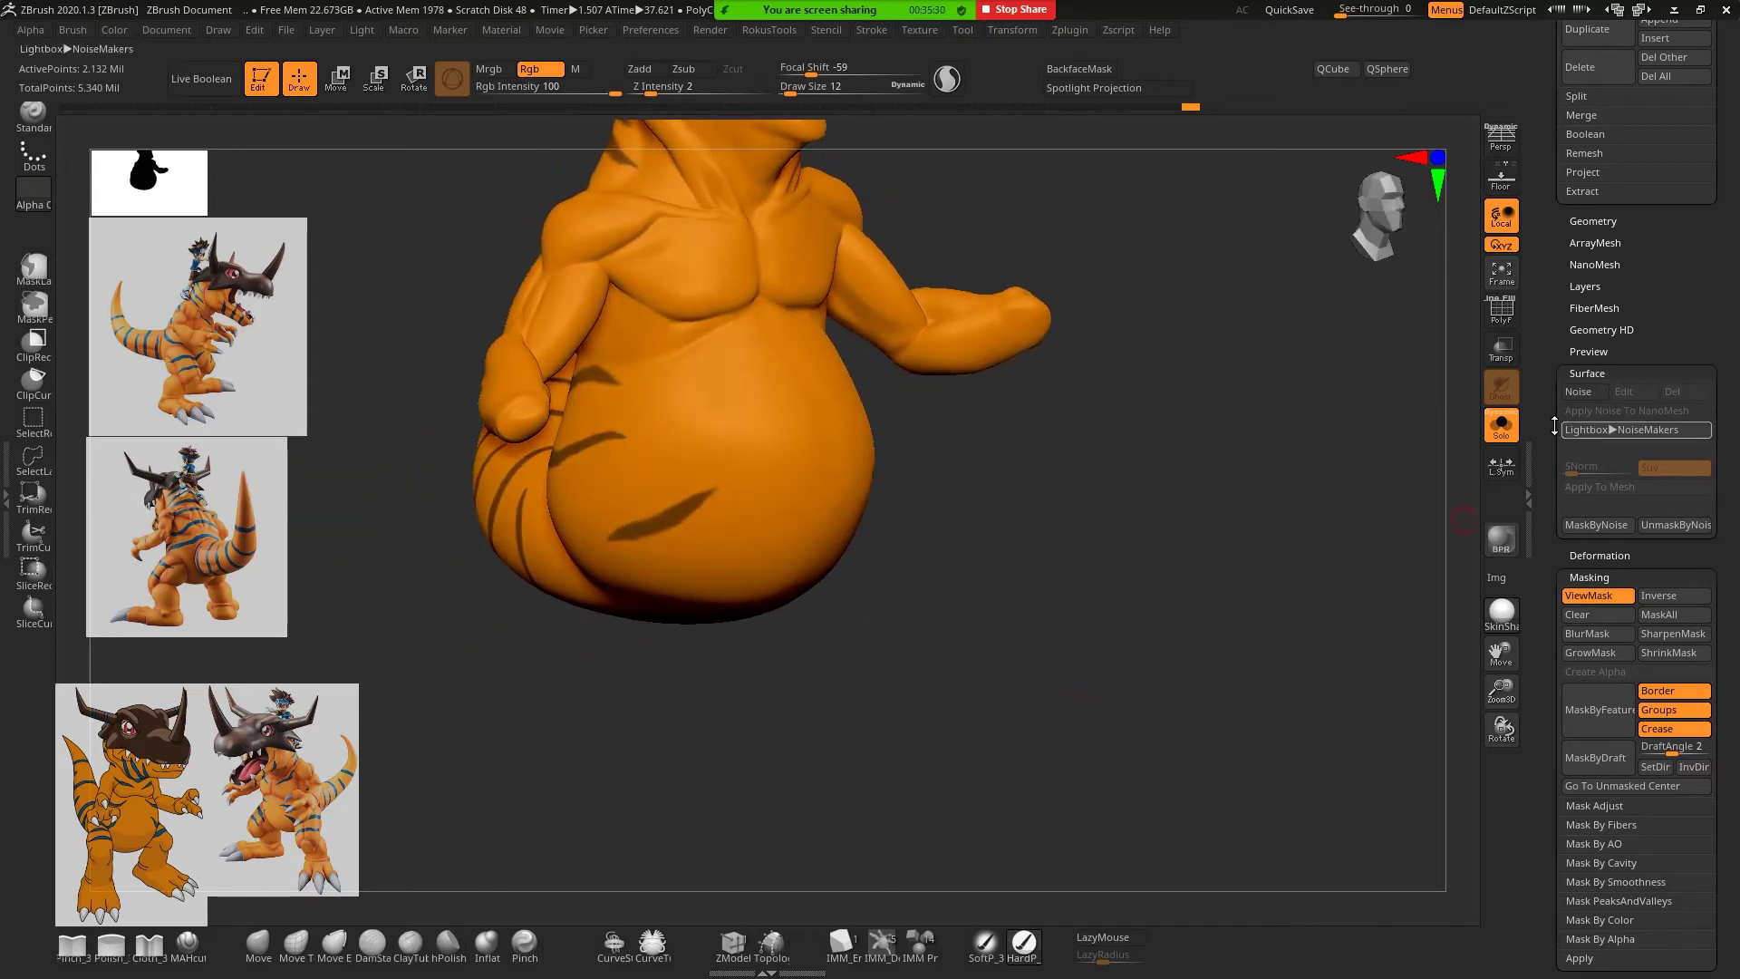
With Solo off, mask a stripe across the belly from a side view
{"action": "left_click", "coordinate": [1502, 424]}
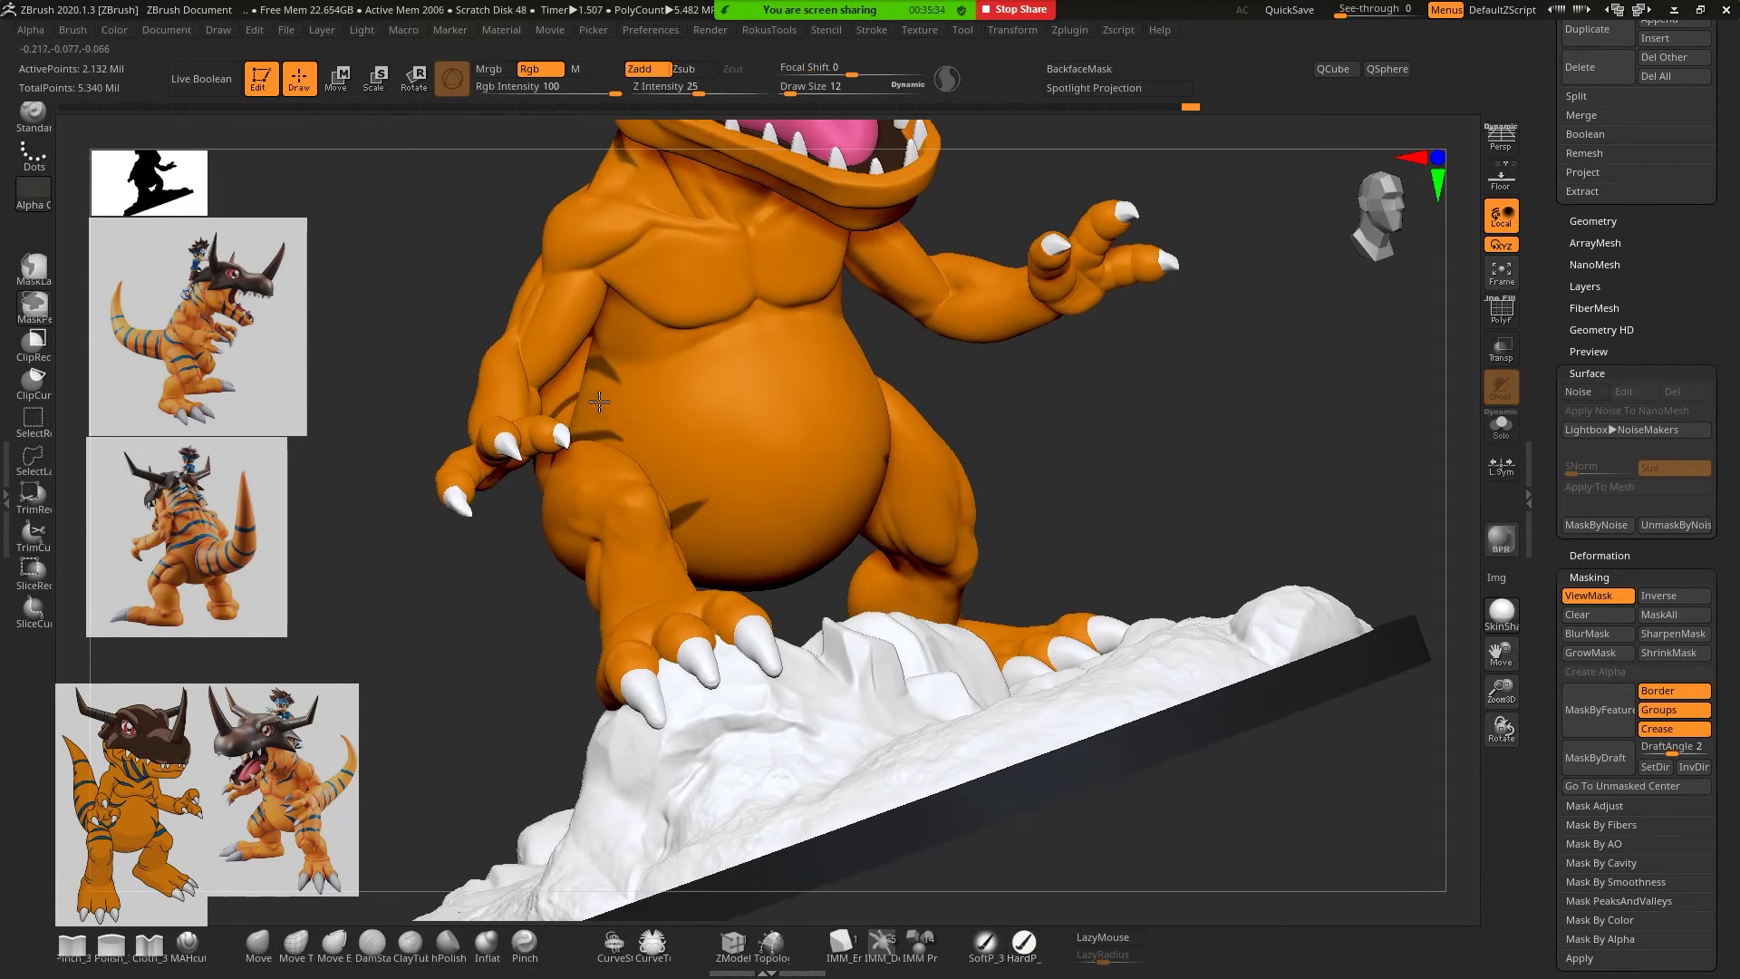
{"action": "mouse_move", "coordinate": [599, 401]}
{"action": "left_mouse_down"}
{"action": "mouse_move", "coordinate": [638, 409]}
{"action": "mouse_move", "coordinate": [600, 404]}
{"action": "left_mouse_up"}
{"action": "mouse_move", "coordinate": [1157, 461]}
{"action": "left_mouse_down"}
{"action": "mouse_move", "coordinate": [1092, 481]}
{"action": "mouse_move", "coordinate": [1107, 419]}
{"action": "left_mouse_up"}
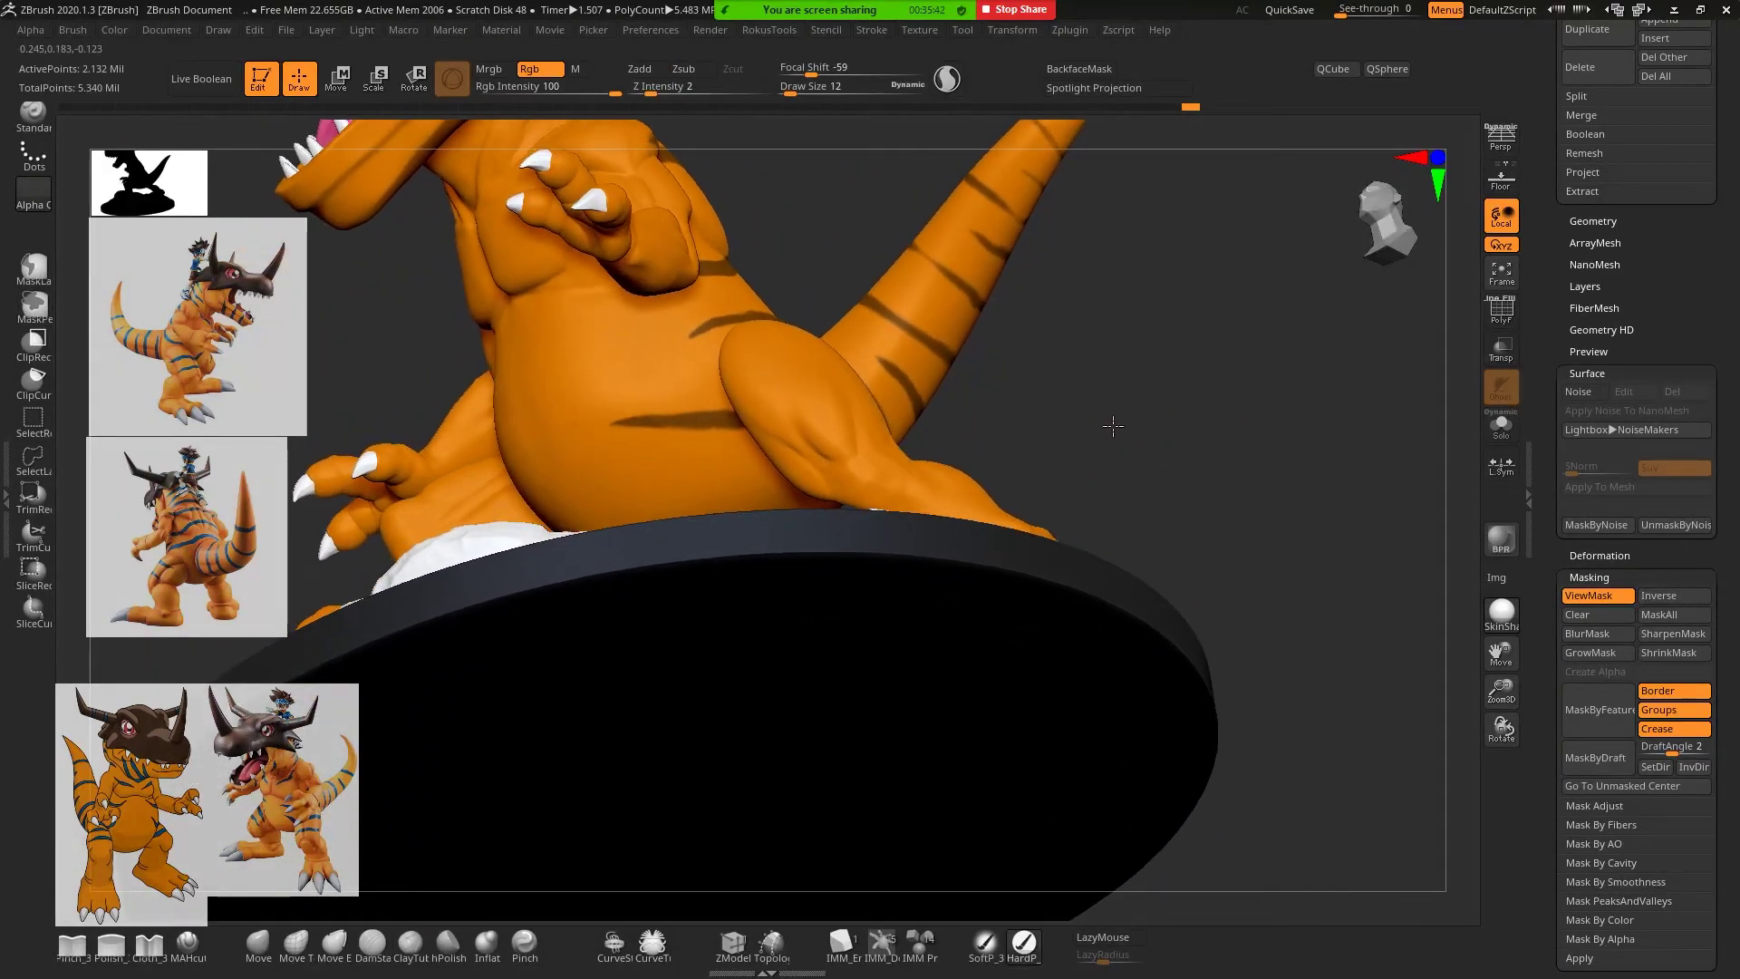
{"action": "key", "text": "ctrl"}
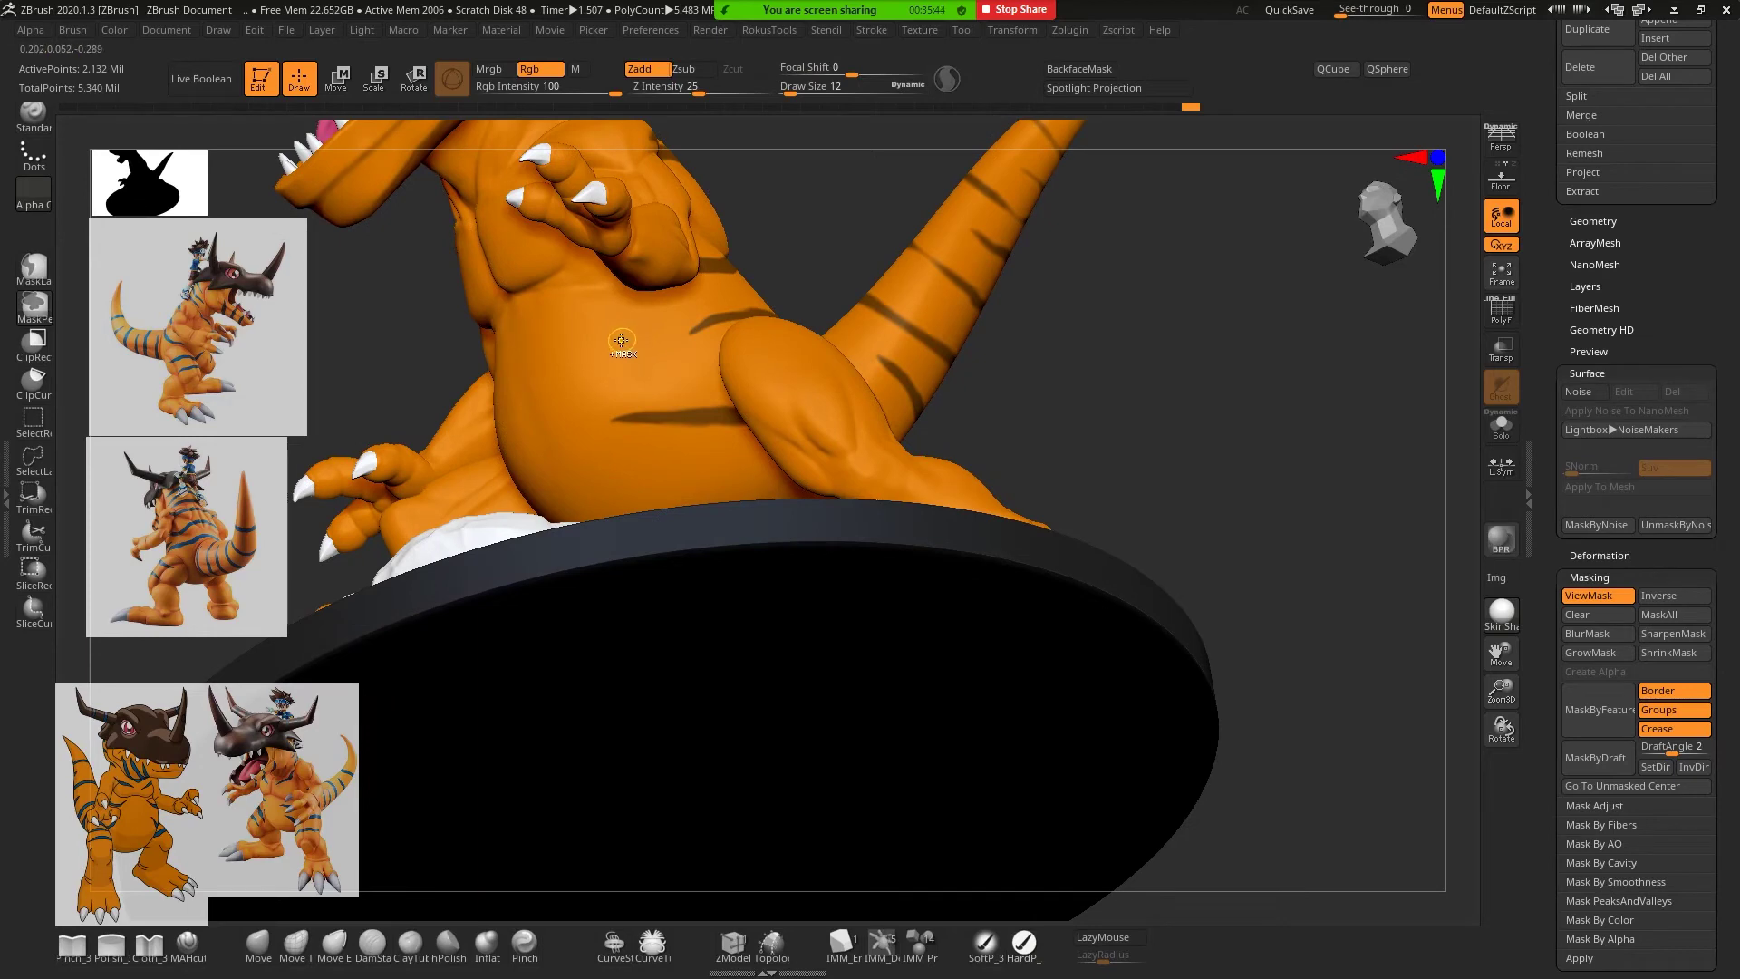
{"action": "mouse_move", "coordinate": [621, 342]}
{"action": "left_mouse_down", "text": "ctrl"}
{"action": "mouse_move", "coordinate": [726, 293]}
{"action": "mouse_move", "coordinate": [625, 343]}
{"action": "mouse_move", "coordinate": [646, 326]}
{"action": "left_mouse_up", "text": "ctrl"}
Re-solo the body and extend the belly stripe mask further along
{"action": "mouse_move", "coordinate": [1070, 367]}
{"action": "left_mouse_down"}
{"action": "mouse_move", "coordinate": [1228, 354]}
{"action": "mouse_move", "coordinate": [1239, 363]}
{"action": "mouse_move", "coordinate": [1217, 381]}
{"action": "left_mouse_up"}
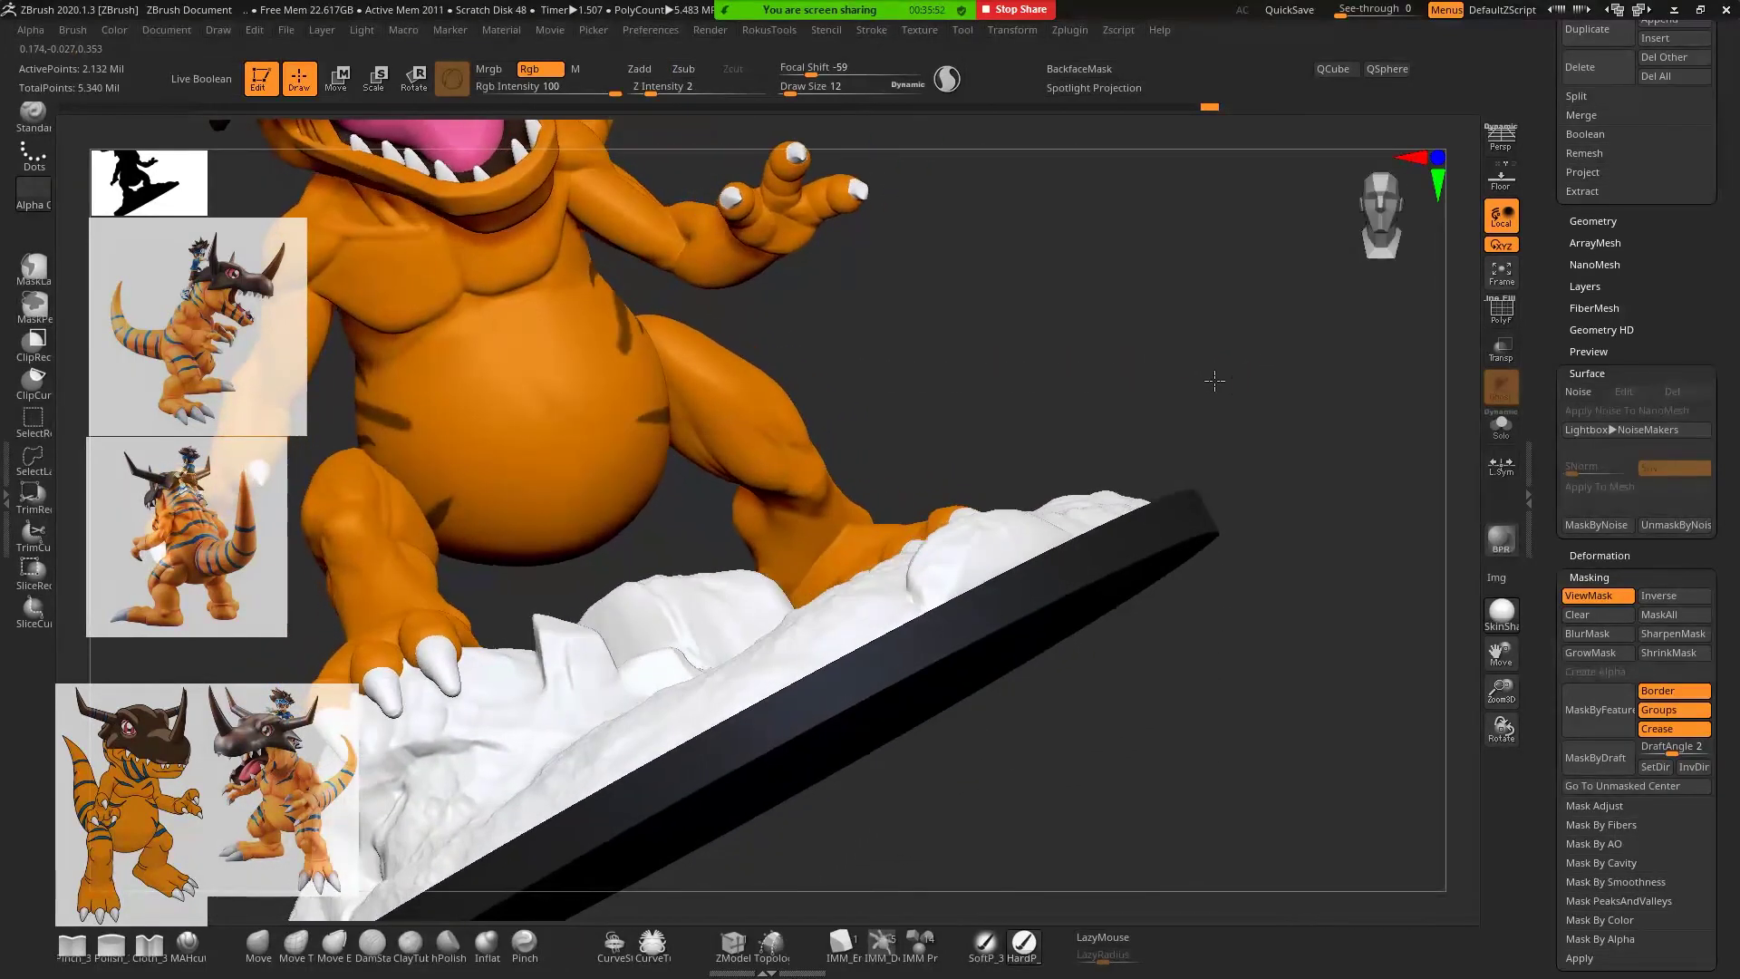
{"action": "left_click", "coordinate": [1502, 424]}
{"action": "mouse_move", "coordinate": [1336, 435]}
{"action": "left_mouse_down"}
{"action": "mouse_move", "coordinate": [1162, 399]}
{"action": "mouse_move", "coordinate": [895, 435]}
{"action": "left_mouse_up"}
{"action": "left_click_drag", "start_coordinate": [676, 391], "coordinate": [539, 388]}
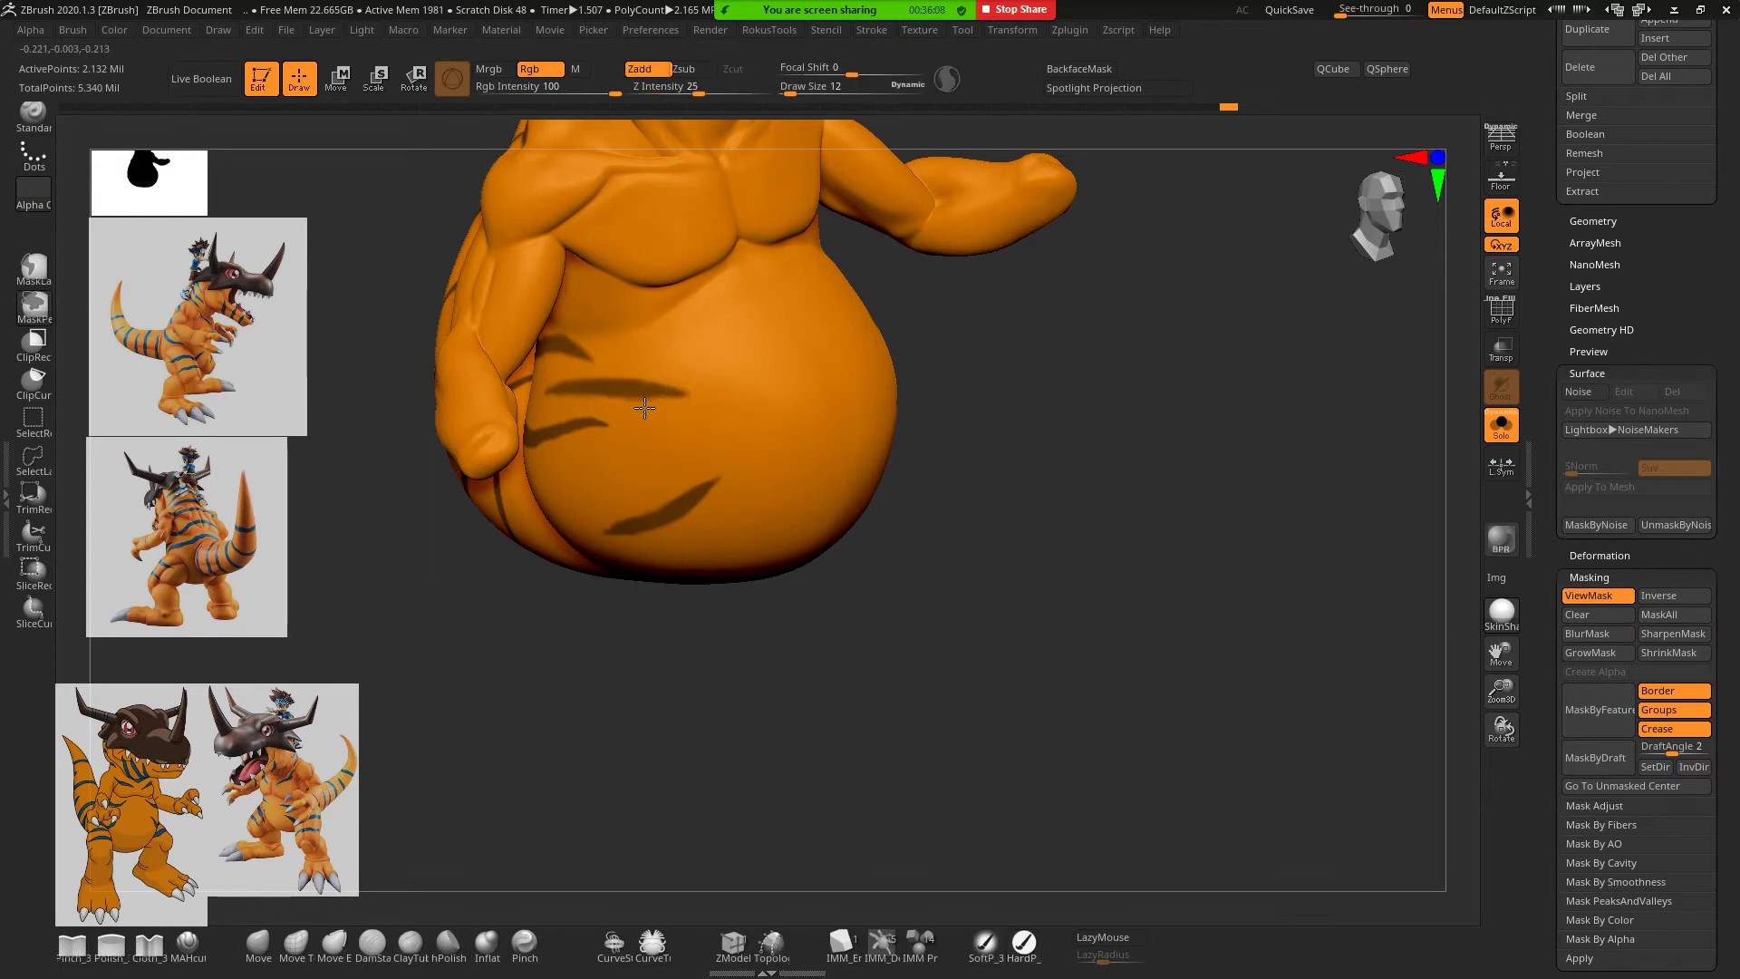
Add a small jagged mask mark to the belly stripe, then orbit around to check it
{"action": "left_click_drag", "start_coordinate": [906, 427], "coordinate": [766, 459]}
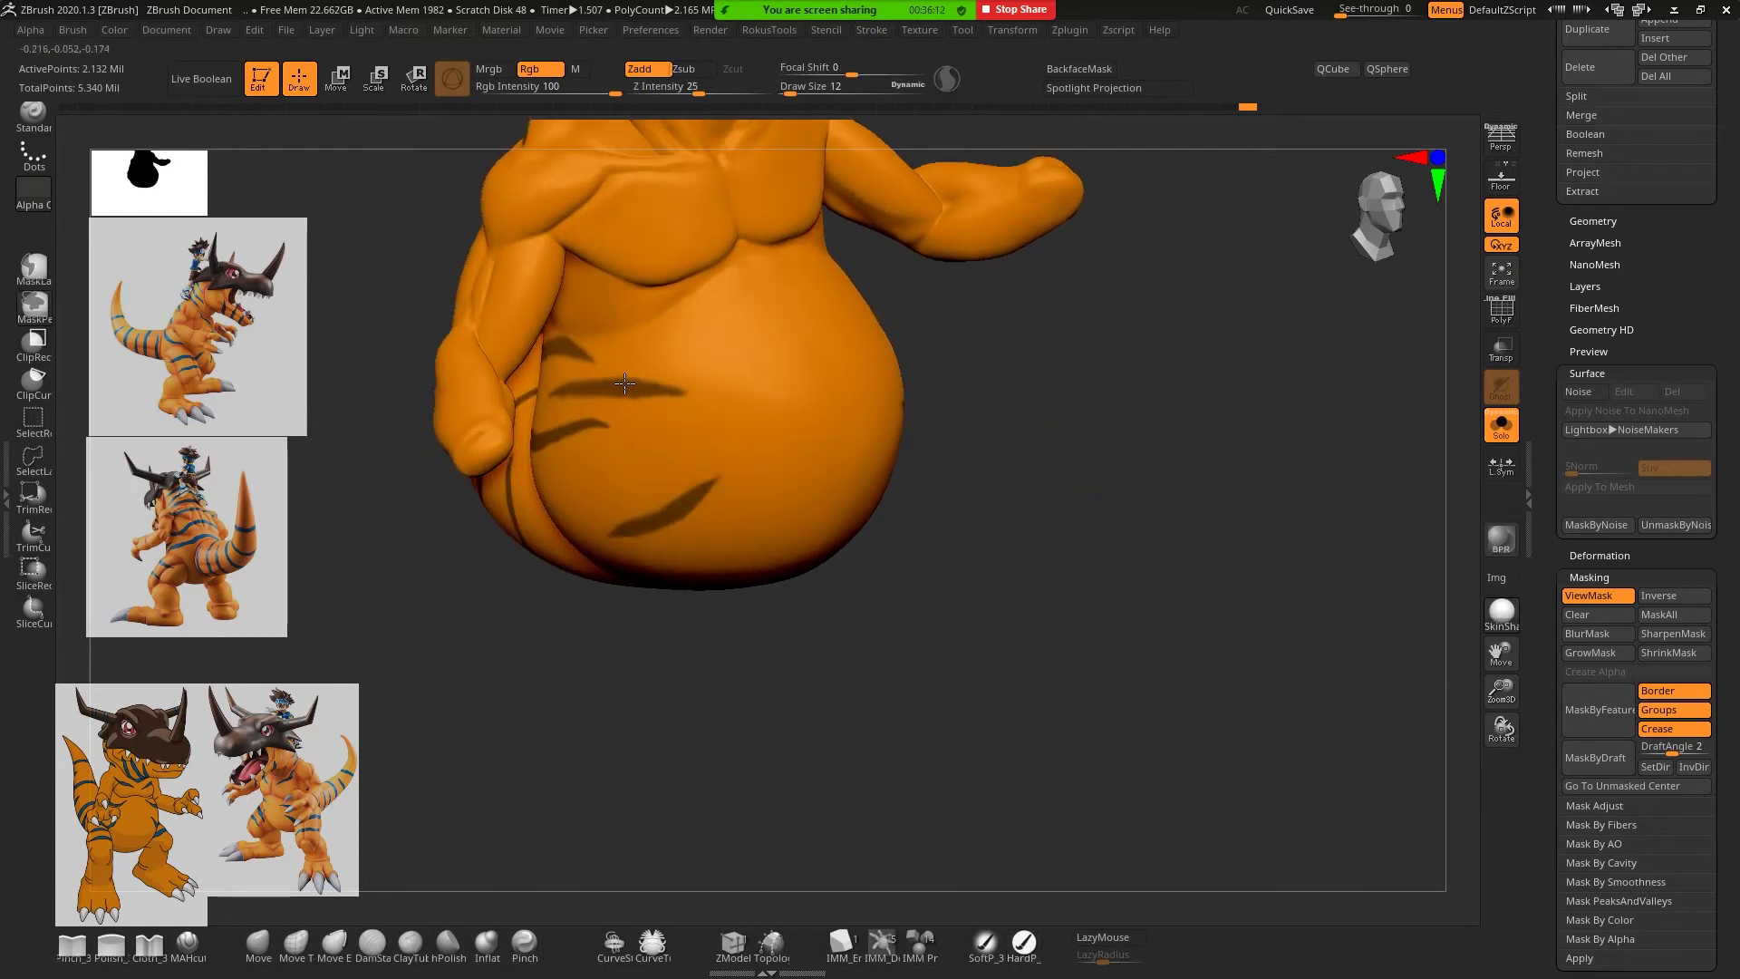
{"action": "left_click_drag", "start_coordinate": [625, 385], "coordinate": [639, 400]}
{"action": "mouse_move", "coordinate": [1151, 446]}
{"action": "left_mouse_down"}
{"action": "mouse_move", "coordinate": [1076, 498]}
{"action": "mouse_move", "coordinate": [1091, 393]}
{"action": "mouse_move", "coordinate": [723, 341]}
{"action": "left_mouse_up"}
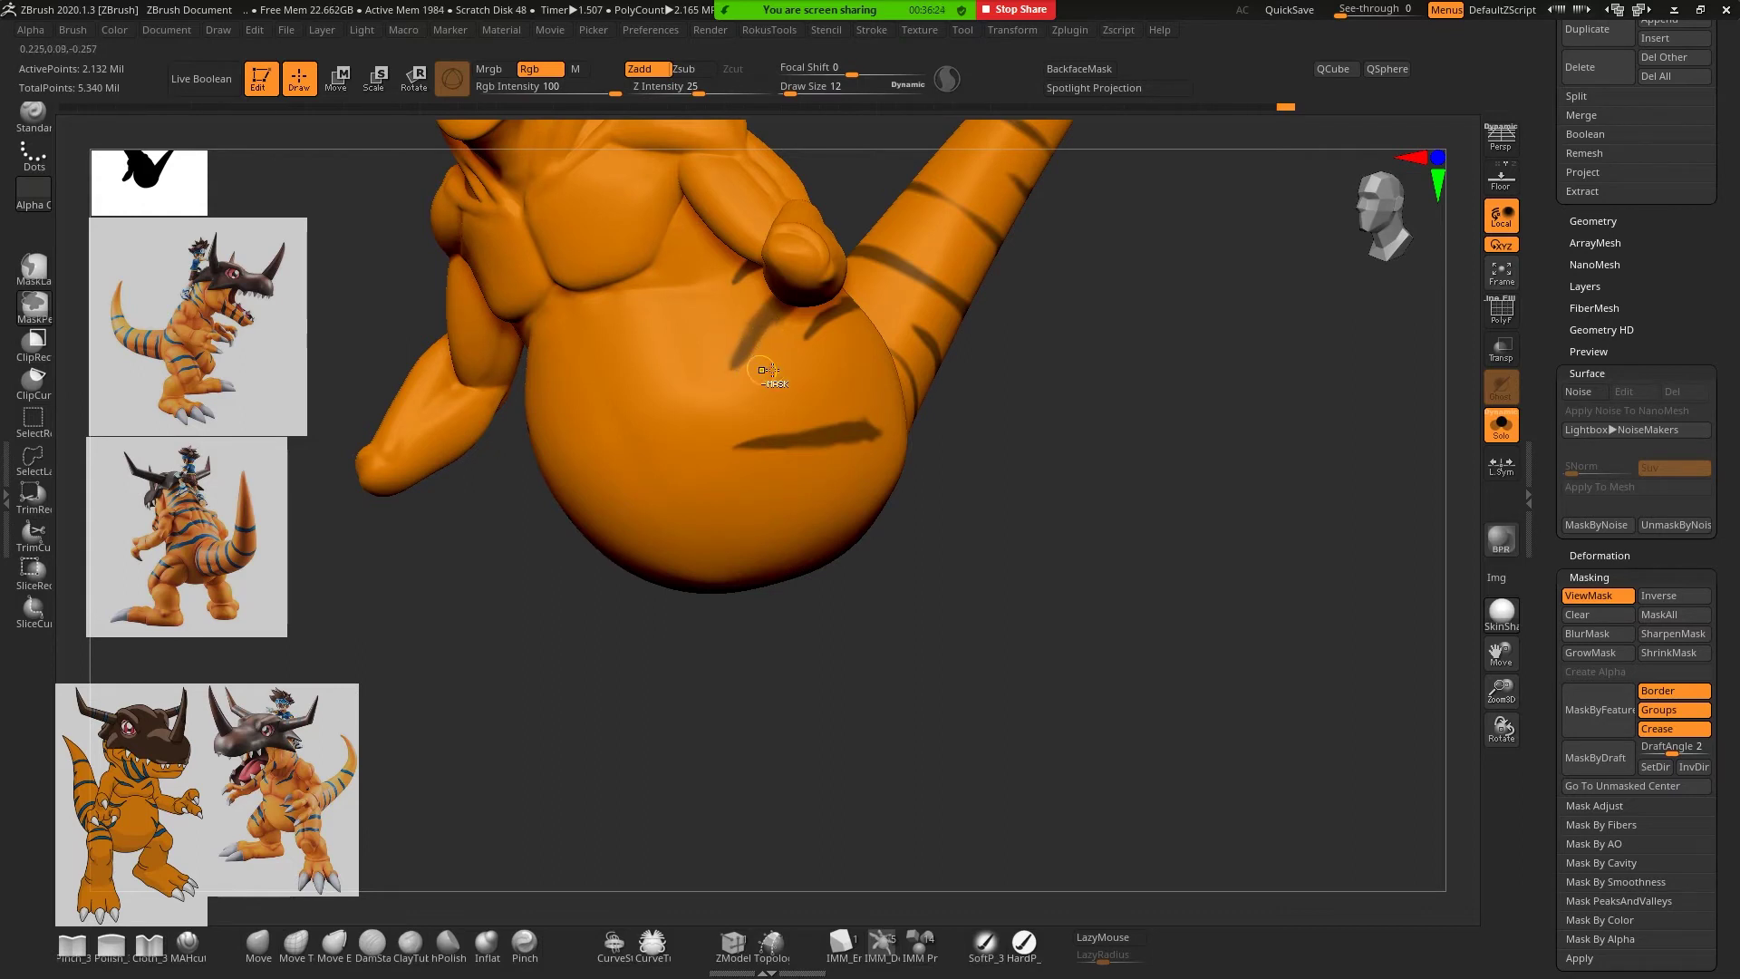
{"action": "left_click_drag", "start_coordinate": [1020, 345], "coordinate": [850, 281]}
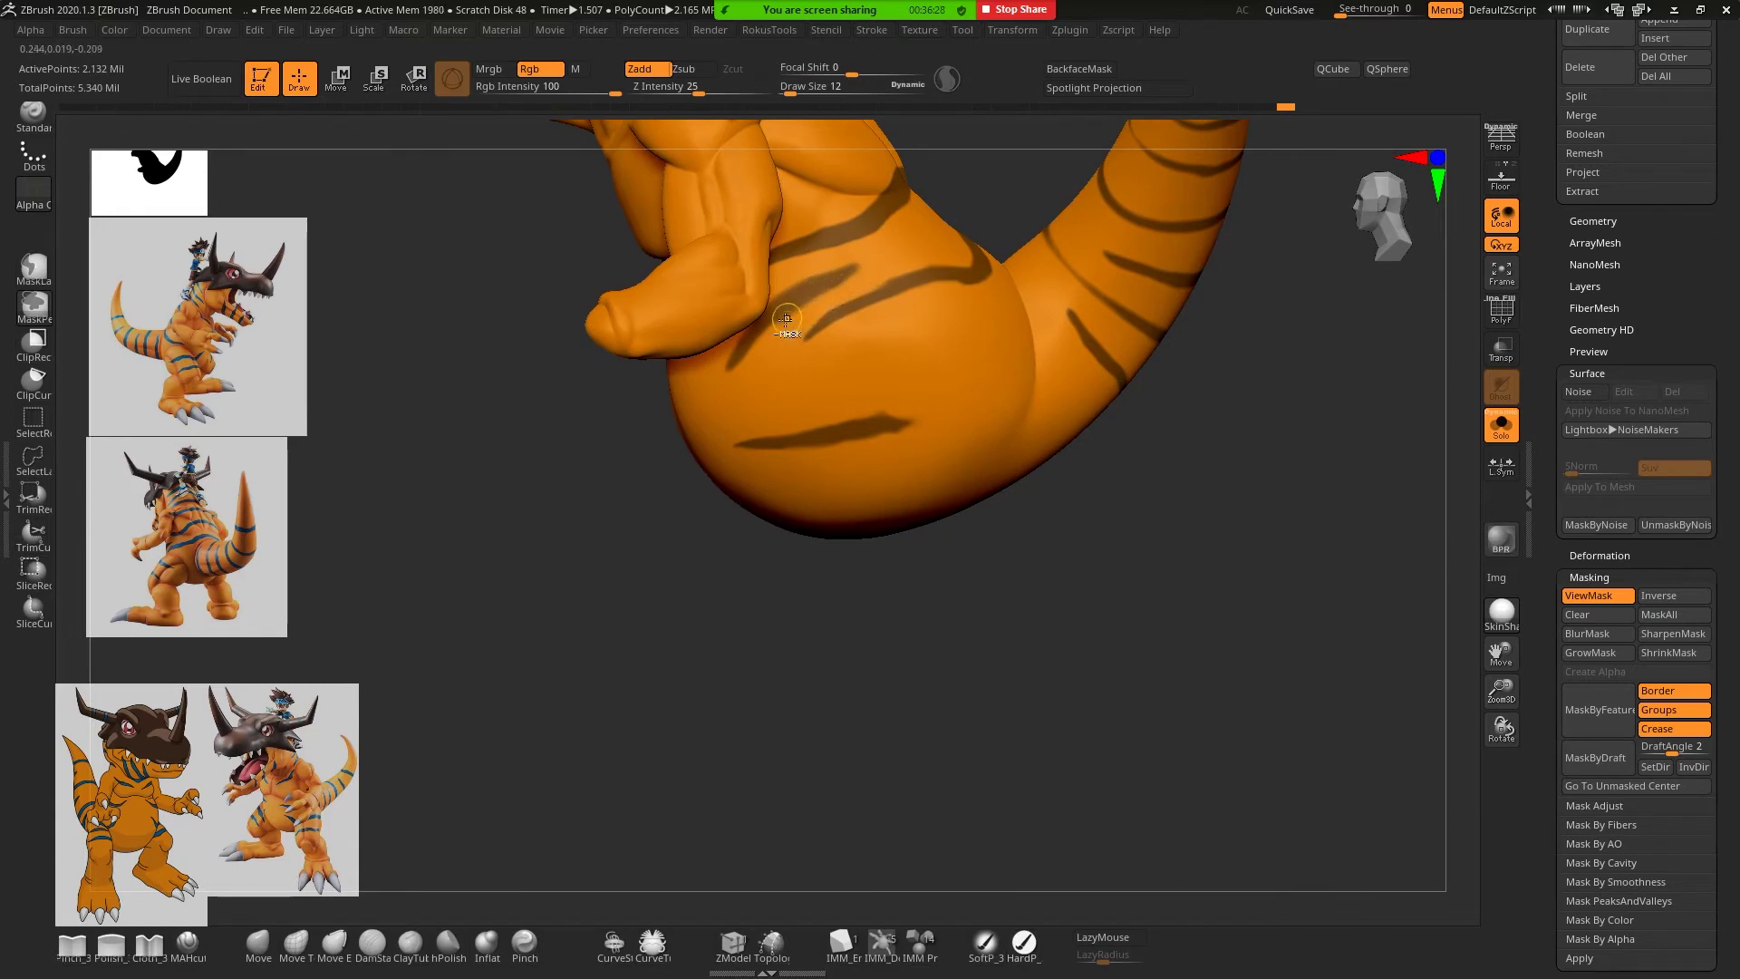
{"action": "left_click_drag", "start_coordinate": [961, 571], "coordinate": [832, 459]}
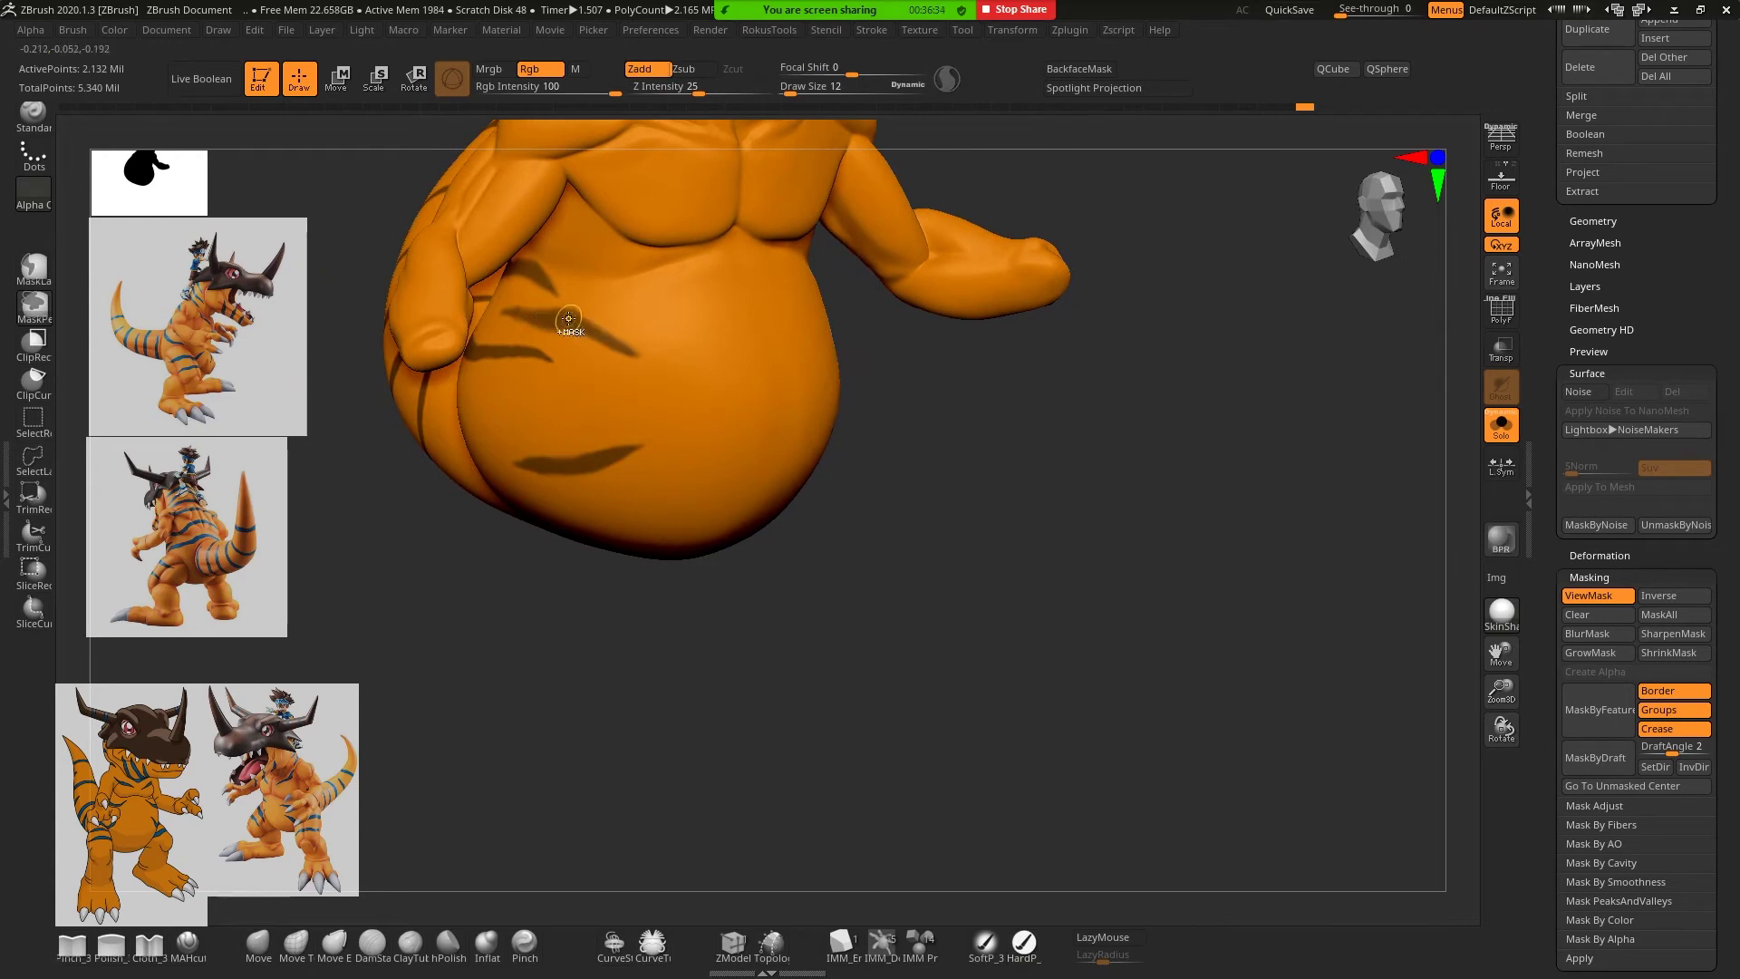
{"action": "key", "text": "1"}
{"action": "left_click_drag", "start_coordinate": [1162, 567], "coordinate": [906, 453]}
{"action": "key", "text": "1"}
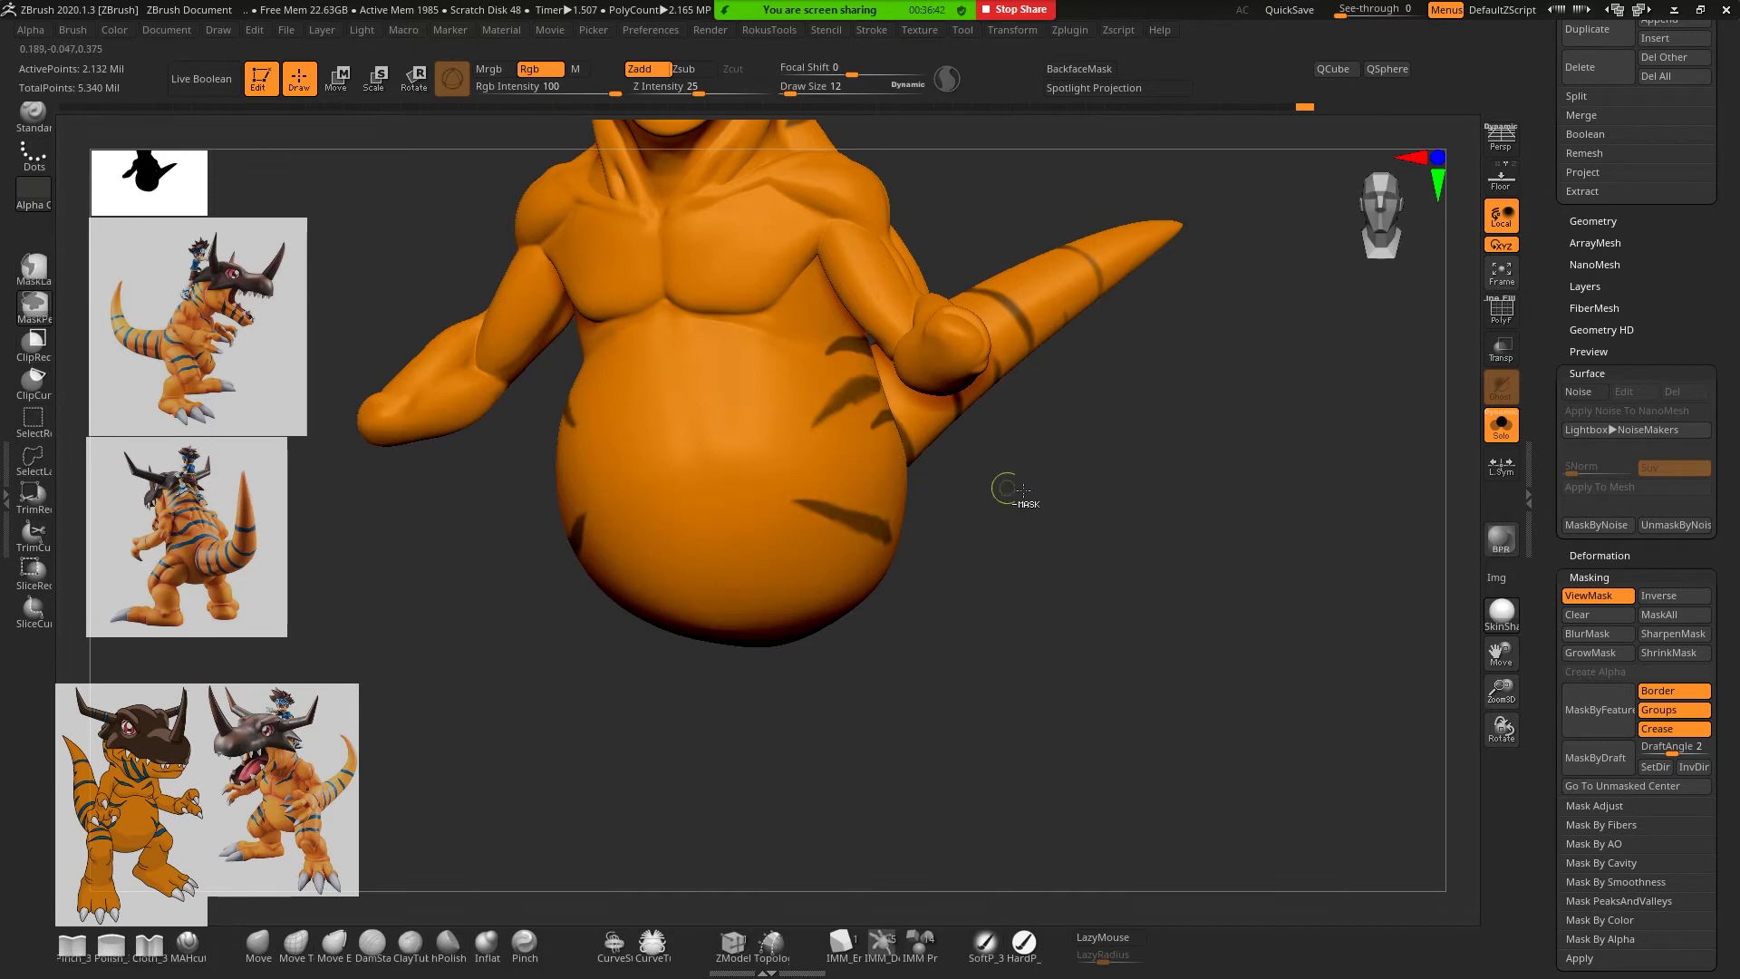
{"action": "key", "text": "1"}
{"action": "mouse_move", "coordinate": [1010, 490]}
{"action": "left_mouse_down"}
{"action": "mouse_move", "coordinate": [1065, 525]}
{"action": "mouse_move", "coordinate": [1073, 450]}
{"action": "mouse_move", "coordinate": [1081, 501]}
{"action": "mouse_move", "coordinate": [1123, 479]}
{"action": "mouse_move", "coordinate": [1109, 542]}
{"action": "left_mouse_up"}
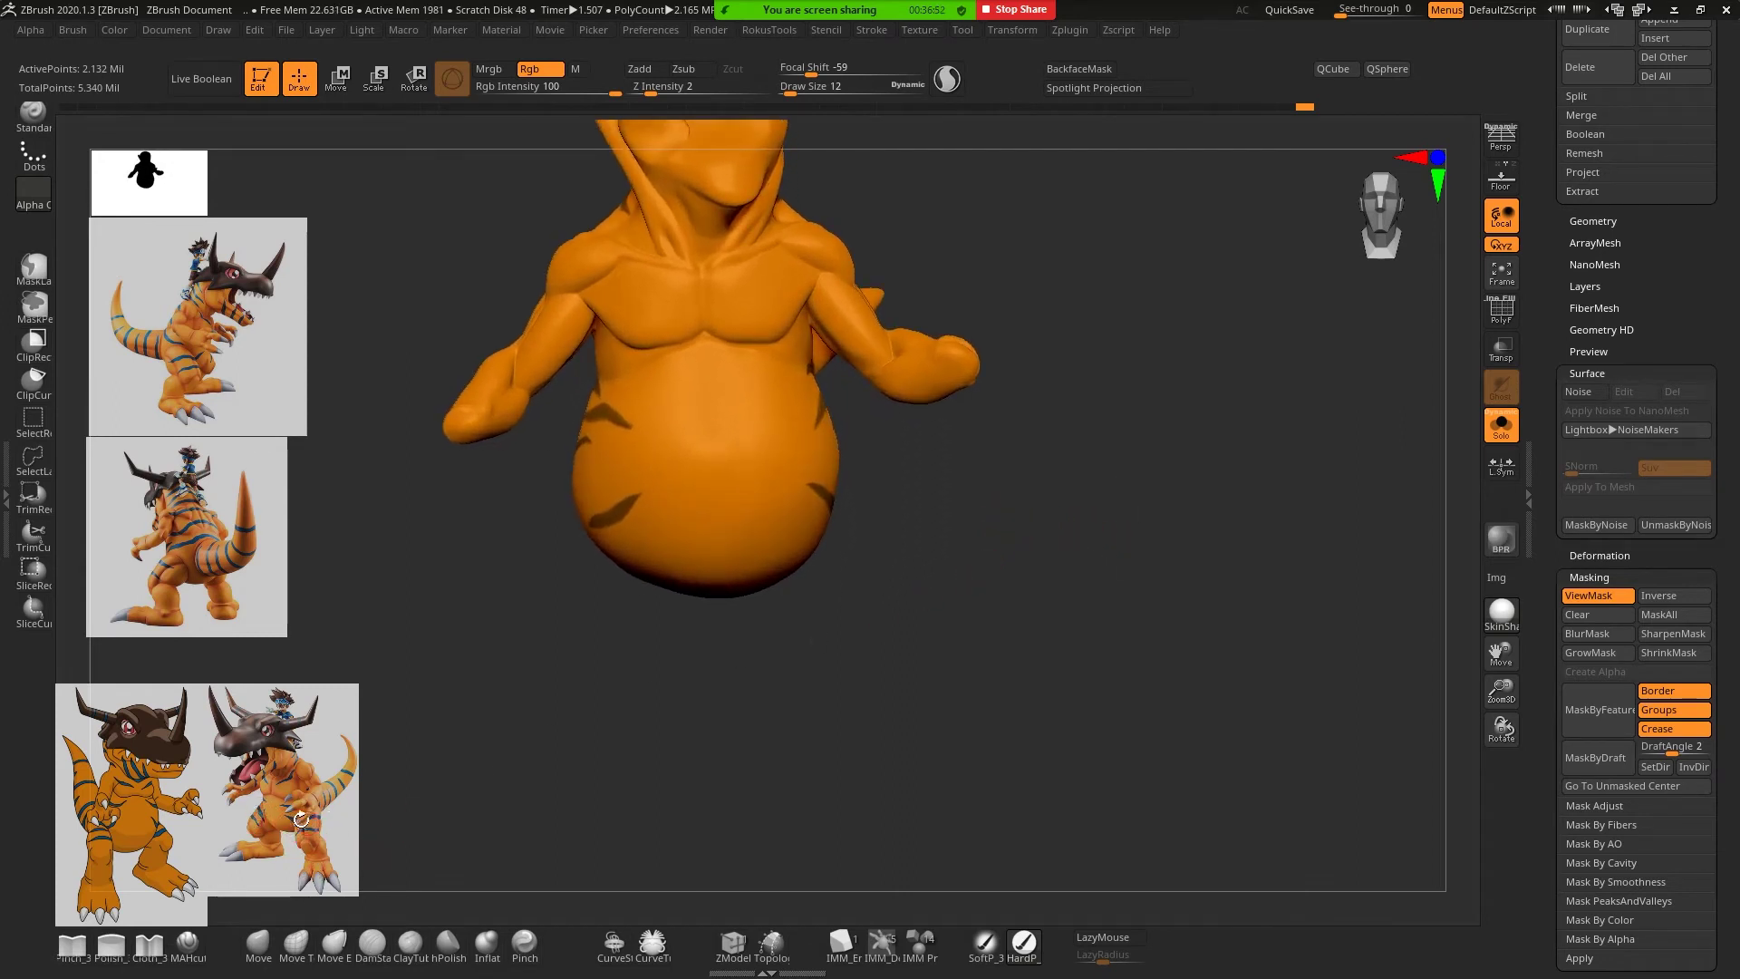
{"action": "mouse_move", "coordinate": [910, 579]}
{"action": "left_mouse_down"}
{"action": "mouse_move", "coordinate": [1042, 641]}
{"action": "mouse_move", "coordinate": [1006, 653]}
{"action": "mouse_move", "coordinate": [1052, 613]}
{"action": "mouse_move", "coordinate": [1108, 625]}
{"action": "mouse_move", "coordinate": [1142, 567]}
{"action": "mouse_move", "coordinate": [1030, 509]}
{"action": "mouse_move", "coordinate": [1132, 528]}
{"action": "mouse_move", "coordinate": [1099, 529]}
{"action": "left_mouse_up"}
Mask short stripes on the left and right chest, extending the shoulder stripe
{"action": "key", "text": "ctrl"}
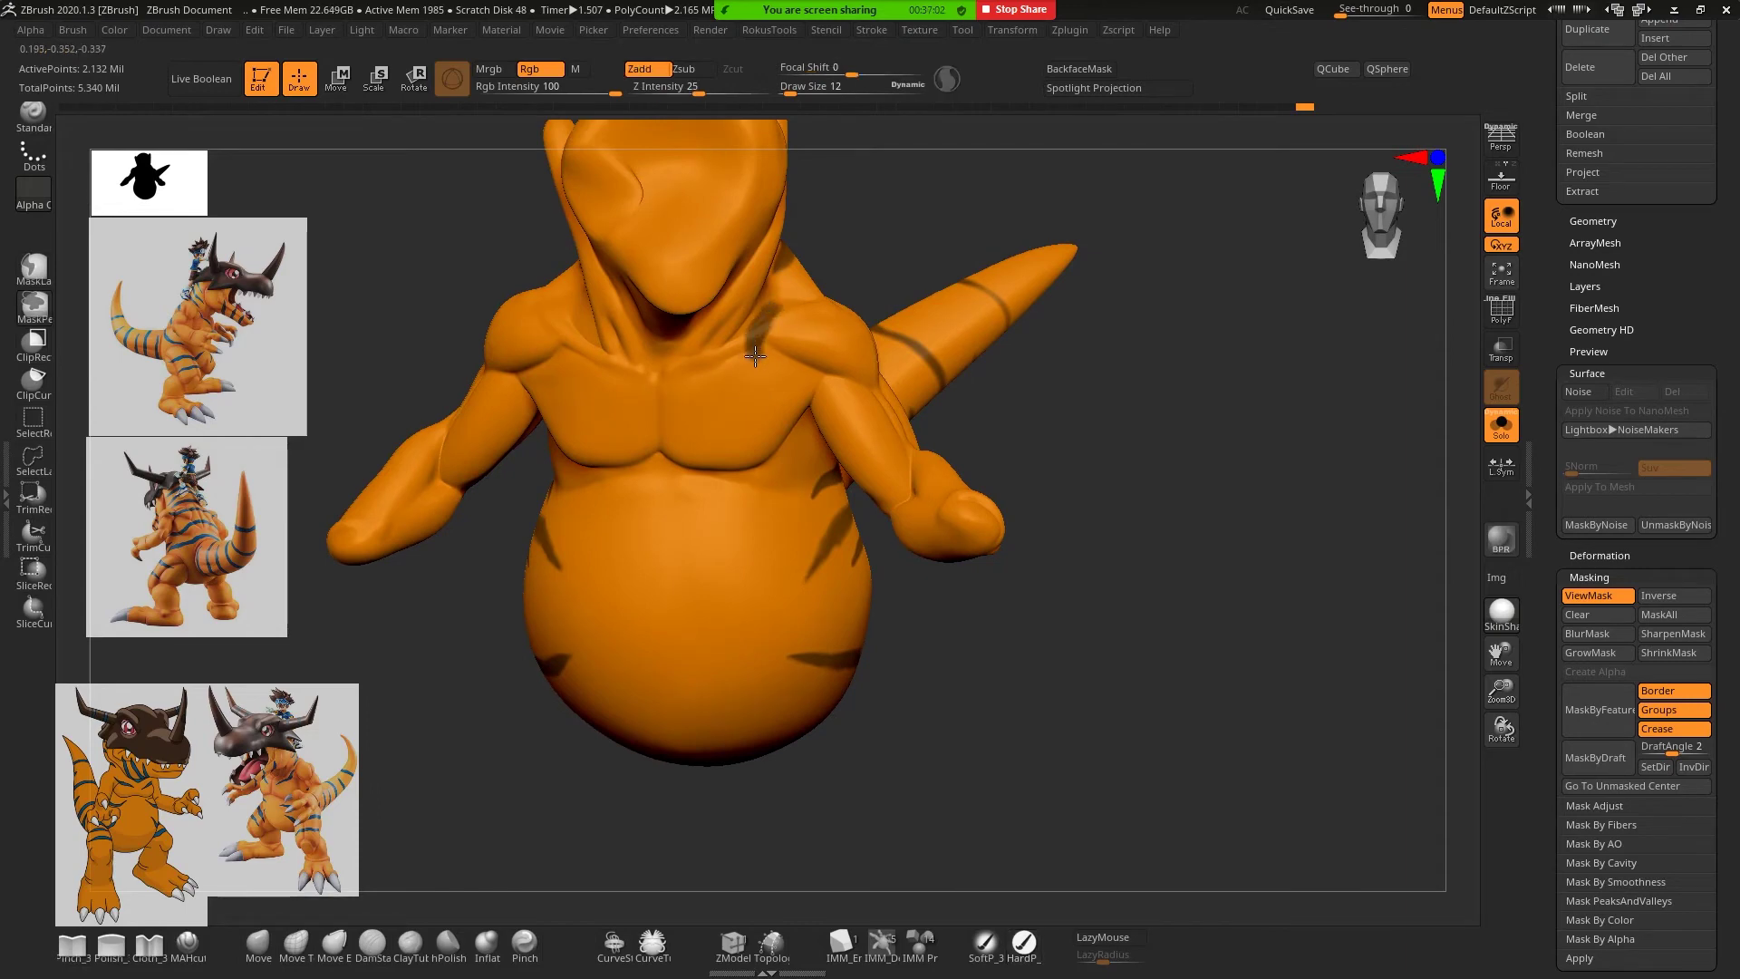
{"action": "left_click_drag", "start_coordinate": [742, 361], "coordinate": [700, 386]}
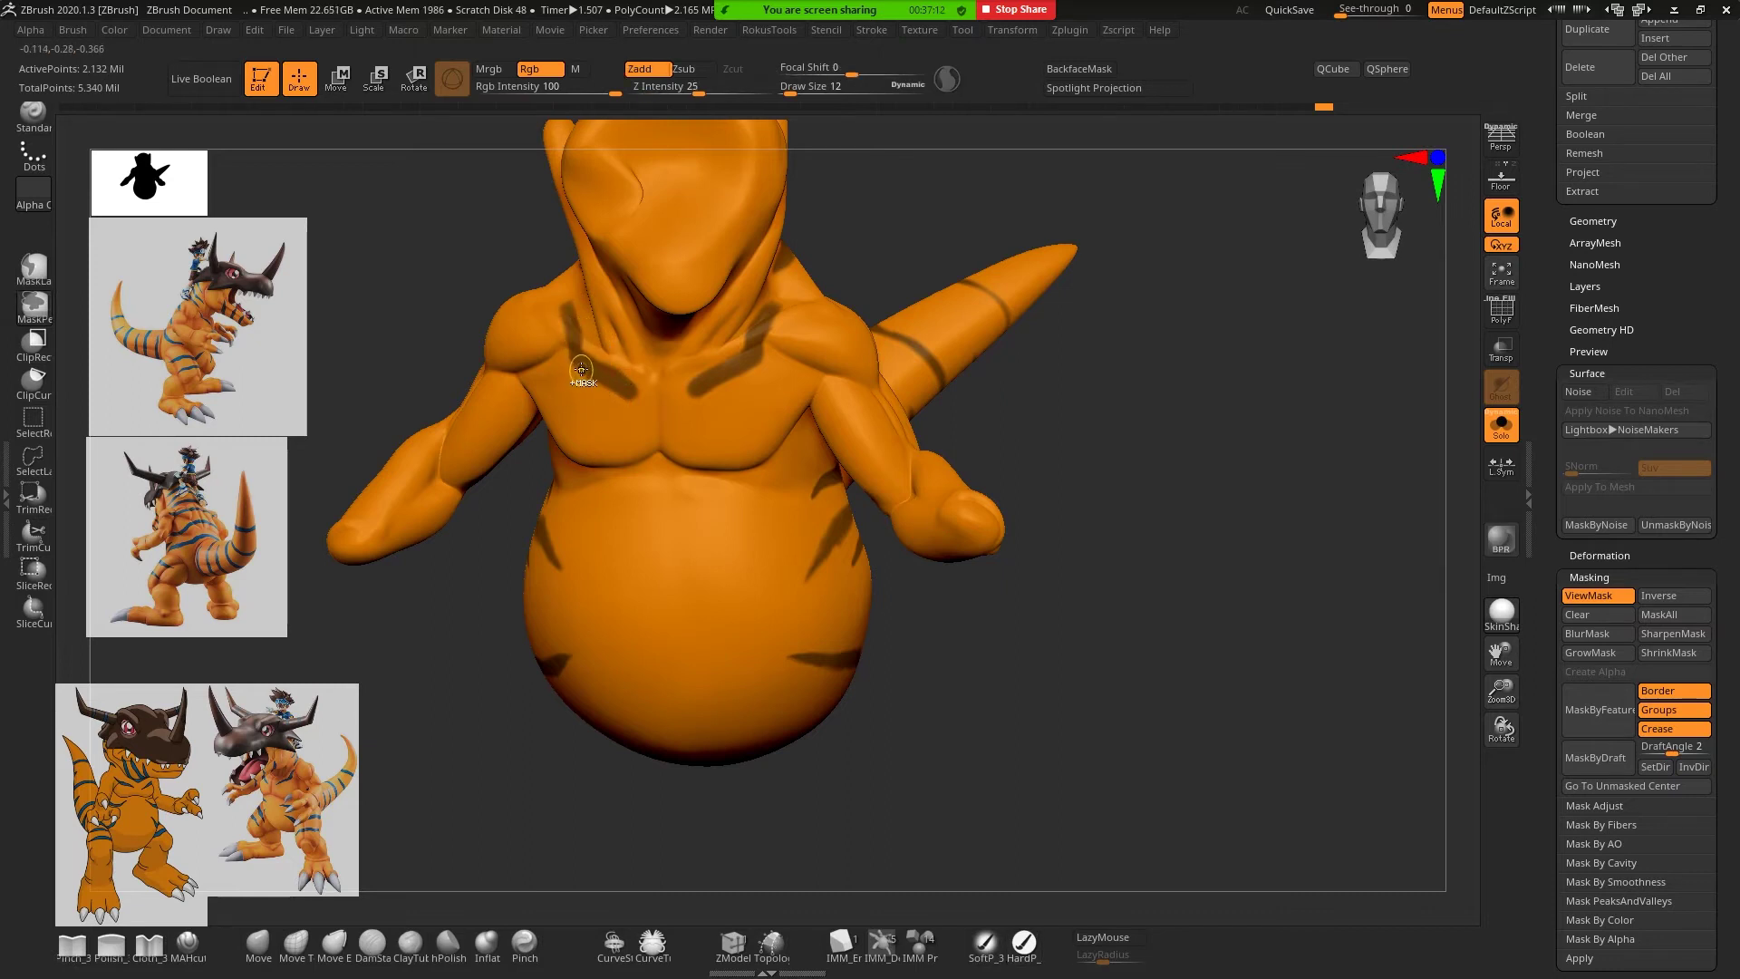
{"action": "left_click_drag", "start_coordinate": [581, 370], "coordinate": [617, 393], "text": "ctrl"}
{"action": "left_click_drag", "start_coordinate": [754, 367], "coordinate": [696, 402], "text": "ctrl"}
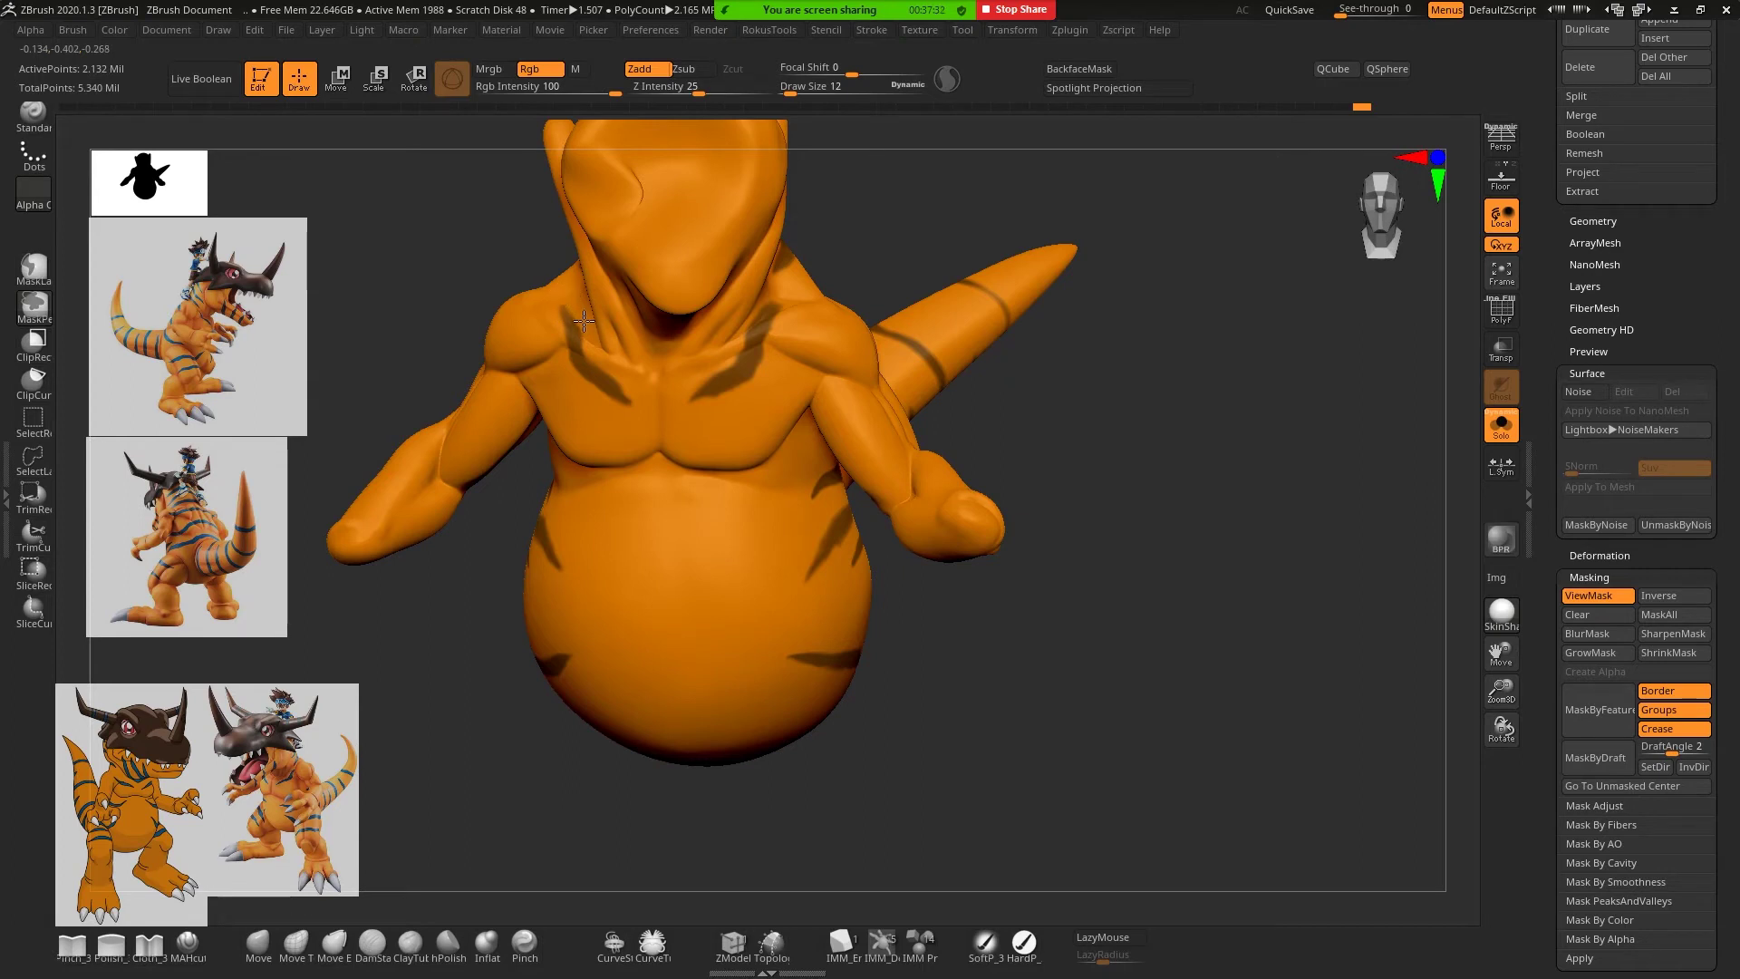
{"action": "right_click_drag", "start_coordinate": [820, 308], "coordinate": [759, 316]}
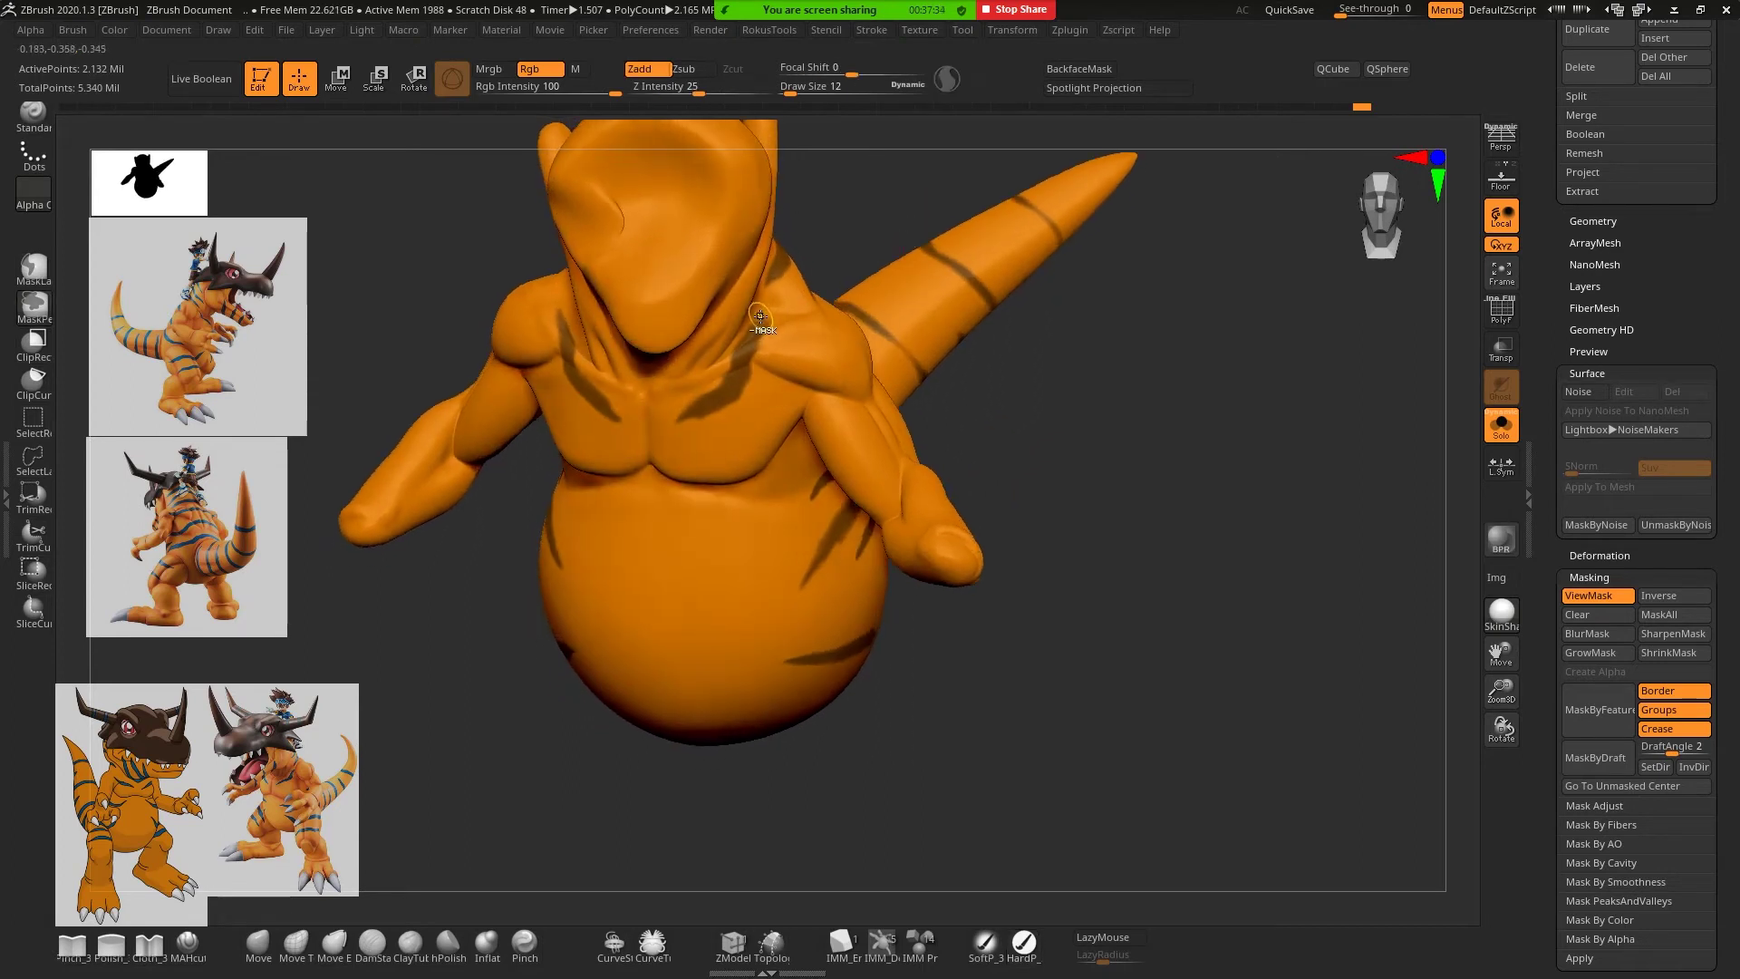
{"action": "key", "text": "shift"}
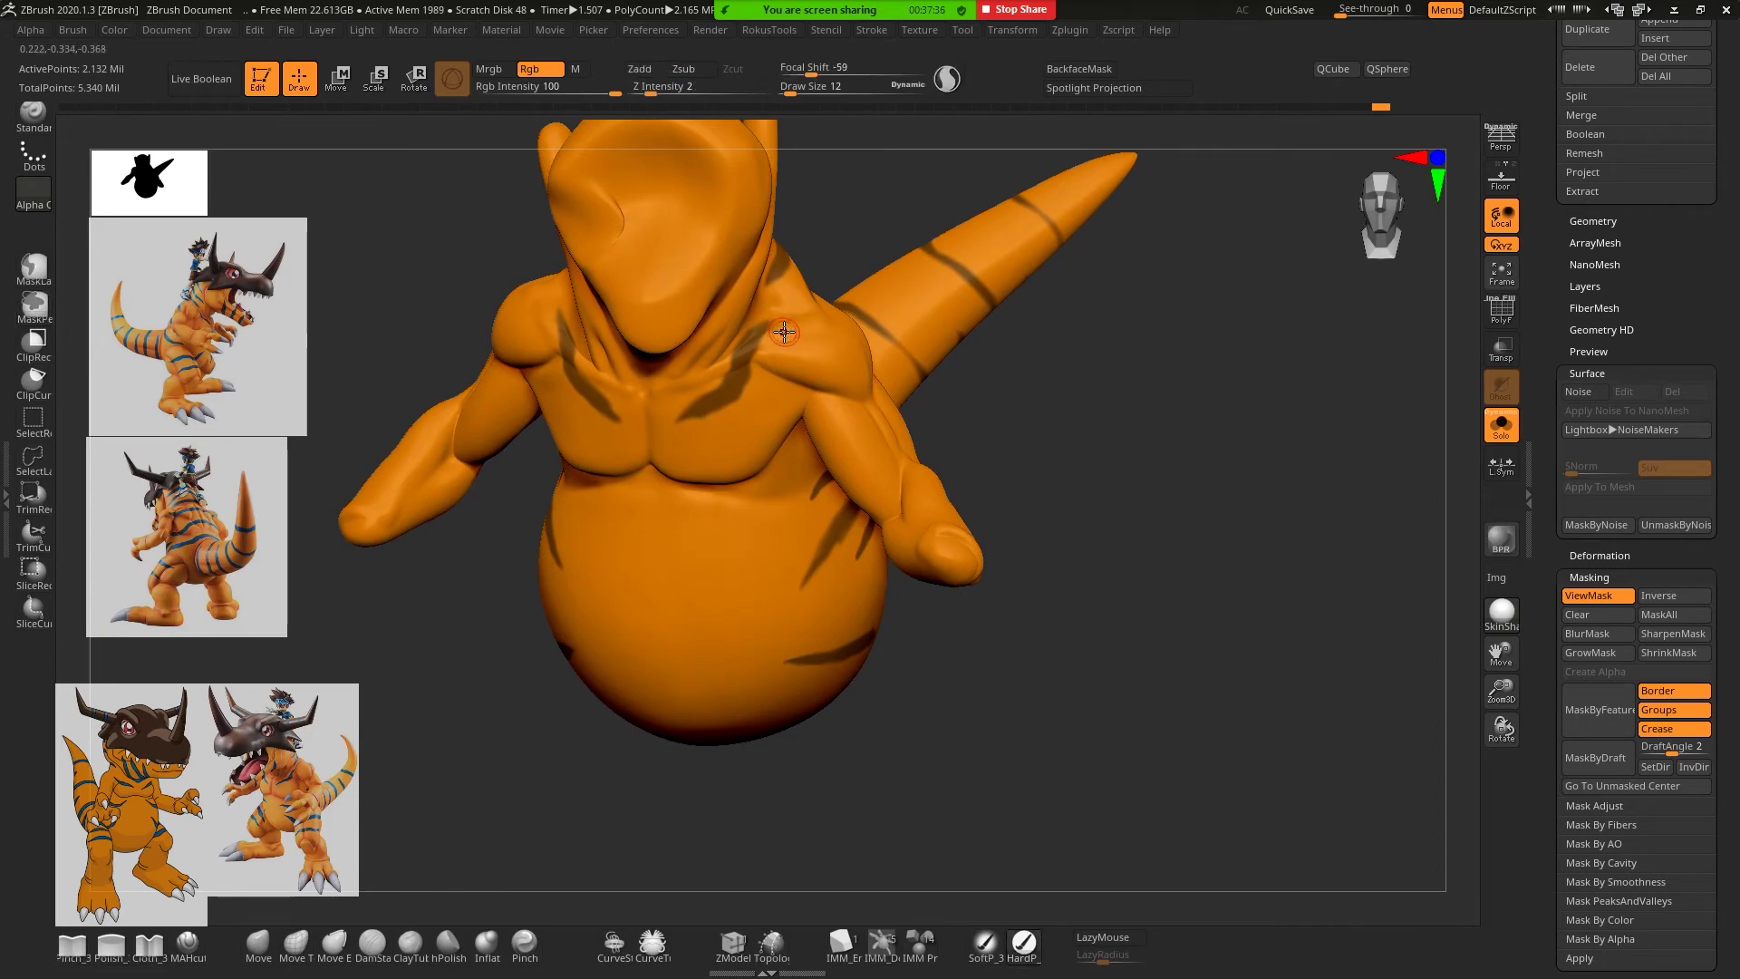
{"action": "key", "text": "shift"}
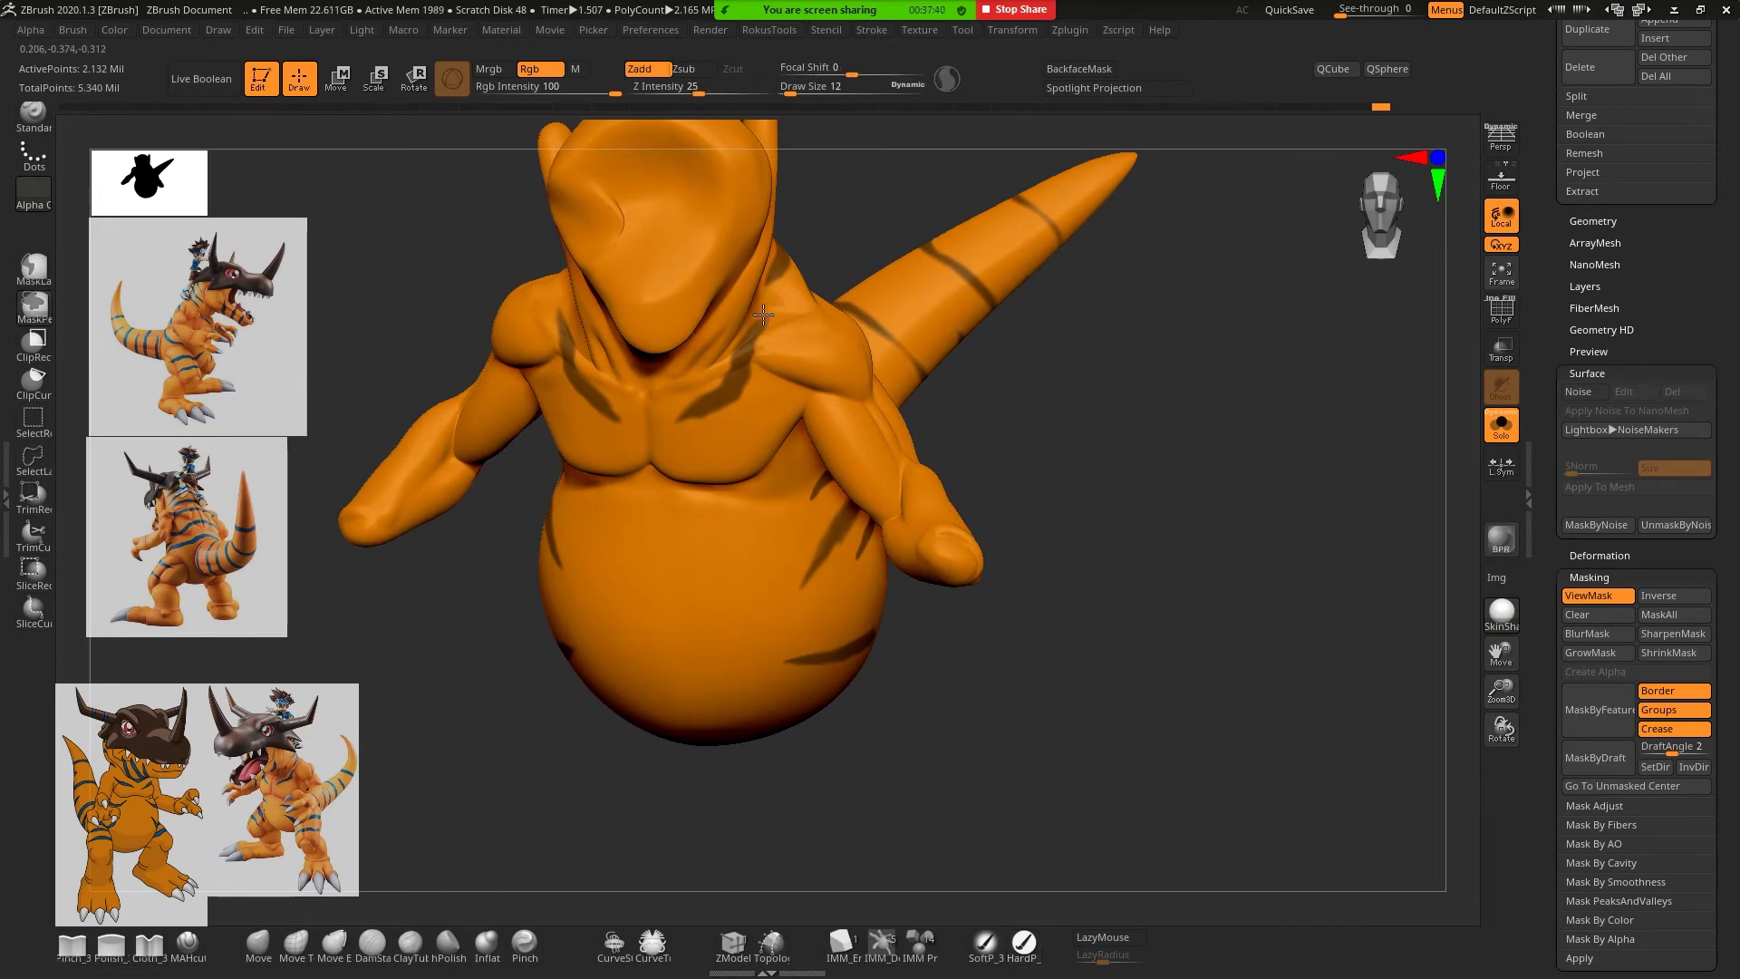
{"action": "key", "text": "ctrl"}
Orbit around the tail and back to inspect the stripe mask from several angles
{"action": "mouse_move", "coordinate": [1037, 438]}
{"action": "left_mouse_down"}
{"action": "mouse_move", "coordinate": [1106, 400]}
{"action": "mouse_move", "coordinate": [1131, 415]}
{"action": "mouse_move", "coordinate": [1095, 496]}
{"action": "left_mouse_up"}
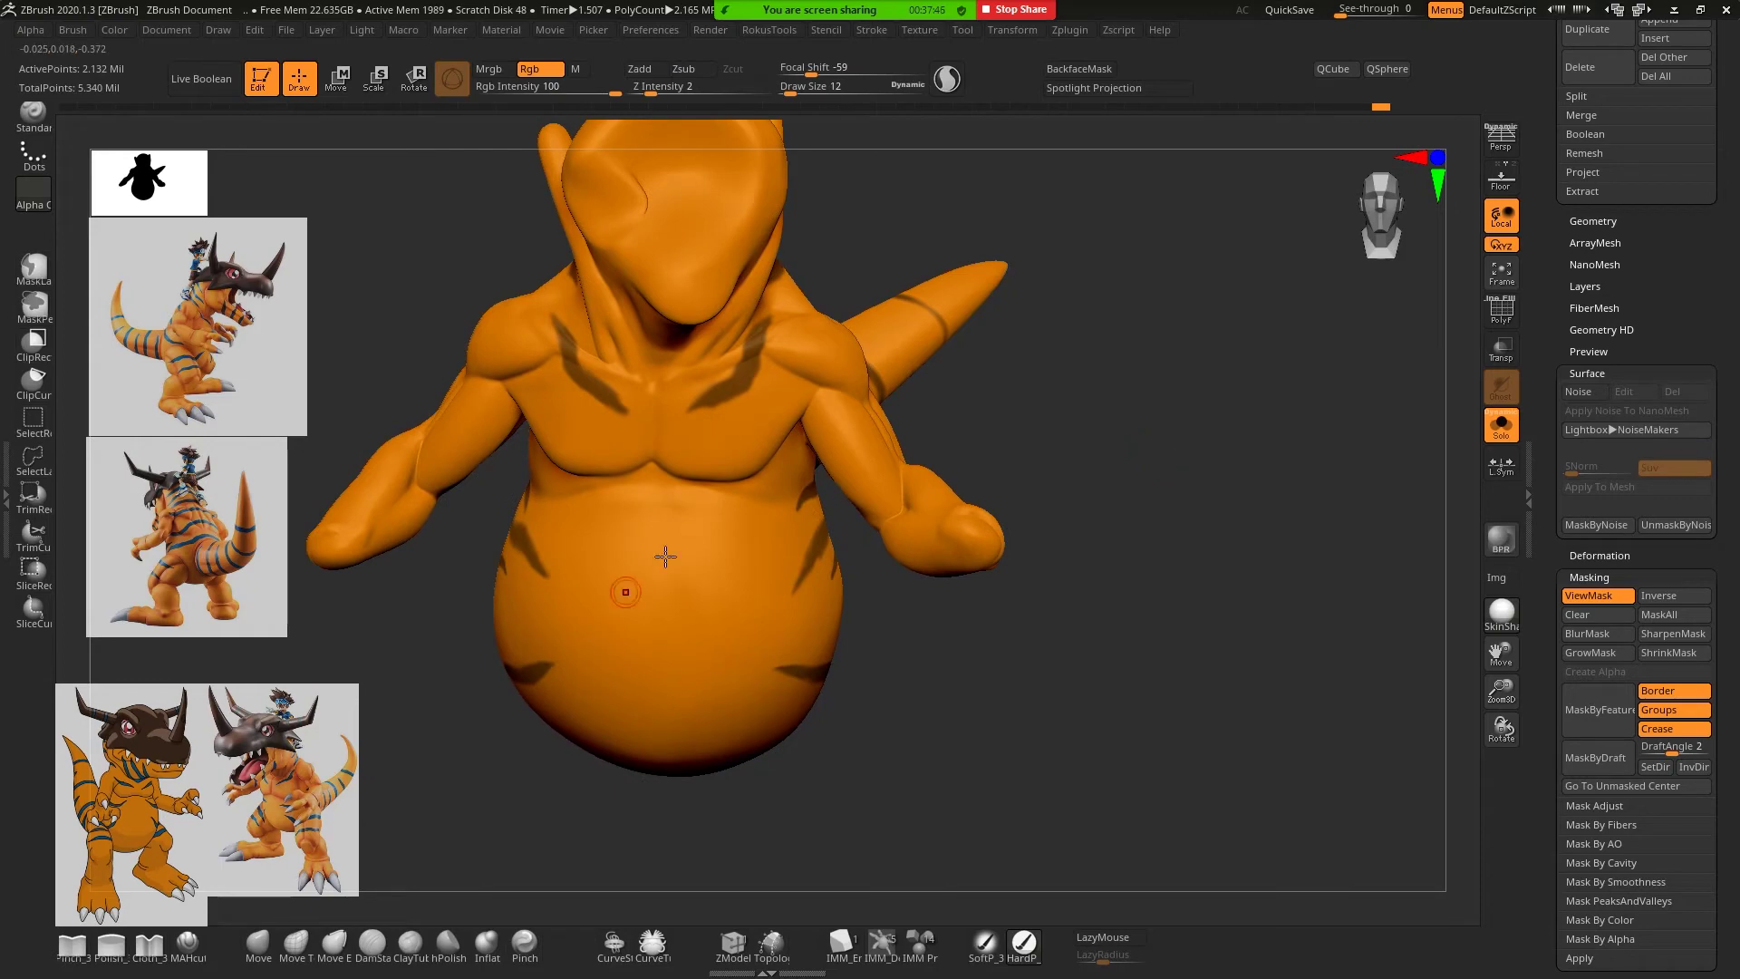
{"action": "mouse_move", "coordinate": [1084, 613]}
{"action": "left_mouse_down"}
{"action": "mouse_move", "coordinate": [1060, 624]}
{"action": "mouse_move", "coordinate": [726, 544]}
{"action": "left_mouse_up"}
{"action": "mouse_move", "coordinate": [1033, 634]}
{"action": "left_mouse_down"}
{"action": "mouse_move", "coordinate": [1037, 649]}
{"action": "mouse_move", "coordinate": [1115, 641]}
{"action": "mouse_move", "coordinate": [1029, 668]}
{"action": "mouse_move", "coordinate": [941, 614]}
{"action": "left_mouse_up"}
{"action": "key", "text": "ctrl"}
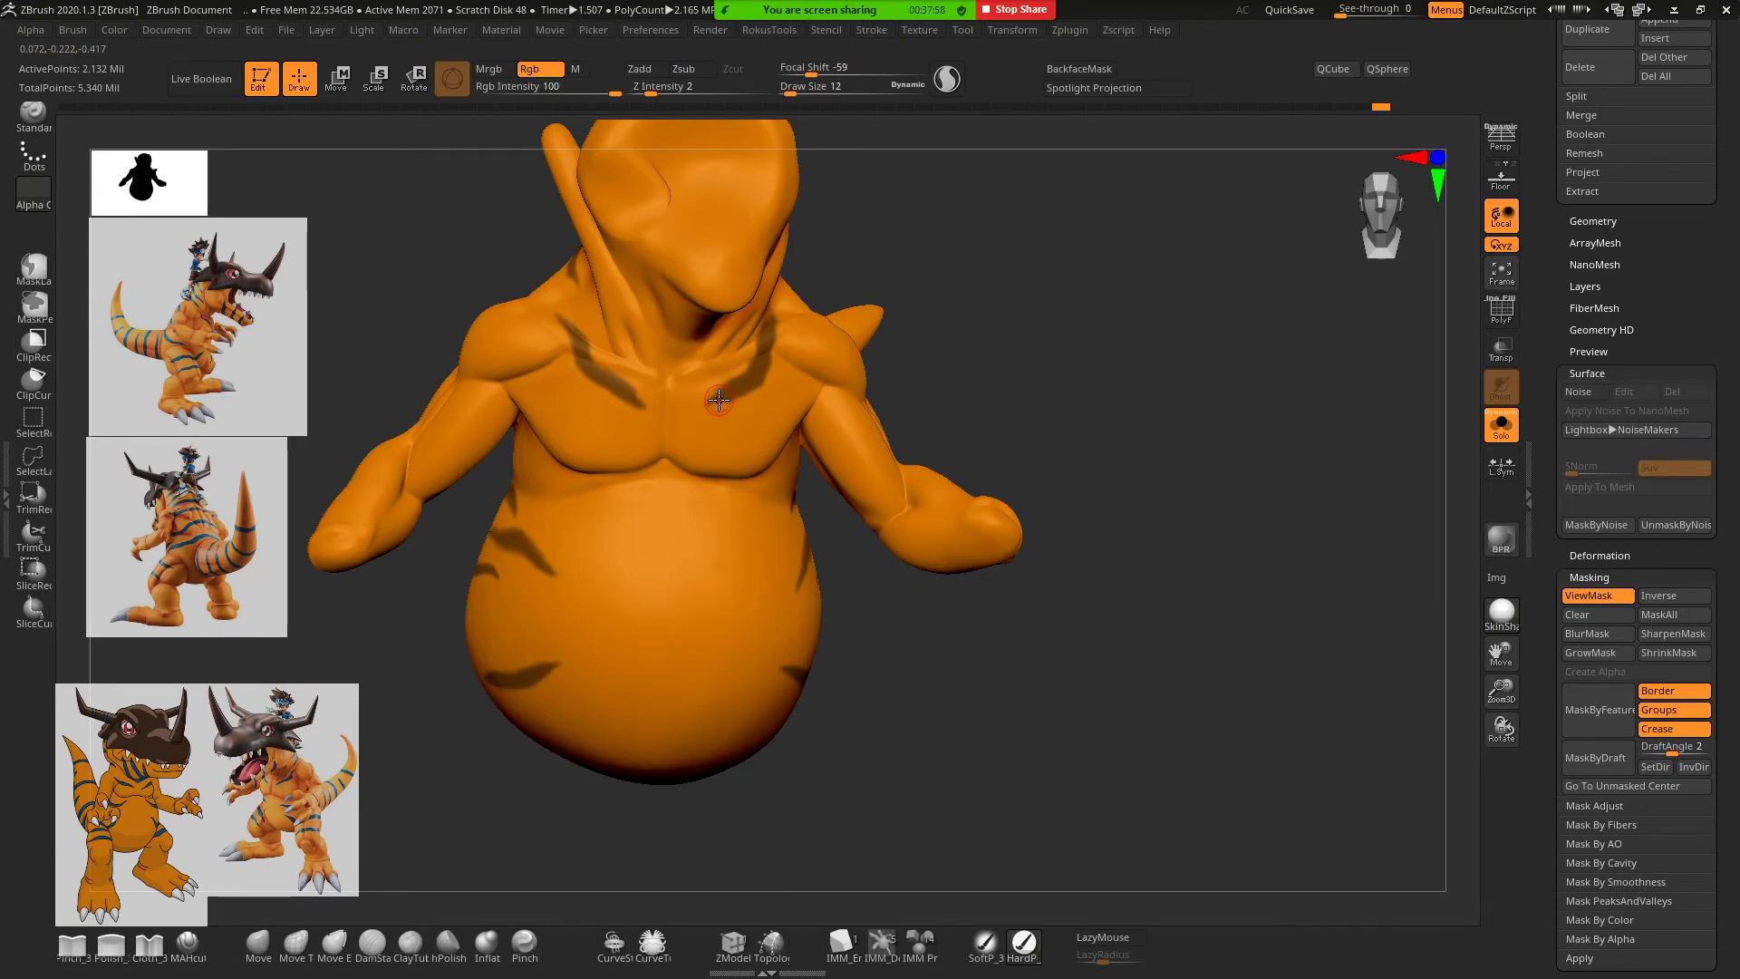
{"action": "key", "text": "ctrl"}
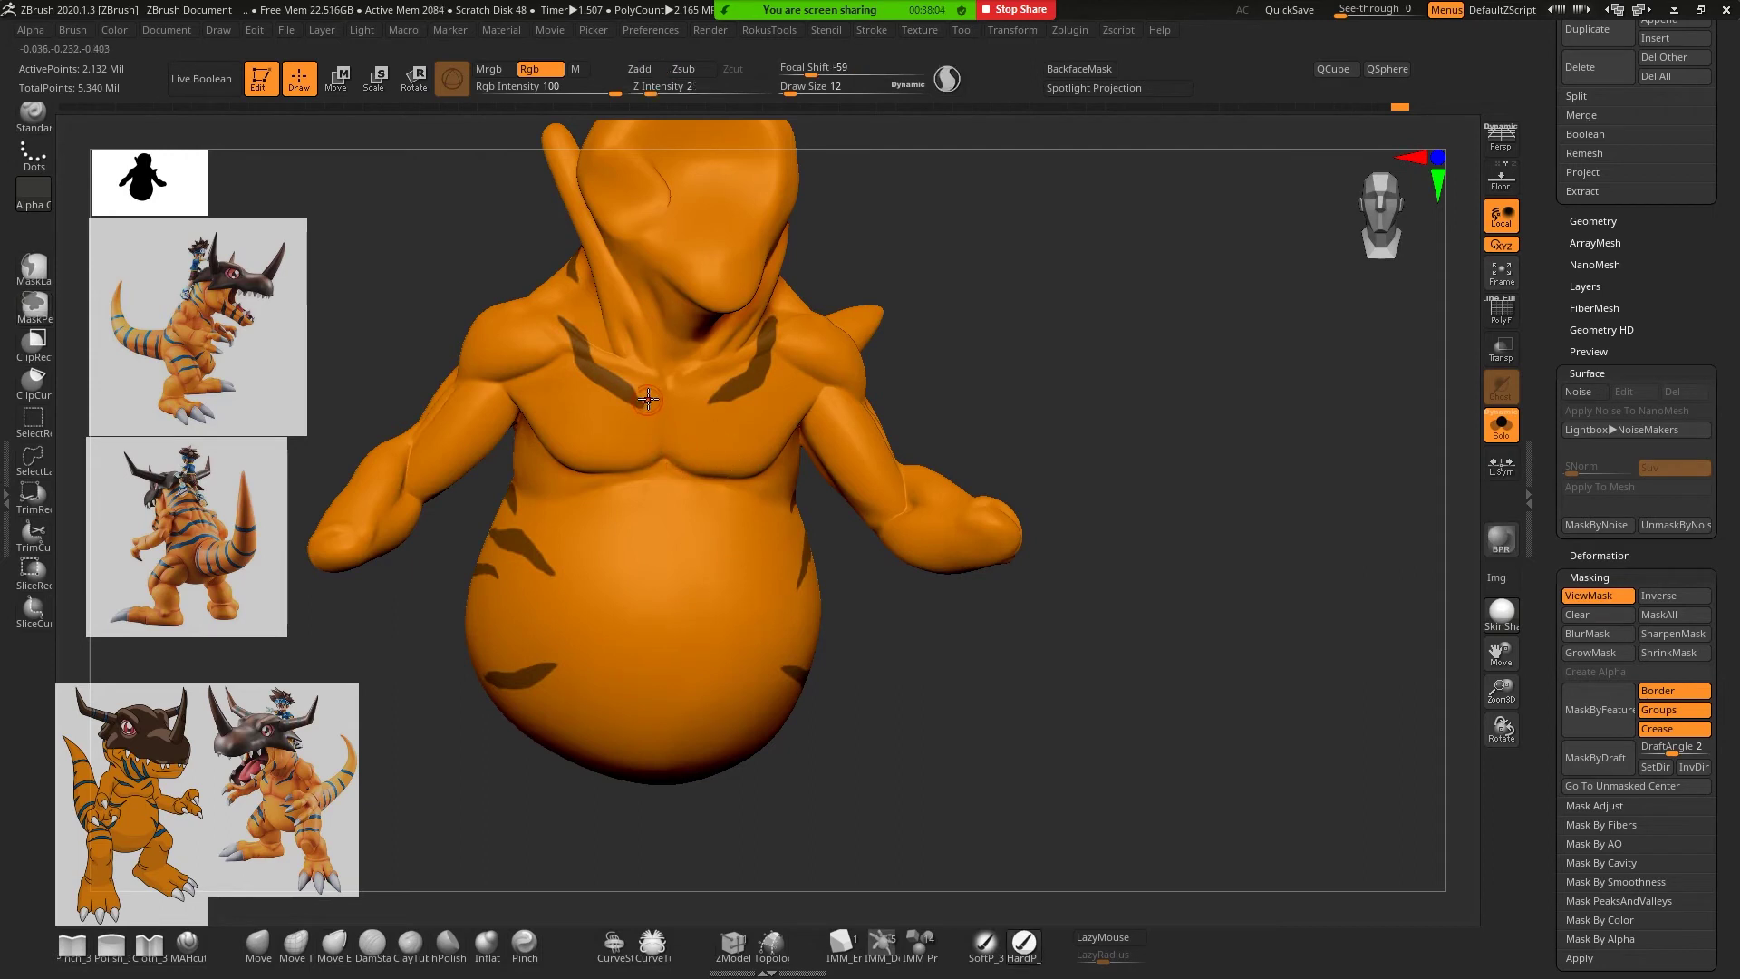
{"action": "key", "text": "ctrl"}
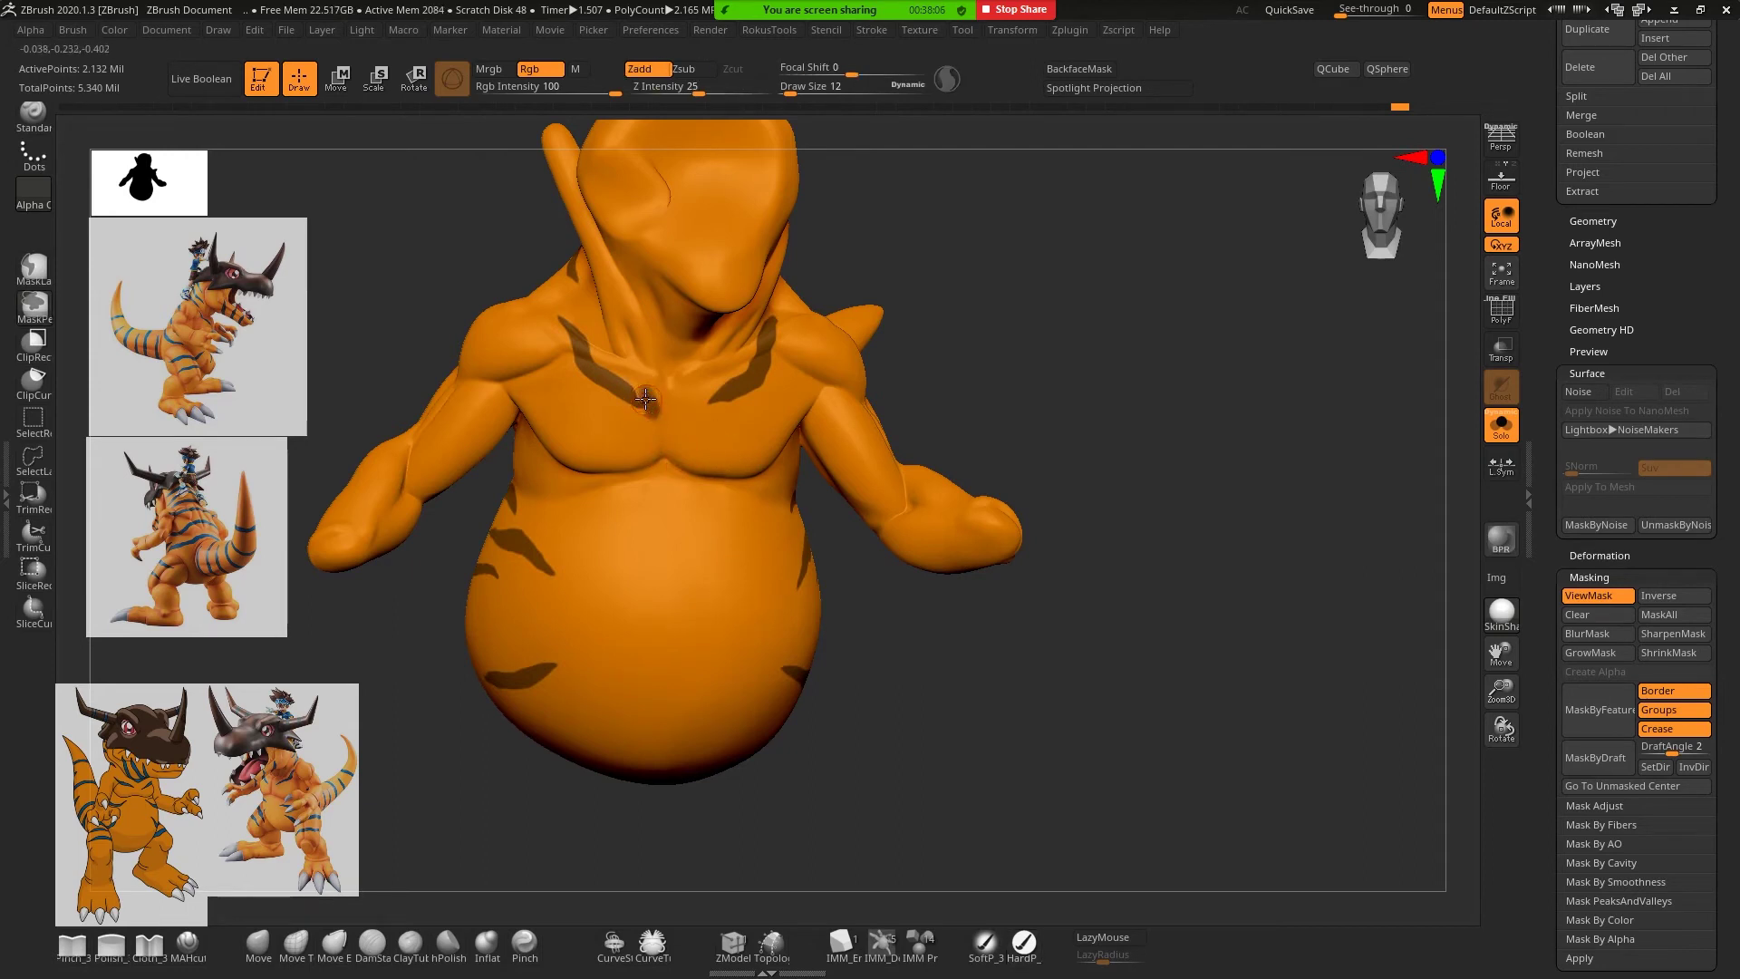
{"action": "key", "text": "ctrl"}
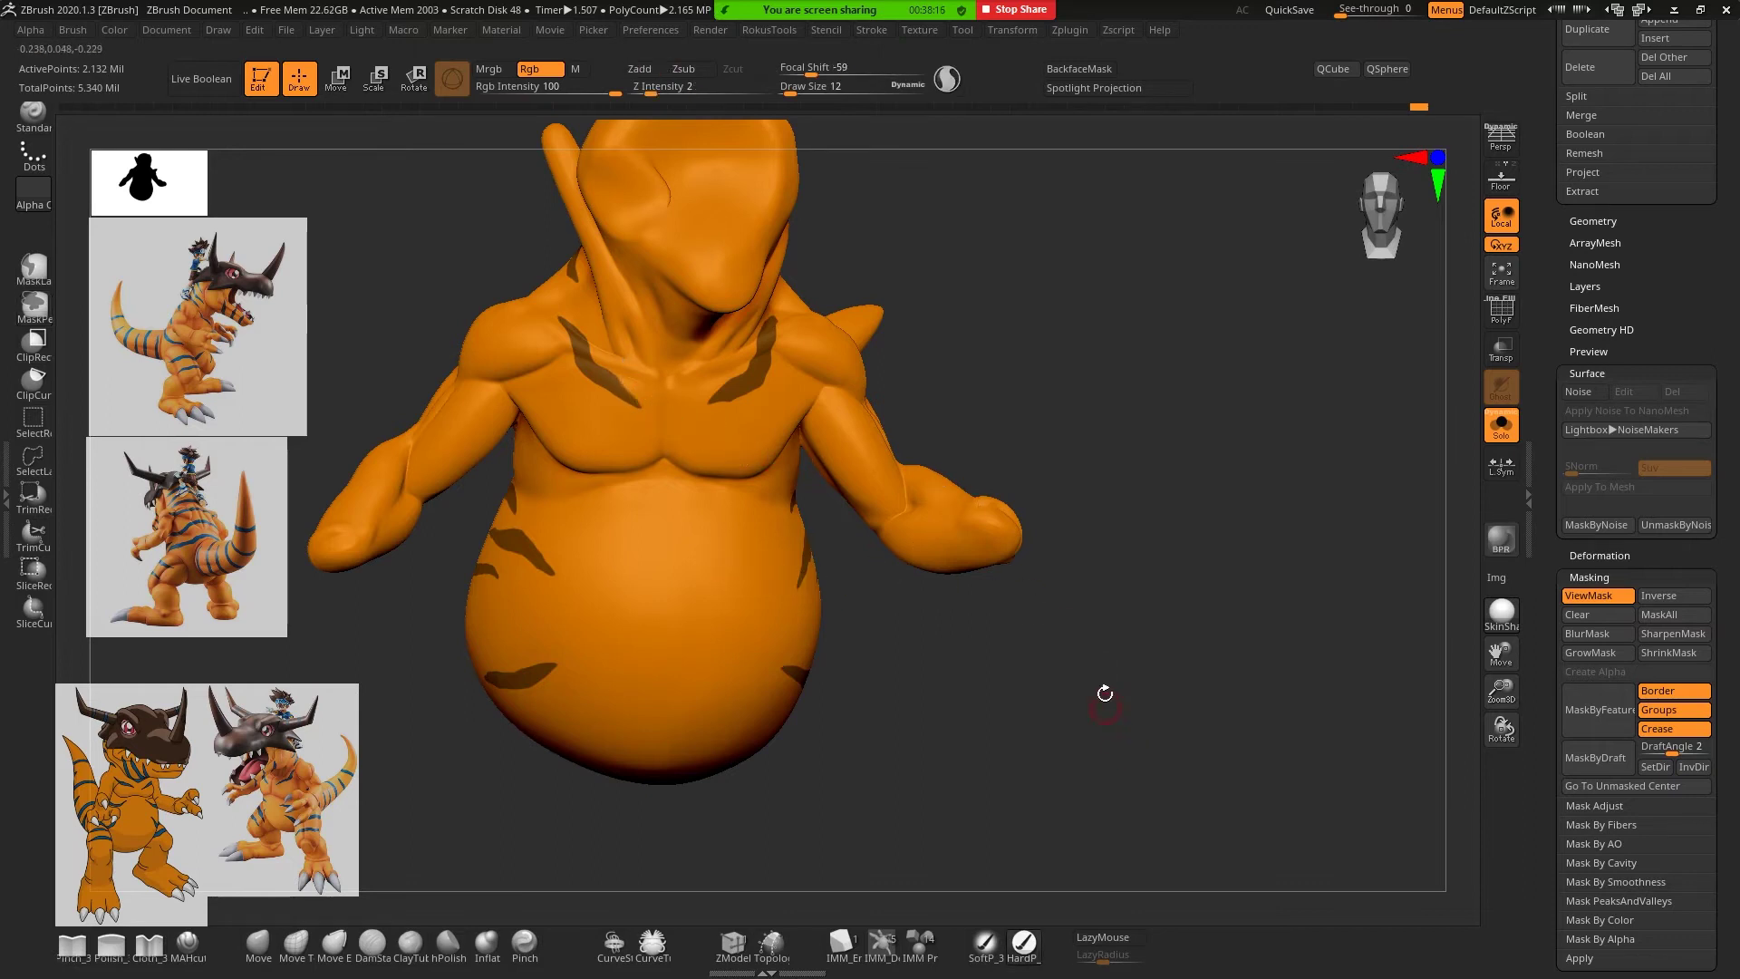
{"action": "mouse_move", "coordinate": [1057, 675]}
{"action": "left_mouse_down"}
{"action": "mouse_move", "coordinate": [1064, 722]}
{"action": "mouse_move", "coordinate": [1091, 683]}
{"action": "mouse_move", "coordinate": [1188, 691]}
{"action": "mouse_move", "coordinate": [933, 418]}
{"action": "left_mouse_up"}
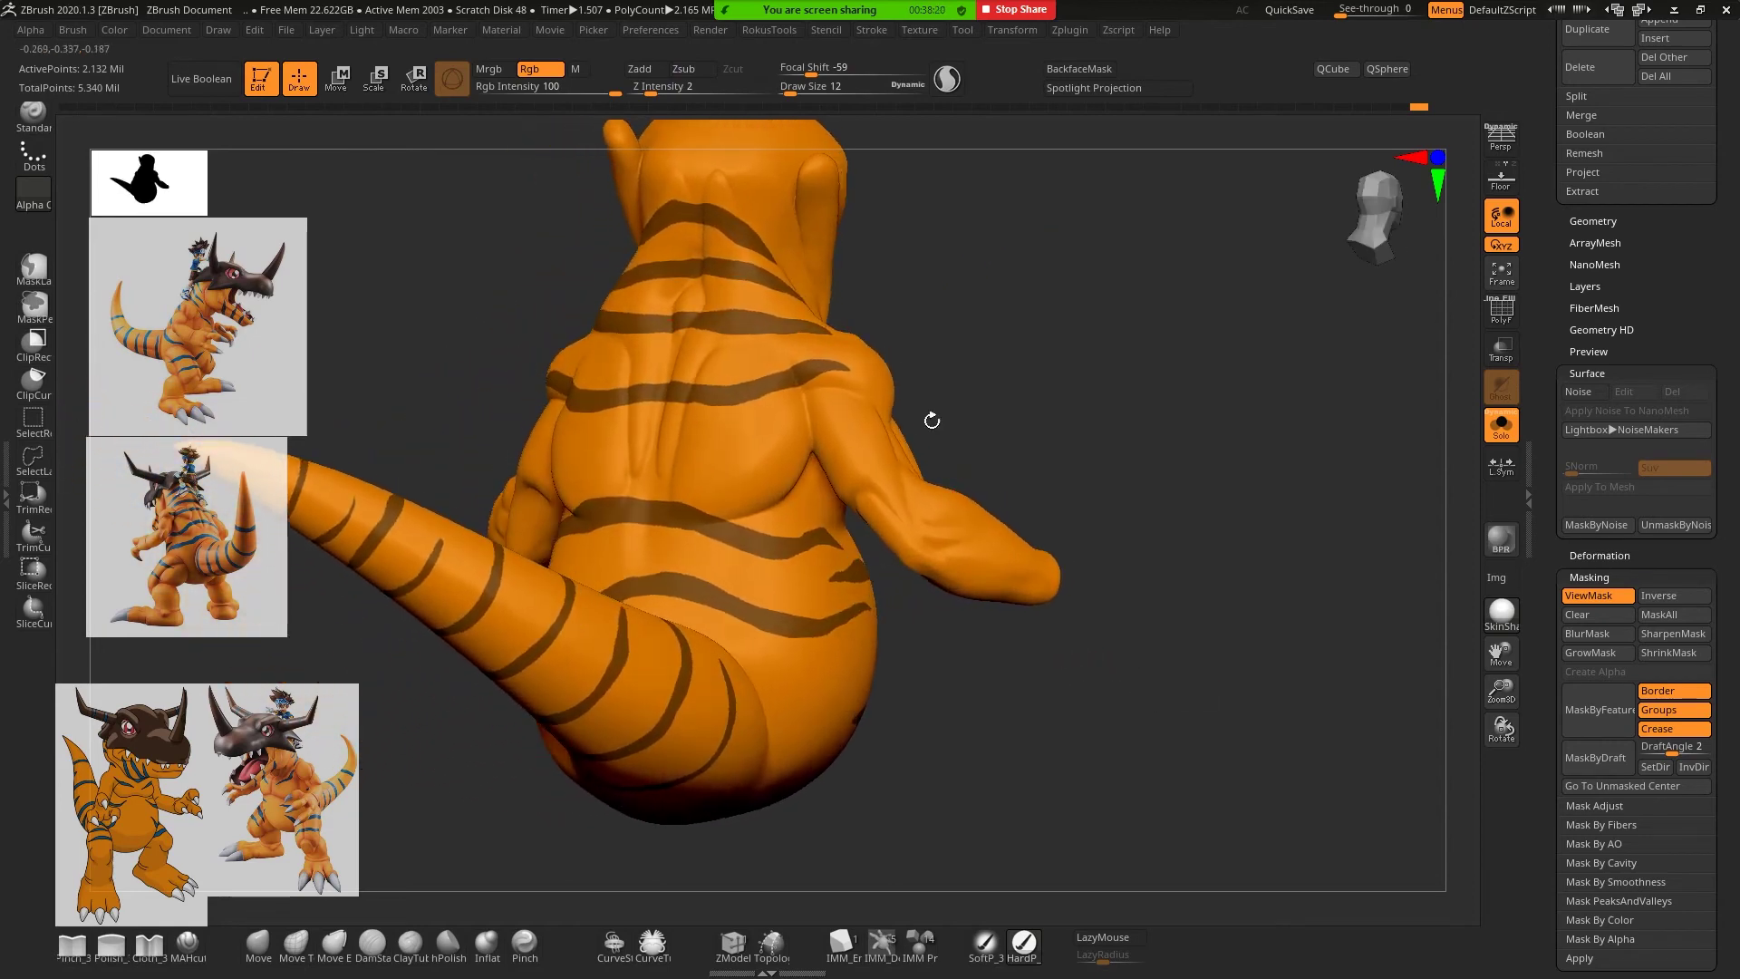
{"action": "mouse_move", "coordinate": [1154, 412]}
{"action": "left_mouse_down"}
{"action": "mouse_move", "coordinate": [1127, 435]}
{"action": "mouse_move", "coordinate": [1216, 404]}
{"action": "mouse_move", "coordinate": [1064, 487]}
{"action": "mouse_move", "coordinate": [1154, 524]}
{"action": "mouse_move", "coordinate": [1084, 567]}
{"action": "mouse_move", "coordinate": [1115, 633]}
{"action": "left_mouse_up"}
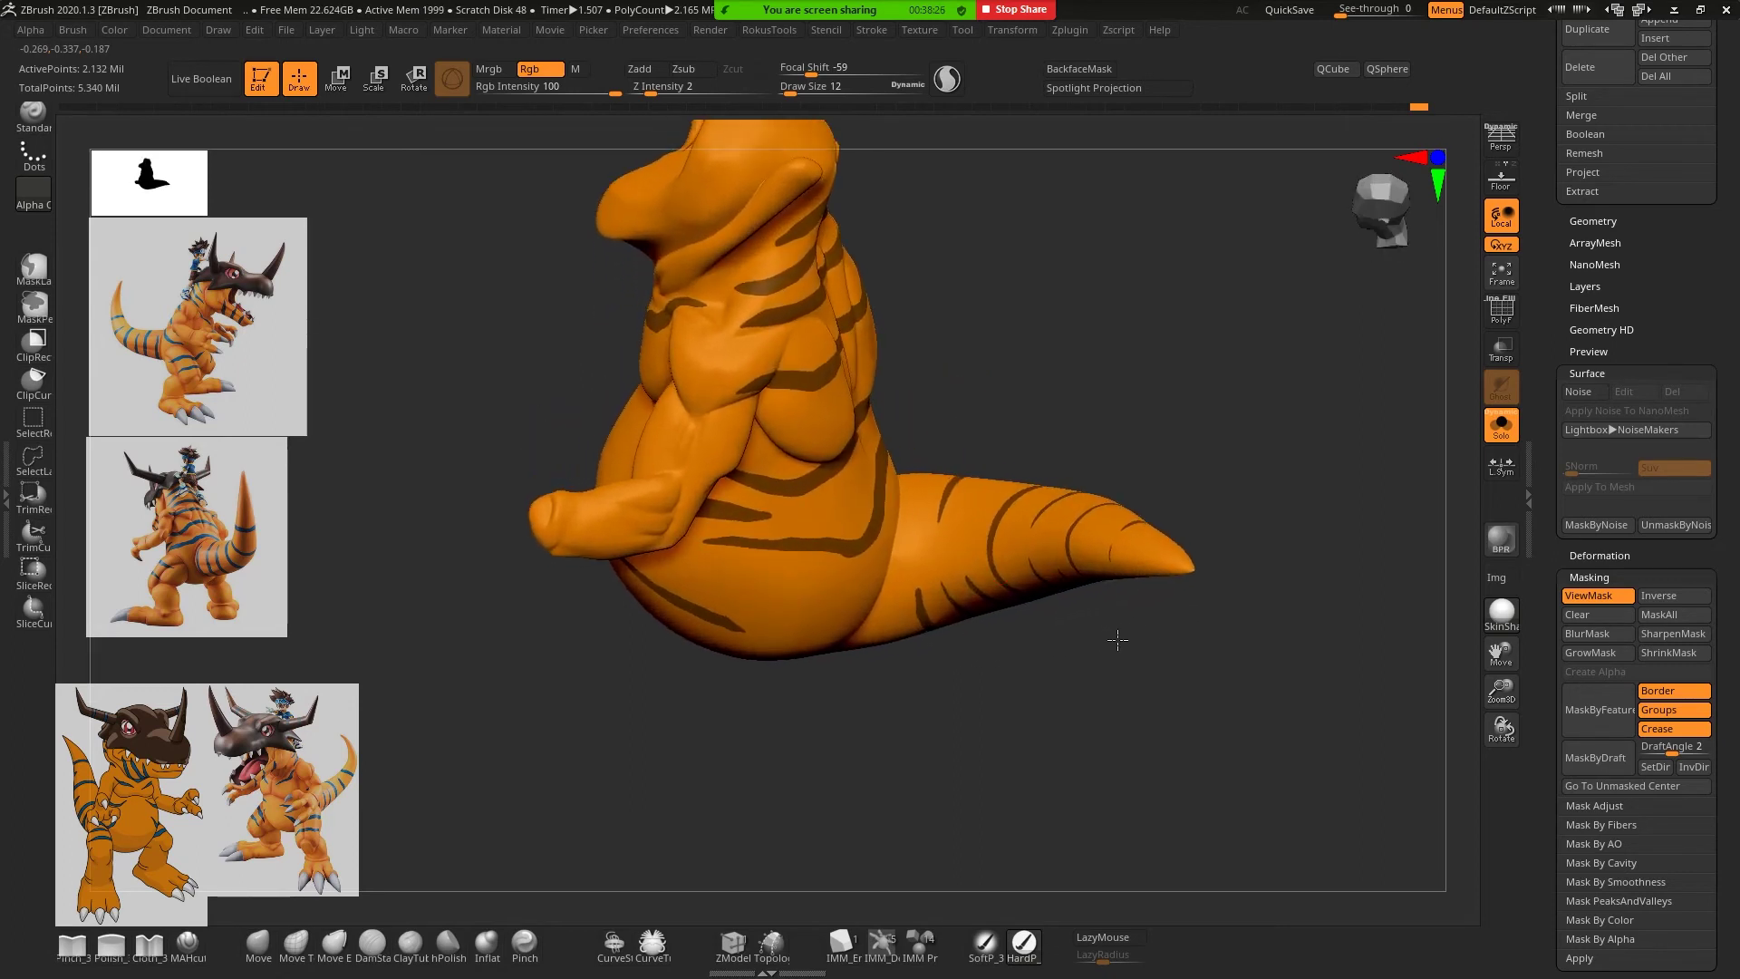
Fade the thin tail mask line and mask the gap so the tail stripe is continuous
{"action": "key", "text": "ctrl"}
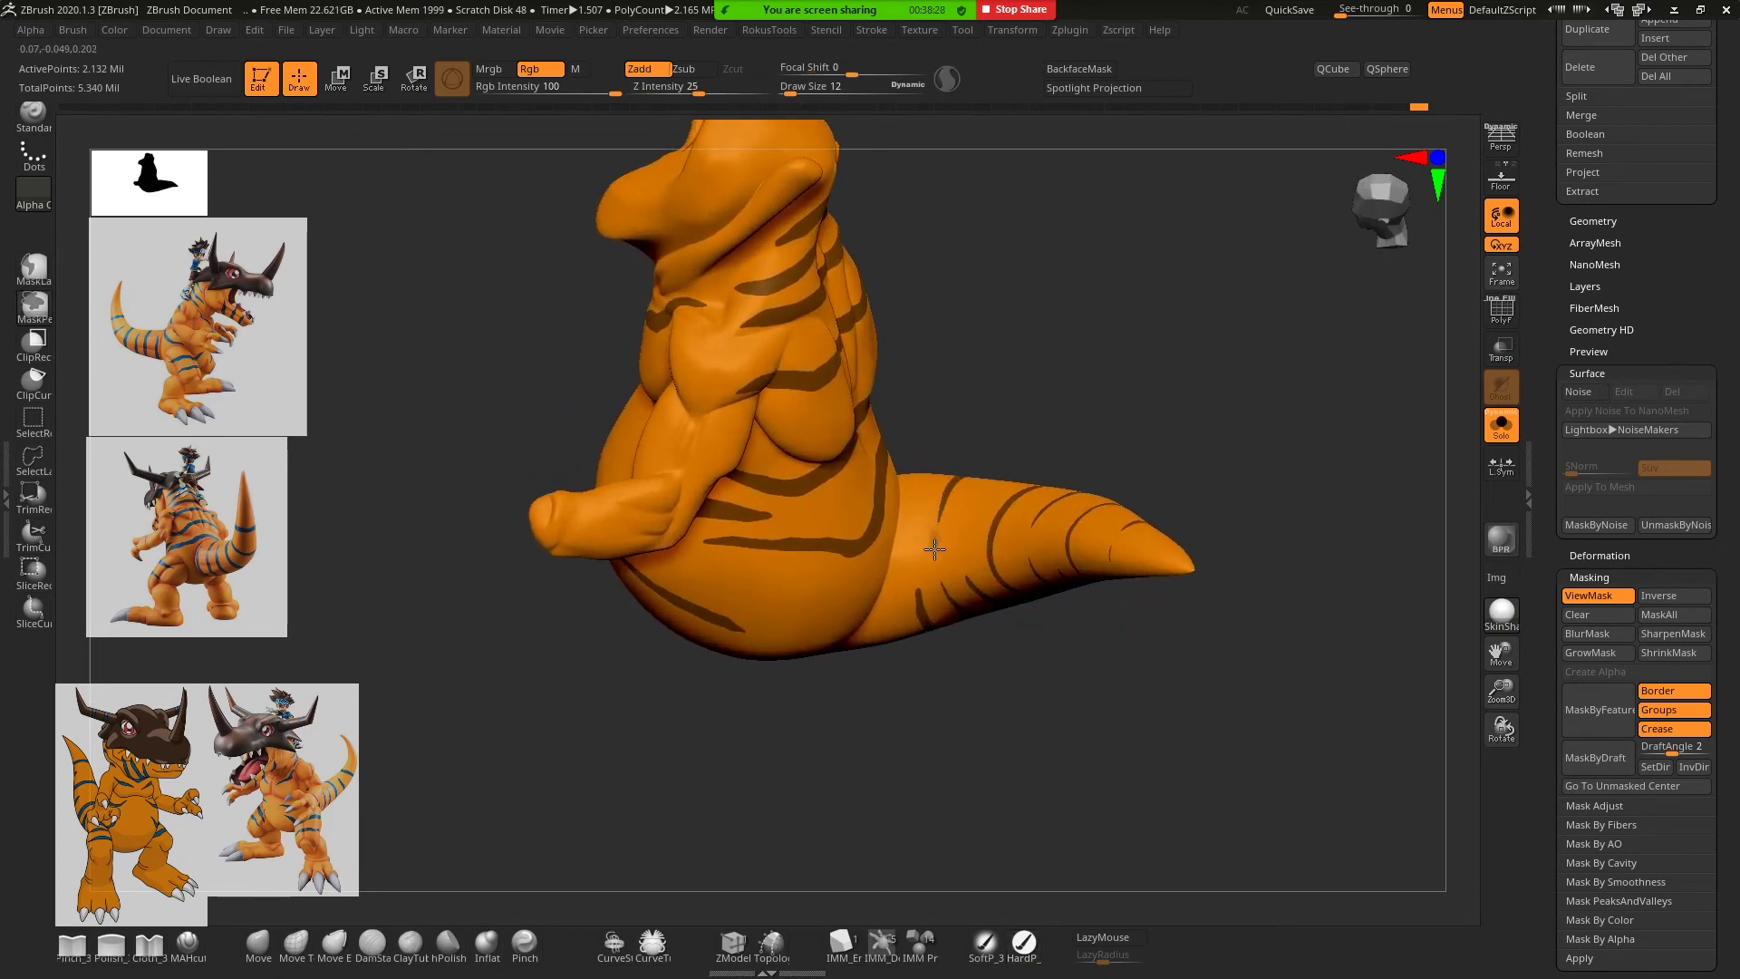
{"action": "left_click", "coordinate": [943, 503], "text": "ctrl"}
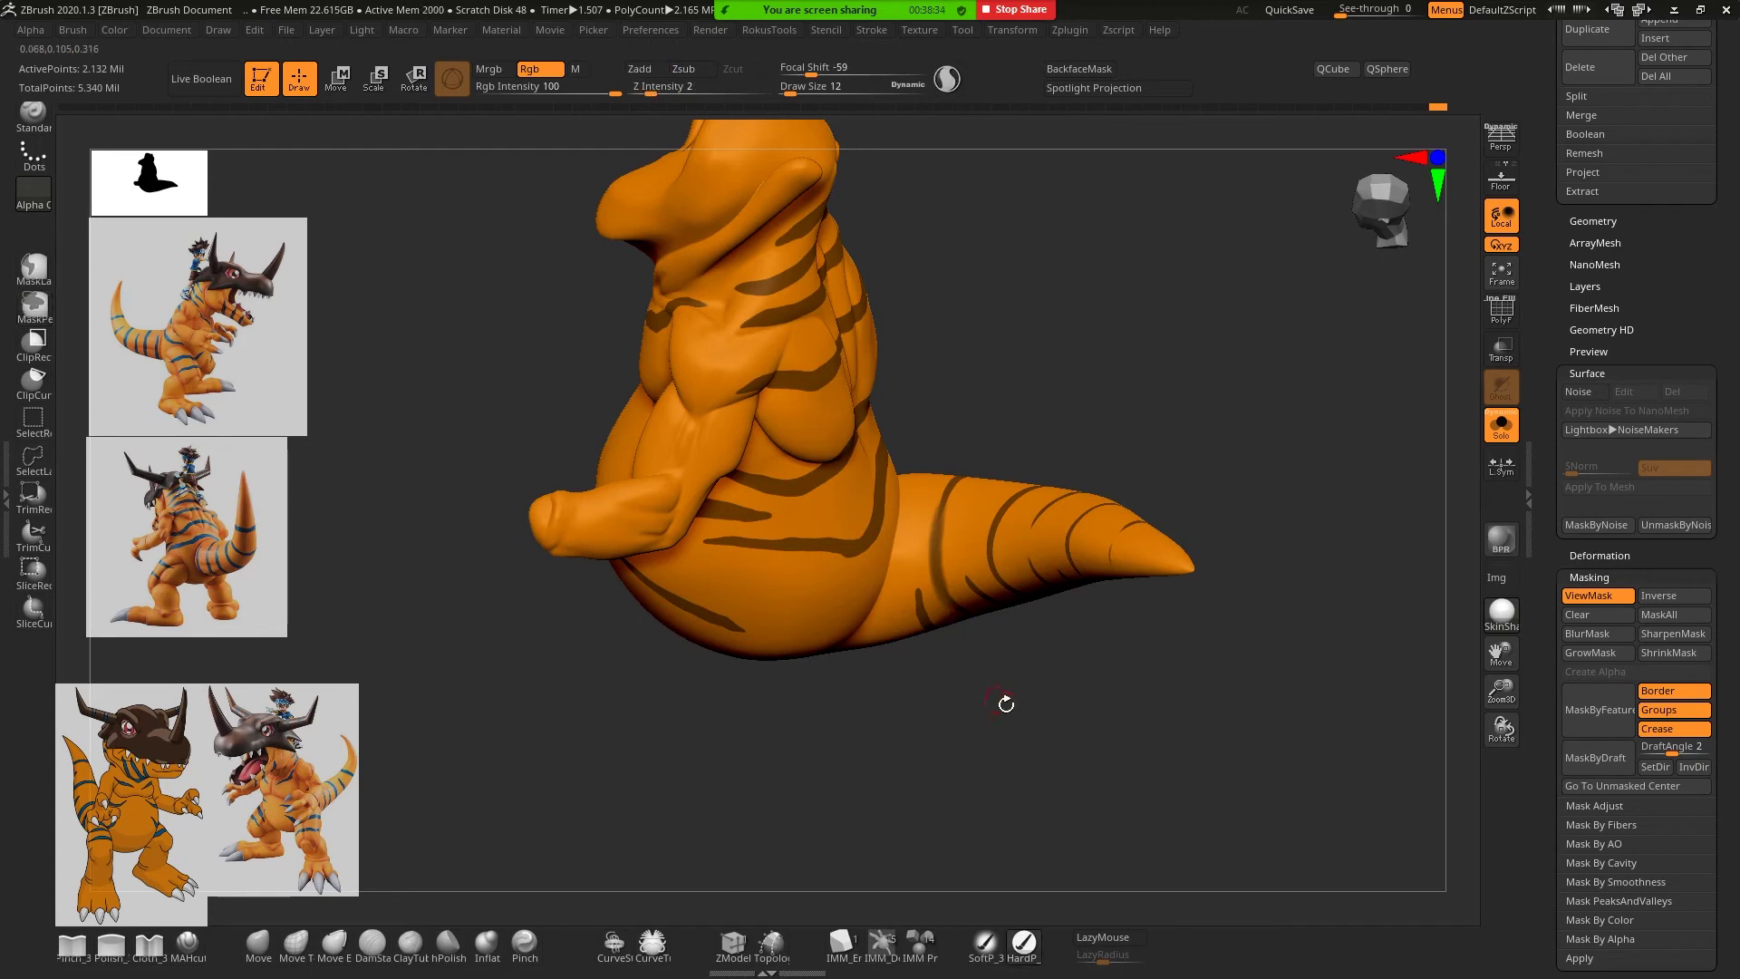
{"action": "left_click_drag", "start_coordinate": [1002, 703], "coordinate": [933, 542]}
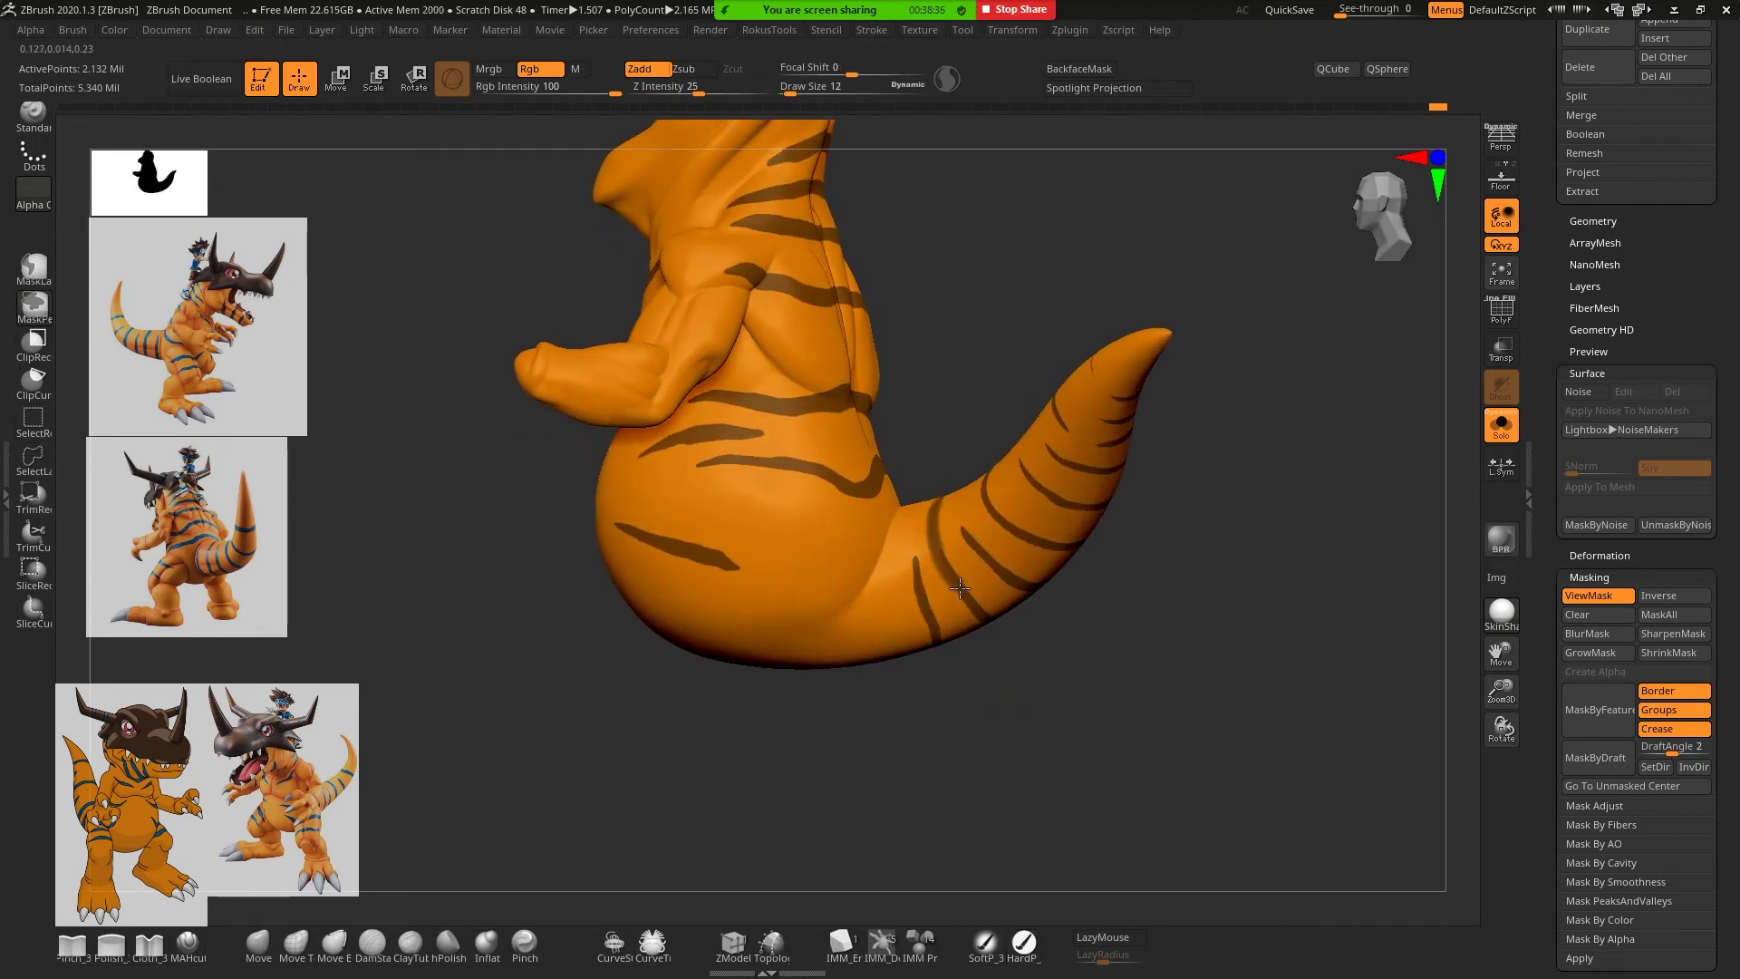
{"action": "key", "text": "ctrl"}
{"action": "left_click_drag", "start_coordinate": [972, 582], "coordinate": [1133, 707]}
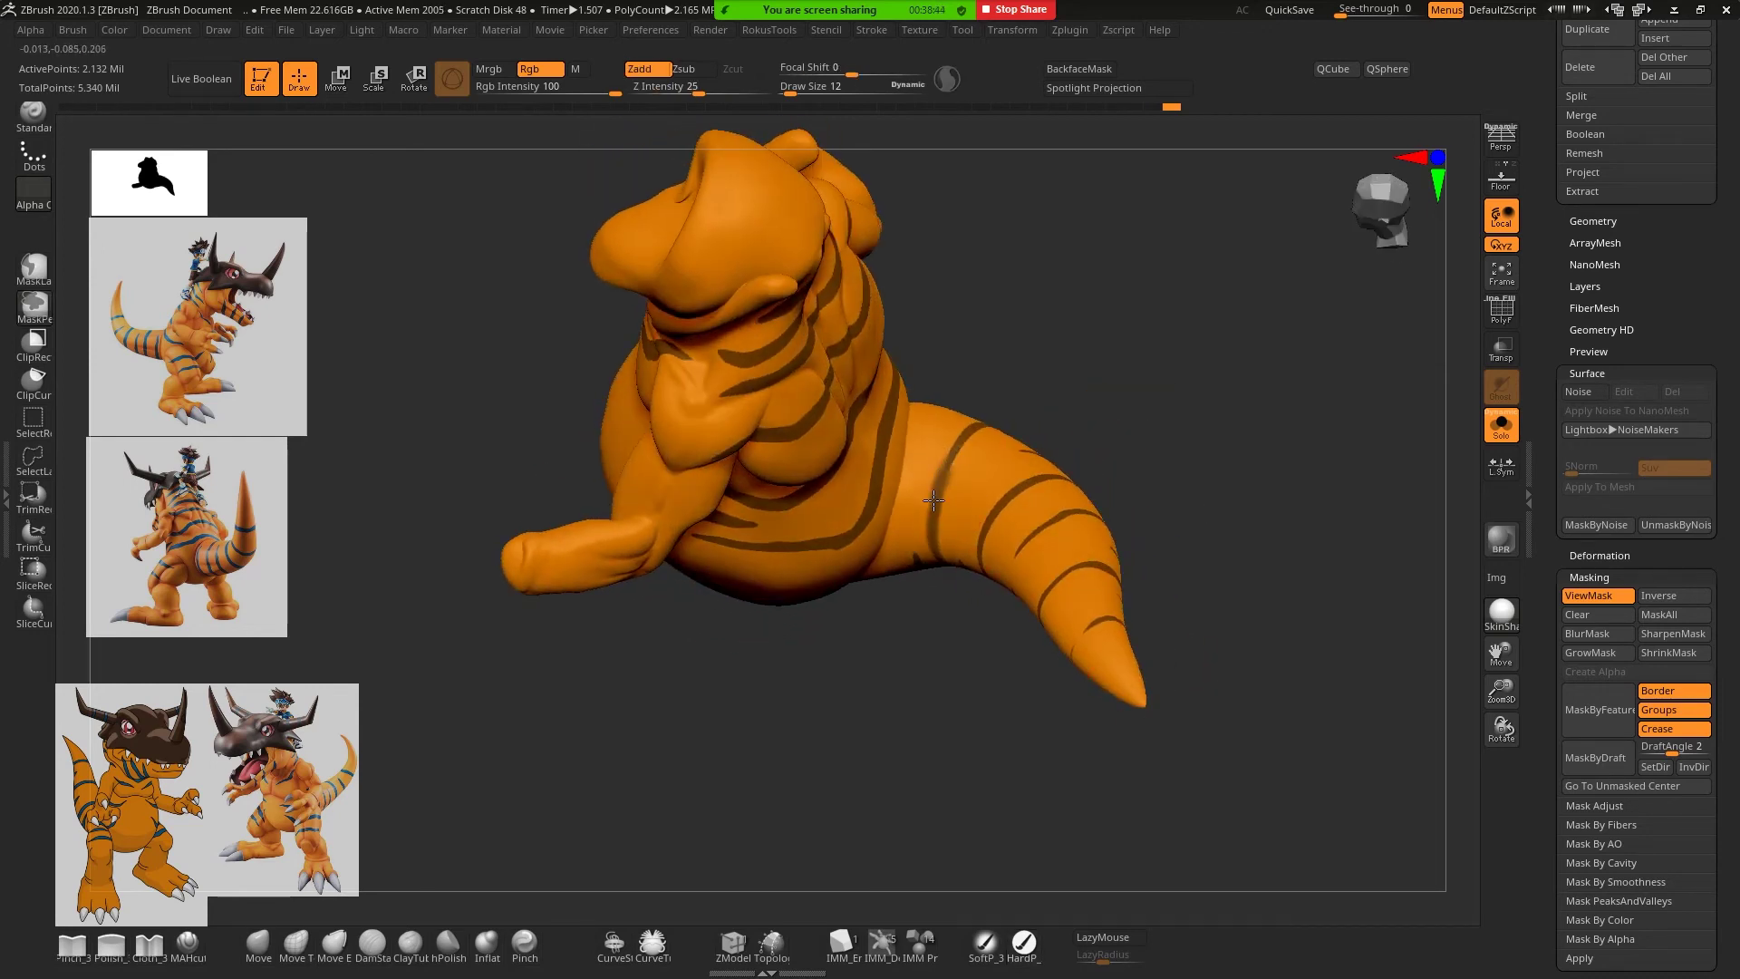
{"action": "left_click_drag", "start_coordinate": [934, 500], "coordinate": [967, 457]}
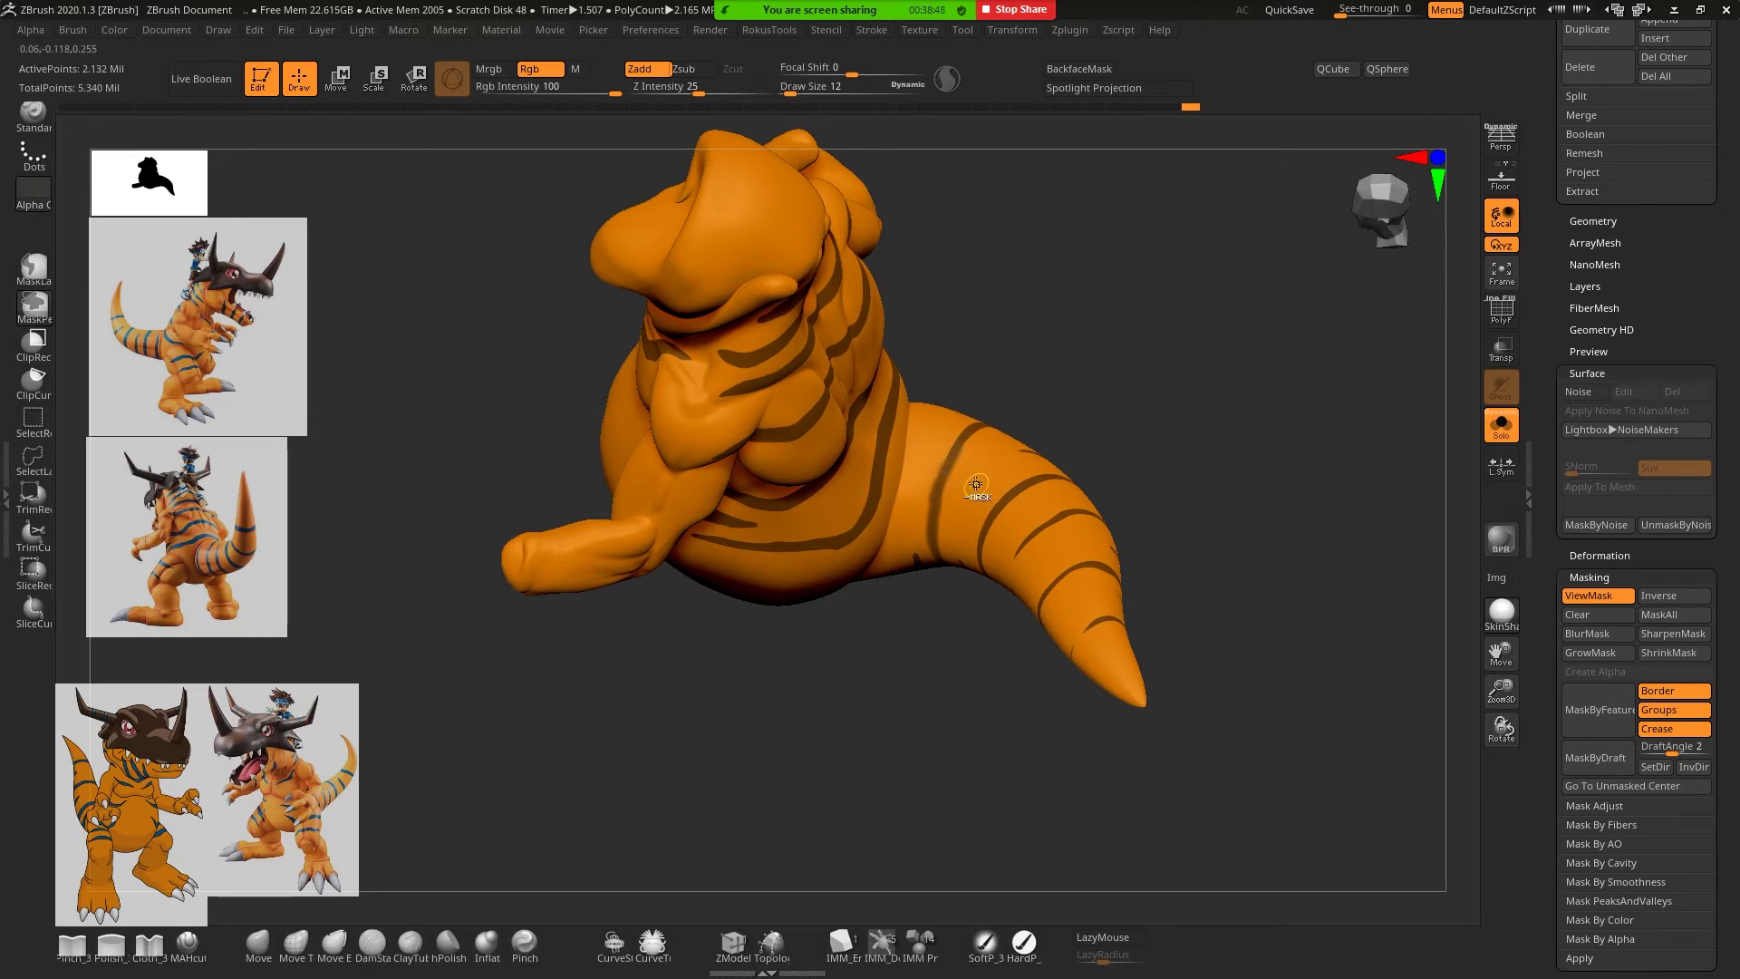
{"action": "mouse_move", "coordinate": [1192, 602]}
{"action": "left_mouse_down"}
{"action": "mouse_move", "coordinate": [1078, 585]}
{"action": "mouse_move", "coordinate": [777, 726]}
{"action": "mouse_move", "coordinate": [874, 711]}
{"action": "mouse_move", "coordinate": [897, 630]}
{"action": "mouse_move", "coordinate": [1084, 644]}
{"action": "mouse_move", "coordinate": [1030, 644]}
{"action": "mouse_move", "coordinate": [1124, 589]}
{"action": "mouse_move", "coordinate": [1179, 600]}
{"action": "mouse_move", "coordinate": [1069, 579]}
{"action": "mouse_move", "coordinate": [1200, 540]}
{"action": "mouse_move", "coordinate": [1148, 581]}
{"action": "mouse_move", "coordinate": [1157, 541]}
{"action": "left_mouse_up"}
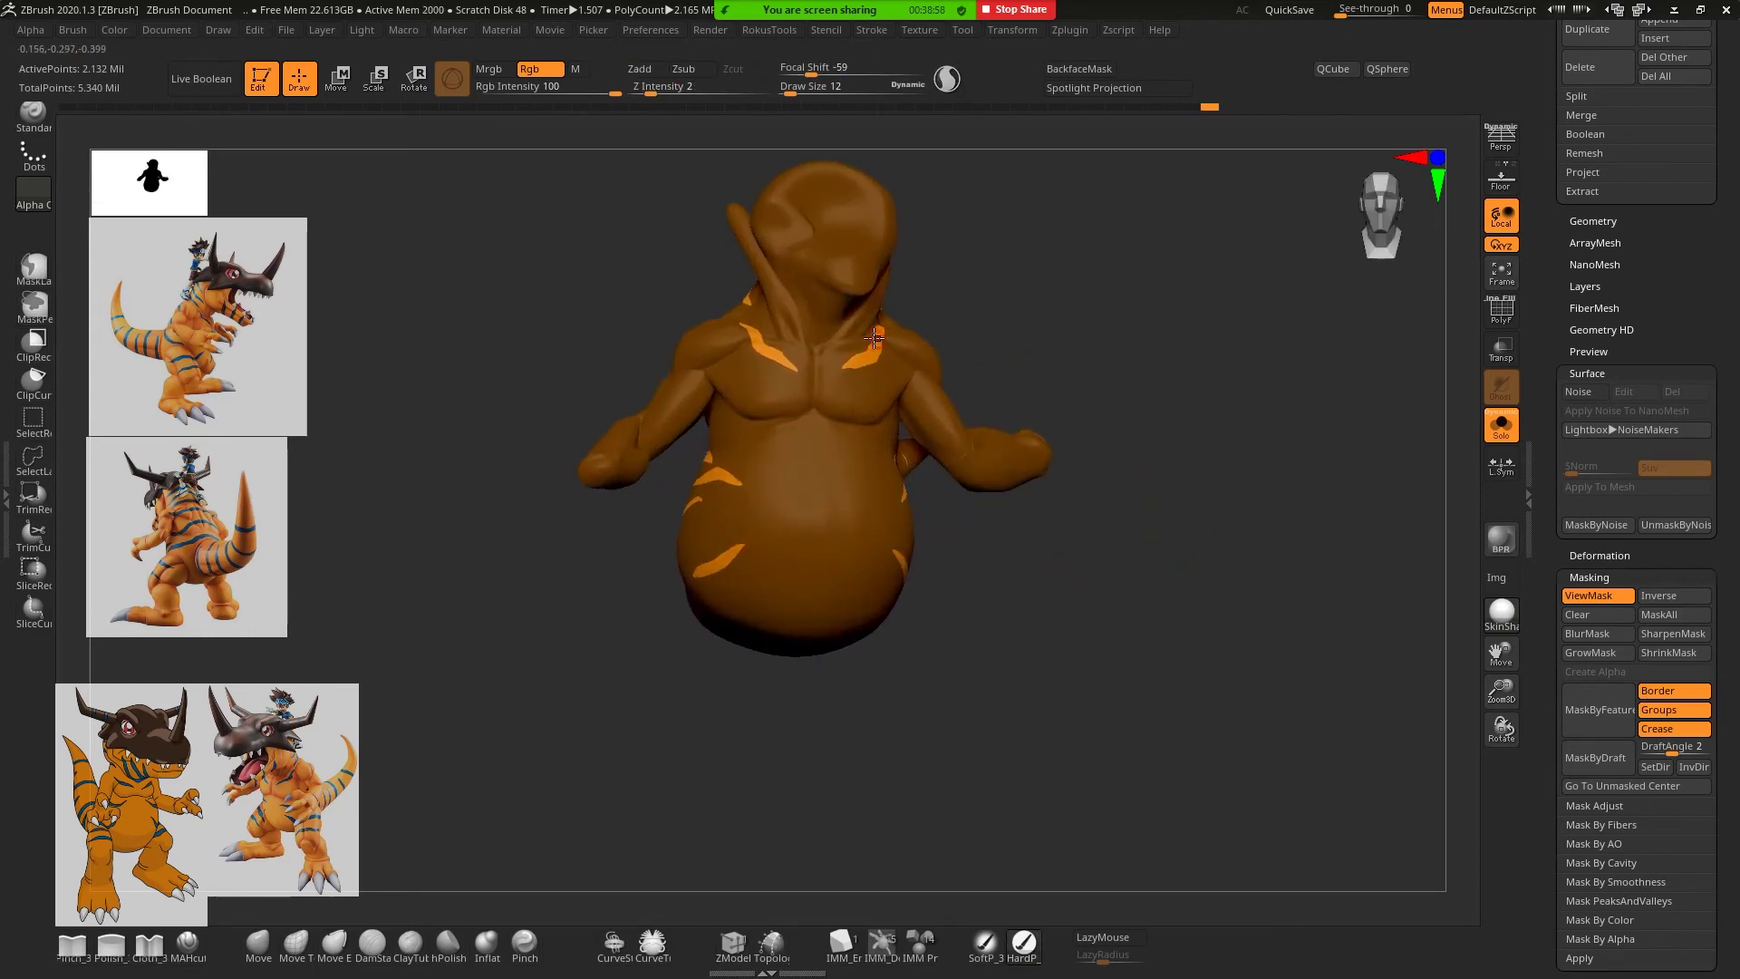
Inflate the unmasked stripe areas a few steps with RokusTools Modificadores > Inflate
{"action": "mouse_move", "coordinate": [1138, 372]}
{"action": "left_mouse_down"}
{"action": "mouse_move", "coordinate": [1107, 299]}
{"action": "mouse_move", "coordinate": [1239, 357]}
{"action": "mouse_move", "coordinate": [1207, 400]}
{"action": "mouse_move", "coordinate": [1282, 388]}
{"action": "mouse_move", "coordinate": [1180, 388]}
{"action": "left_mouse_up"}
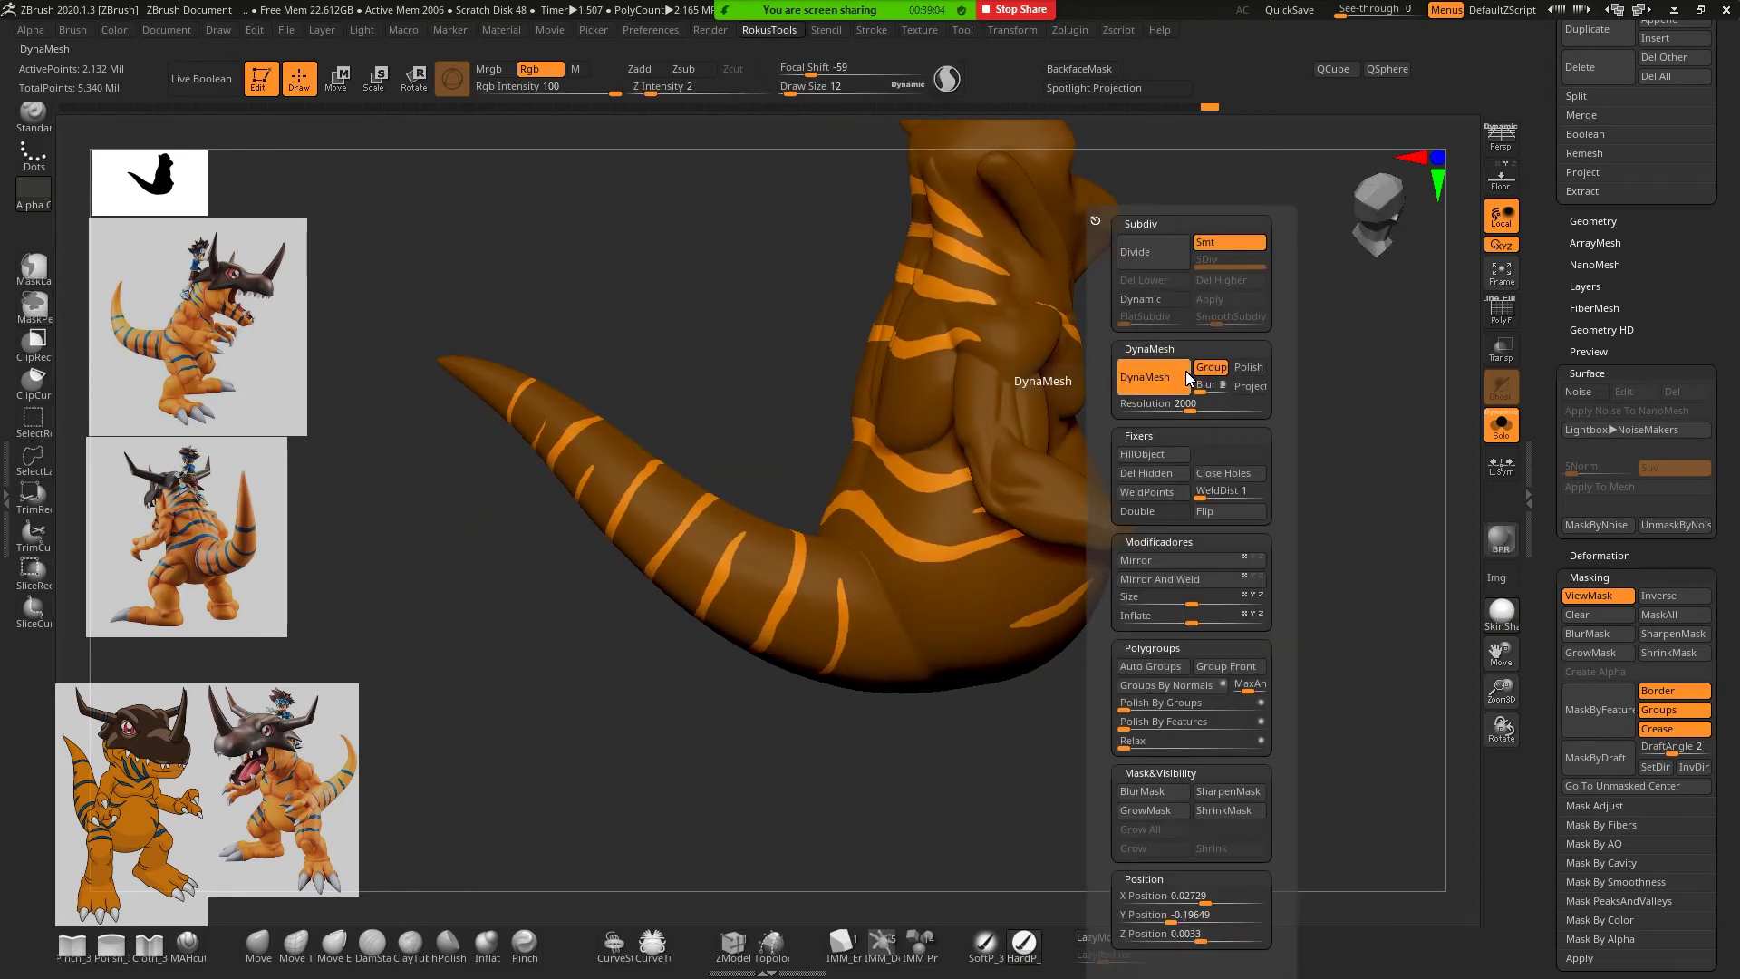
{"action": "key", "text": "space"}
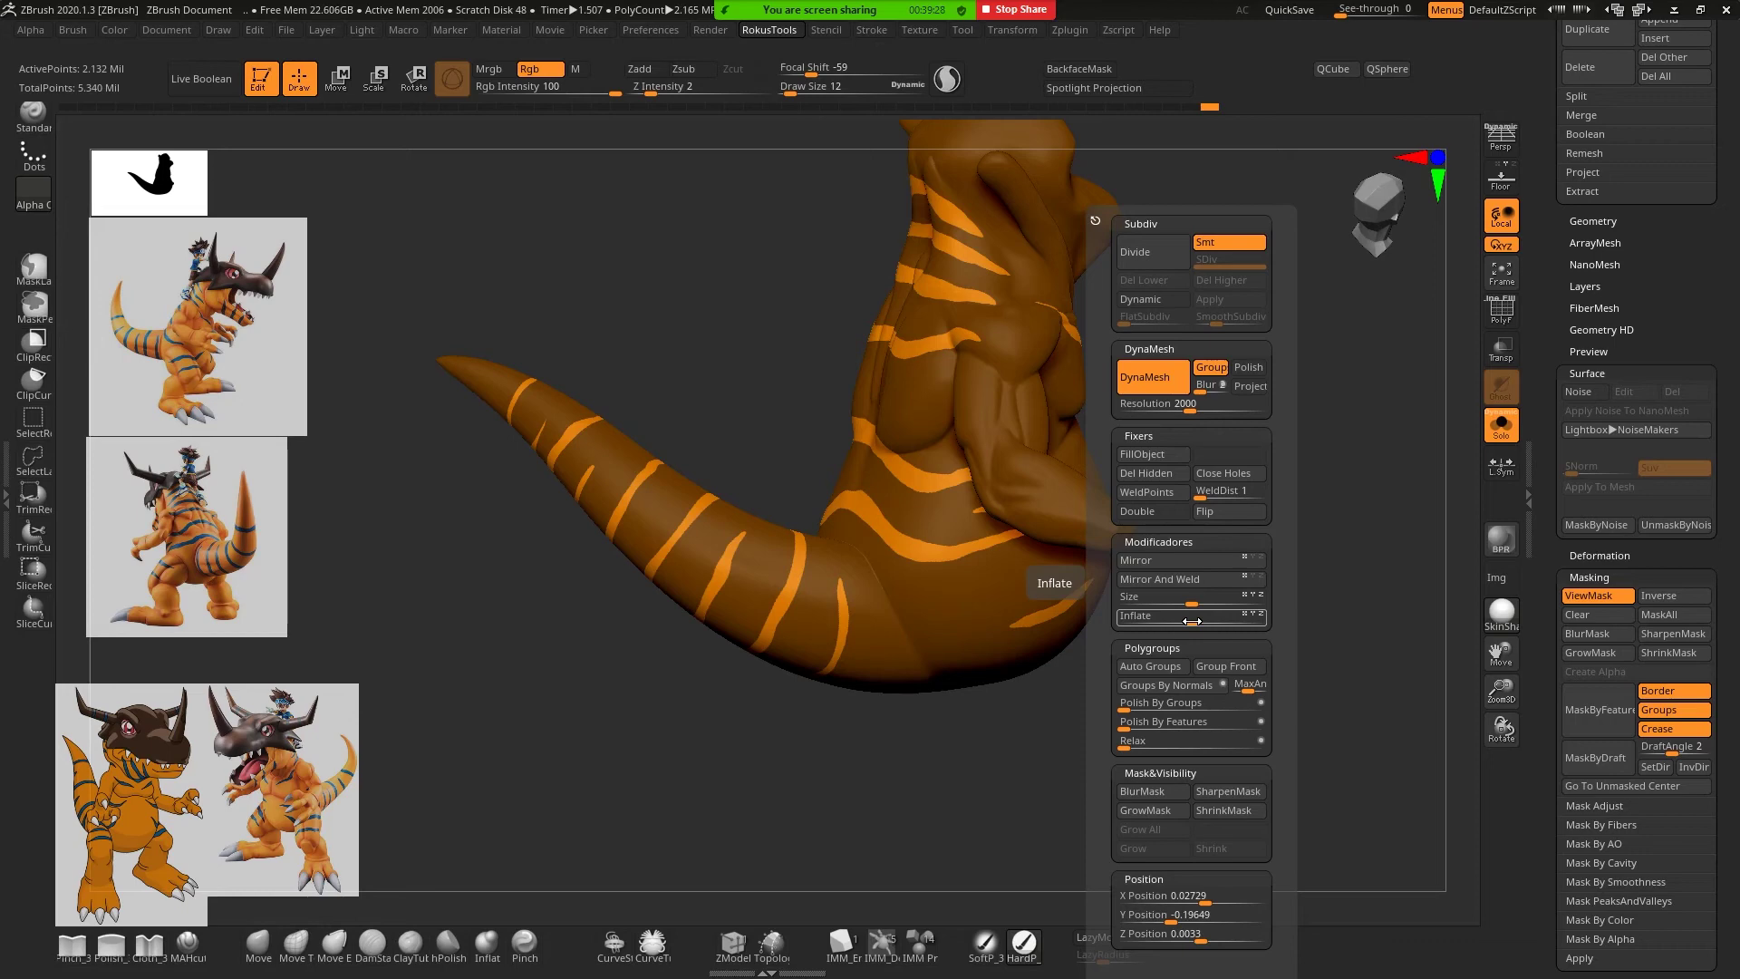
{"action": "left_click_drag", "start_coordinate": [1192, 622], "coordinate": [1196, 622]}
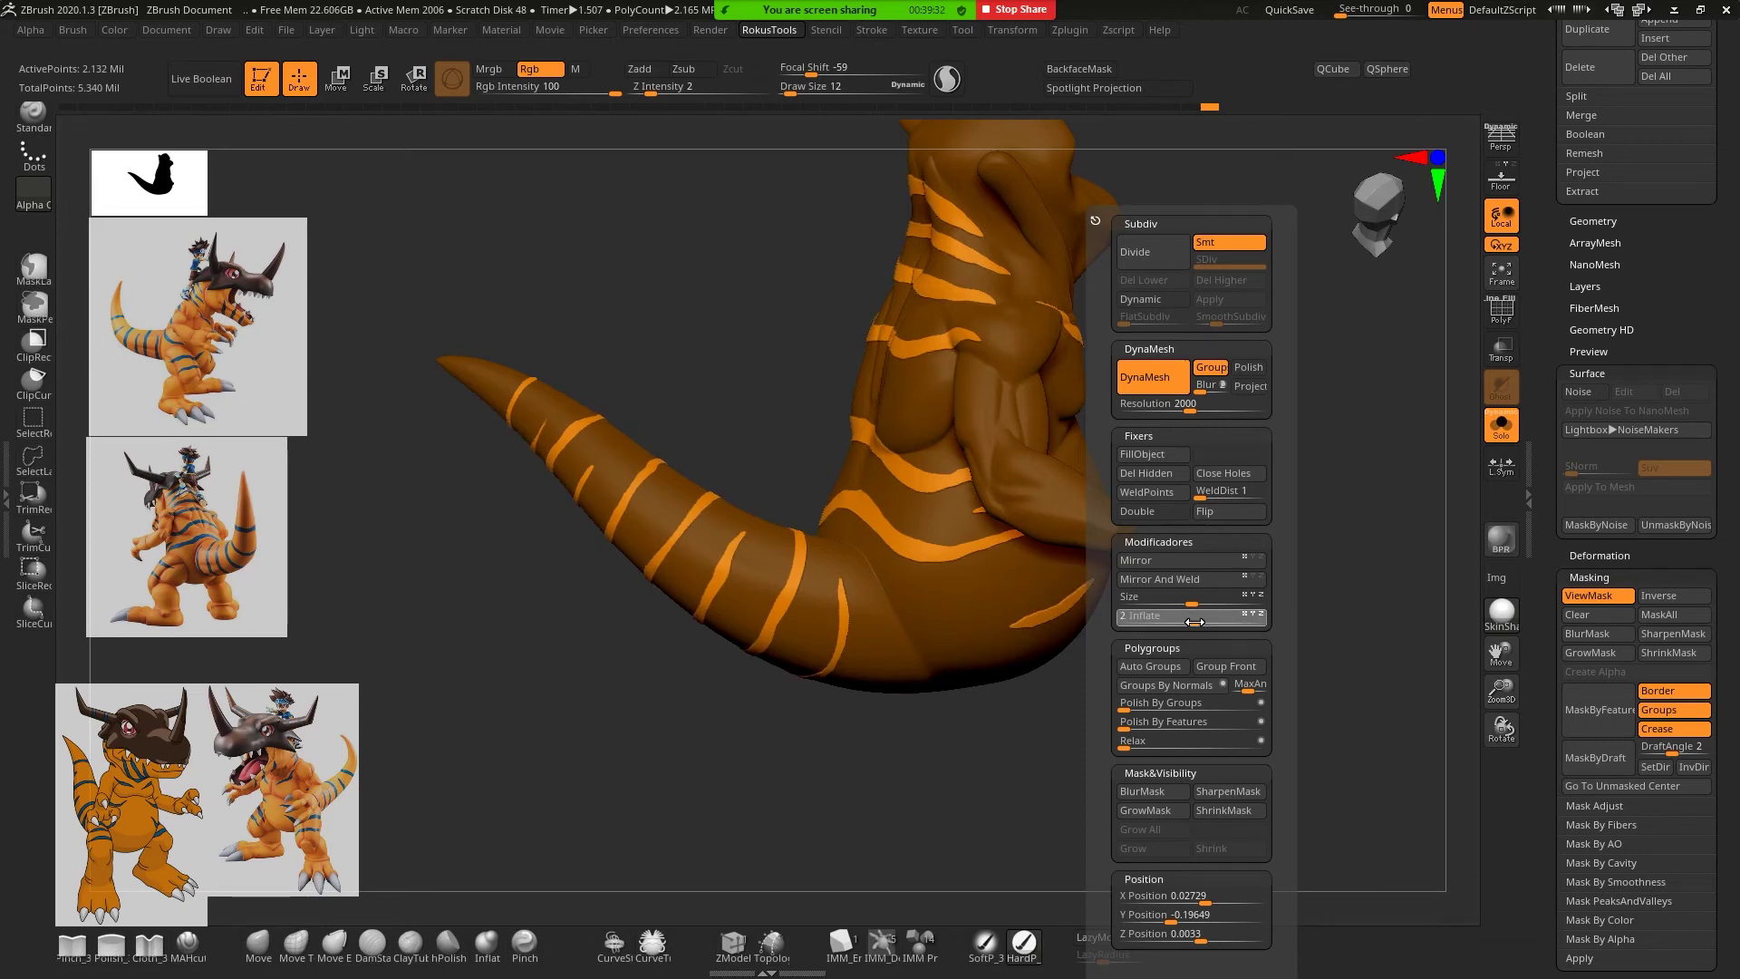
{"action": "left_click_drag", "start_coordinate": [1196, 621], "coordinate": [1192, 622]}
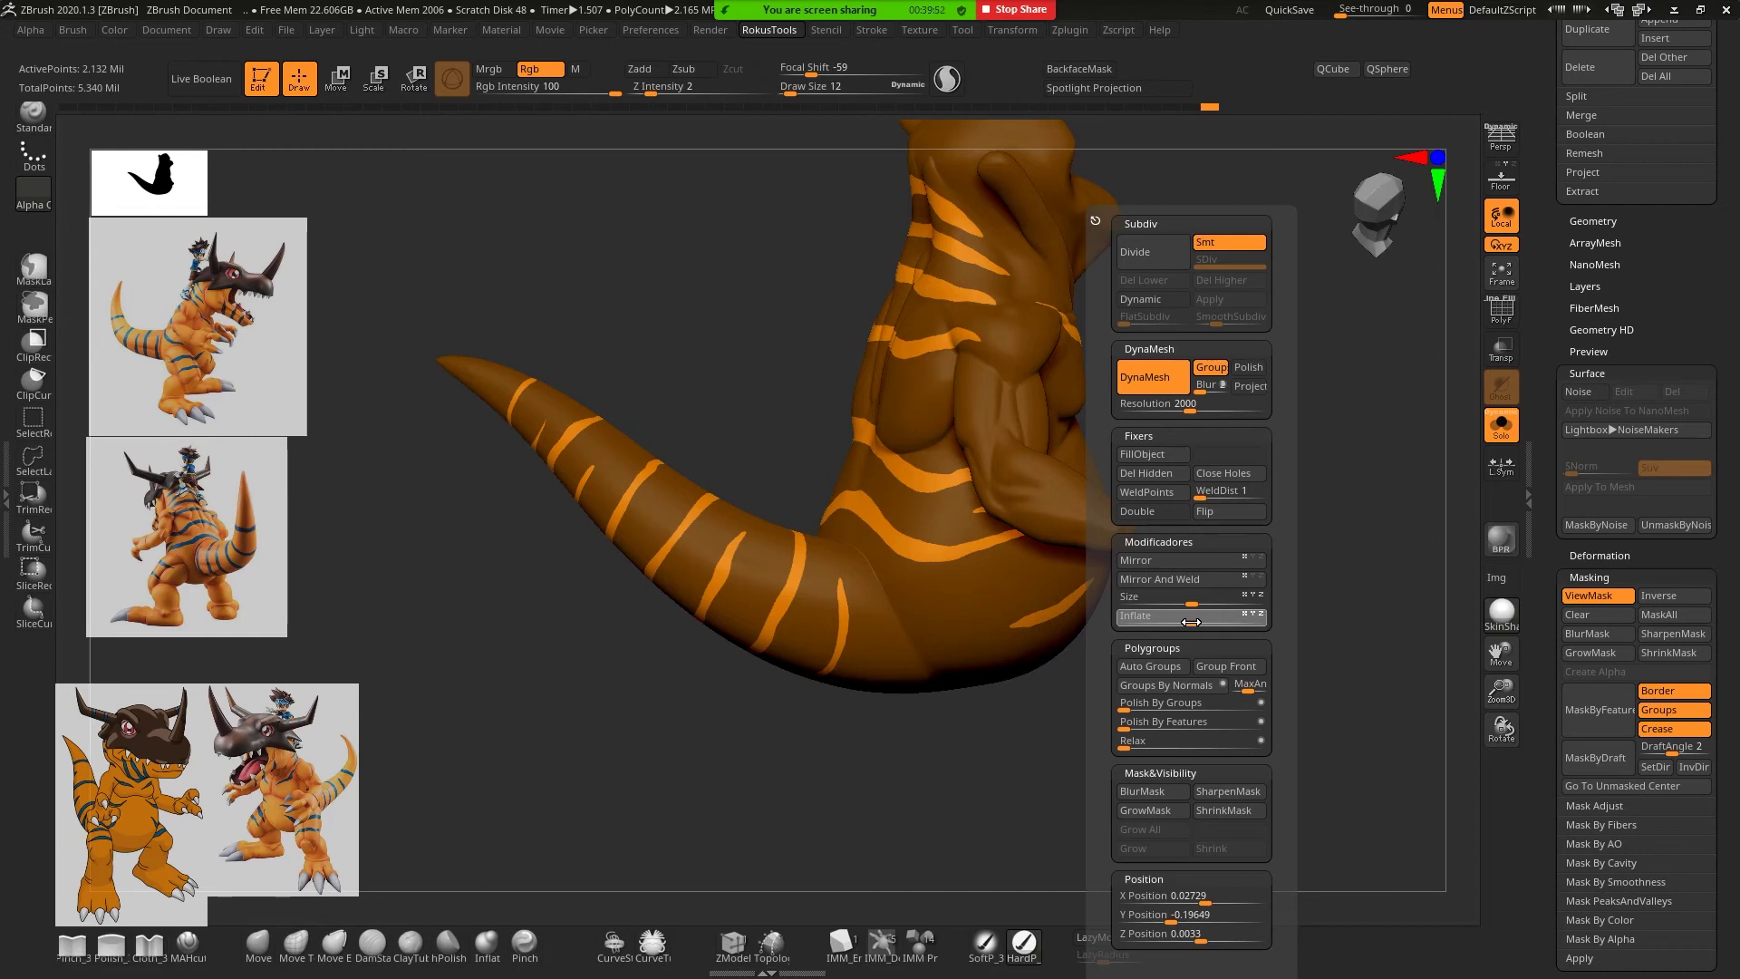
{"action": "left_click_drag", "start_coordinate": [1194, 622], "coordinate": [1194, 622]}
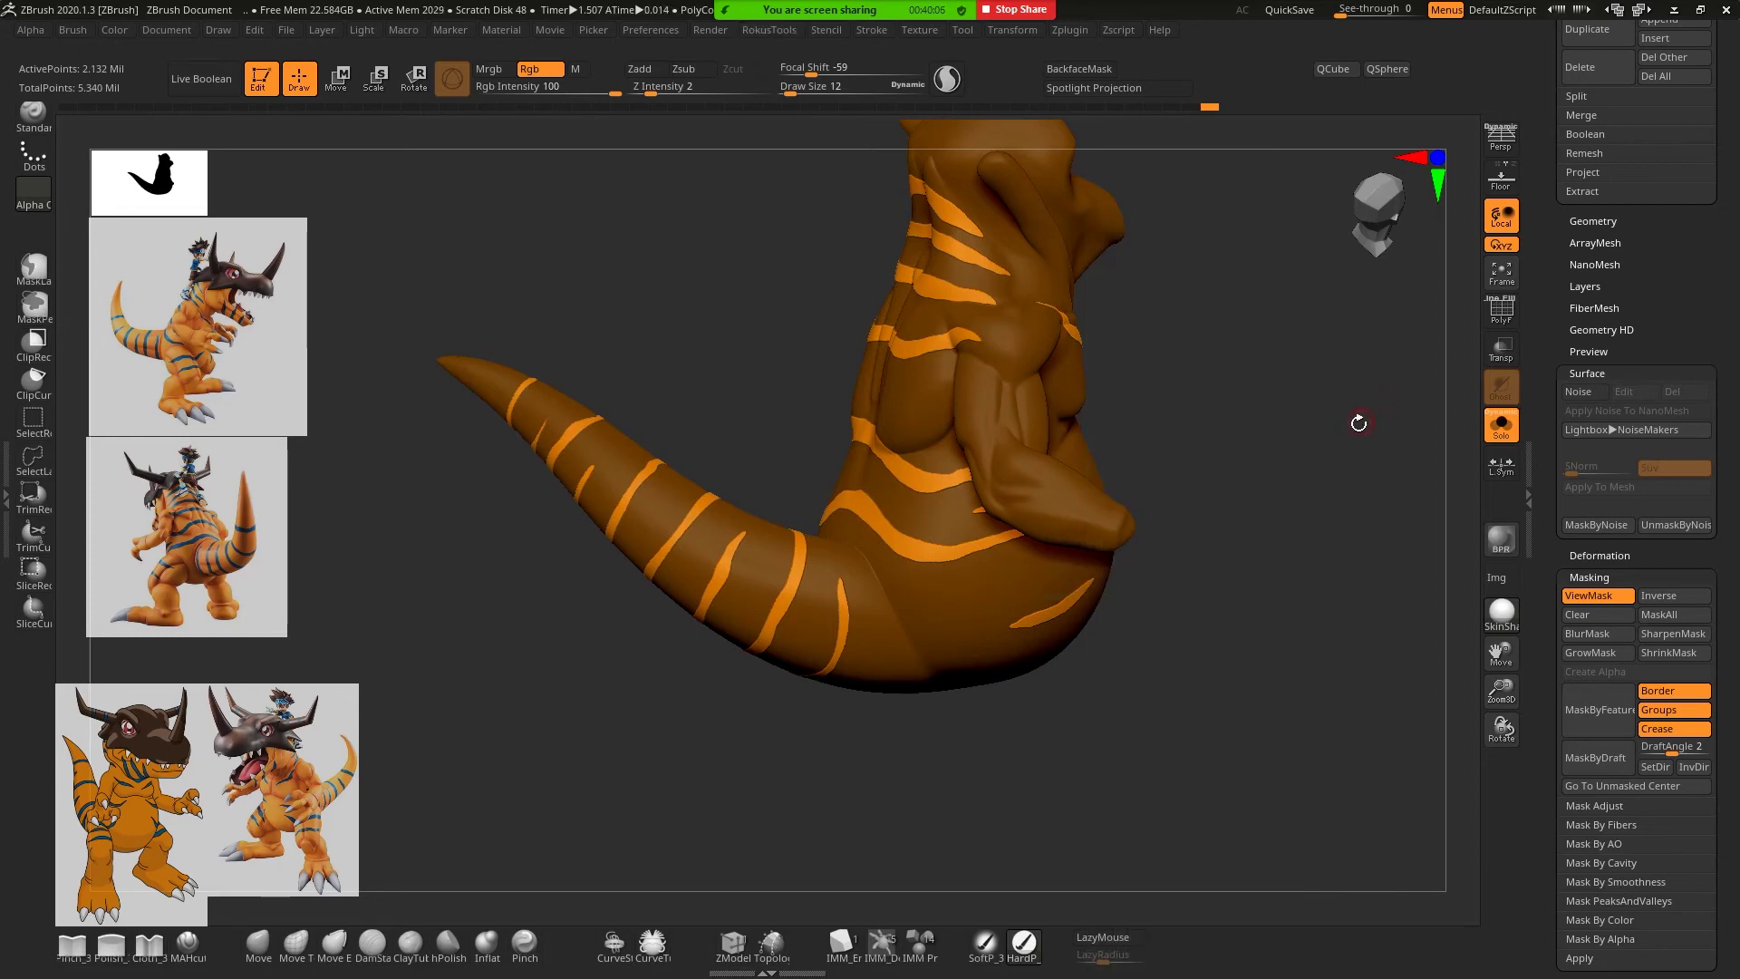
Clear the mask from the whole model
{"action": "key", "text": "ctrl"}
{"action": "left_click_drag", "start_coordinate": [1292, 360], "coordinate": [1340, 639], "text": "ctrl"}
{"action": "mouse_move", "coordinate": [1254, 730]}
{"action": "left_mouse_down"}
{"action": "mouse_move", "coordinate": [1274, 762]}
{"action": "mouse_move", "coordinate": [1349, 748]}
{"action": "mouse_move", "coordinate": [1368, 723]}
{"action": "left_mouse_up"}
{"action": "mouse_move", "coordinate": [1162, 514]}
{"action": "left_mouse_down"}
{"action": "mouse_move", "coordinate": [1243, 575]}
{"action": "mouse_move", "coordinate": [1166, 559]}
{"action": "mouse_move", "coordinate": [1082, 493]}
{"action": "mouse_move", "coordinate": [1102, 457]}
{"action": "left_mouse_up"}
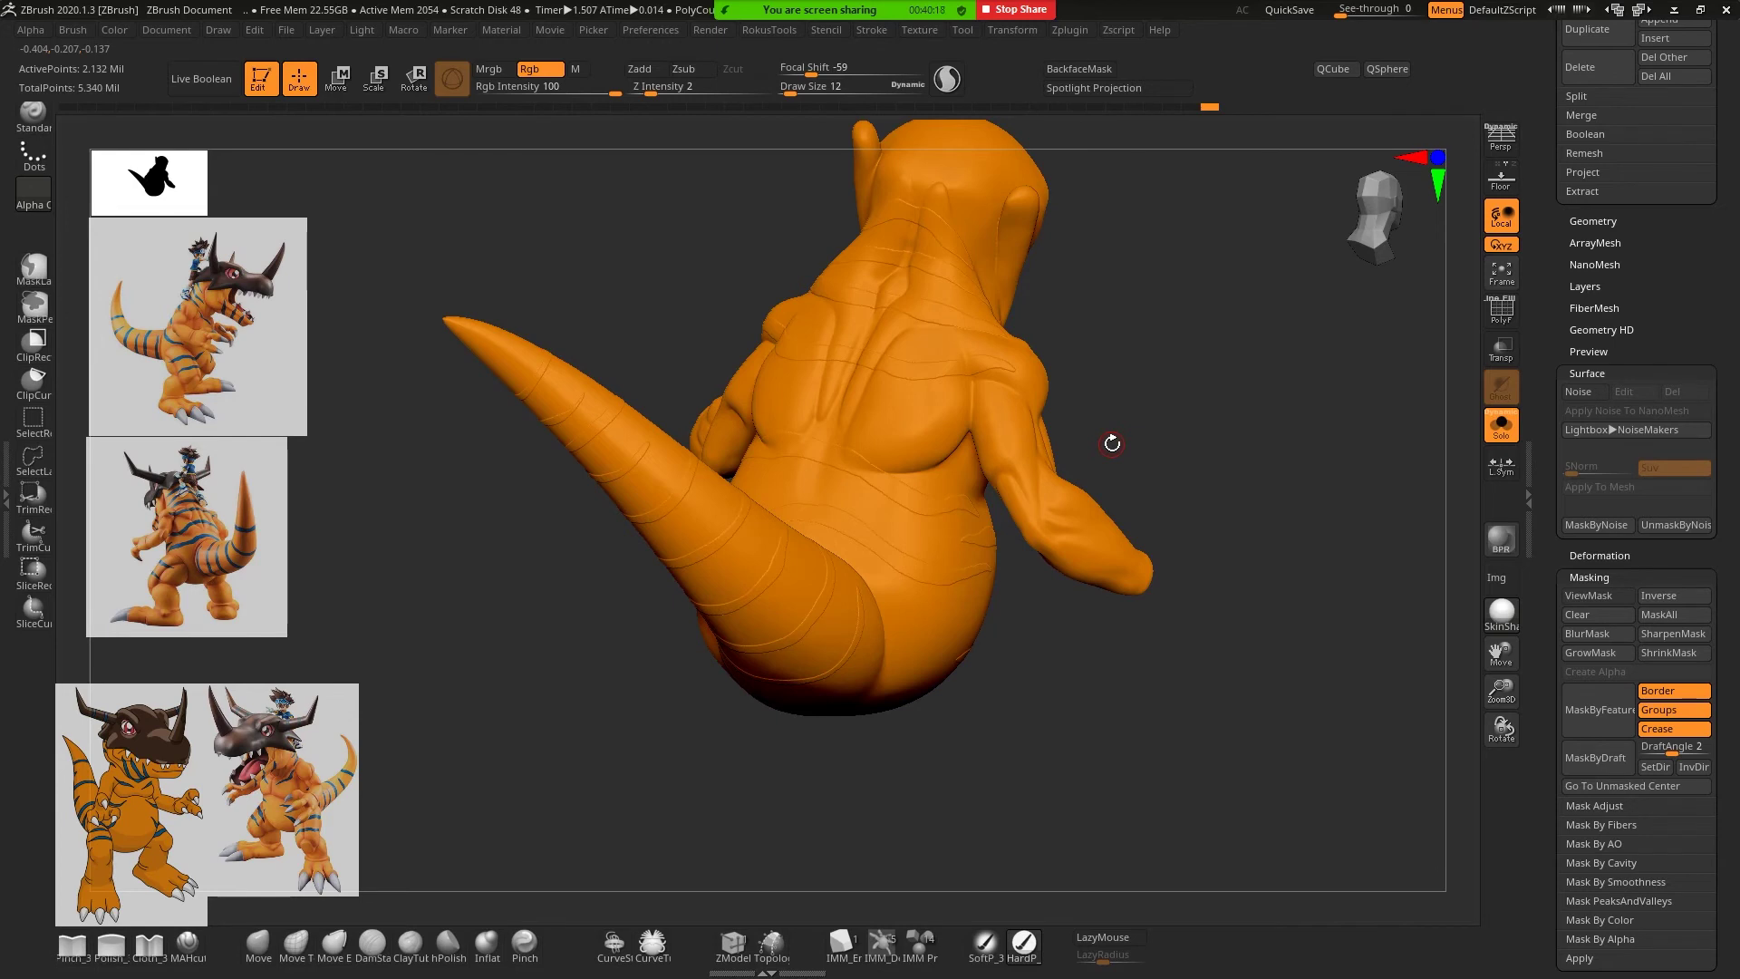
Show the mask, inflate the stripes with a value of 2, then clear the mask
{"action": "key", "text": "ctrl+h"}
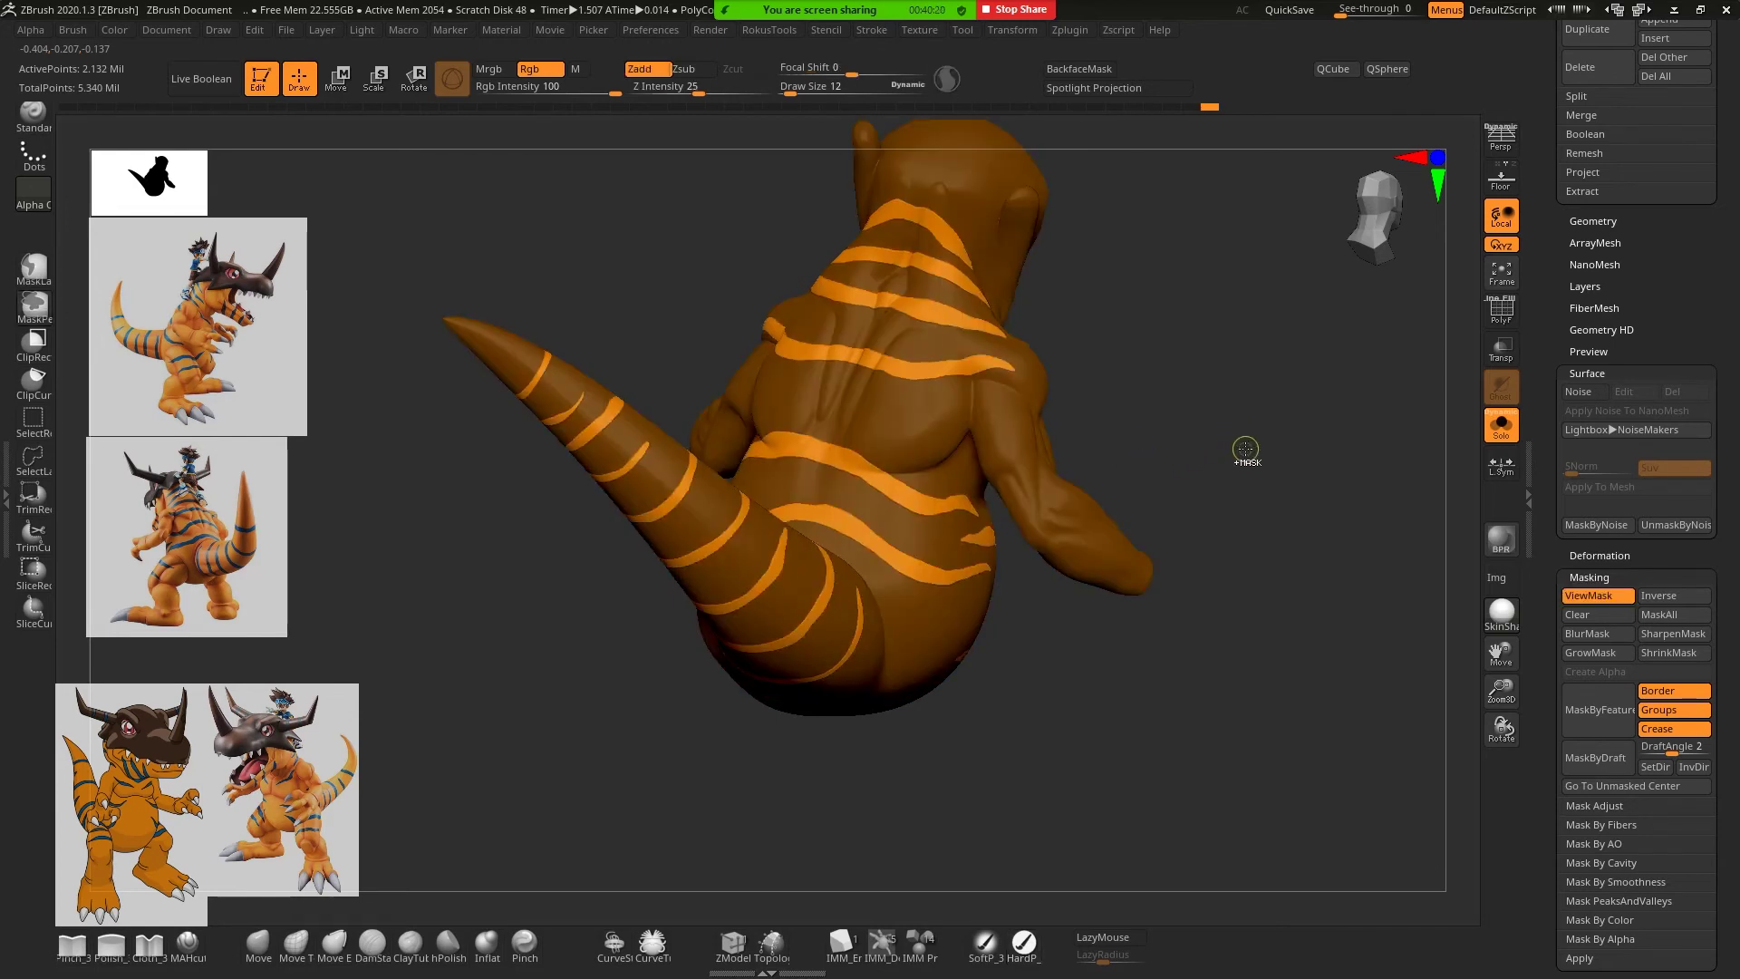
{"action": "key", "text": "space"}
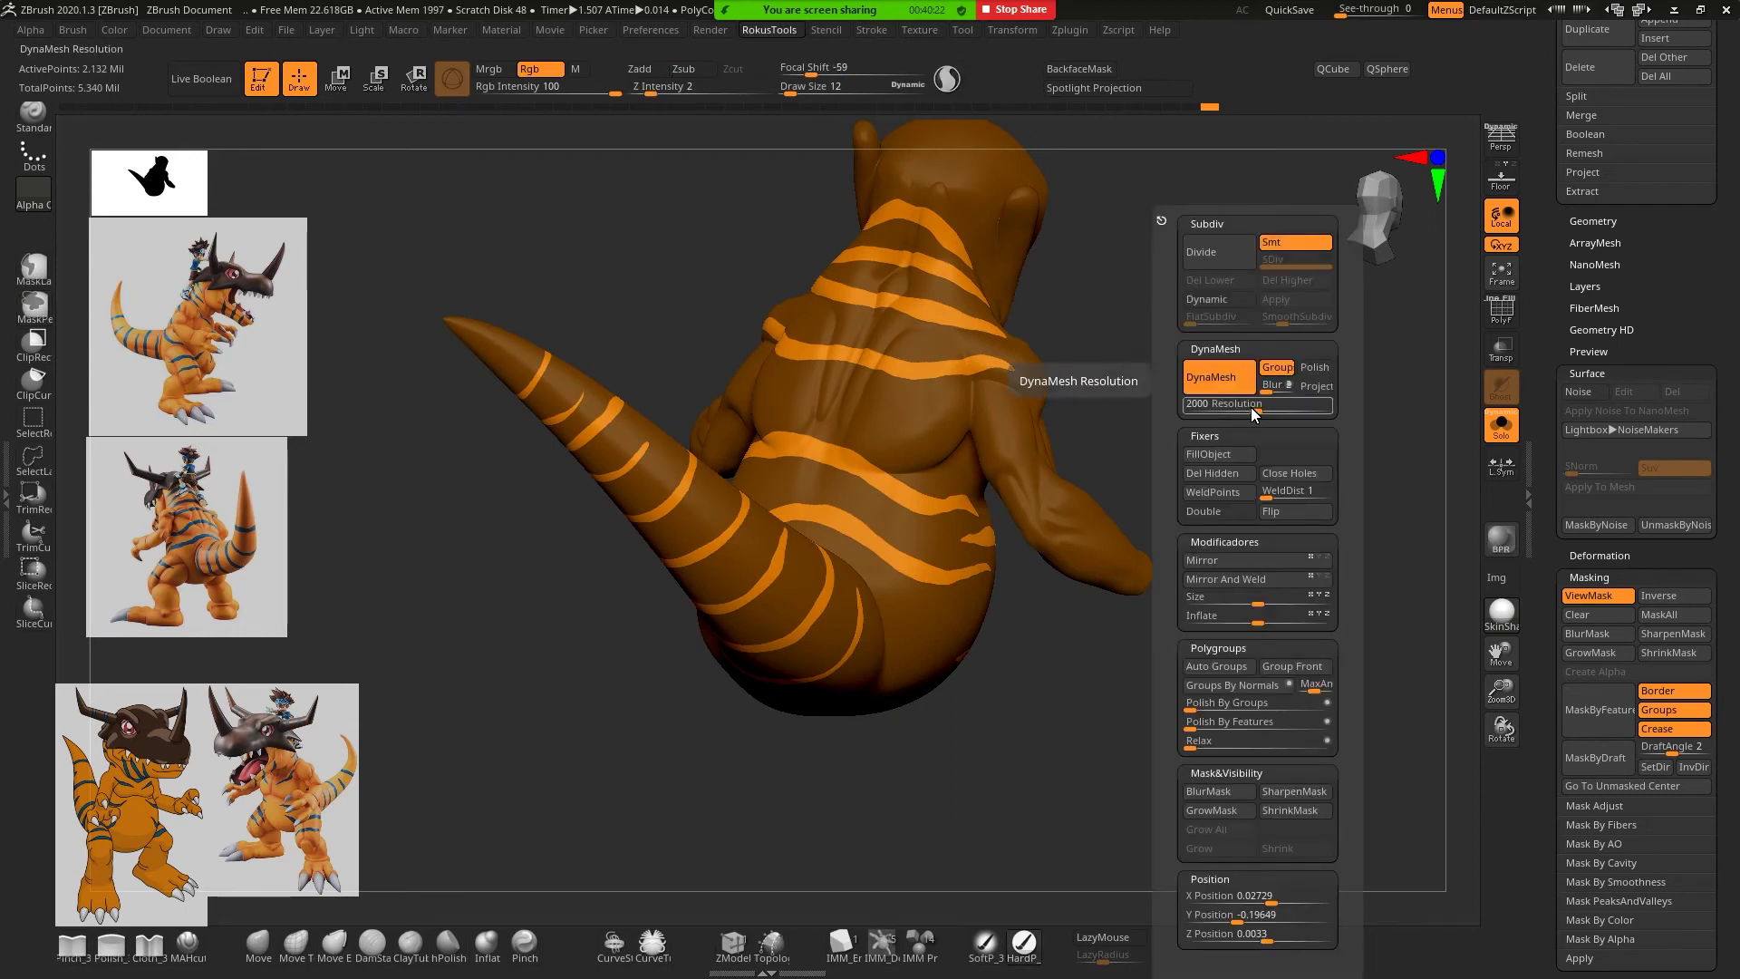
{"action": "left_click", "coordinate": [1208, 616]}
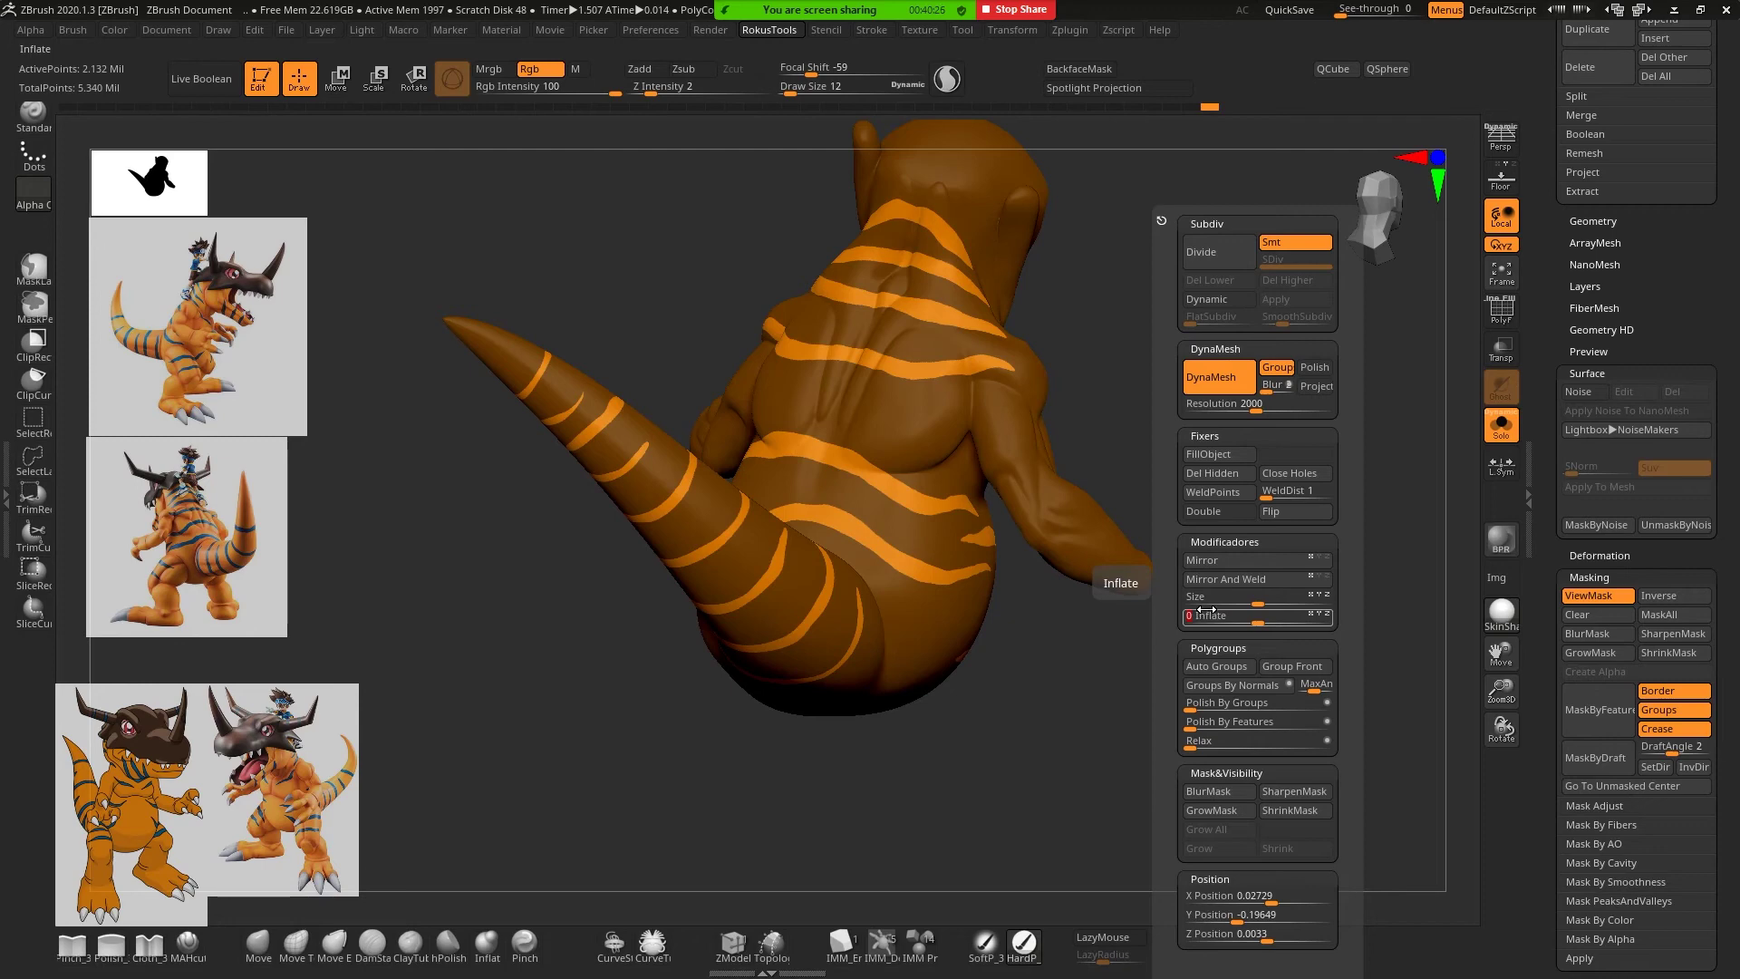
{"action": "key", "text": "Return"}
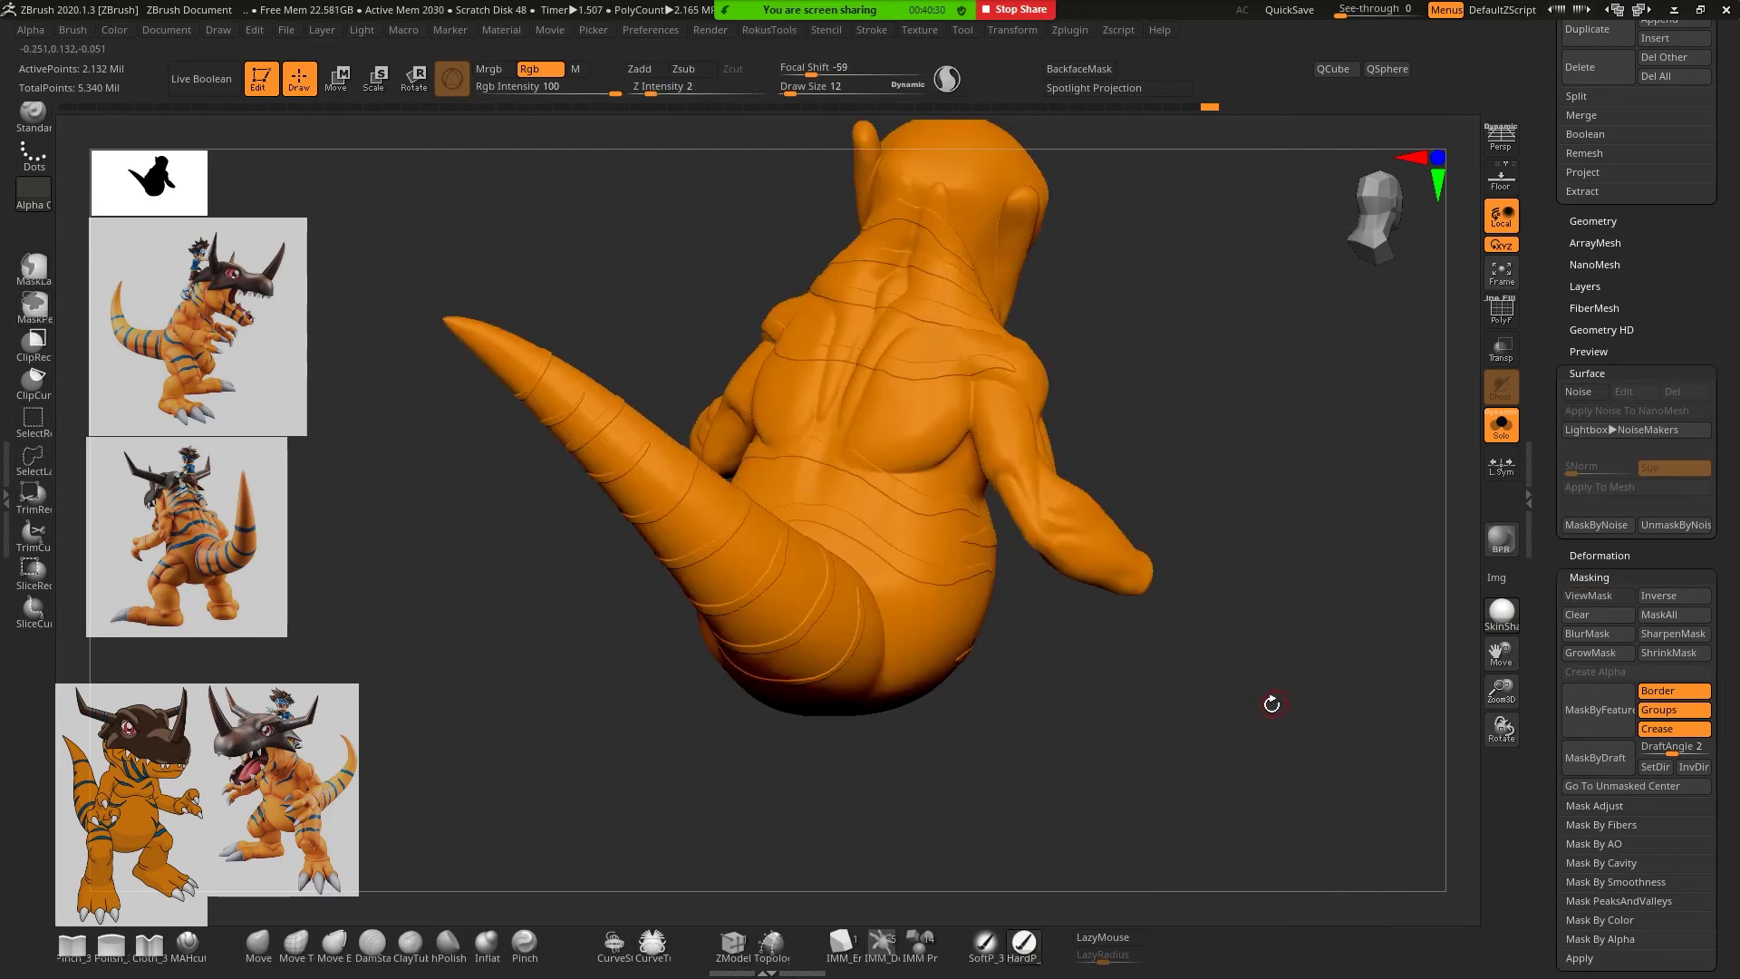
{"action": "mouse_move", "coordinate": [1271, 703]}
{"action": "left_mouse_down"}
{"action": "mouse_move", "coordinate": [1130, 699]}
{"action": "mouse_move", "coordinate": [1256, 686]}
{"action": "mouse_move", "coordinate": [1208, 692]}
{"action": "mouse_move", "coordinate": [1209, 723]}
{"action": "mouse_move", "coordinate": [1282, 718]}
{"action": "mouse_move", "coordinate": [1202, 610]}
{"action": "mouse_move", "coordinate": [1247, 622]}
{"action": "mouse_move", "coordinate": [1186, 658]}
{"action": "mouse_move", "coordinate": [1221, 683]}
{"action": "mouse_move", "coordinate": [1204, 621]}
{"action": "left_mouse_up"}
{"action": "left_click_drag", "start_coordinate": [1141, 533], "coordinate": [1161, 680], "text": "alt"}
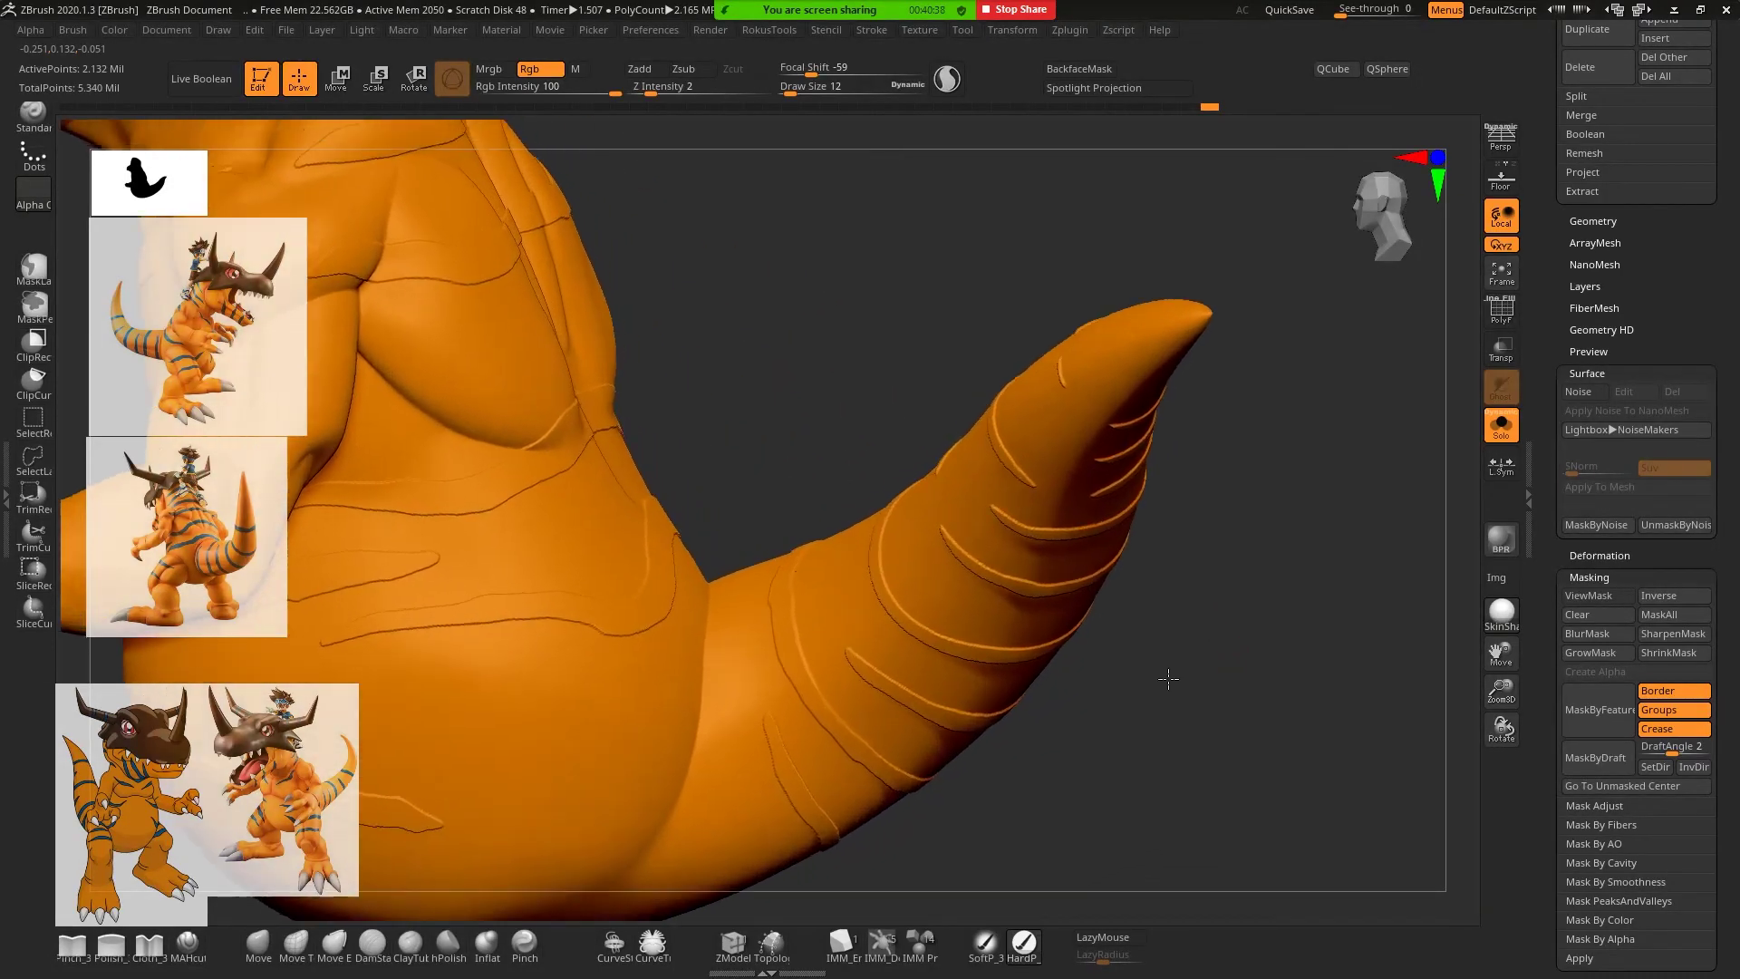
{"action": "key", "text": "f"}
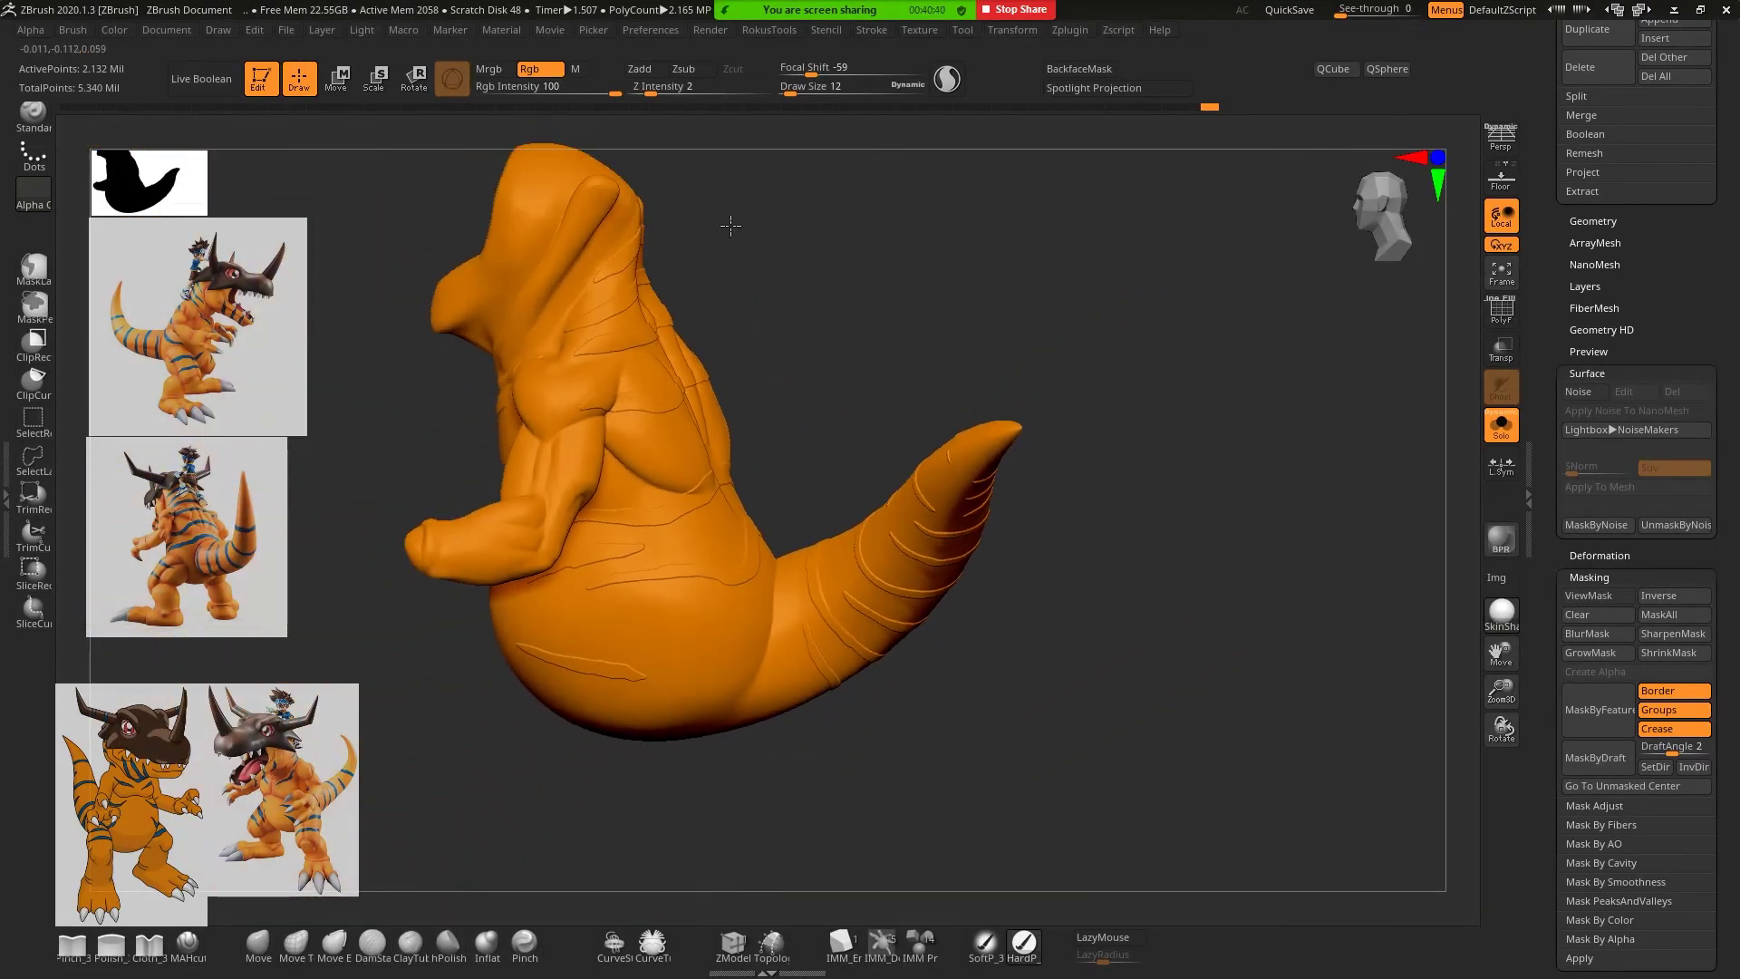
{"action": "mouse_move", "coordinate": [1076, 679]}
{"action": "left_mouse_down"}
{"action": "mouse_move", "coordinate": [1162, 681]}
{"action": "mouse_move", "coordinate": [1061, 666]}
{"action": "left_mouse_up"}
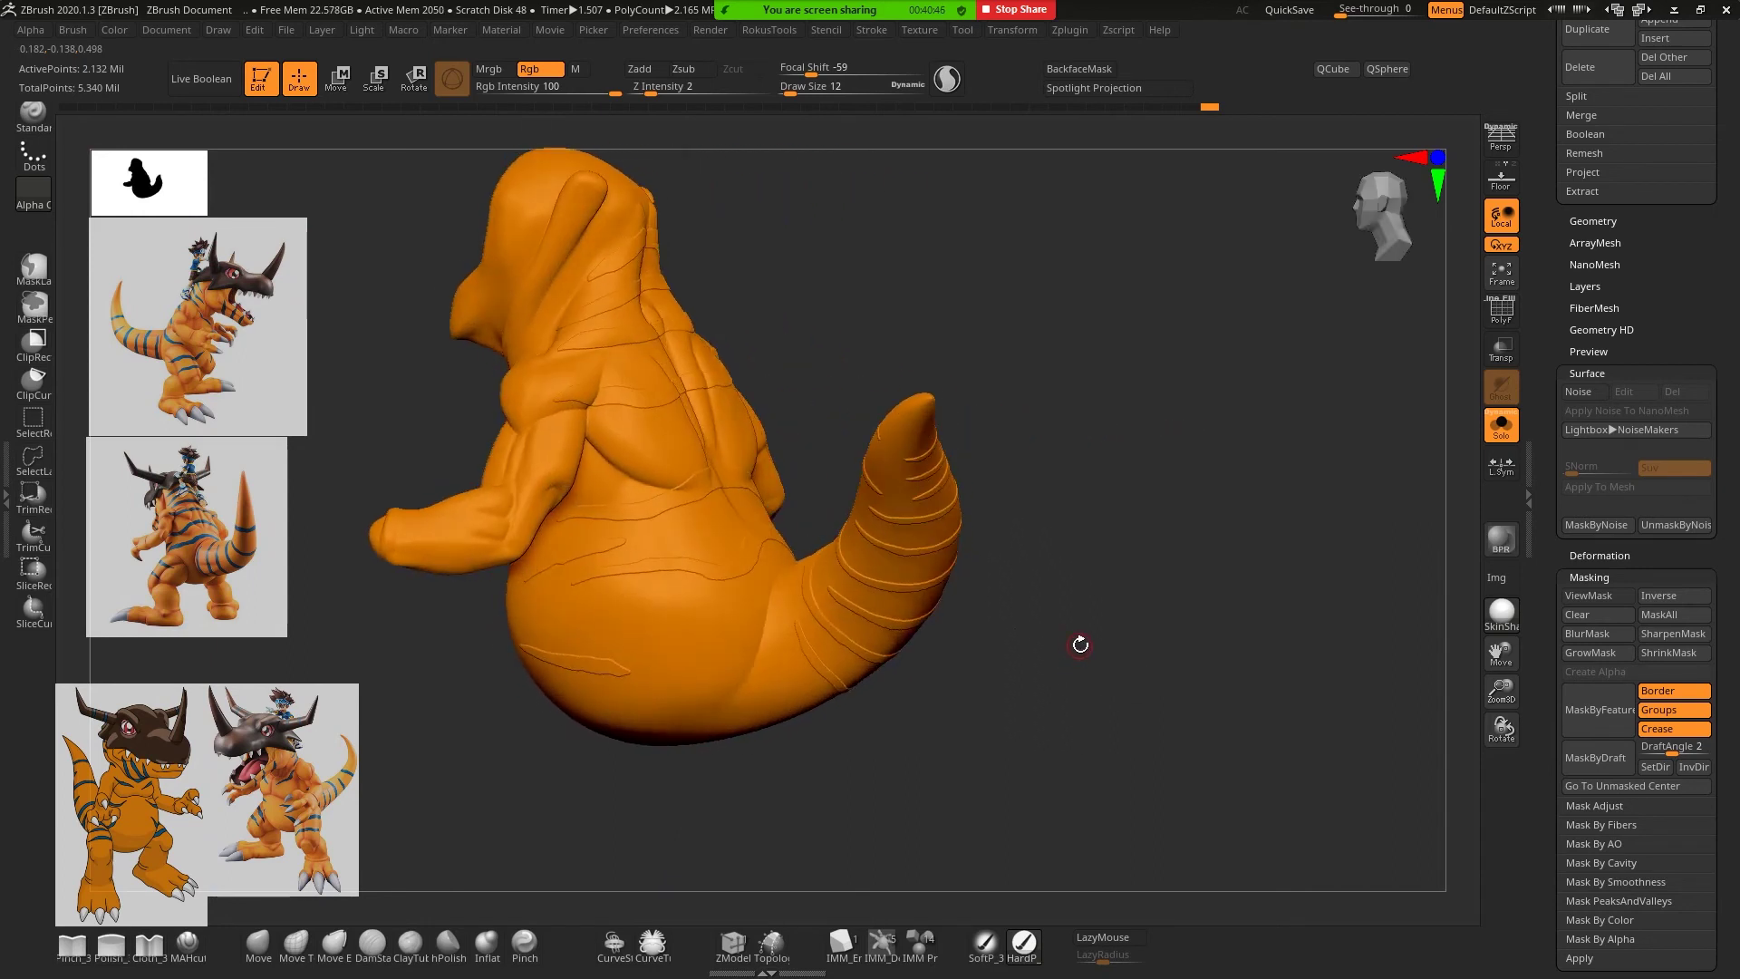
Re-show the stripe mask and fill the unmasked stripes blue with Fixers > FillObject
{"action": "key", "text": "ctrl+h"}
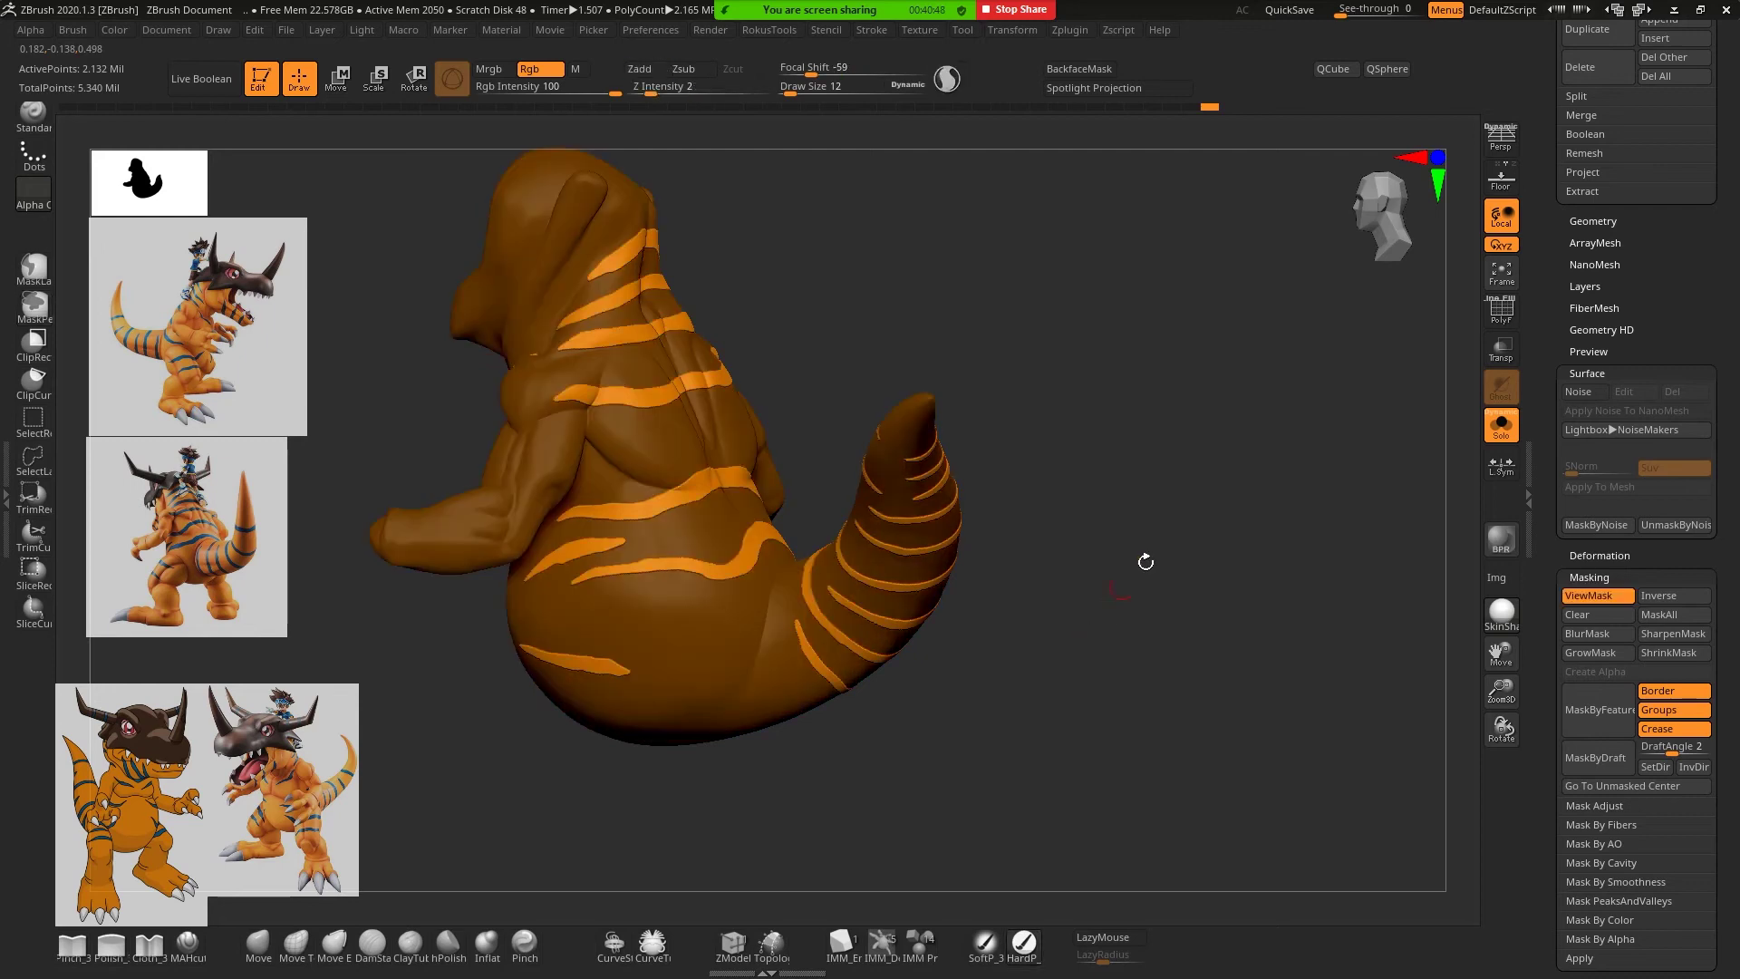
{"action": "key", "text": "shift+z"}
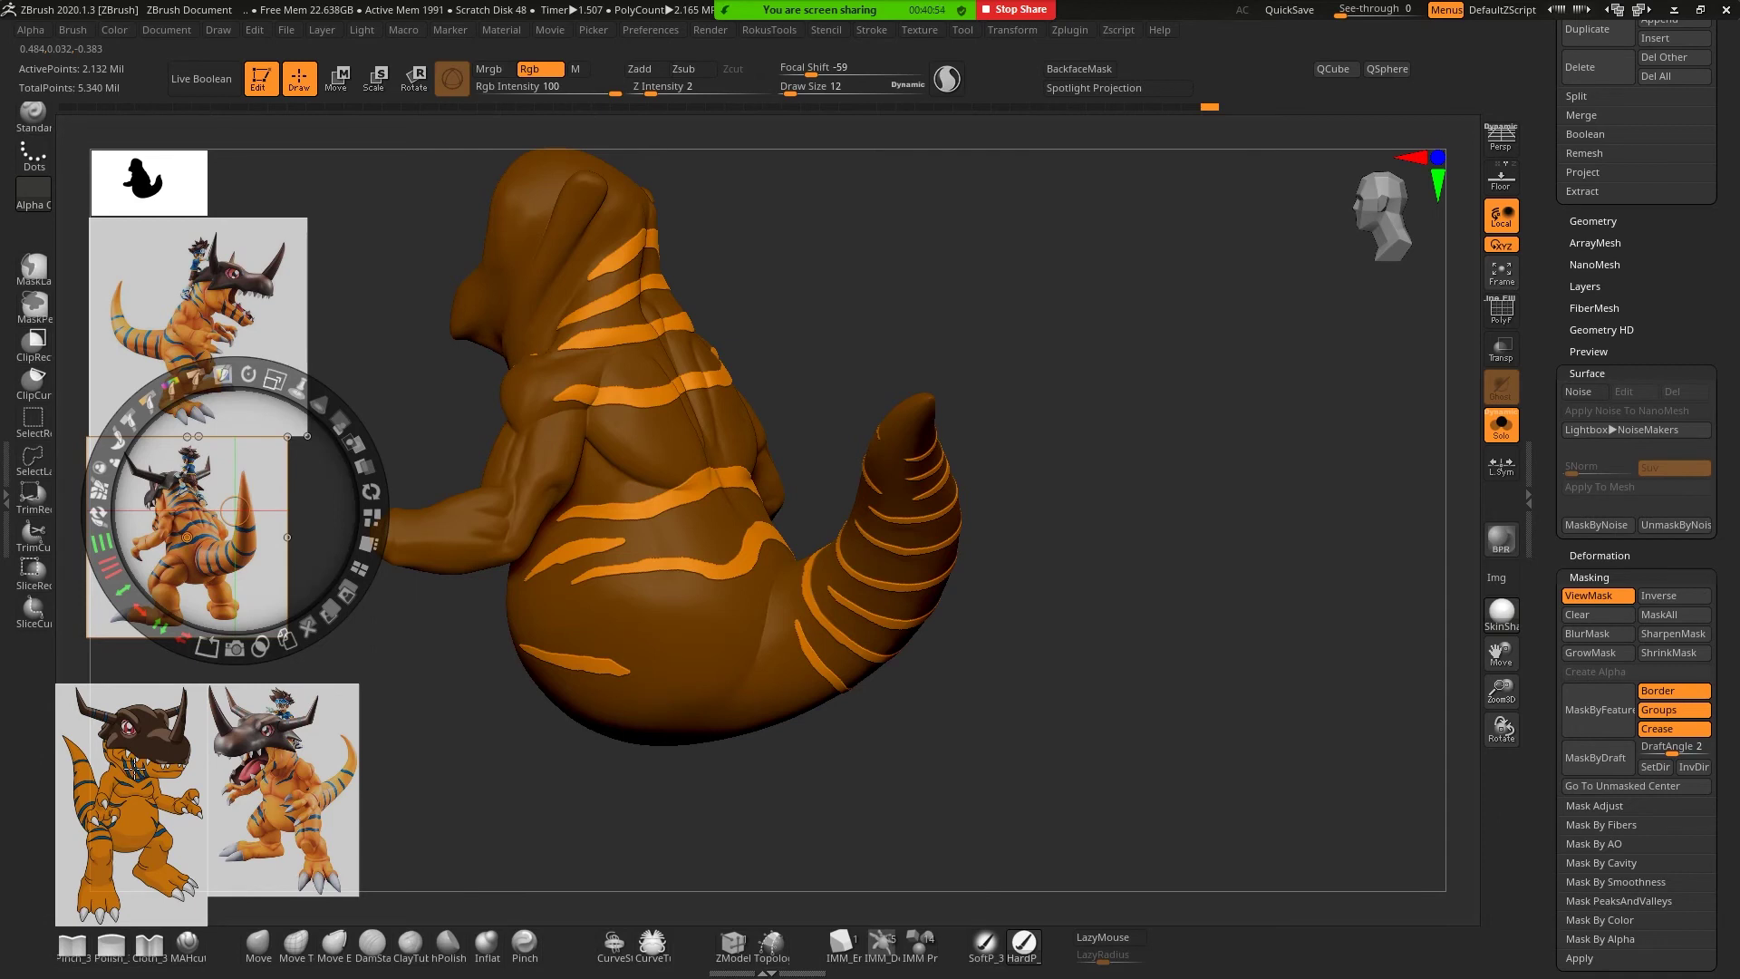
{"action": "key", "text": "shift+z"}
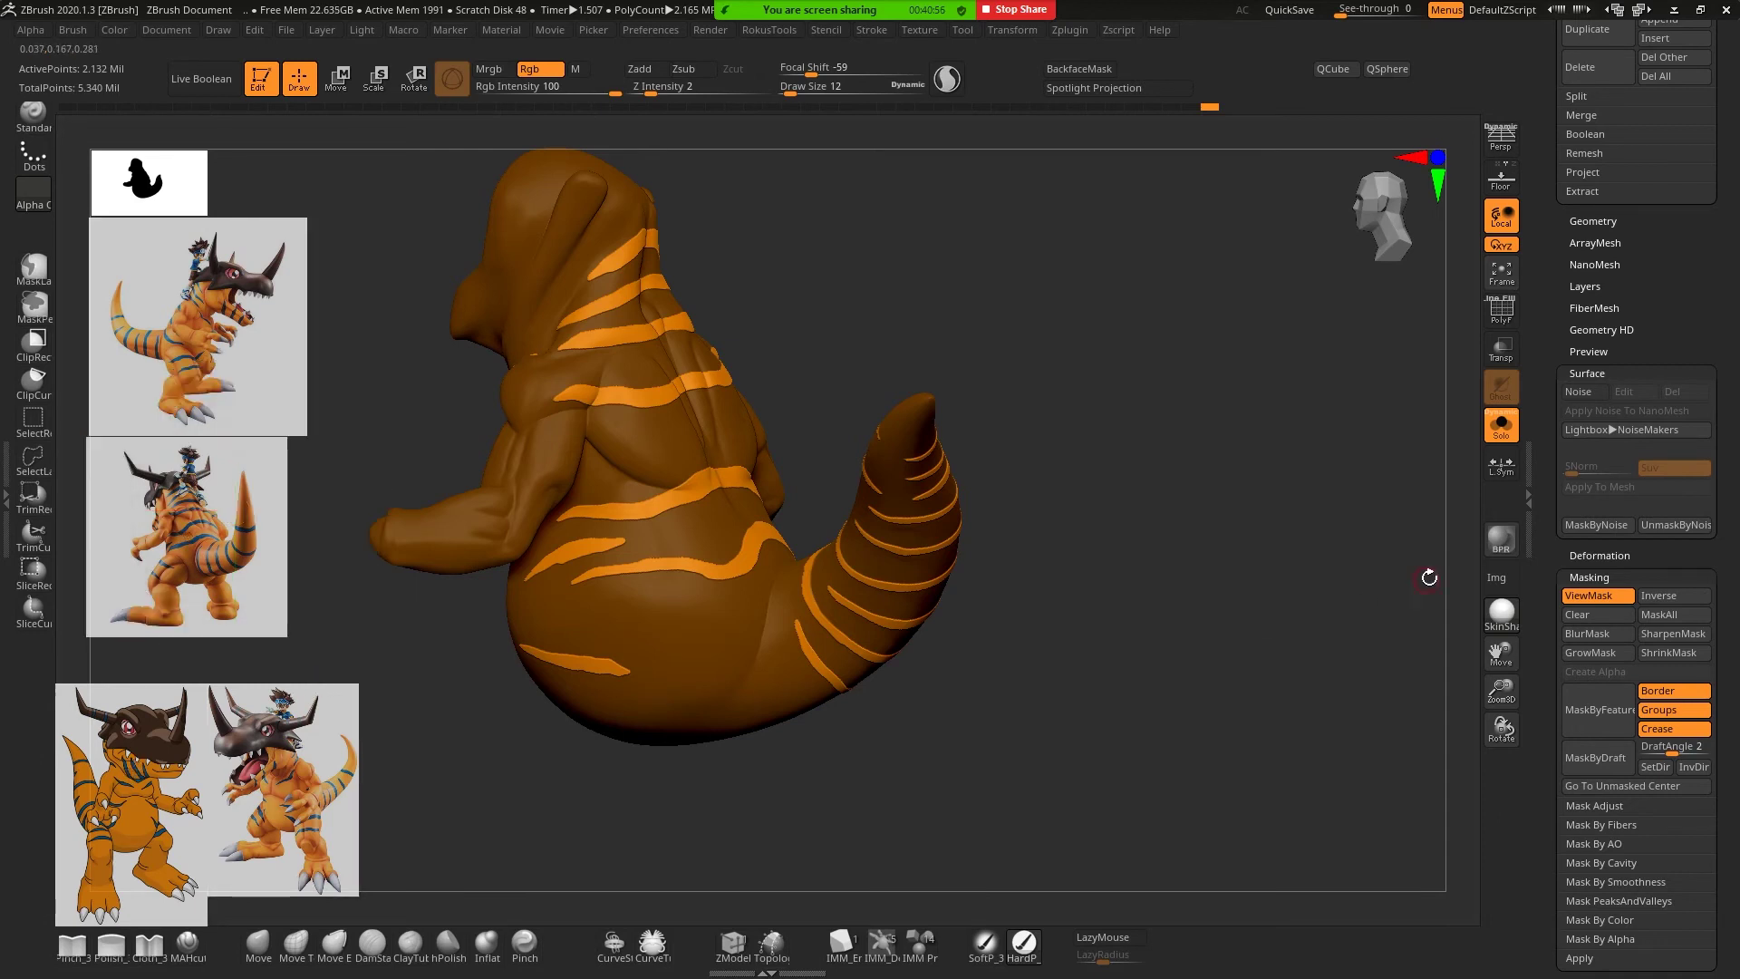
{"action": "key", "text": "space"}
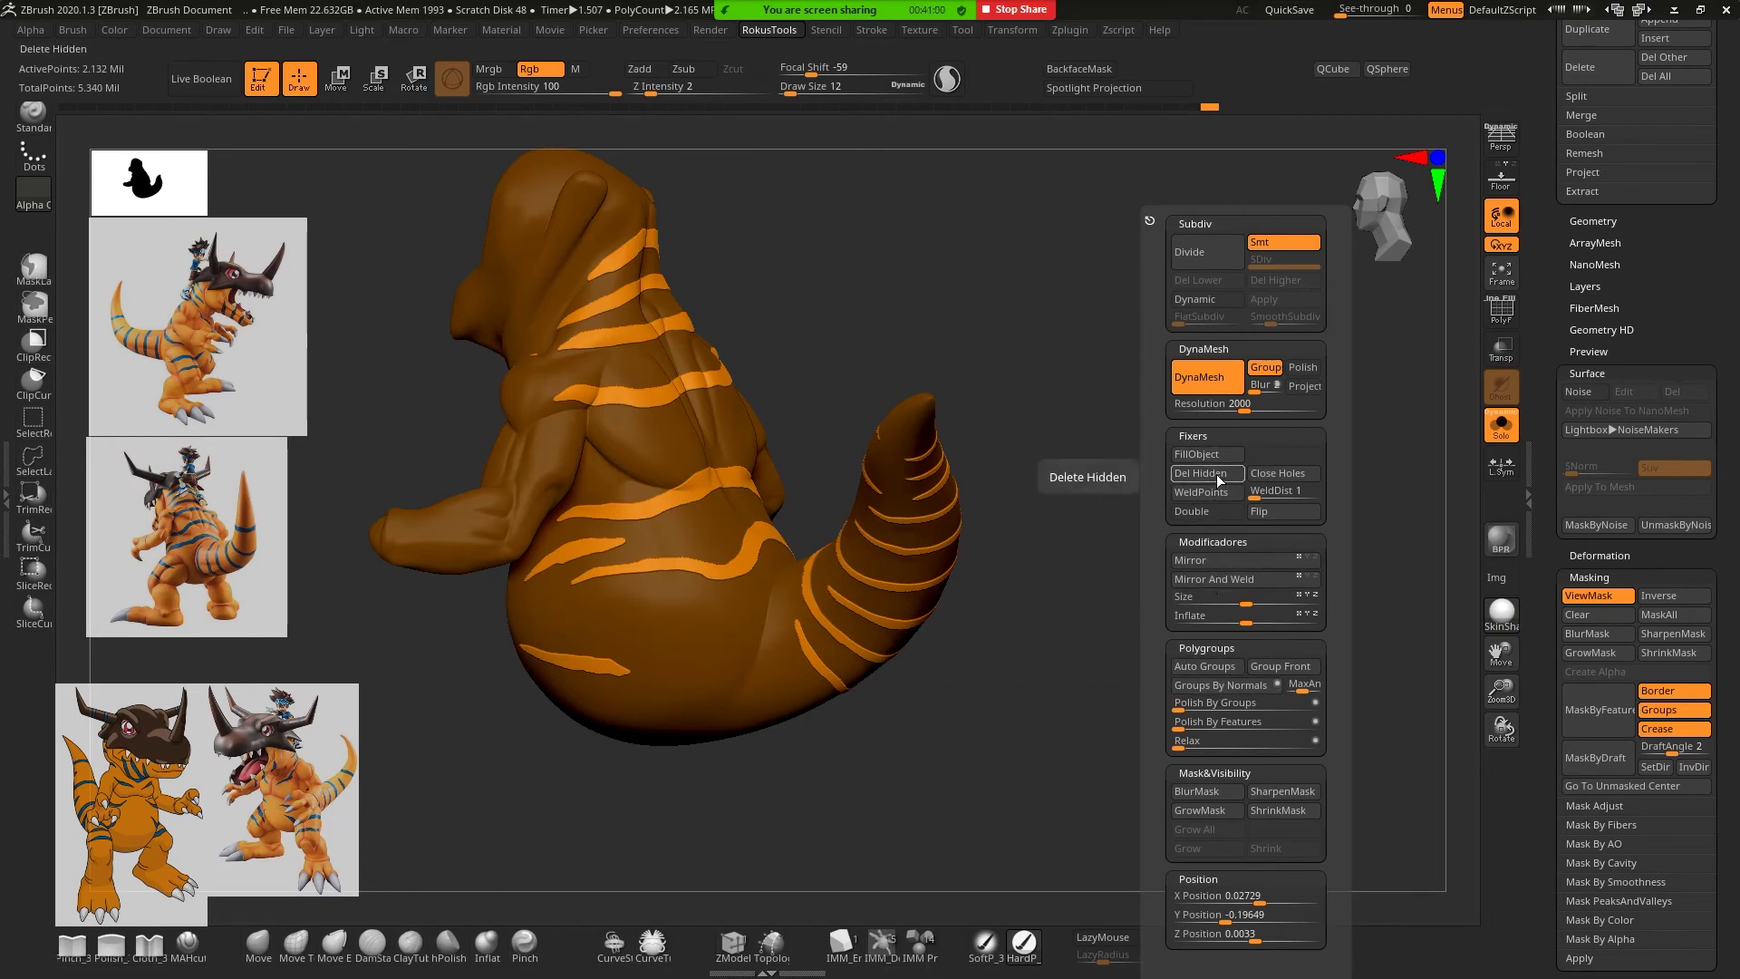
{"action": "left_click", "coordinate": [1219, 455]}
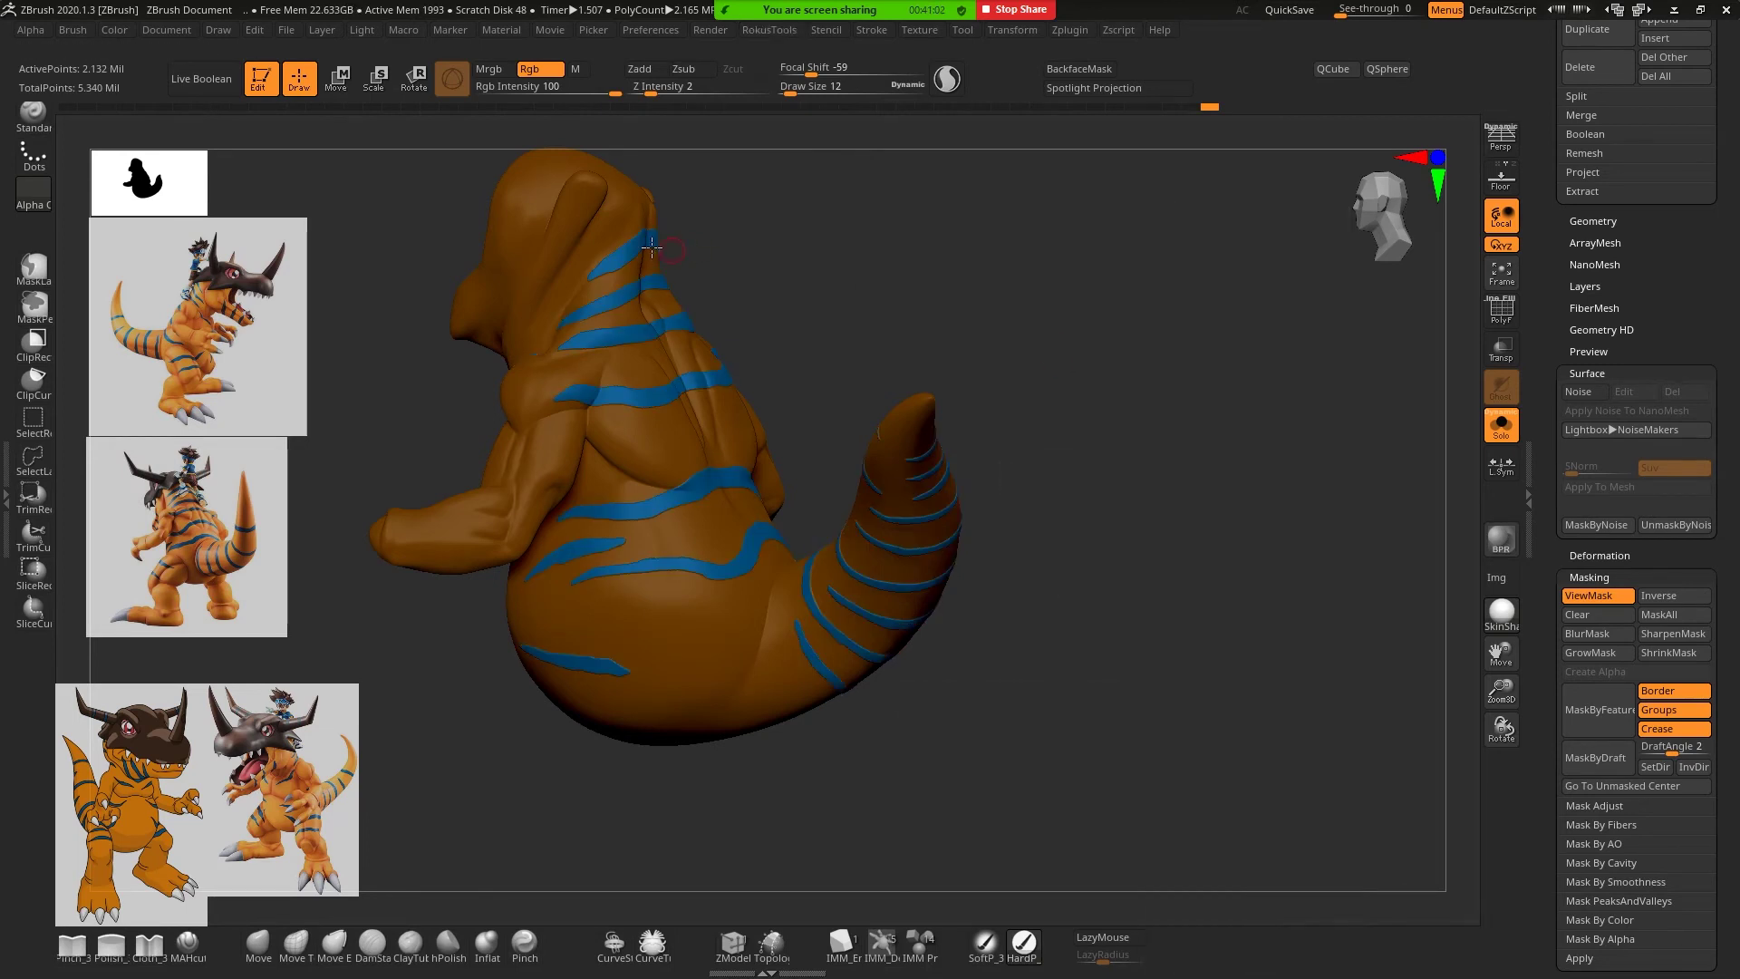
Hide the mask display and review the blue-striped body from the front
{"action": "left_click_drag", "start_coordinate": [1042, 308], "coordinate": [1090, 318]}
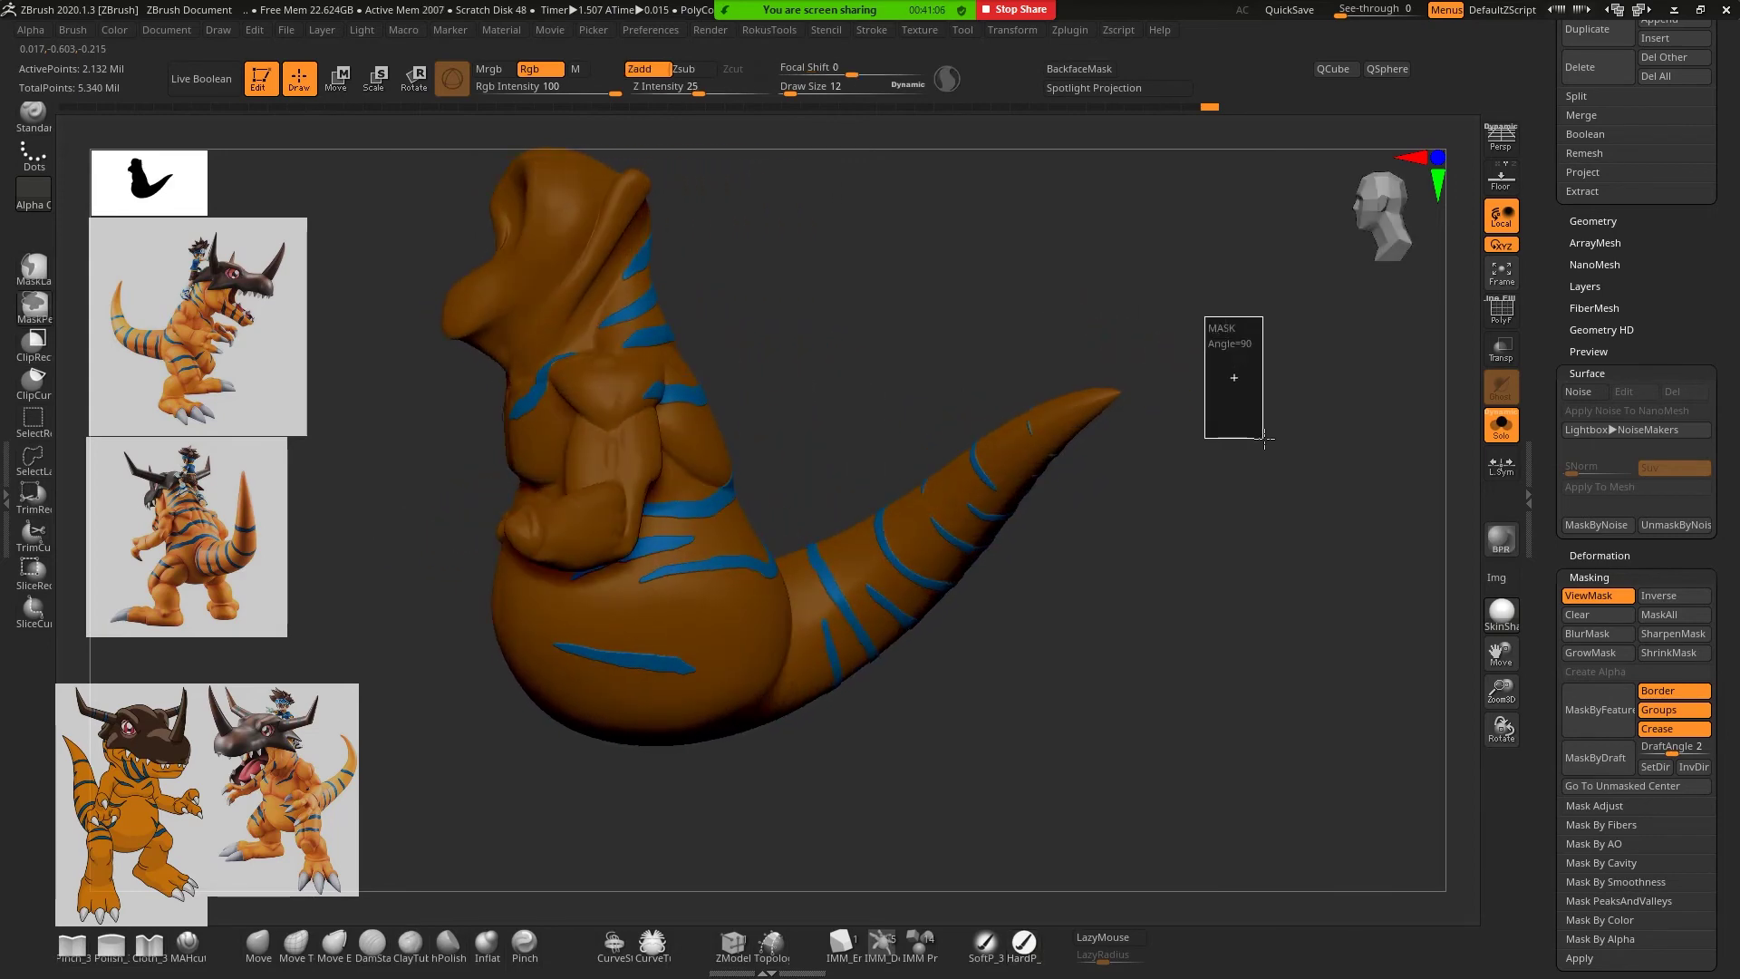
{"action": "key", "text": "ctrl+h"}
{"action": "mouse_move", "coordinate": [1102, 635]}
{"action": "left_mouse_down"}
{"action": "mouse_move", "coordinate": [1132, 655]}
{"action": "mouse_move", "coordinate": [1154, 626]}
{"action": "left_mouse_up"}
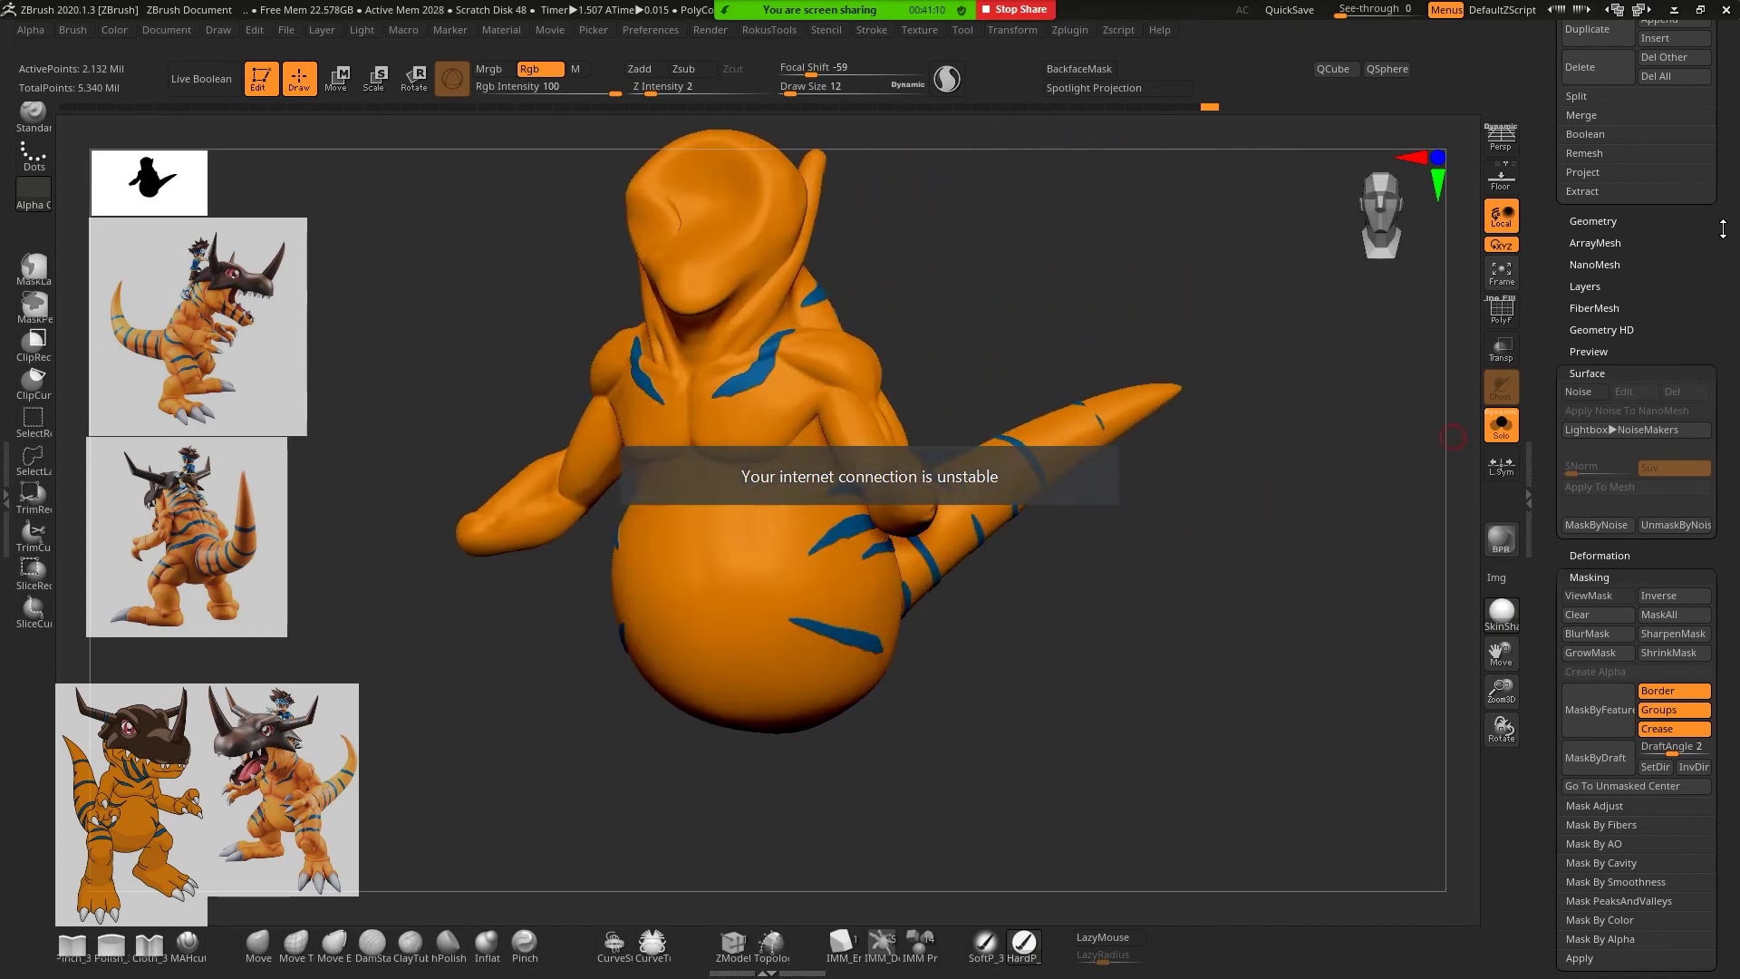
{"action": "scroll", "coordinate": [1723, 229], "scroll_direction": "up", "scroll_amount": 2}
{"action": "scroll", "coordinate": [1704, 254], "scroll_direction": "up", "scroll_amount": 2}
{"action": "scroll", "coordinate": [1686, 272], "scroll_direction": "up", "scroll_amount": 2}
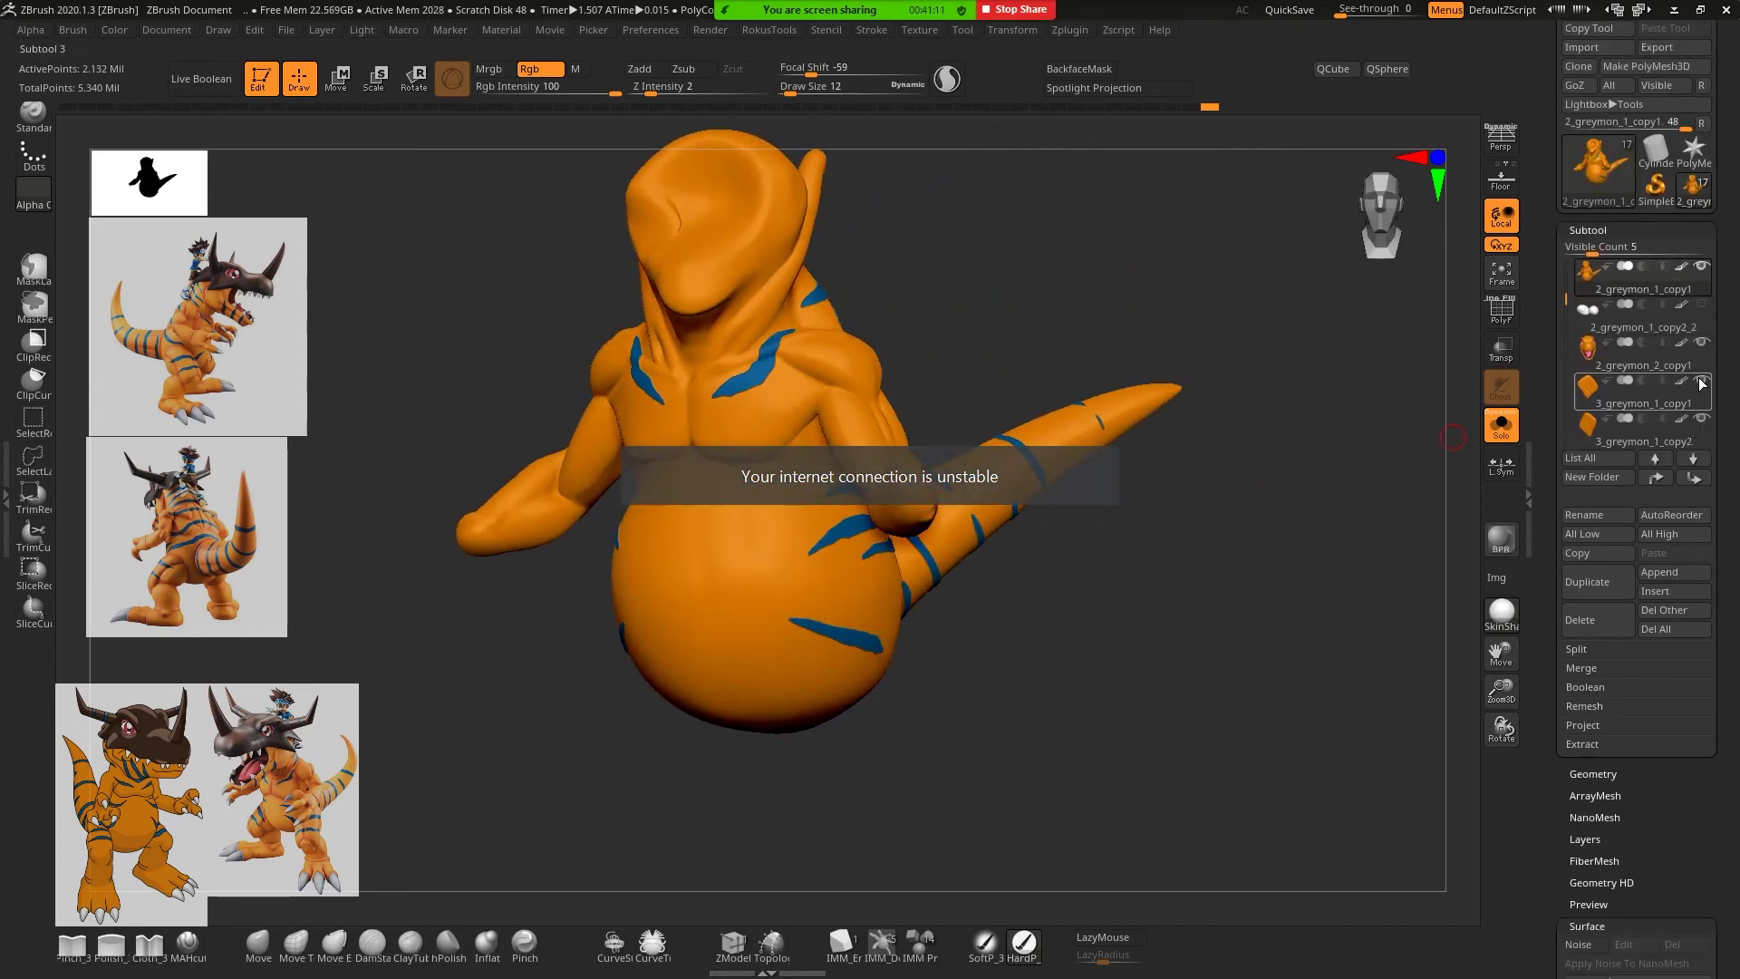
View the full figure, then select pm3d_sphere3d2_1 and solo the eye spheres
{"action": "left_click", "coordinate": [1682, 269]}
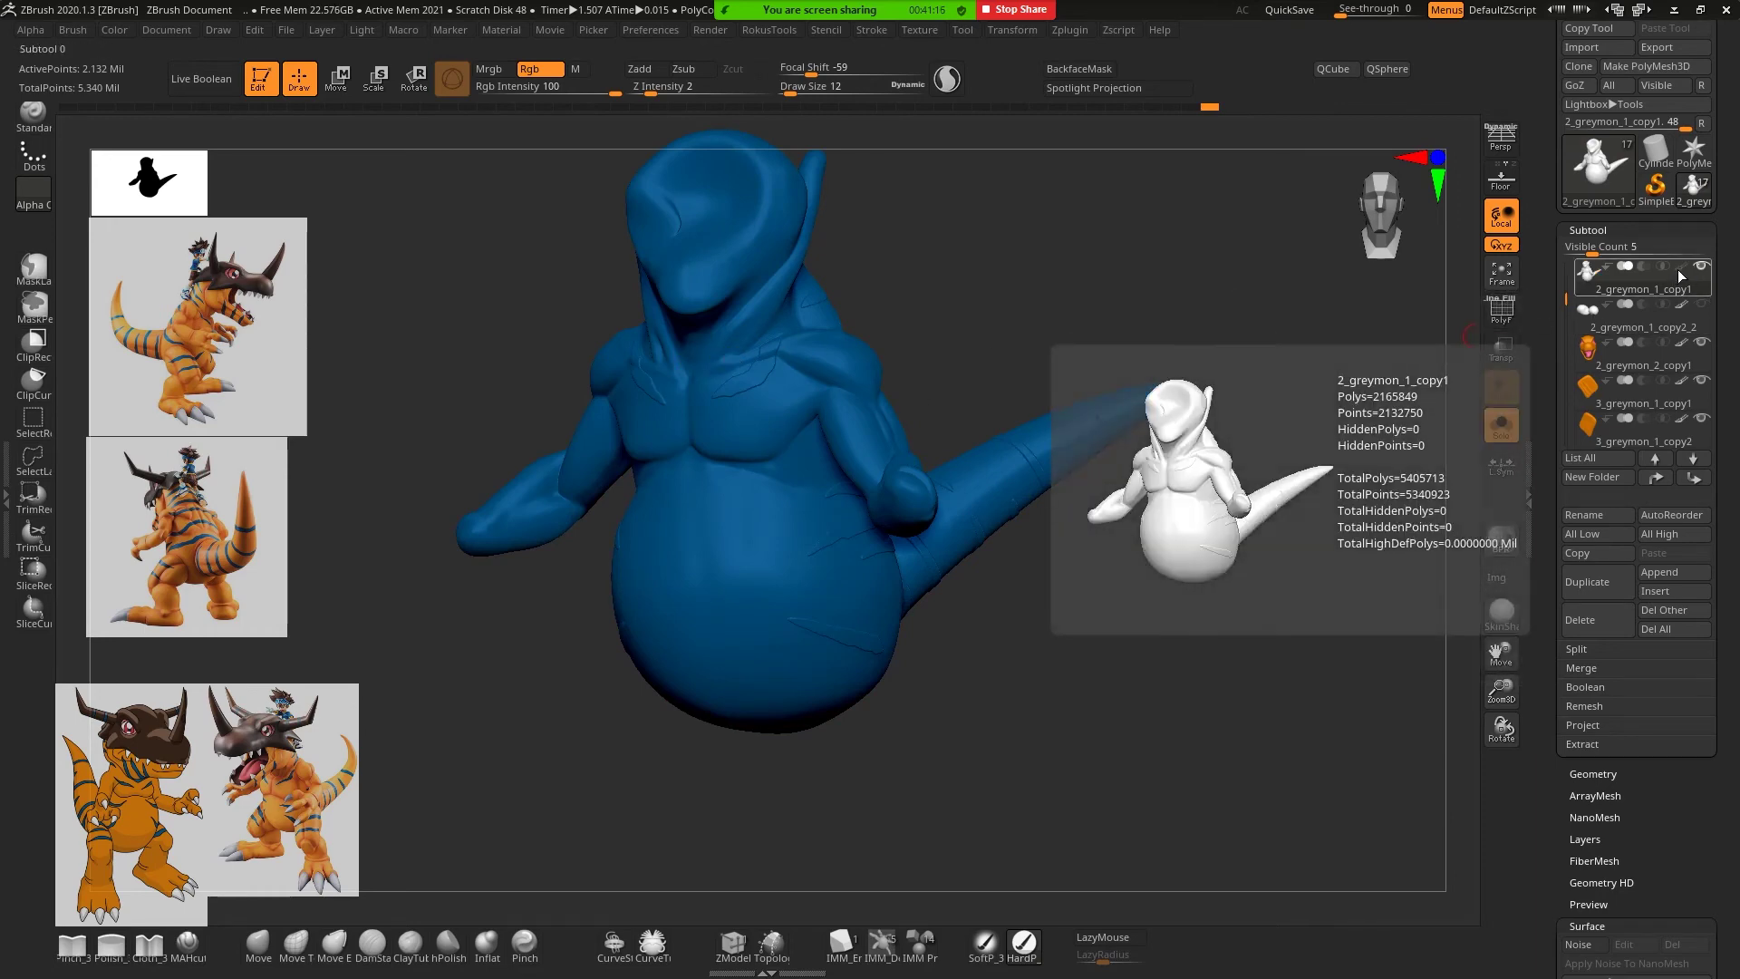
{"action": "left_click", "coordinate": [1681, 270]}
{"action": "key", "text": "f"}
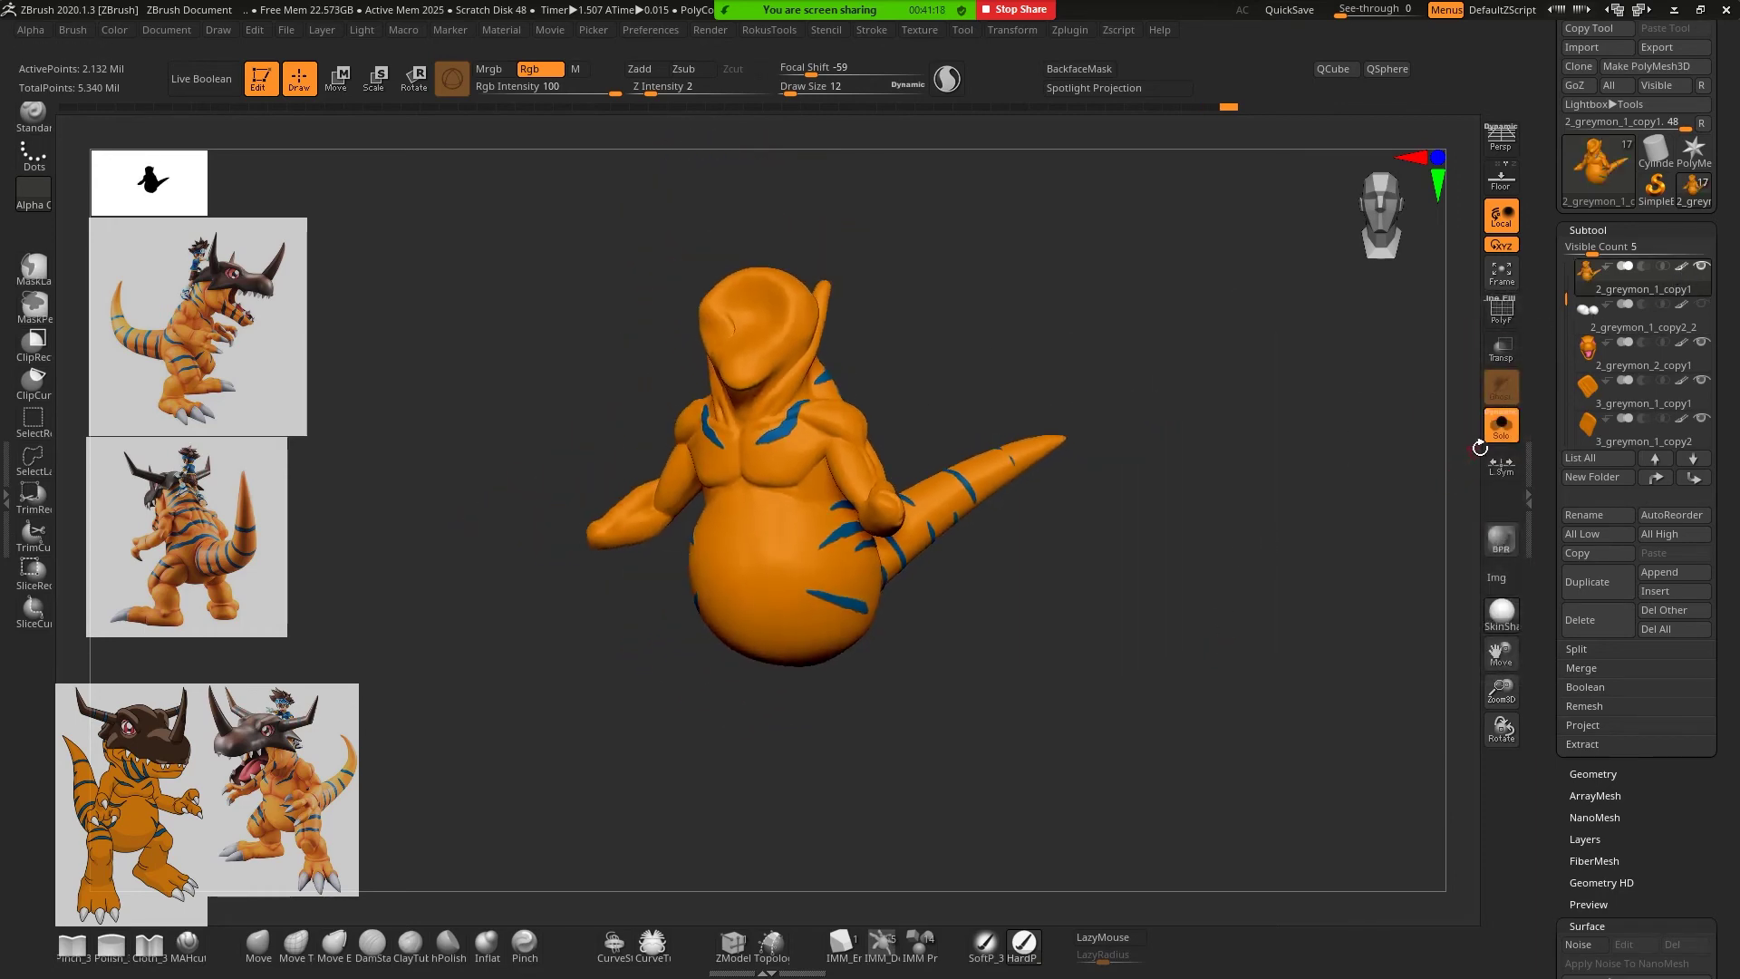
{"action": "mouse_move", "coordinate": [1480, 448]}
{"action": "left_mouse_down"}
{"action": "mouse_move", "coordinate": [1165, 301]}
{"action": "mouse_move", "coordinate": [1169, 454]}
{"action": "mouse_move", "coordinate": [1199, 528]}
{"action": "mouse_move", "coordinate": [614, 377]}
{"action": "mouse_move", "coordinate": [1205, 357]}
{"action": "mouse_move", "coordinate": [858, 360]}
{"action": "left_mouse_up"}
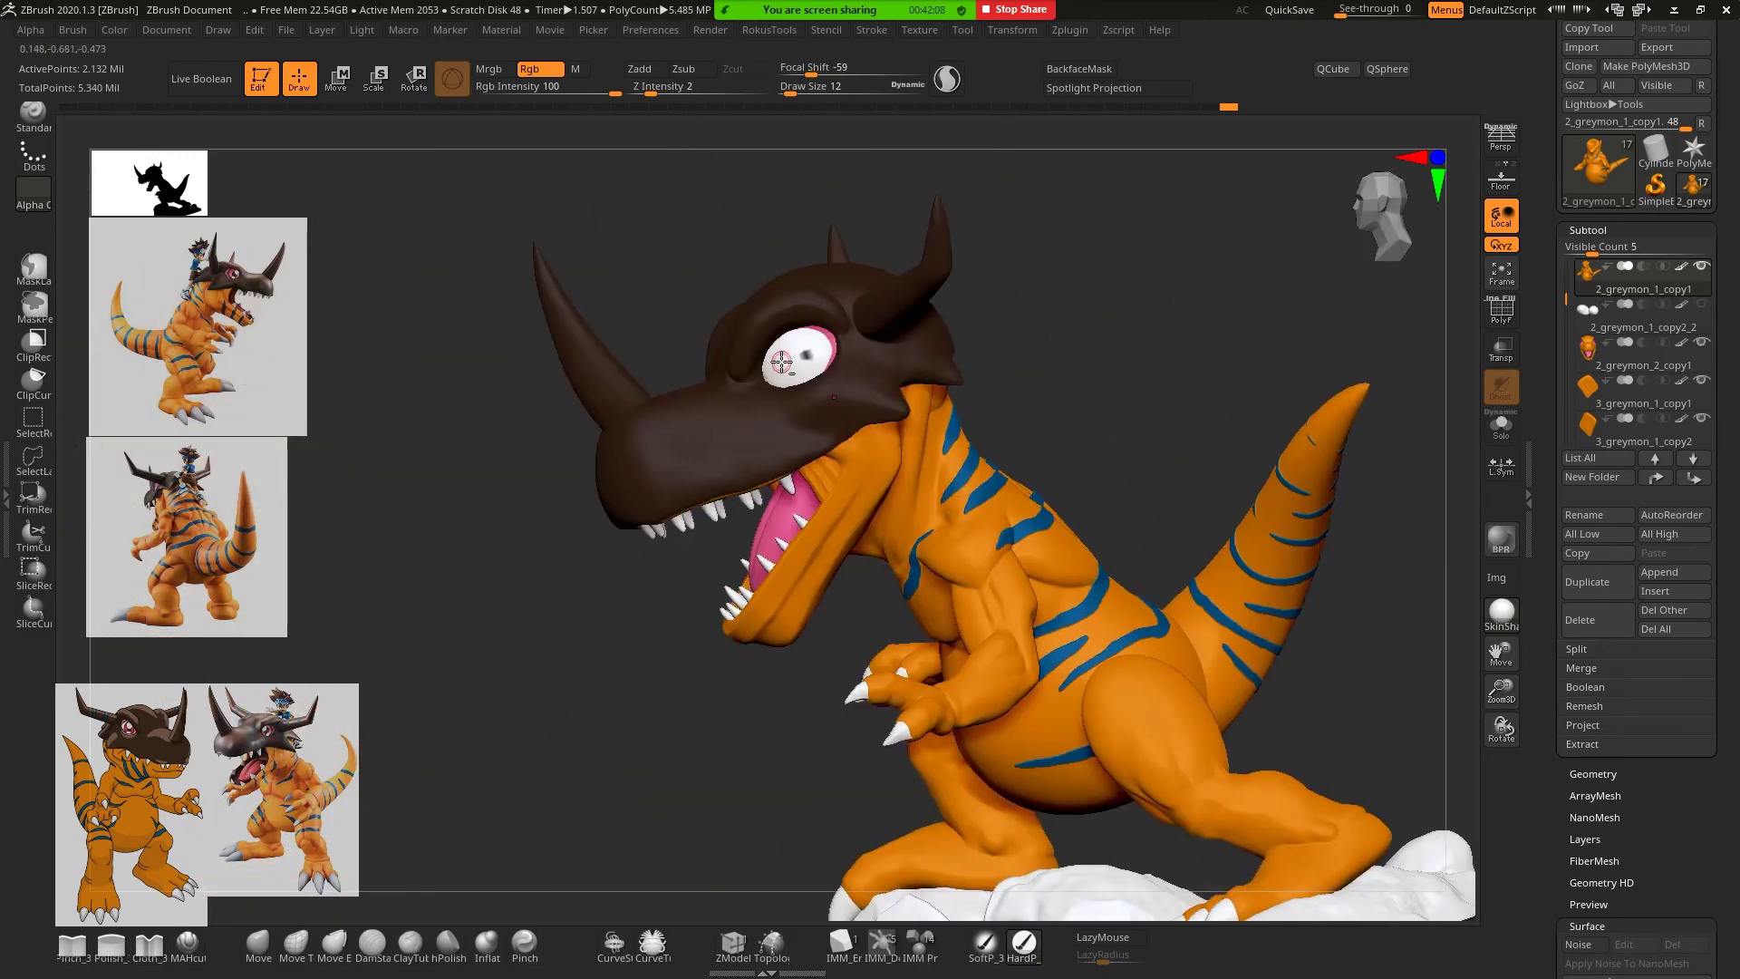
{"action": "left_click", "coordinate": [781, 361], "text": "alt"}
{"action": "key", "text": "shift+alt+s"}
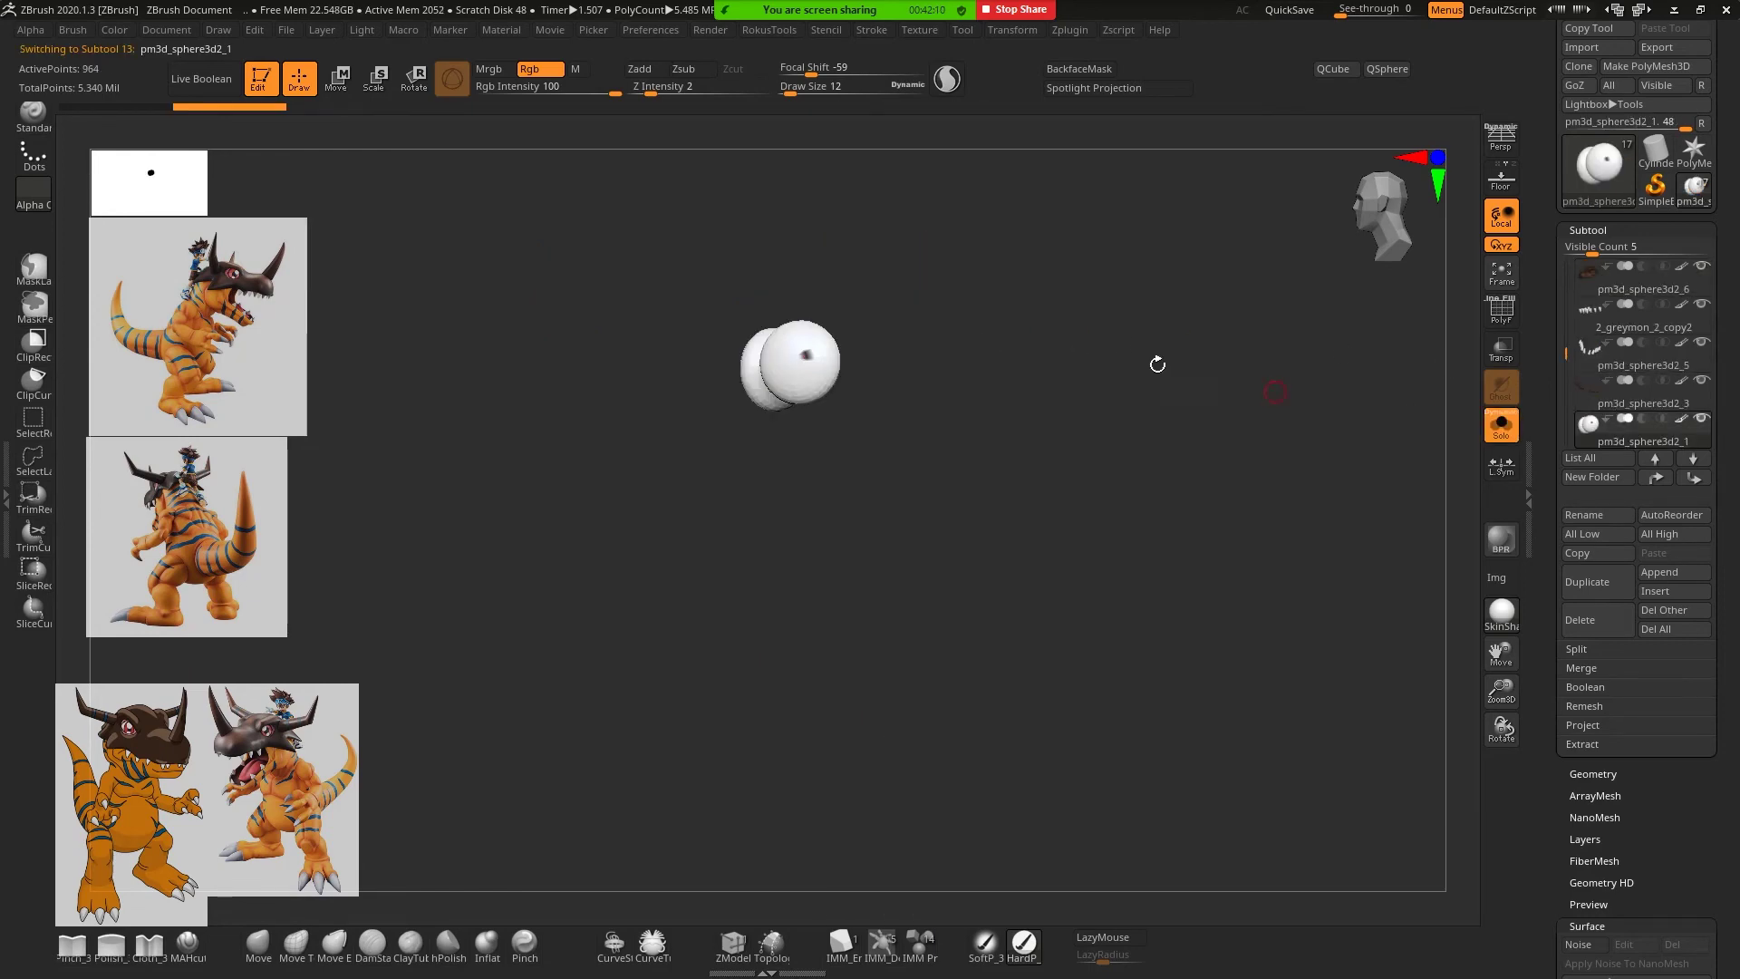
Frame the eye spheres, turn on PolyF display and set Draw Size to 2
{"action": "key", "text": "f"}
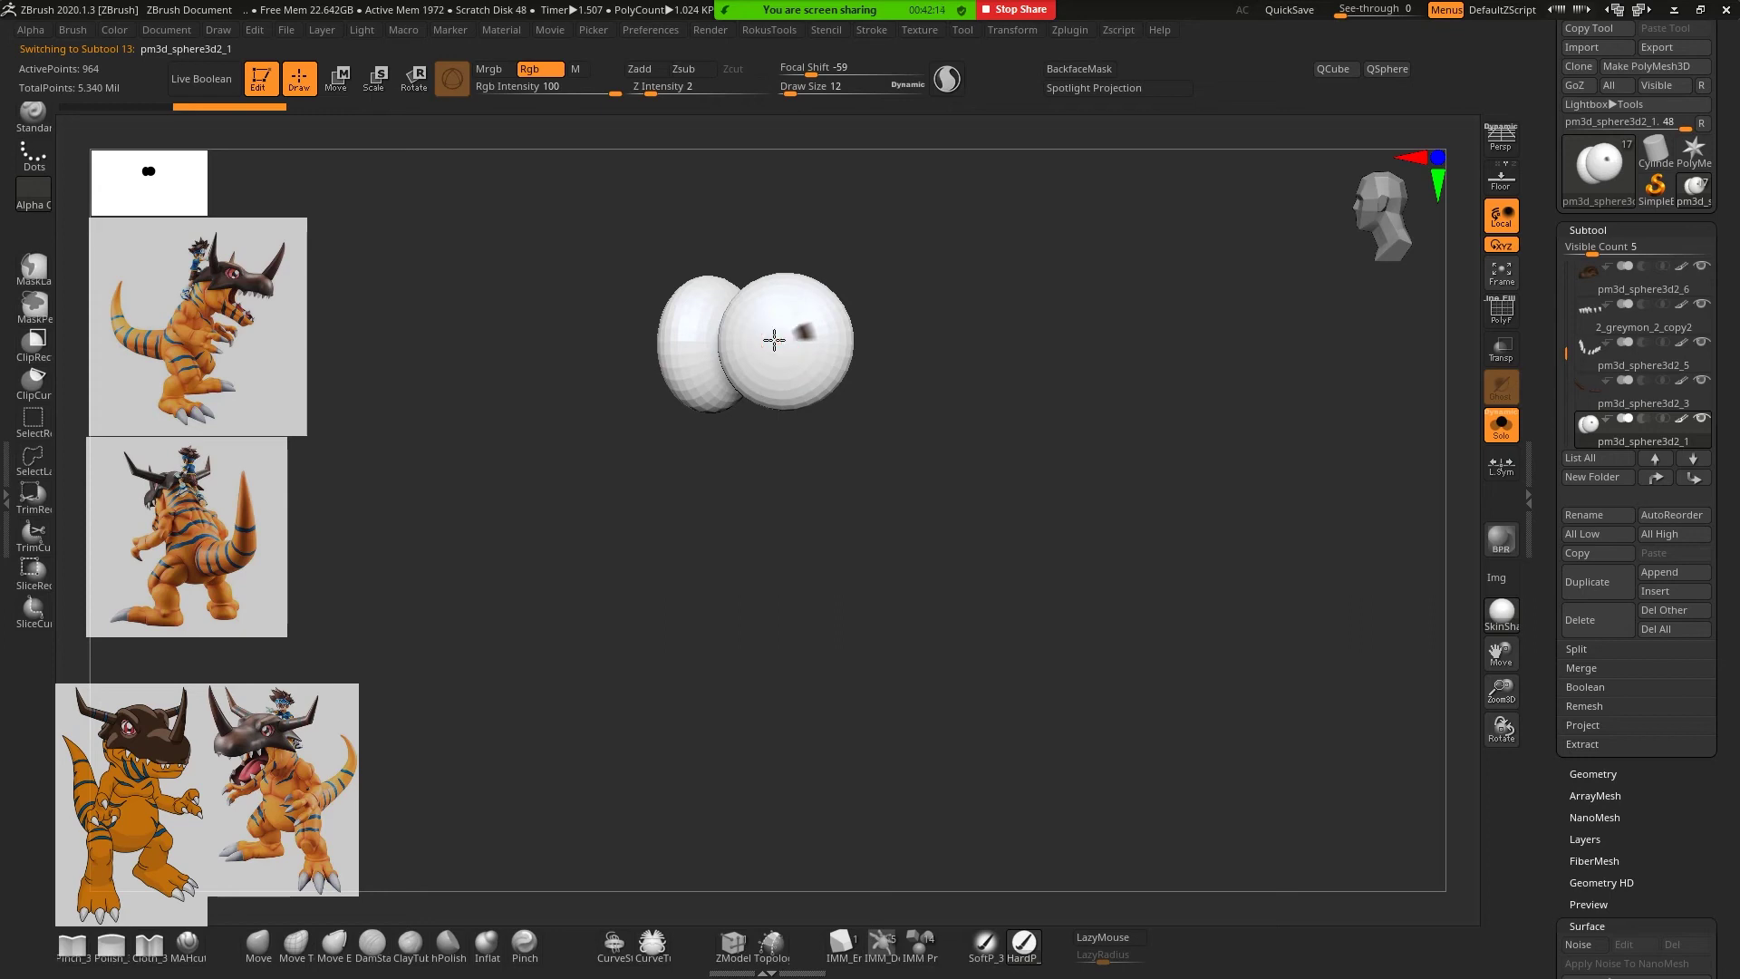
{"action": "left_click_drag", "start_coordinate": [774, 340], "coordinate": [831, 361]}
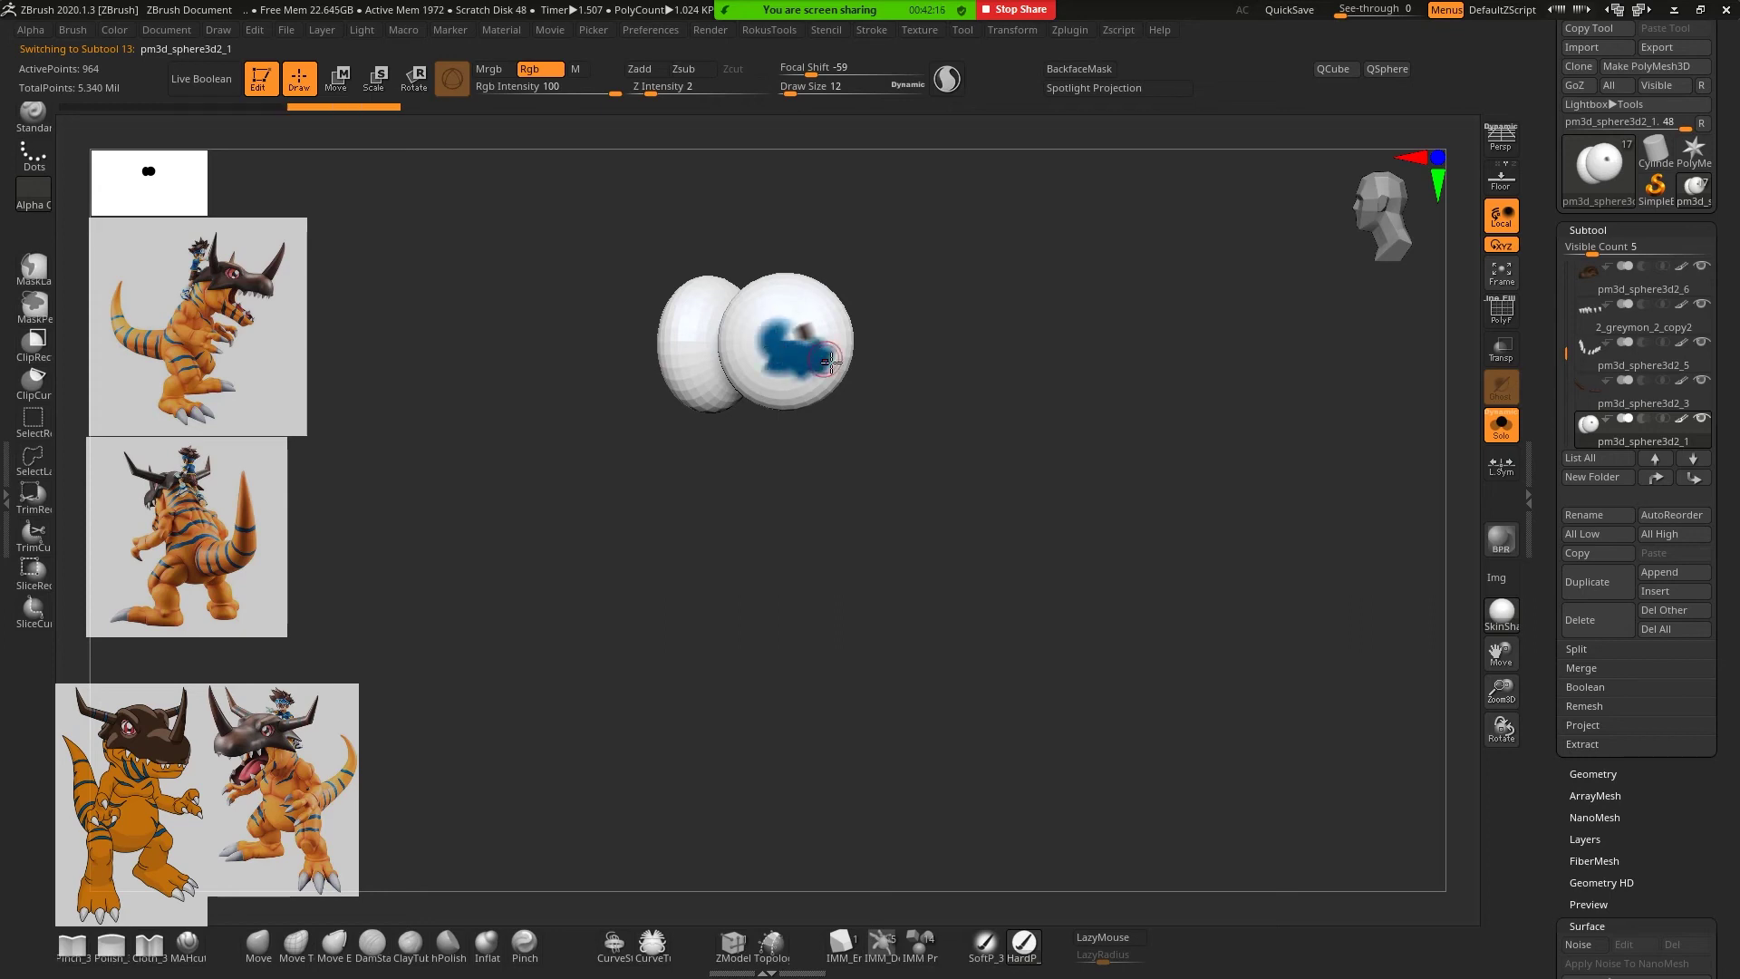
{"action": "right_click_drag", "start_coordinate": [960, 420], "coordinate": [1069, 715], "text": "alt"}
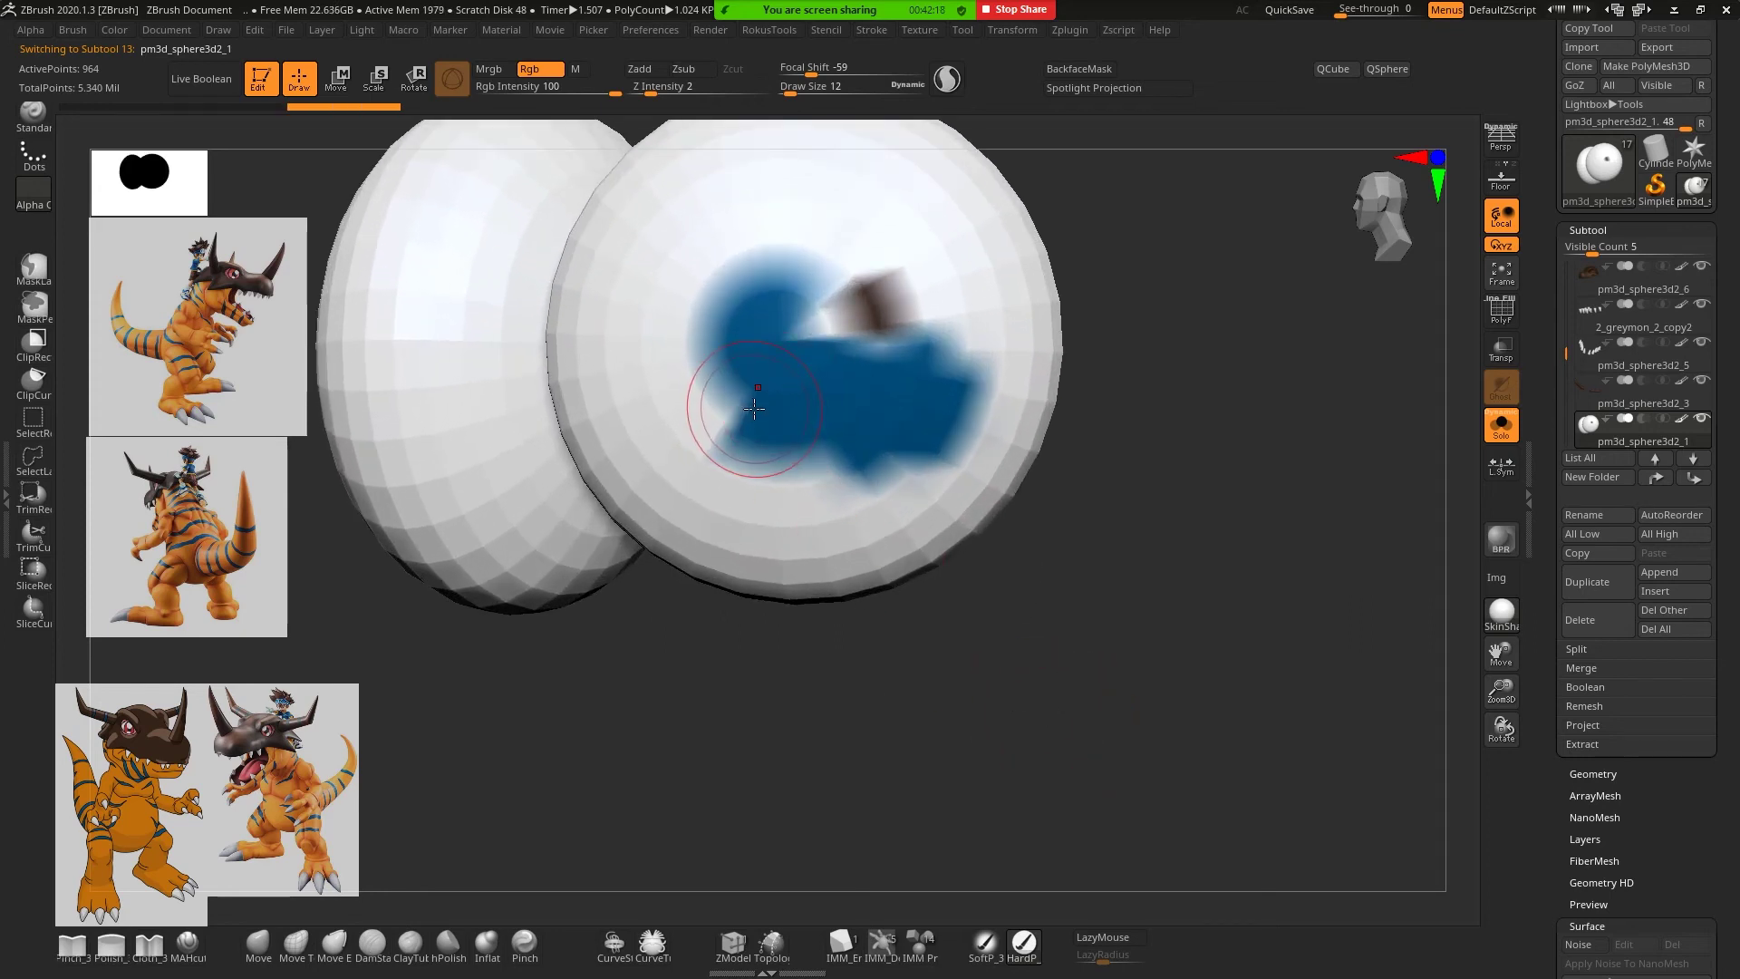
{"action": "key", "text": "shift"}
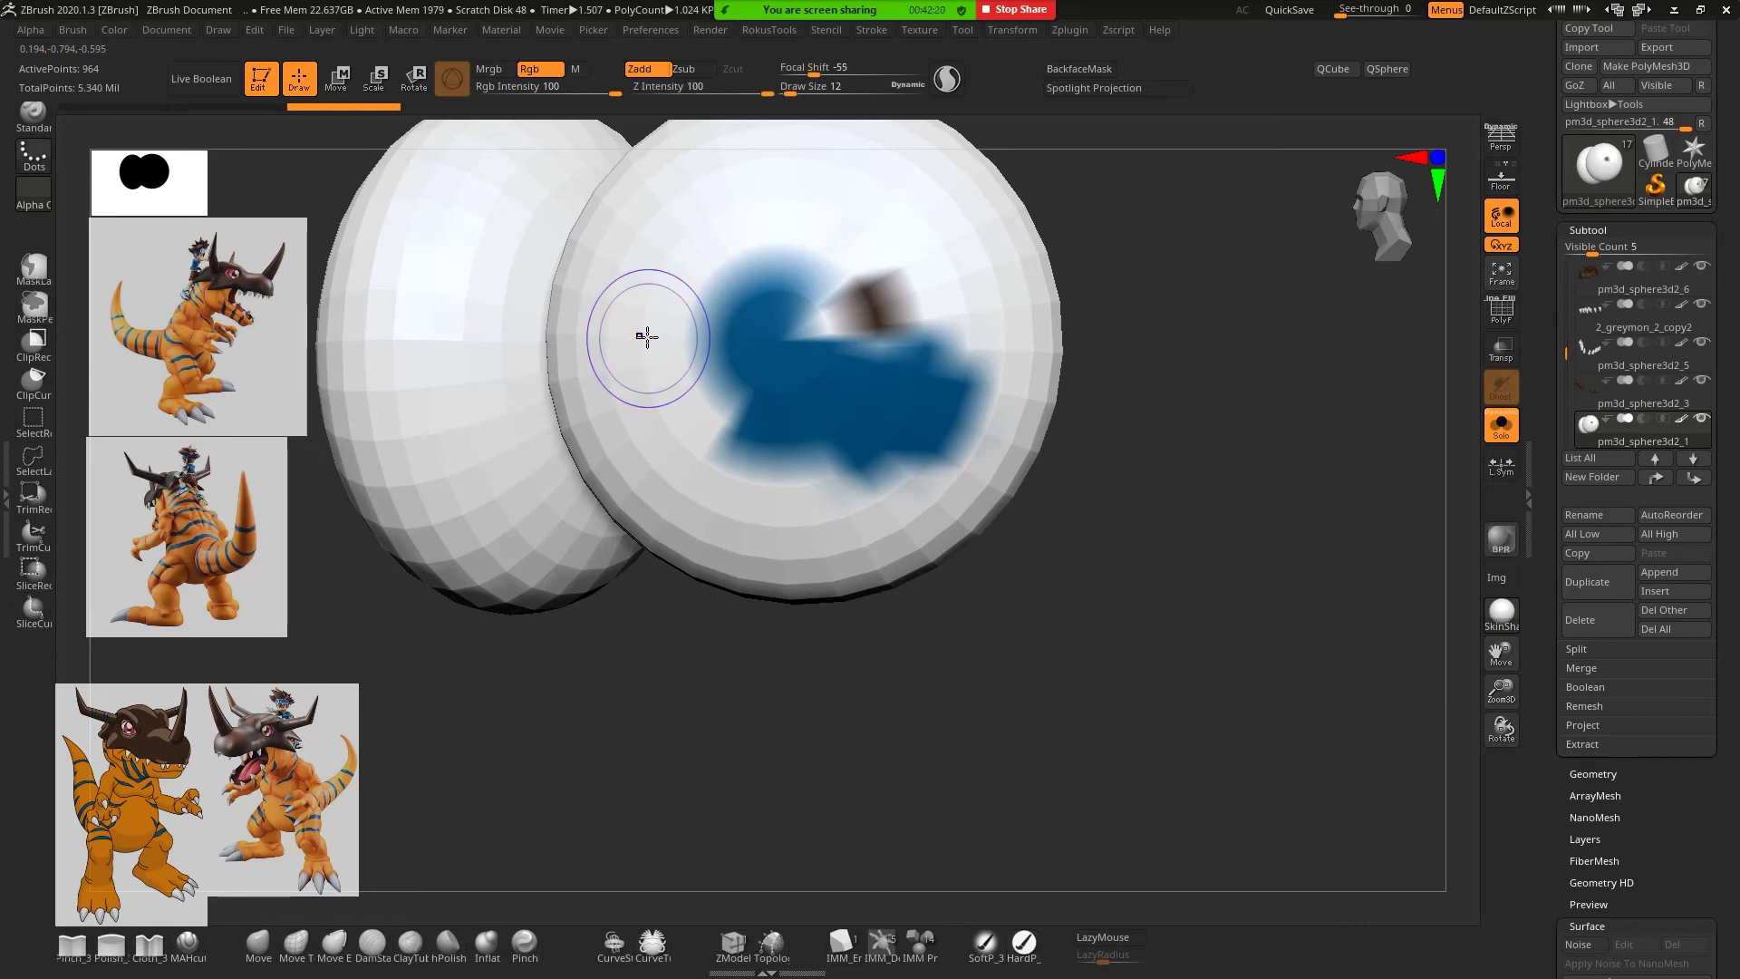
{"action": "key", "text": "shift+f"}
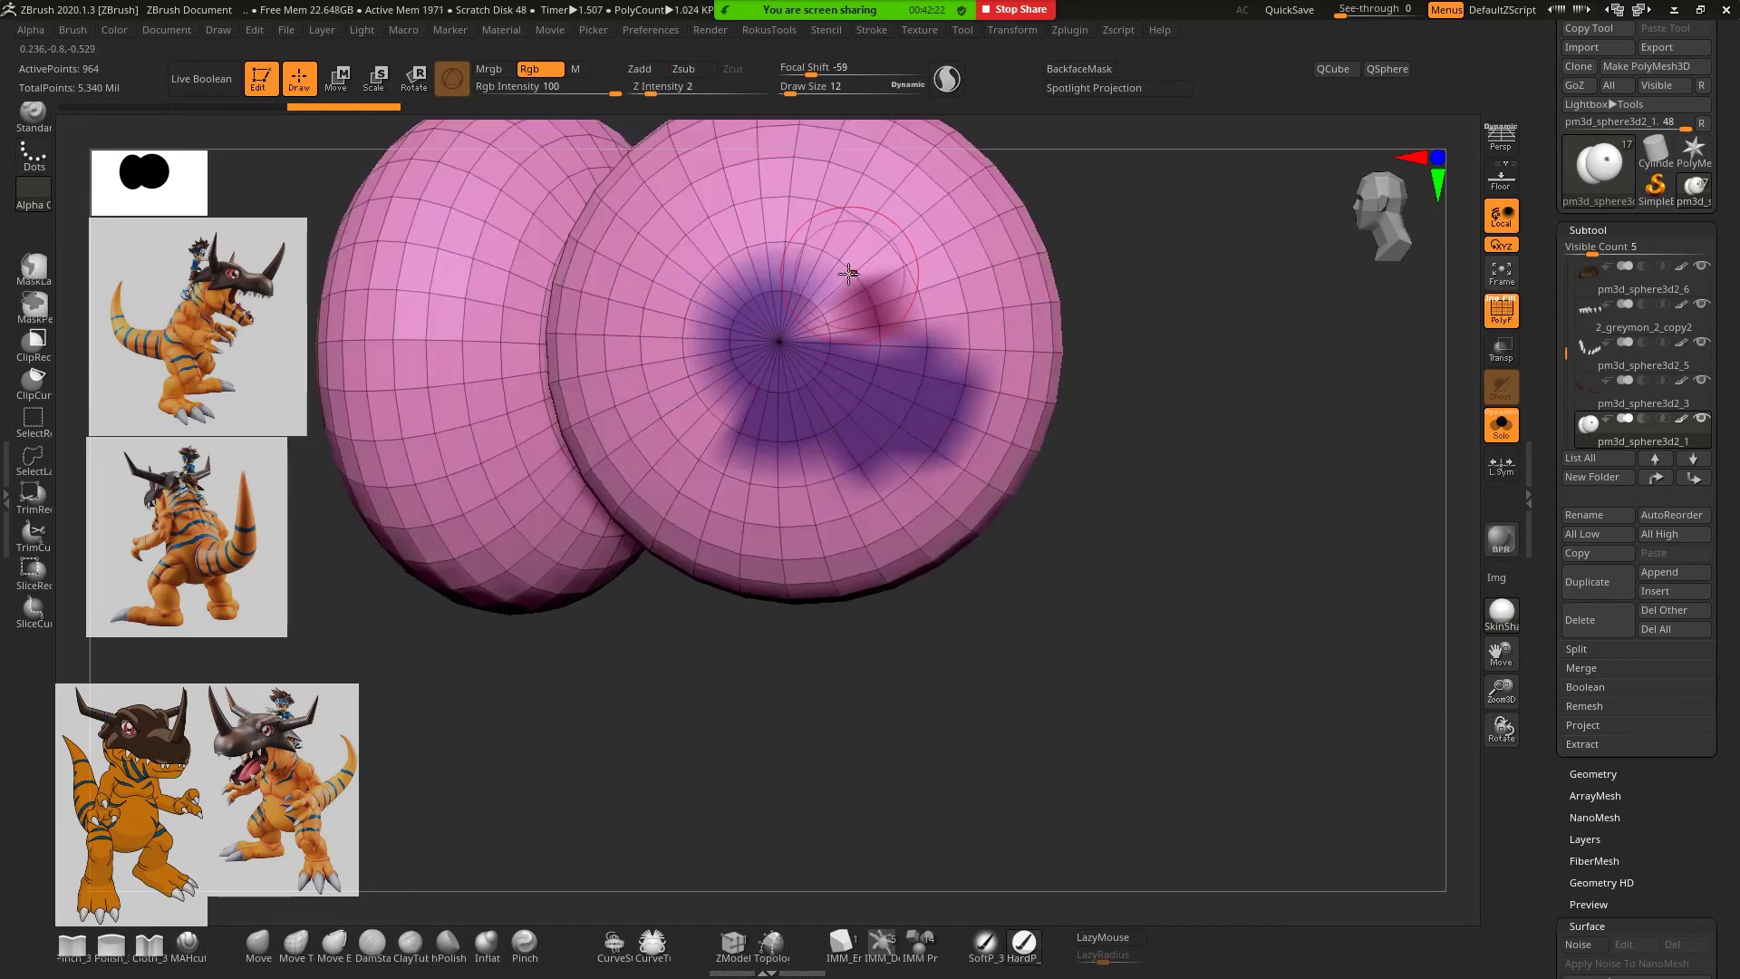
{"action": "key", "text": "space"}
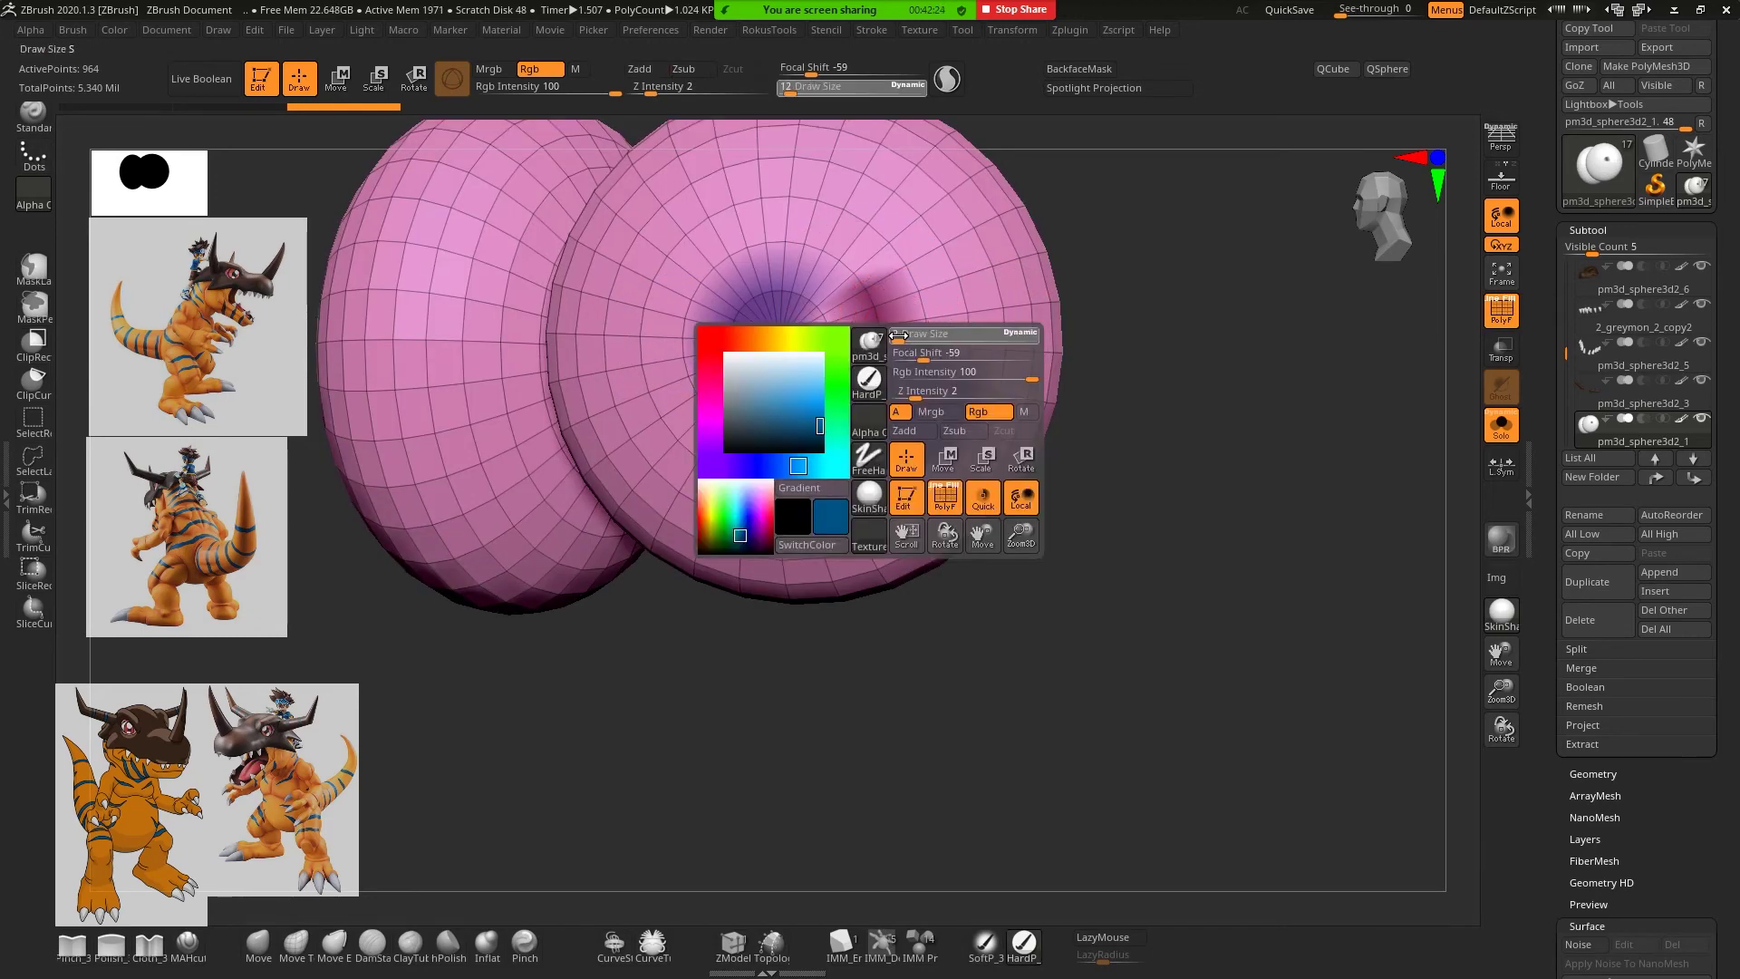
{"action": "left_click_drag", "start_coordinate": [899, 335], "coordinate": [966, 313]}
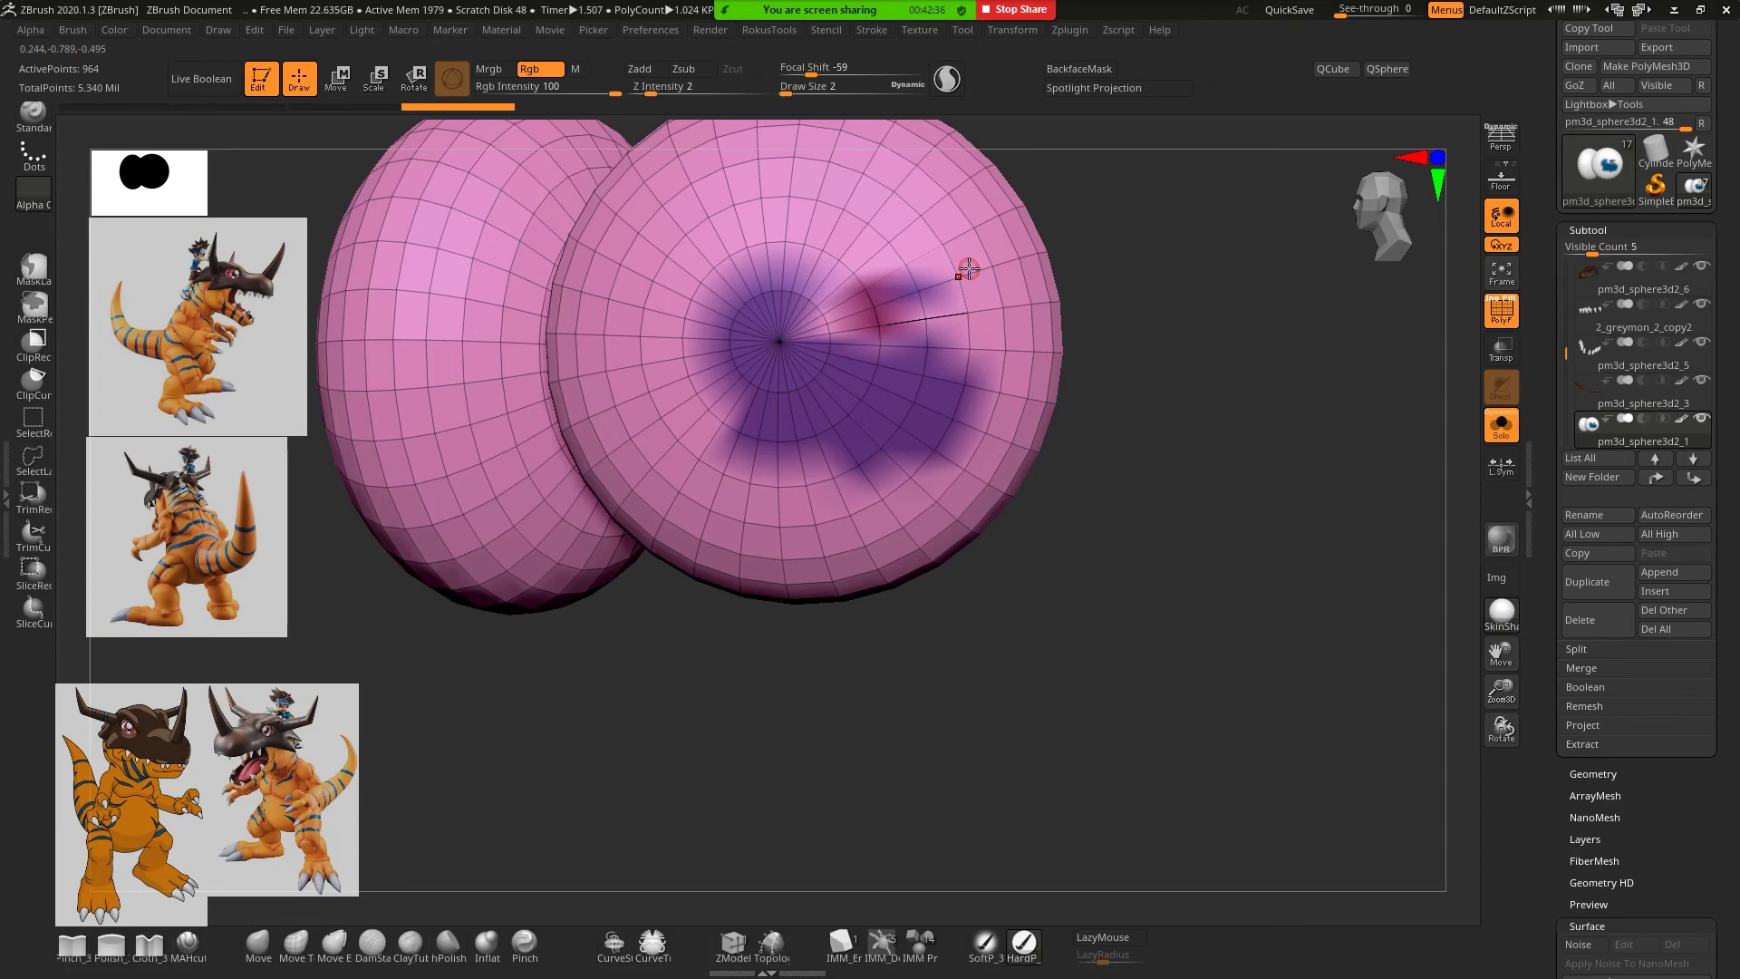
{"action": "mouse_move", "coordinate": [1185, 495]}
{"action": "left_mouse_down"}
{"action": "mouse_move", "coordinate": [1057, 537]}
{"action": "mouse_move", "coordinate": [1295, 494]}
{"action": "left_mouse_up"}
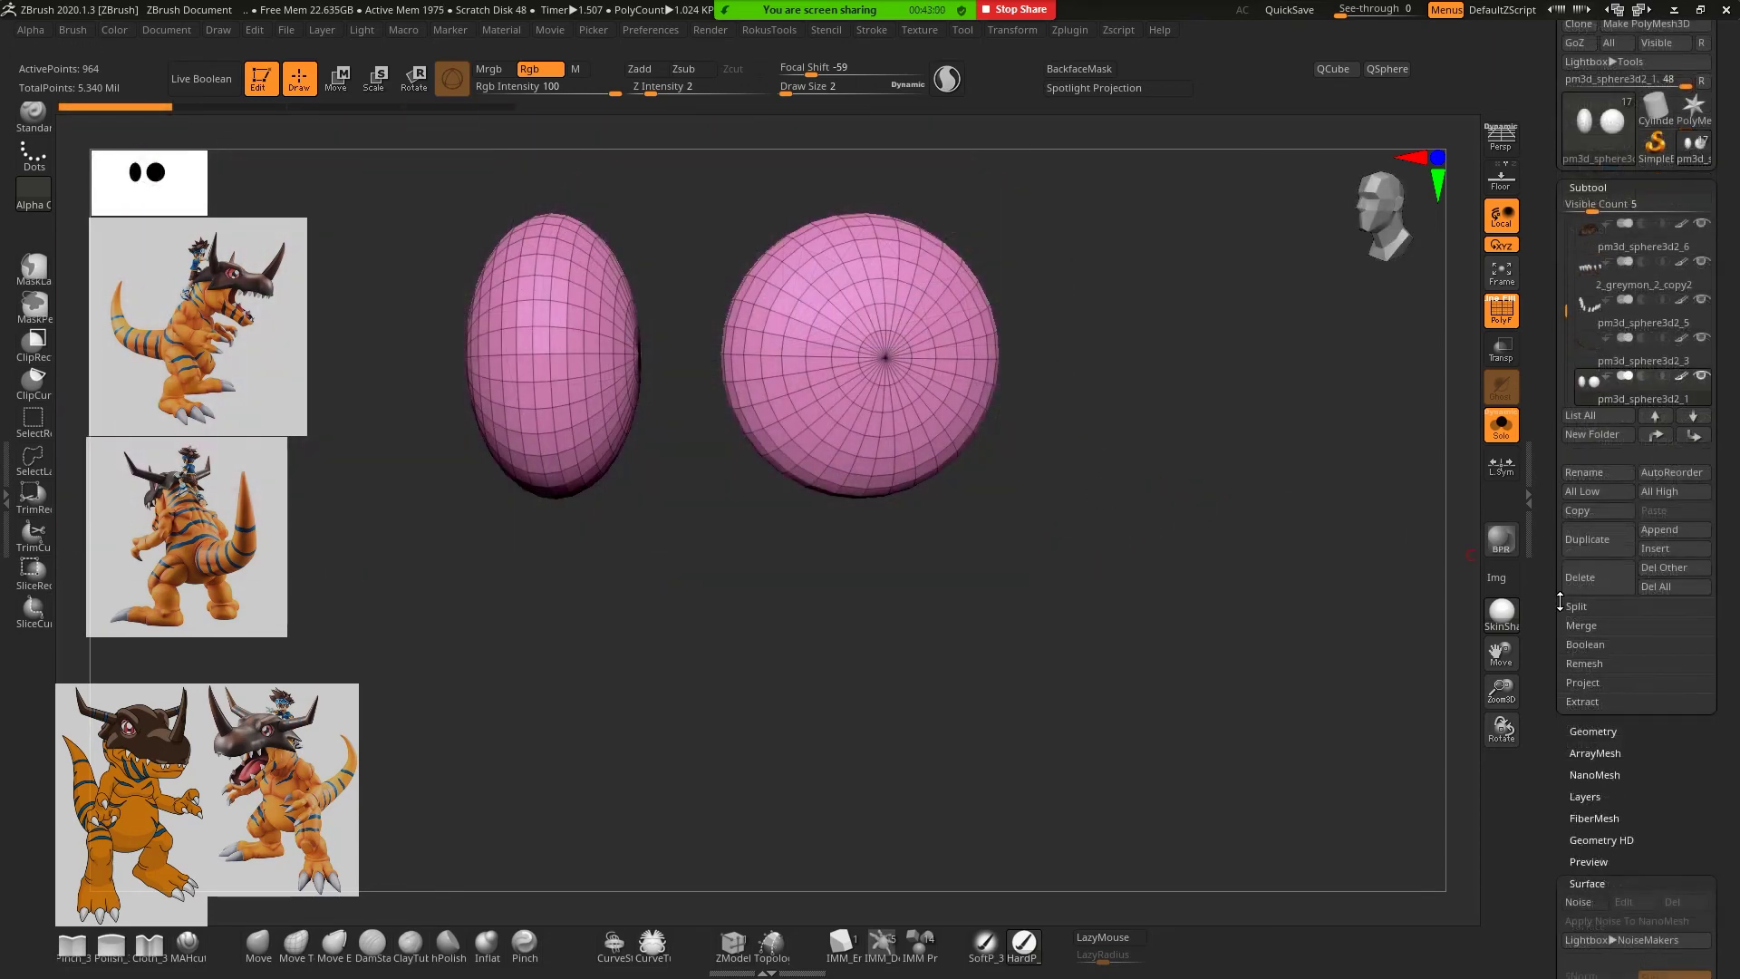
Split the eye spheres into separate pieces with Split To Parts, confirming OK
{"action": "left_click", "coordinate": [1594, 604]}
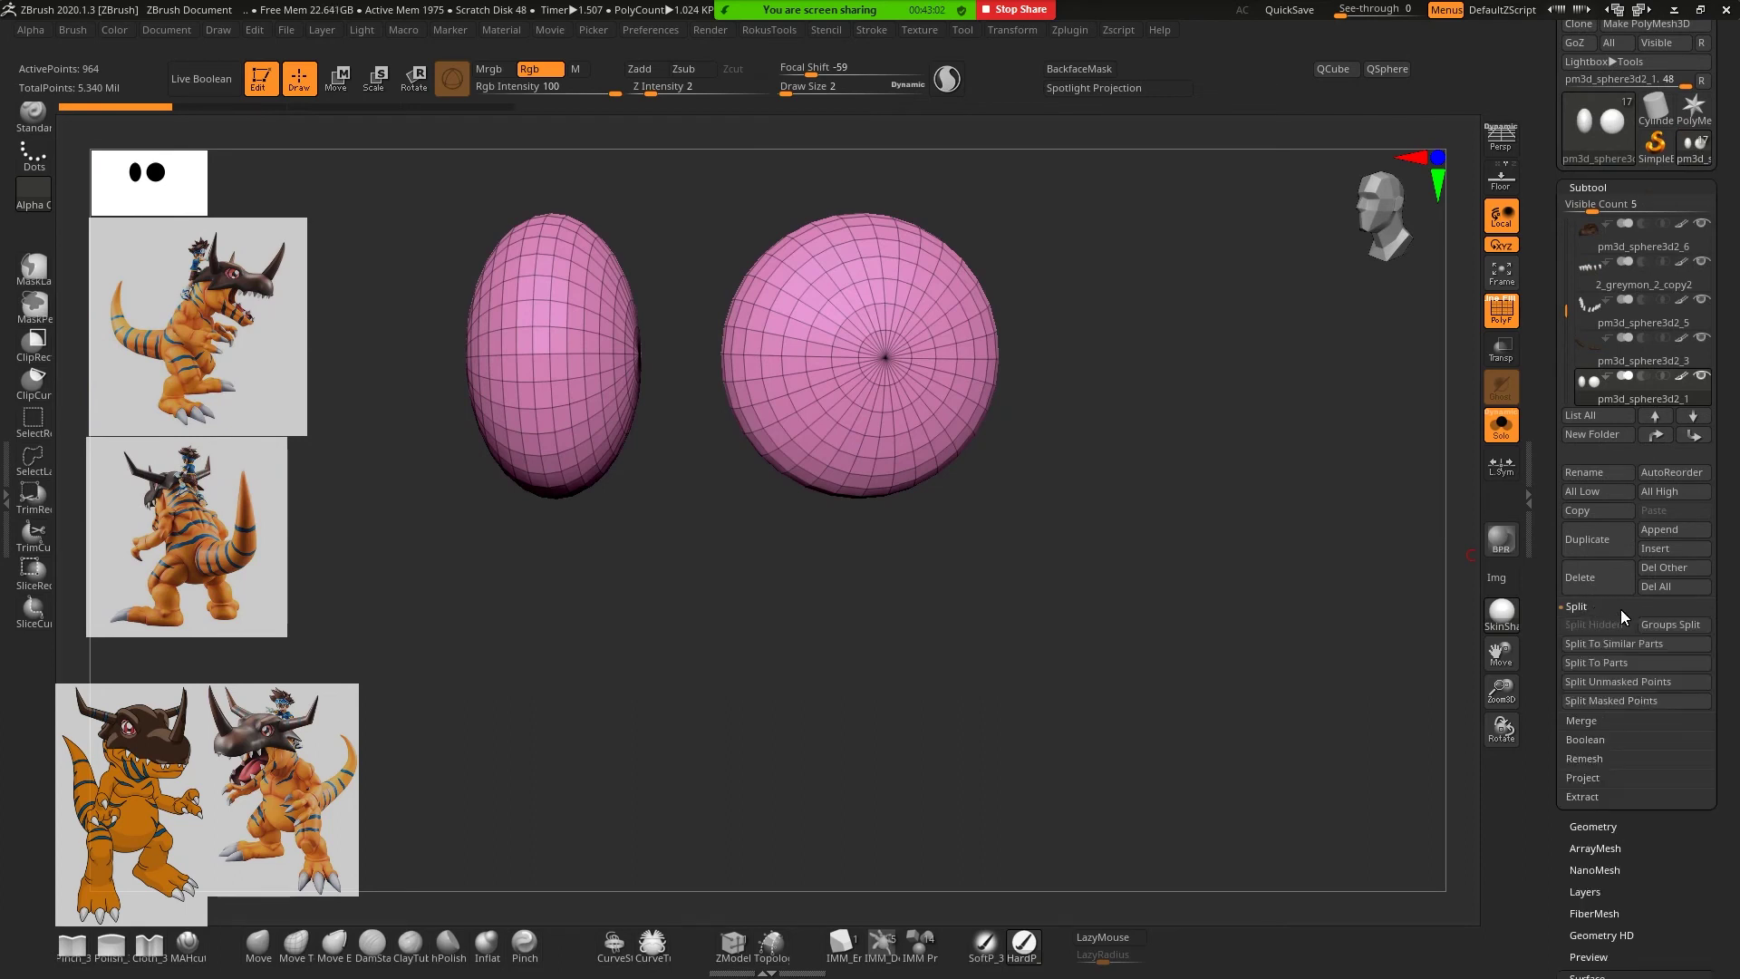
{"action": "left_click", "coordinate": [1630, 662]}
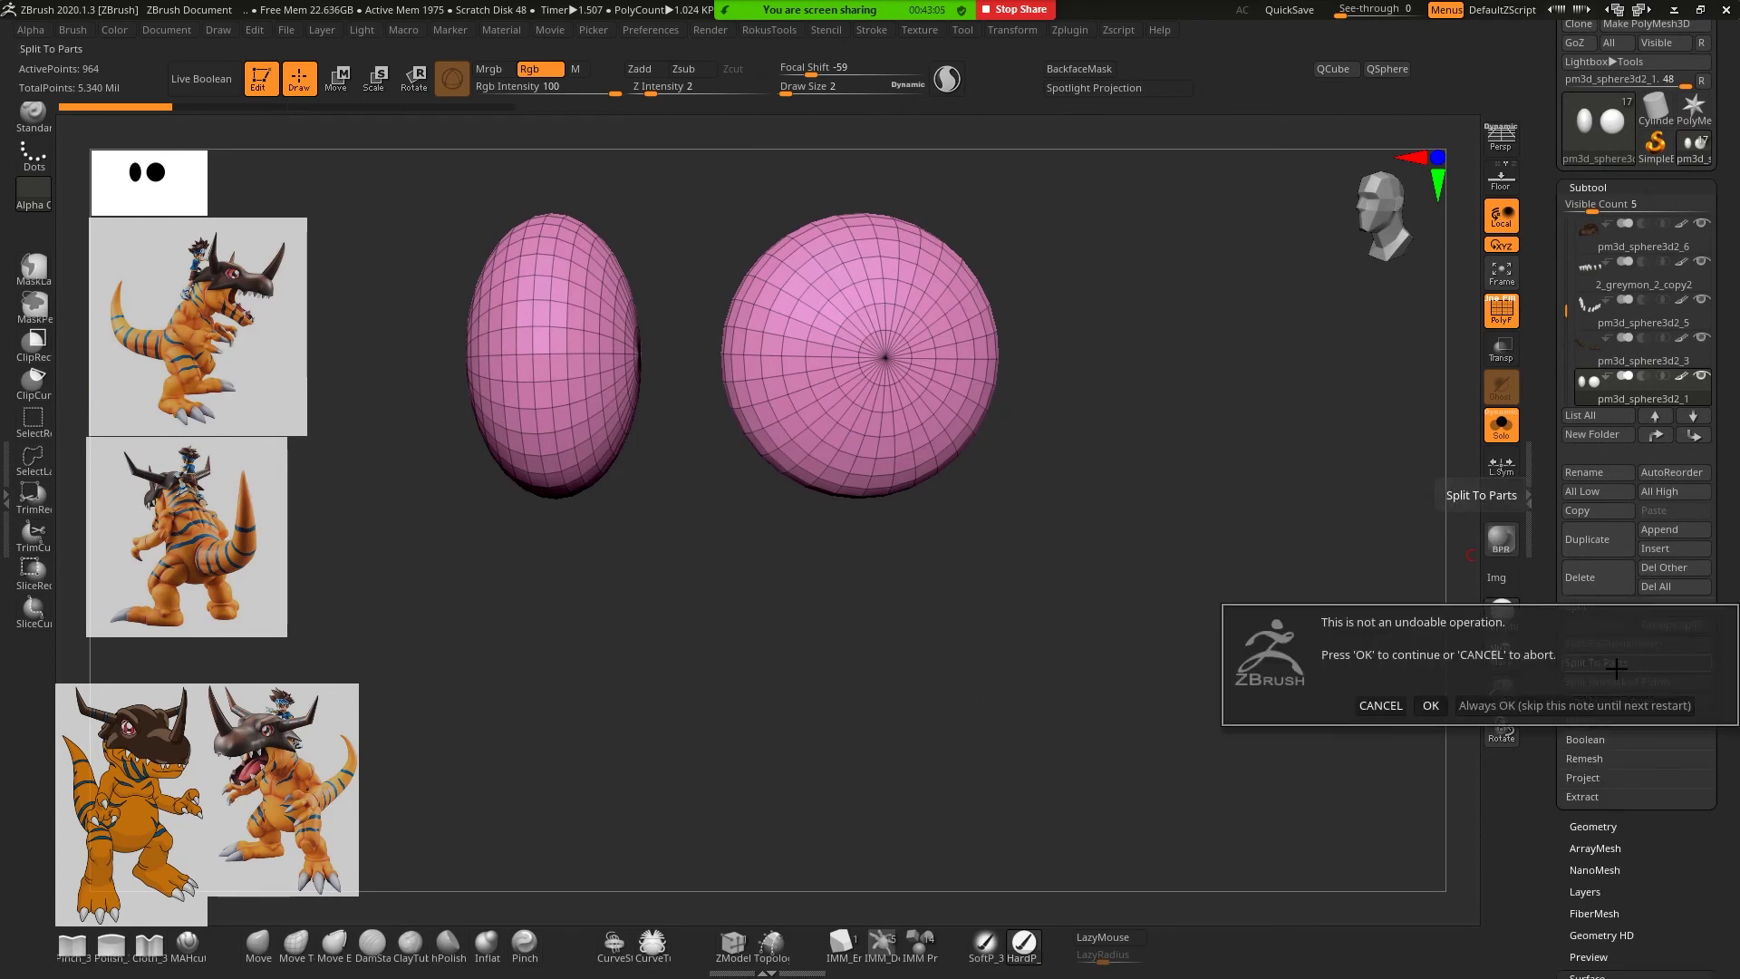
{"action": "left_click", "coordinate": [1431, 706]}
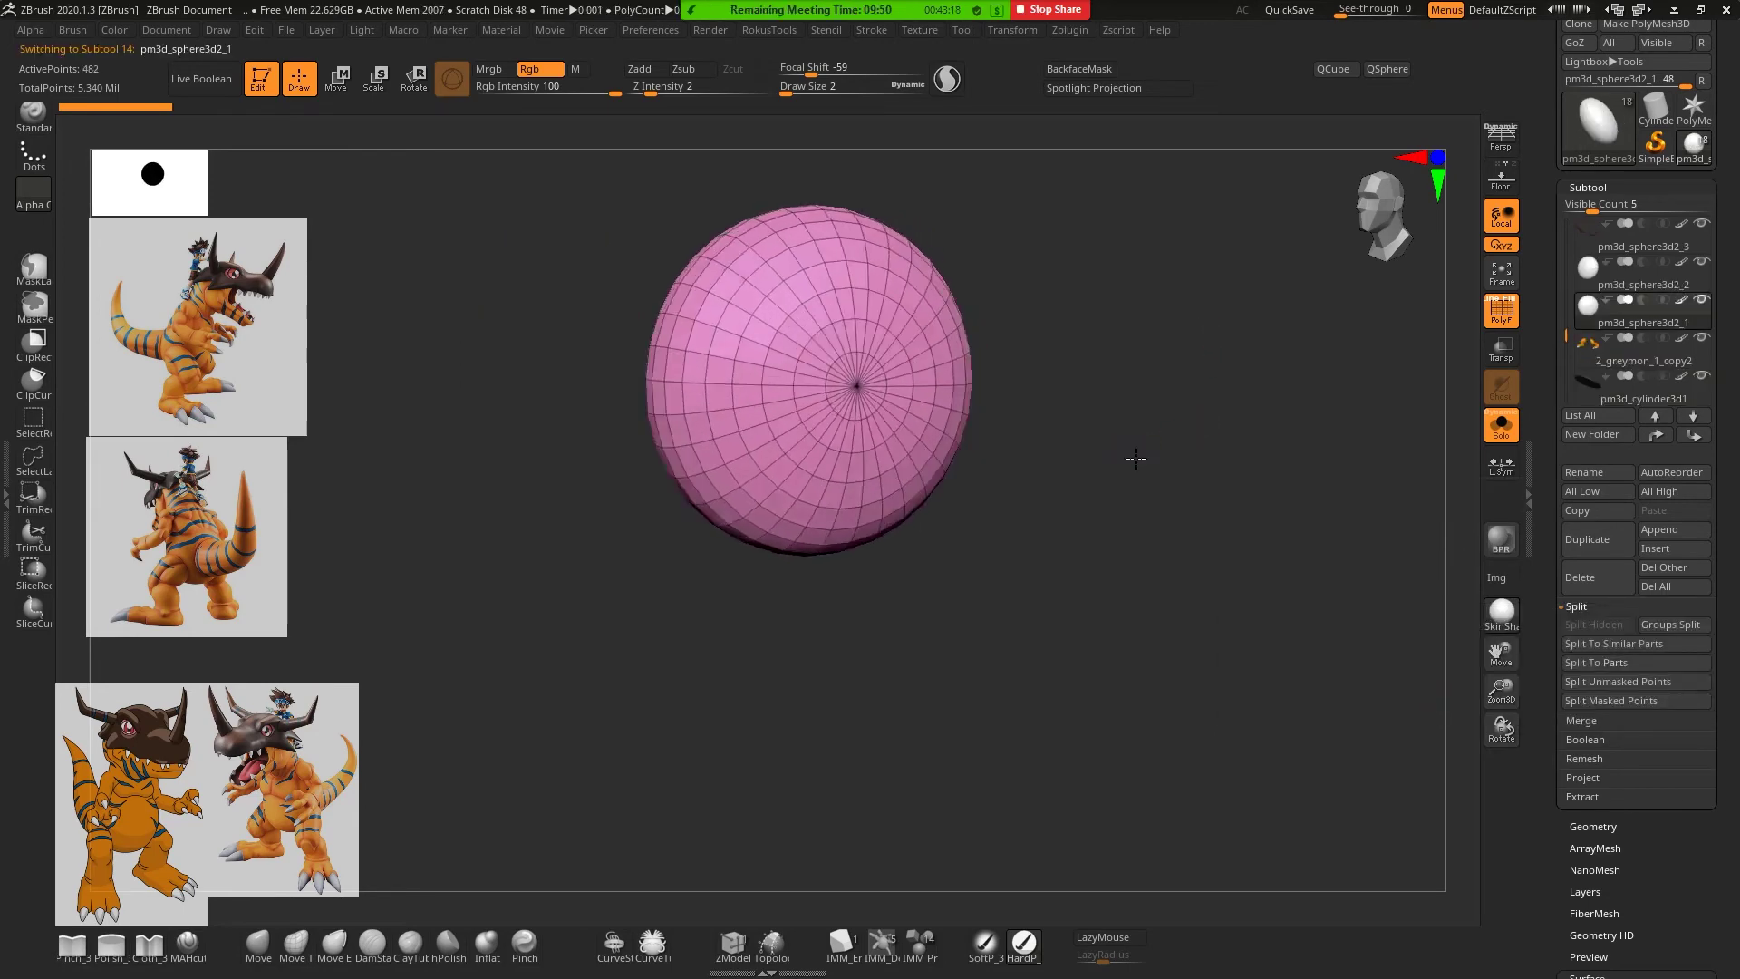
{"action": "mouse_move", "coordinate": [1136, 459]}
{"action": "left_mouse_down"}
{"action": "mouse_move", "coordinate": [1185, 459]}
{"action": "mouse_move", "coordinate": [1108, 435]}
{"action": "left_mouse_up"}
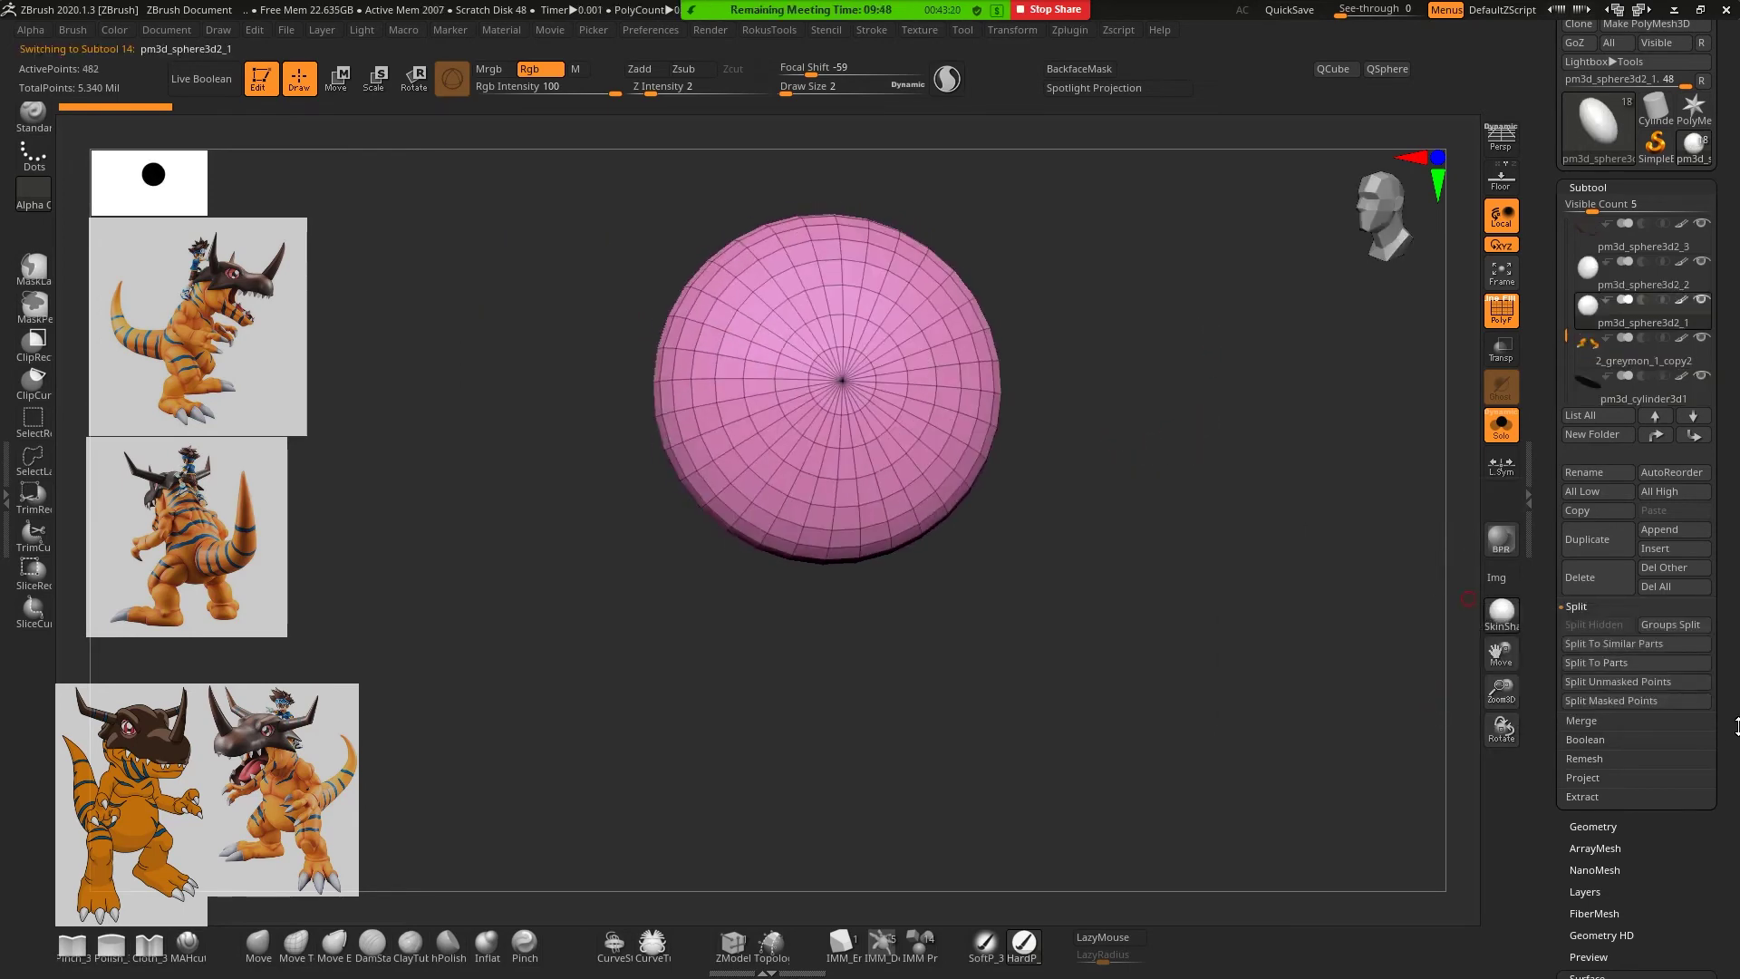
Divide the remaining eye sphere once, ending at subdivision level 2
{"action": "left_click_drag", "start_coordinate": [1718, 780], "coordinate": [1711, 603]}
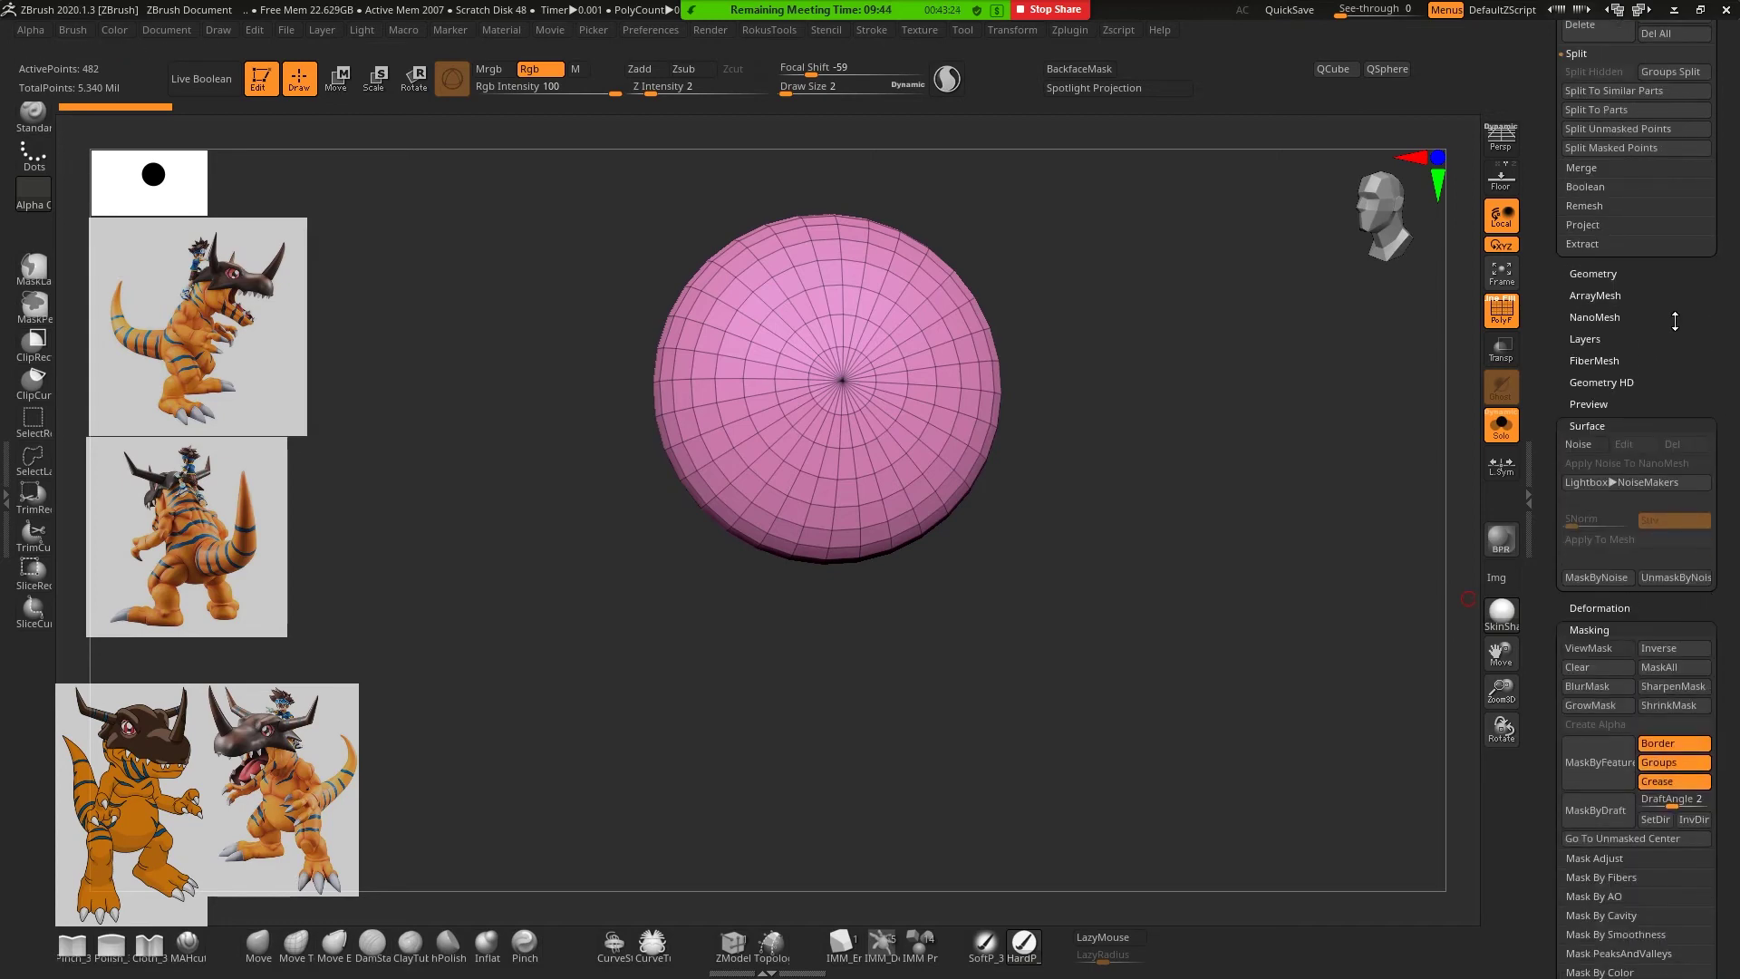
{"action": "left_click", "coordinate": [1594, 274]}
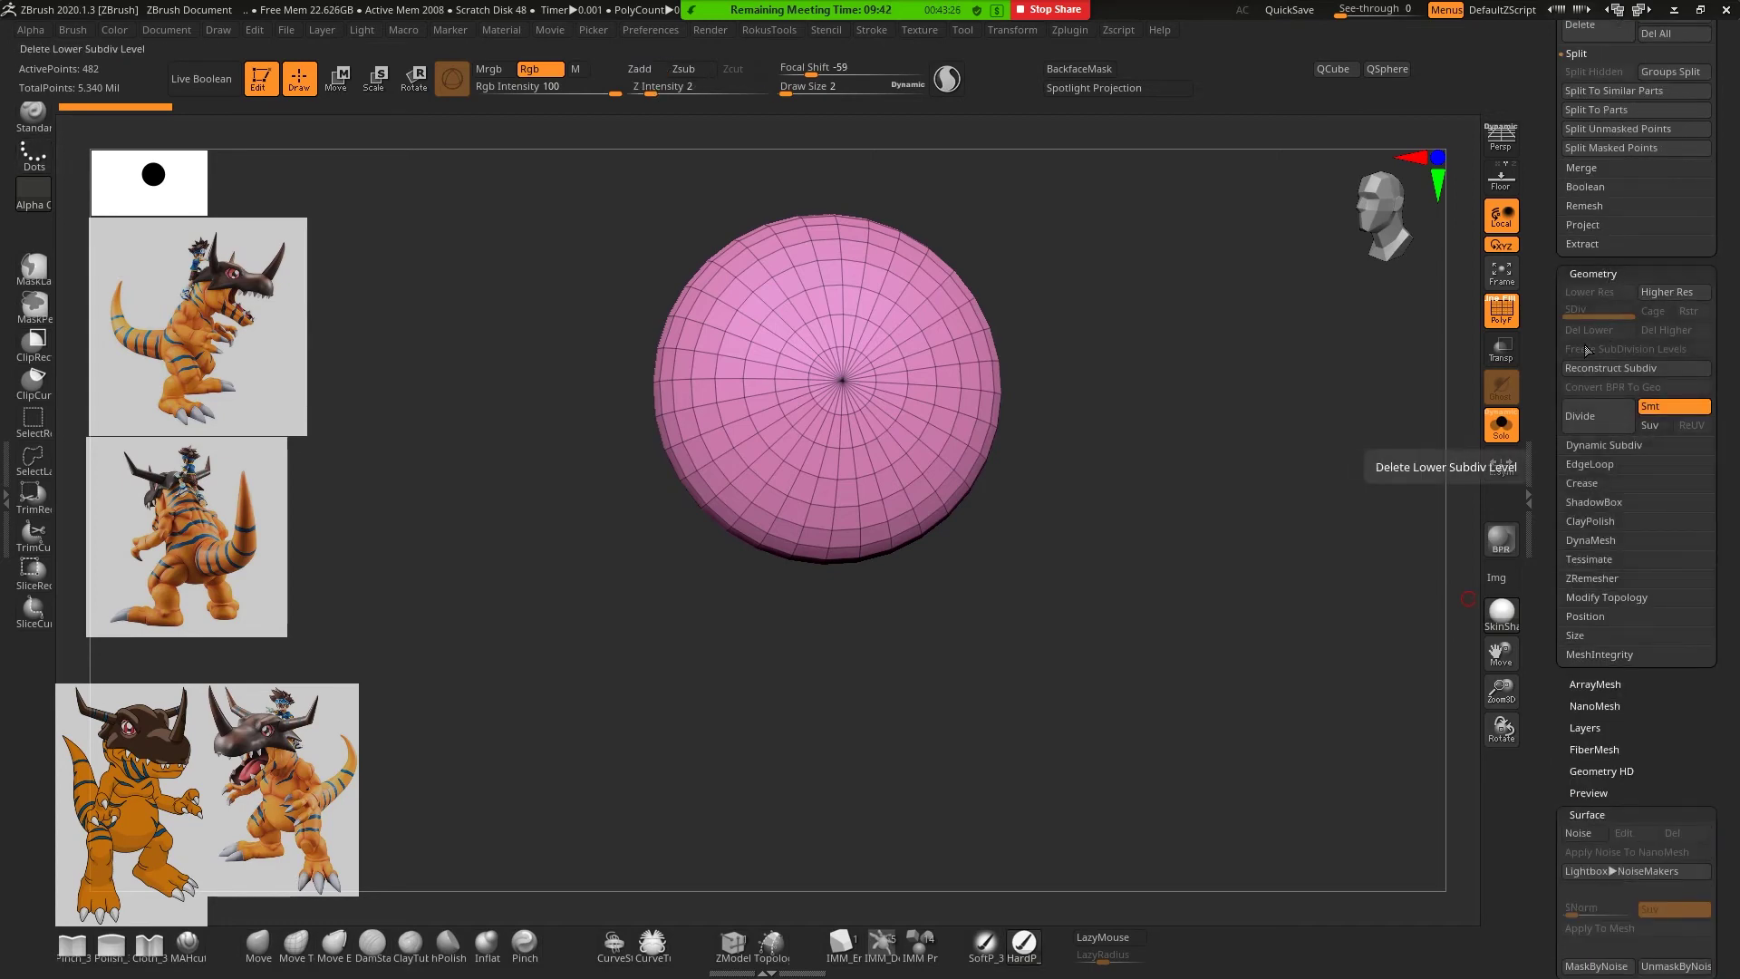
{"action": "left_click", "coordinate": [1596, 419]}
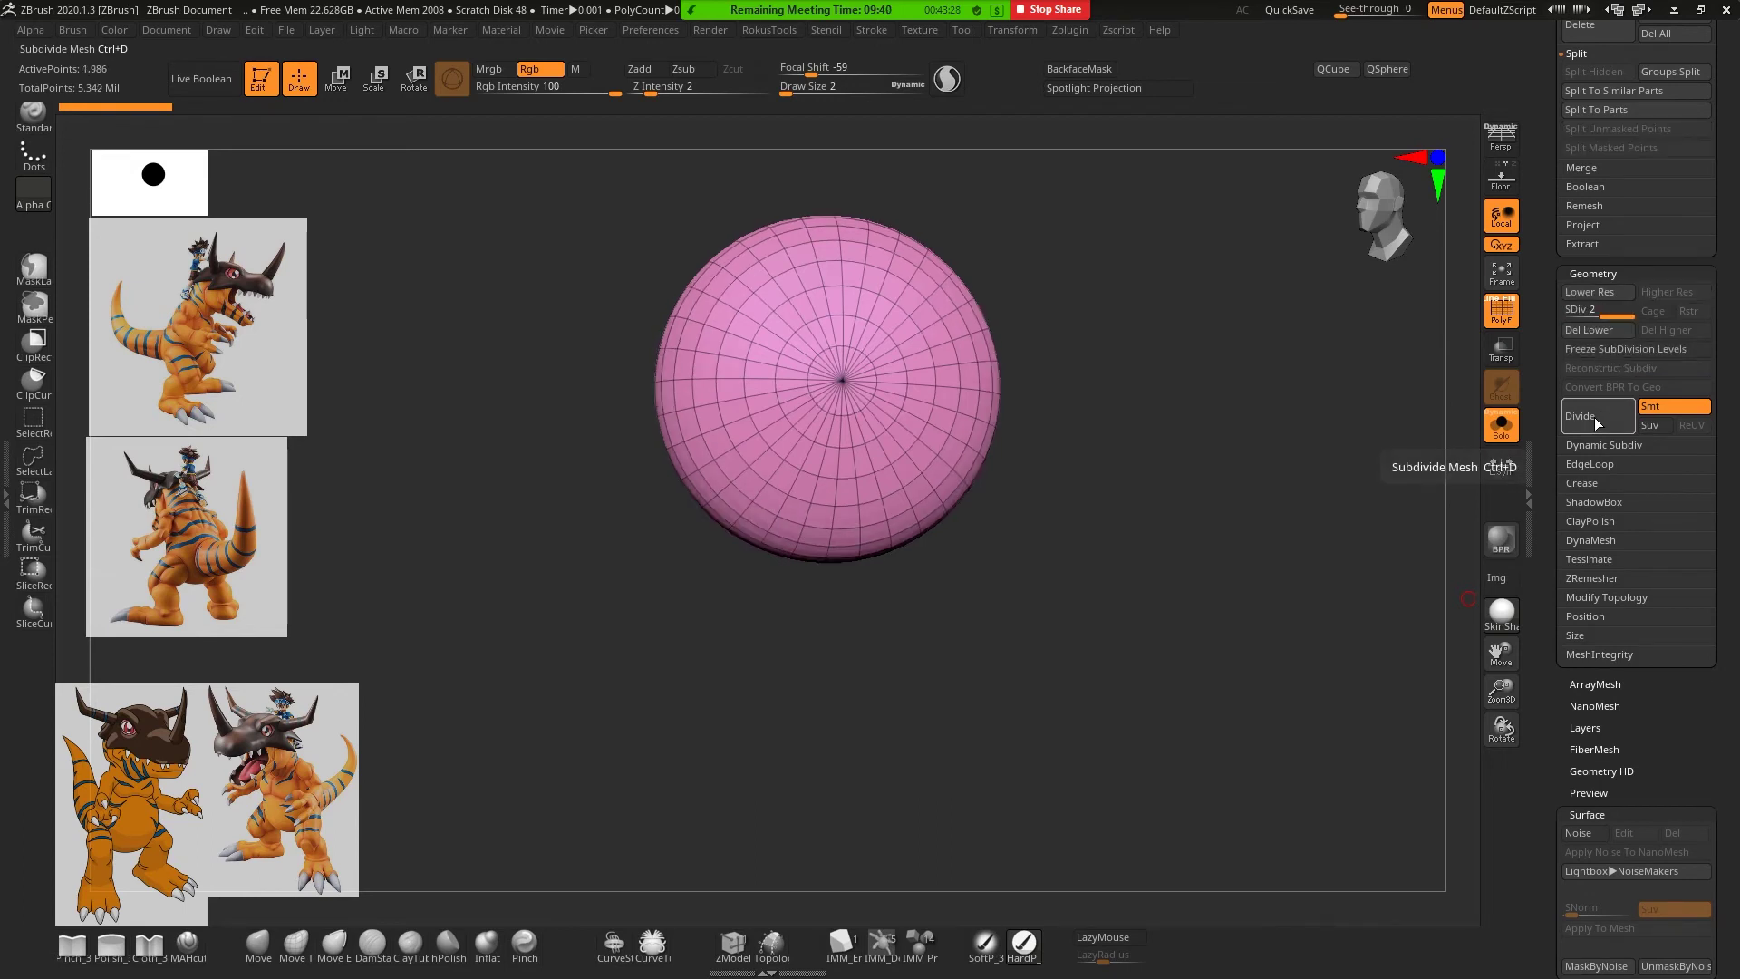
{"action": "key", "text": "shift+f"}
{"action": "key", "text": "shift+f"}
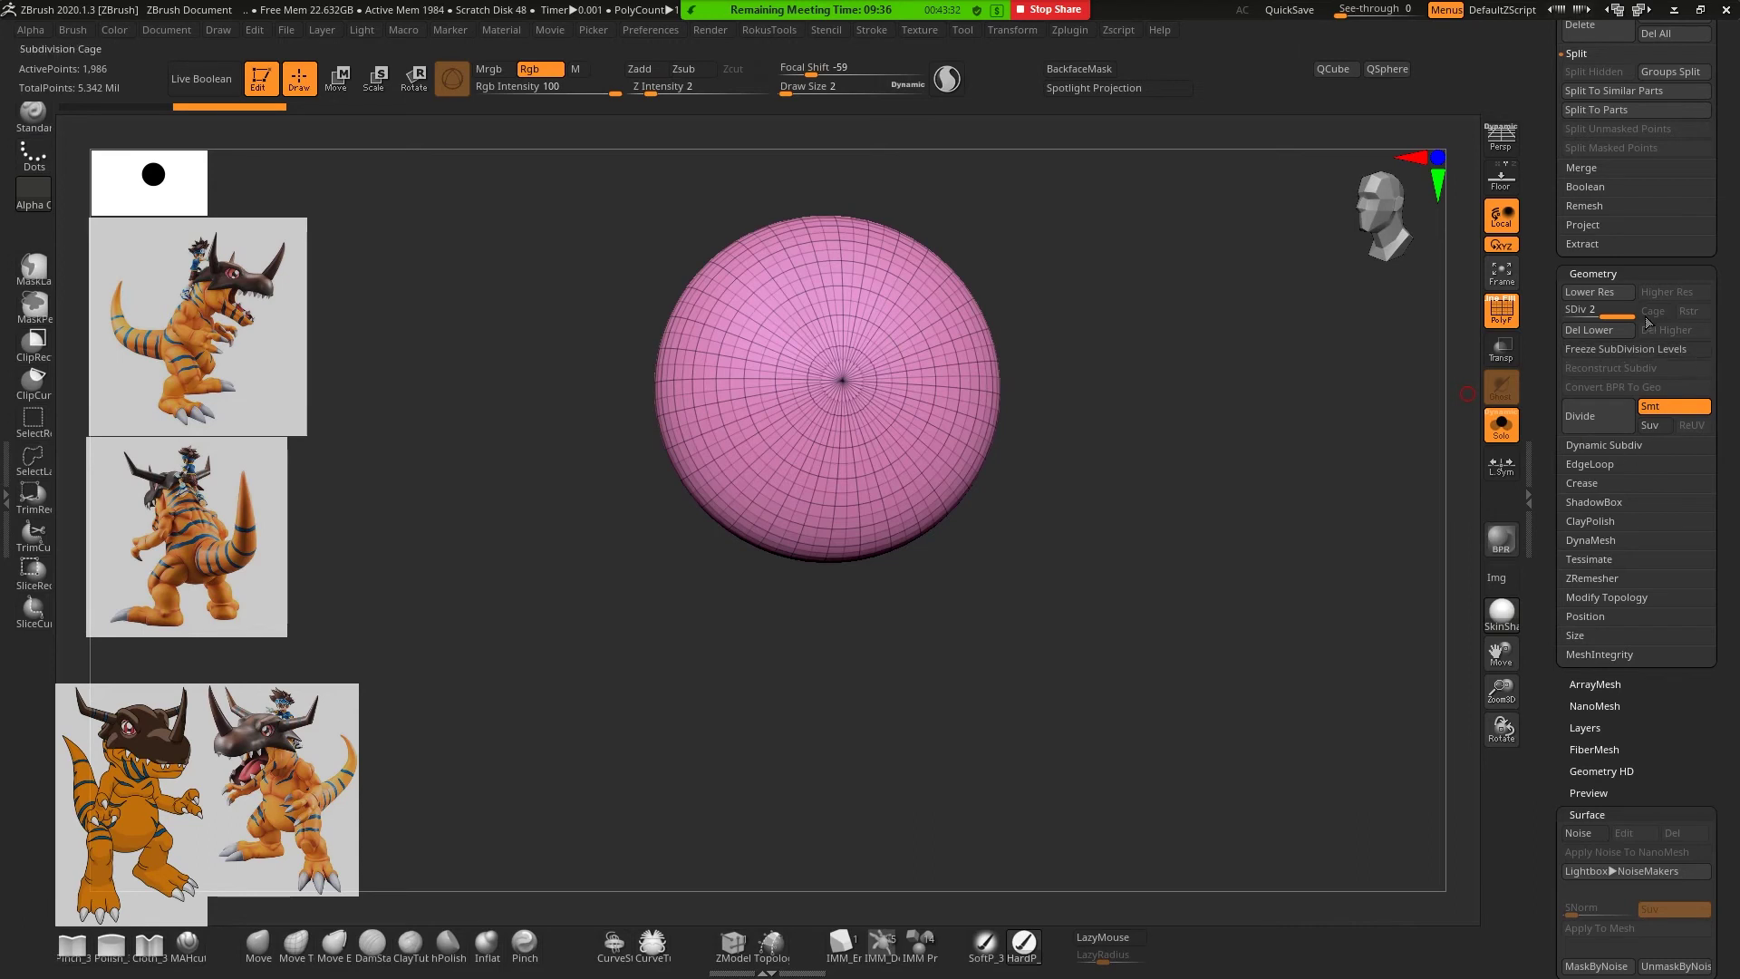
{"action": "left_click", "coordinate": [1578, 312]}
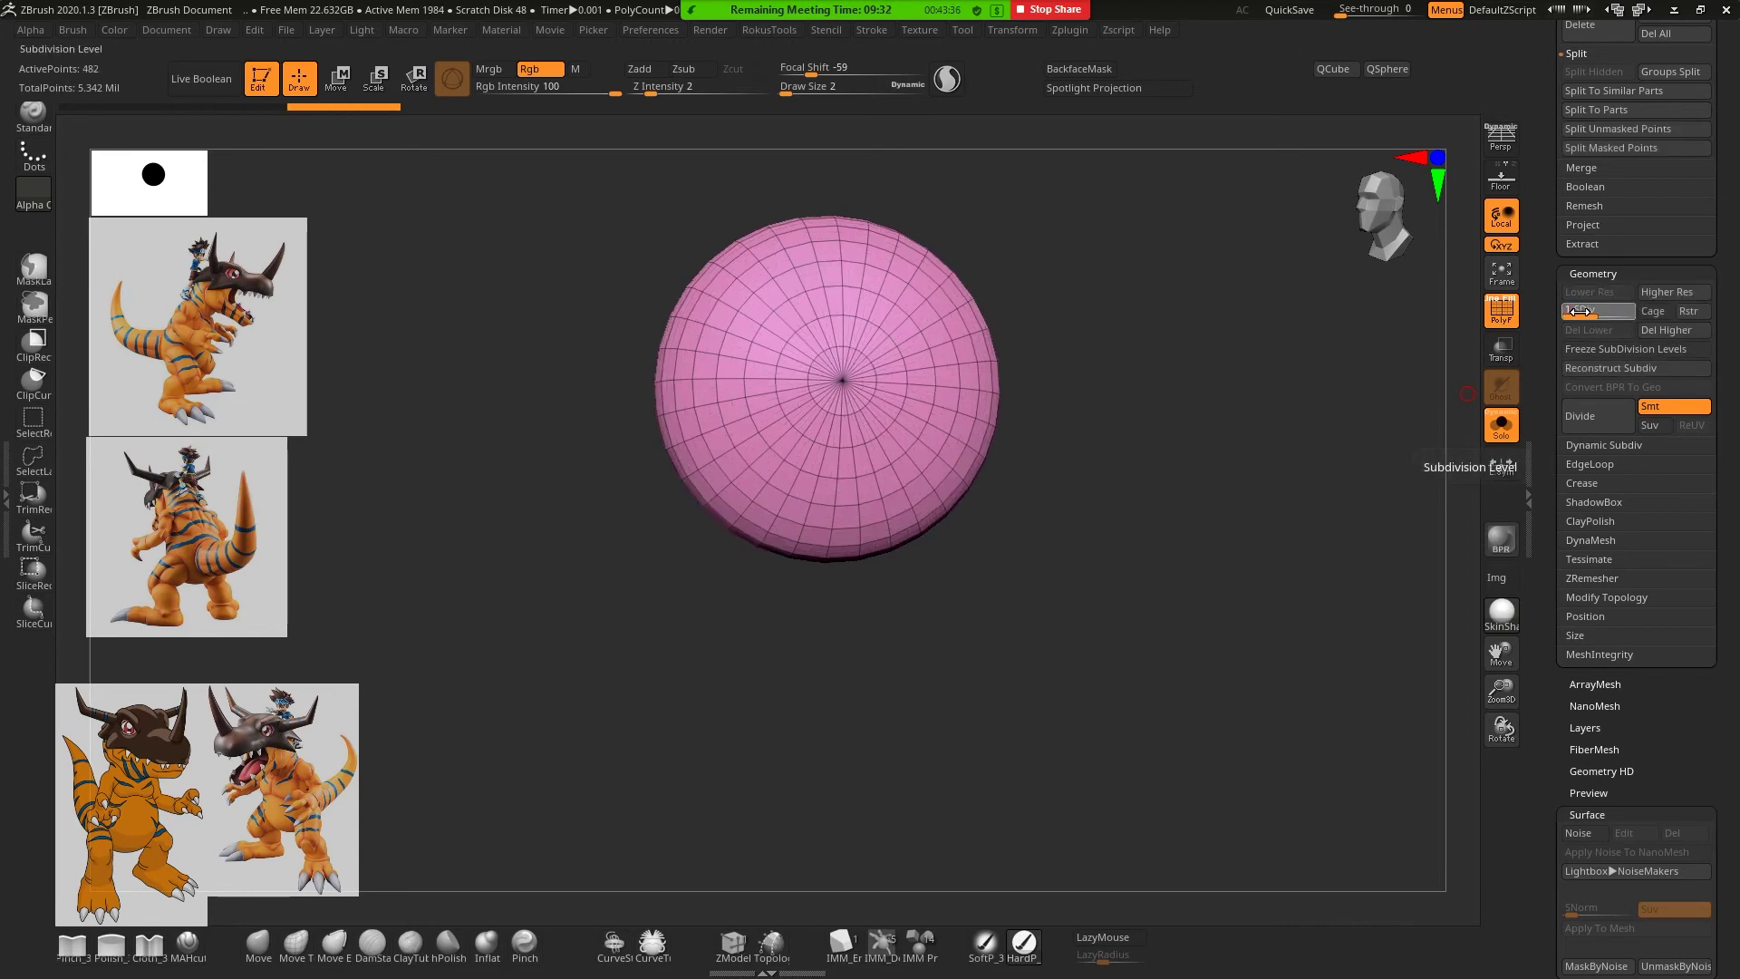
{"action": "left_click", "coordinate": [1621, 311]}
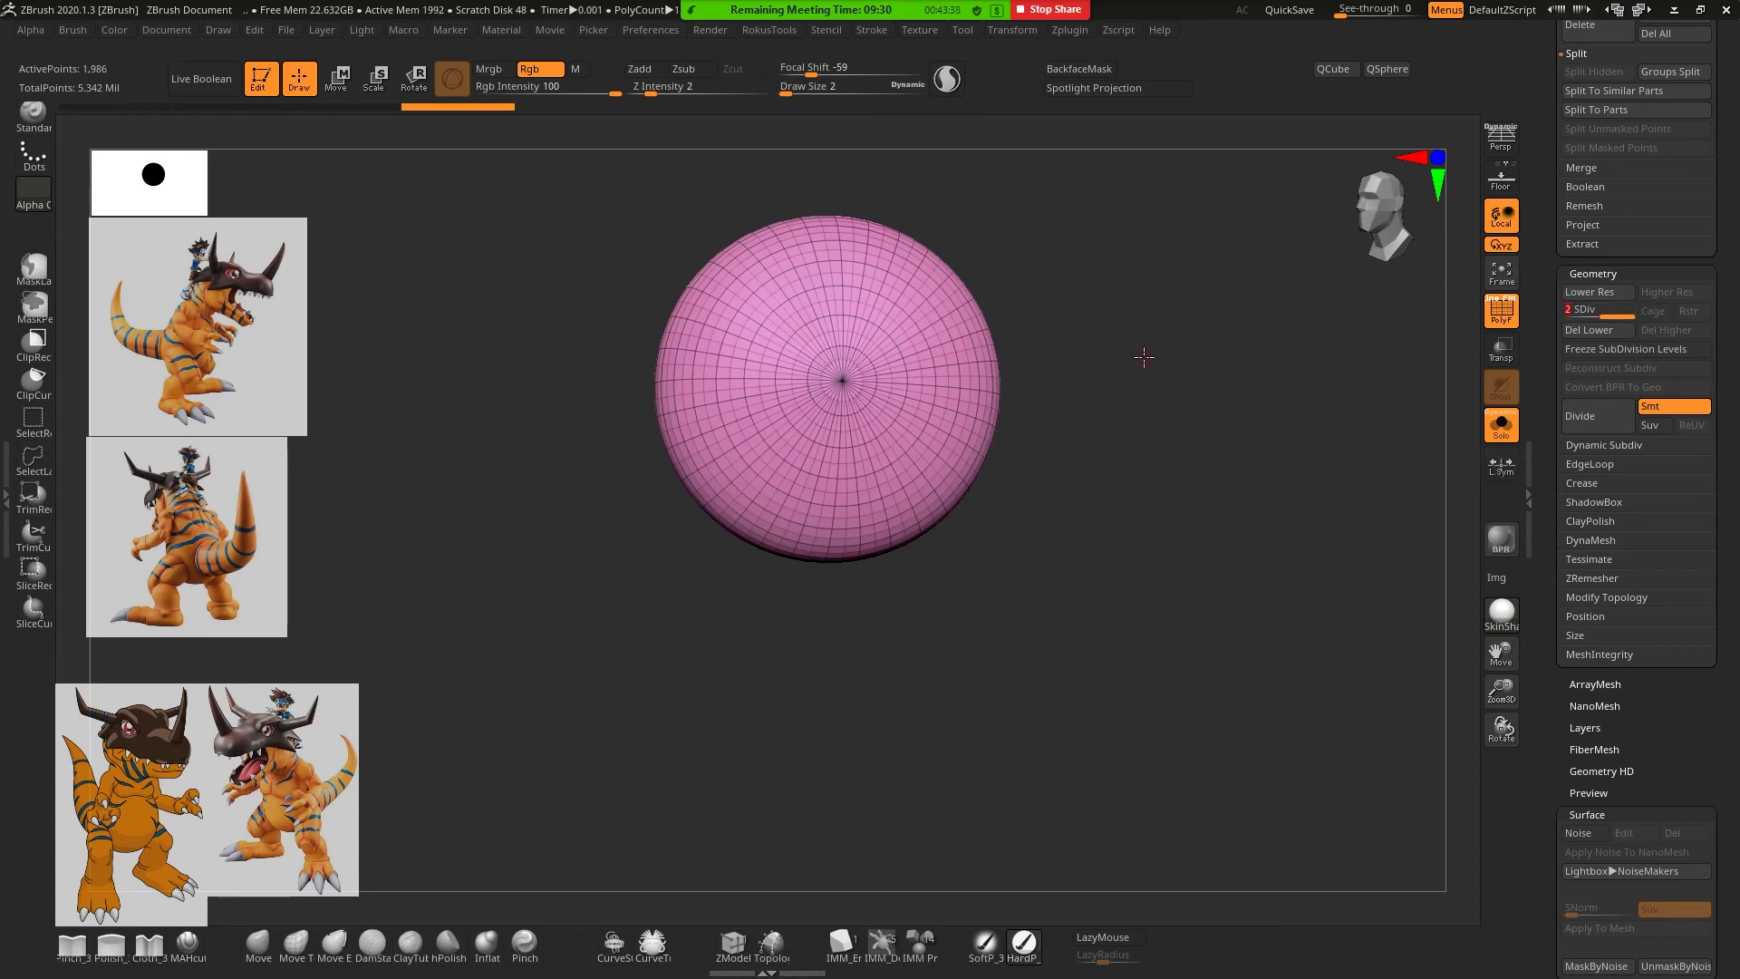
{"action": "mouse_move", "coordinate": [1144, 357]}
{"action": "right_mouse_down", "text": "ctrl"}
{"action": "mouse_move", "coordinate": [1143, 498]}
{"action": "mouse_move", "coordinate": [1195, 344]}
{"action": "right_mouse_up", "text": "ctrl"}
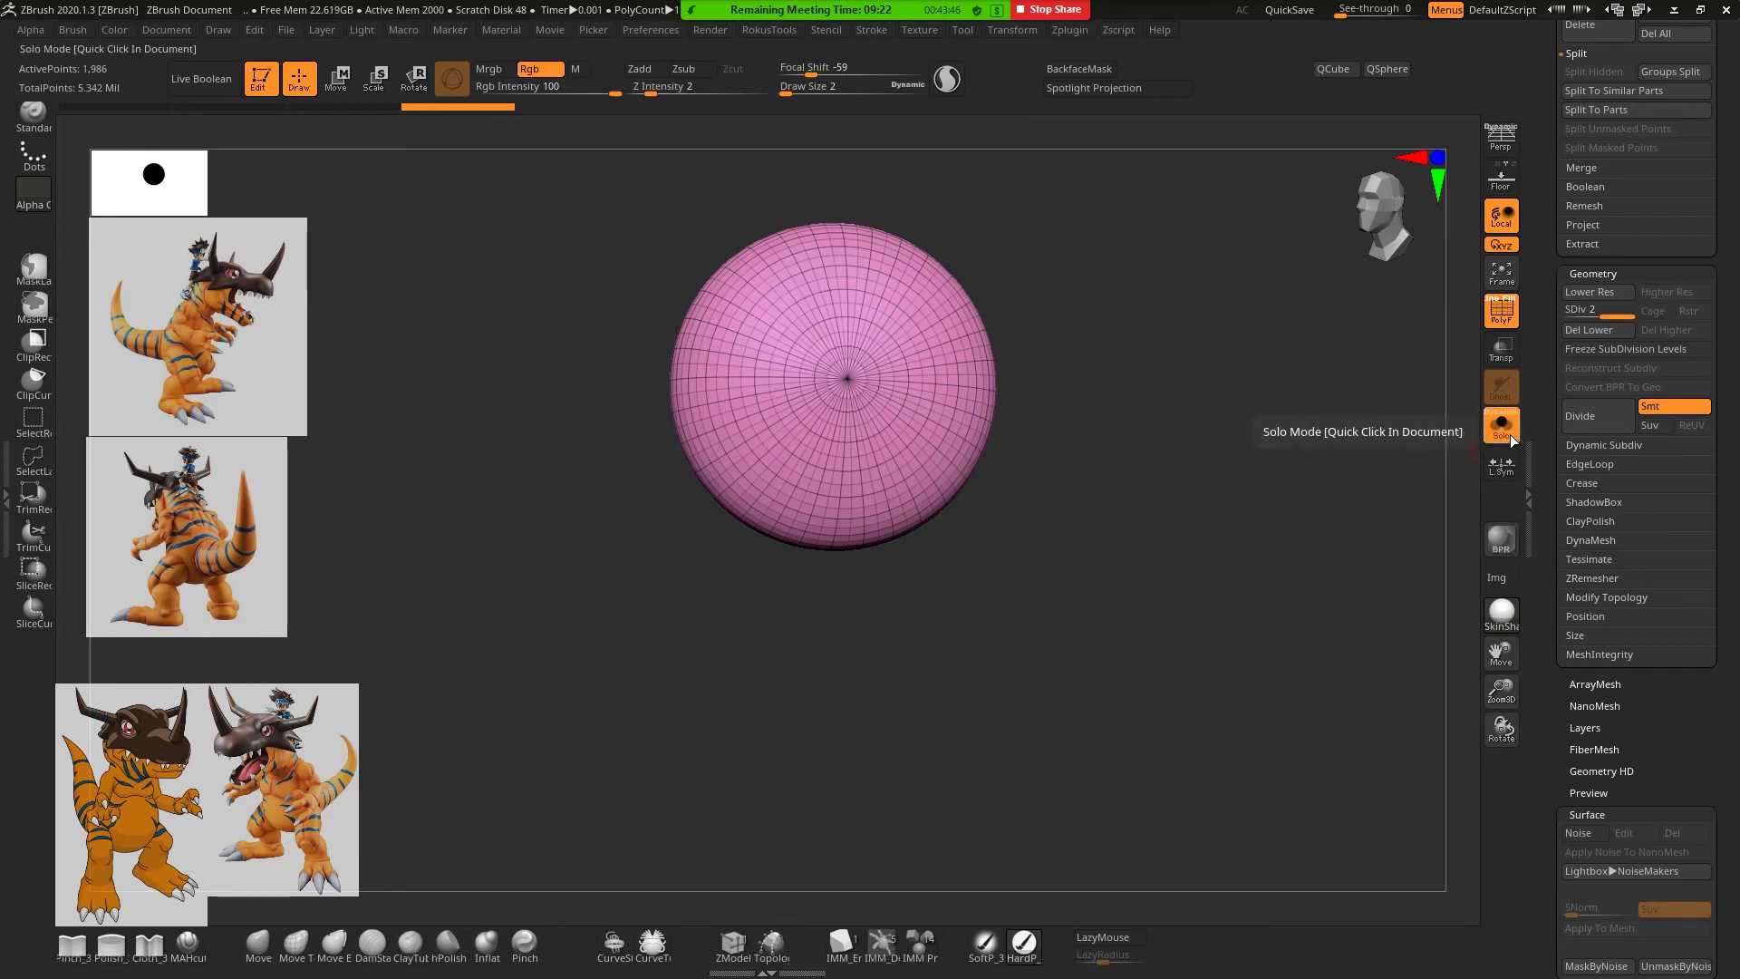
Turn off Solo and subdivide the eye sphere to SDiv 4, undoing a test blue stroke
{"action": "left_click", "coordinate": [1511, 434]}
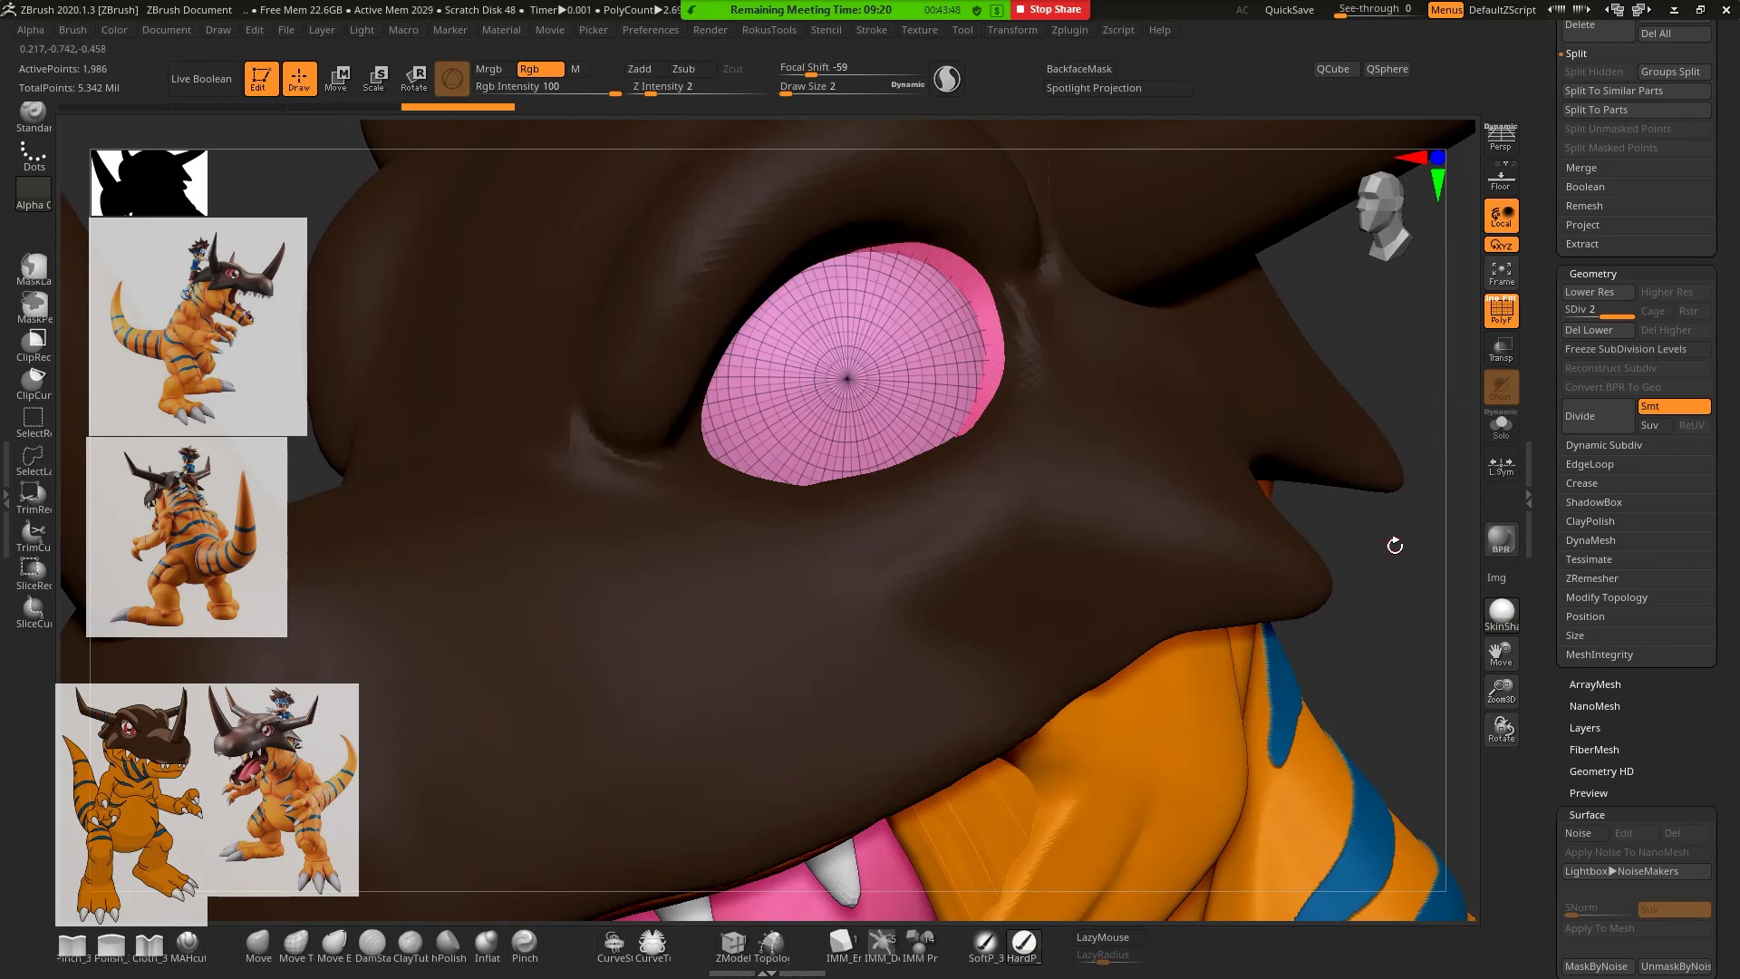
{"action": "left_click", "coordinate": [1597, 411]}
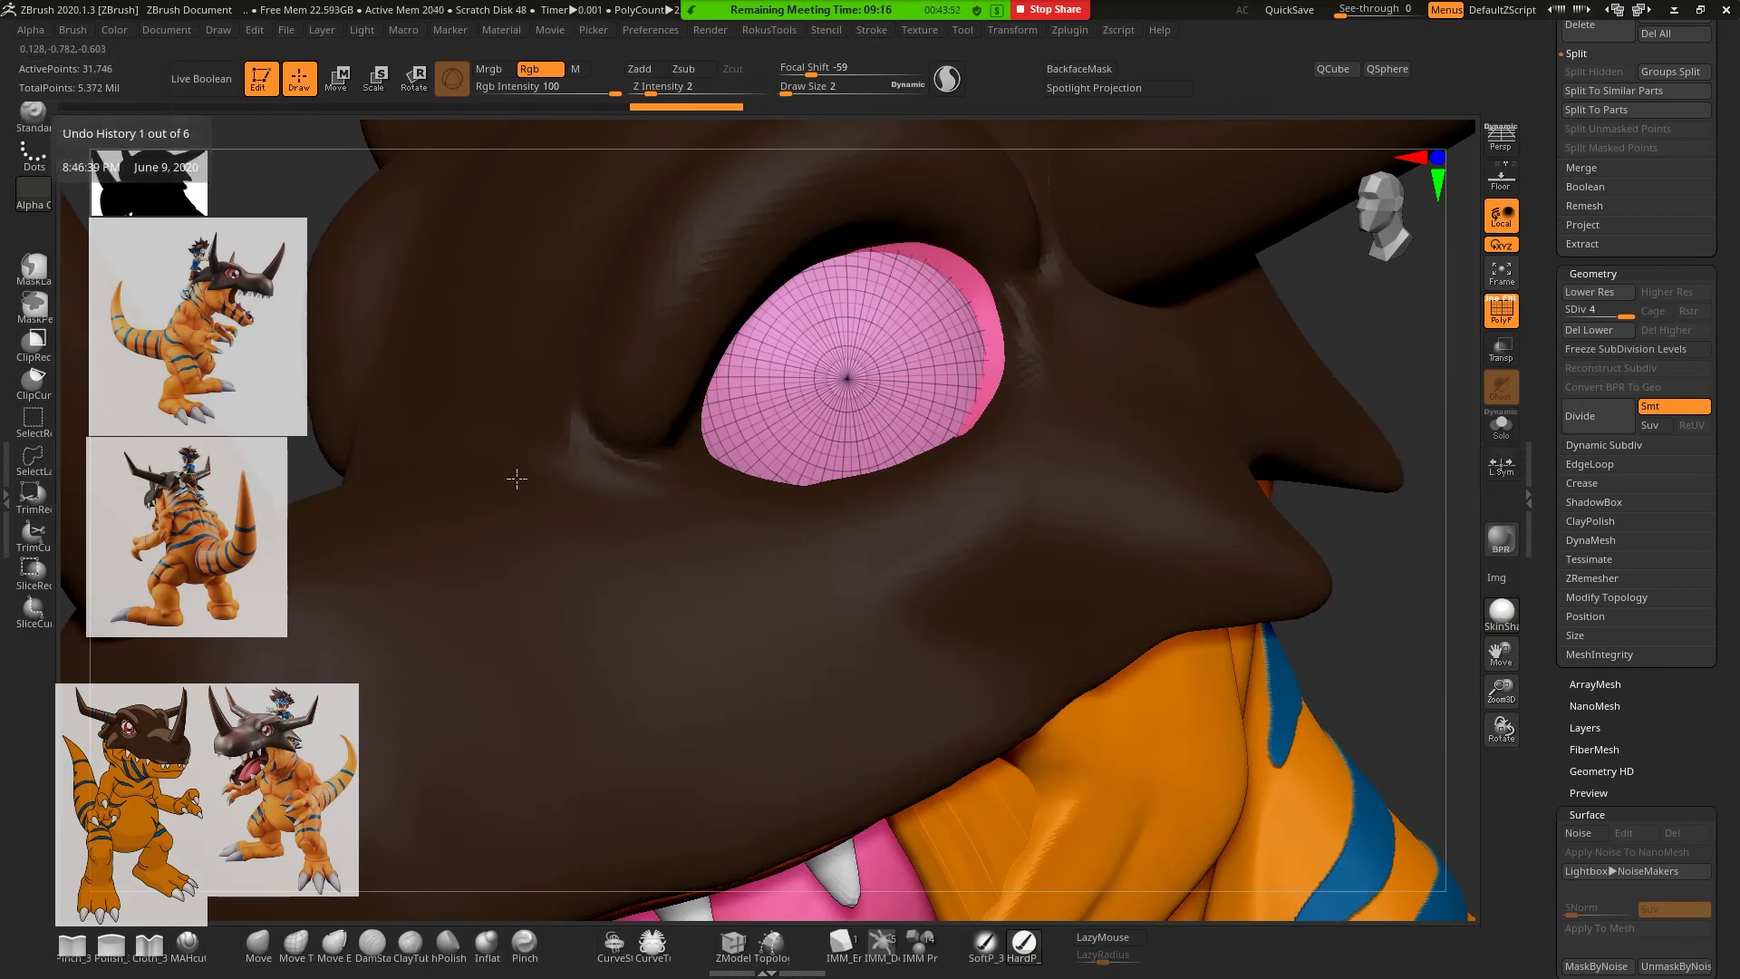
{"action": "key", "text": "shift+f"}
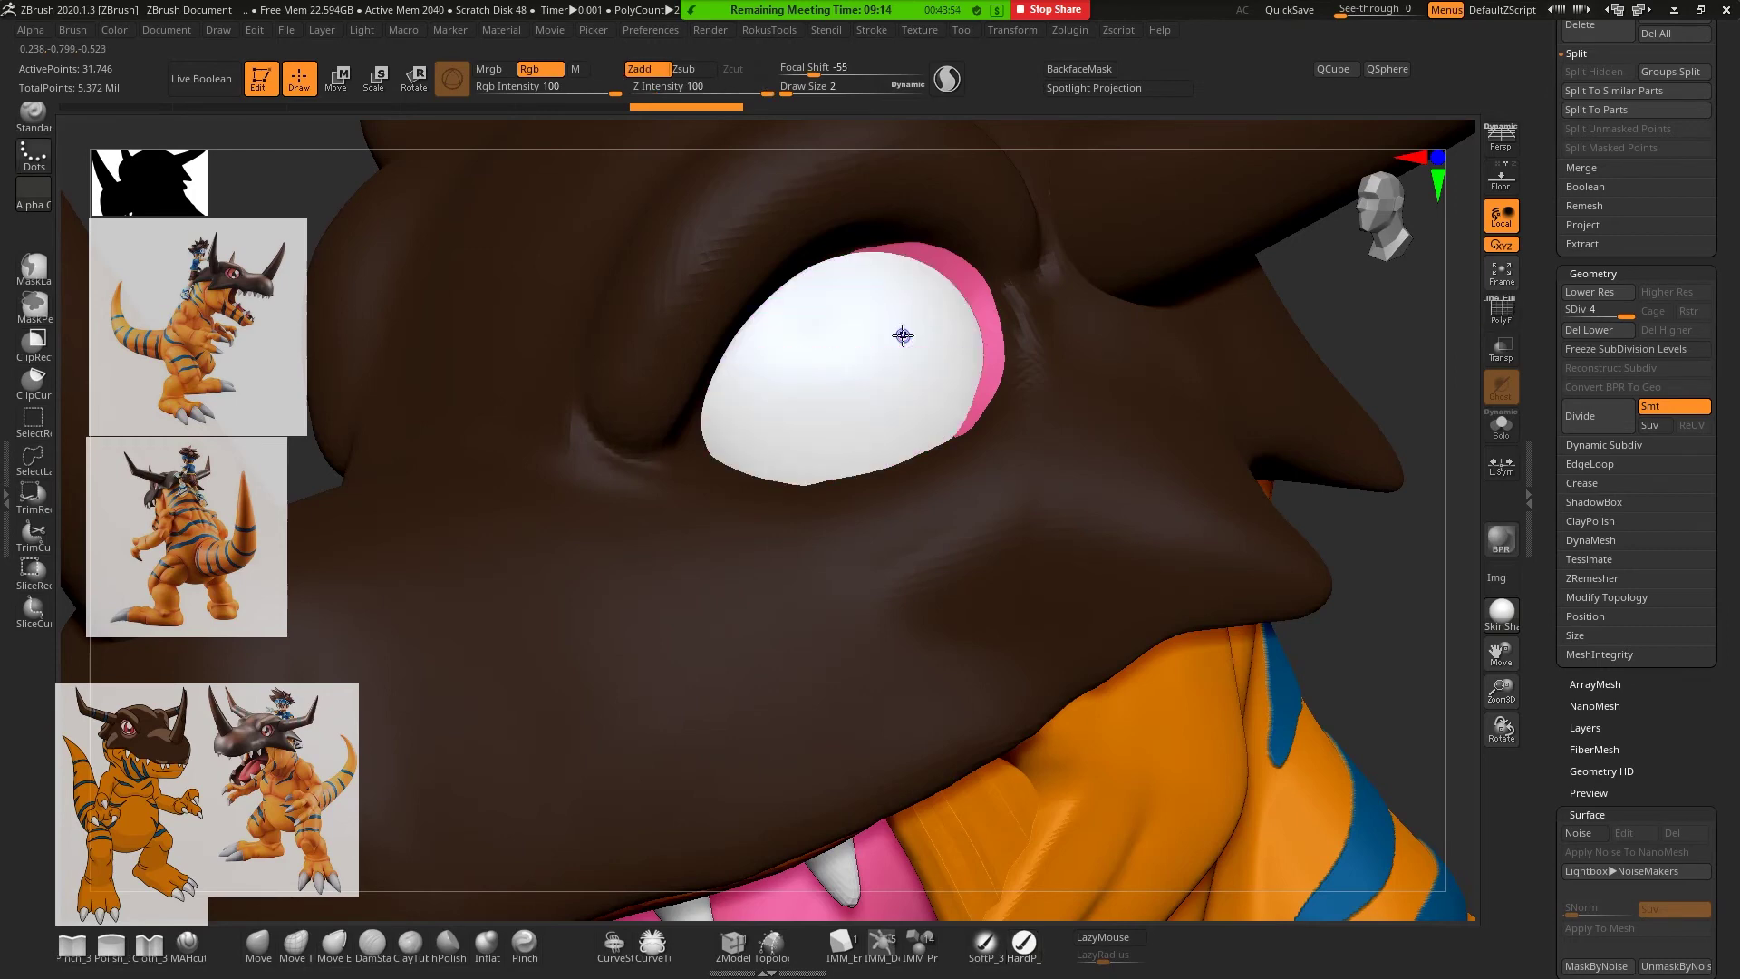
{"action": "left_click_drag", "start_coordinate": [907, 332], "coordinate": [887, 396]}
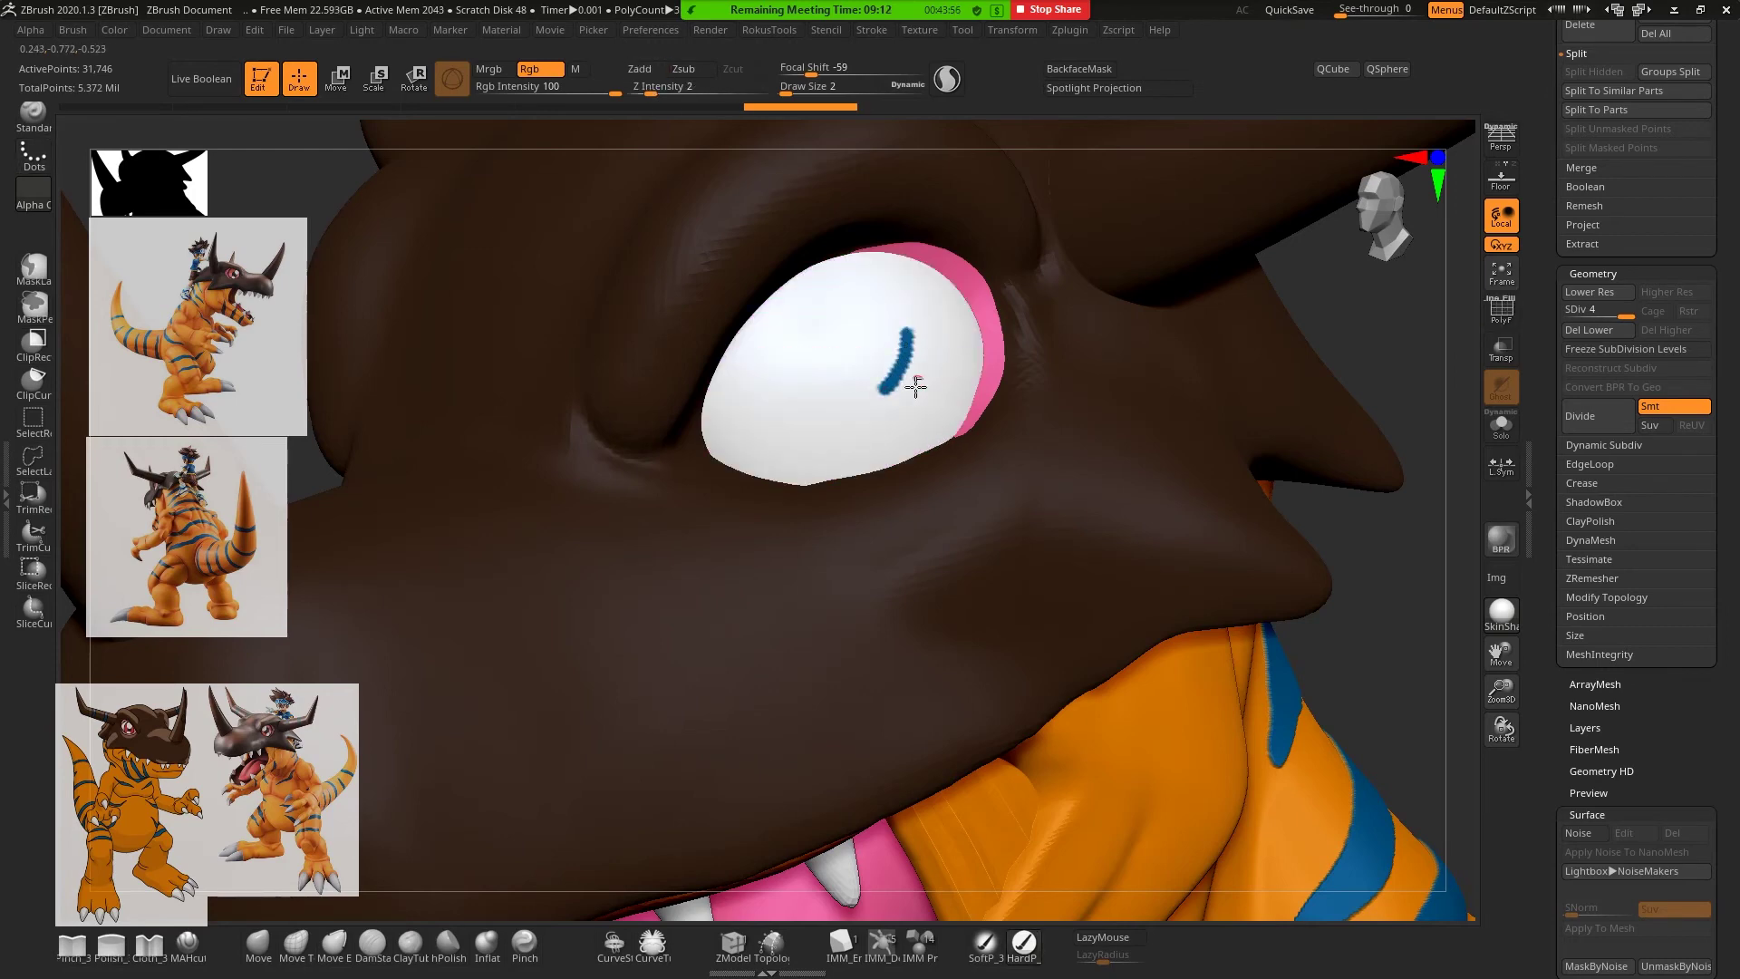
{"action": "key", "text": "ctrl+z"}
Subdivide the eye to SDiv 5, undo a test blue loop, and zoom out to the head
{"action": "key", "text": "ctrl+d"}
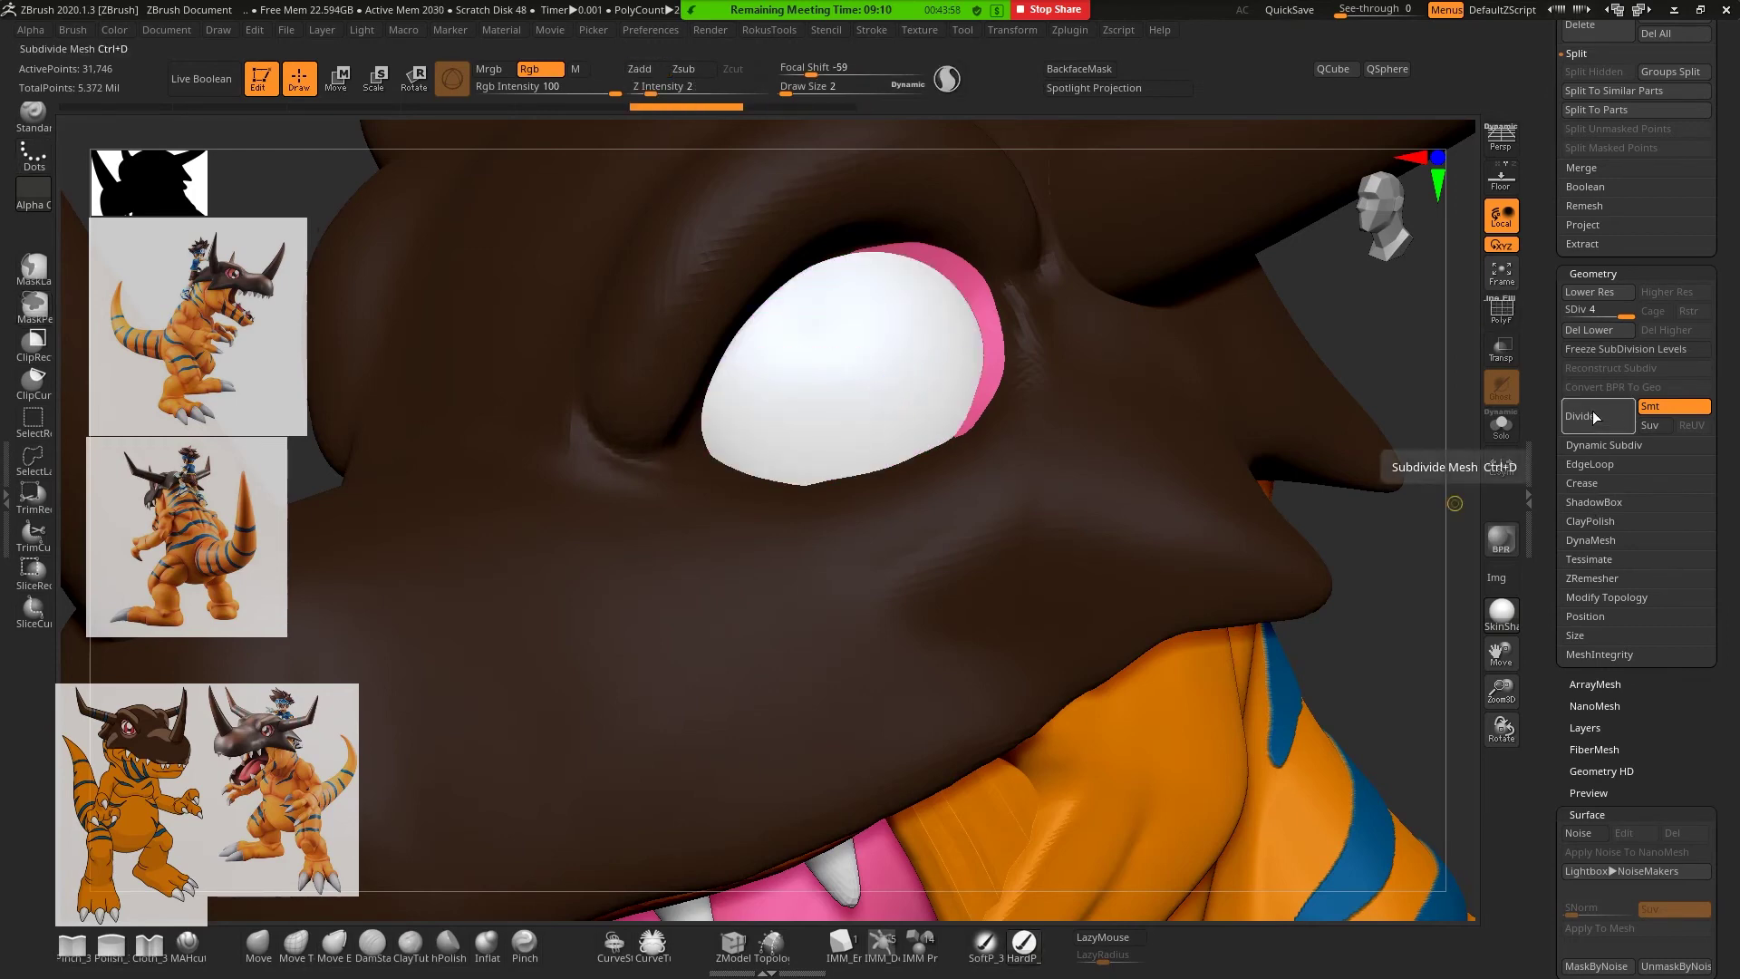
{"action": "left_click_drag", "start_coordinate": [906, 305], "coordinate": [873, 347]}
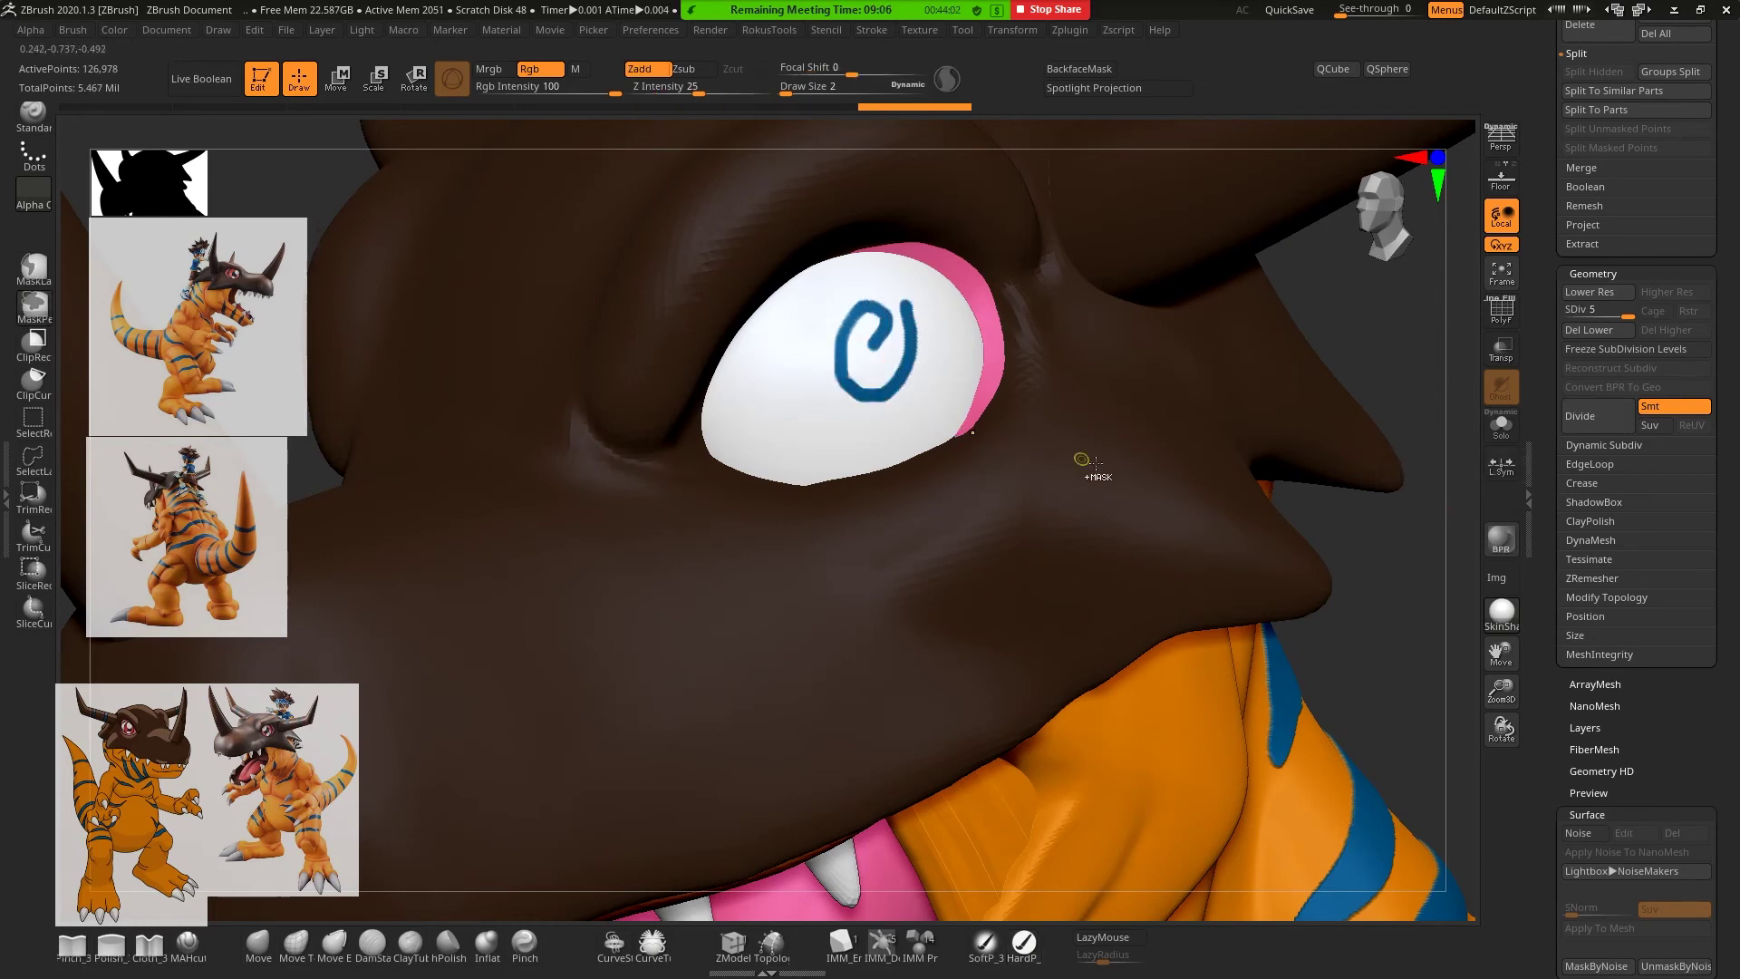
{"action": "key", "text": "ctrl+z"}
{"action": "left_click_drag", "start_coordinate": [1374, 571], "coordinate": [1326, 352], "text": "alt"}
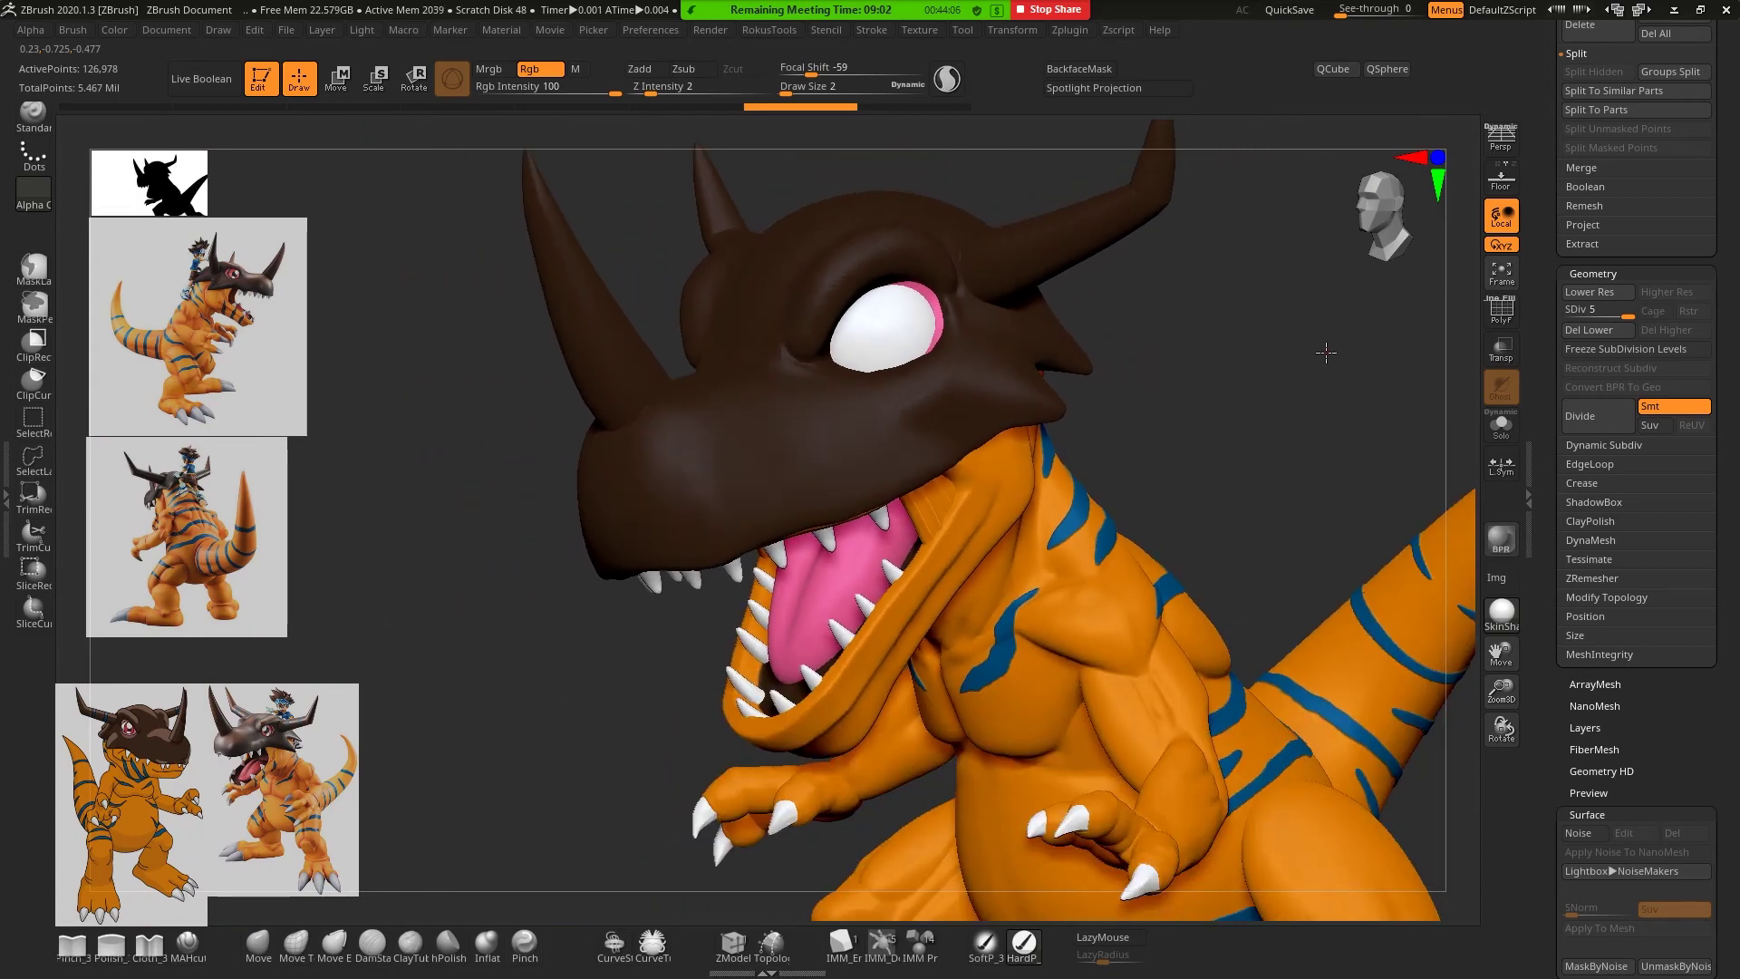
Face the head frontally, fill the eye solid black with RokusTools FillObject, then open Spotlight
{"action": "left_click_drag", "start_coordinate": [1250, 343], "coordinate": [1254, 384], "text": "alt"}
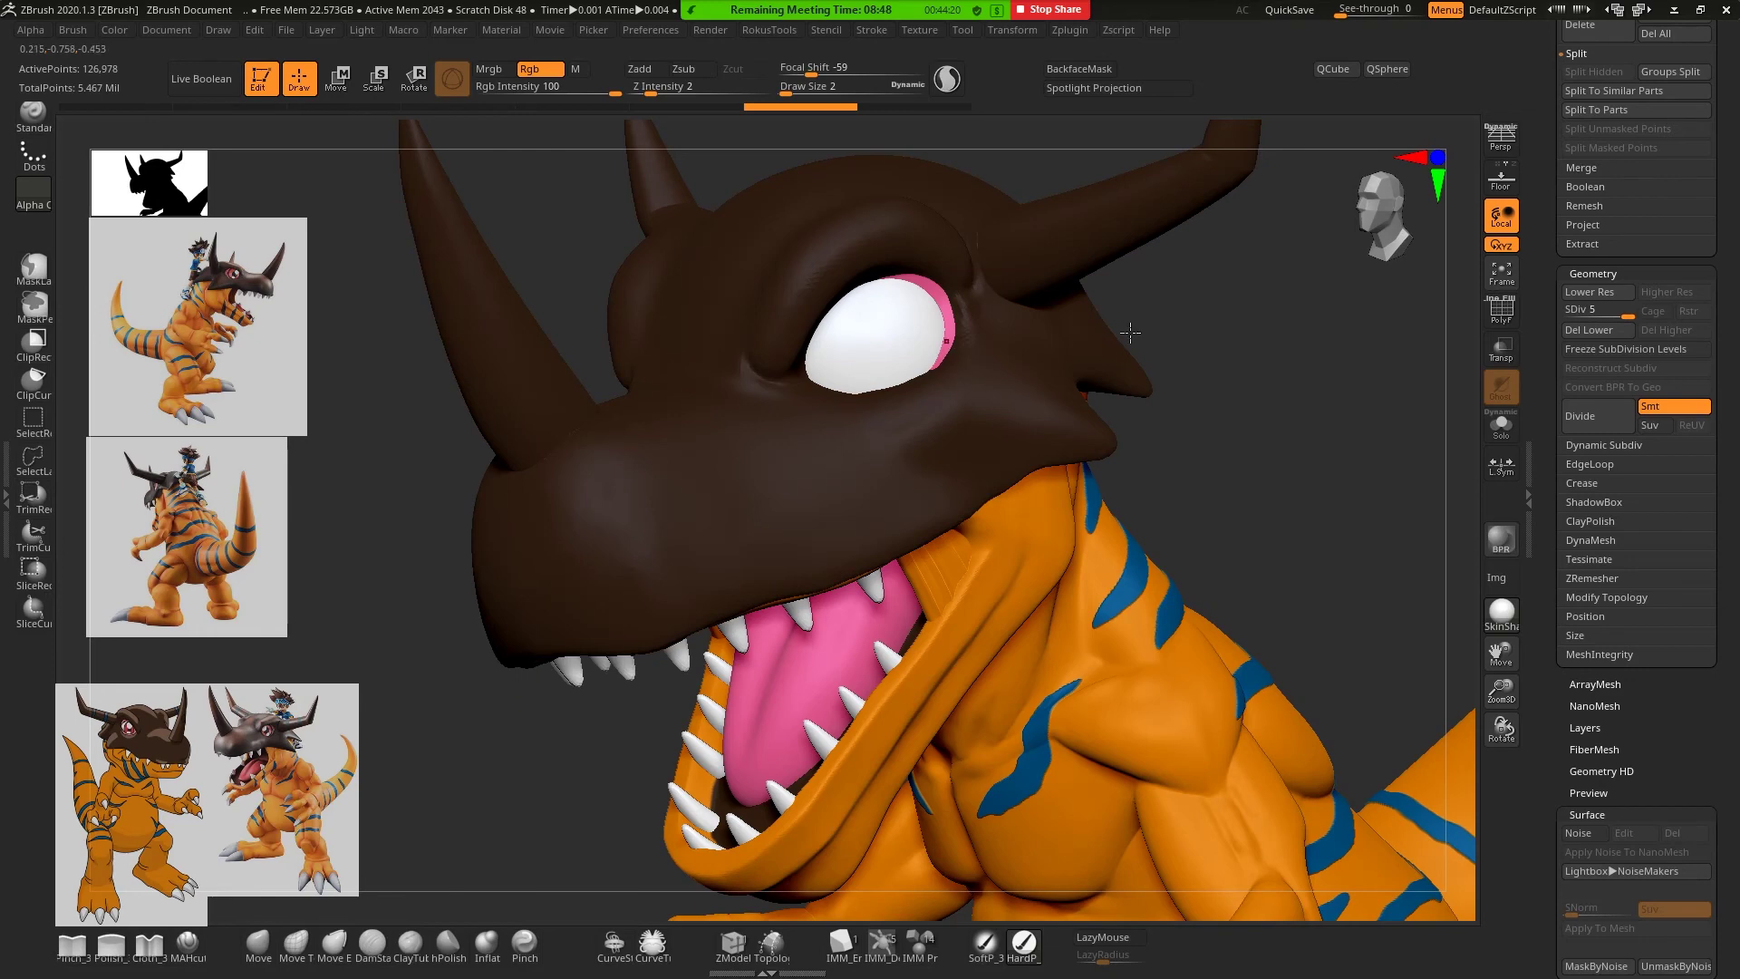
{"action": "left_click_drag", "start_coordinate": [1257, 321], "coordinate": [860, 399]}
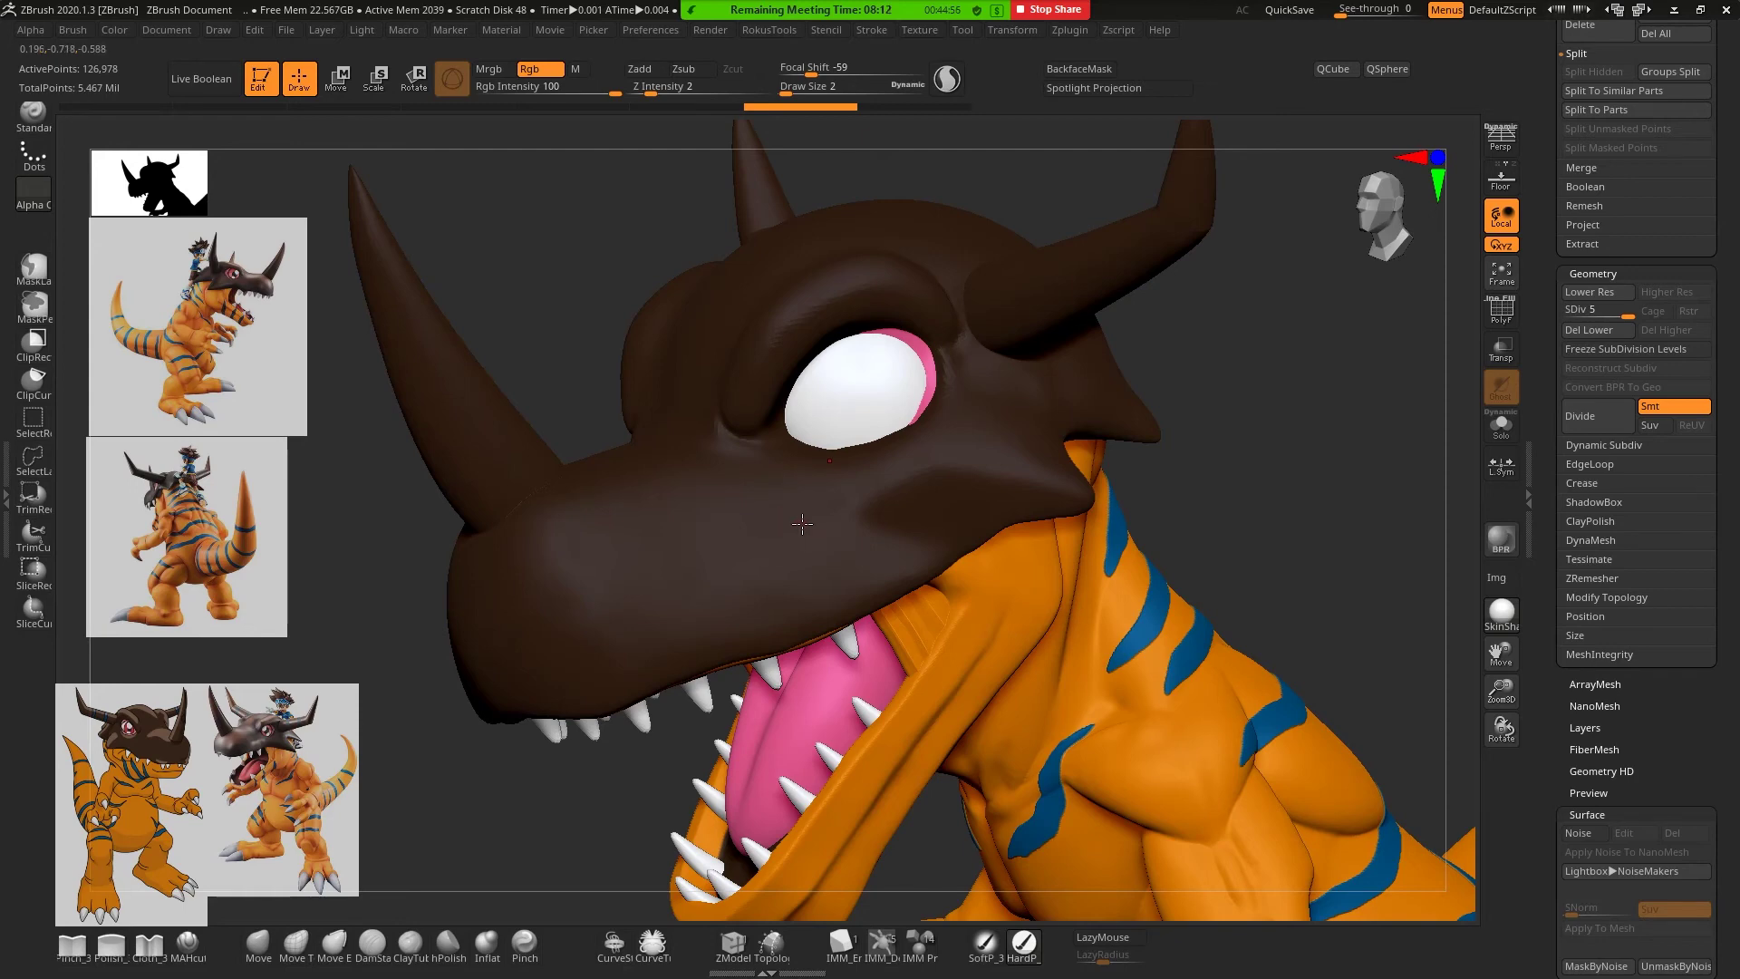
{"action": "right_click", "coordinate": [866, 401]}
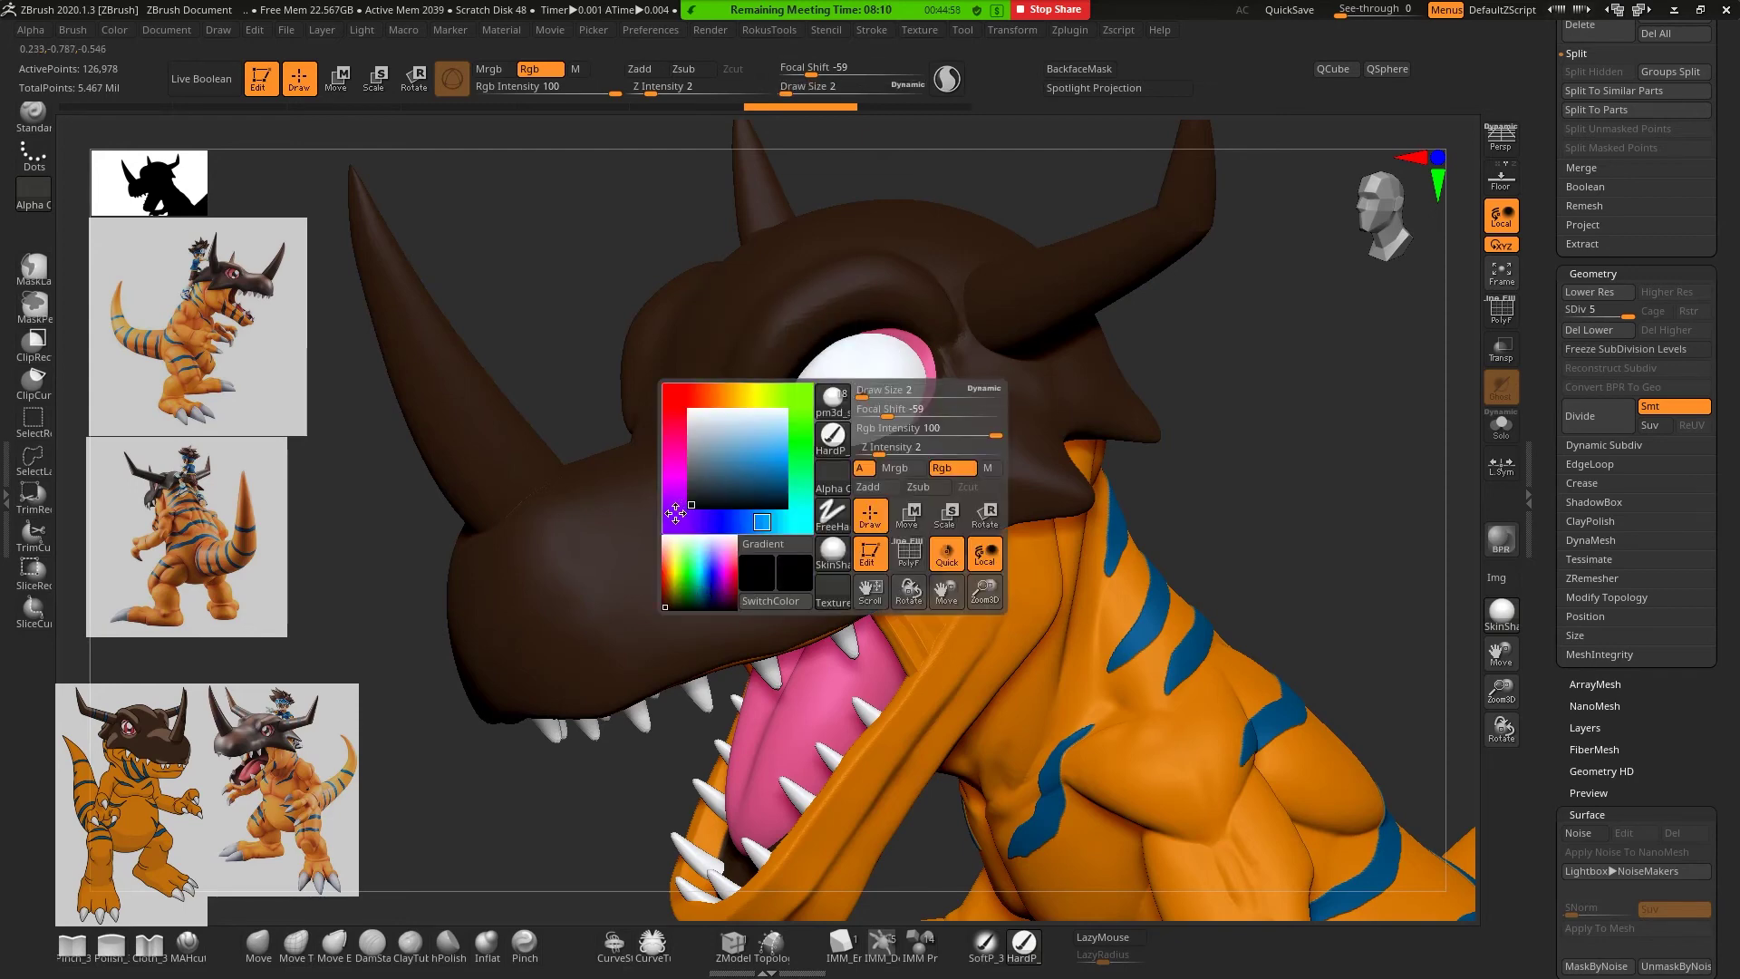
{"action": "key", "text": "shift+r"}
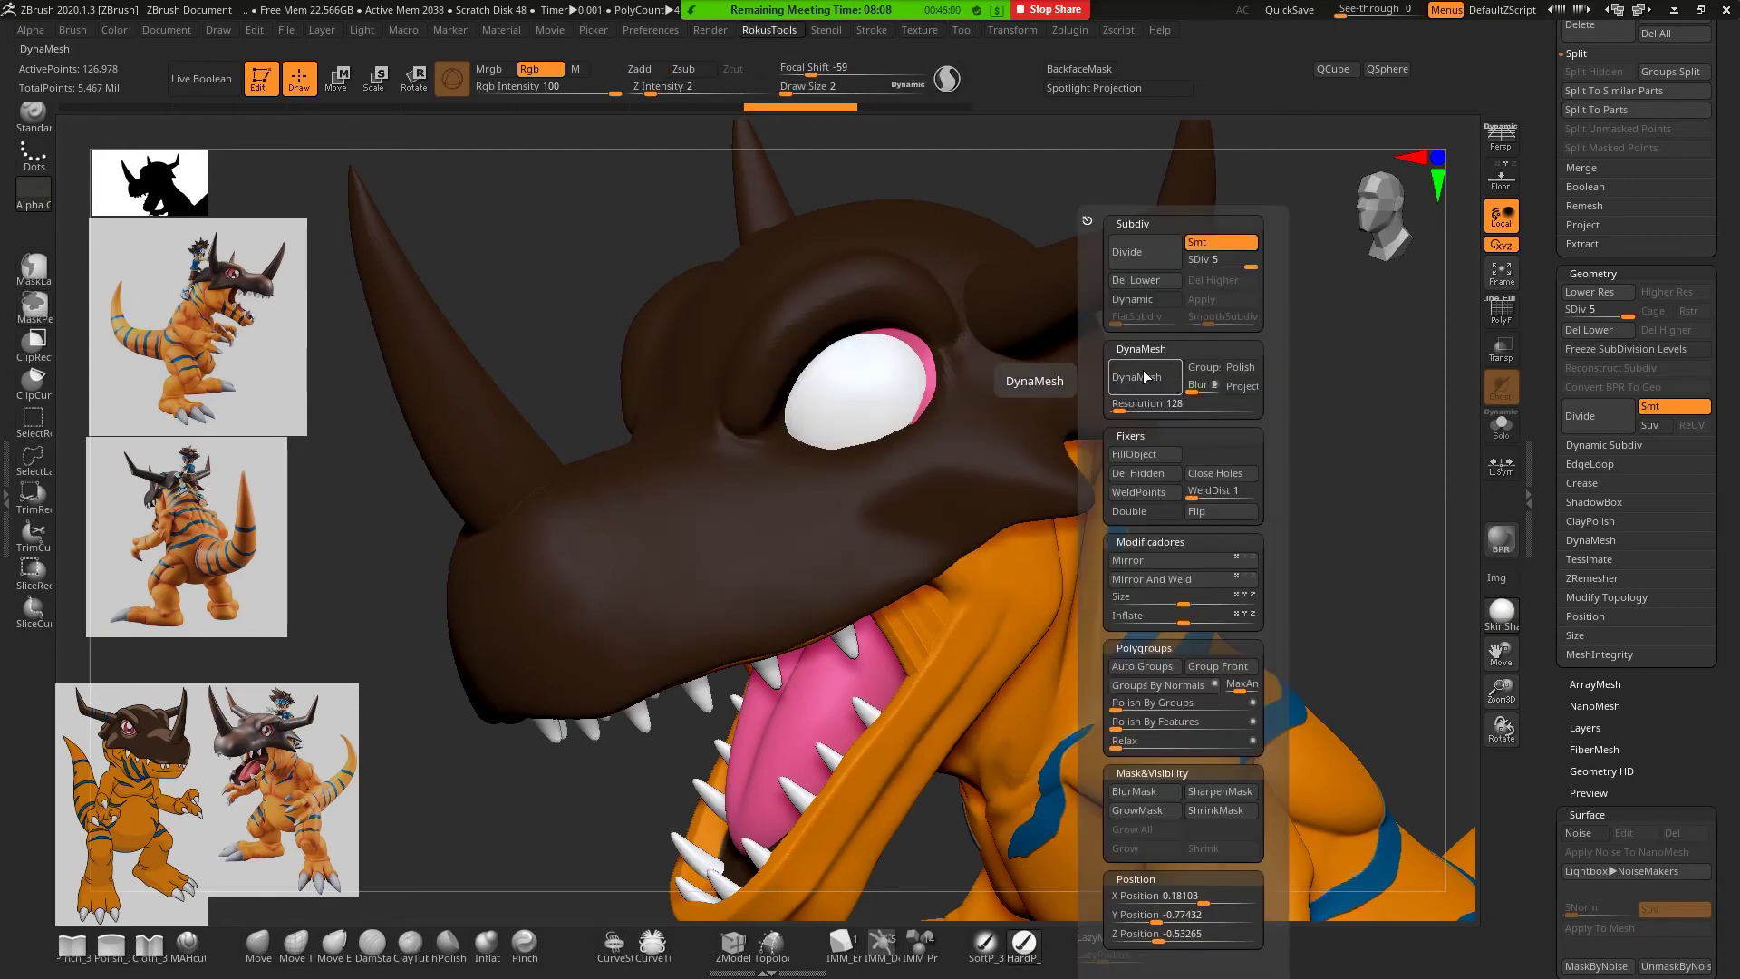
{"action": "left_click", "coordinate": [1141, 454]}
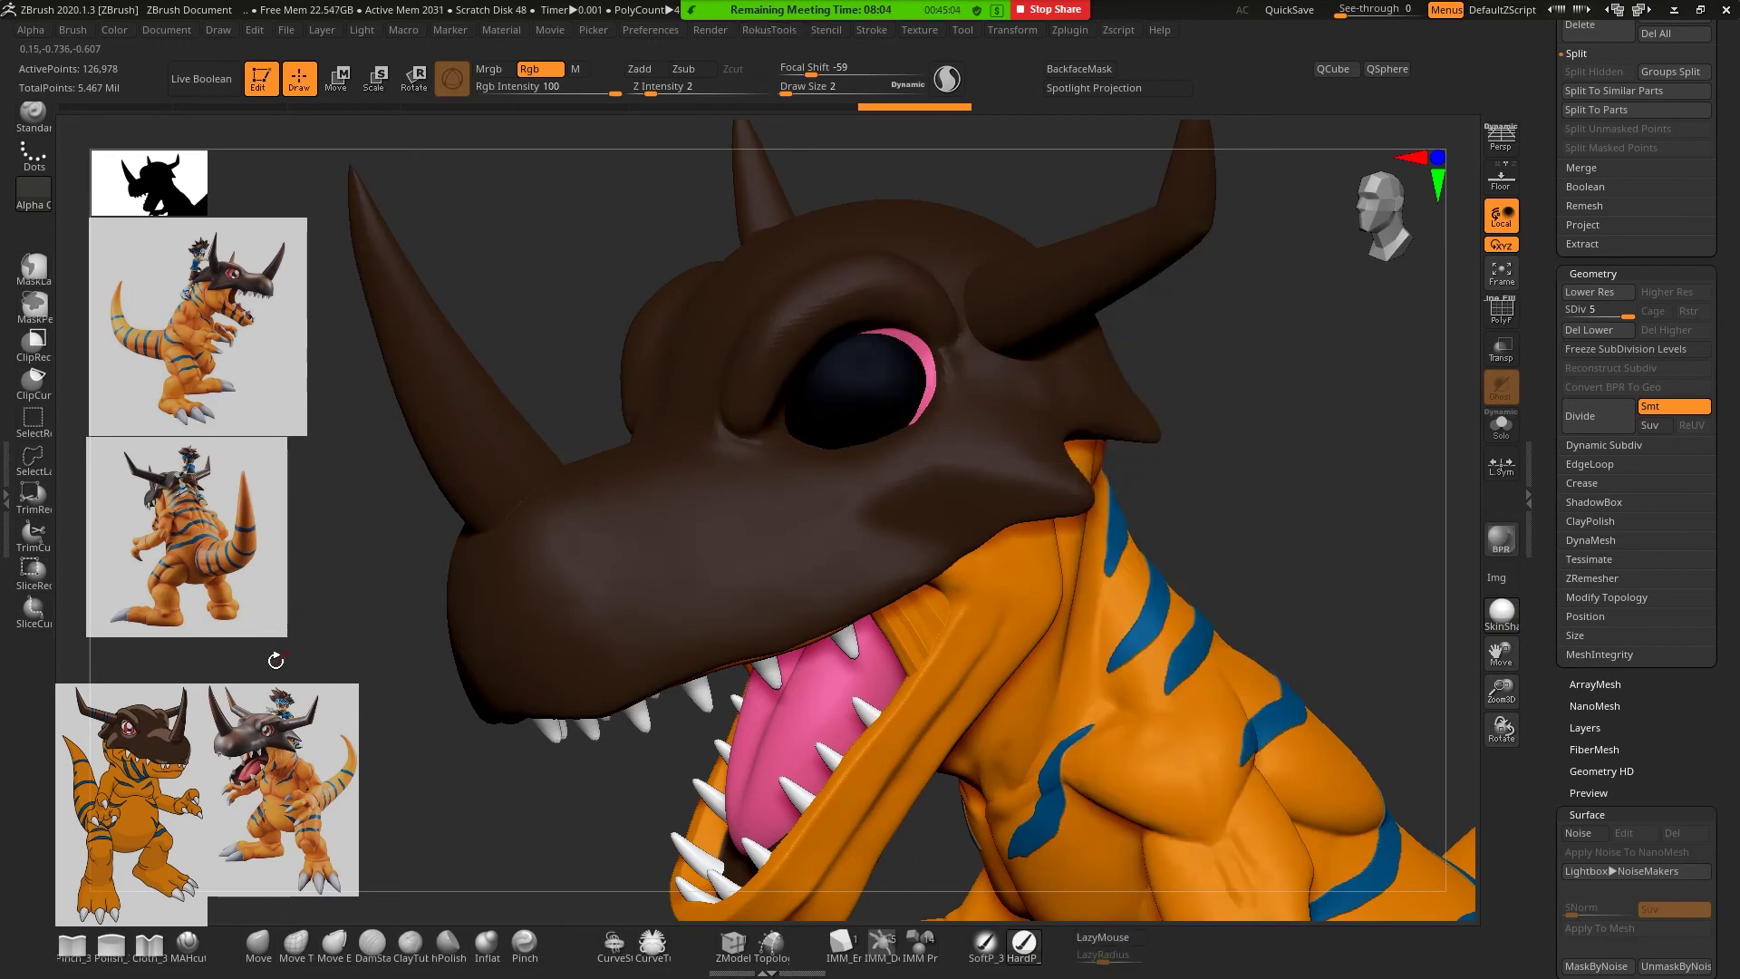
{"action": "key", "text": "shift+z"}
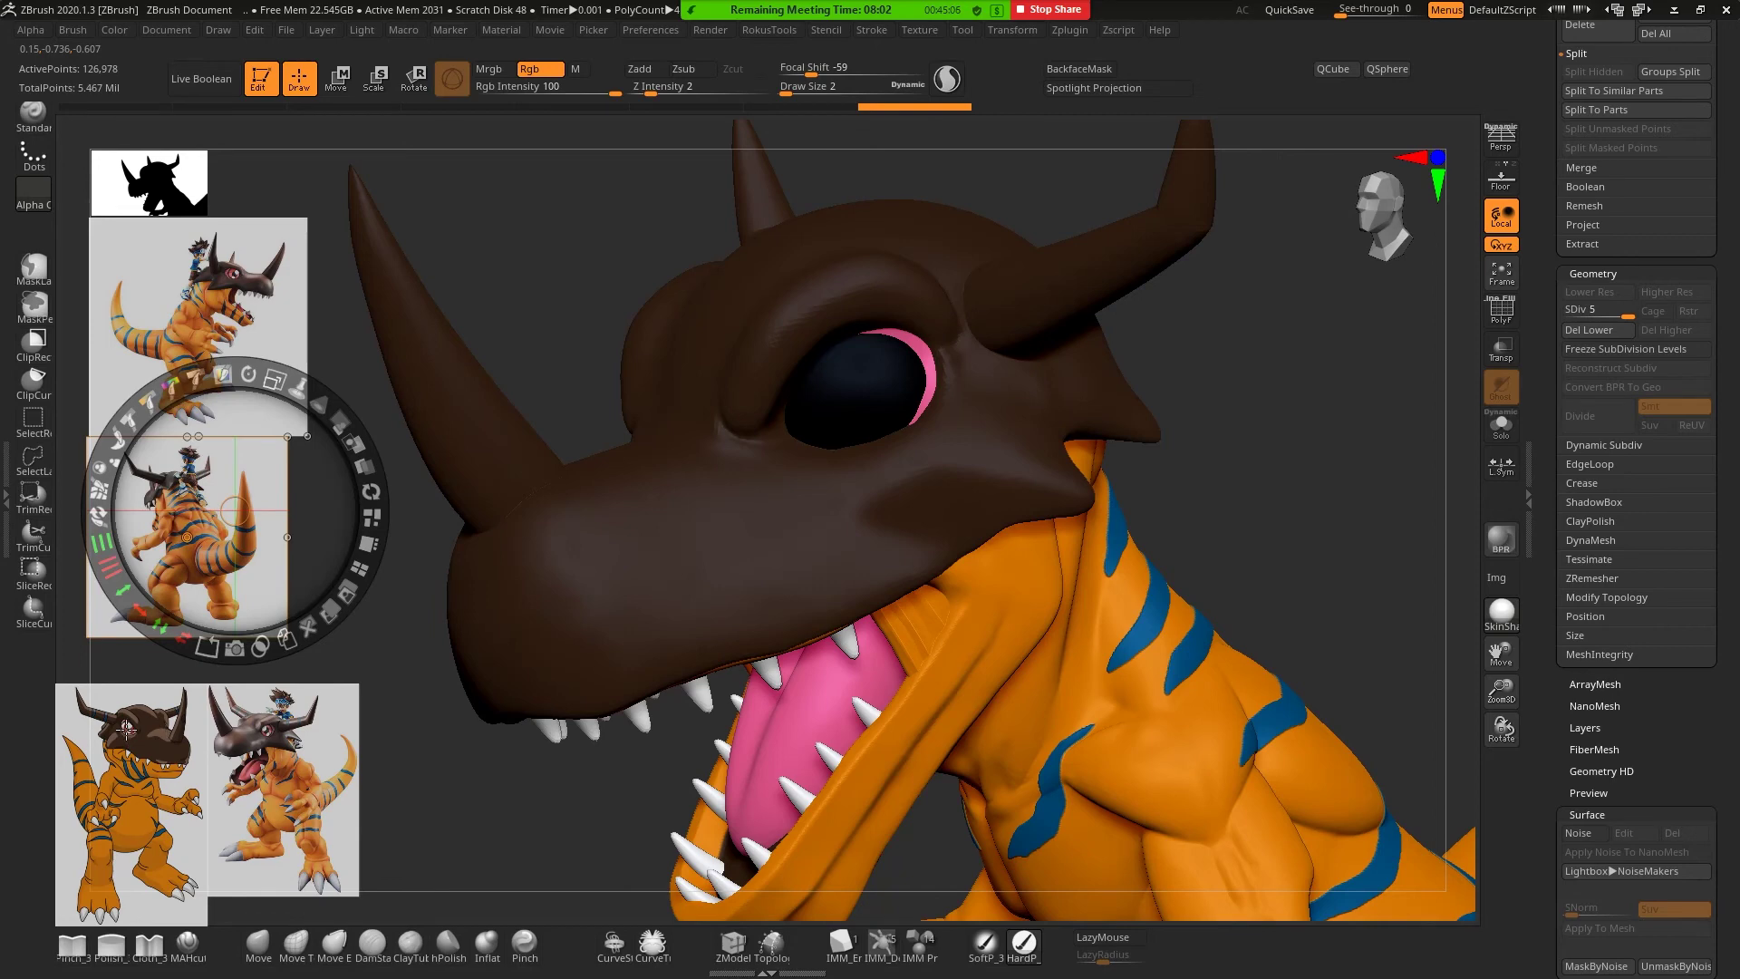
Enlarge the bottom-right reference image, select the middle-left one, and exit Spotlight
{"action": "left_click", "coordinate": [276, 734]}
{"action": "mouse_move", "coordinate": [315, 603]}
{"action": "left_mouse_down"}
{"action": "mouse_move", "coordinate": [339, 729]}
{"action": "mouse_move", "coordinate": [377, 735]}
{"action": "left_mouse_up"}
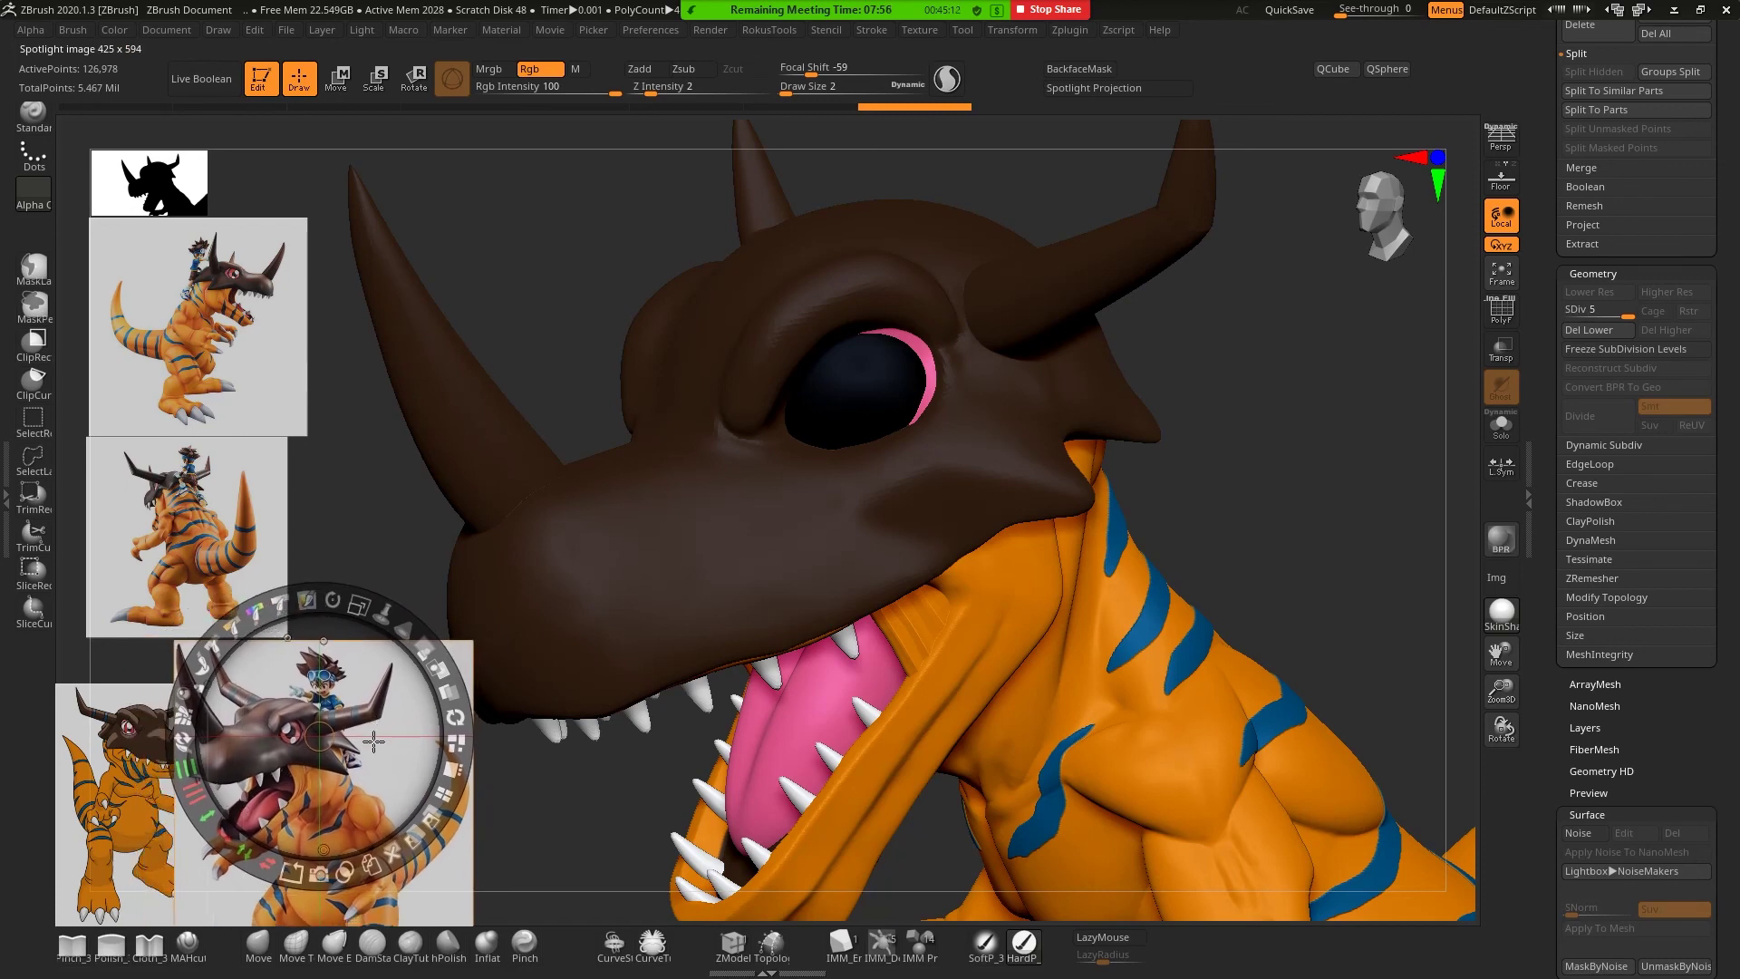
{"action": "left_click", "coordinate": [224, 525]}
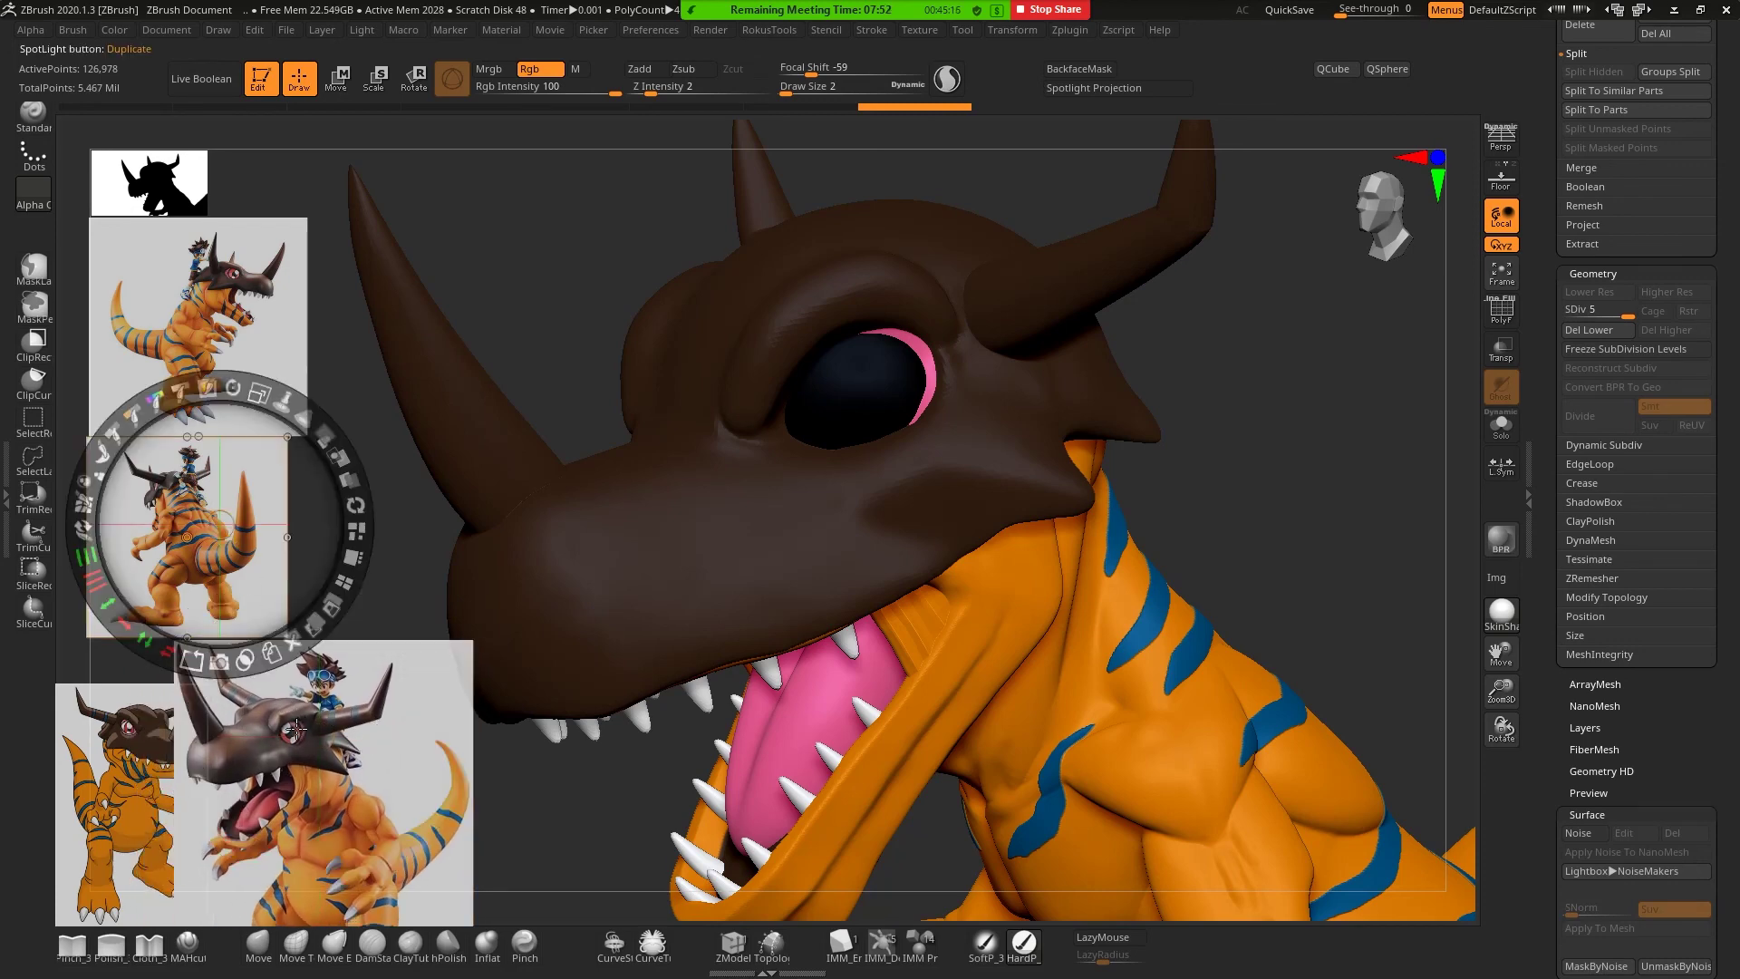
{"action": "key", "text": "z"}
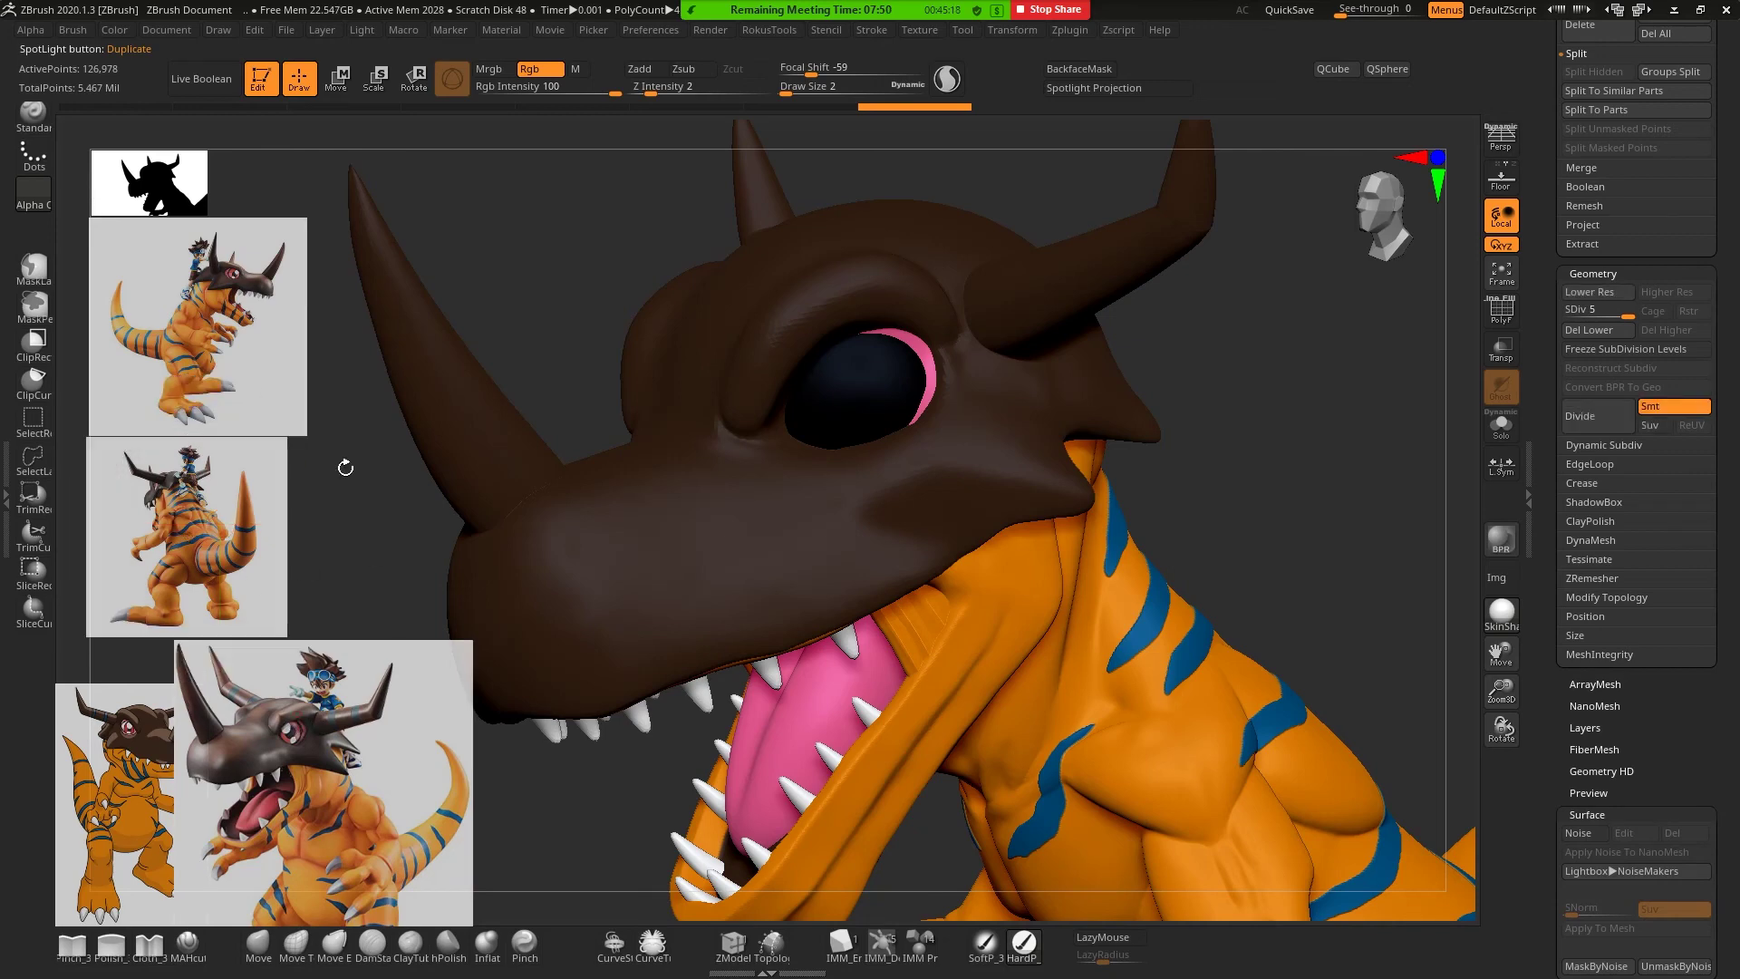
Shrink the brush and polypaint a reddish-pink iris over the black eye
{"action": "key", "text": "space"}
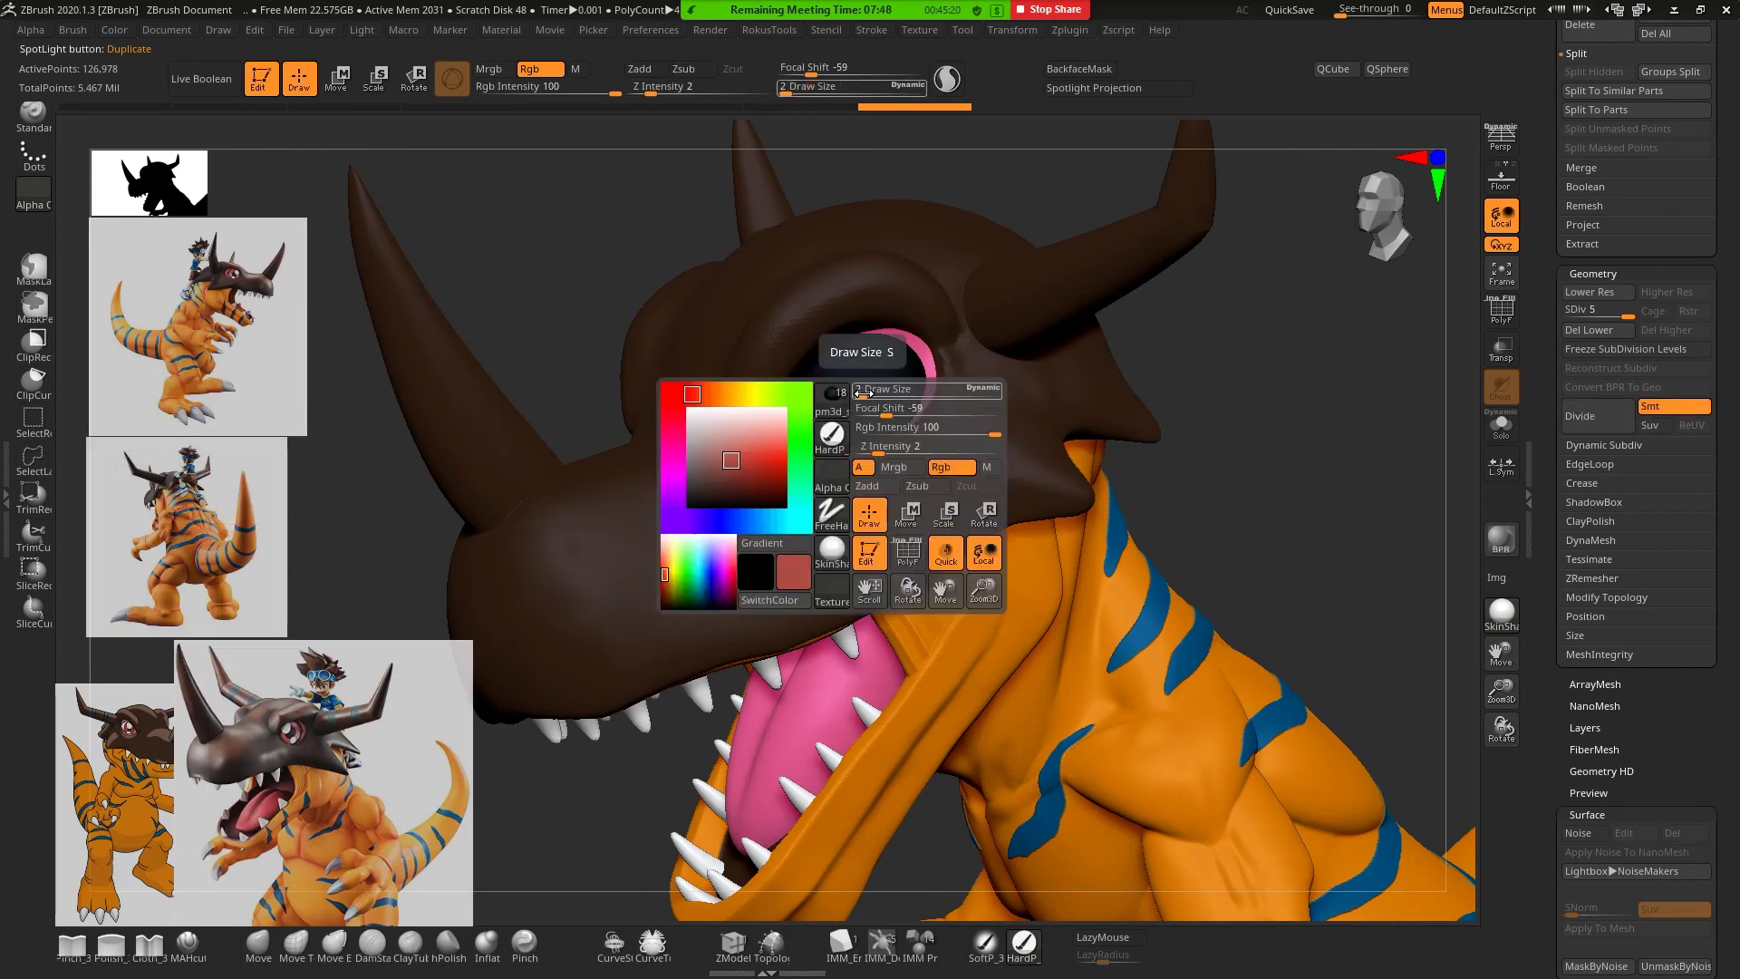
{"action": "mouse_move", "coordinate": [867, 392]}
{"action": "left_mouse_down"}
{"action": "mouse_move", "coordinate": [856, 376]}
{"action": "mouse_move", "coordinate": [843, 410]}
{"action": "mouse_move", "coordinate": [834, 361]}
{"action": "mouse_move", "coordinate": [826, 424]}
{"action": "mouse_move", "coordinate": [875, 423]}
{"action": "mouse_move", "coordinate": [893, 390]}
{"action": "mouse_move", "coordinate": [868, 363]}
{"action": "mouse_move", "coordinate": [832, 362]}
{"action": "mouse_move", "coordinate": [824, 387]}
{"action": "mouse_move", "coordinate": [844, 369]}
{"action": "mouse_move", "coordinate": [849, 399]}
{"action": "mouse_move", "coordinate": [811, 377]}
{"action": "mouse_move", "coordinate": [862, 361]}
{"action": "mouse_move", "coordinate": [827, 428]}
{"action": "left_mouse_up"}
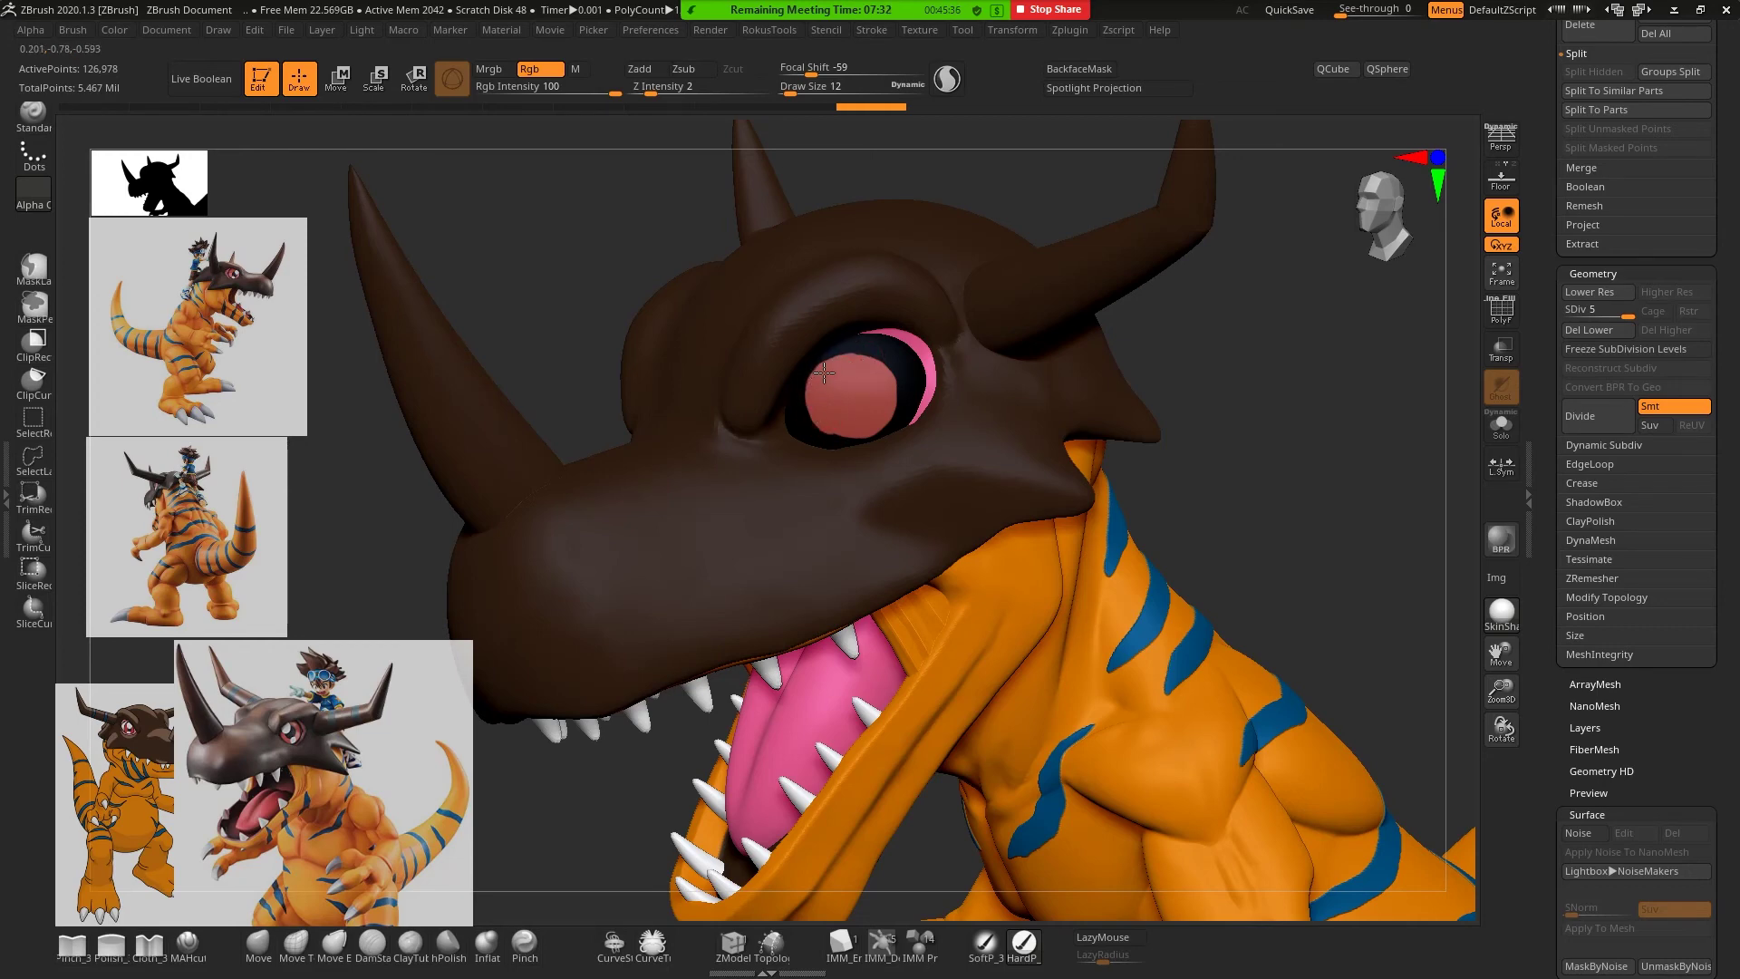
{"action": "mouse_move", "coordinate": [878, 356]}
{"action": "left_mouse_down"}
{"action": "mouse_move", "coordinate": [895, 403]}
{"action": "mouse_move", "coordinate": [842, 429]}
{"action": "mouse_move", "coordinate": [813, 419]}
{"action": "mouse_move", "coordinate": [810, 385]}
{"action": "mouse_move", "coordinate": [875, 361]}
{"action": "left_mouse_up"}
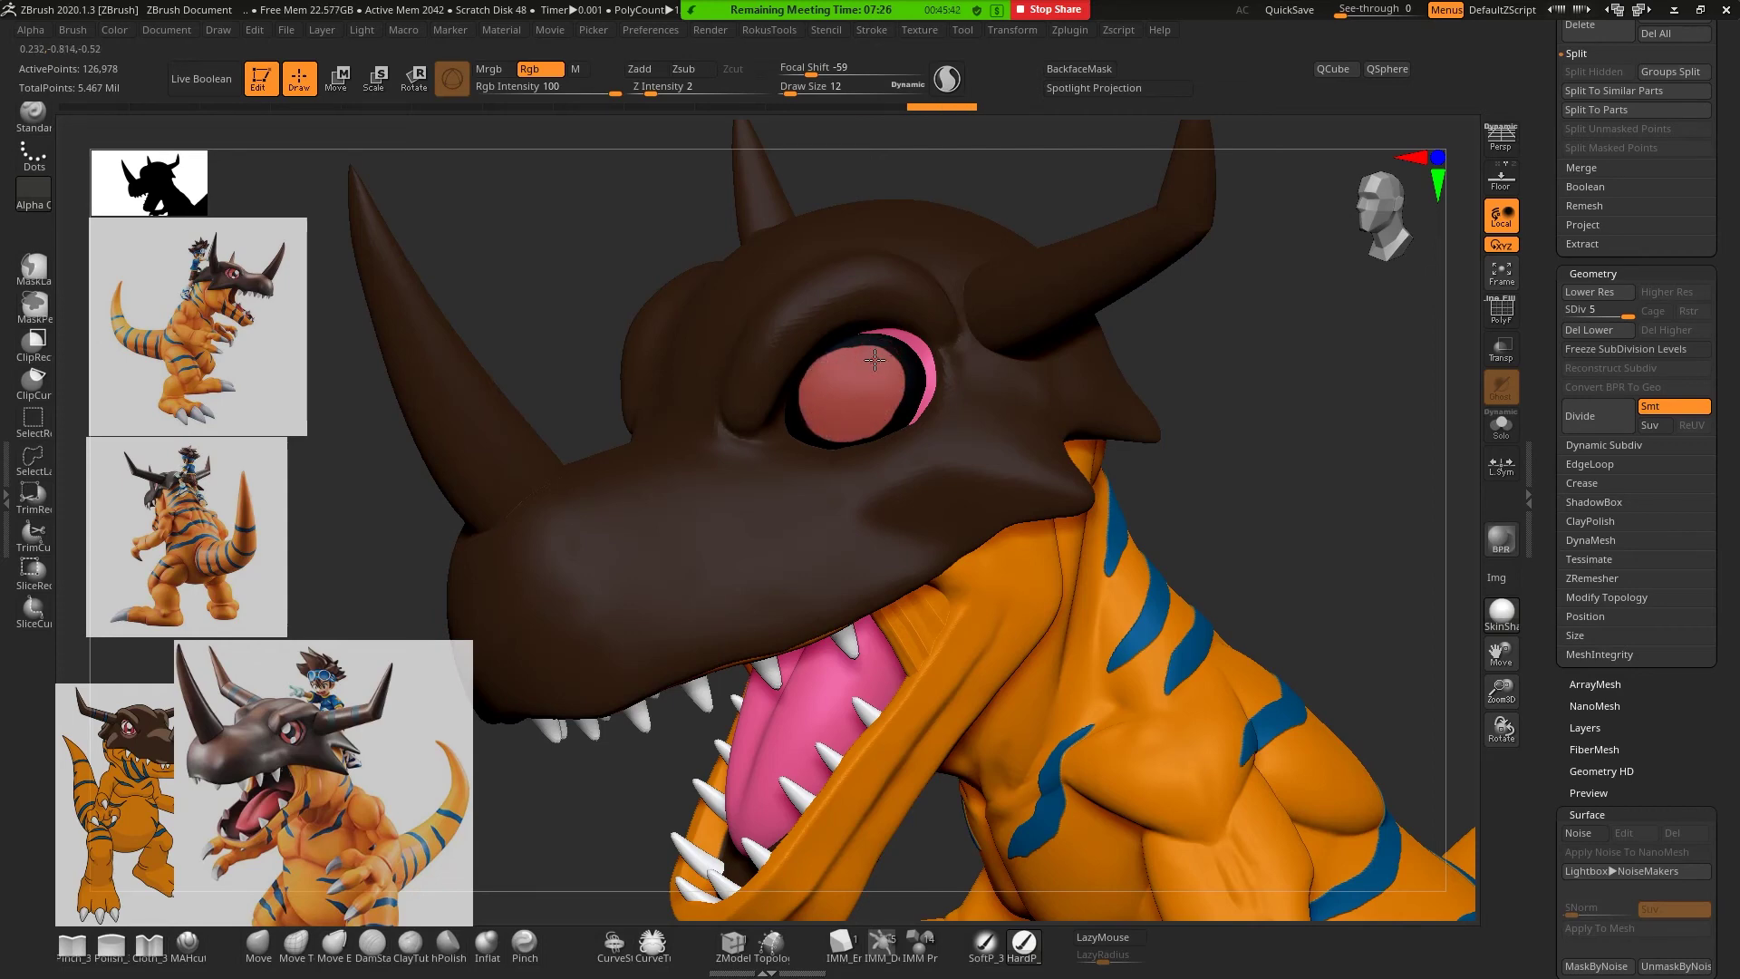
{"action": "left_click", "coordinate": [811, 382]}
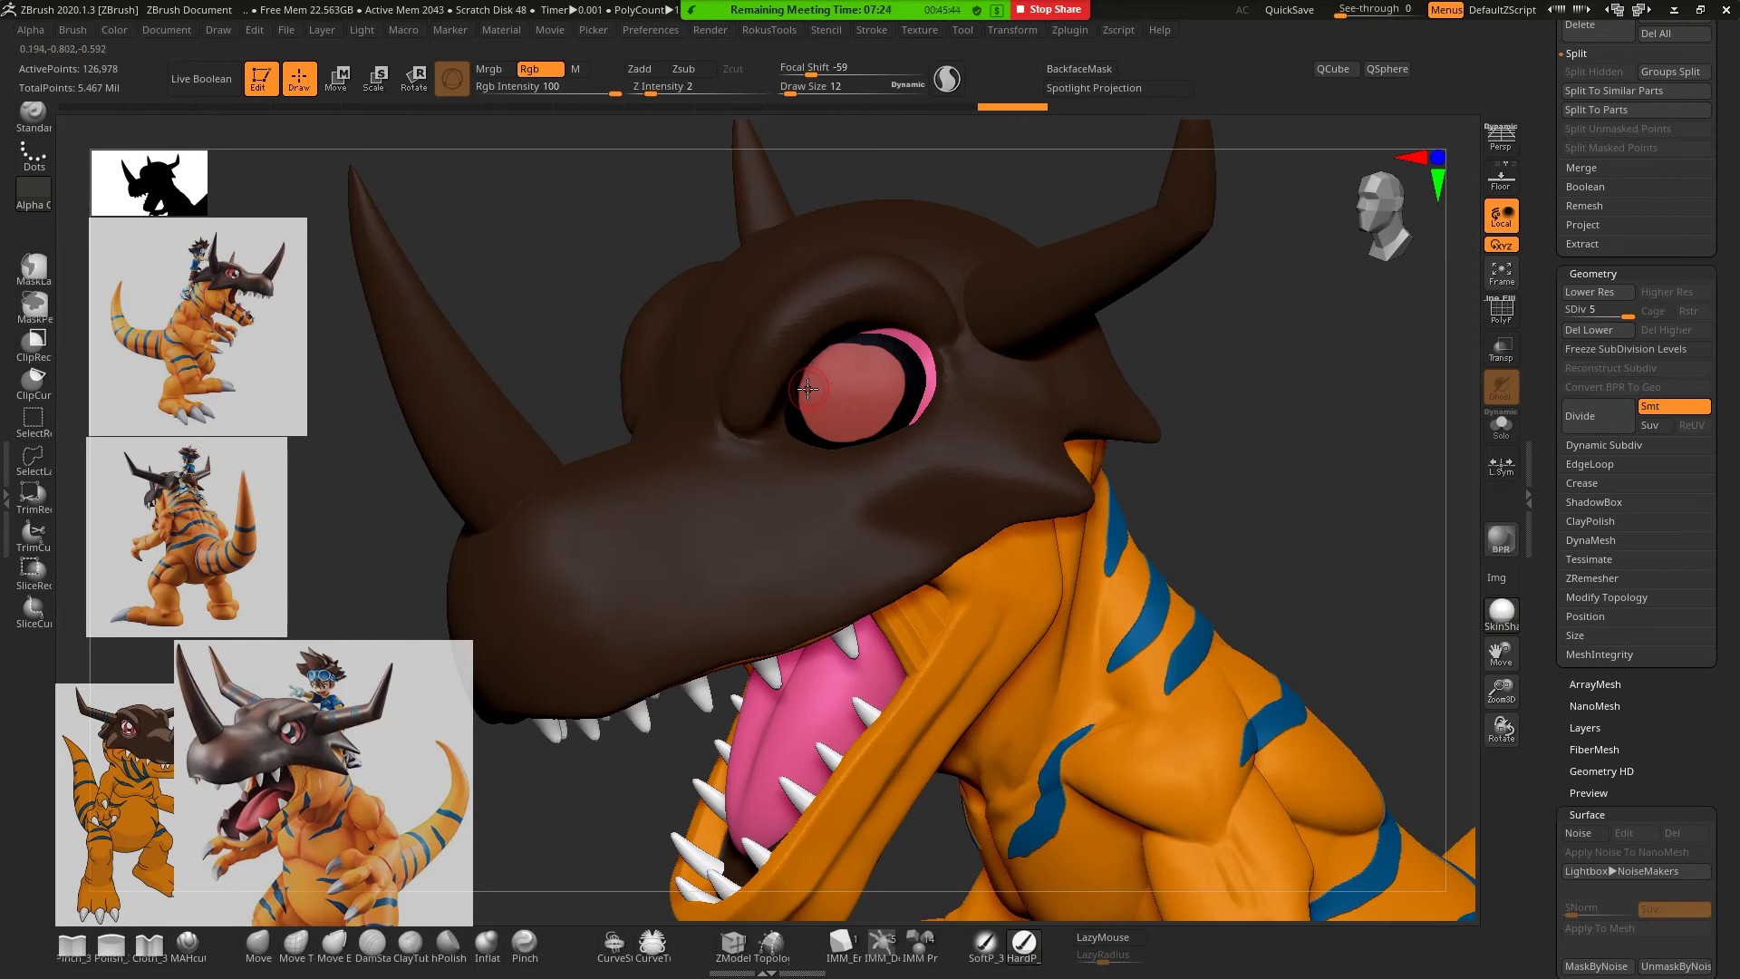
Solo the eye subtool to inspect the paint, then restore the full Greymon at three-quarter view
{"action": "left_click", "coordinate": [876, 357]}
{"action": "left_click", "coordinate": [1497, 424]}
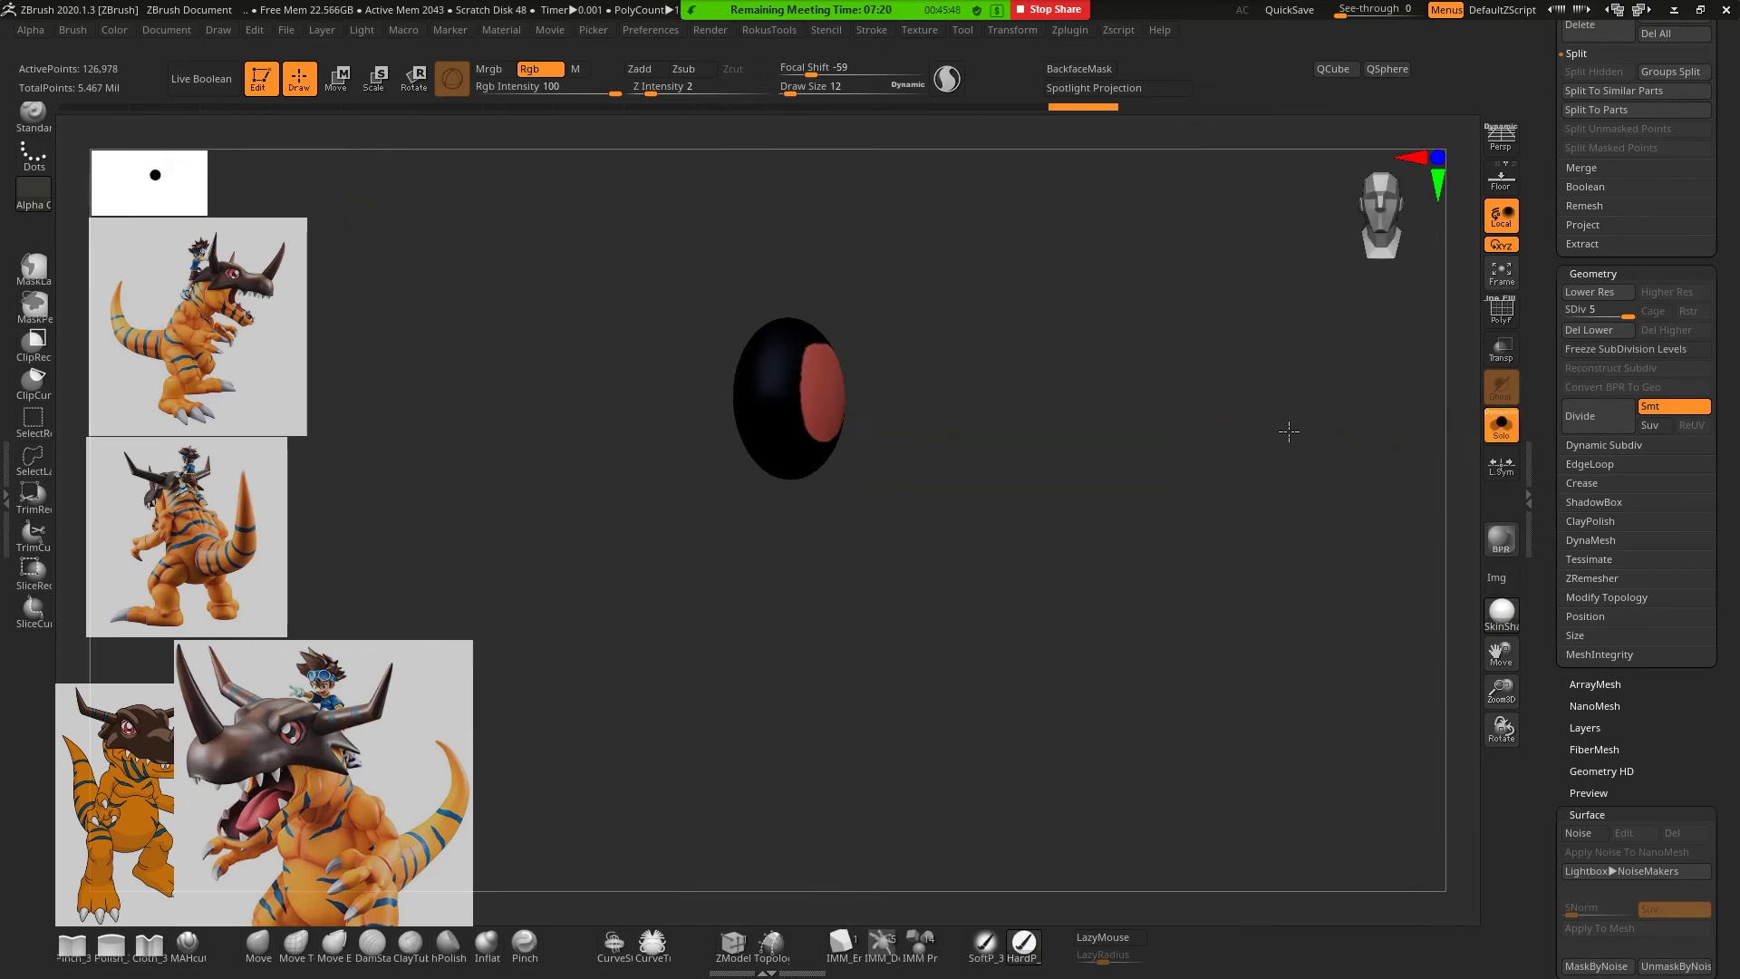
{"action": "left_click_drag", "start_coordinate": [1289, 432], "coordinate": [851, 365]}
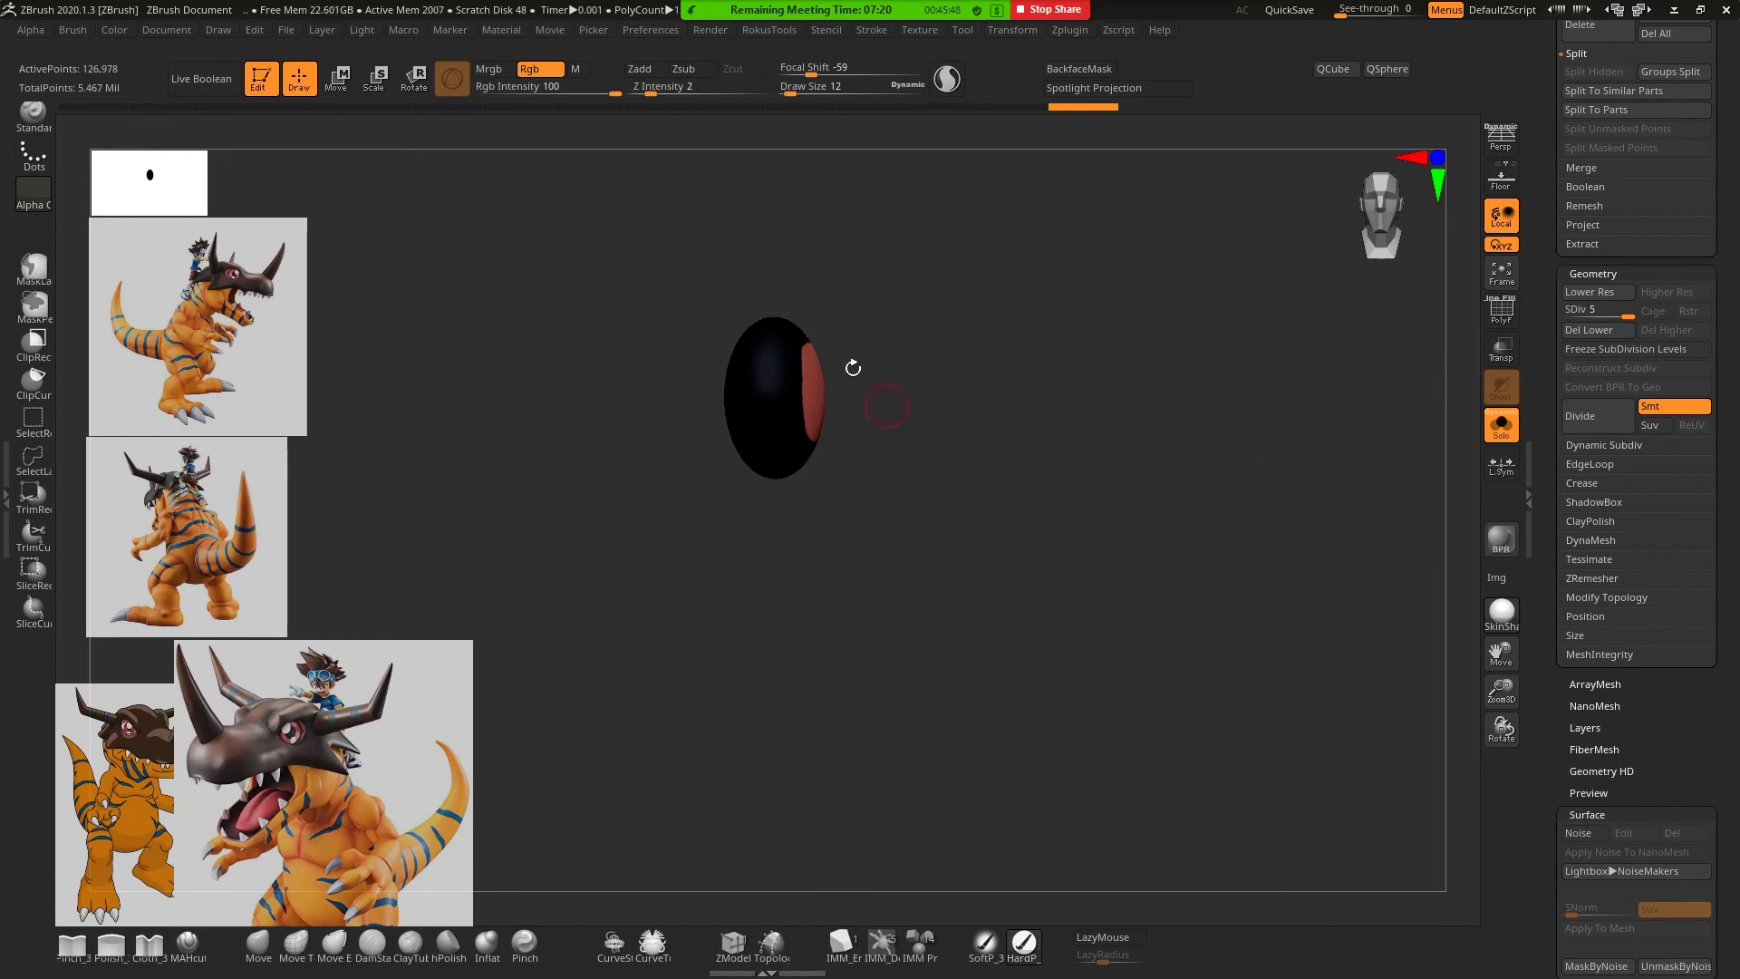
{"action": "left_click", "coordinate": [1501, 428]}
{"action": "left_click_drag", "start_coordinate": [1272, 455], "coordinate": [1073, 436]}
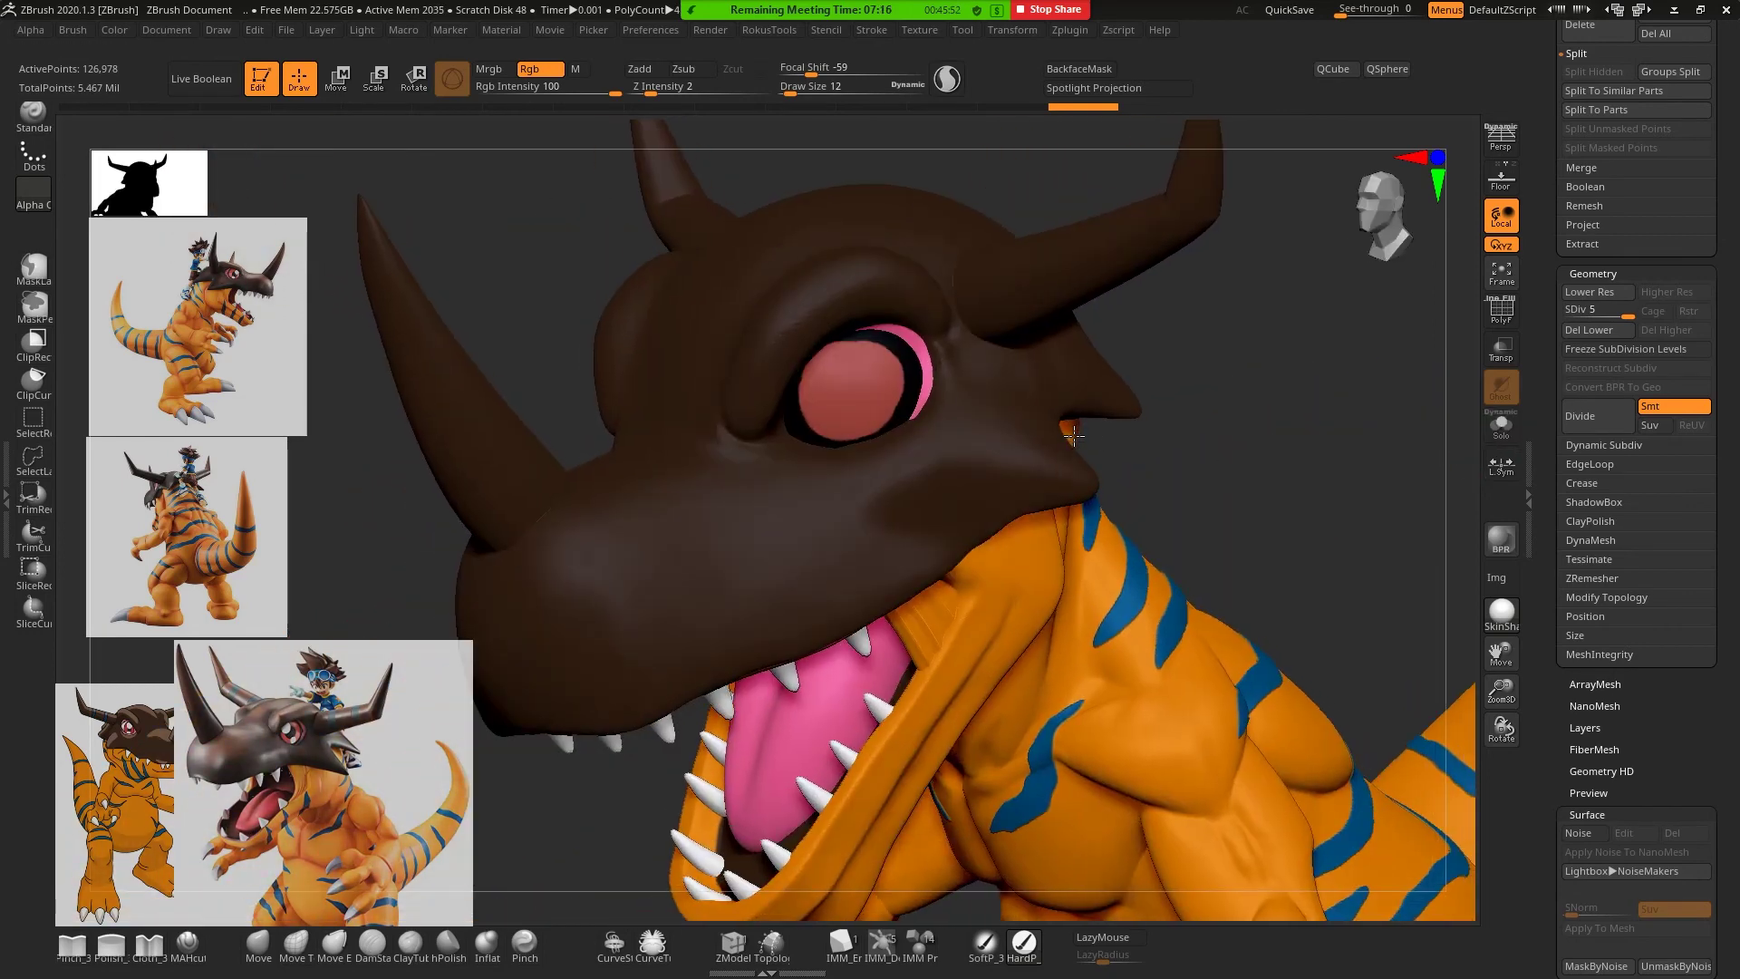
With LazyMouse on, tidy the eye's polypaint along its lower edge and pink upper rim
{"action": "left_click_drag", "start_coordinate": [1255, 342], "coordinate": [1112, 373]}
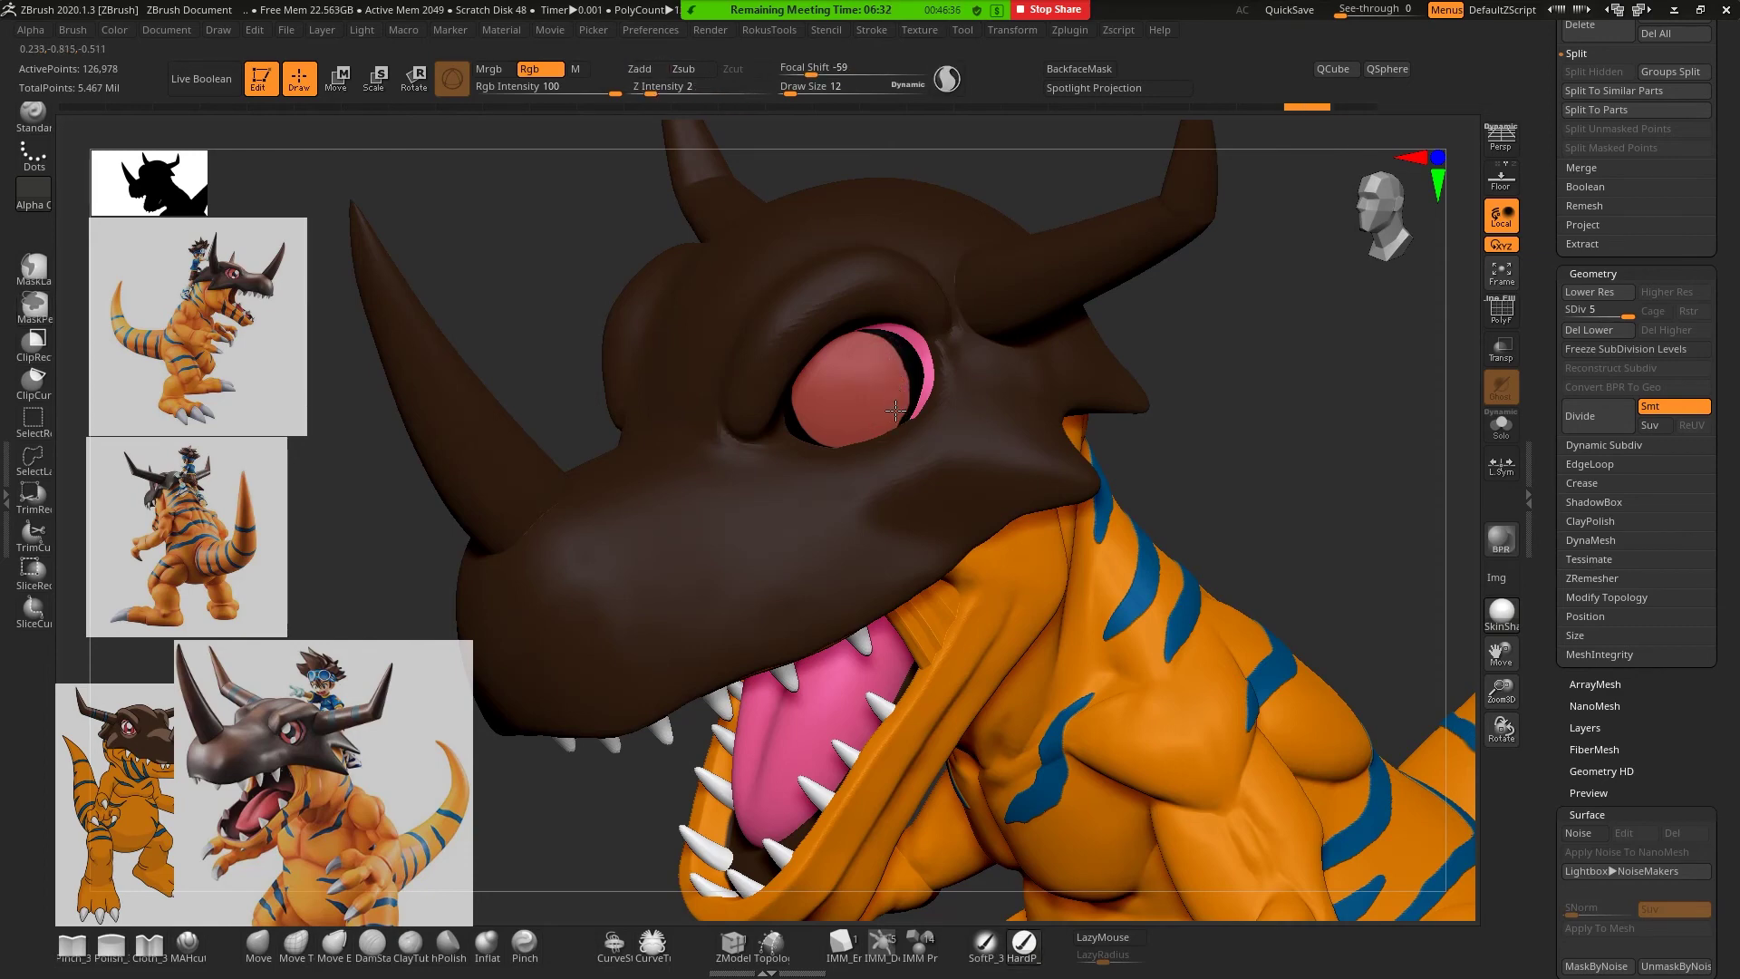
{"action": "left_click", "coordinate": [1105, 938]}
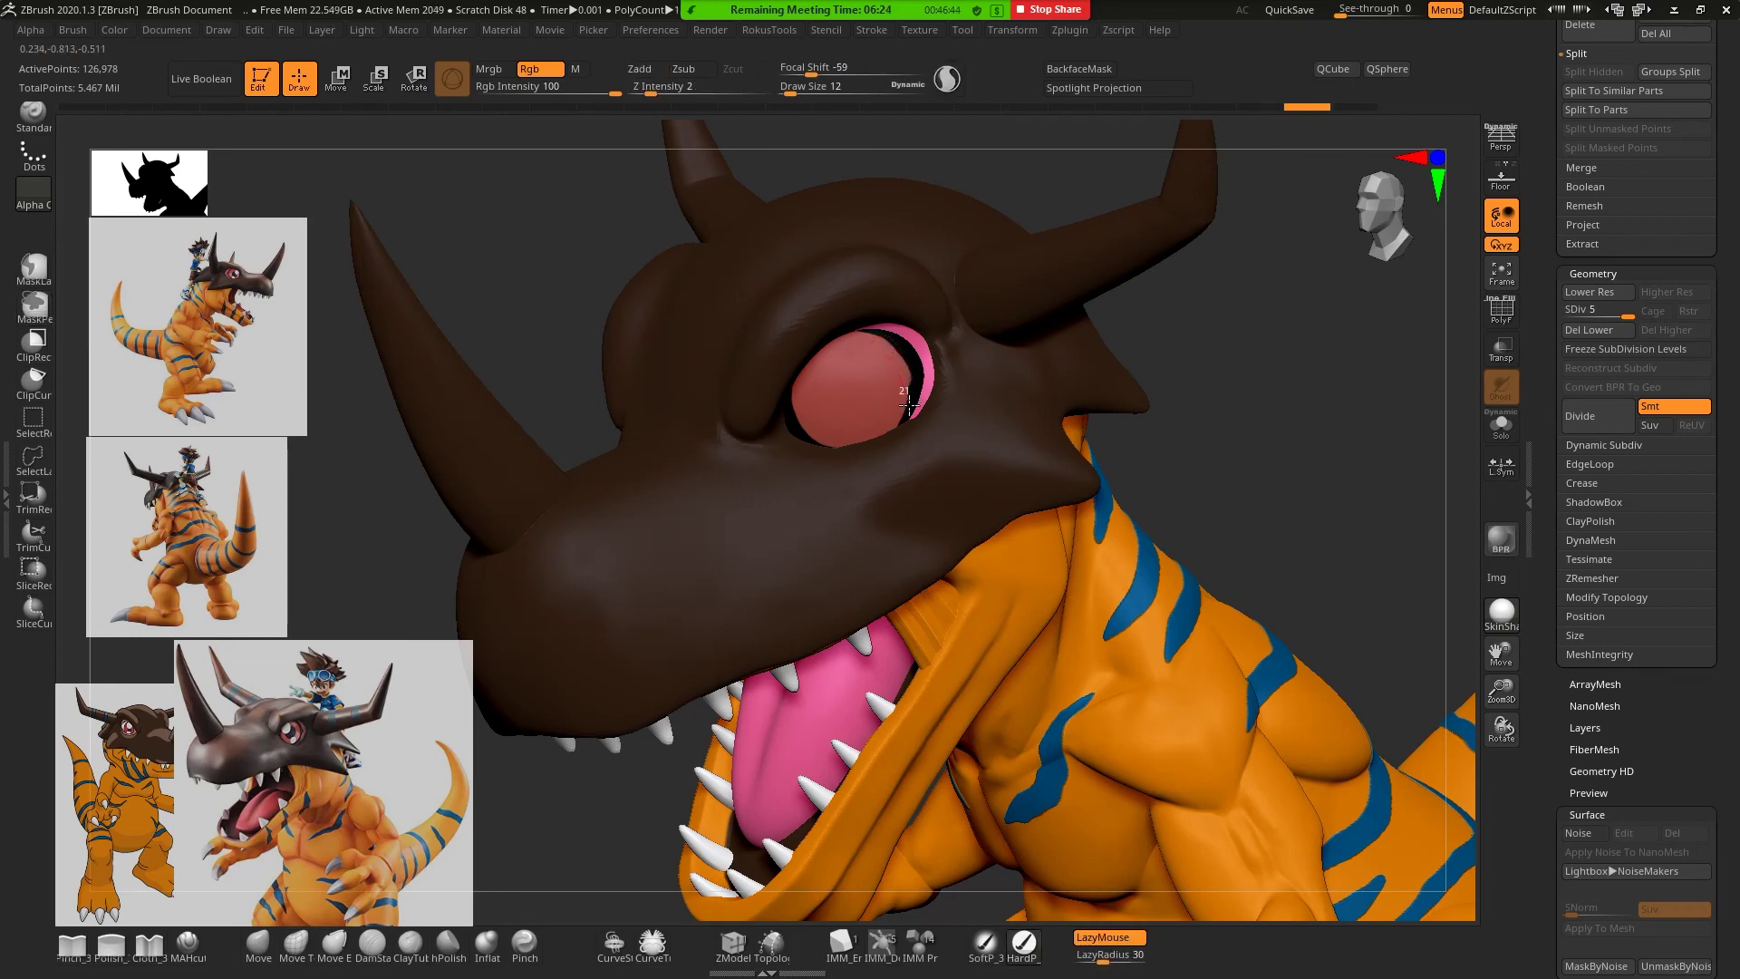
{"action": "left_click_drag", "start_coordinate": [910, 388], "coordinate": [840, 437]}
{"action": "mouse_move", "coordinate": [809, 366]}
{"action": "left_mouse_down"}
{"action": "mouse_move", "coordinate": [897, 360]}
{"action": "mouse_move", "coordinate": [834, 338]}
{"action": "left_mouse_up"}
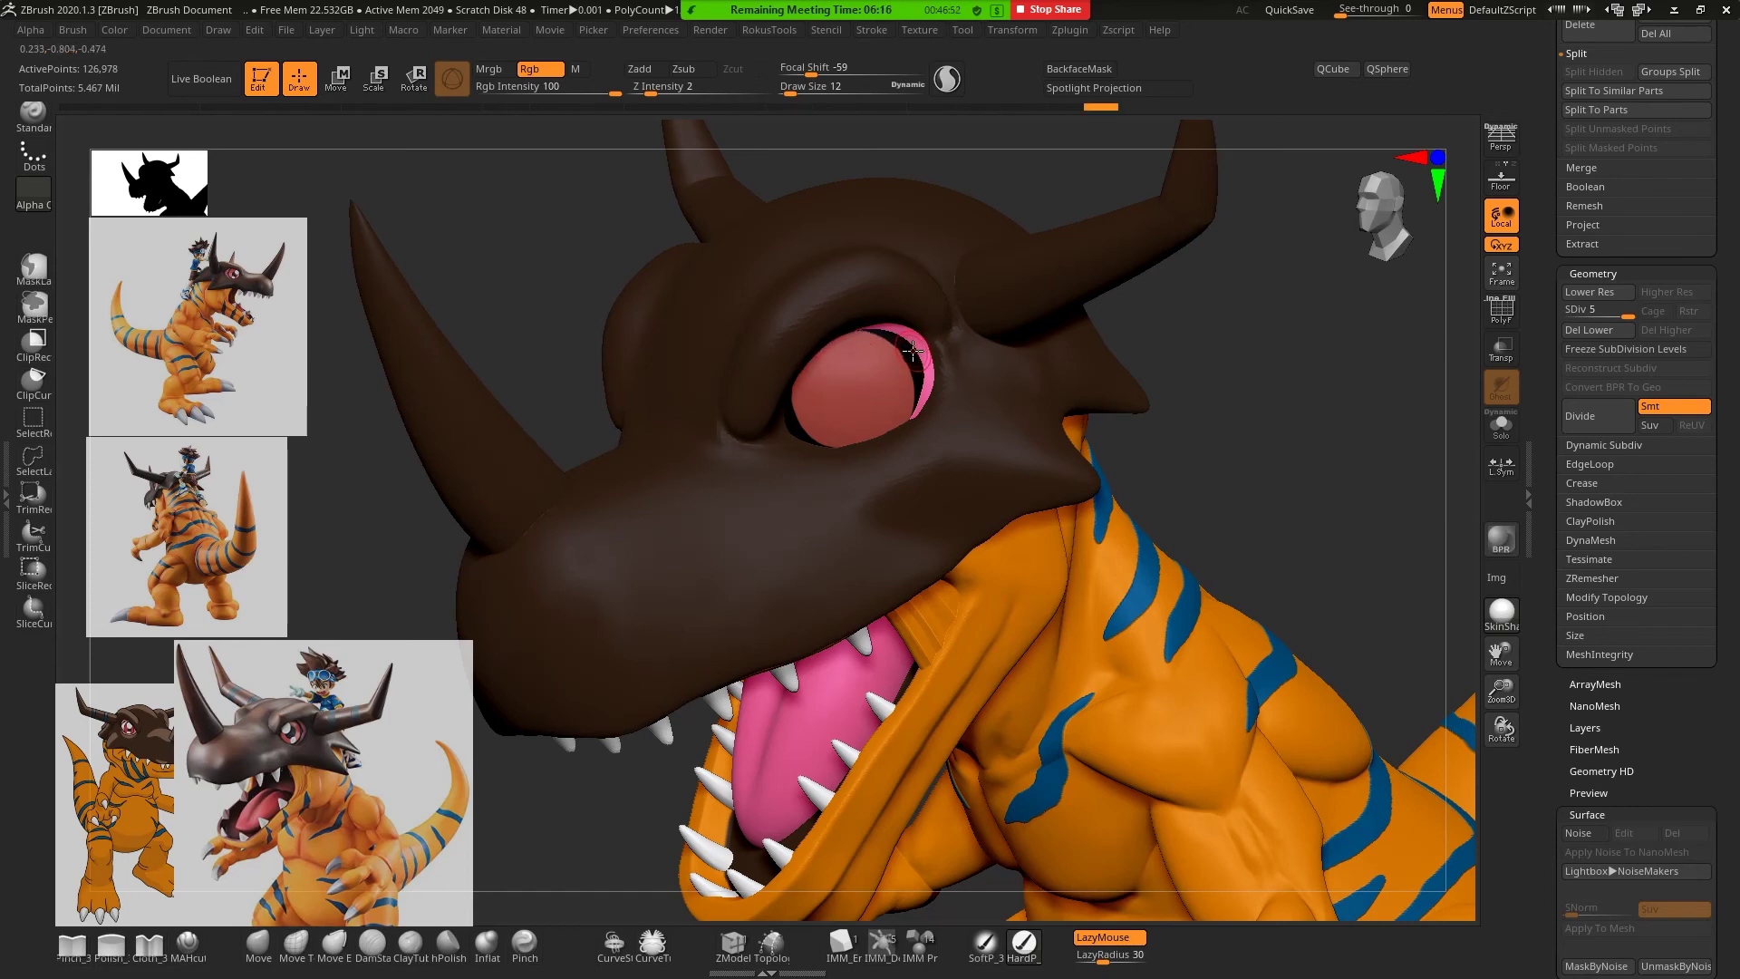
{"action": "left_click_drag", "start_coordinate": [860, 314], "coordinate": [915, 360]}
{"action": "left_click_drag", "start_coordinate": [828, 322], "coordinate": [779, 381]}
Turn on Transp/Ghost, undo the last stroke, and repaint strokes down the eye
{"action": "left_click", "coordinate": [1501, 348]}
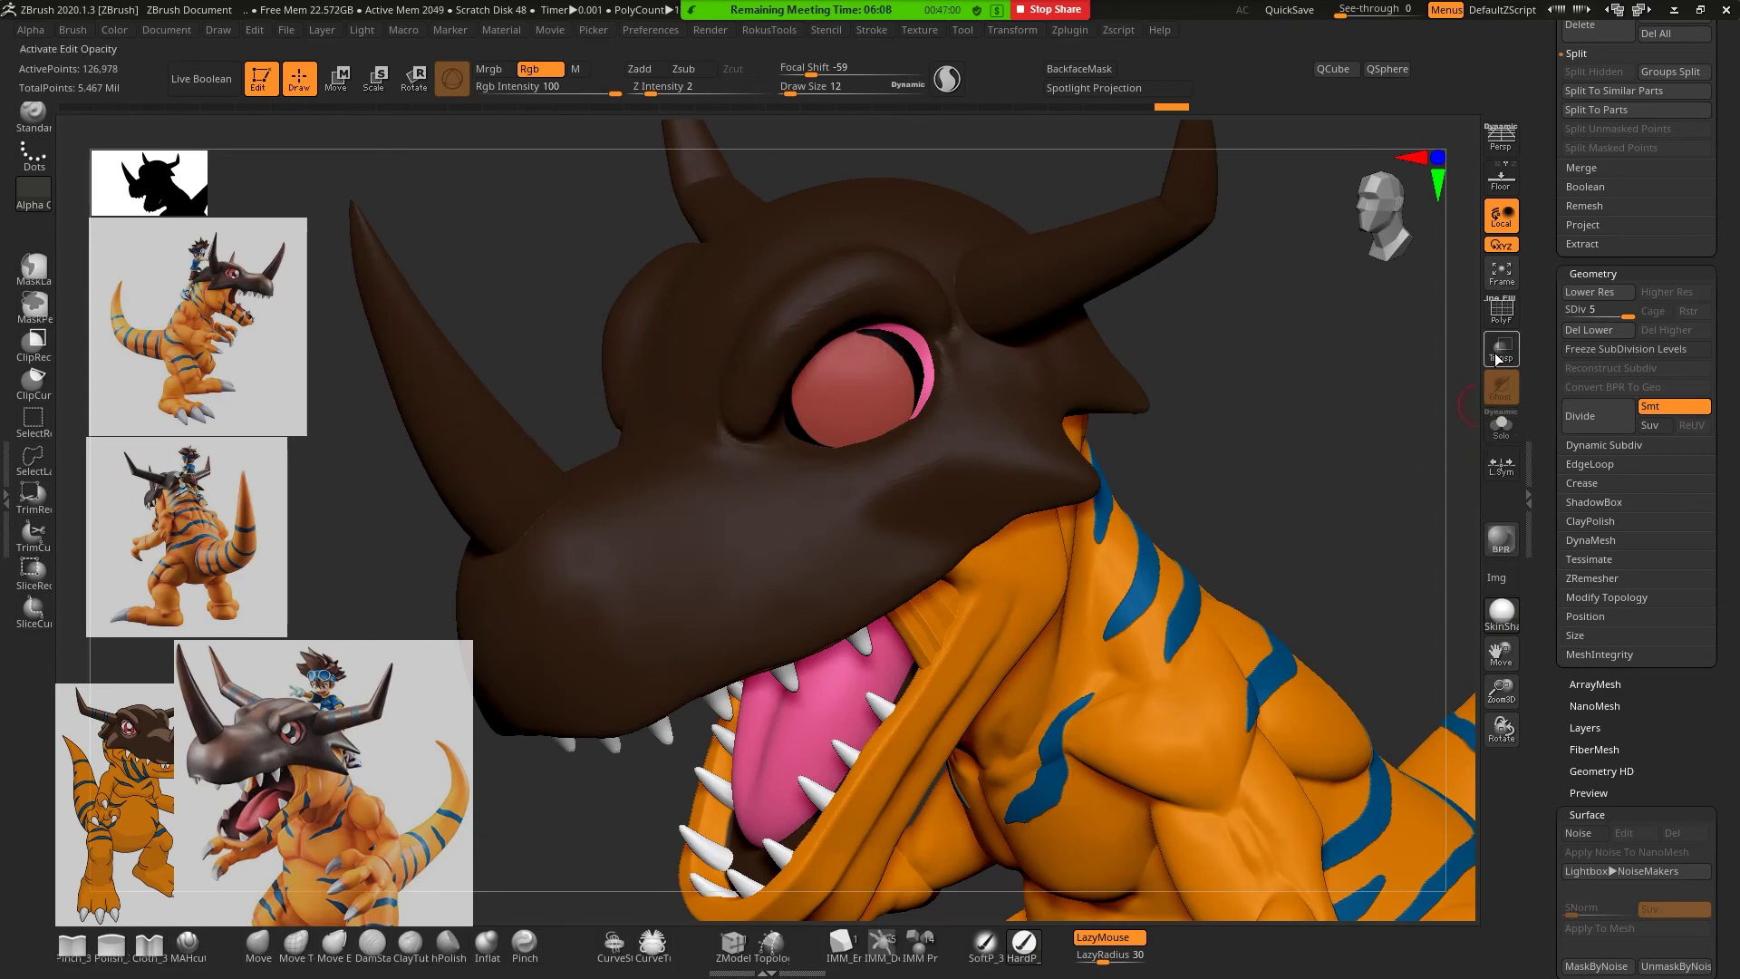
{"action": "key", "text": "ctrl+z"}
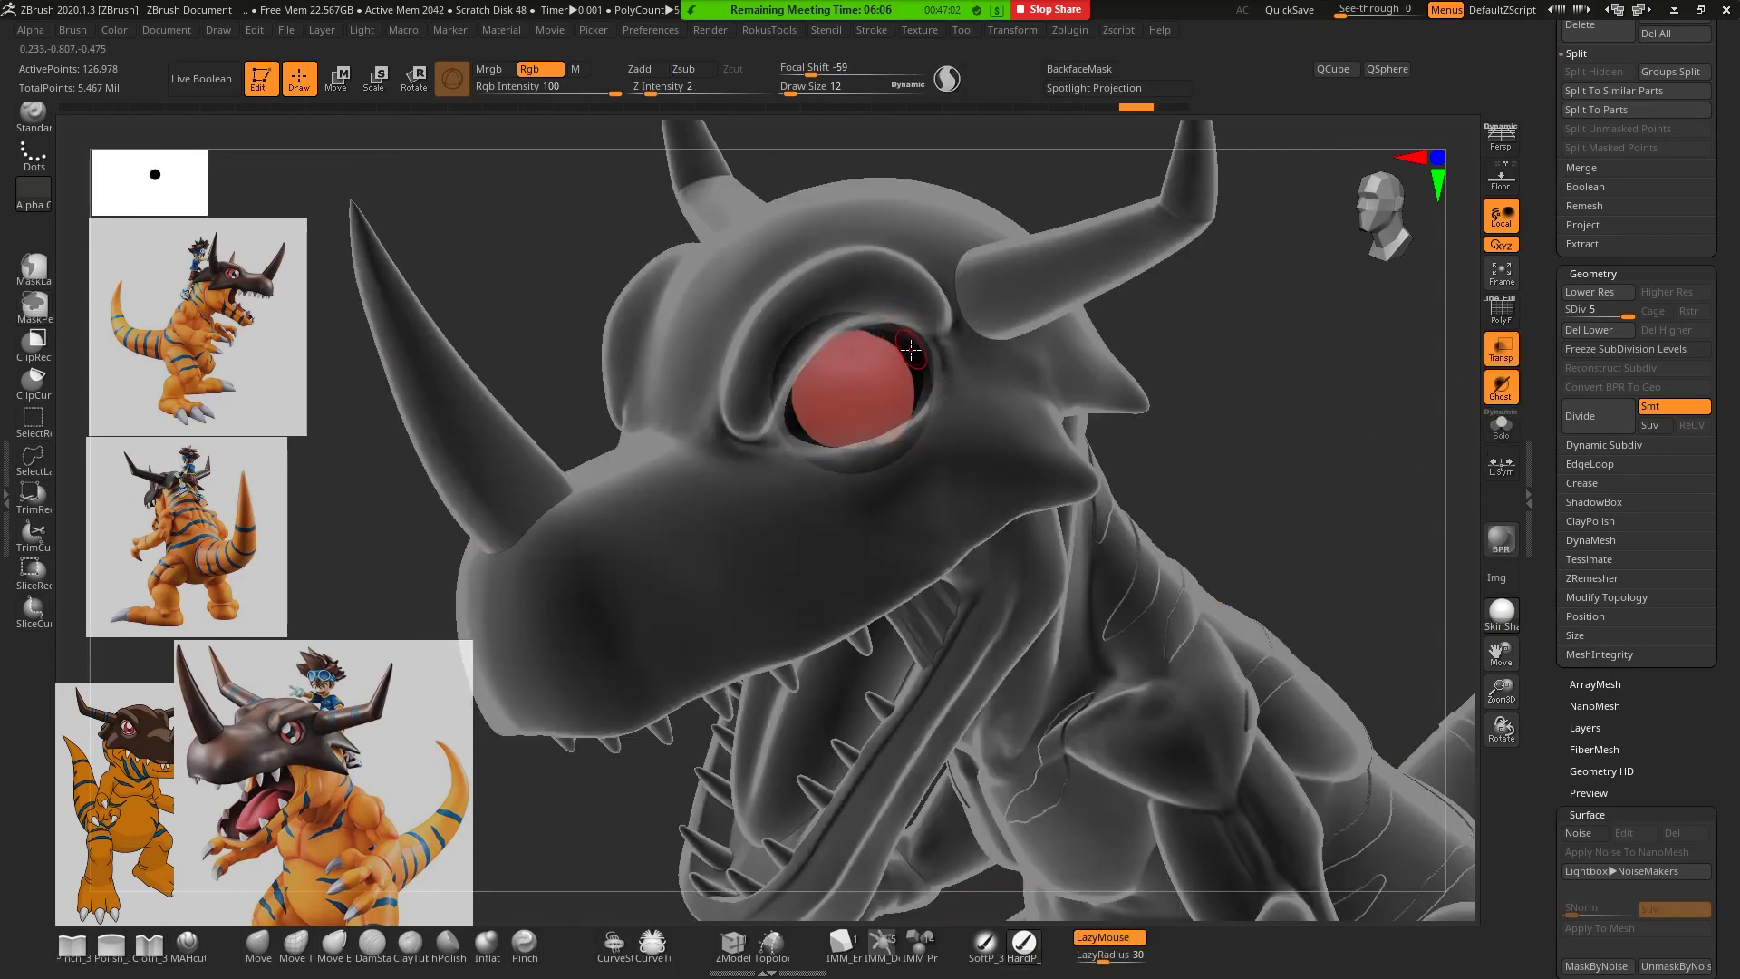
{"action": "left_click_drag", "start_coordinate": [866, 317], "coordinate": [850, 353]}
{"action": "left_click_drag", "start_coordinate": [914, 388], "coordinate": [902, 373]}
{"action": "left_click_drag", "start_coordinate": [910, 426], "coordinate": [852, 422]}
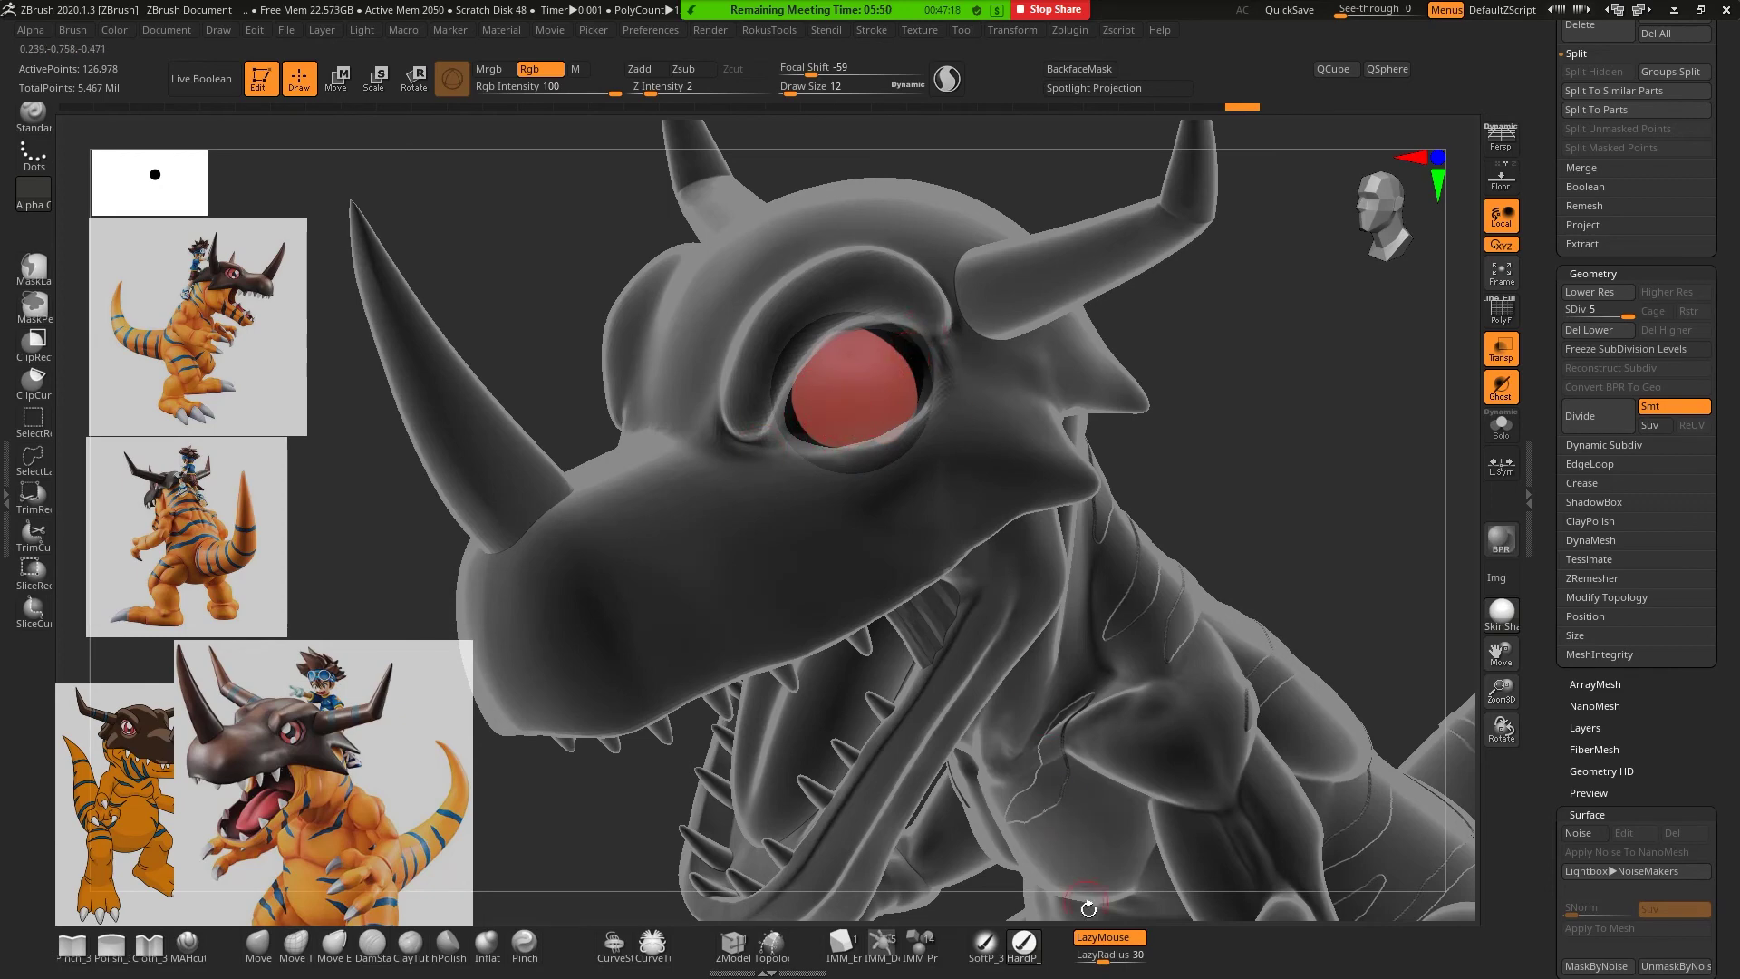
With LazyMouse off, paint a black pupil and touch up the iris edges in red
{"action": "left_click", "coordinate": [1108, 937]}
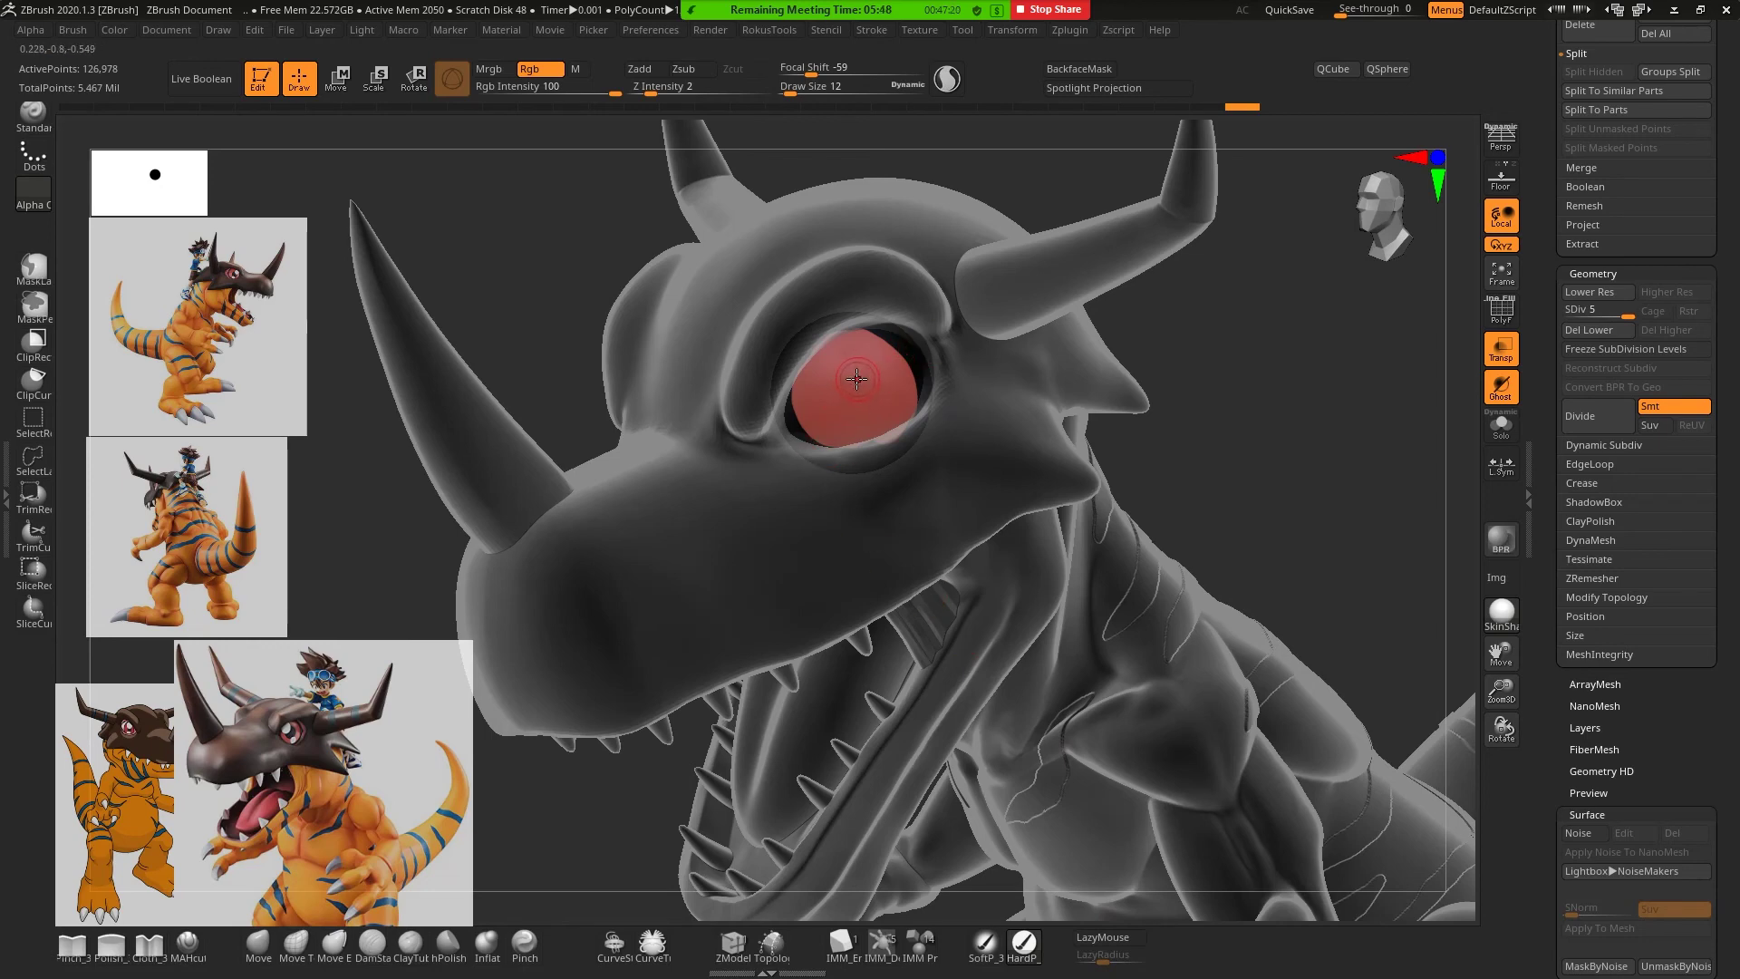
{"action": "left_click_drag", "start_coordinate": [844, 385], "coordinate": [861, 394]}
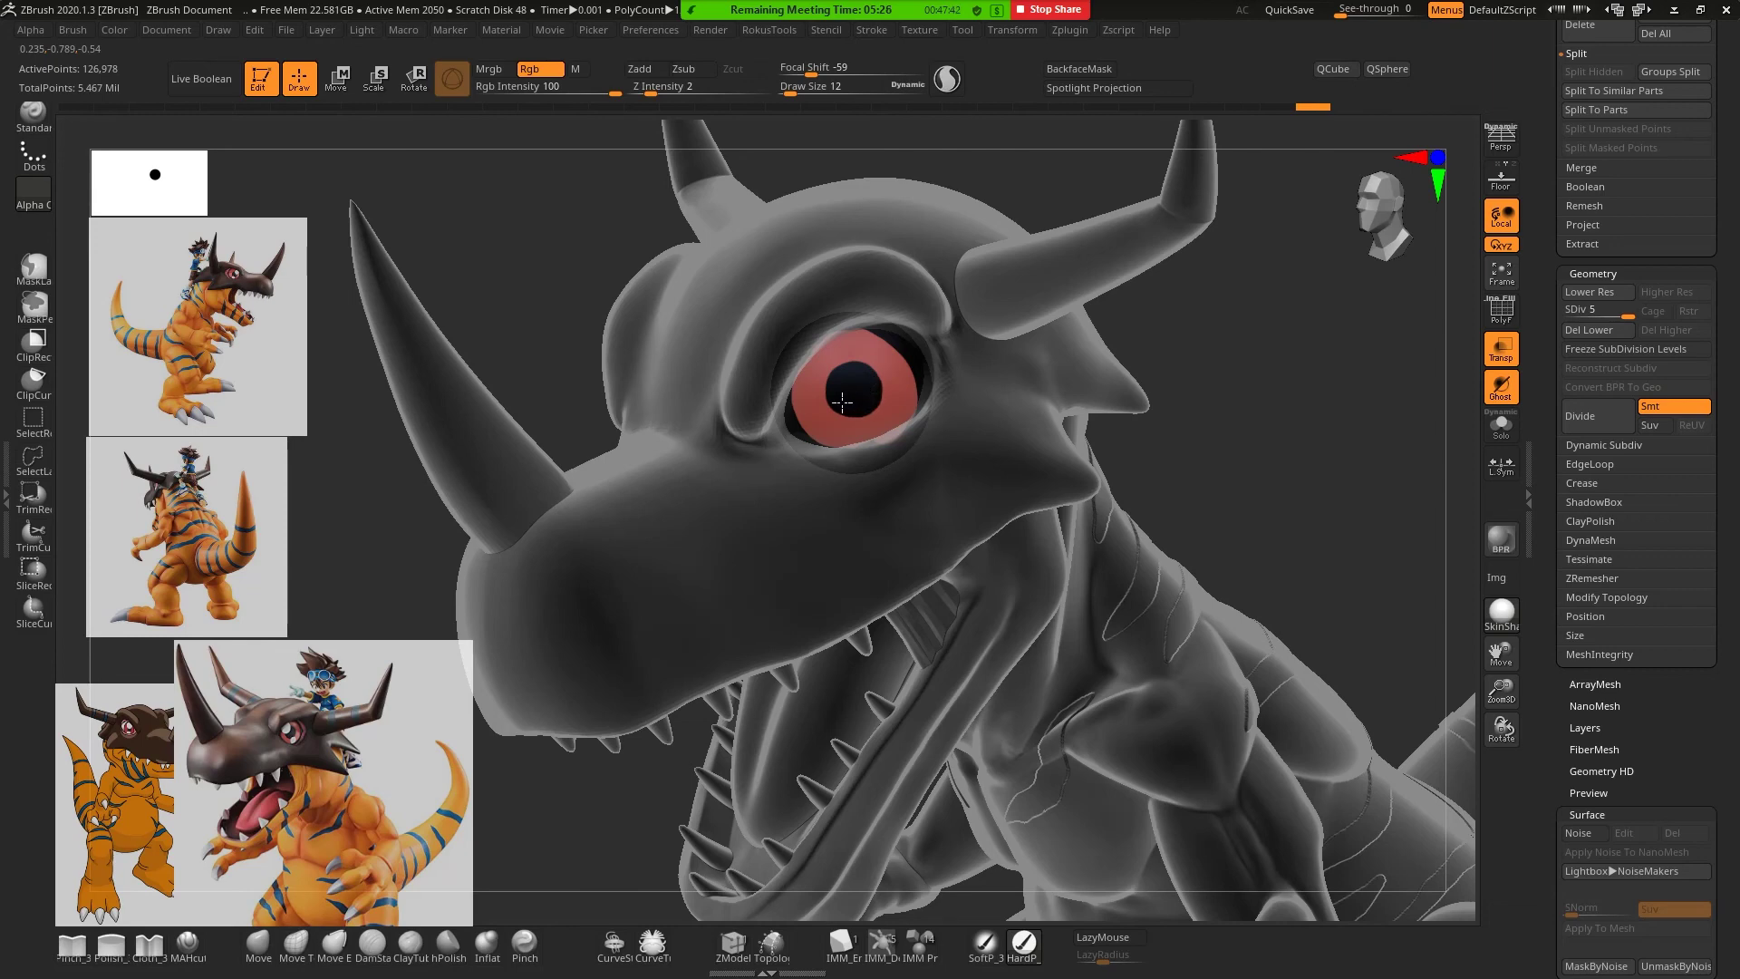
{"action": "mouse_move", "coordinate": [843, 402]}
{"action": "left_mouse_down"}
{"action": "mouse_move", "coordinate": [863, 379]}
{"action": "mouse_move", "coordinate": [843, 398]}
{"action": "left_mouse_up"}
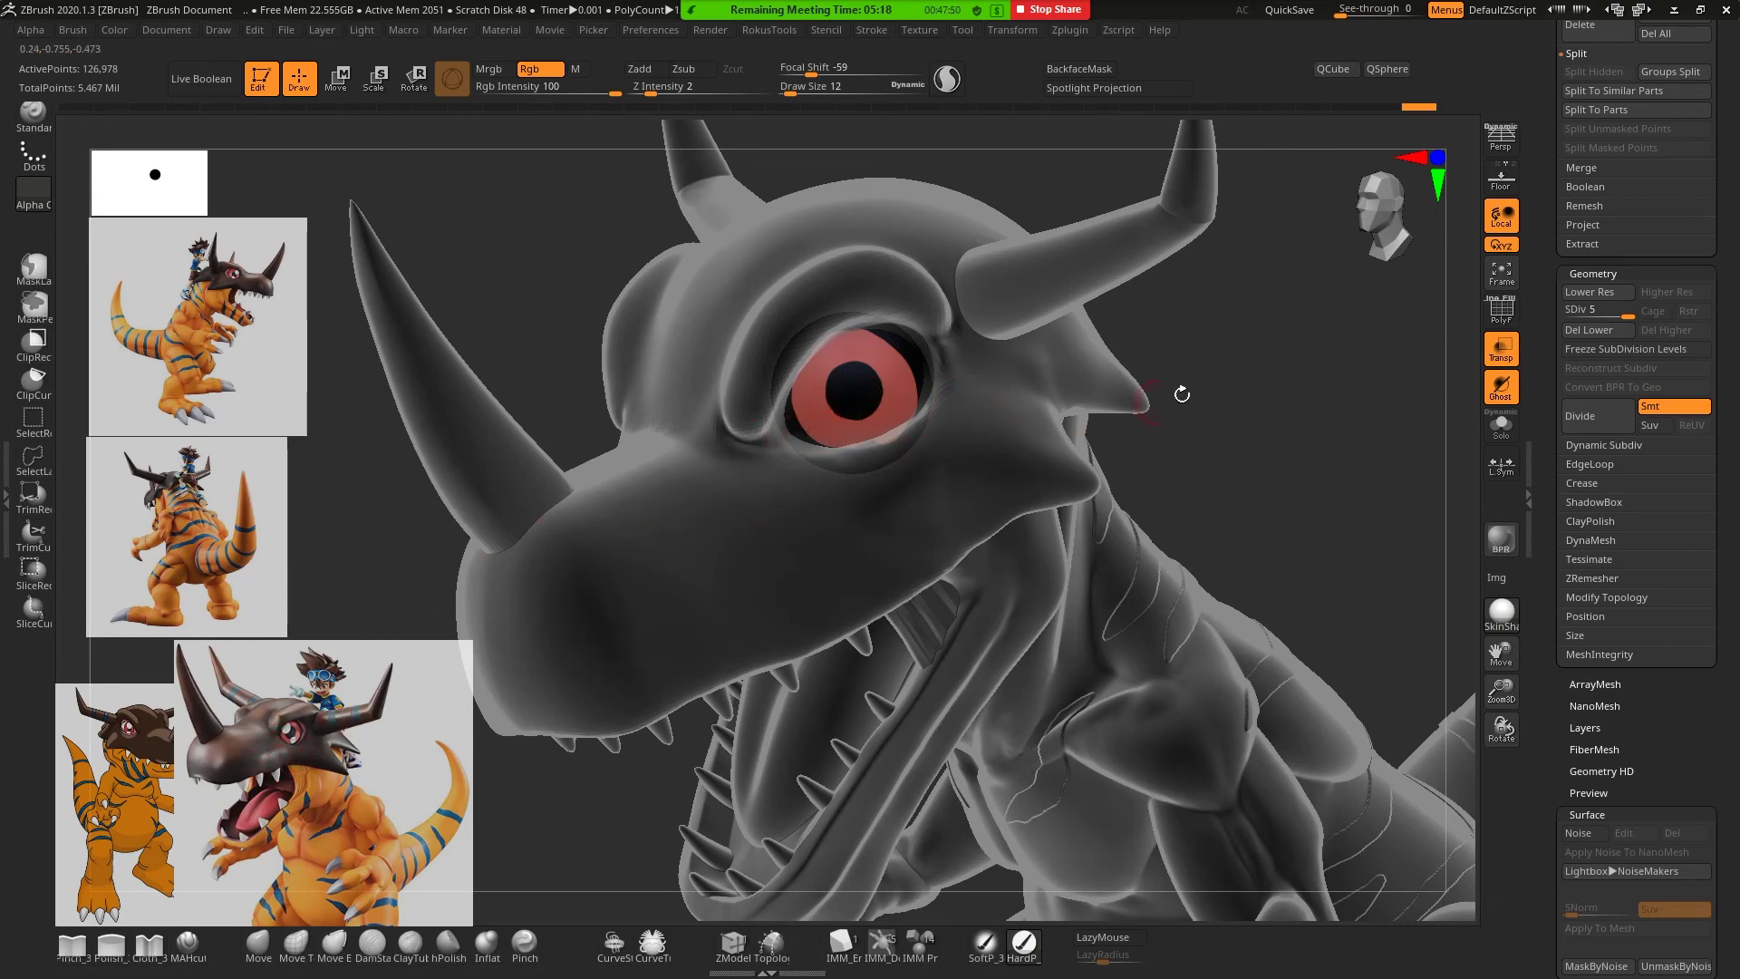
{"action": "left_click_drag", "start_coordinate": [1182, 394], "coordinate": [1236, 368]}
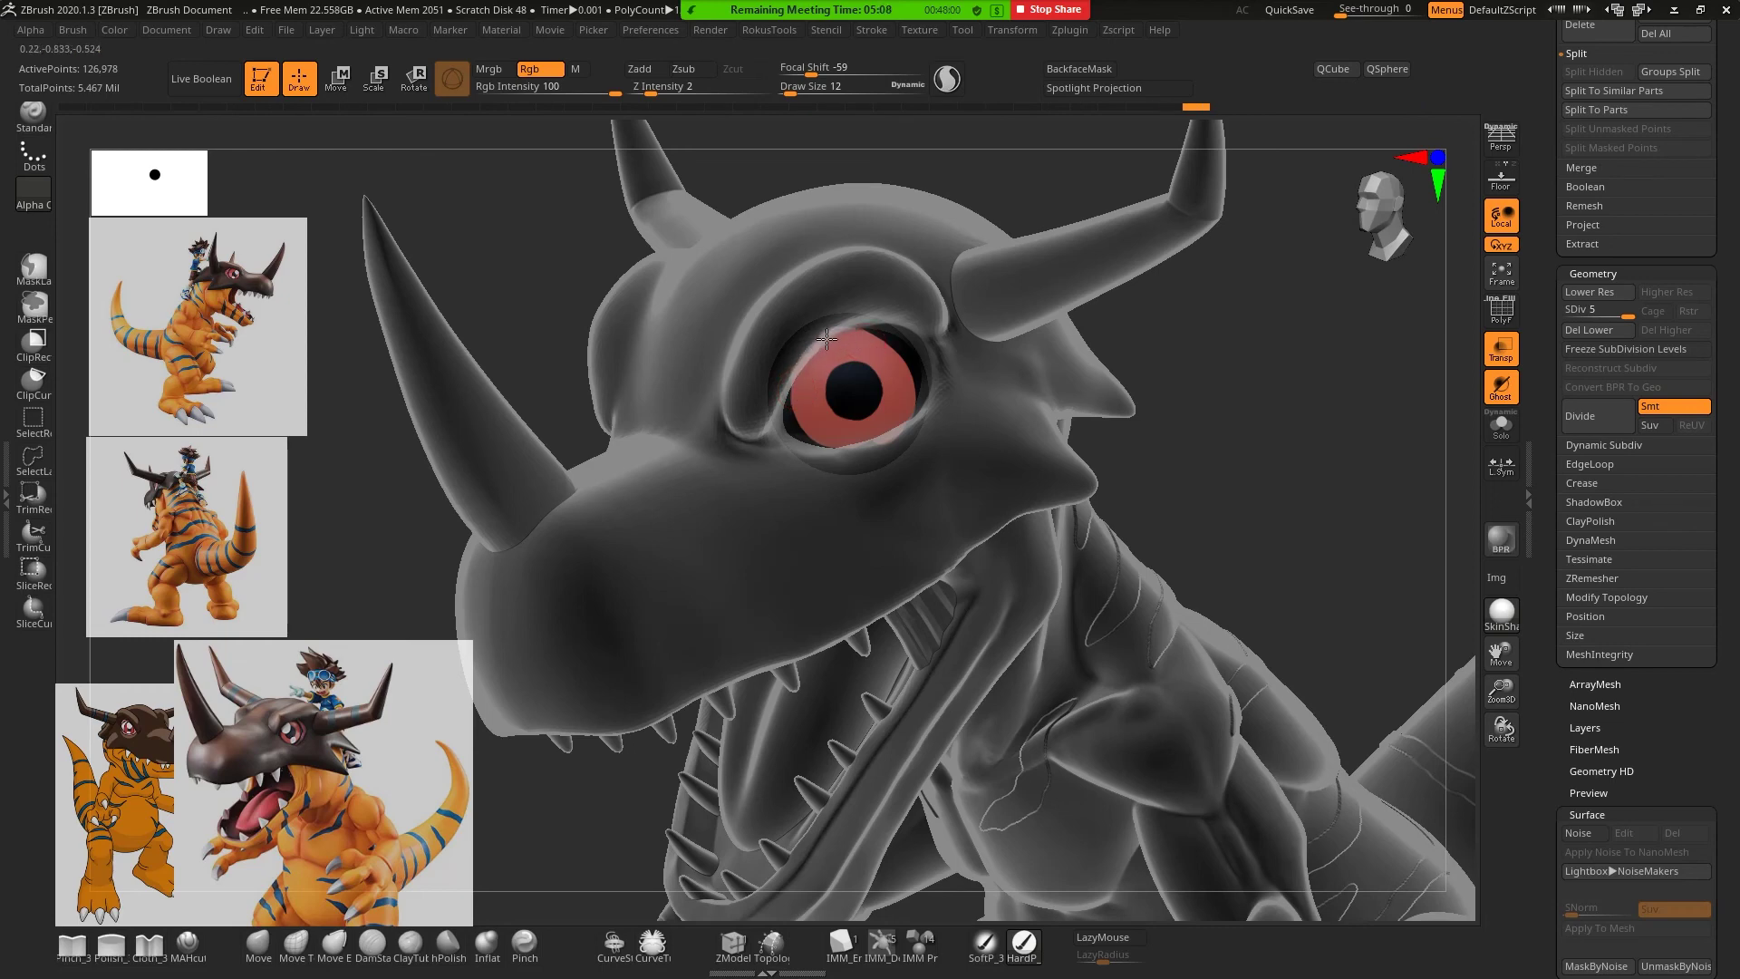
{"action": "left_click_drag", "start_coordinate": [825, 342], "coordinate": [806, 360]}
{"action": "mouse_move", "coordinate": [892, 427]}
{"action": "left_mouse_down"}
{"action": "mouse_move", "coordinate": [904, 406]}
{"action": "mouse_move", "coordinate": [814, 432]}
{"action": "mouse_move", "coordinate": [866, 448]}
{"action": "mouse_move", "coordinate": [898, 434]}
{"action": "left_mouse_up"}
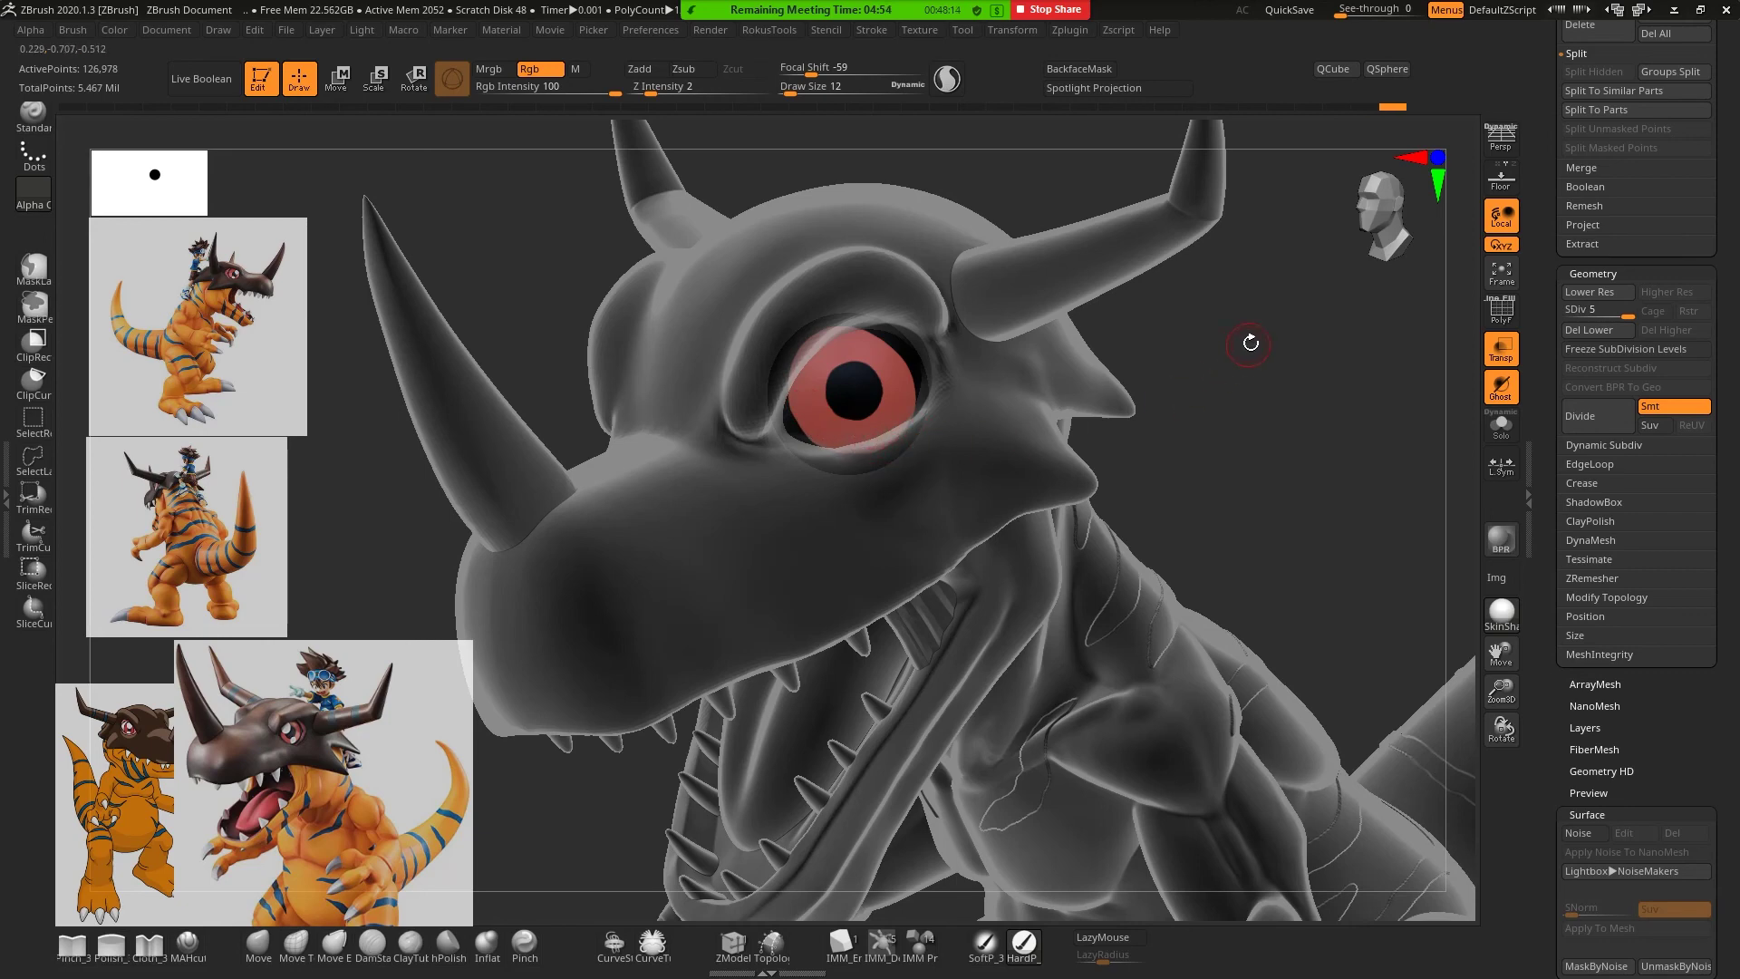
{"action": "left_click_drag", "start_coordinate": [1252, 343], "coordinate": [1175, 329]}
Paint white highlights on the eye at Draw Size 9
{"action": "key", "text": "space"}
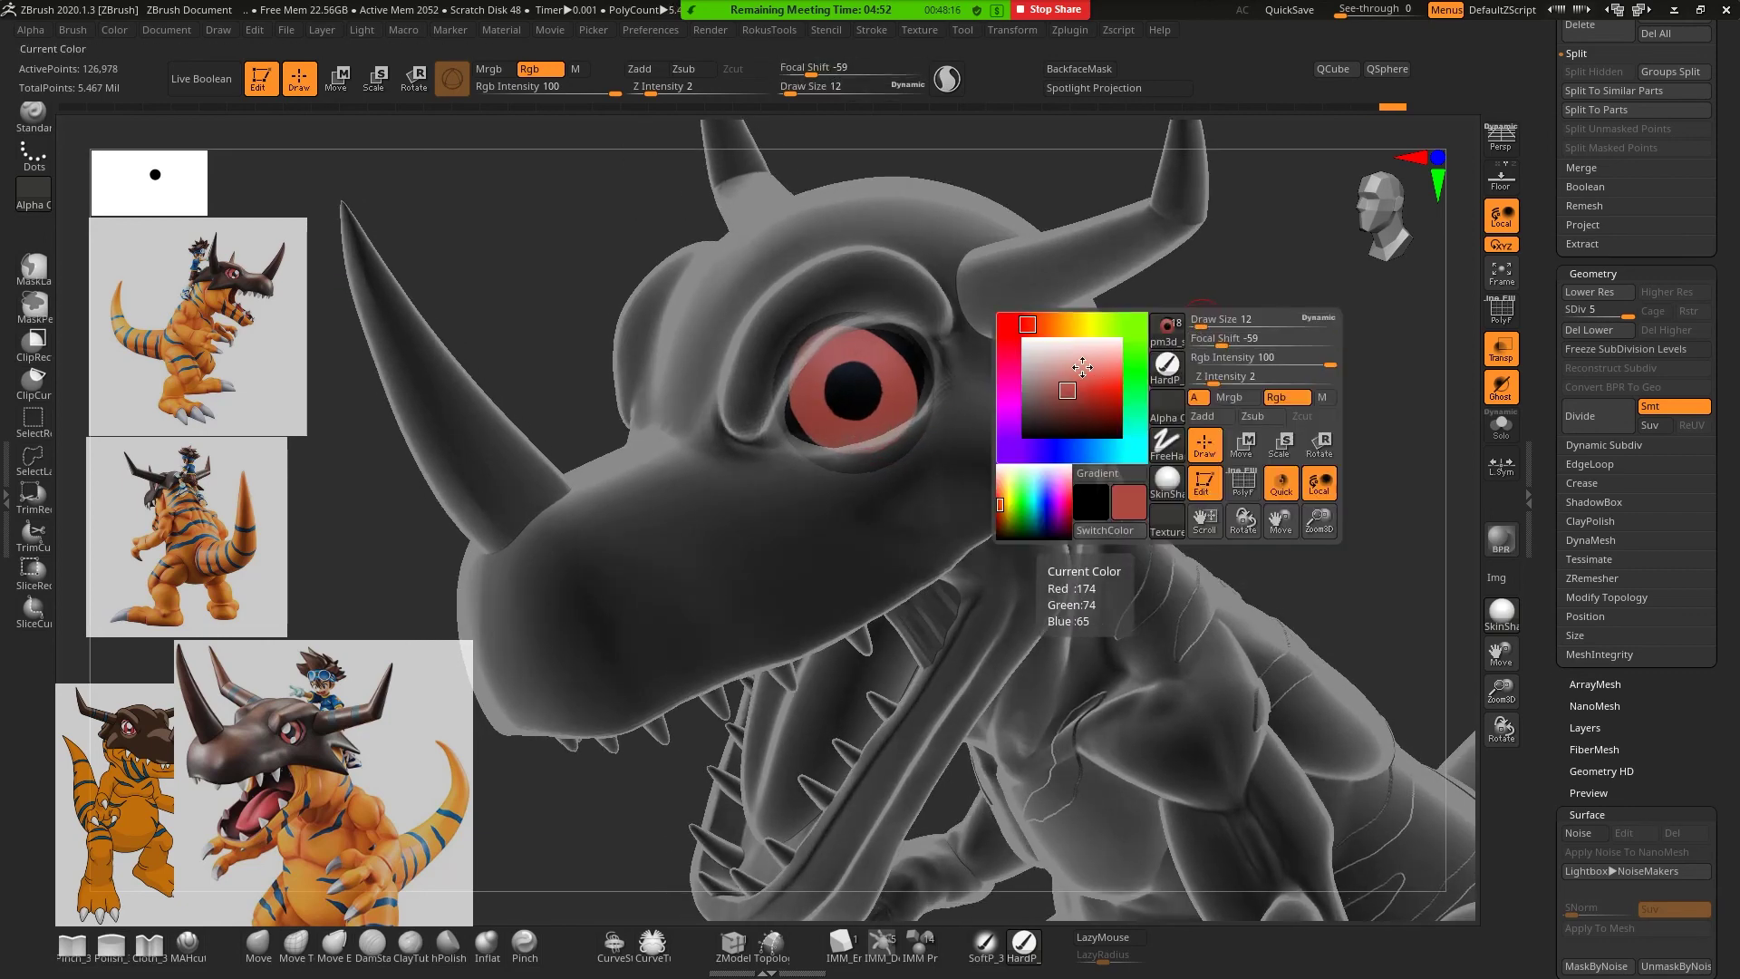
{"action": "left_click", "coordinate": [1025, 324]}
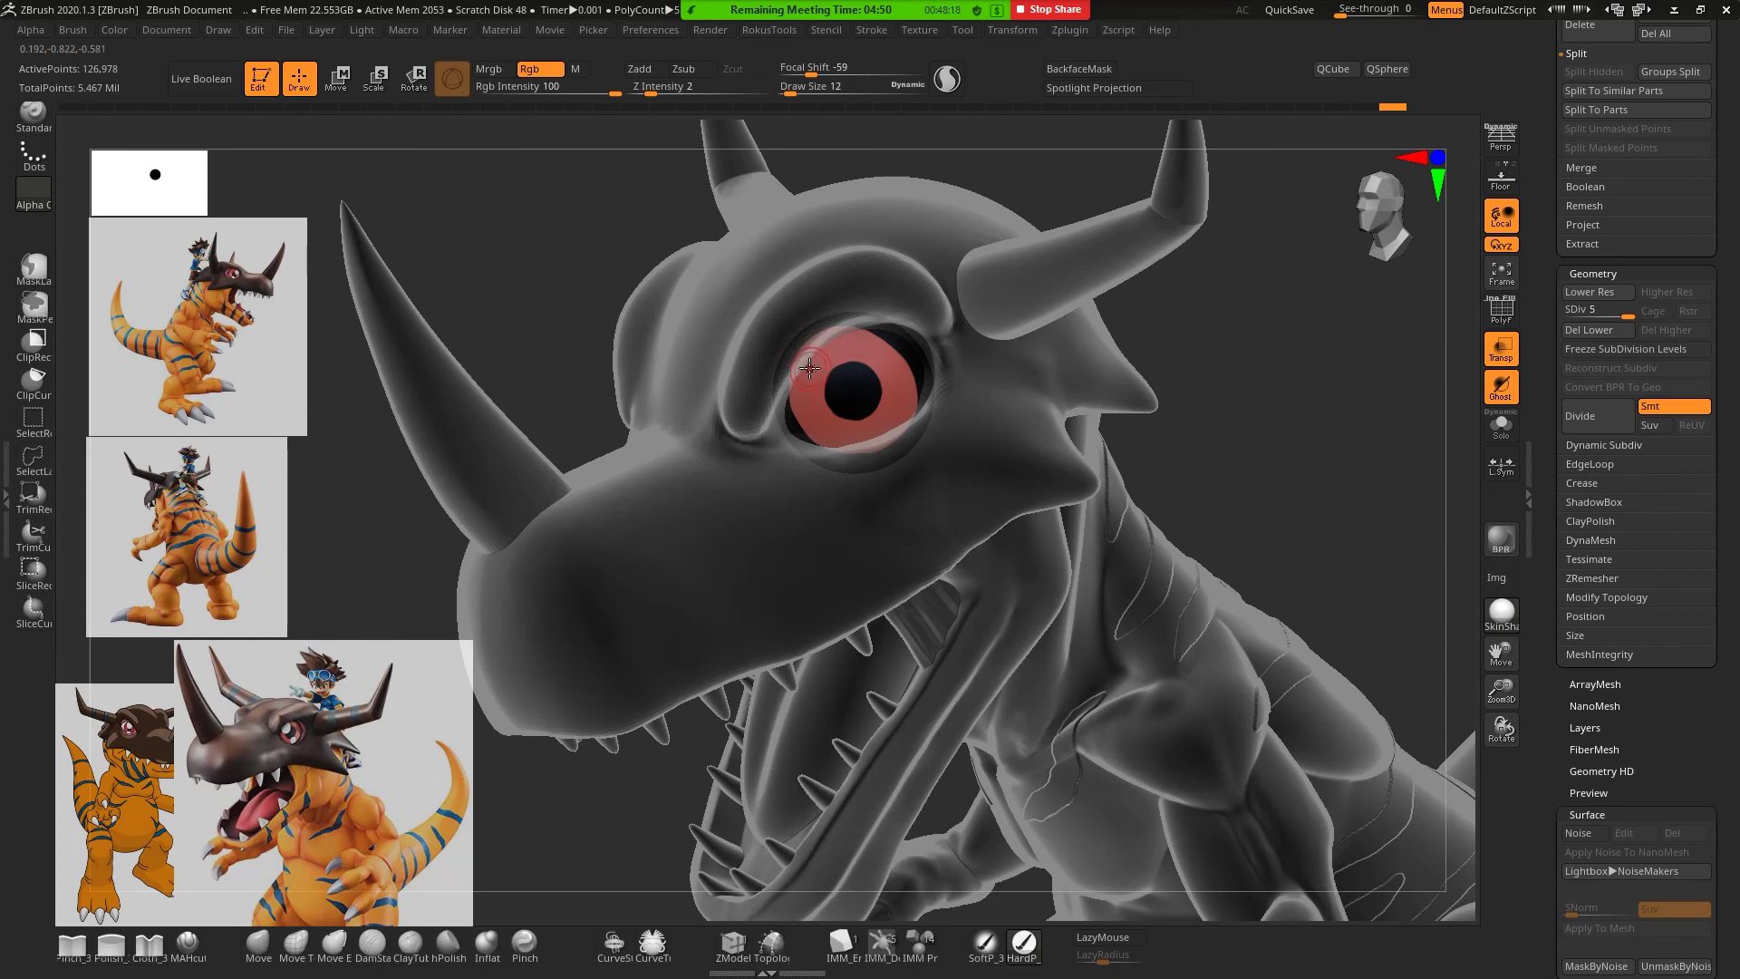
{"action": "left_click_drag", "start_coordinate": [820, 376], "coordinate": [821, 356]}
{"action": "key", "text": "space"}
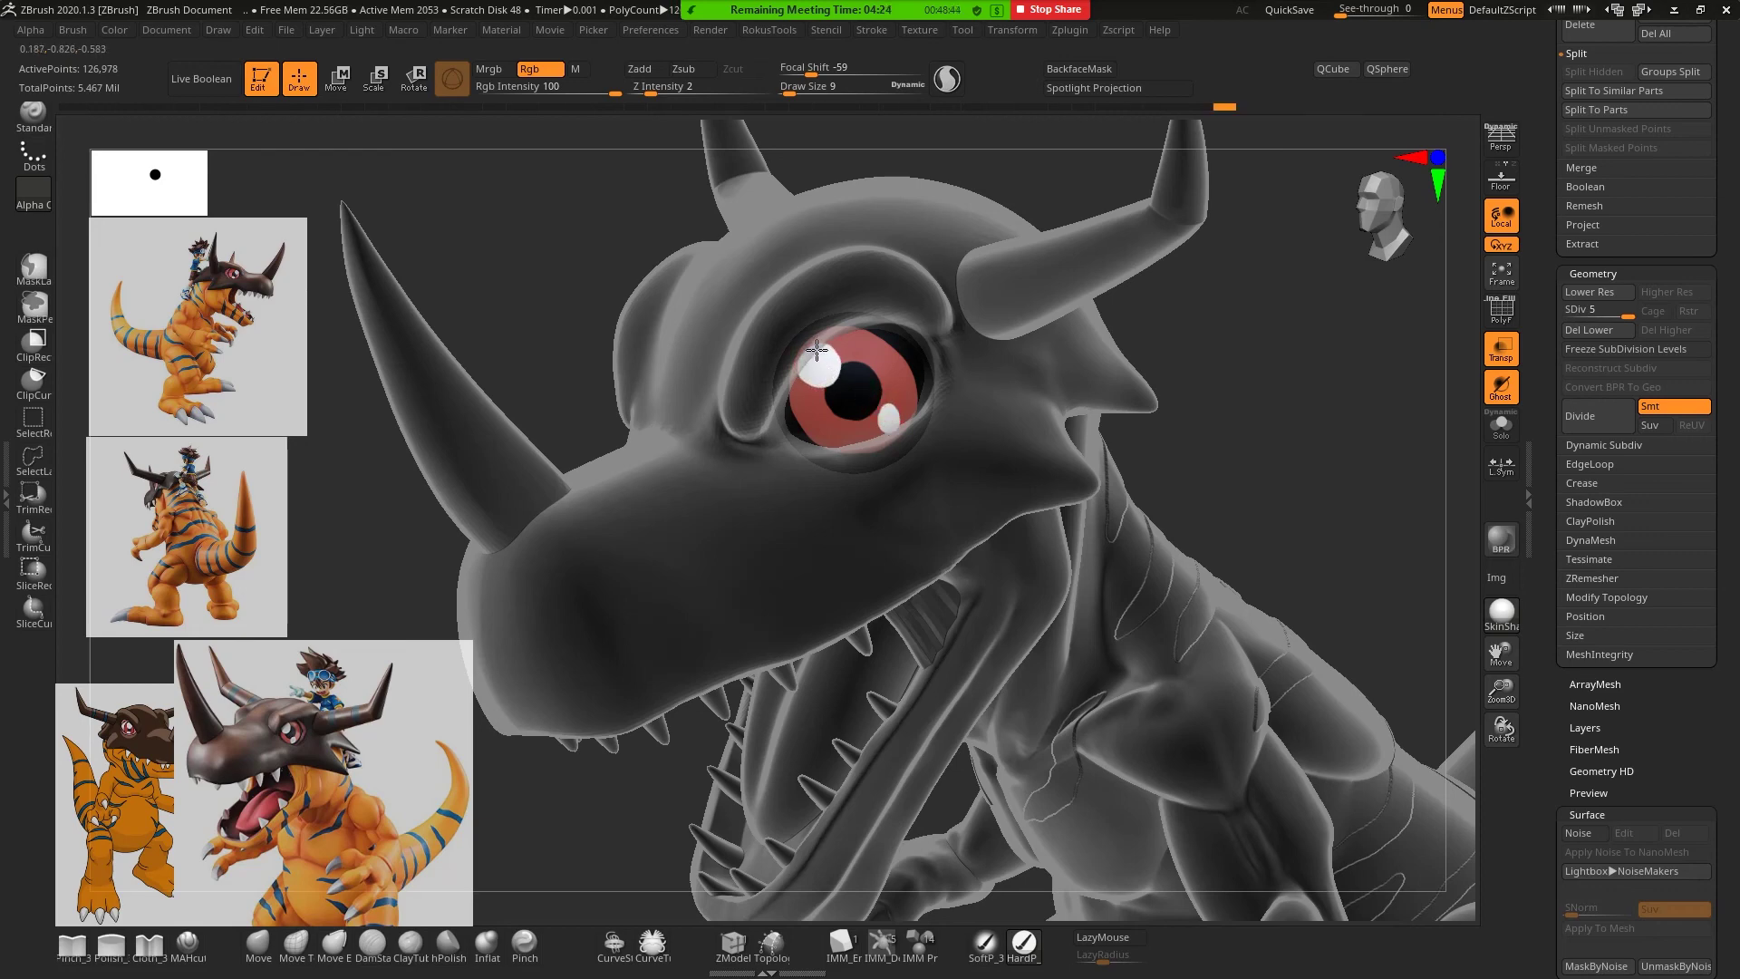
{"action": "left_click_drag", "start_coordinate": [812, 373], "coordinate": [833, 374]}
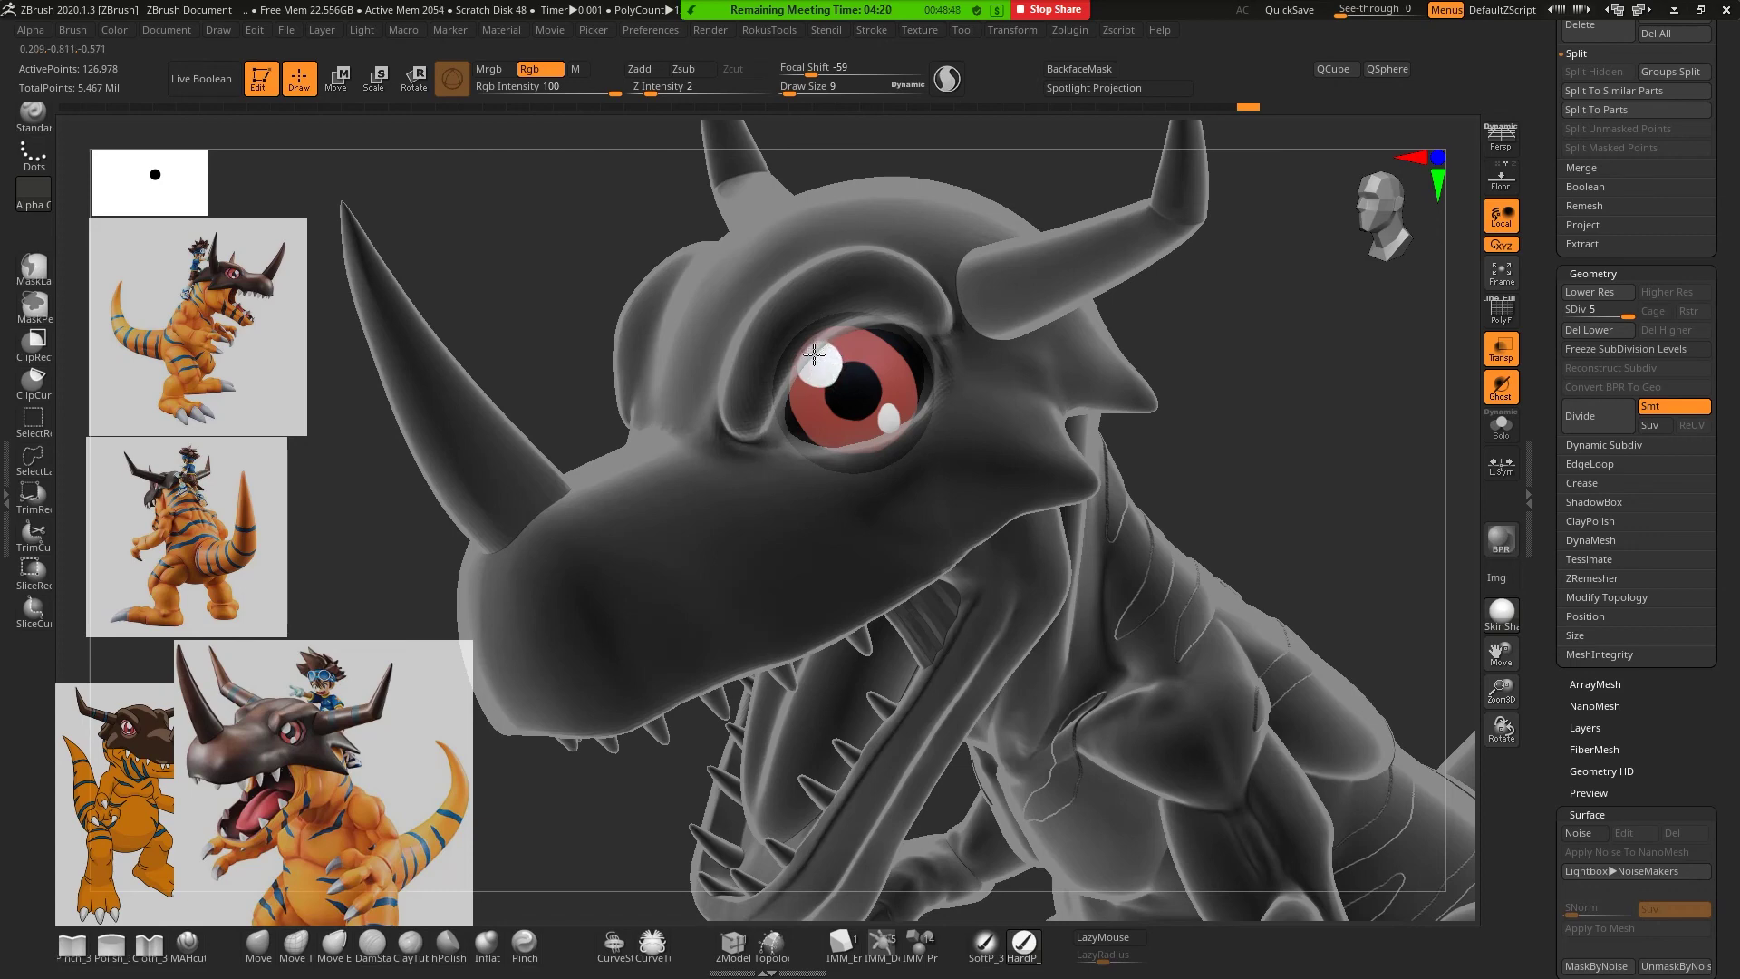
{"action": "left_click_drag", "start_coordinate": [814, 354], "coordinate": [826, 355]}
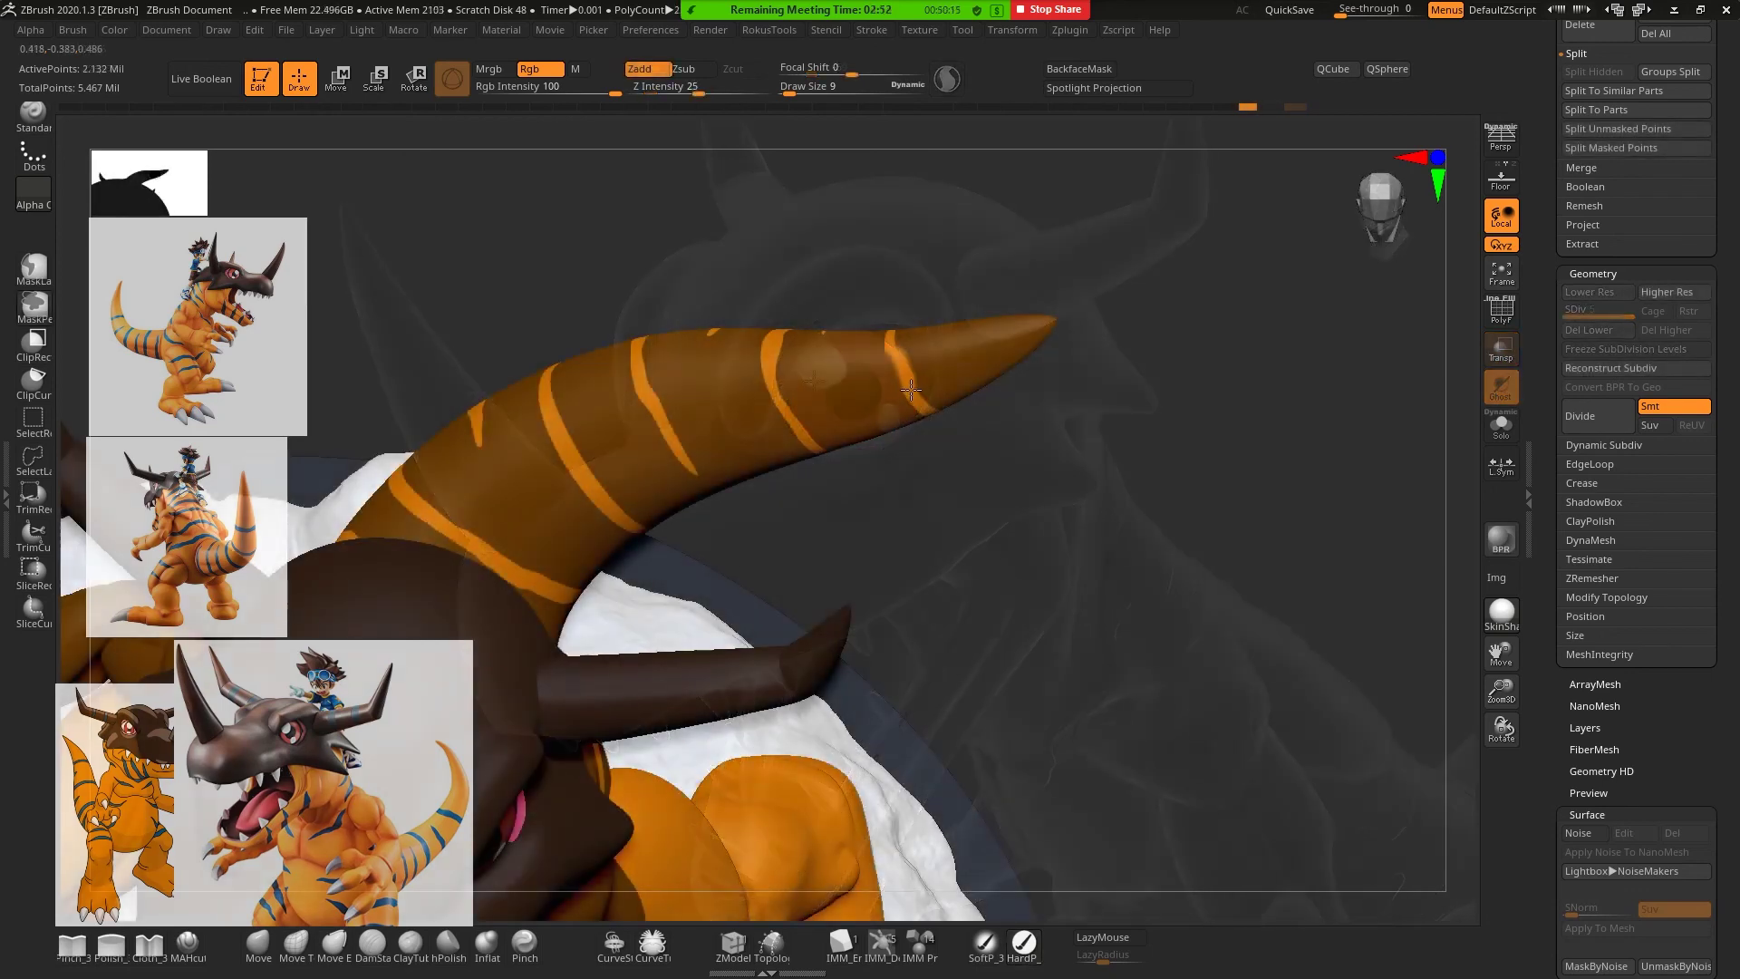
Repaint the smudged orange tail stripes into clean continuous bands, then frame the whole figure
{"action": "left_click_drag", "start_coordinate": [894, 345], "coordinate": [931, 360]}
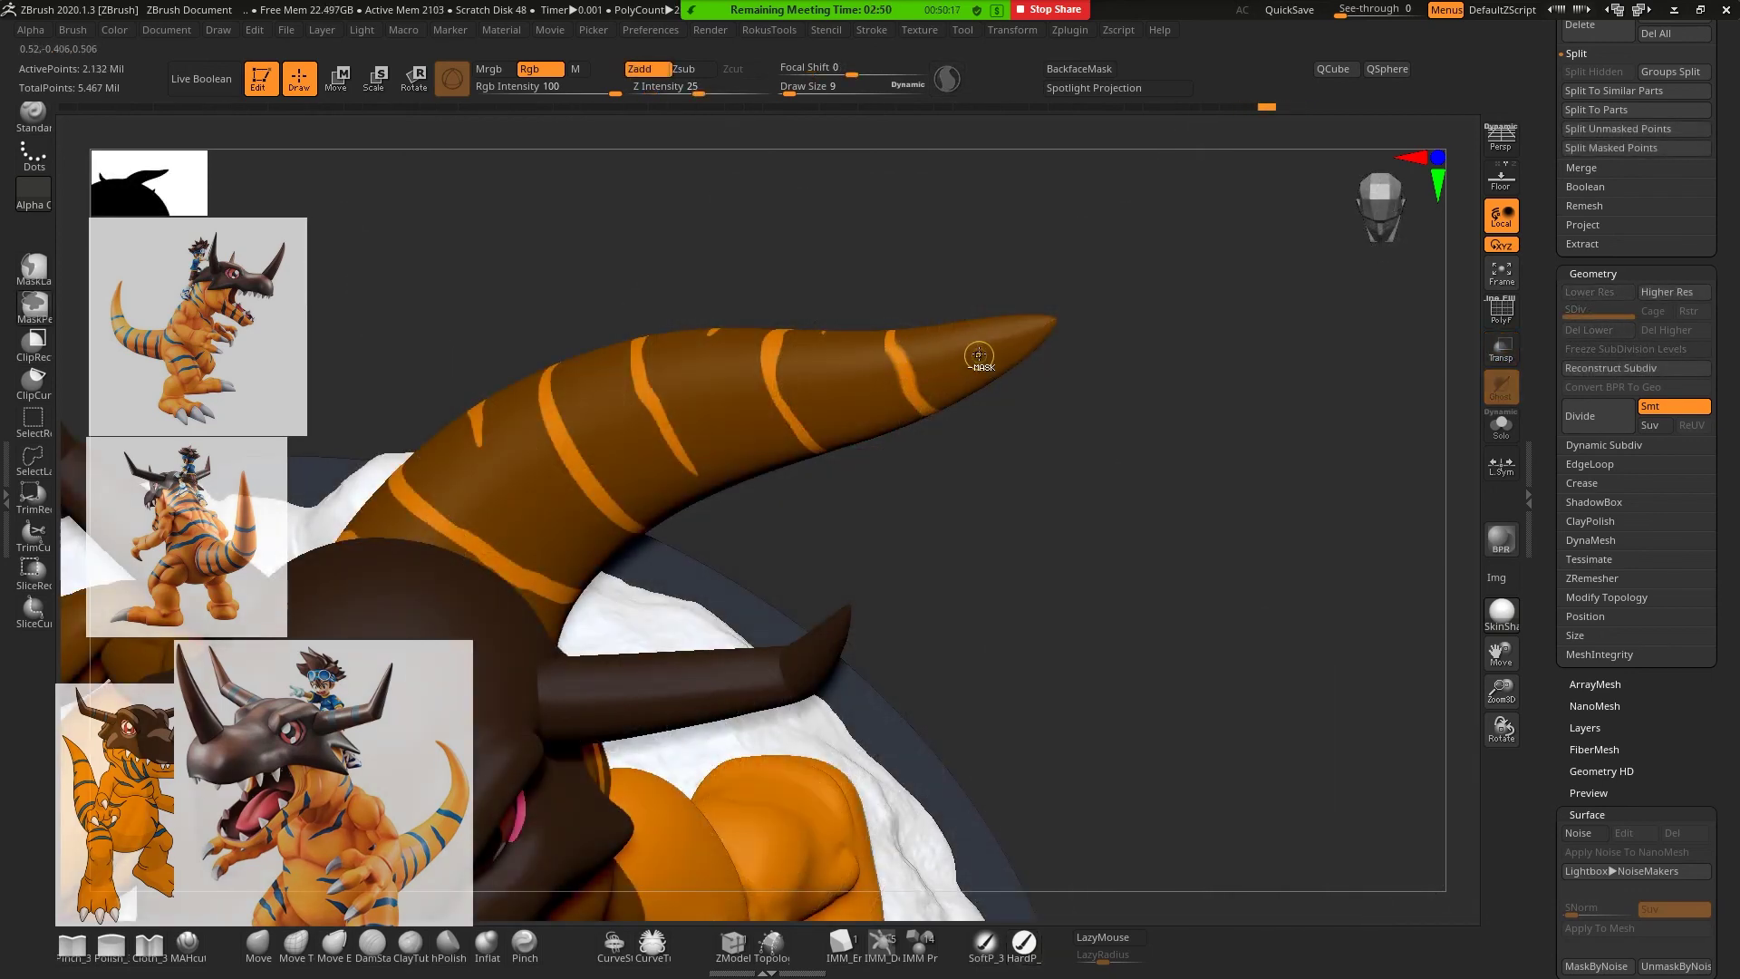
{"action": "mouse_move", "coordinate": [1086, 442]}
{"action": "left_mouse_down"}
{"action": "mouse_move", "coordinate": [1119, 400]}
{"action": "mouse_move", "coordinate": [1131, 555]}
{"action": "mouse_move", "coordinate": [1100, 494]}
{"action": "mouse_move", "coordinate": [1064, 565]}
{"action": "mouse_move", "coordinate": [870, 589]}
{"action": "left_mouse_up"}
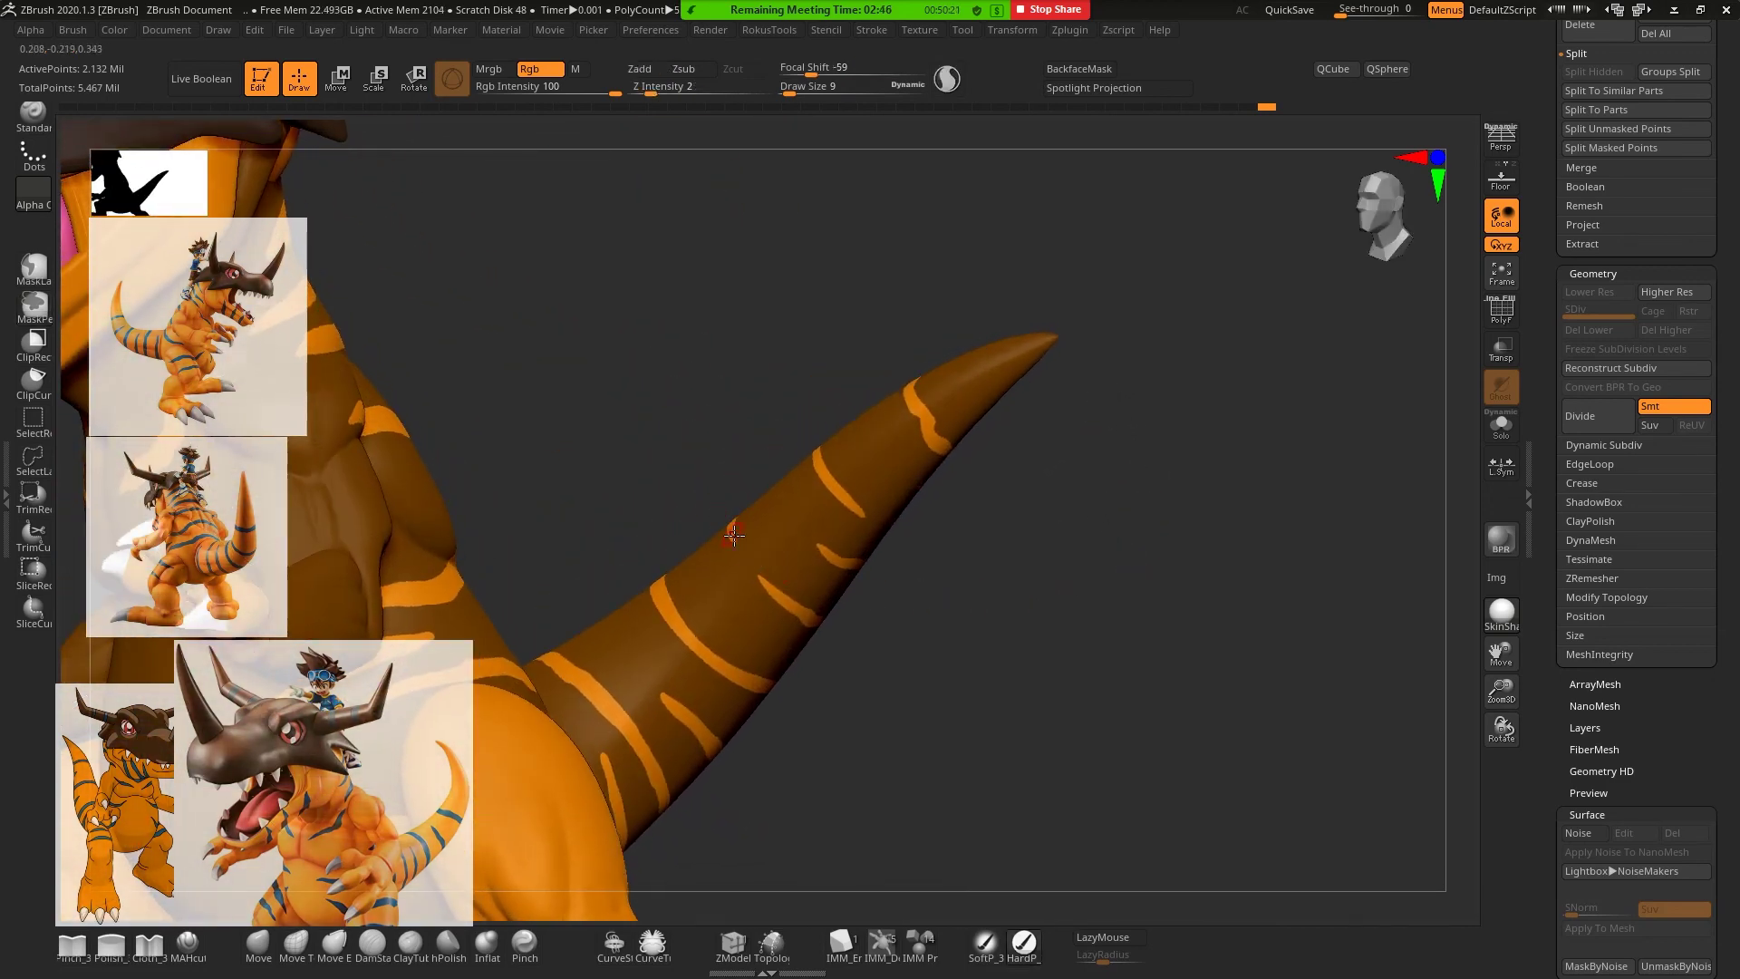
{"action": "mouse_move", "coordinate": [733, 542]}
{"action": "left_mouse_down"}
{"action": "mouse_move", "coordinate": [768, 574]}
{"action": "mouse_move", "coordinate": [743, 550]}
{"action": "left_mouse_up"}
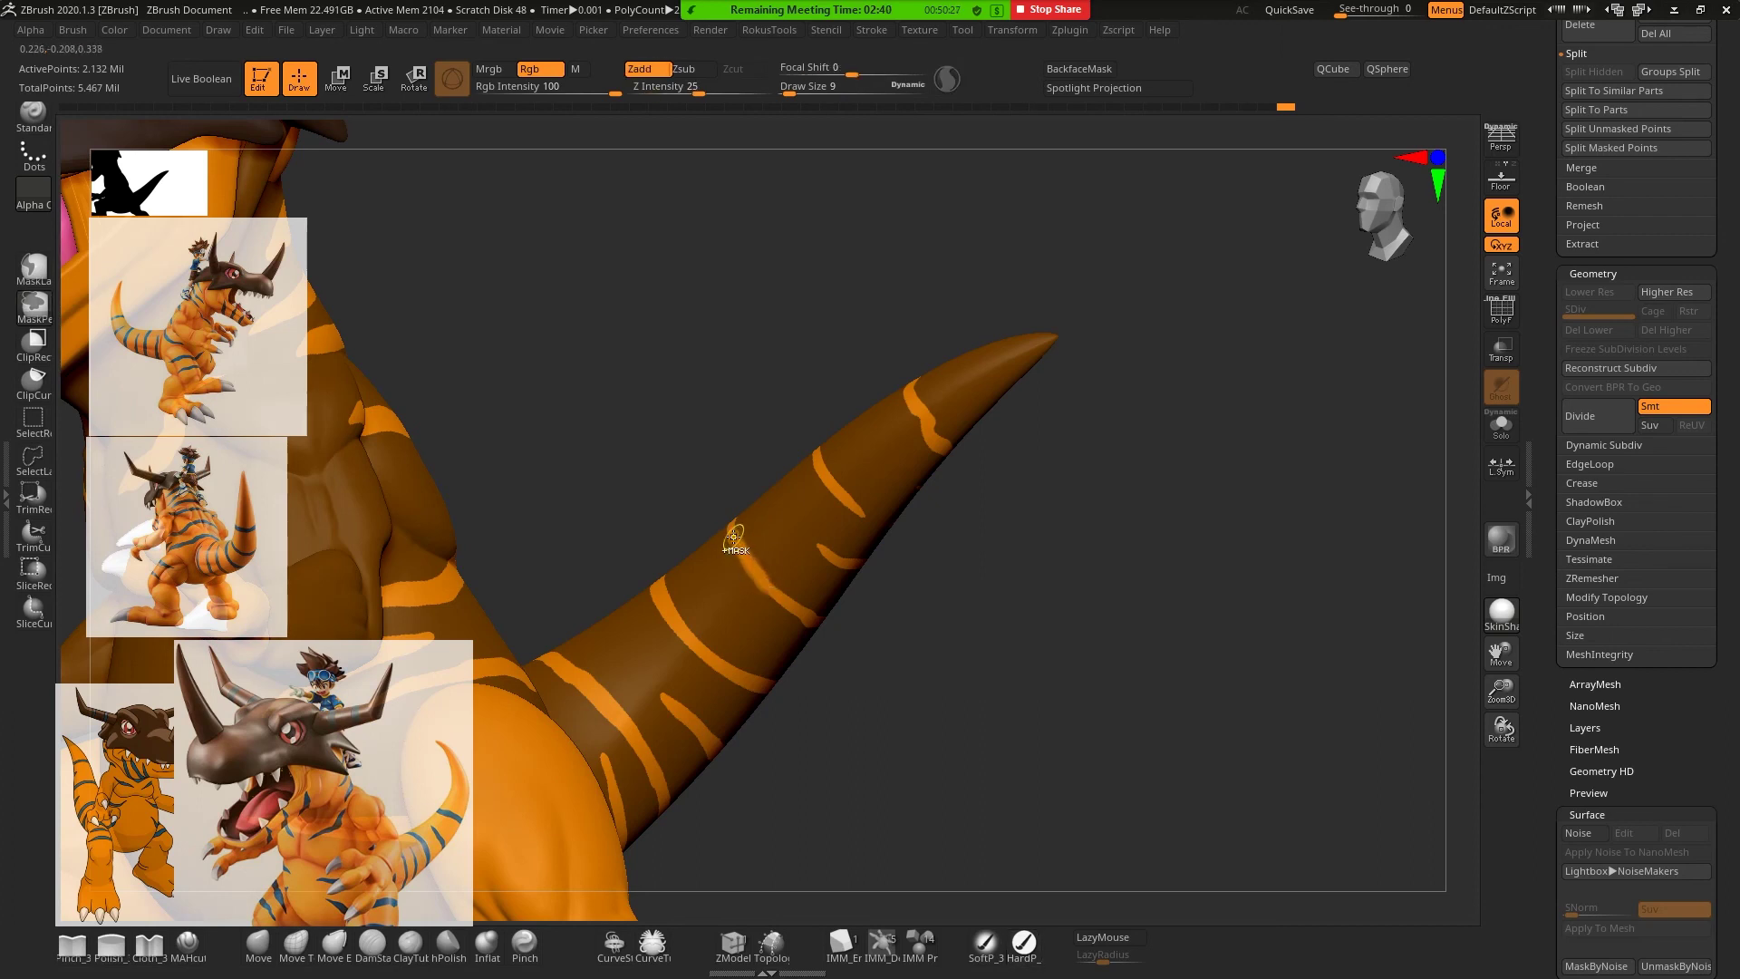
{"action": "left_click_drag", "start_coordinate": [730, 536], "coordinate": [736, 551]}
{"action": "mouse_move", "coordinate": [870, 602]}
{"action": "left_mouse_down"}
{"action": "mouse_move", "coordinate": [1031, 707]}
{"action": "mouse_move", "coordinate": [984, 571]}
{"action": "left_mouse_up"}
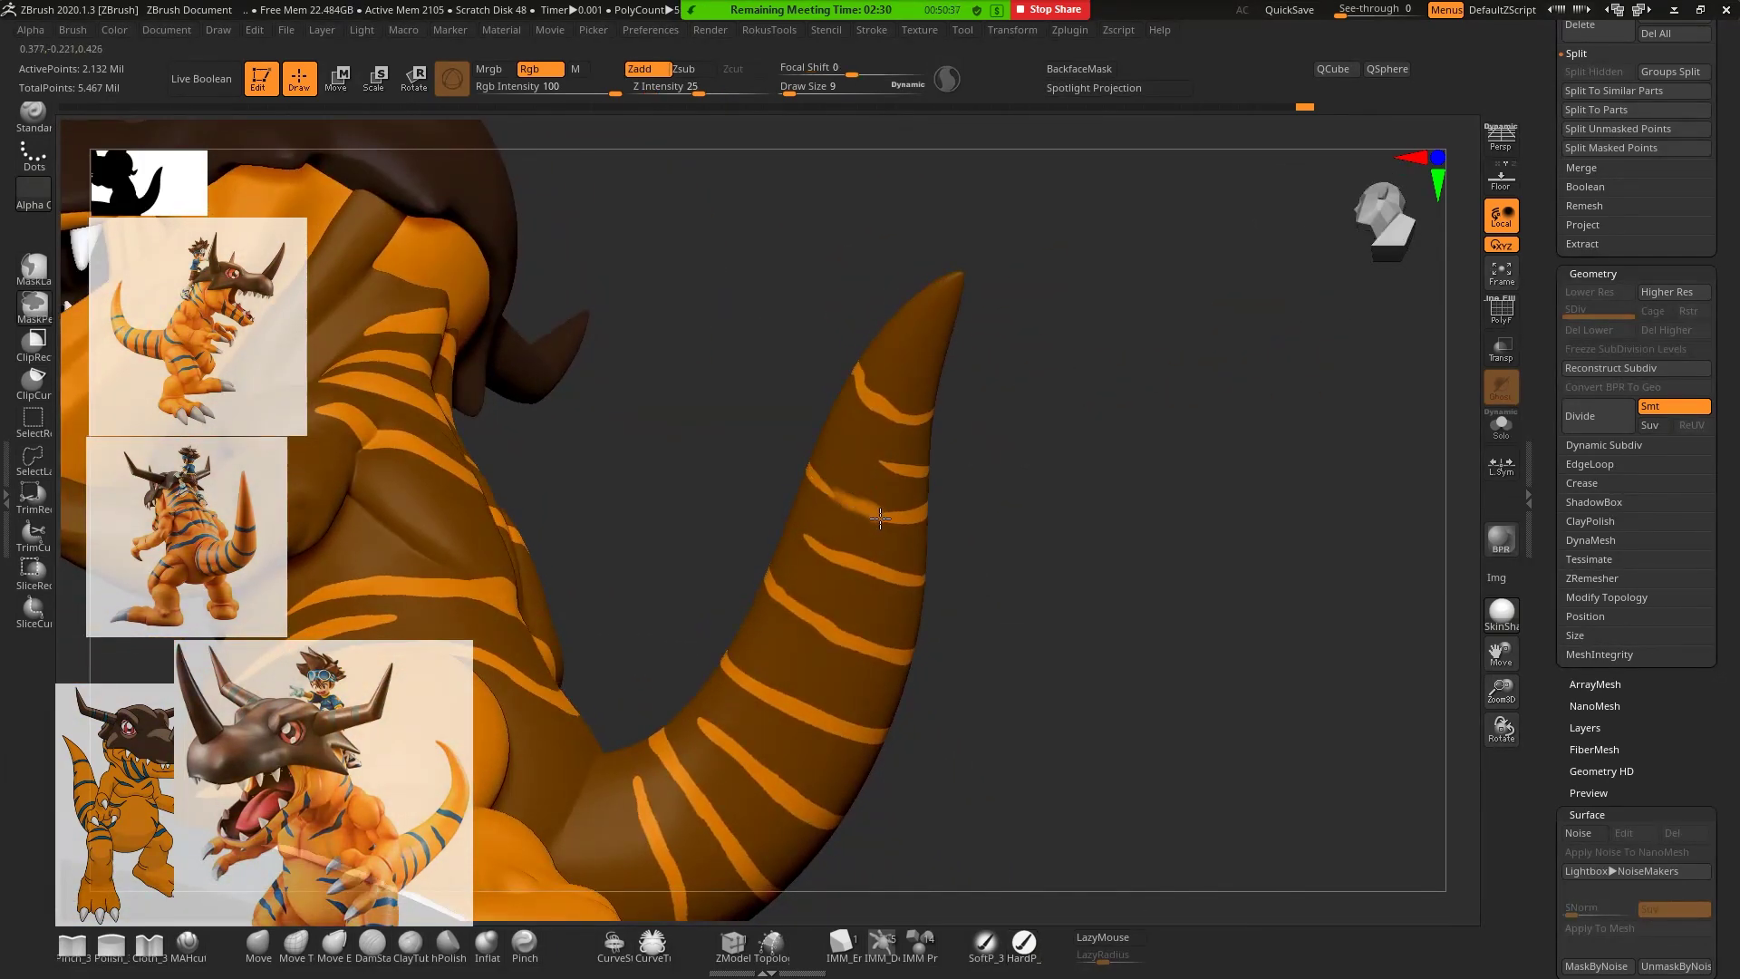
{"action": "left_click_drag", "start_coordinate": [880, 518], "coordinate": [838, 498]}
{"action": "mouse_move", "coordinate": [830, 473]}
{"action": "left_mouse_down"}
{"action": "mouse_move", "coordinate": [844, 517]}
{"action": "mouse_move", "coordinate": [820, 523]}
{"action": "left_mouse_up"}
{"action": "key", "text": "f"}
{"action": "mouse_move", "coordinate": [1068, 480]}
{"action": "left_mouse_down"}
{"action": "mouse_move", "coordinate": [967, 671]}
{"action": "mouse_move", "coordinate": [1129, 541]}
{"action": "mouse_move", "coordinate": [1095, 503]}
{"action": "left_mouse_up"}
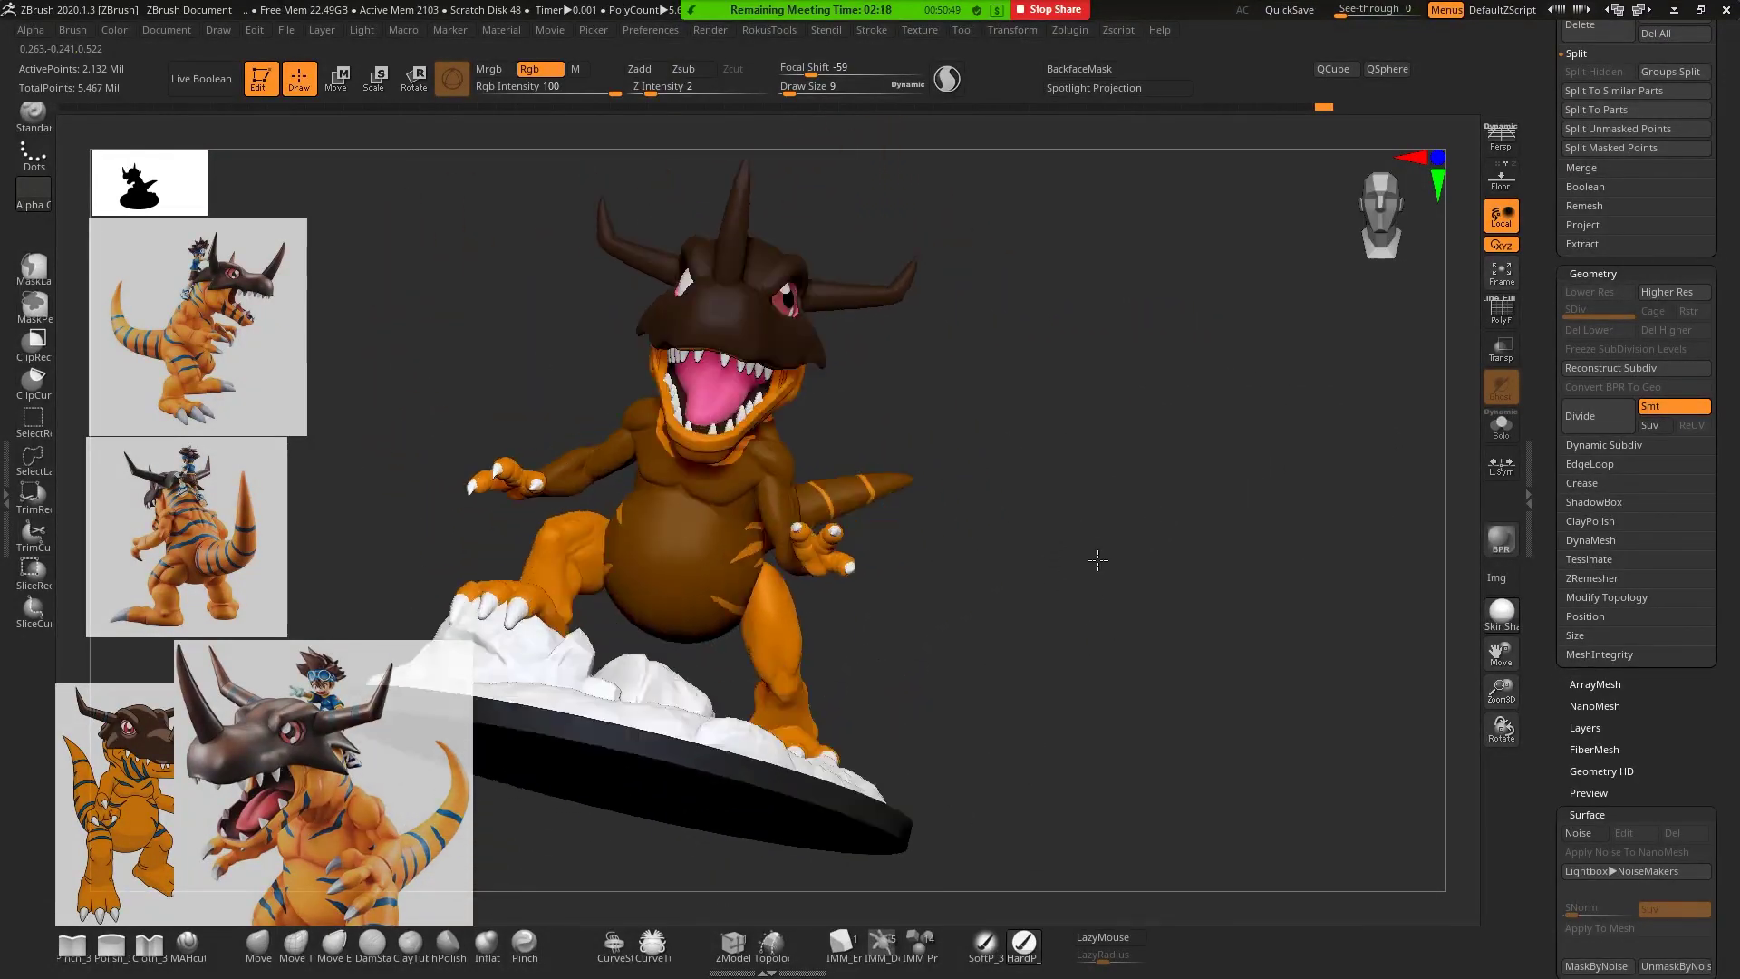
Set Inflate to 2 on the tail and frame the whole dinosaur
{"action": "scroll", "coordinate": [1095, 503], "scroll_direction": "up", "scroll_amount": 3}
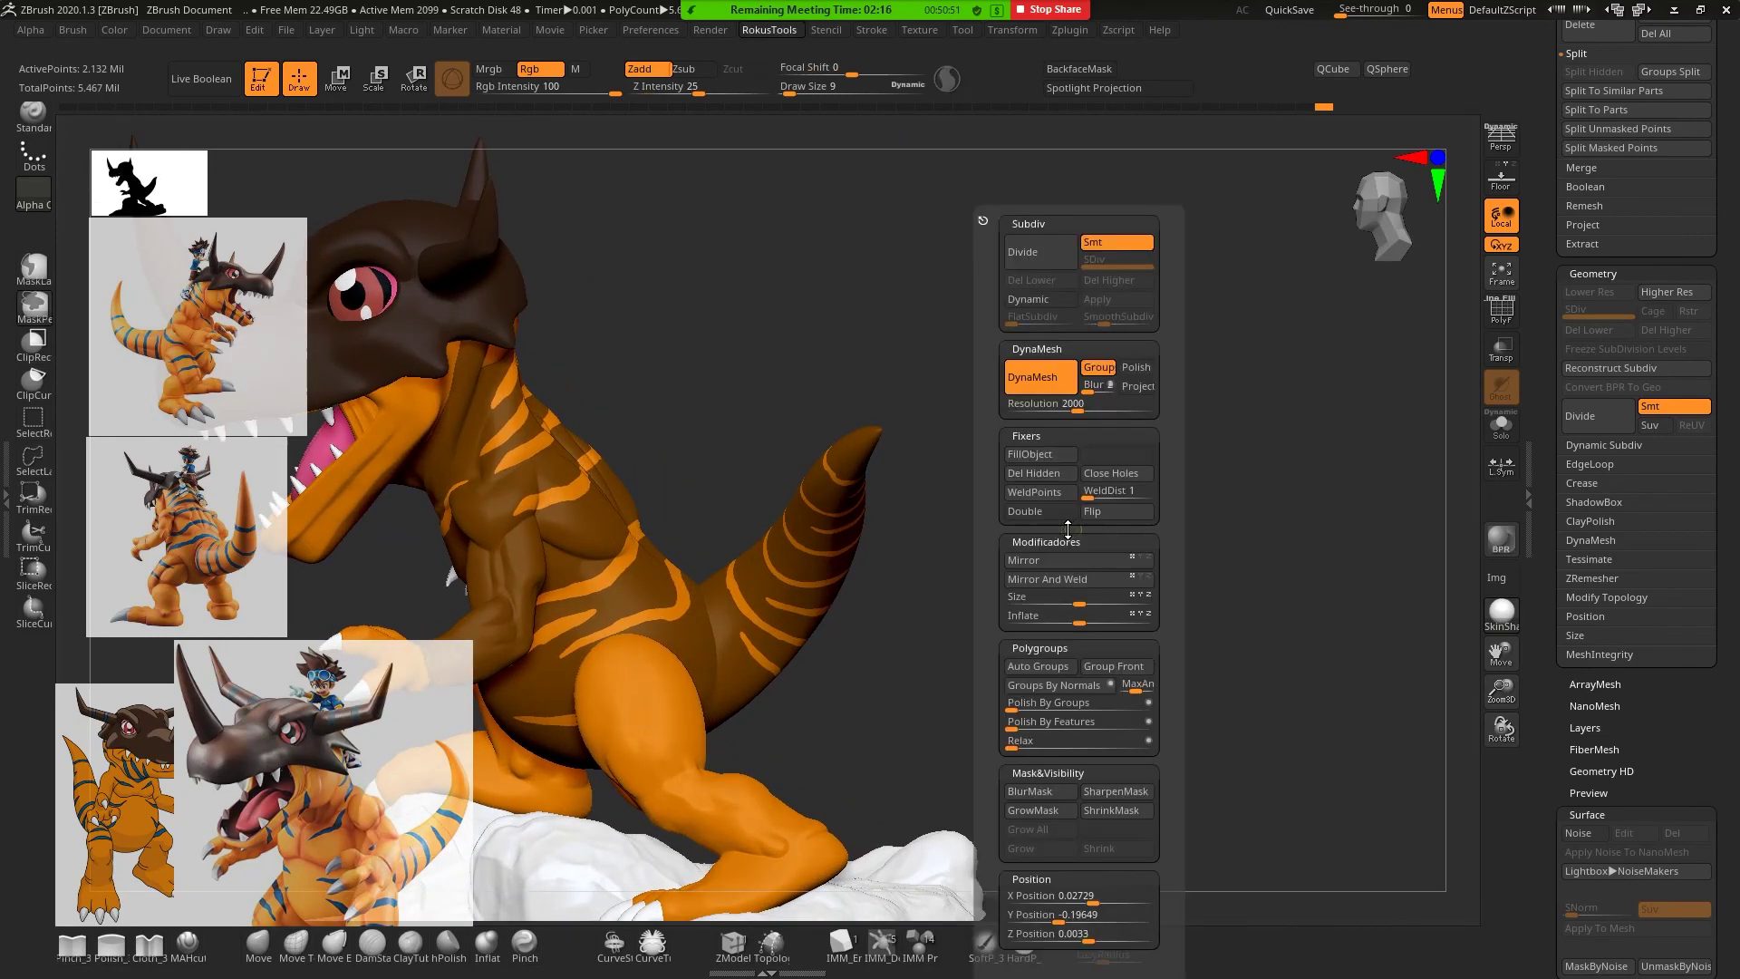
{"action": "key", "text": "space"}
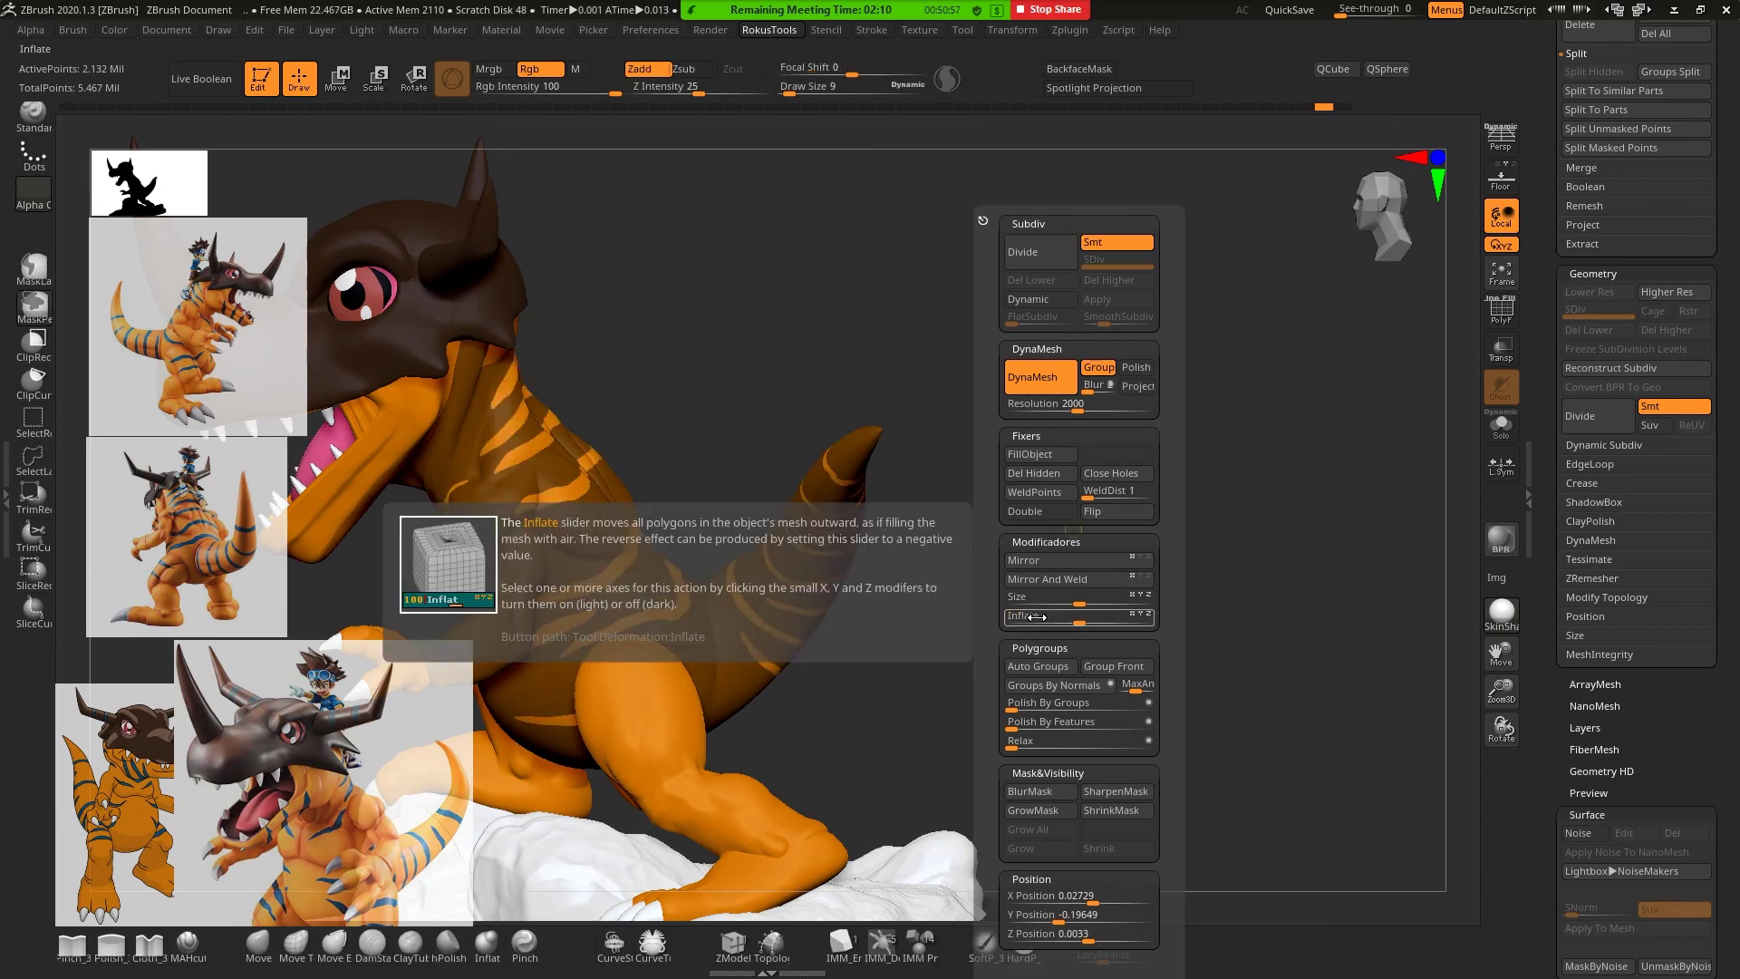
{"action": "left_click_drag", "start_coordinate": [1016, 615], "coordinate": [1039, 616]}
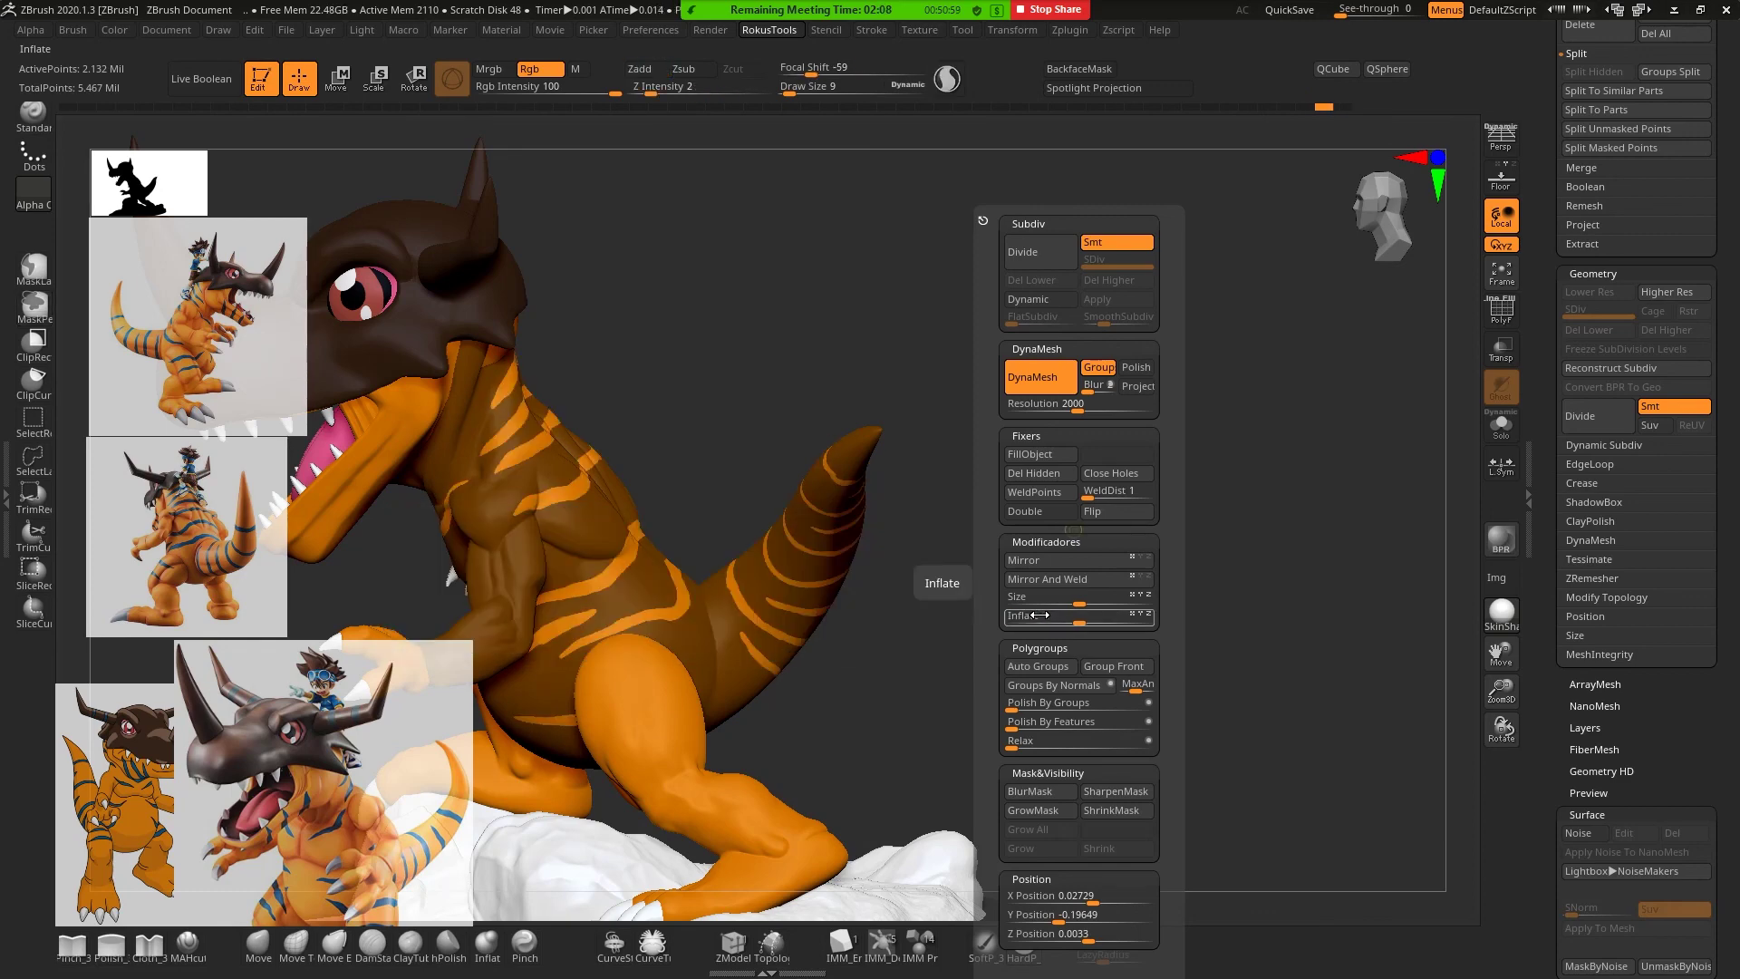
{"action": "type", "text": "2"}
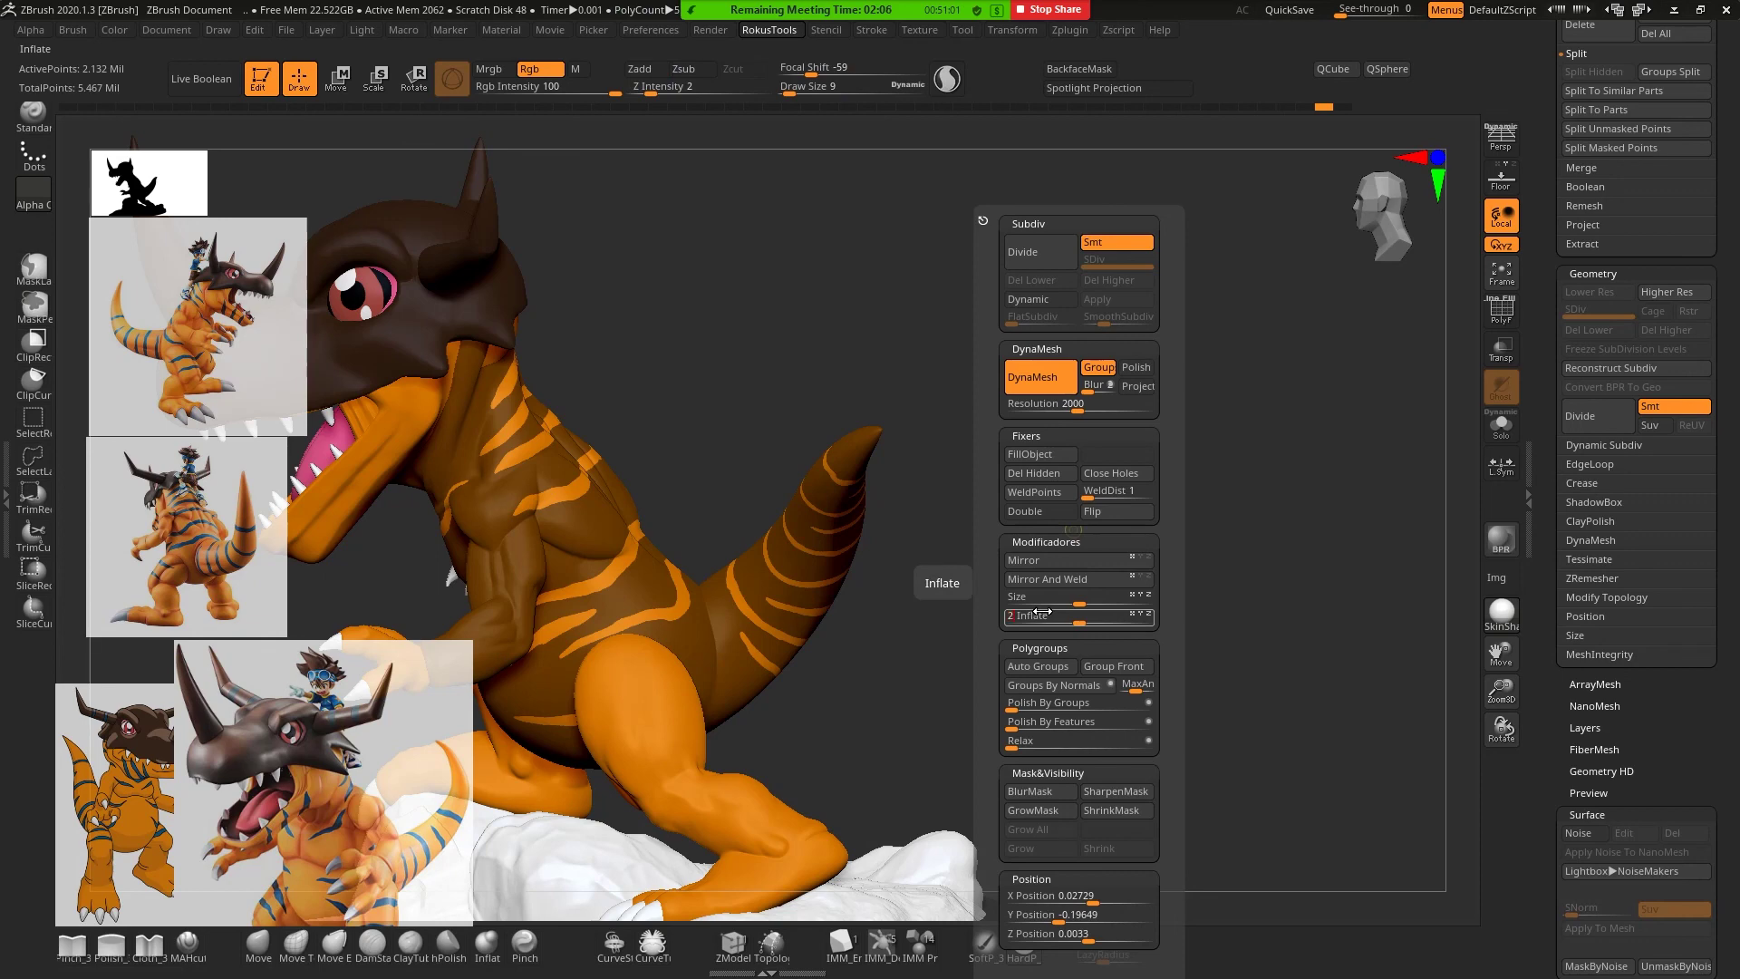
{"action": "key", "text": "Return"}
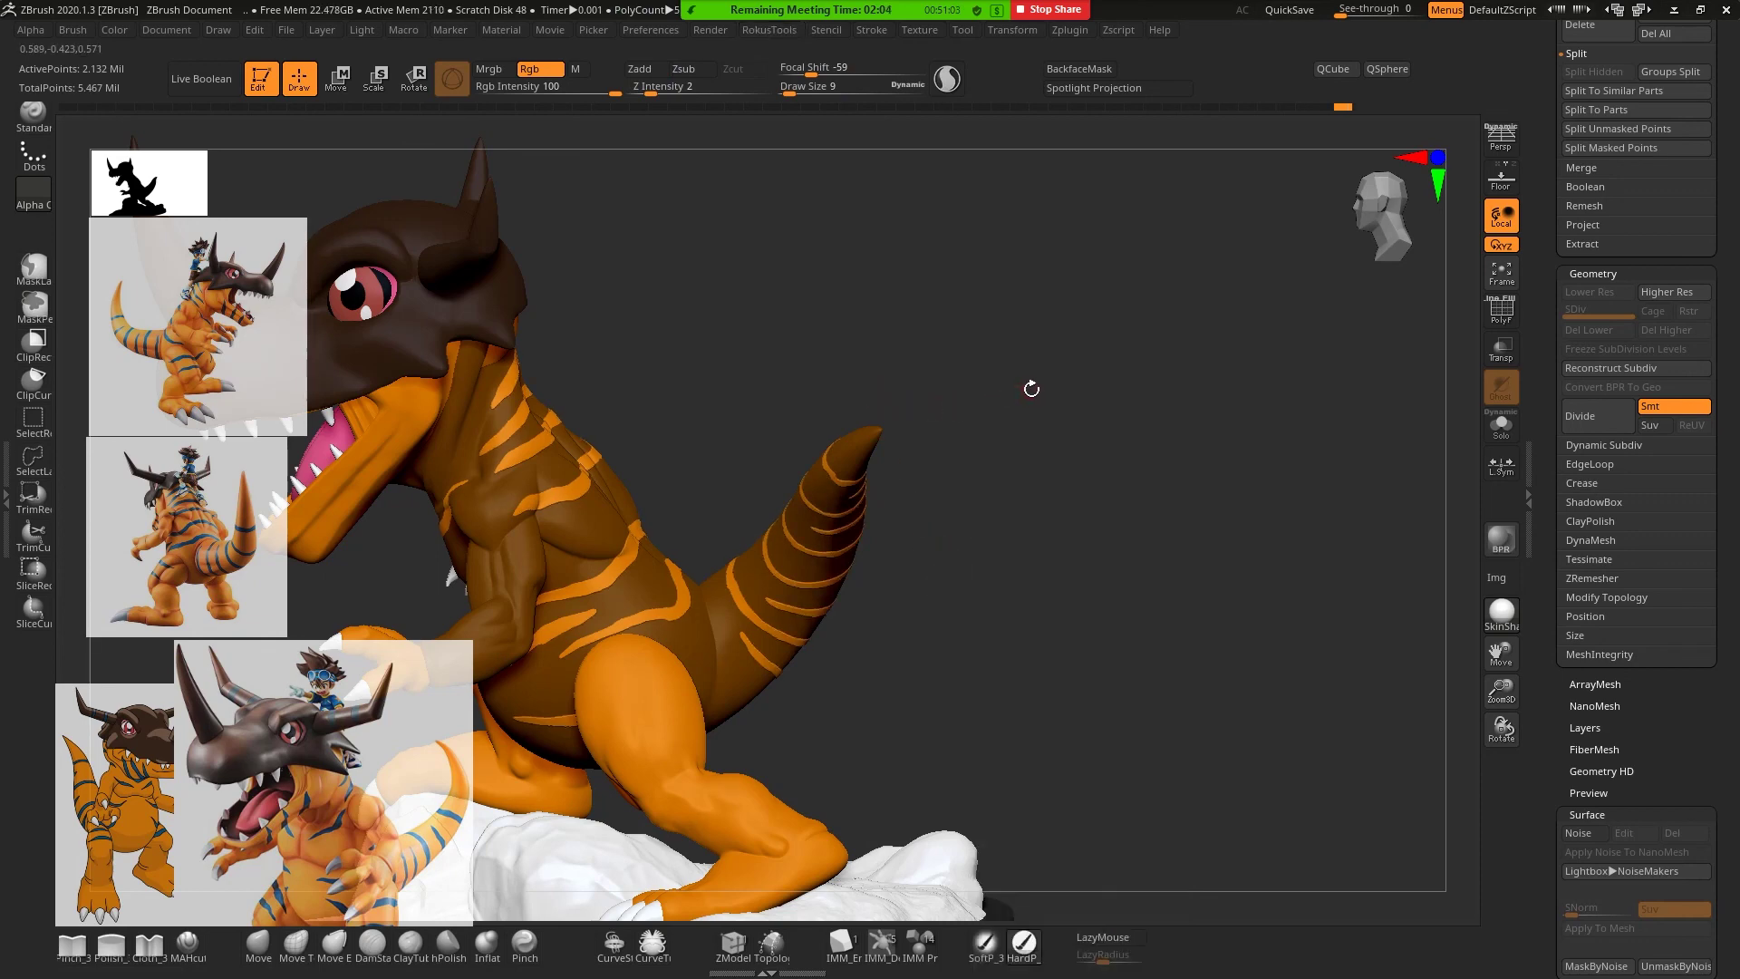
{"action": "key", "text": "f"}
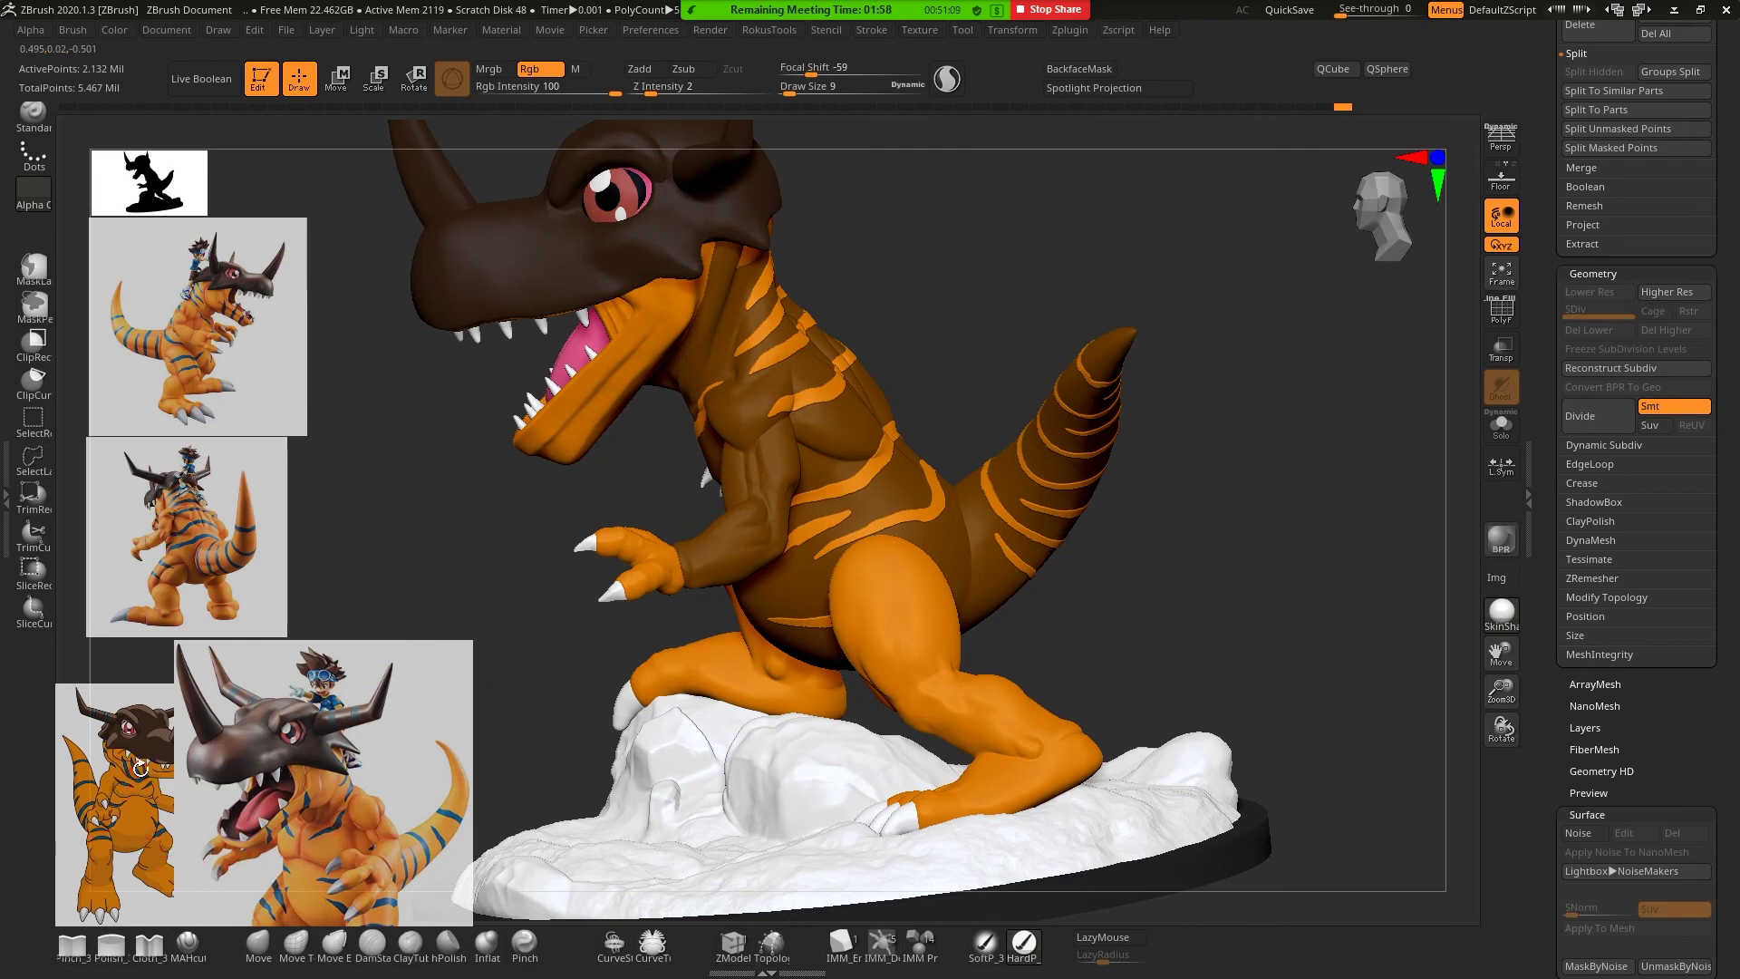
Fill the unmasked stripes blue with FillObject and clear the mask to reveal the orange body
{"action": "key", "text": "z"}
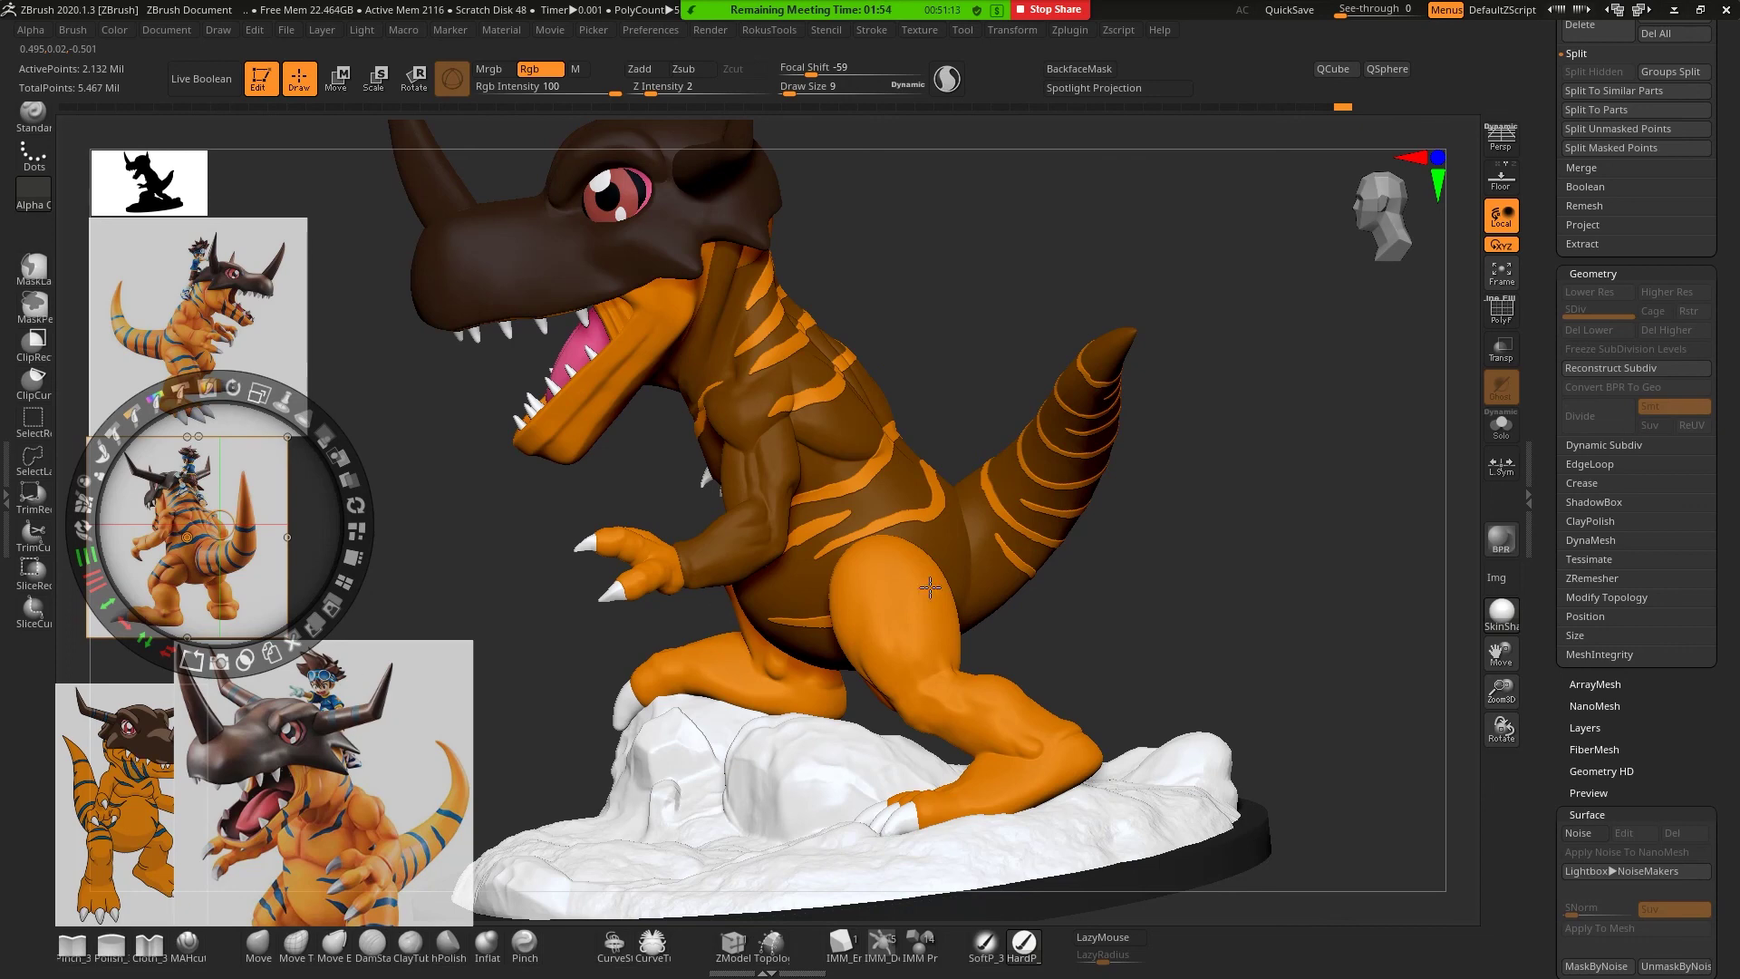
{"action": "key", "text": "space"}
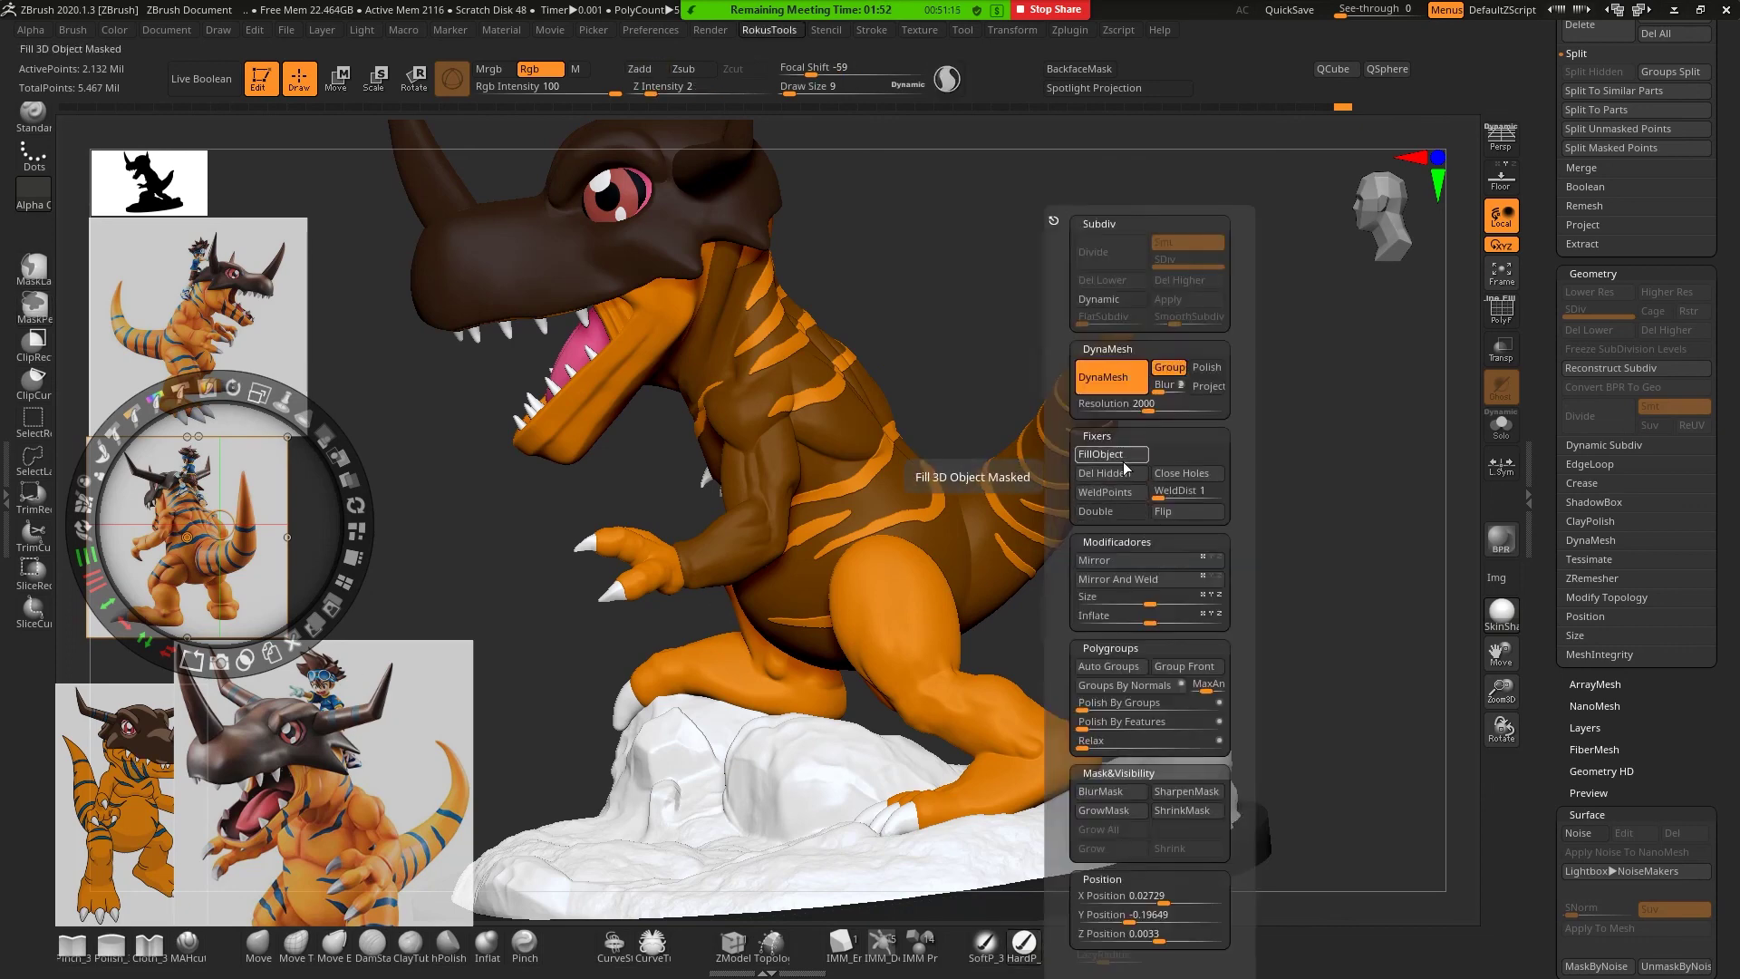
{"action": "left_click", "coordinate": [1125, 465]}
{"action": "key", "text": "shift+z"}
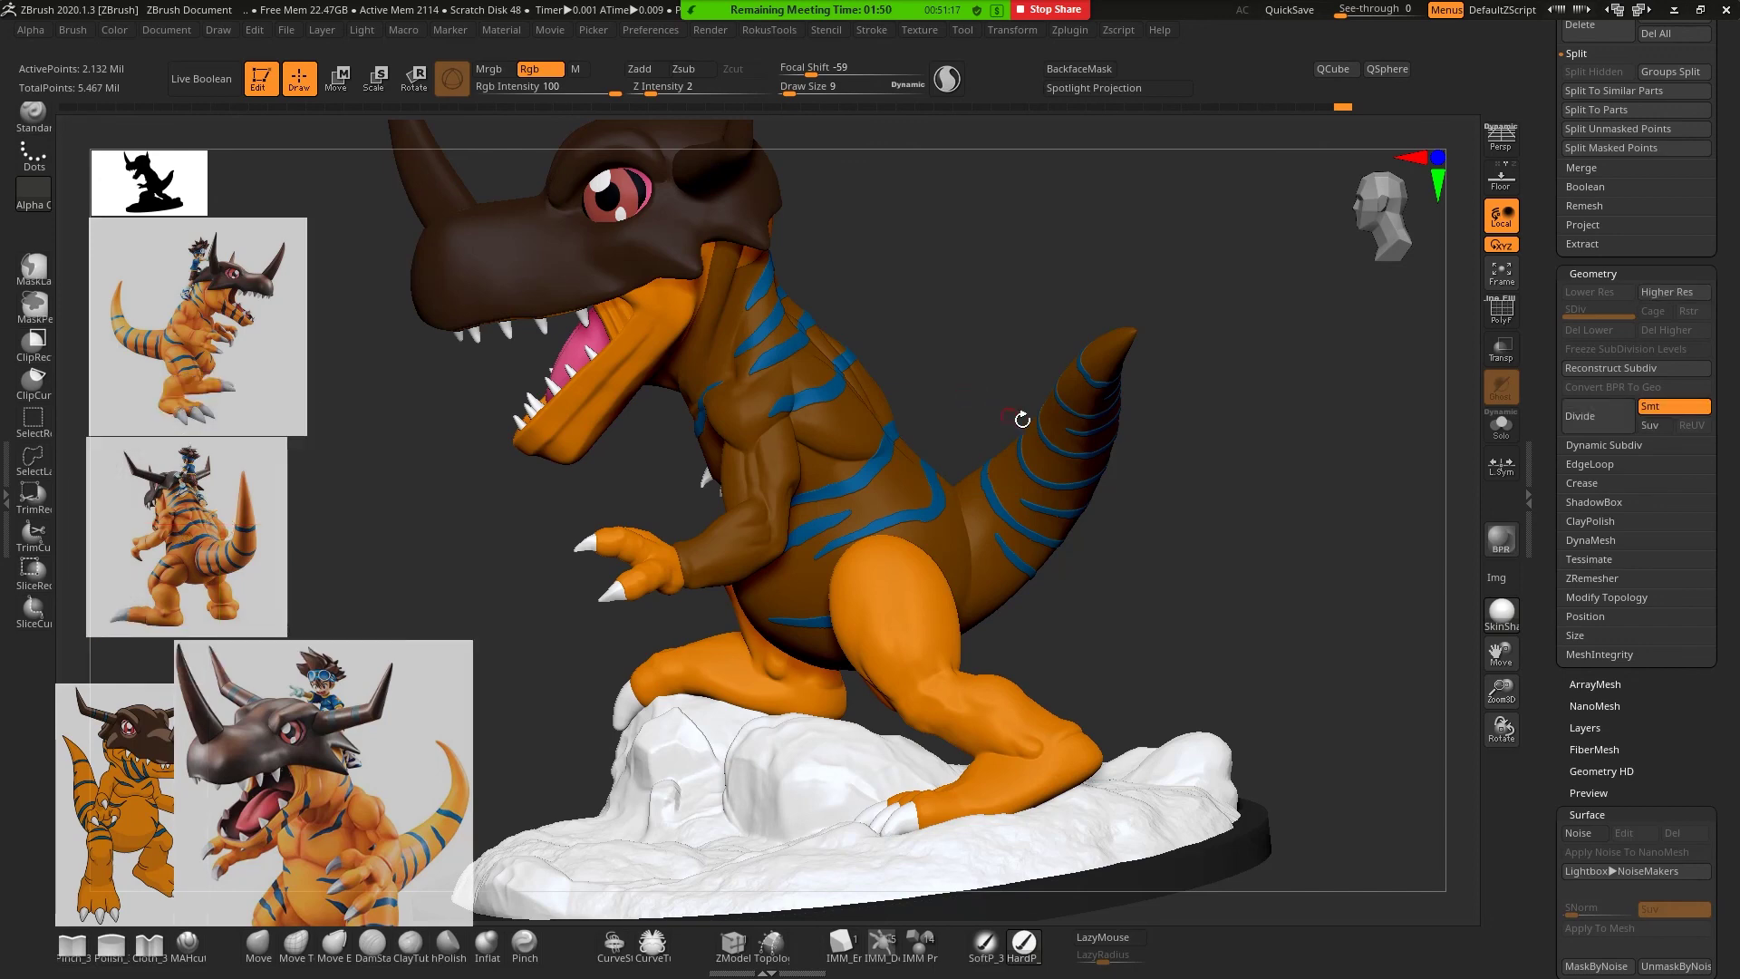
{"action": "mouse_move", "coordinate": [1278, 535]}
{"action": "left_mouse_down"}
{"action": "mouse_move", "coordinate": [1314, 527]}
{"action": "mouse_move", "coordinate": [1305, 562]}
{"action": "mouse_move", "coordinate": [1236, 422]}
{"action": "mouse_move", "coordinate": [1298, 466]}
{"action": "mouse_move", "coordinate": [1219, 486]}
{"action": "mouse_move", "coordinate": [1266, 566]}
{"action": "mouse_move", "coordinate": [1041, 334]}
{"action": "mouse_move", "coordinate": [1092, 451]}
{"action": "mouse_move", "coordinate": [1001, 396]}
{"action": "left_mouse_up"}
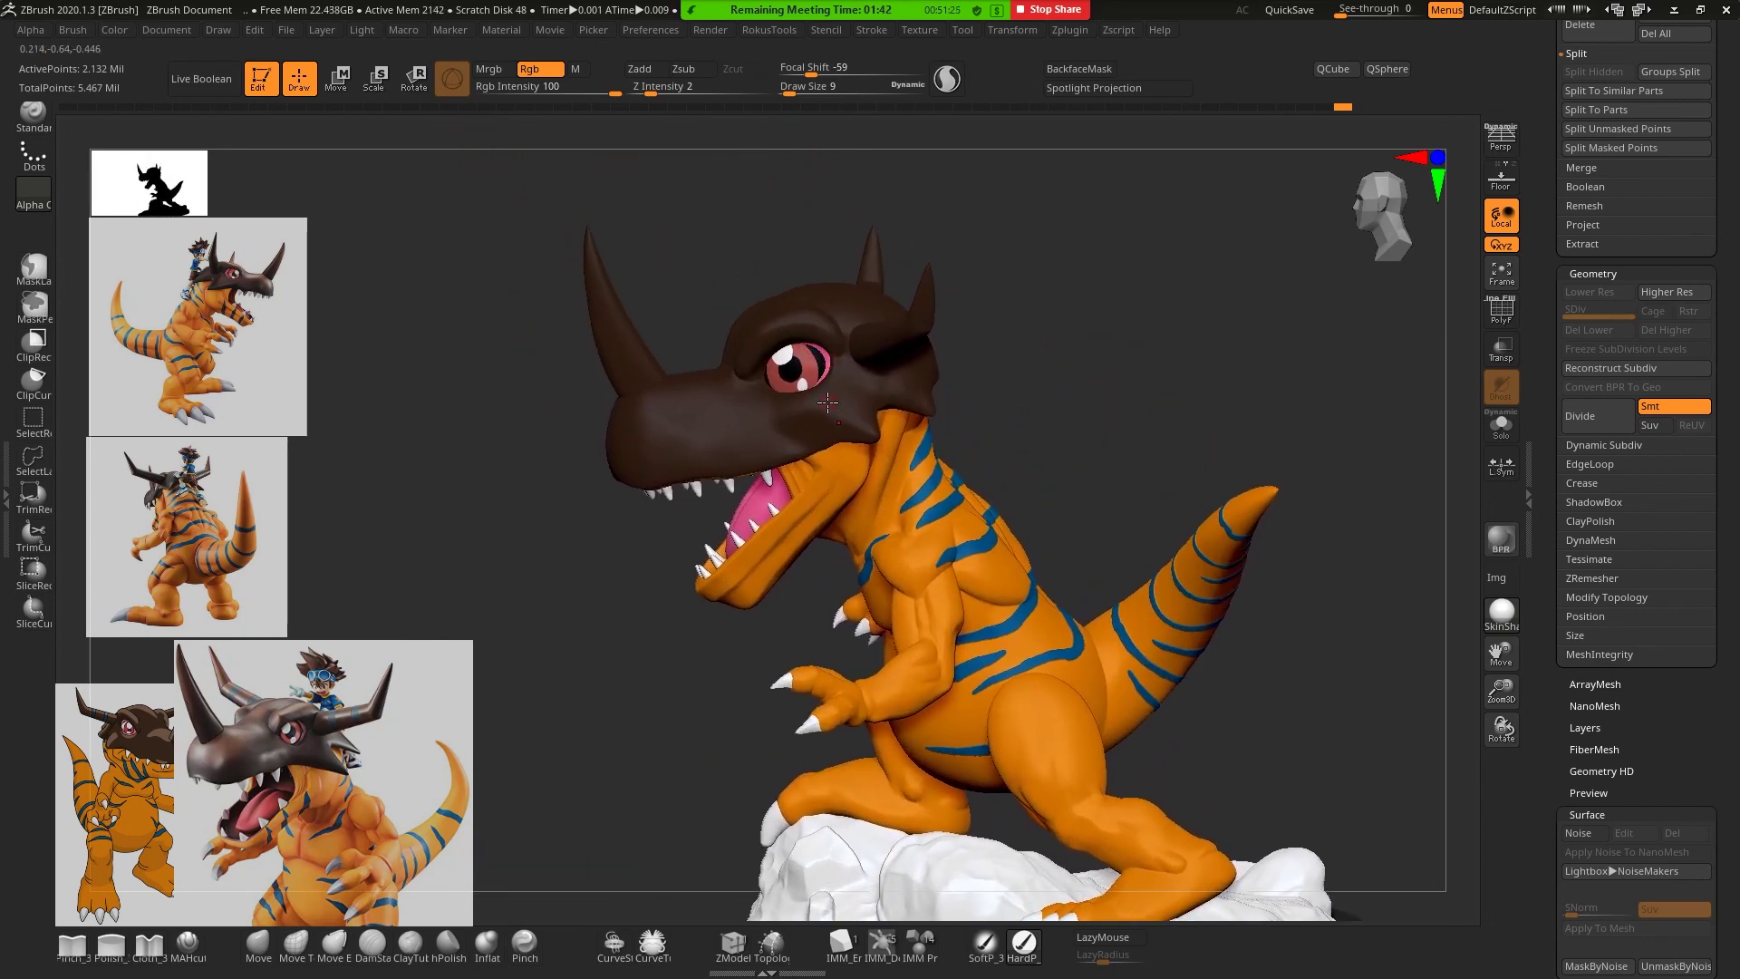
Select the eye subtool and paint a dark line around the iris, undoing a stray dot
{"action": "left_click", "coordinate": [846, 366], "text": "alt"}
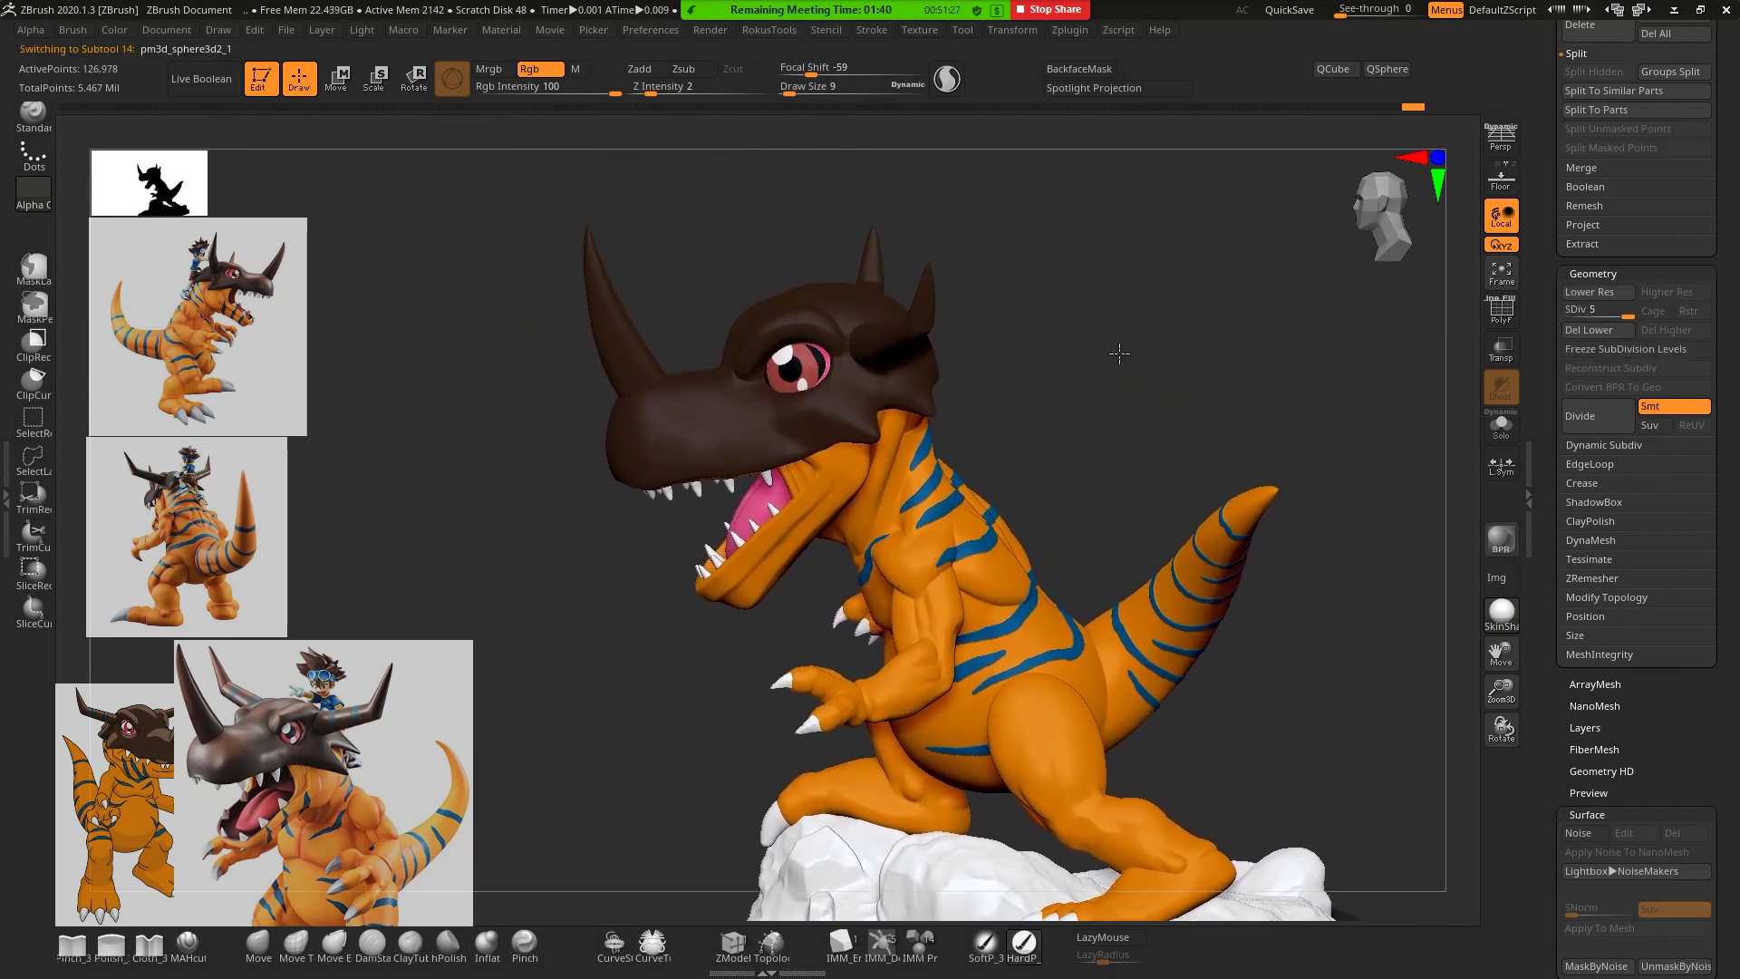
{"action": "mouse_move", "coordinate": [1120, 354]}
{"action": "left_mouse_down", "text": "alt"}
{"action": "mouse_move", "coordinate": [1127, 323]}
{"action": "mouse_move", "coordinate": [1151, 359]}
{"action": "mouse_move", "coordinate": [1134, 353]}
{"action": "left_mouse_up", "text": "alt"}
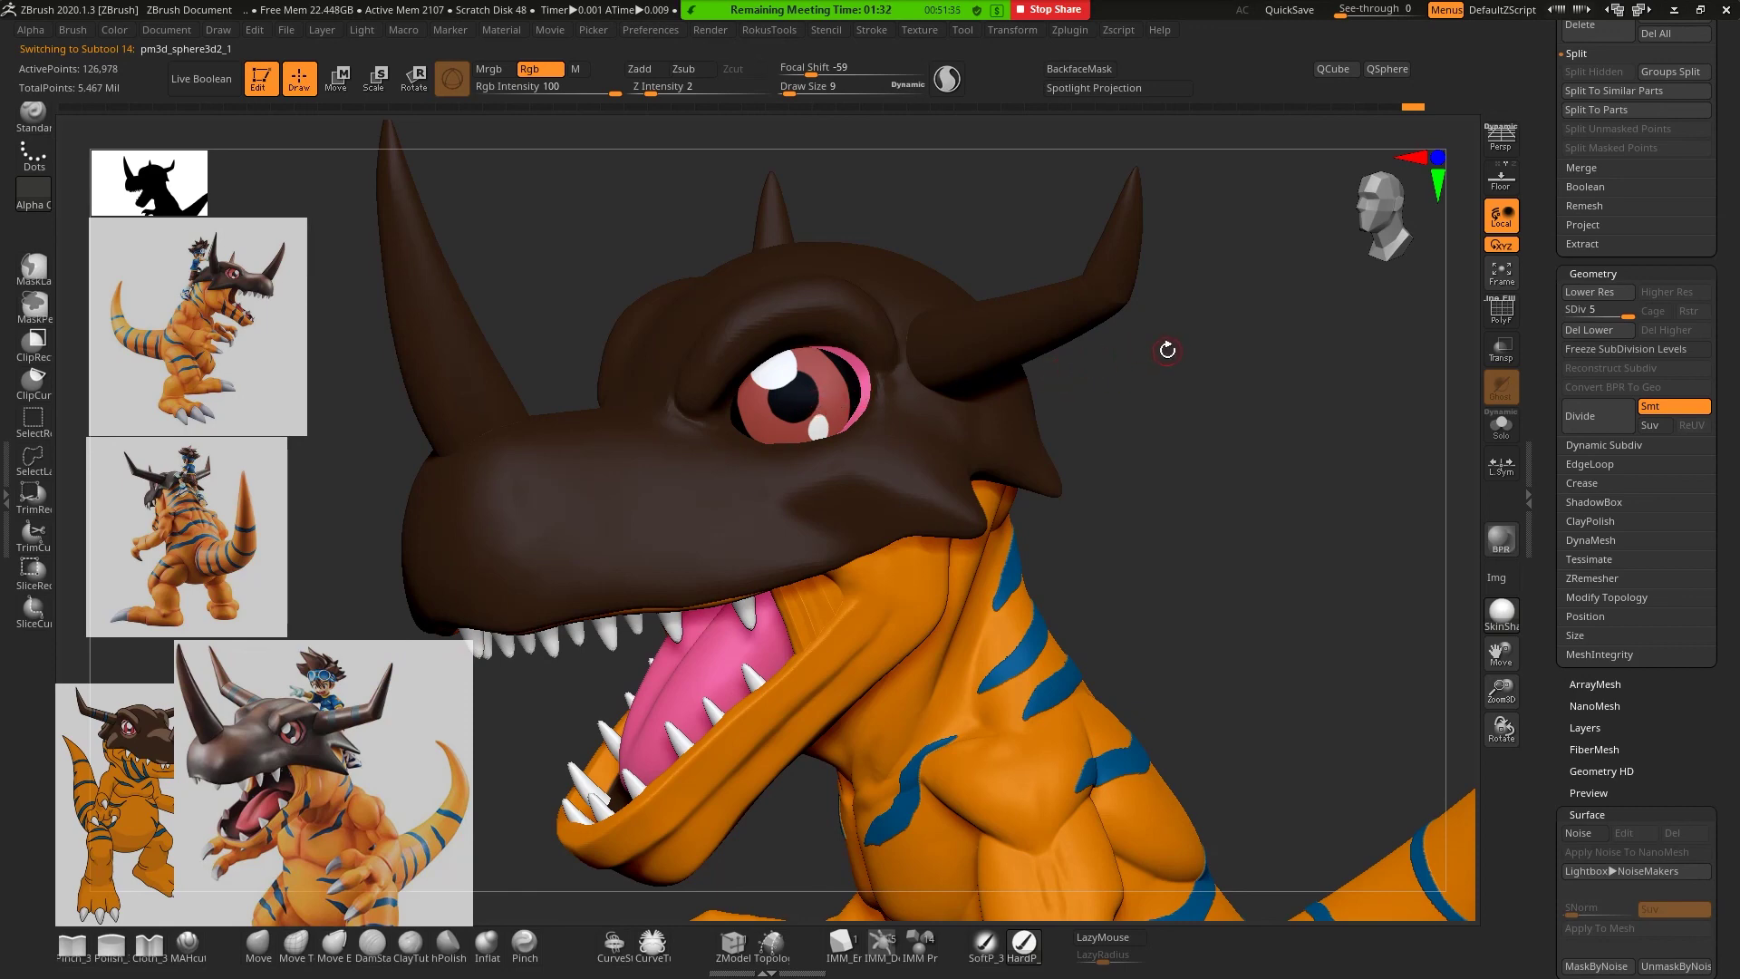
{"action": "left_click_drag", "start_coordinate": [1166, 342], "coordinate": [1161, 363]}
{"action": "left_click_drag", "start_coordinate": [859, 372], "coordinate": [850, 412]}
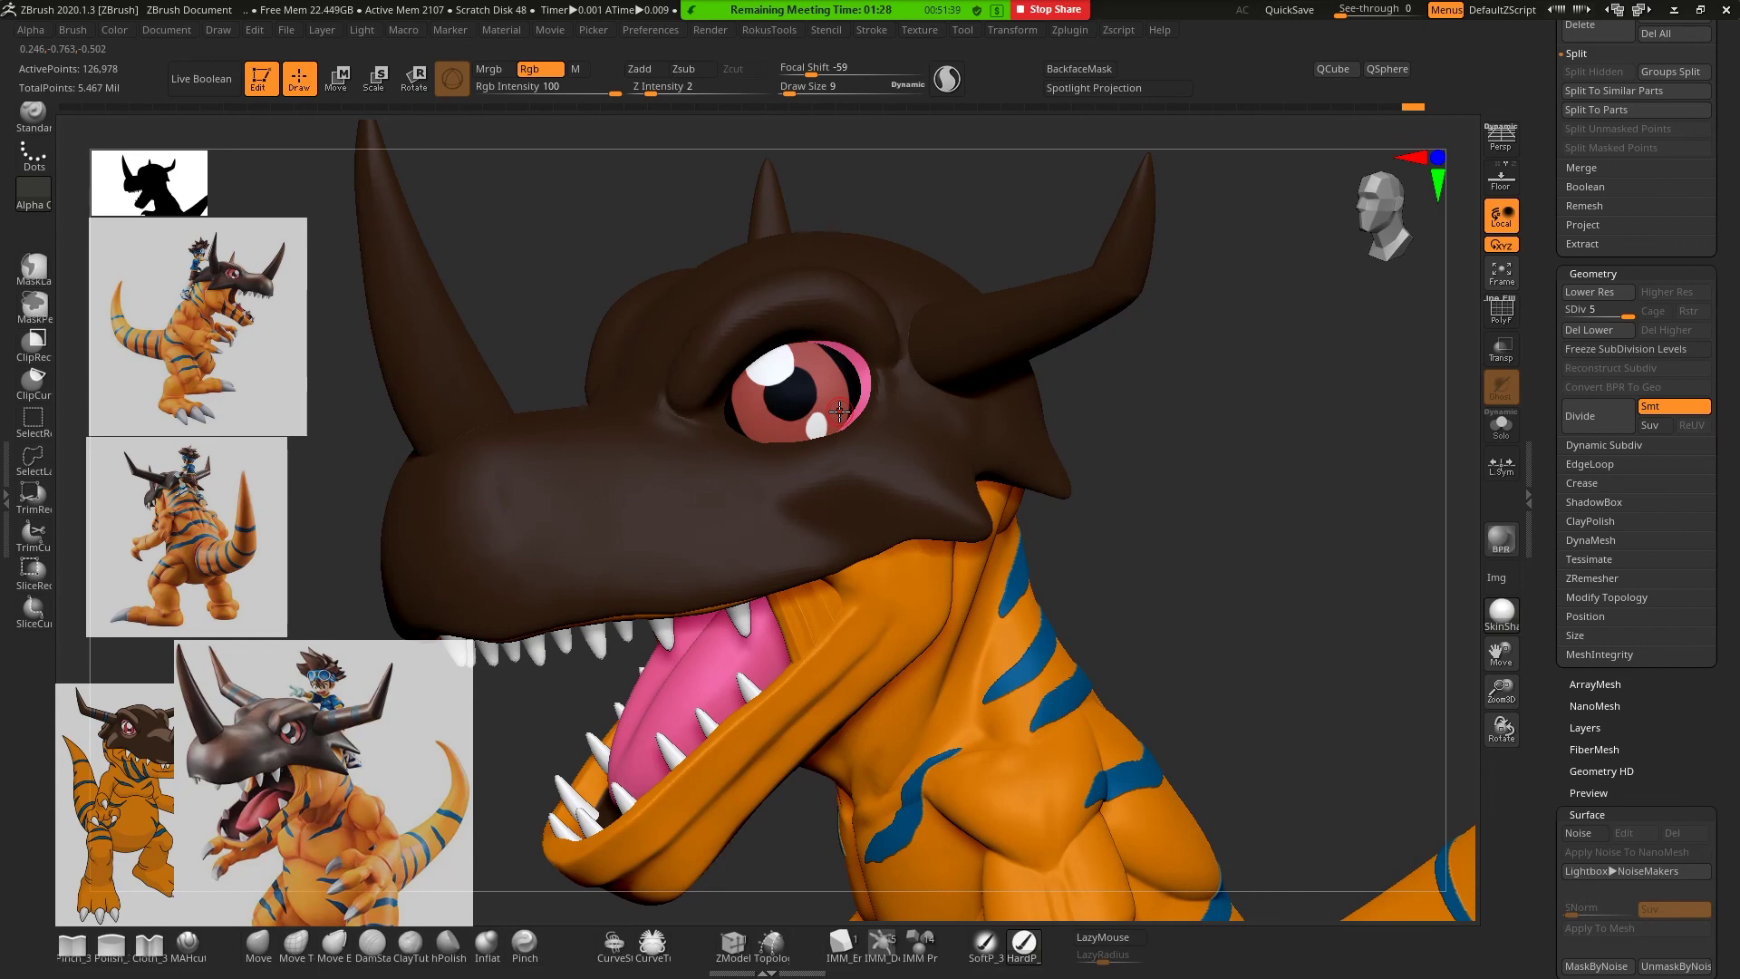
{"action": "mouse_move", "coordinate": [1303, 505]}
{"action": "left_mouse_down", "text": "alt"}
{"action": "mouse_move", "coordinate": [1247, 400]}
{"action": "mouse_move", "coordinate": [1192, 393]}
{"action": "mouse_move", "coordinate": [1204, 438]}
{"action": "mouse_move", "coordinate": [1158, 435]}
{"action": "mouse_move", "coordinate": [1206, 544]}
{"action": "mouse_move", "coordinate": [1160, 564]}
{"action": "left_mouse_up", "text": "alt"}
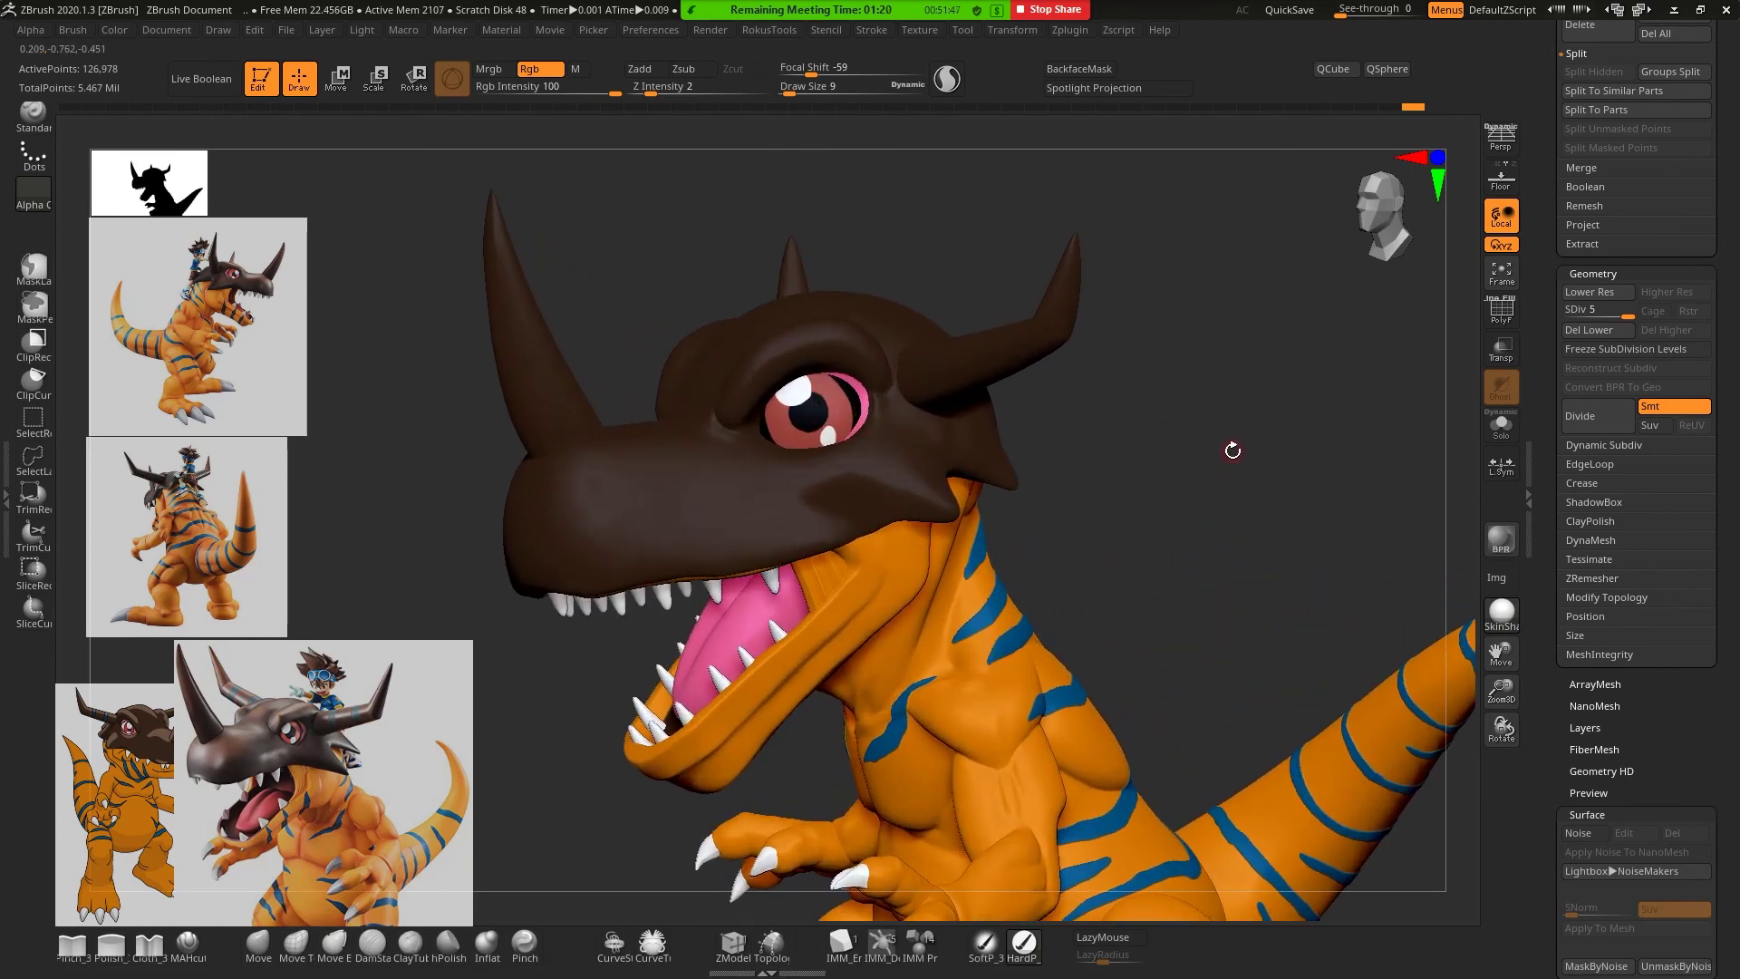
{"action": "left_click_drag", "start_coordinate": [1232, 457], "coordinate": [1228, 517], "text": "alt"}
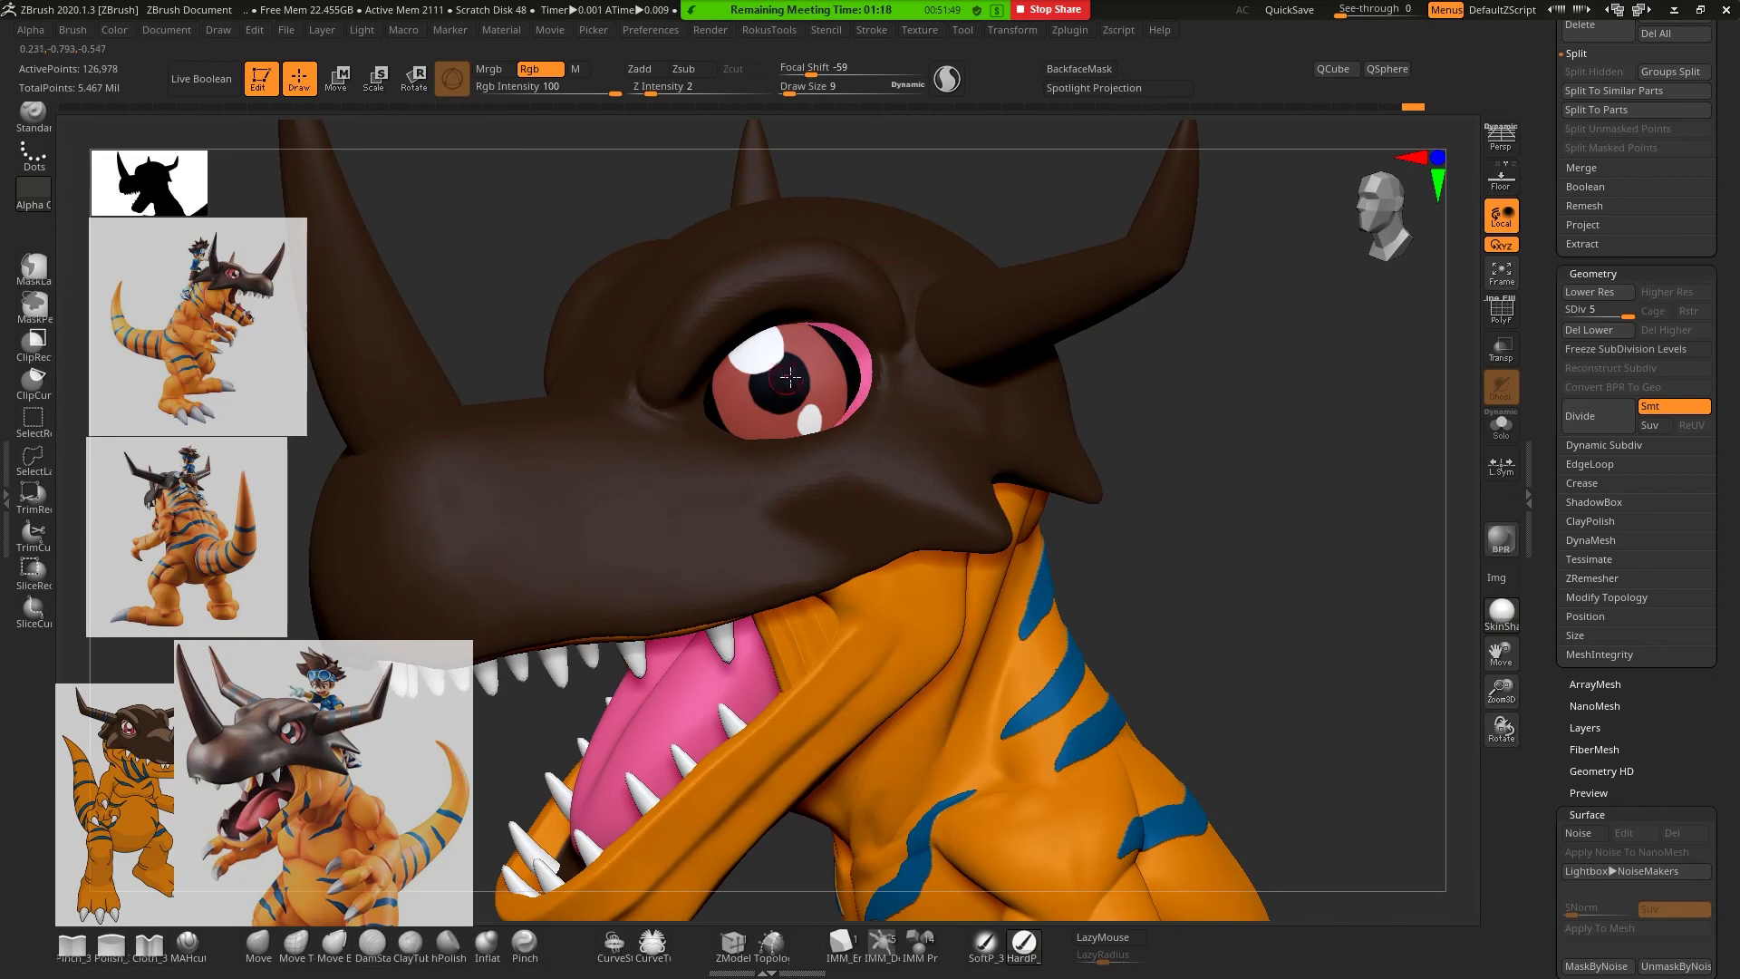
{"action": "left_click", "coordinate": [827, 371]}
{"action": "key", "text": "ctrl+z"}
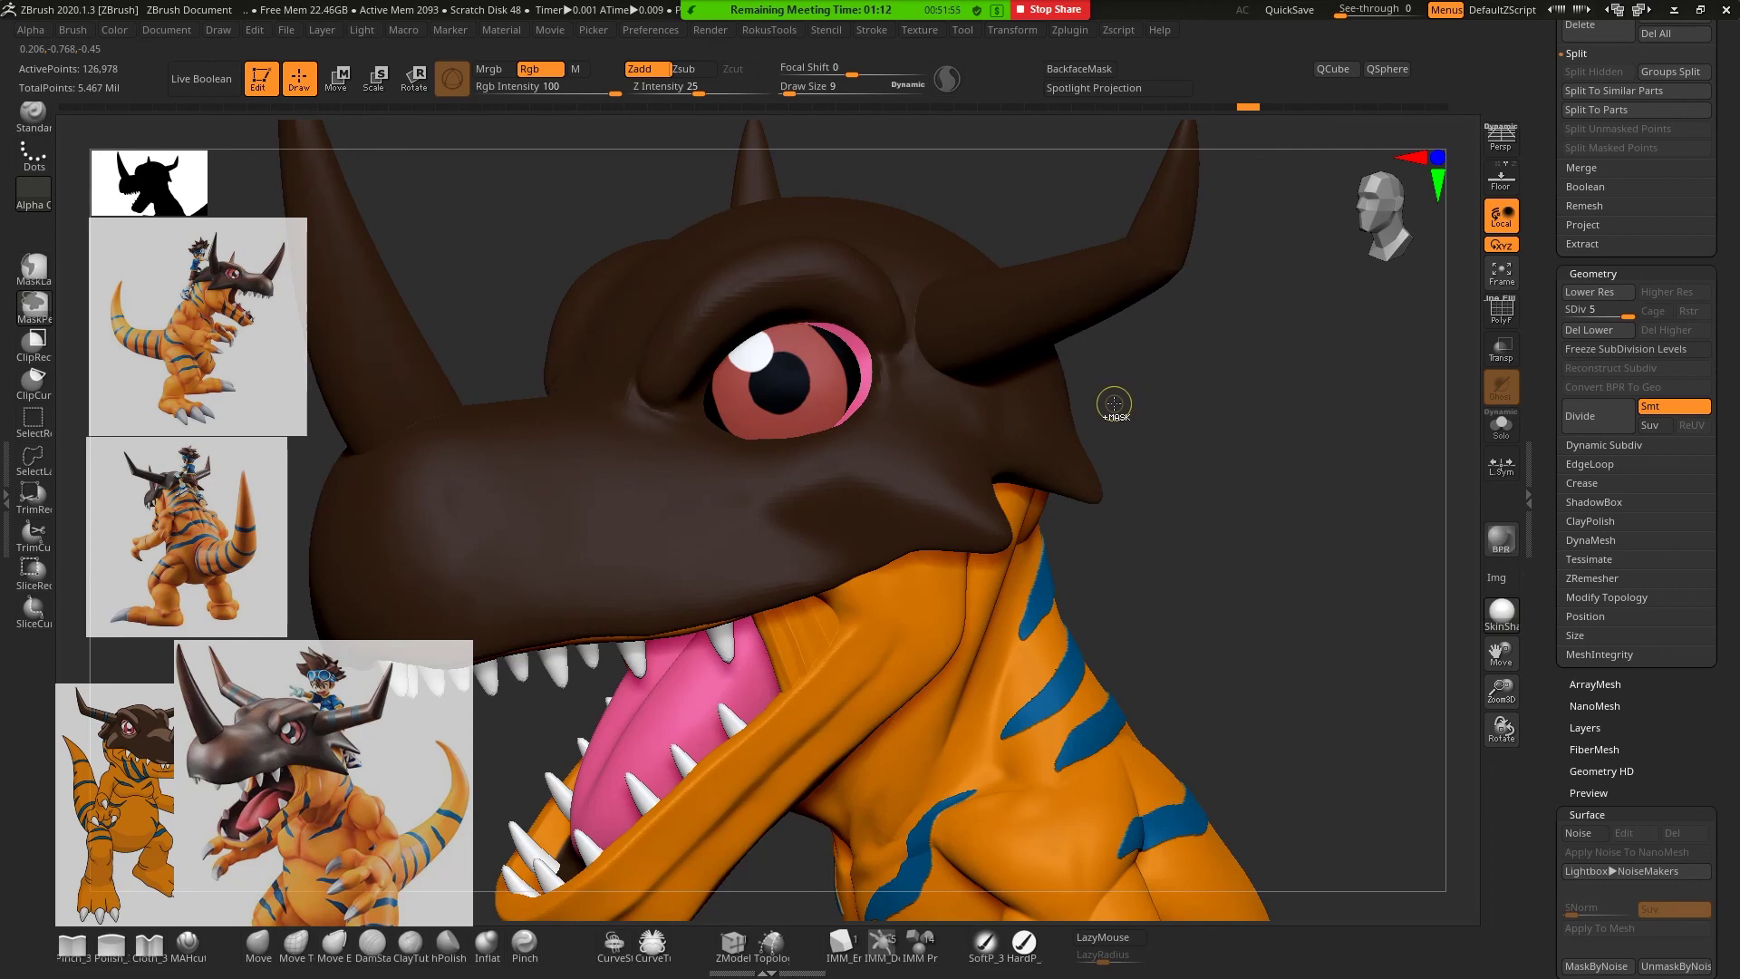
{"action": "left_click_drag", "start_coordinate": [1235, 427], "coordinate": [1249, 470], "text": "alt"}
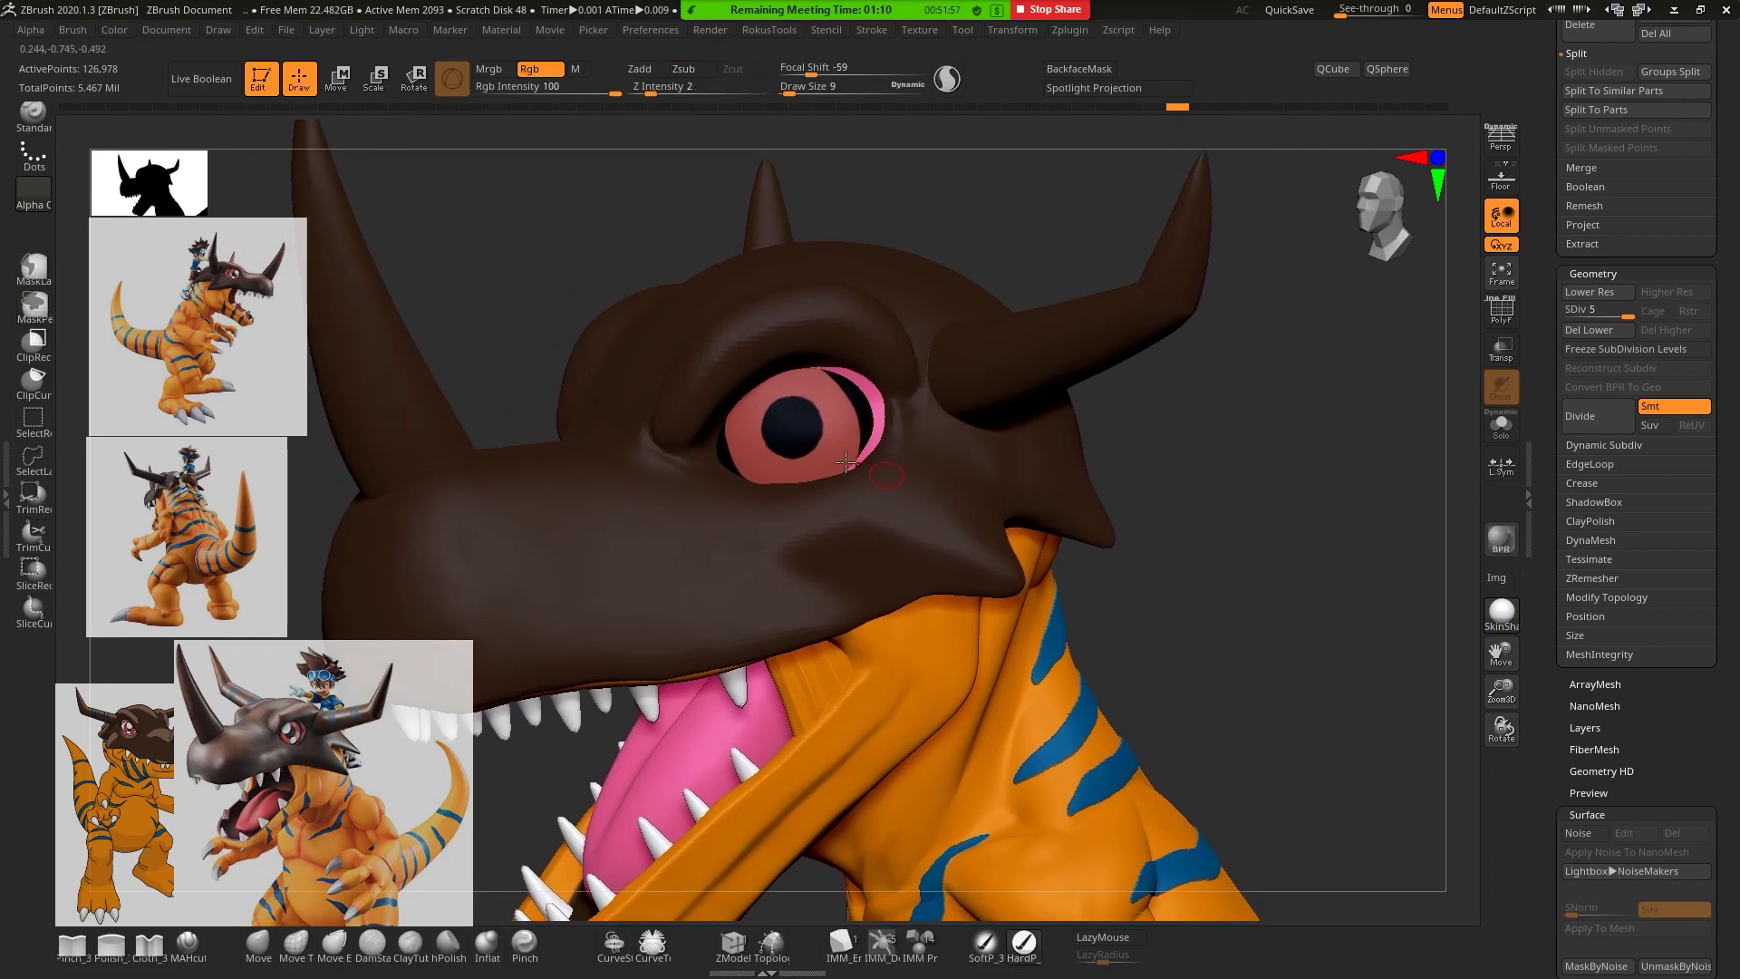
Set Draw Size 15, pick muted red (174, 74, 65) and switch to the SoftP brush
{"action": "key", "text": "space"}
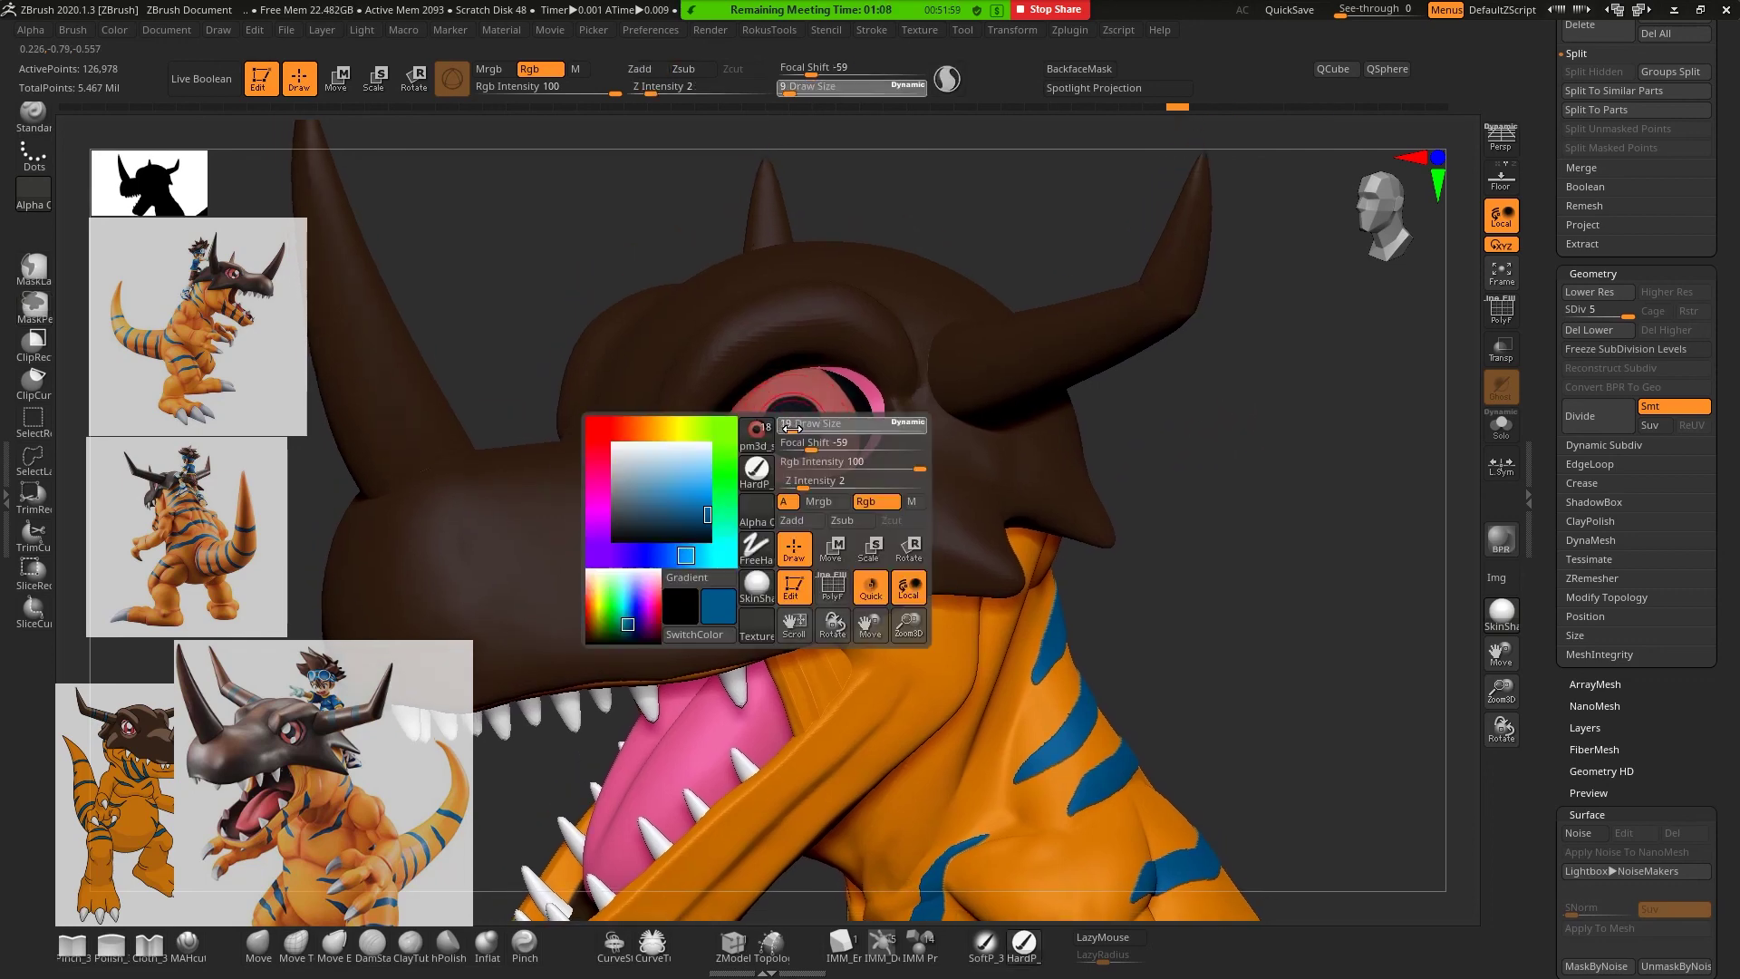
{"action": "left_click_drag", "start_coordinate": [791, 429], "coordinate": [843, 427]}
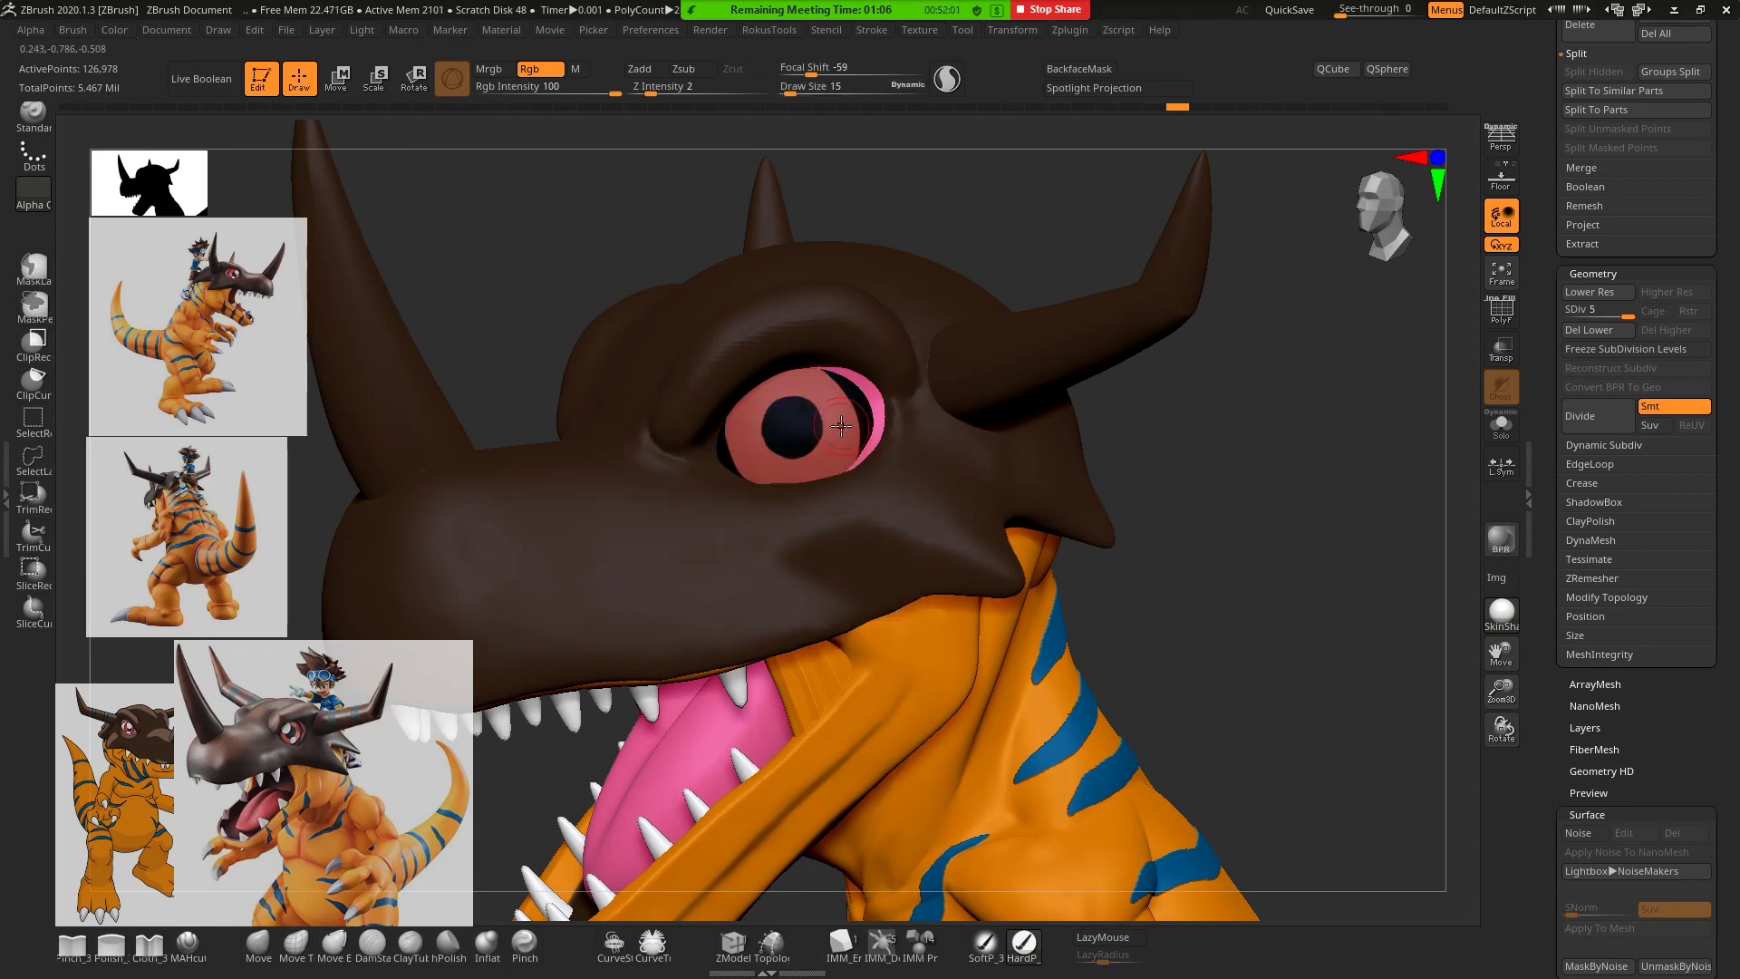
{"action": "key", "text": "space"}
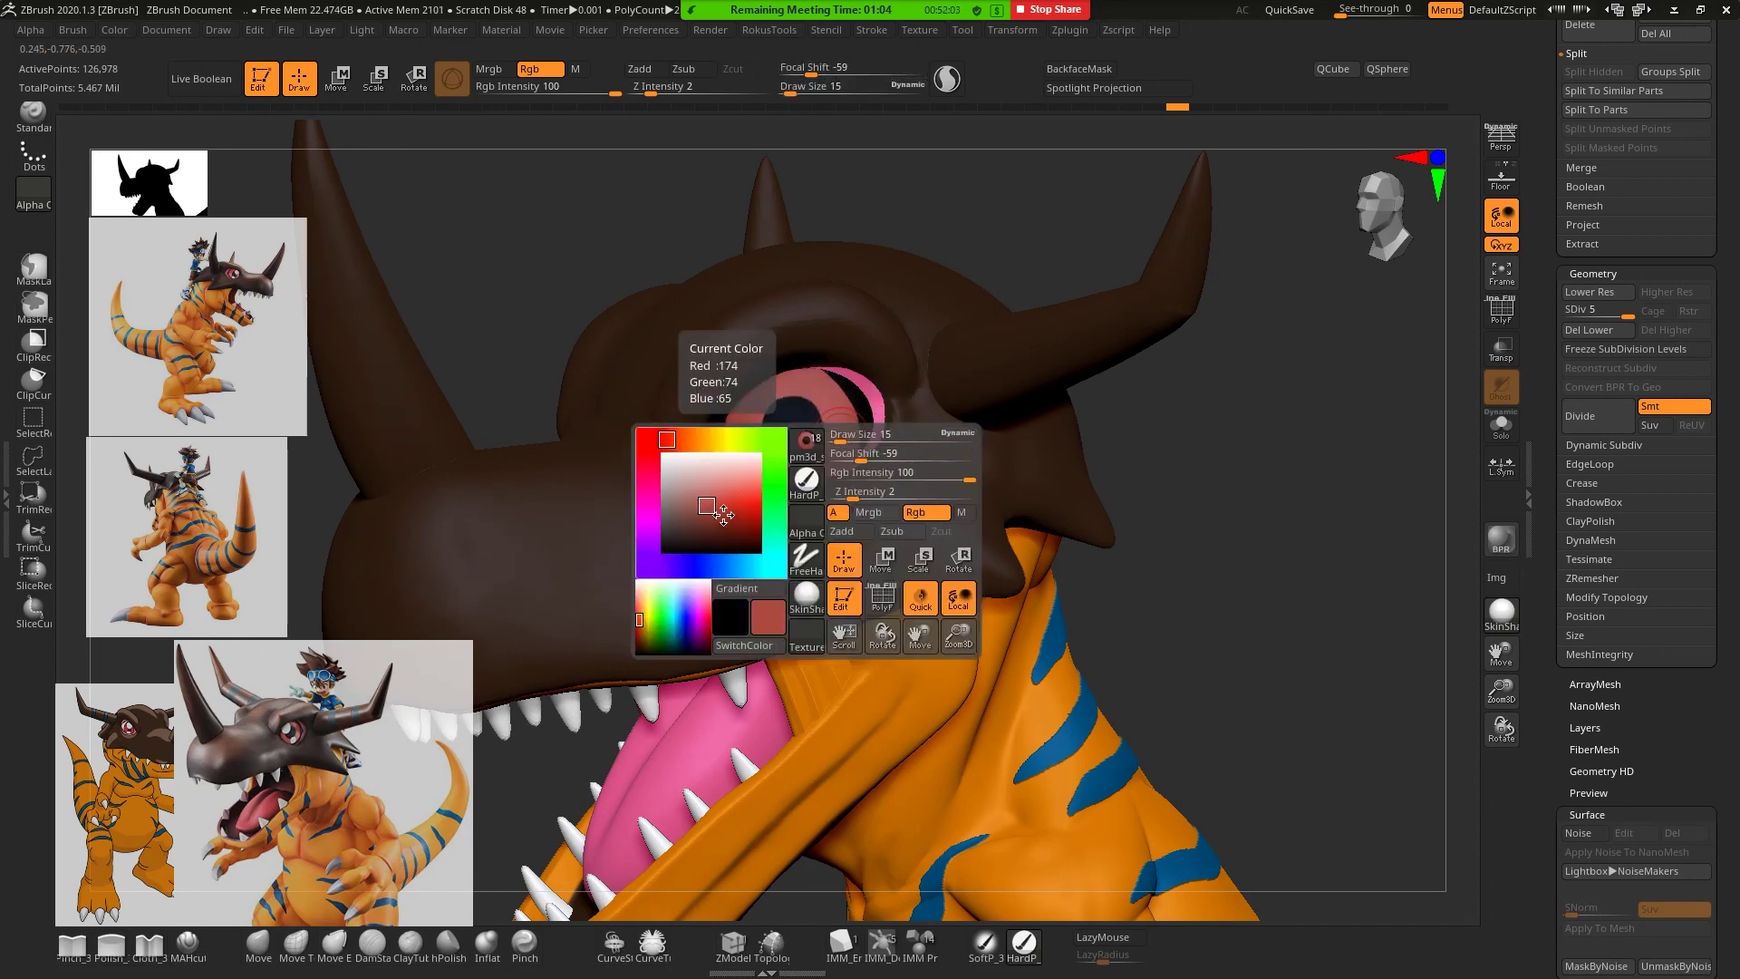
{"action": "key", "text": "space"}
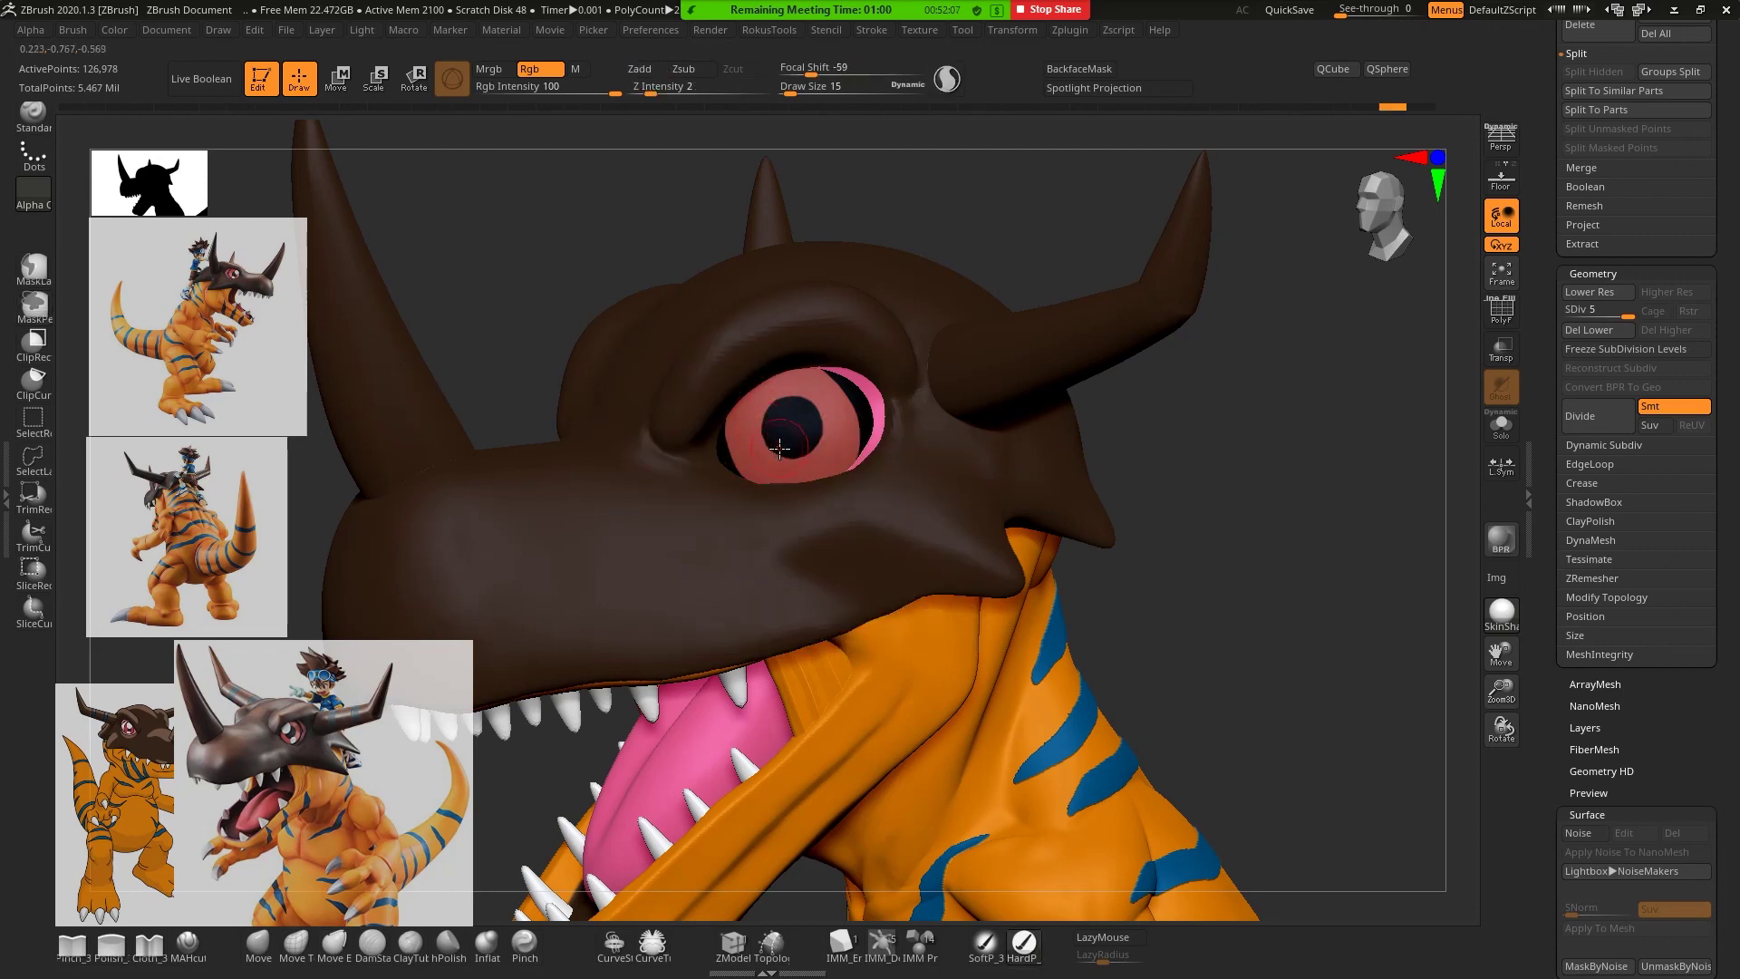
{"action": "left_click", "coordinate": [997, 959]}
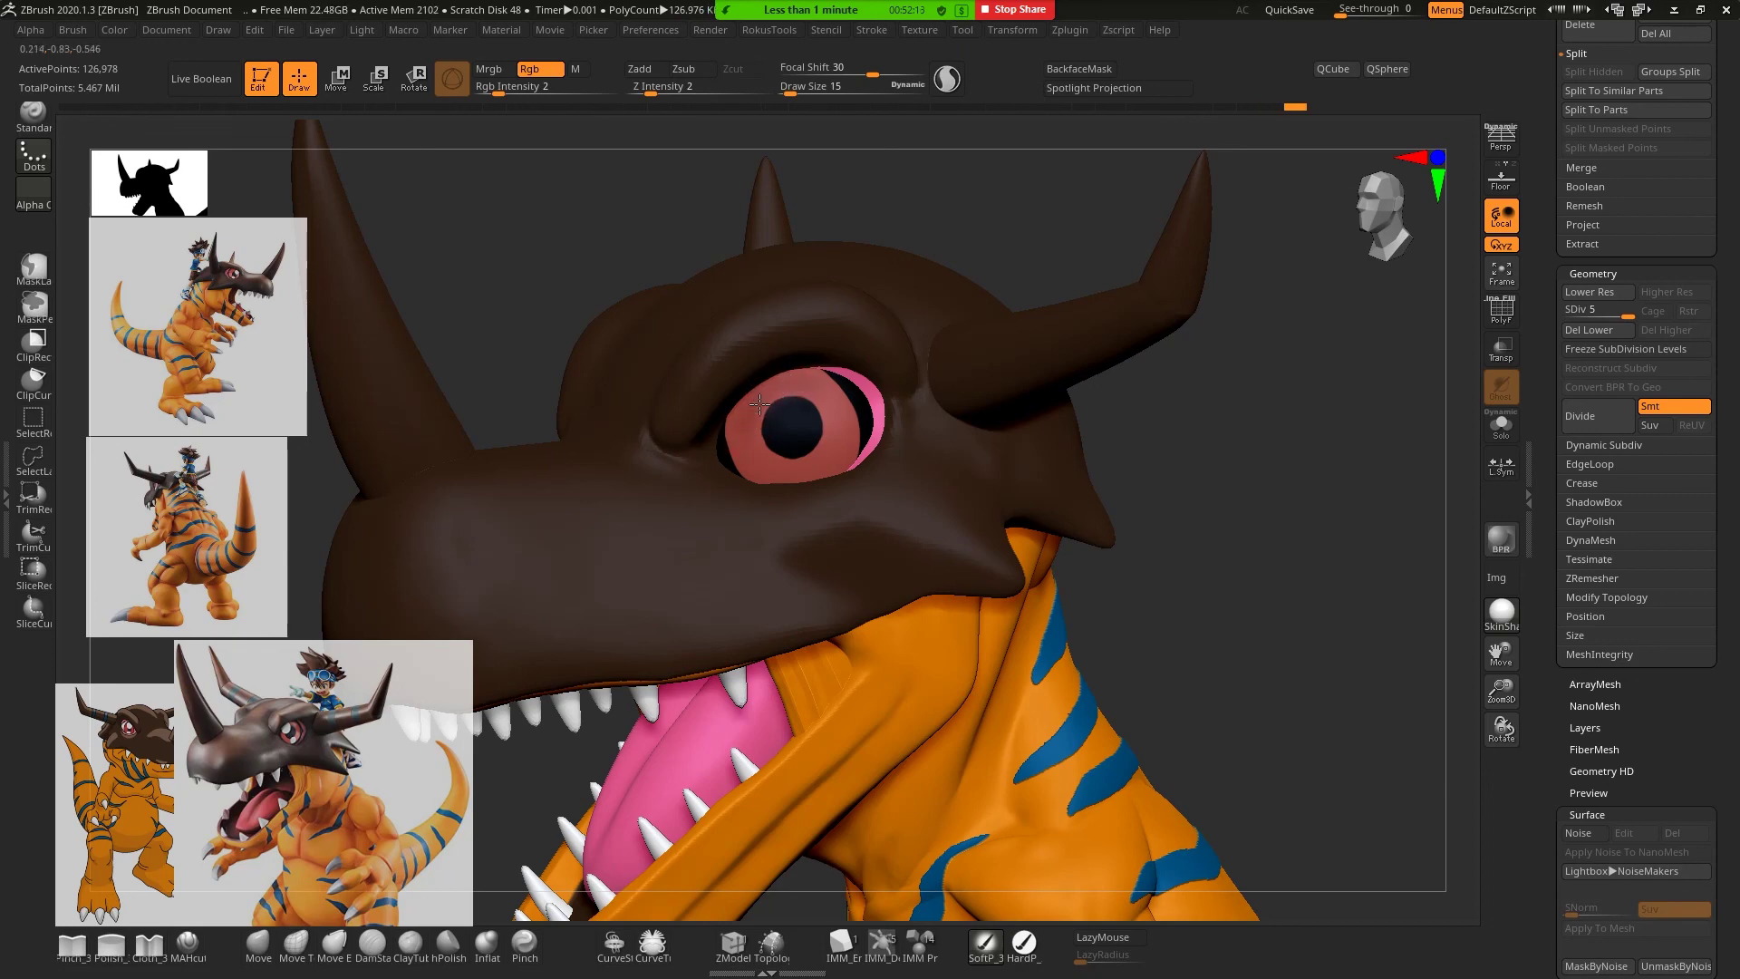
Softly shade the iris with darker red toward the pupil at Rgb Intensity 2
{"action": "mouse_move", "coordinate": [754, 416]}
{"action": "left_mouse_down"}
{"action": "mouse_move", "coordinate": [822, 397]}
{"action": "mouse_move", "coordinate": [803, 413]}
{"action": "left_mouse_up"}
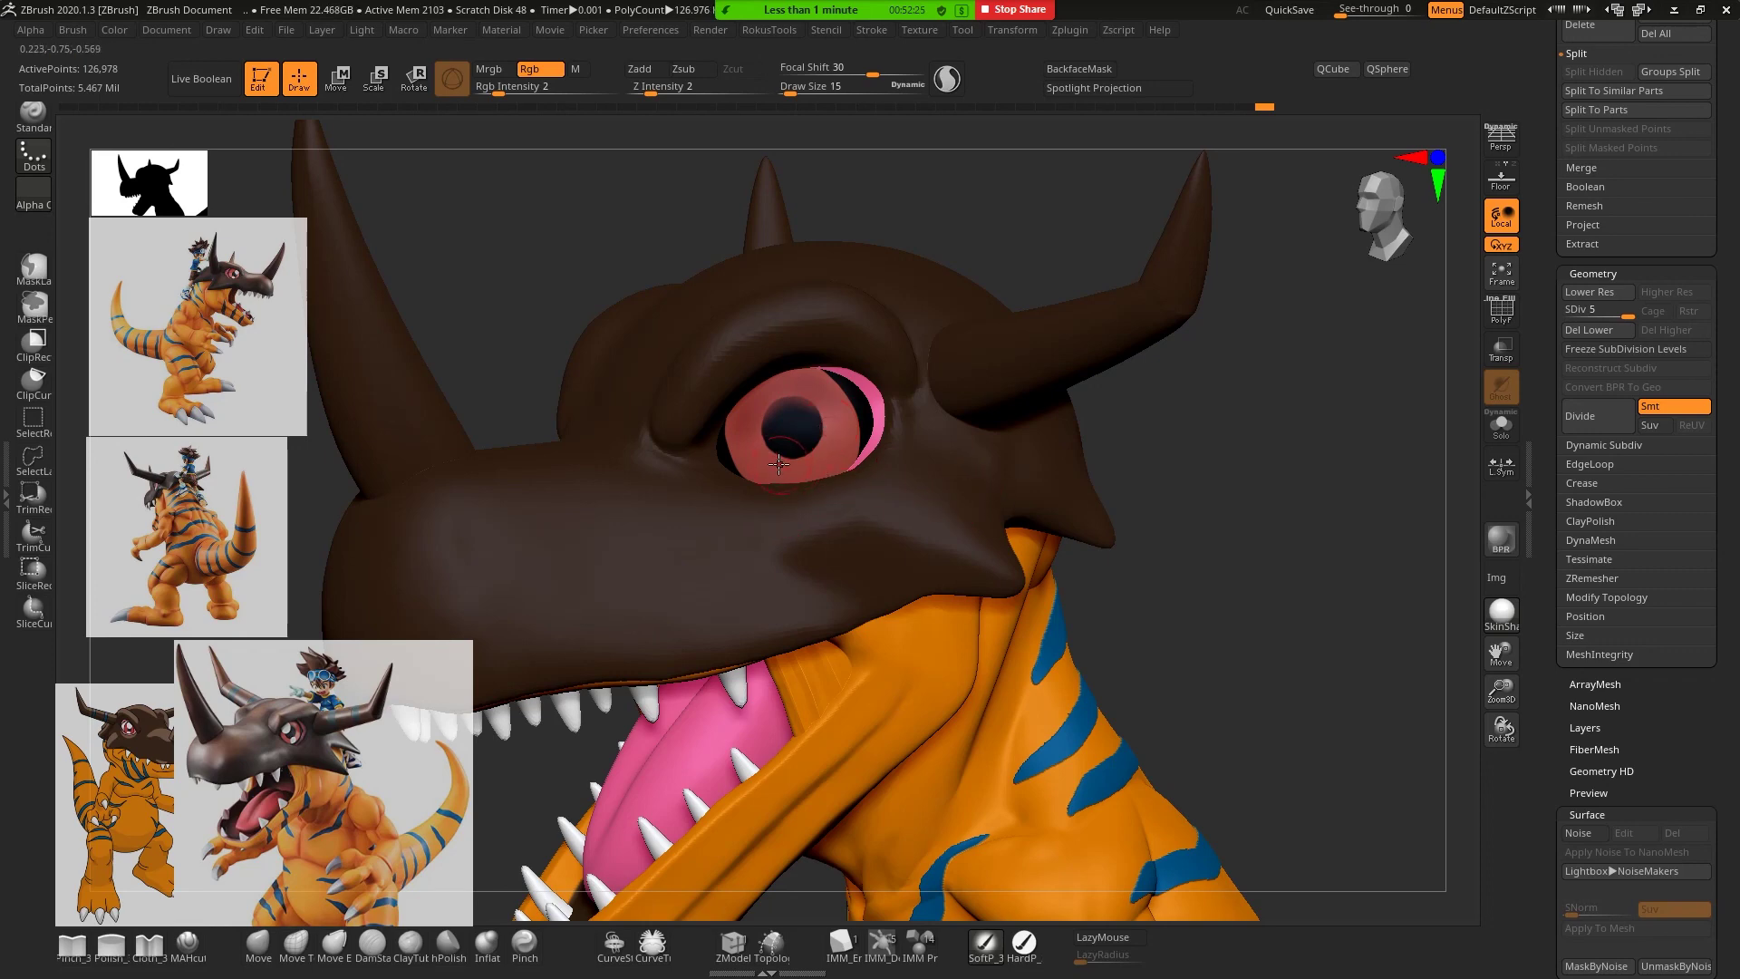
{"action": "mouse_move", "coordinate": [817, 478]}
{"action": "left_mouse_down"}
{"action": "mouse_move", "coordinate": [872, 403]}
{"action": "mouse_move", "coordinate": [828, 456]}
{"action": "left_mouse_up"}
{"action": "left_click_drag", "start_coordinate": [1224, 446], "coordinate": [1235, 466]}
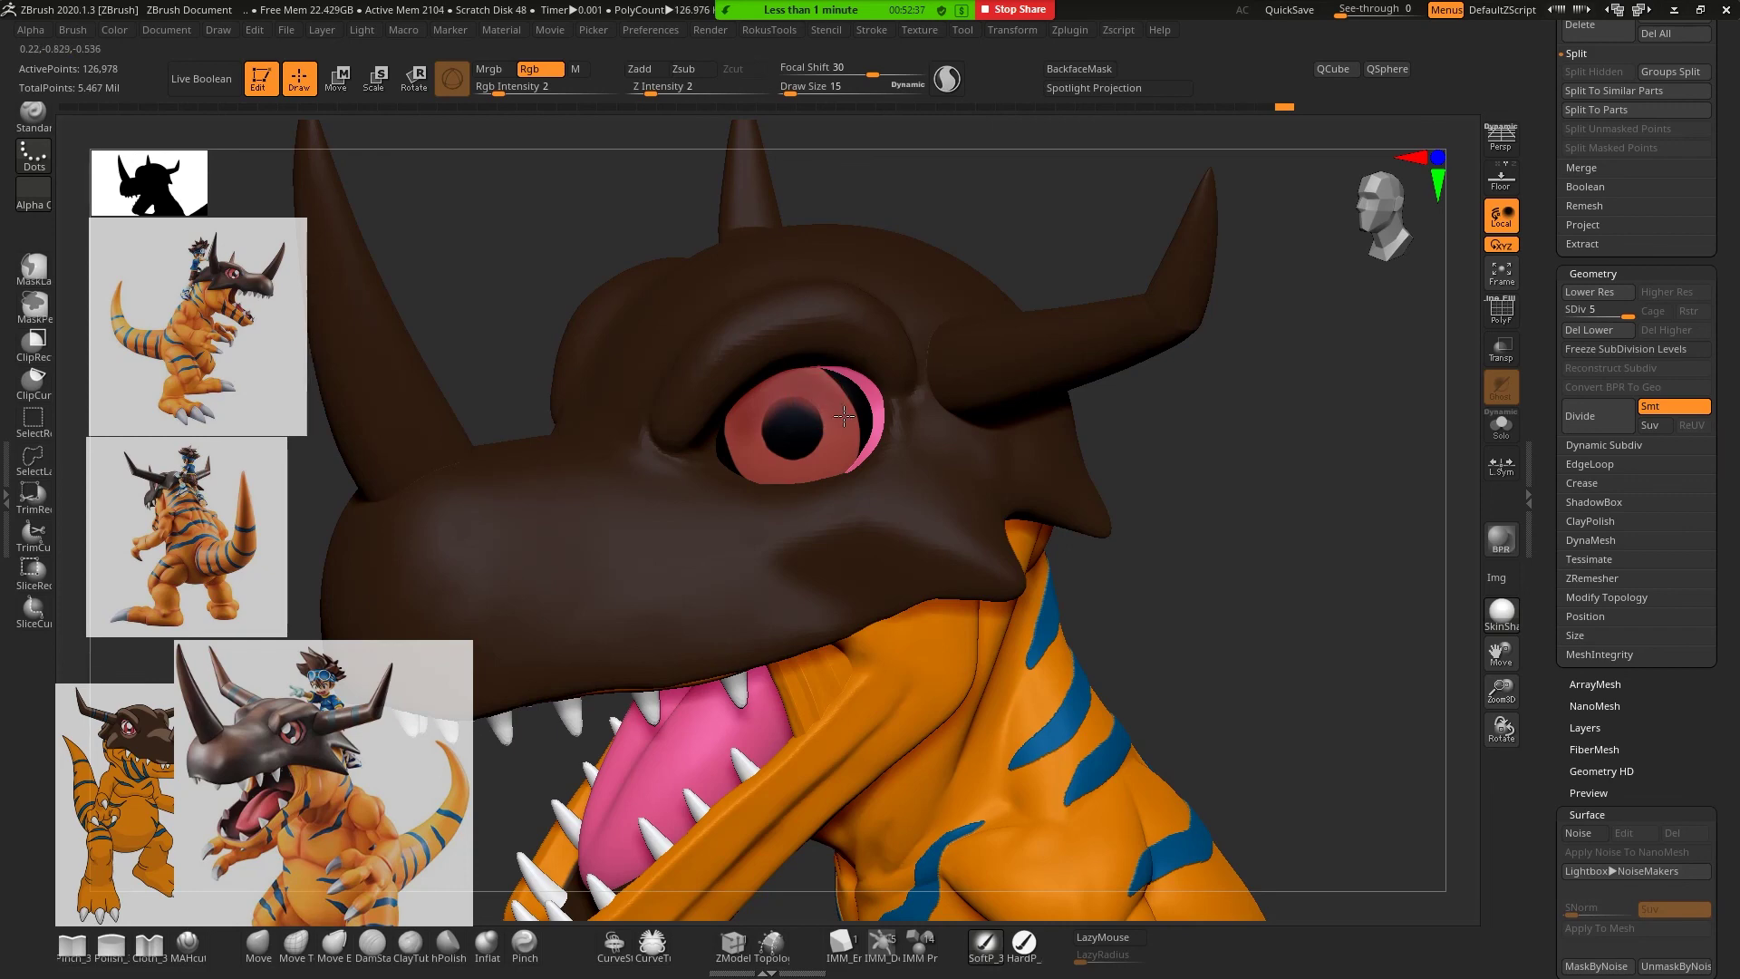
{"action": "key", "text": "space"}
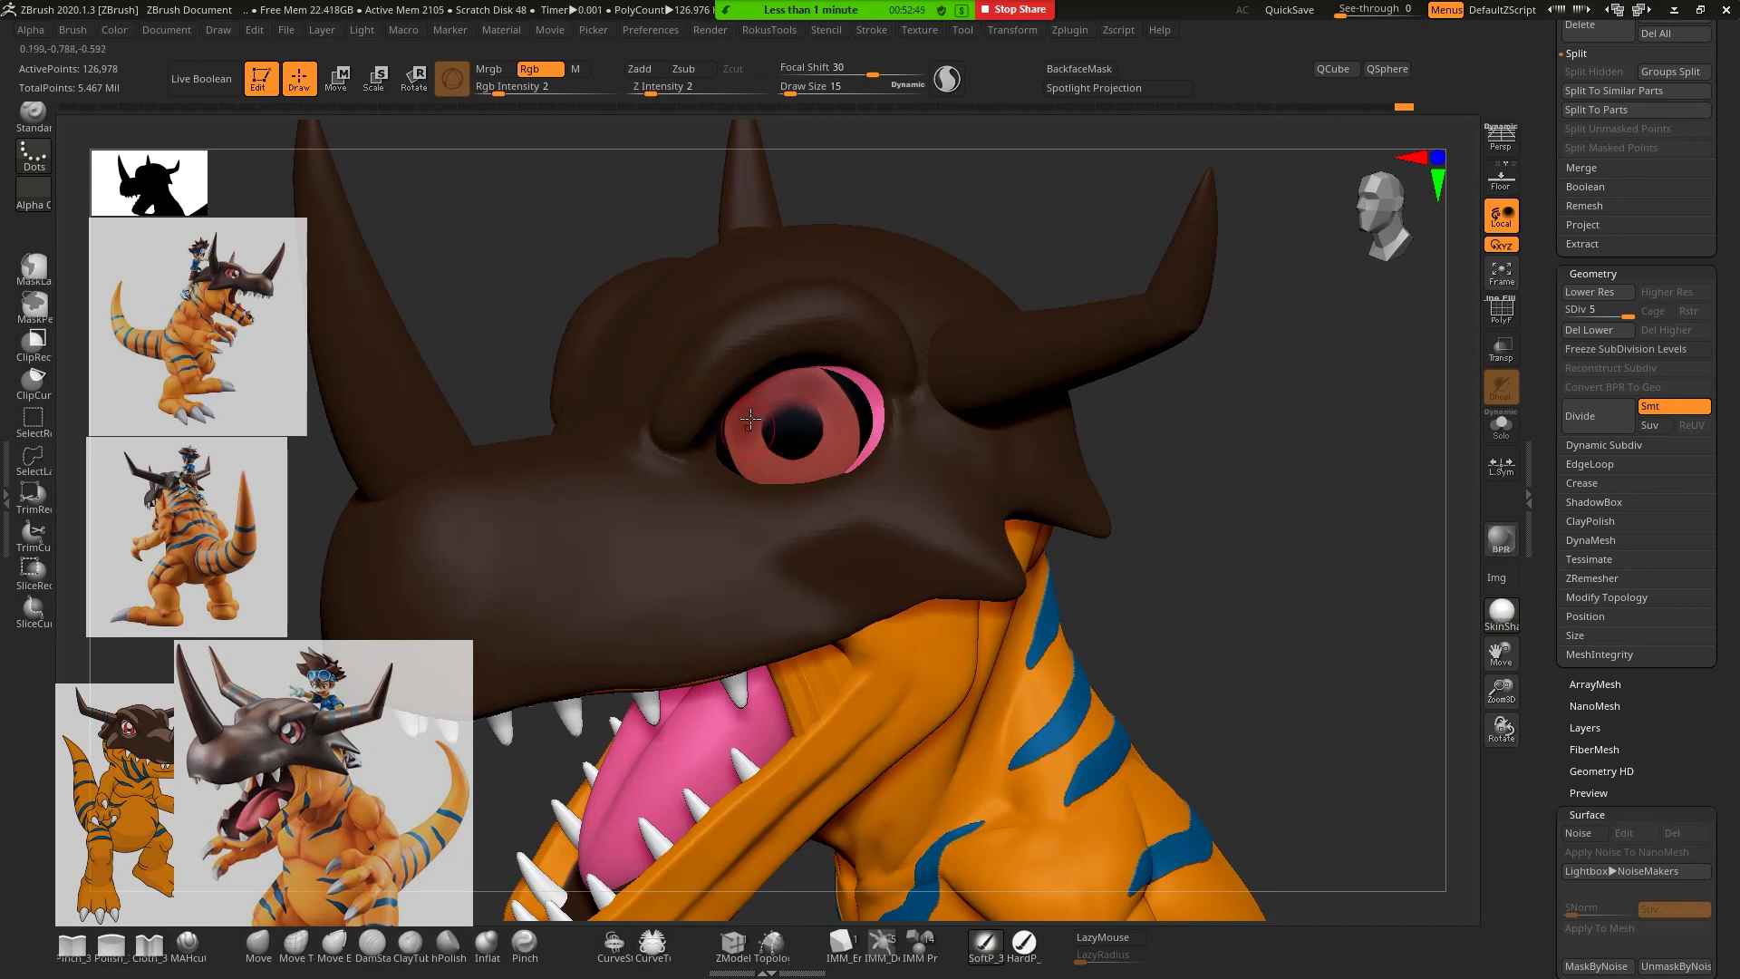
{"action": "mouse_move", "coordinate": [762, 410]}
{"action": "left_mouse_down"}
{"action": "mouse_move", "coordinate": [735, 435]}
{"action": "mouse_move", "coordinate": [786, 383]}
{"action": "mouse_move", "coordinate": [834, 400]}
{"action": "left_mouse_up"}
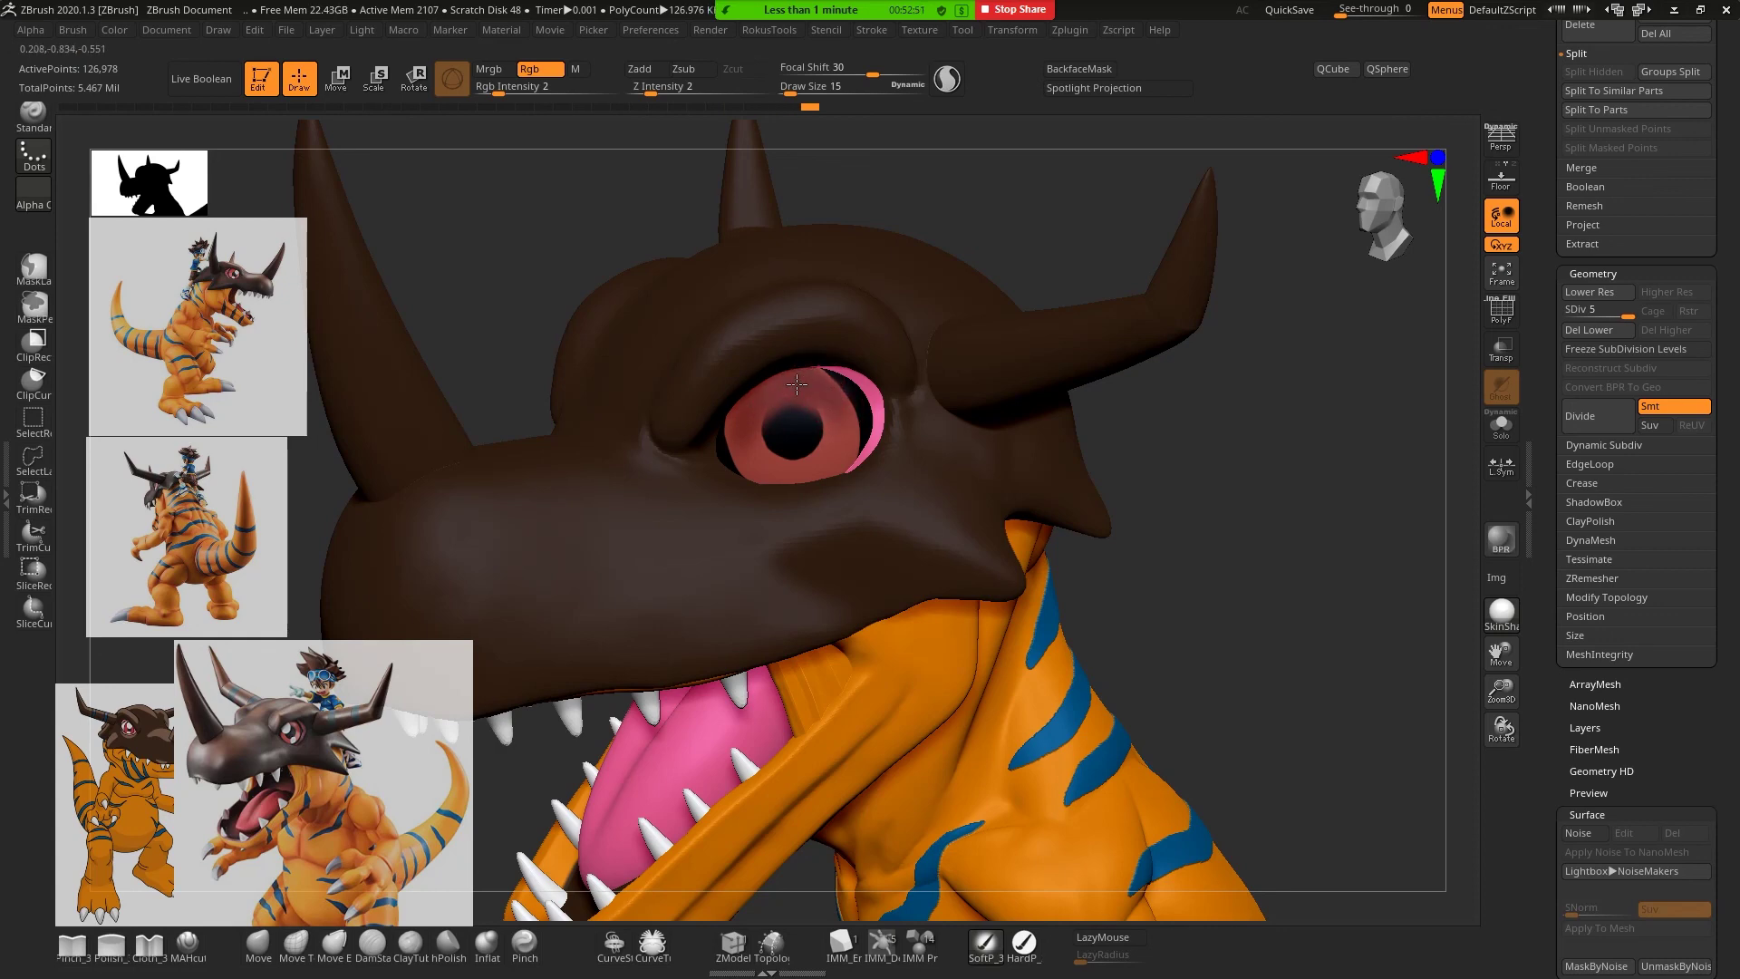
{"action": "mouse_move", "coordinate": [749, 422]}
{"action": "left_mouse_down"}
{"action": "mouse_move", "coordinate": [837, 416]}
{"action": "mouse_move", "coordinate": [841, 453]}
{"action": "mouse_move", "coordinate": [849, 421]}
{"action": "mouse_move", "coordinate": [737, 405]}
{"action": "mouse_move", "coordinate": [779, 389]}
{"action": "left_mouse_up"}
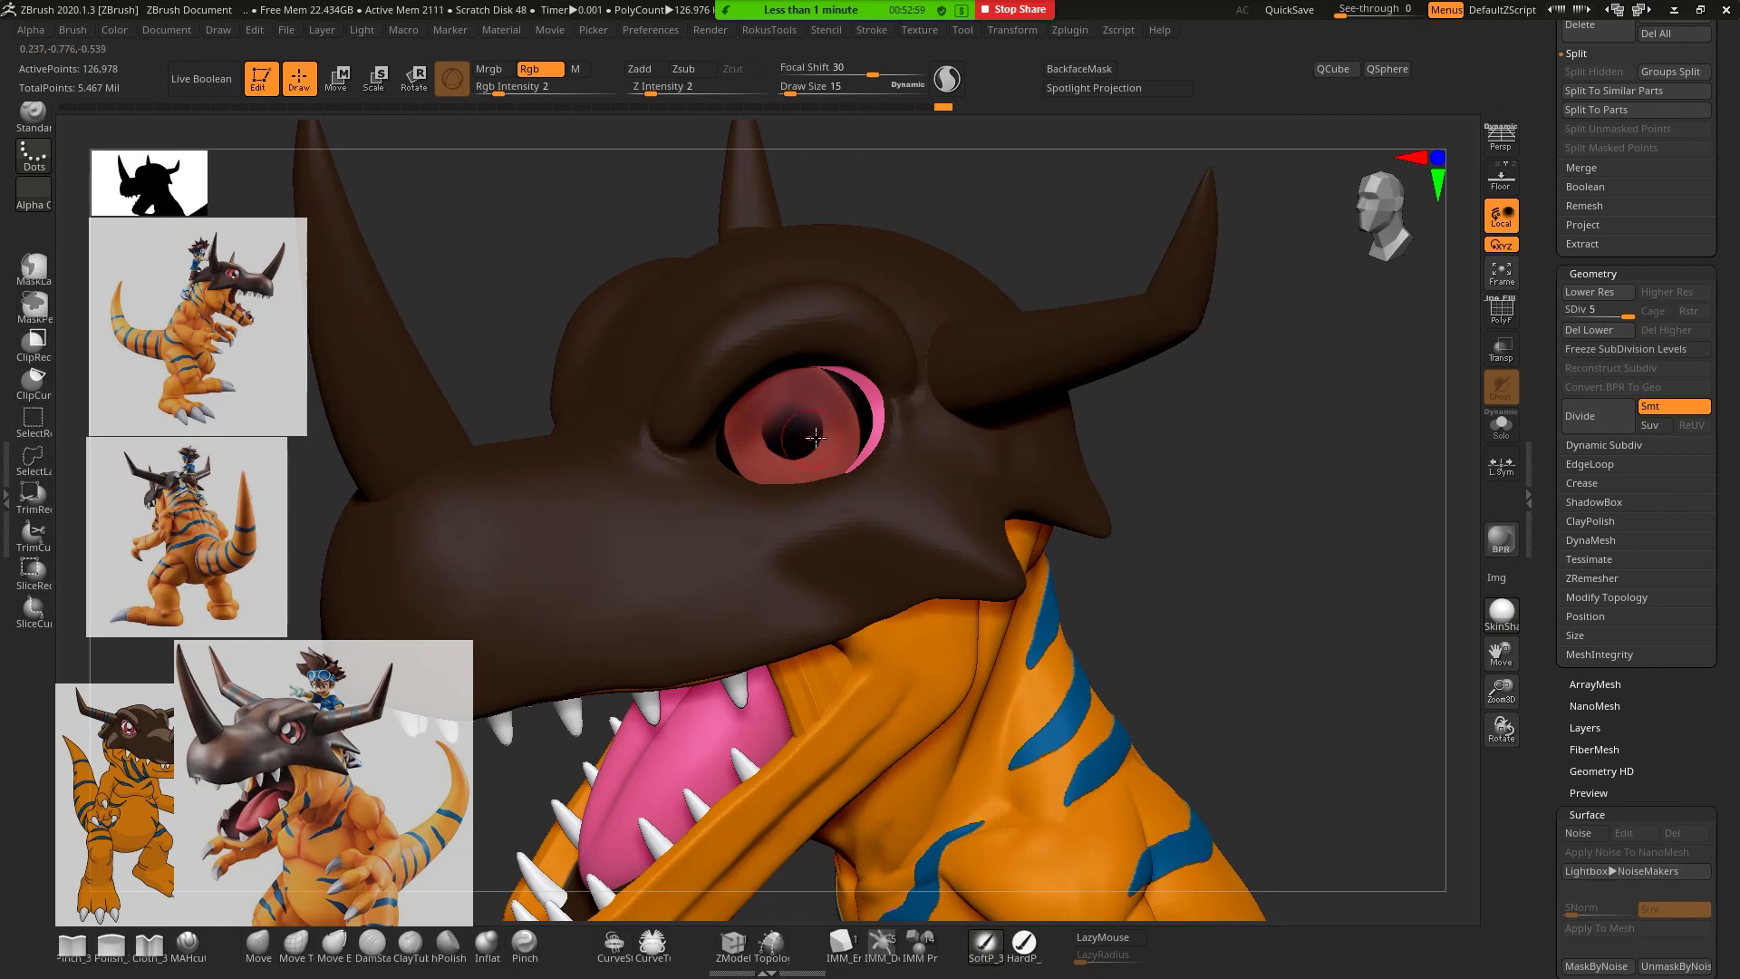
Switch to the HardP brush with Draw Size 7
{"action": "left_click", "coordinate": [1037, 964]}
{"action": "key", "text": "space"}
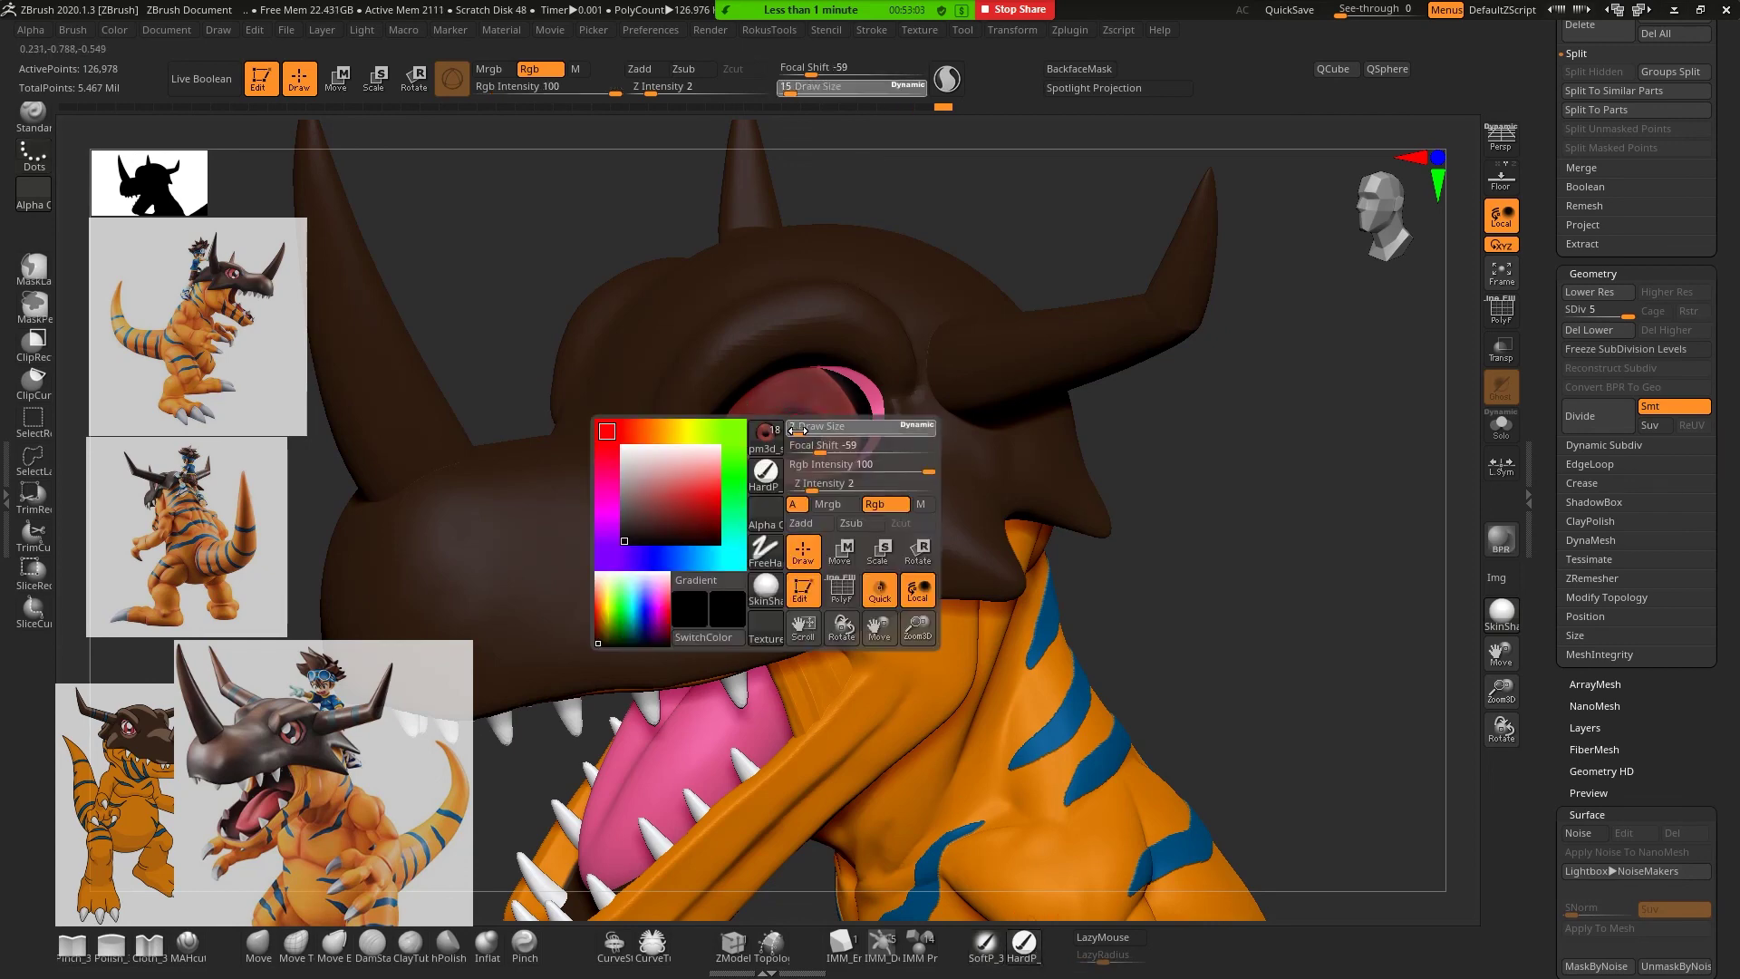
{"action": "left_click_drag", "start_coordinate": [798, 432], "coordinate": [781, 430]}
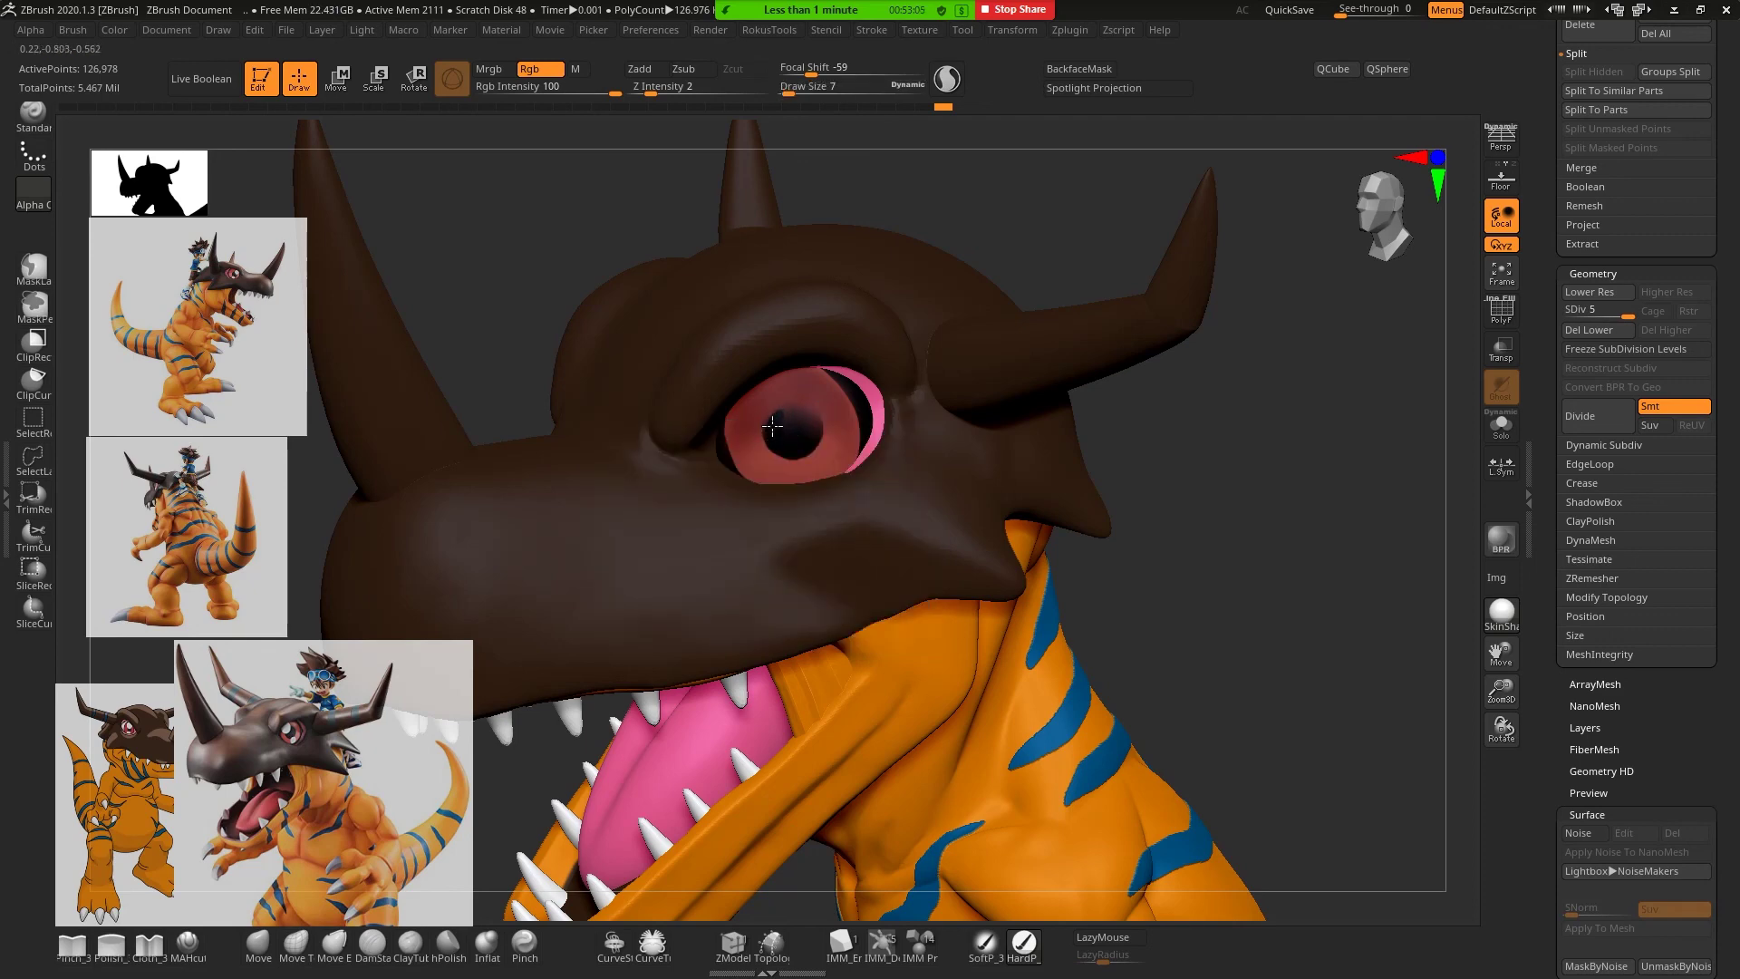